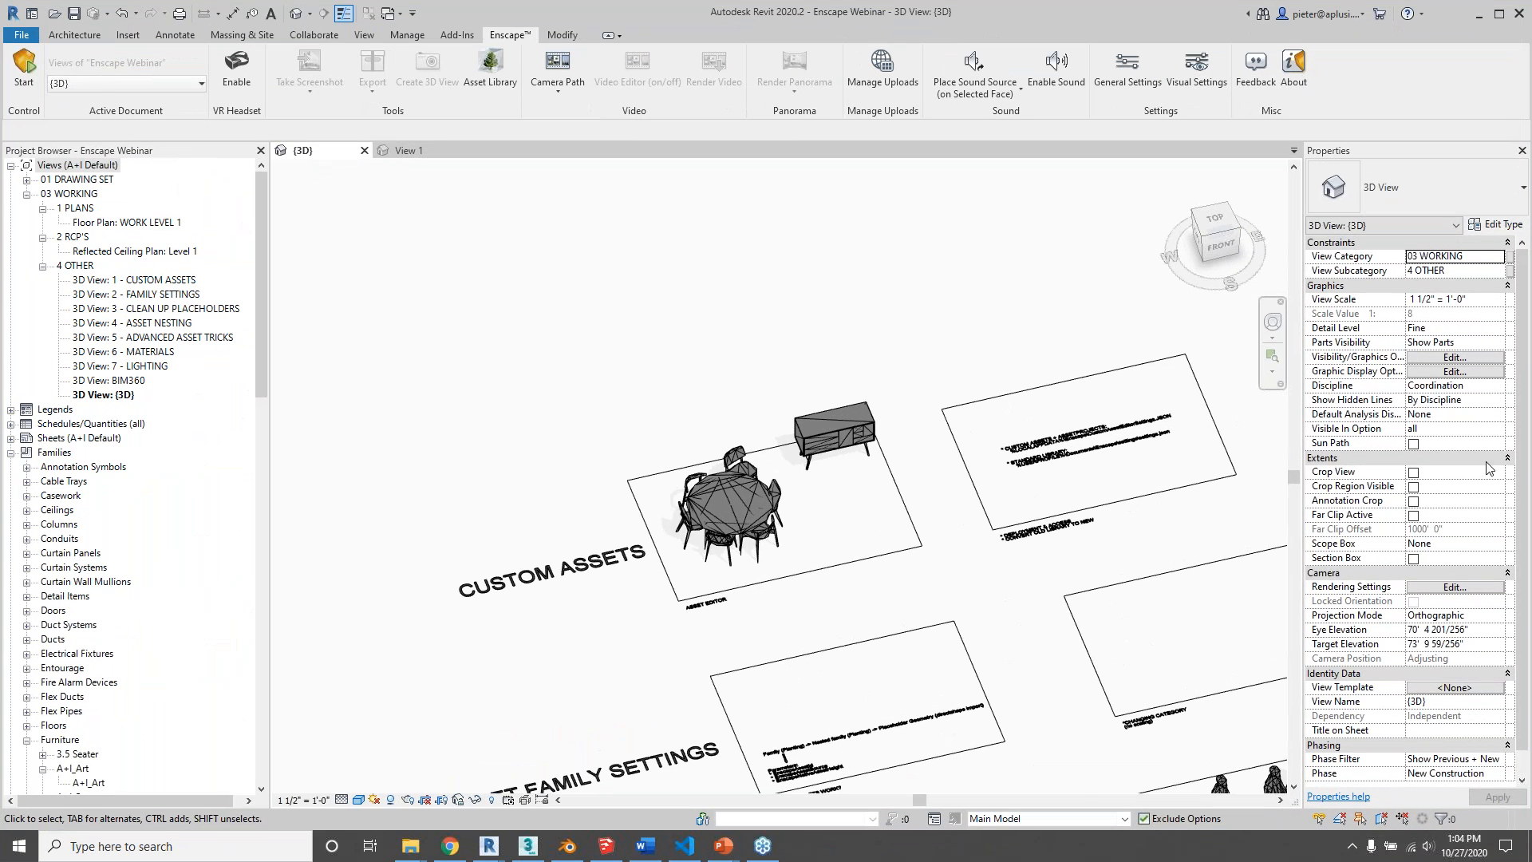
Step: Open the Enscape Asset Library and display its custom assets
scroll(794, 533, up, 3)
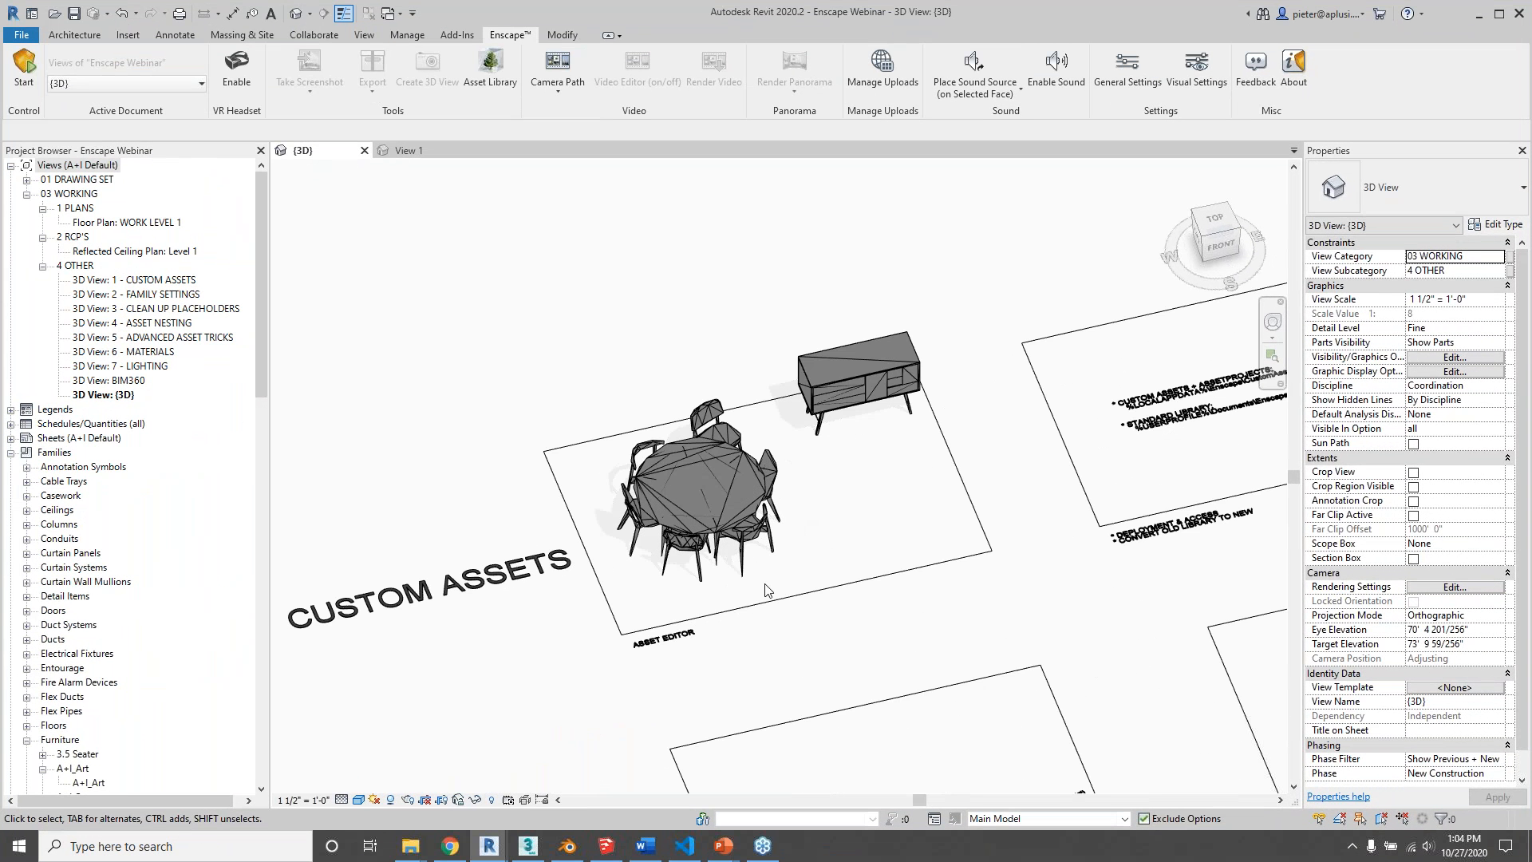
middle_drag(767, 591, 783, 590)
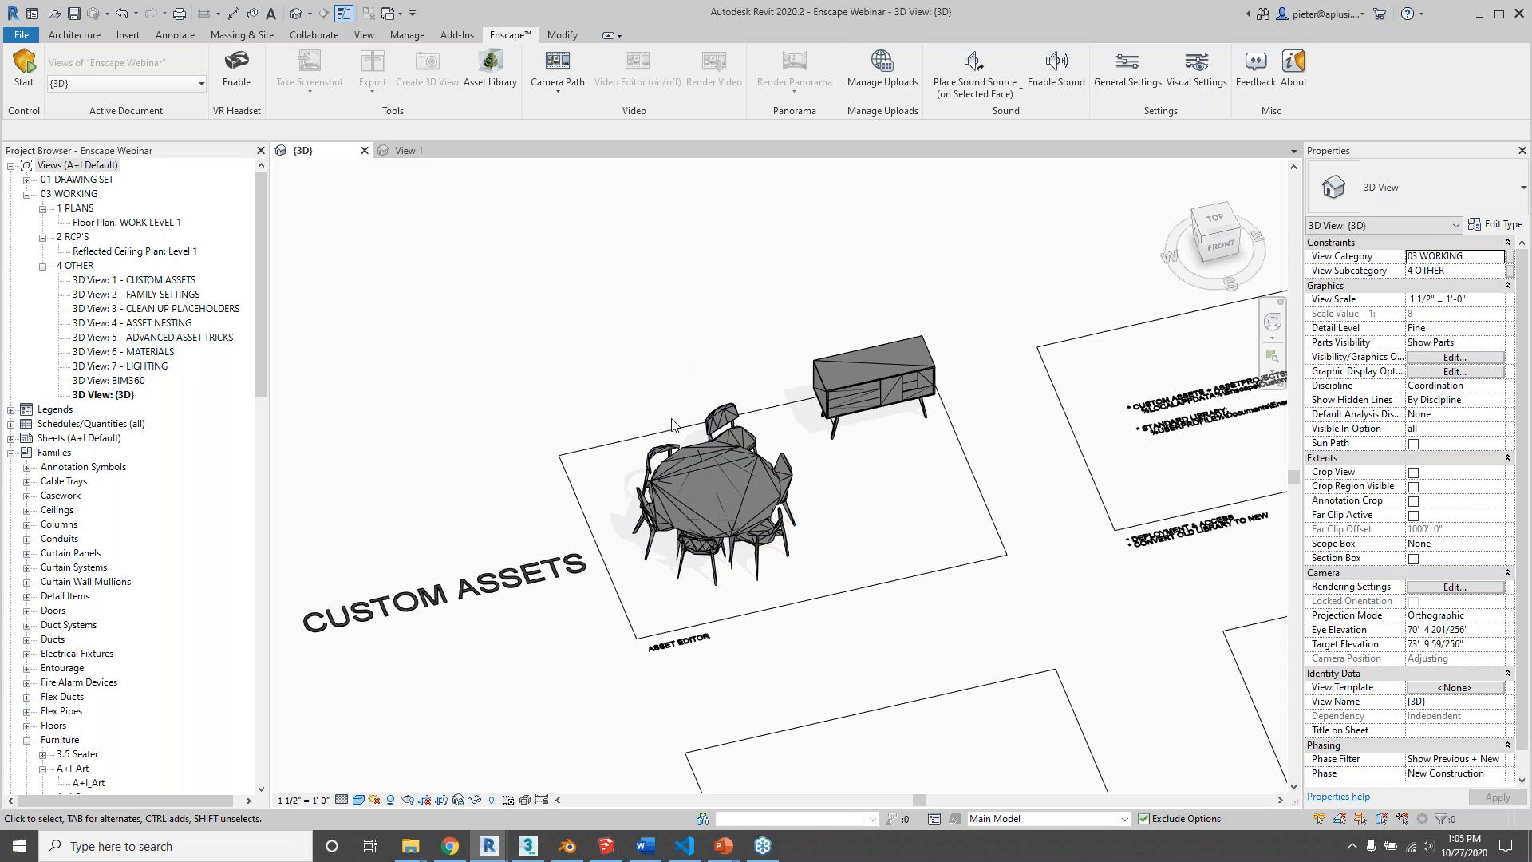
click(488, 80)
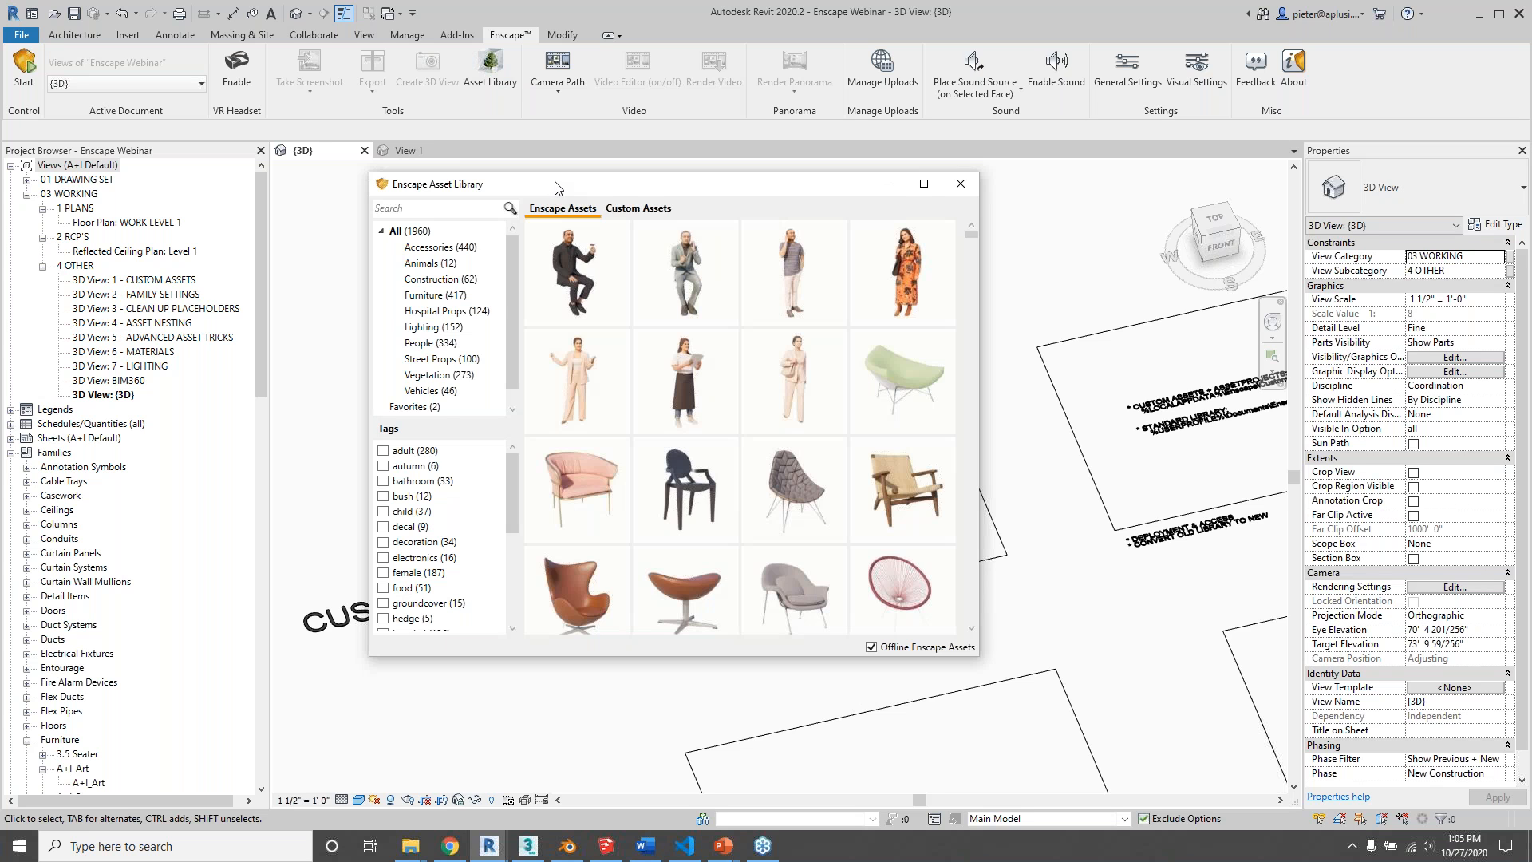
drag(557, 190, 630, 194)
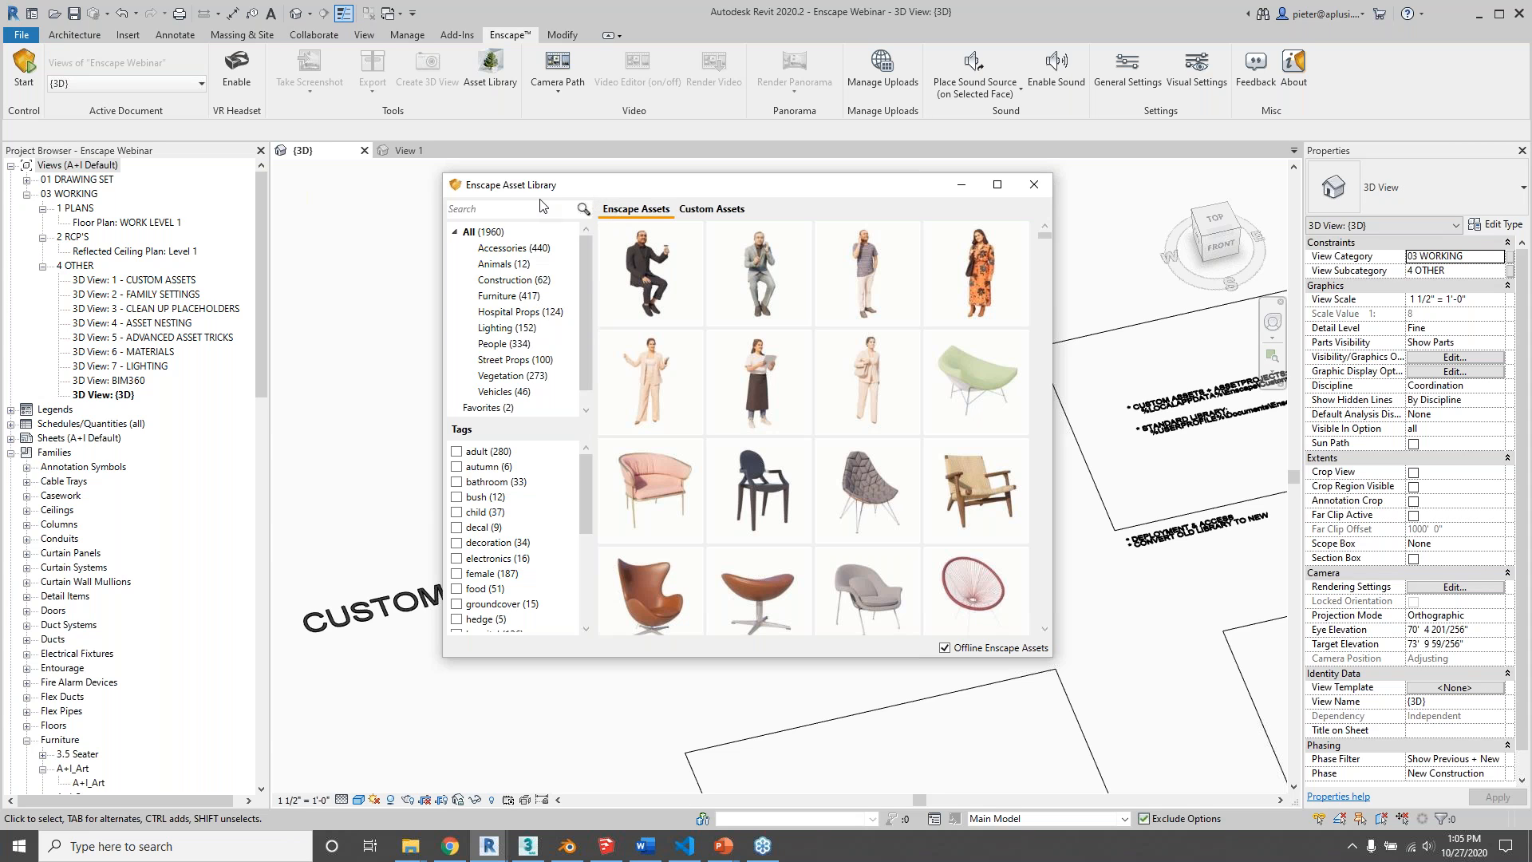
click(726, 214)
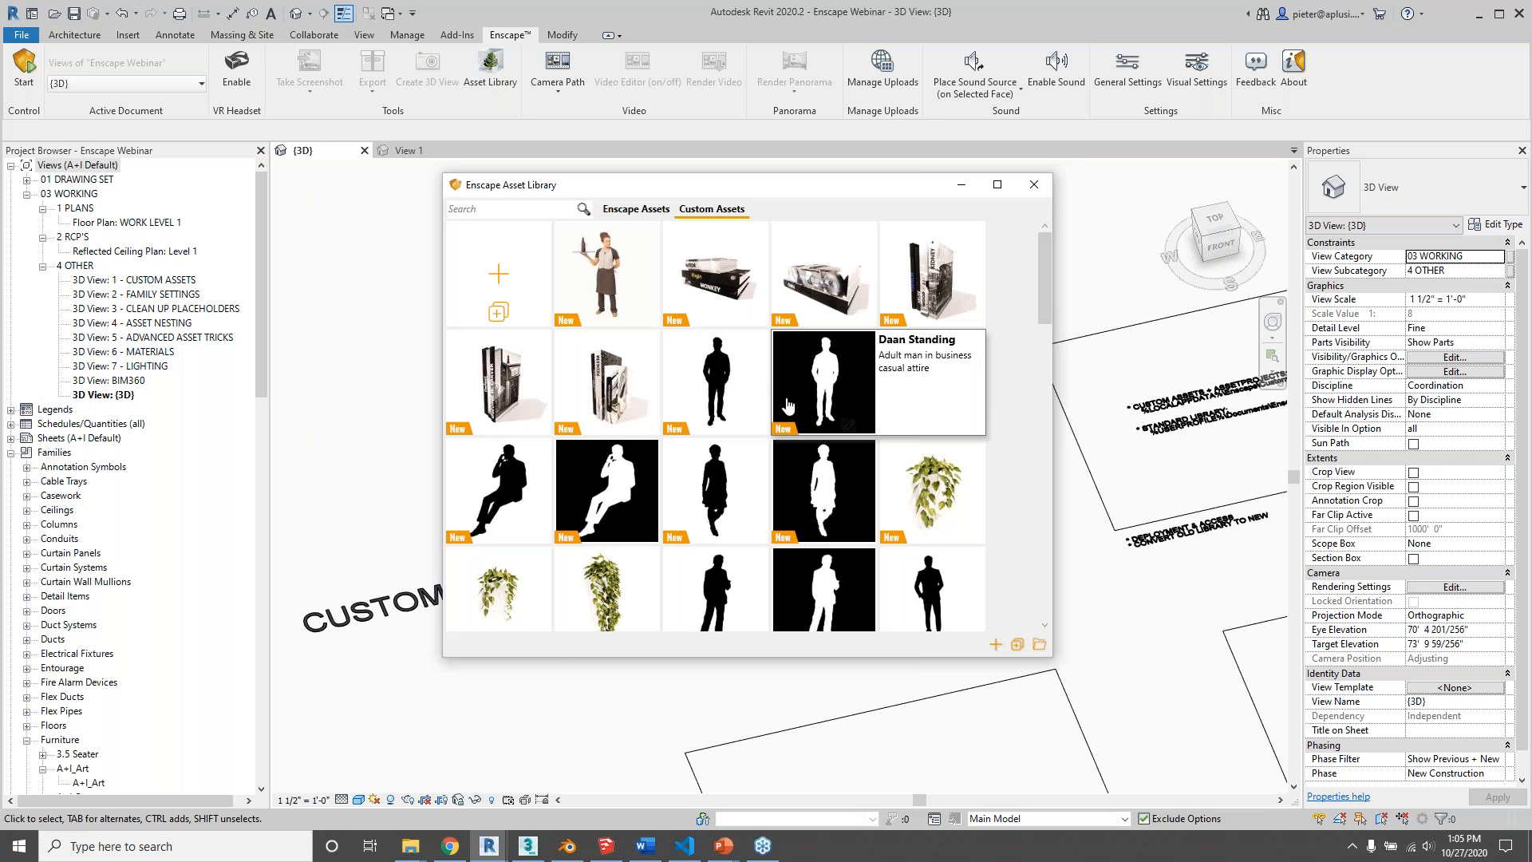
mouse_move(654, 264)
mouse_move(718, 522)
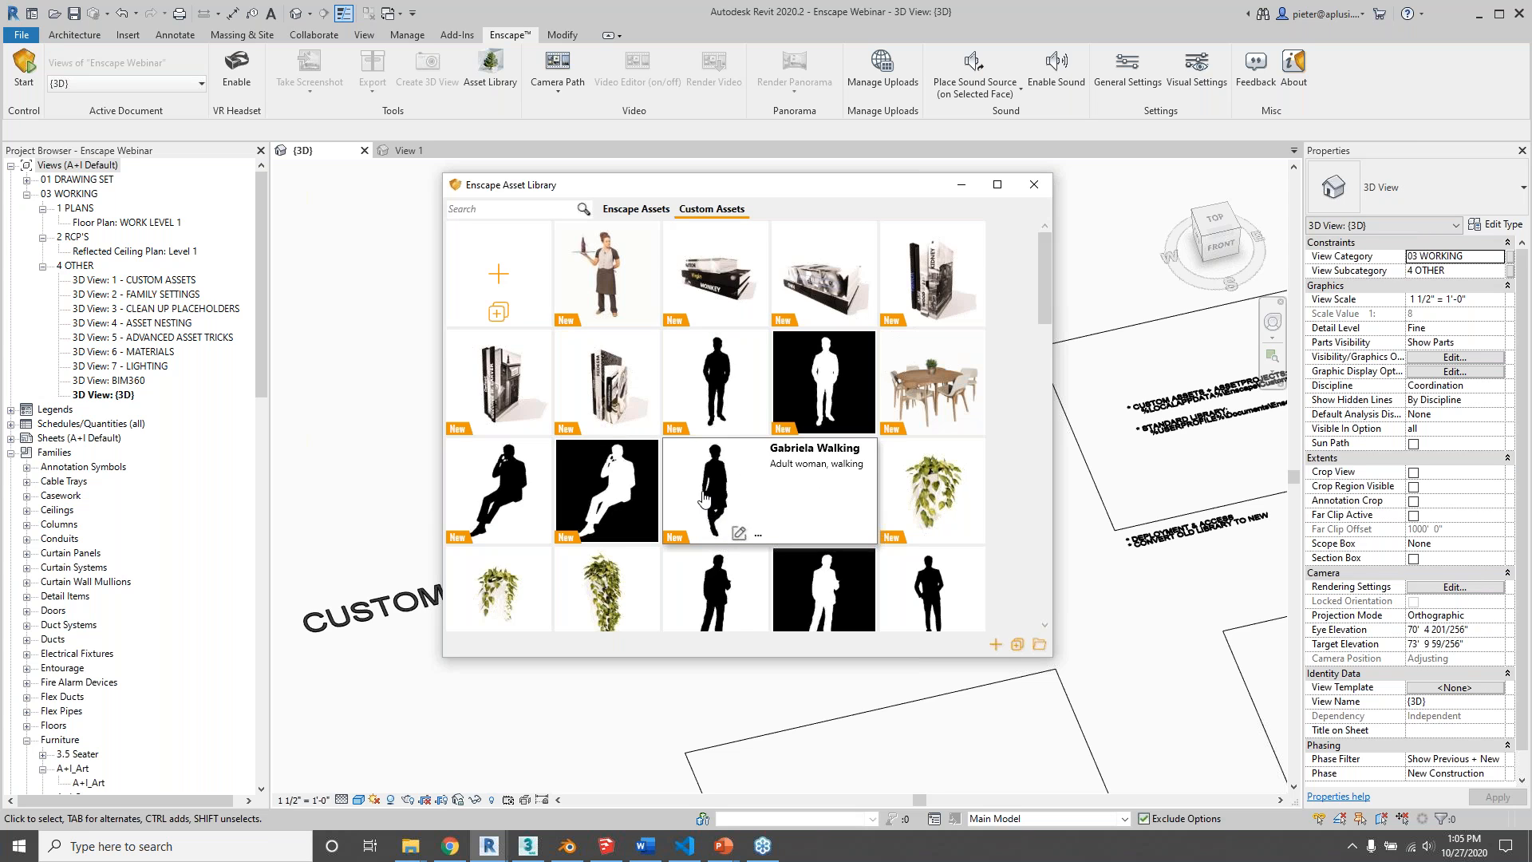
Step: Start creating a new custom asset from the library in the Custom Asset Editor
mouse_move(505, 296)
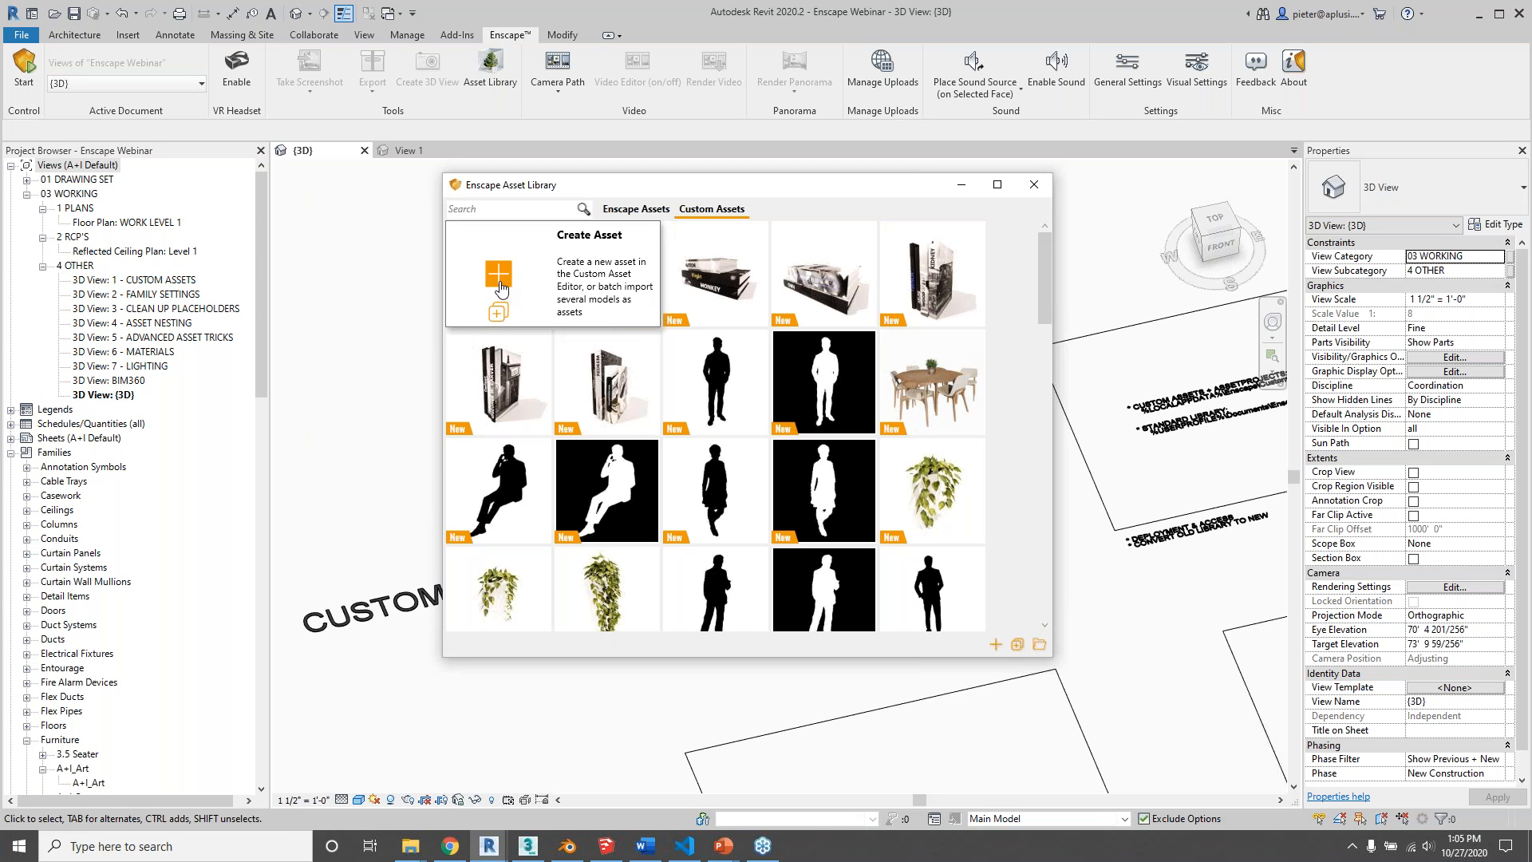
click(499, 279)
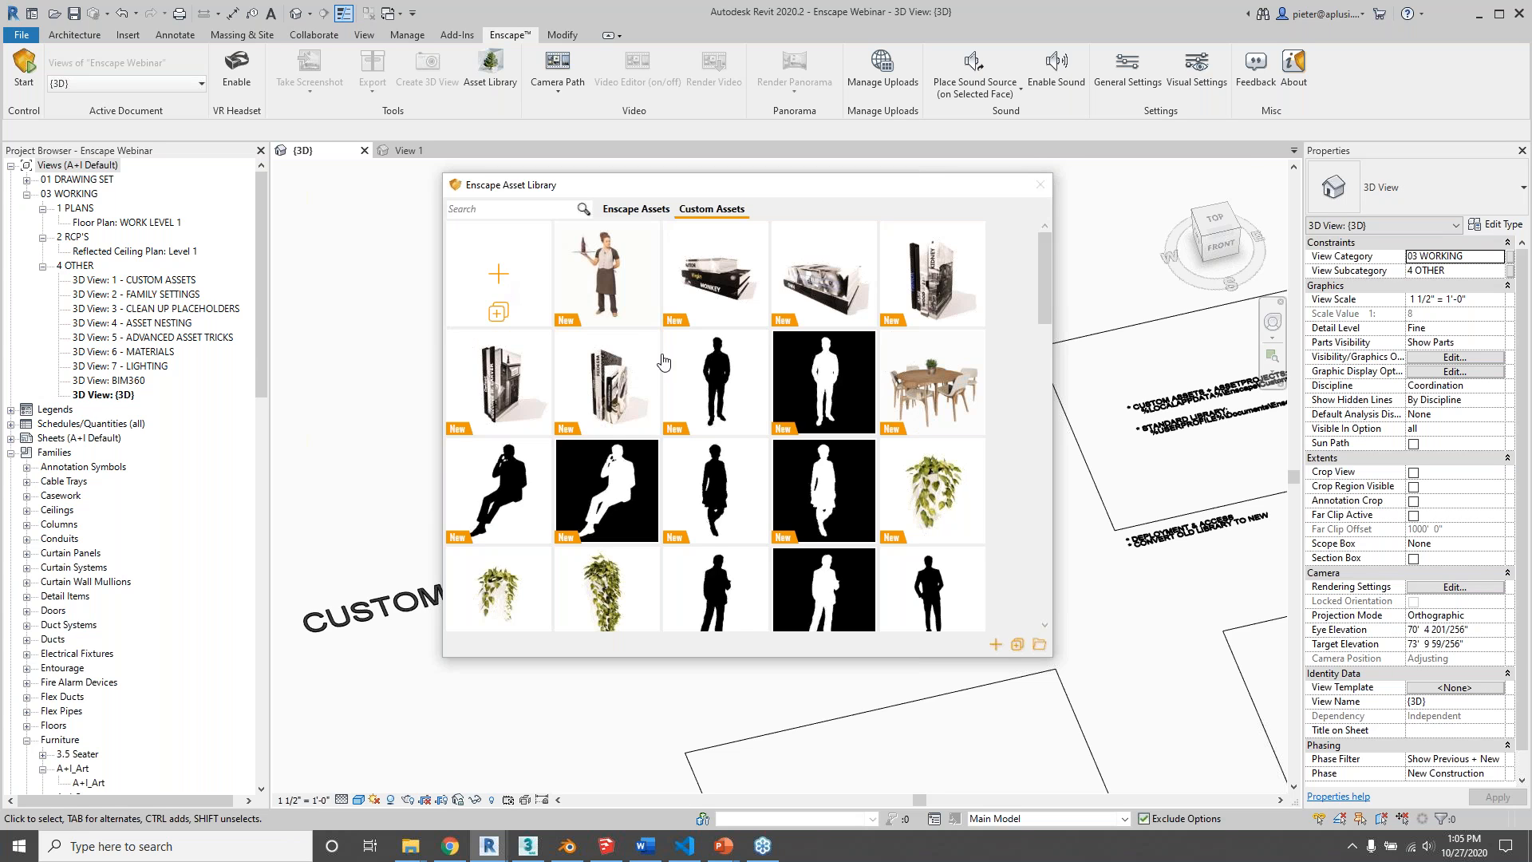
click(703, 471)
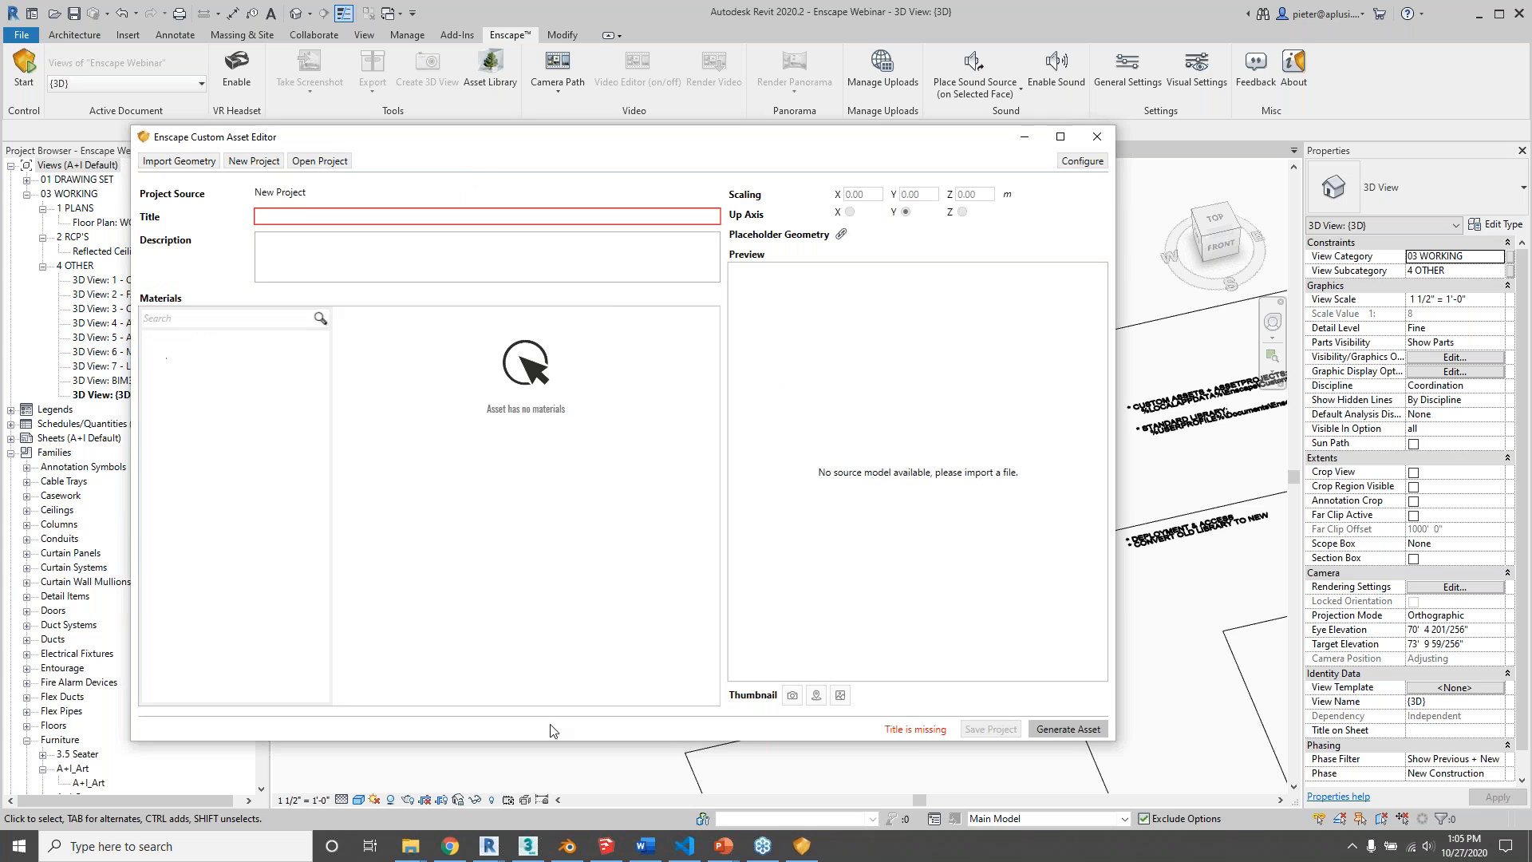
drag(479, 137, 591, 136)
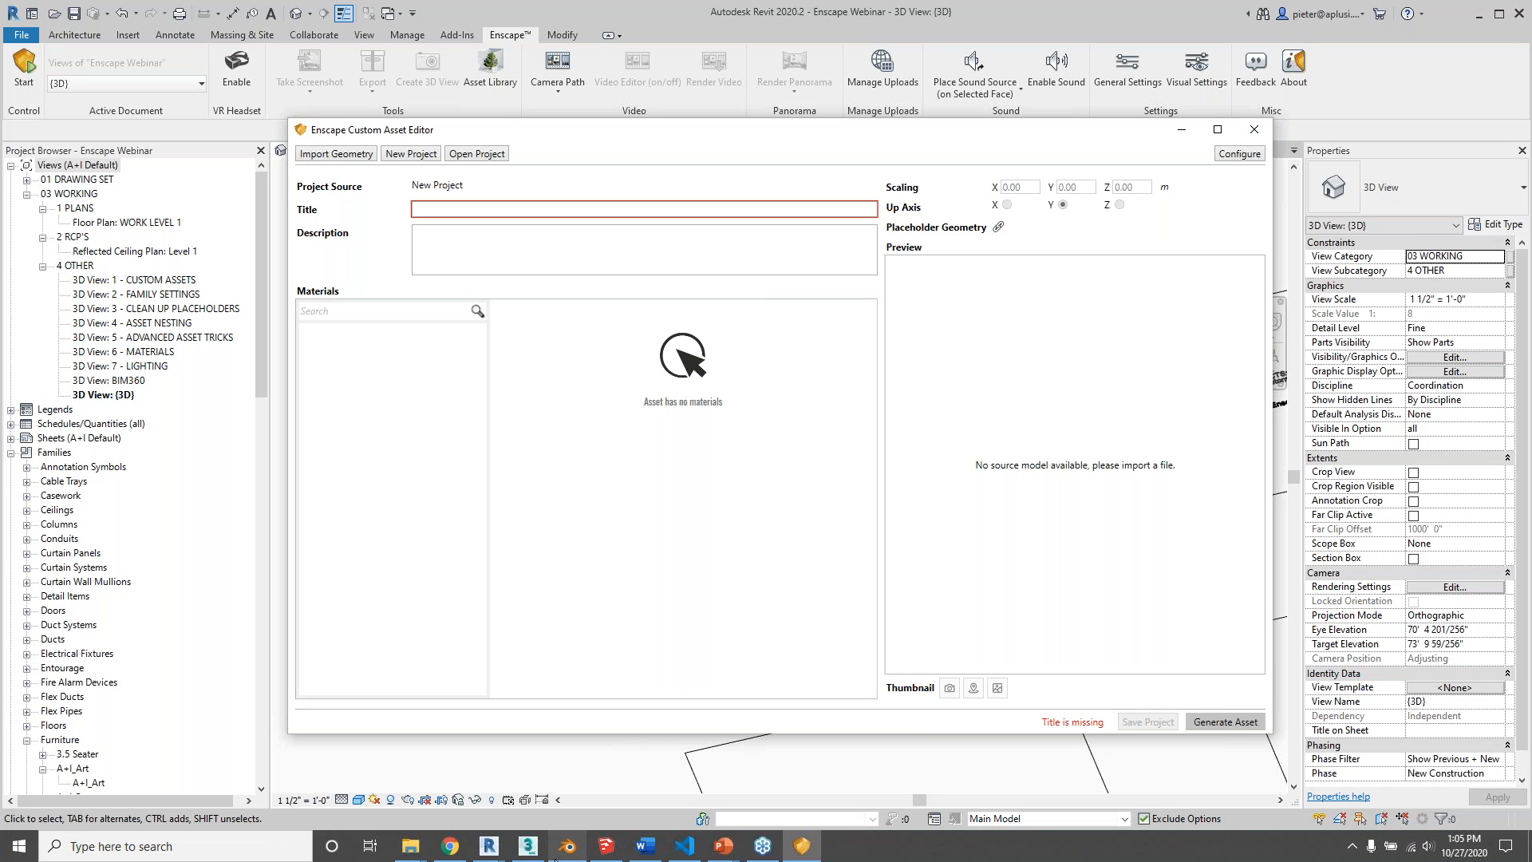
Step: Switch to SketchUp and examine the ME100 chair model from several angles, including the front view
mouse_move(606, 854)
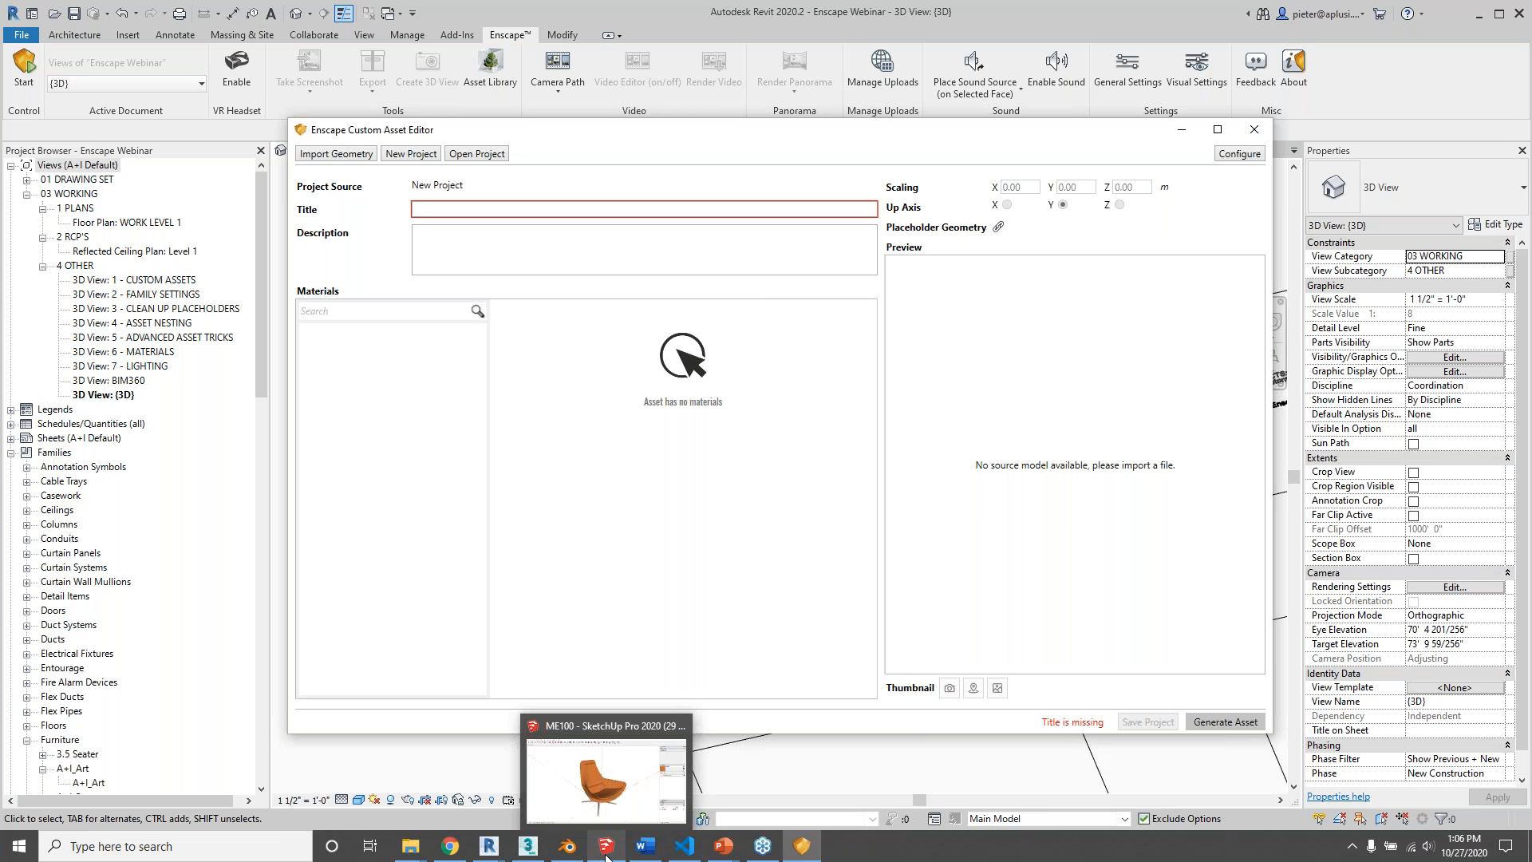
click(606, 854)
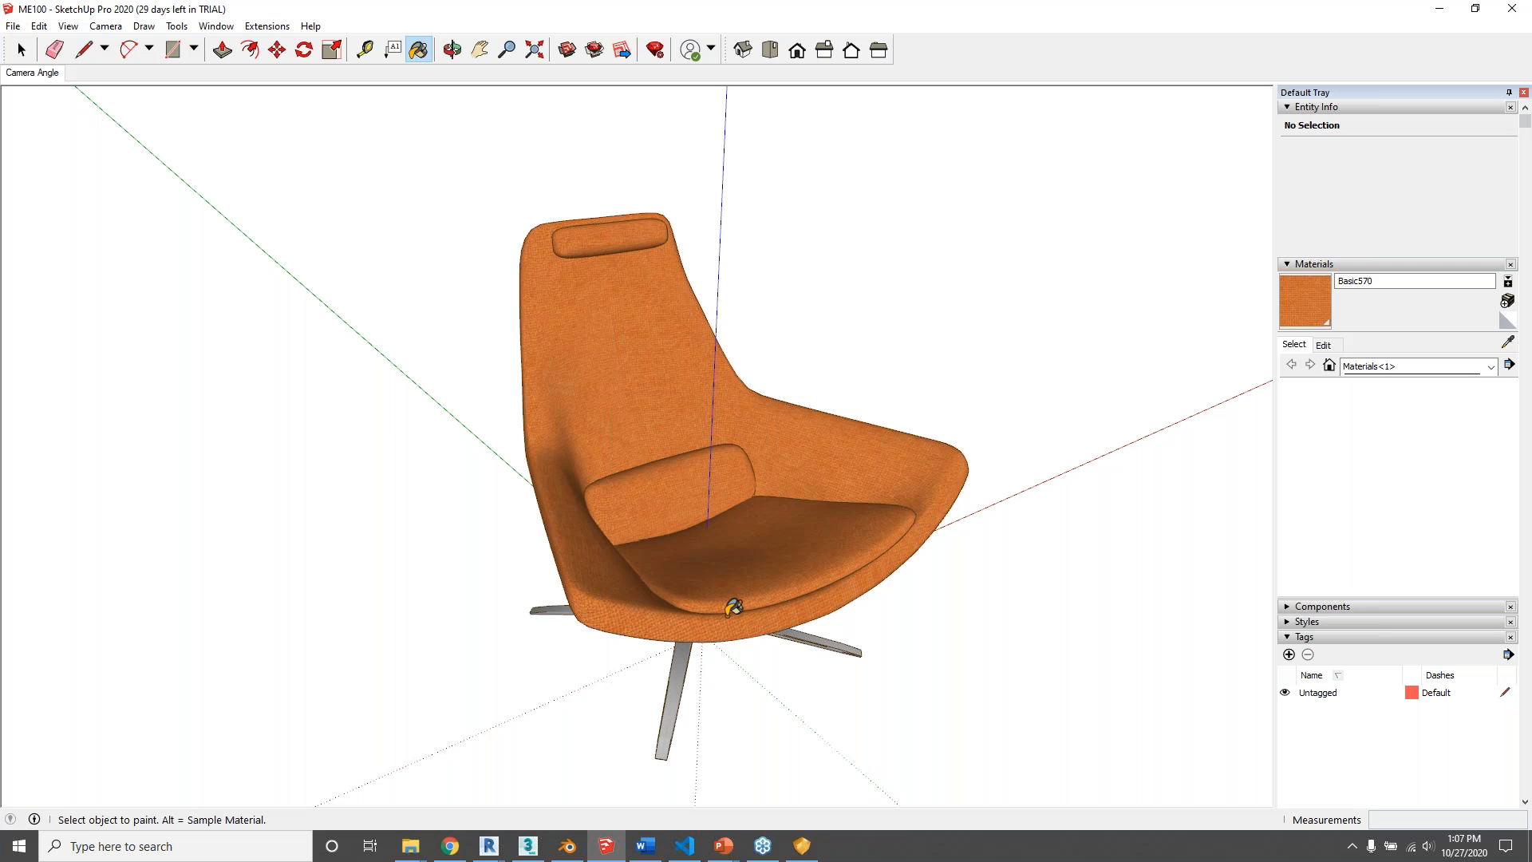
mouse_move(742, 567)
middle_down()
mouse_move(708, 582)
mouse_move(686, 569)
mouse_move(688, 592)
mouse_move(691, 580)
middle_up()
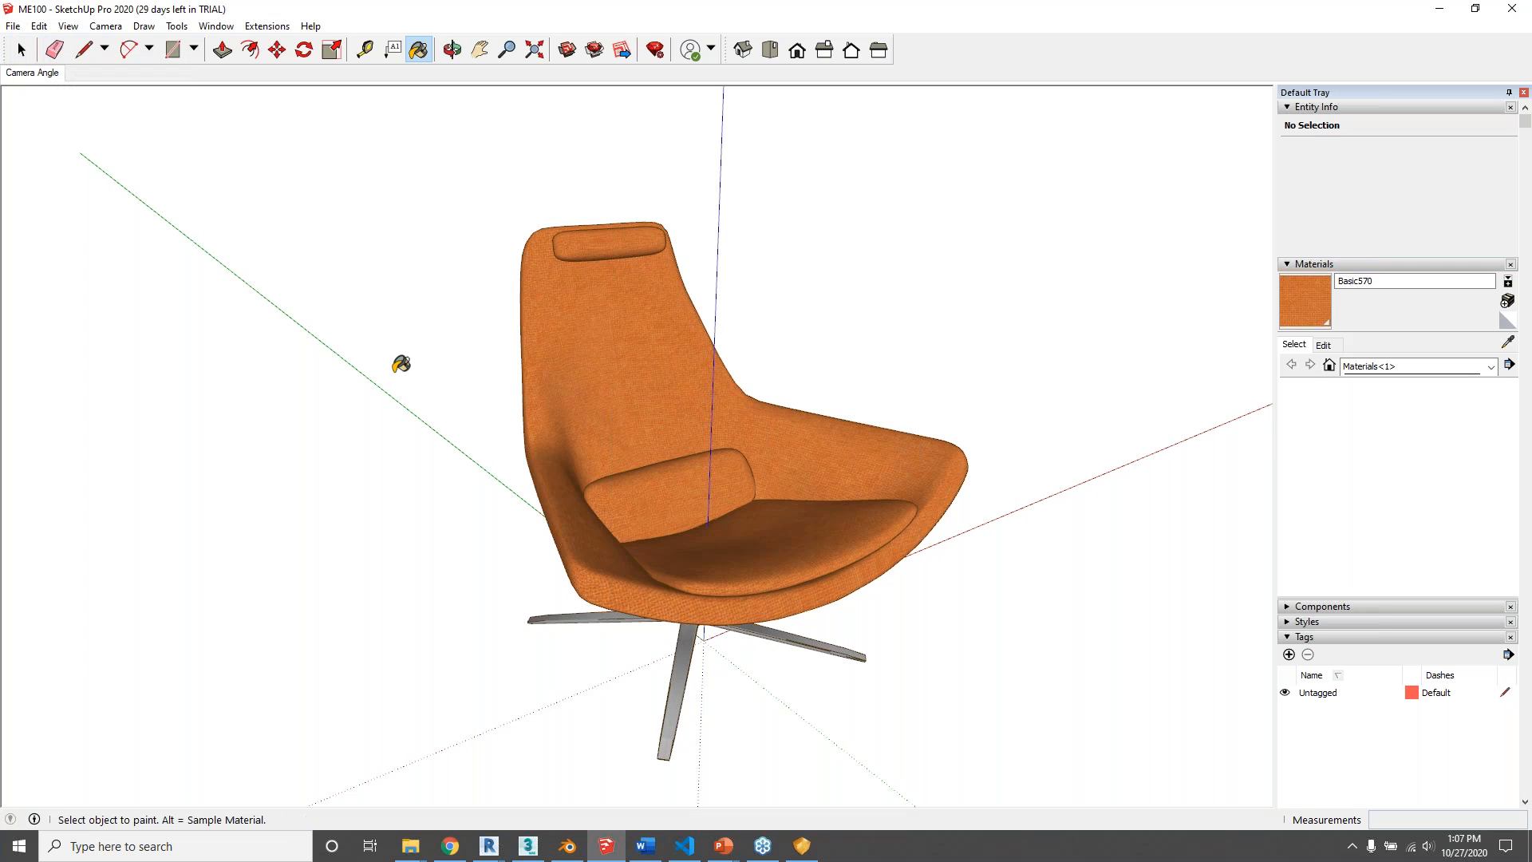
click(13, 27)
click(346, 418)
middle_drag(650, 573, 638, 694)
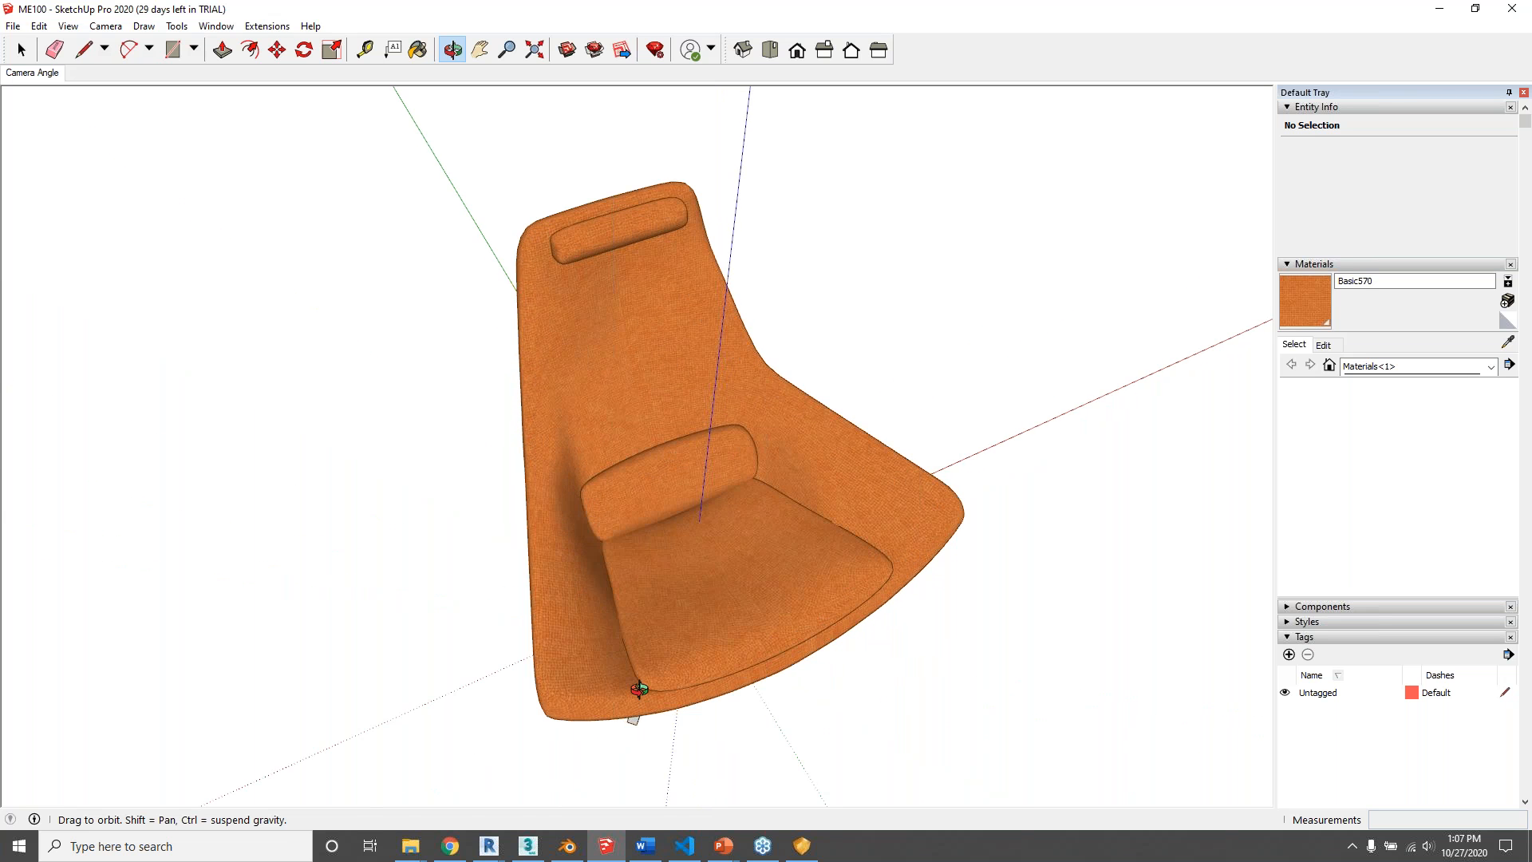
middle_drag(639, 694, 773, 490)
mouse_move(791, 550)
middle_down()
mouse_move(748, 474)
mouse_move(728, 601)
middle_up()
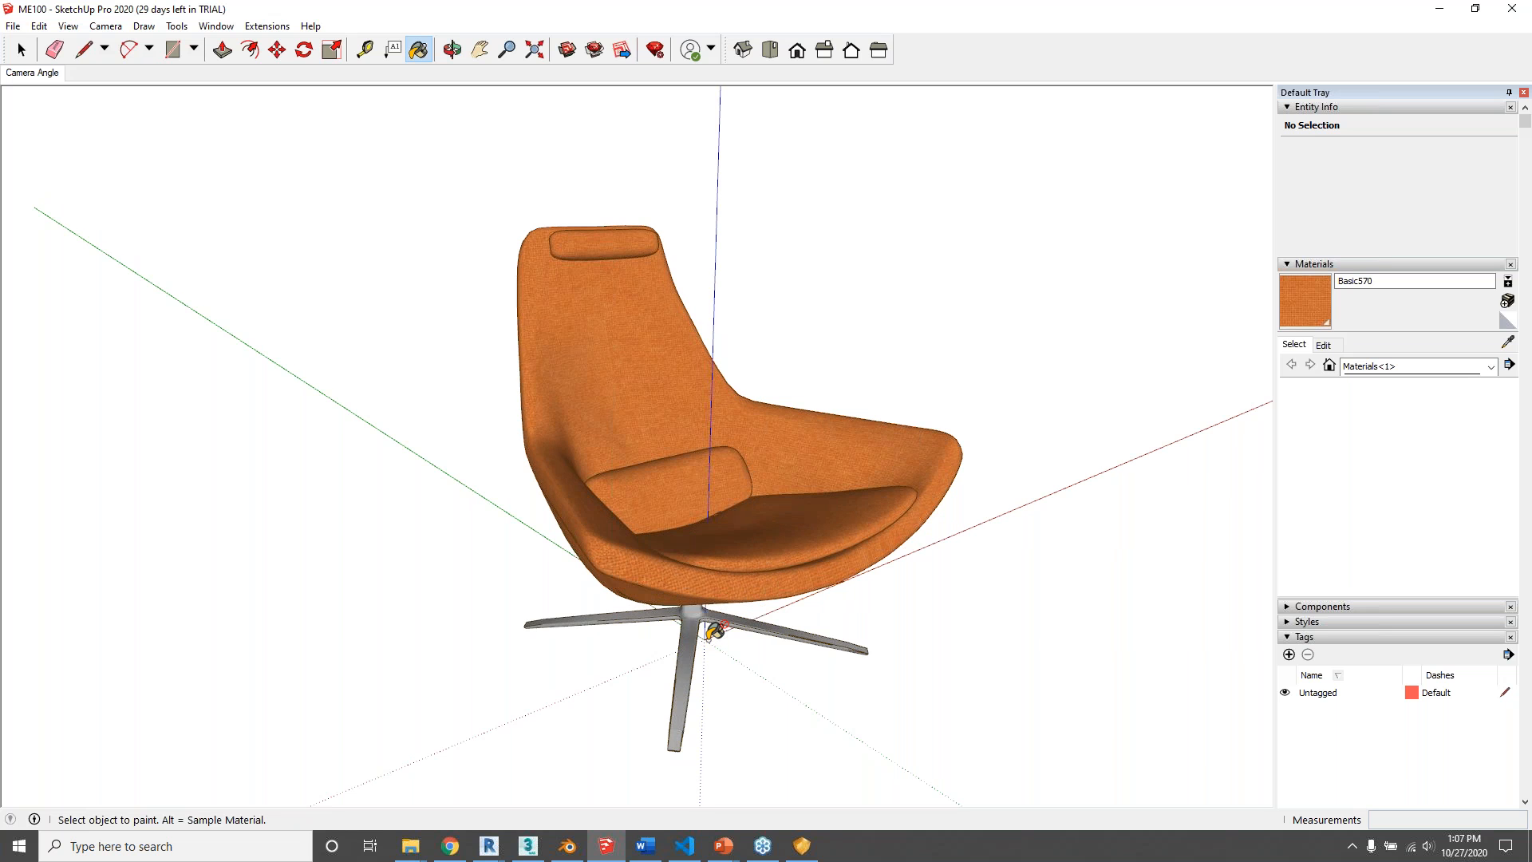
middle_drag(707, 629, 708, 637)
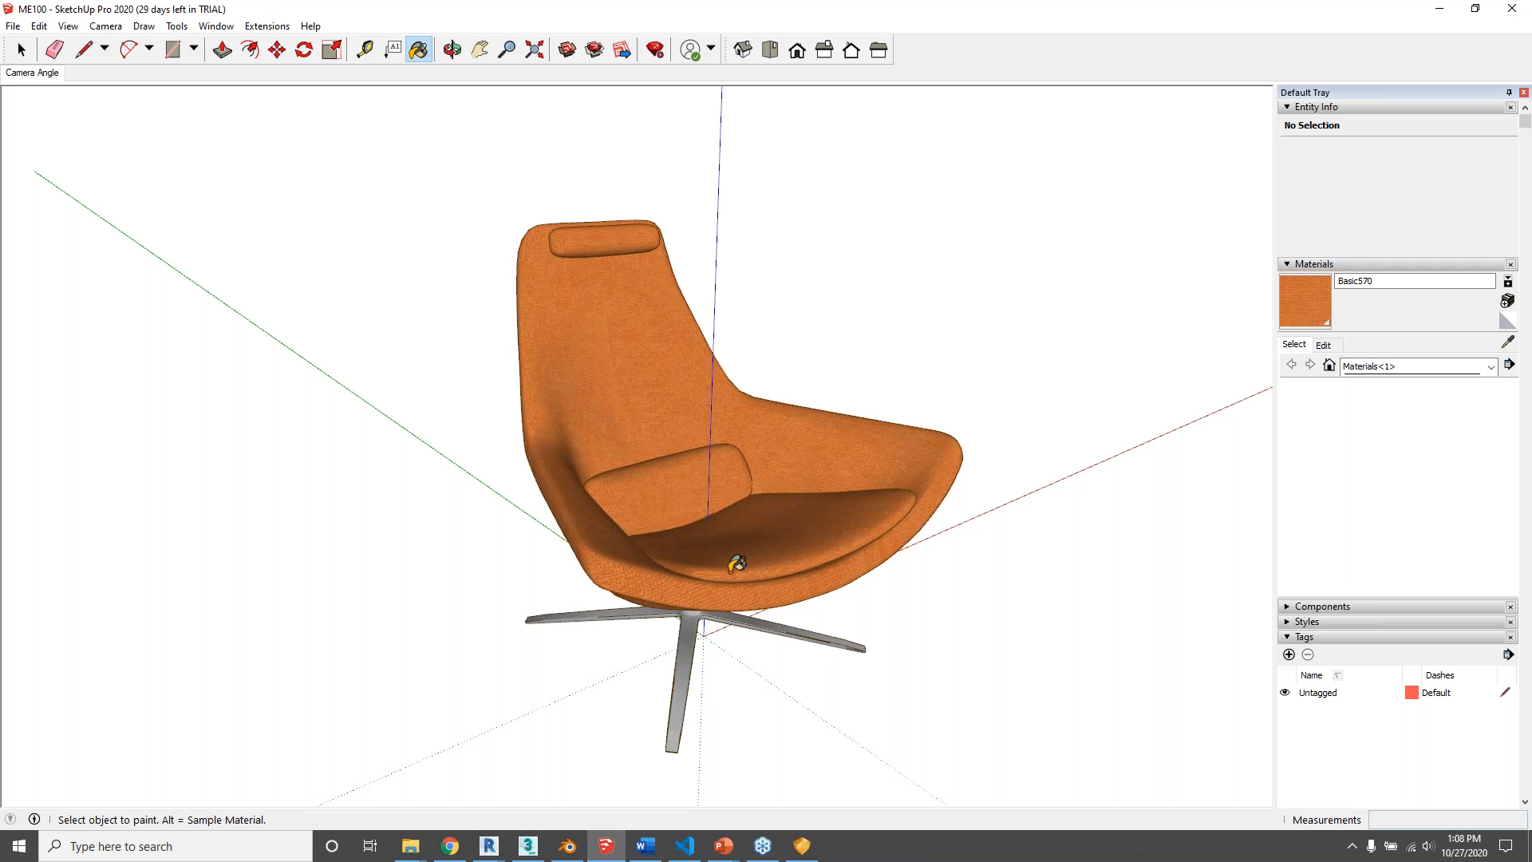
middle_drag(804, 587, 759, 570)
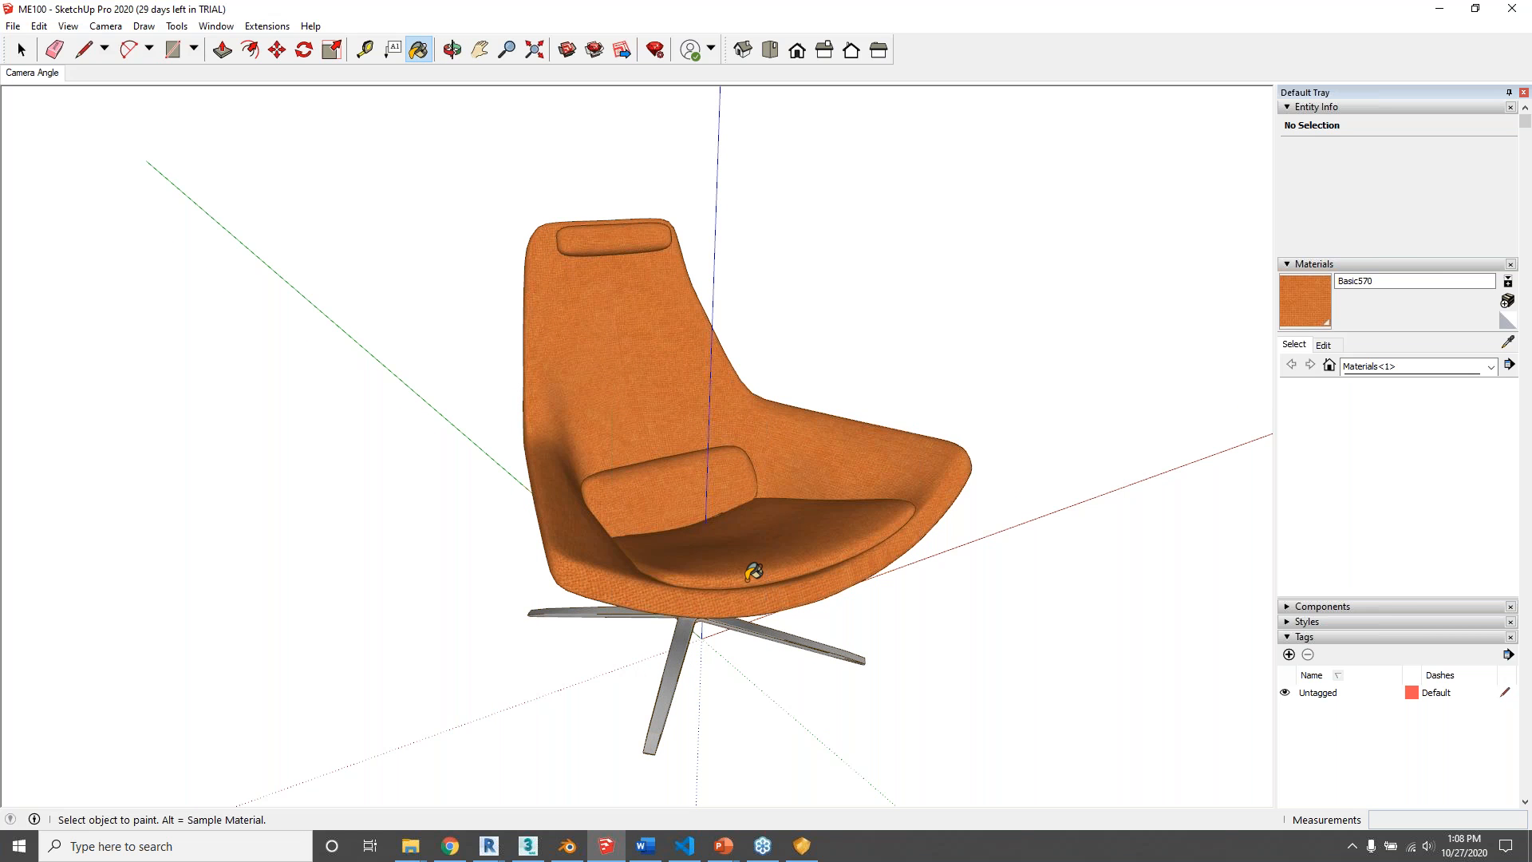
middle_drag(756, 572, 754, 573)
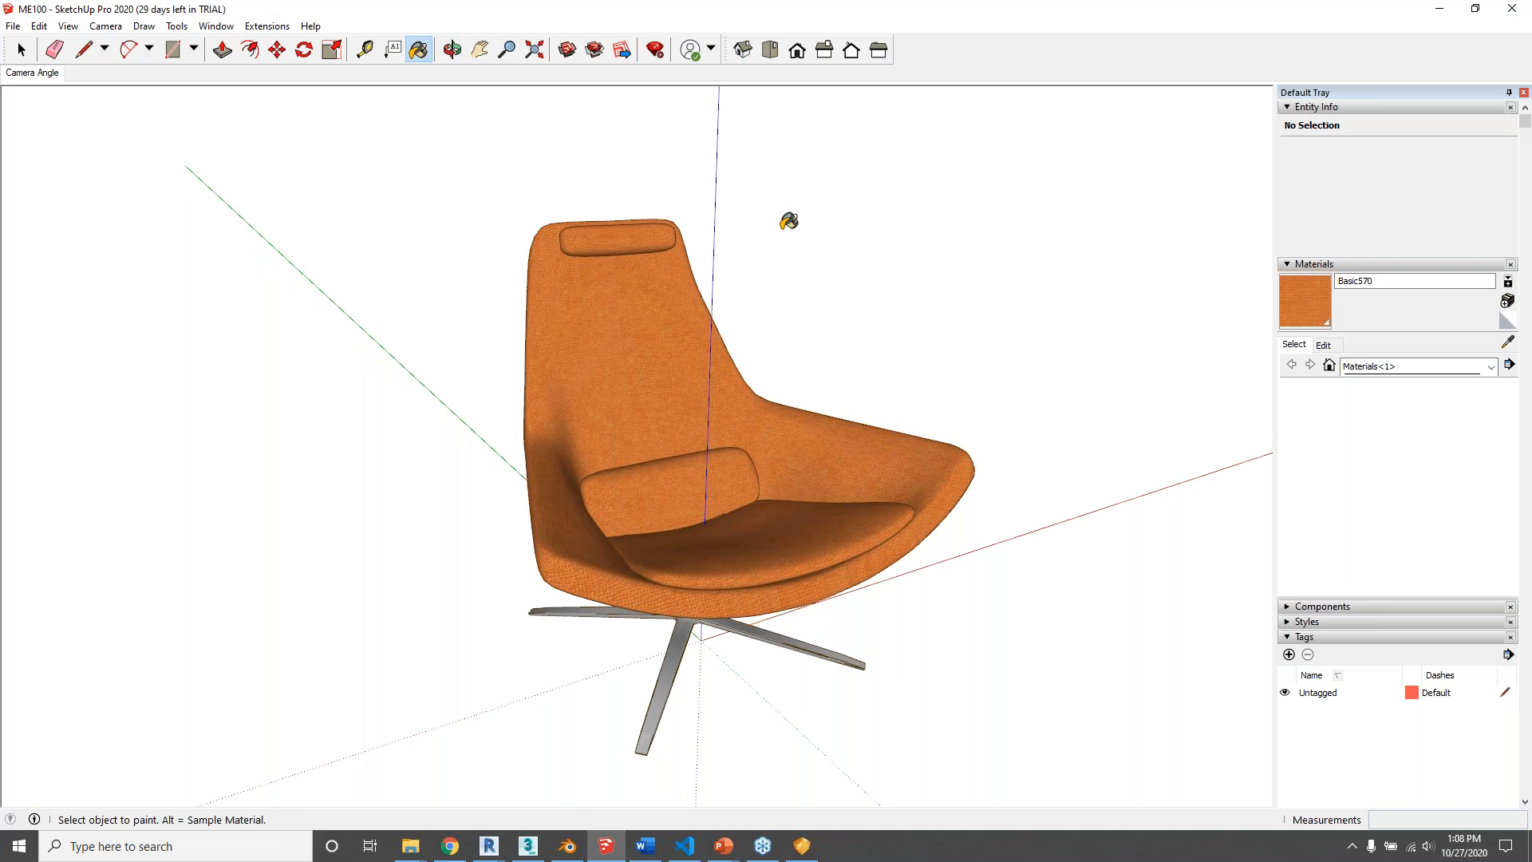
click(798, 52)
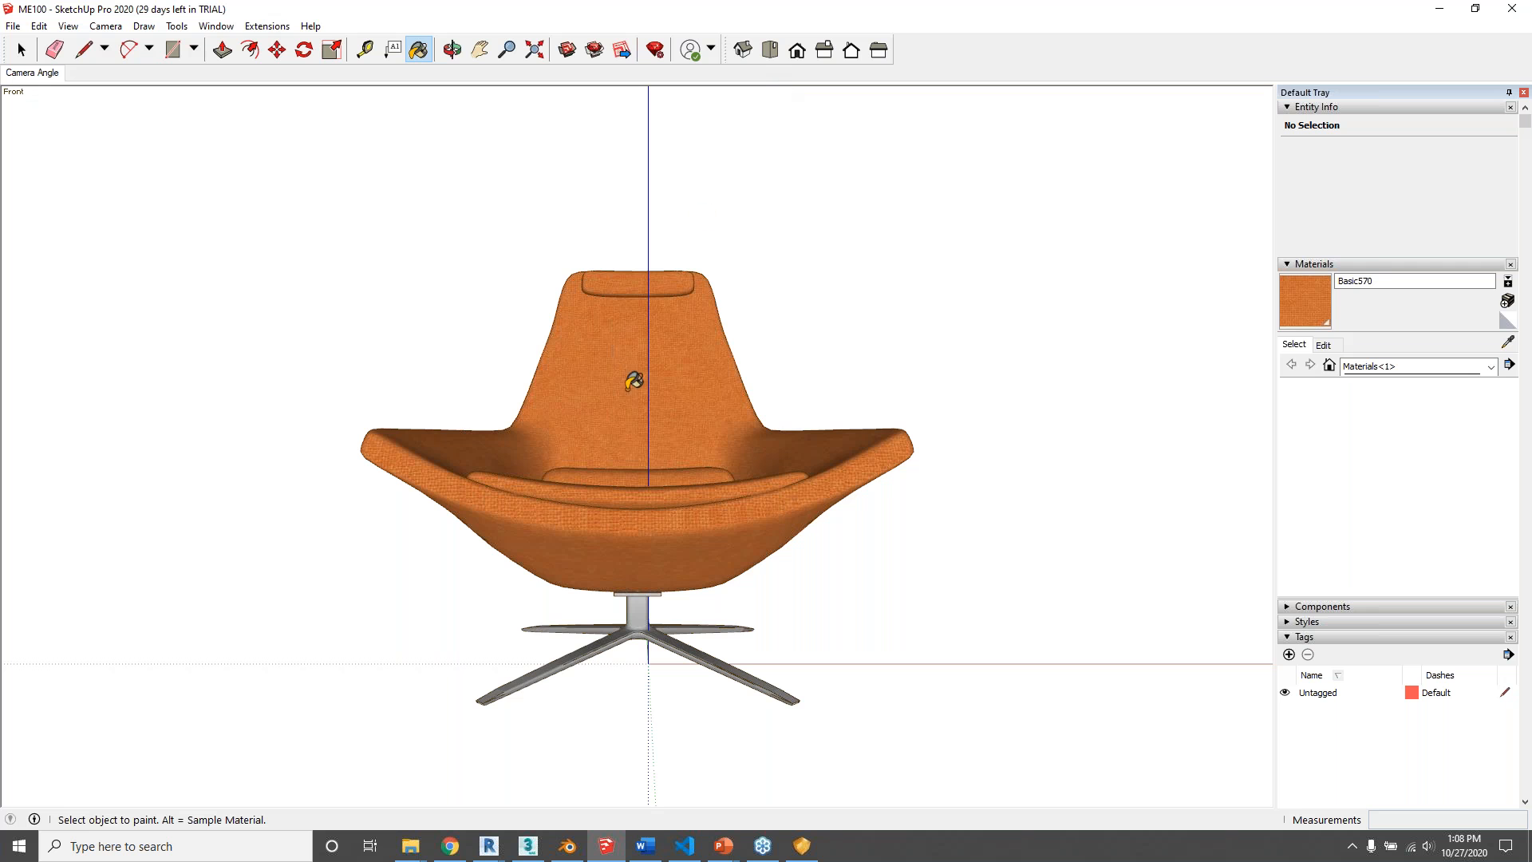
middle_drag(585, 438, 814, 558)
Step: Export the chair to the Desktop as OBJ file ME100, with texture maps, swapped YZ coordinates and units in meters
click(13, 26)
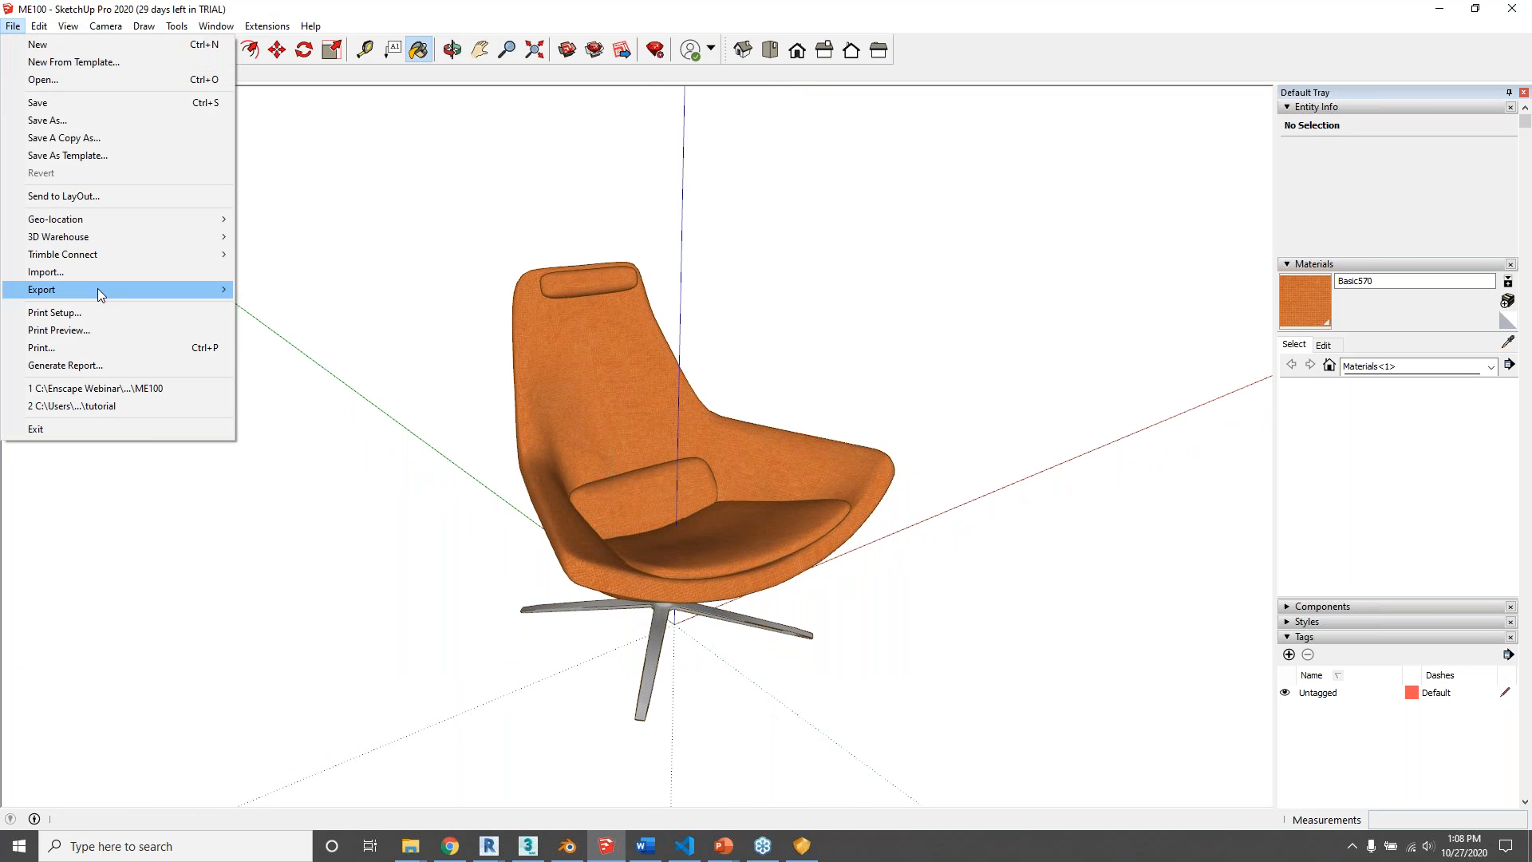
mouse_move(98, 289)
click(284, 289)
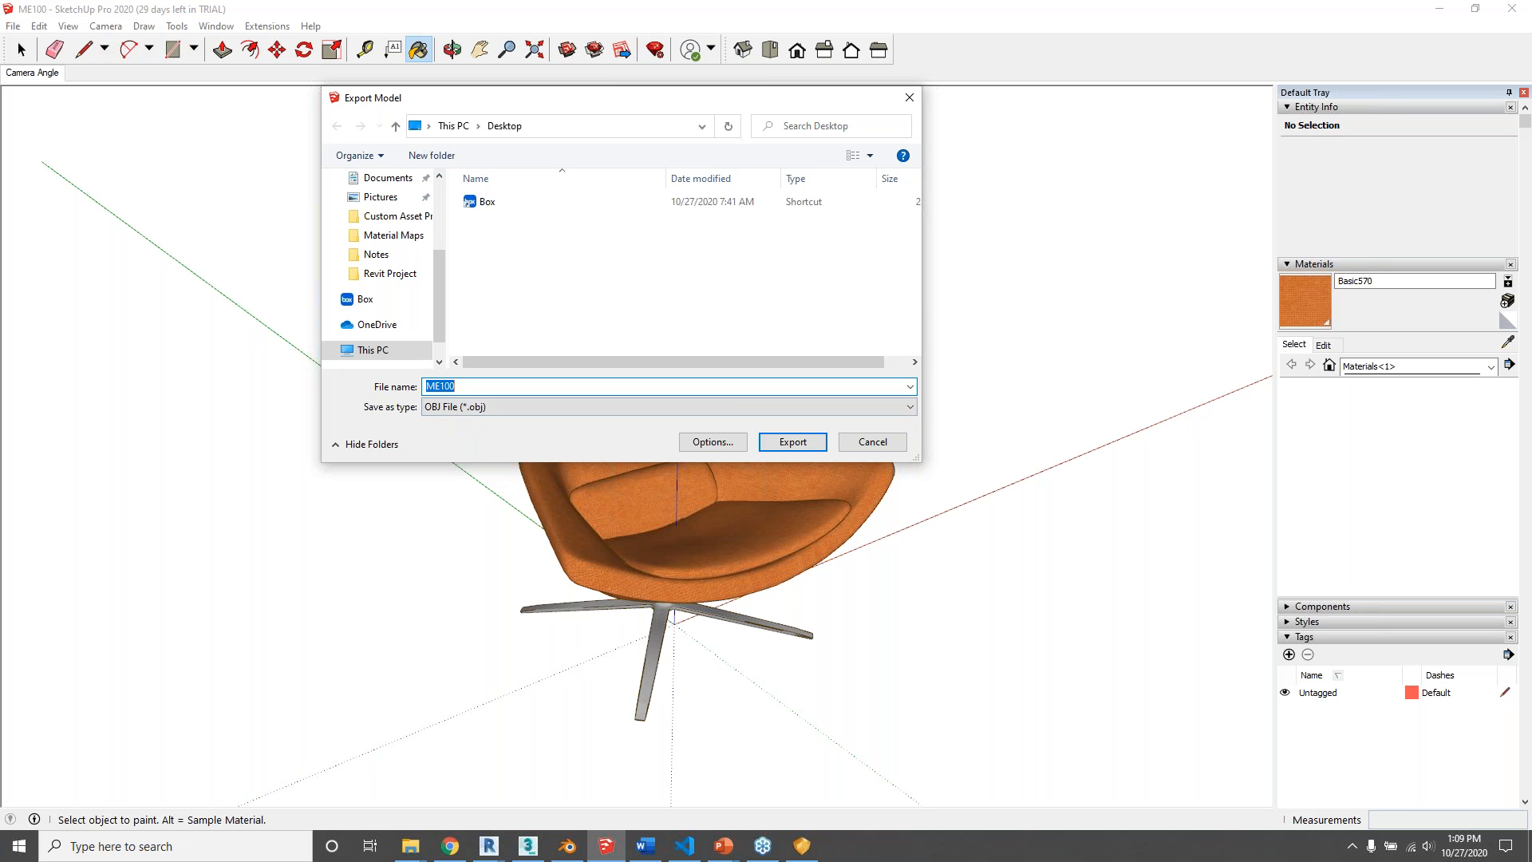
click(712, 441)
drag(630, 154, 947, 251)
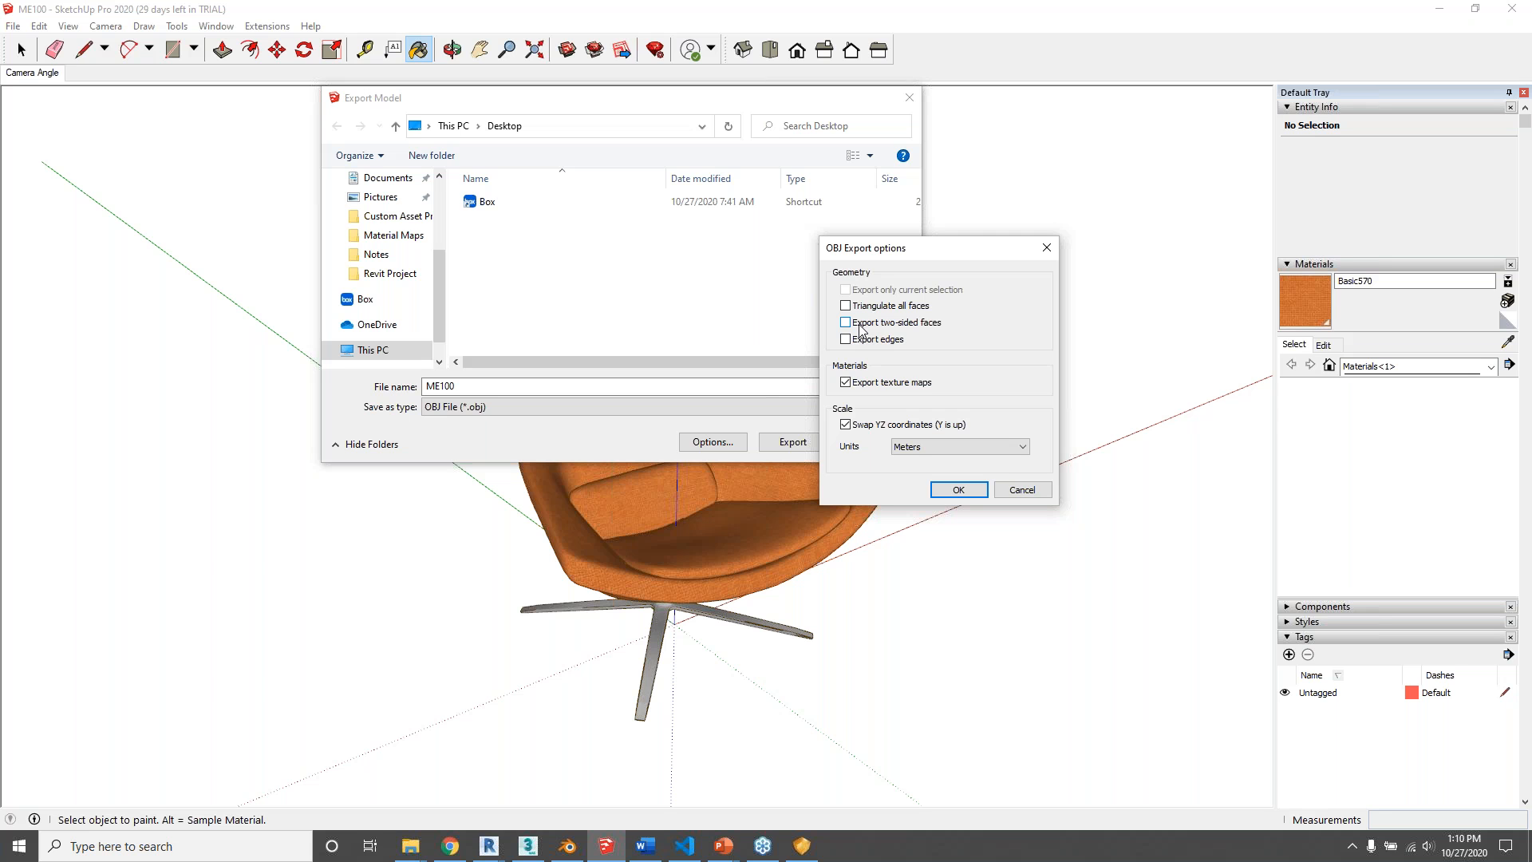
click(958, 489)
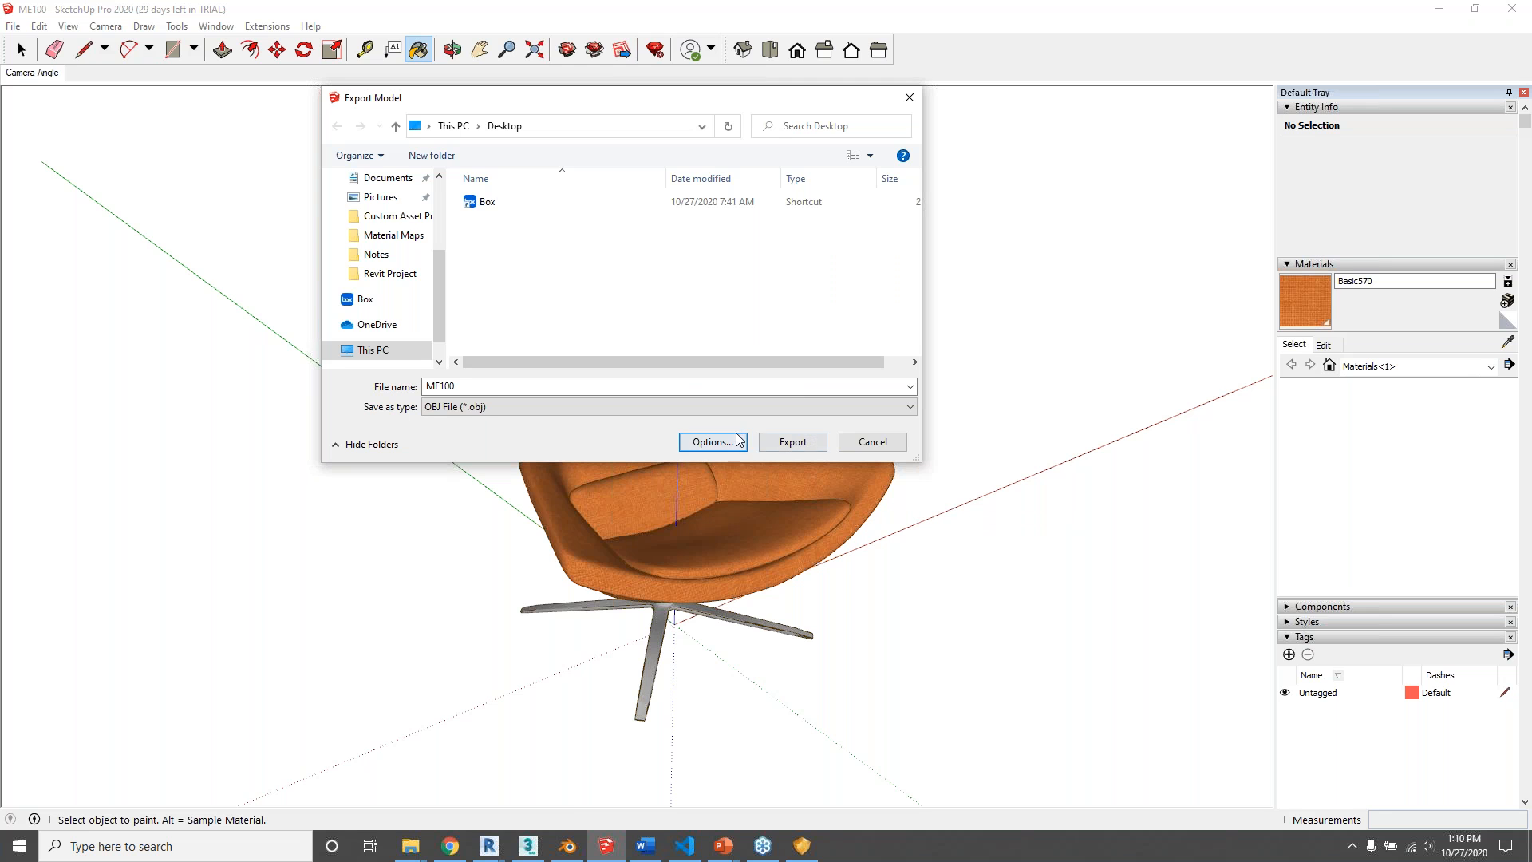
click(802, 444)
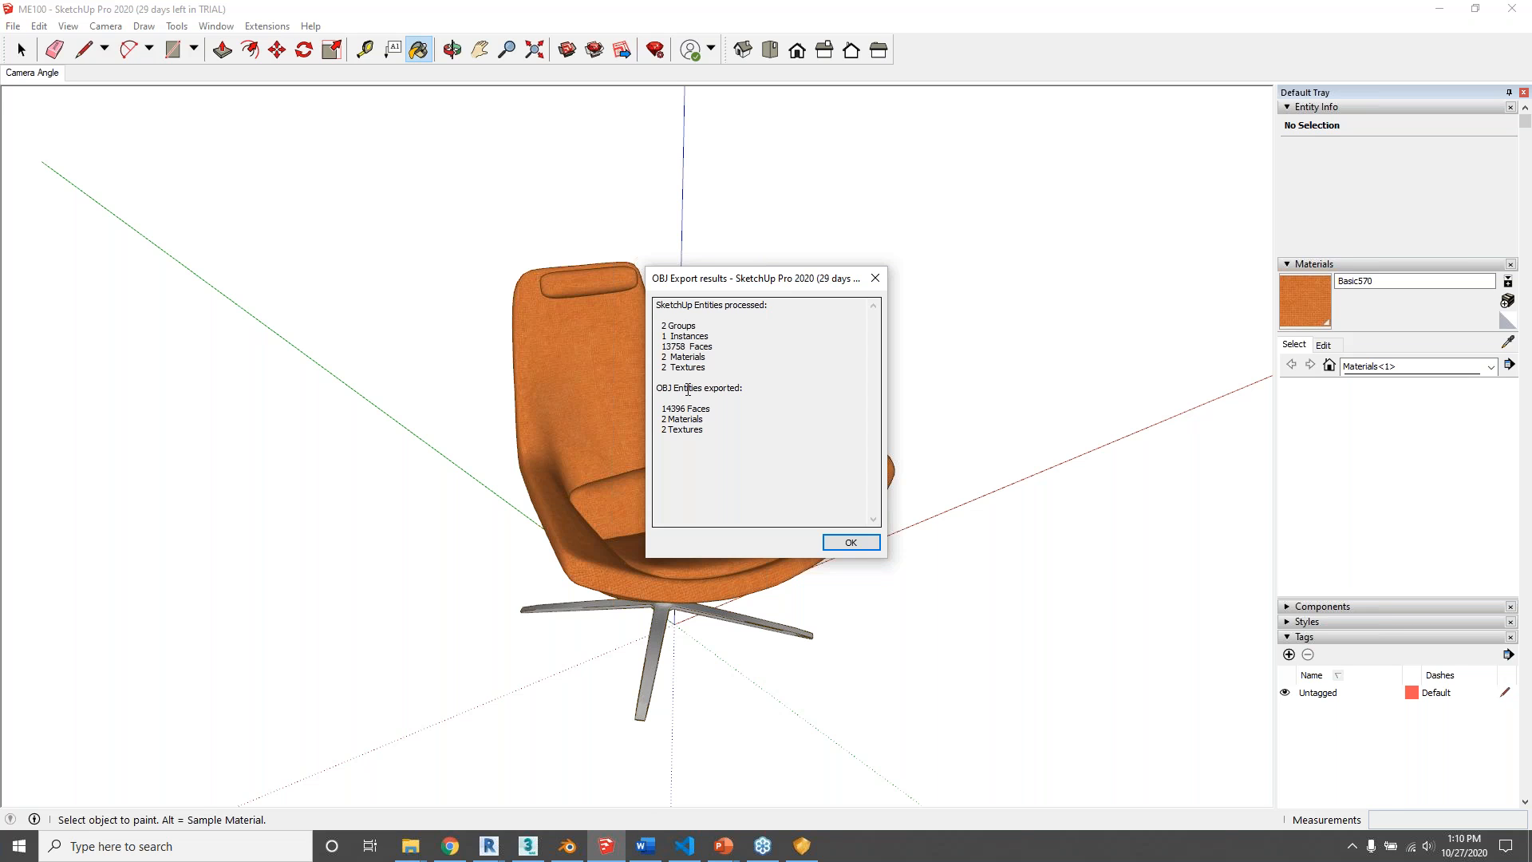
click(851, 542)
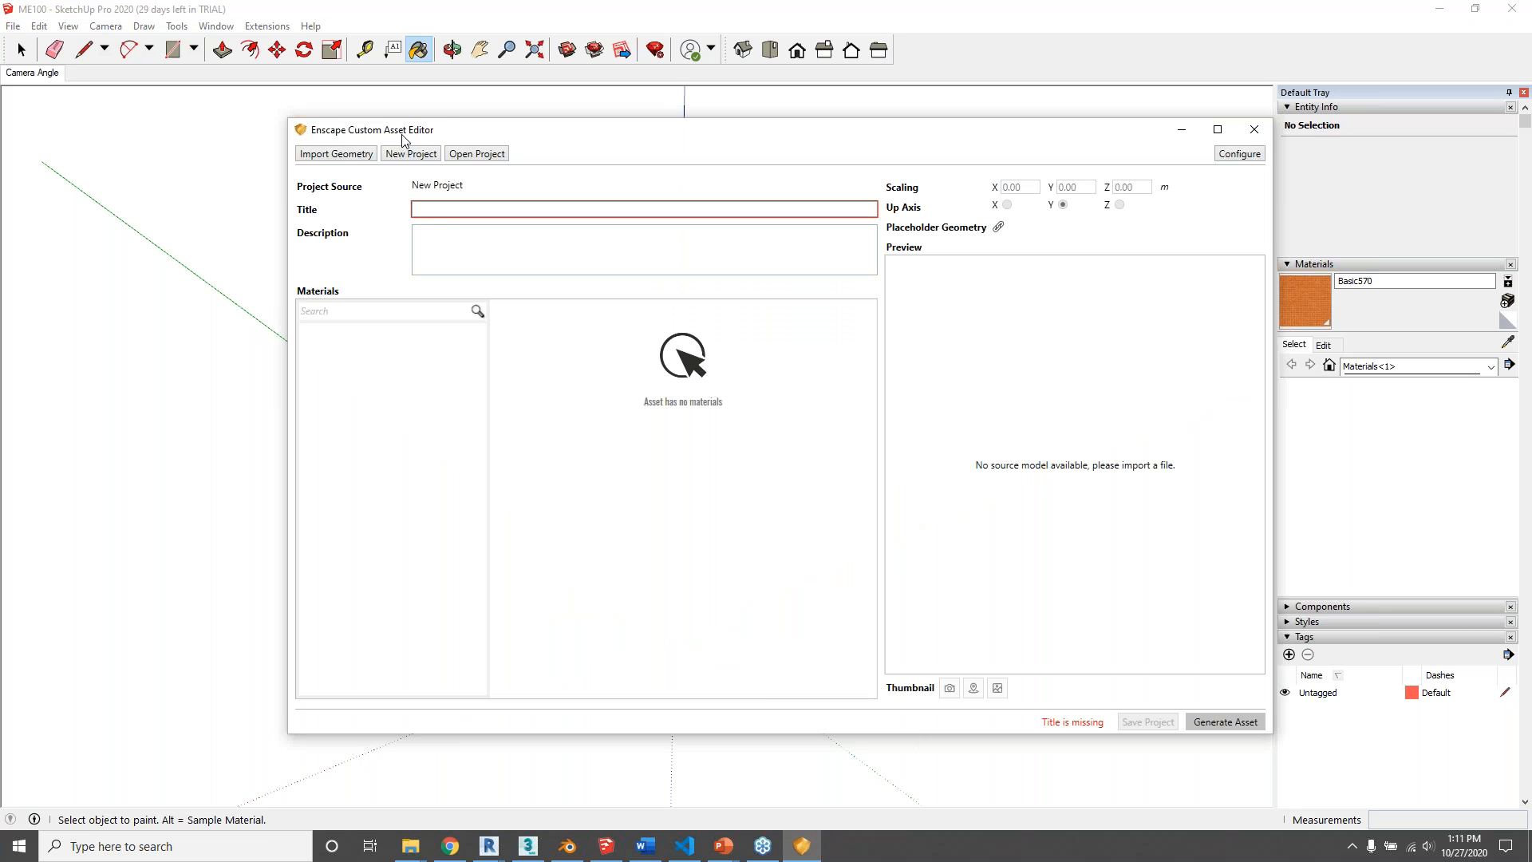
Step: Return to the Custom Asset Editor and save its configuration with C:\Enscape Library\Custom Asset Projects for projects and C:\Enscape Library\Custom Assets for output
drag(455, 126, 447, 129)
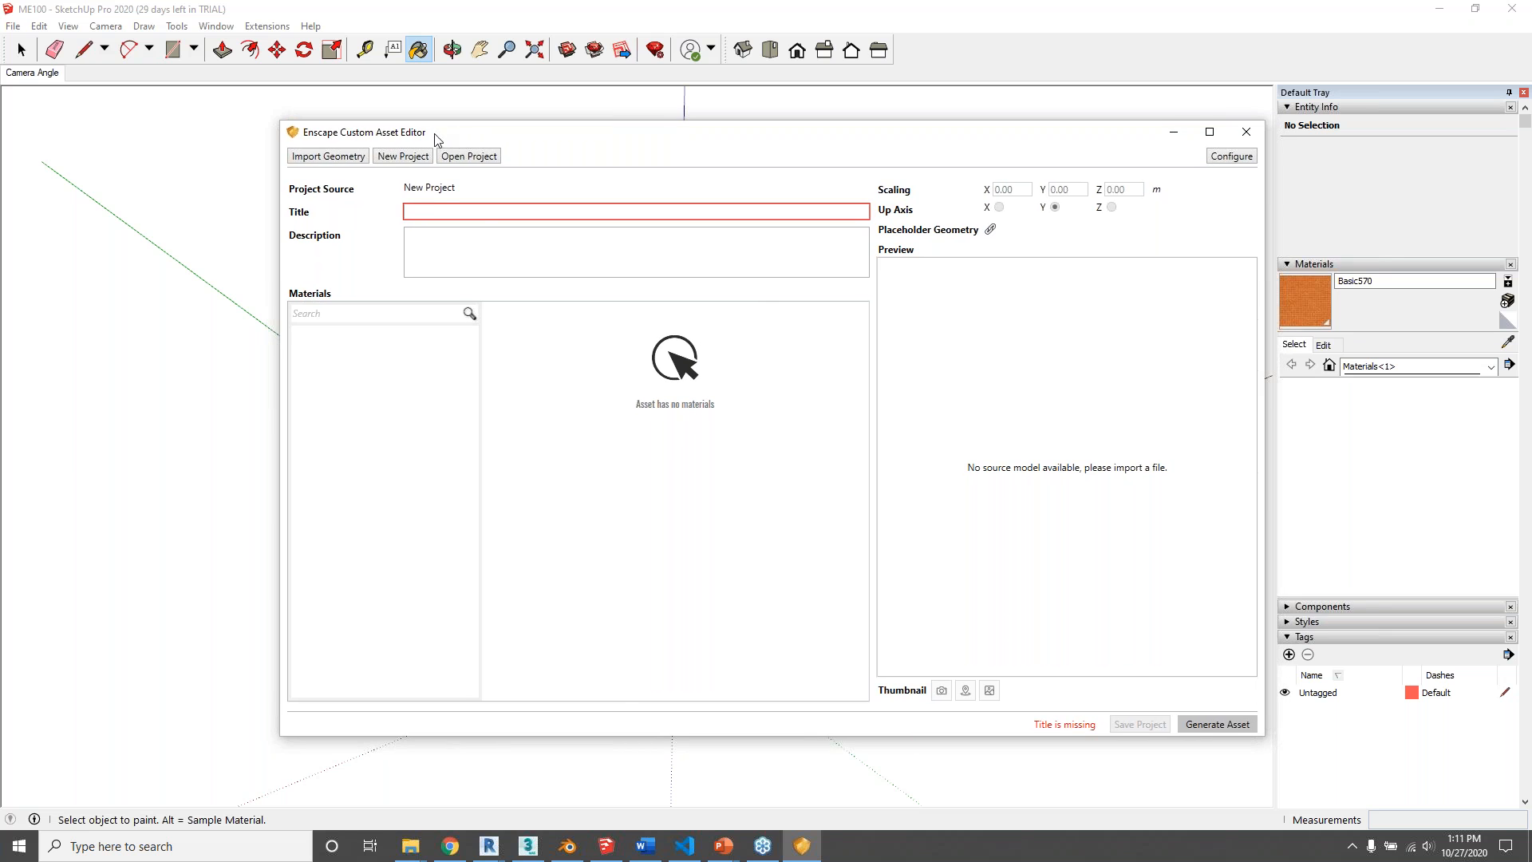
click(1232, 157)
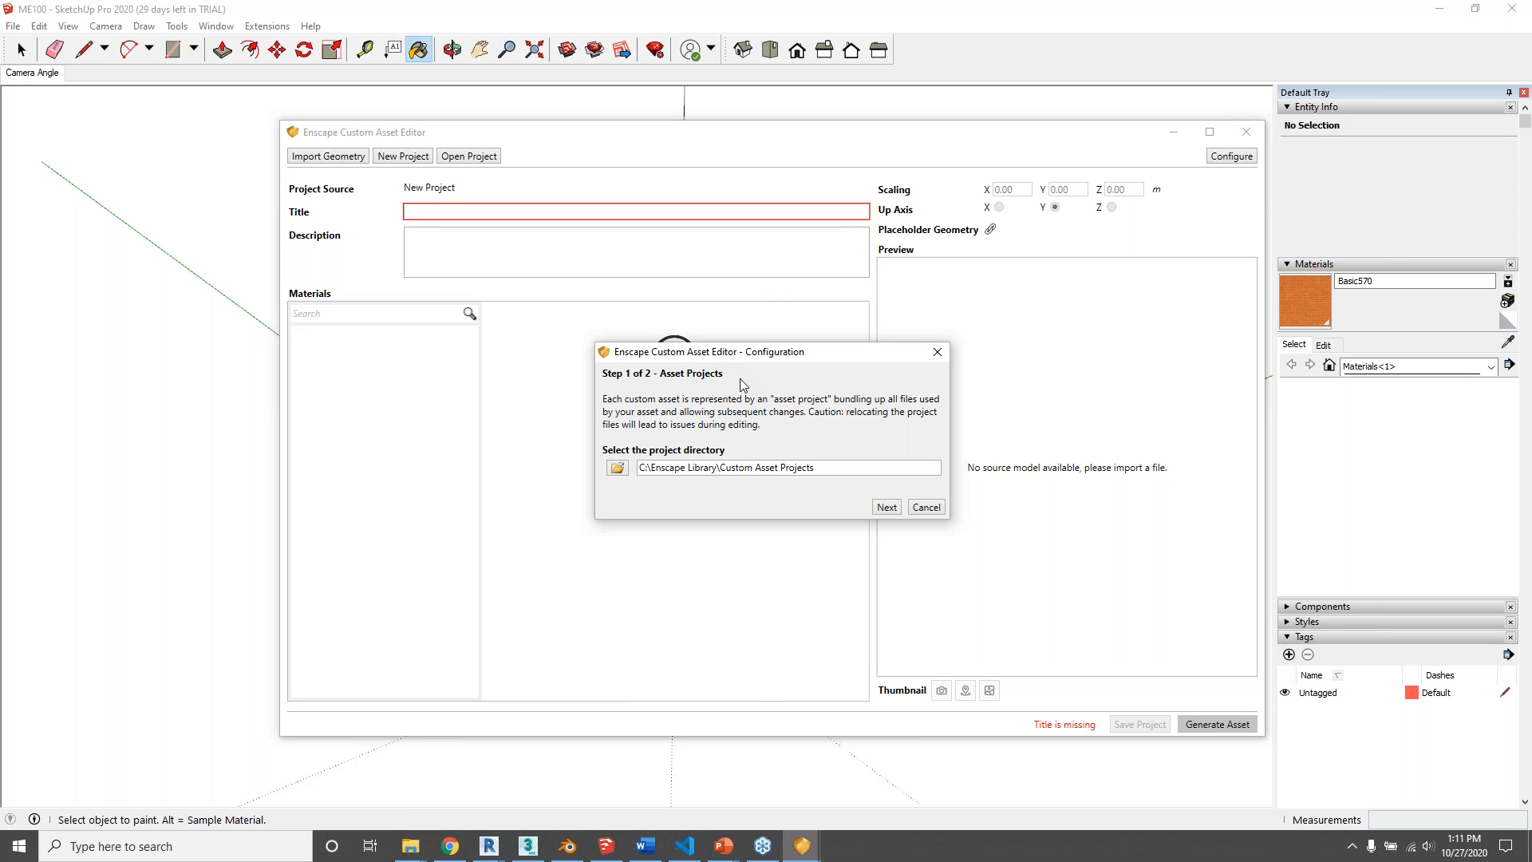
drag(722, 351, 735, 346)
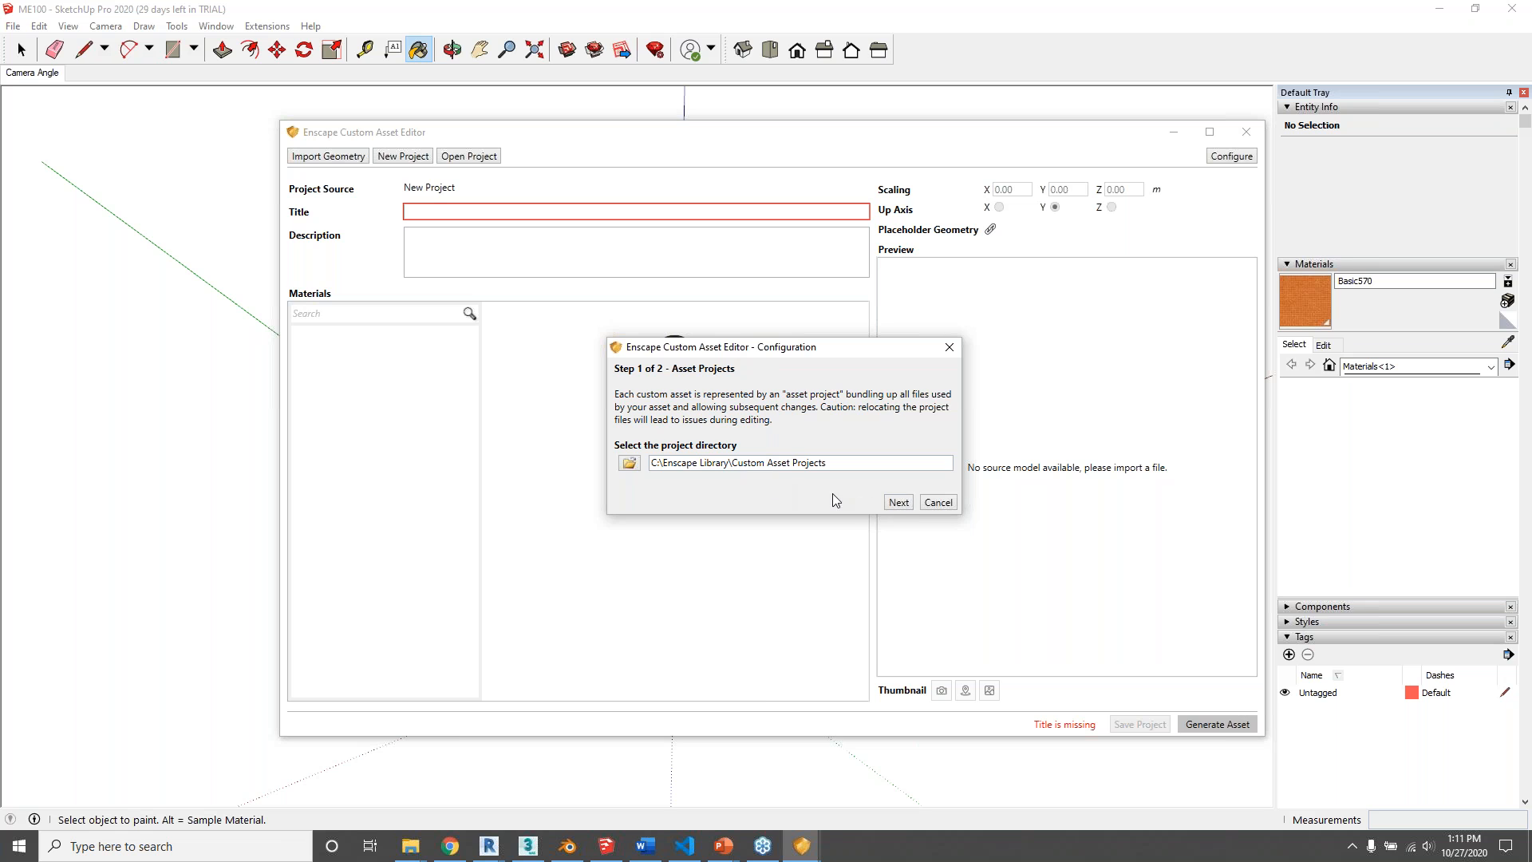
click(898, 502)
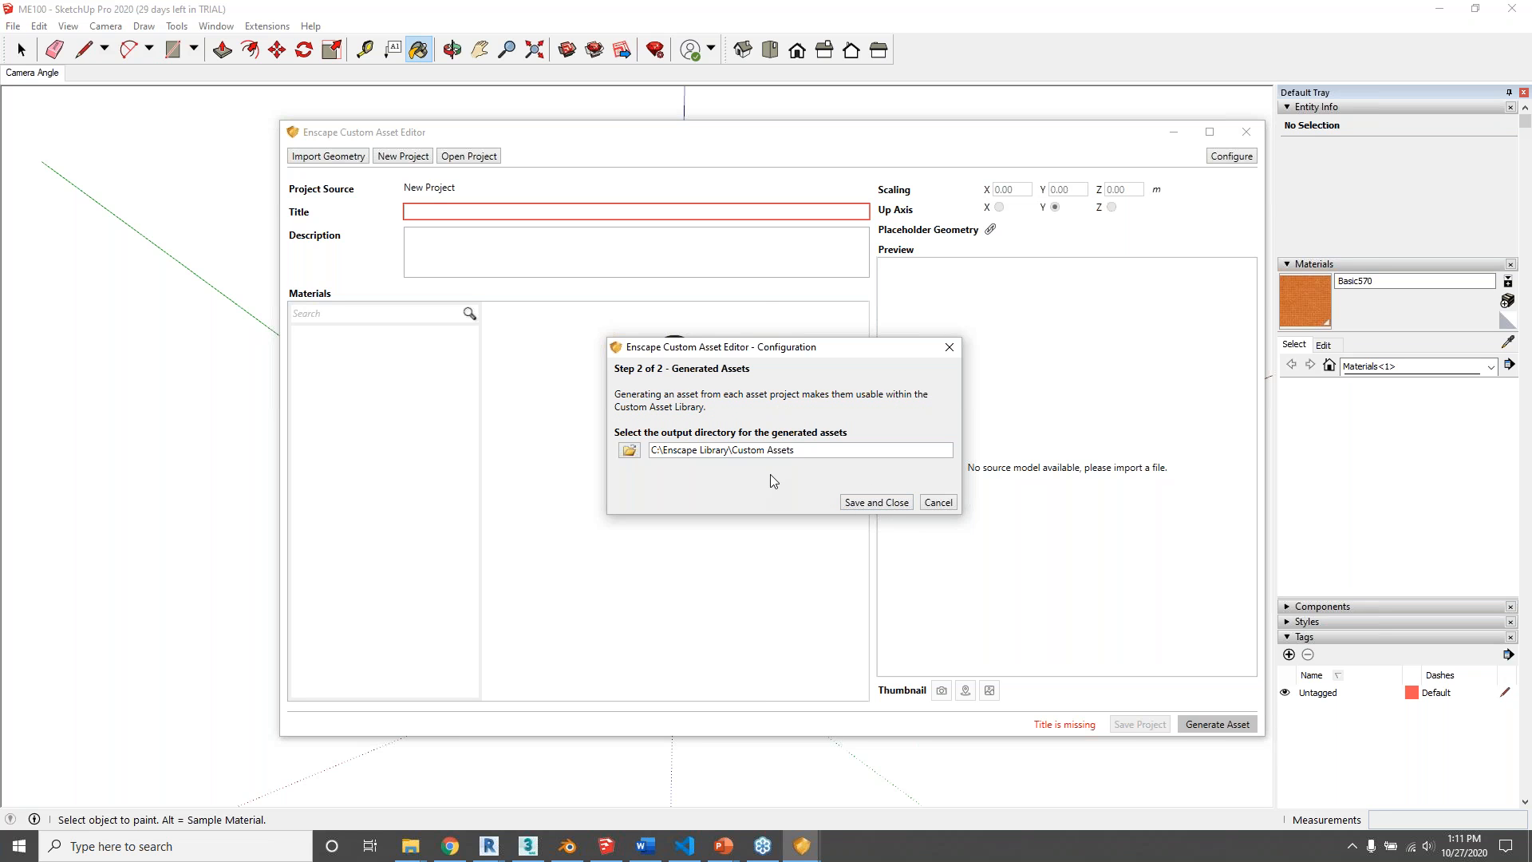
click(874, 503)
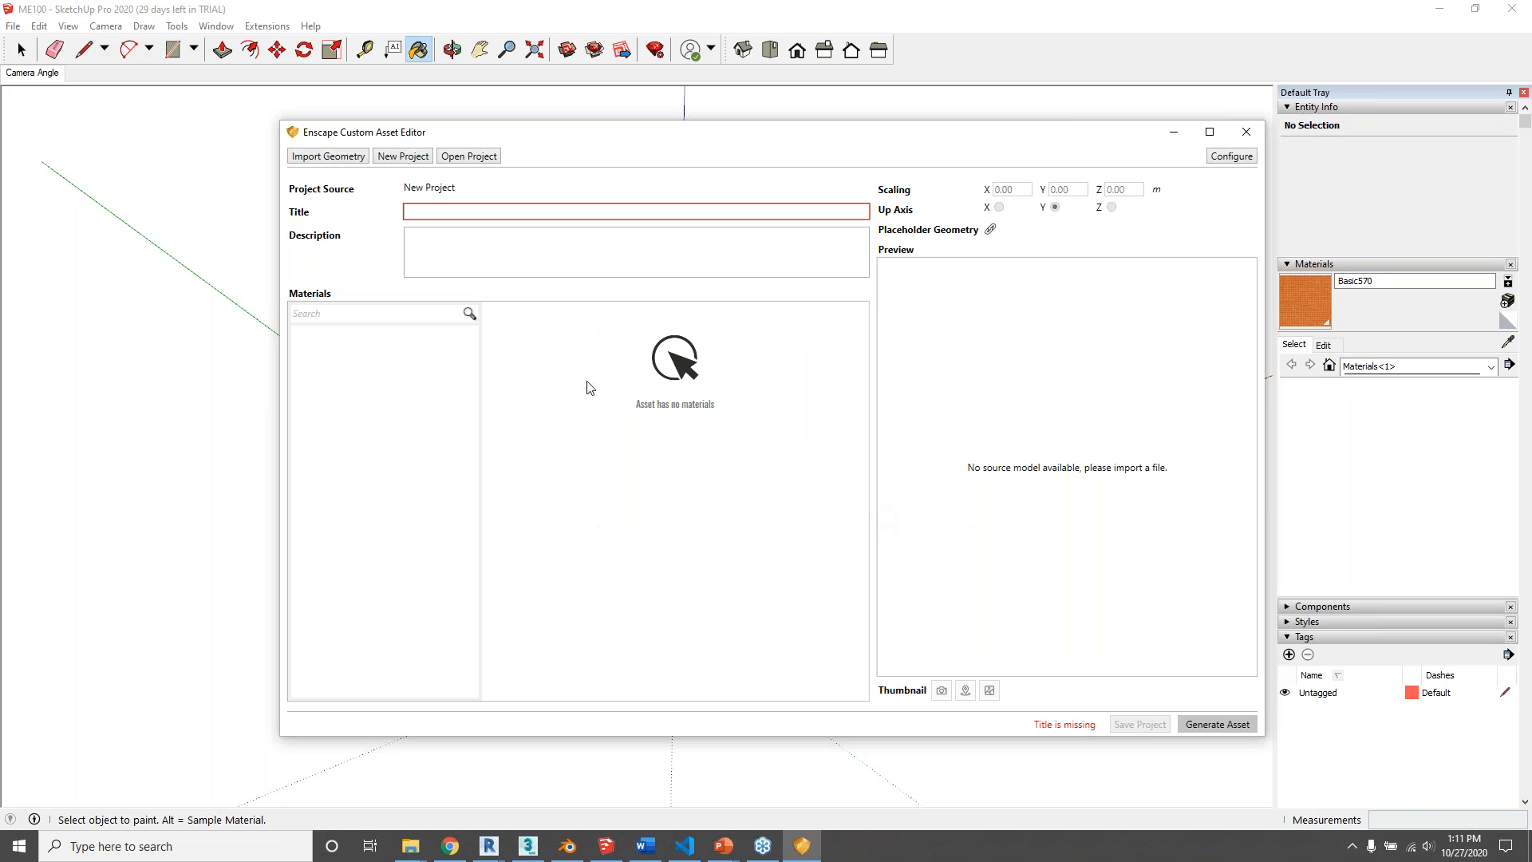
Step: Import the ME100 3D object from the Desktop as the asset's geometry
drag(576, 140, 588, 137)
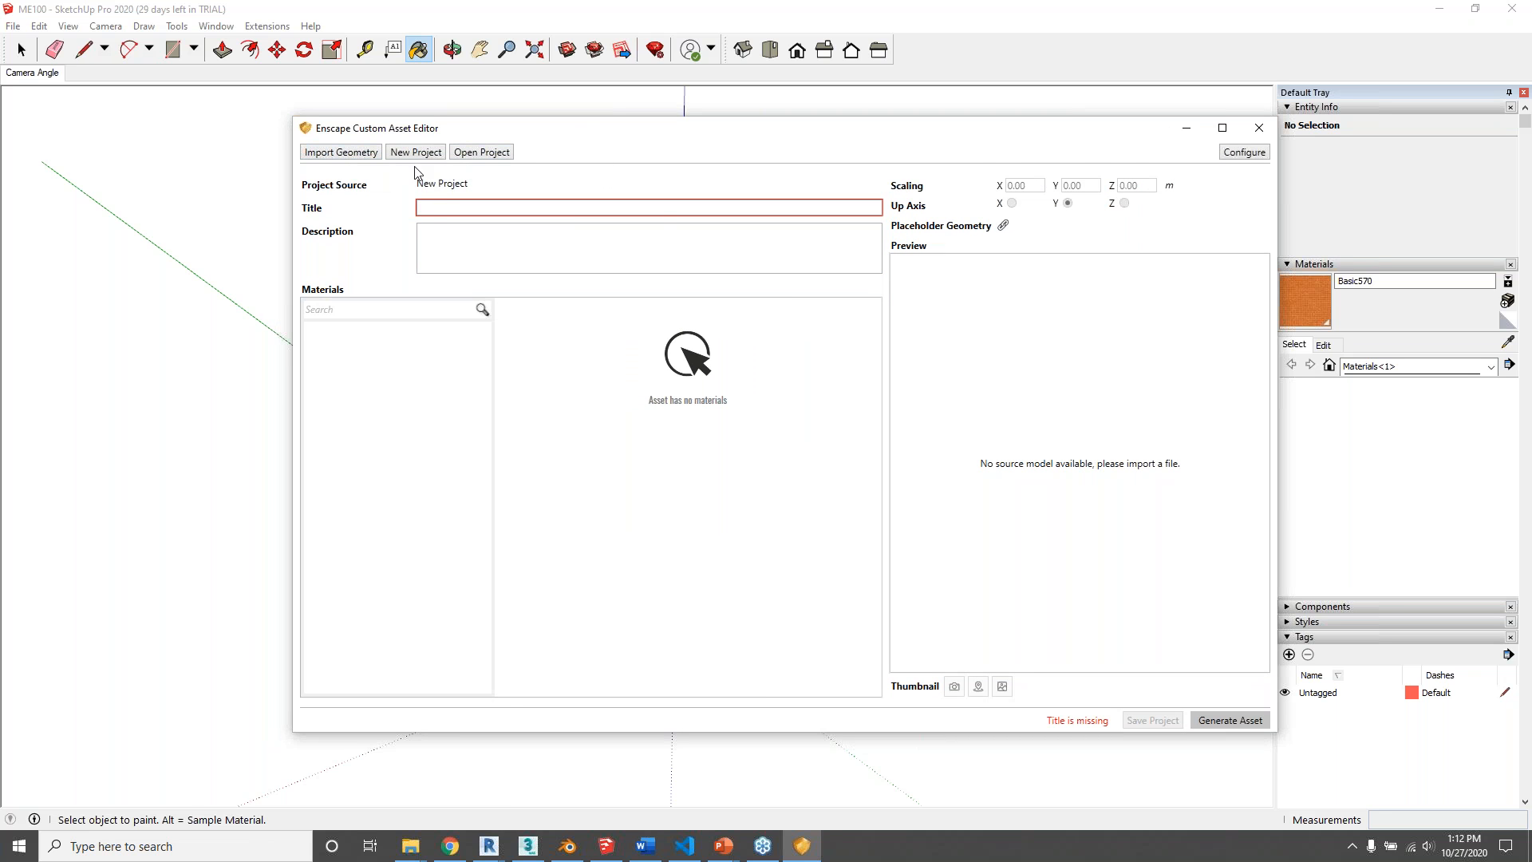
click(354, 152)
click(471, 291)
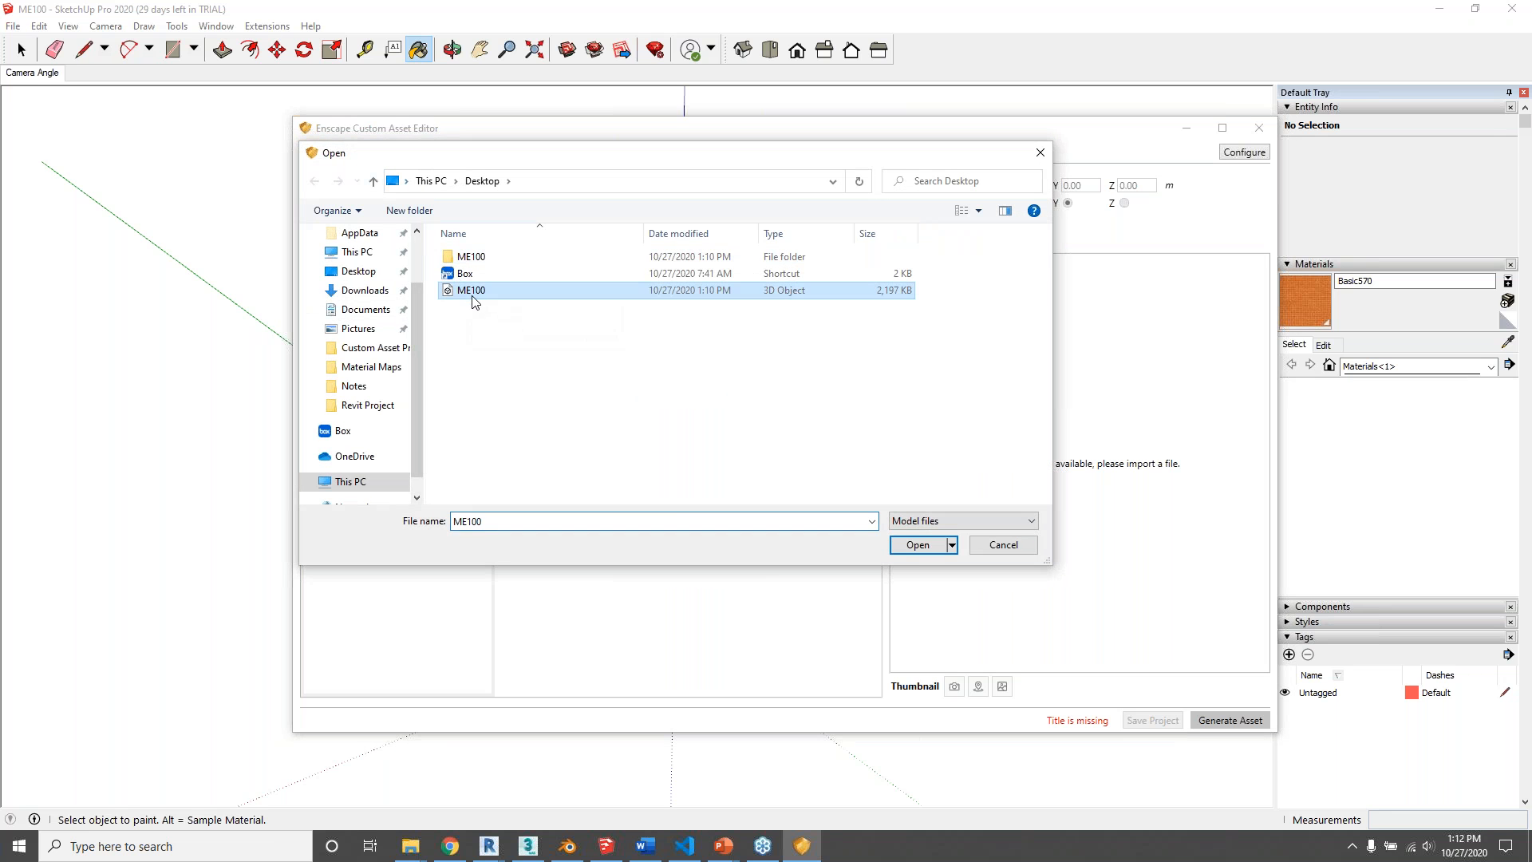
click(898, 547)
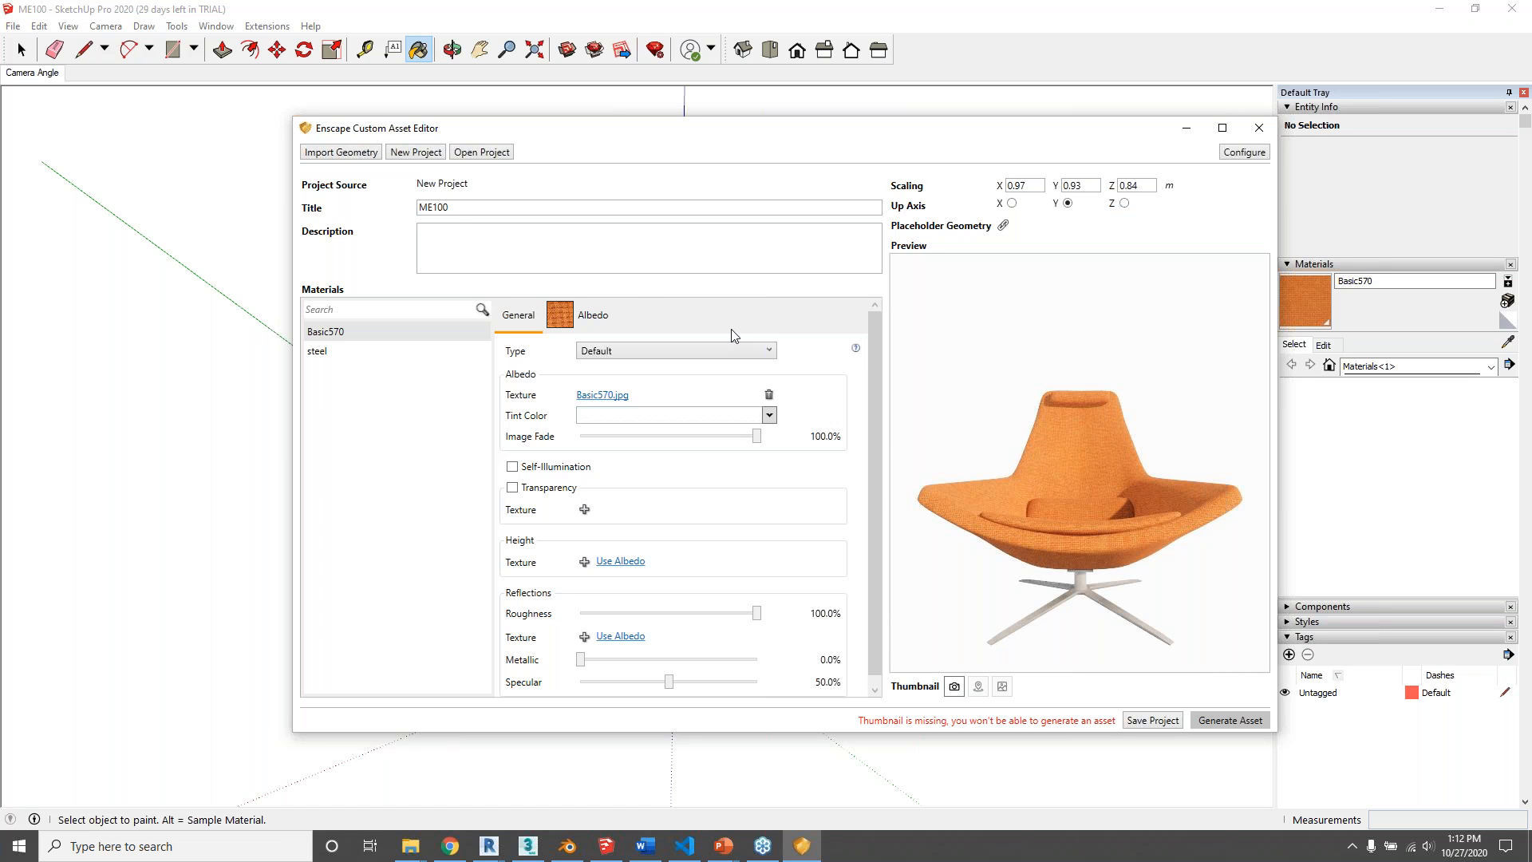
Step: Set the asset's title to "ME100 Chair"
click(451, 211)
text(Chair)
key(Left)
key(Left)
key(Left)
key(Left)
key(Left)
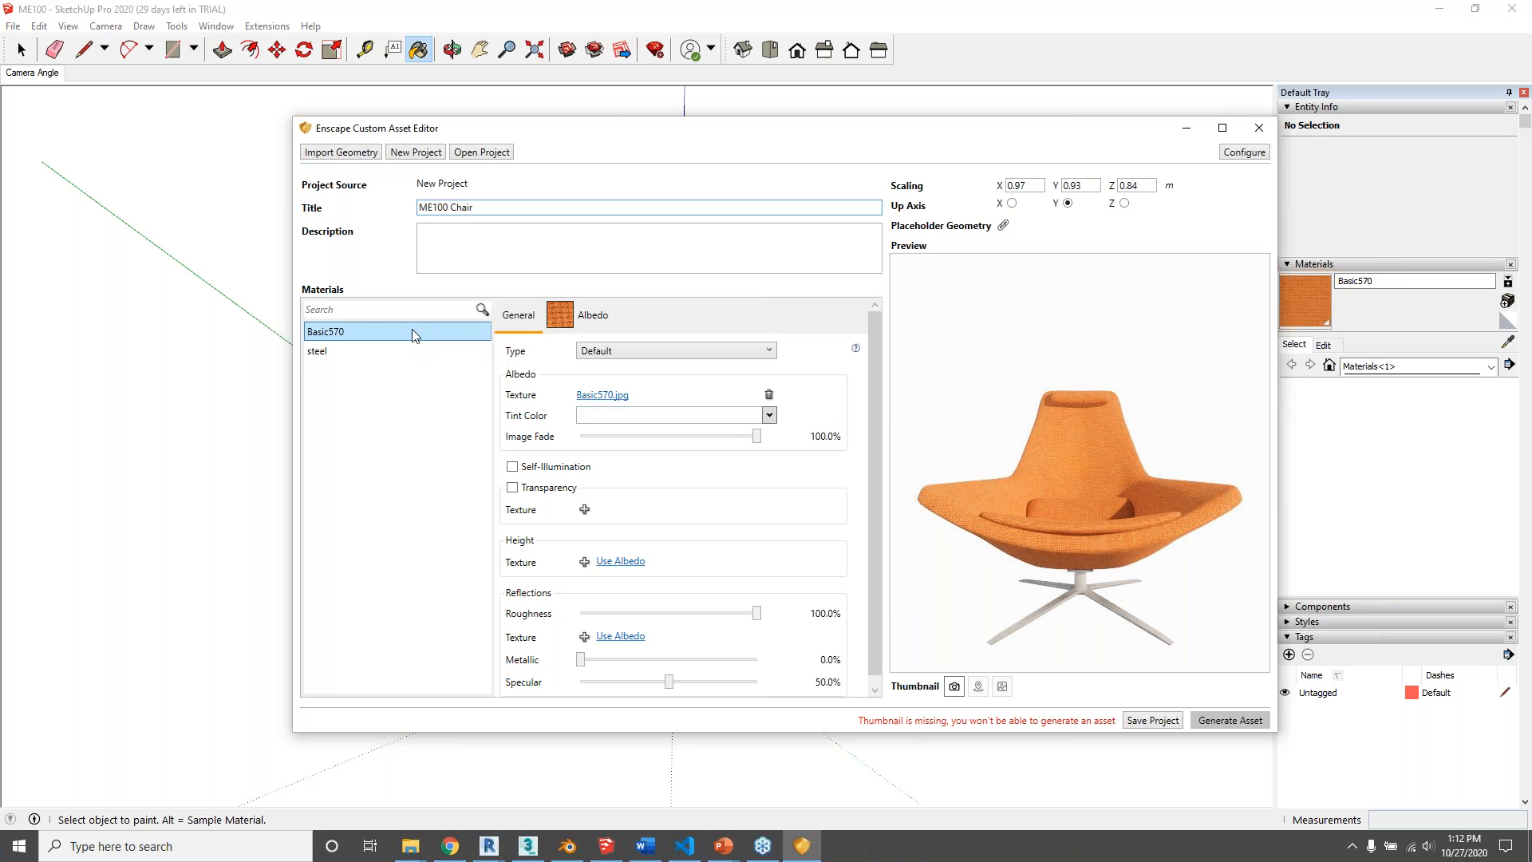
Step: Use the albedo texture as a bump map for the height of the Basic570 material
drag(950, 524, 1023, 485)
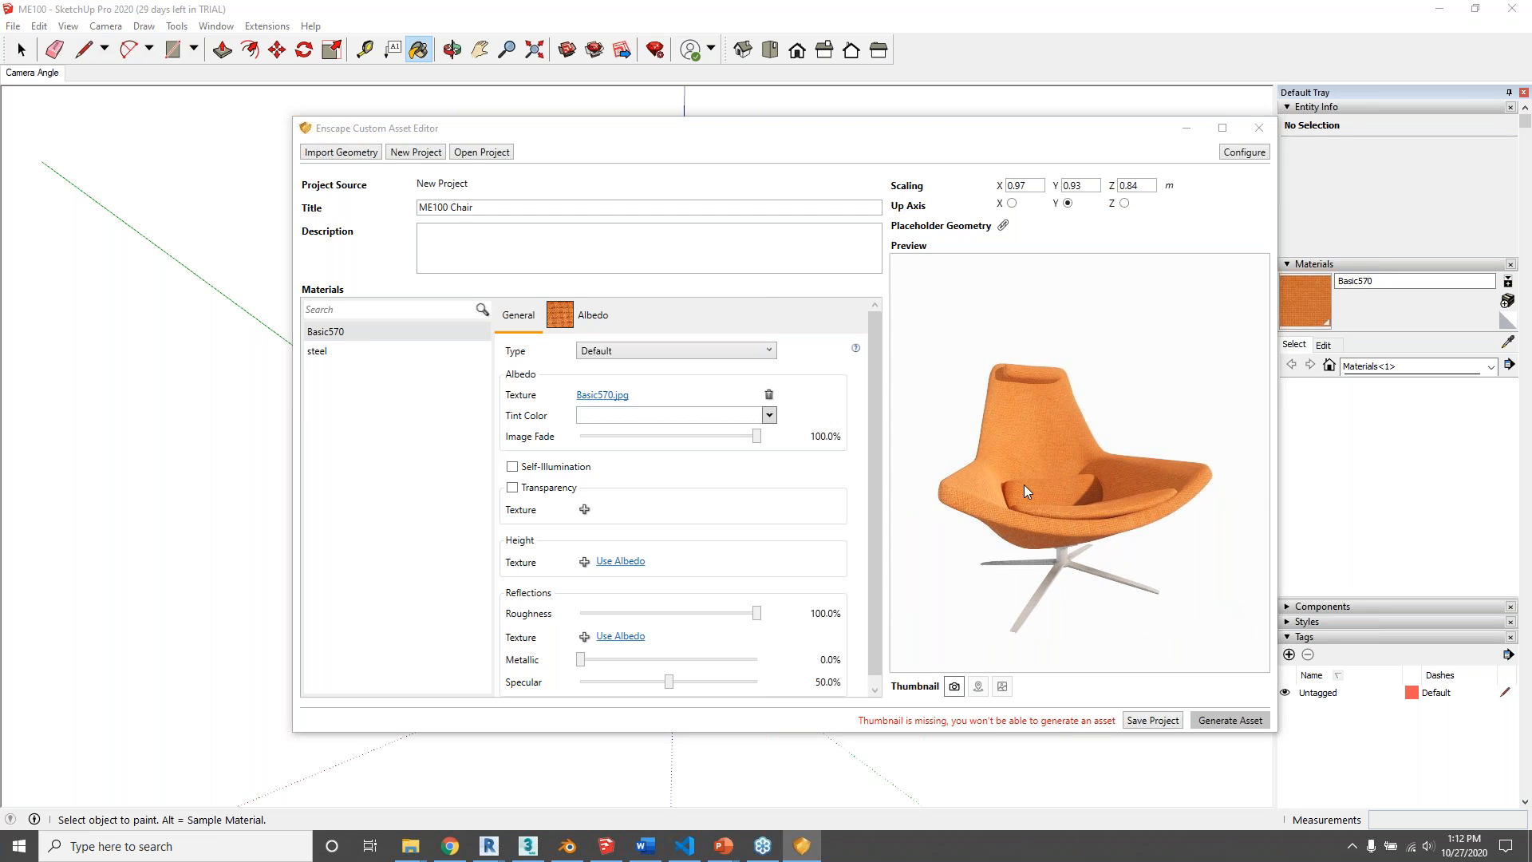
scroll(1020, 491, up, 3)
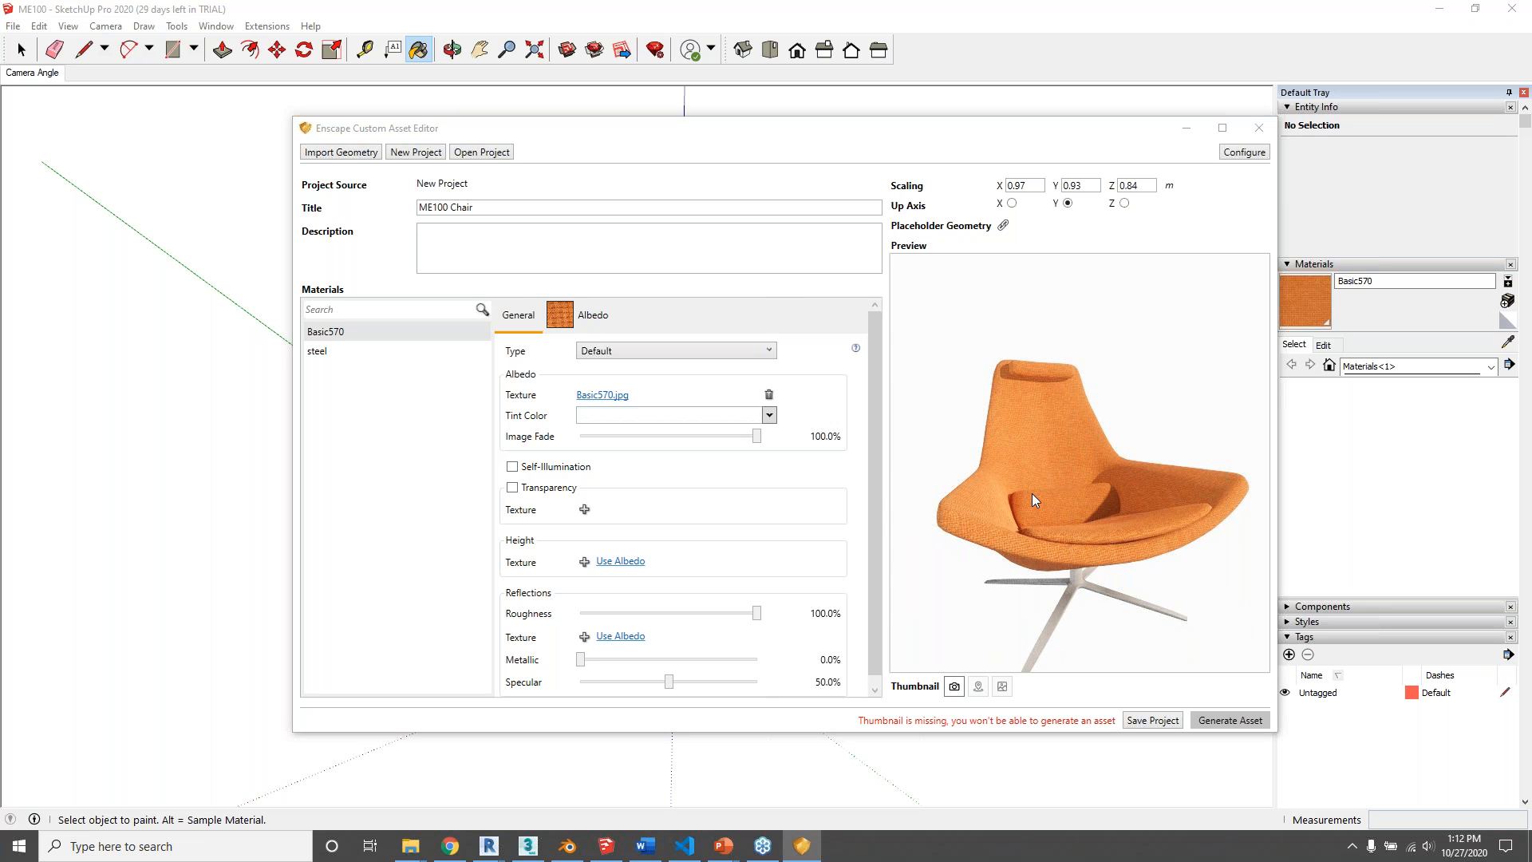
scroll(1032, 493, up, 5)
middle_drag(1116, 435, 1065, 445)
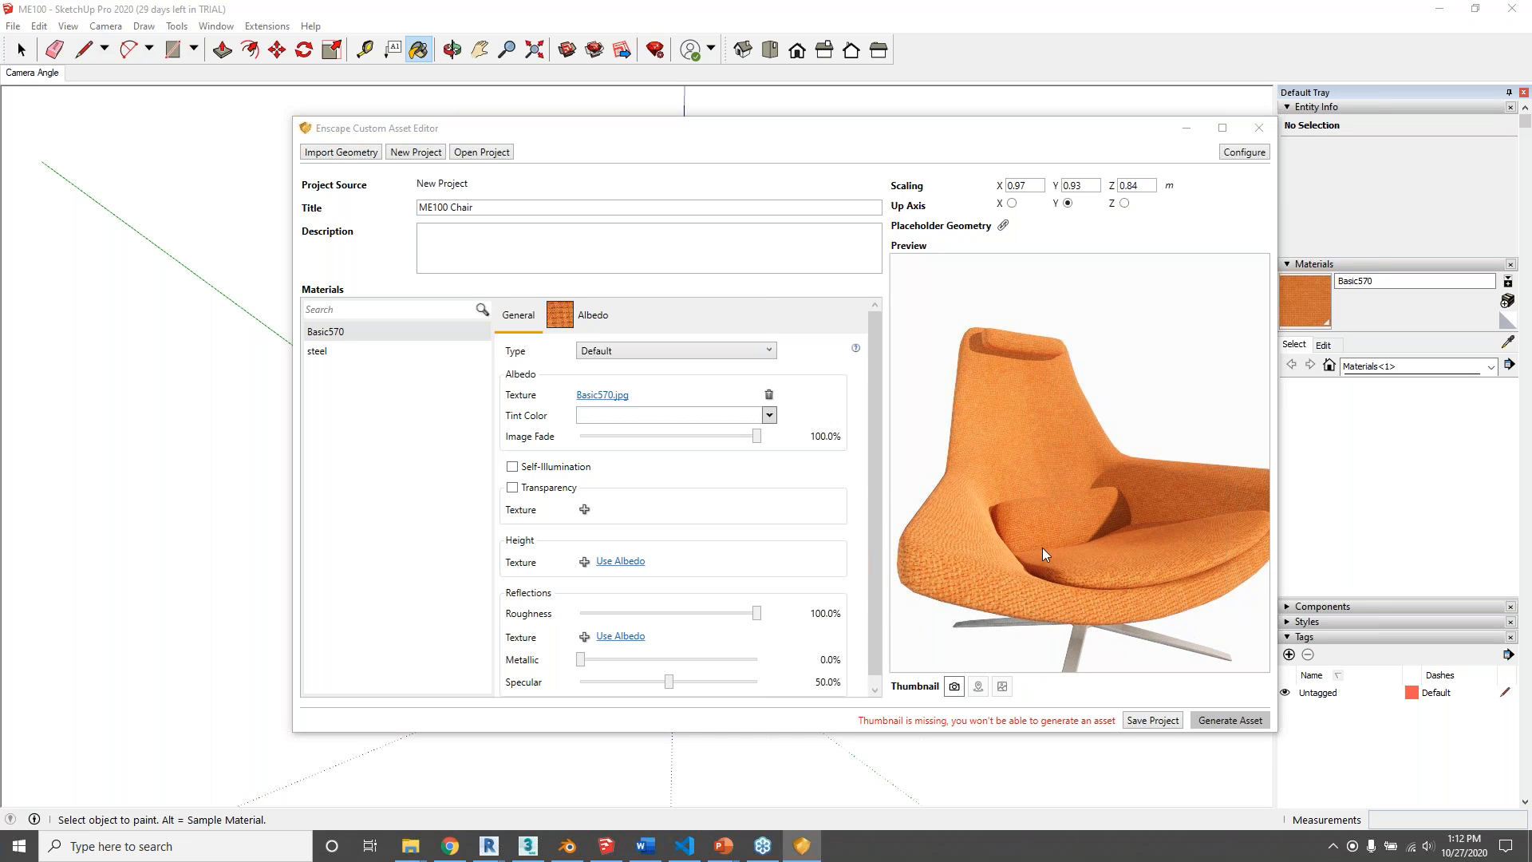
scroll(988, 539, down, 3)
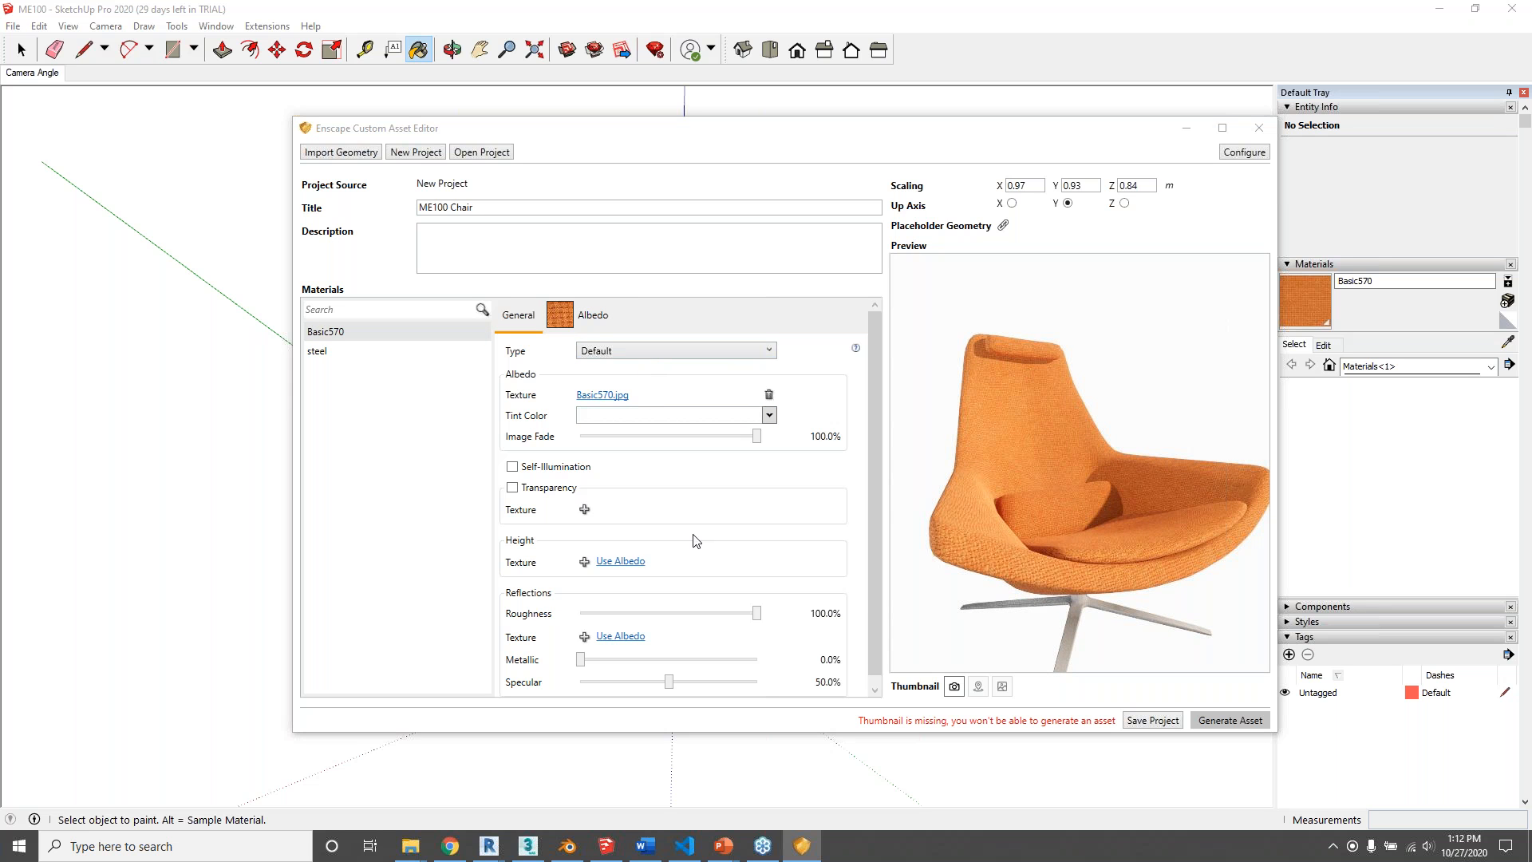
click(619, 562)
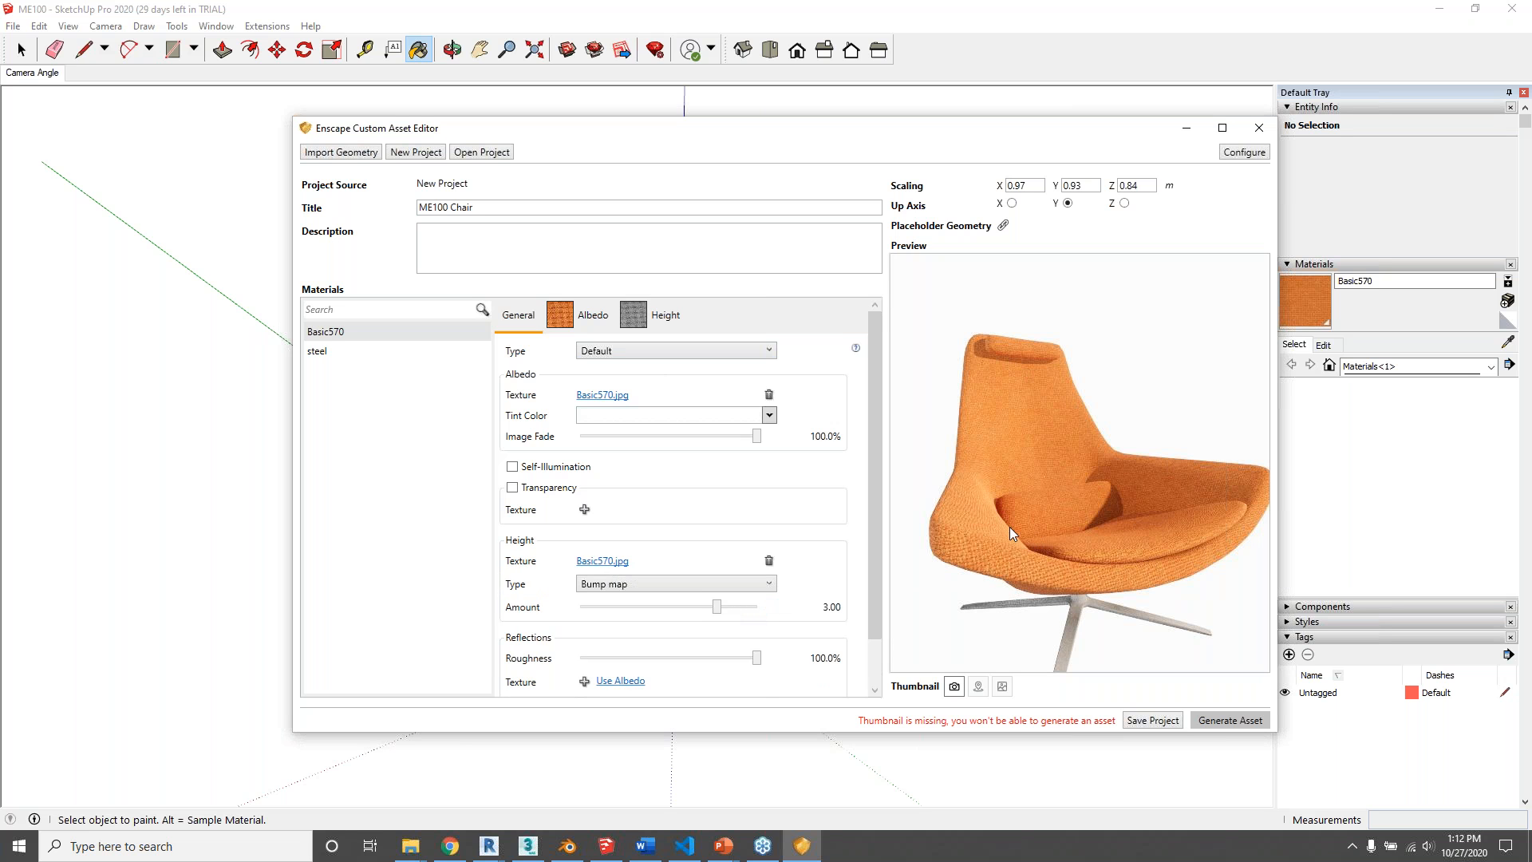
drag(1033, 505, 1037, 524)
scroll(1037, 523, down, 2)
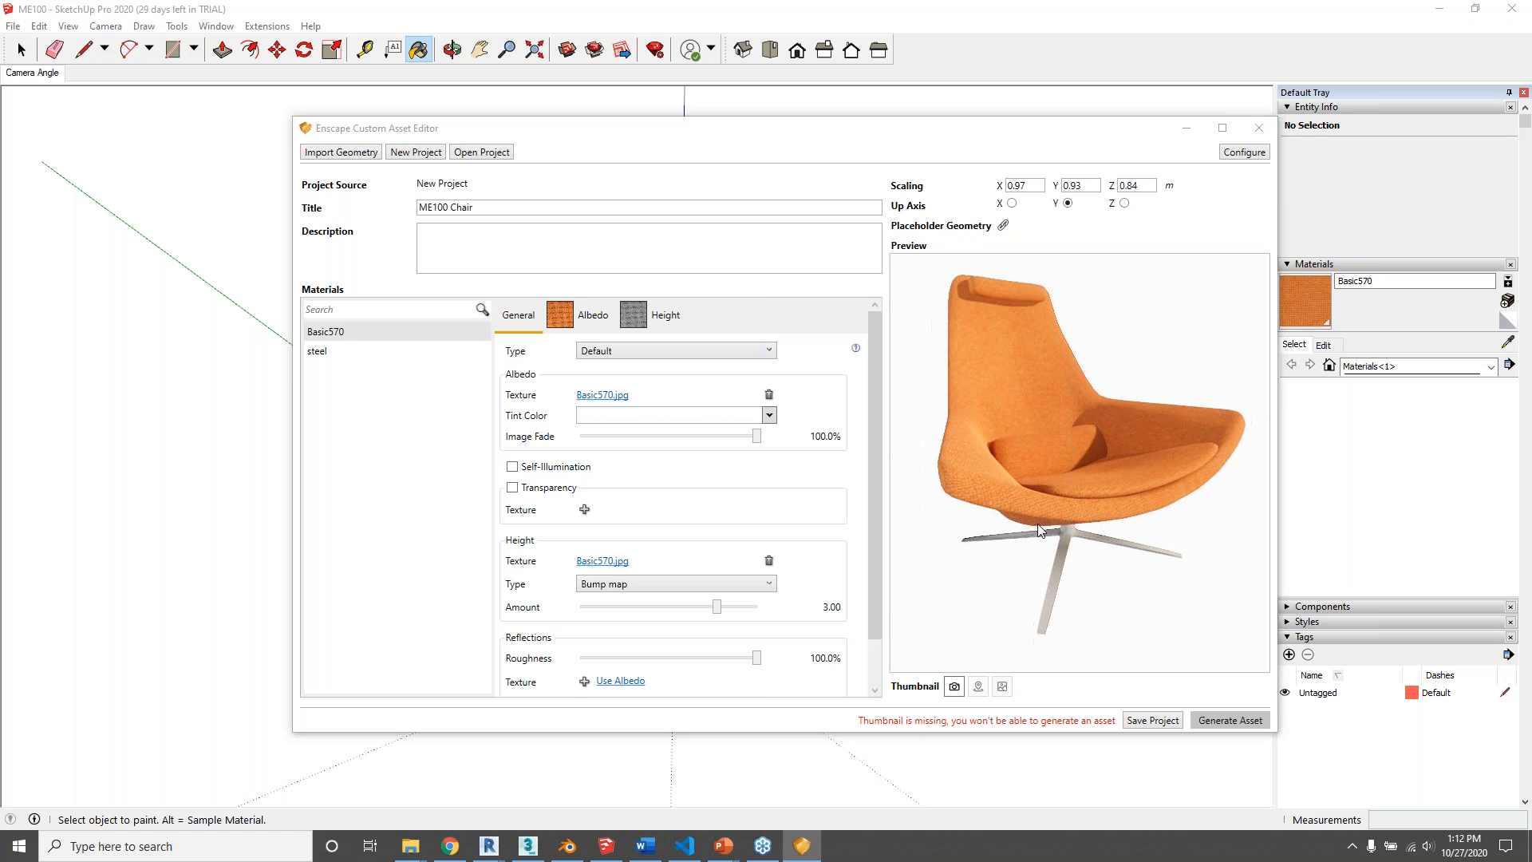
scroll(1030, 527, up, 1)
Step: Set the steel material's metallic value to 100% and its roughness to 47.4%
click(338, 350)
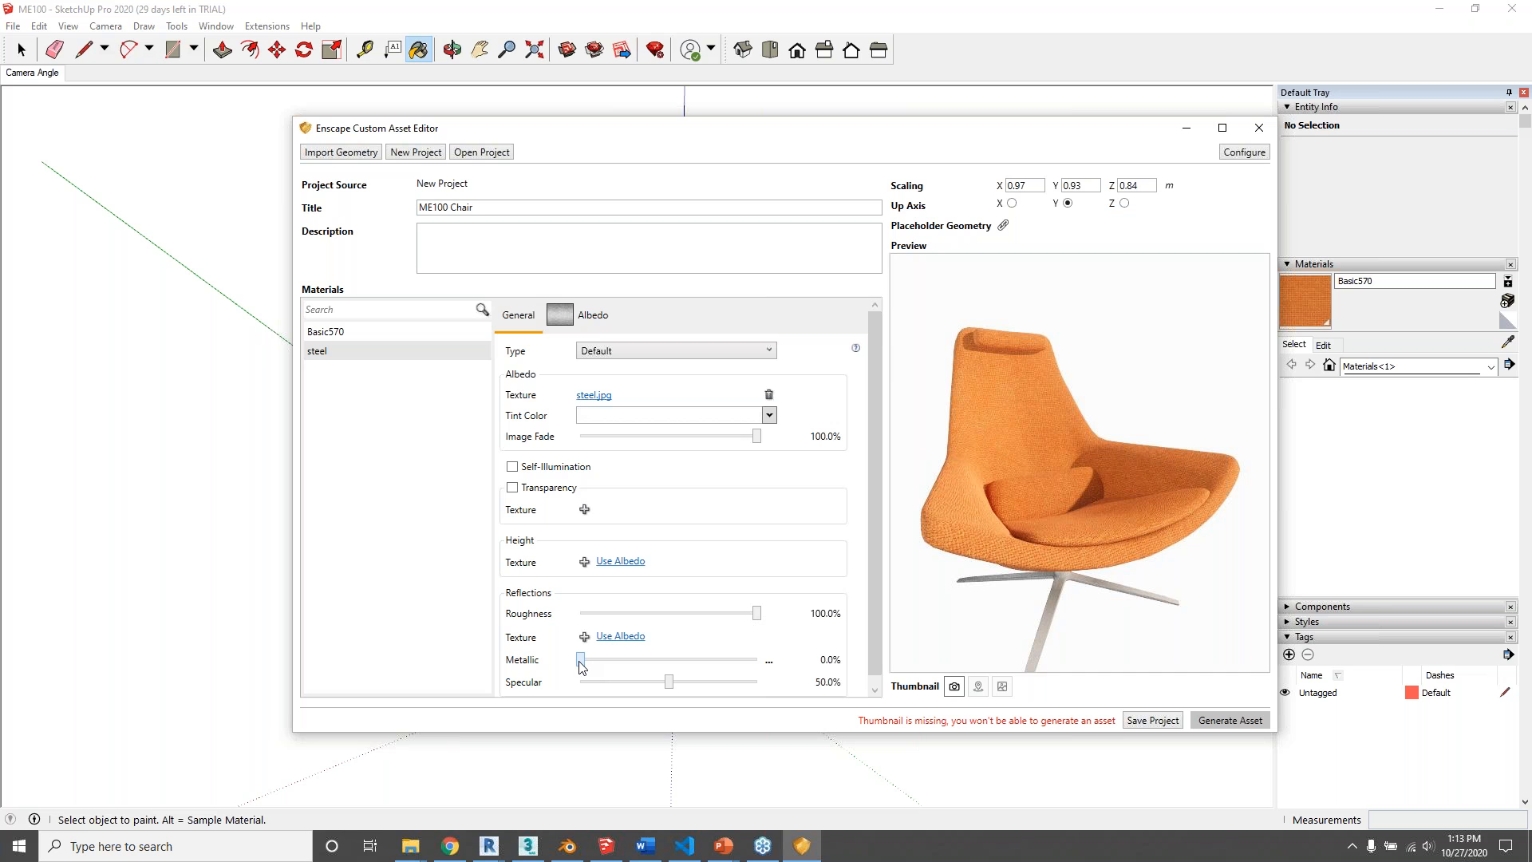
drag(580, 662, 810, 656)
click(751, 617)
drag(751, 617, 670, 615)
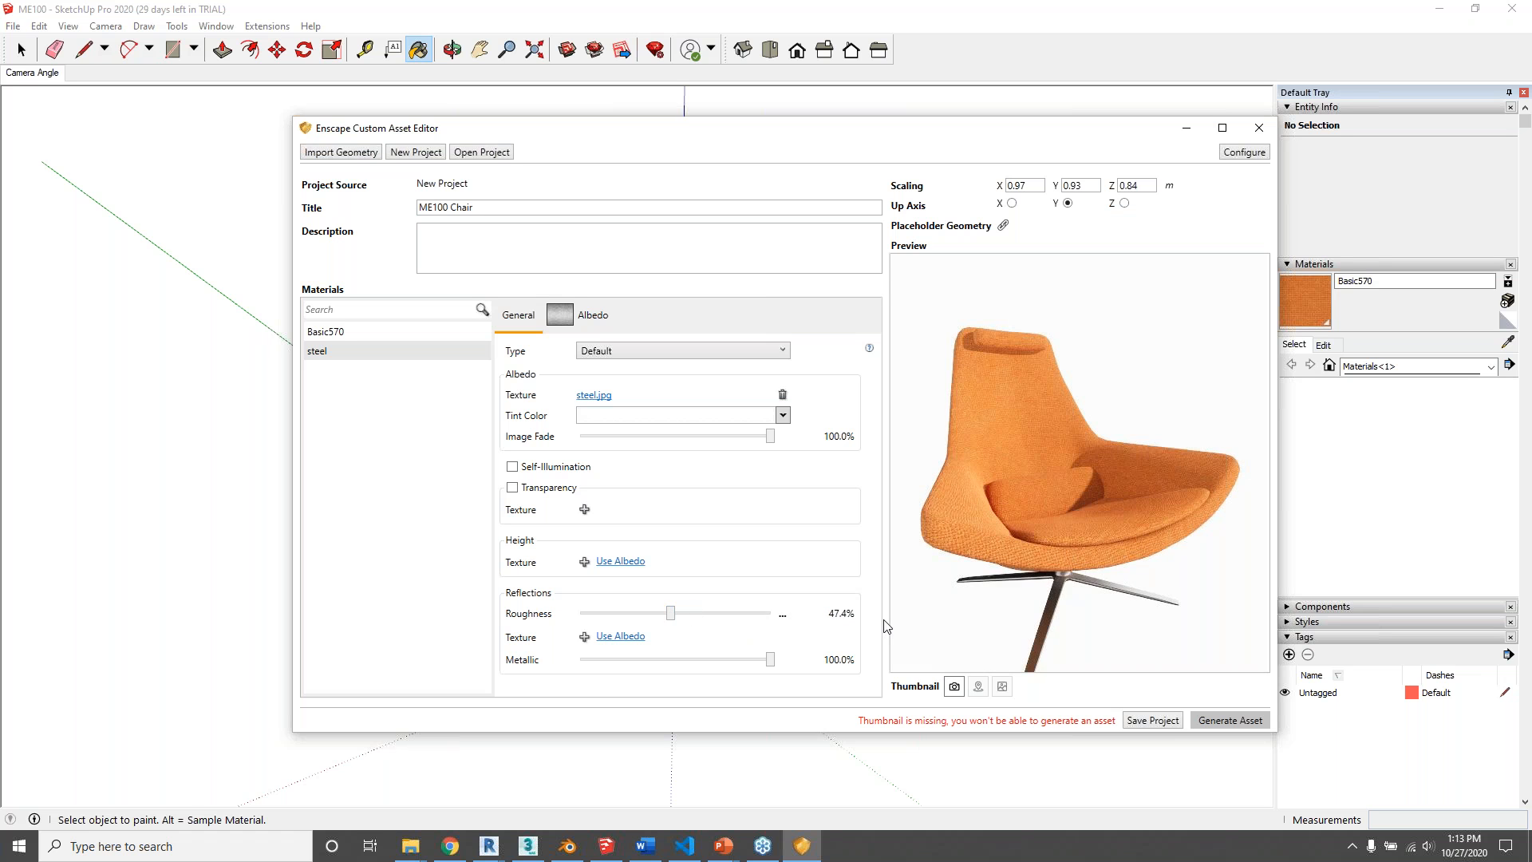
drag(1042, 612, 1108, 524)
middle_drag(1108, 523, 1092, 506)
Step: Examine the steel material's albedo image settings and its material package export and import options
click(399, 351)
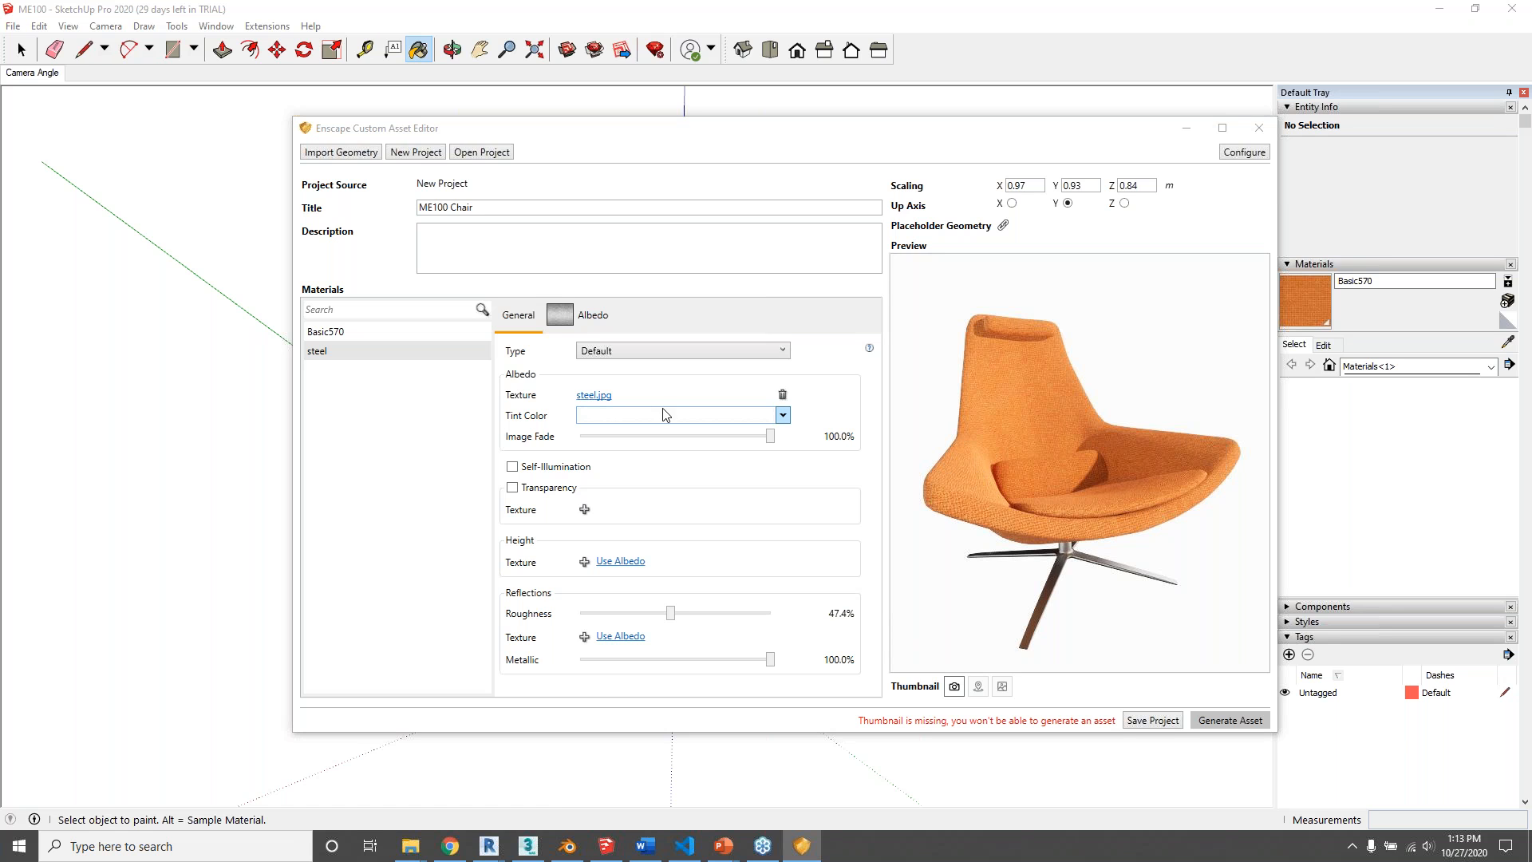
click(595, 315)
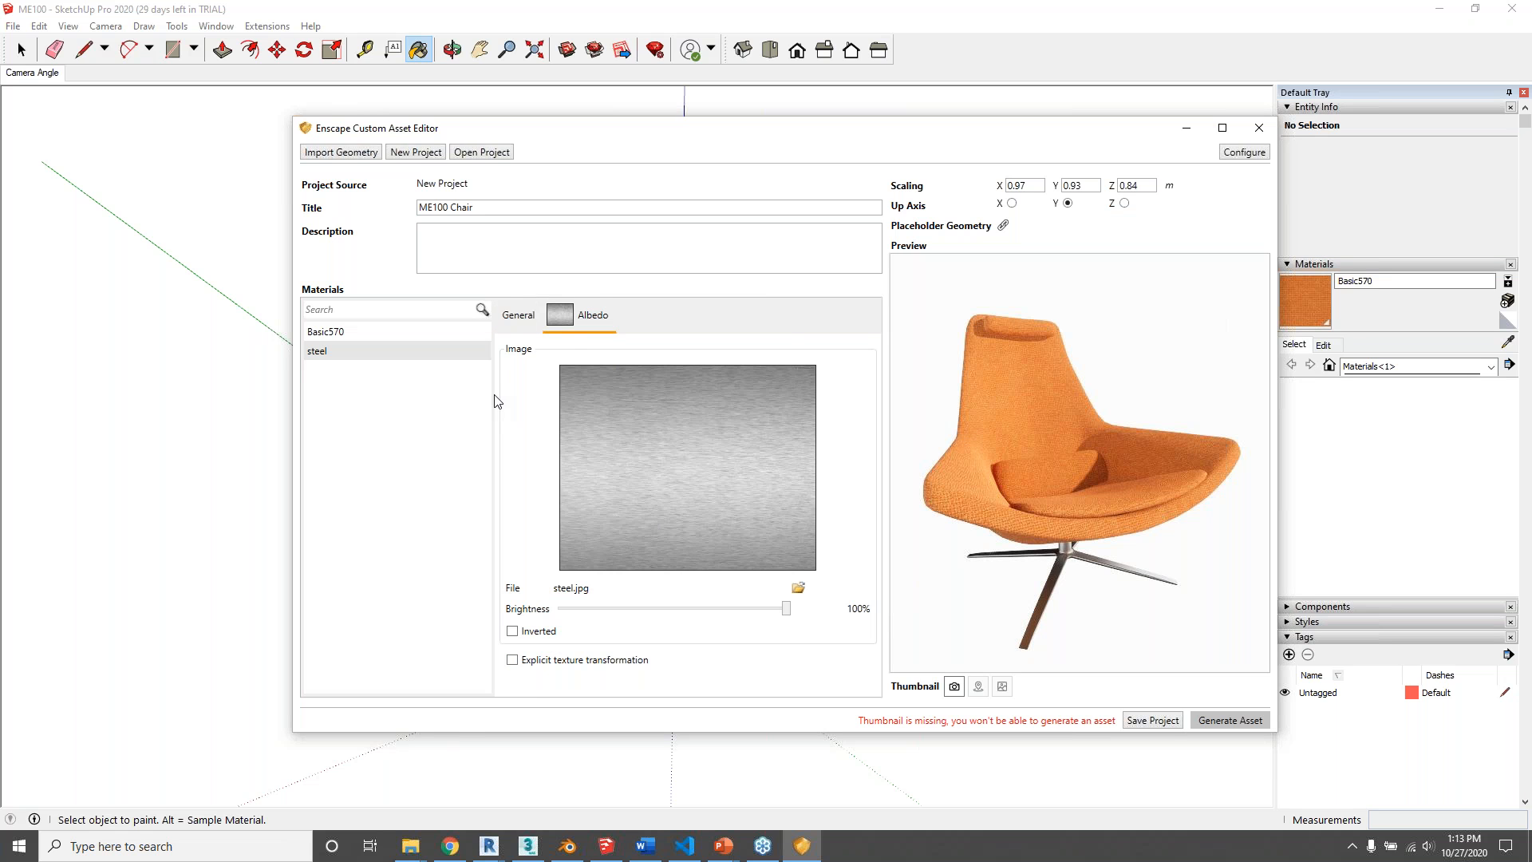
click(515, 314)
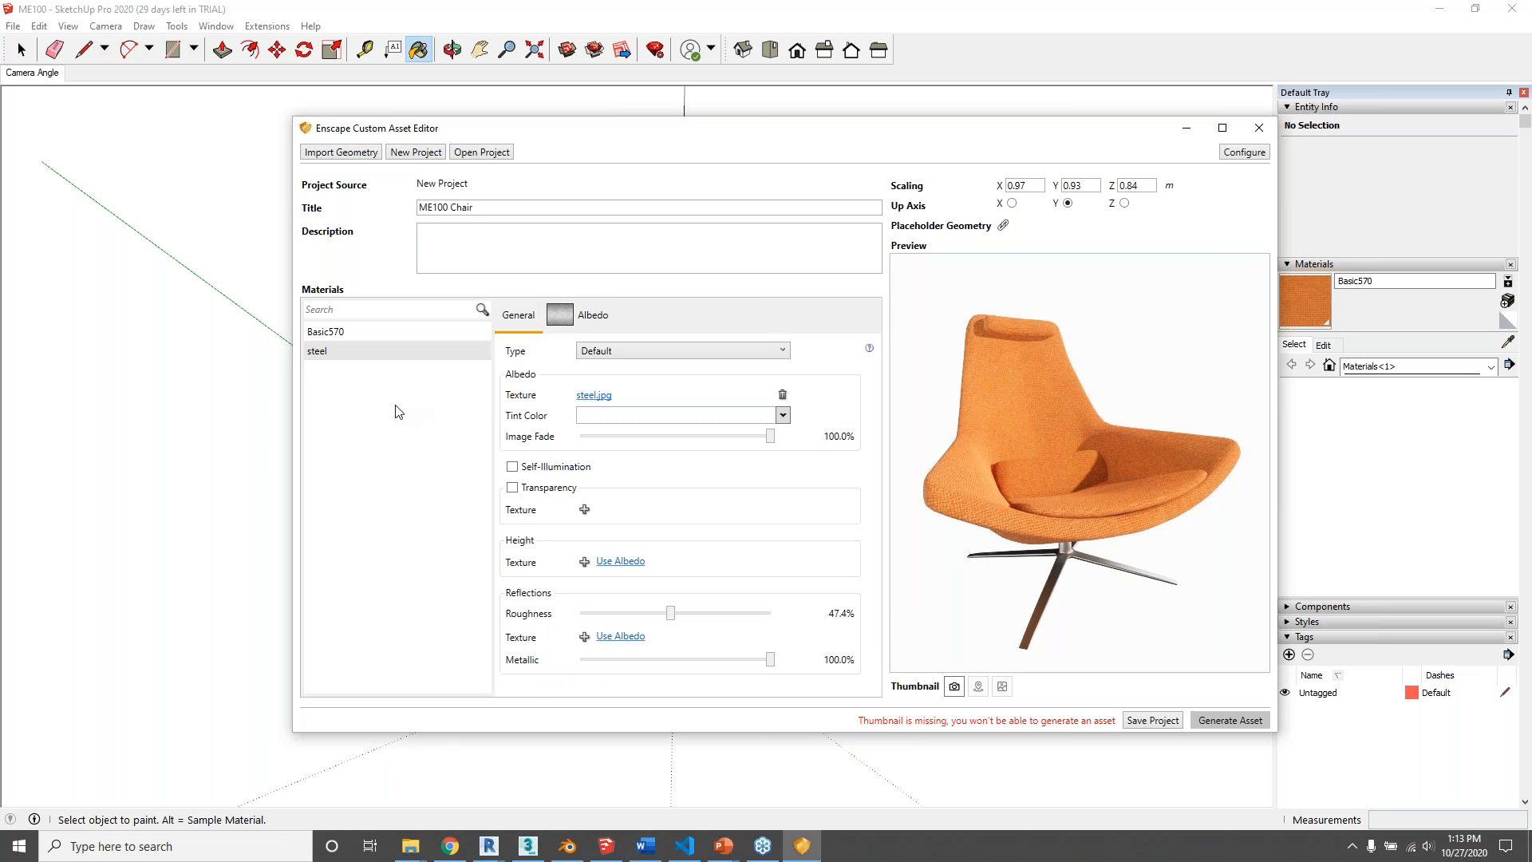
right_click(365, 349)
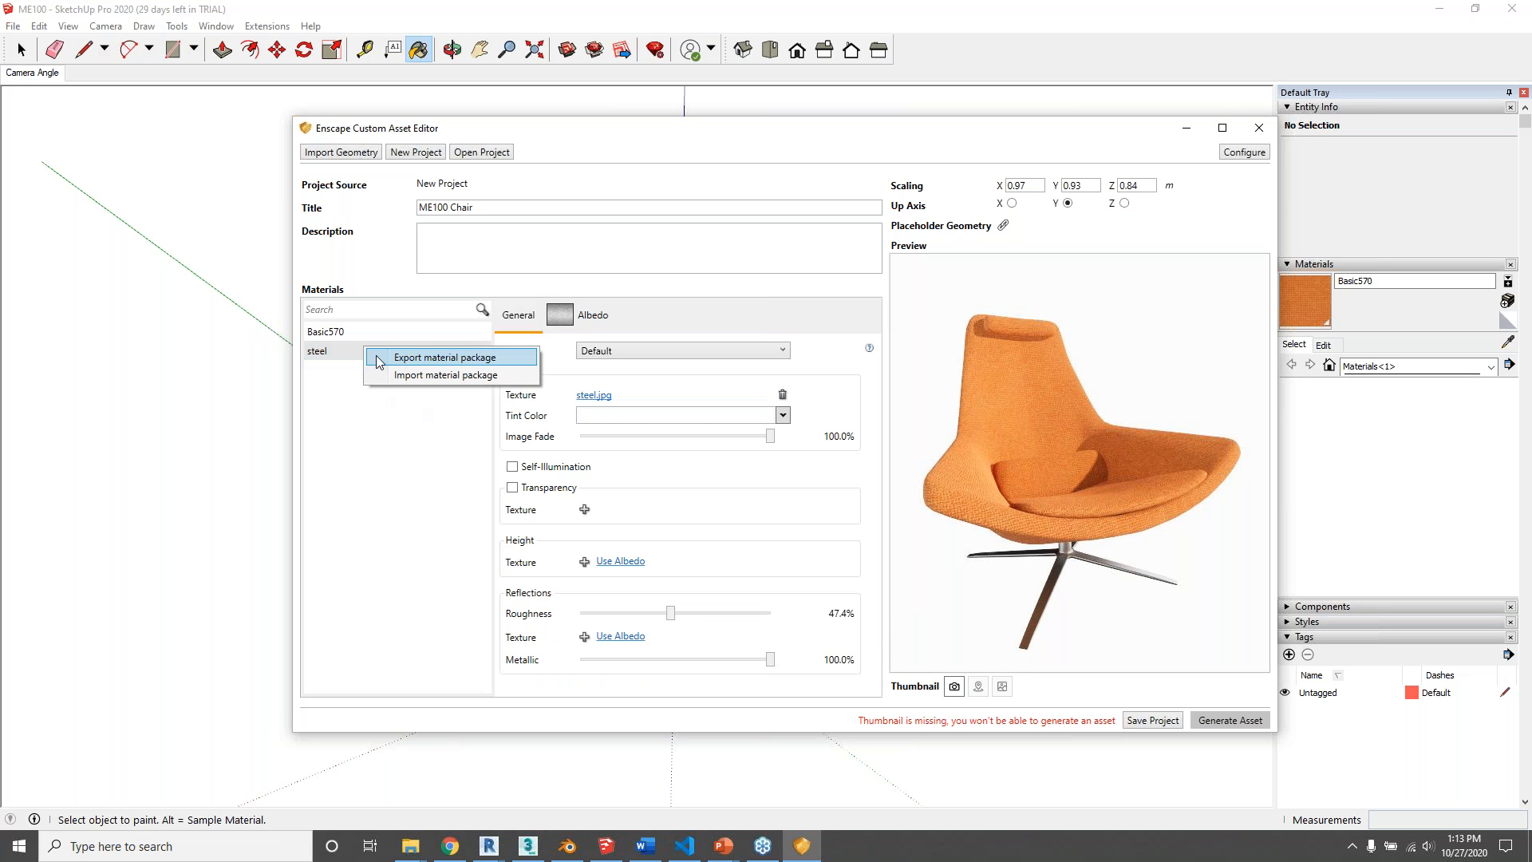
click(376, 443)
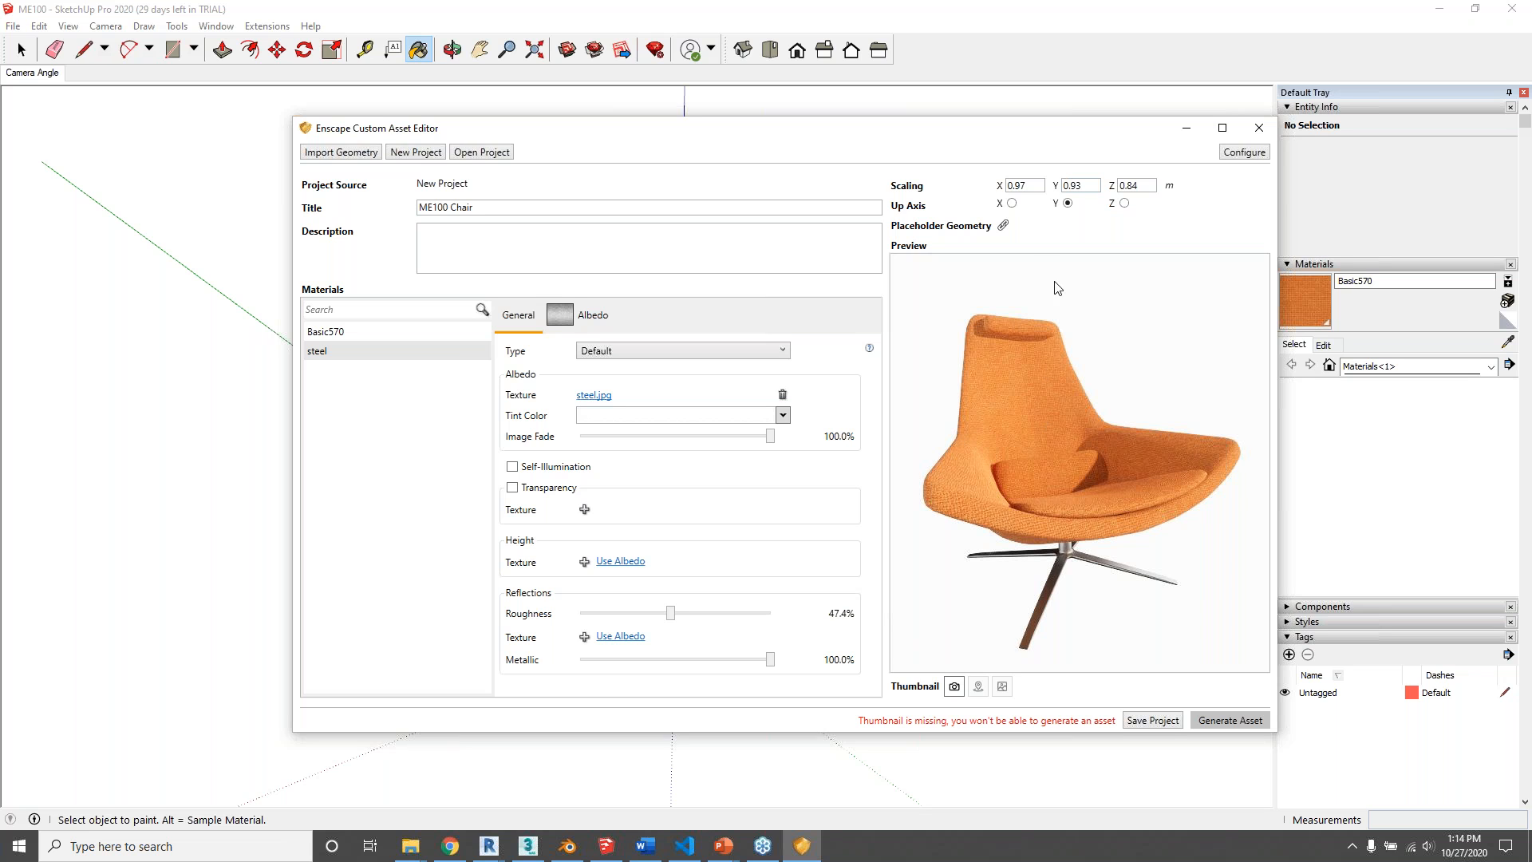
Step: Try Z as the chair's up axis in the preview and restore the up axis to Y
click(1019, 191)
scroll(1069, 483, down, 5)
scroll(1073, 486, down, 5)
scroll(1072, 483, down, 4)
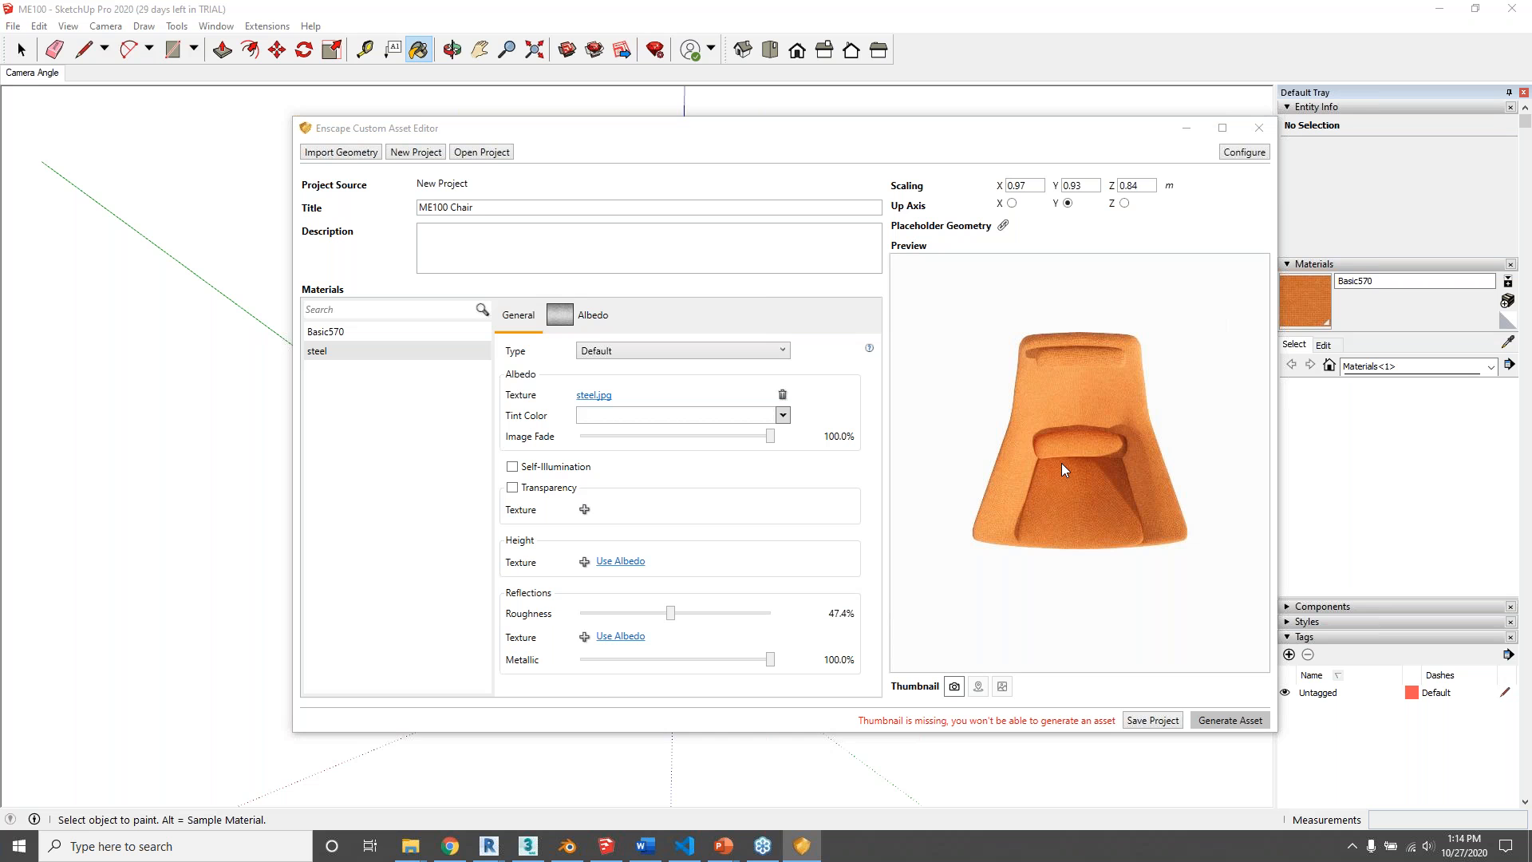
drag(937, 520, 1063, 385)
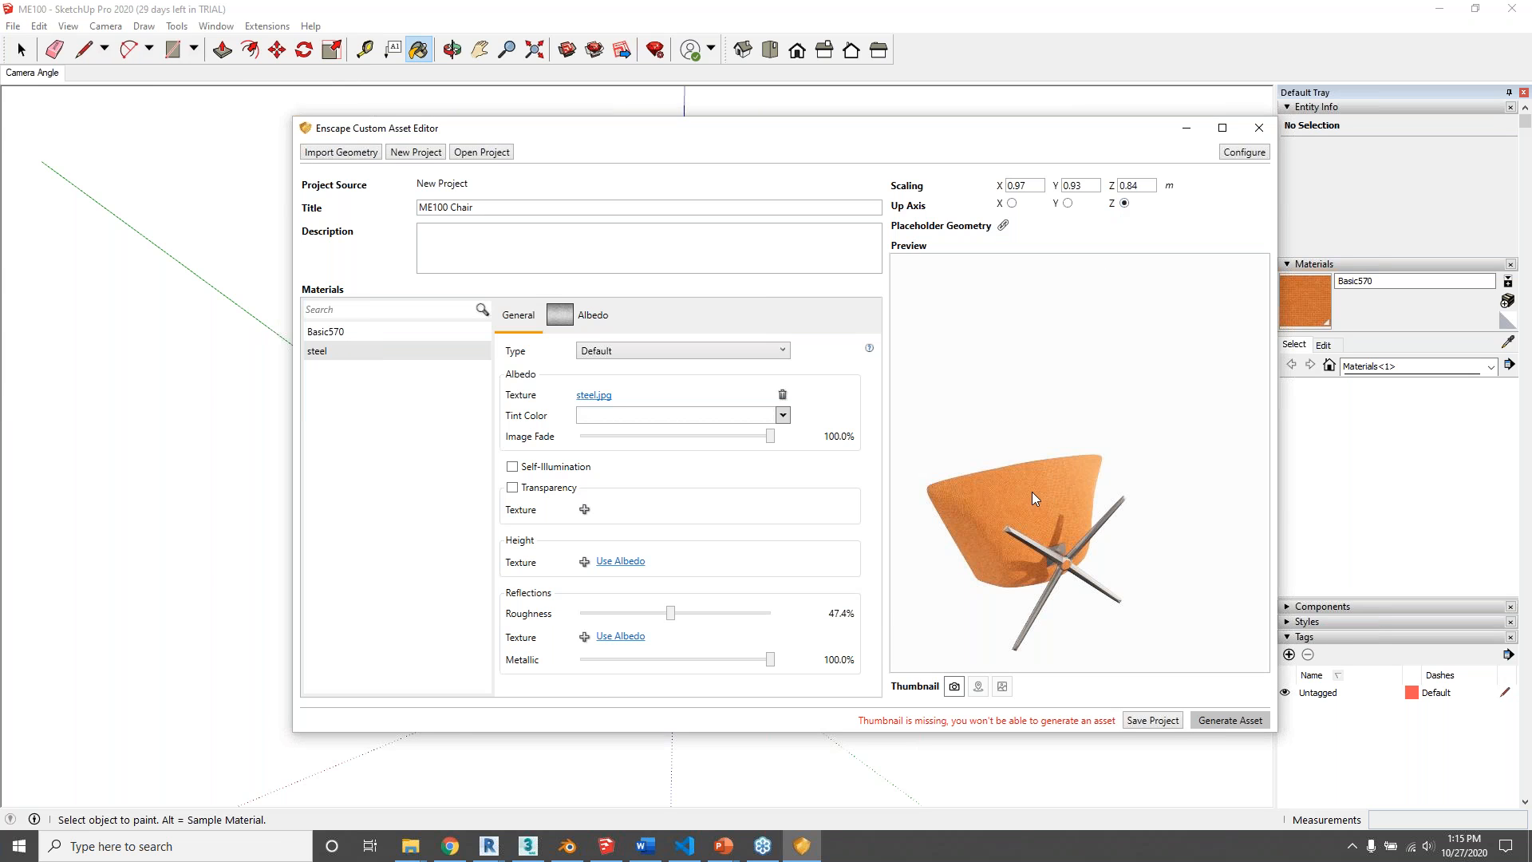
click(1067, 205)
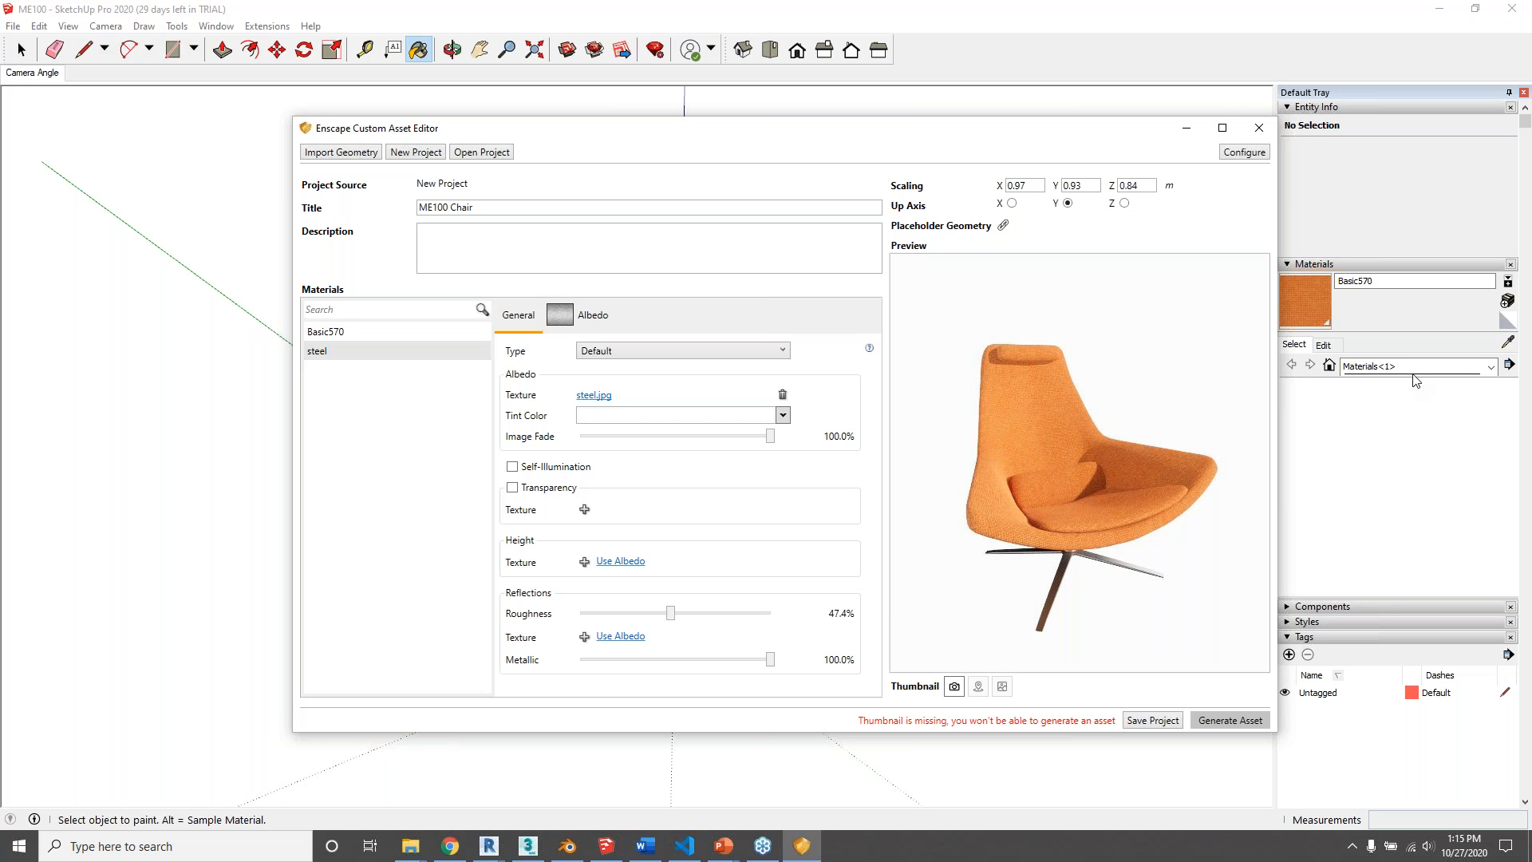
drag(1128, 509, 1115, 511)
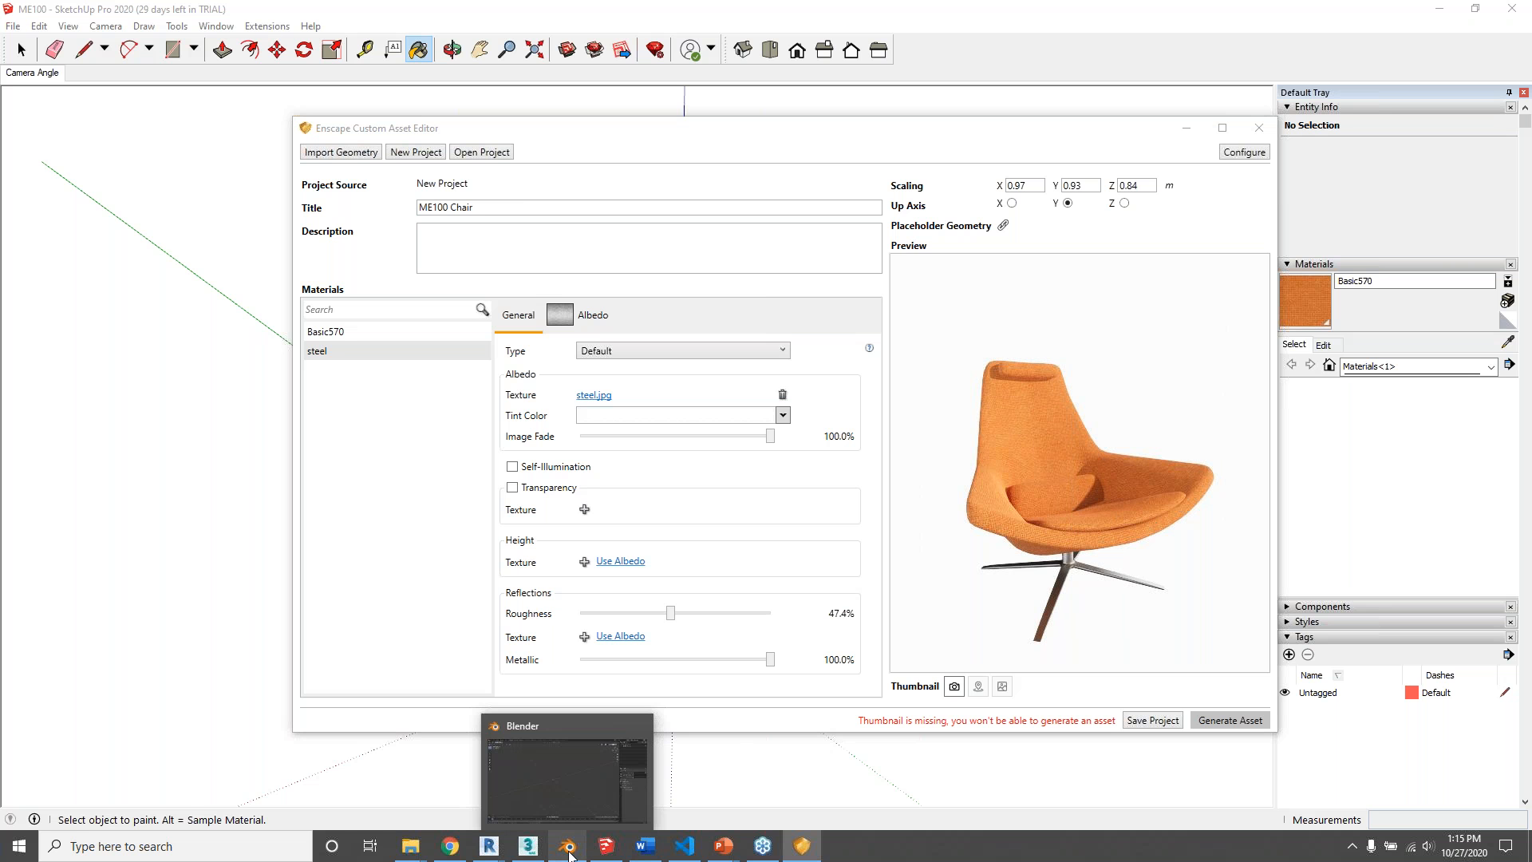
Step: Switch to Blender and import ME100.obj from the Desktop with -Z forward and Y up
click(569, 853)
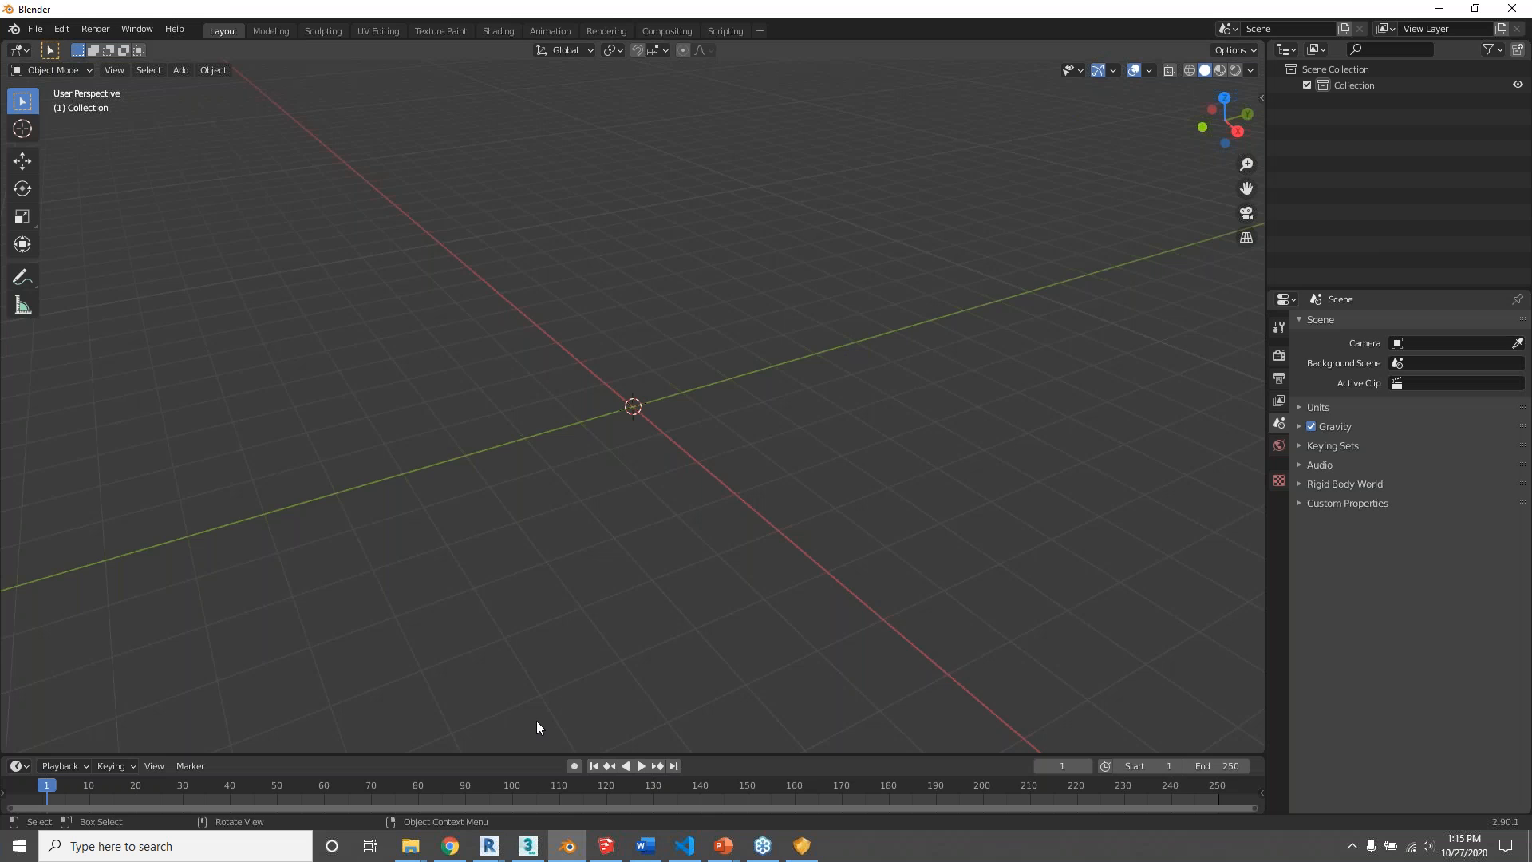
middle_drag(536, 723, 729, 592)
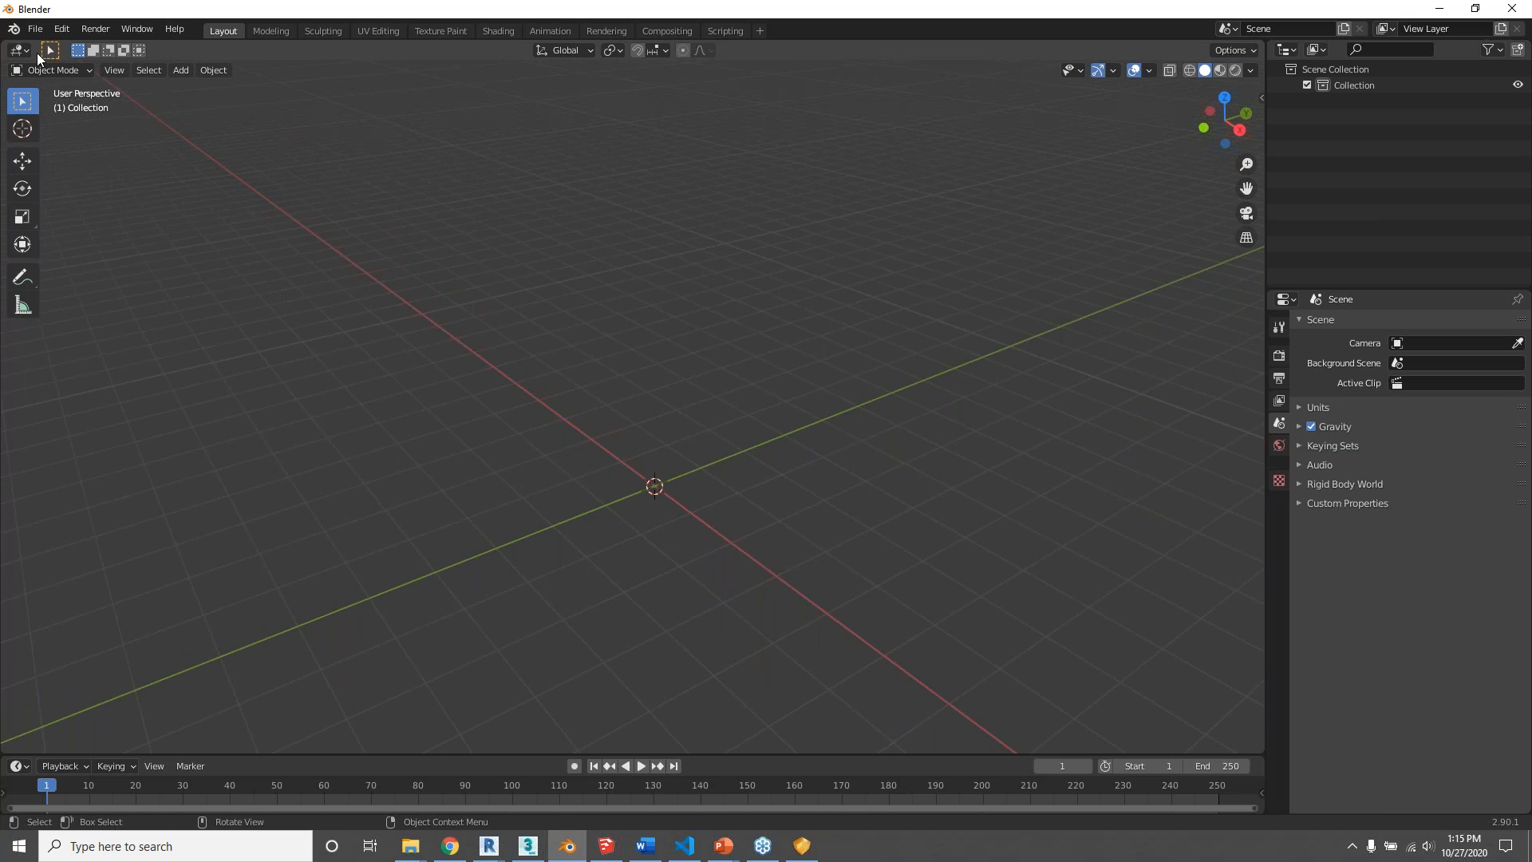
click(35, 32)
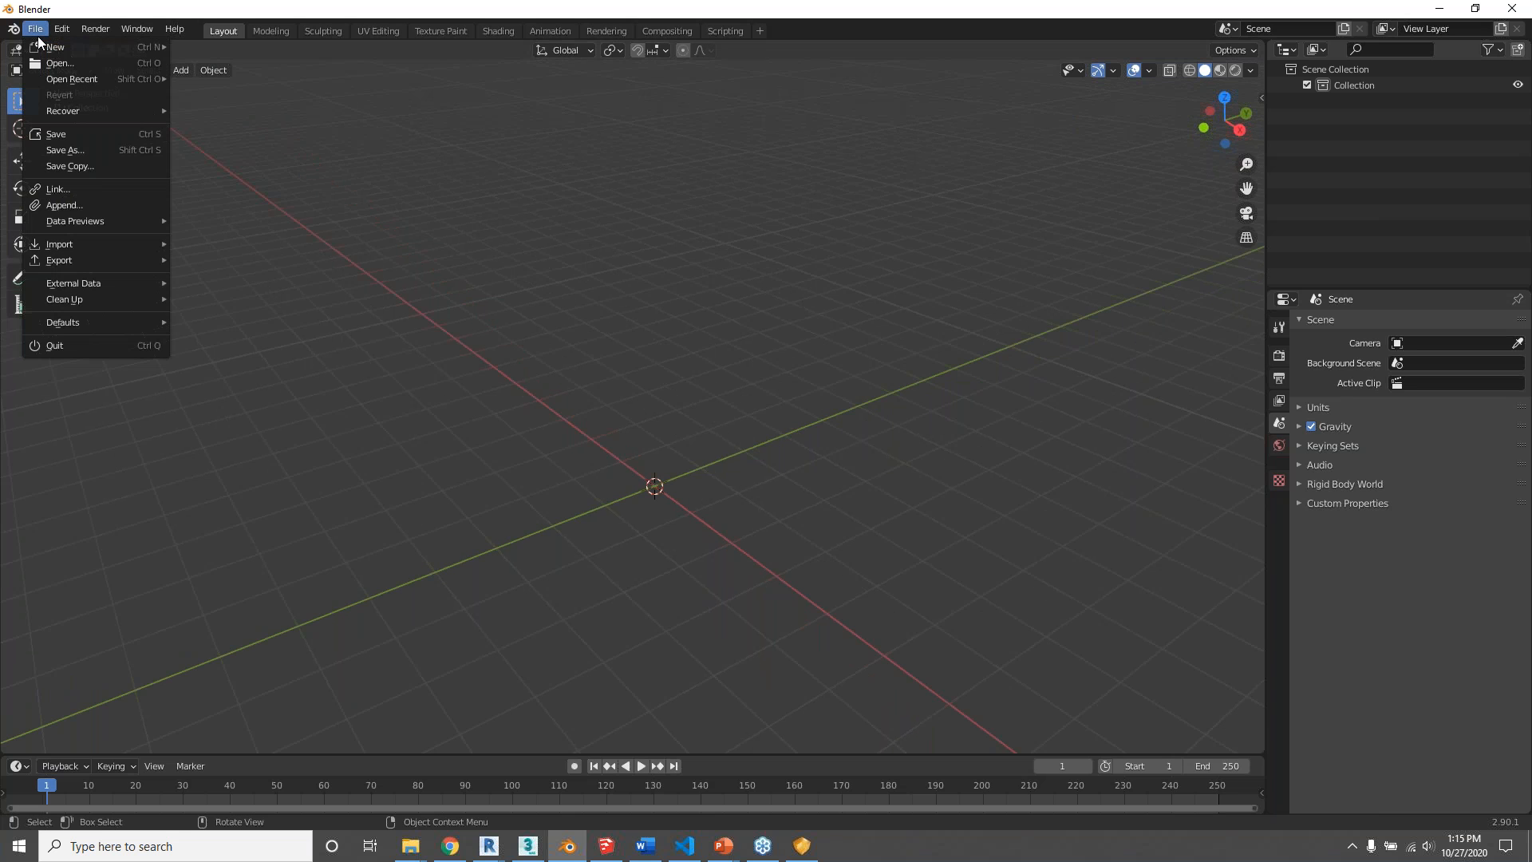
mouse_move(114, 248)
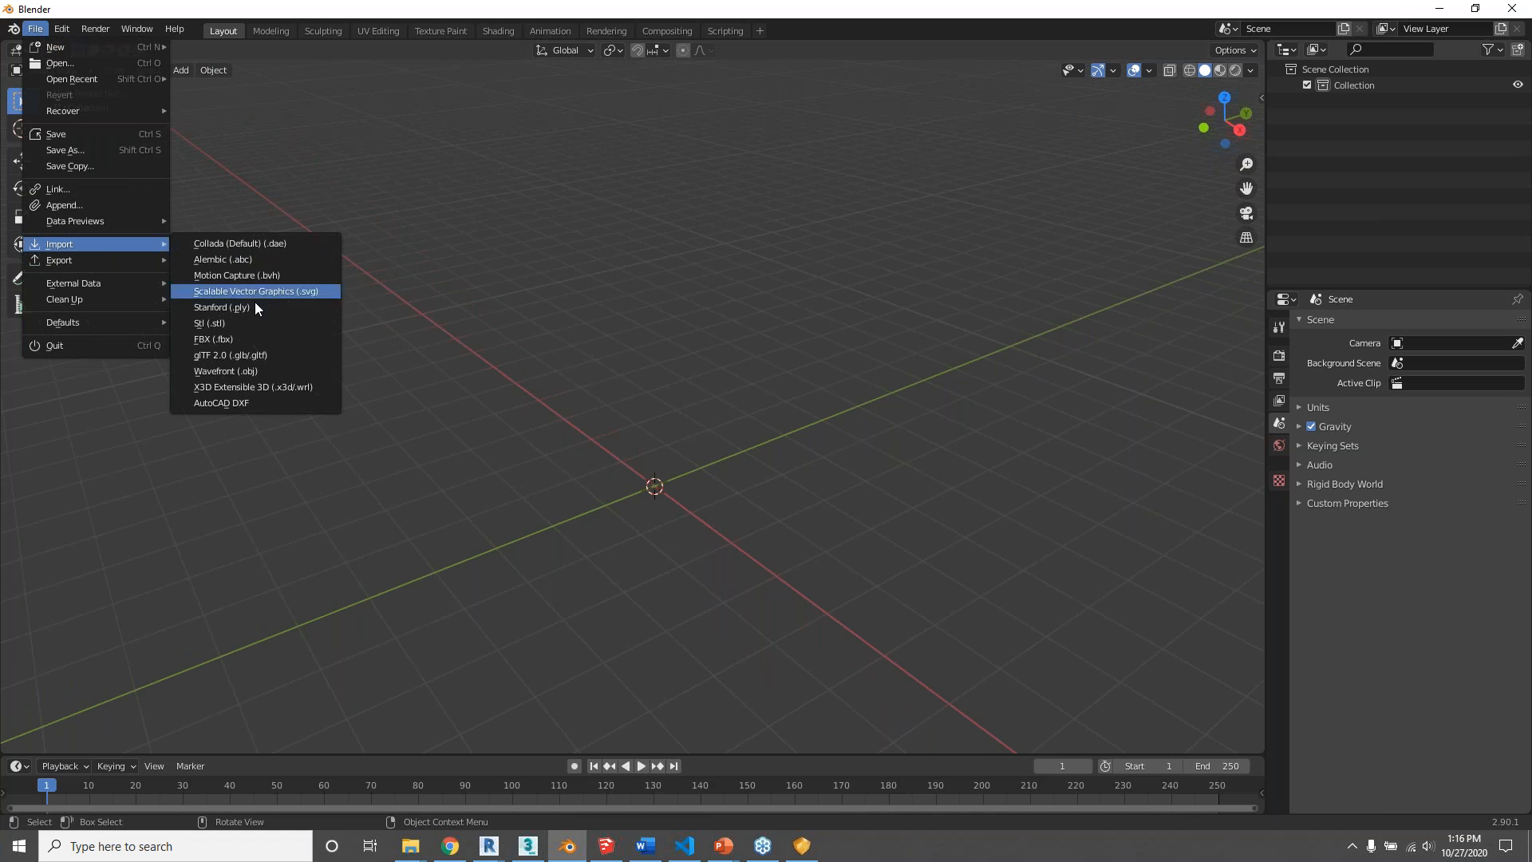
click(266, 372)
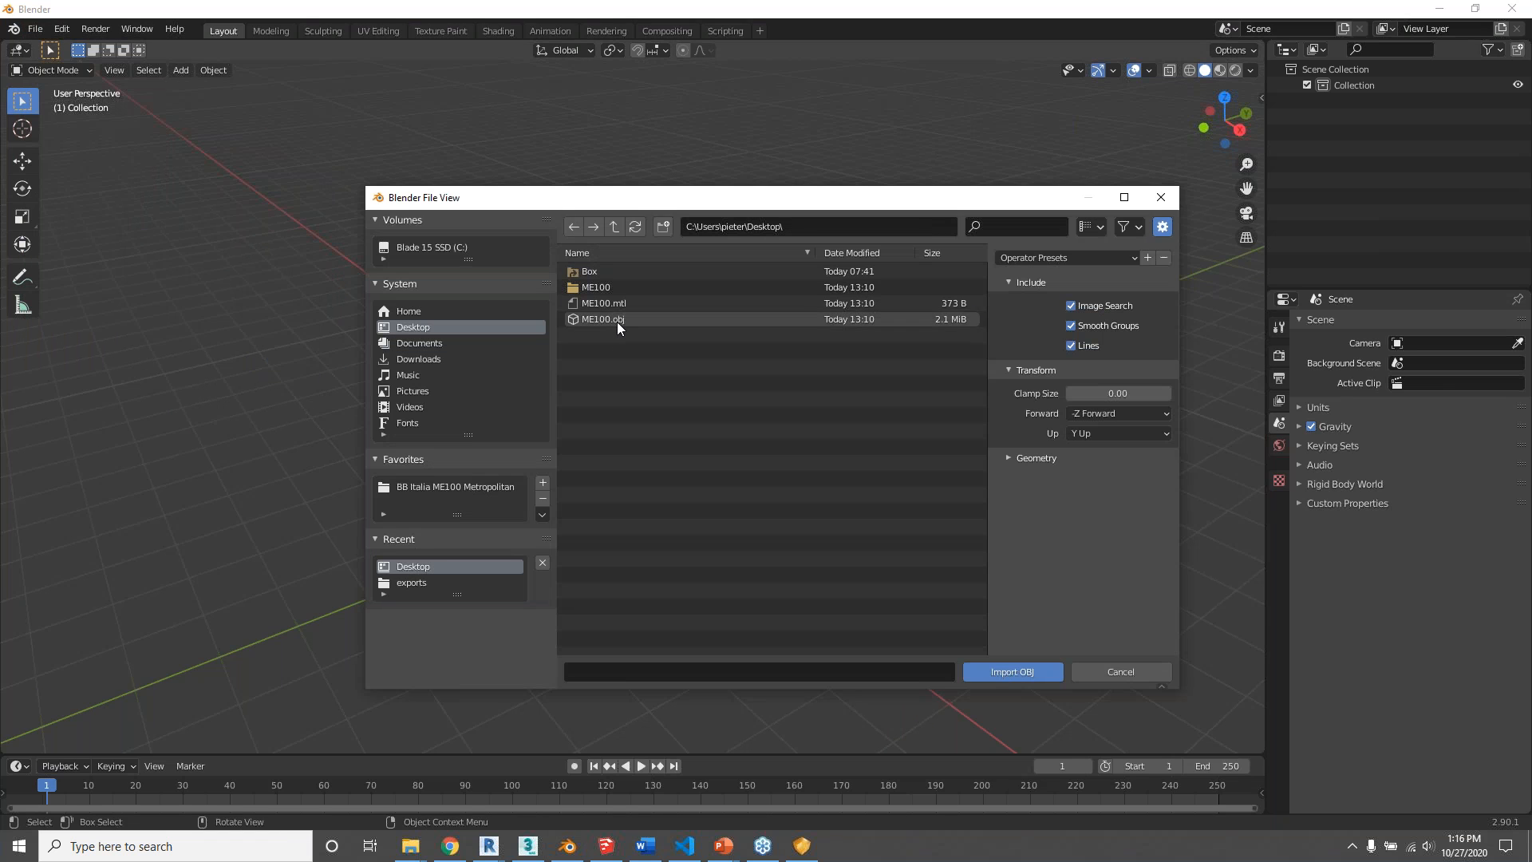
click(616, 321)
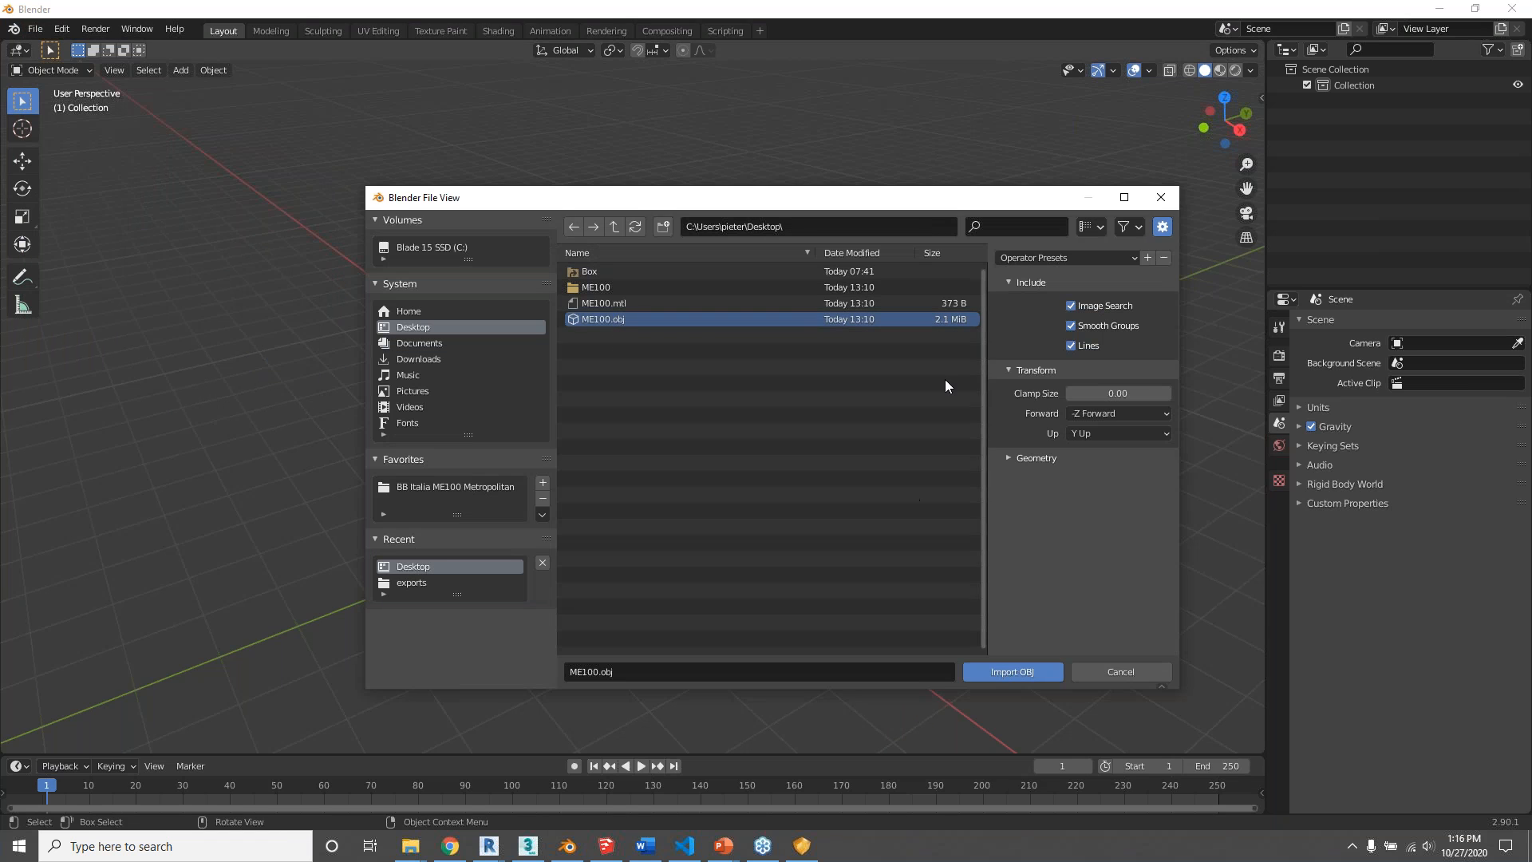
click(1008, 674)
Step: Remove all material slots from the imported ME100 chair
middle_drag(650, 479, 1020, 530)
click(1280, 608)
click(1518, 359)
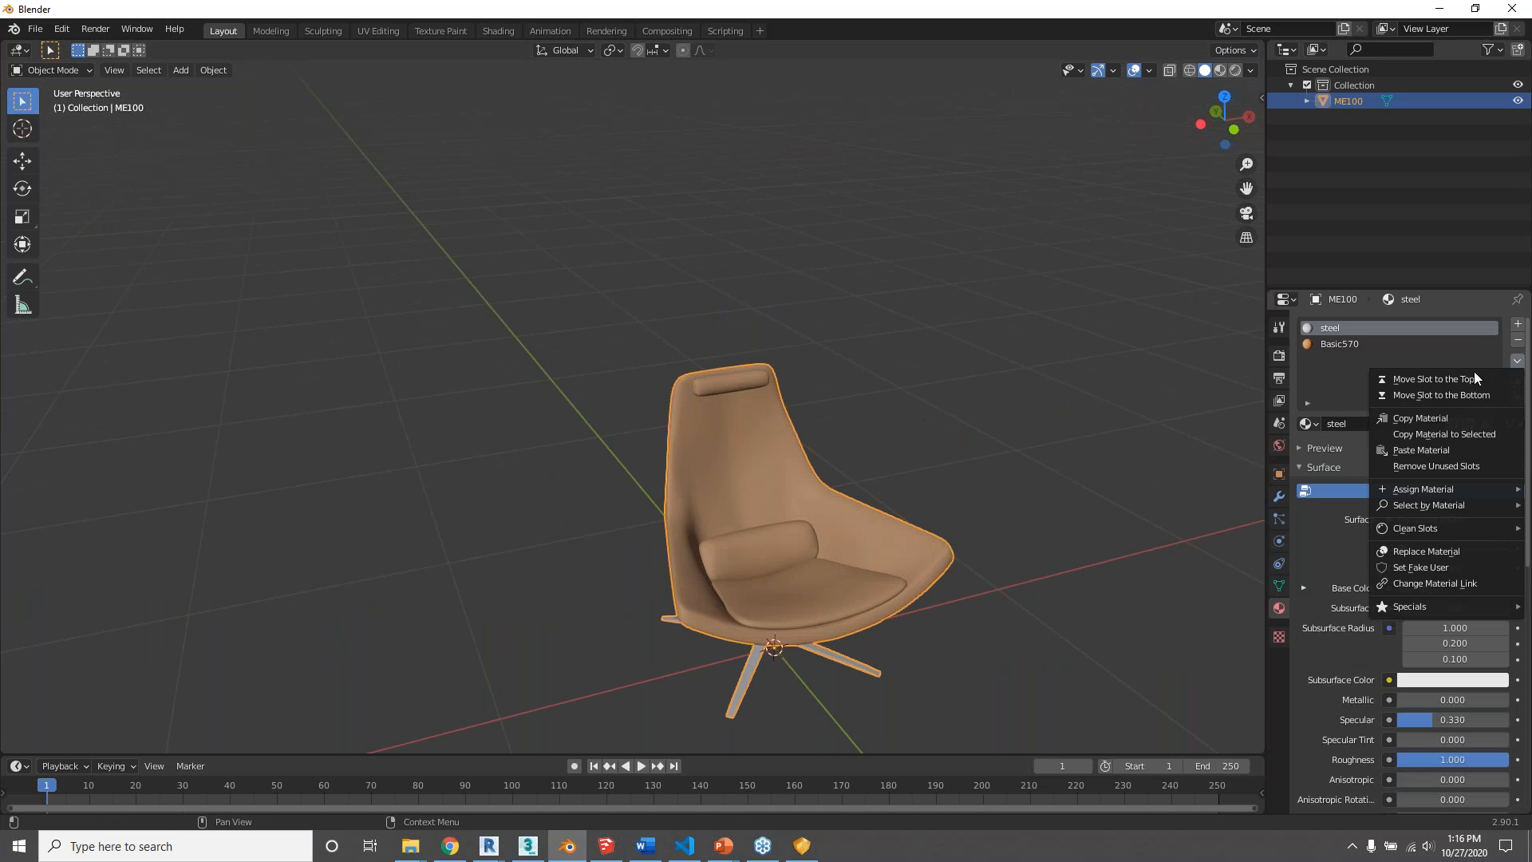
mouse_move(1435, 500)
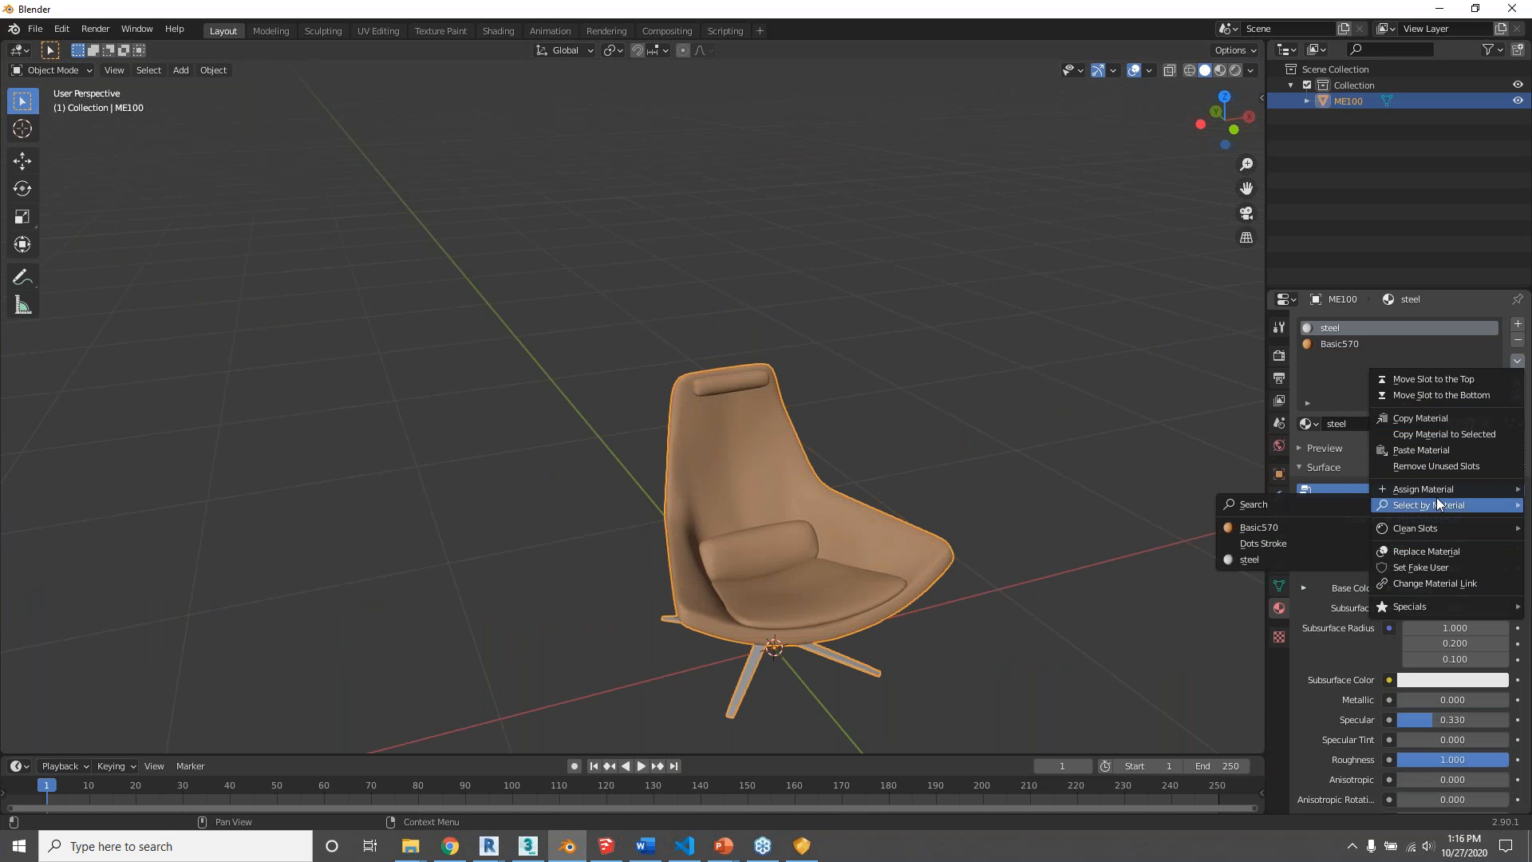
mouse_move(1426, 530)
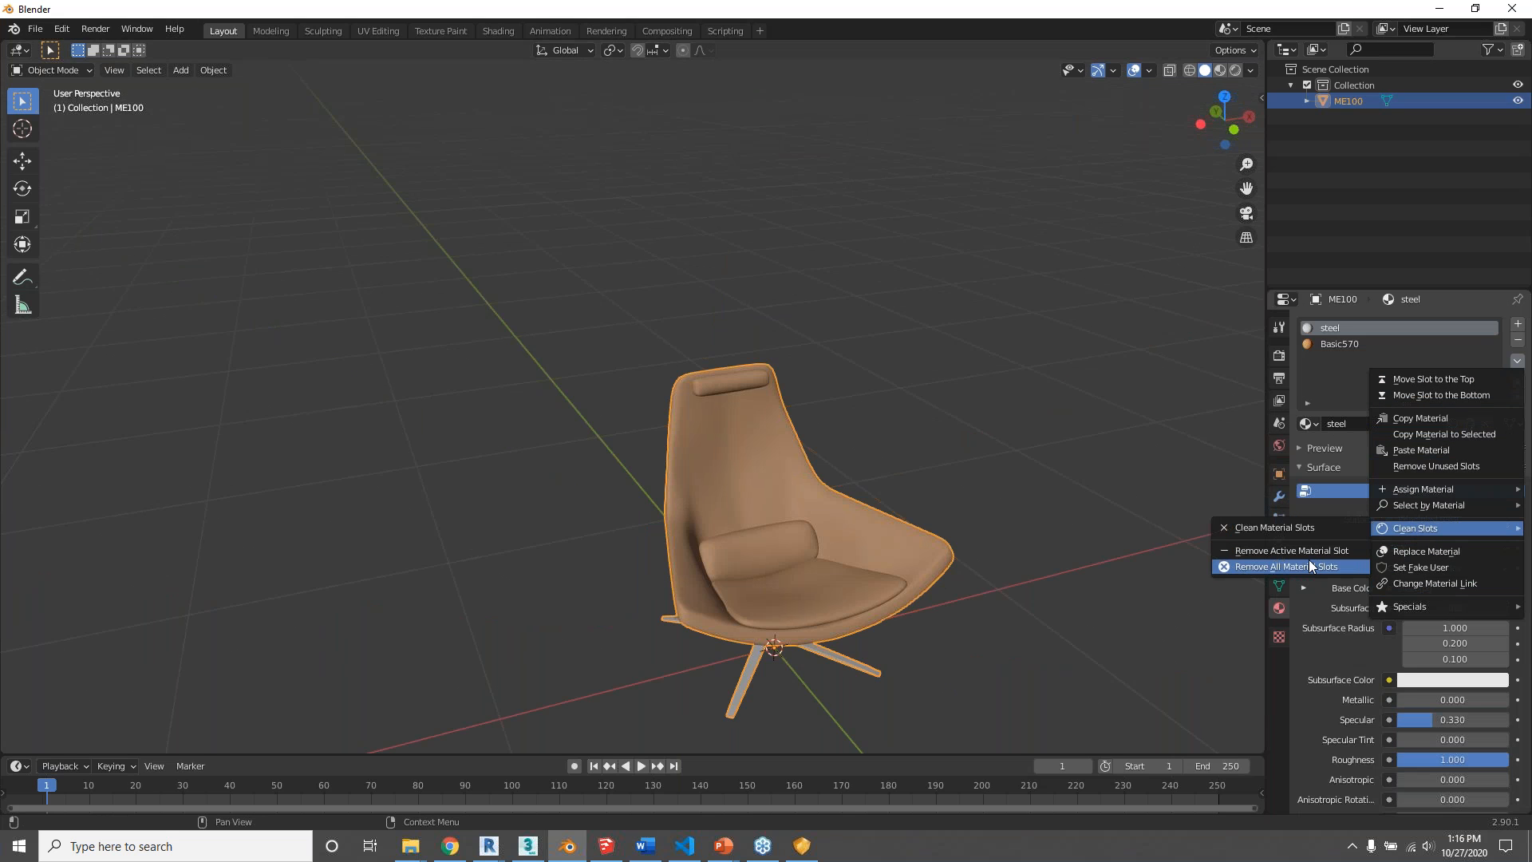
click(1310, 565)
Step: Apply flat shading to the ME100 chair mesh
scroll(798, 549, up, 2)
right_click(797, 549)
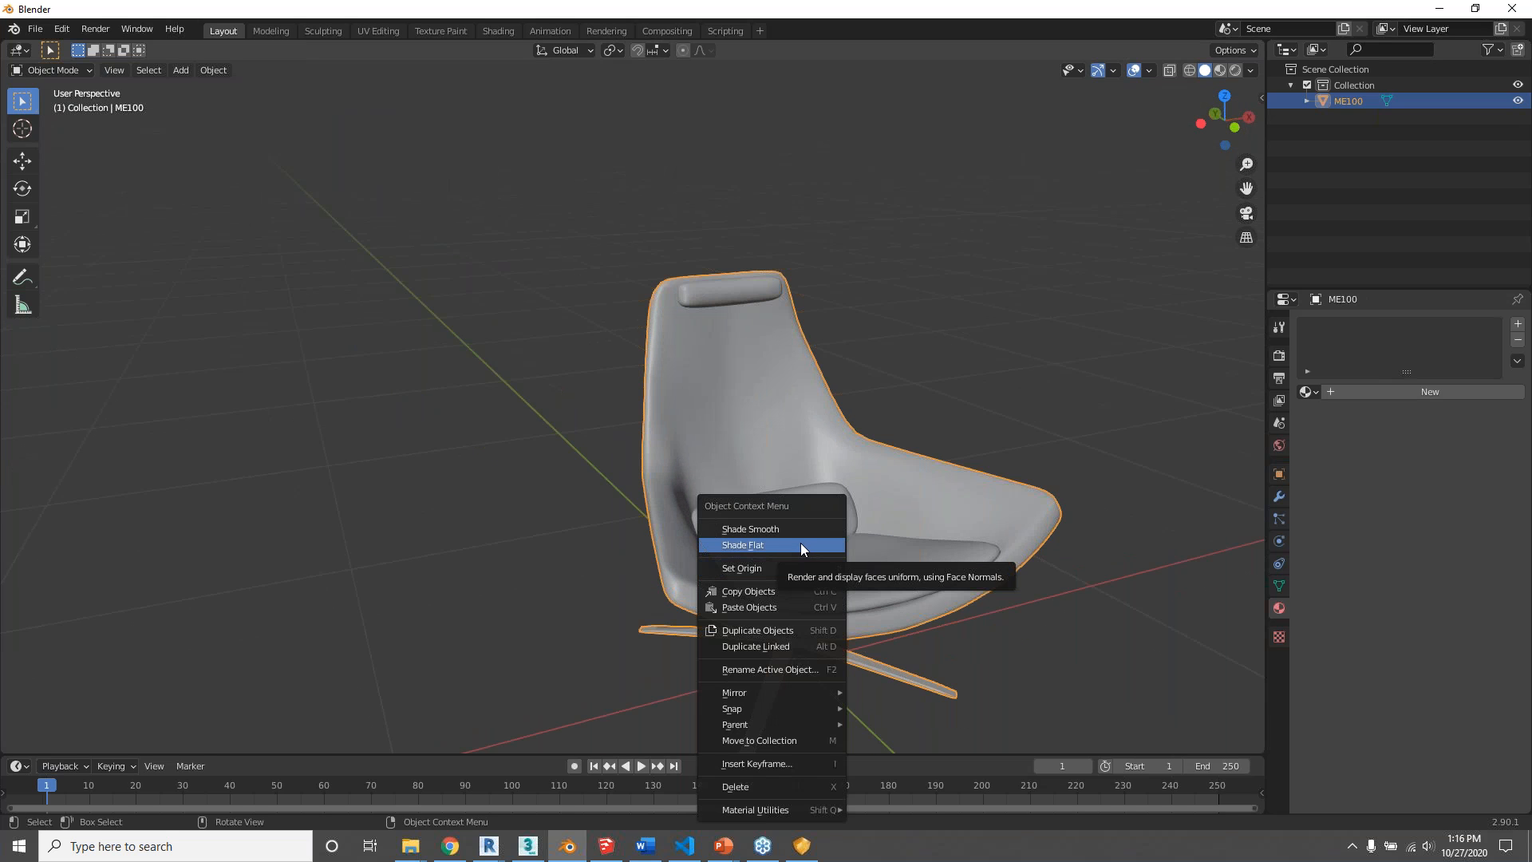
click(801, 545)
middle_drag(800, 572, 791, 562)
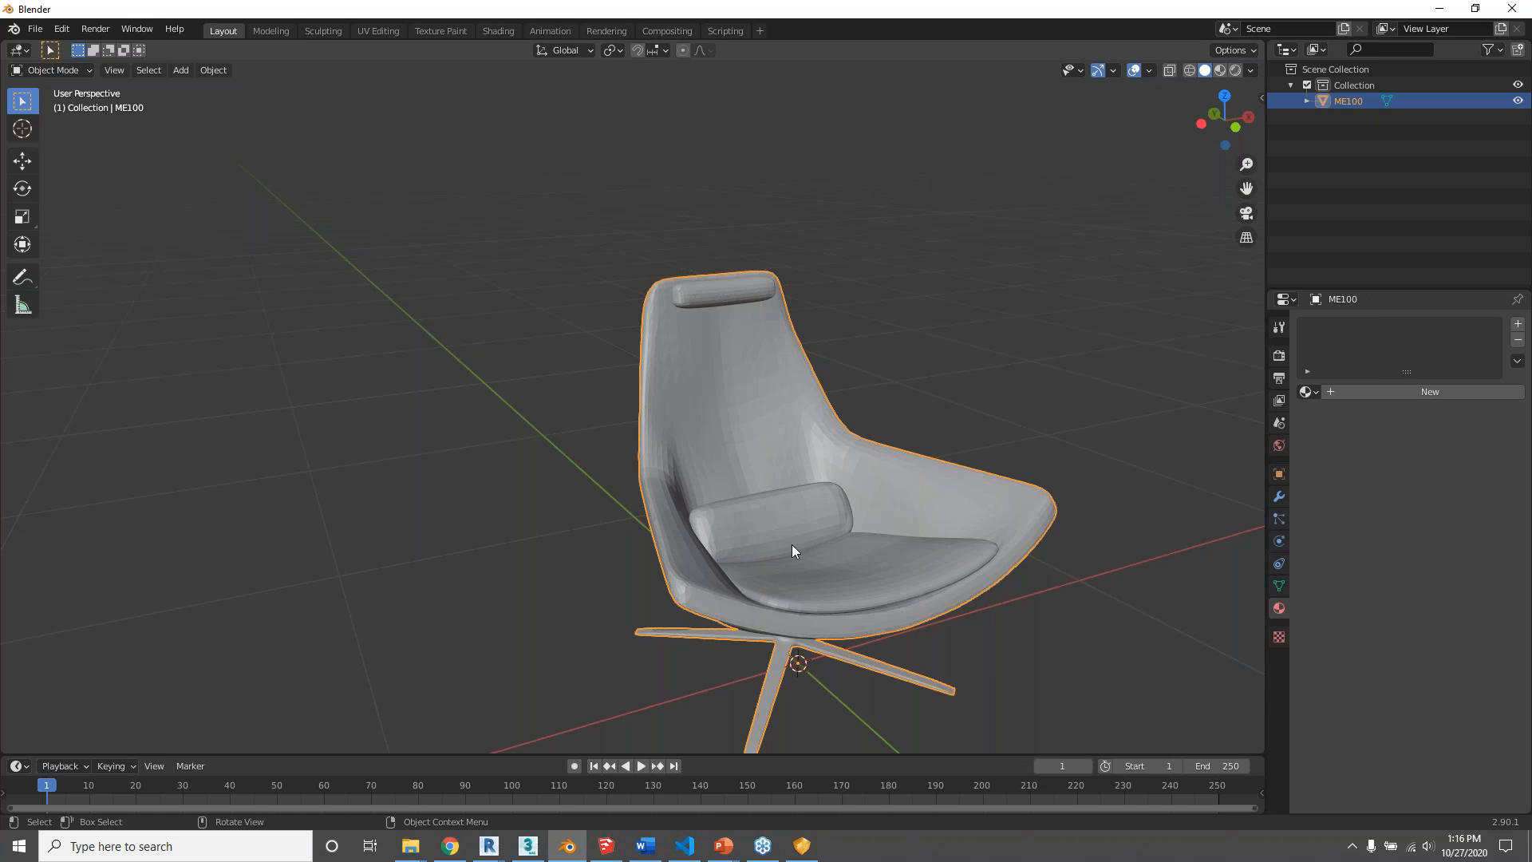
mouse_move(791, 544)
middle_down()
mouse_move(846, 611)
mouse_move(806, 550)
middle_up()
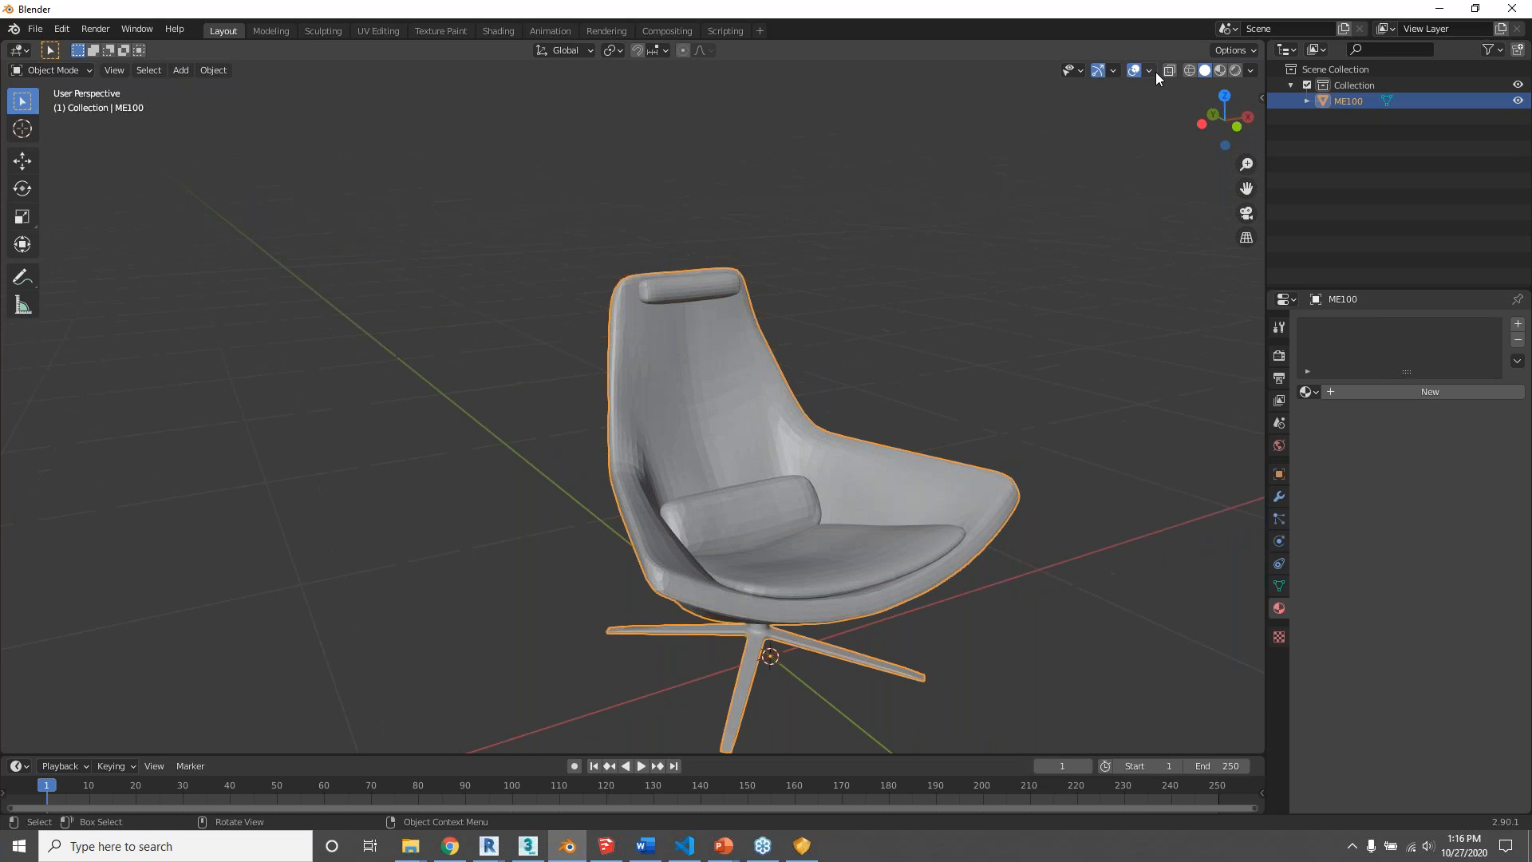
Step: Turn on the wireframe overlay in the viewport to display the chair's mesh edges
click(1150, 71)
click(1052, 340)
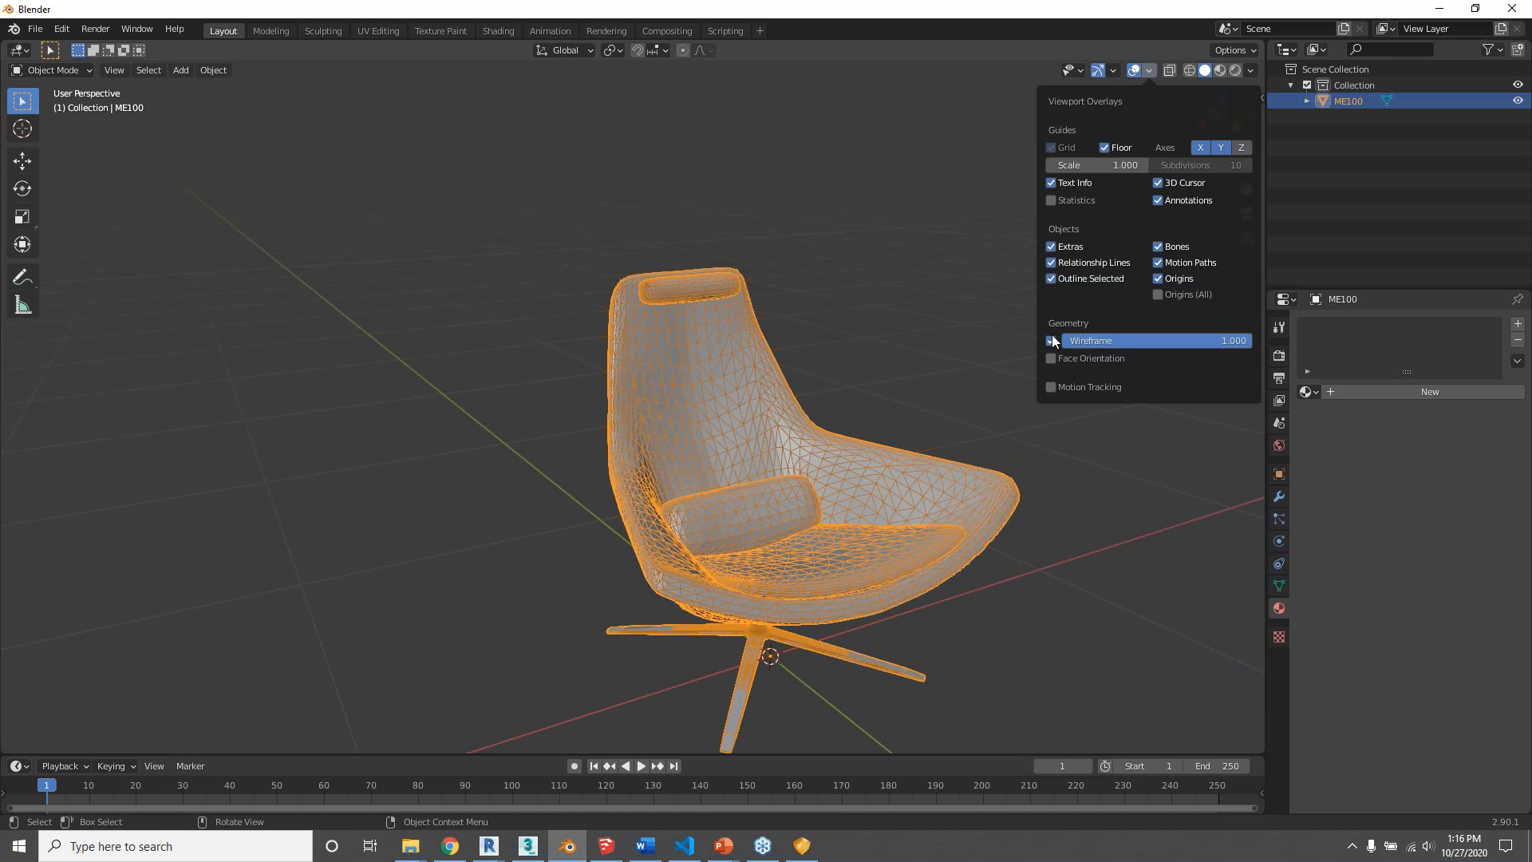
shift+middle_drag(862, 602, 870, 554)
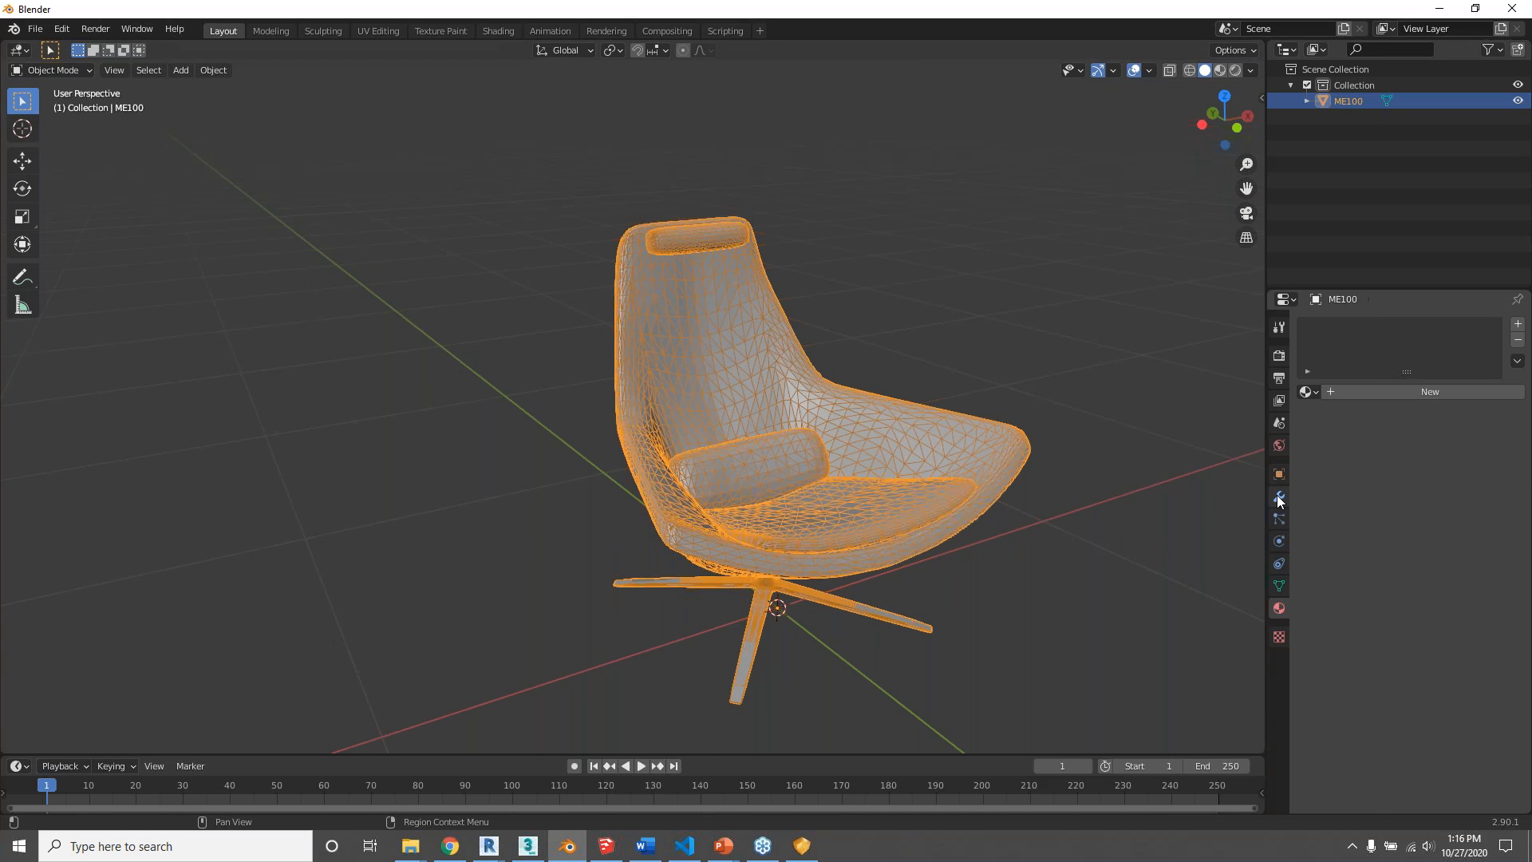
Step: Add a Decimate modifier in Collapse mode to the ME100 chair with a ratio of 0.03
click(1280, 498)
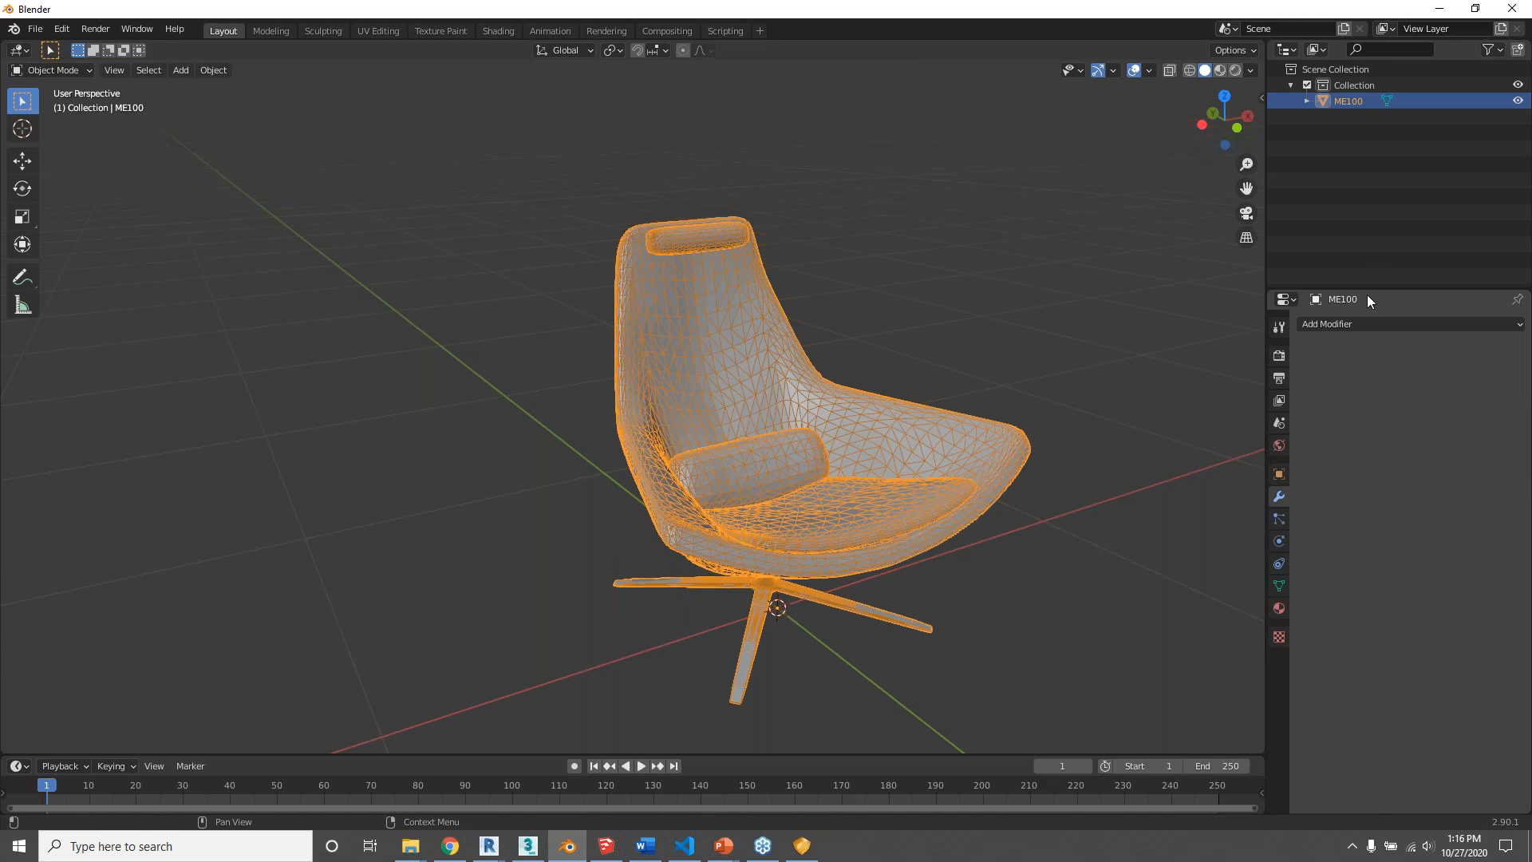
click(1367, 324)
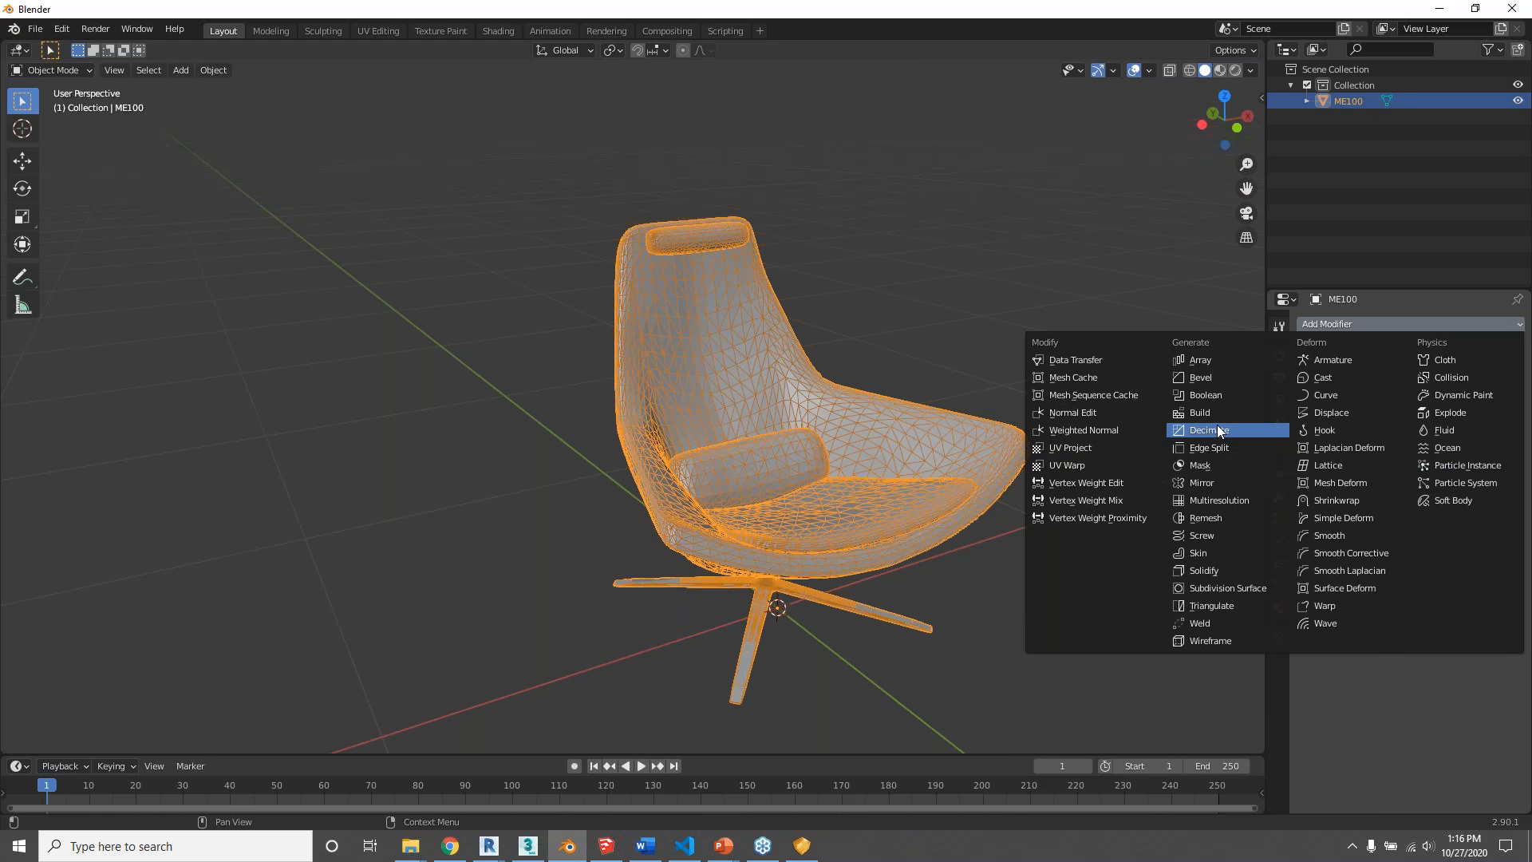
click(1217, 431)
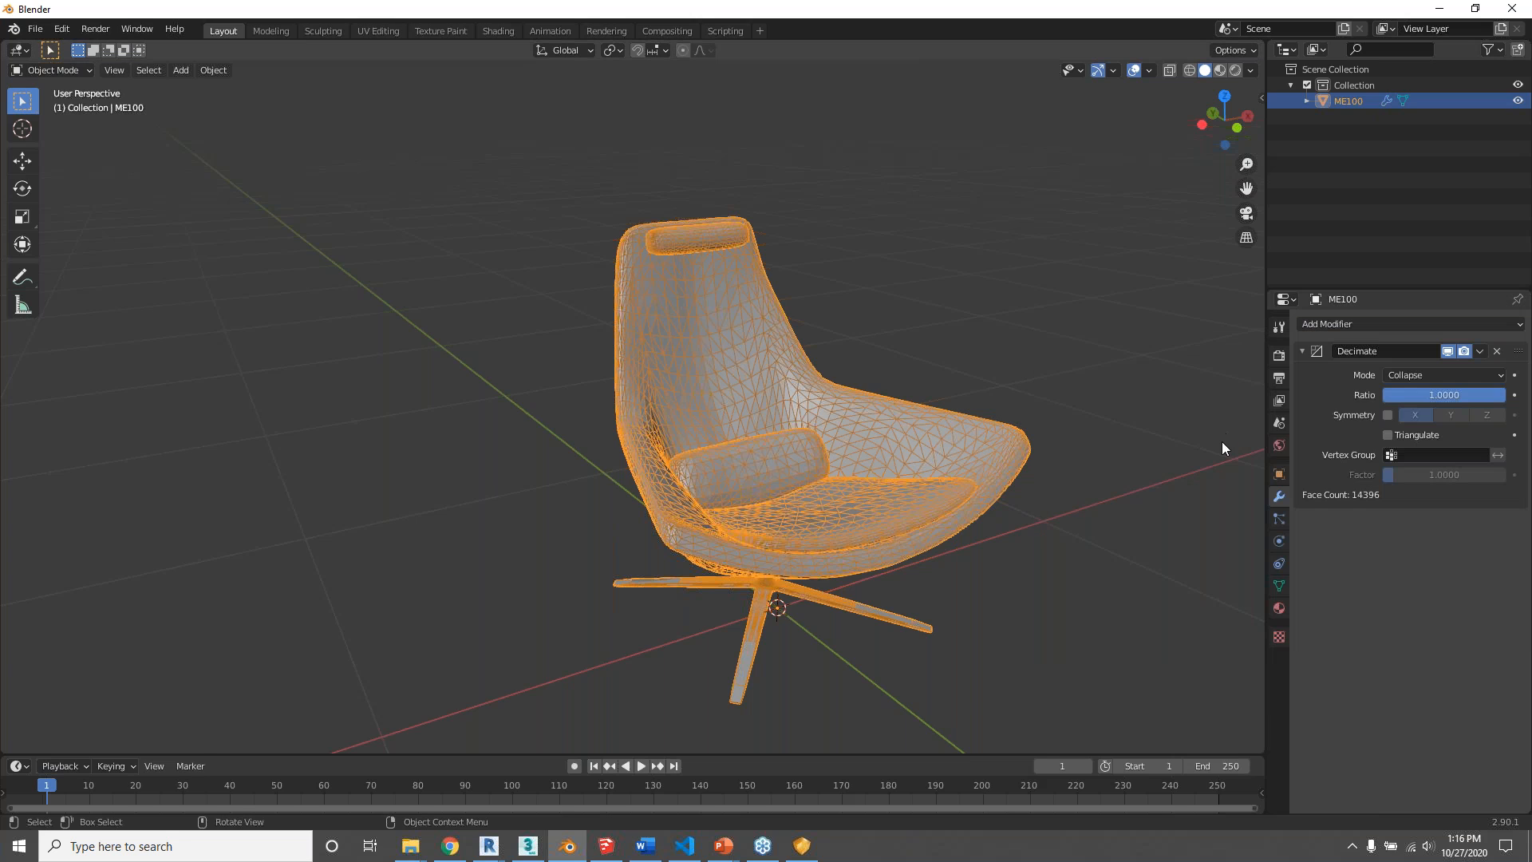
click(1430, 396)
text(0.0)
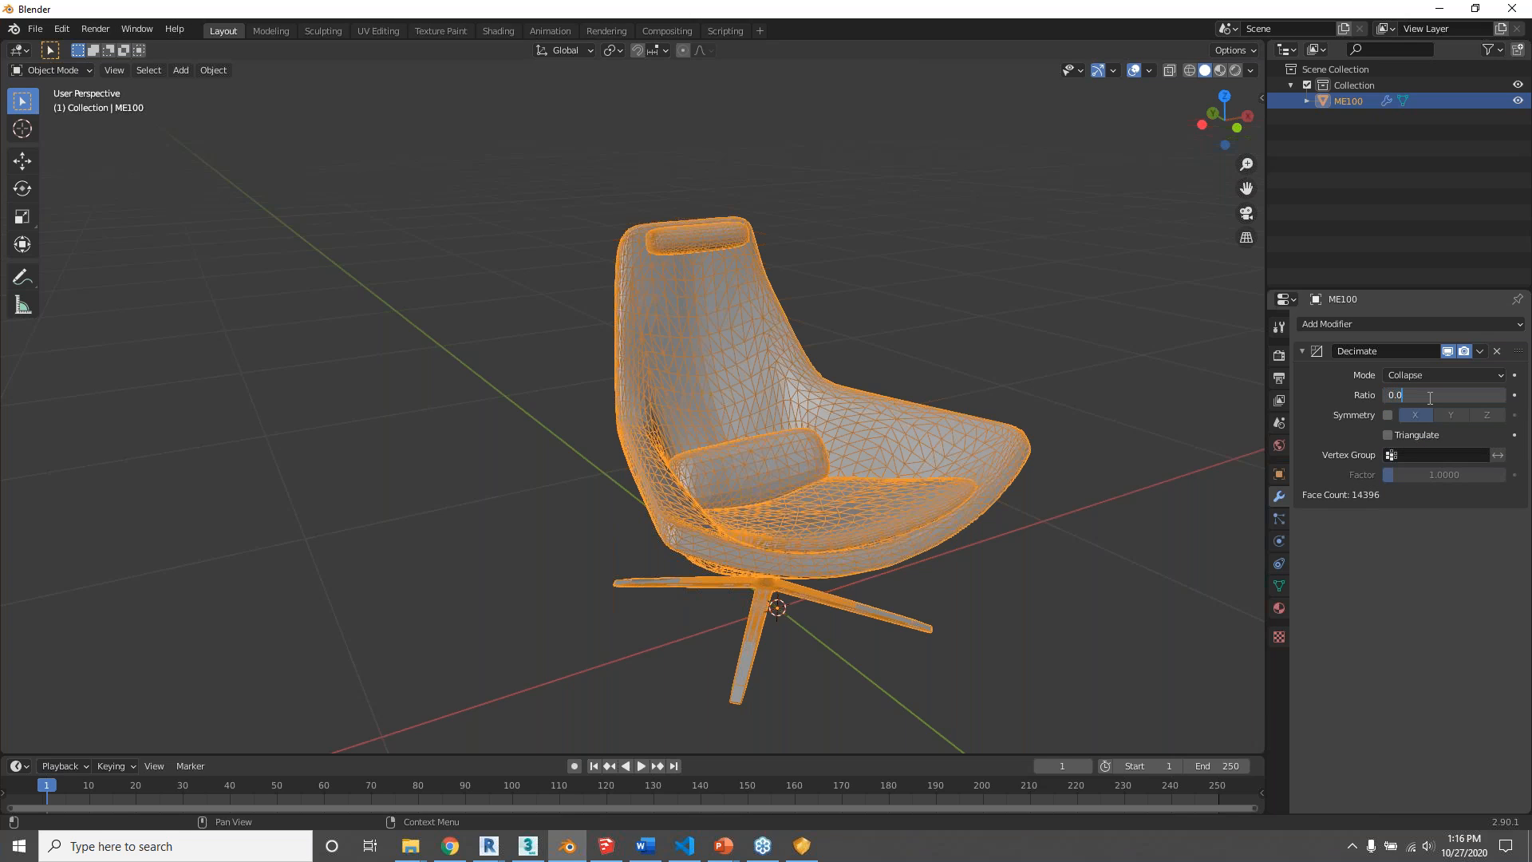
text(3)
key(Return)
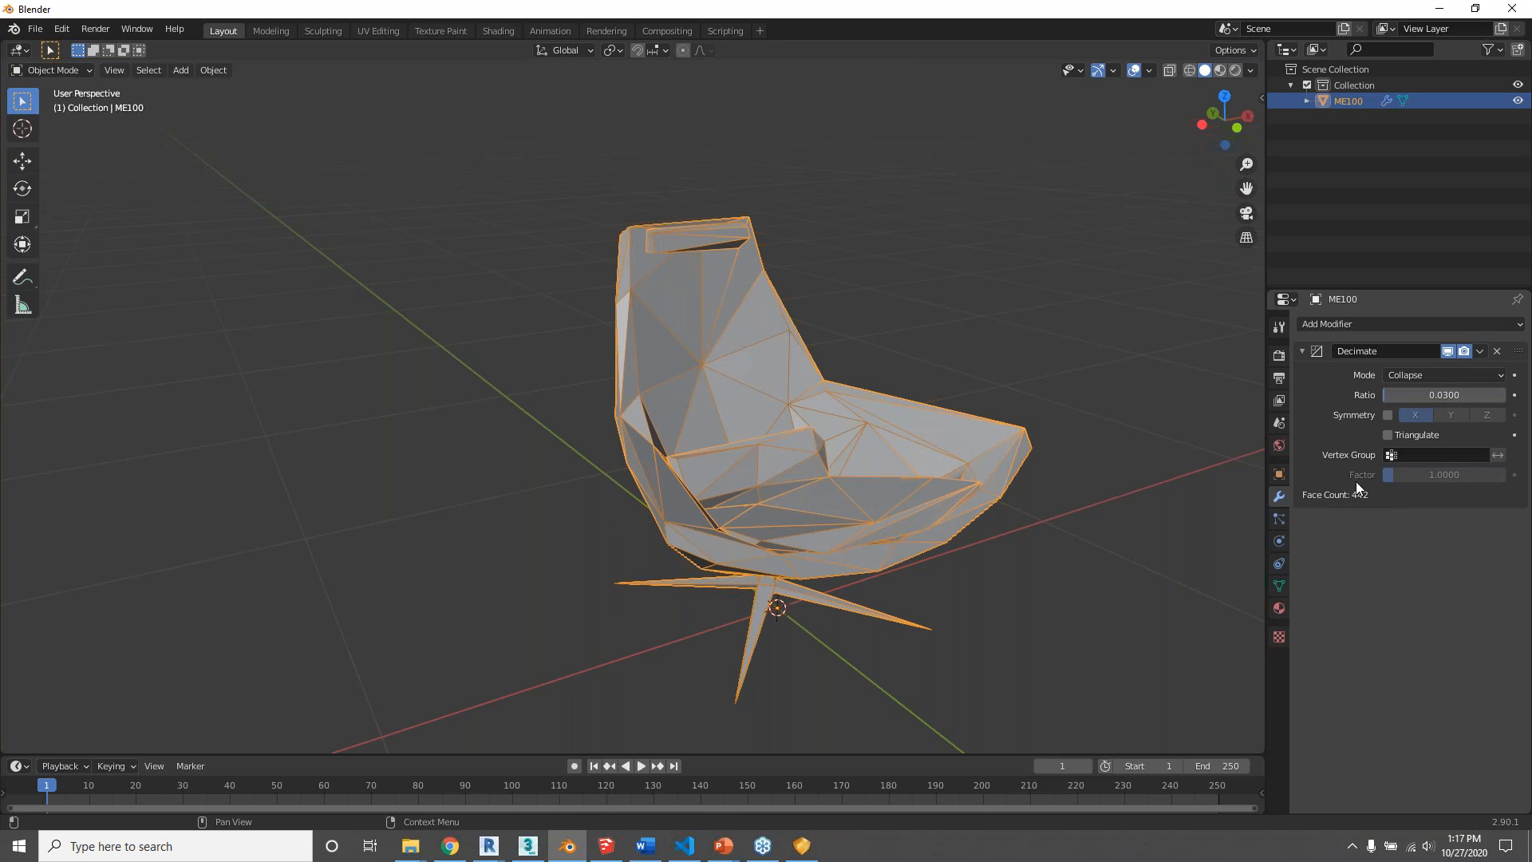
Step: Fine-tune the Decimate ratio to 0.032 and apply the modifier to the ME100 chair
click(1424, 396)
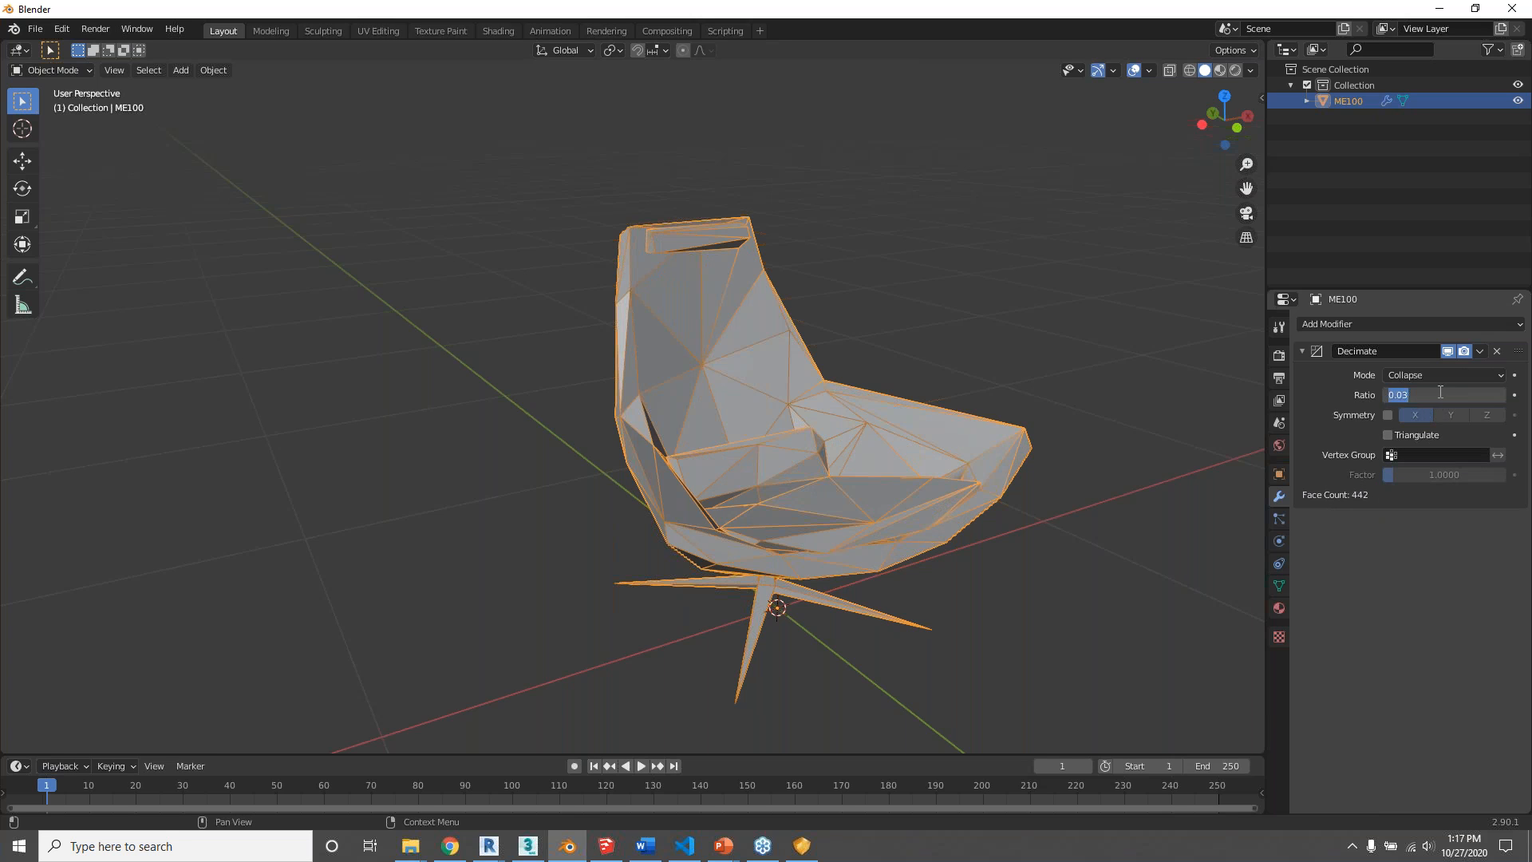
click(1424, 396)
text(5)
key(Return)
click(1452, 394)
click(1452, 394)
key(BackSpace)
text(2)
key(Return)
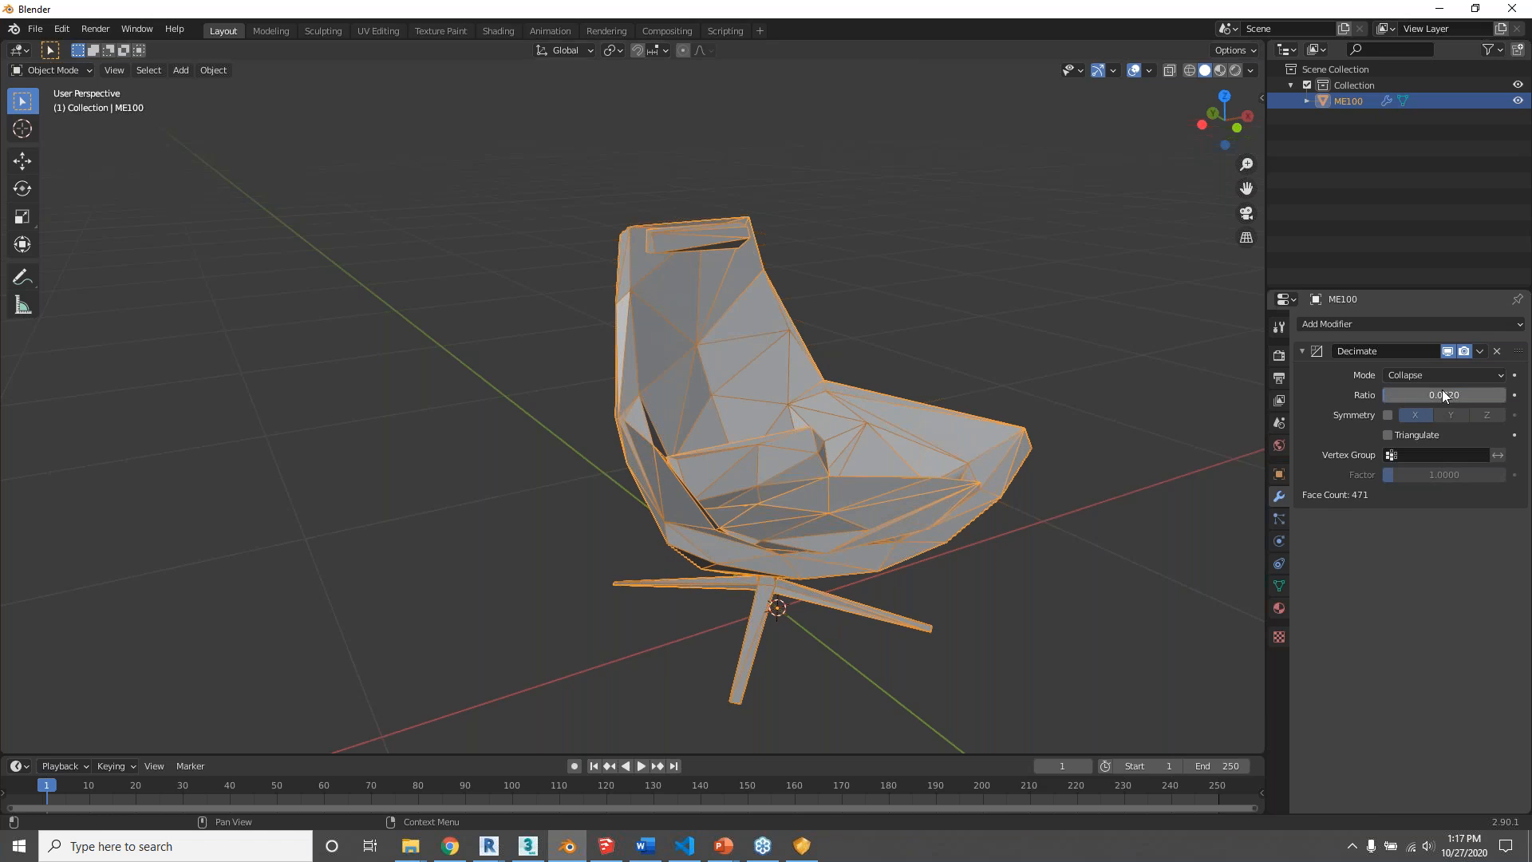
click(1482, 351)
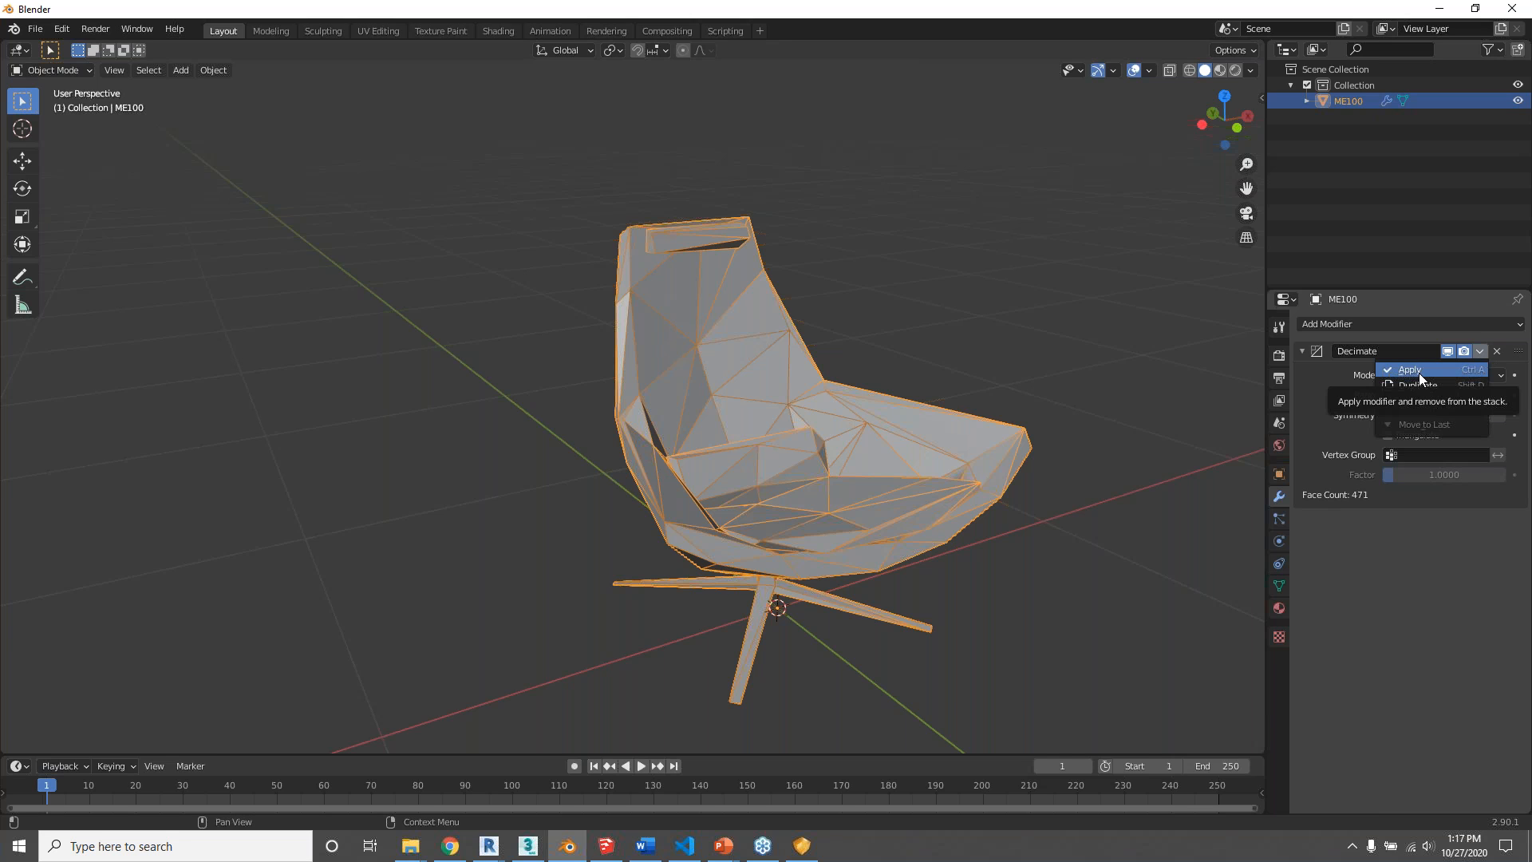
click(1416, 372)
Step: Set up a Wavefront OBJ export of the decimated chair with Write Materials turned off
middle_drag(786, 466, 873, 515)
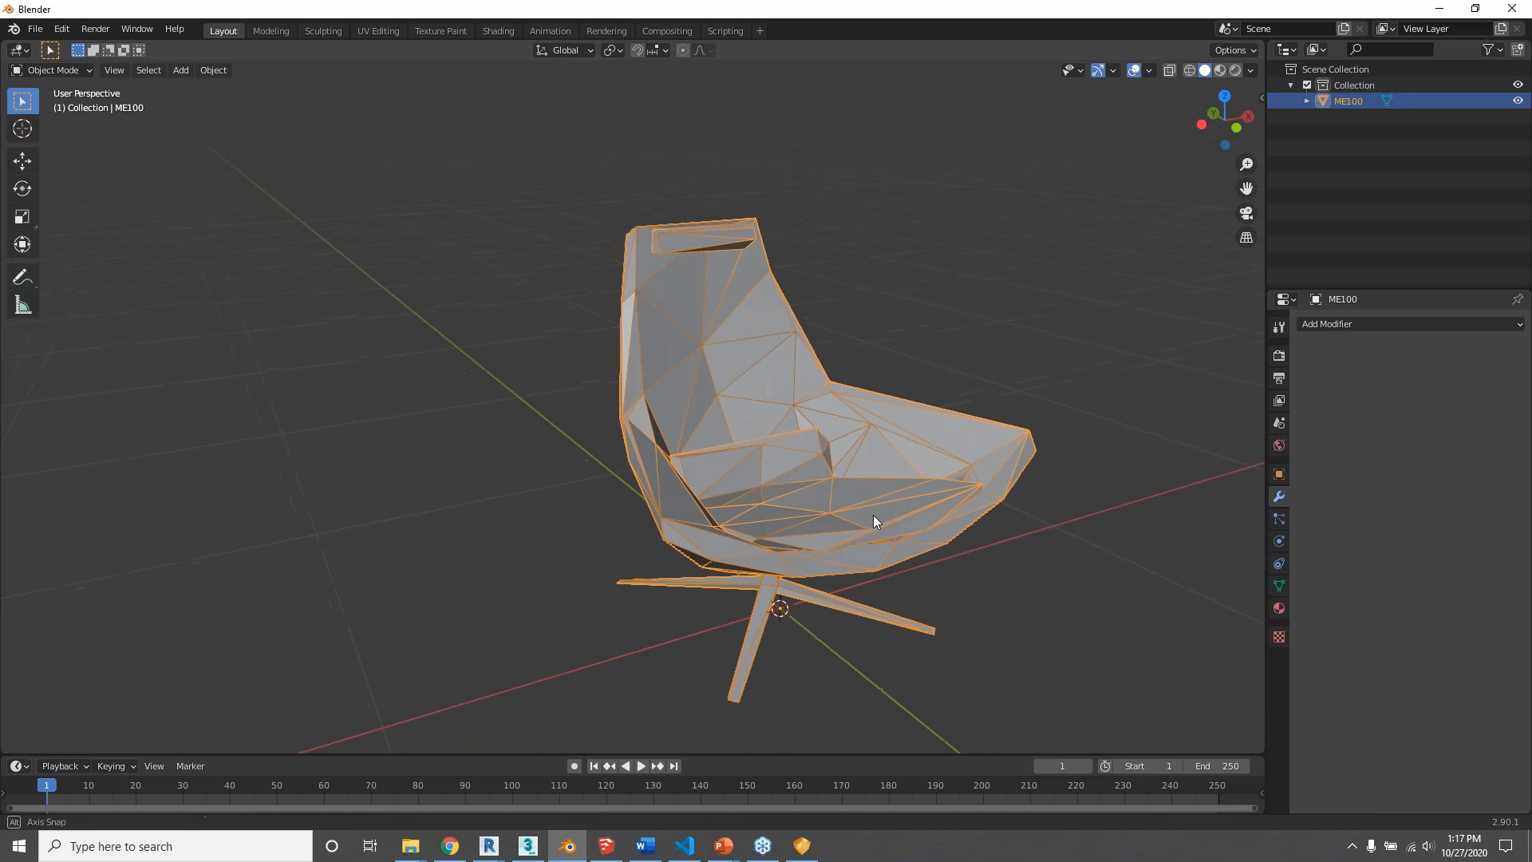
click(32, 31)
mouse_move(120, 254)
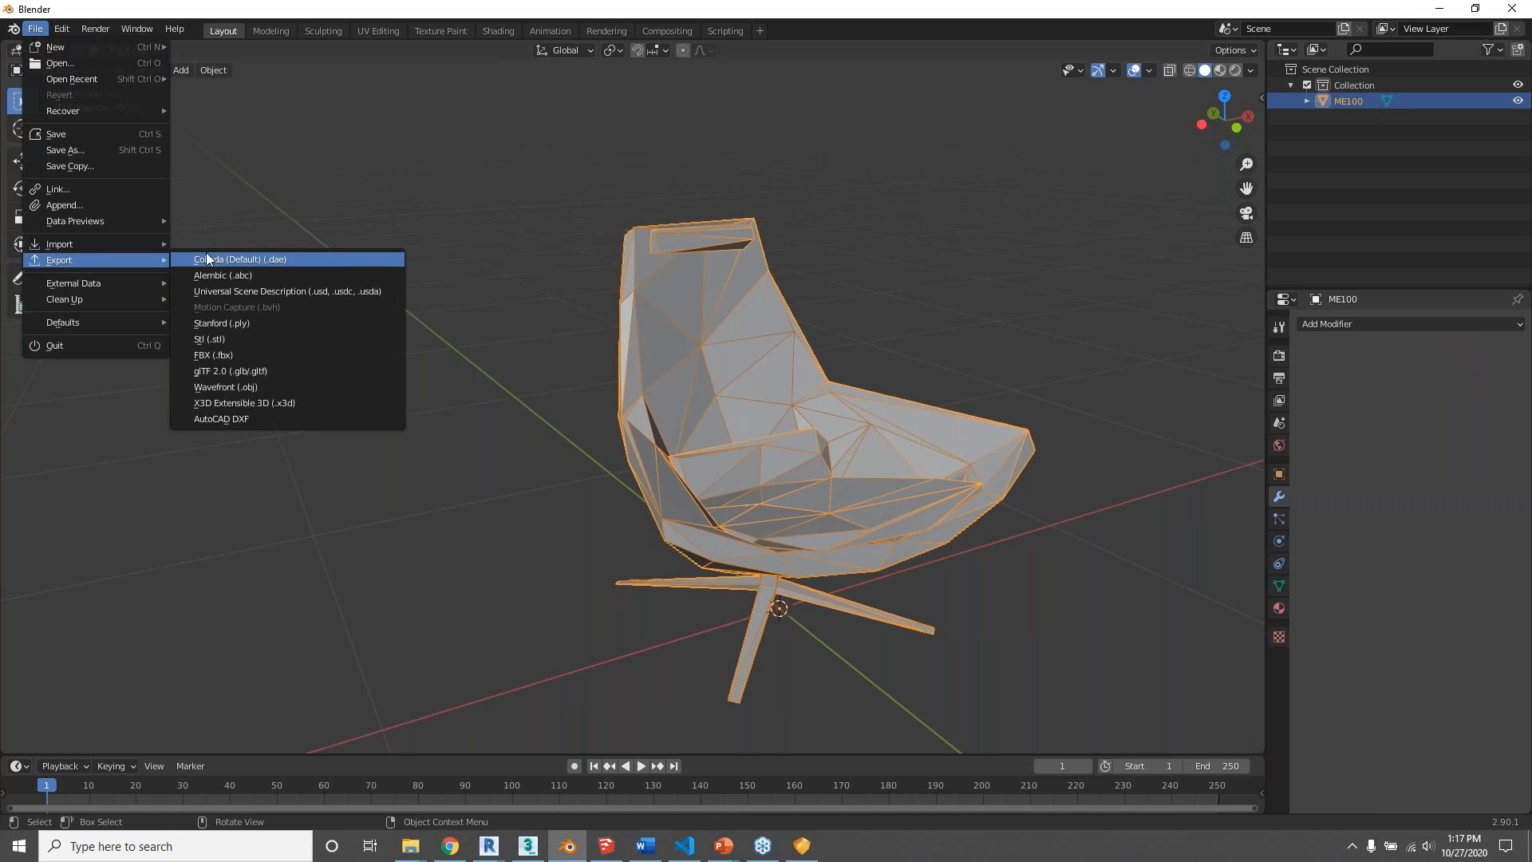
click(237, 390)
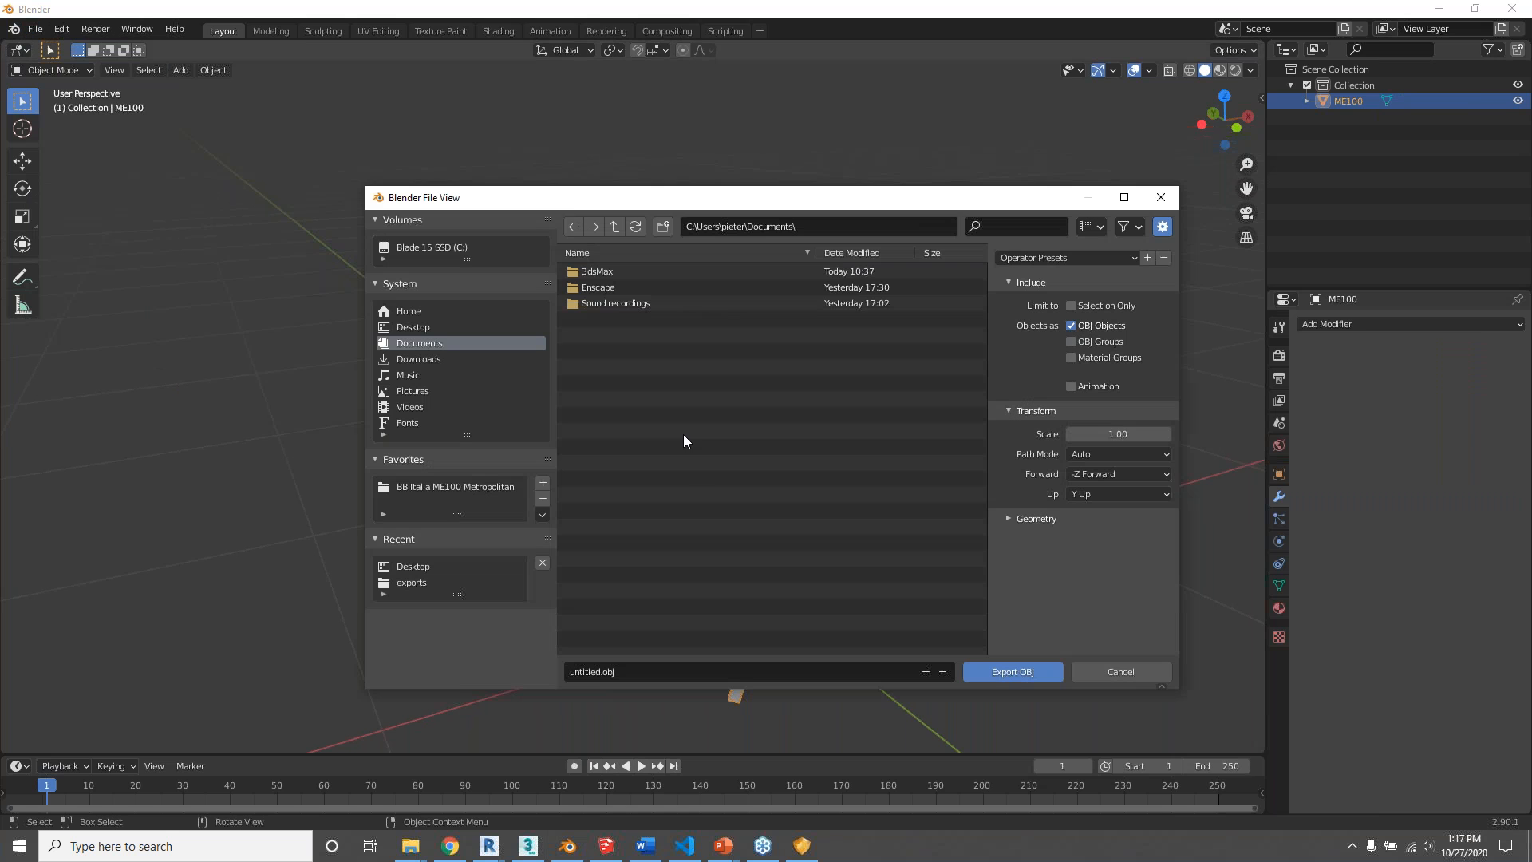
click(1008, 520)
scroll(1022, 551, down, 2)
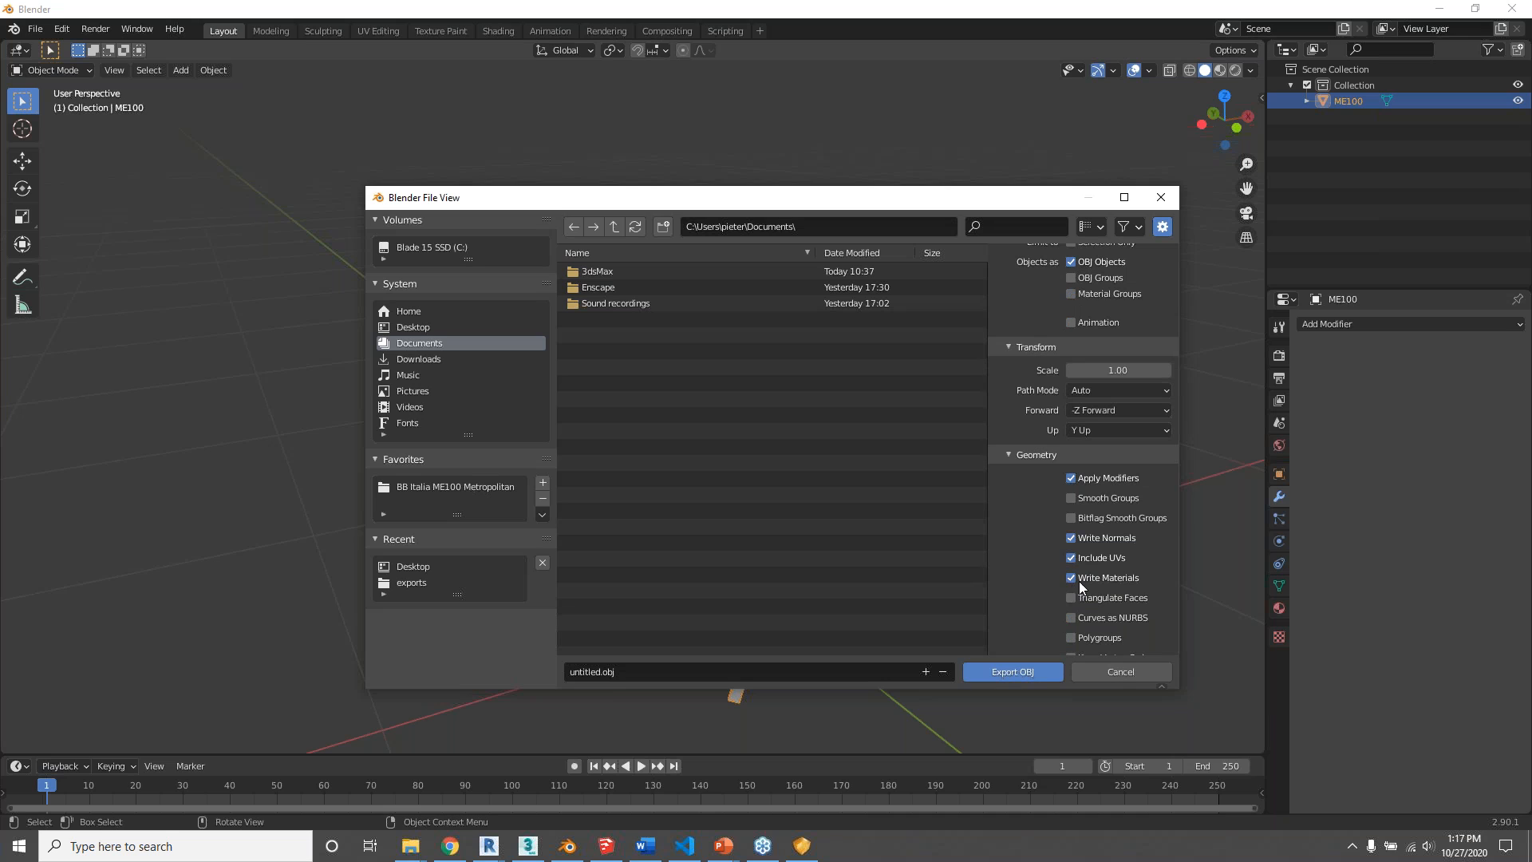
click(1077, 581)
scroll(1105, 577, up, 2)
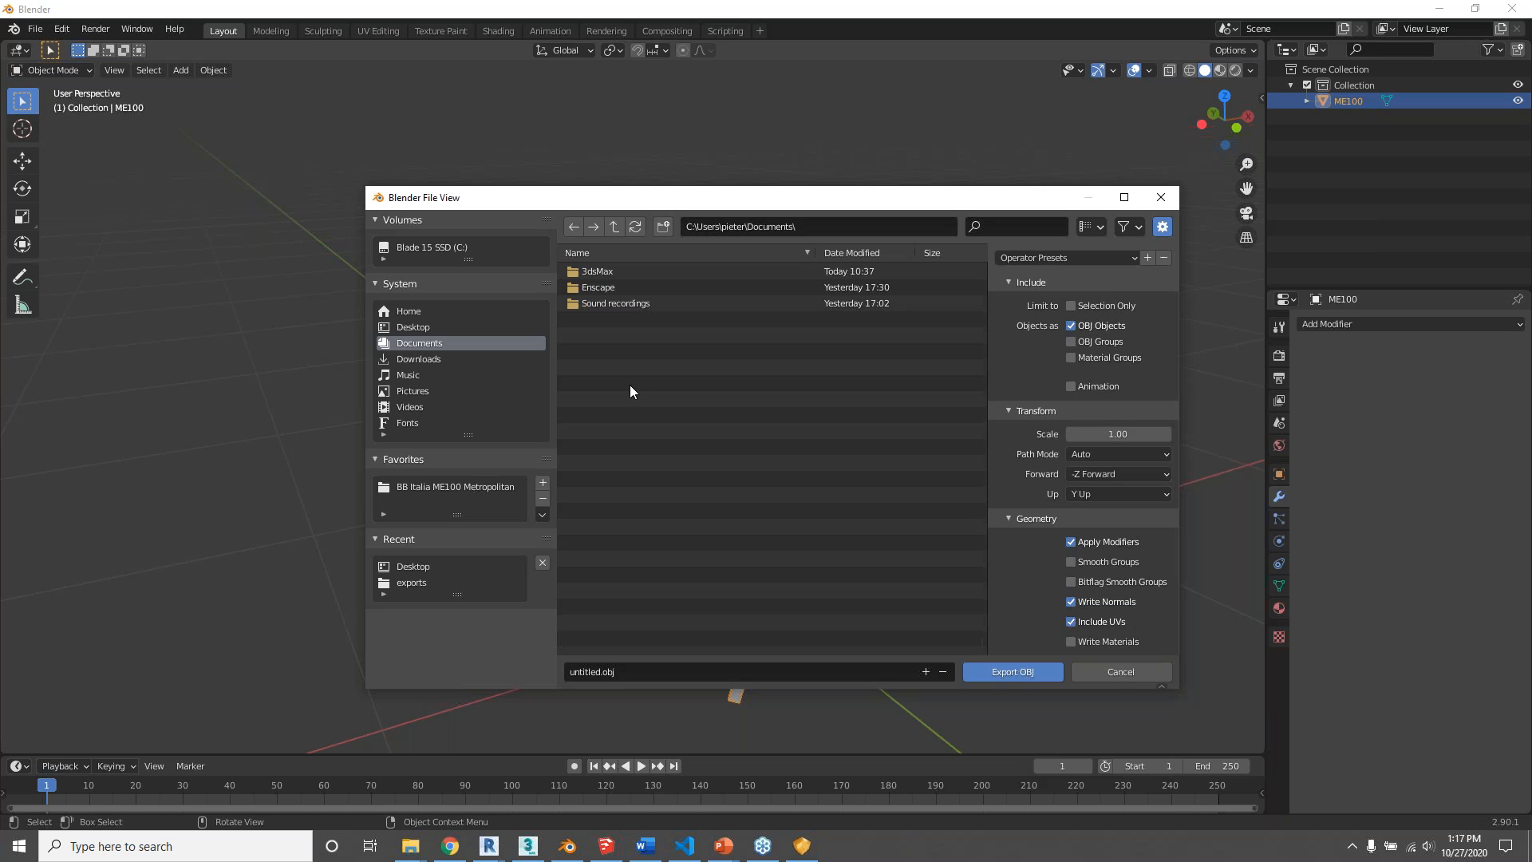
Step: Export the simplified chair to the Desktop as ME100PLACEHOLDER.obj
click(412, 567)
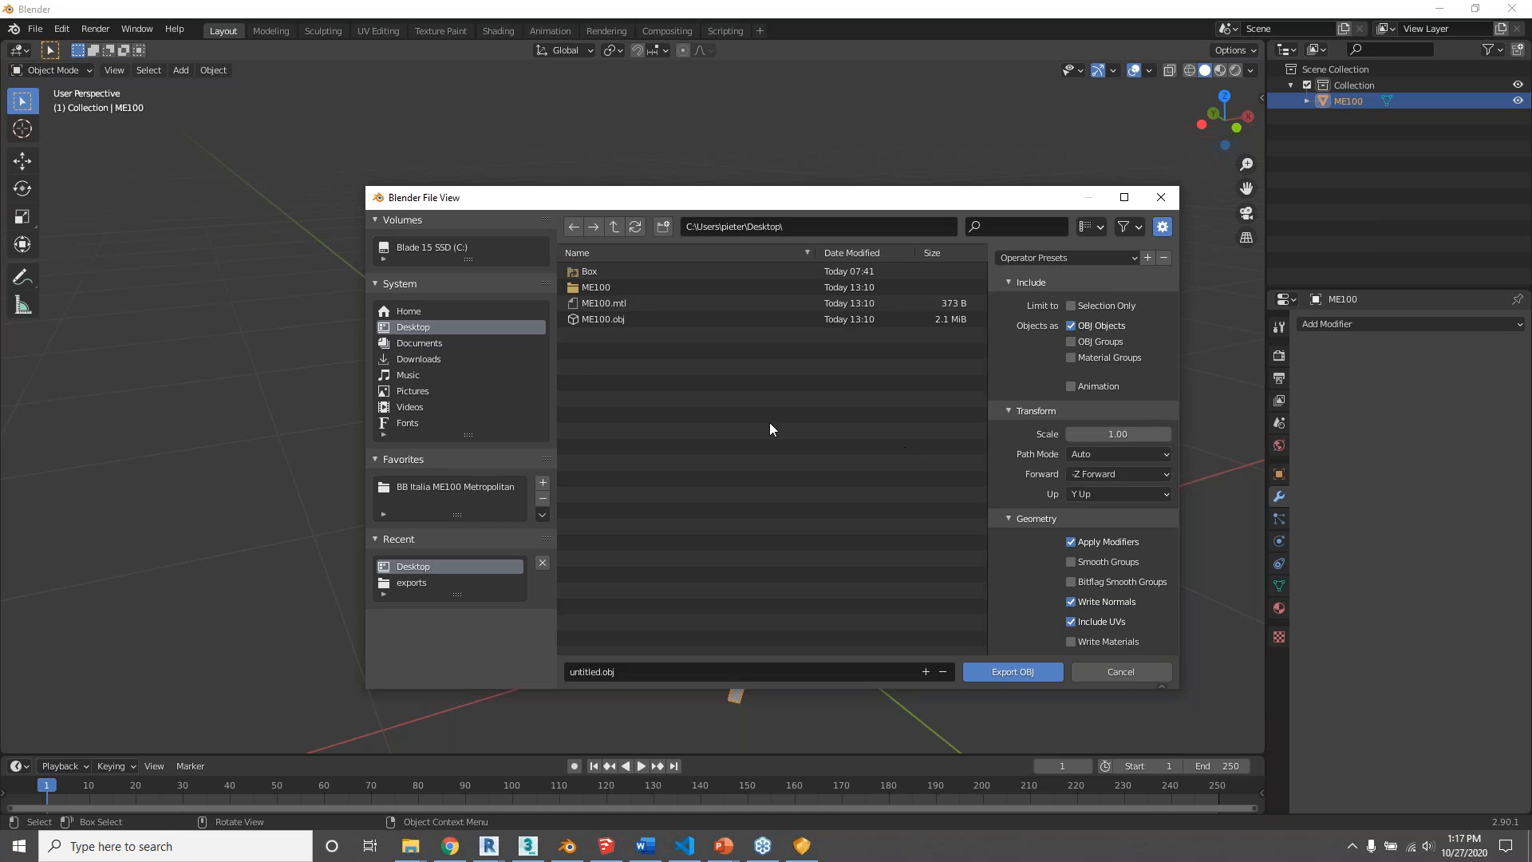
click(590, 319)
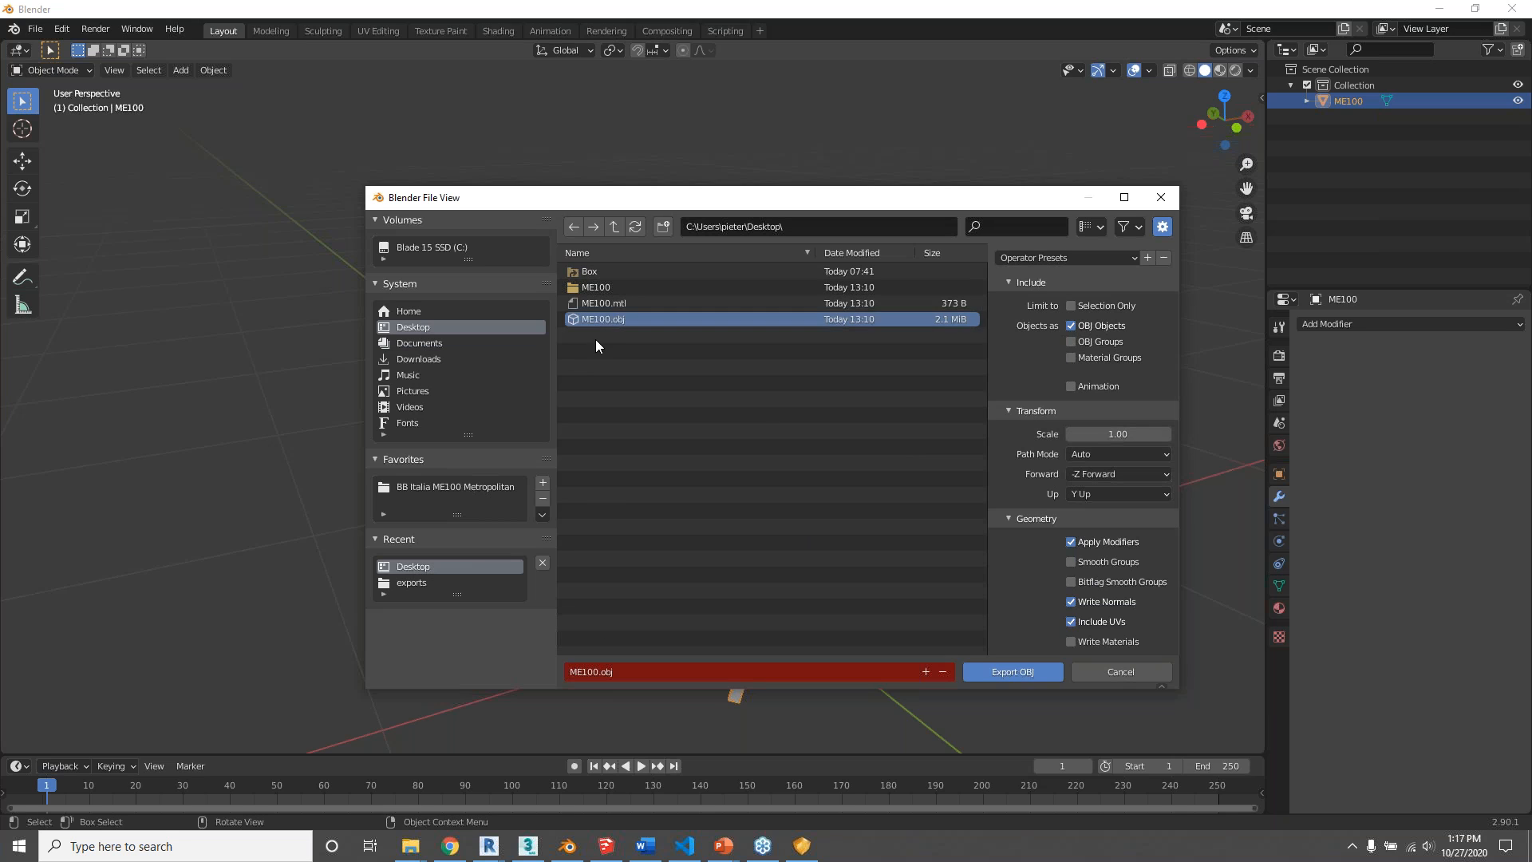
click(594, 676)
click(597, 676)
text(PLACEHOLDER)
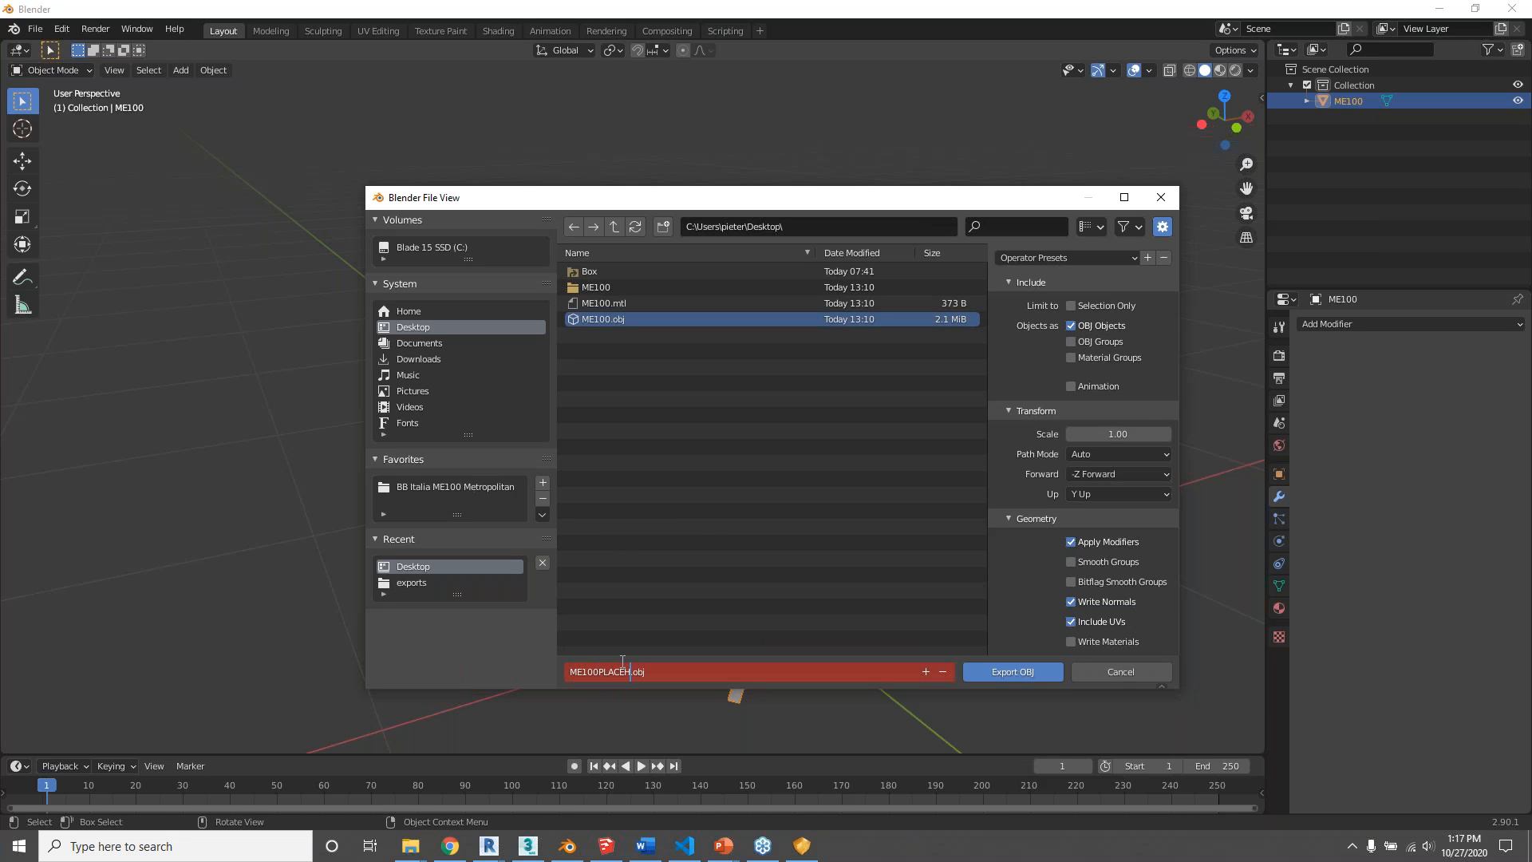
key(Return)
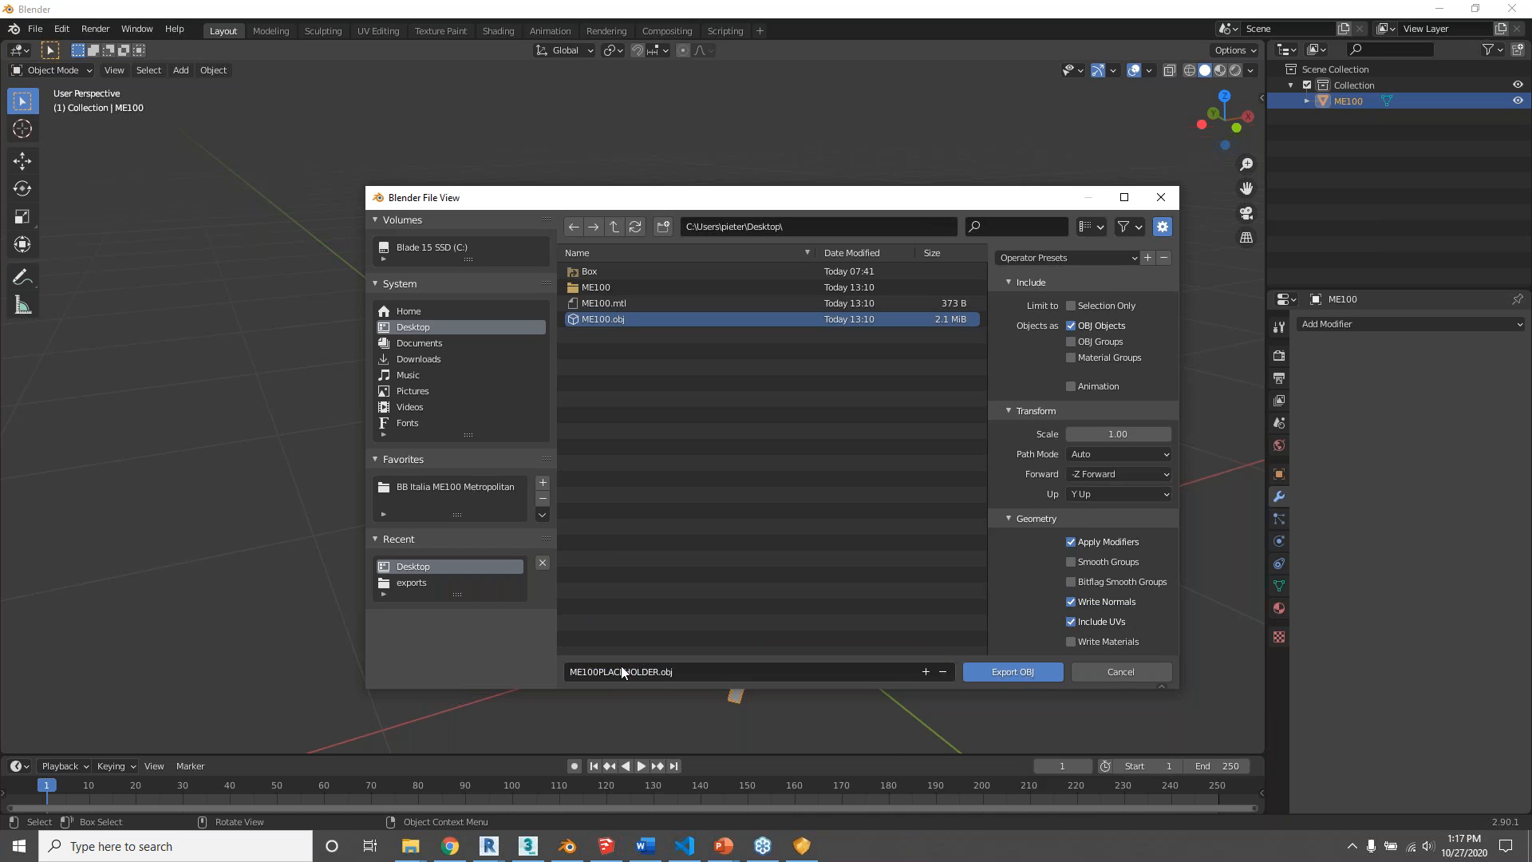
click(1007, 672)
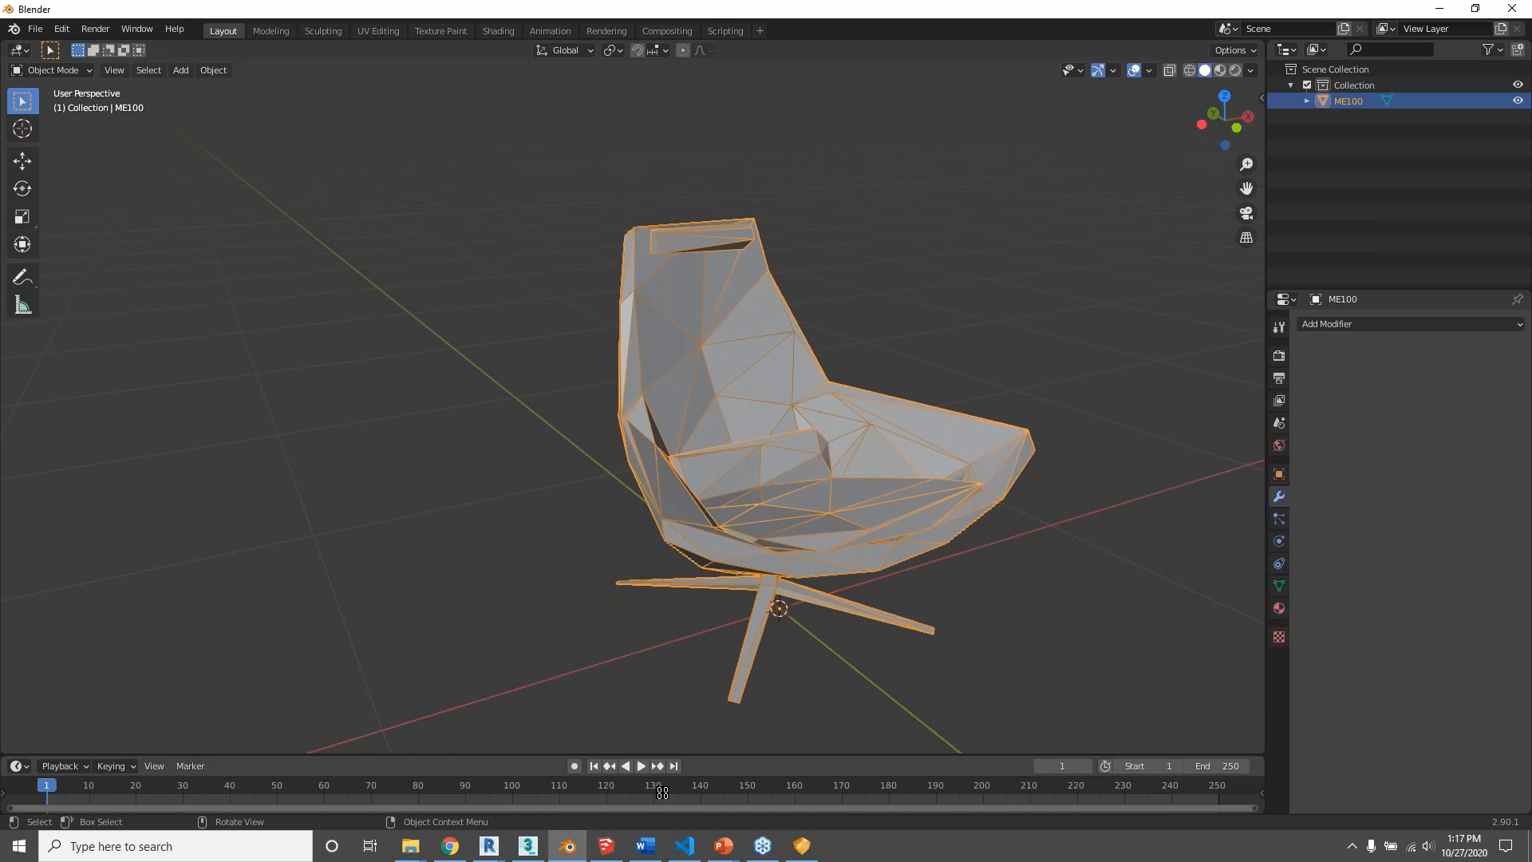
Step: Switch to the Enscape Custom Asset Editor and load ME100PLACEHOLDER from the Desktop as the placeholder geometry
click(802, 846)
click(1003, 226)
click(505, 307)
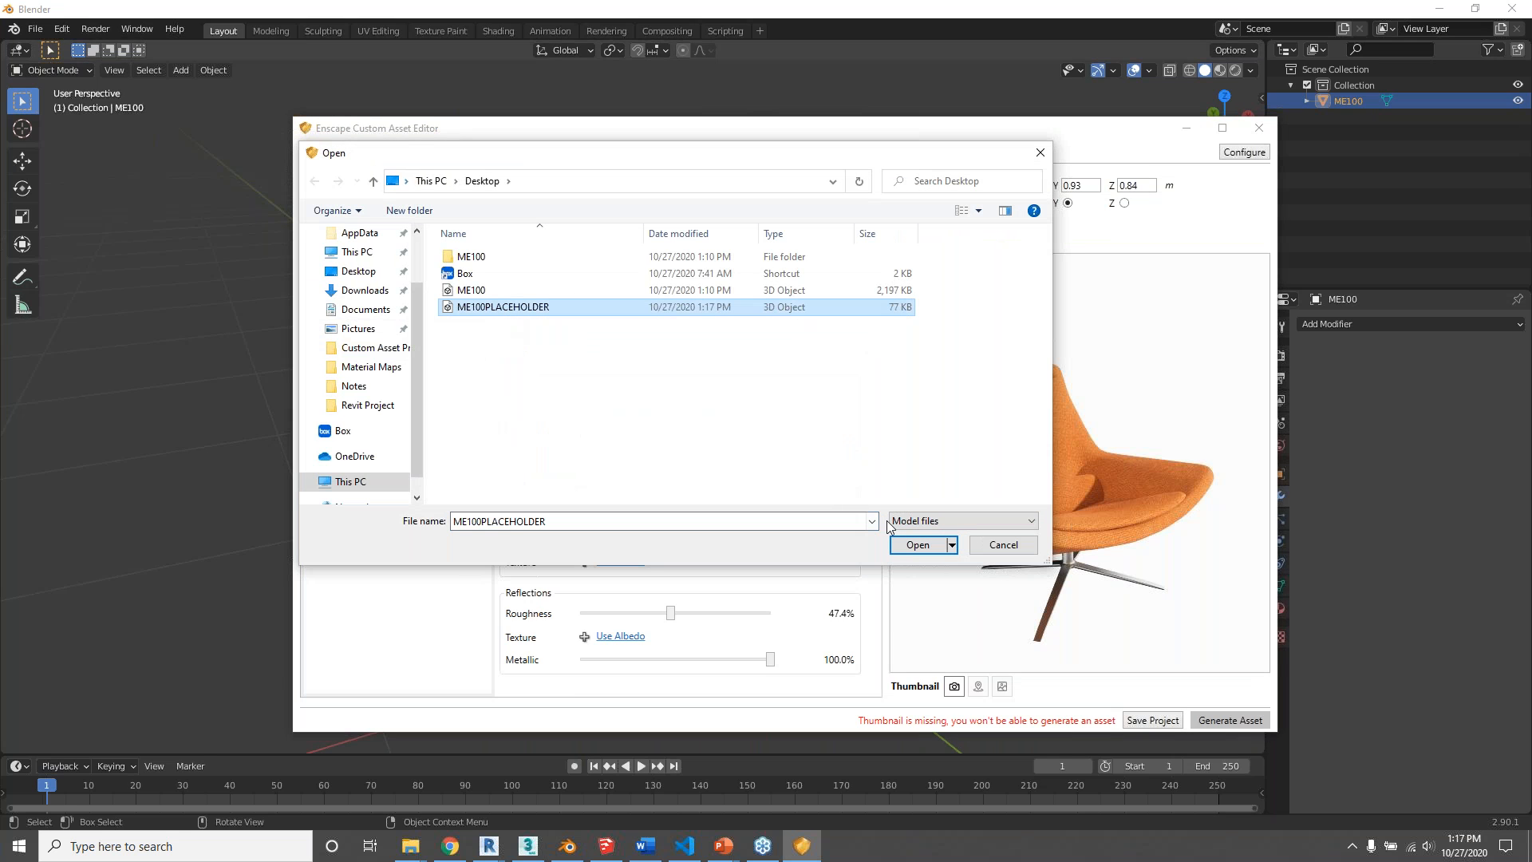
click(906, 541)
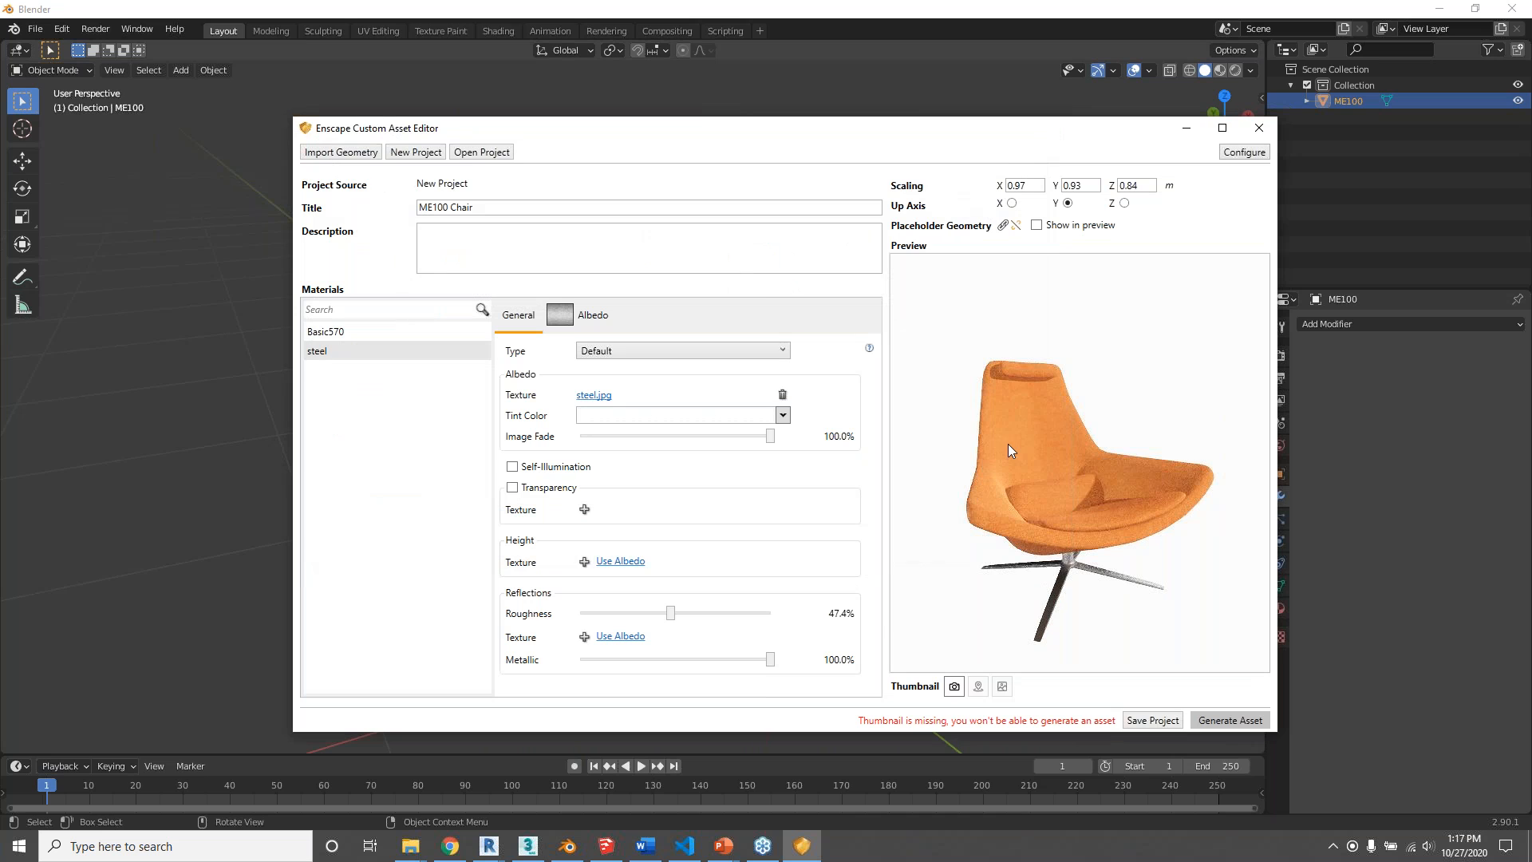
Step: Compare the placeholder geometry with the detailed chair in the preview, leaving the placeholder hidden
click(1038, 226)
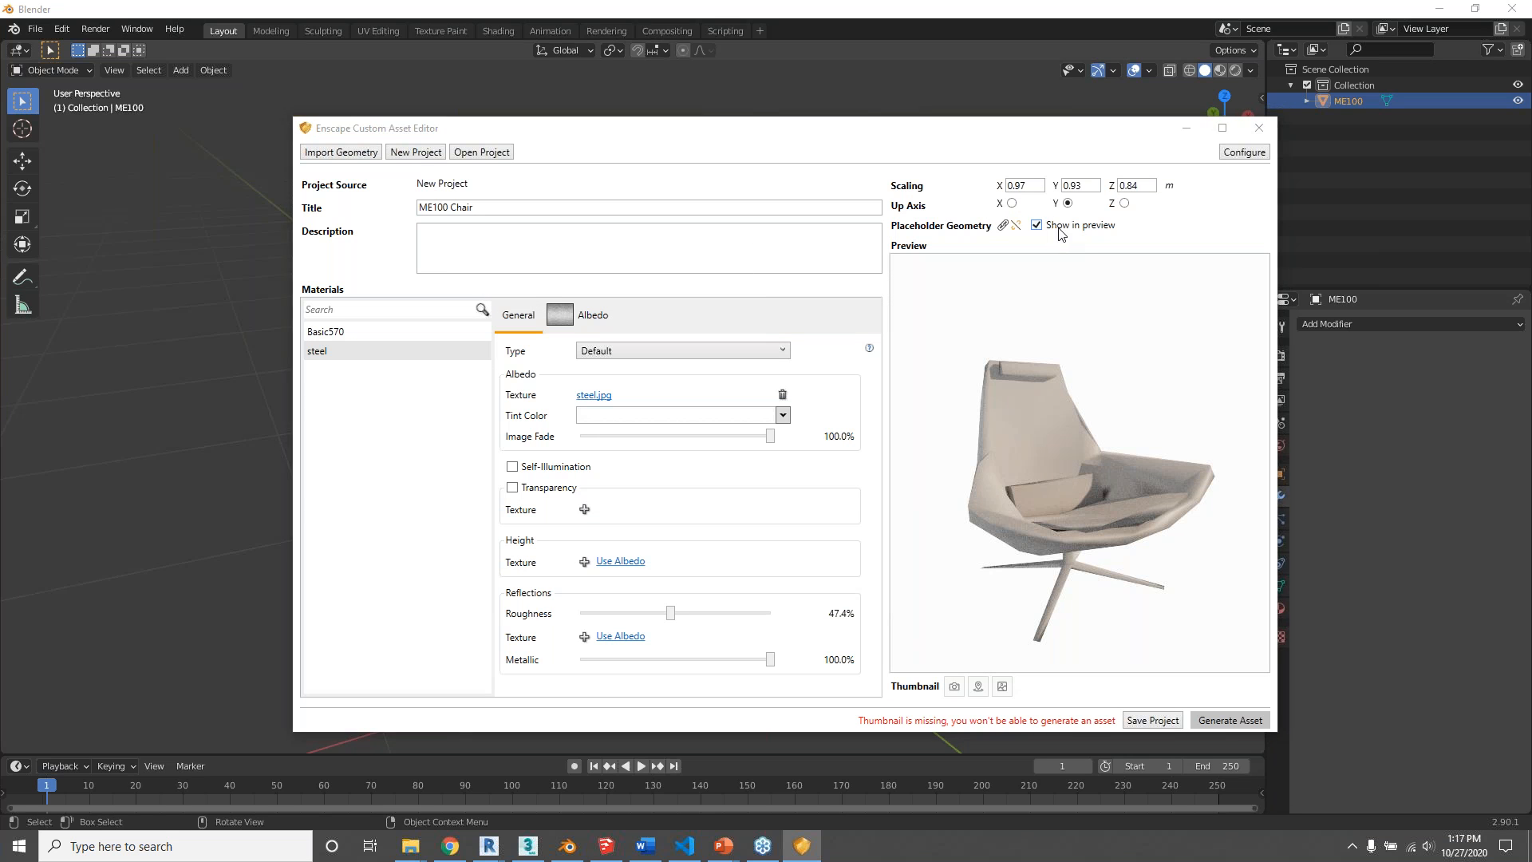
click(1037, 226)
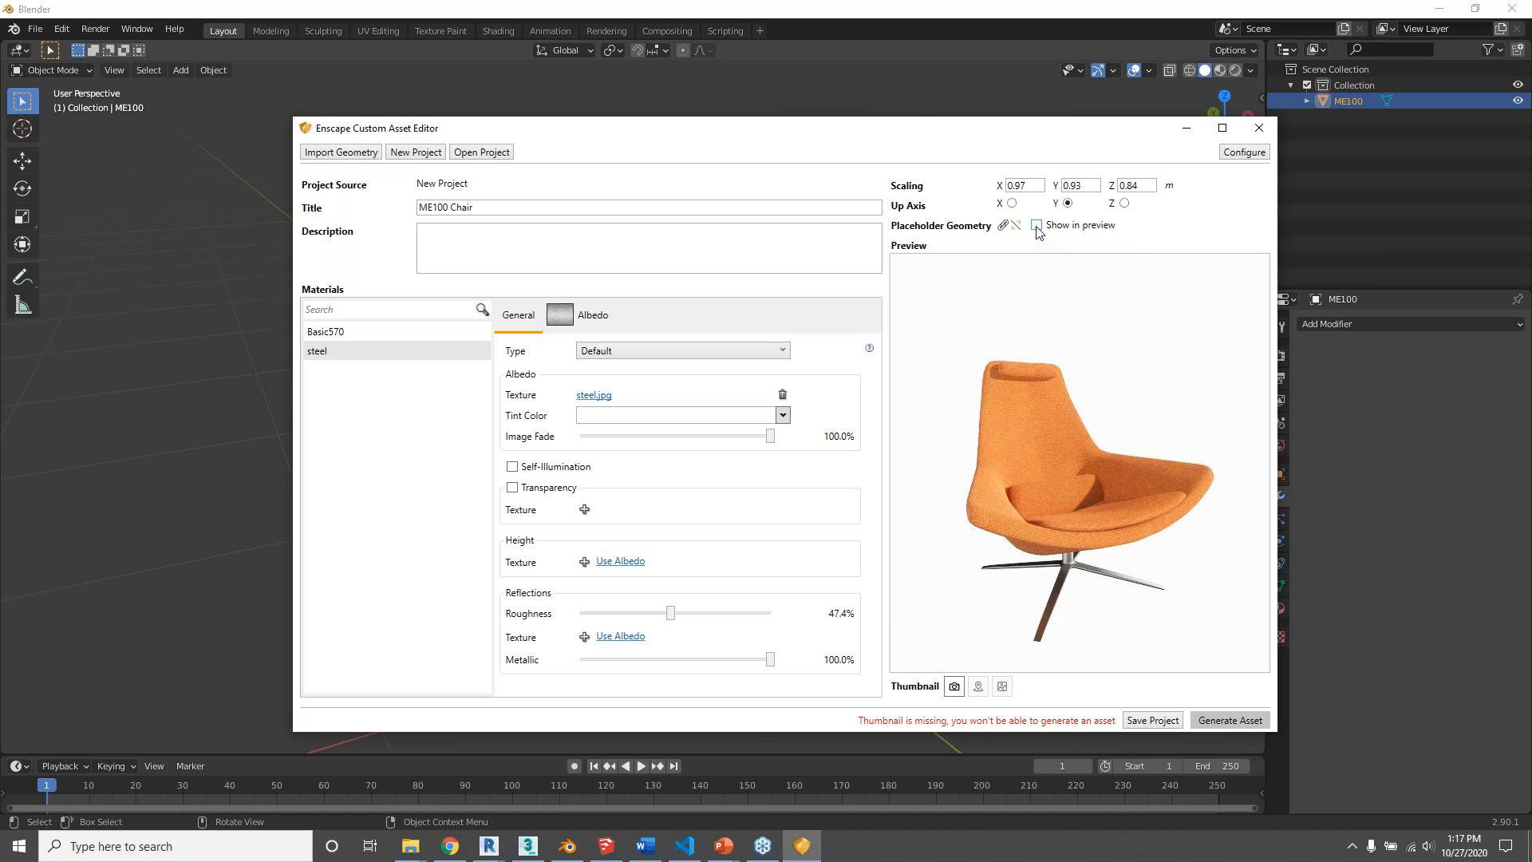
click(1037, 226)
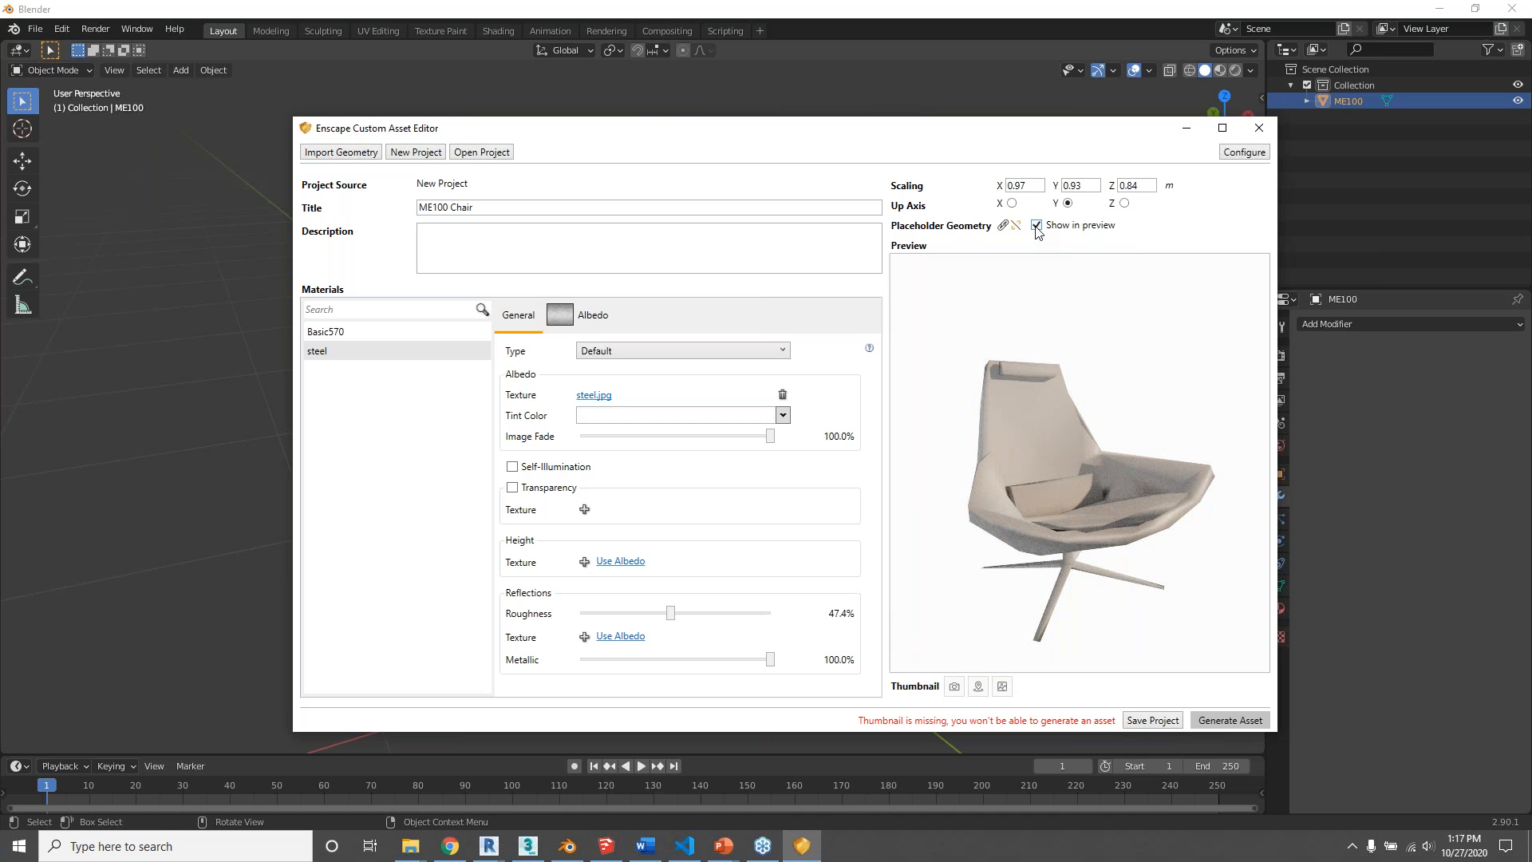
click(1037, 225)
click(1036, 225)
click(1039, 227)
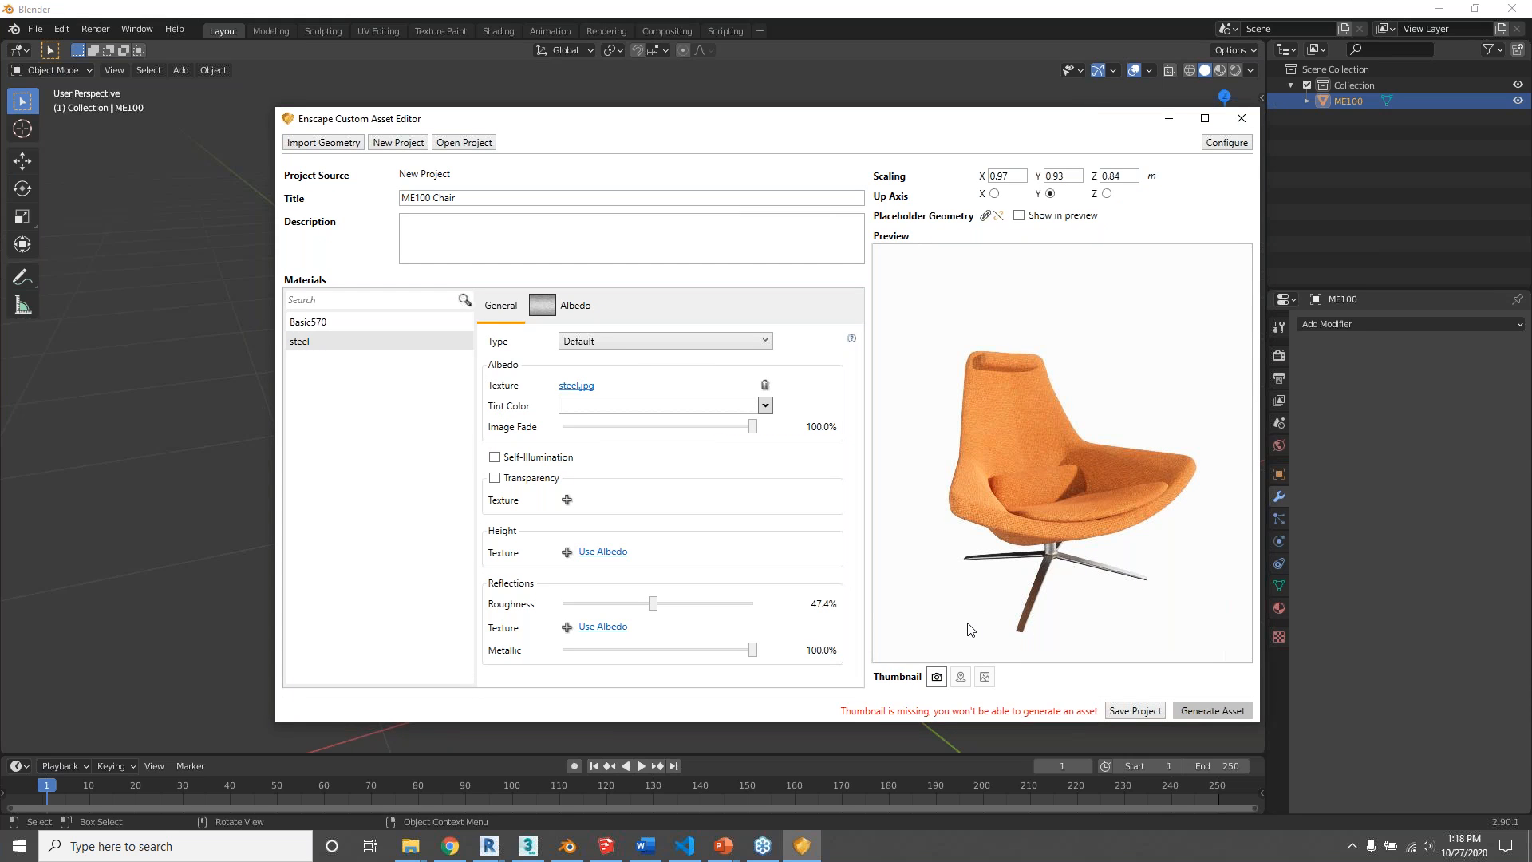
Step: Capture the asset thumbnail from a slightly orbited view of the chair and recall the thumbnail's camera position
mouse_move(1032, 609)
mouse_down()
mouse_move(1089, 556)
mouse_move(1023, 585)
mouse_up()
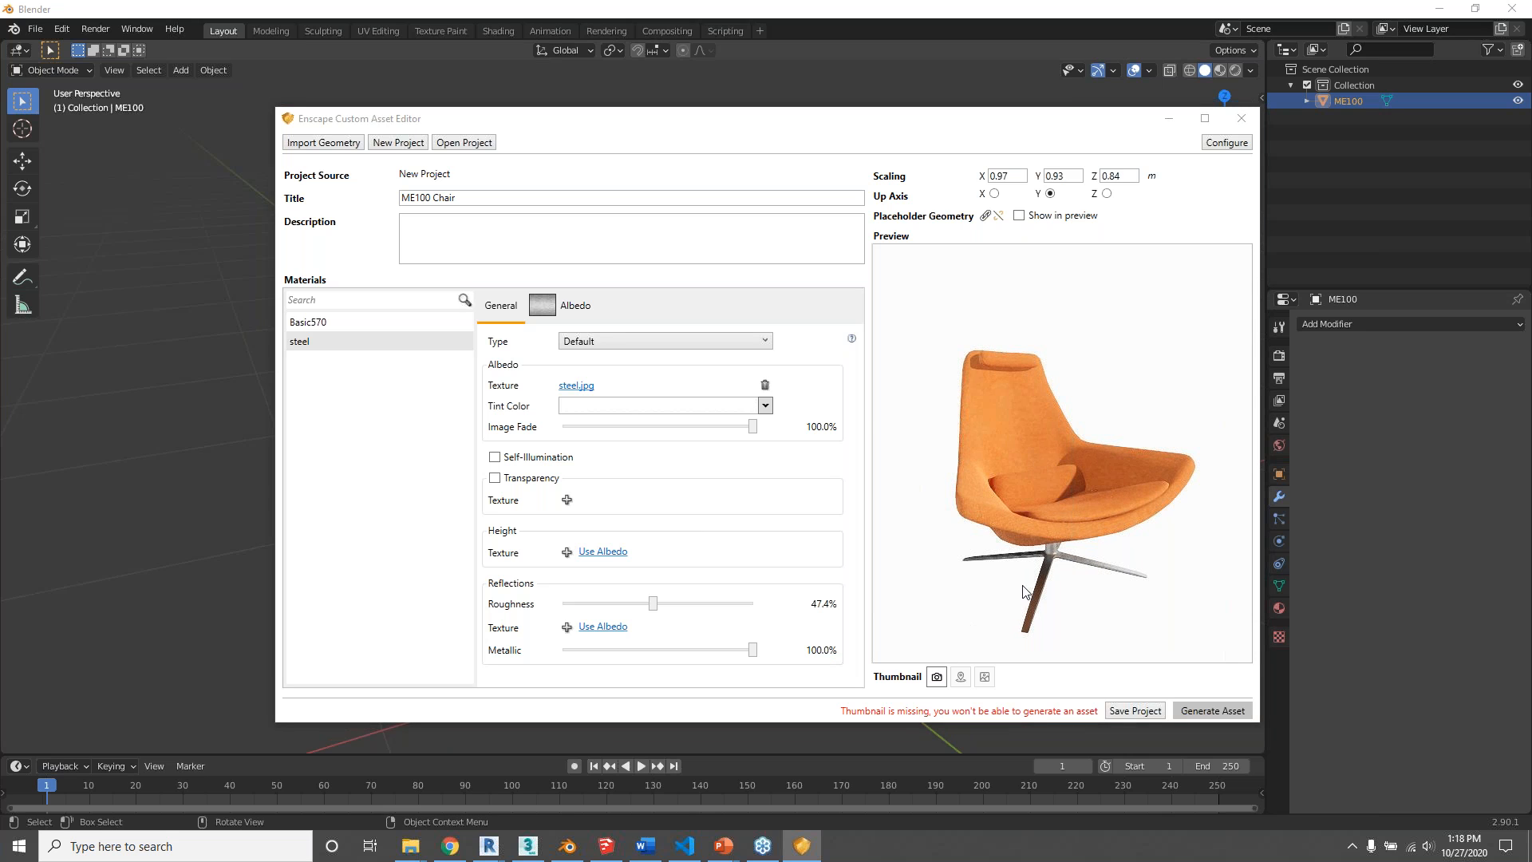
click(937, 678)
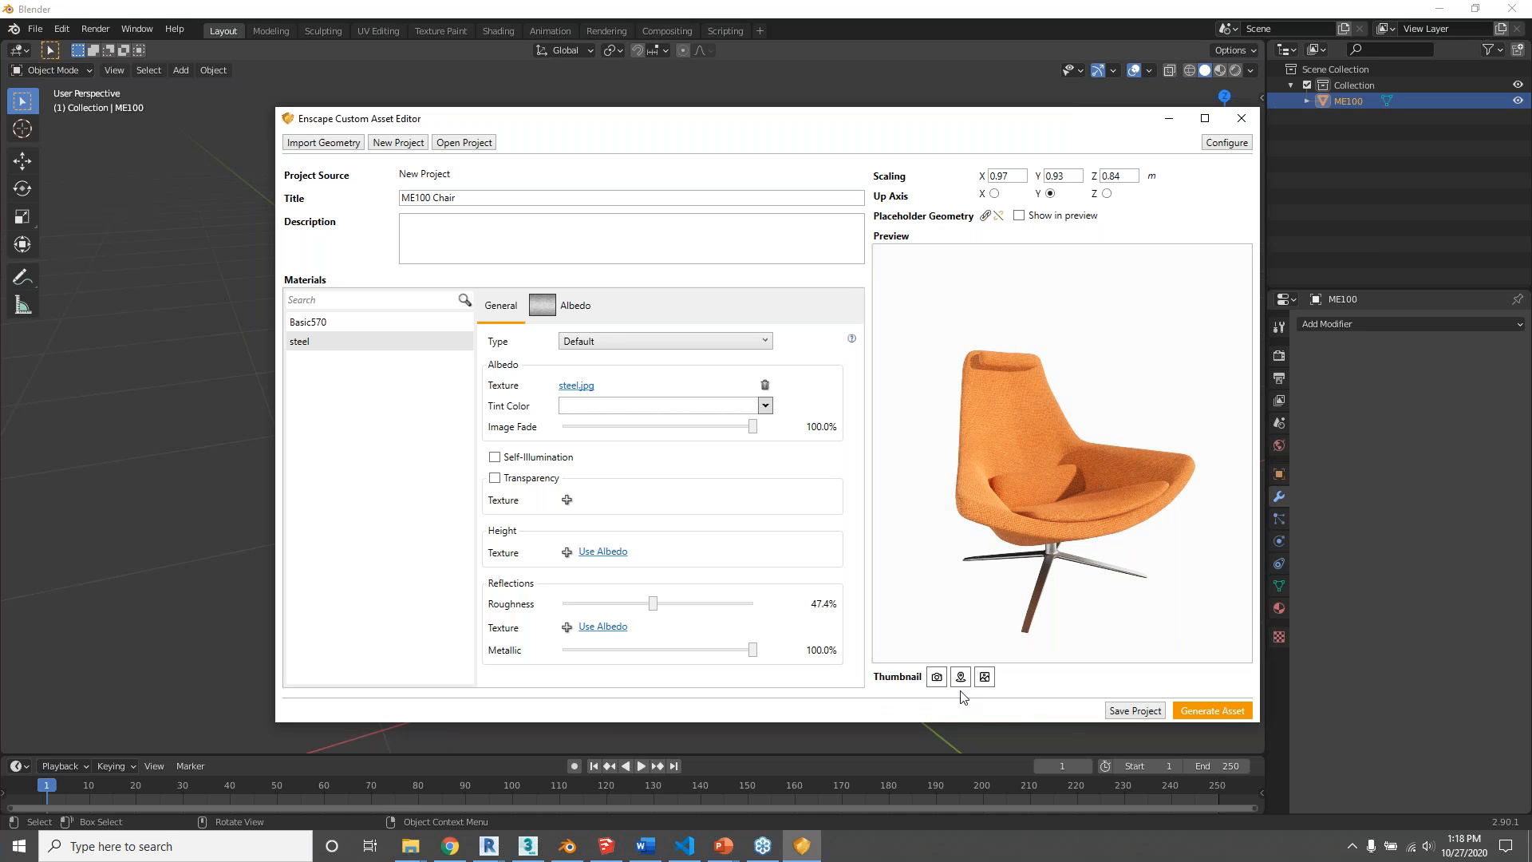
right_drag(1109, 564, 1062, 564)
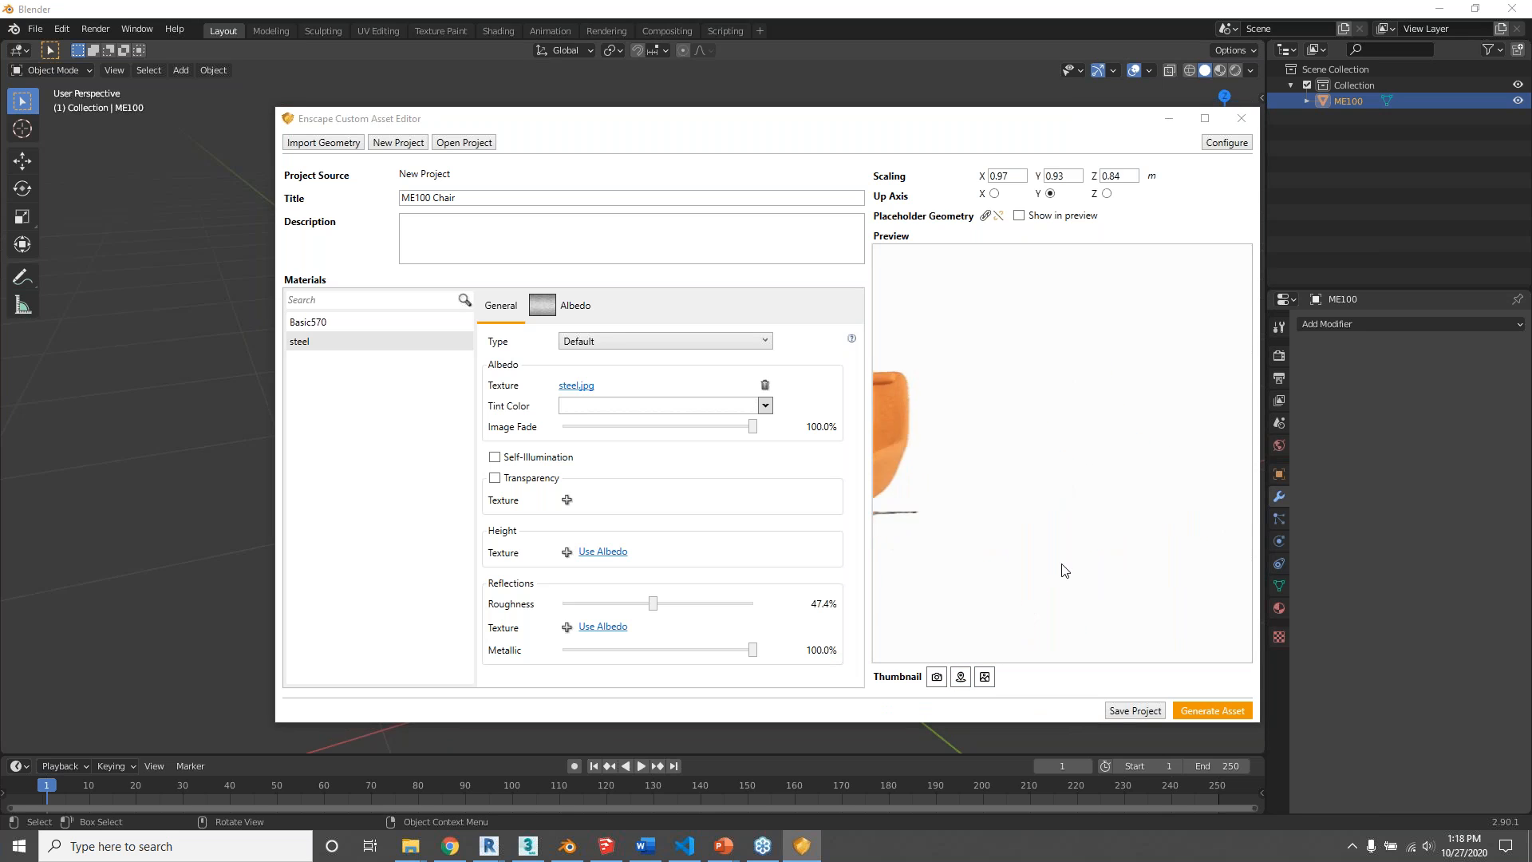
click(961, 677)
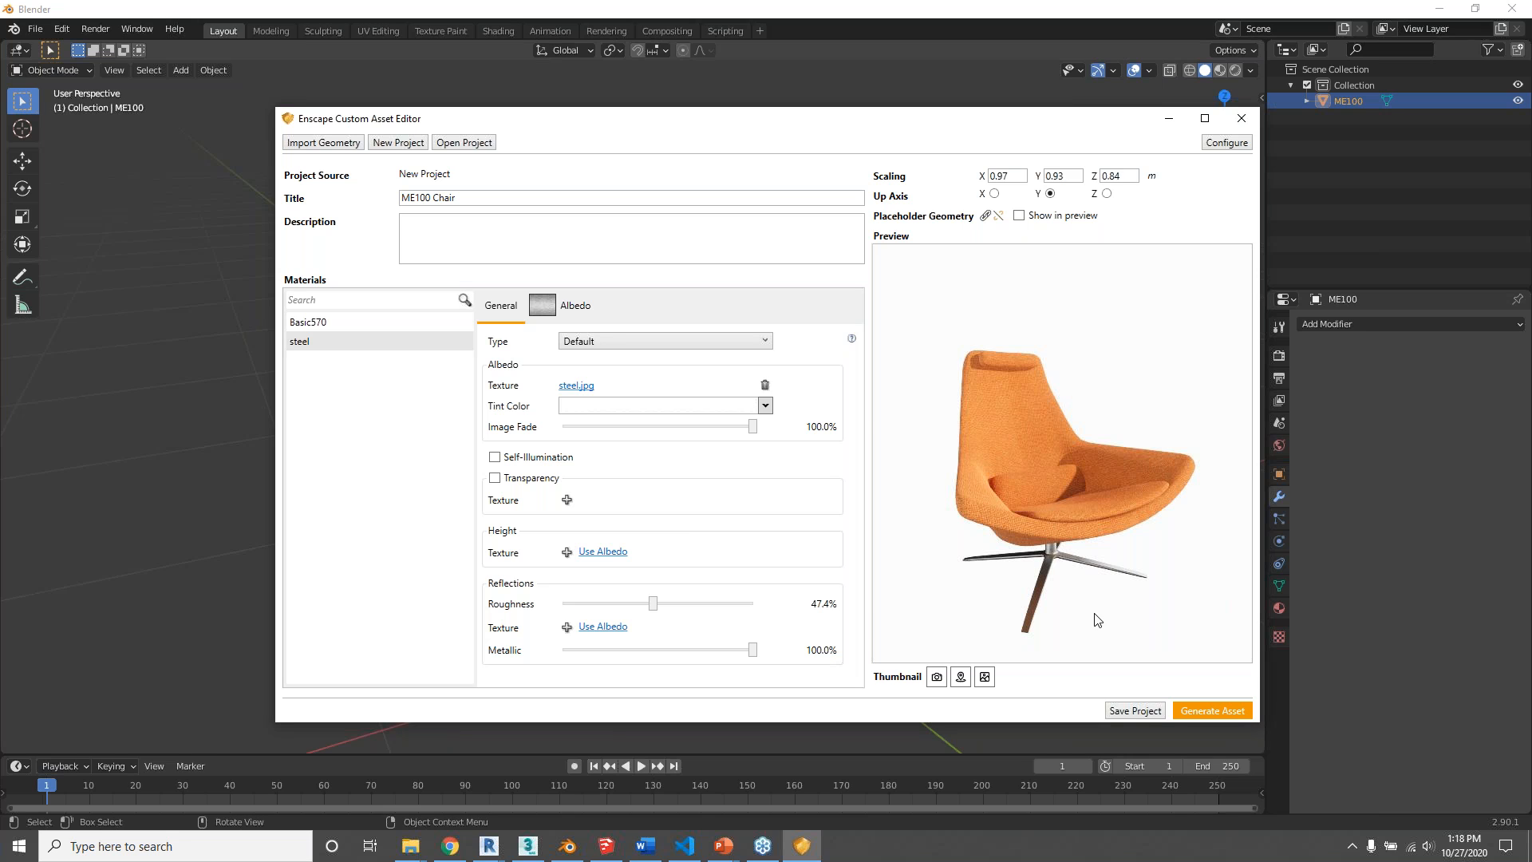
Step: View the captured thumbnail image of the chair and close the image viewer
click(985, 676)
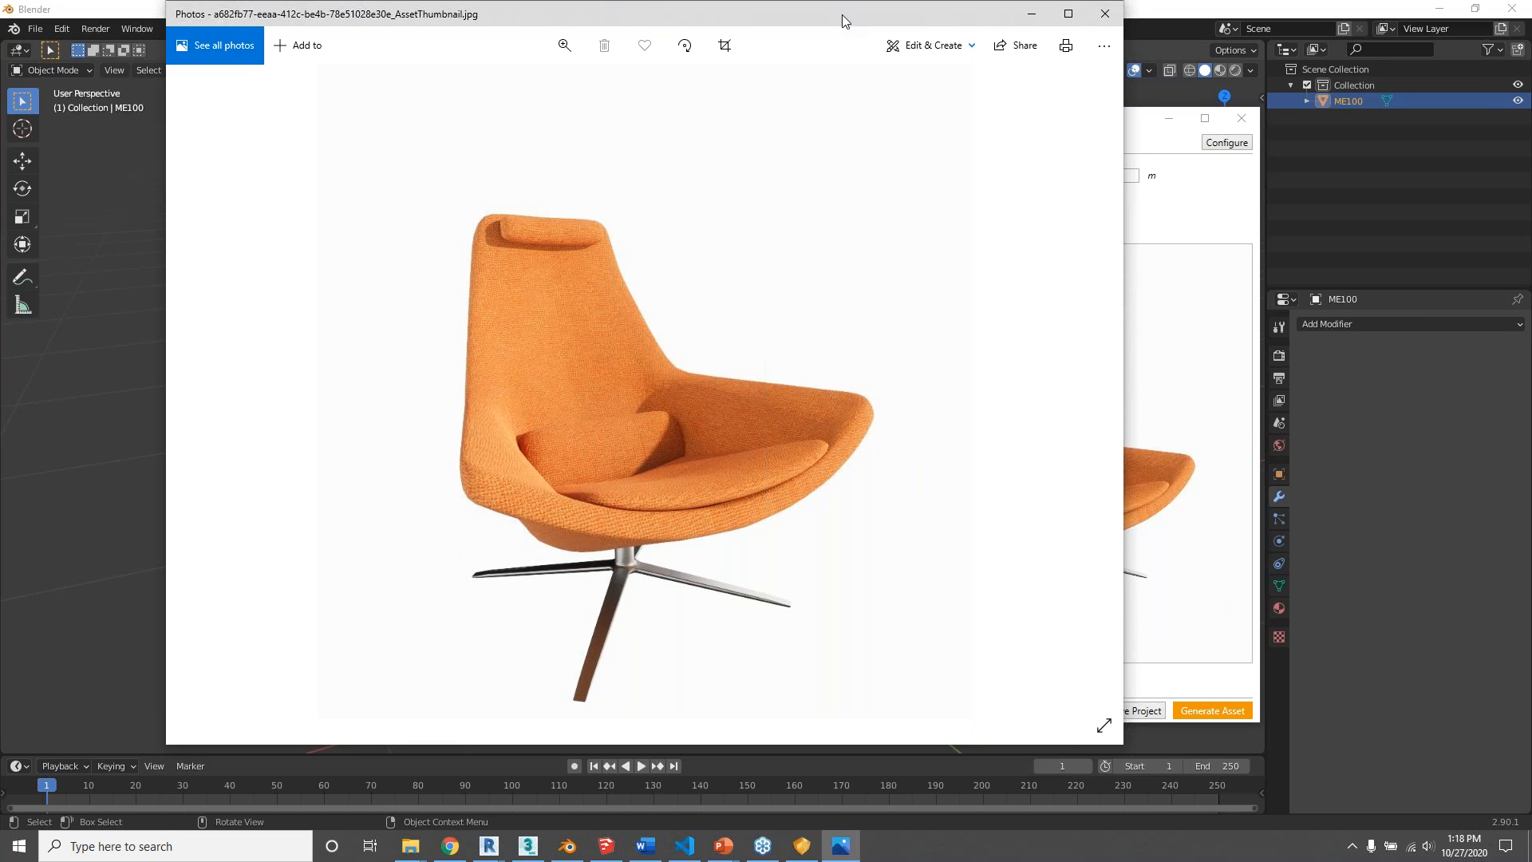
drag(841, 14, 833, 35)
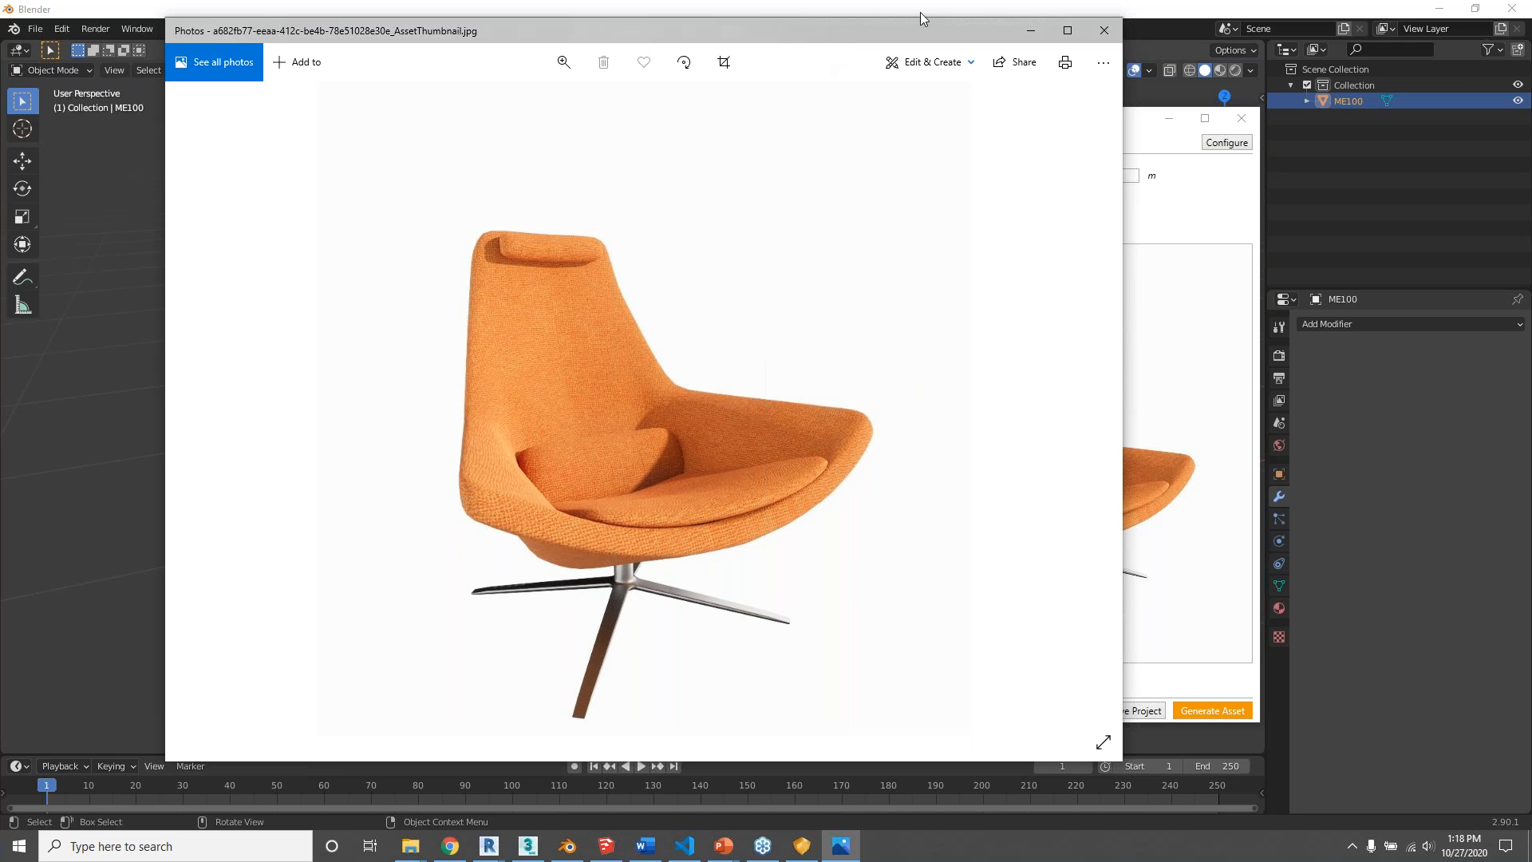
click(1089, 34)
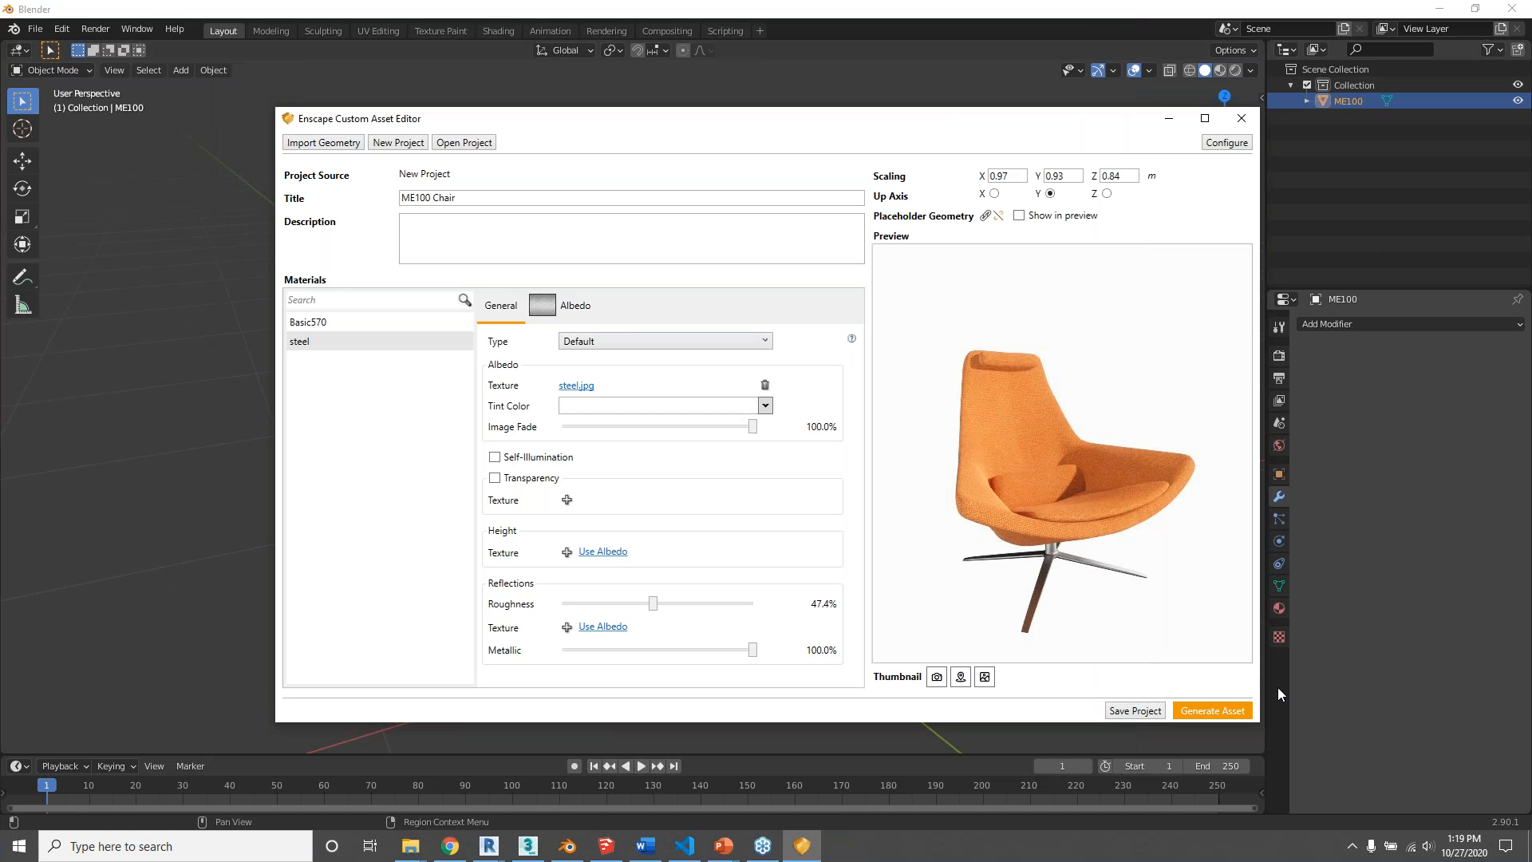
Step: Save the ME100 Chair project in the Custom Asset Projects folder under the suggested name and generate the asset
click(1137, 711)
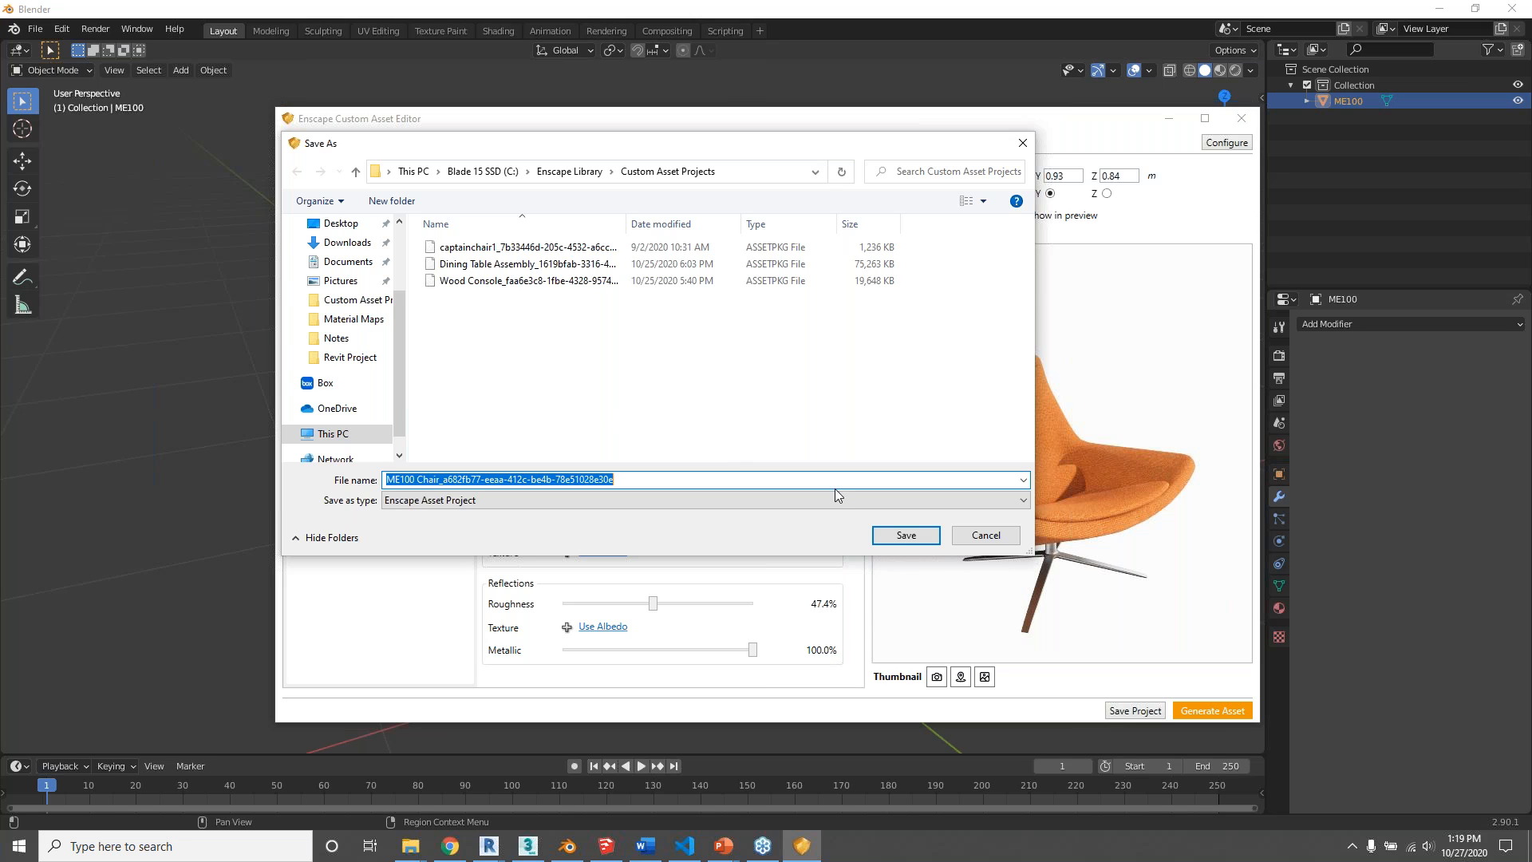
click(883, 536)
click(1208, 711)
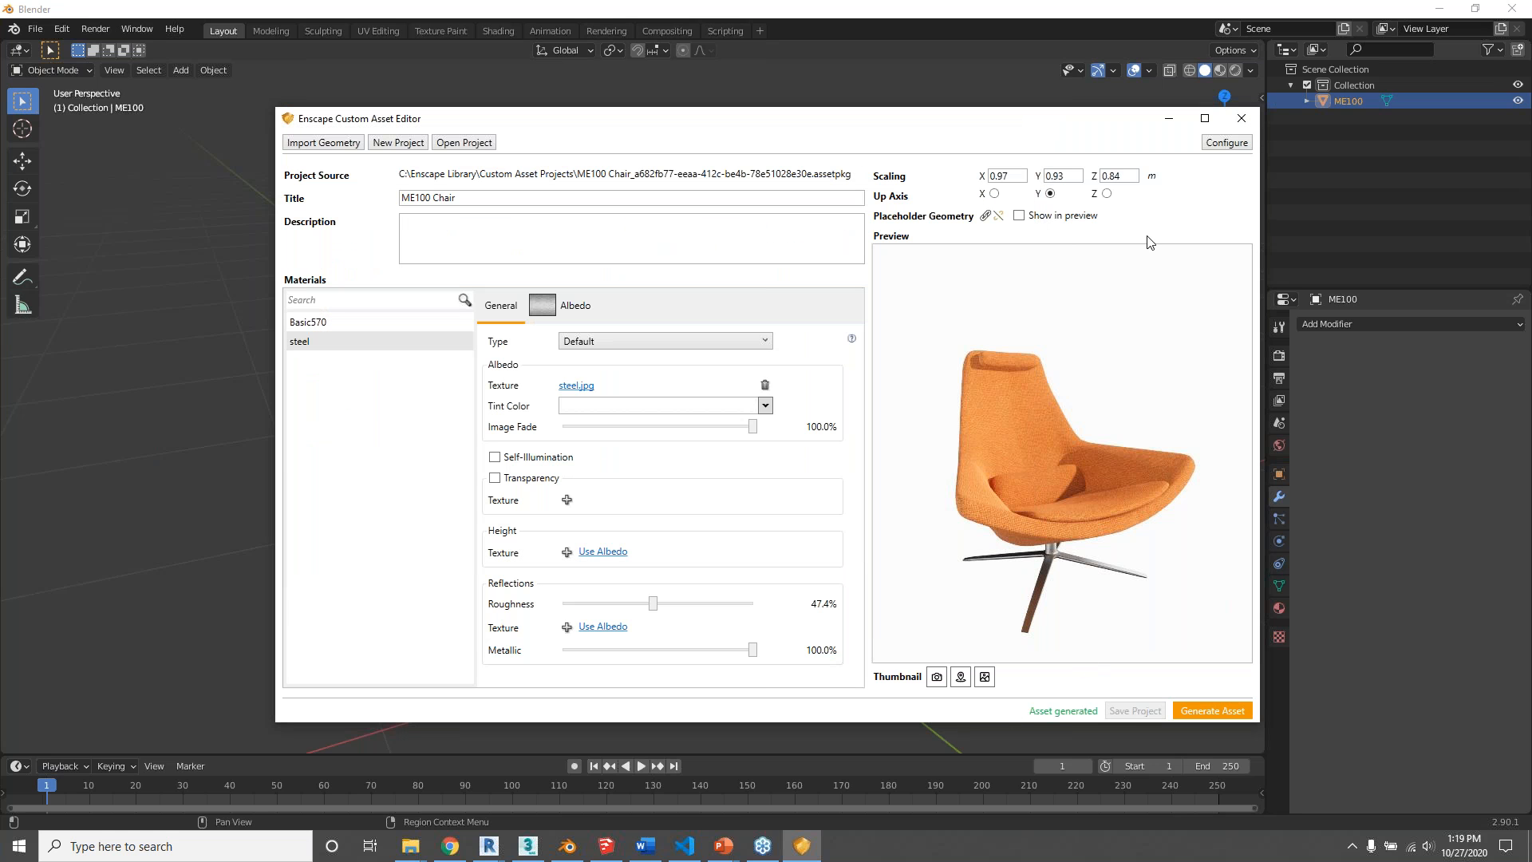
Step: Close the Custom Asset Editor and switch to the Enscape Webinar project in Revit
click(1252, 124)
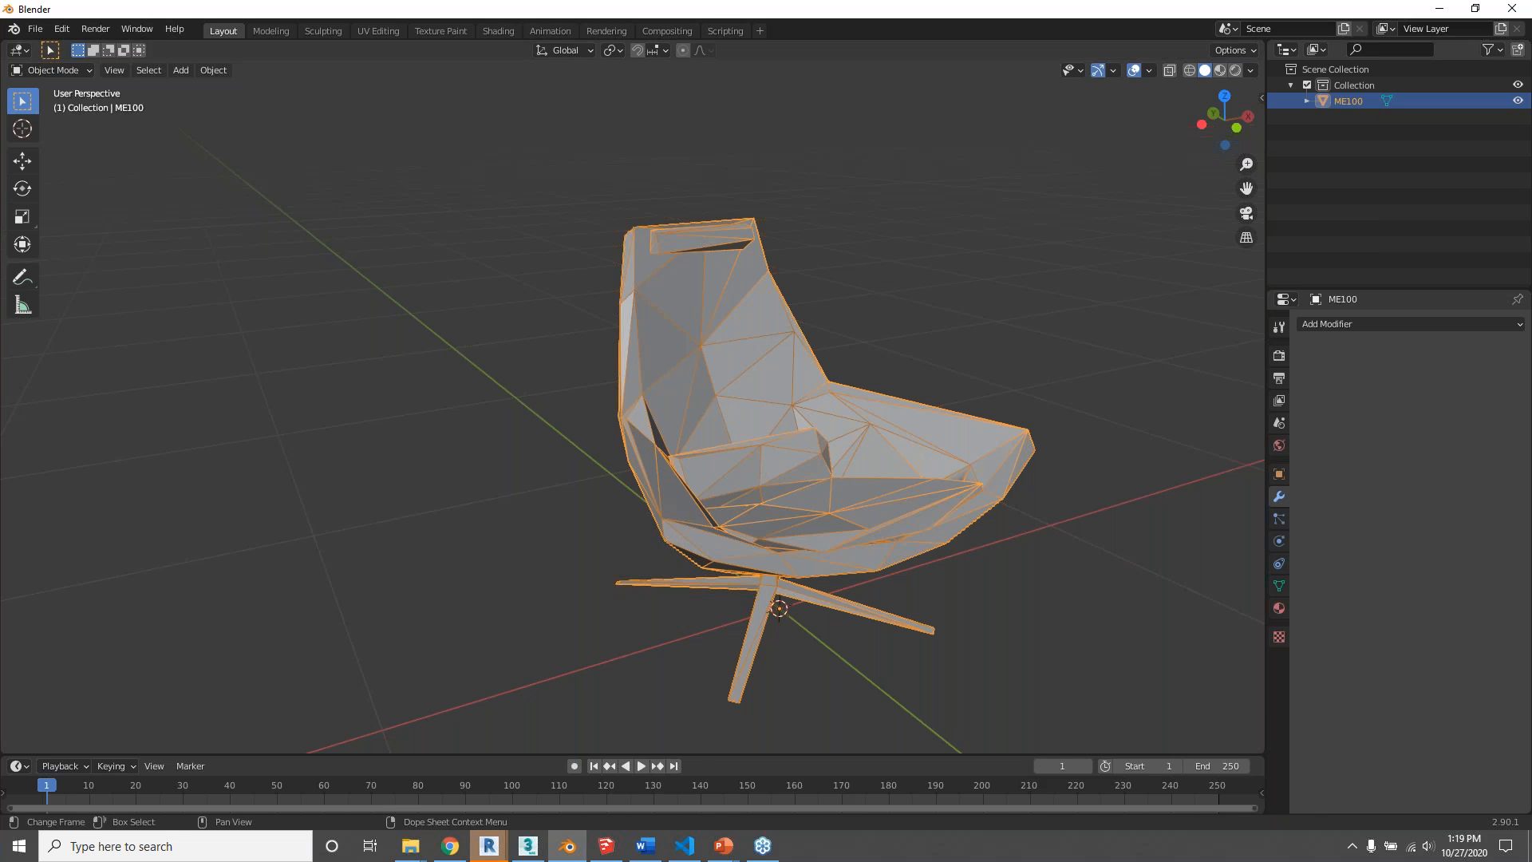
mouse_move(489, 844)
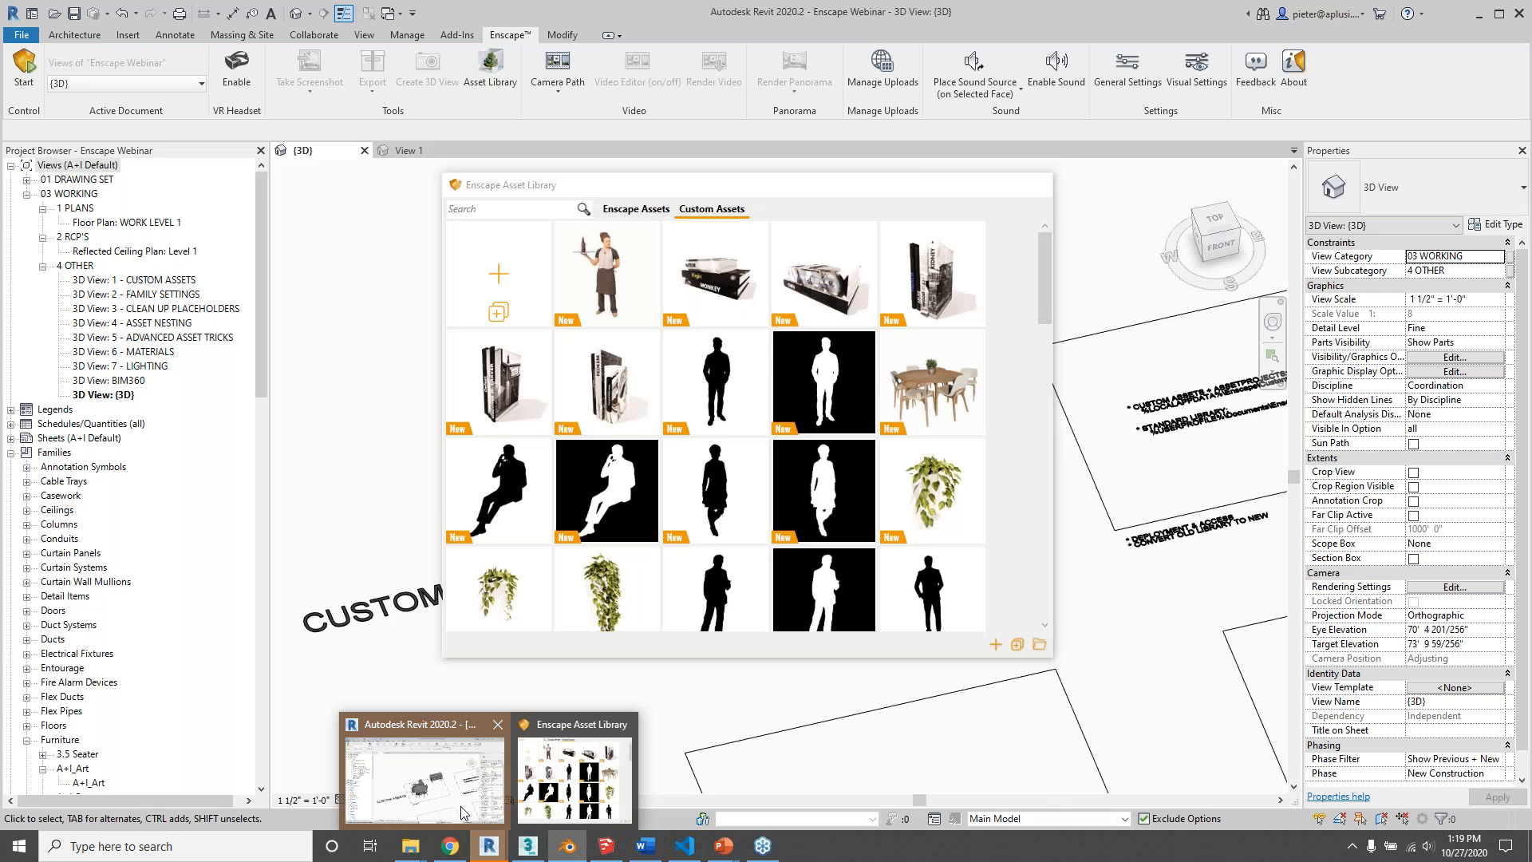
click(461, 810)
Step: Place one ME100 Chair from the Enscape custom assets in front of the cabinet in the Asset Editor area
scroll(701, 372, down, 5)
mouse_move(479, 407)
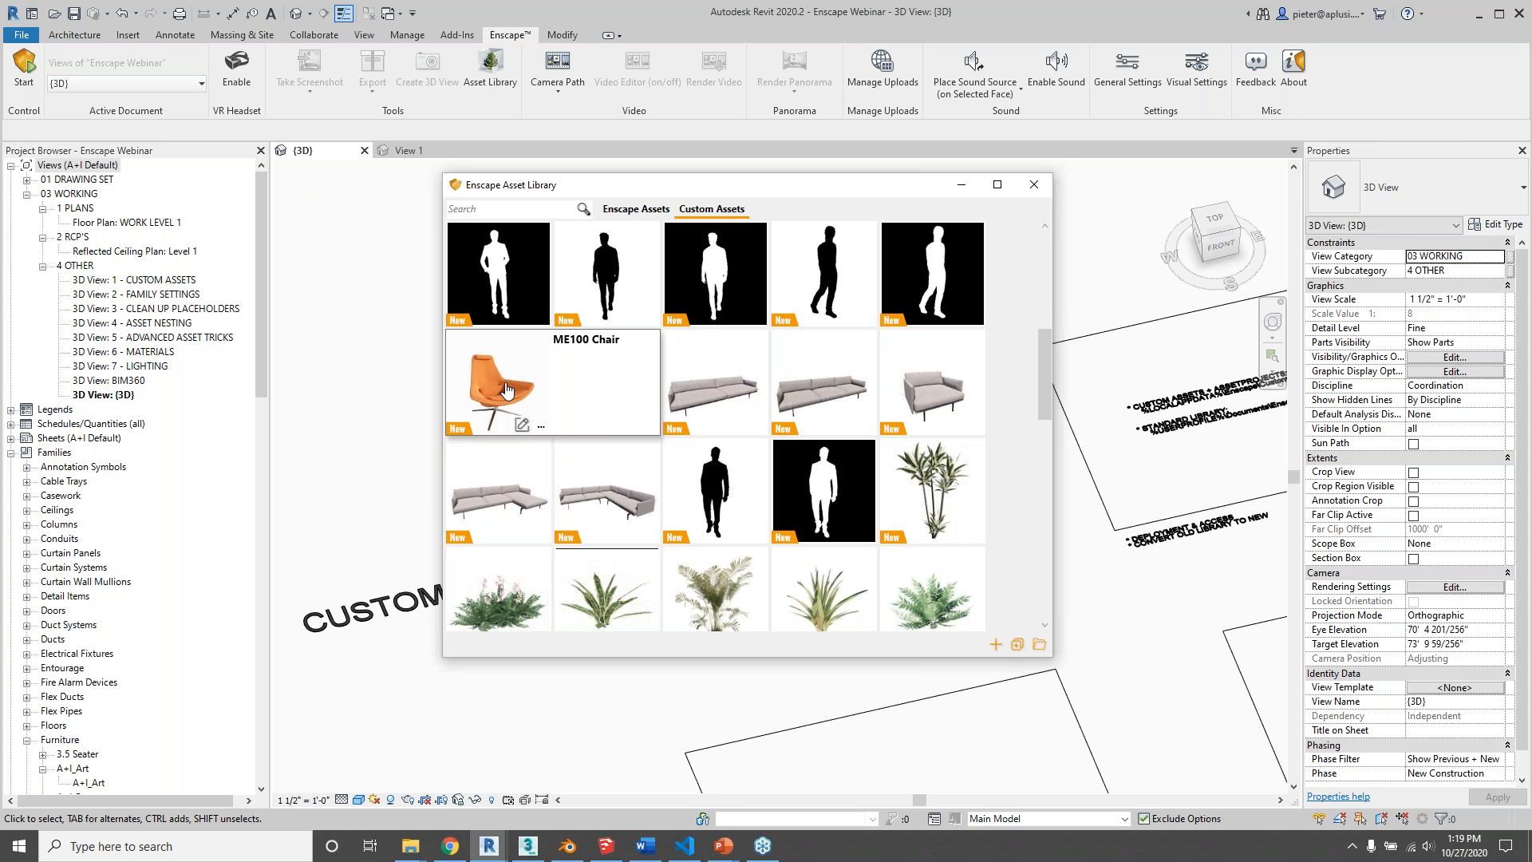
click(506, 390)
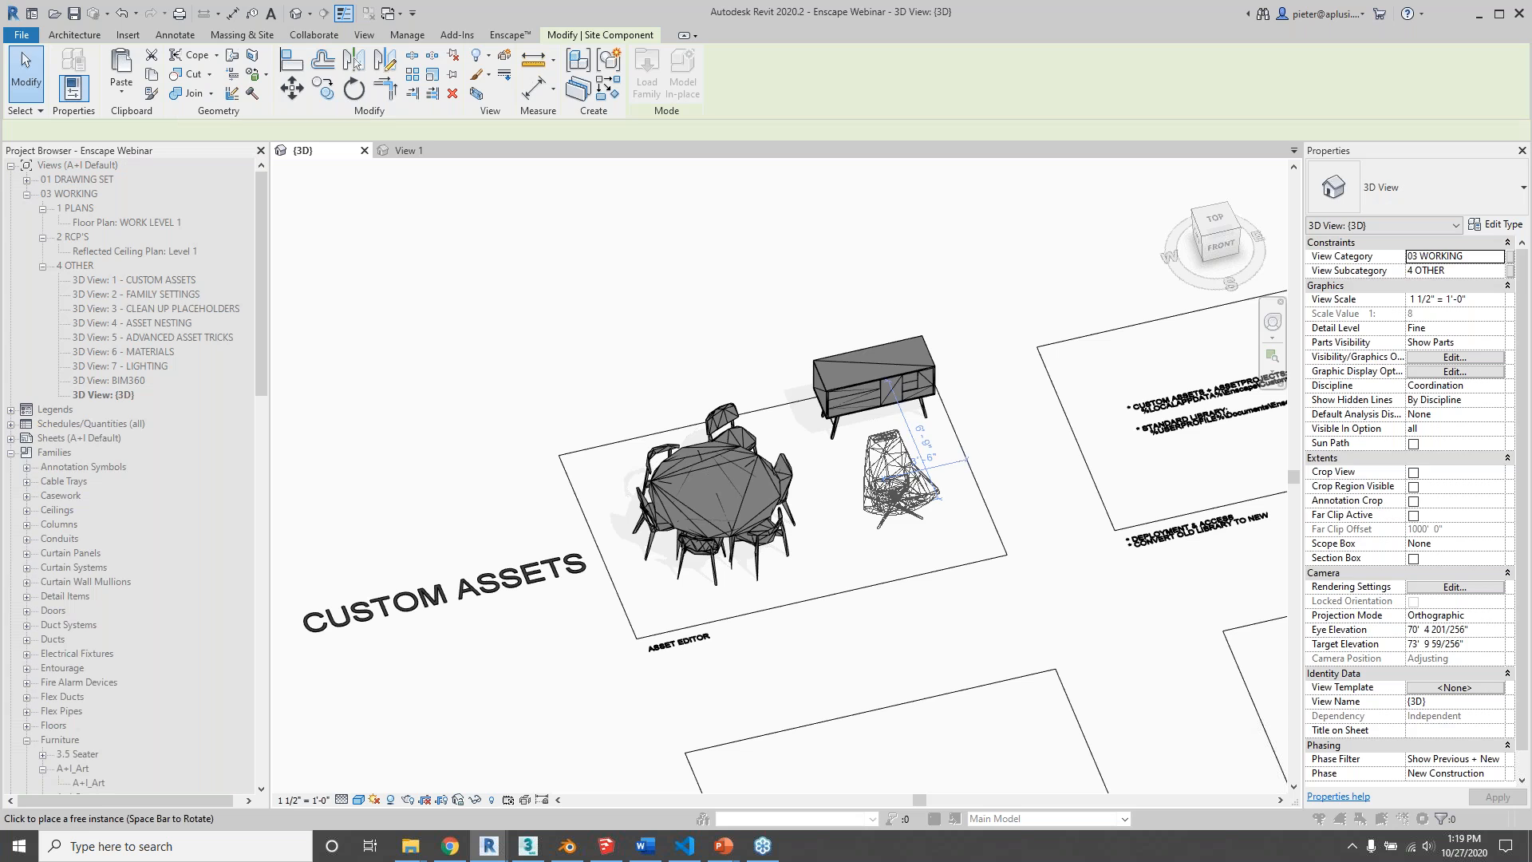
click(902, 524)
scroll(930, 508, up, 3)
key(Escape)
key(Escape)
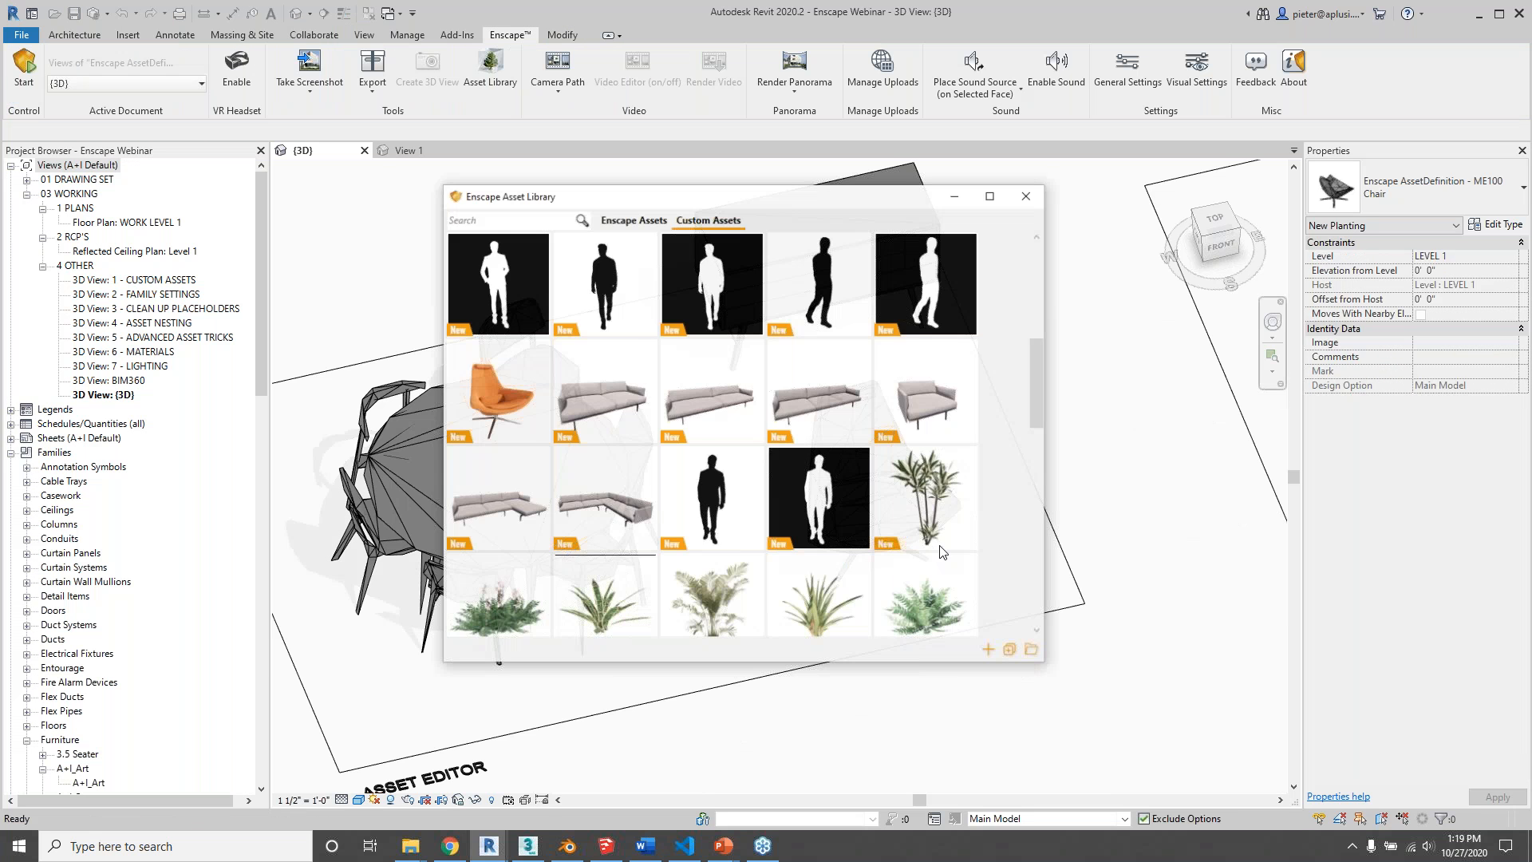
Step: Minimize the asset library and inspect the placed chair's placeholder geometry in the 3D view
click(961, 192)
click(914, 527)
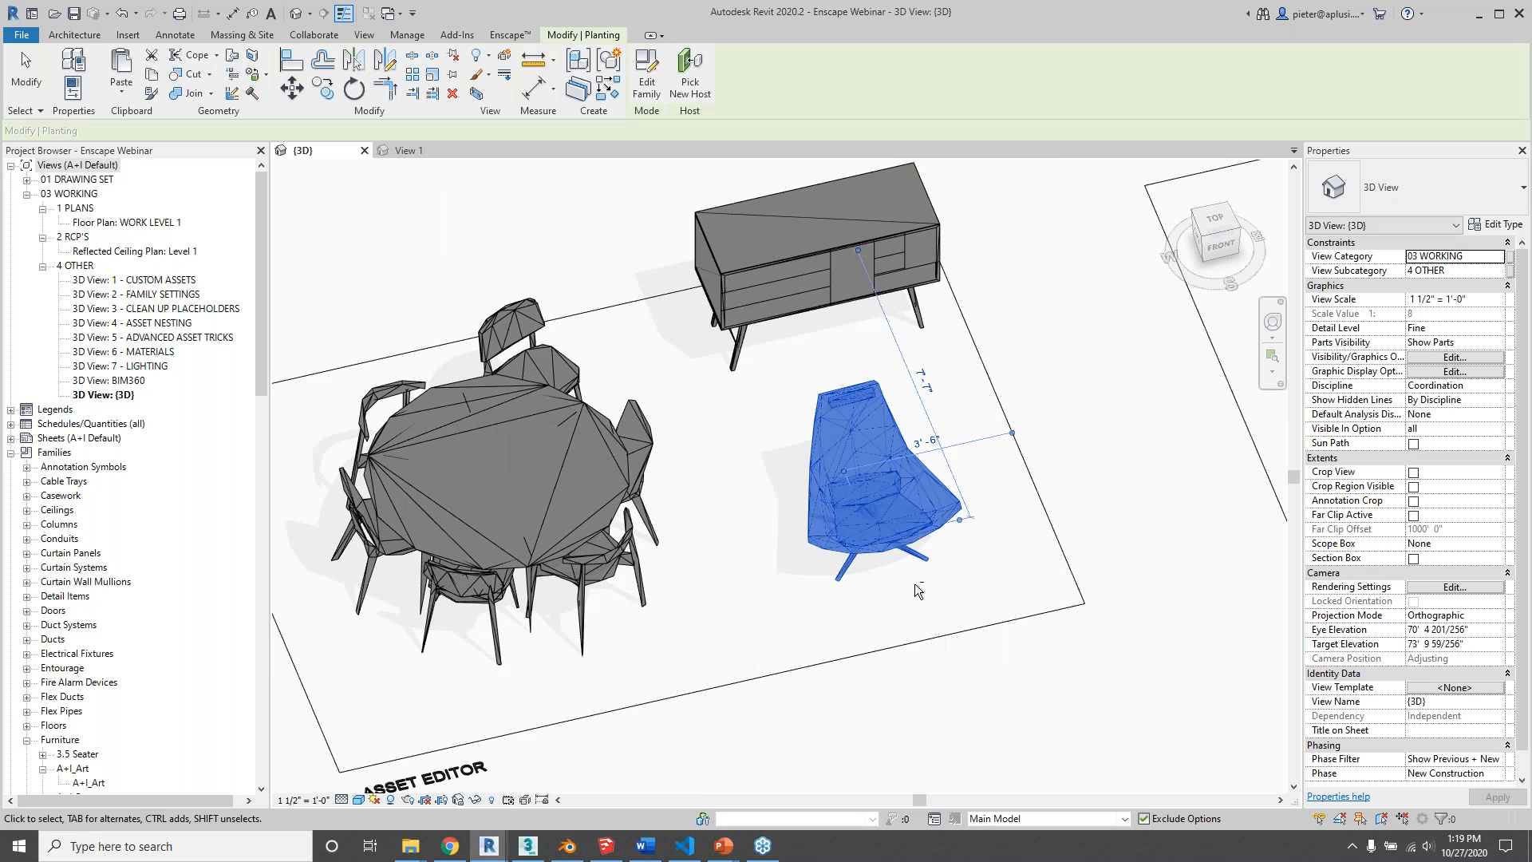
shift+middle_drag(914, 583, 917, 556)
scroll(917, 523, up, 1)
key(Escape)
scroll(668, 702, down, 5)
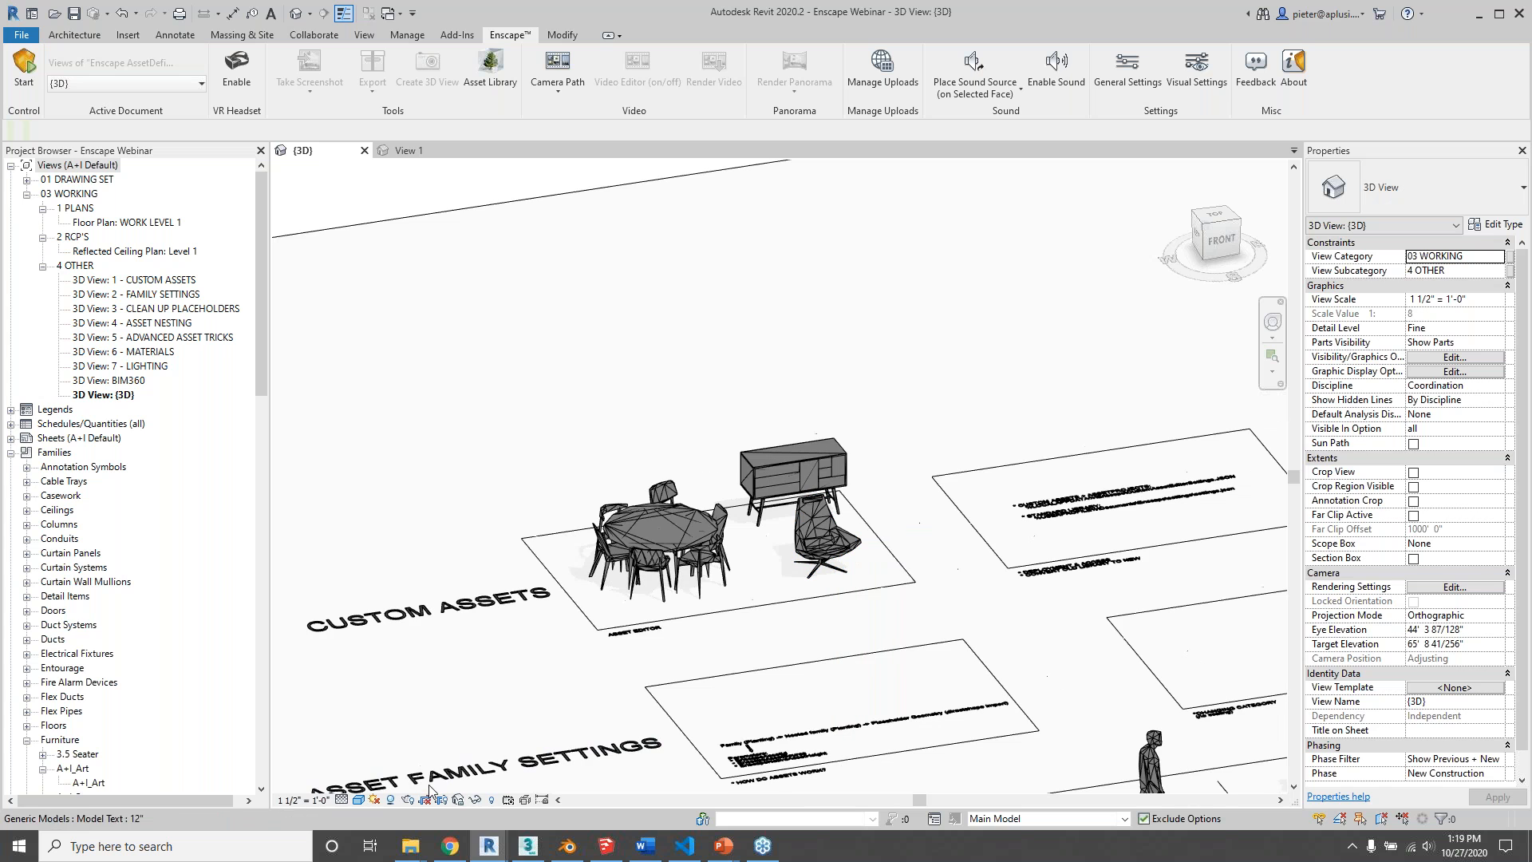
Step: Start Enscape rendering for the {3D} view and bring its window over the Revit model
mouse_move(490, 844)
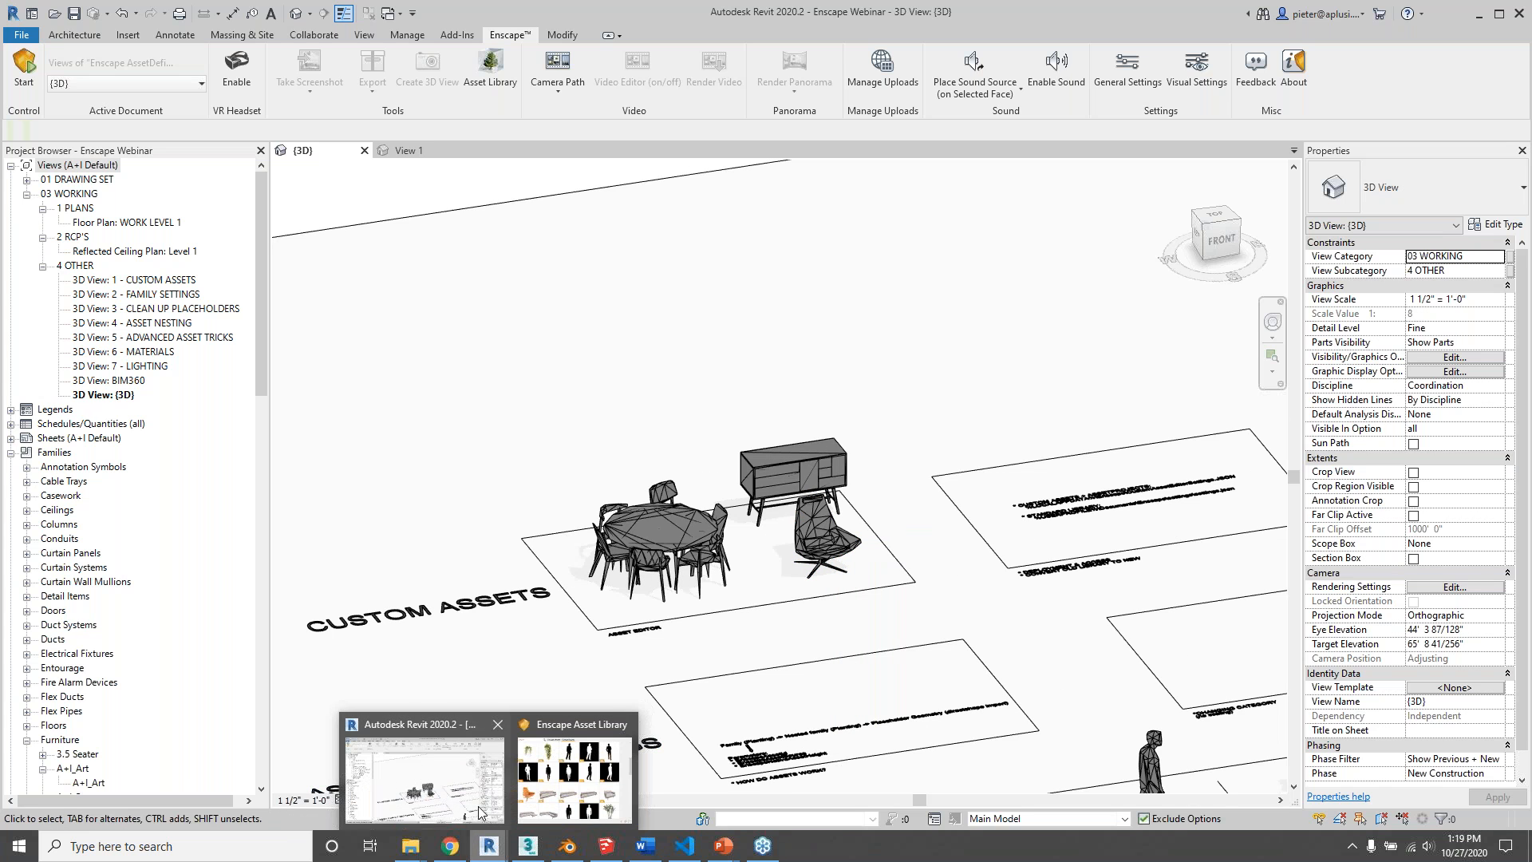
click(43, 71)
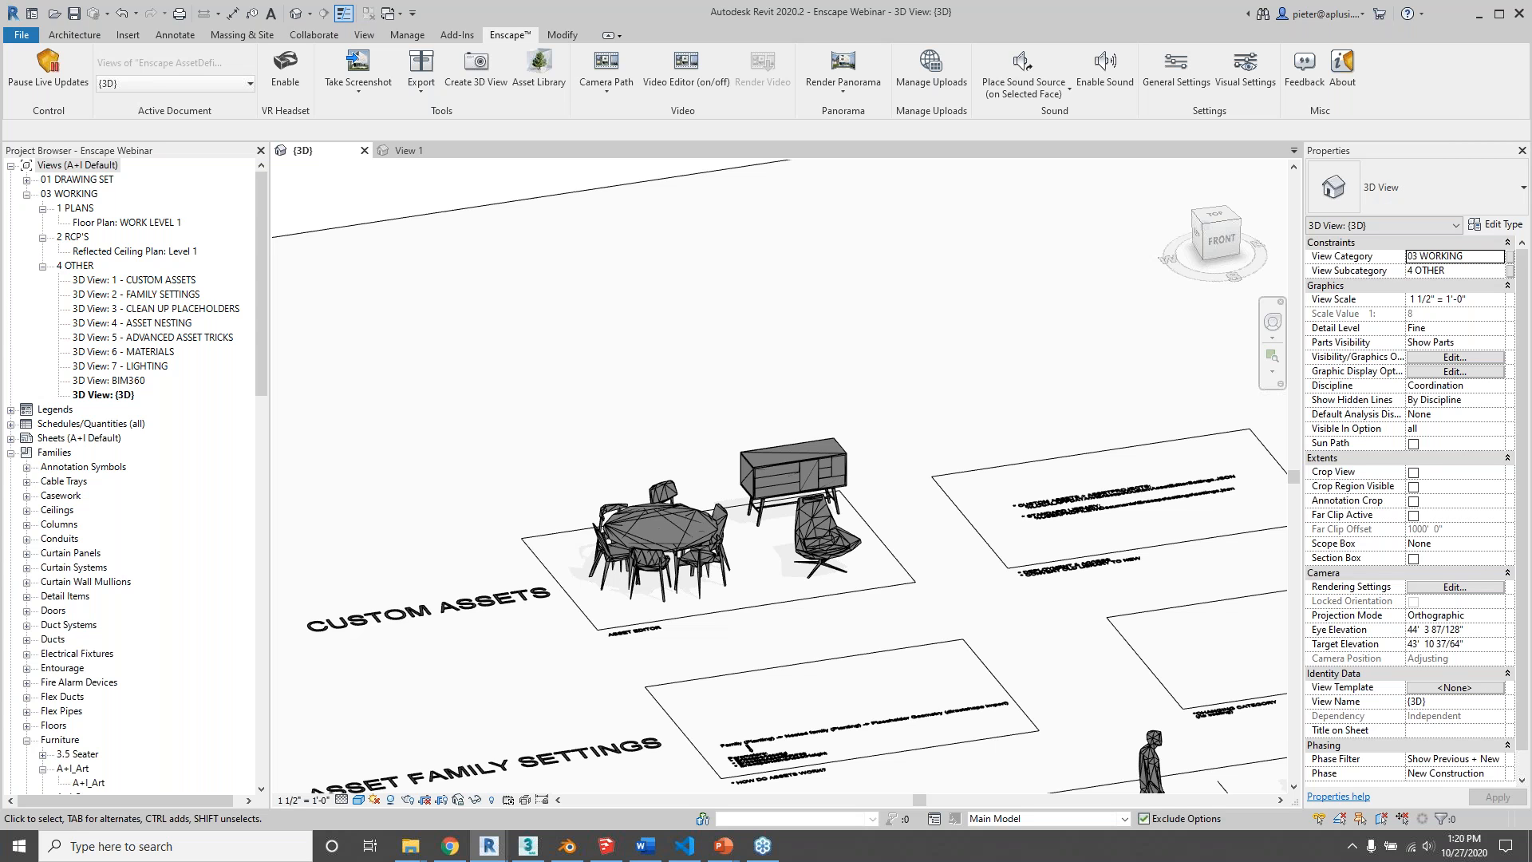
mouse_move(490, 847)
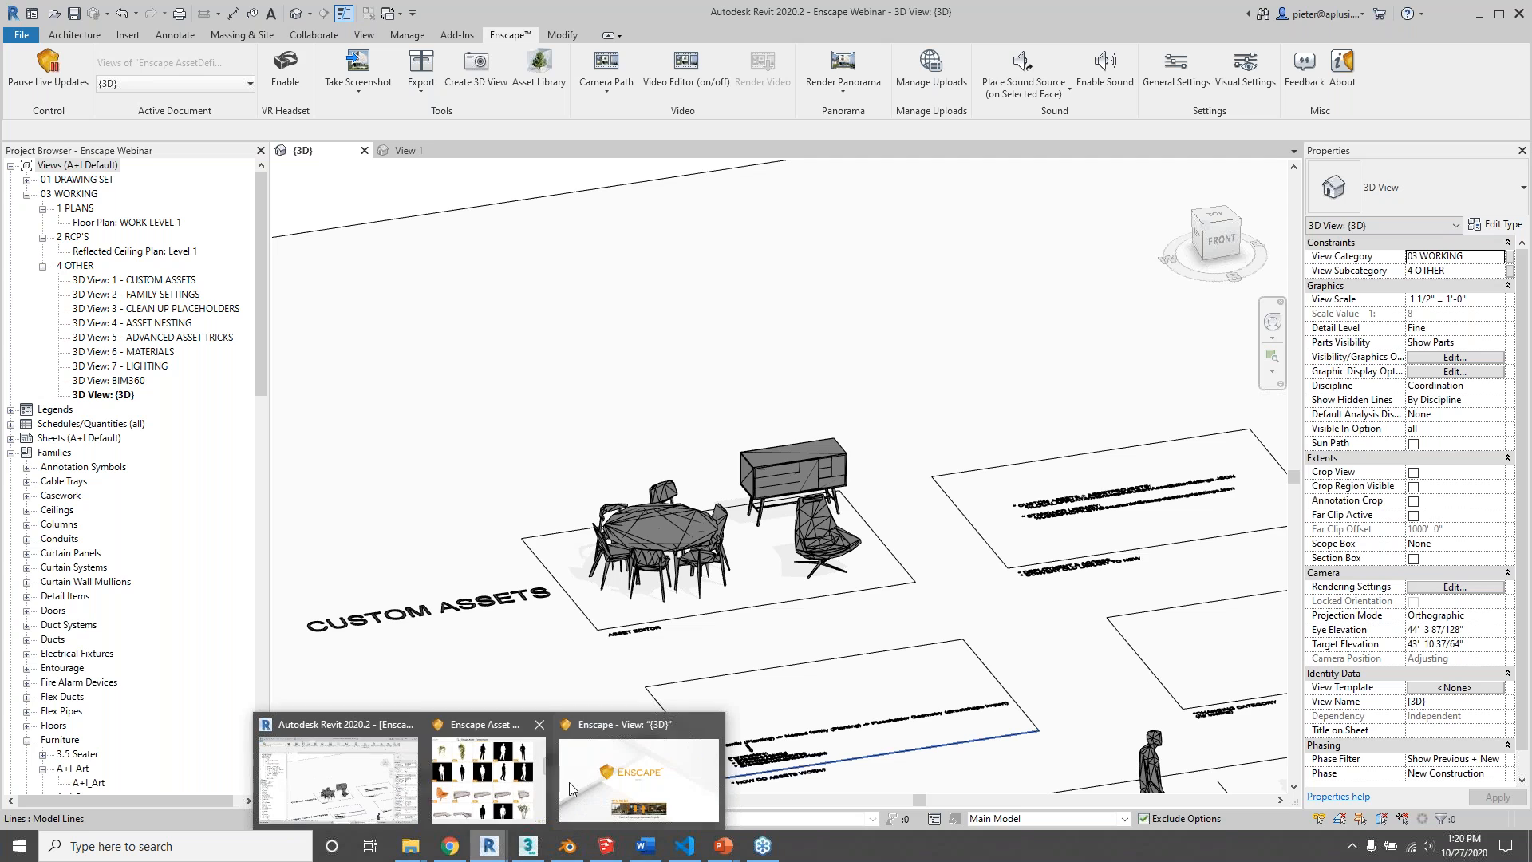
click(568, 782)
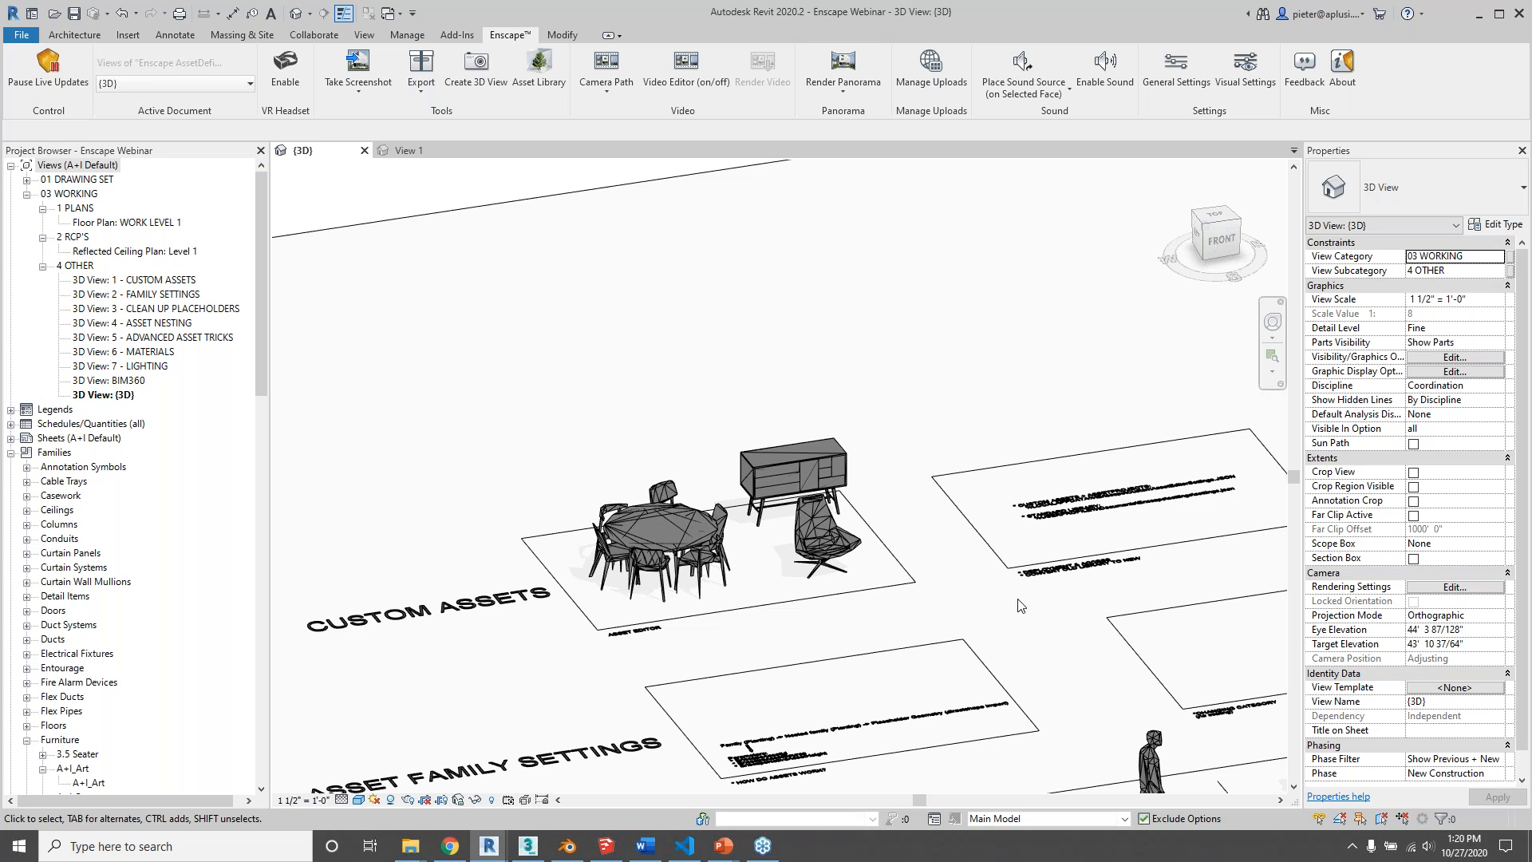
drag(1531, 152, 821, 120)
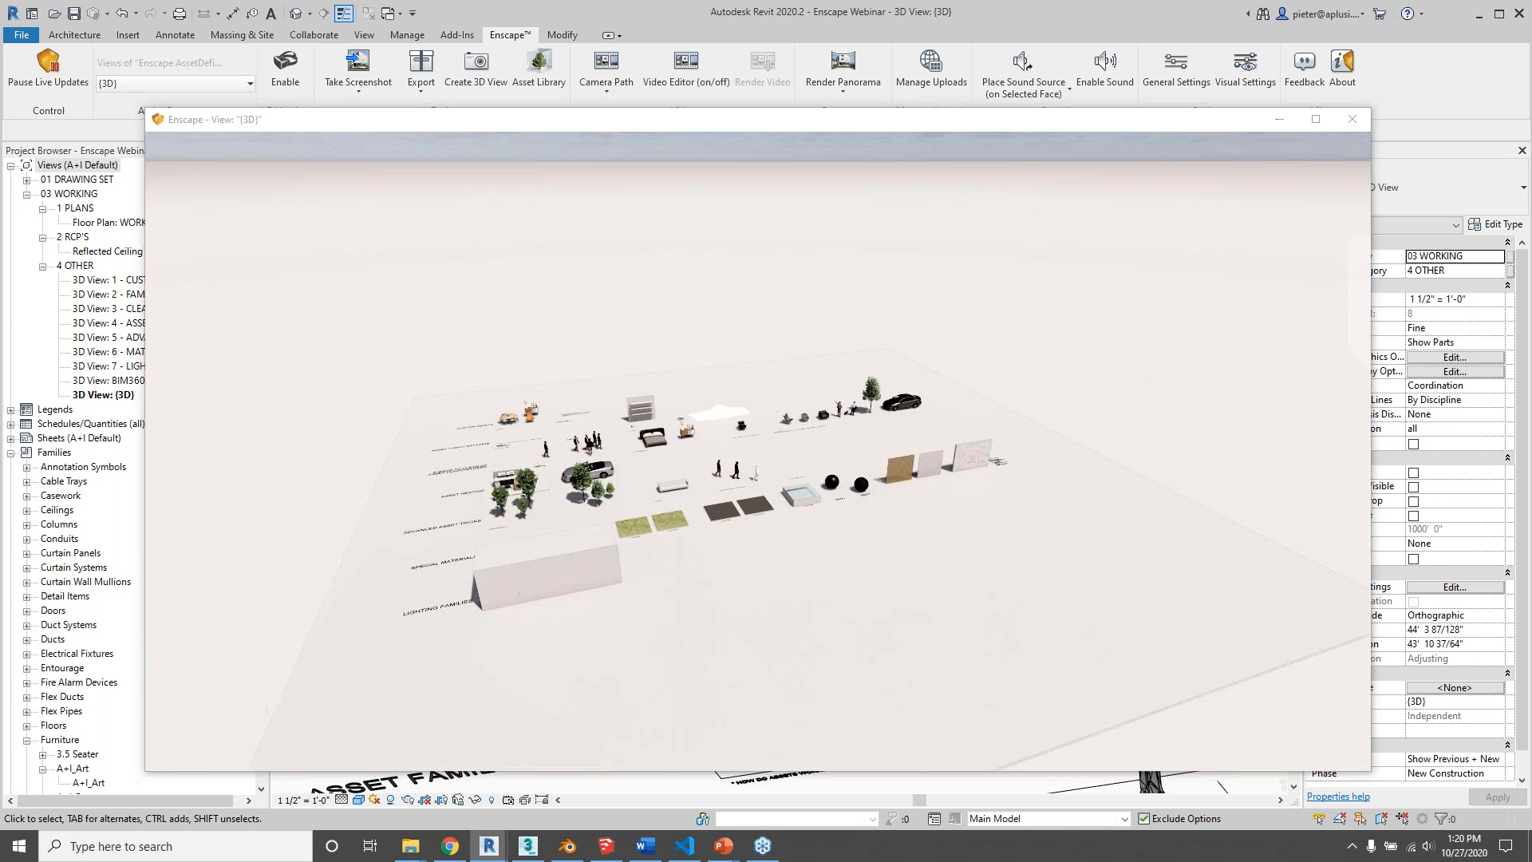
Step: Examine the rendered orange ME100 chair and the wooden cabinet with its decorations up close
drag(521, 402, 541, 429)
scroll(551, 432, up, 3)
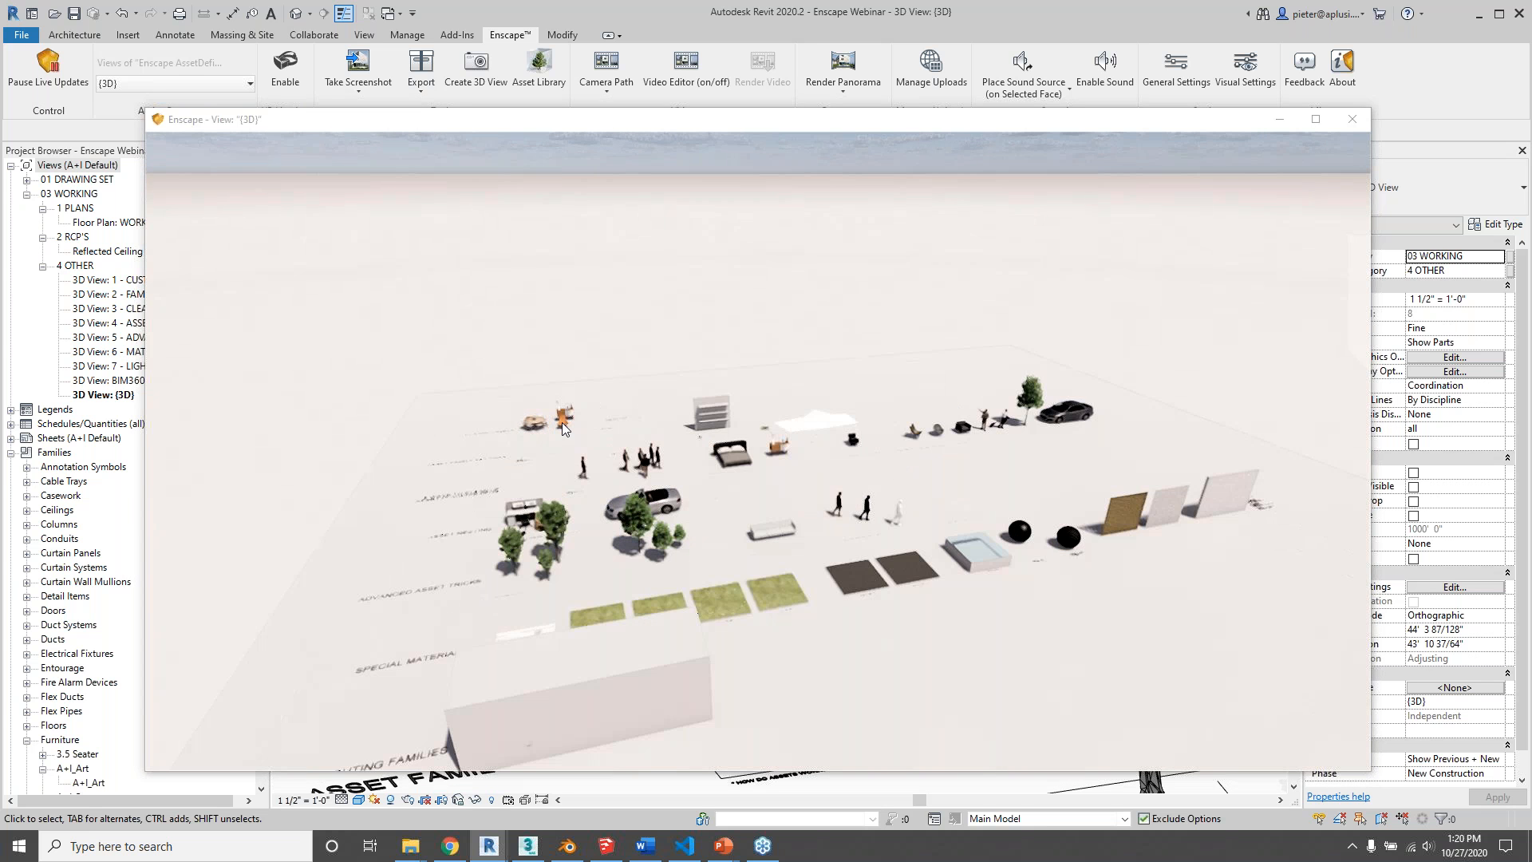
double_click(563, 429)
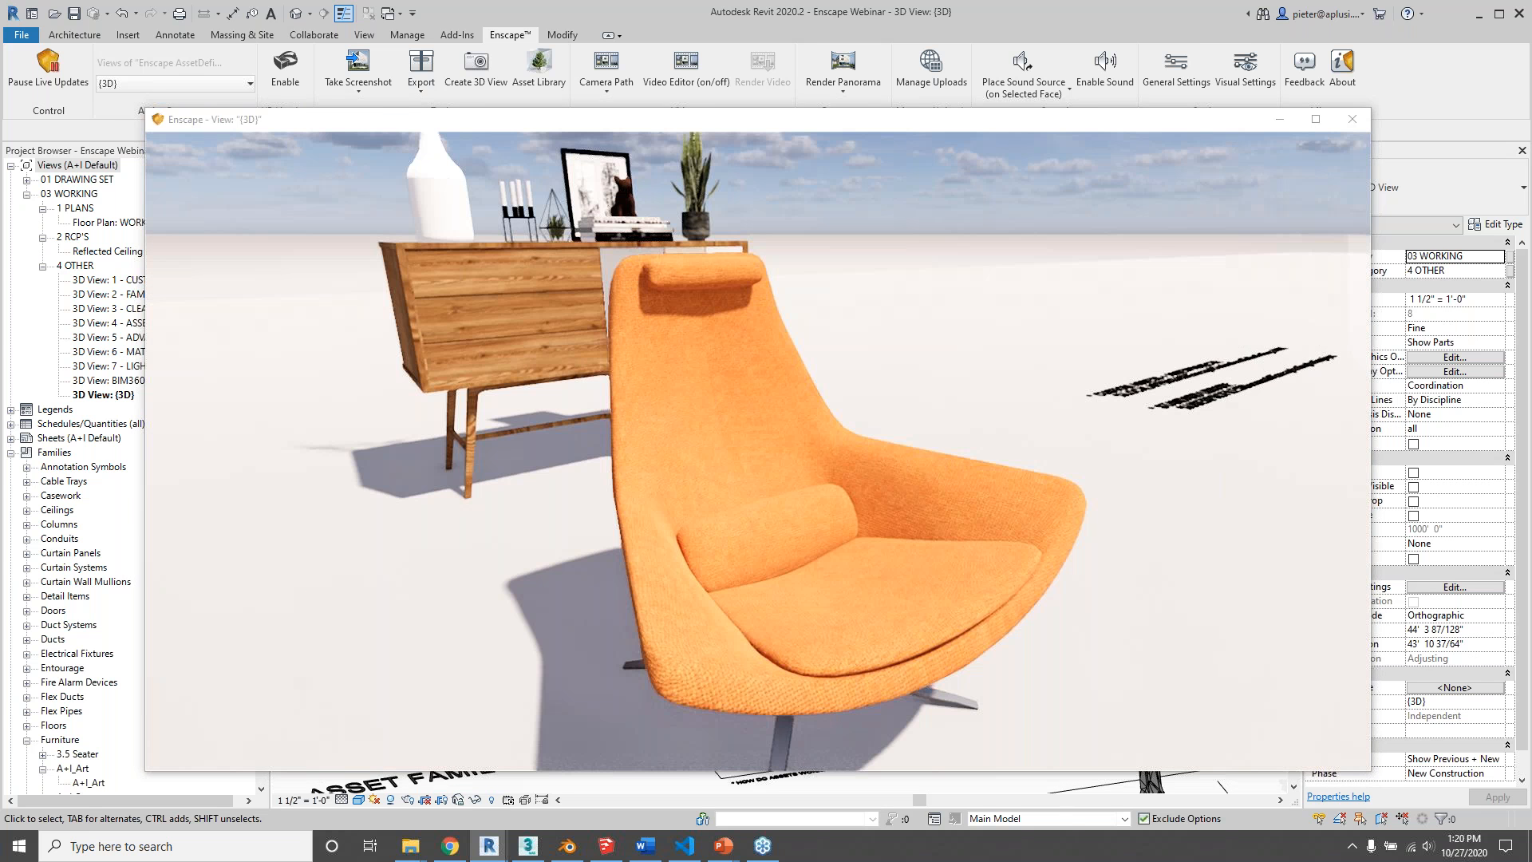
scroll(642, 438, down, 2)
drag(642, 437, 643, 499)
scroll(746, 417, down, 1)
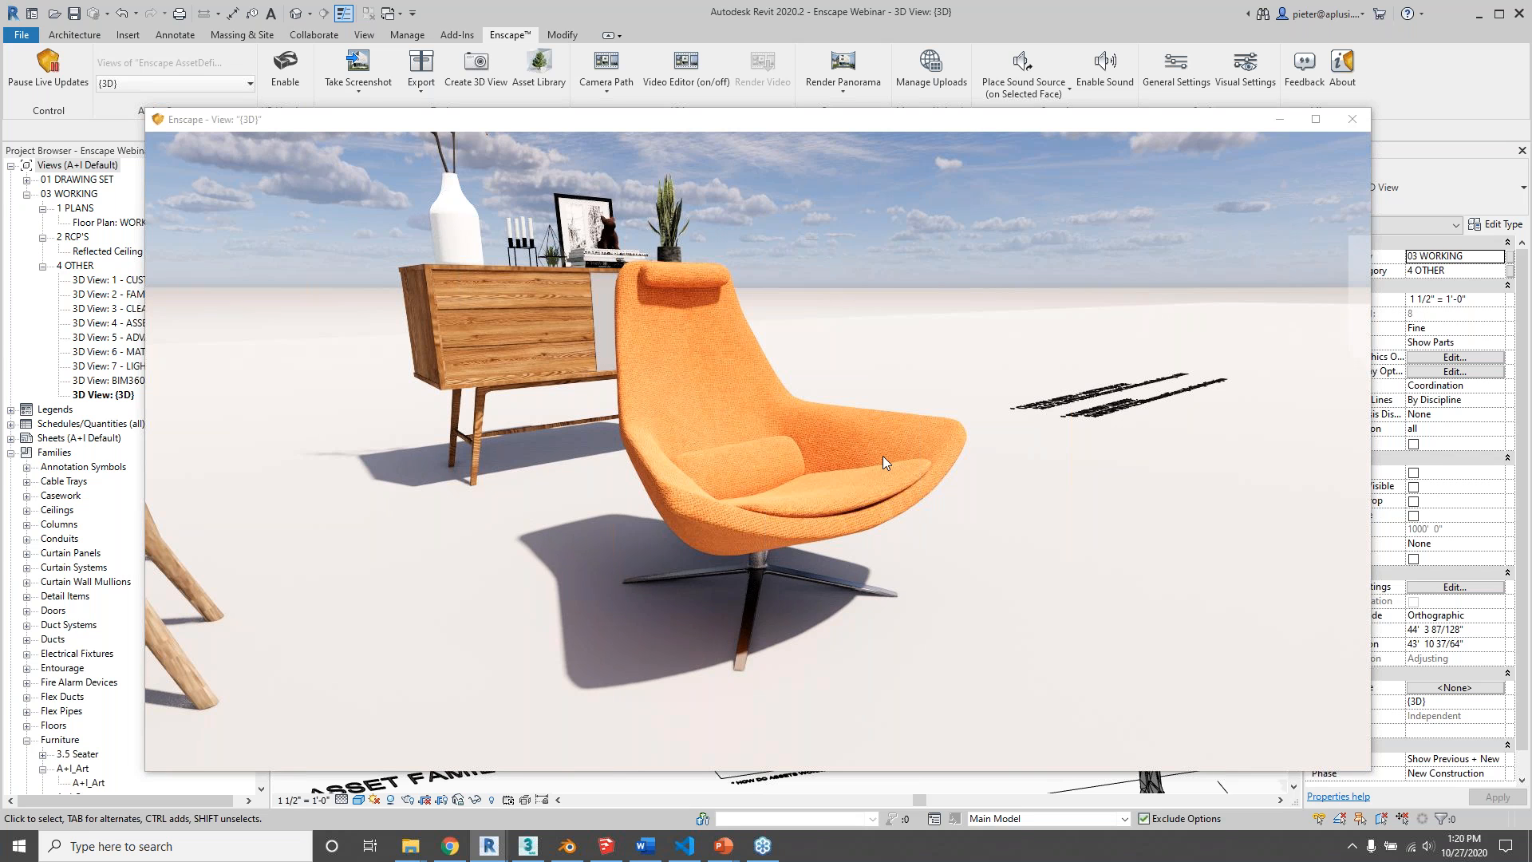
right_drag(576, 393, 710, 450)
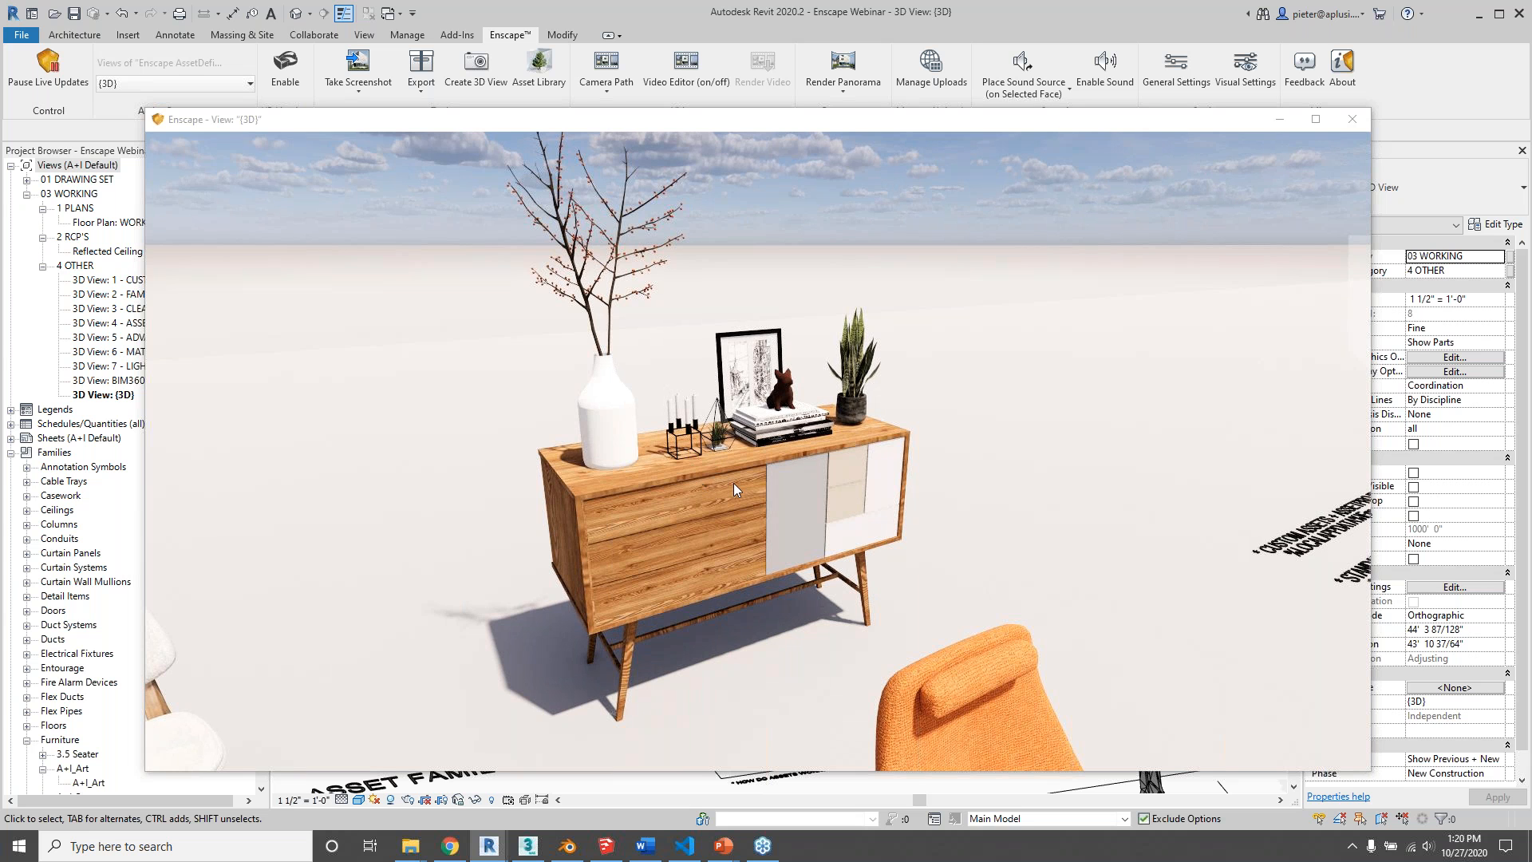
right_drag(734, 482, 678, 327)
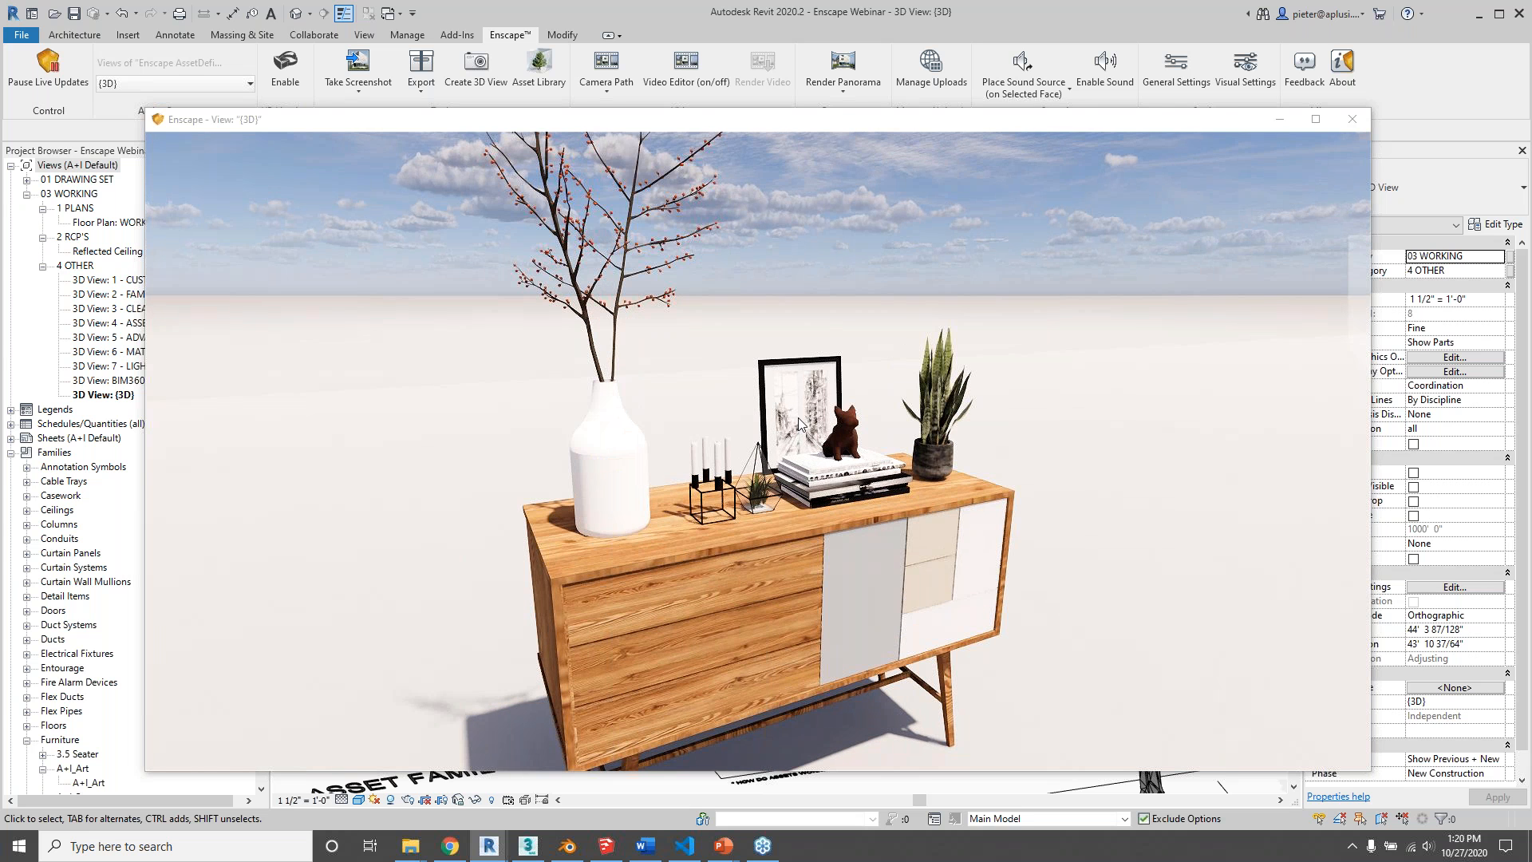
right_drag(869, 592, 850, 547)
middle_drag(851, 589, 925, 588)
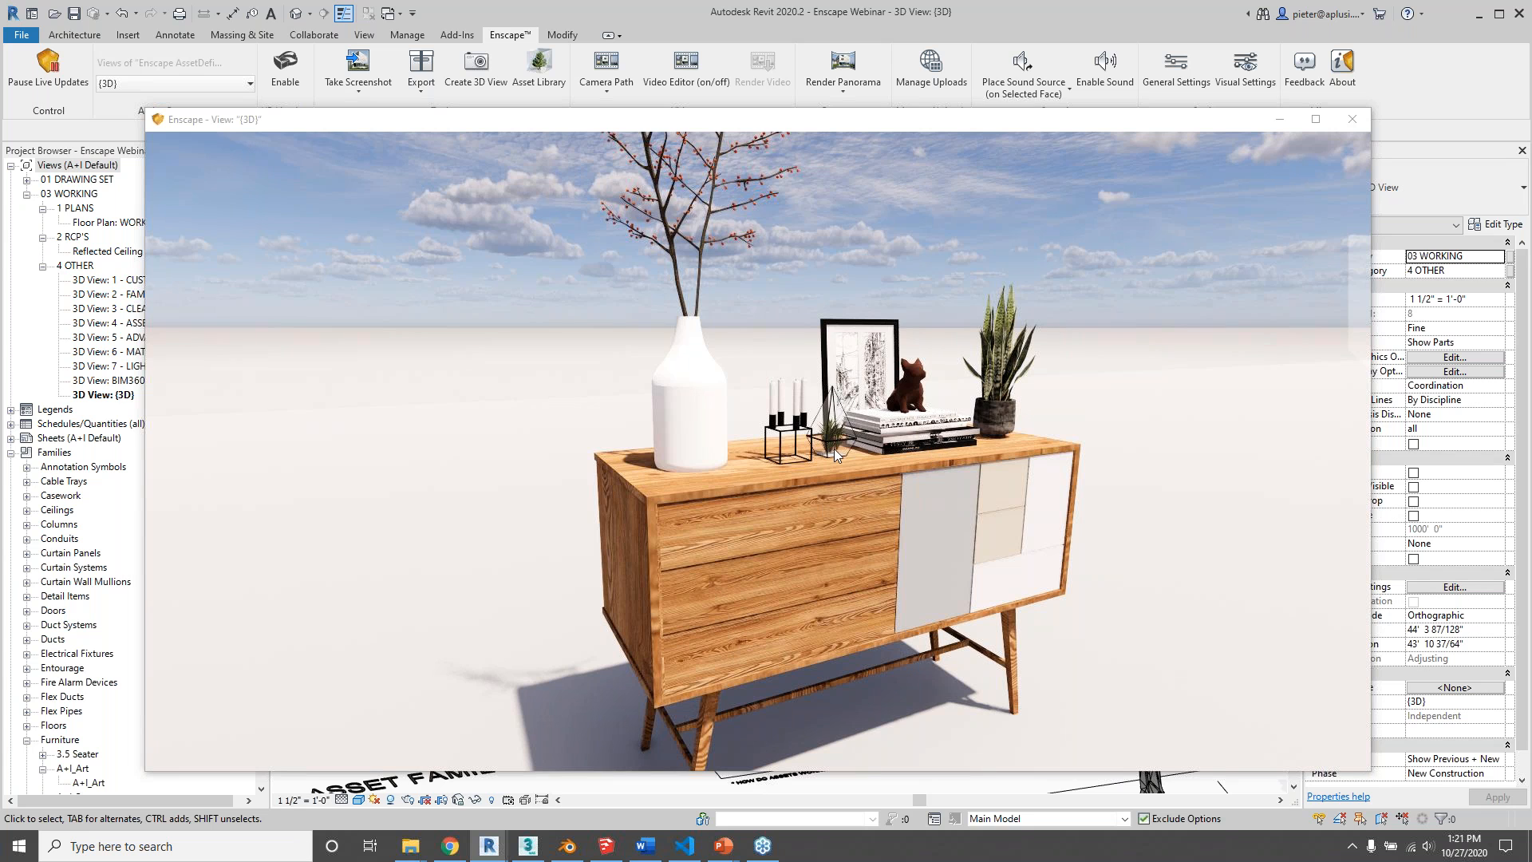
Step: Examine the rendered round dining set and the potted plant on its table up close
drag(715, 305, 831, 591)
key(s)
key(s)
key(a)
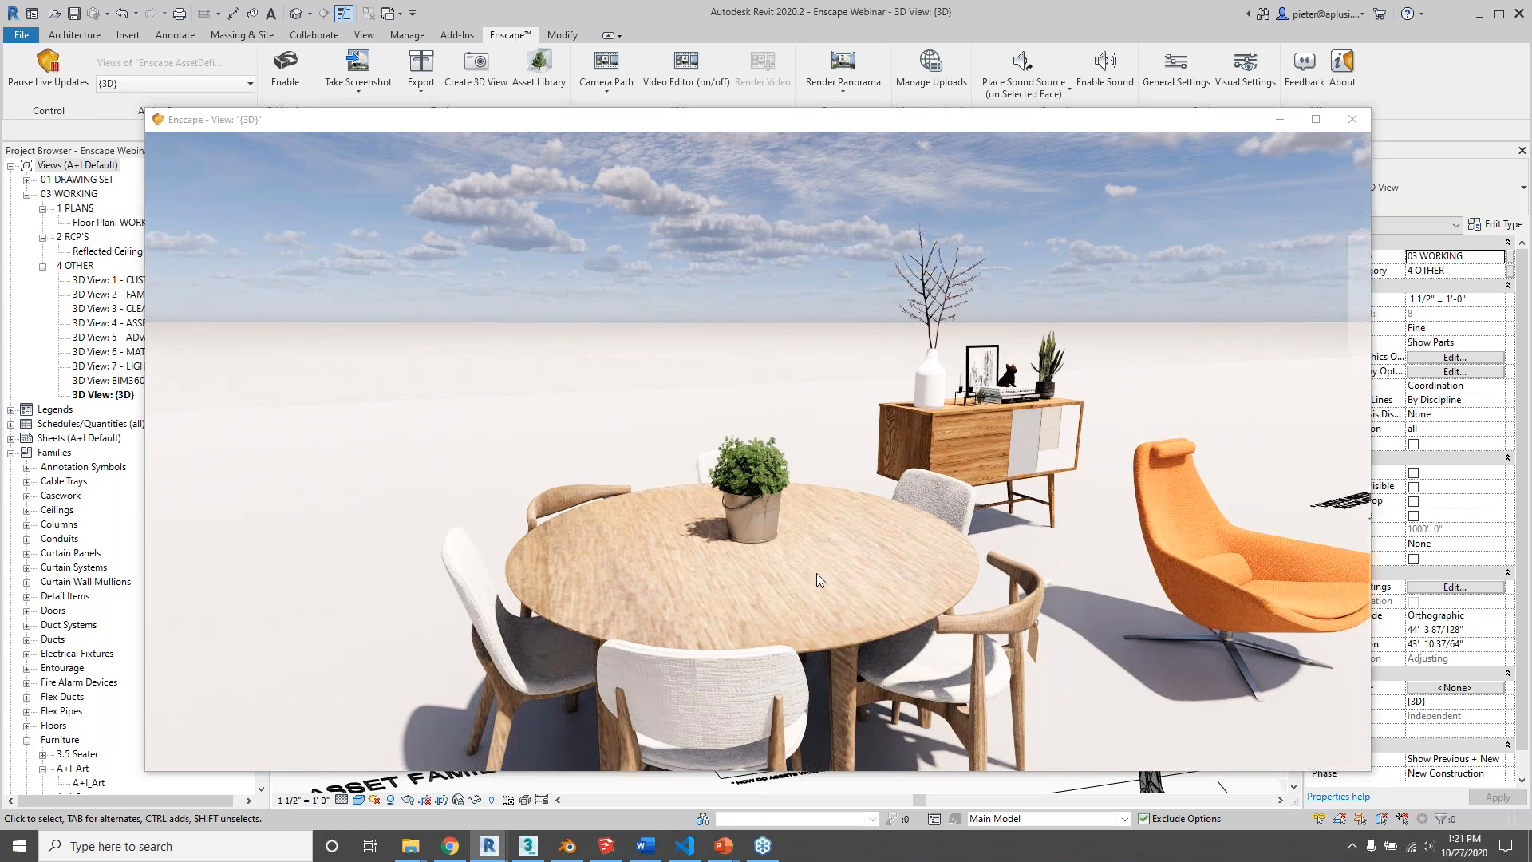
drag(768, 572, 756, 515)
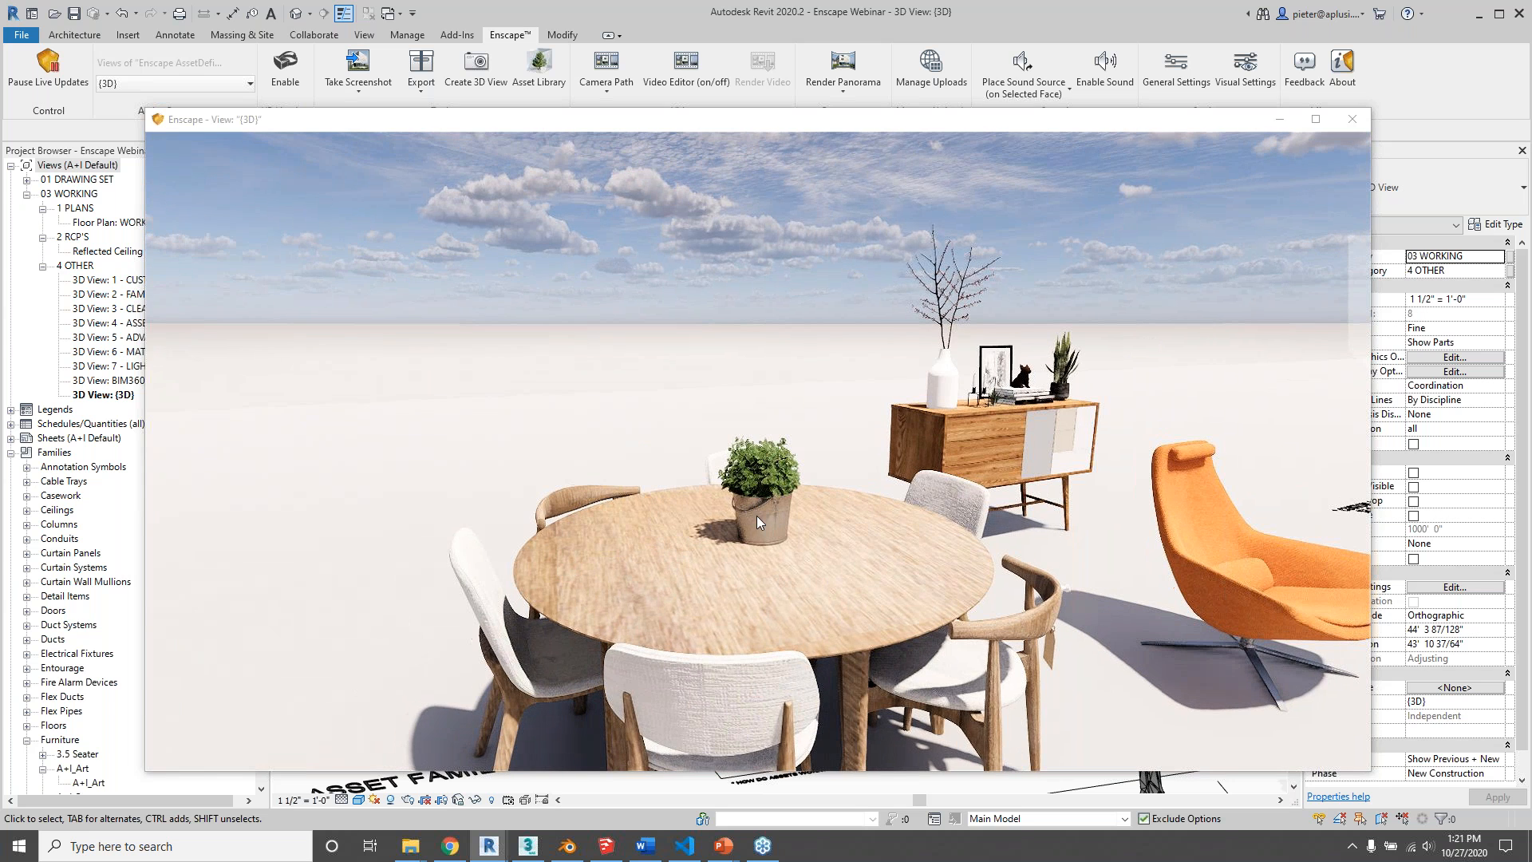
scroll(756, 516, up, 2)
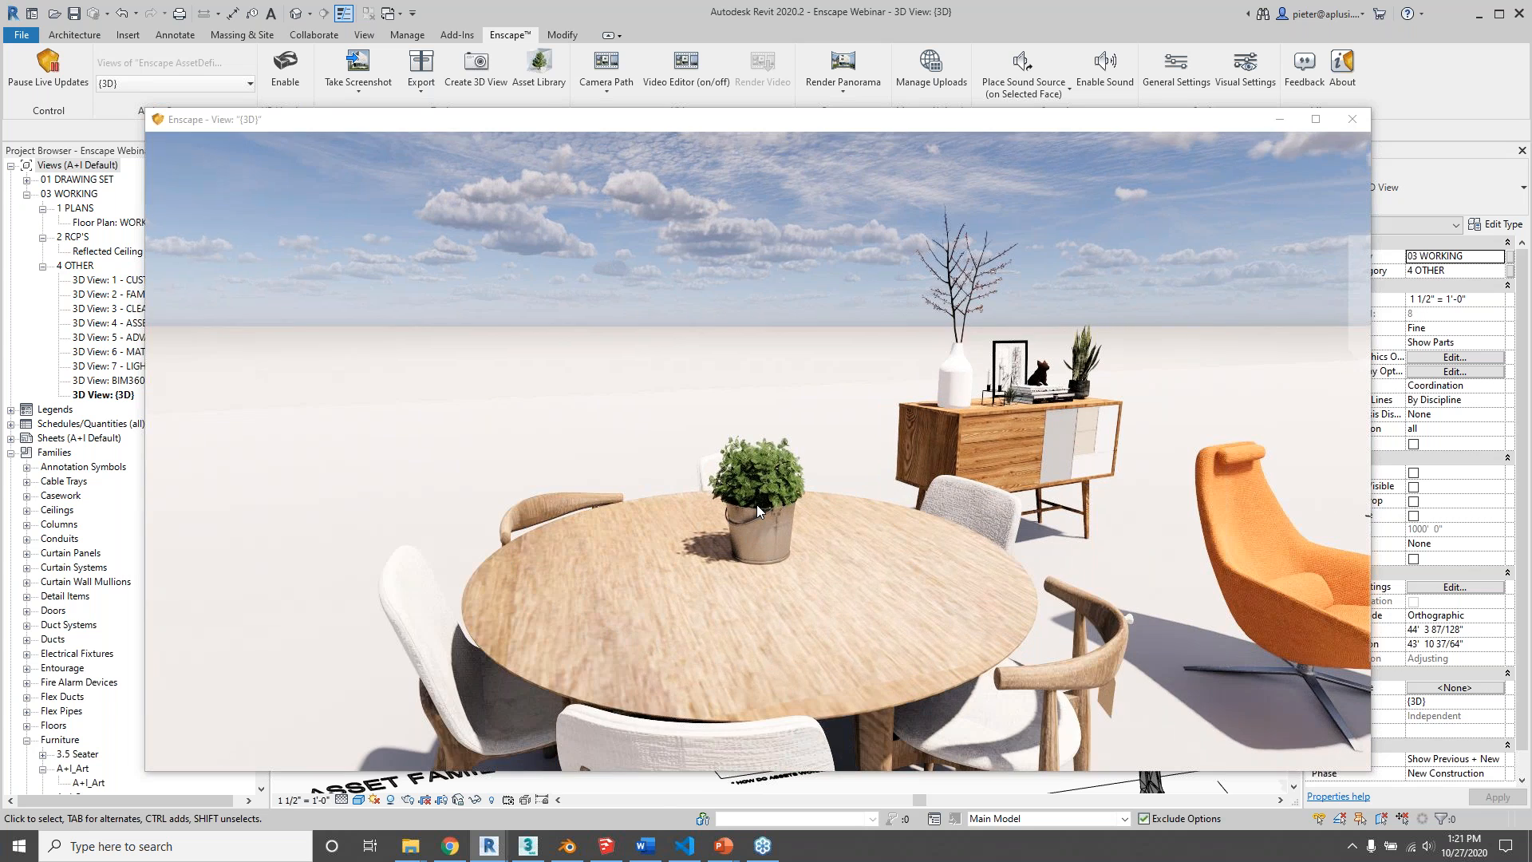
scroll(757, 504, up, 3)
scroll(750, 511, up, 2)
right_drag(750, 511, 750, 598)
scroll(627, 492, up, 3)
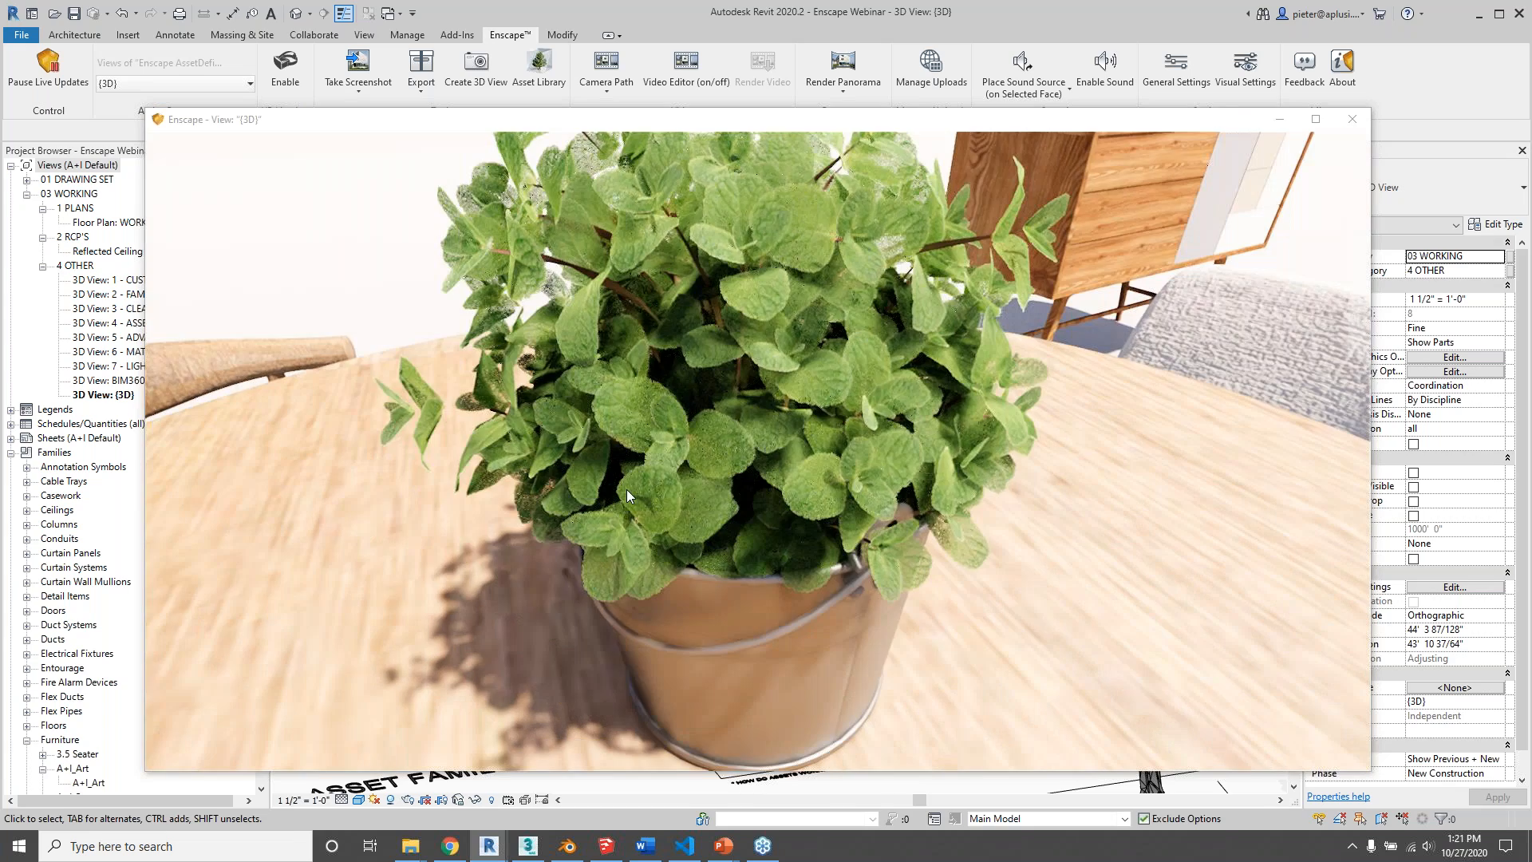
right_drag(627, 490, 729, 442)
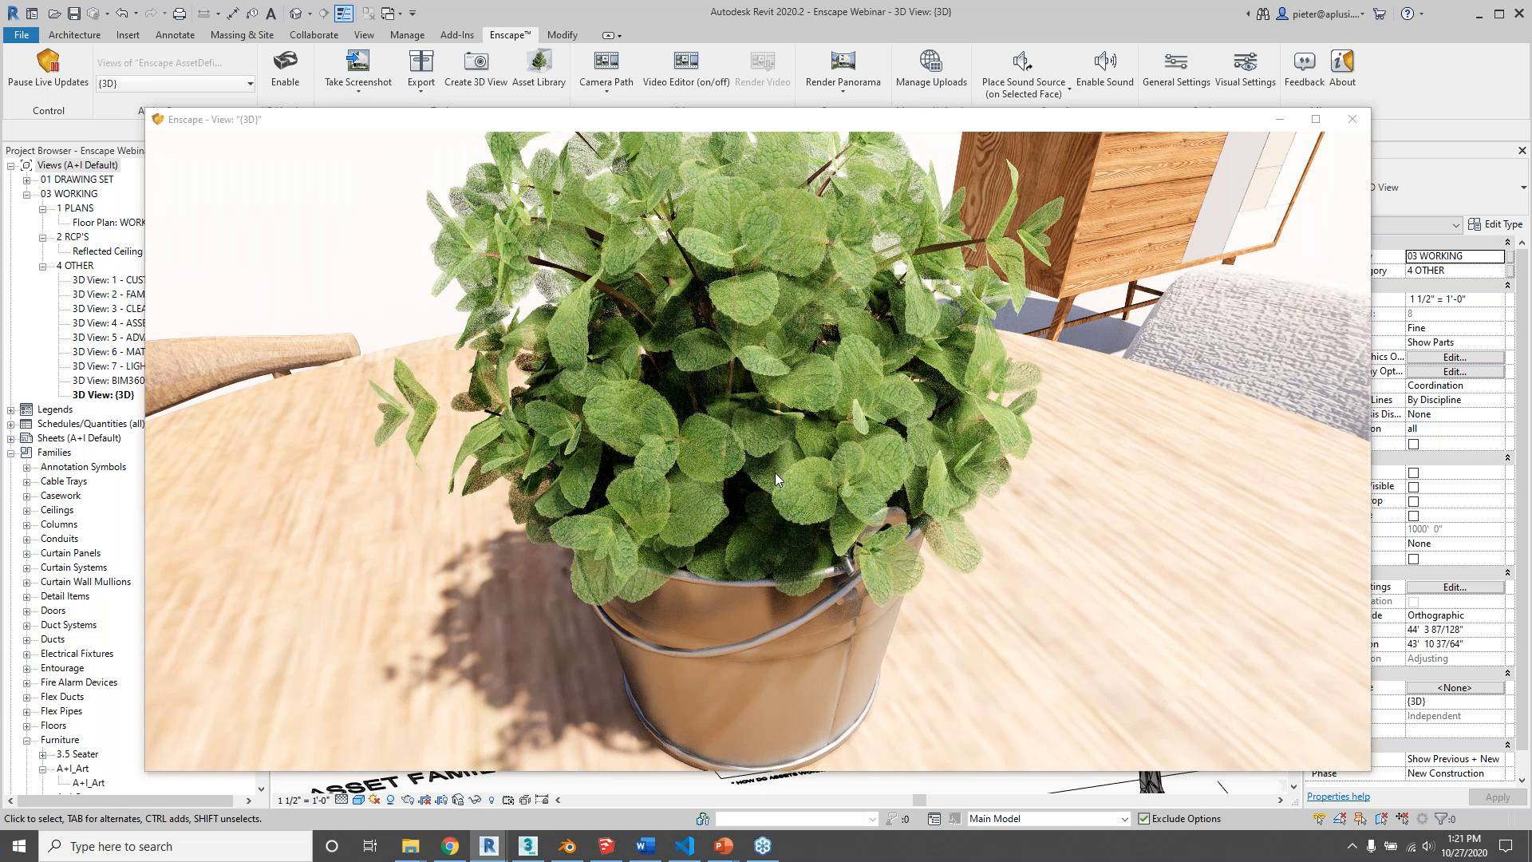
key(s)
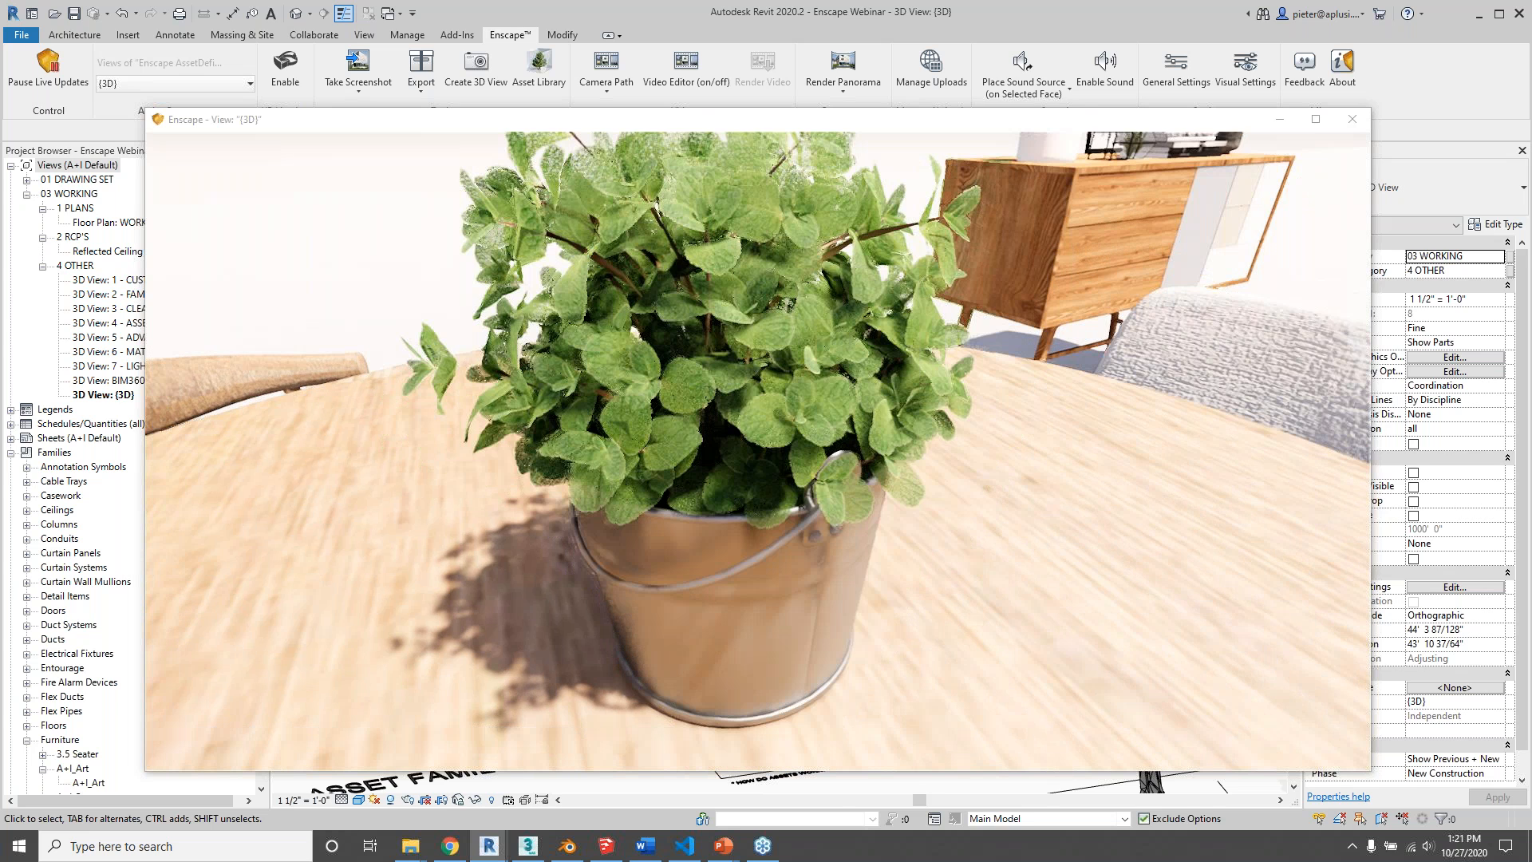
scroll(753, 451, down, 2)
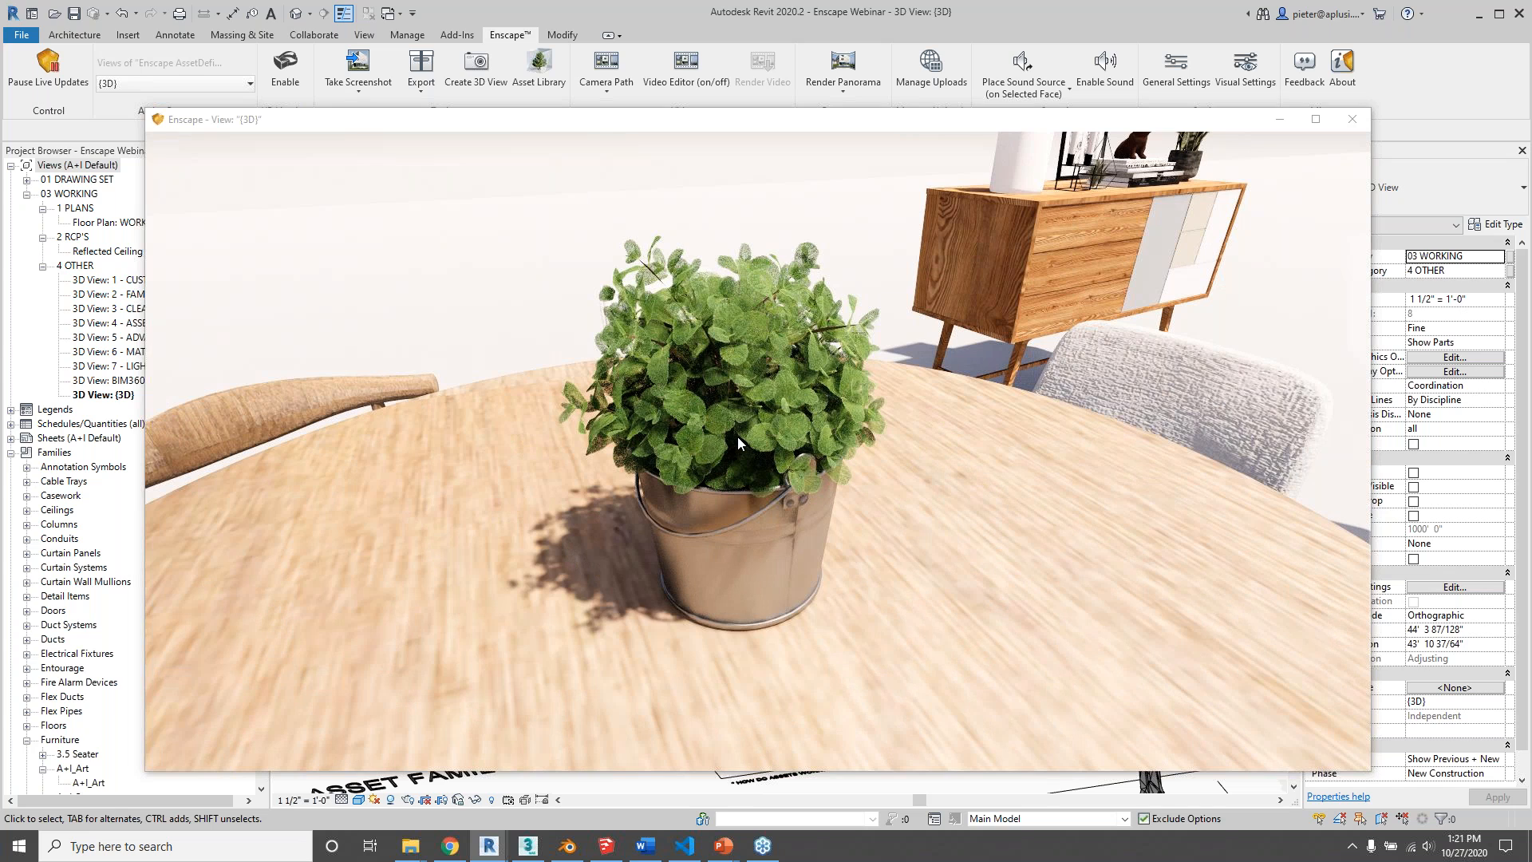
scroll(737, 437, up, 2)
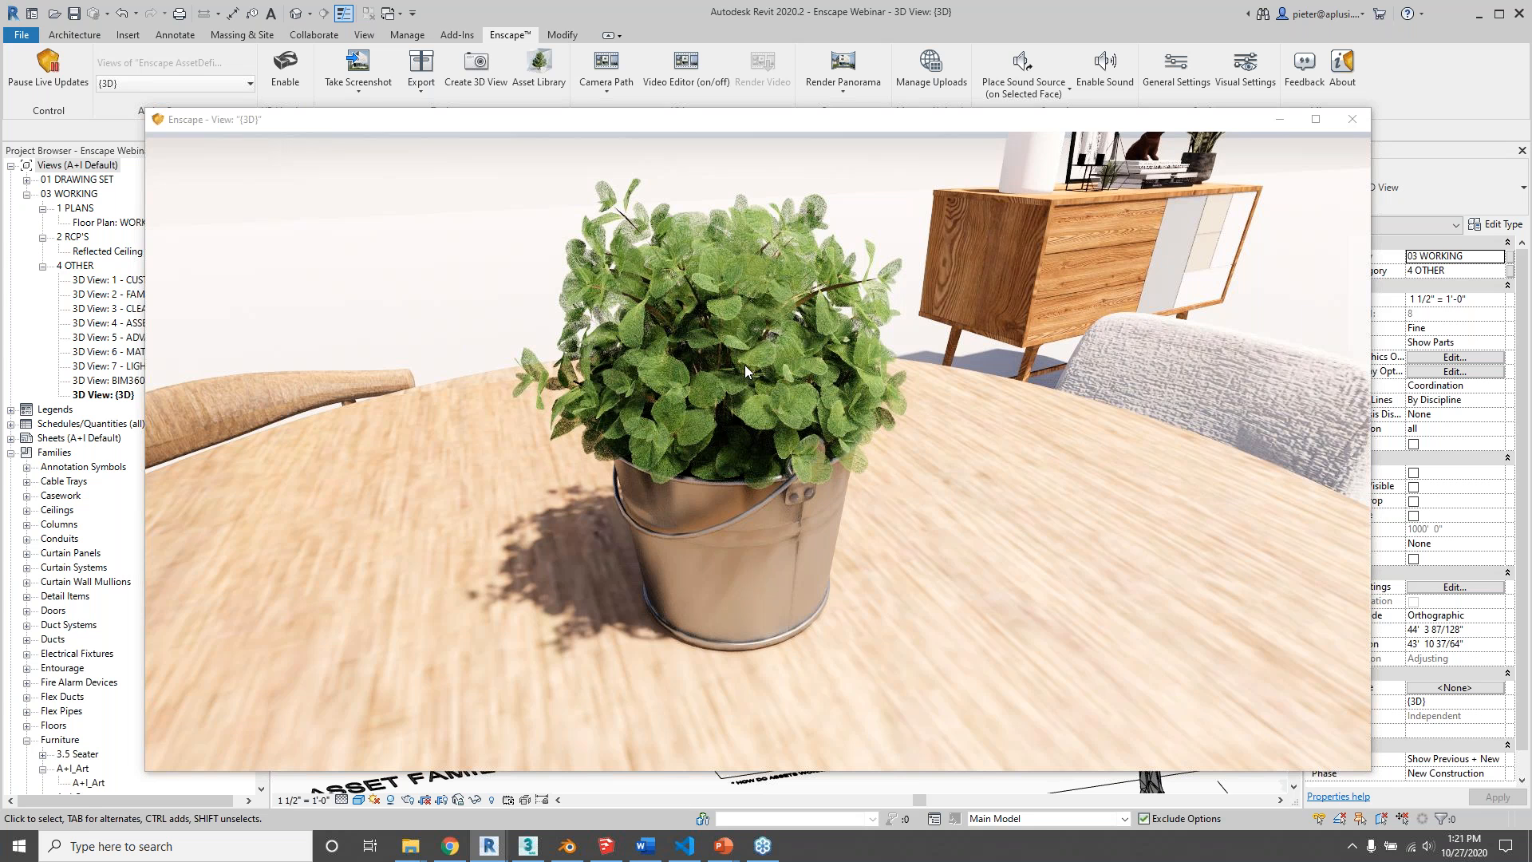
scroll(758, 451, up, 1)
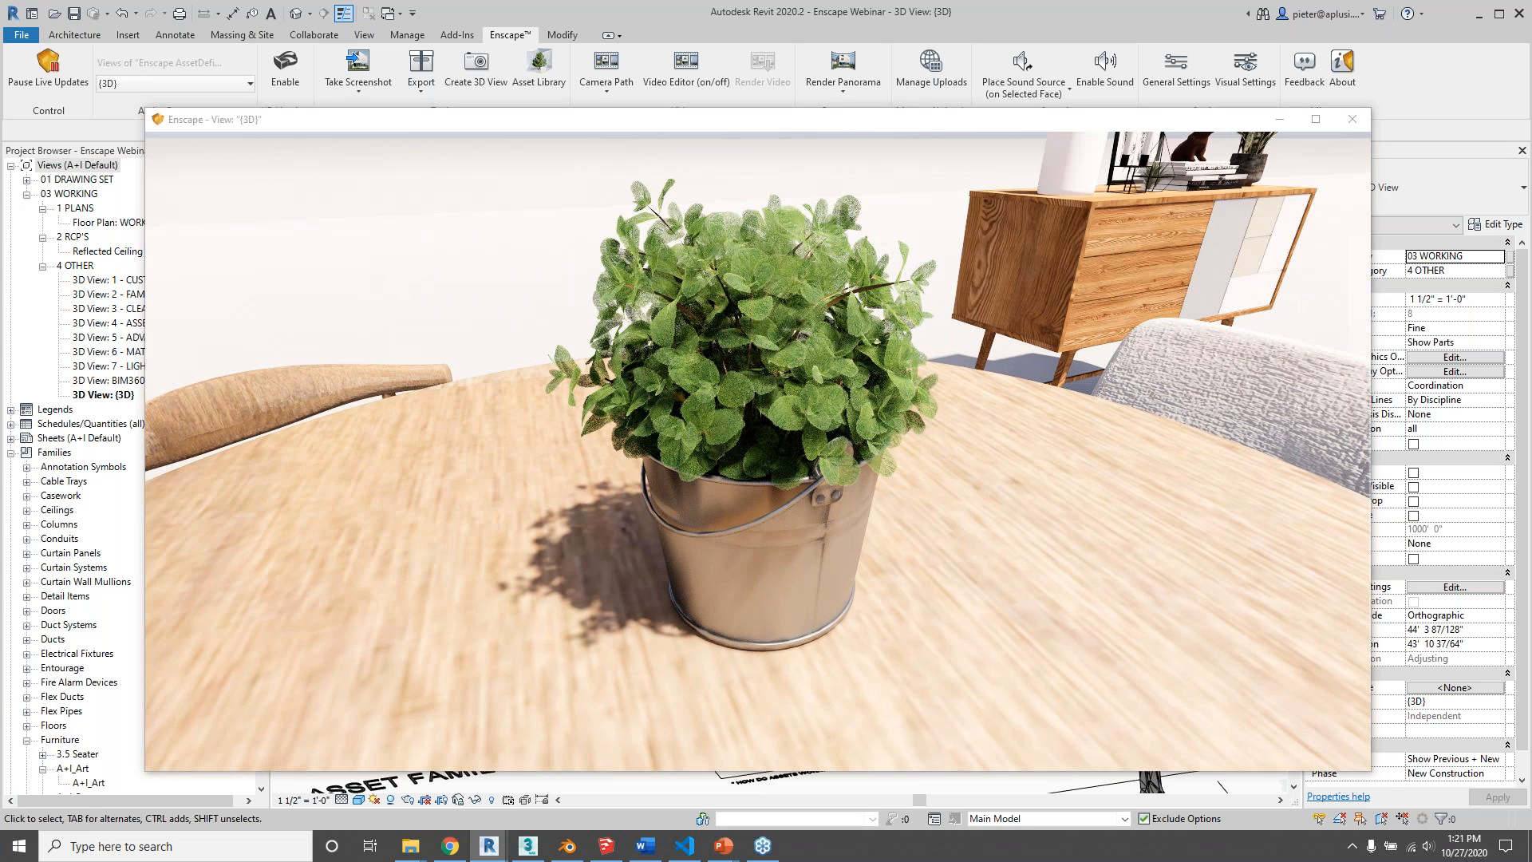
Step: View the dining set, cabinet and chair together in the rendering and minimize the Enscape window
scroll(901, 455, down, 5)
scroll(899, 456, down, 3)
drag(899, 455, 810, 491)
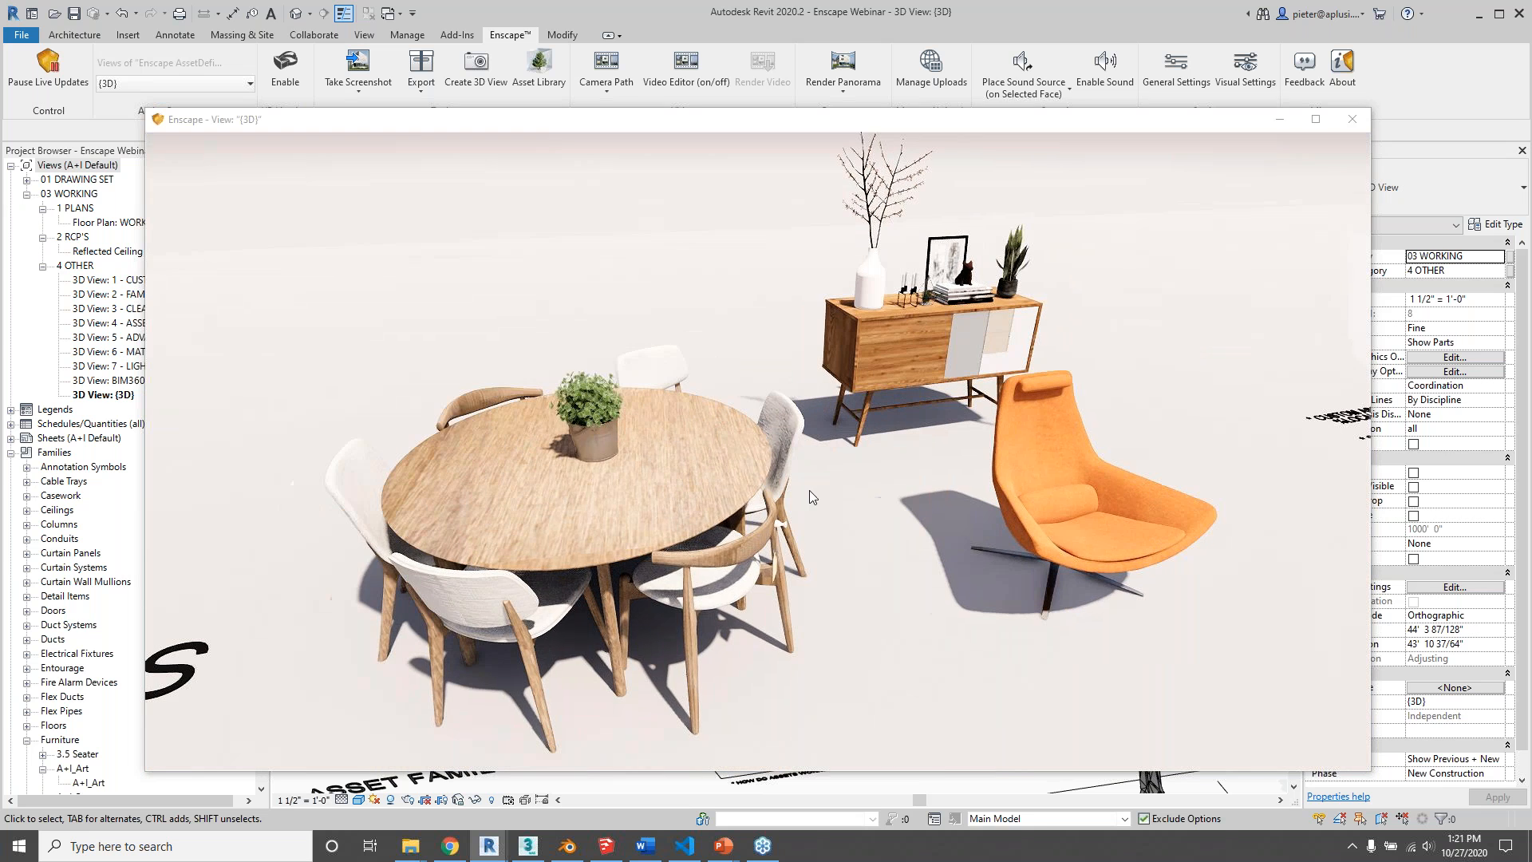
click(1275, 122)
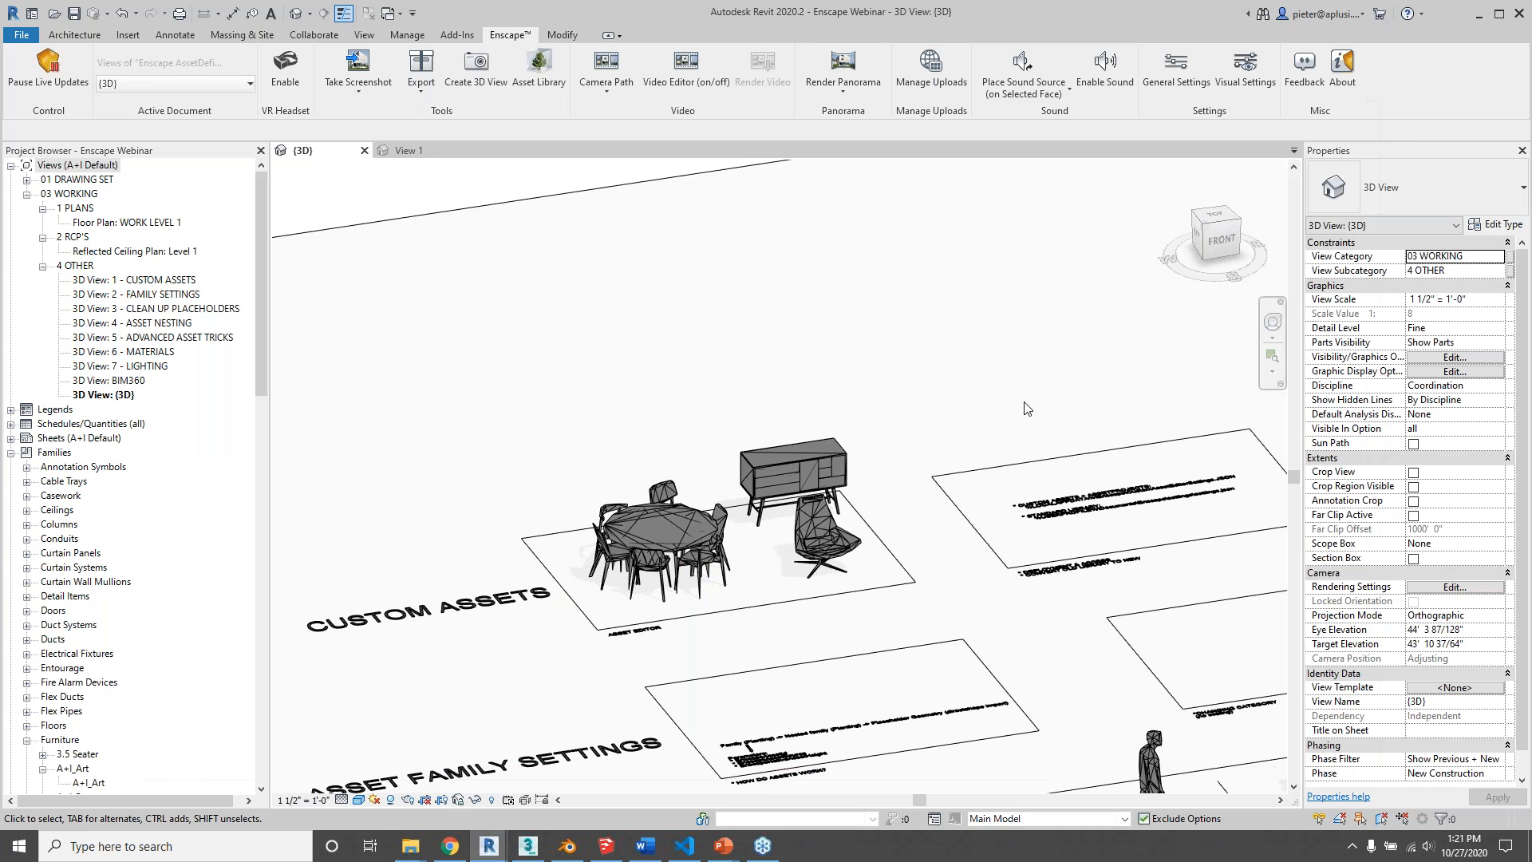
Step: Examine the Deployment & Access notes on the custom asset and standard library settings files in the 3D view
shift+middle_drag(789, 493, 987, 585)
scroll(987, 585, up, 5)
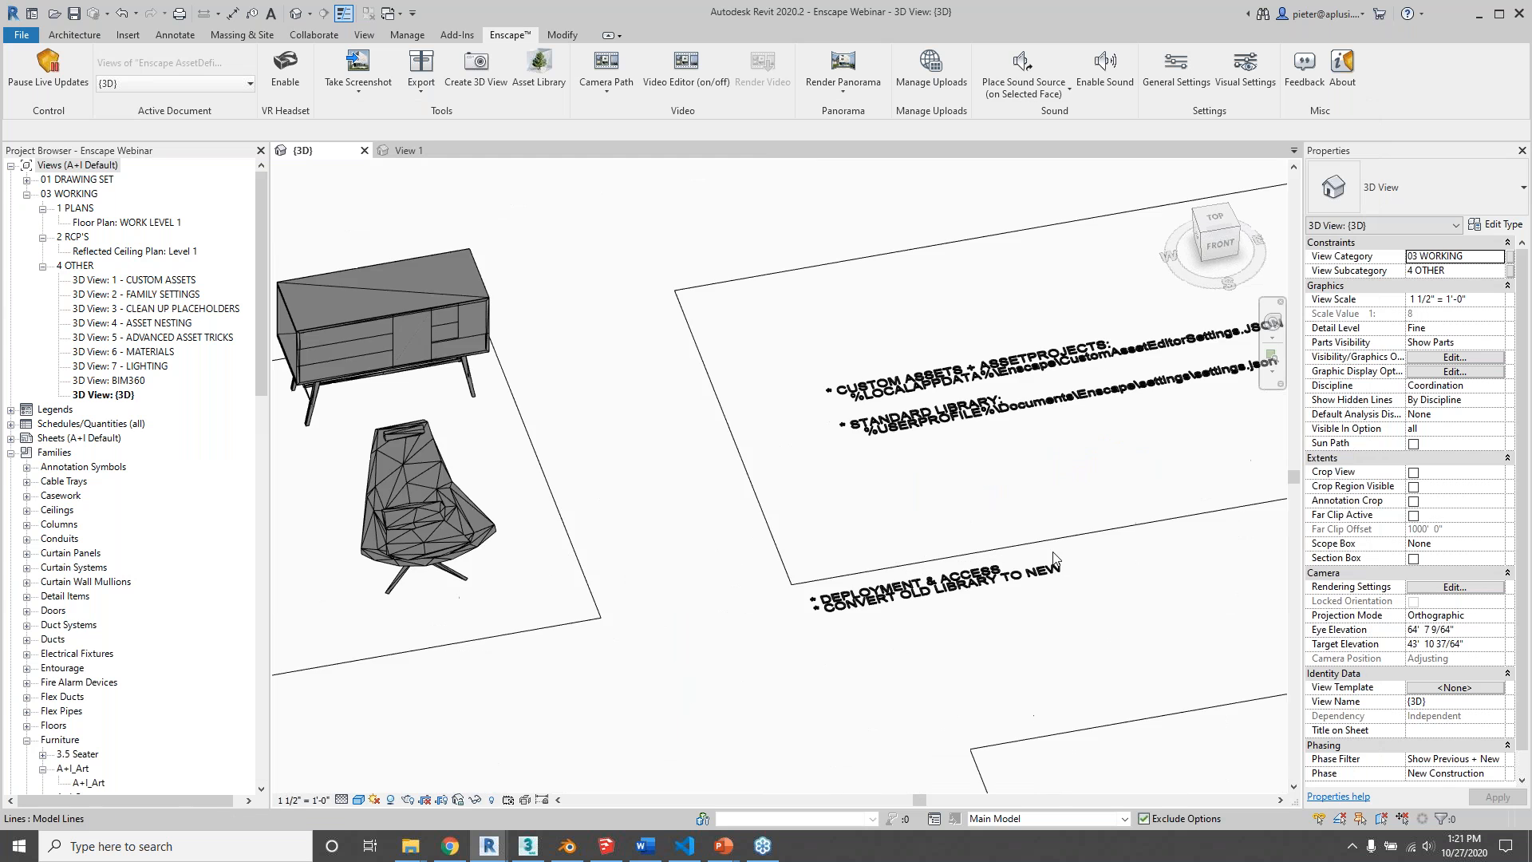
scroll(892, 667, down, 2)
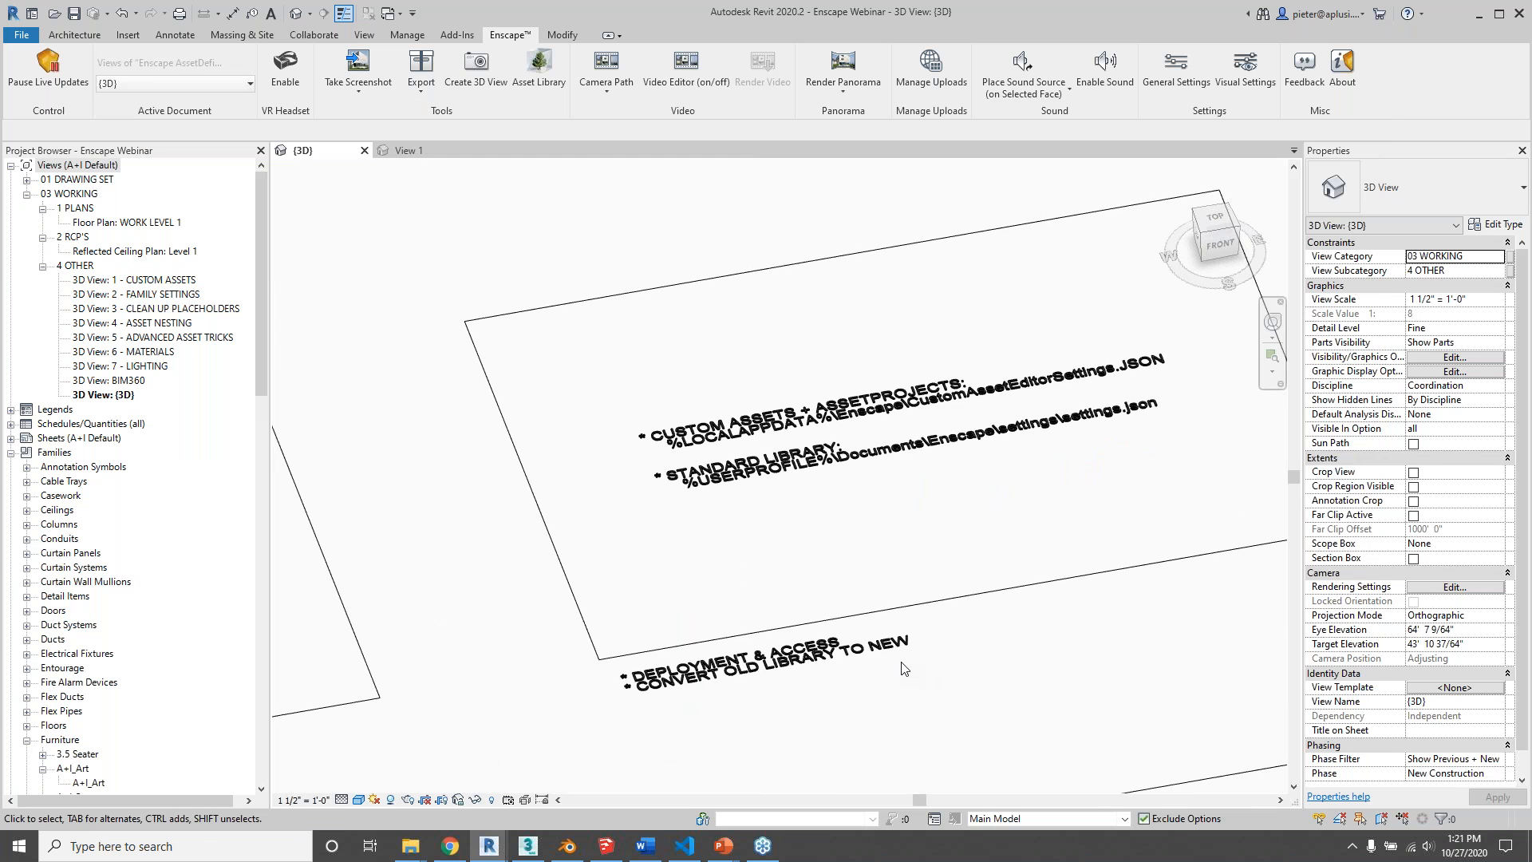
middle_drag(817, 671, 832, 670)
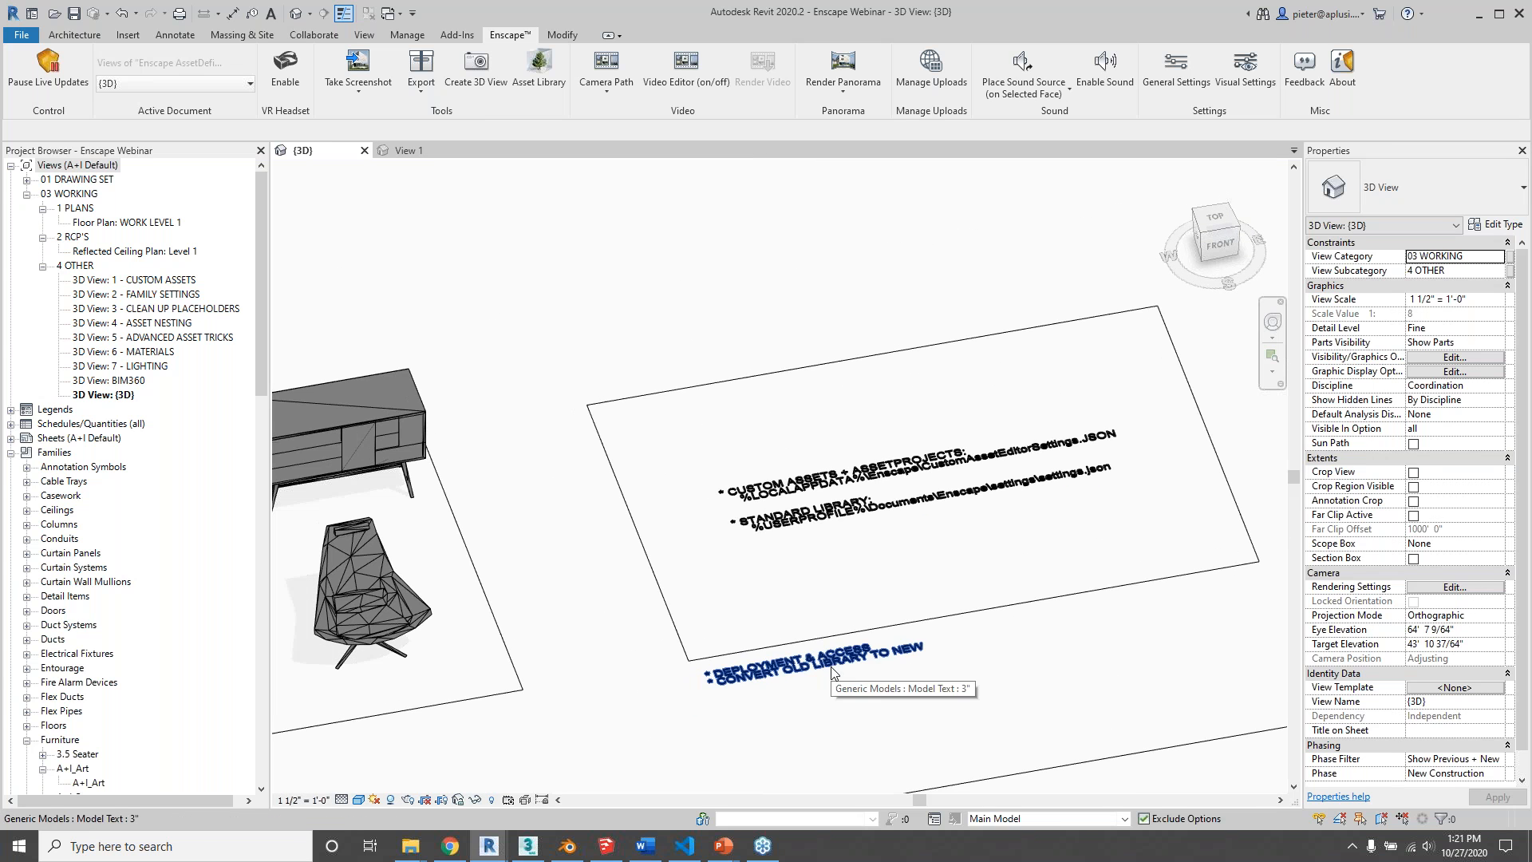
scroll(832, 670, up, 2)
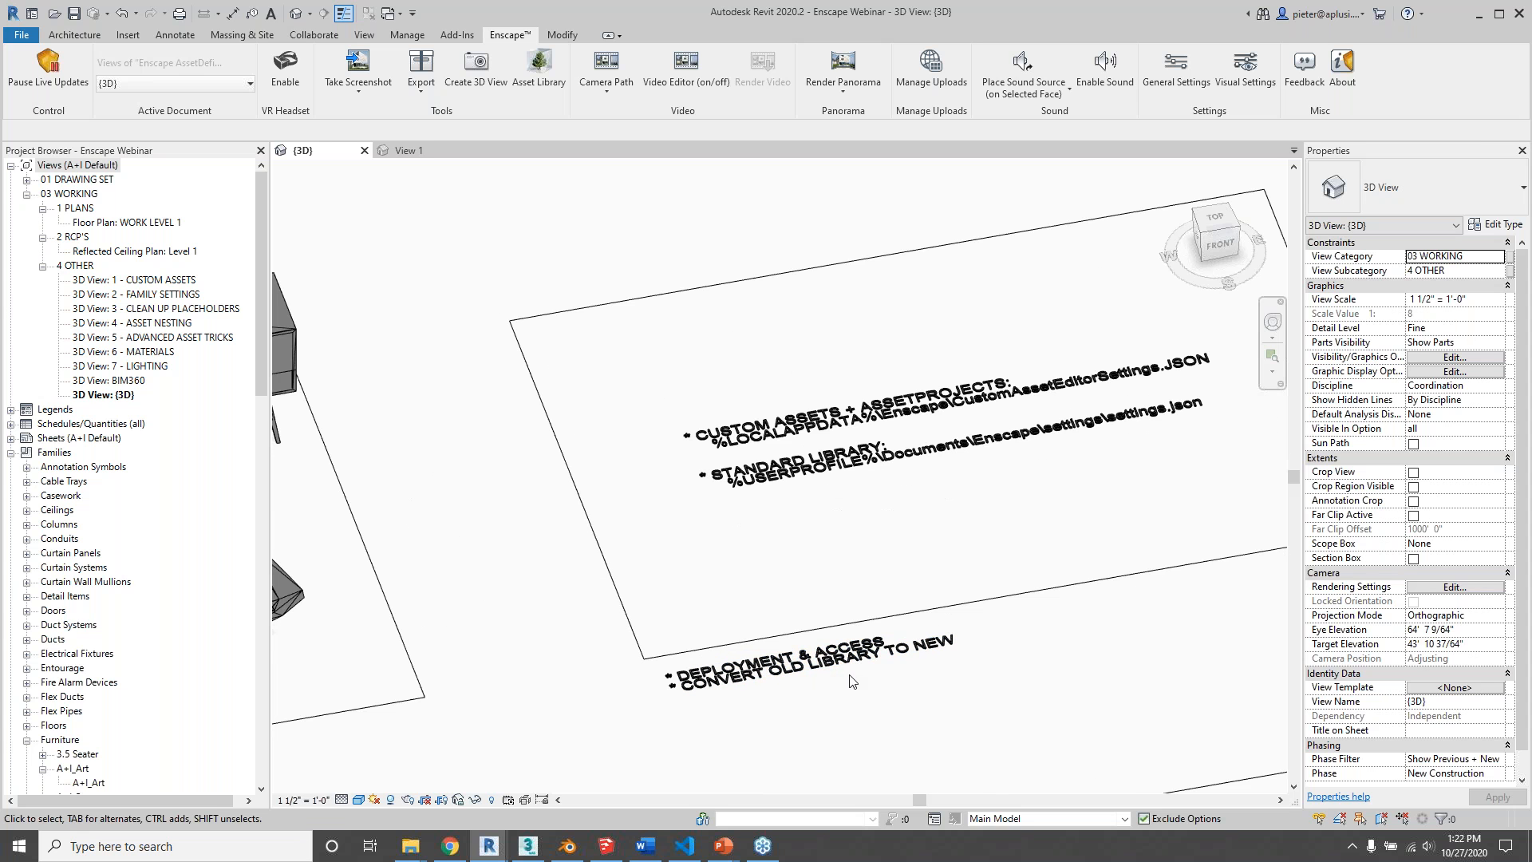
middle_drag(870, 683, 905, 680)
middle_drag(986, 621, 959, 627)
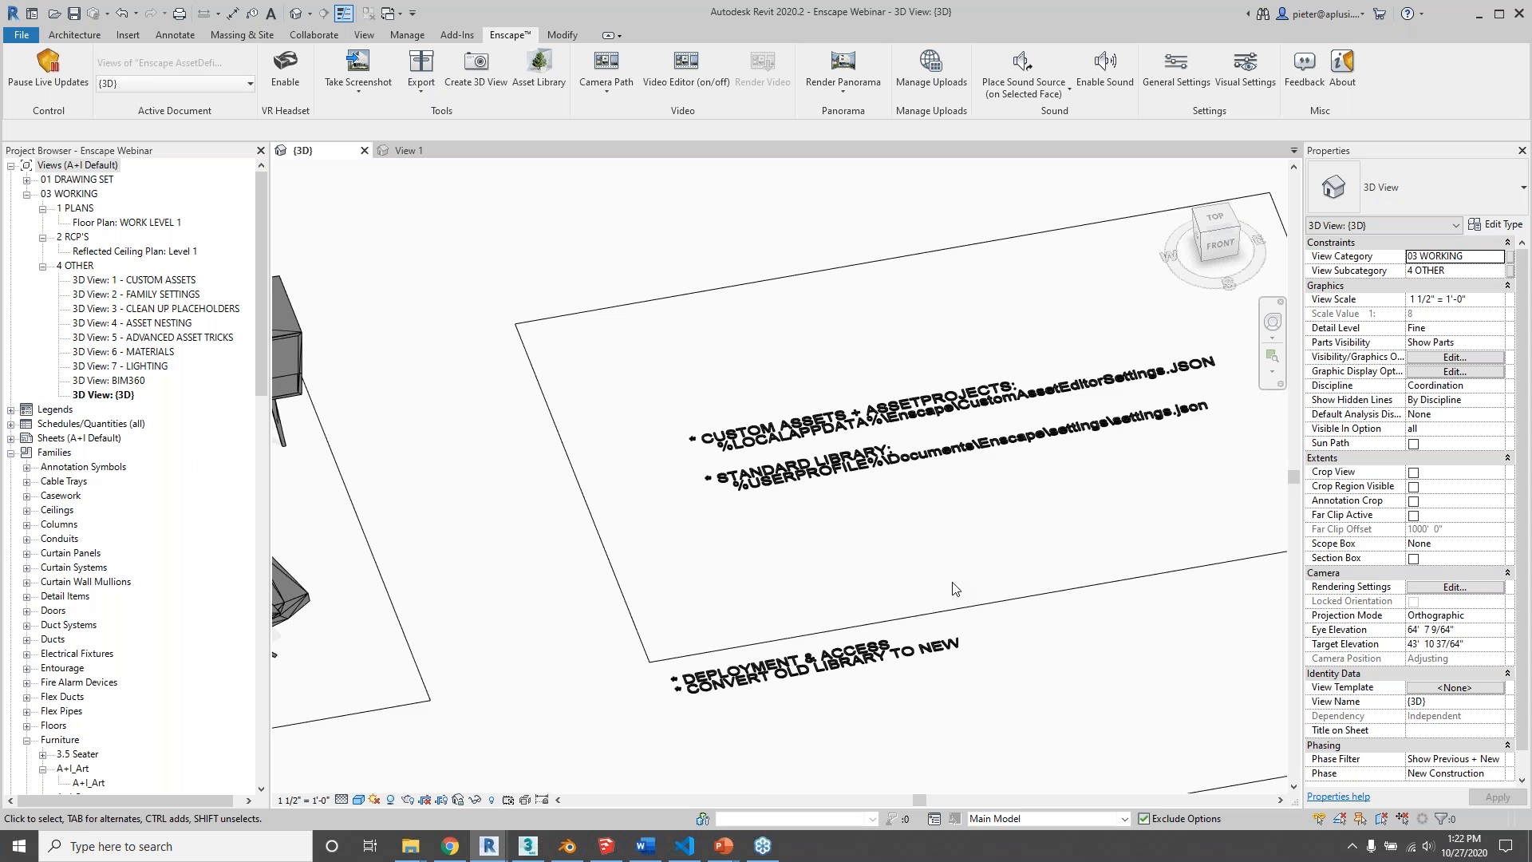
middle_drag(1085, 563, 1083, 565)
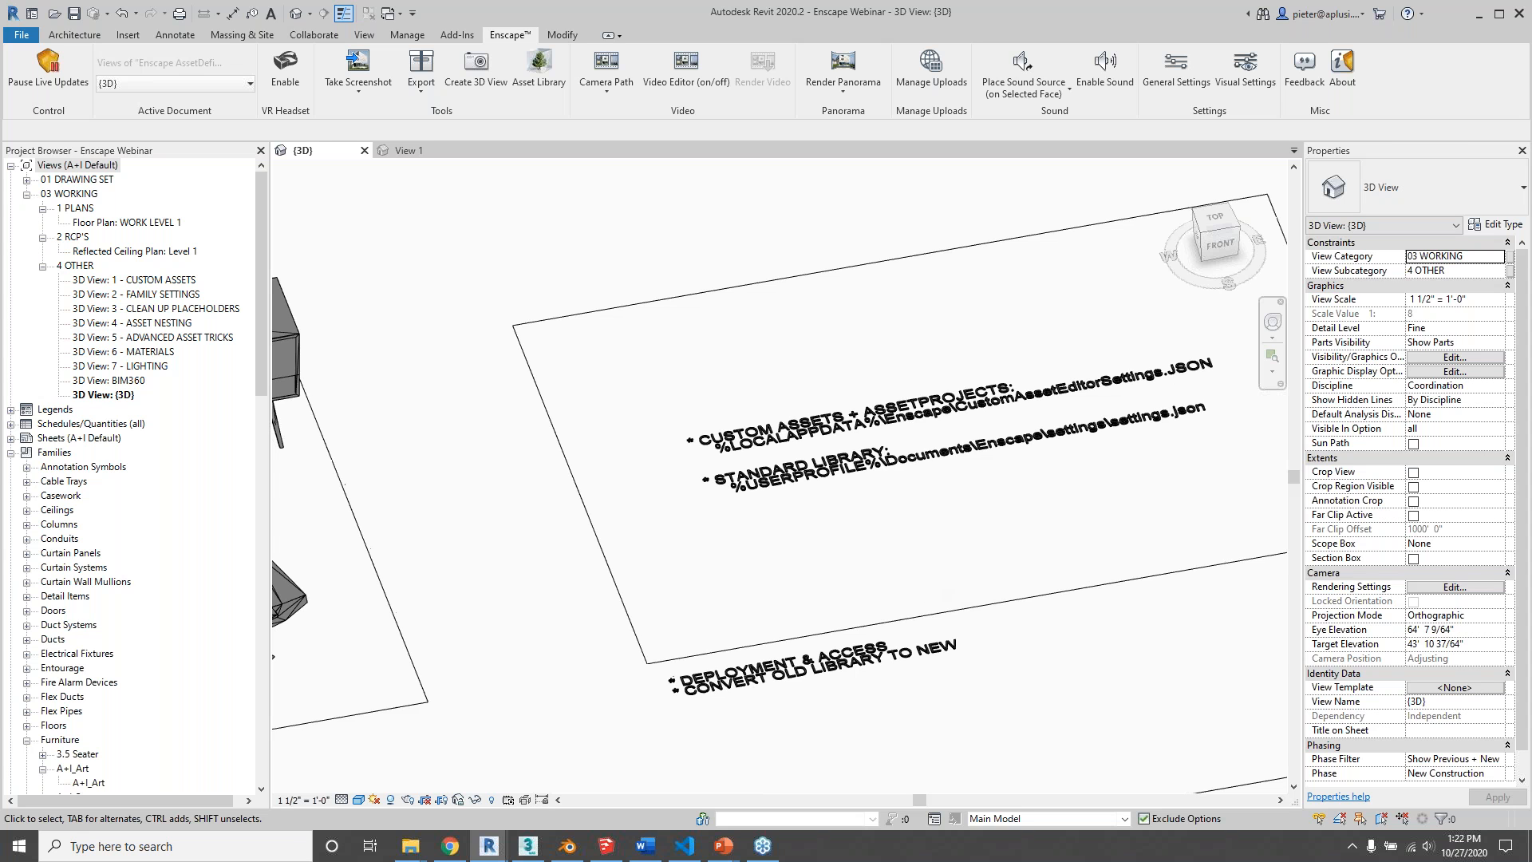
Step: Read the two settings file paths in the Deployment & Access frame up close
scroll(1204, 235, up, 3)
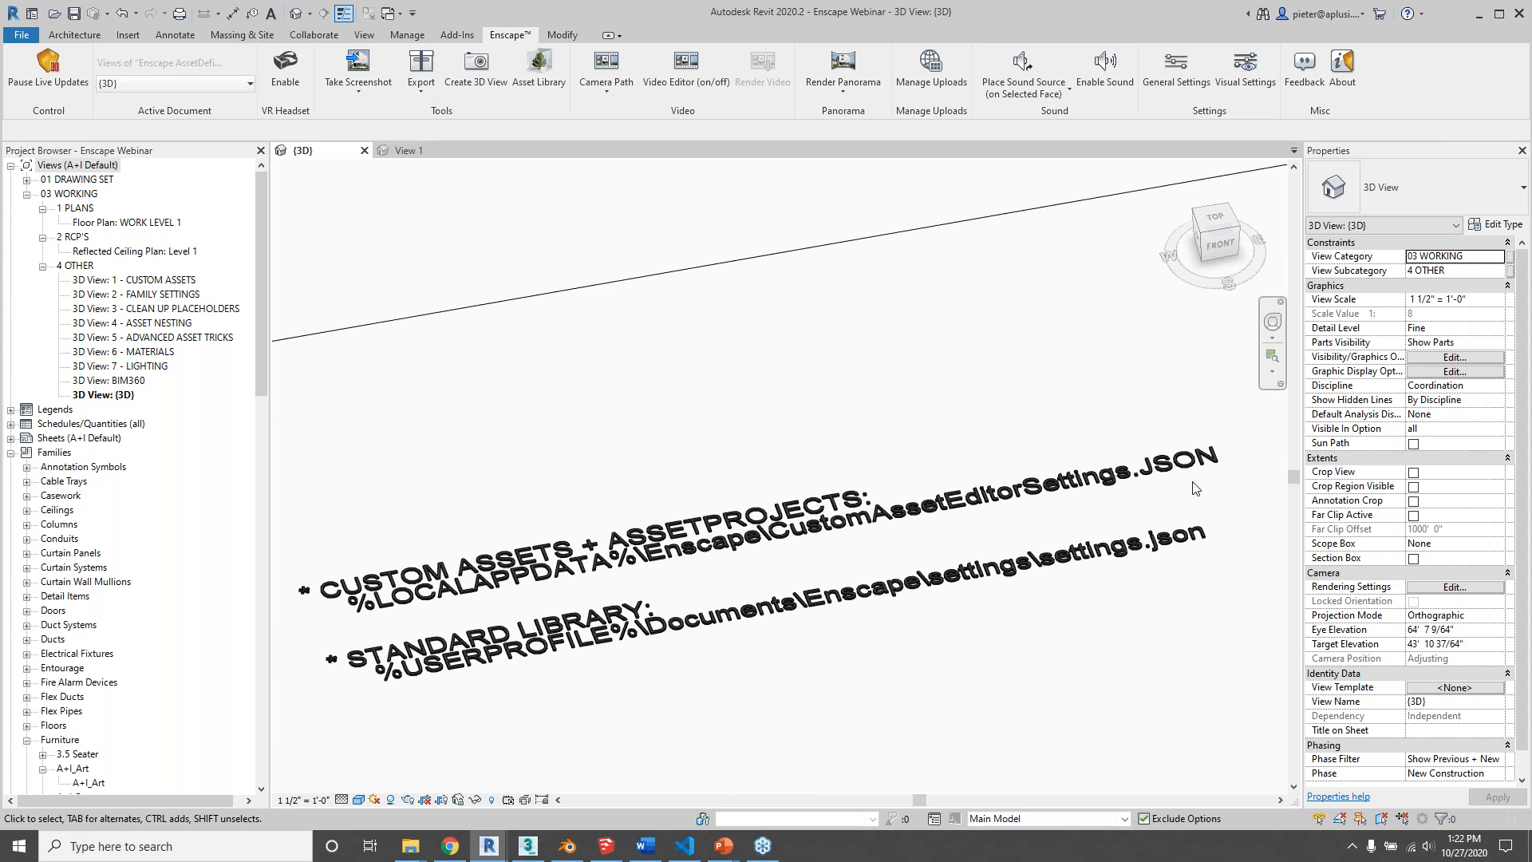
middle_drag(537, 525, 637, 497)
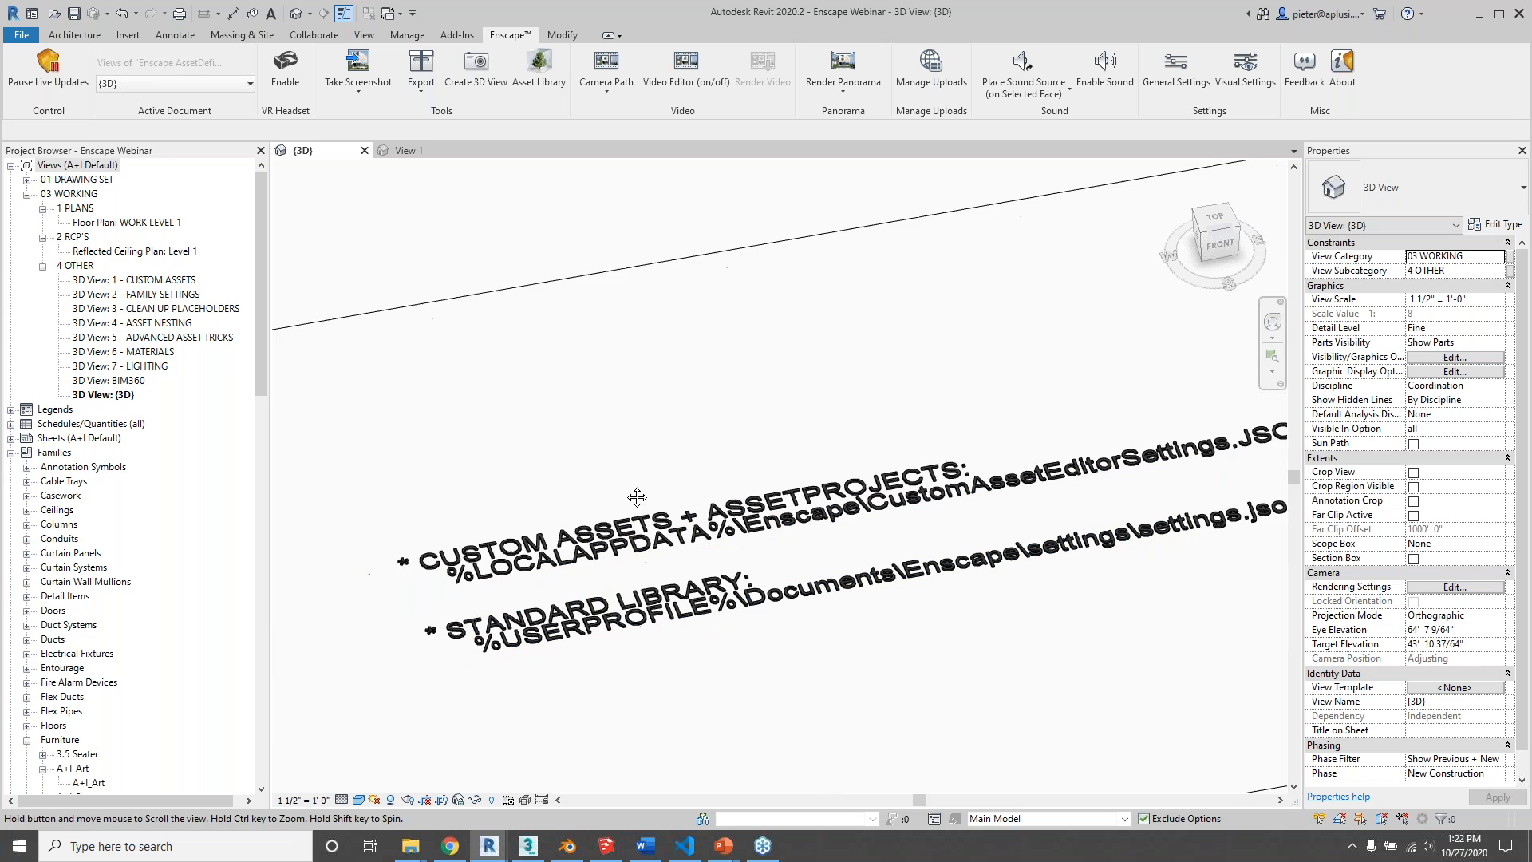
scroll(637, 497, down, 1)
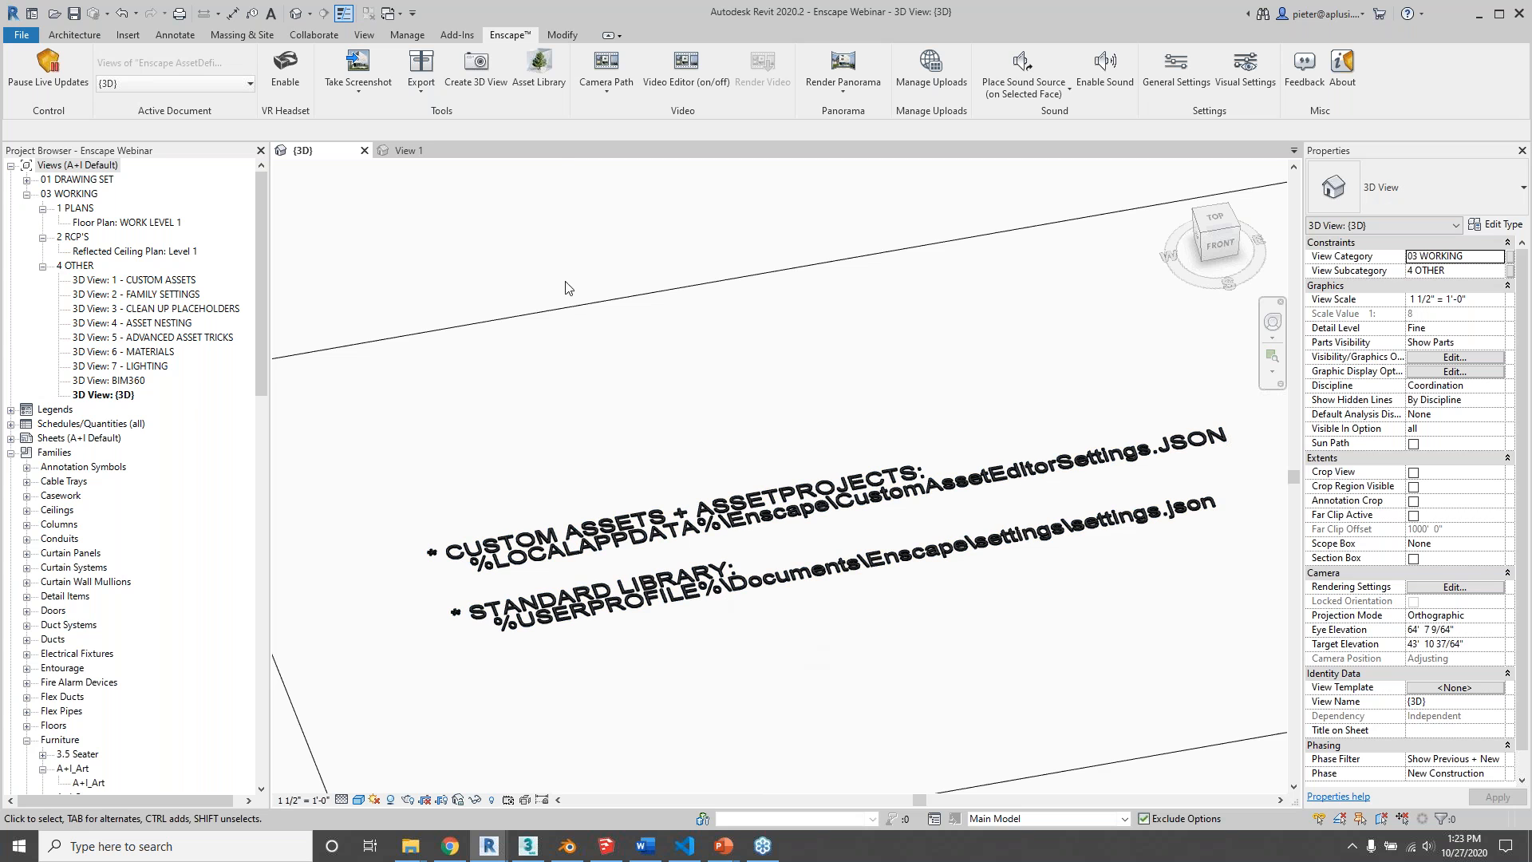
Step: Browse the Enscape asset library, including its Lighting and People categories, and minimize the library window
click(529, 94)
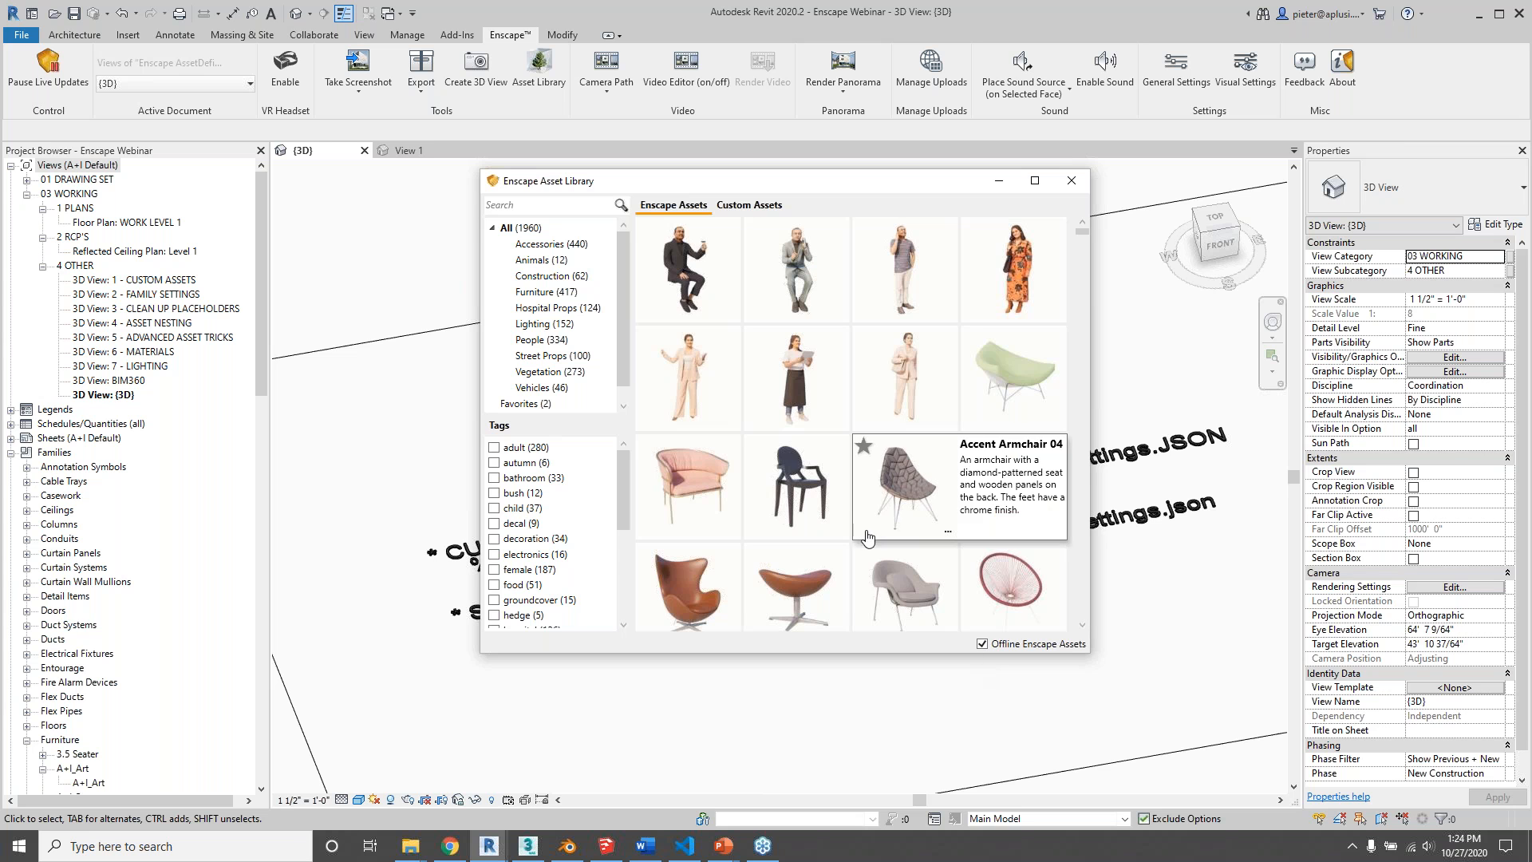
scroll(799, 447, down, 5)
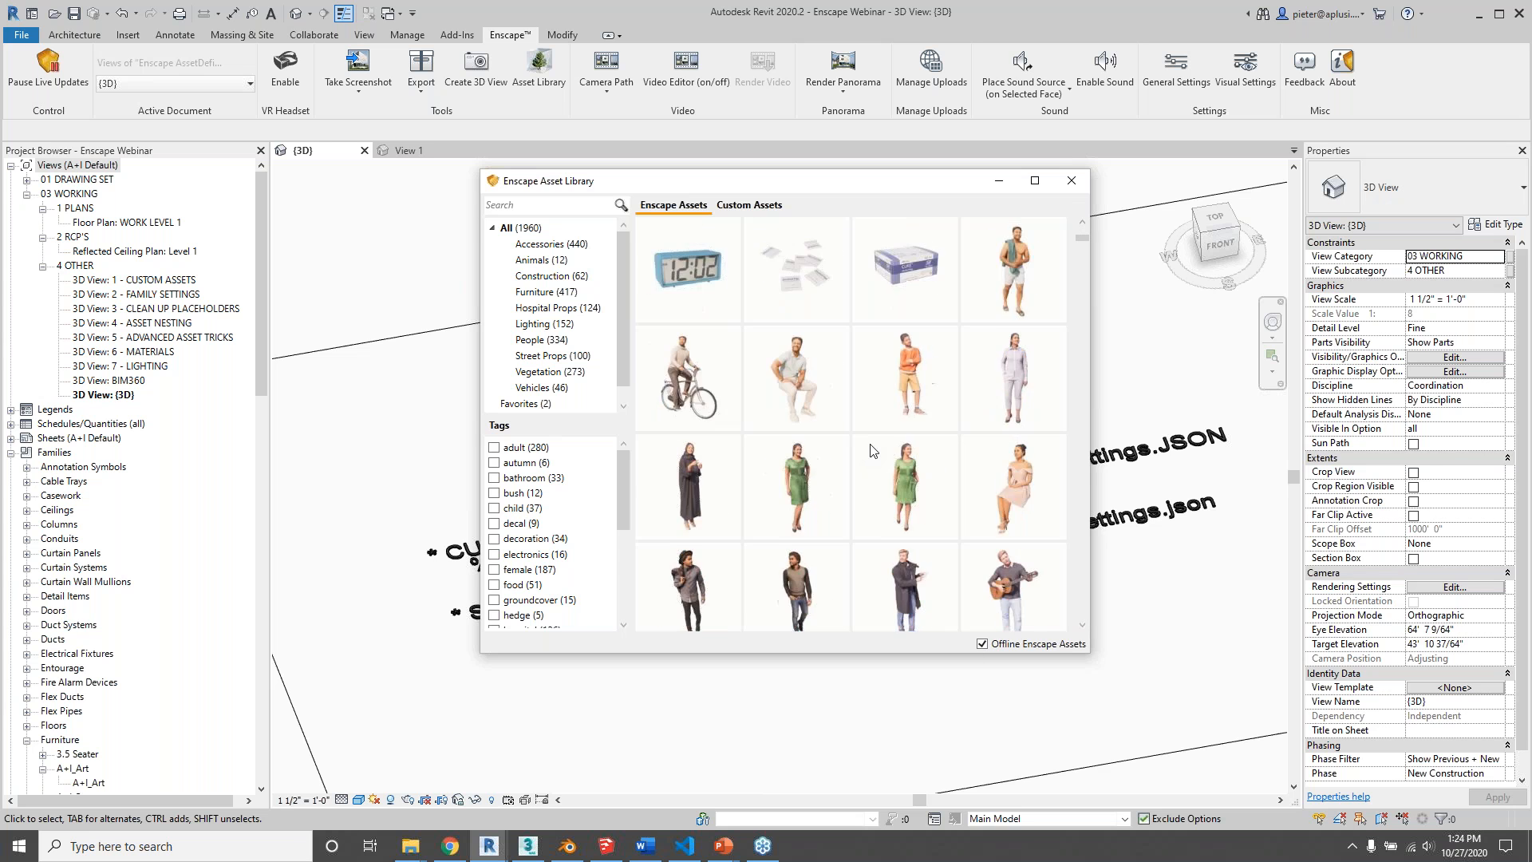
click(1079, 267)
scroll(895, 397, down, 2)
scroll(893, 399, down, 6)
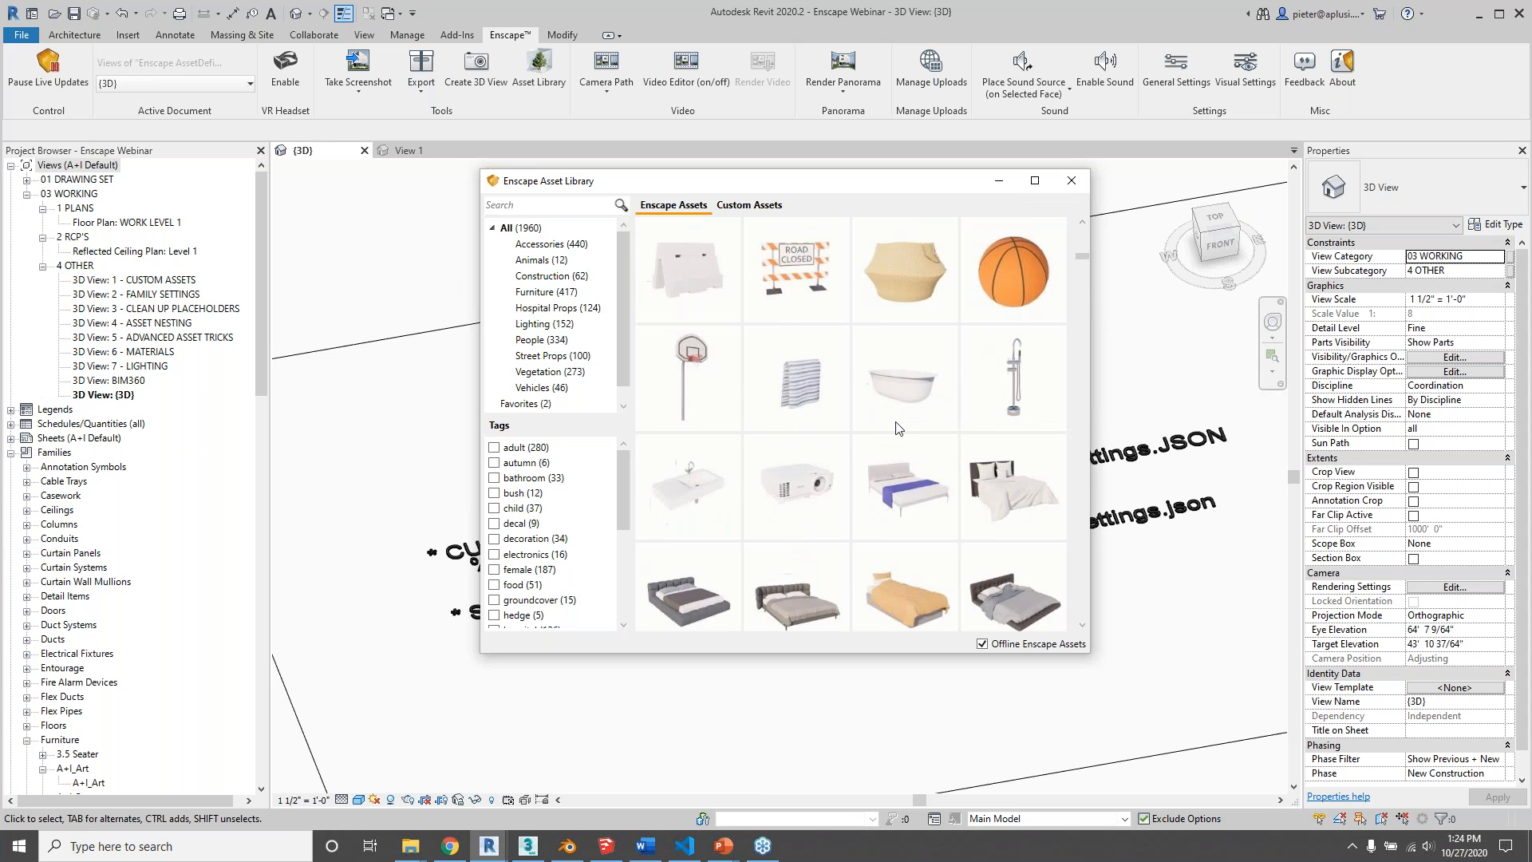
click(573, 310)
click(533, 324)
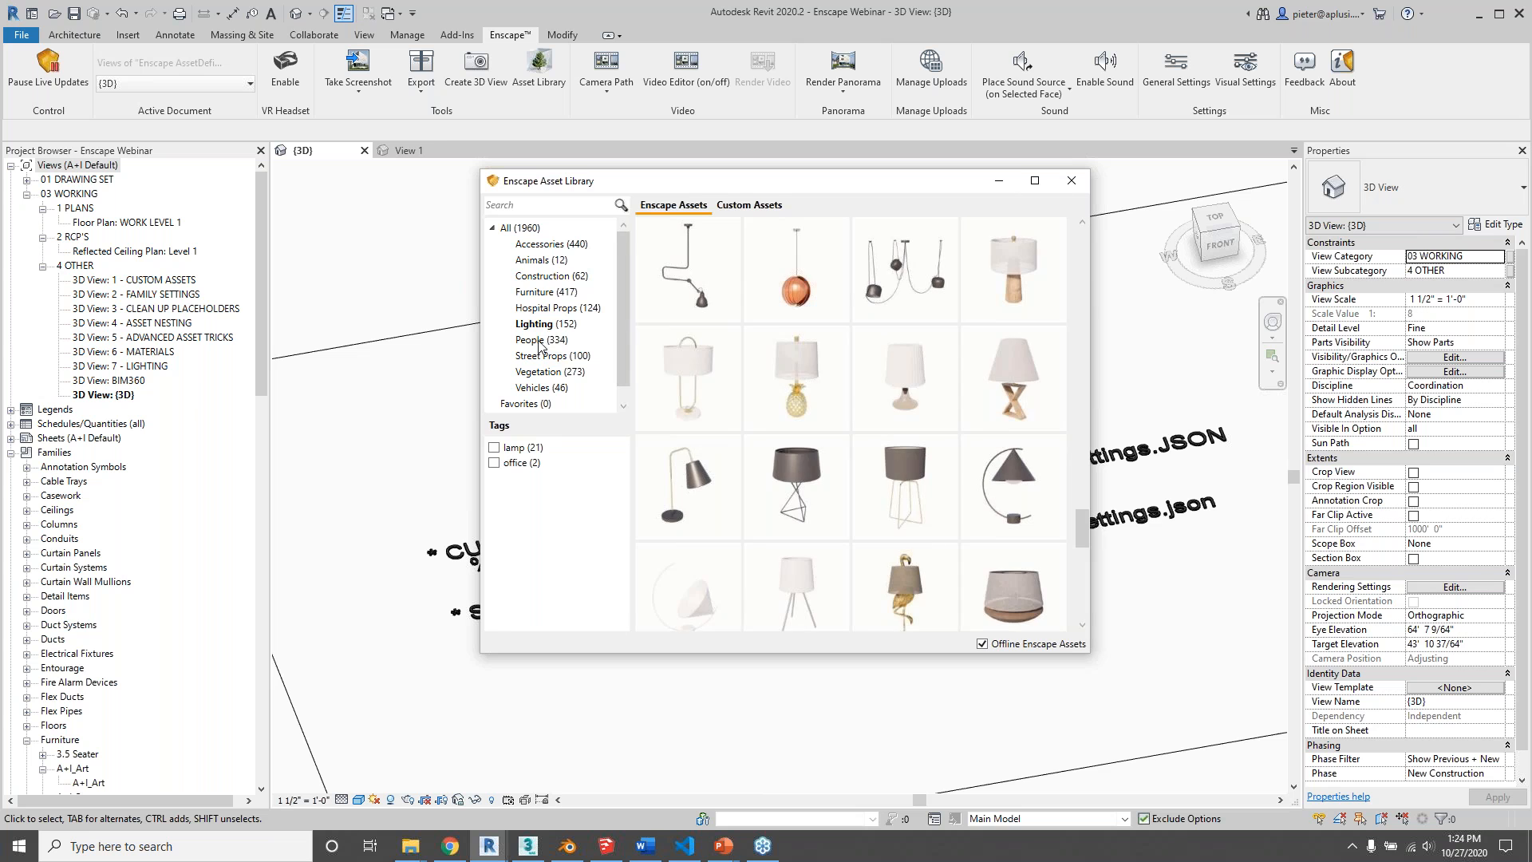
click(541, 341)
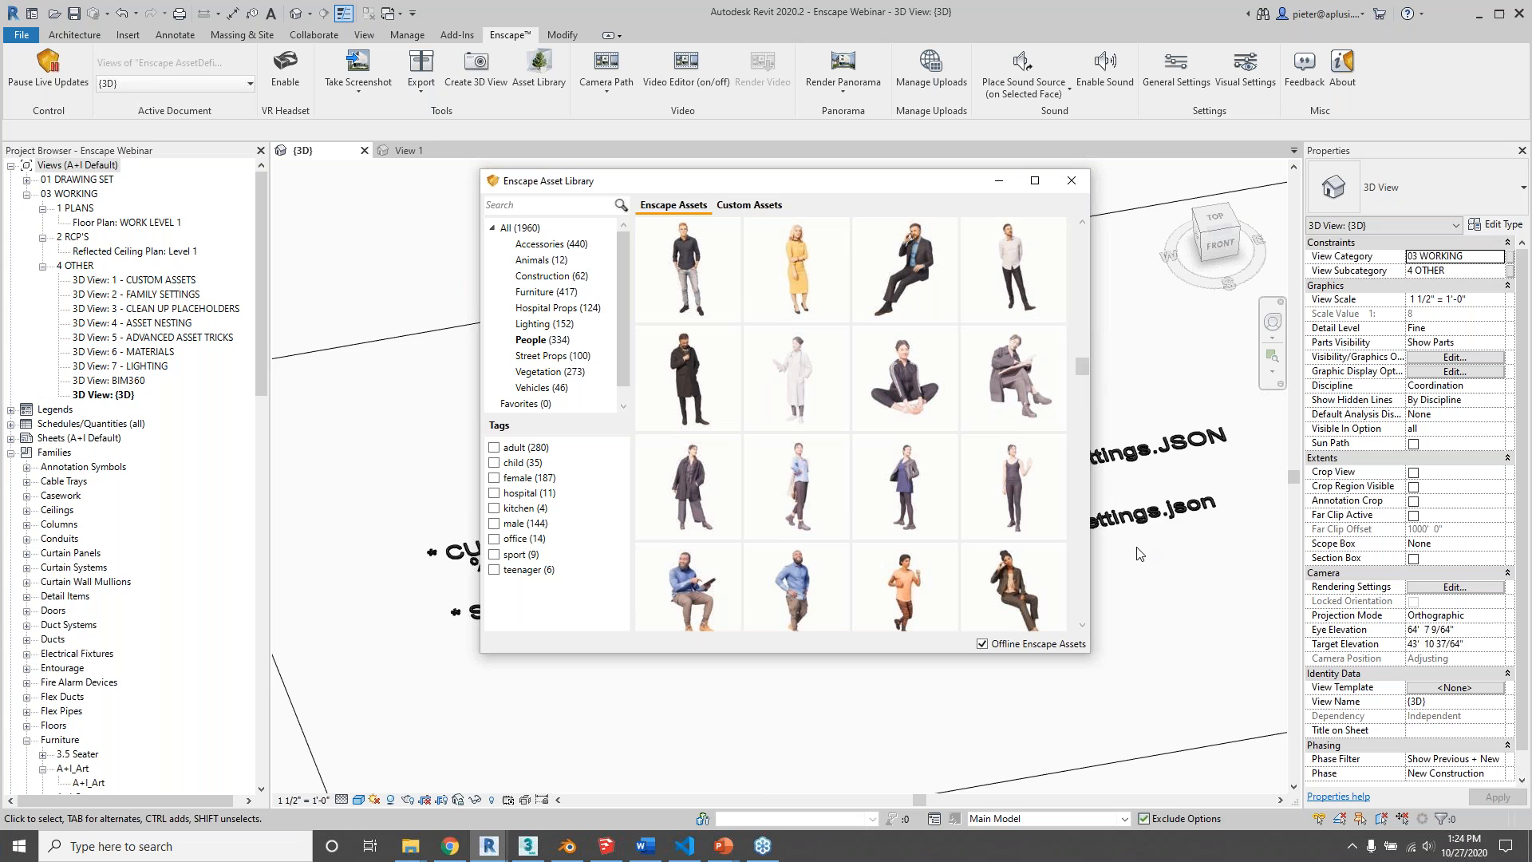
click(993, 184)
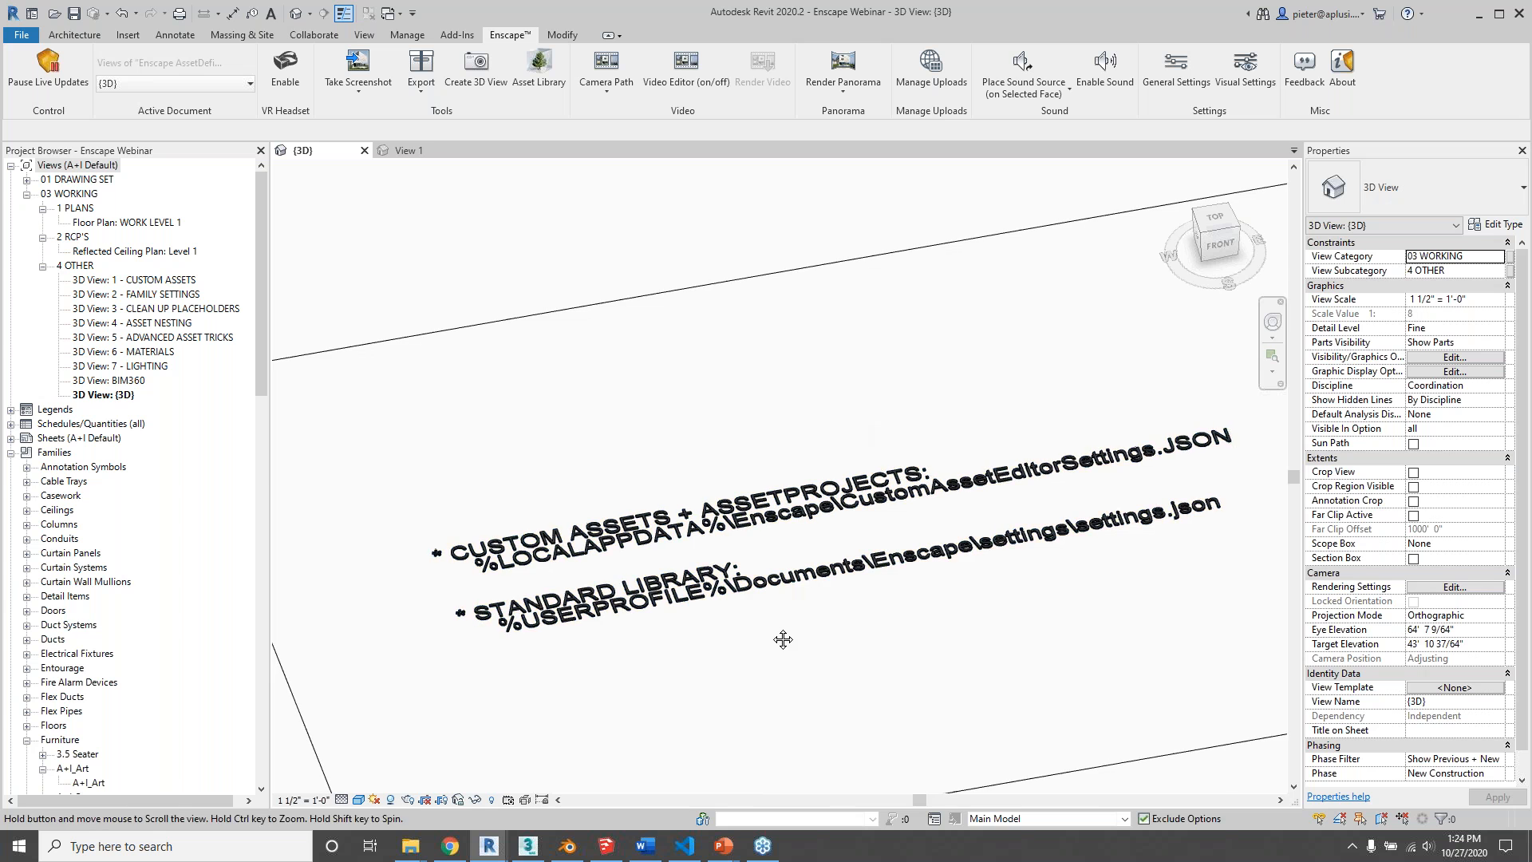
Step: Look over the model from the Deployment & Access frame to the empty frame in the Asset Family Settings section
scroll(780, 560, down, 1)
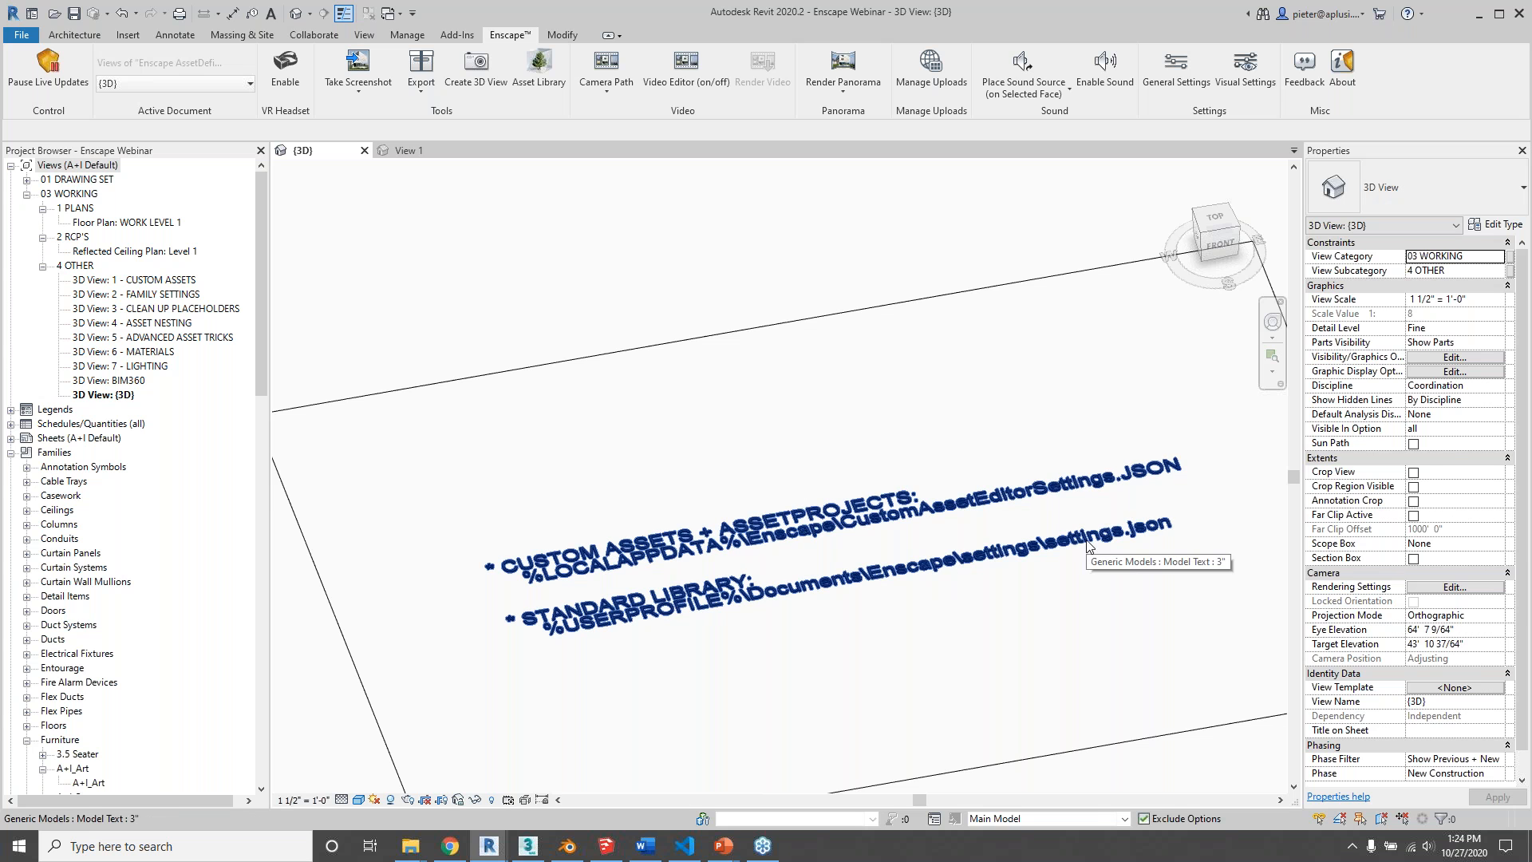
scroll(1076, 557, down, 1)
scroll(1069, 562, down, 2)
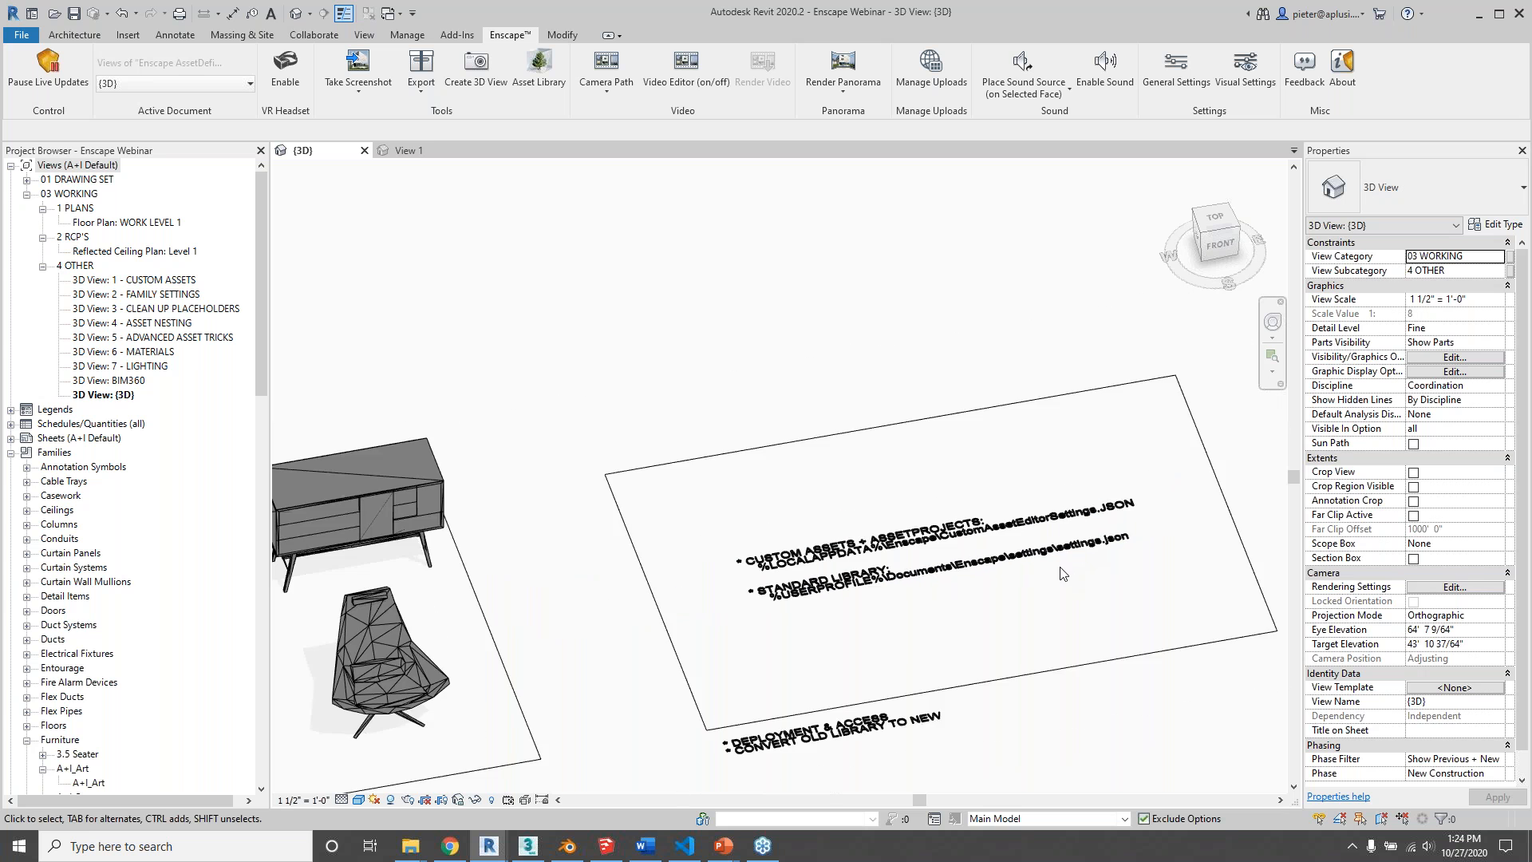
scroll(1007, 583, down, 5)
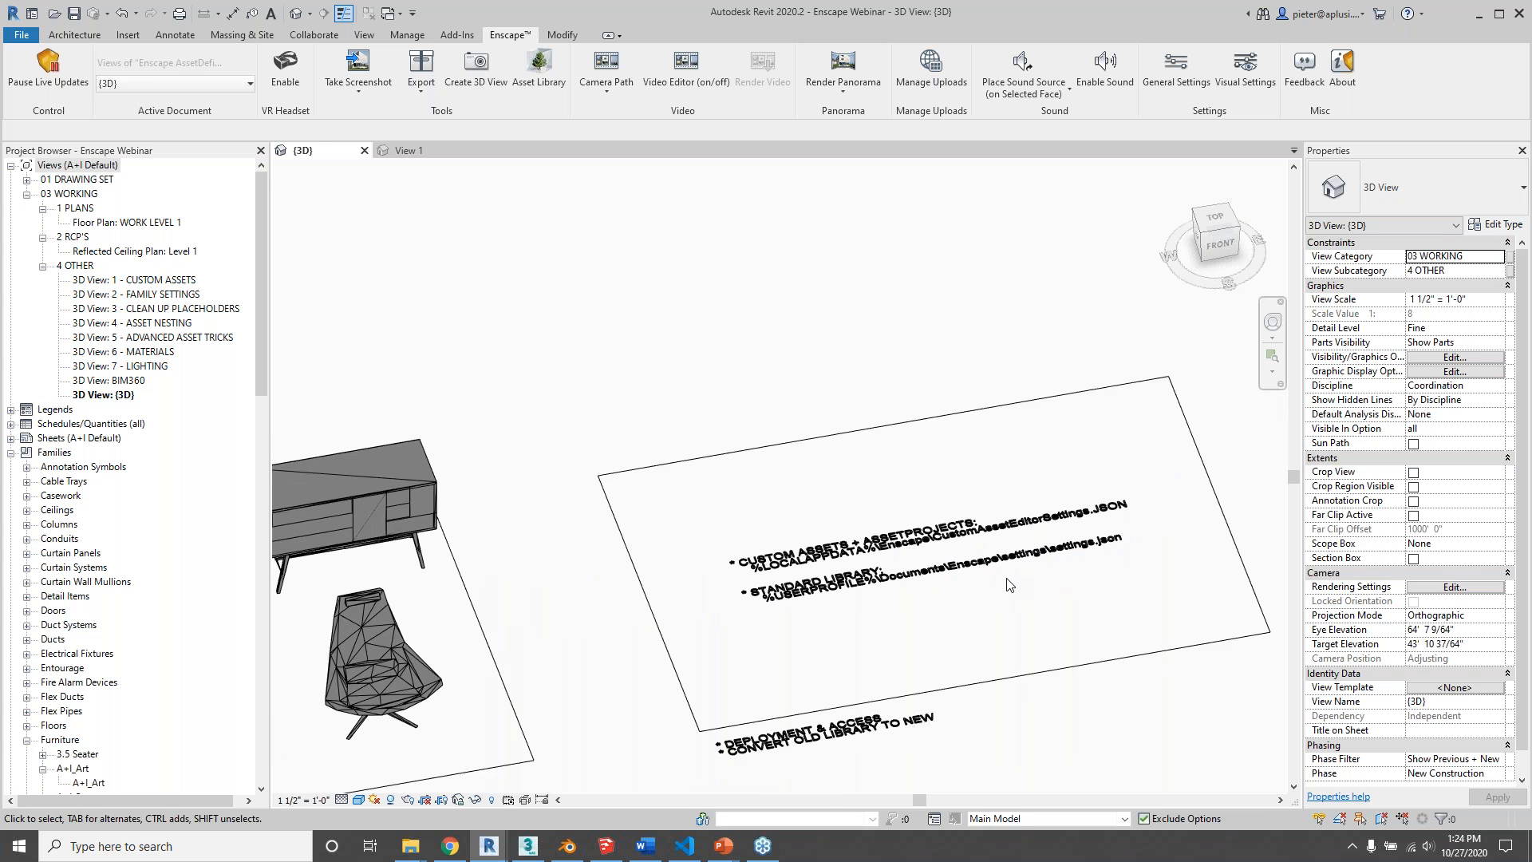
middle_drag(1007, 590, 995, 609)
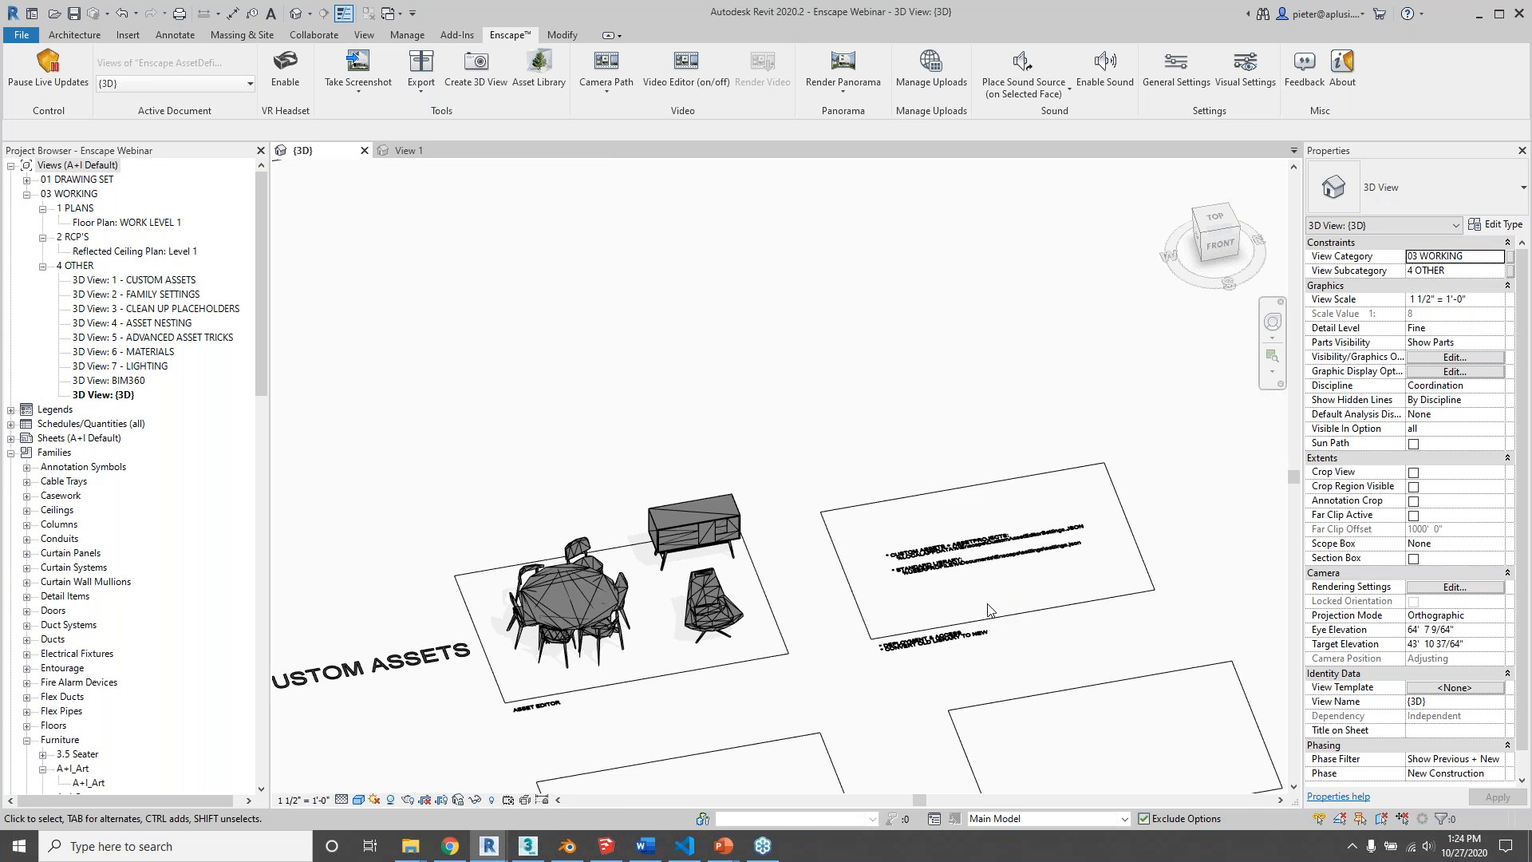
scroll(886, 581, down, 3)
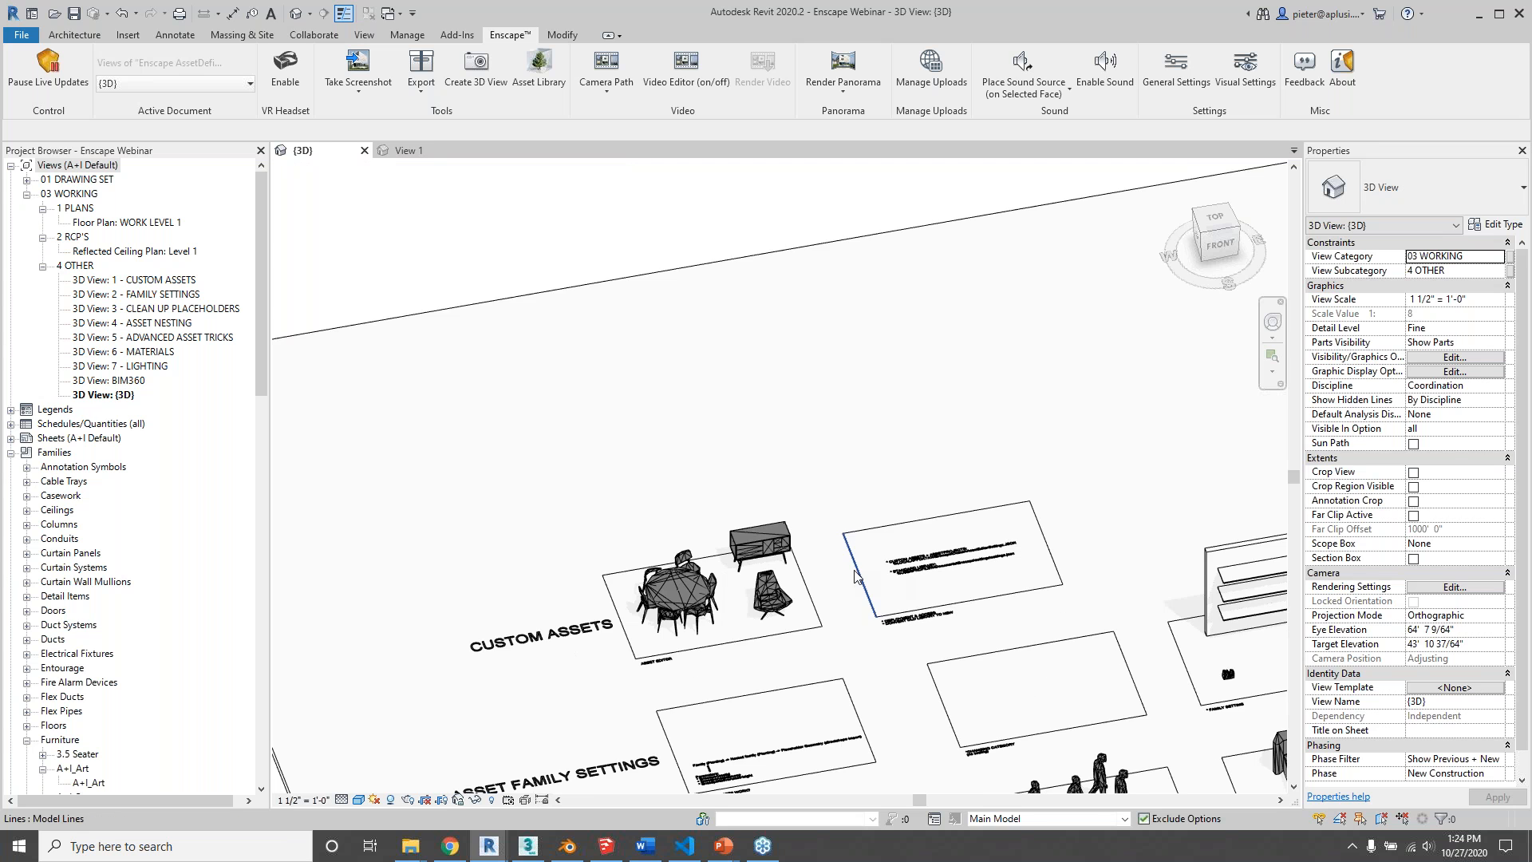
scroll(855, 576, down, 2)
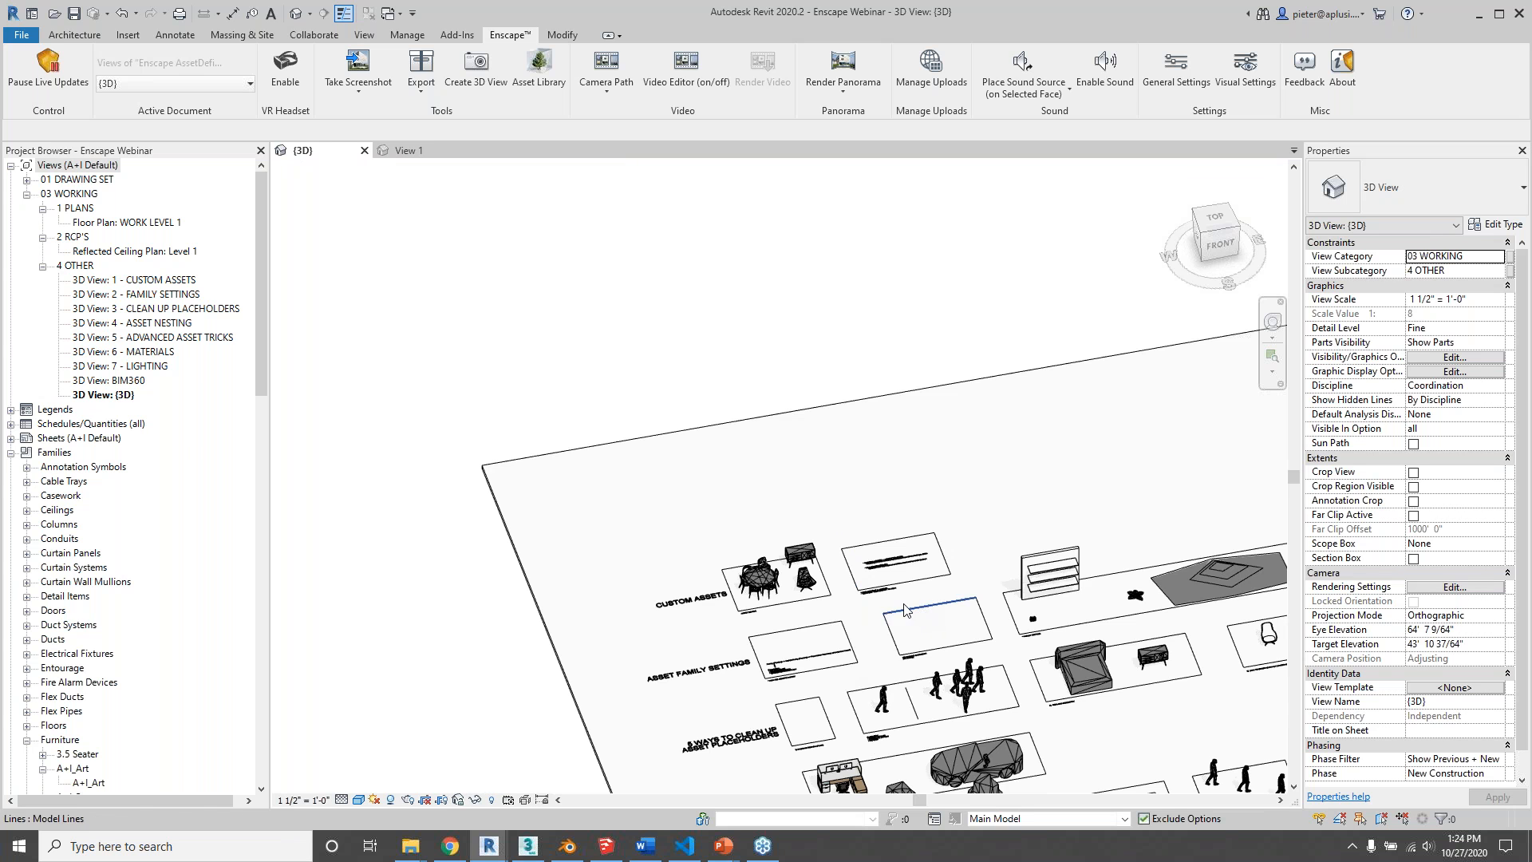
scroll(890, 600, up, 2)
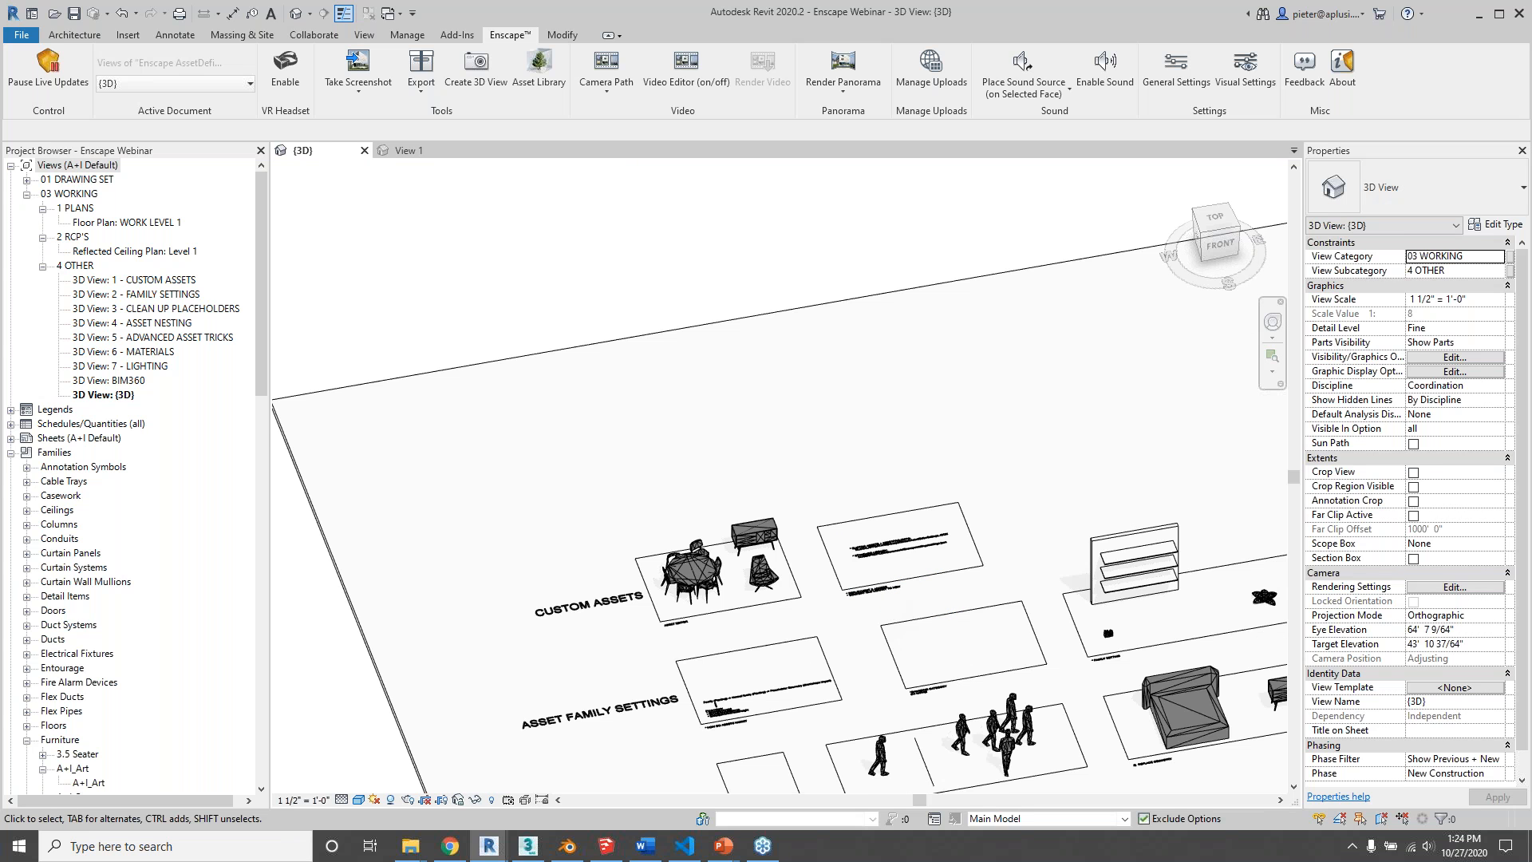
middle_drag(883, 609, 904, 603)
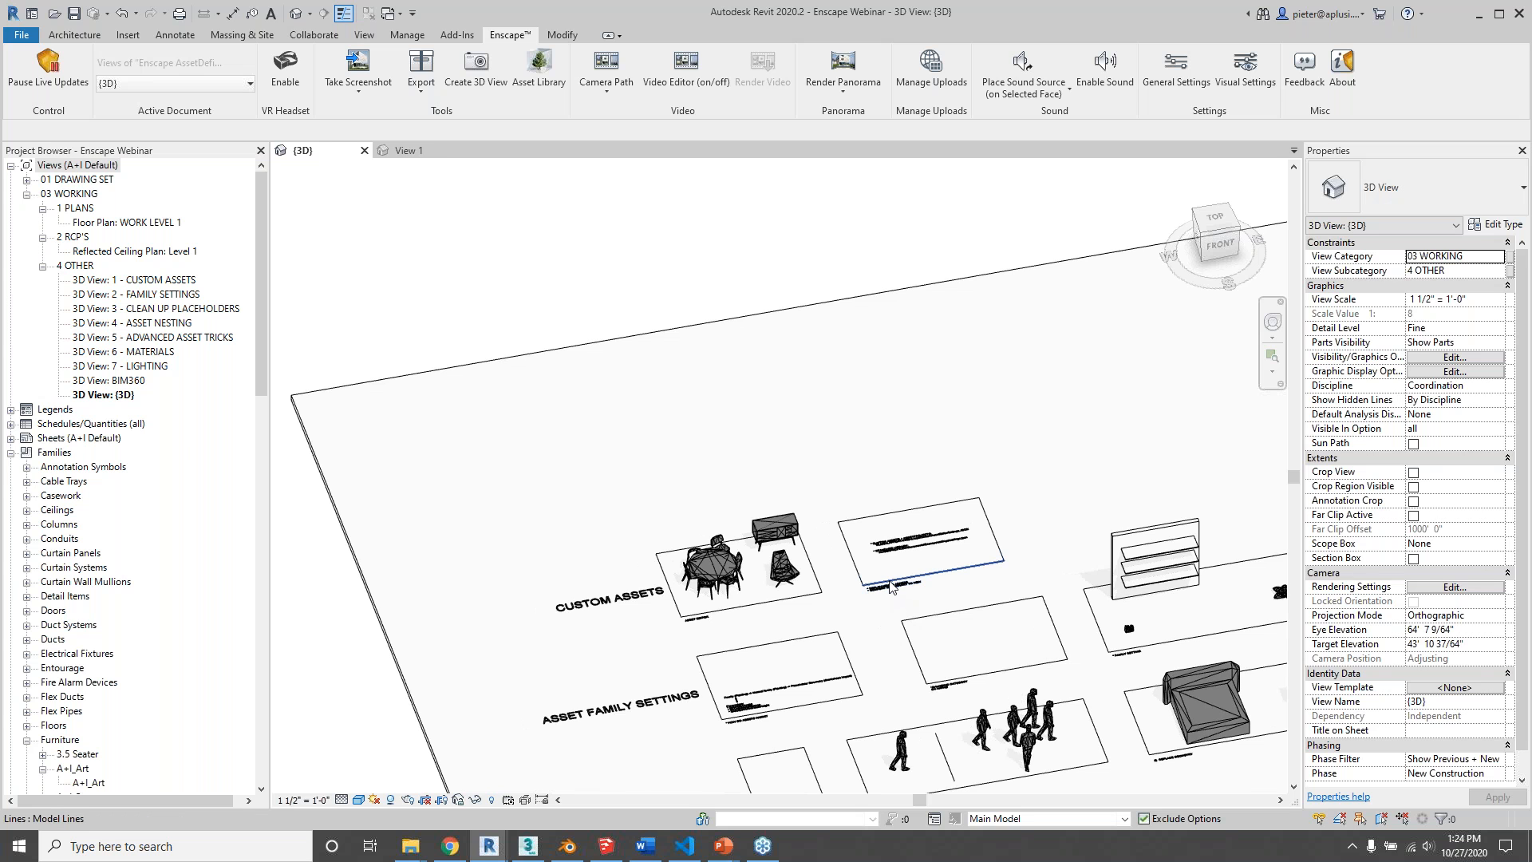
scroll(891, 587, up, 4)
scroll(894, 558, up, 3)
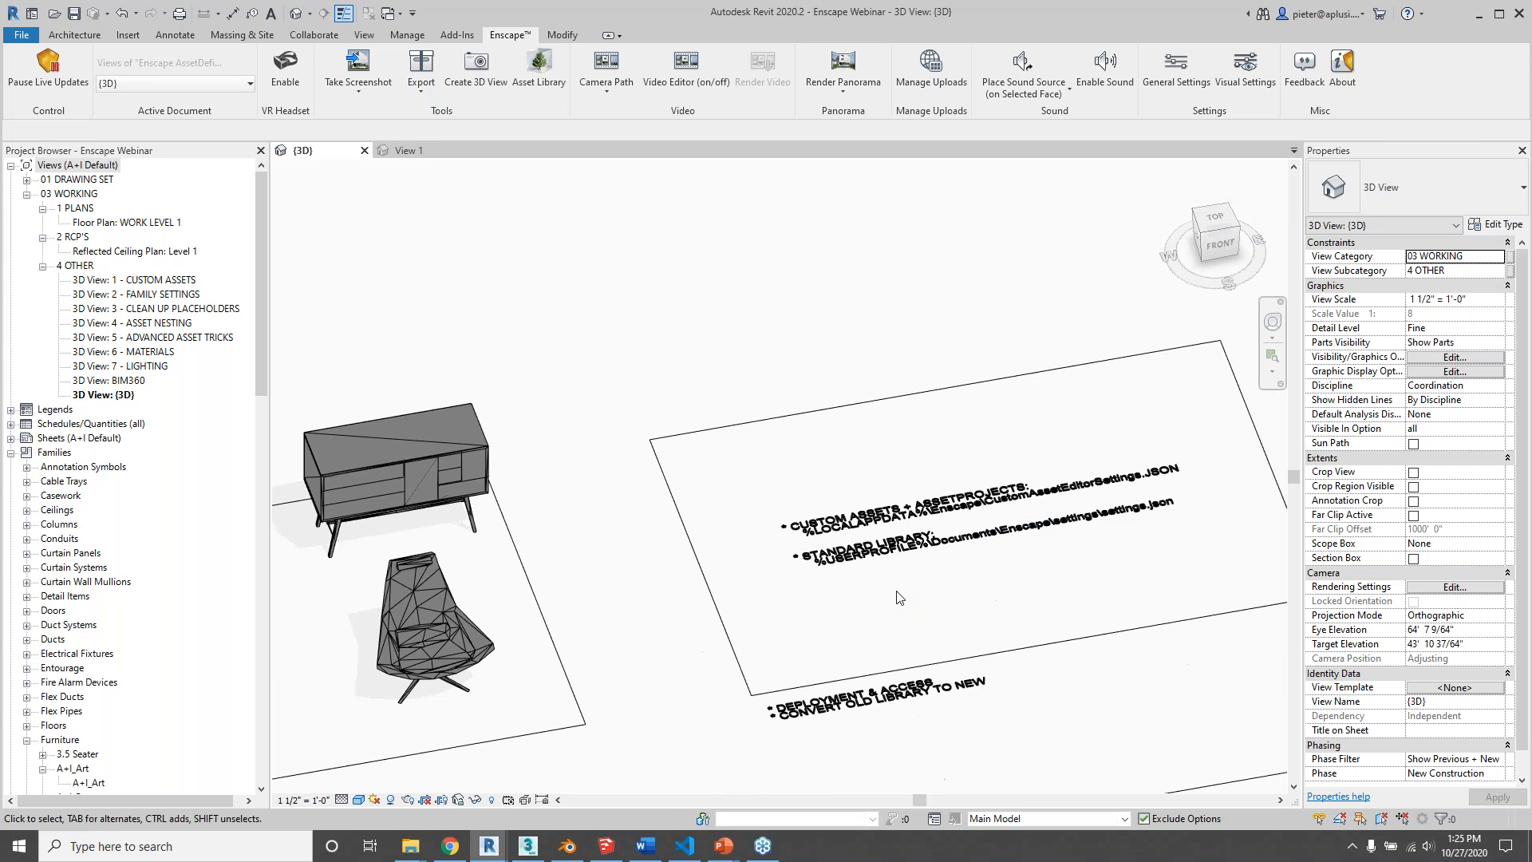
scroll(897, 598, up, 1)
middle_drag(897, 598, 859, 474)
scroll(859, 475, down, 3)
middle_drag(681, 722, 976, 568)
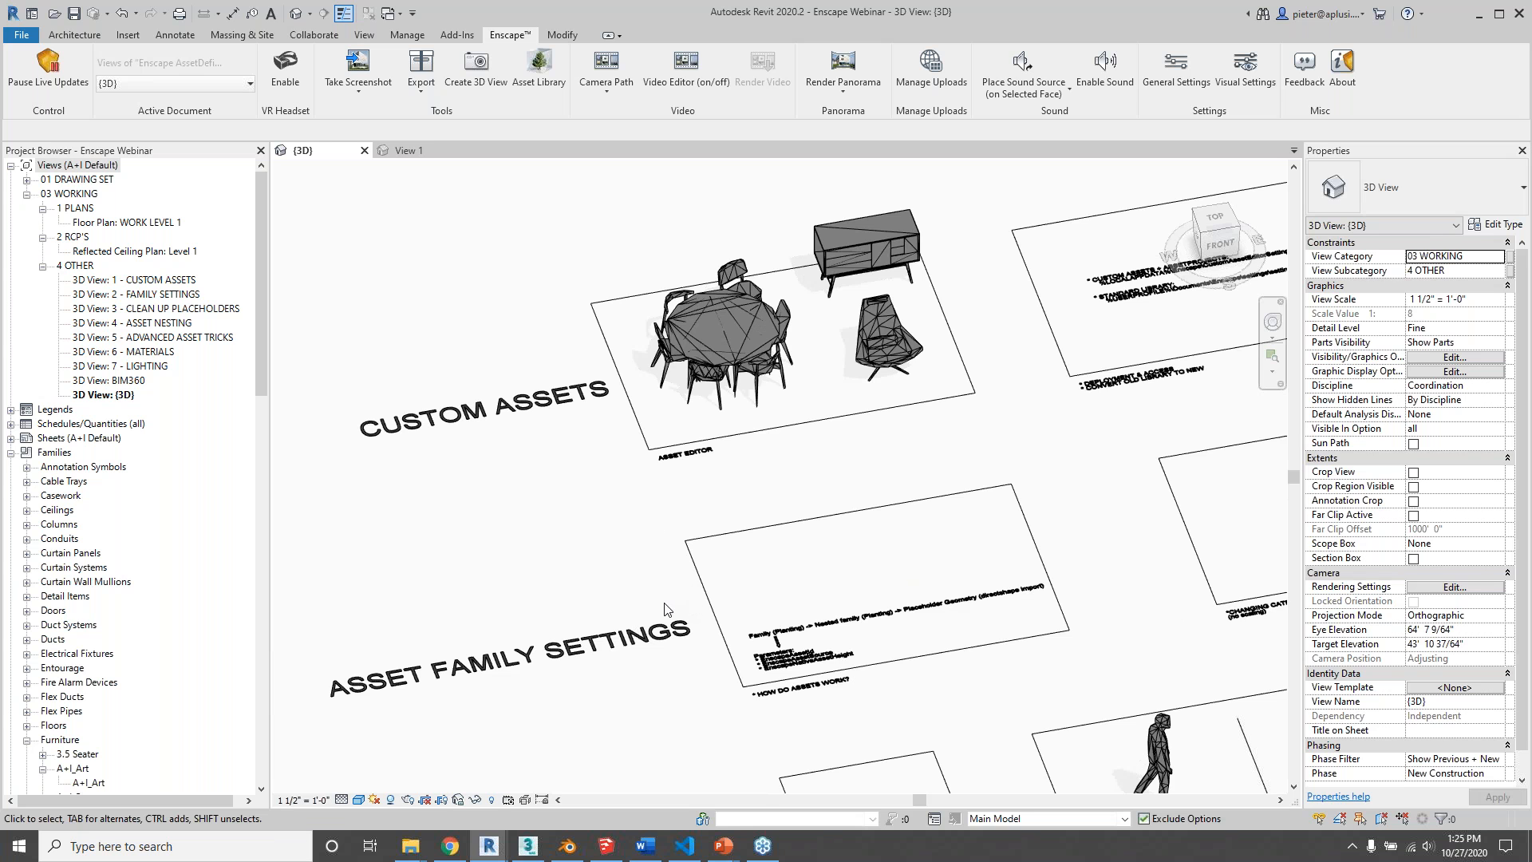
Step: Open the asset library's favorites beside the Asset Family Settings frame and try to place the Office Chair
click(550, 92)
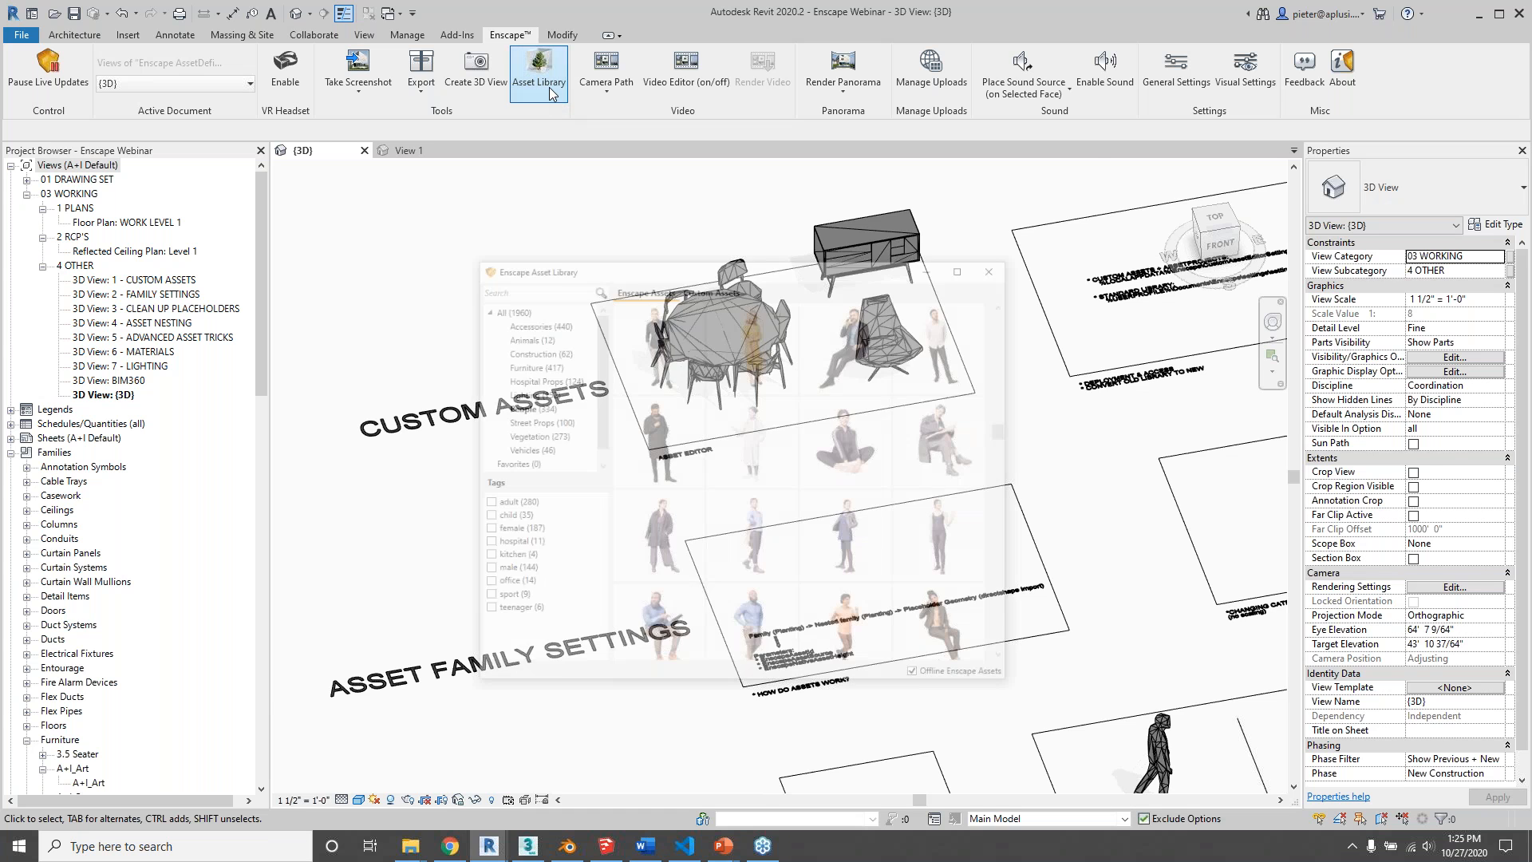
scroll(533, 381, down, 1)
click(527, 389)
drag(760, 194, 322, 204)
mouse_move(366, 294)
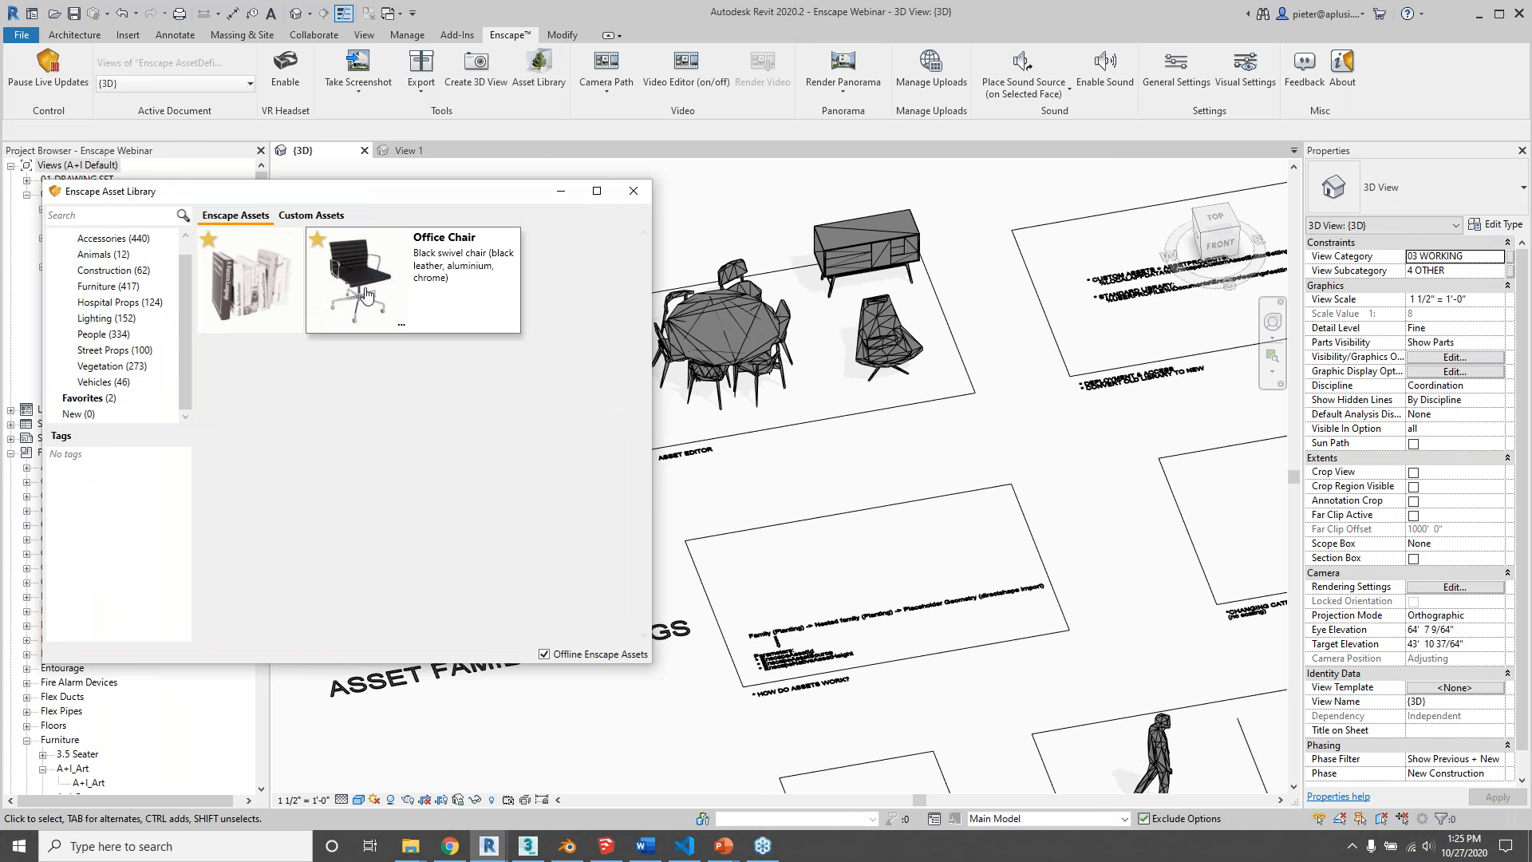
click(366, 295)
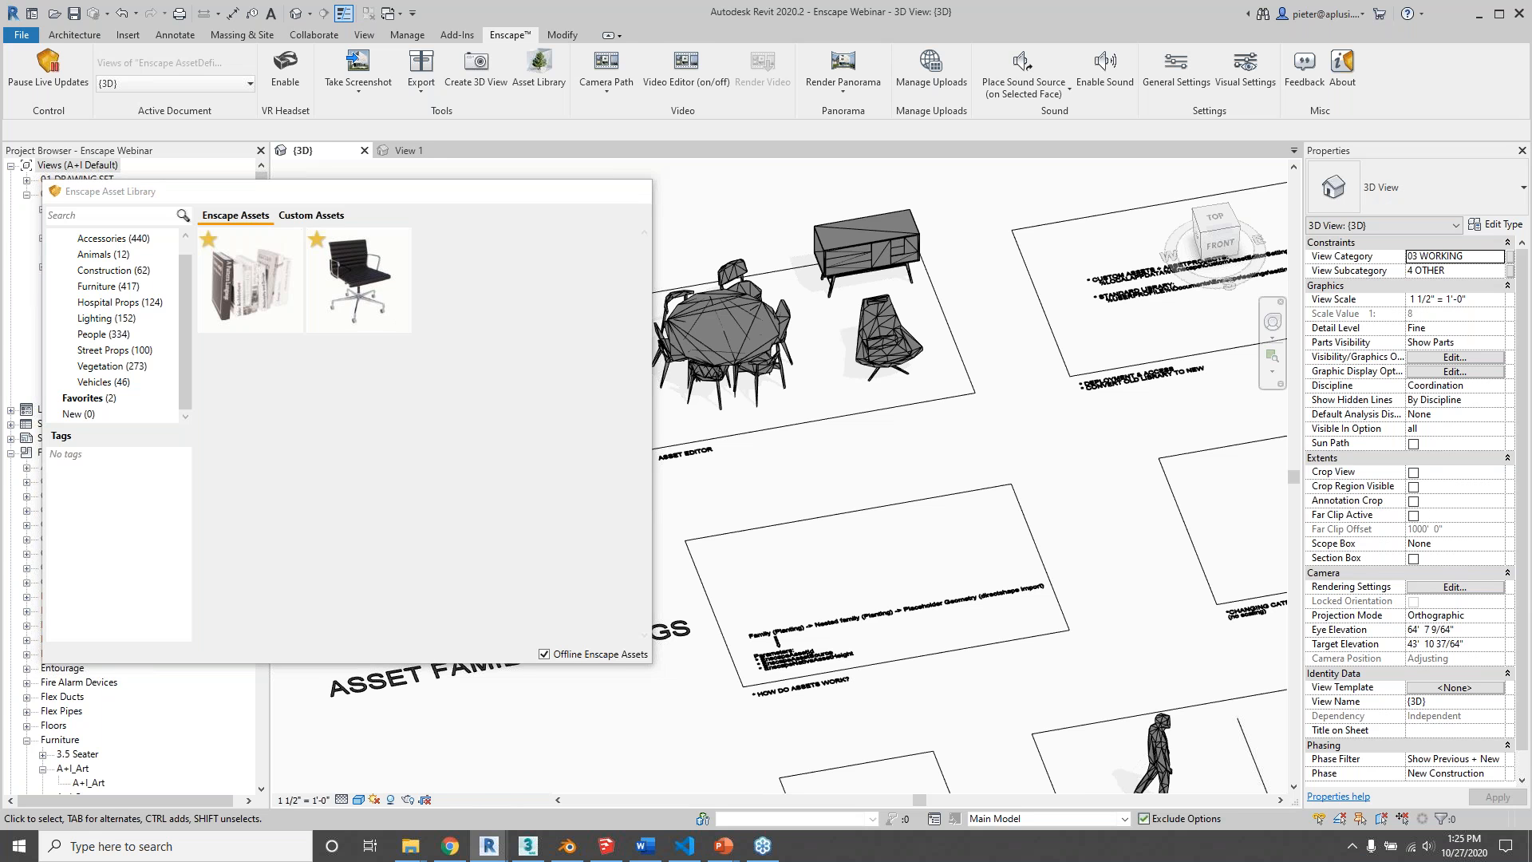
key(Escape)
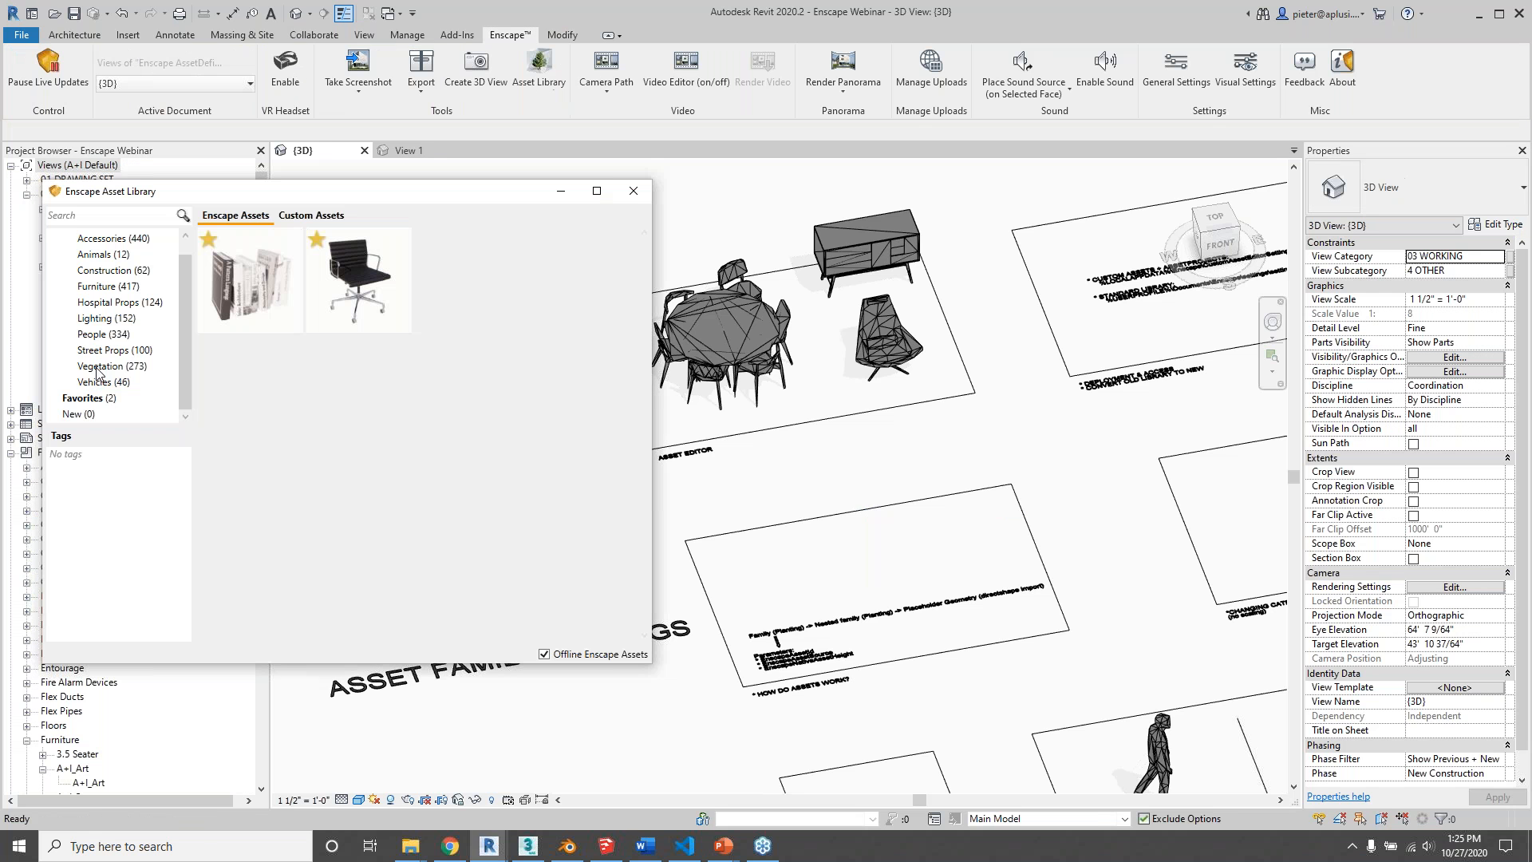
Step: Place Accent Armchair 04 from the Furniture category in the "How do assets work?" frame and close the asset library
click(107, 285)
mouse_move(575, 281)
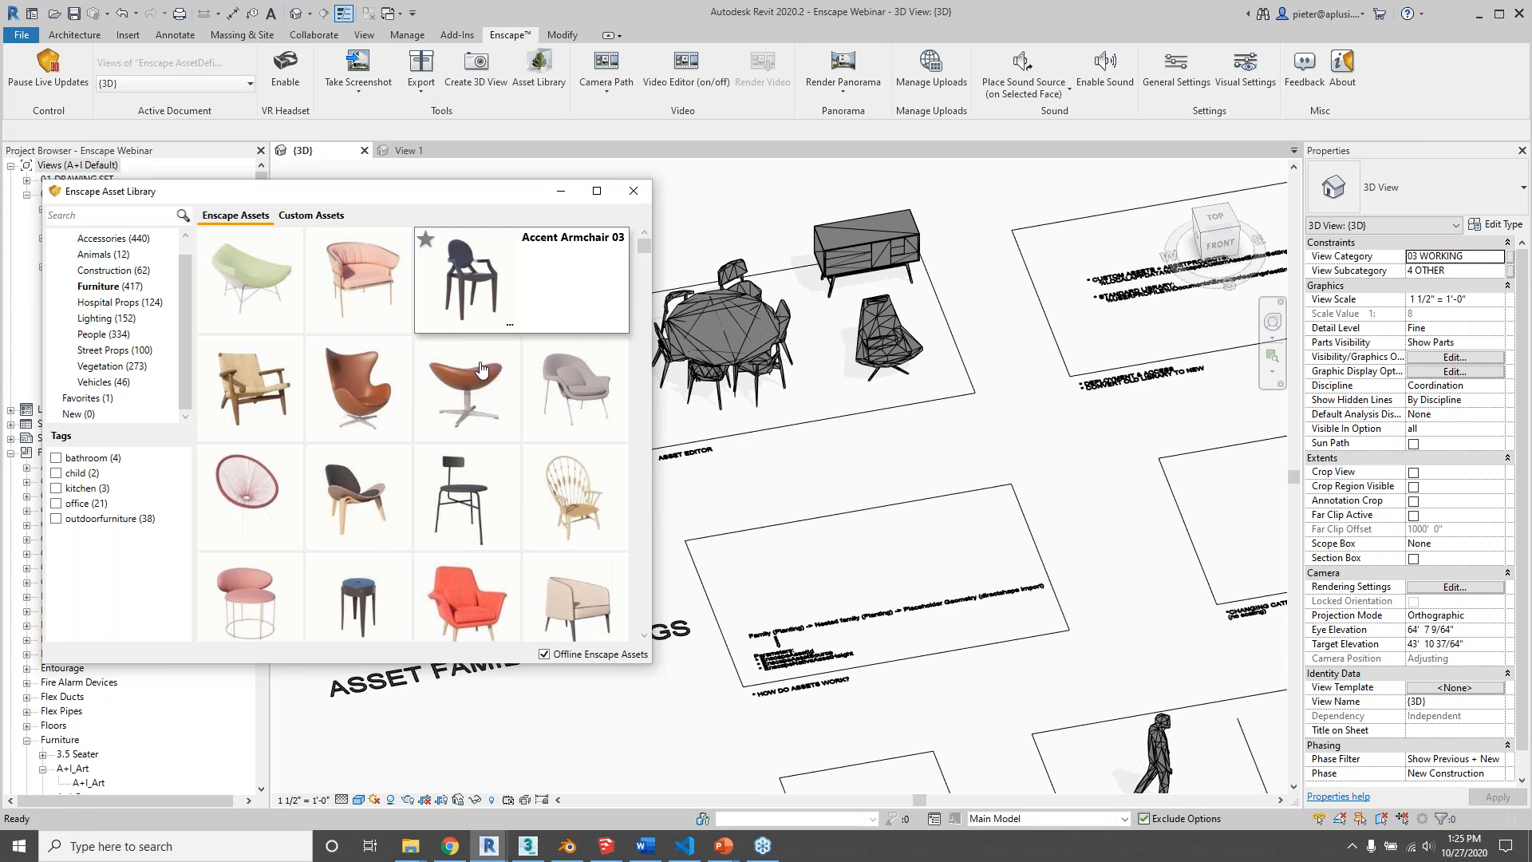
click(575, 281)
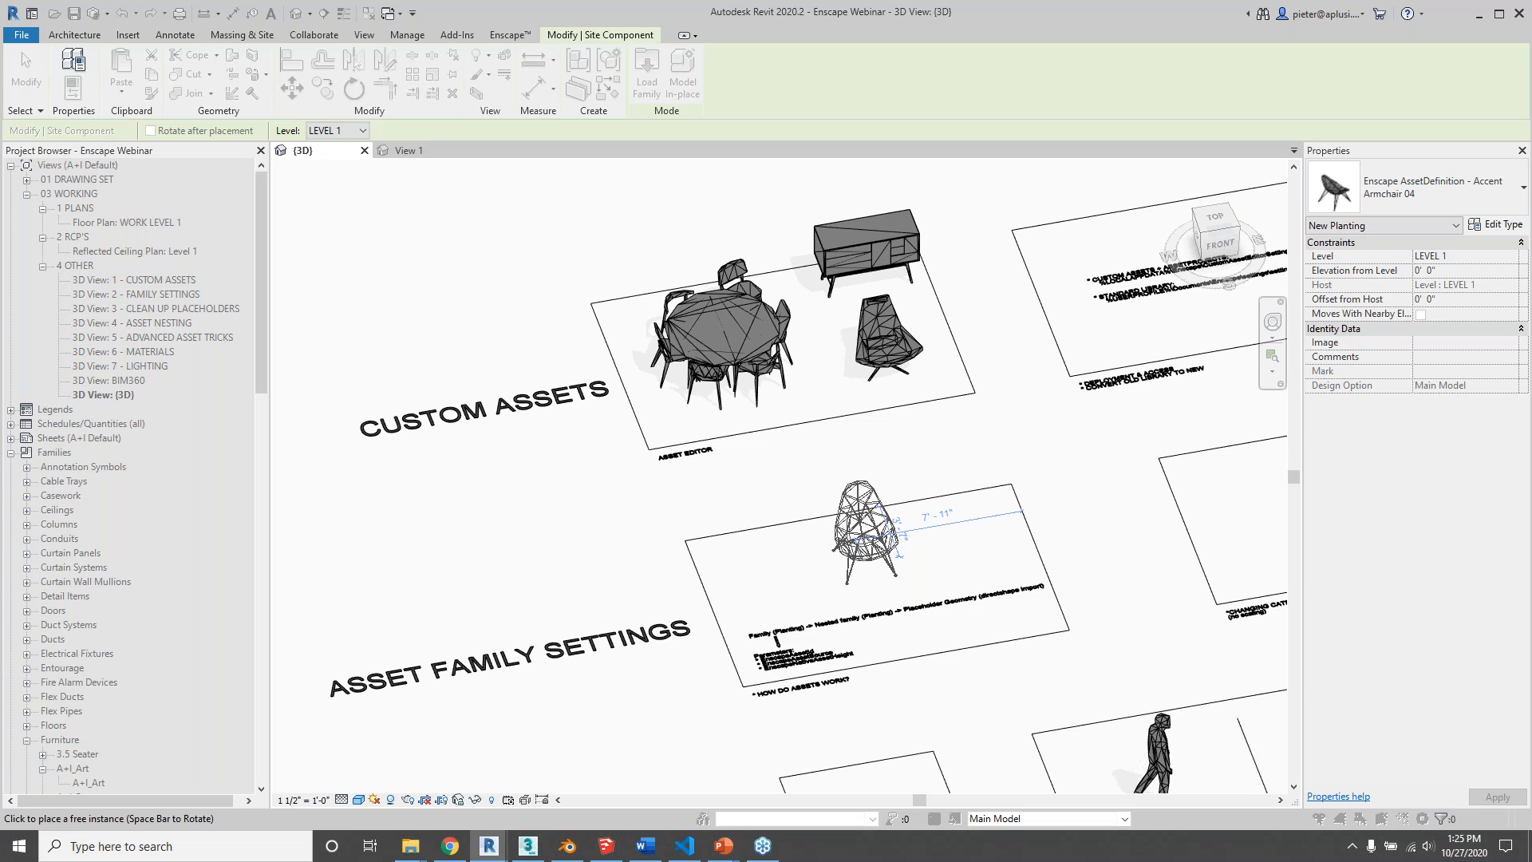
click(942, 605)
scroll(850, 557, up, 2)
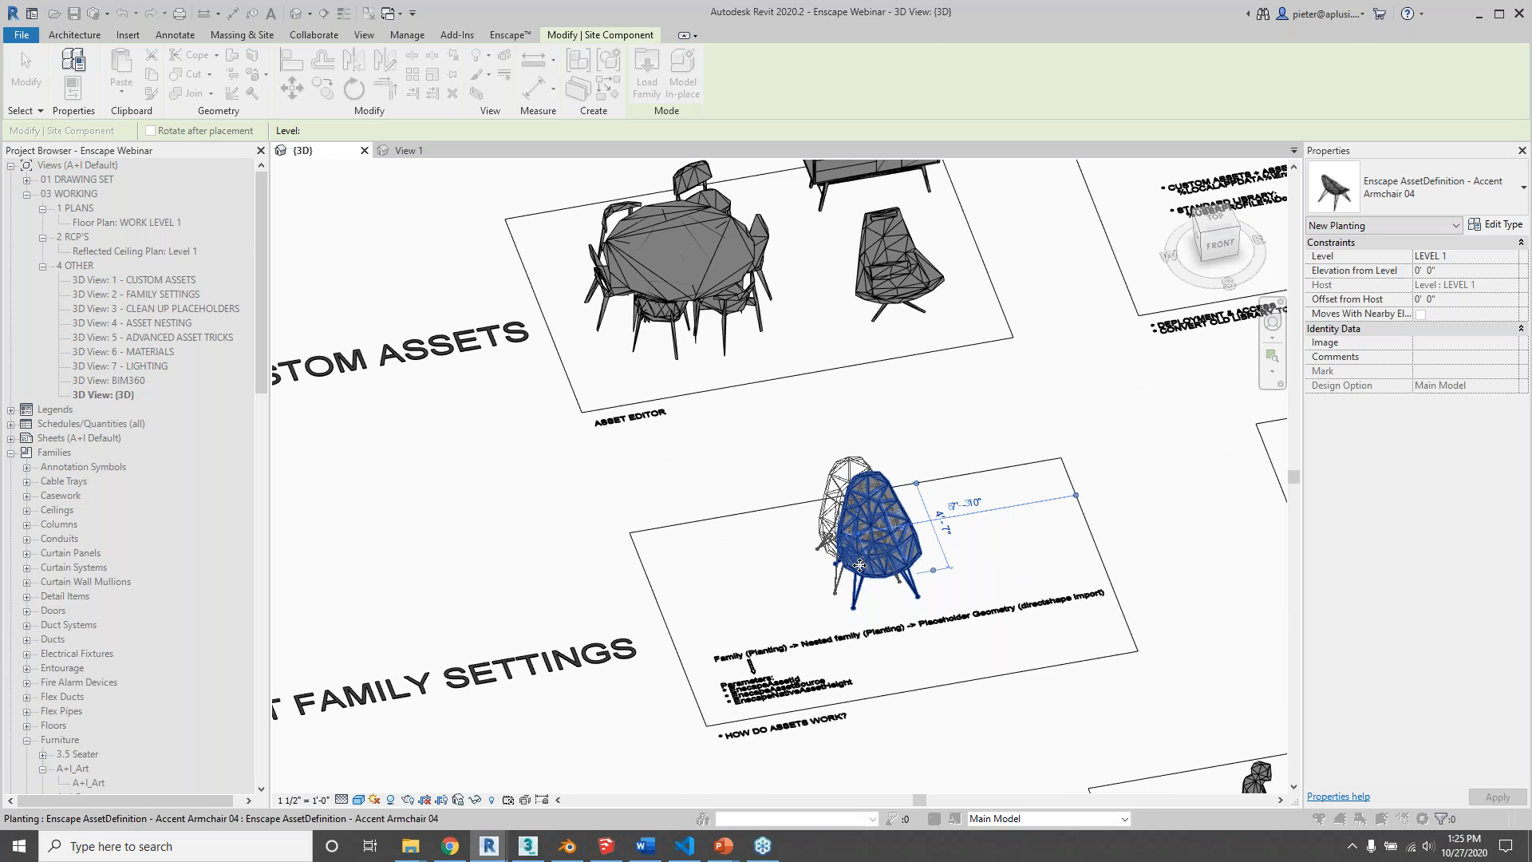
key(Escape)
click(633, 191)
Step: Open the family of the placed Accent Armchair 04 for editing
click(894, 574)
scroll(894, 576, up, 1)
scroll(895, 576, up, 2)
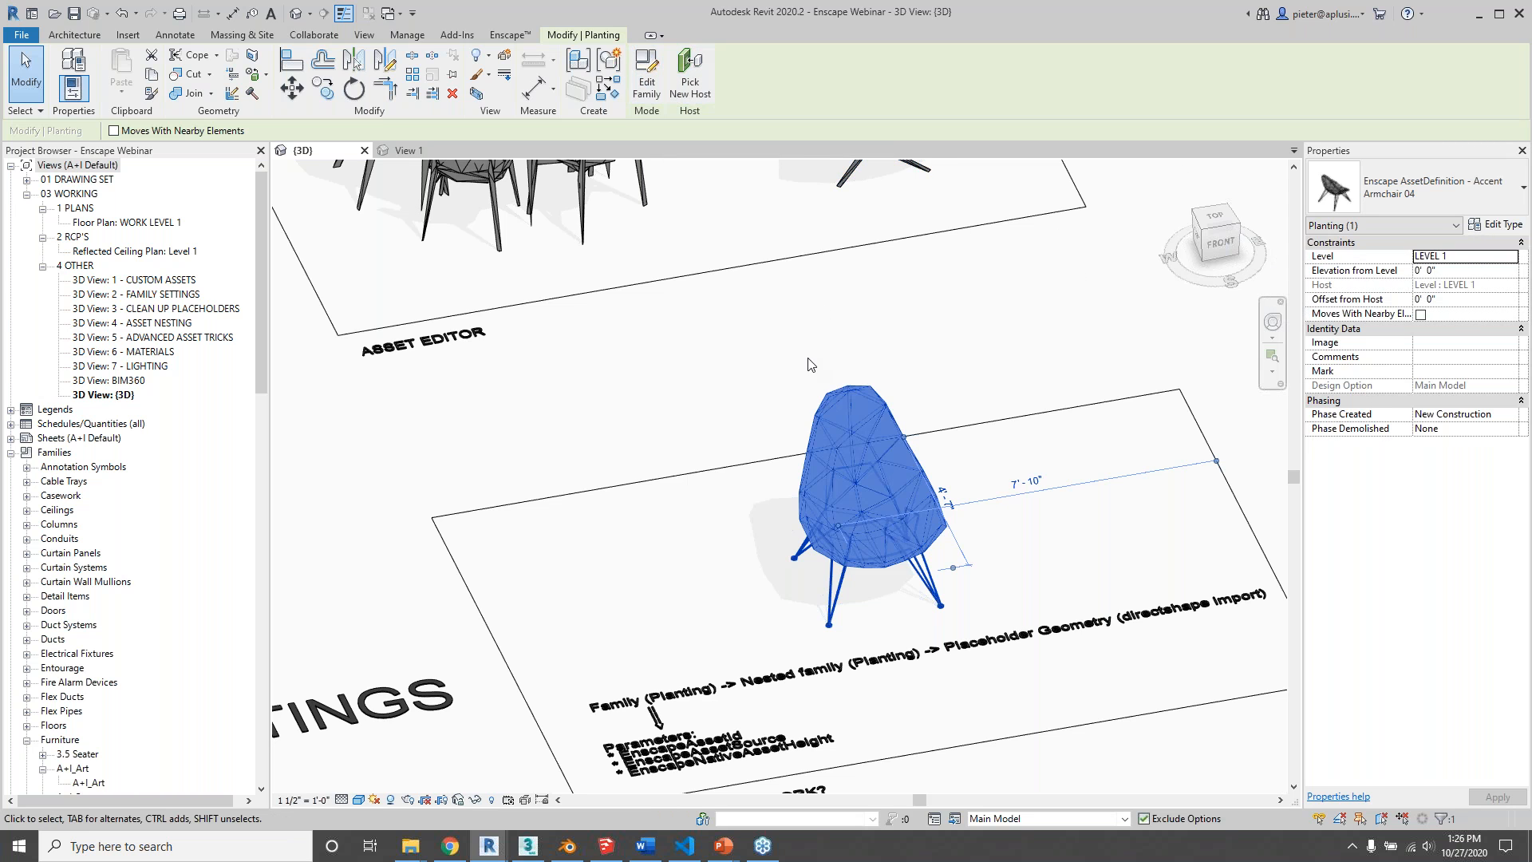
middle_drag(825, 407, 853, 410)
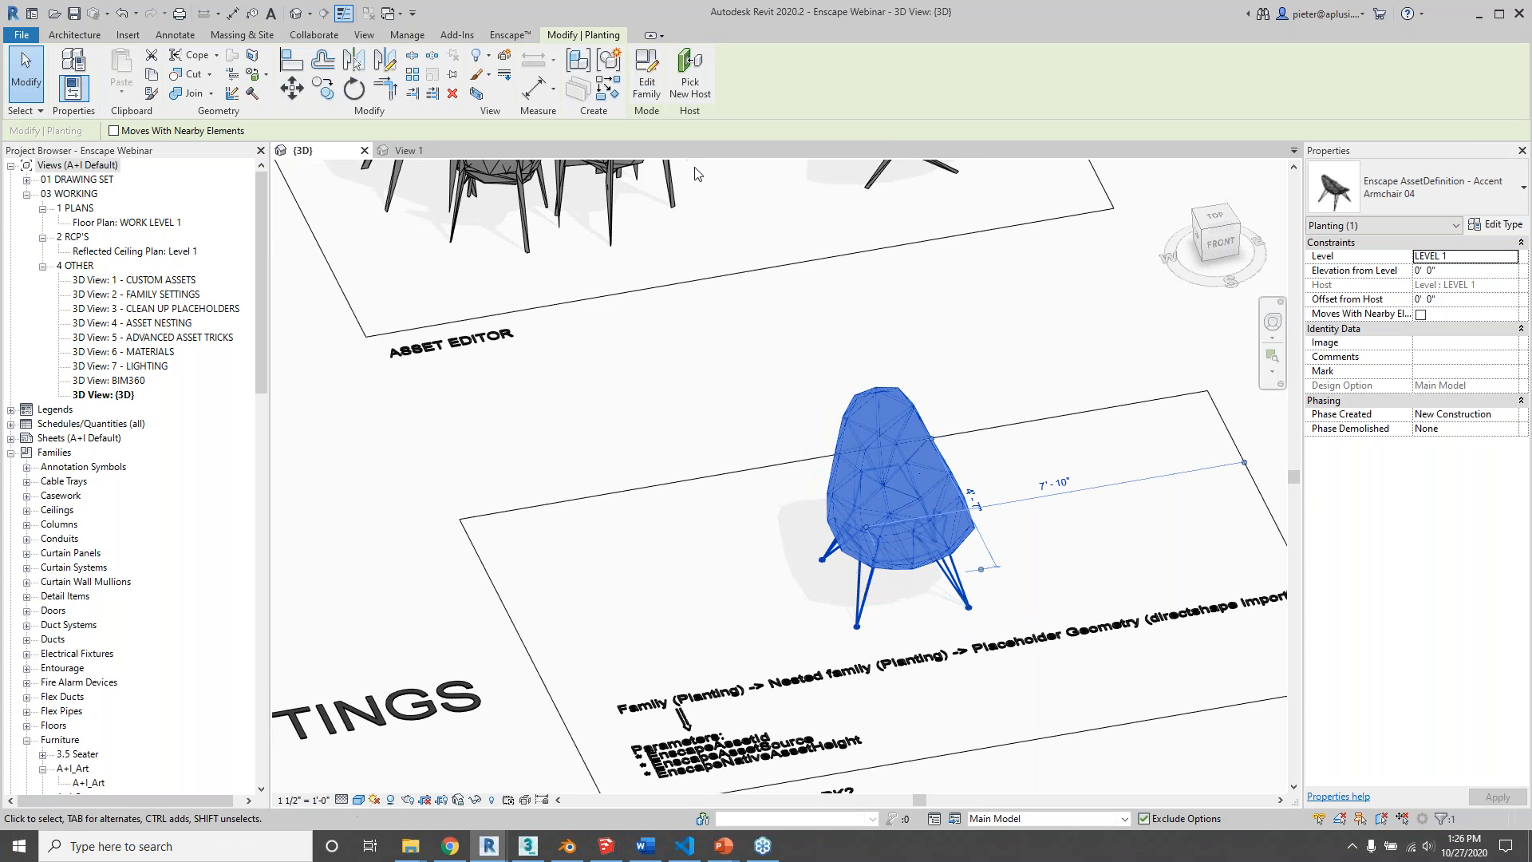
click(646, 80)
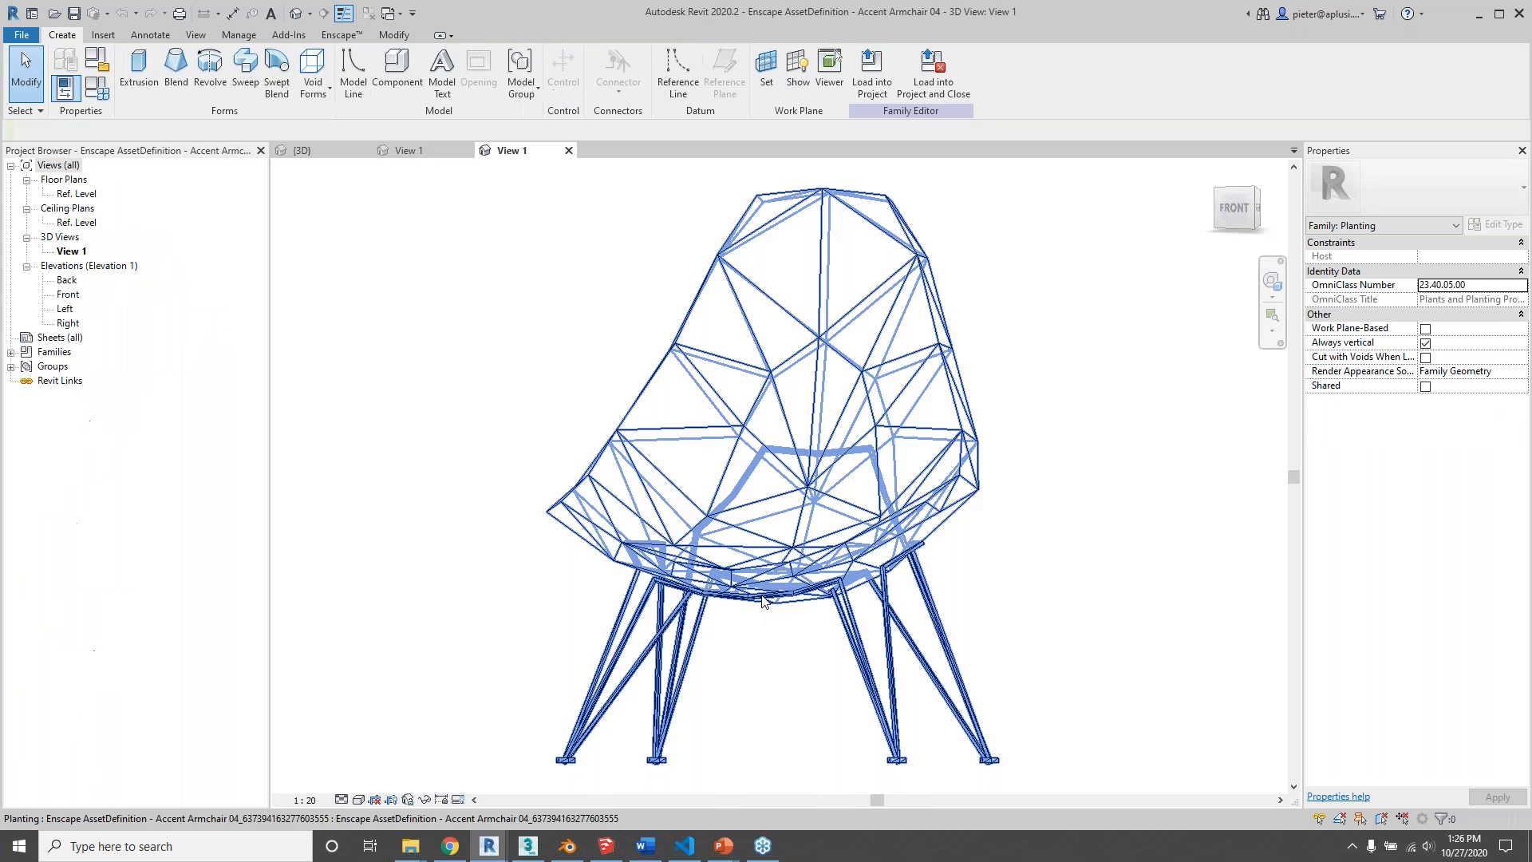
Step: Open the nested planting family inside Accent Armchair 04 and inspect its placeholder geometry
click(762, 601)
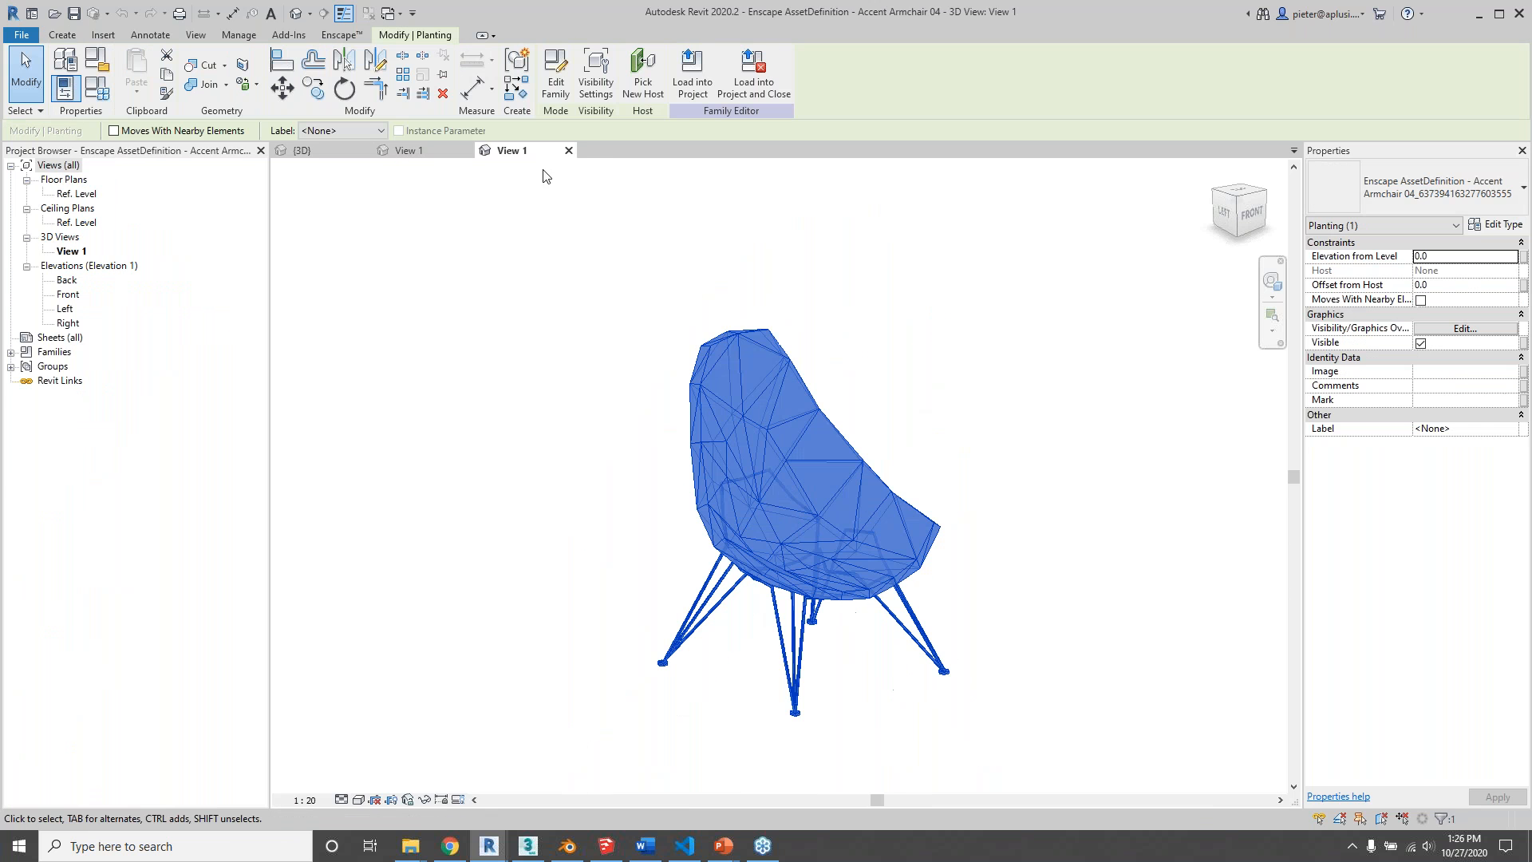
click(561, 96)
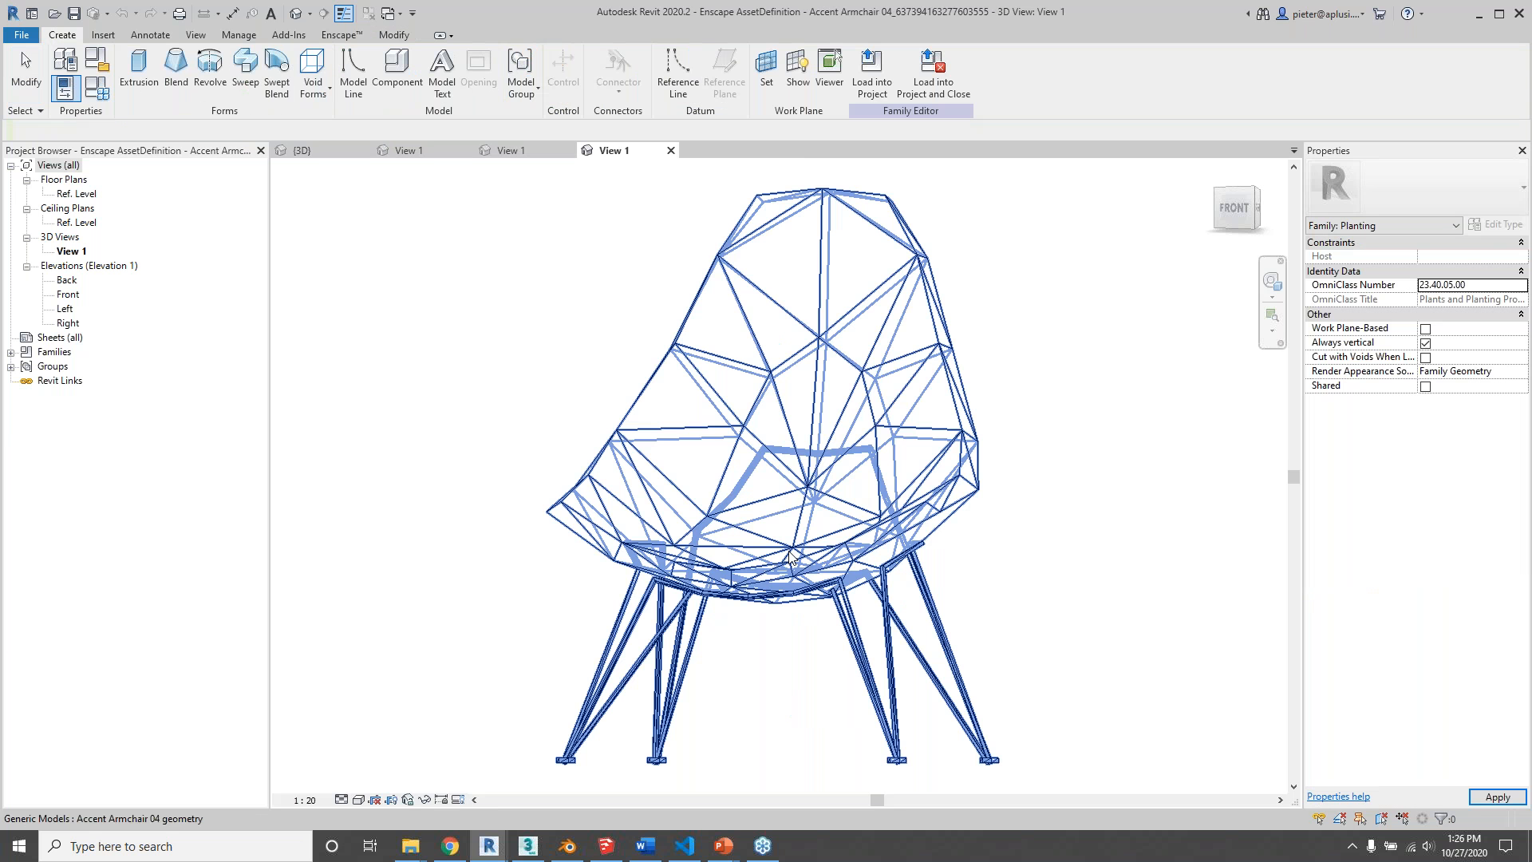
click(790, 557)
shift+middle_drag(796, 529, 858, 649)
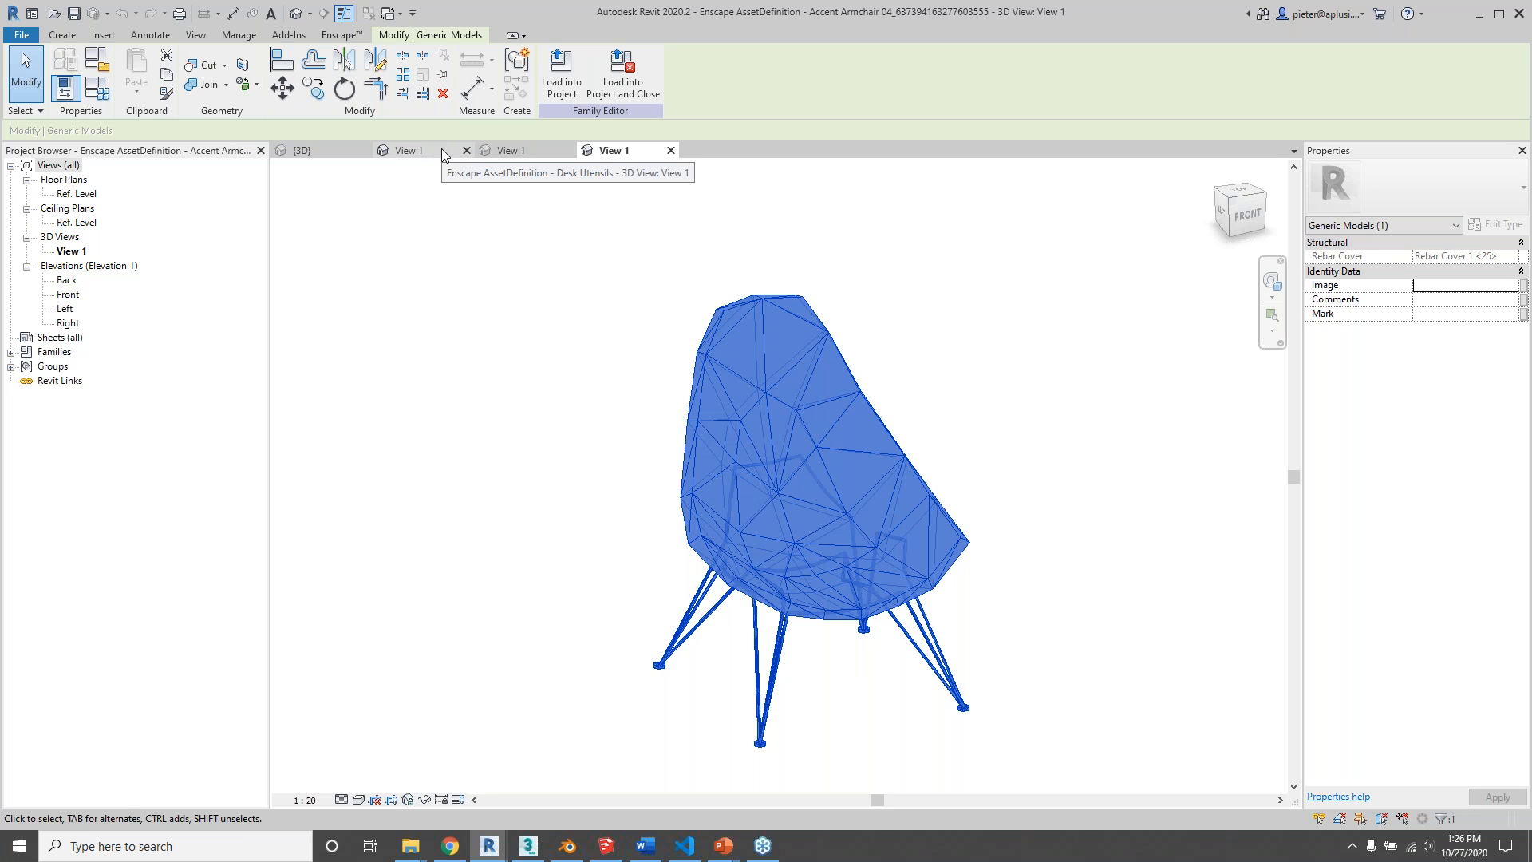
Step: Return to the project's 3D view and examine the family structure and Enscape parameter notes below the armchair
click(324, 150)
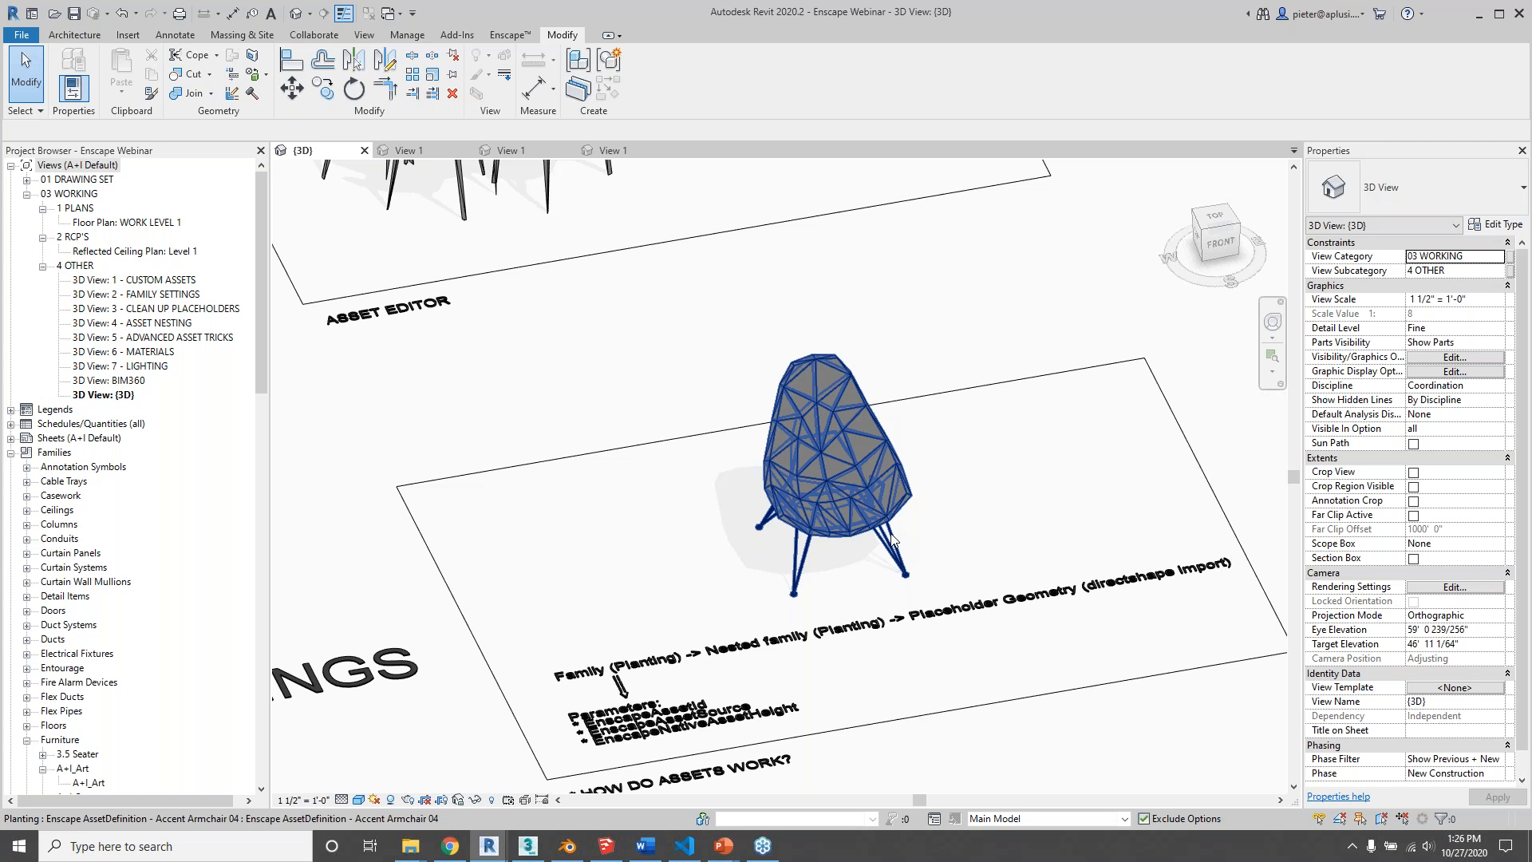
middle_drag(693, 718, 772, 618)
scroll(773, 619, up, 2)
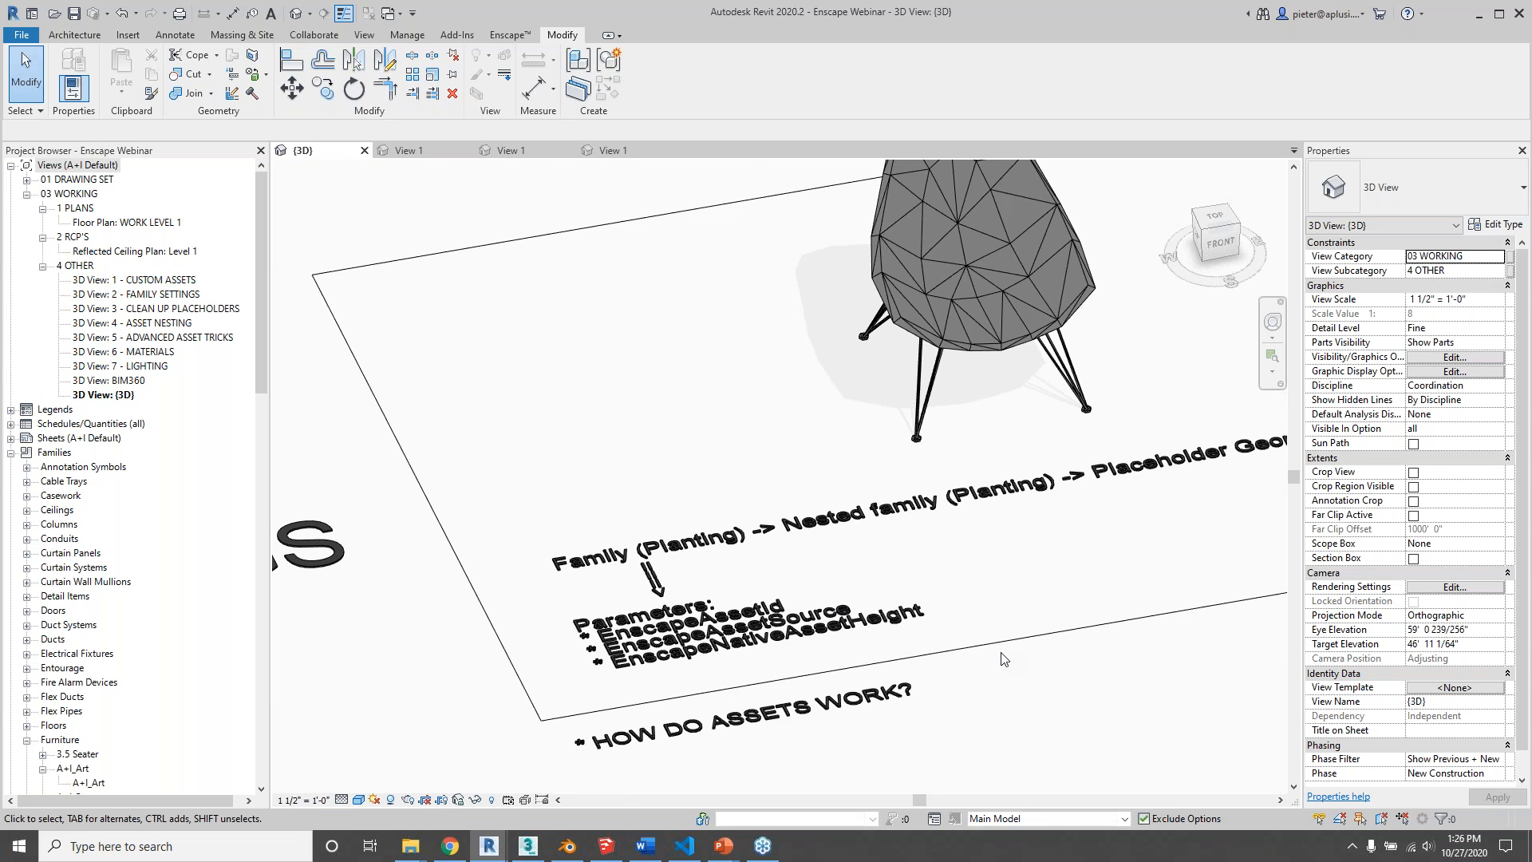
scroll(1003, 735, down, 1)
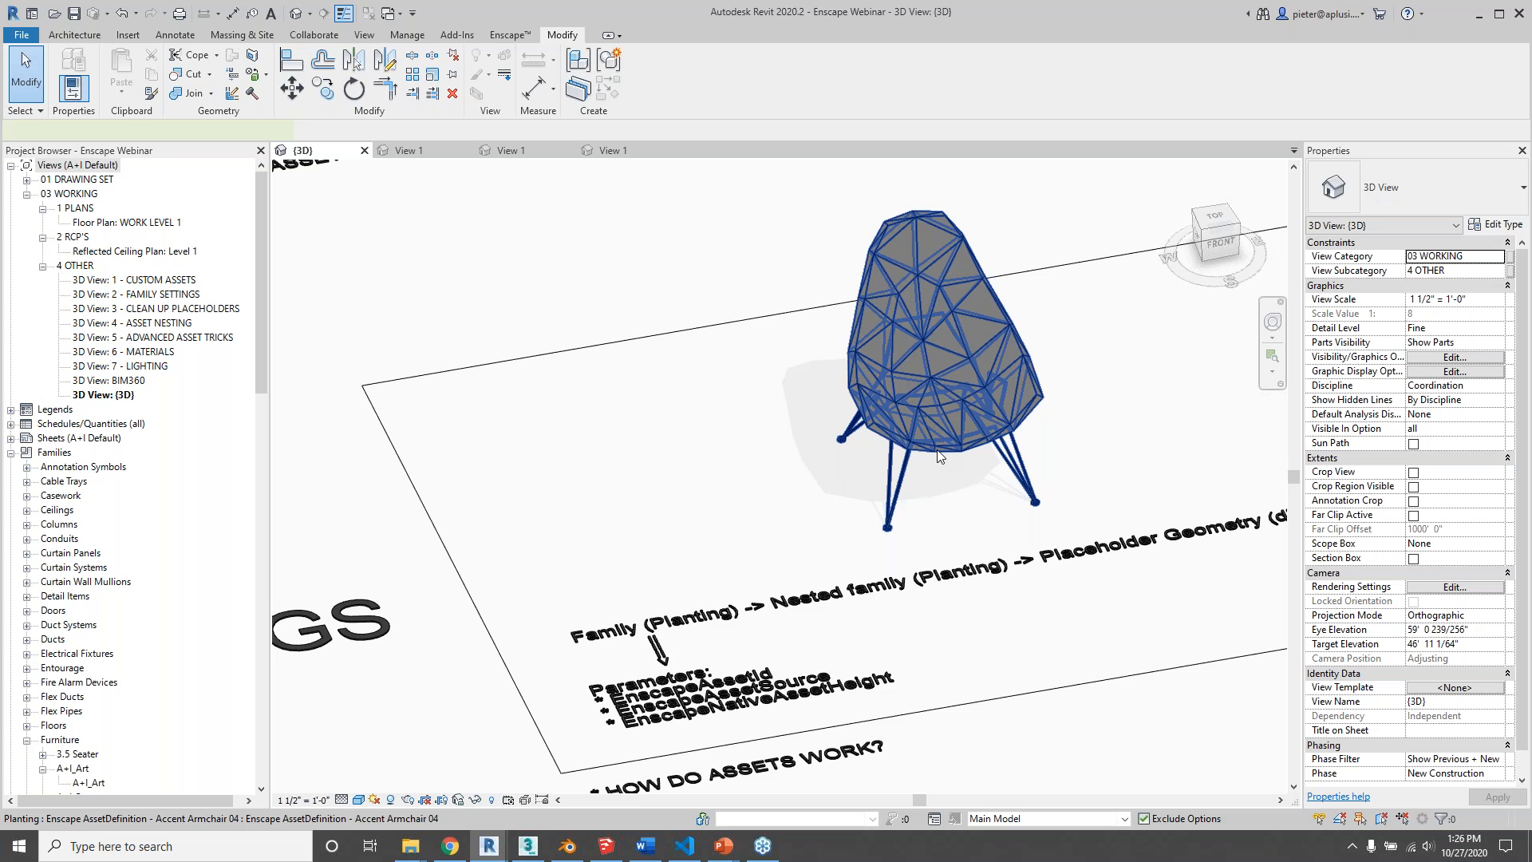
Step: Examine the type properties of the placed Accent Armchair 04, including Height and the Enscape data parameters, without changing them
click(940, 455)
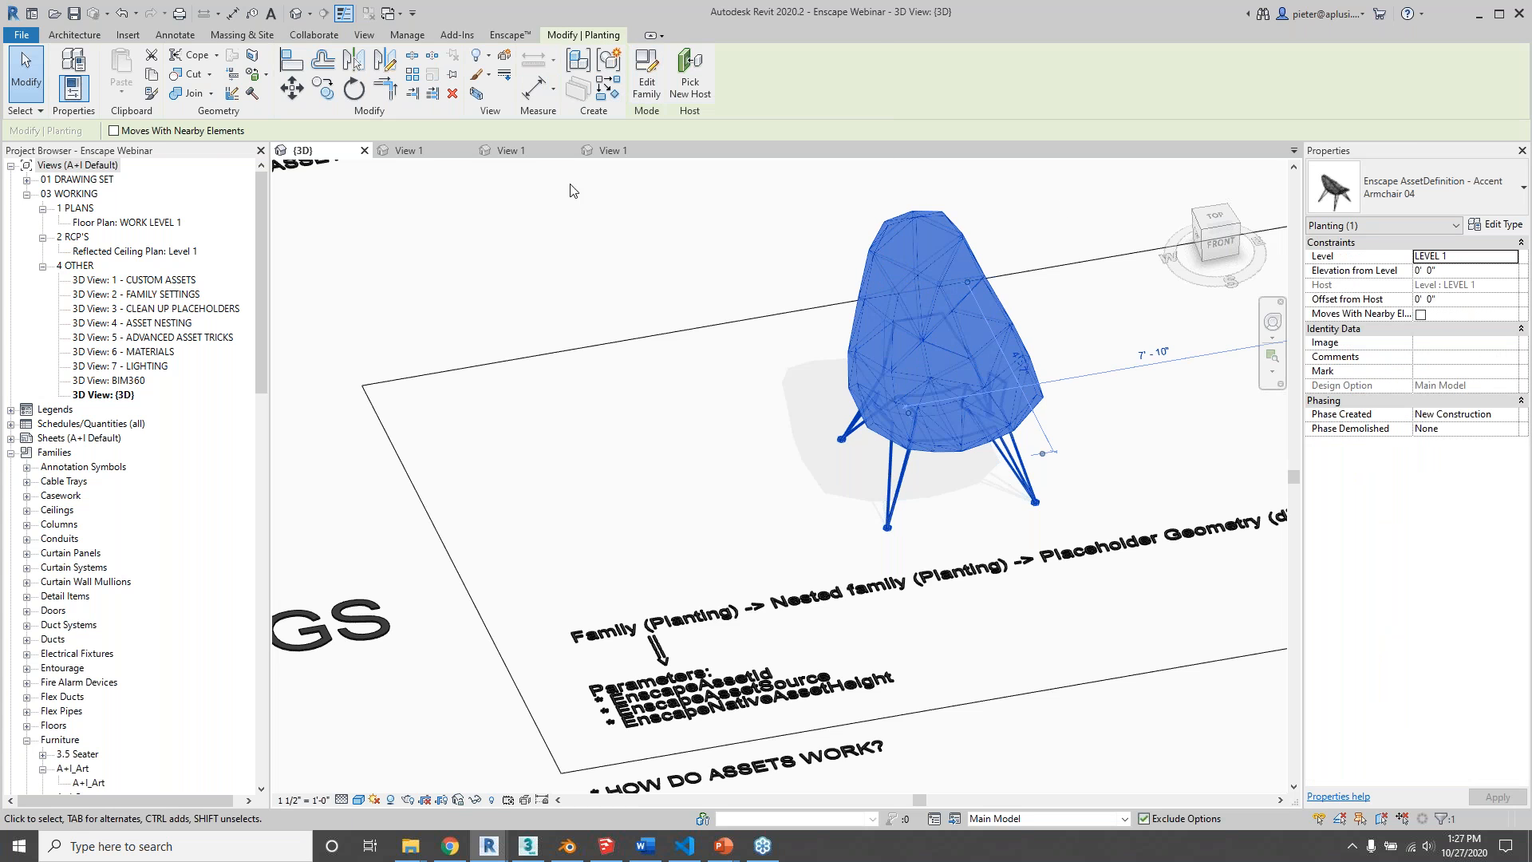
click(1496, 224)
drag(626, 175, 580, 176)
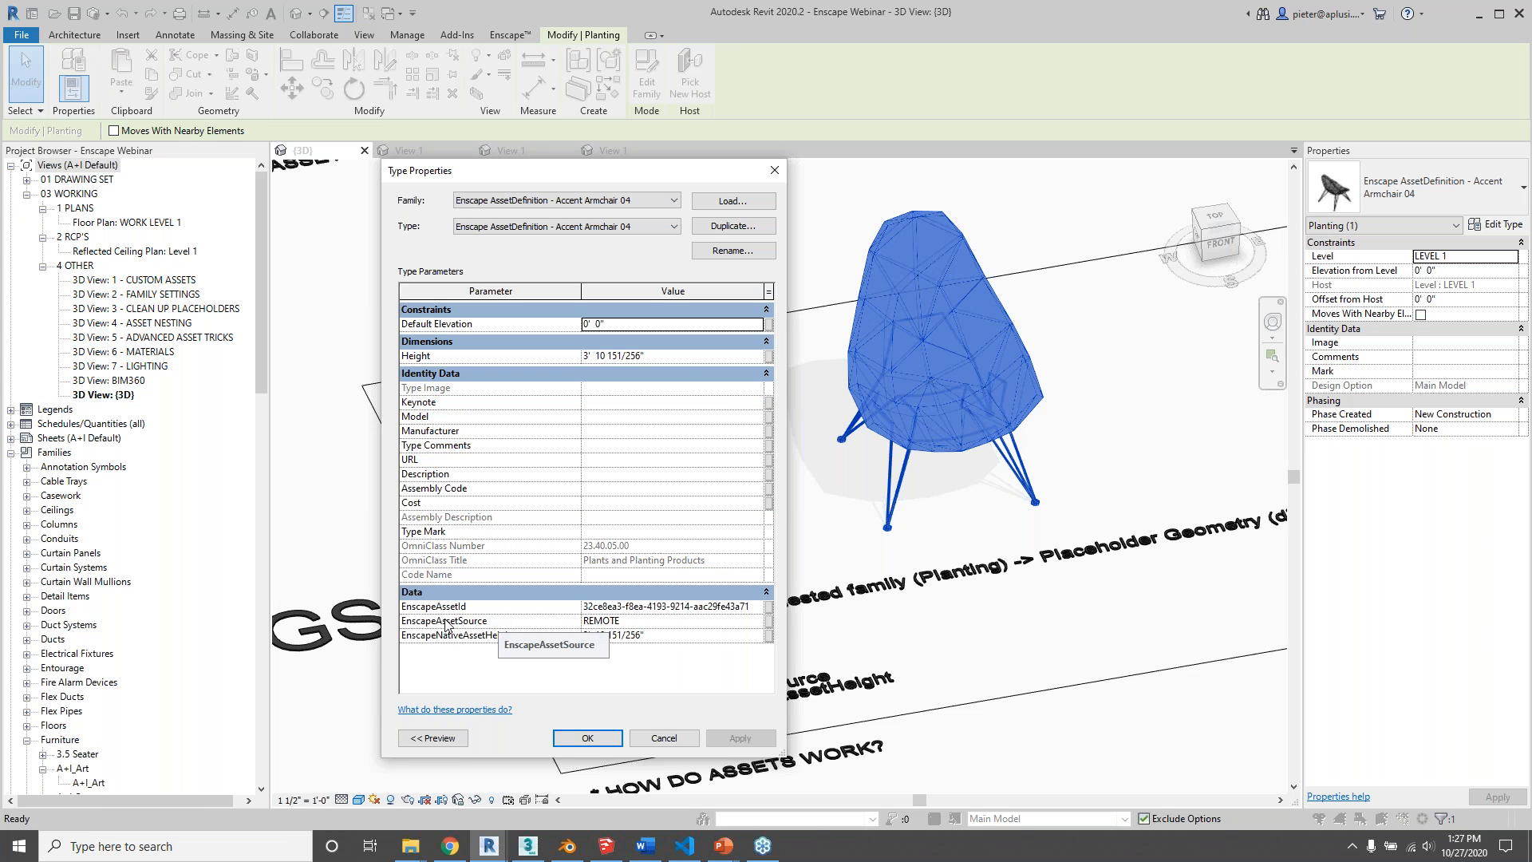
drag(463, 168, 435, 125)
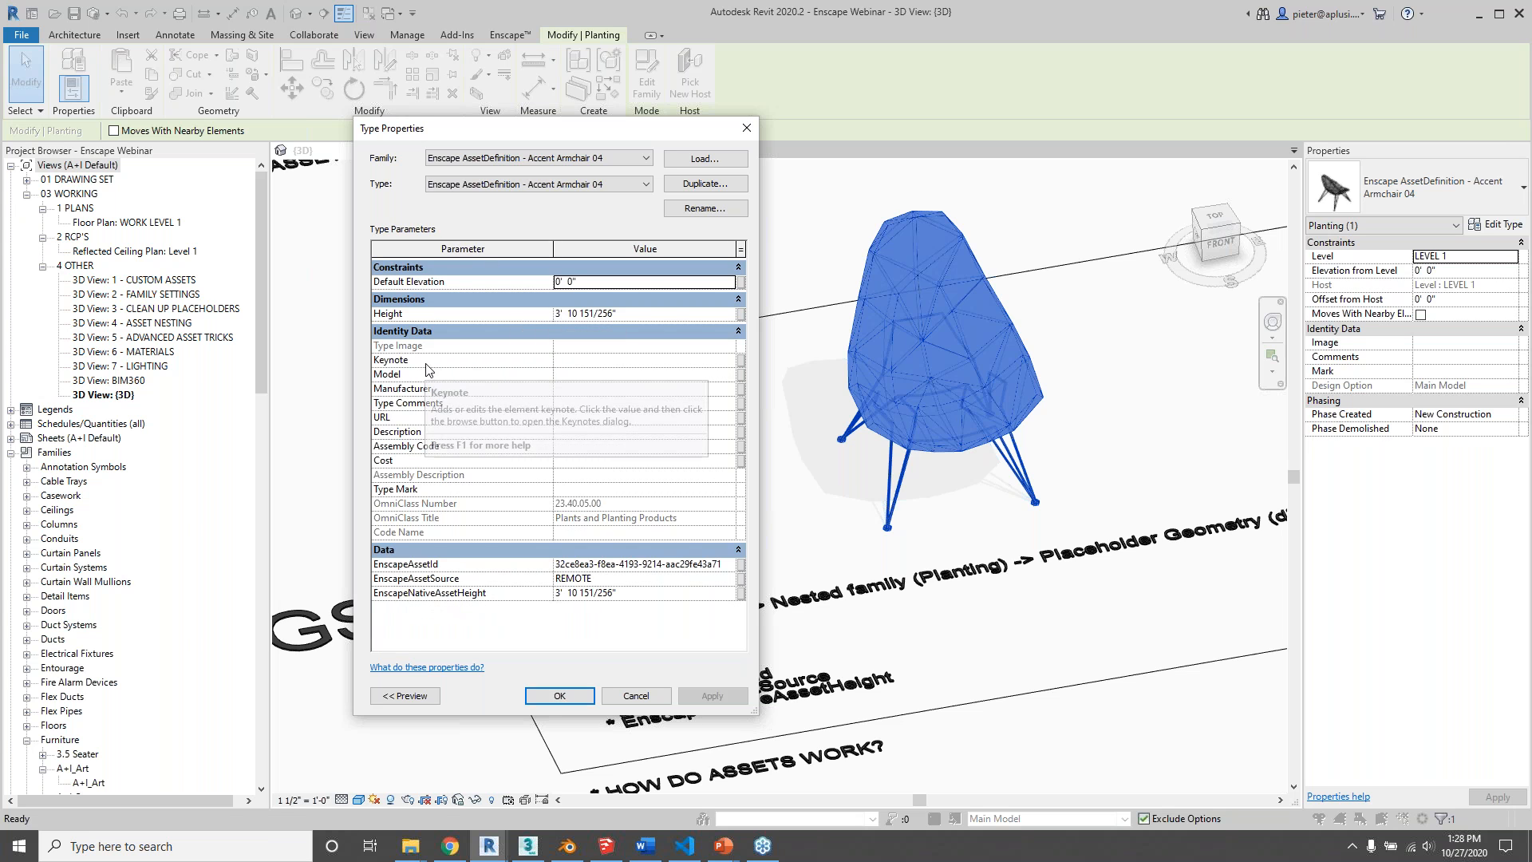
click(625, 319)
double_click(625, 319)
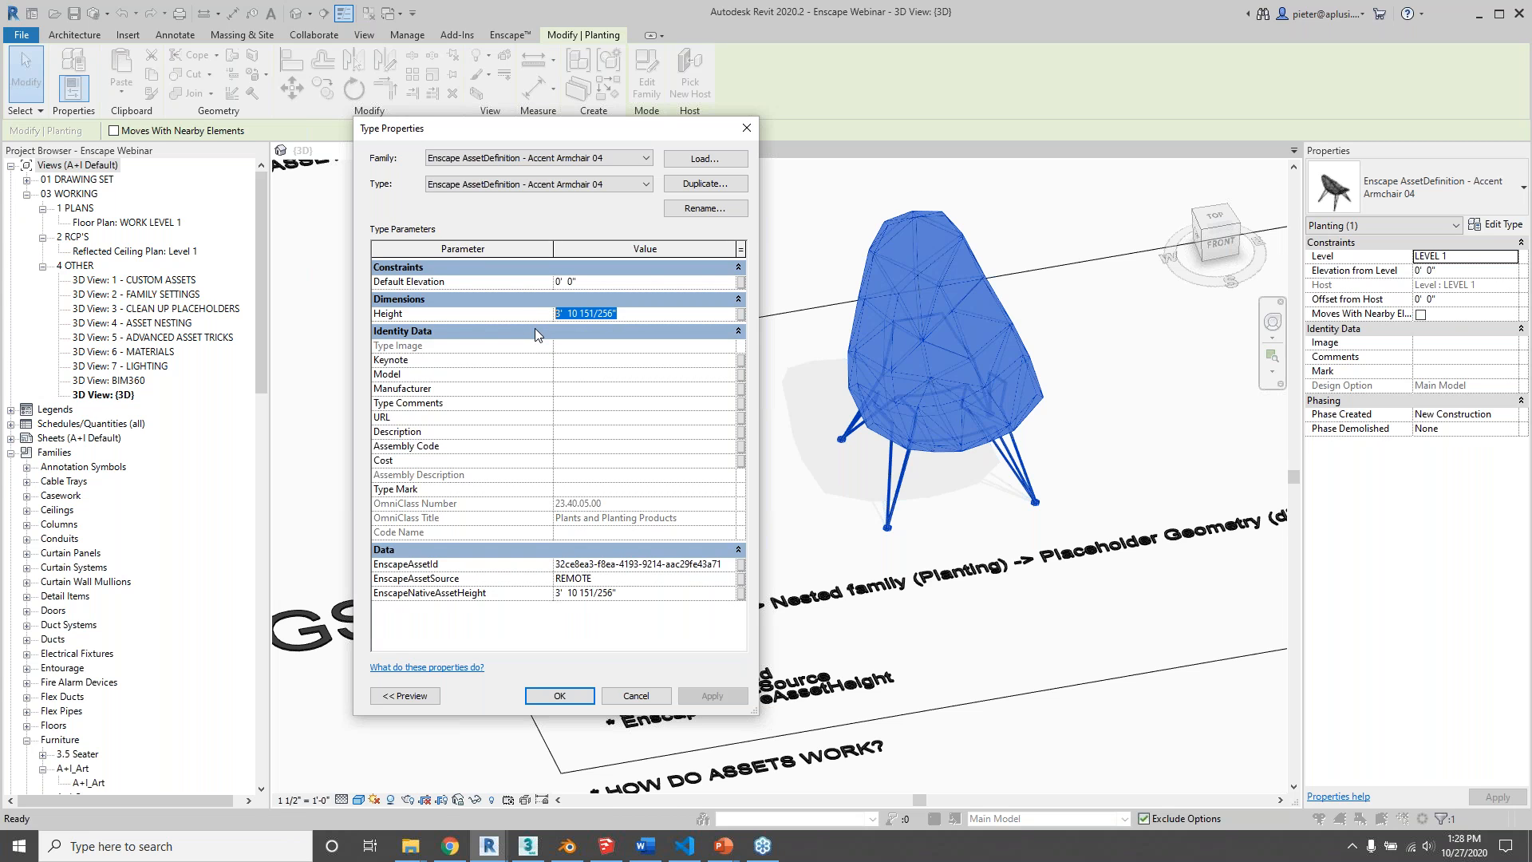
click(636, 696)
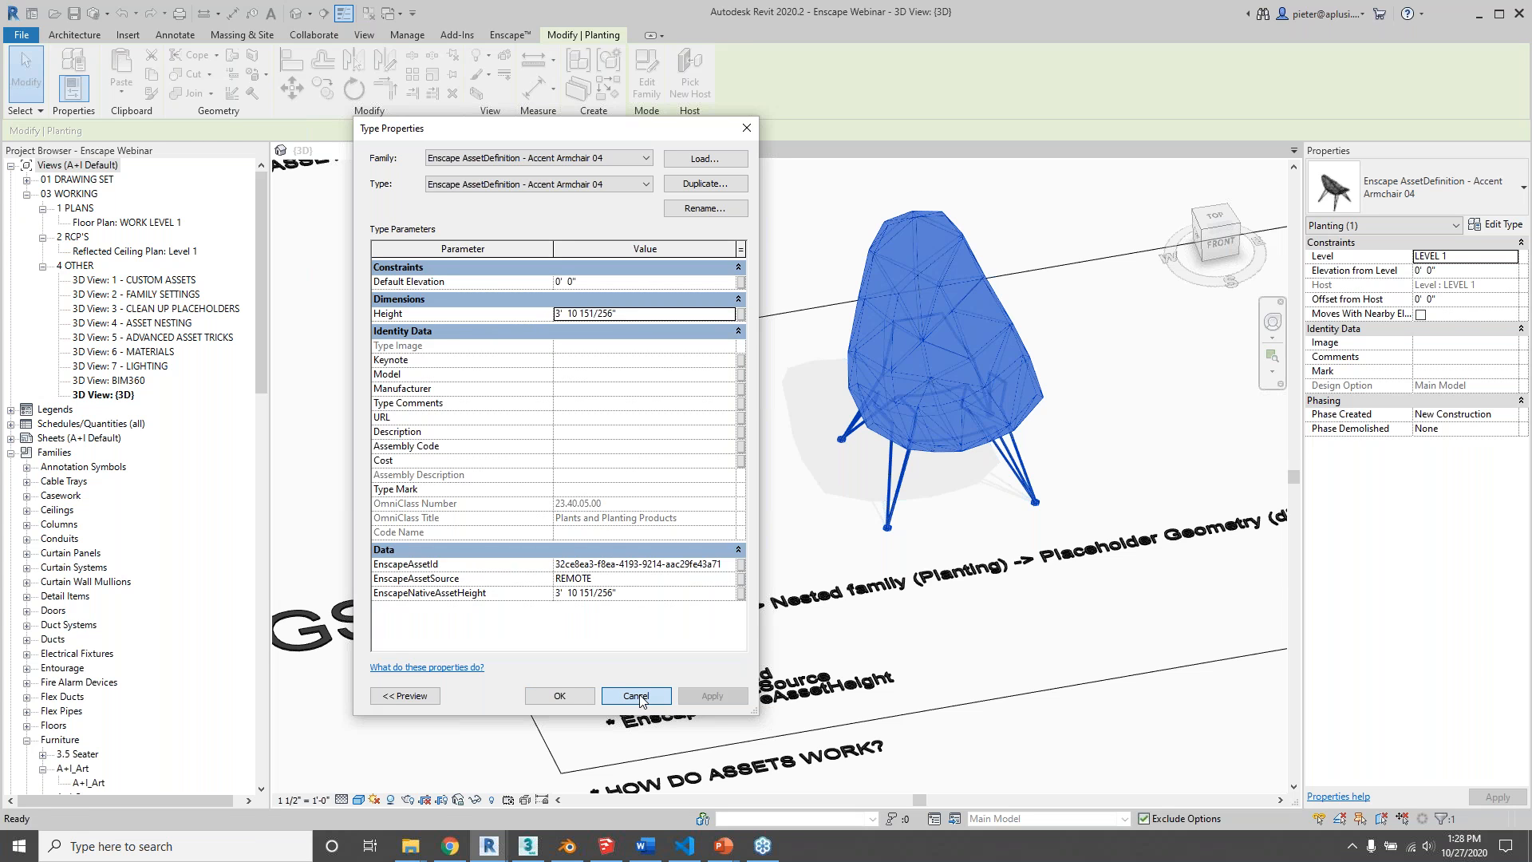
Step: Copy Accent Armchair 04 from the "How do assets work?" frame into the empty "Changing category" frame
middle_drag(826, 674, 710, 630)
scroll(710, 631, down, 1)
middle_drag(952, 612, 639, 661)
scroll(674, 648, down, 4)
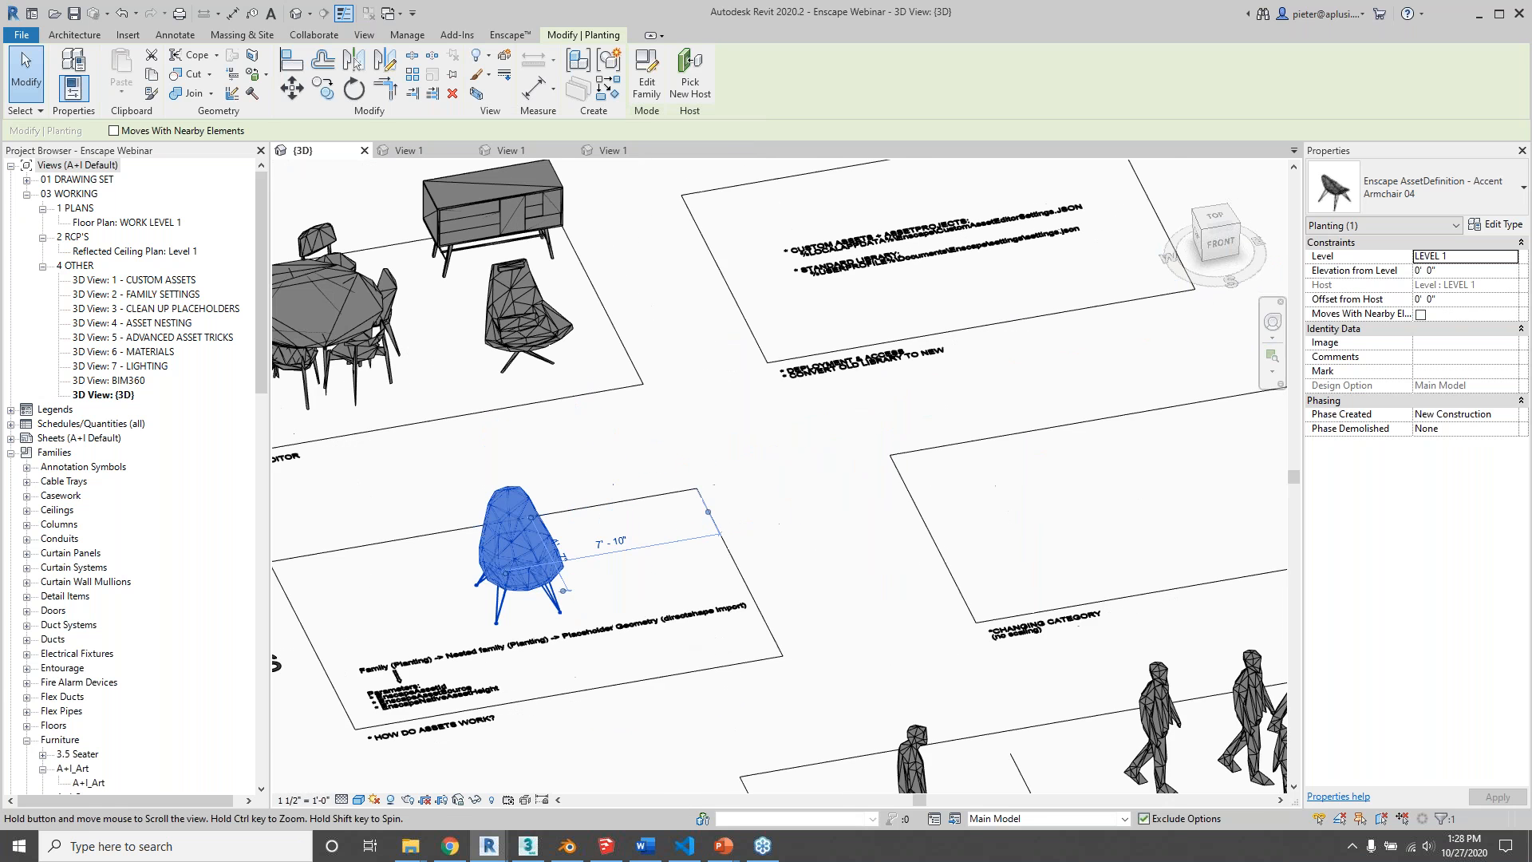
click(323, 88)
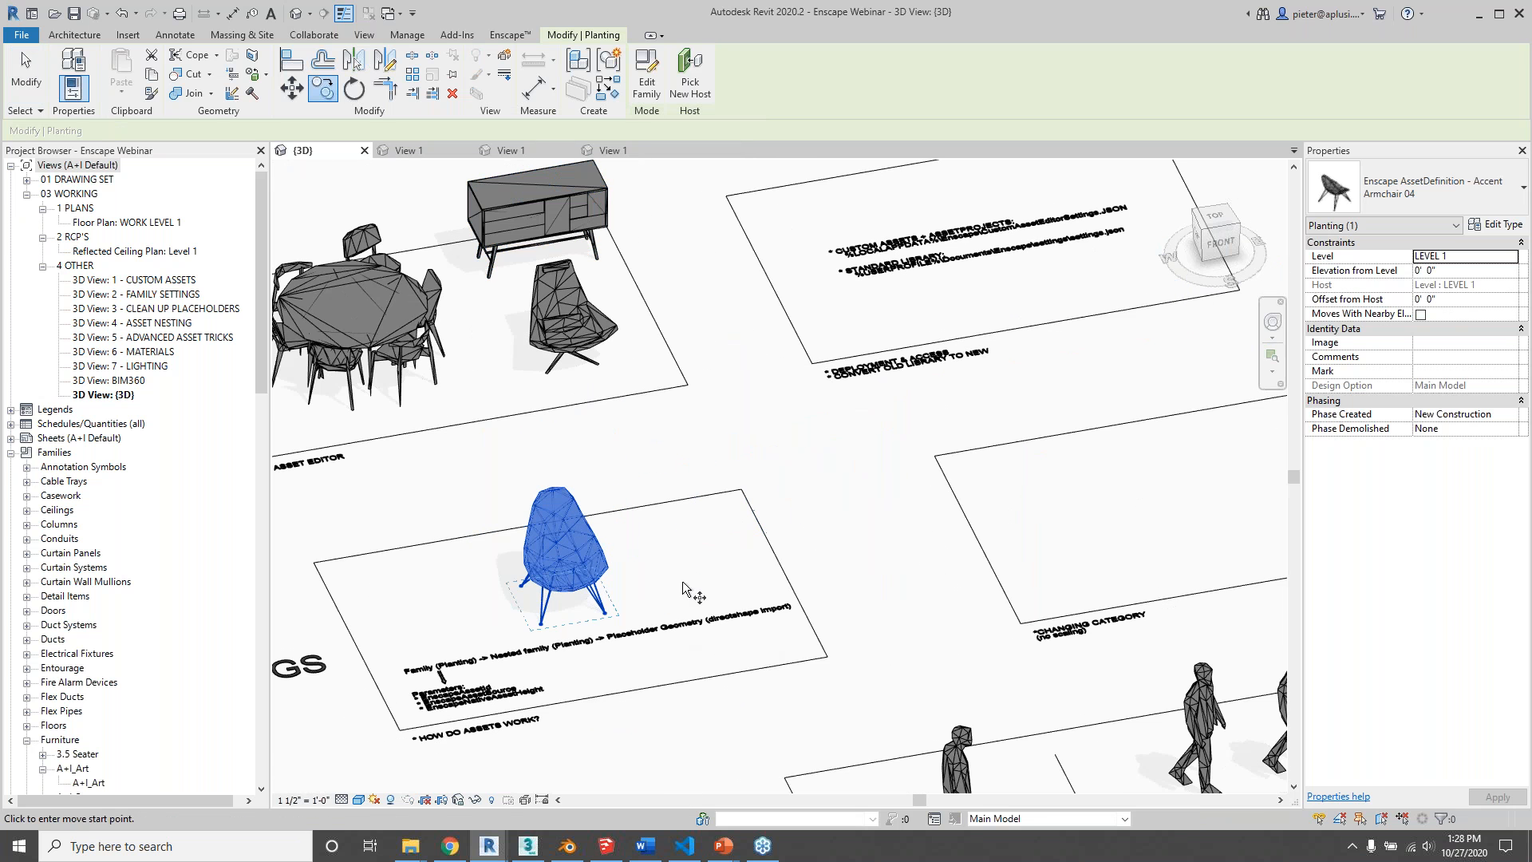
click(630, 575)
click(1278, 484)
middle_drag(1094, 546, 894, 655)
scroll(1054, 631, up, 4)
middle_drag(1054, 631, 986, 537)
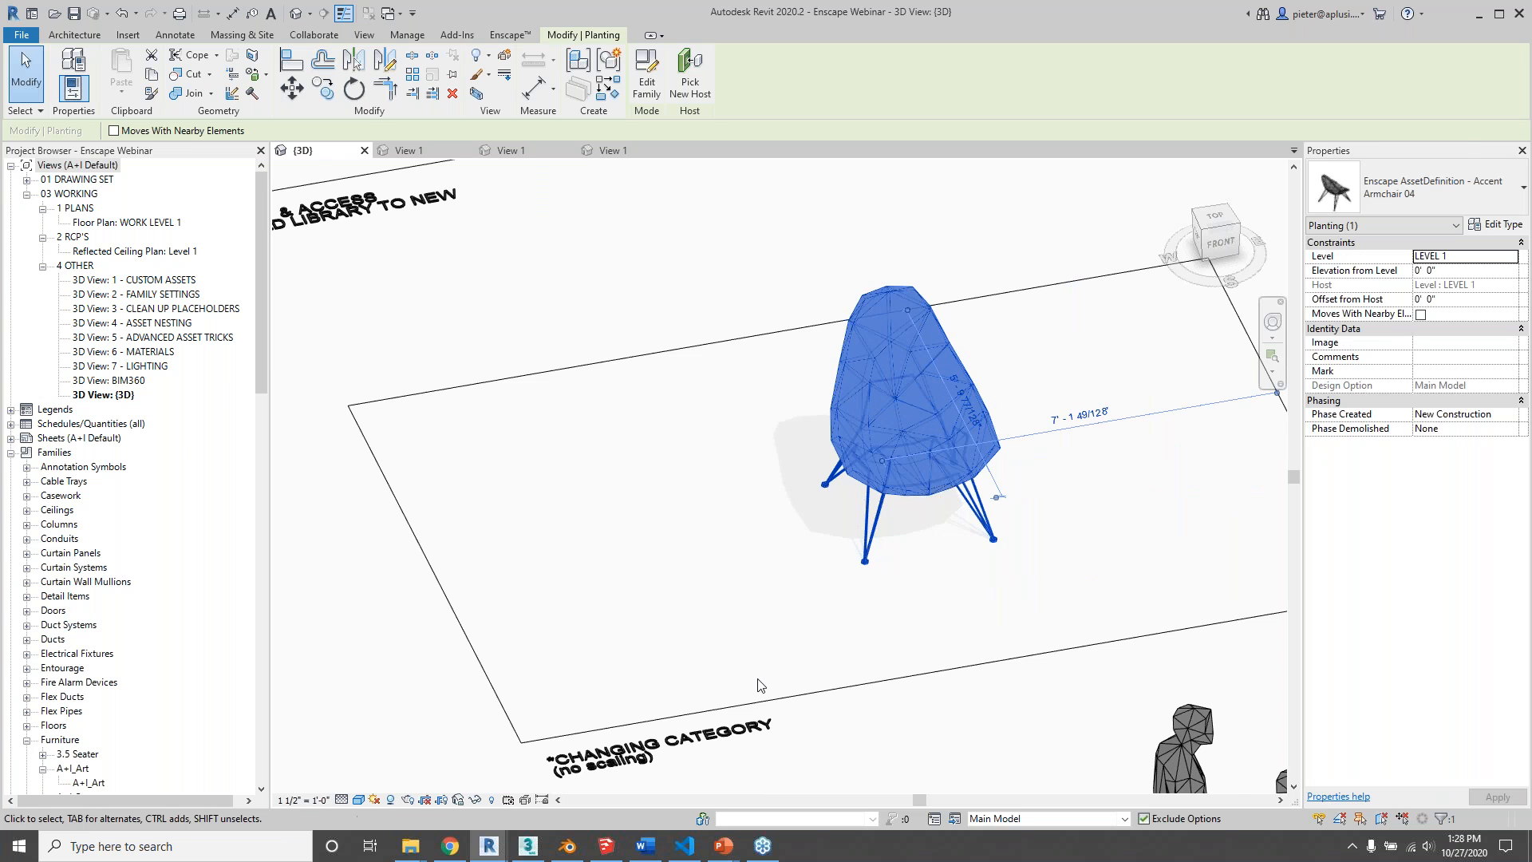
middle_drag(771, 685, 803, 654)
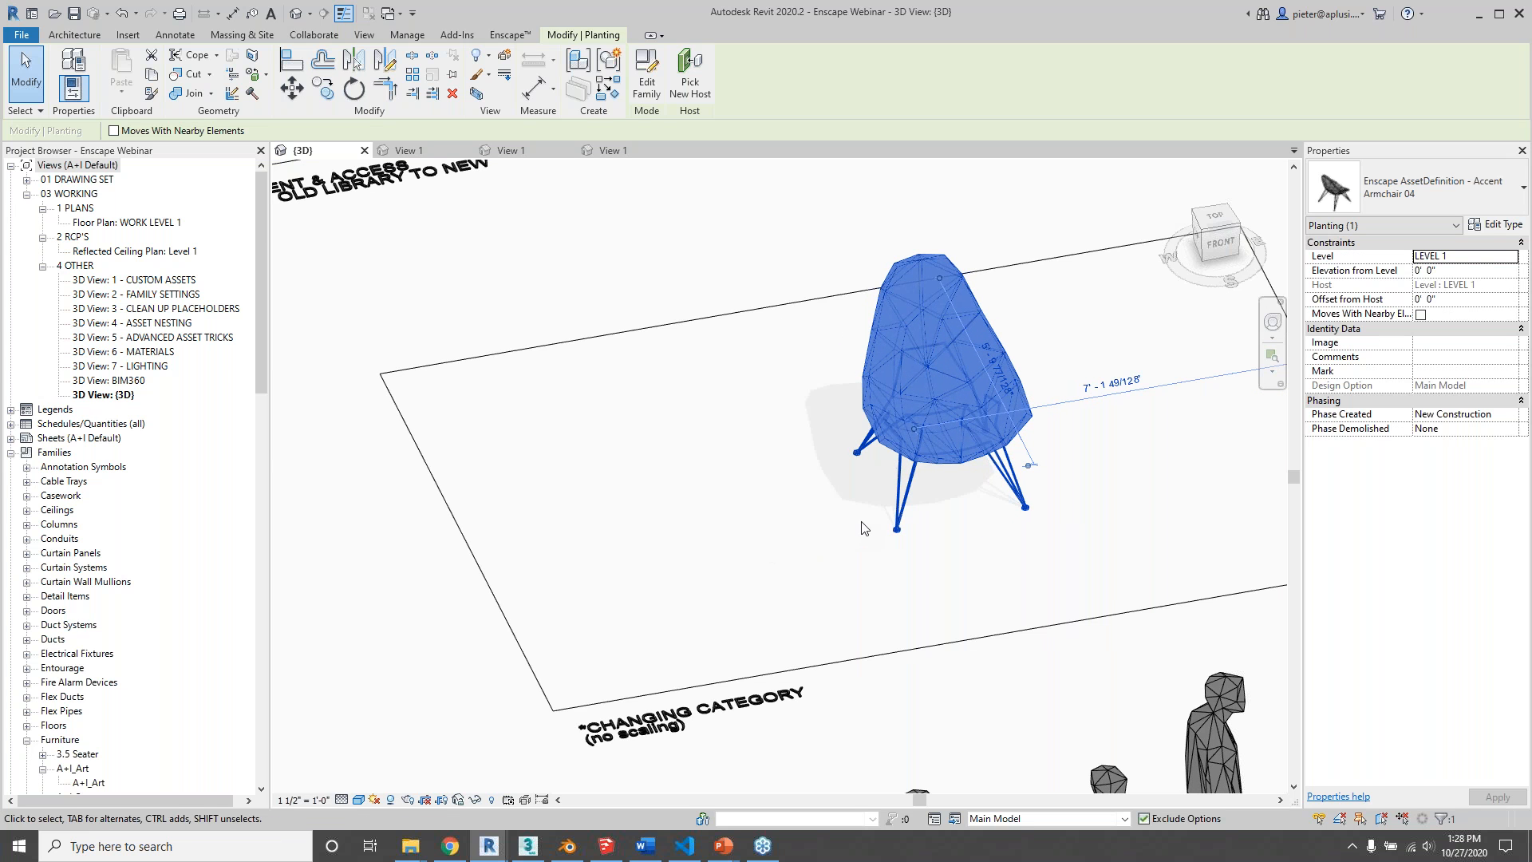
Step: Change the copied armchair family's category to Furniture and load it into Enscape Webinar.rvt, overwriting the existing version
click(647, 76)
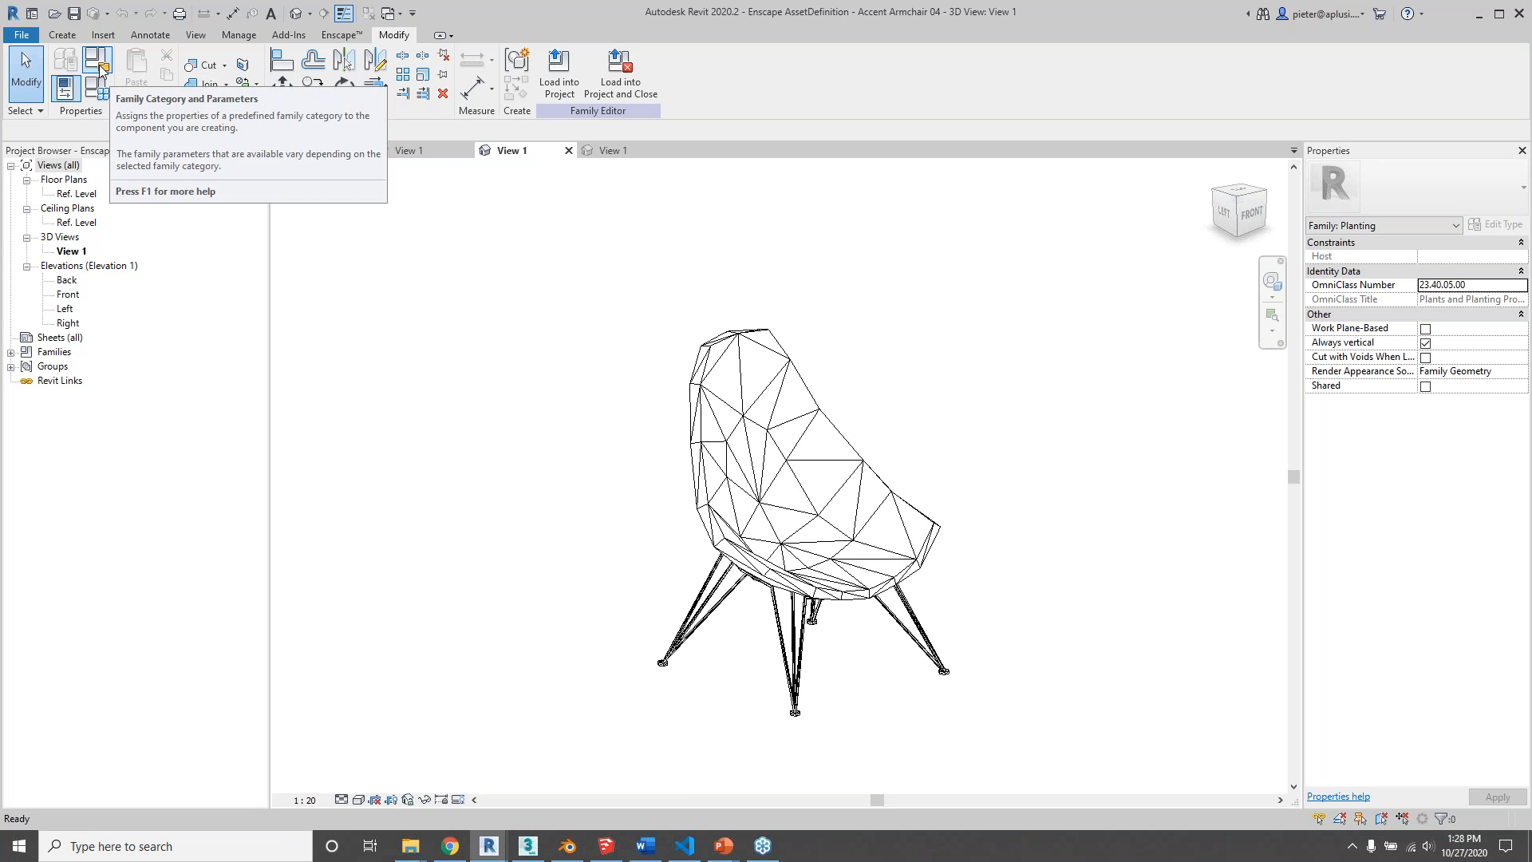
click(102, 69)
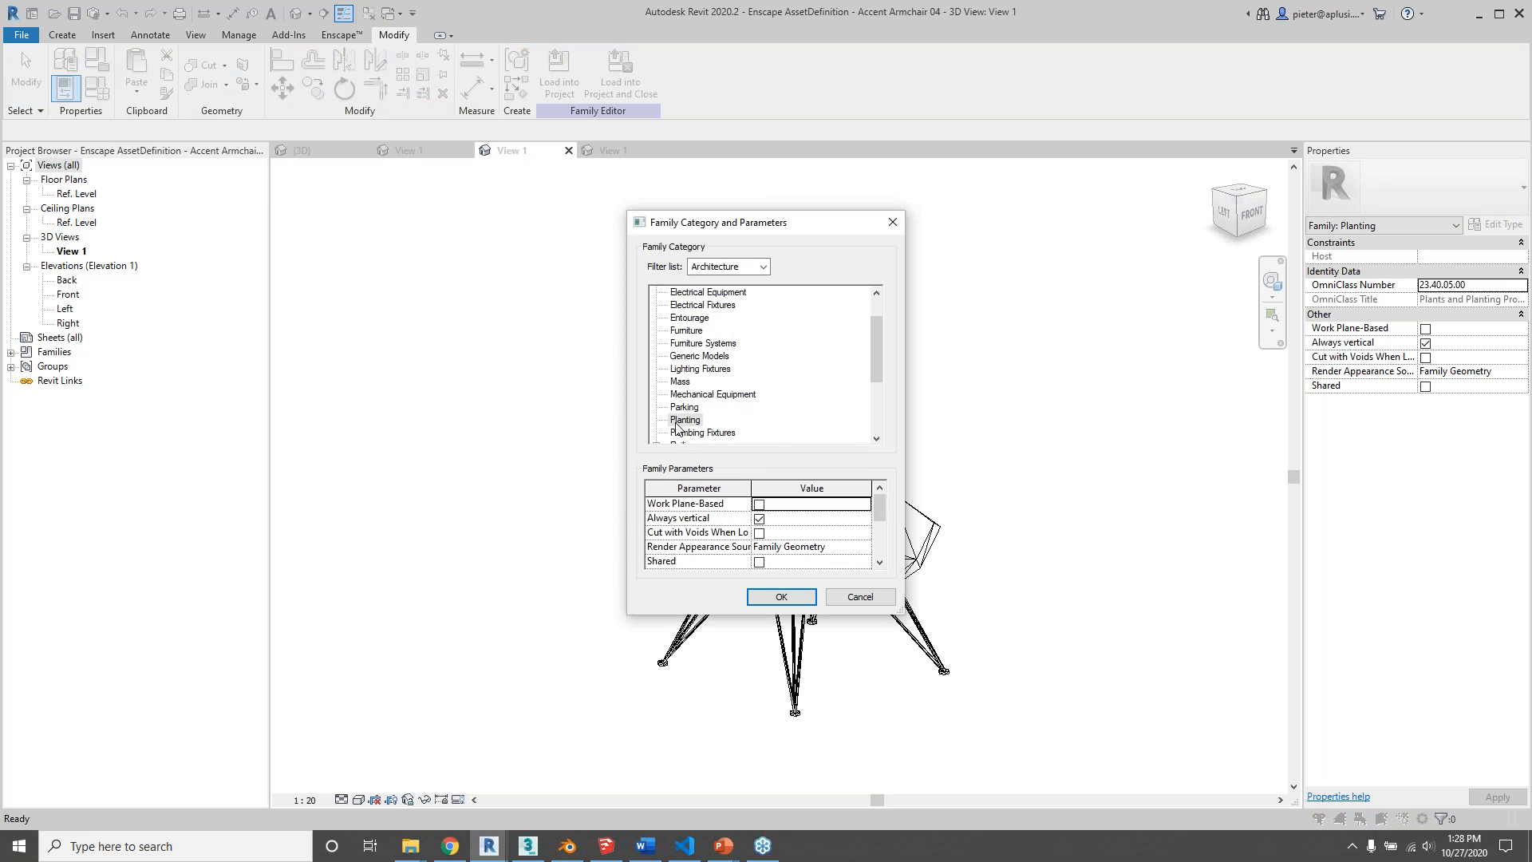
click(685, 331)
click(783, 600)
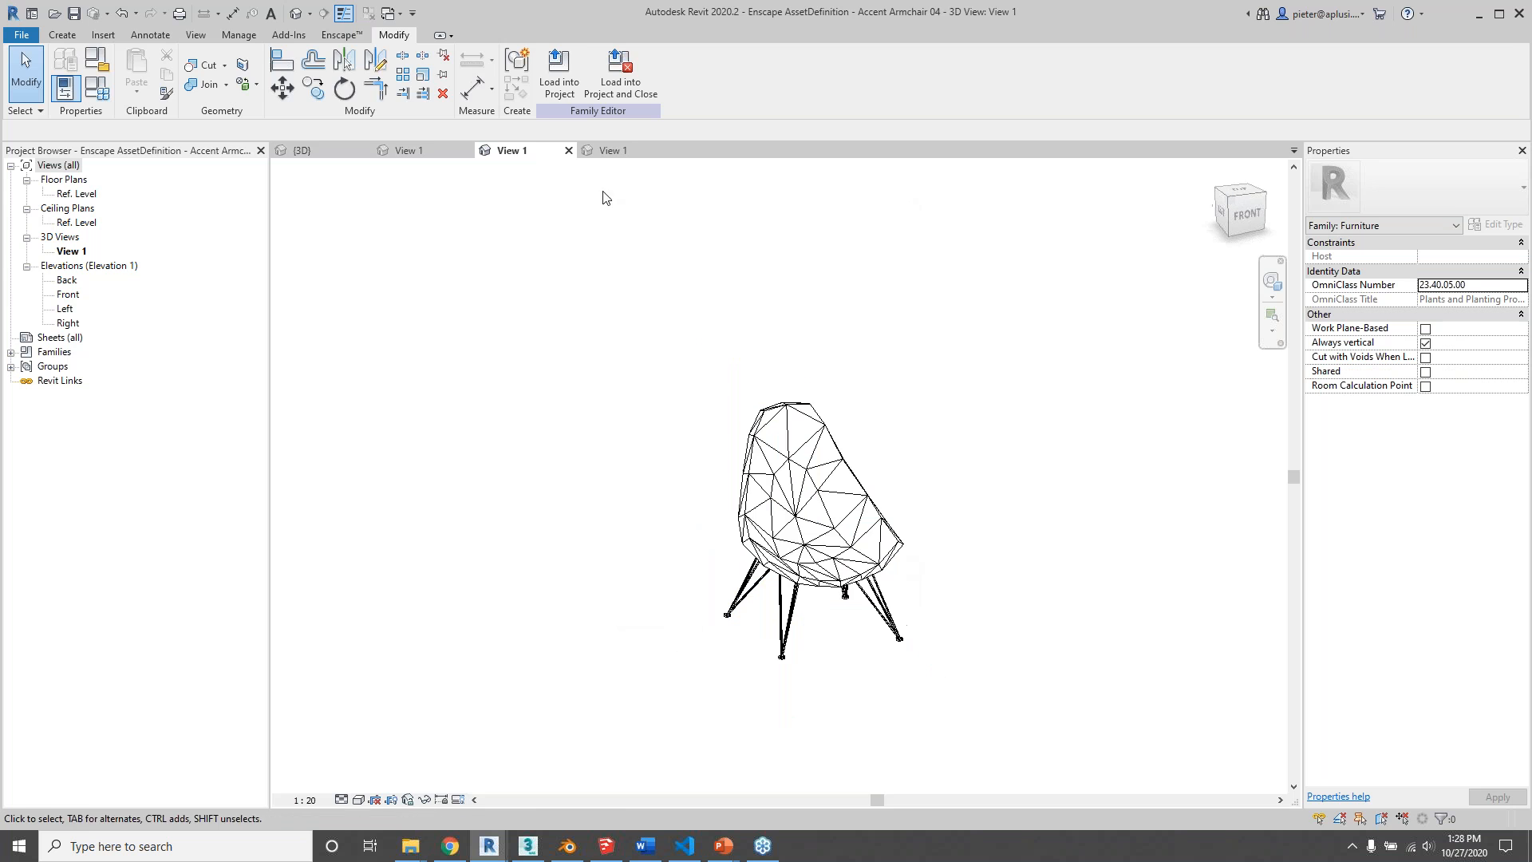
click(559, 88)
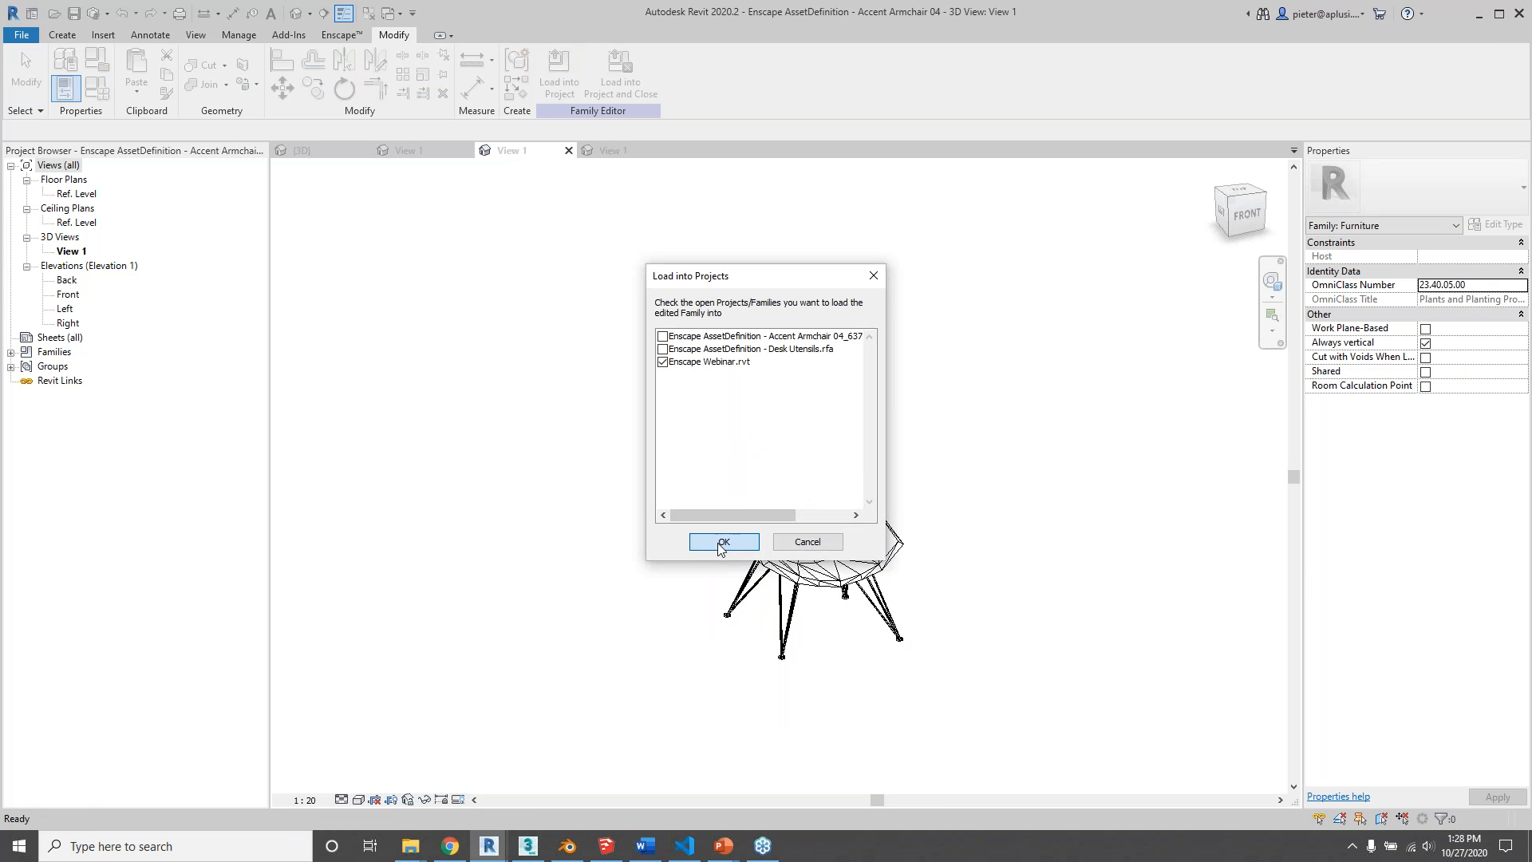
click(723, 541)
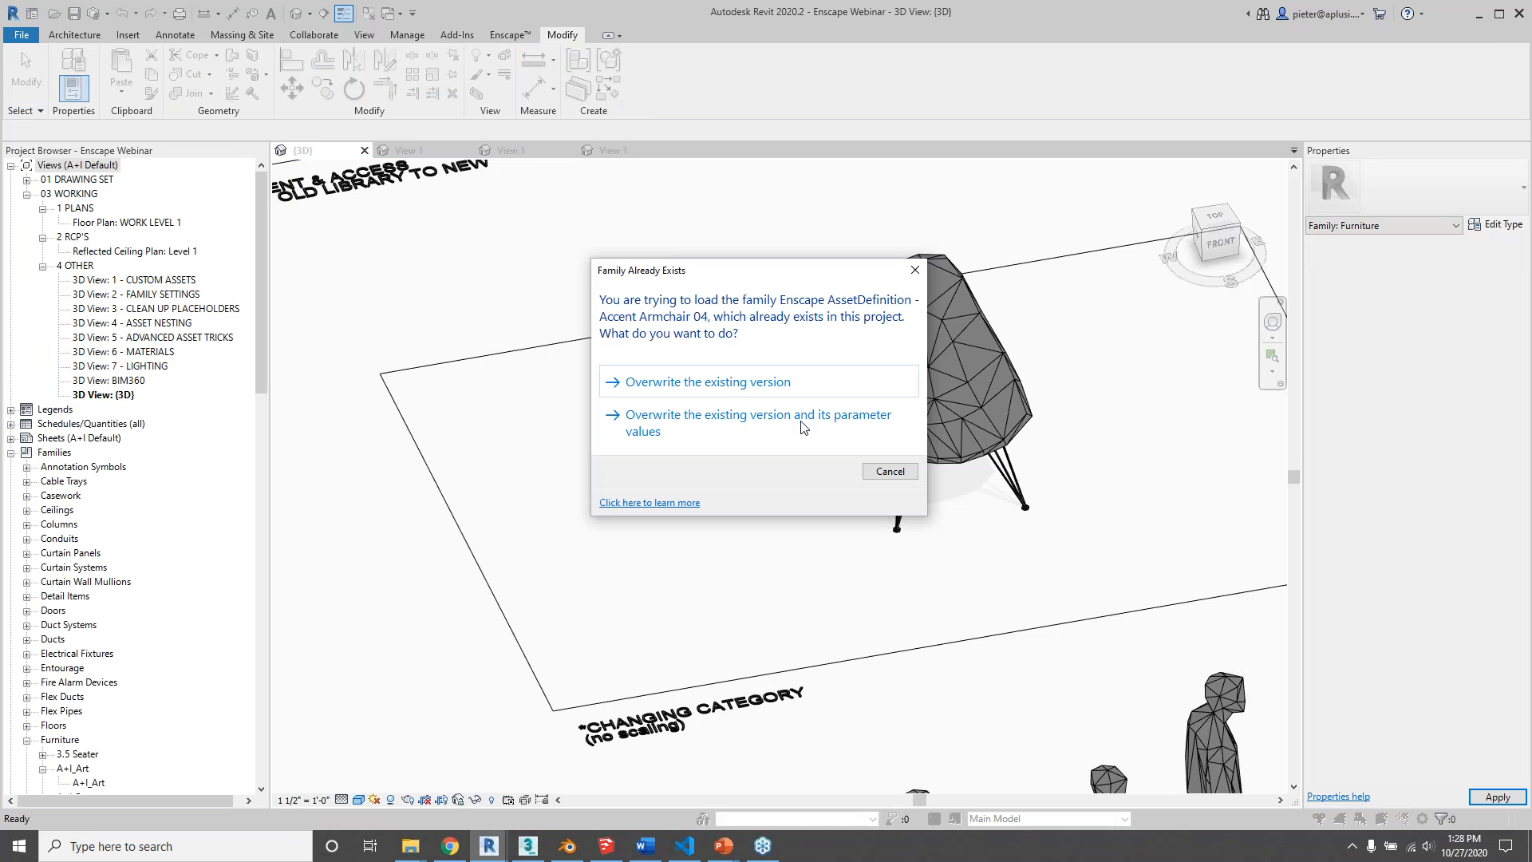
click(802, 386)
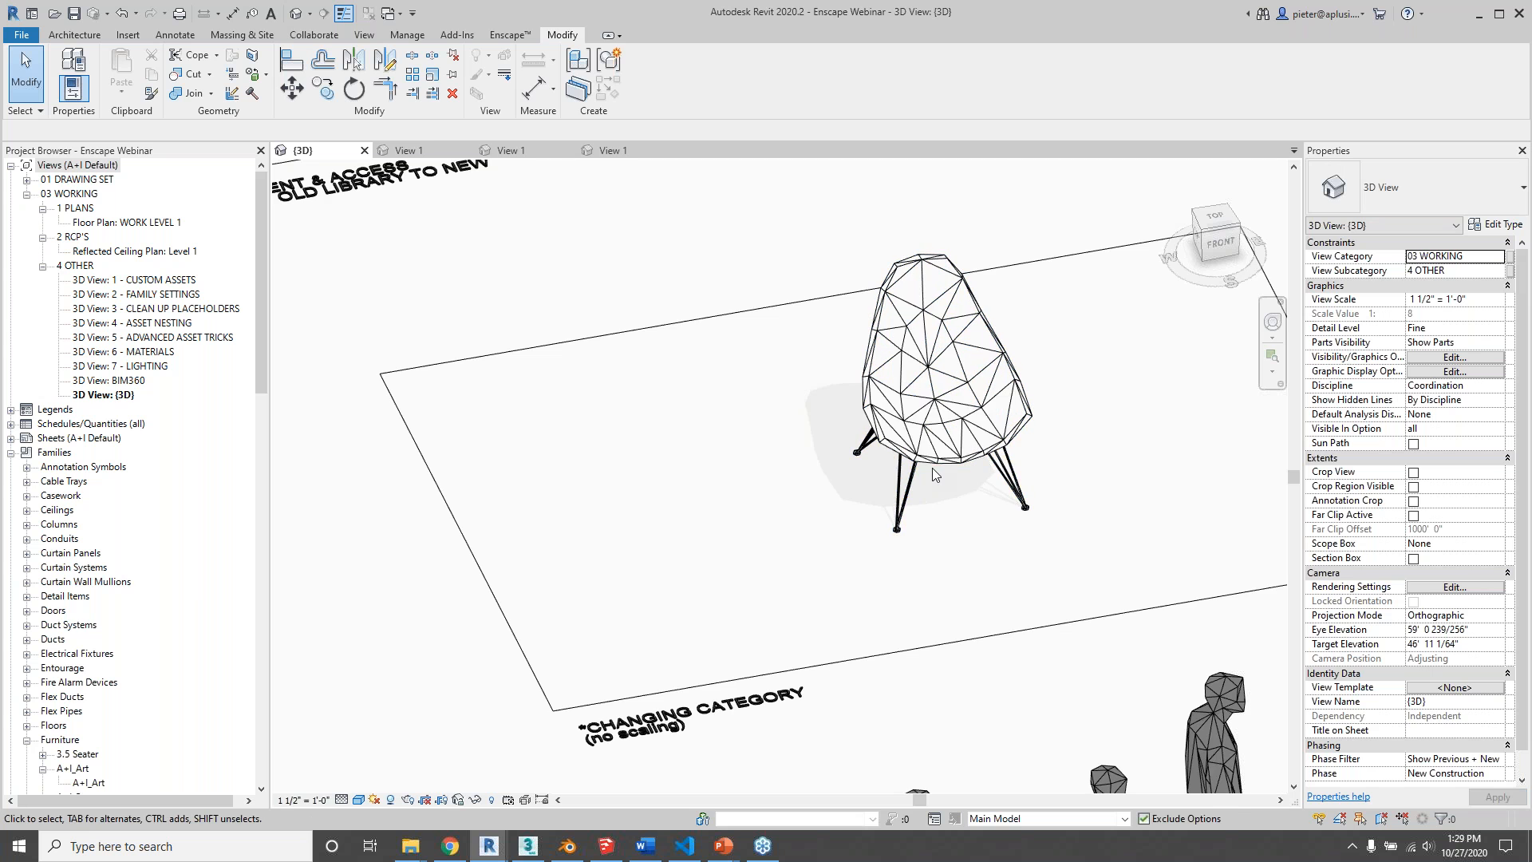
Step: Select the reloaded armchair in the "Changing category" frame and examine its category and instance properties
middle_drag(932, 468, 930, 482)
click(1004, 524)
shift+middle_drag(1004, 524, 921, 558)
scroll(999, 471, up, 2)
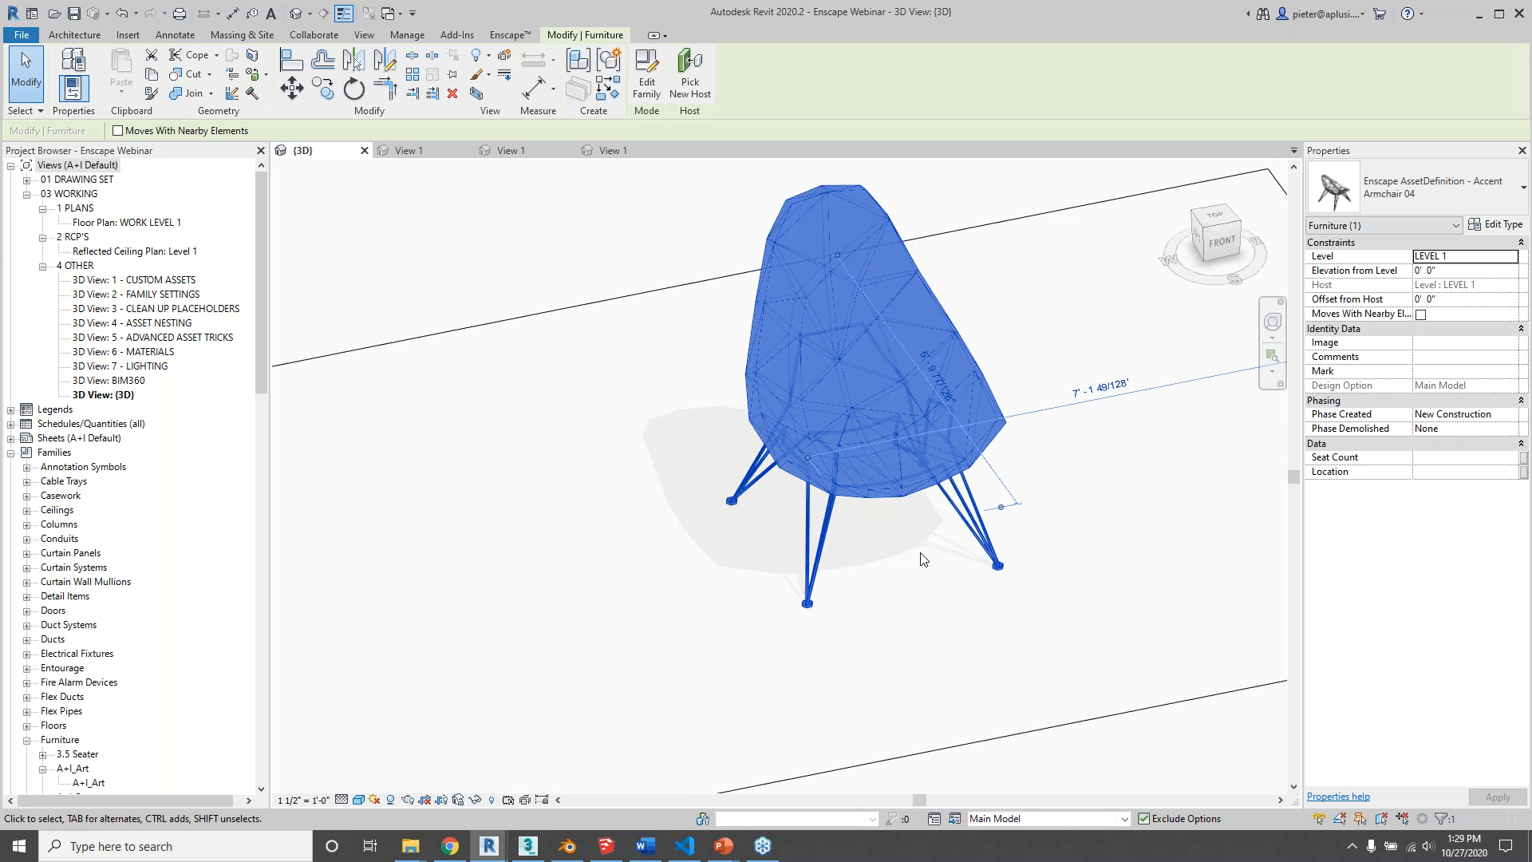
Step: Switch to the Enscape render window, check how both armchairs are rendered, and minimize the window
mouse_move(488, 848)
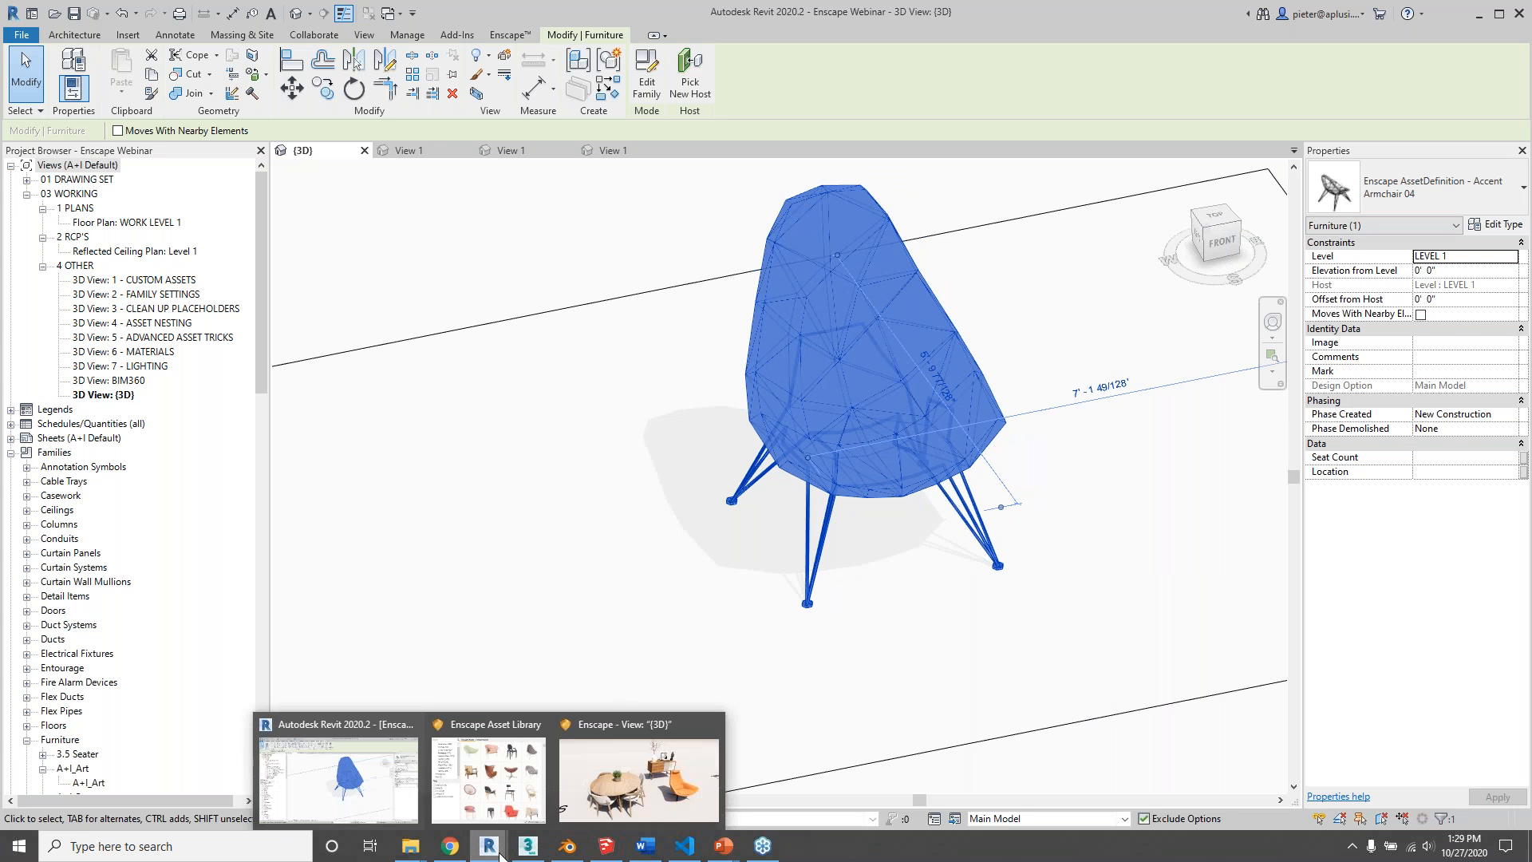
click(587, 809)
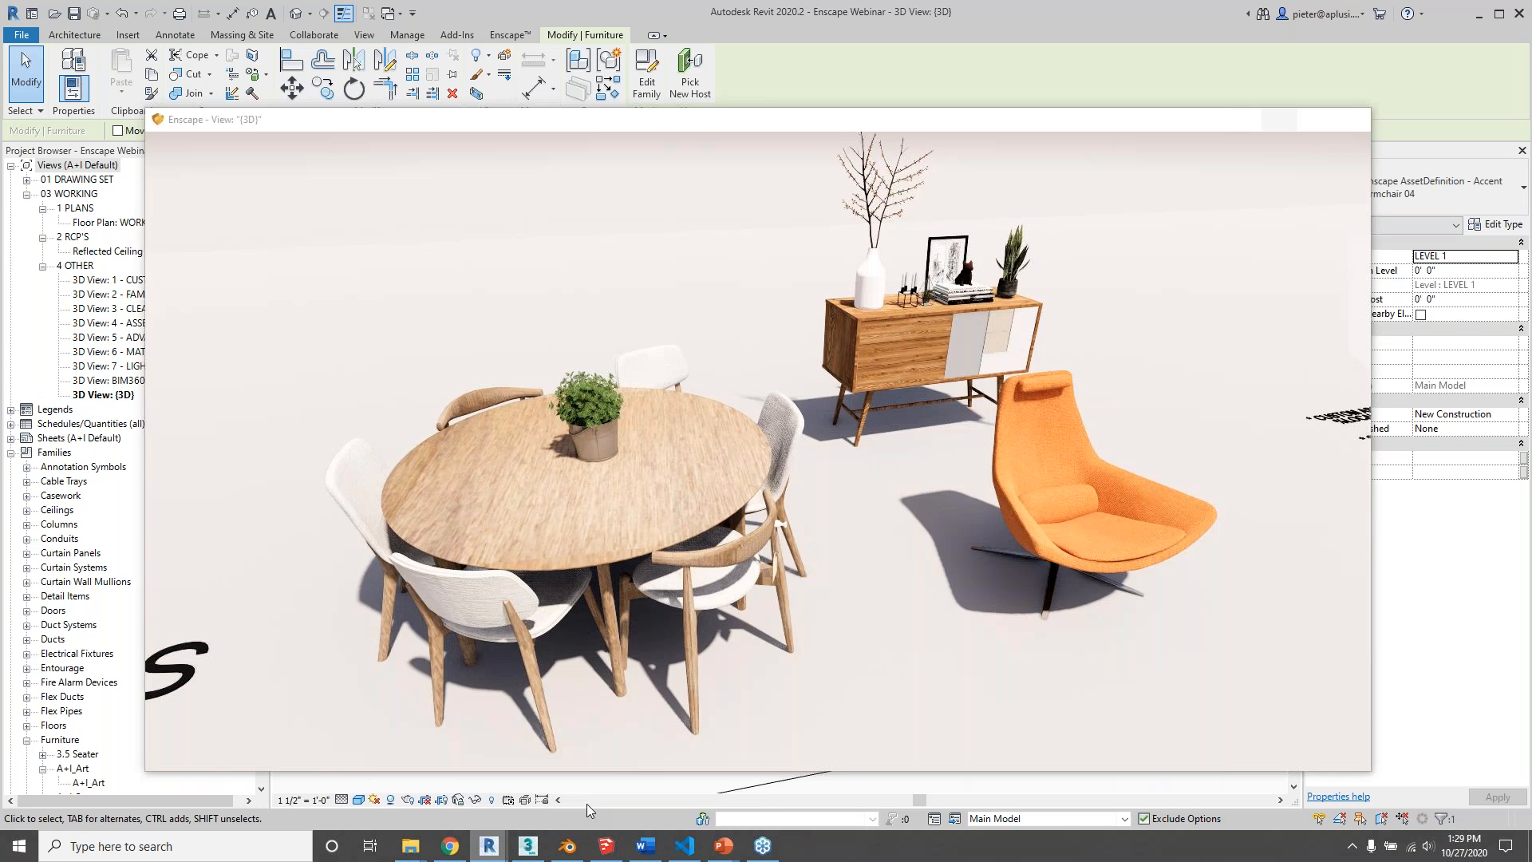
drag(826, 554, 1237, 473)
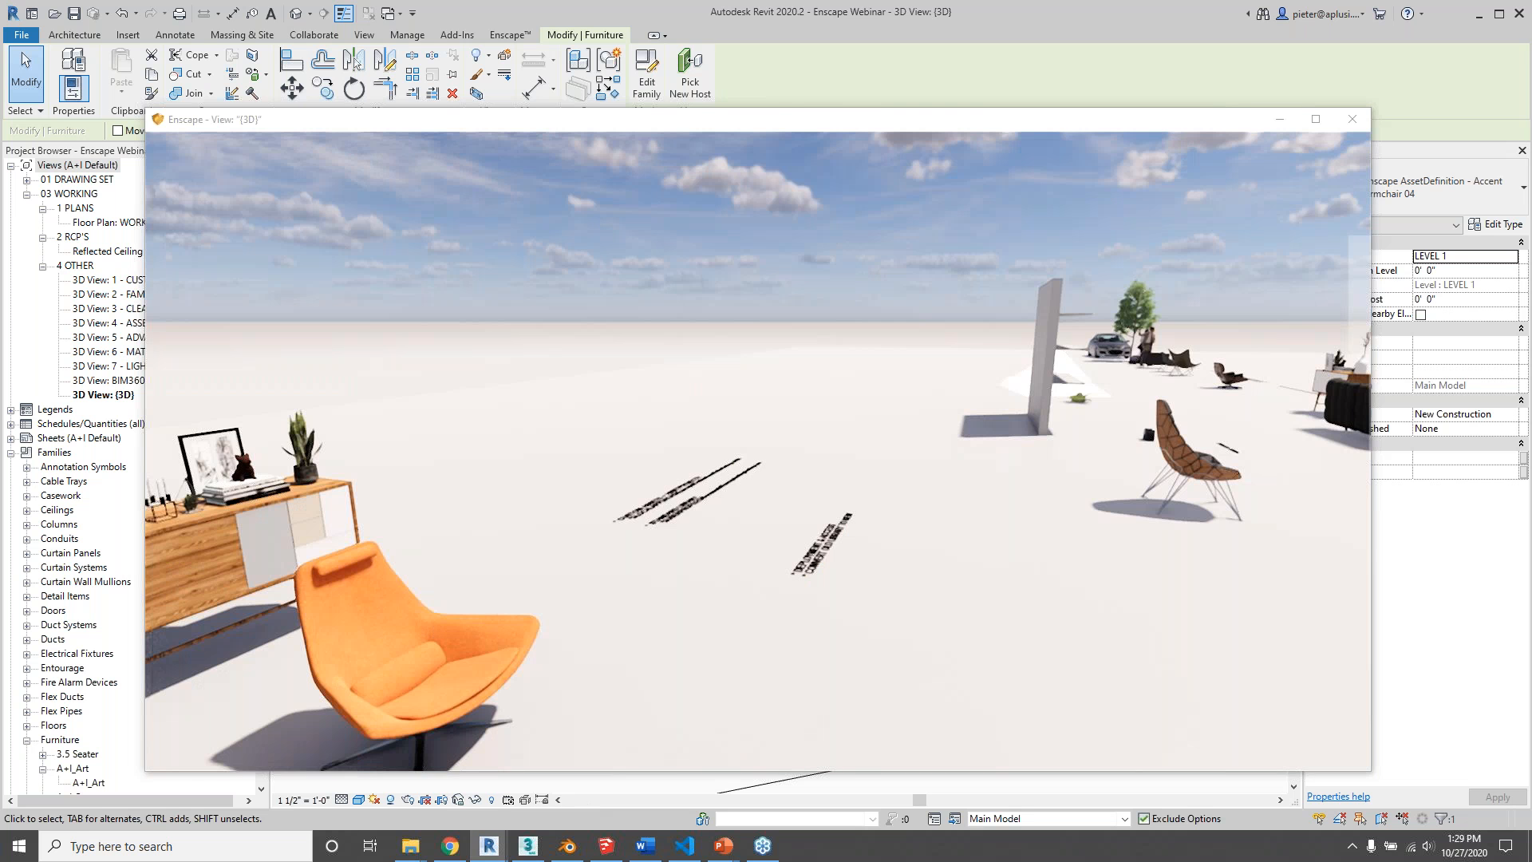
right_drag(1237, 473, 547, 502)
drag(547, 503, 718, 476)
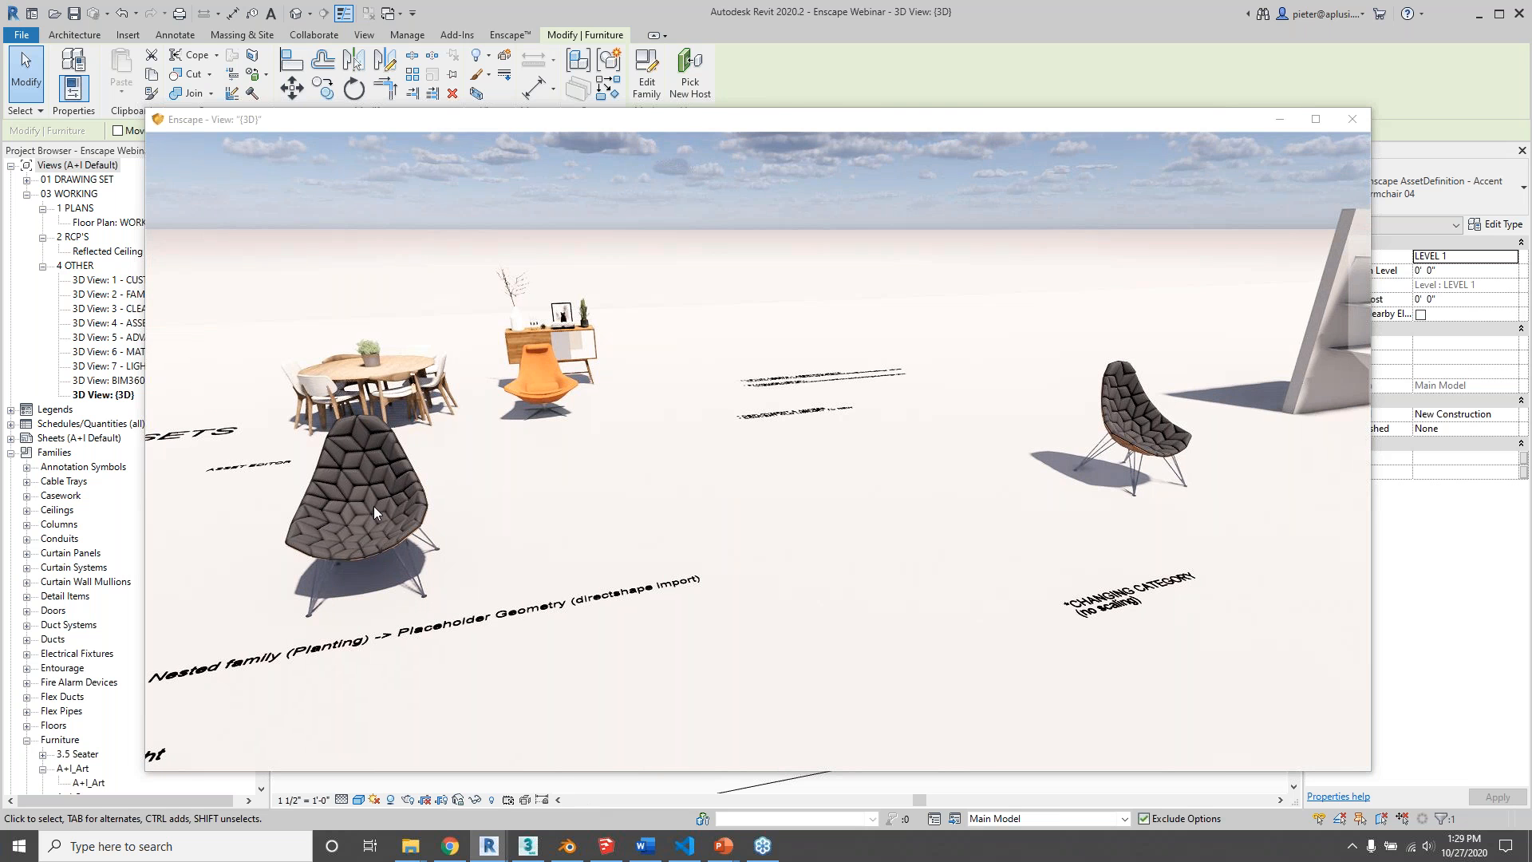
click(1280, 120)
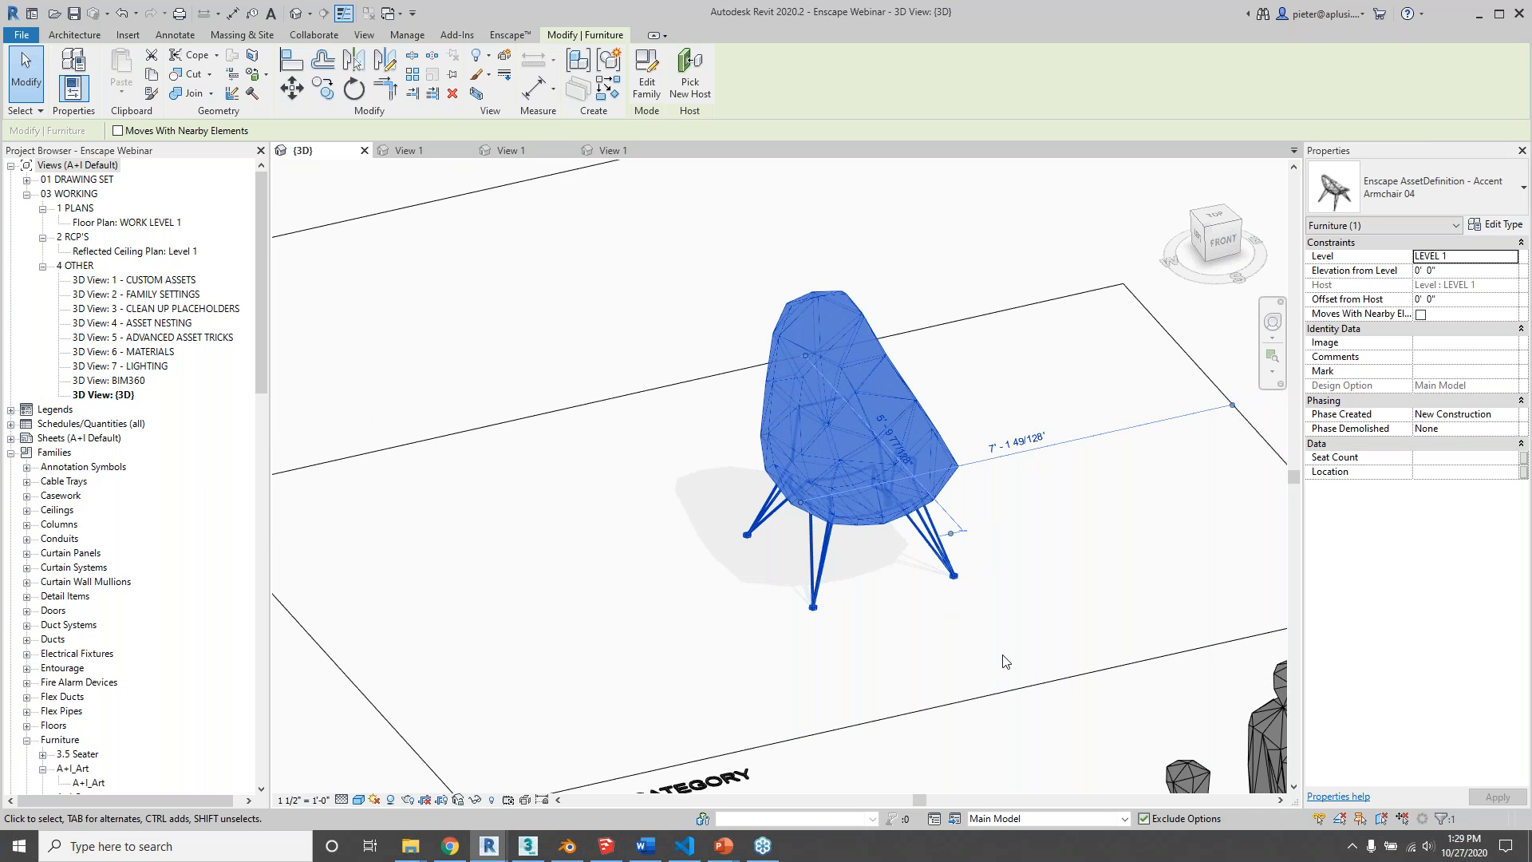
Step: Try to place a similar instance of Books 09 on the lowest shelf in the "Family setting" frame
scroll(1040, 752, down, 3)
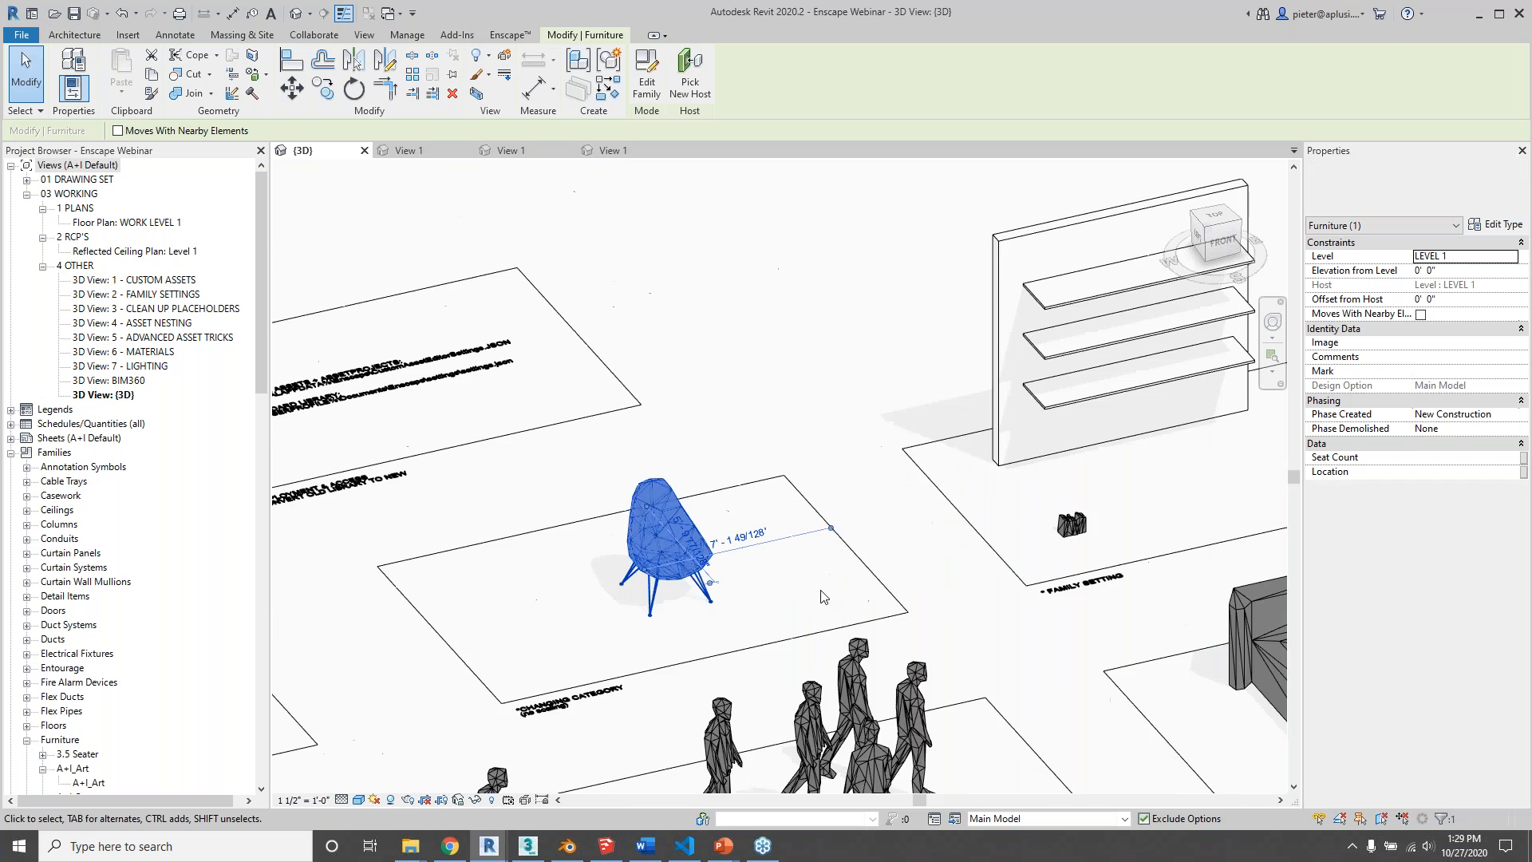
scroll(824, 597, down, 1)
middle_drag(999, 606, 710, 612)
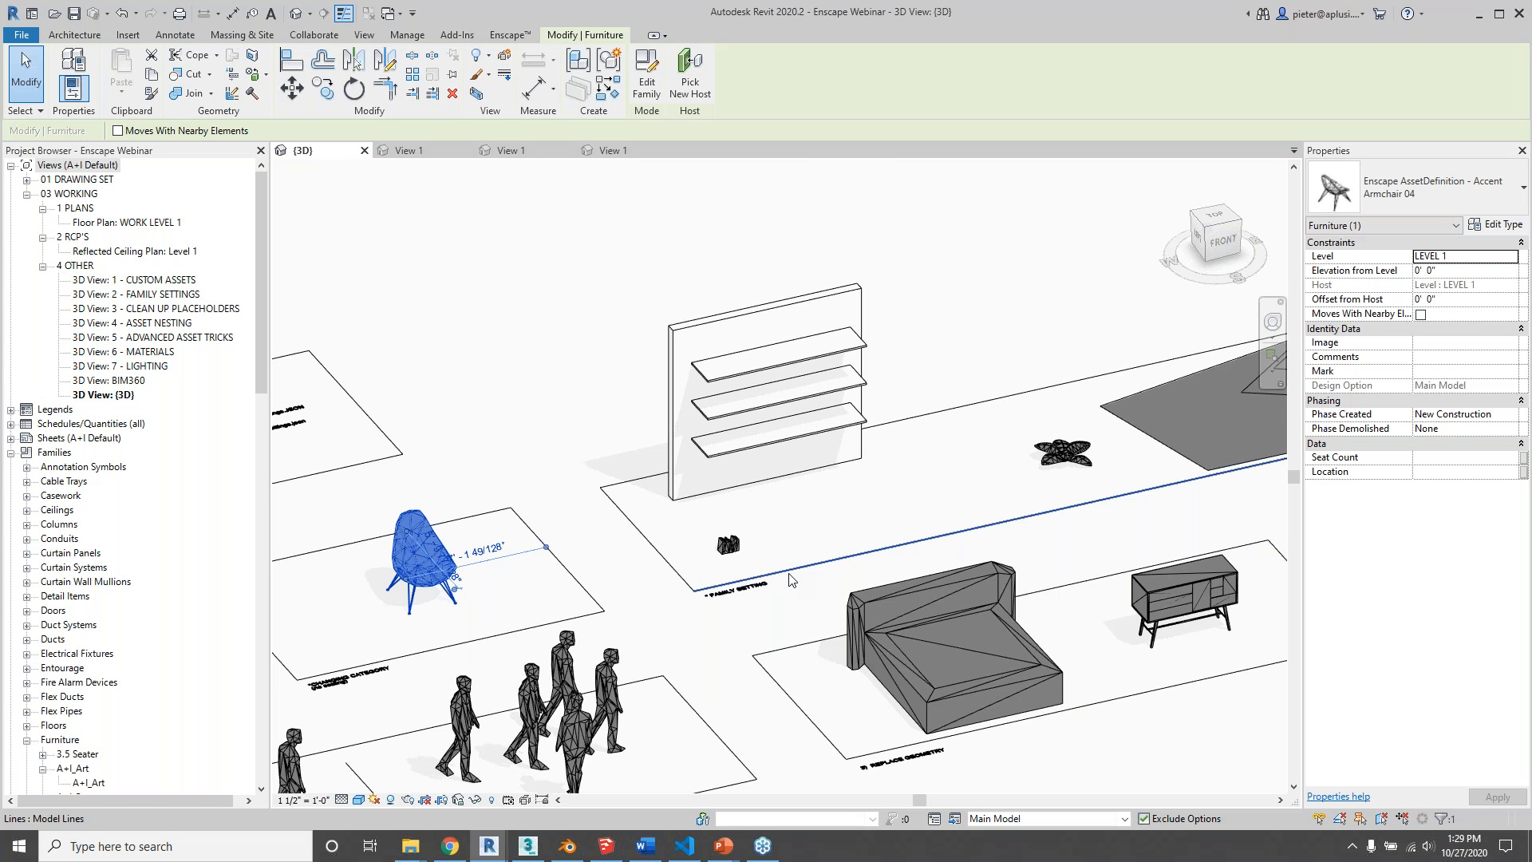
scroll(789, 582, up, 2)
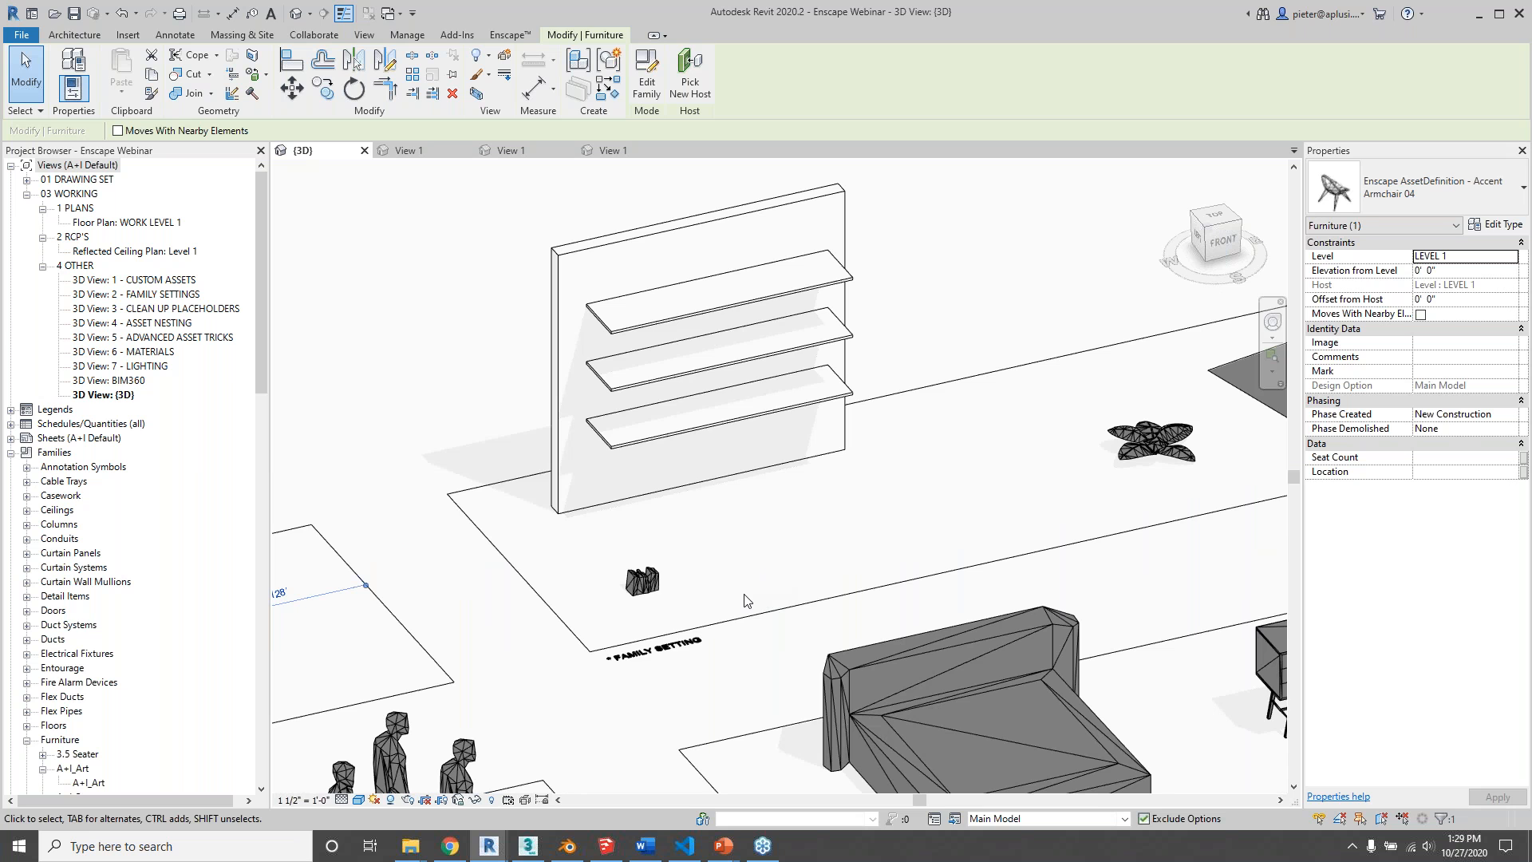
middle_drag(745, 600, 788, 652)
scroll(786, 646, up, 1)
click(748, 613)
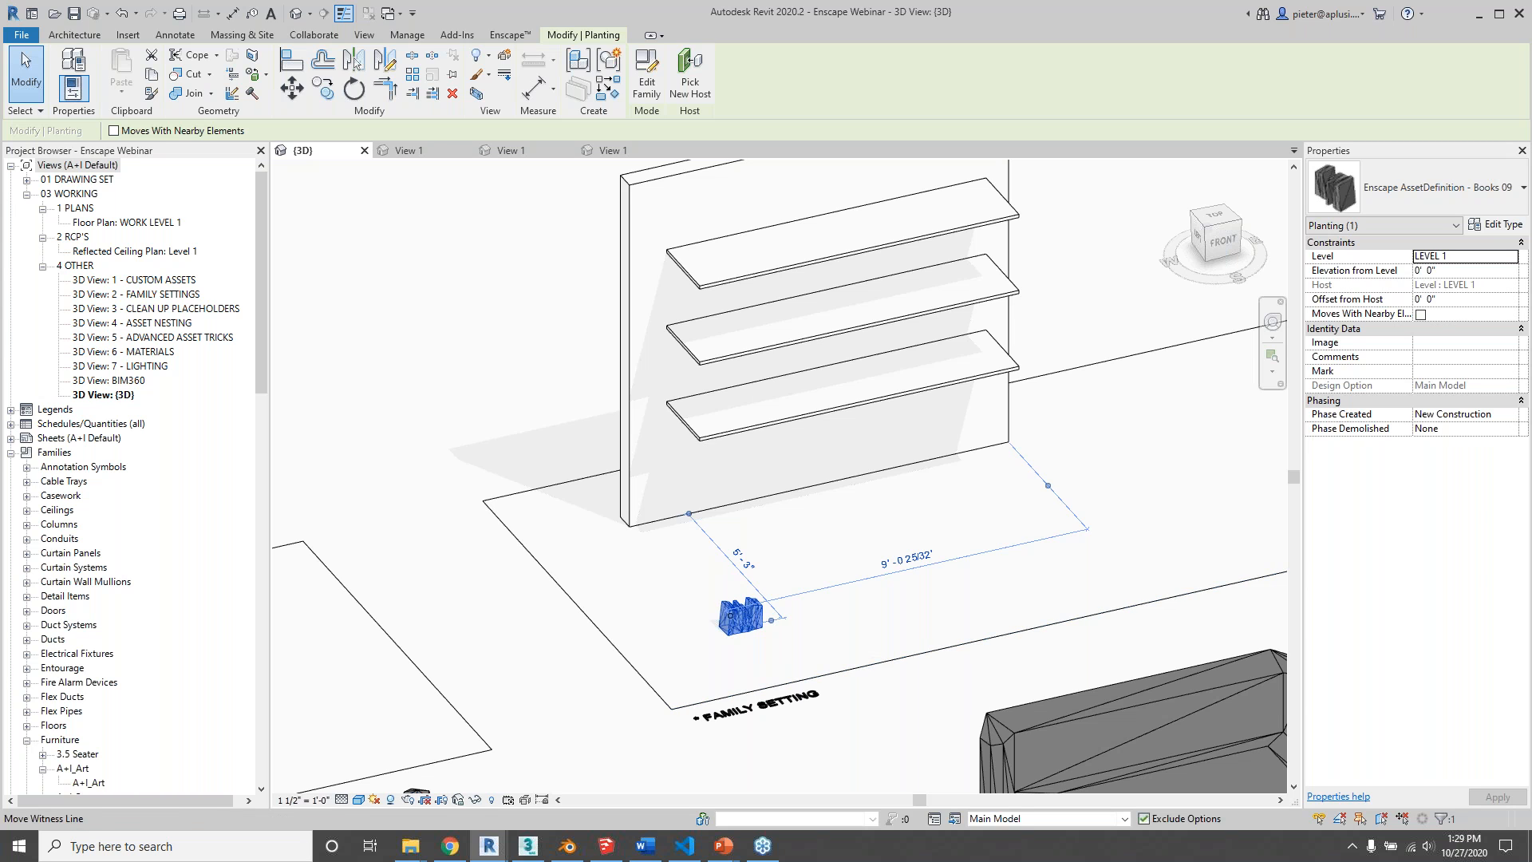
middle_drag(730, 615, 740, 662)
click(741, 629)
key(c)
key(s)
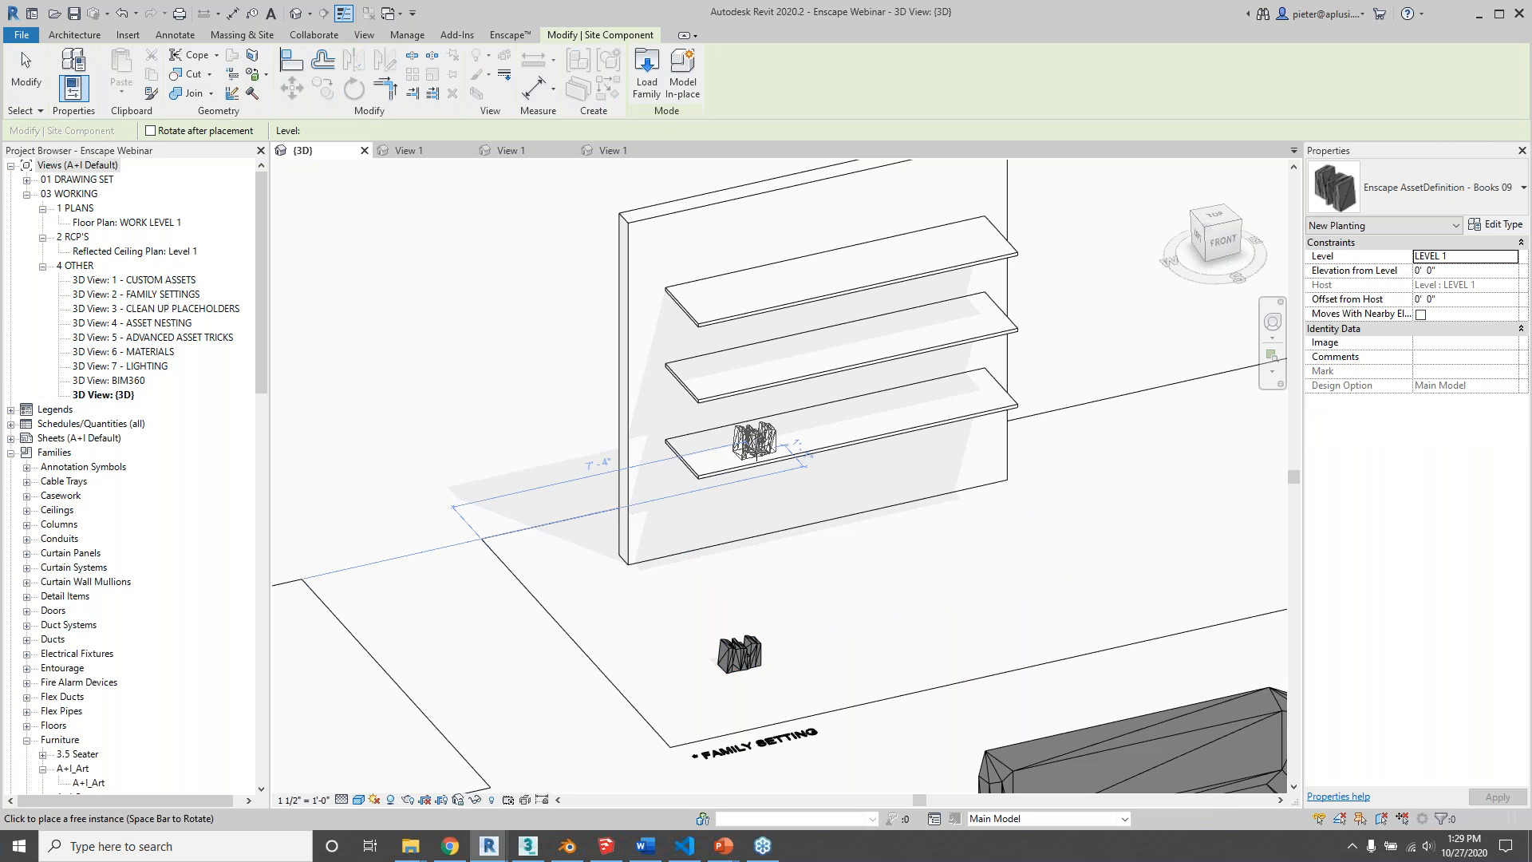
click(765, 589)
shift+middle_drag(765, 589, 968, 515)
key(Escape)
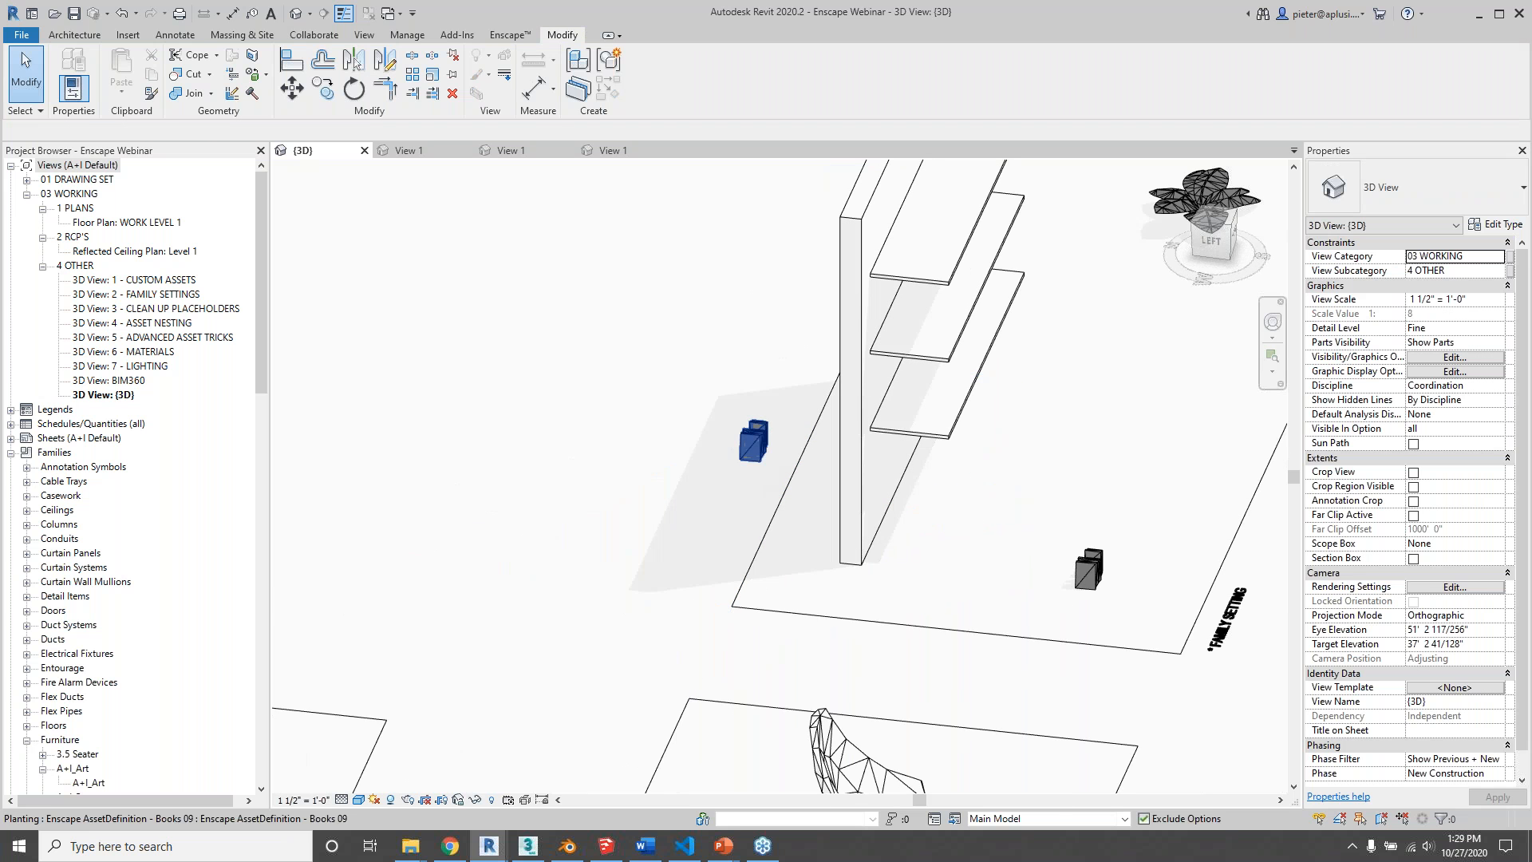
Step: Make the Books 09 family work plane-based with Always vertical off, and load it into Enscape Webinar.rvt, overwriting the existing version
scroll(800, 490, down, 2)
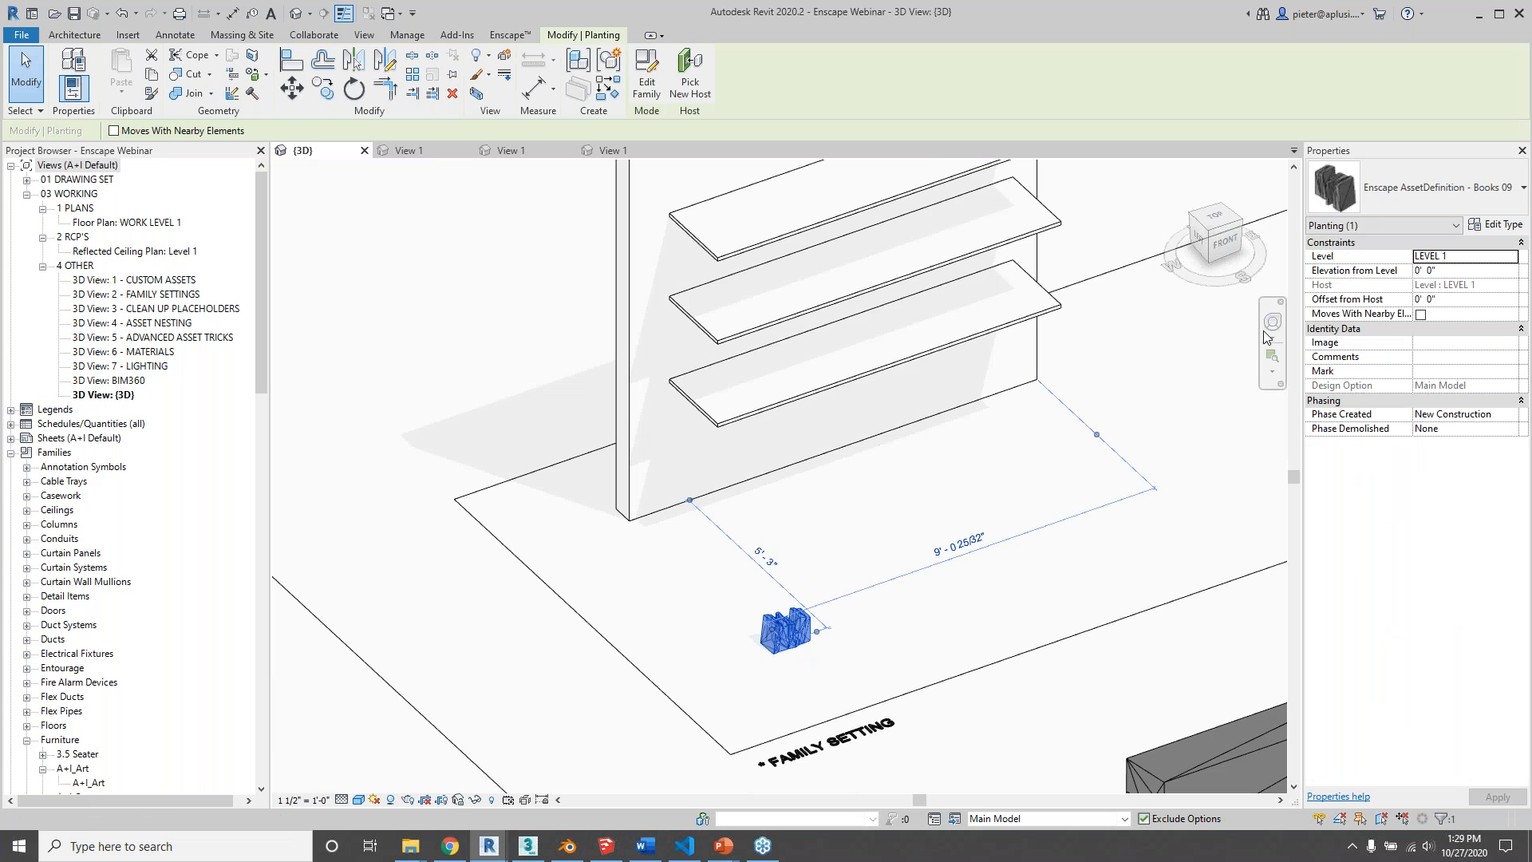
click(1454, 273)
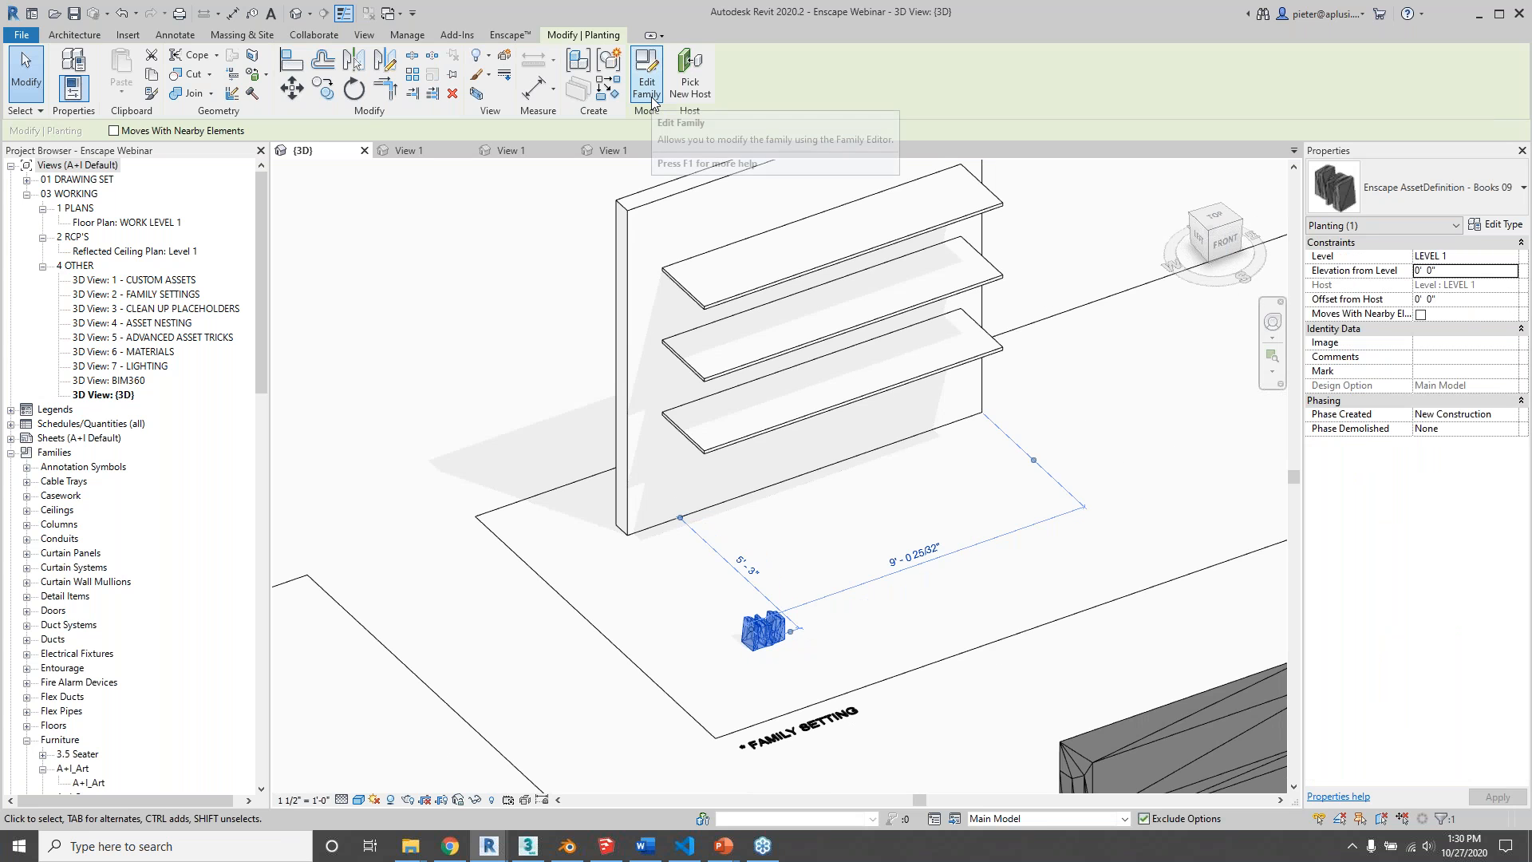
click(642, 67)
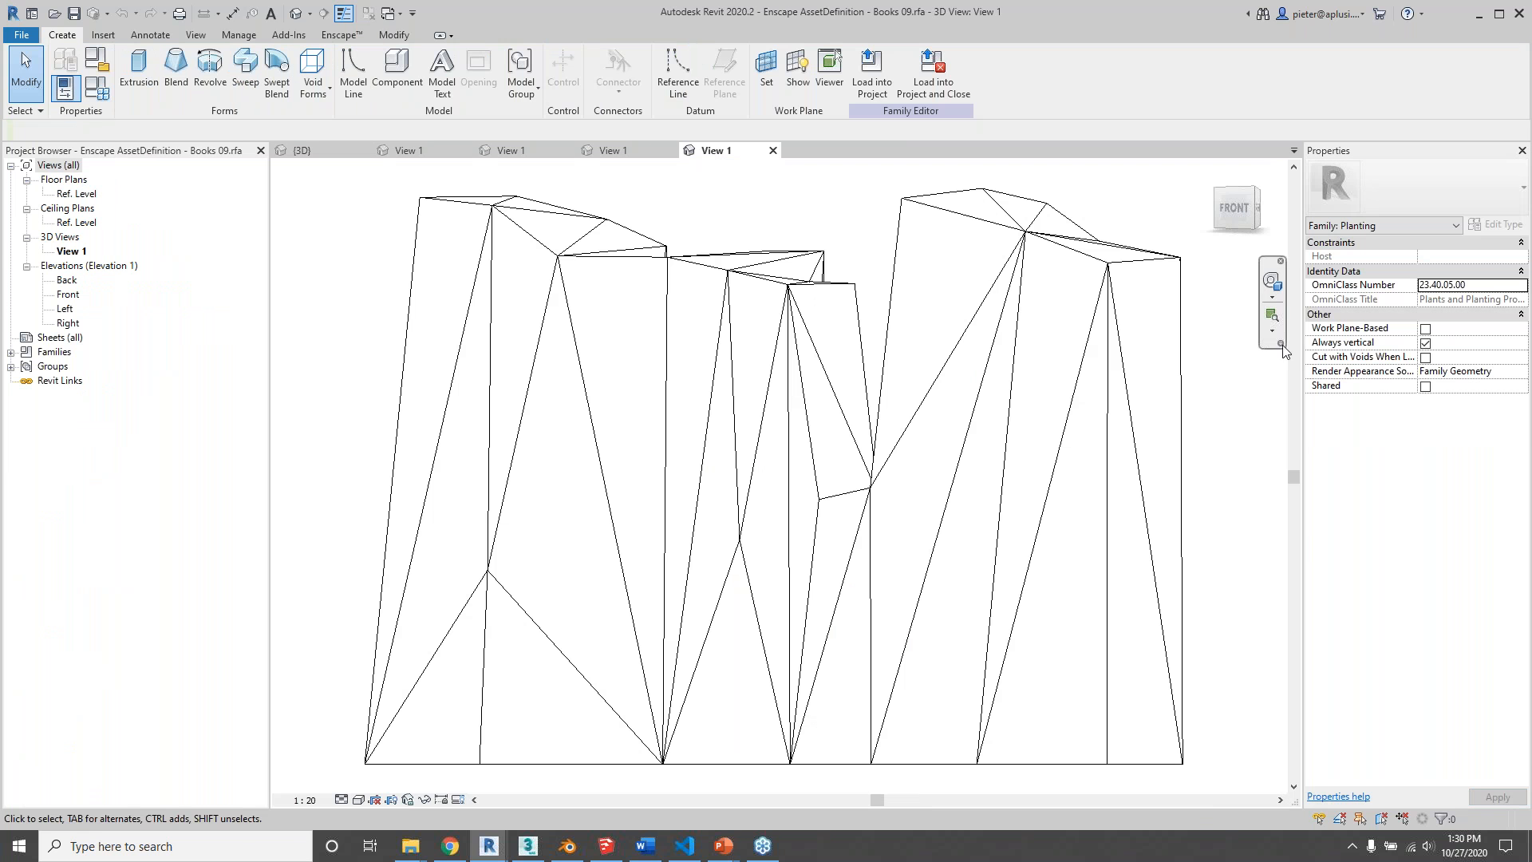
click(1426, 329)
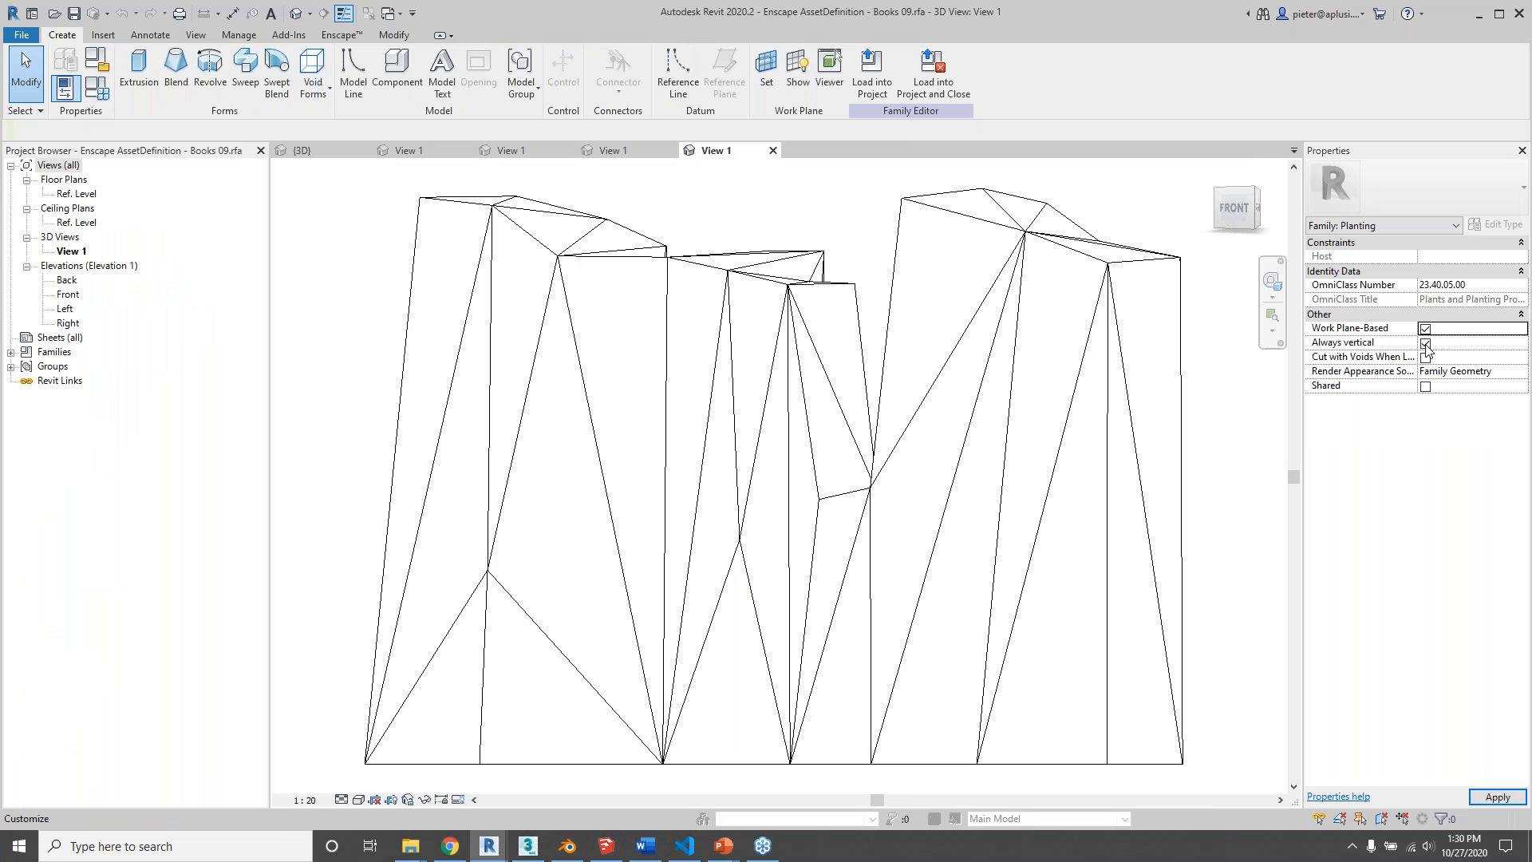
click(1427, 344)
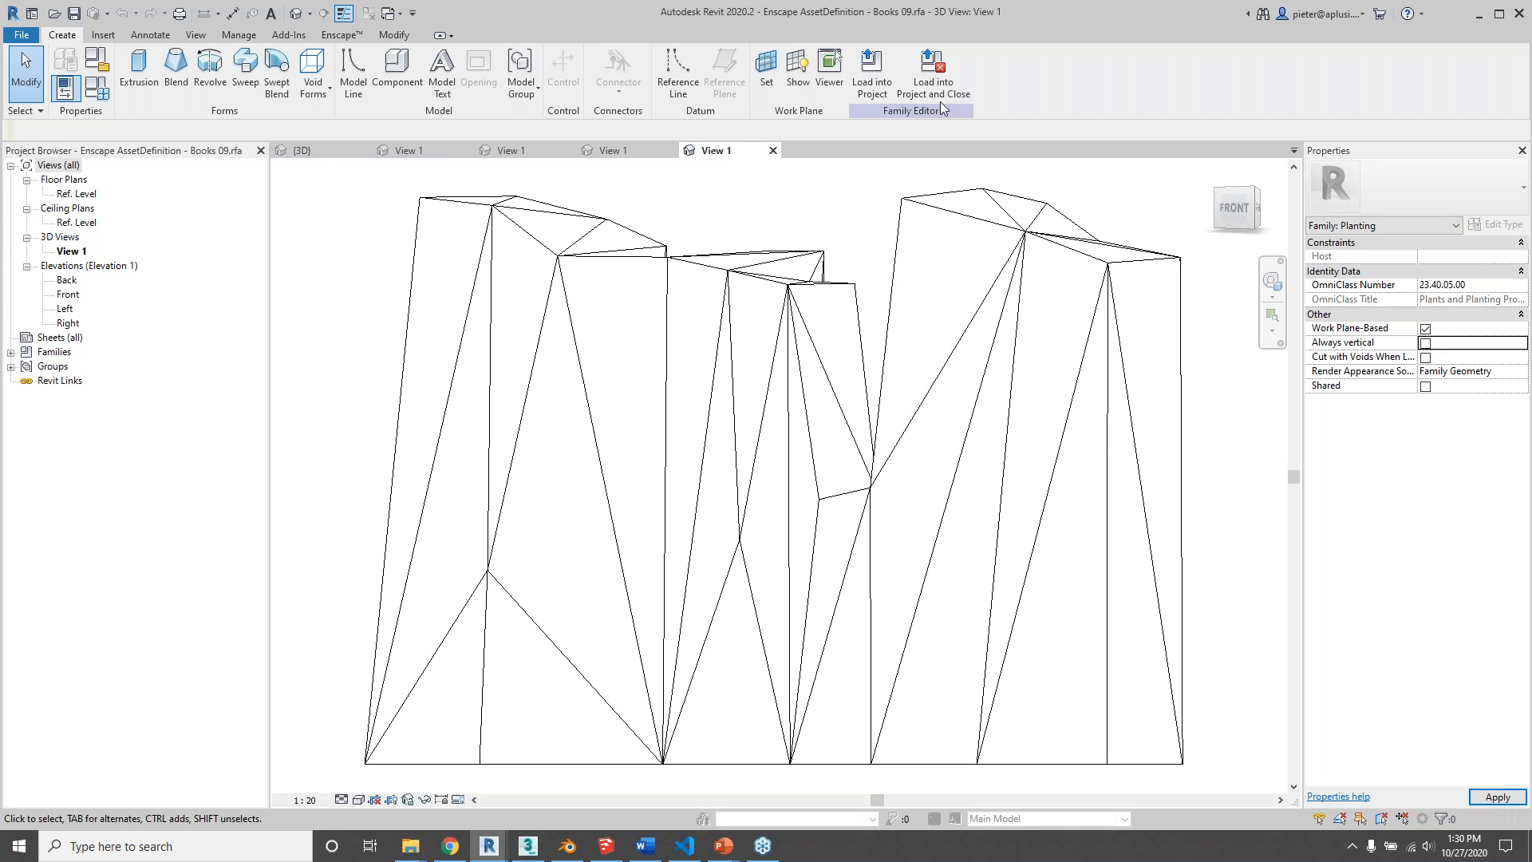
click(878, 76)
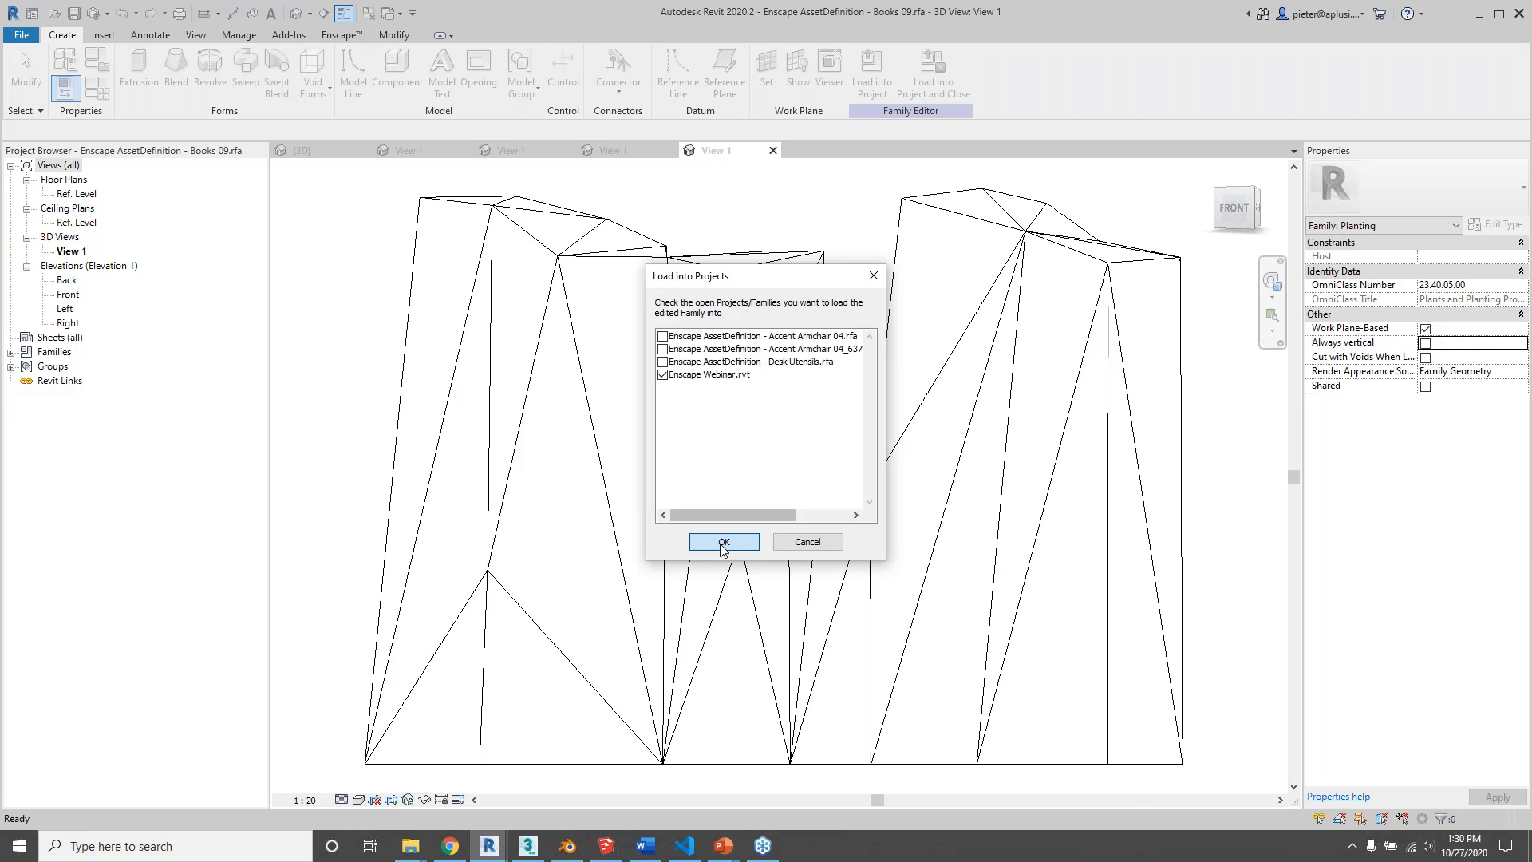
click(728, 537)
click(790, 409)
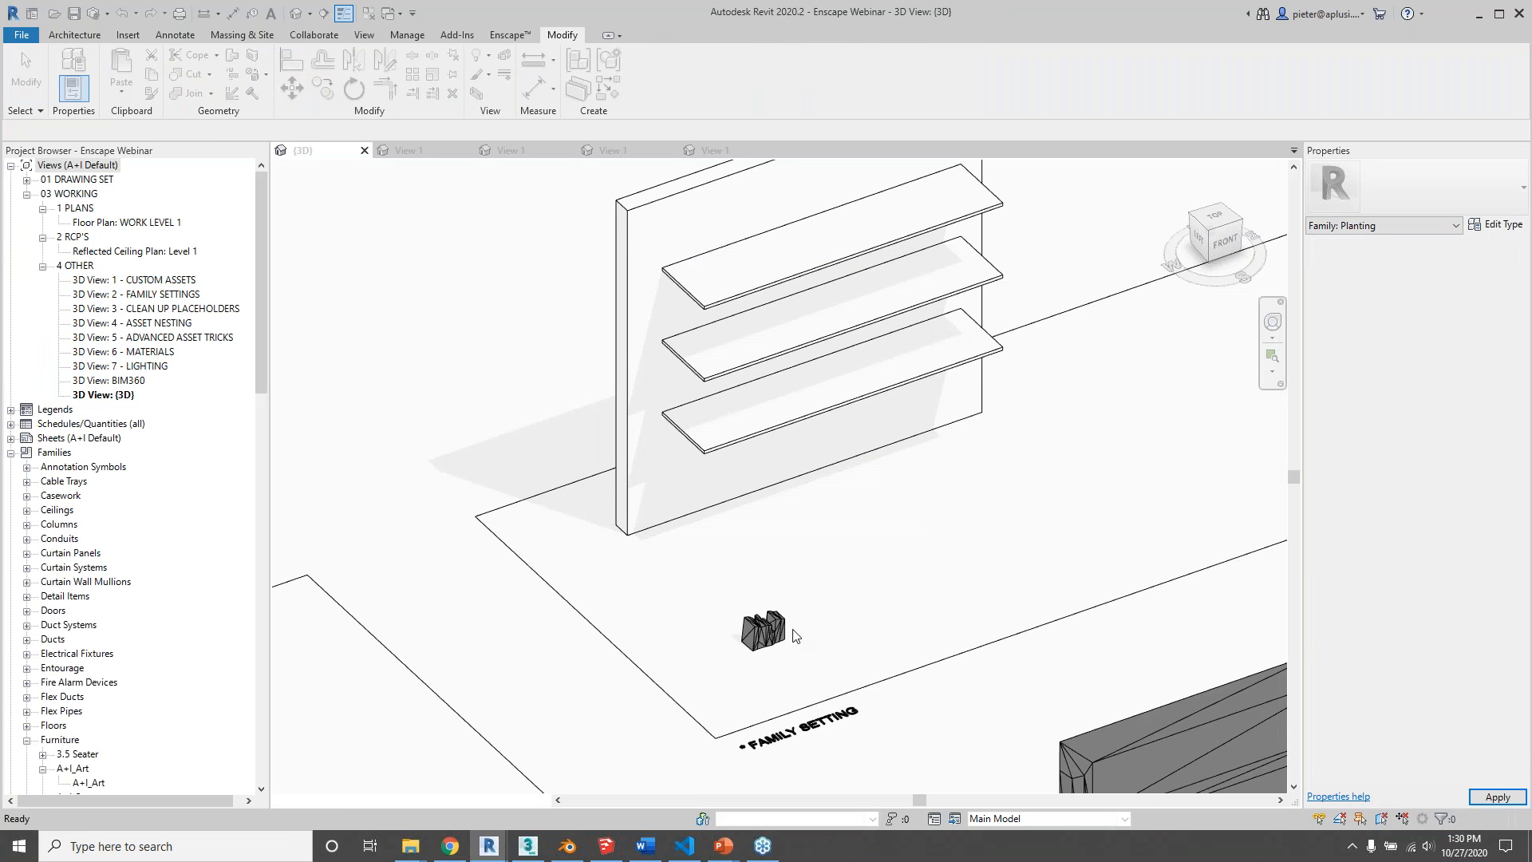
Step: Place a similar instance of the Books 09 asset on each of the three wall shelves in the "Family setting" frame
click(753, 638)
key(c)
key(s)
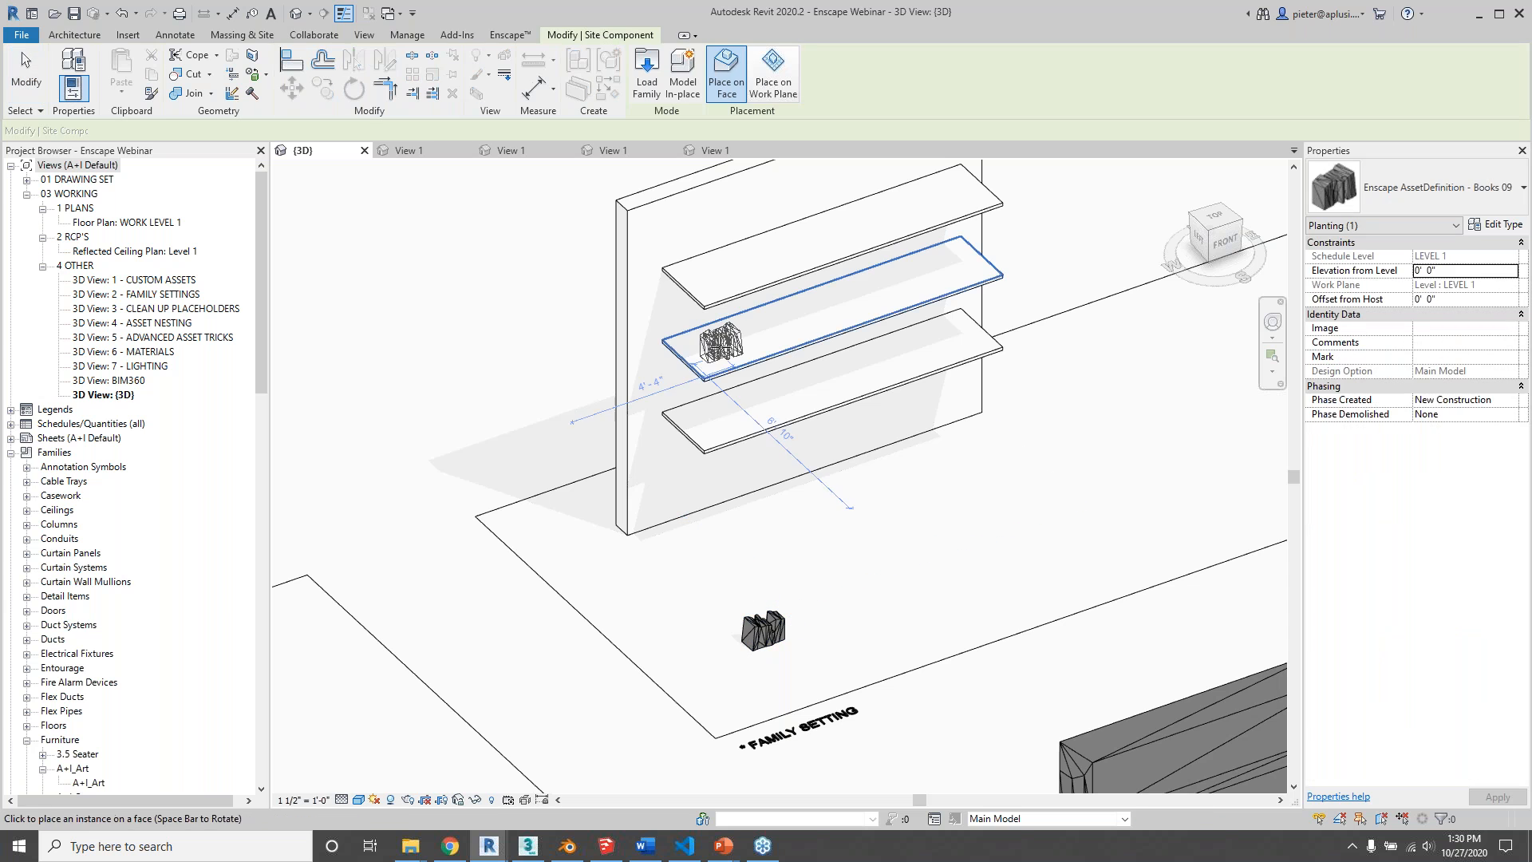
click(731, 278)
click(810, 310)
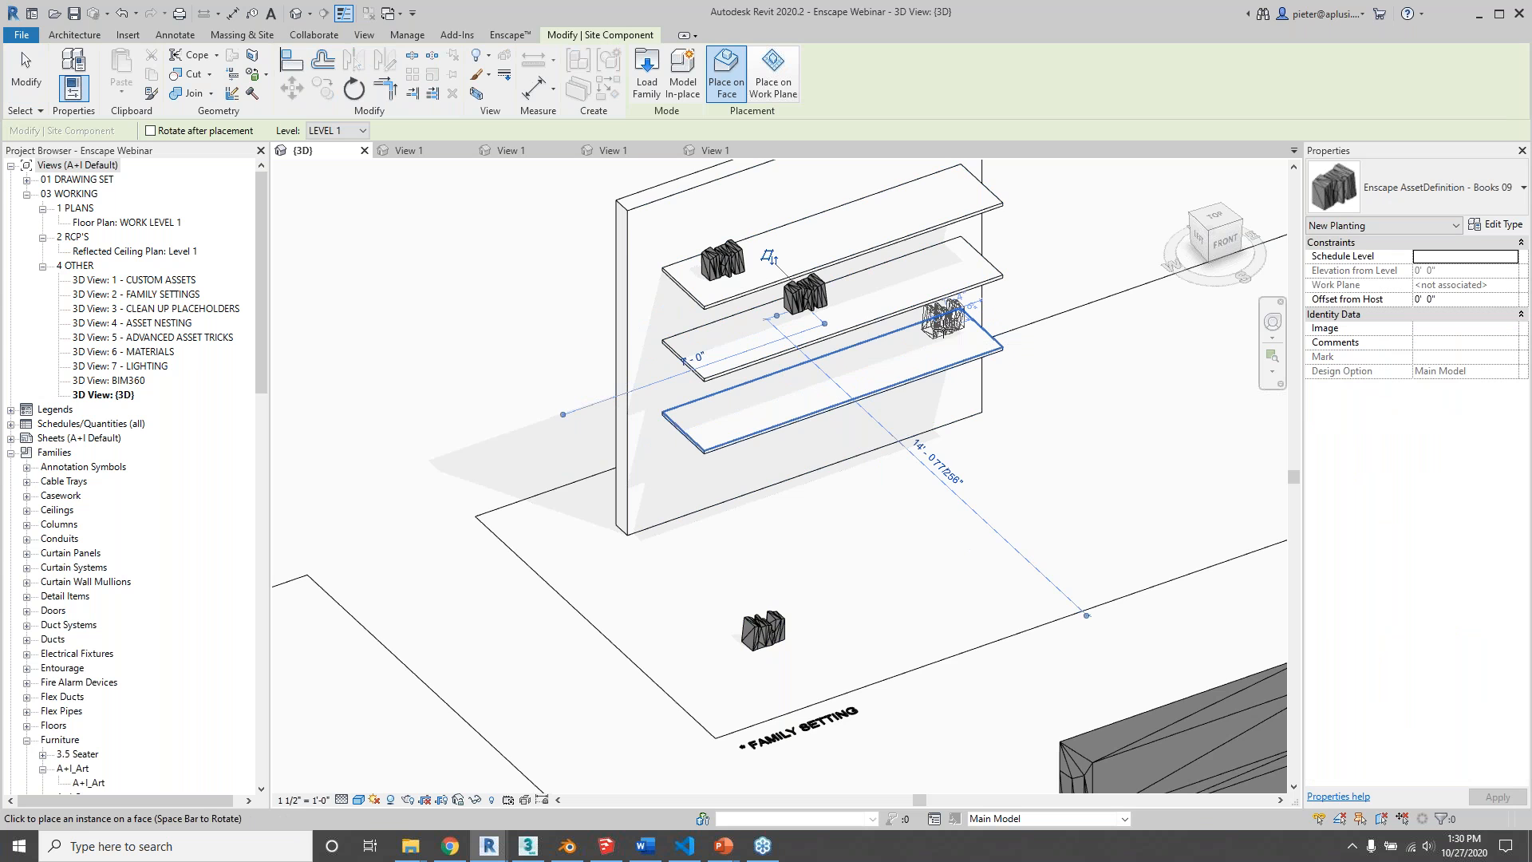
scroll(942, 331, up, 2)
click(930, 342)
scroll(702, 459, down, 2)
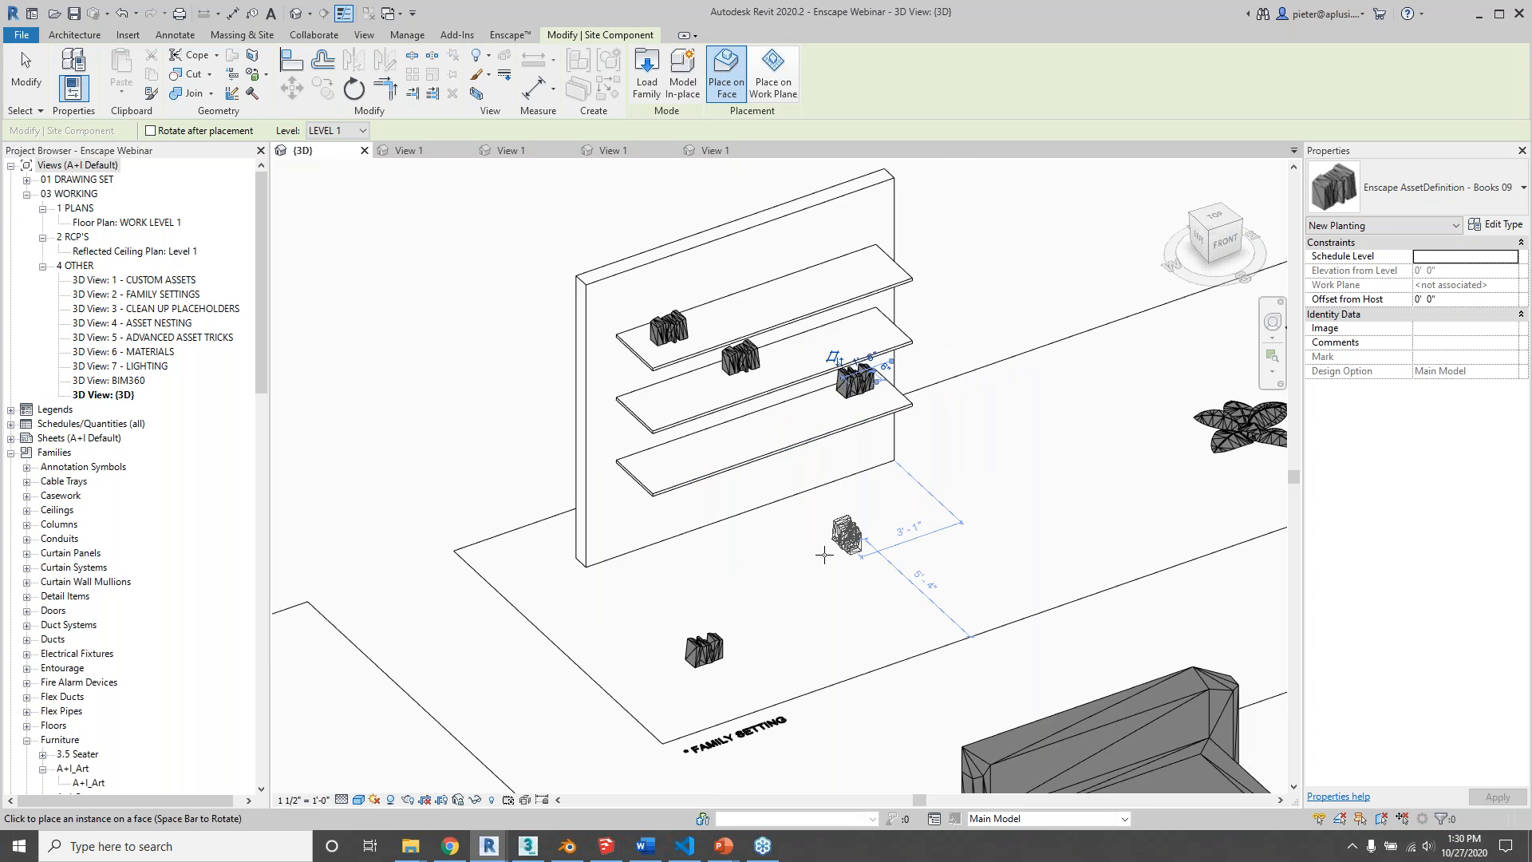
key(Escape)
Step: Edit the Fern 03 family with Always vertical turned off, and load it into the project, overwriting the existing version
middle_drag(672, 374, 704, 412)
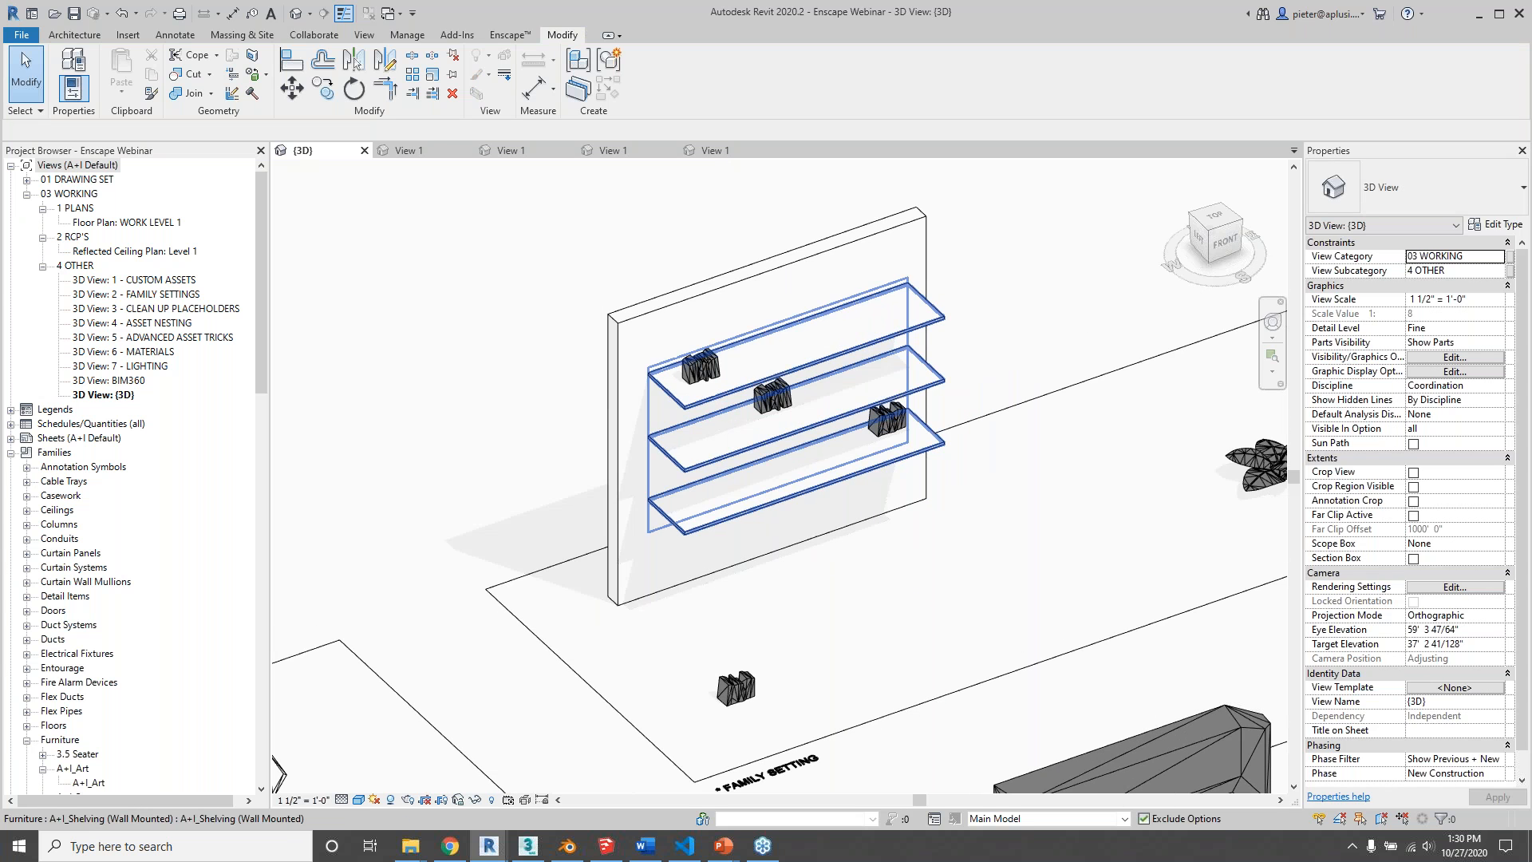
scroll(732, 525, down, 2)
middle_drag(959, 551, 677, 589)
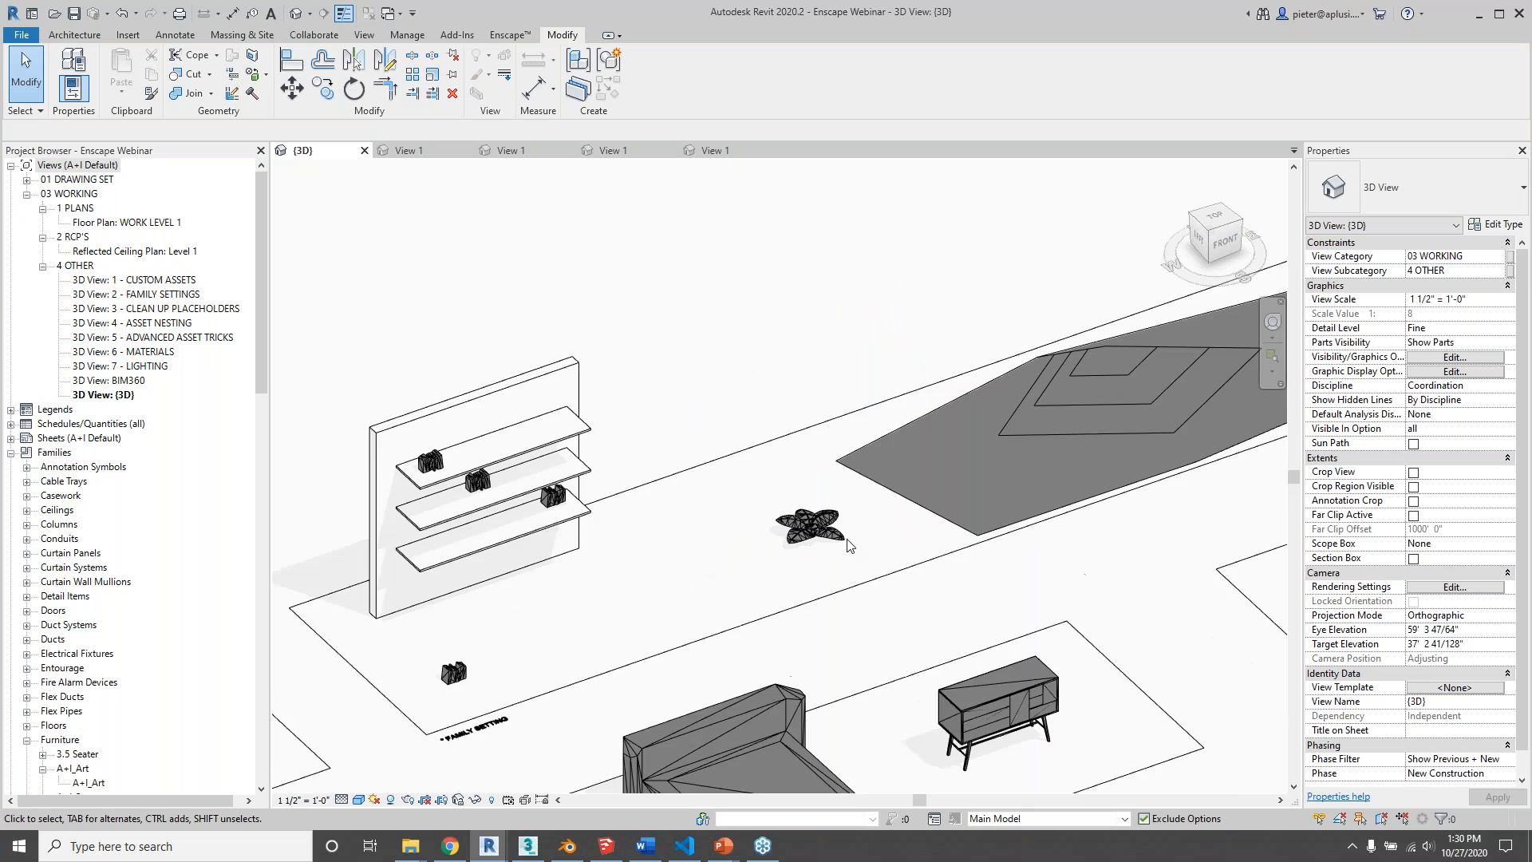
scroll(831, 533, up, 2)
middle_drag(831, 533, 743, 532)
click(744, 529)
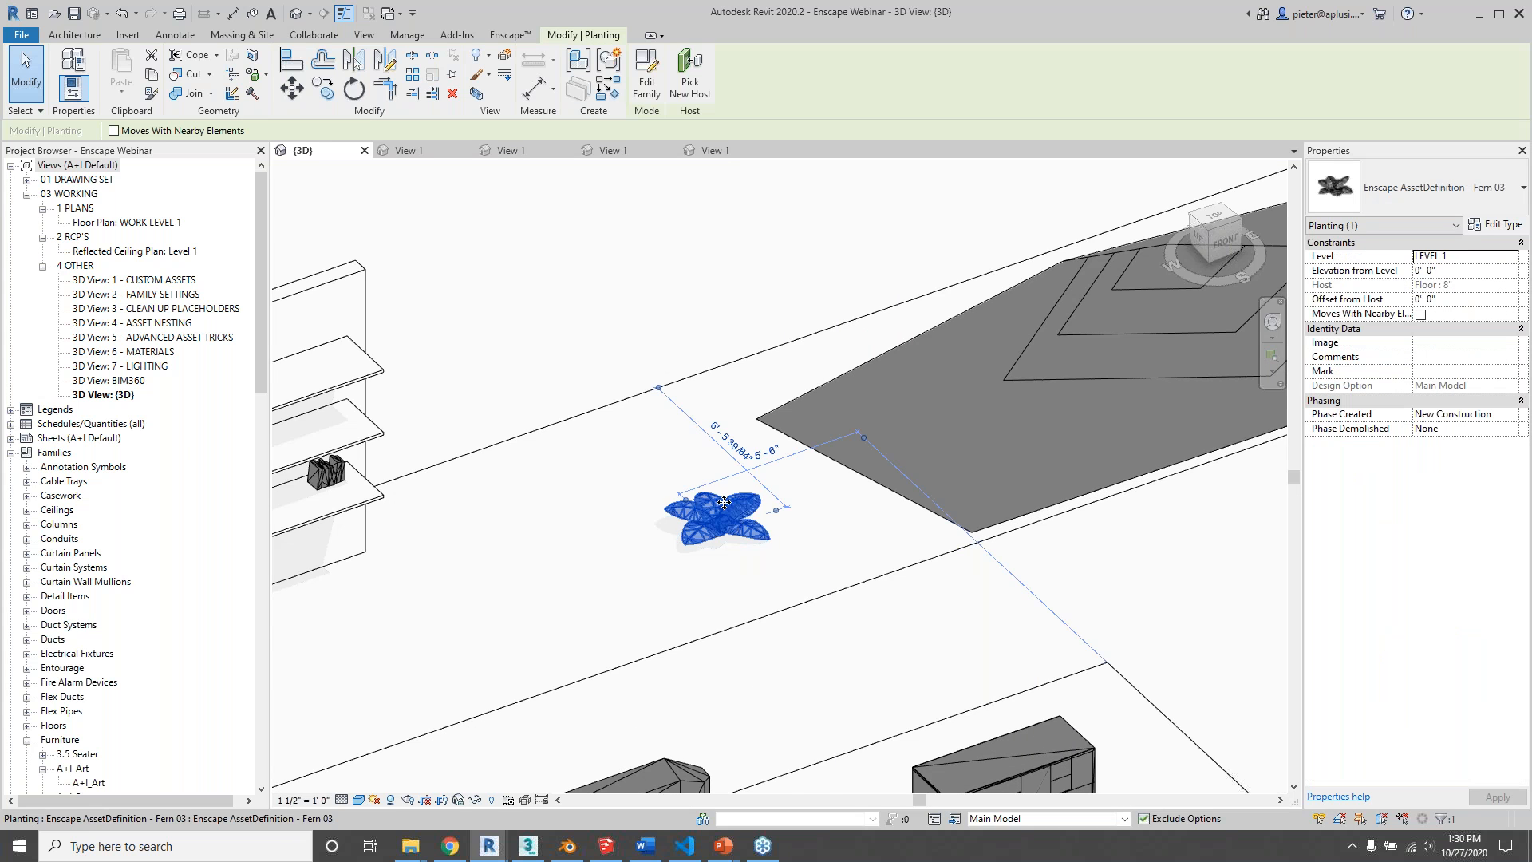
middle_drag(743, 530, 720, 572)
click(648, 87)
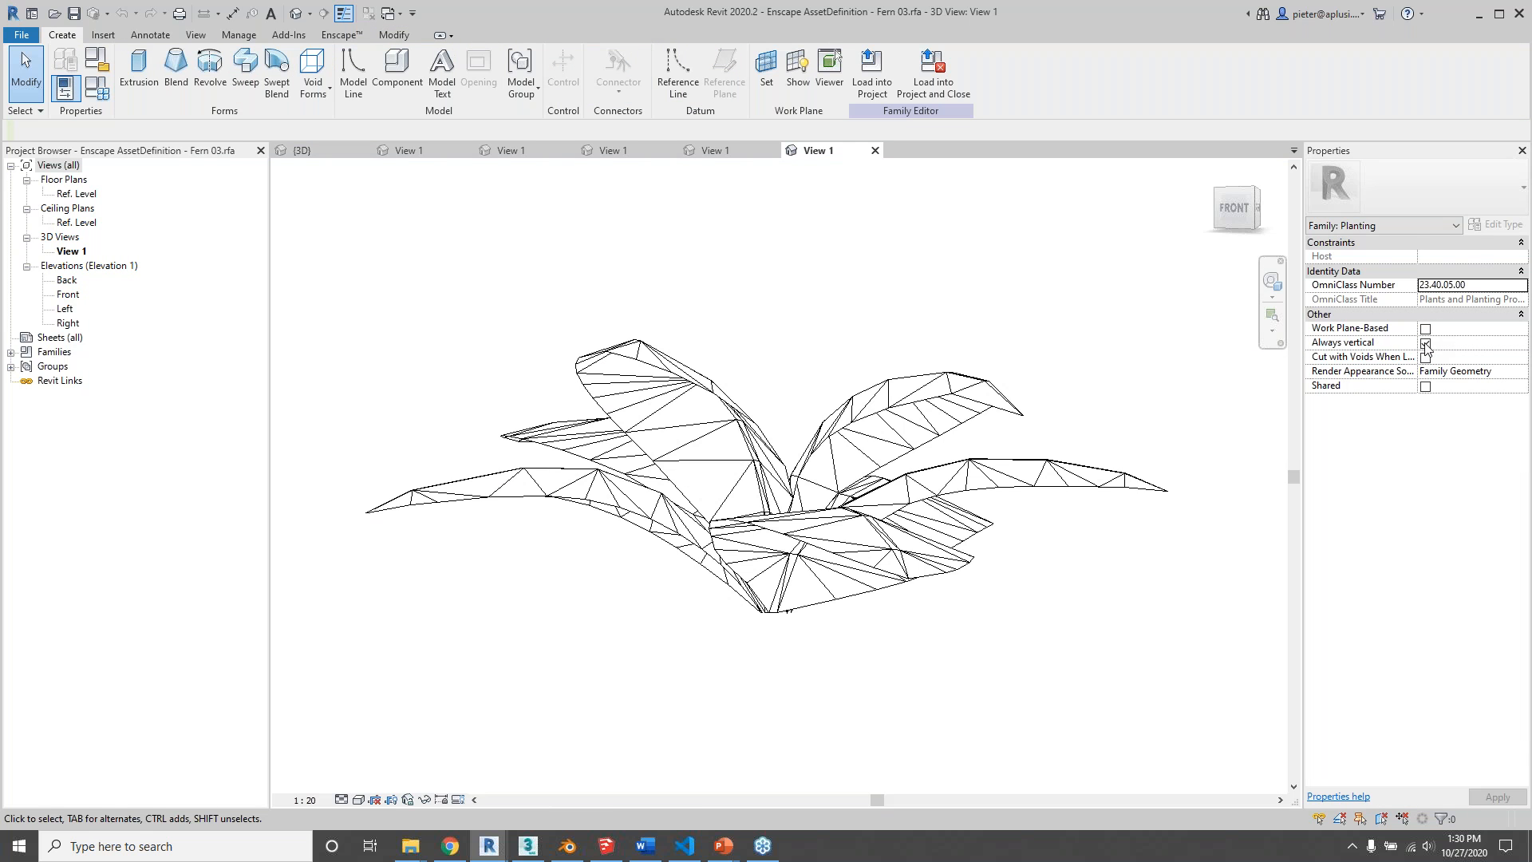
click(1426, 343)
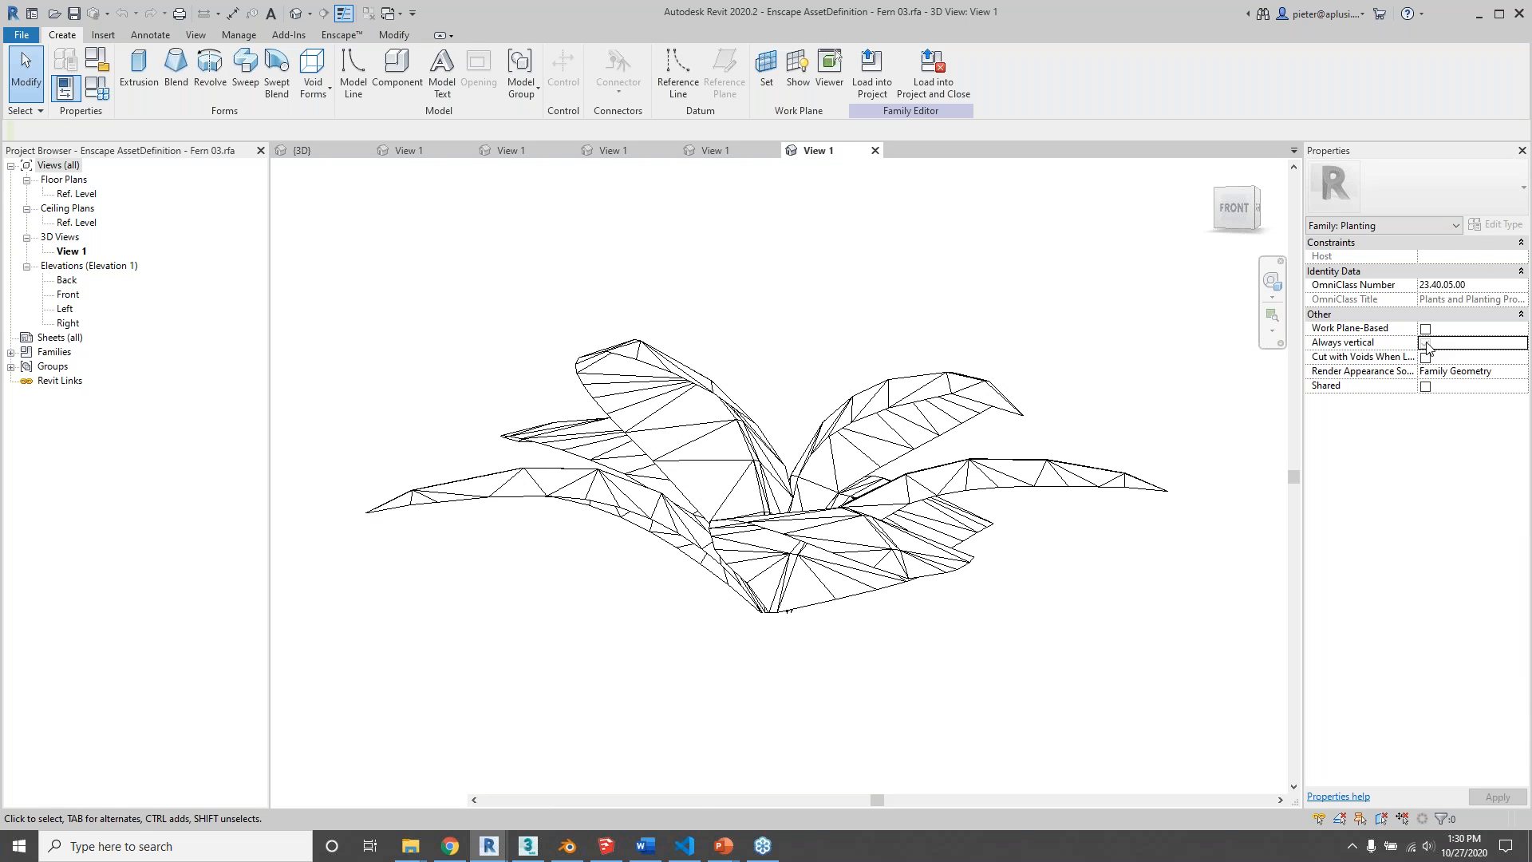
click(872, 68)
click(724, 542)
click(755, 383)
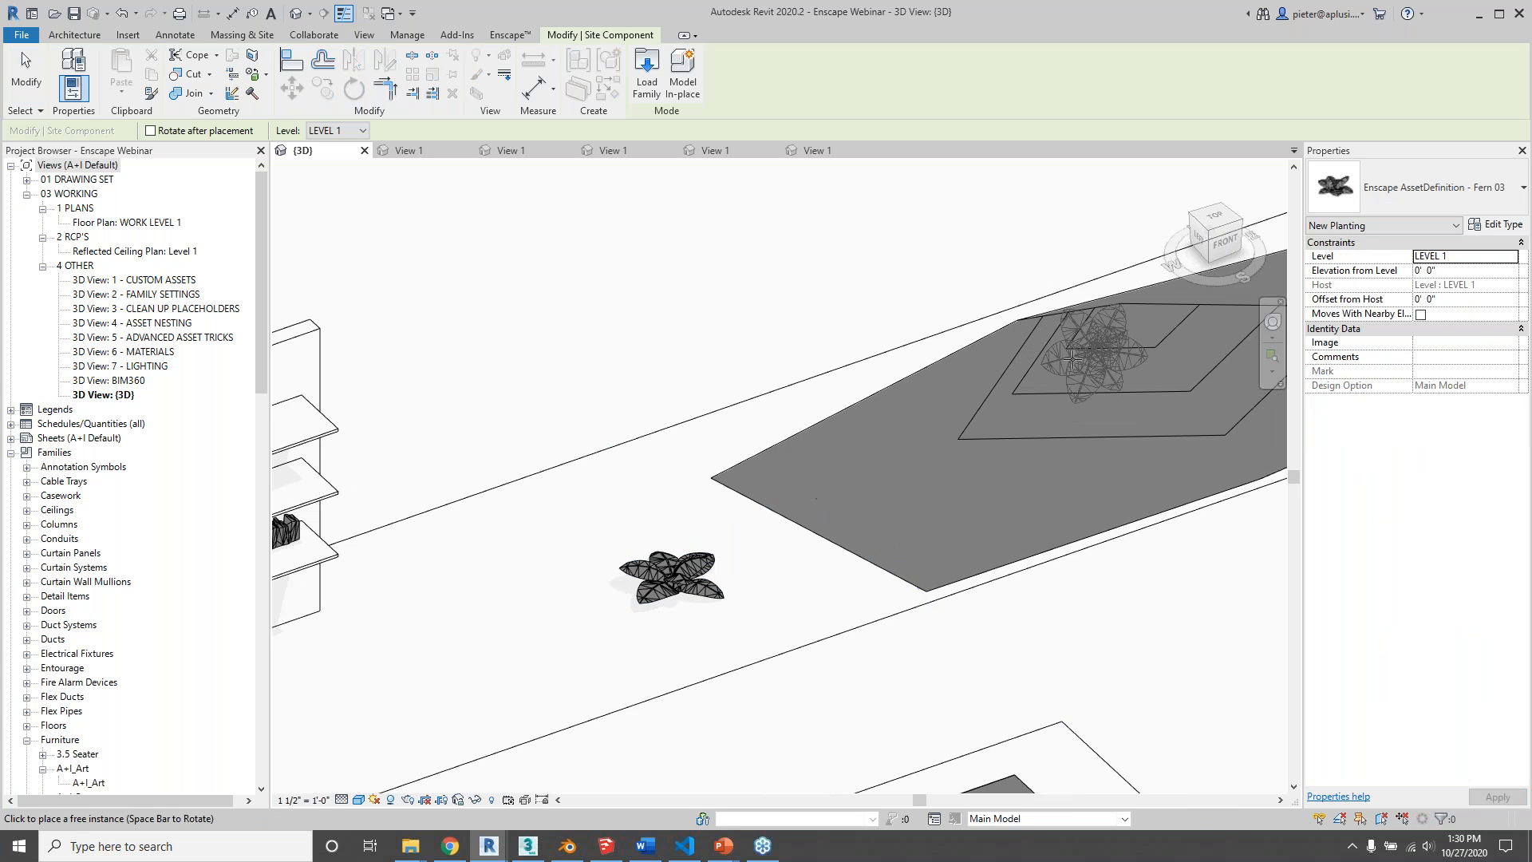
Step: Place two Fern 03 instances on the sloped topography surface and end the placement
click(978, 397)
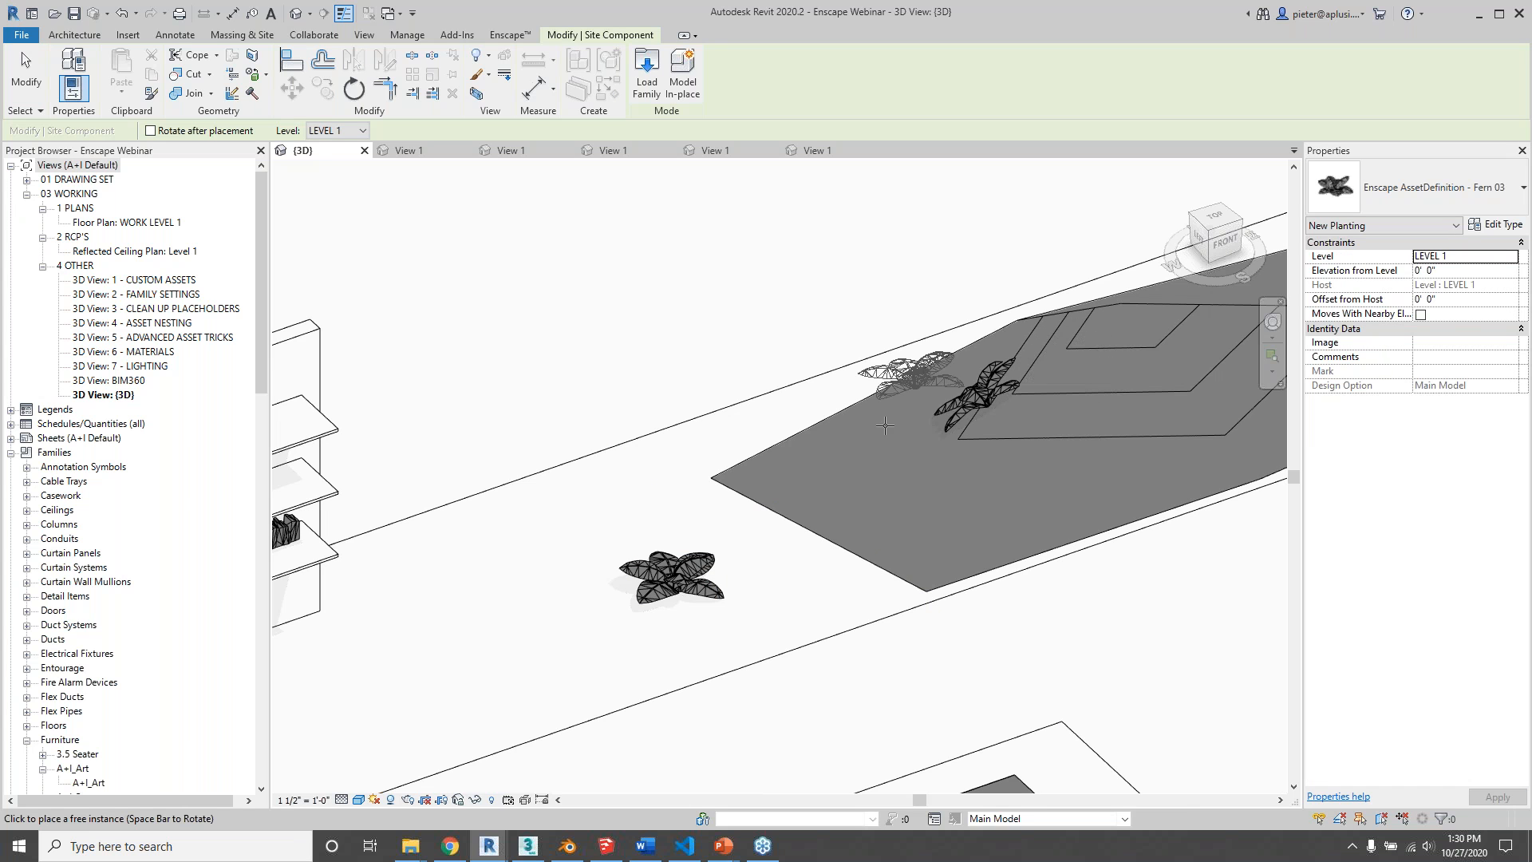
click(1074, 412)
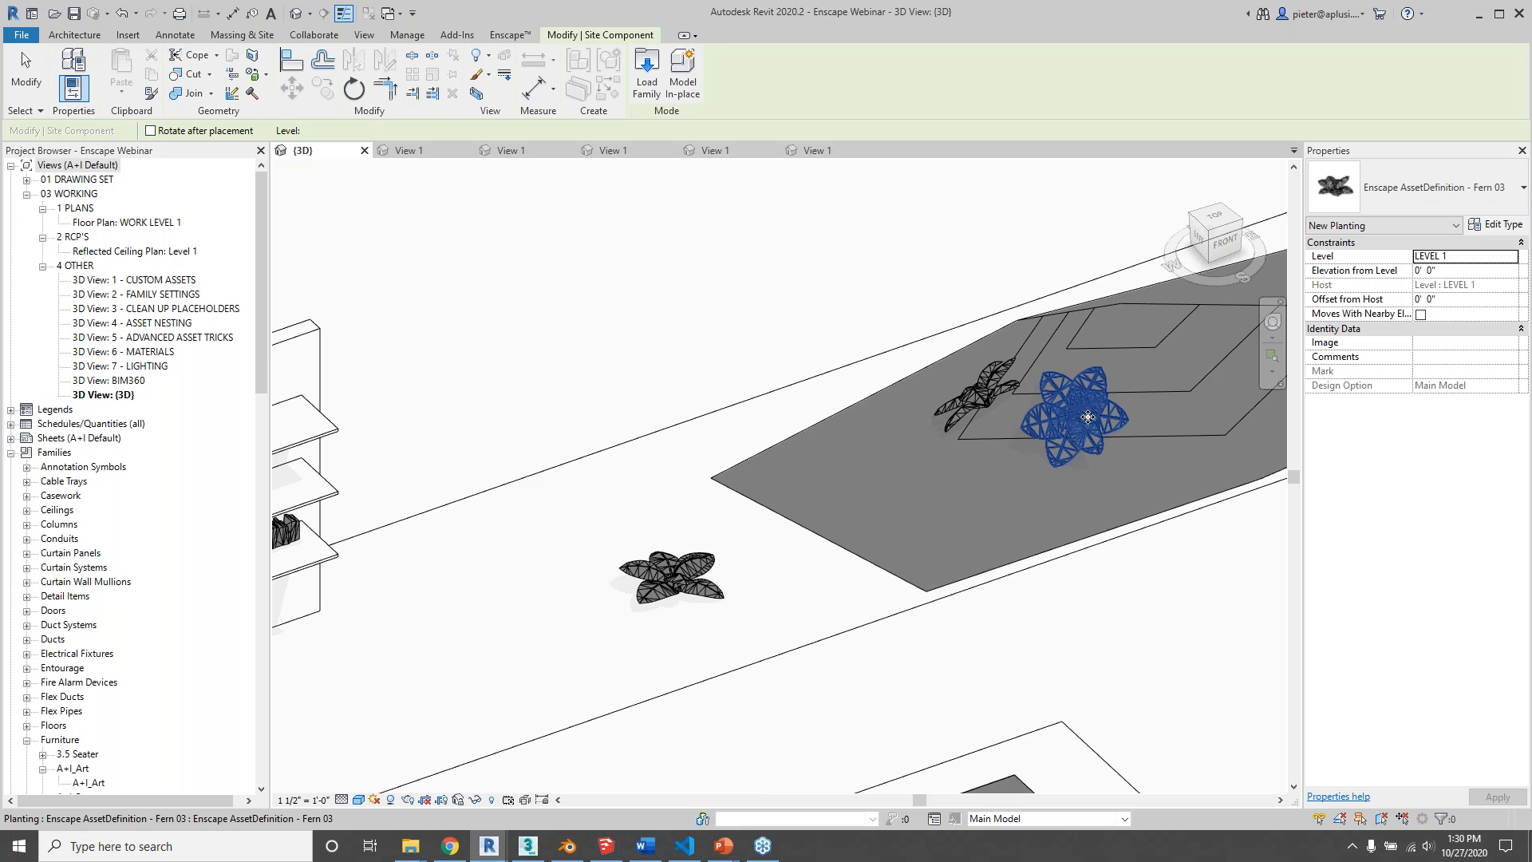
key(F1)
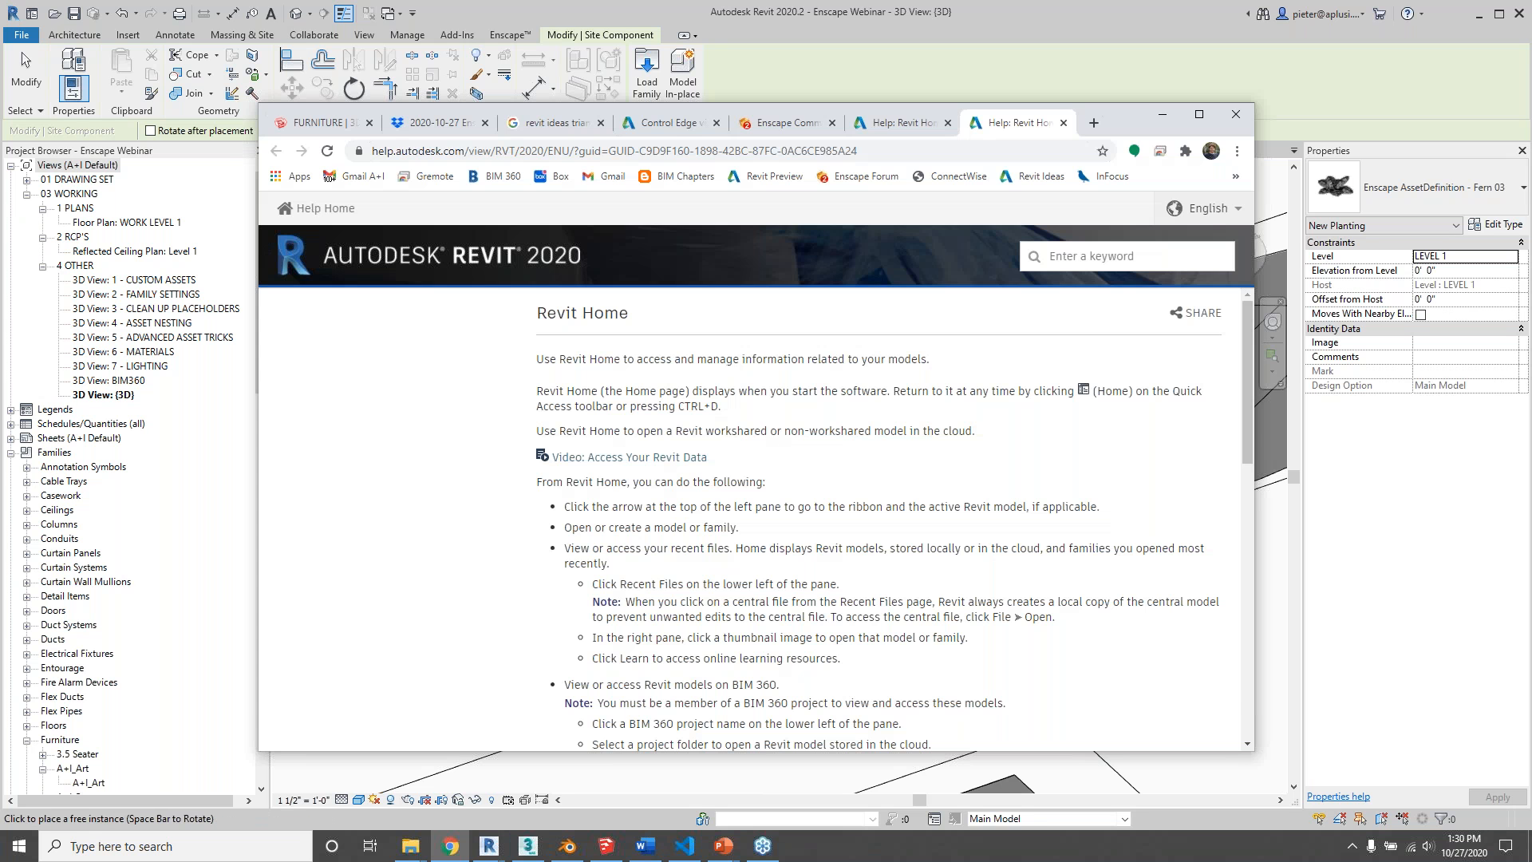
key(alt+Tab)
key(Escape)
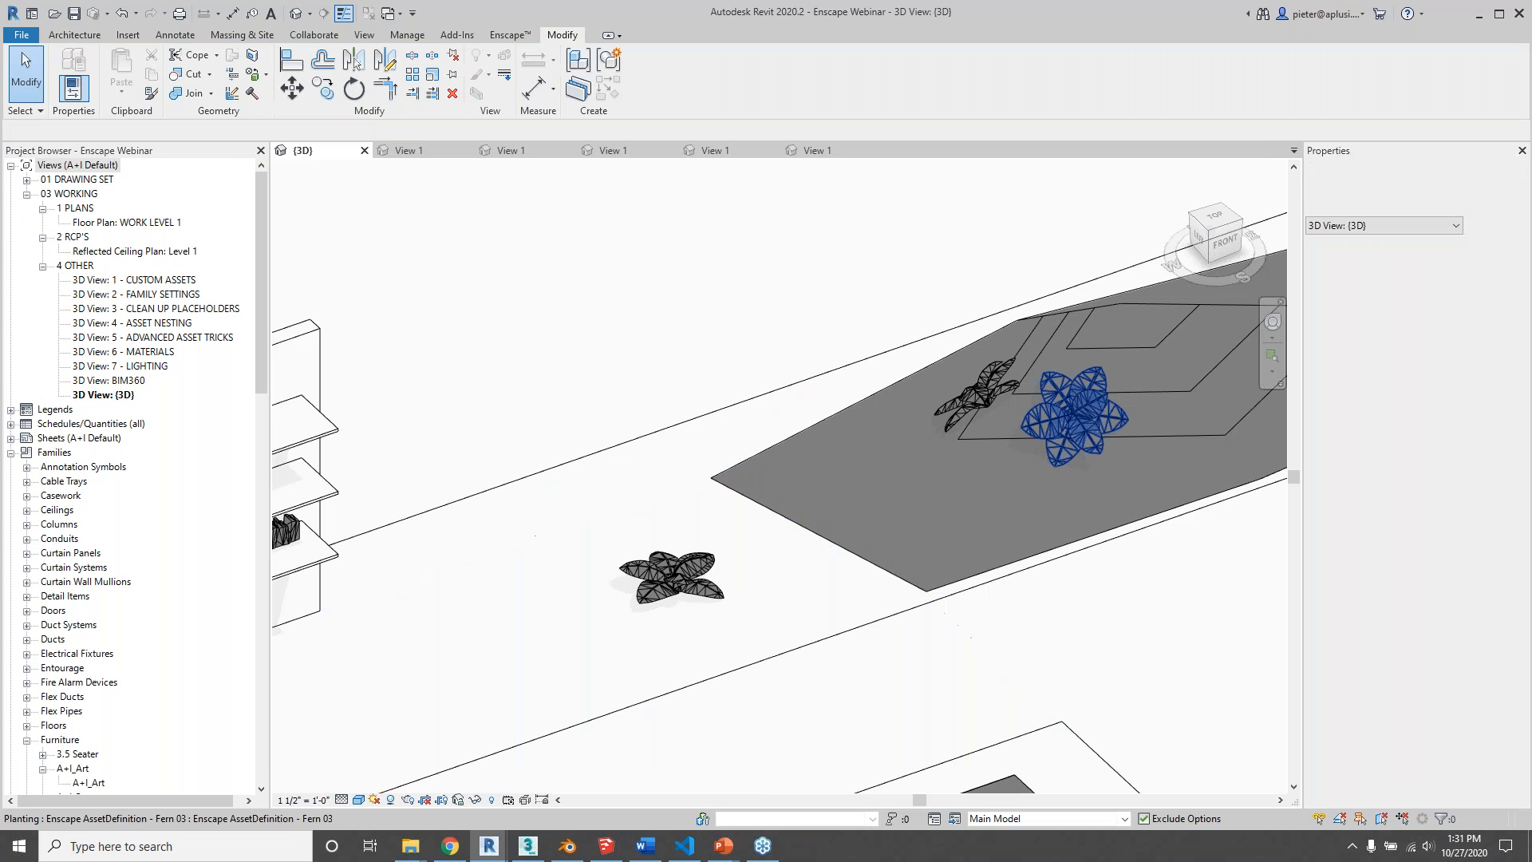
Step: Turn Always vertical back on in the Fern 03 family and reload it into the project, overwriting the existing version
click(1074, 415)
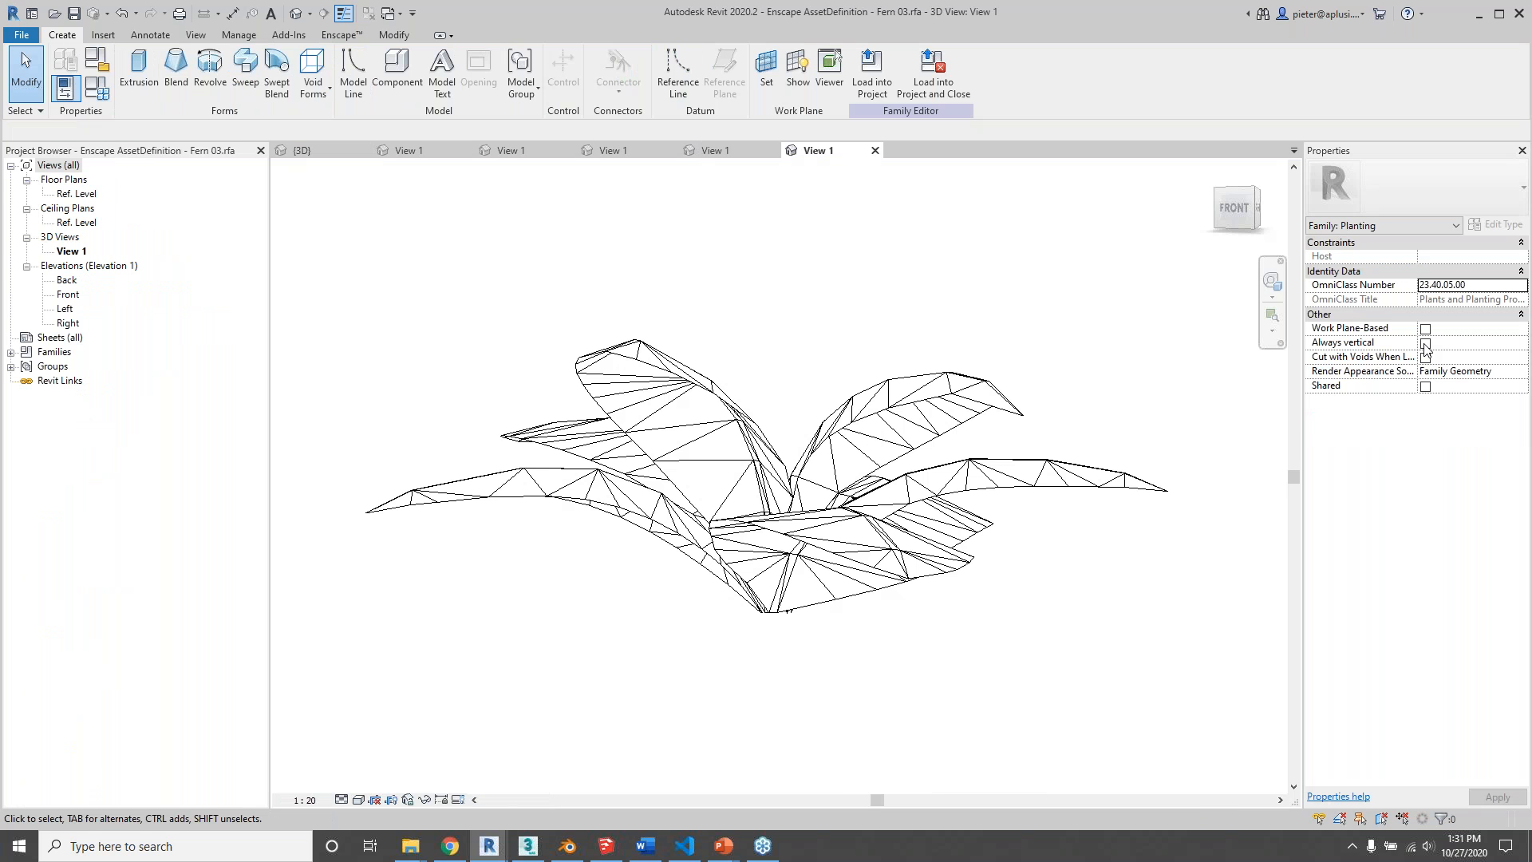
click(873, 74)
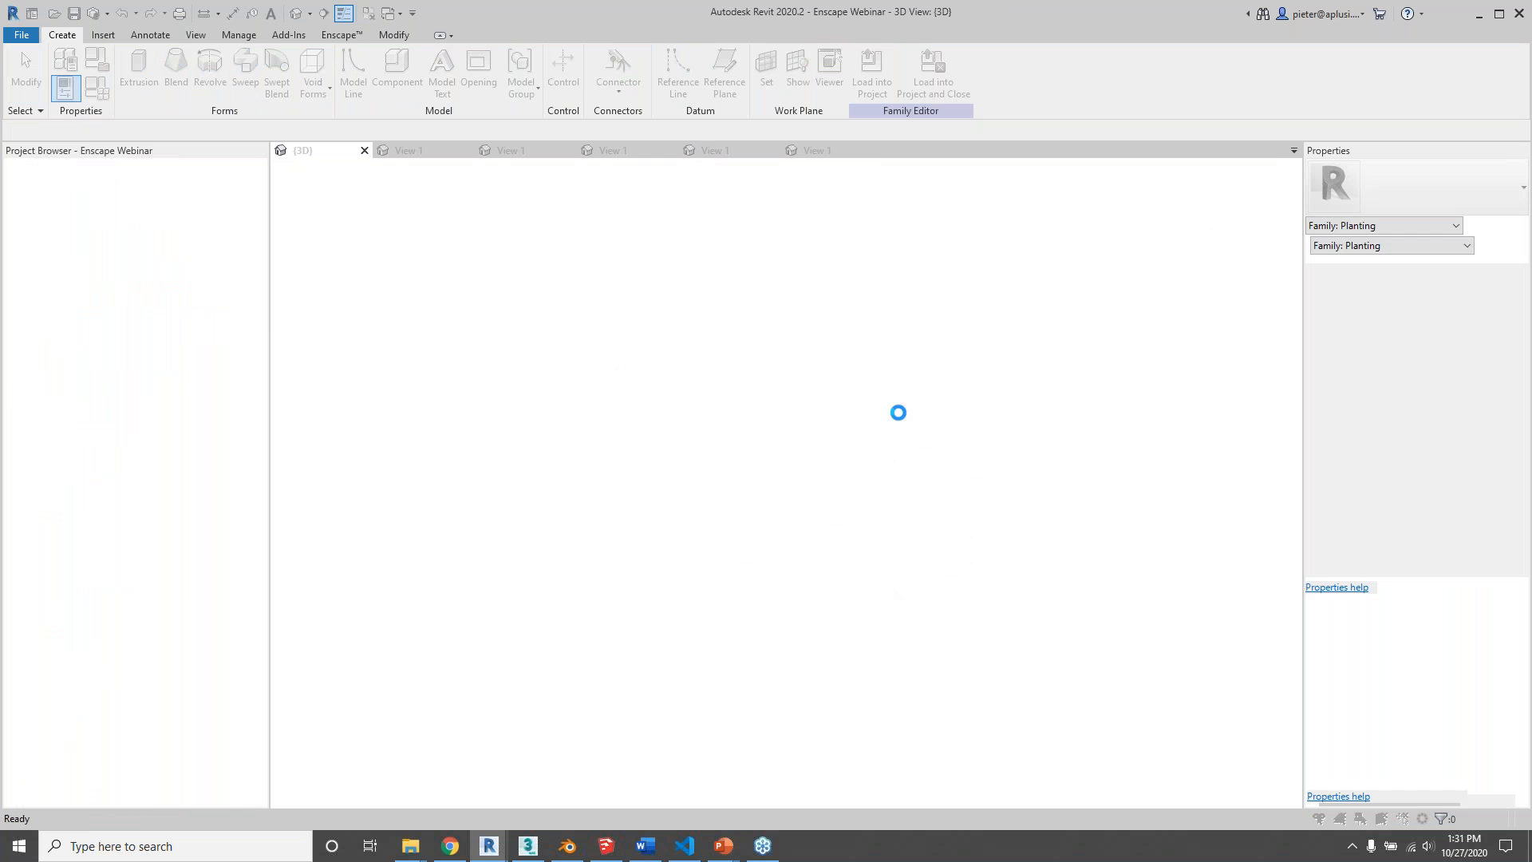
click(814, 386)
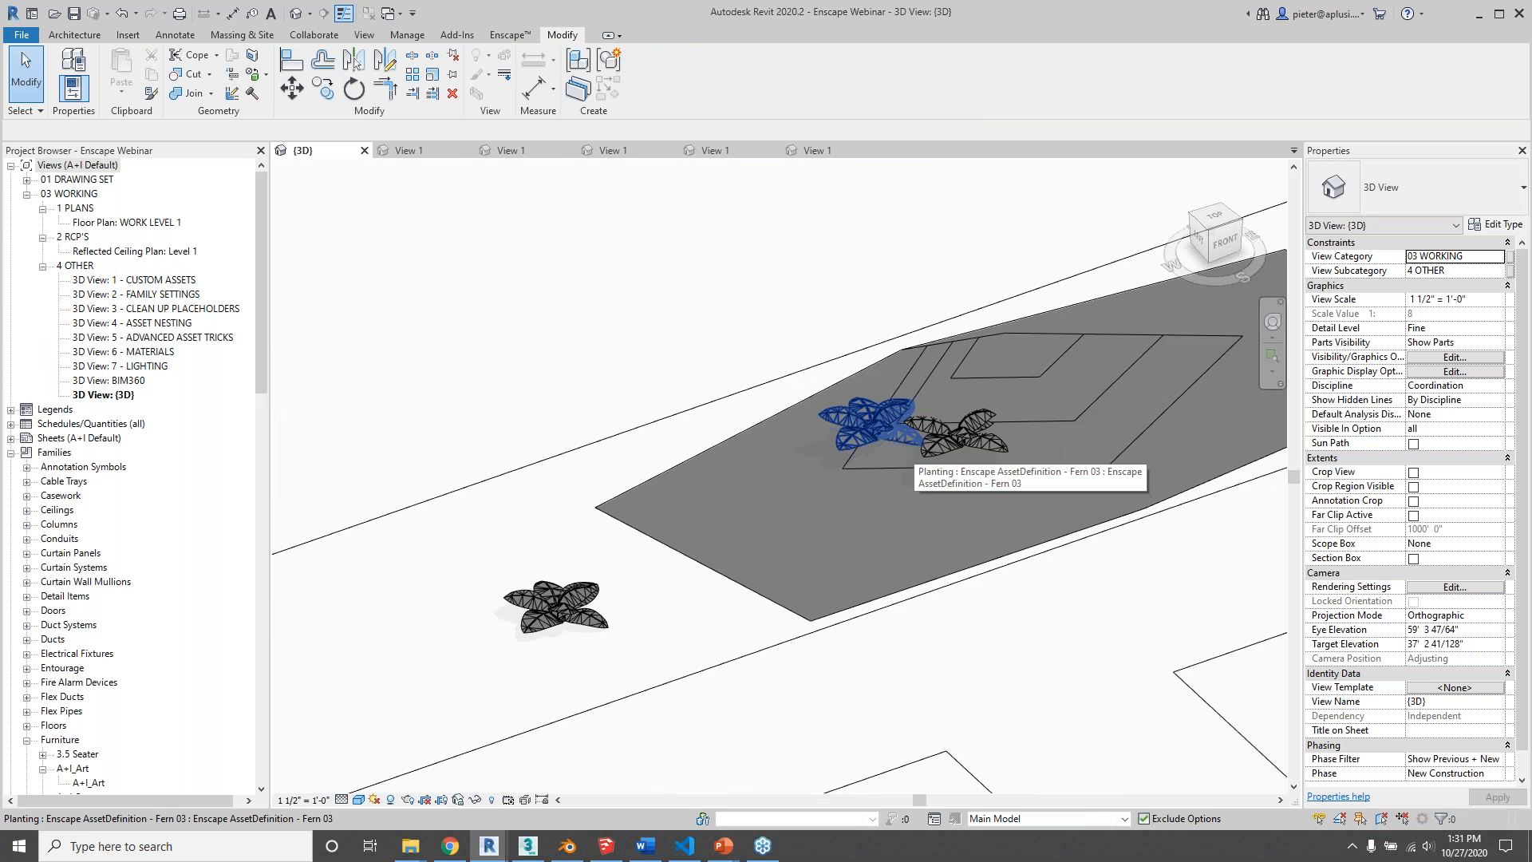
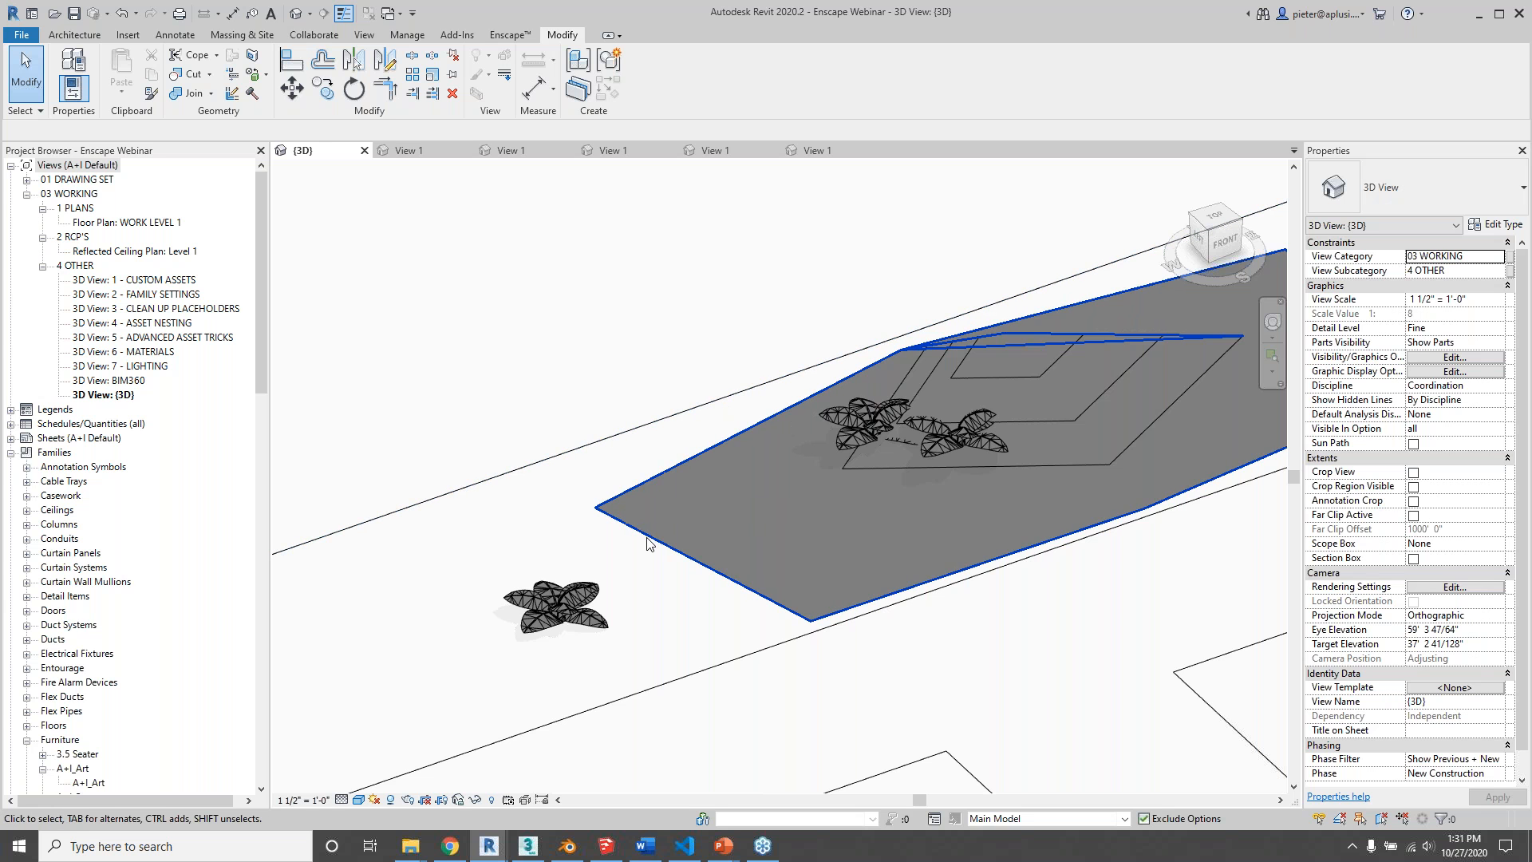
Step: Examine from a low front angle how the two ferns stand on the sloped topography, and return to the overview
click(919, 405)
shift+middle_drag(935, 391, 946, 537)
key(Escape)
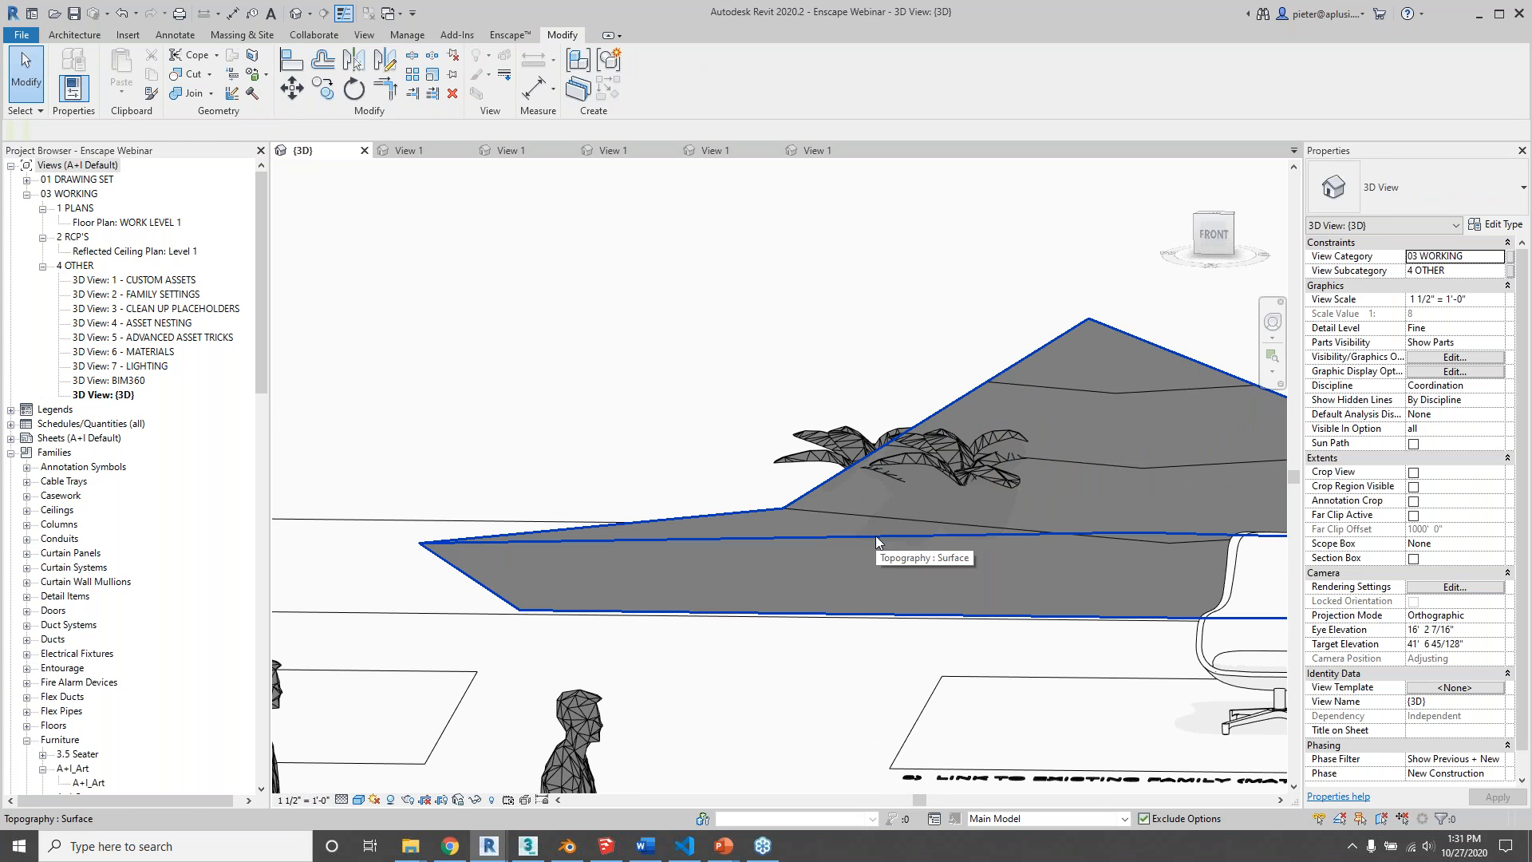
shift+middle_drag(879, 468, 1061, 512)
scroll(1062, 507, down, 4)
shift+middle_drag(811, 573, 894, 613)
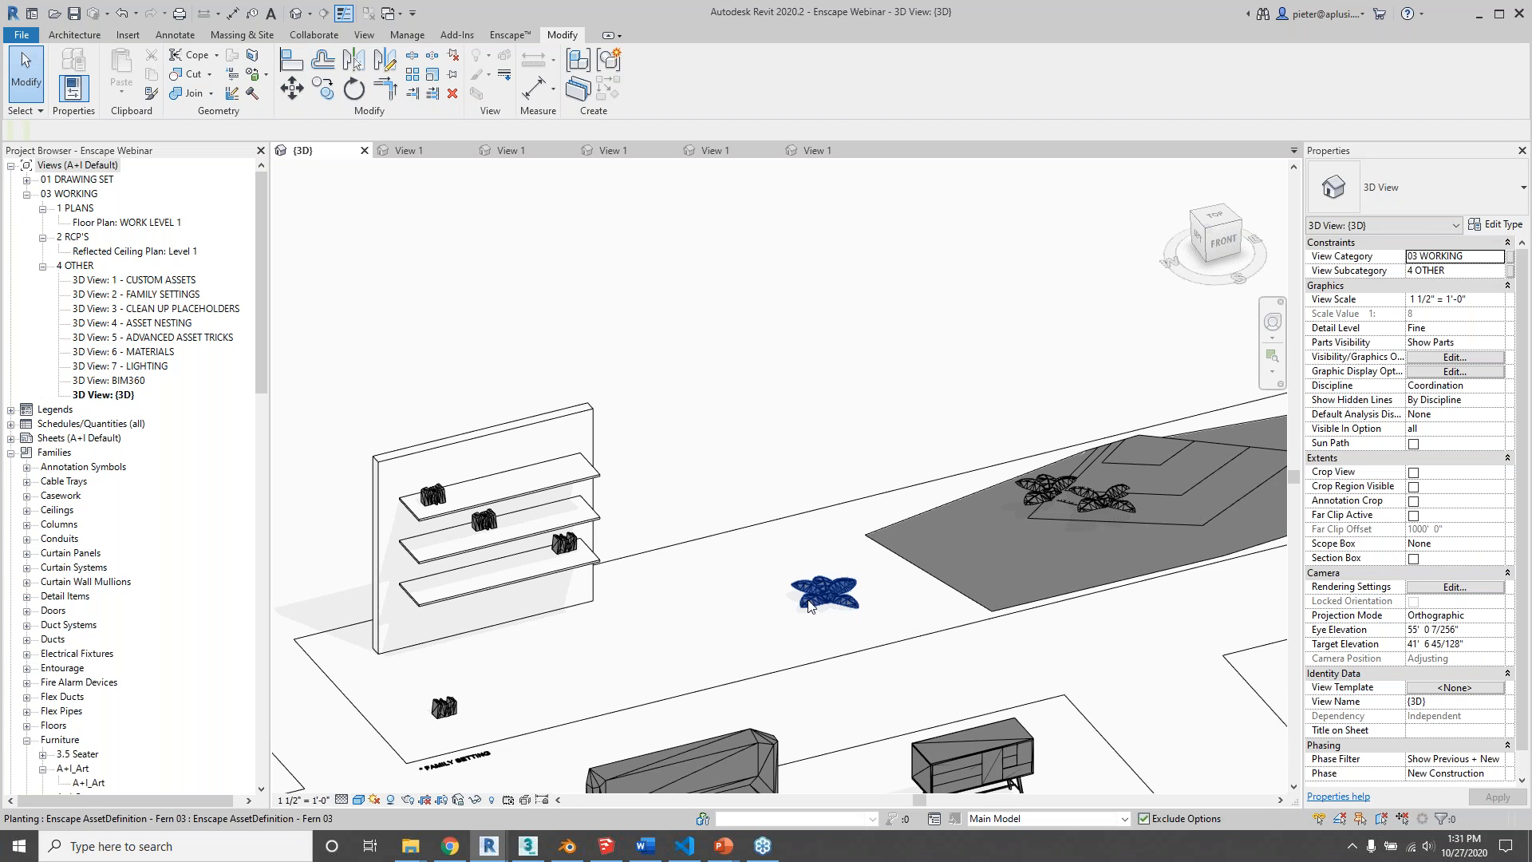
middle_drag(816, 565, 897, 523)
scroll(897, 522, down, 3)
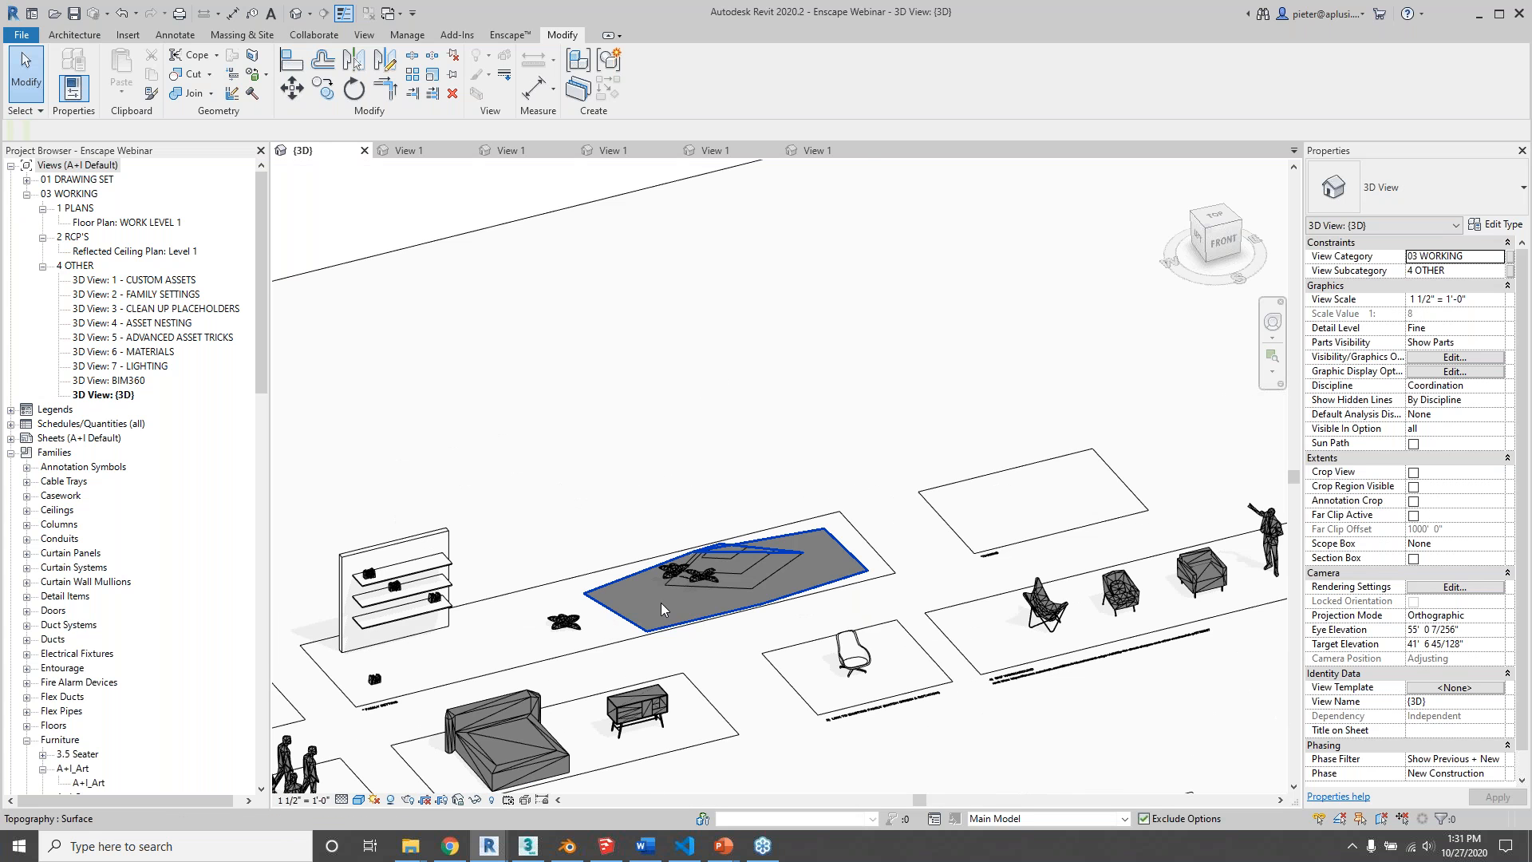
Step: Open the Enscape Asset Library for the empty "Naming" frame, check the Favorites, and return to the Furniture category
scroll(1043, 526, up, 4)
scroll(1042, 527, up, 3)
middle_drag(822, 640, 838, 695)
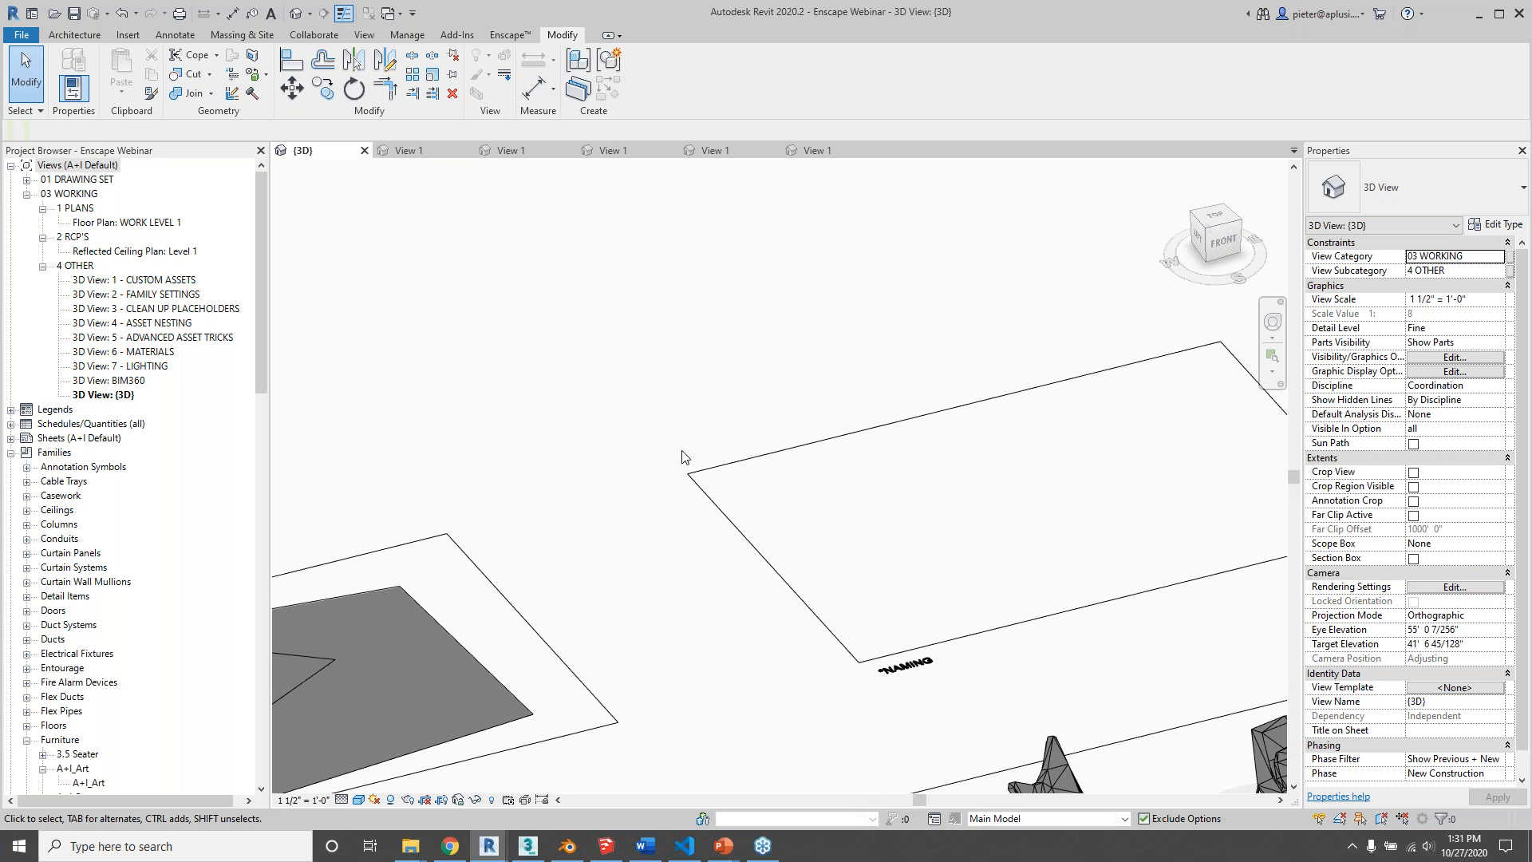
scroll(753, 472, down, 4)
middle_drag(752, 472, 1531, 377)
middle_drag(1277, 431, 985, 541)
scroll(984, 540, up, 4)
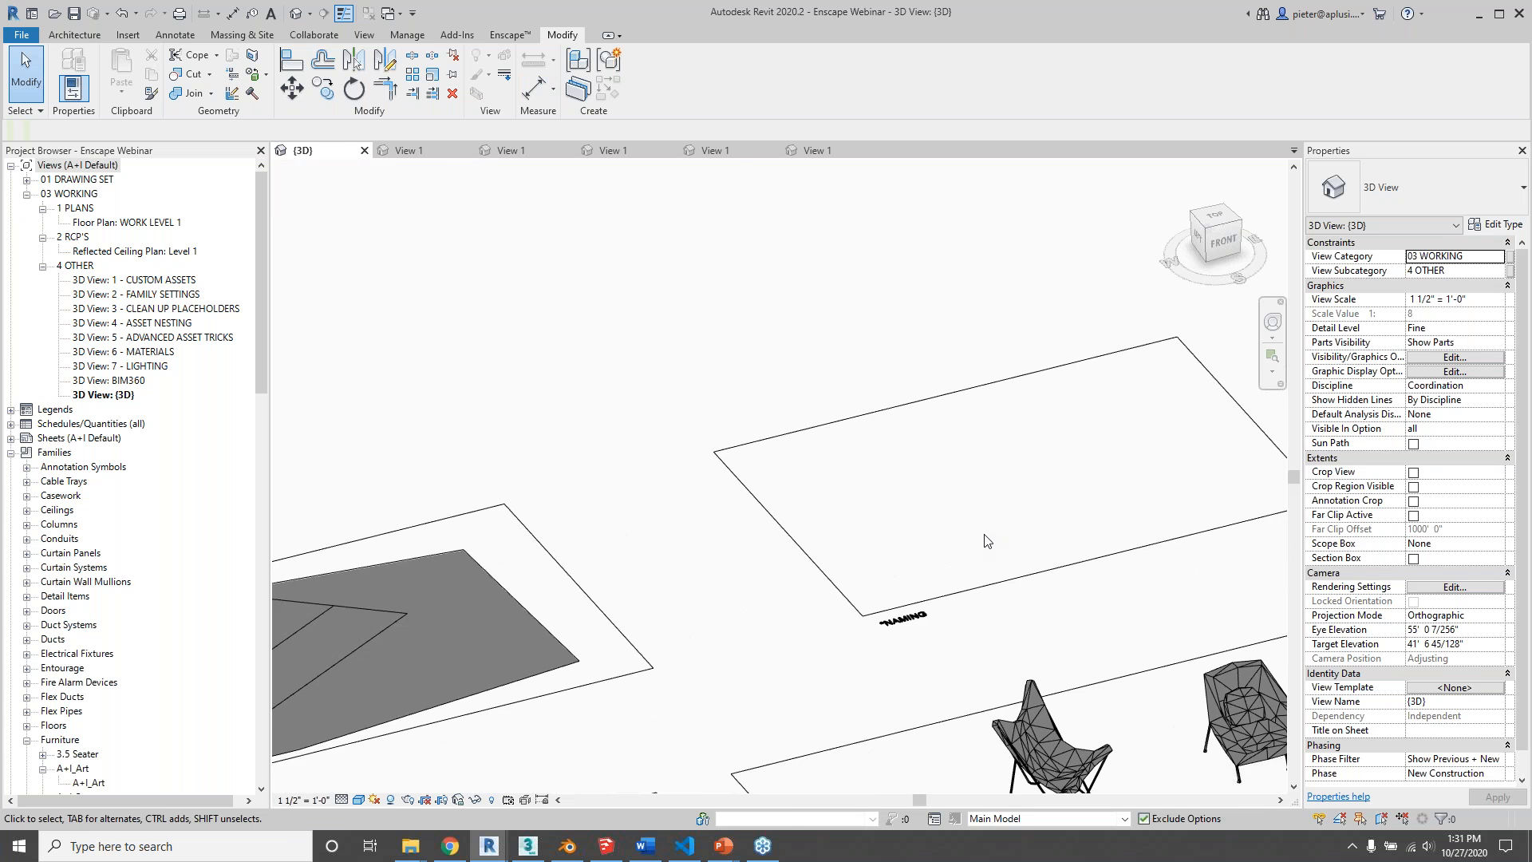
click(510, 34)
click(541, 83)
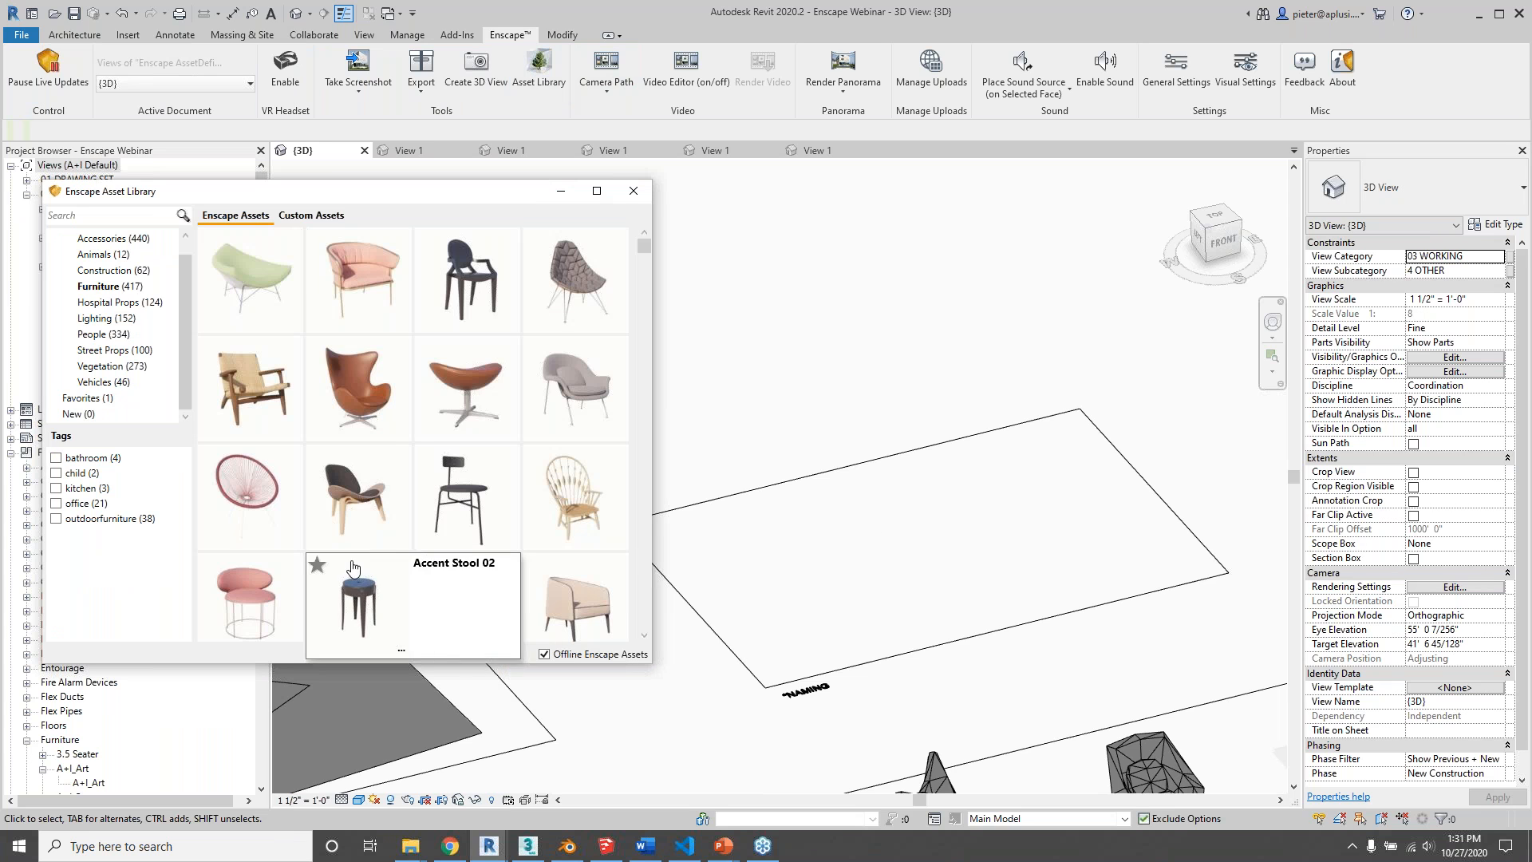
mouse_move(483, 522)
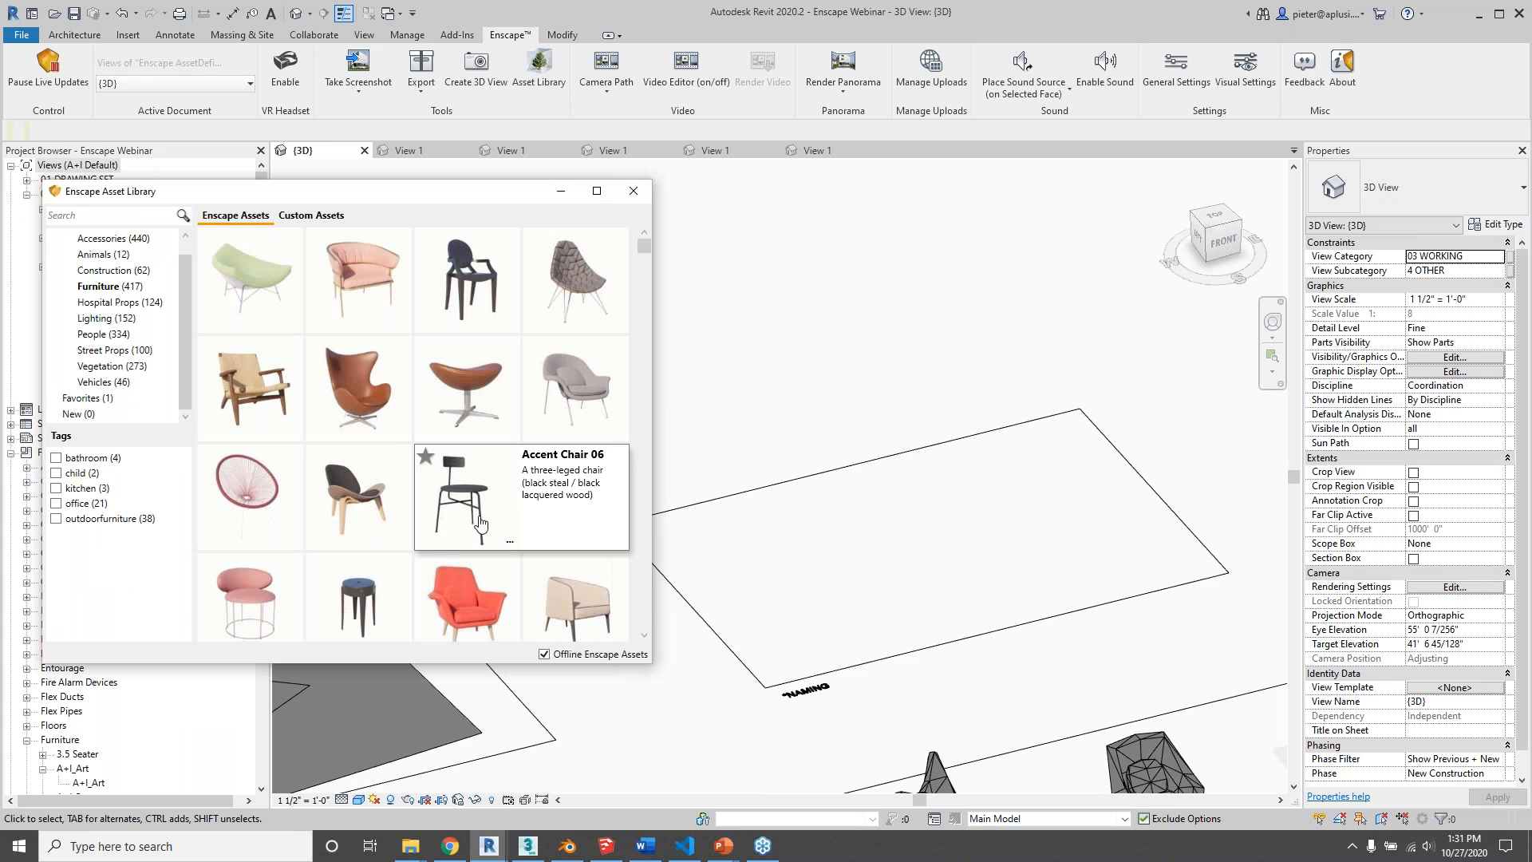
click(86, 401)
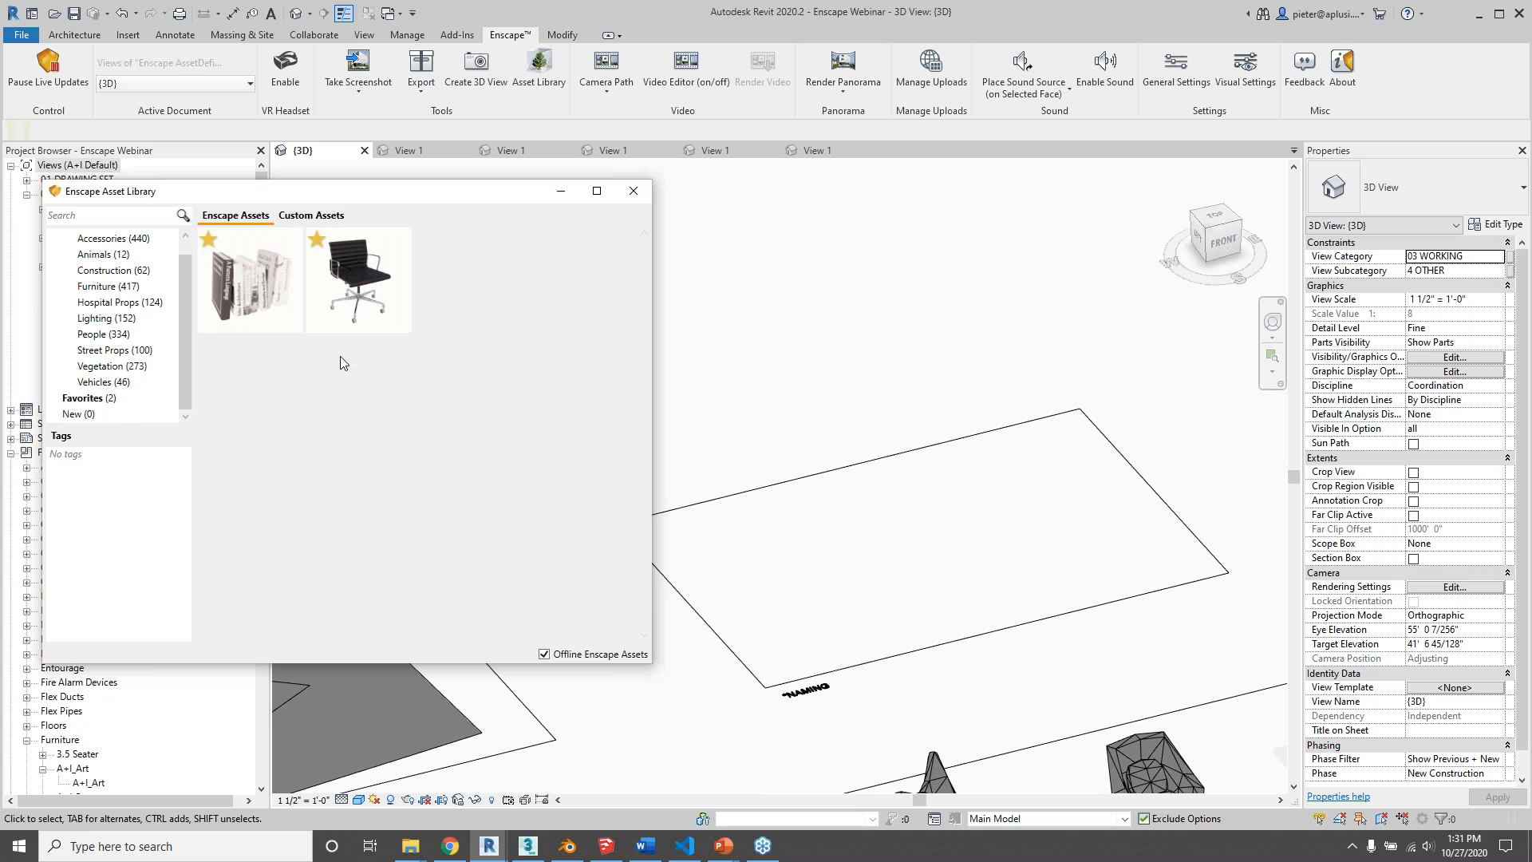
click(100, 289)
mouse_move(467, 495)
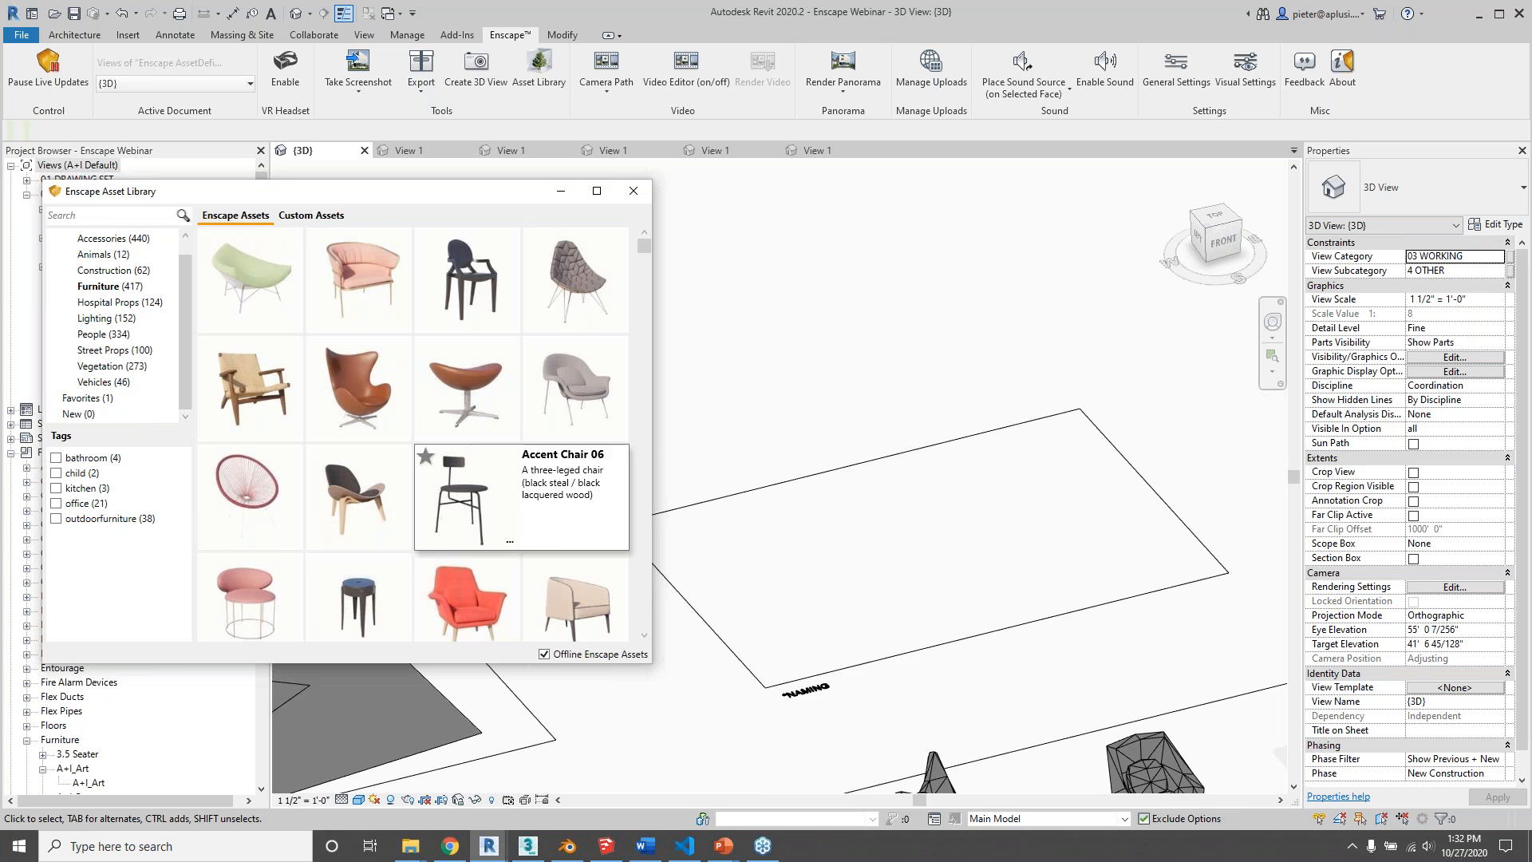
Step: Place one Accent Armchair 04 asset in the "Naming" frame, end the placement, and close the asset library
click(574, 279)
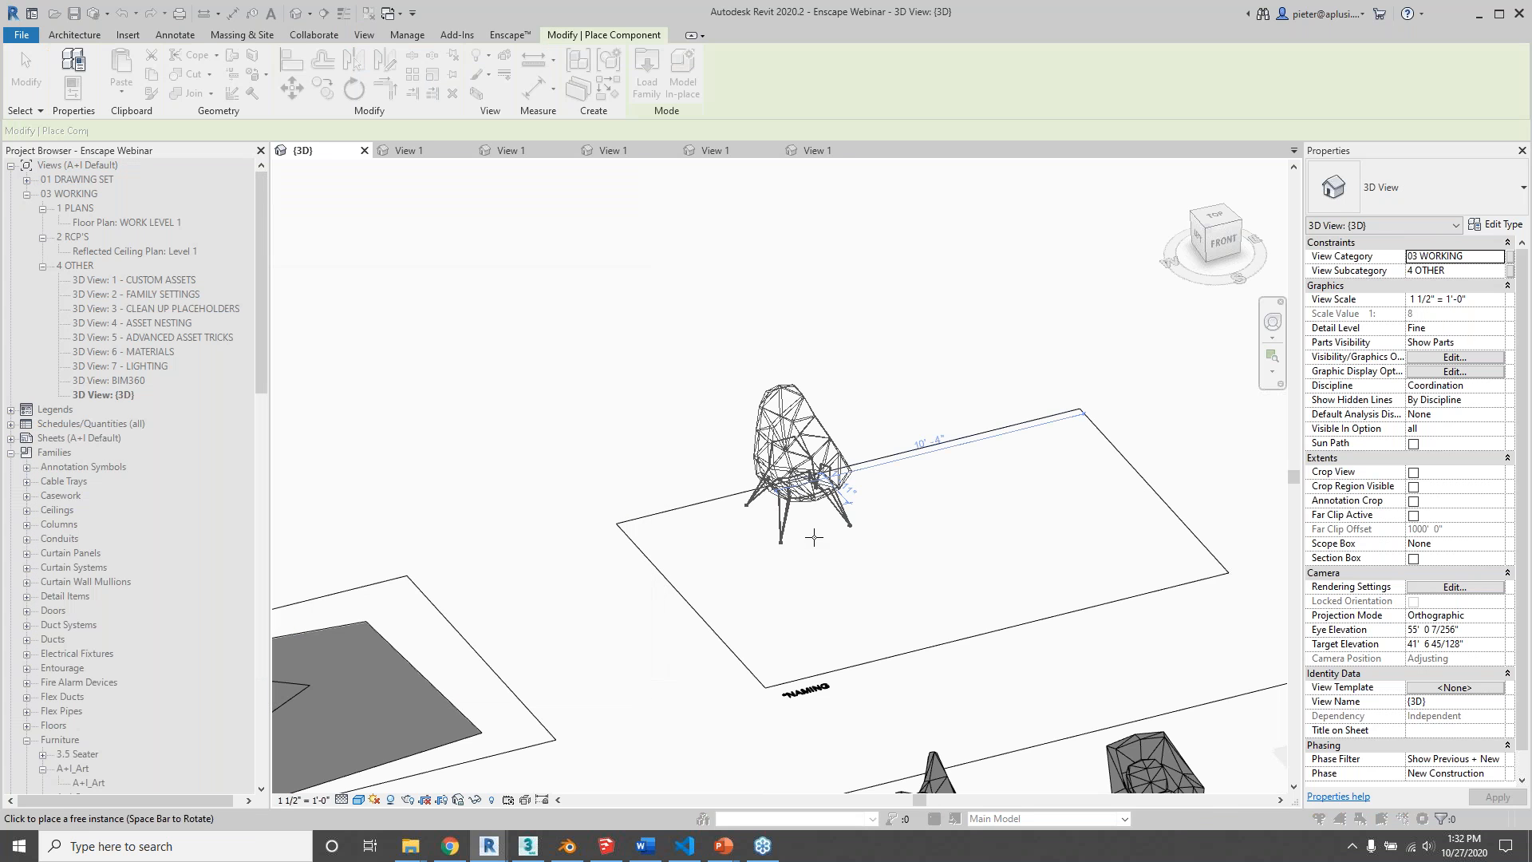
click(913, 569)
middle_drag(898, 644, 839, 664)
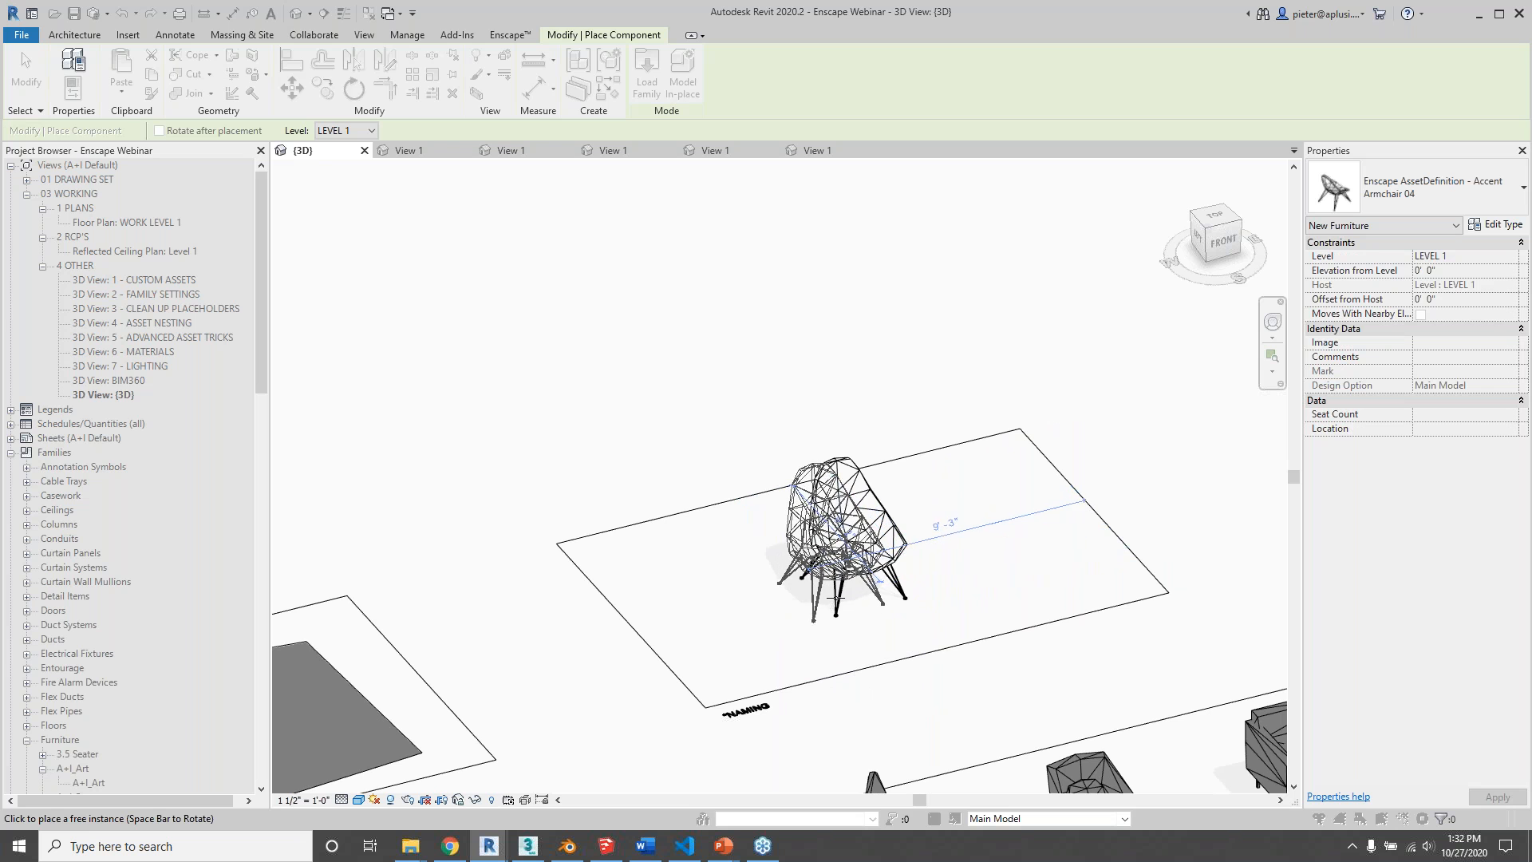
key(Escape)
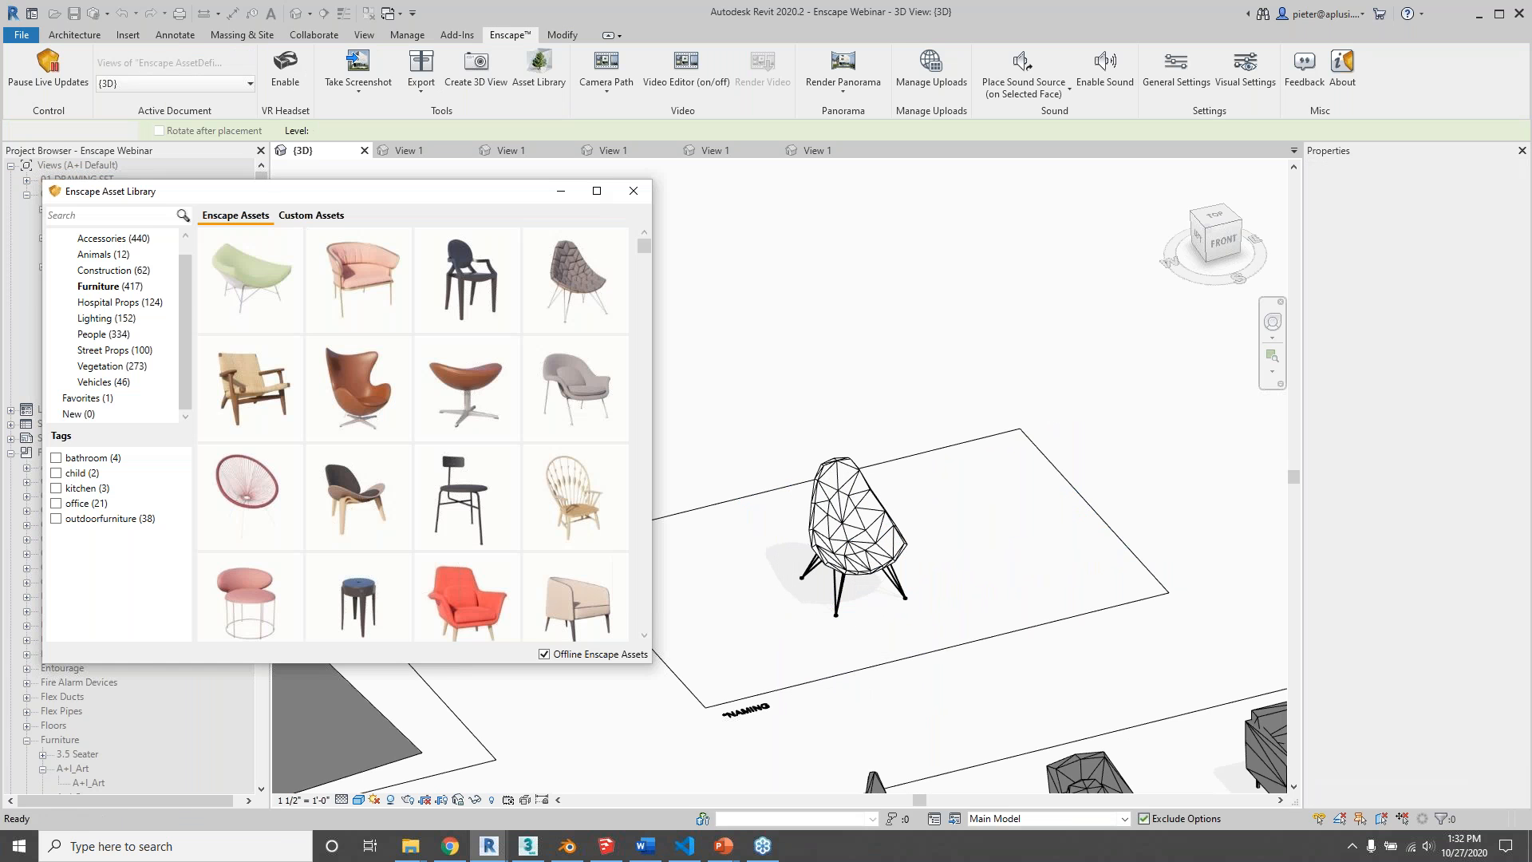
key(Escape)
middle_drag(797, 452, 815, 462)
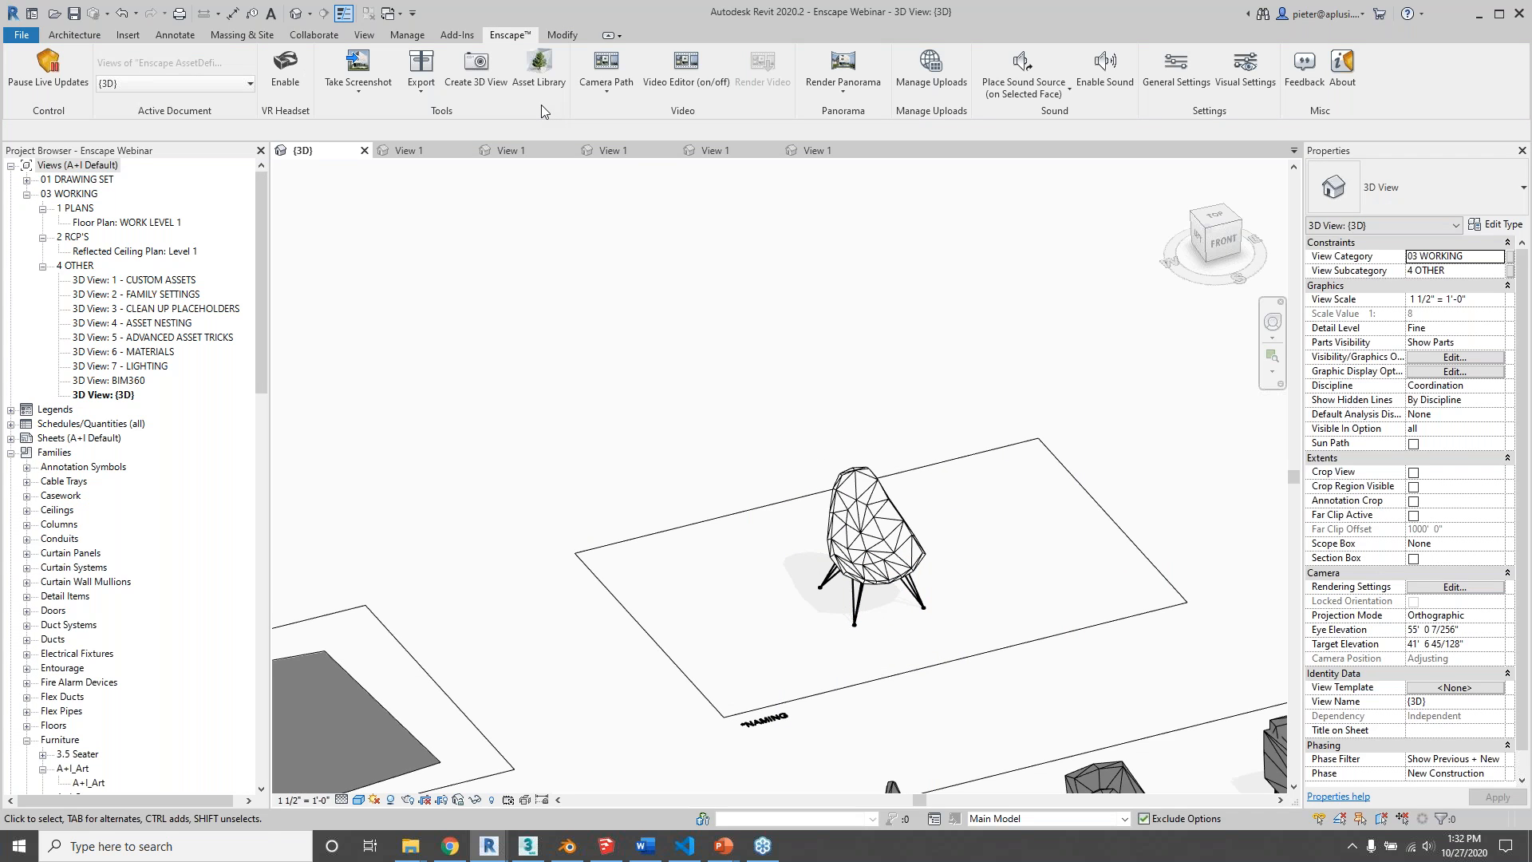
Step: Rename the Accent Armchair 04 asset family under the Furniture families to SOMETHING
scroll(183, 563, down, 2)
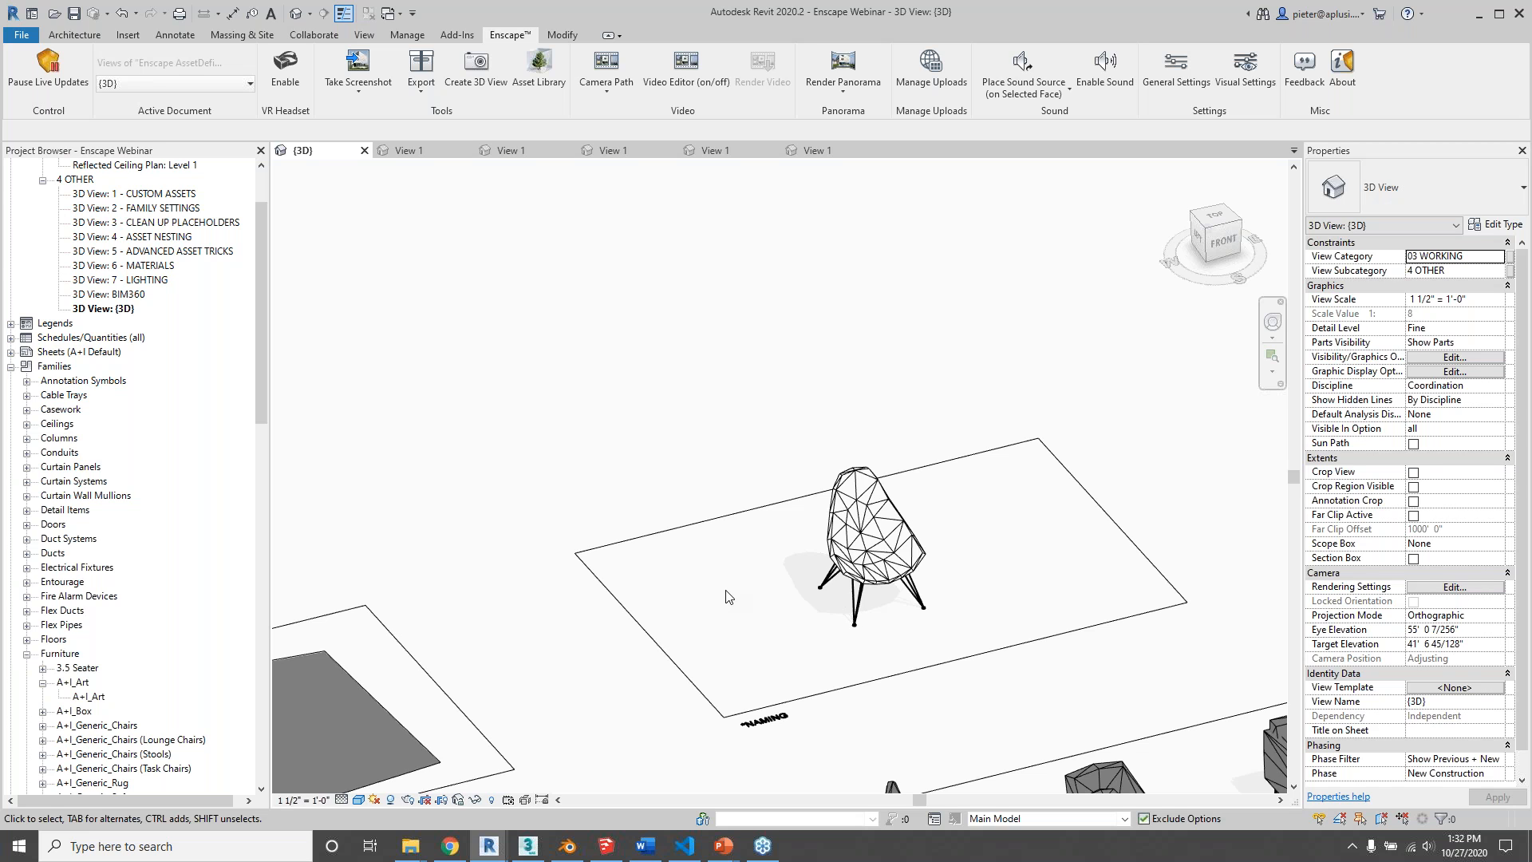
scroll(115, 640, down, 3)
scroll(115, 641, down, 3)
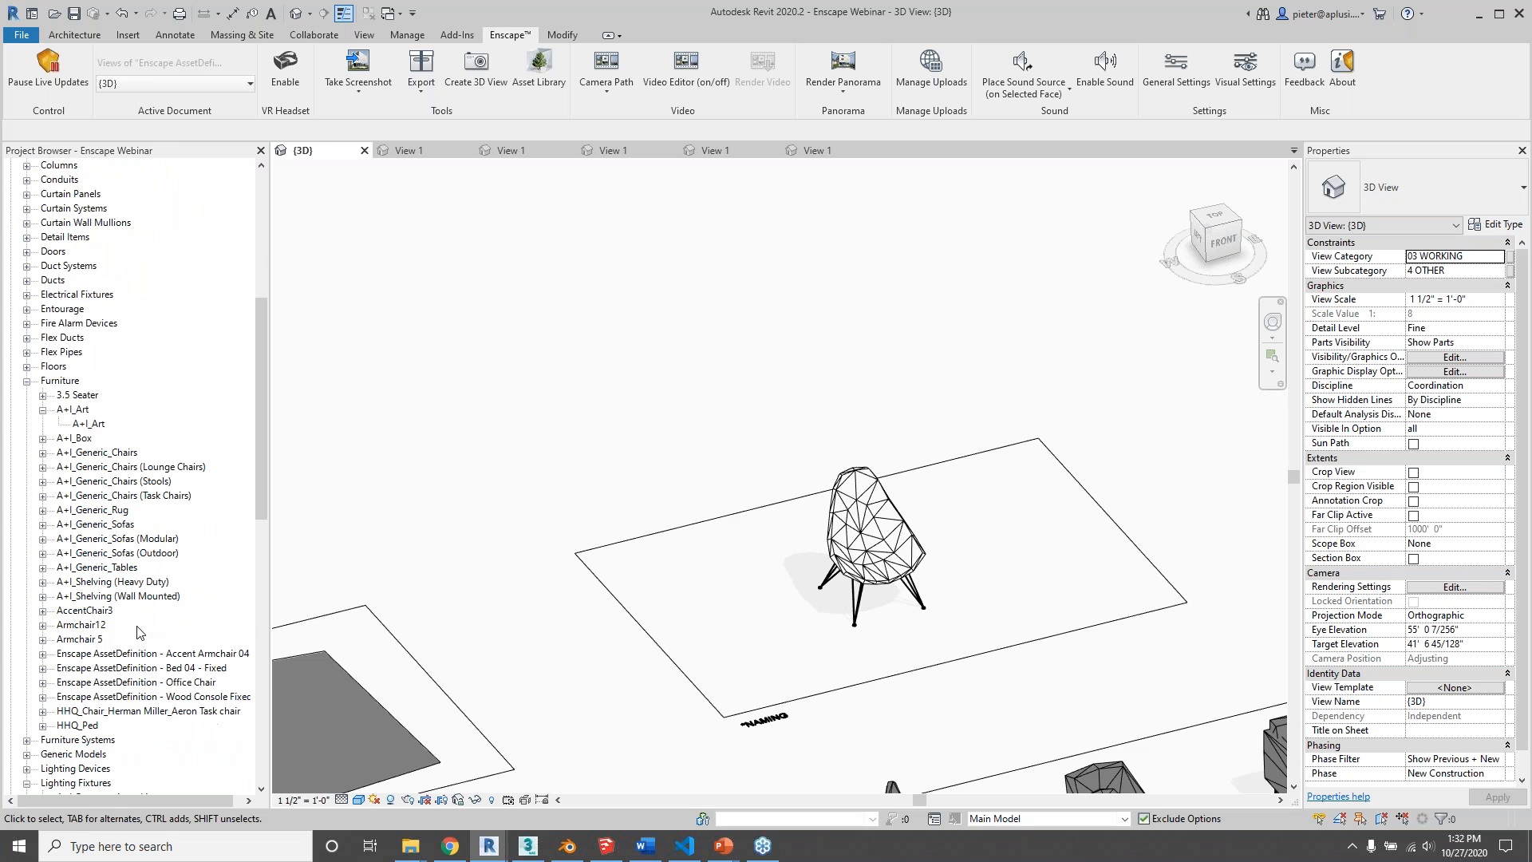
scroll(140, 639, down, 1)
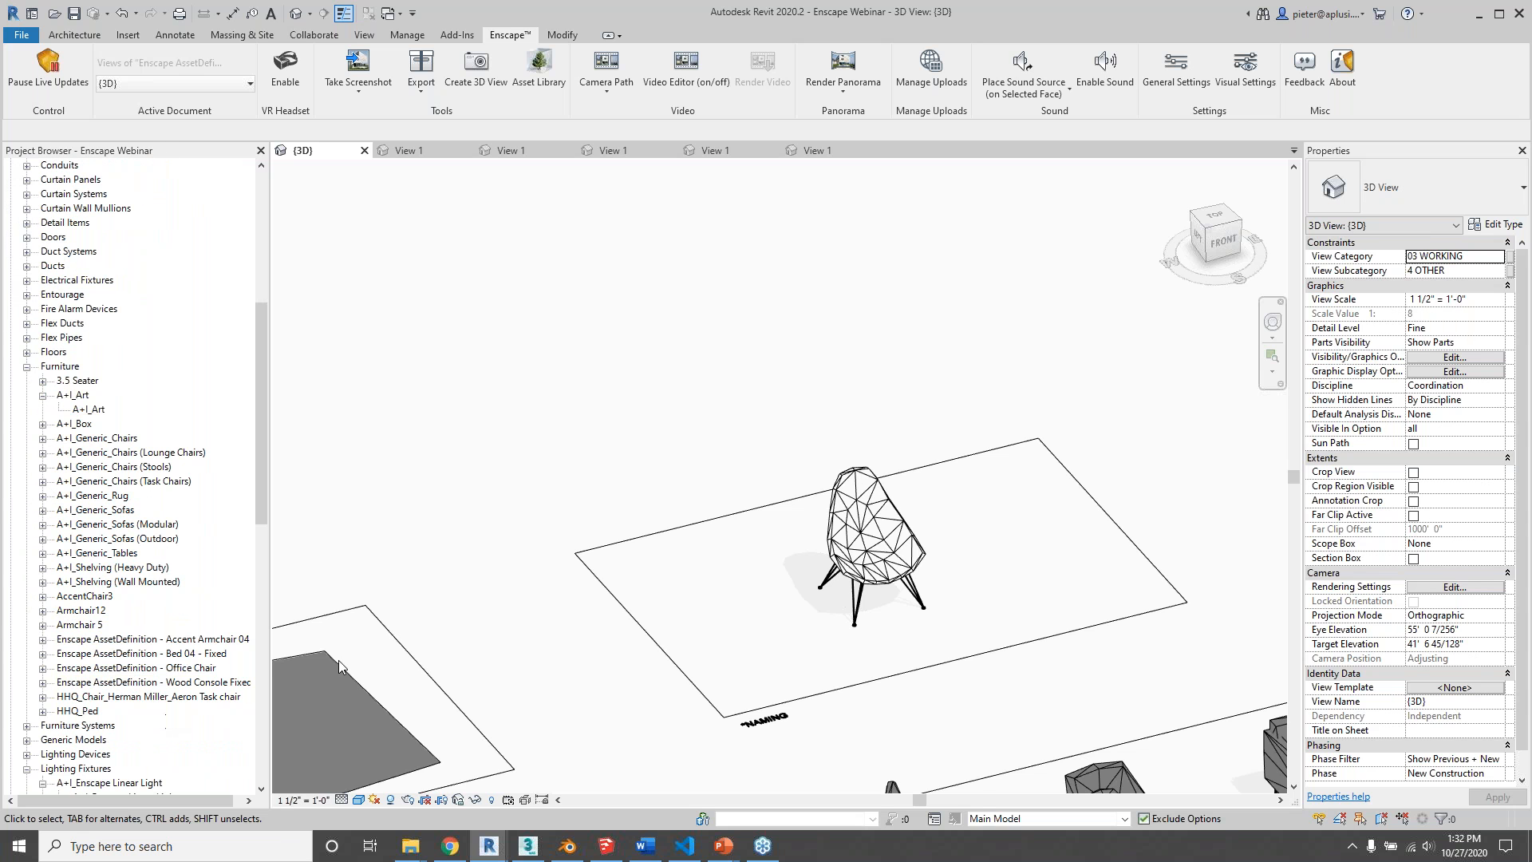
click(832, 550)
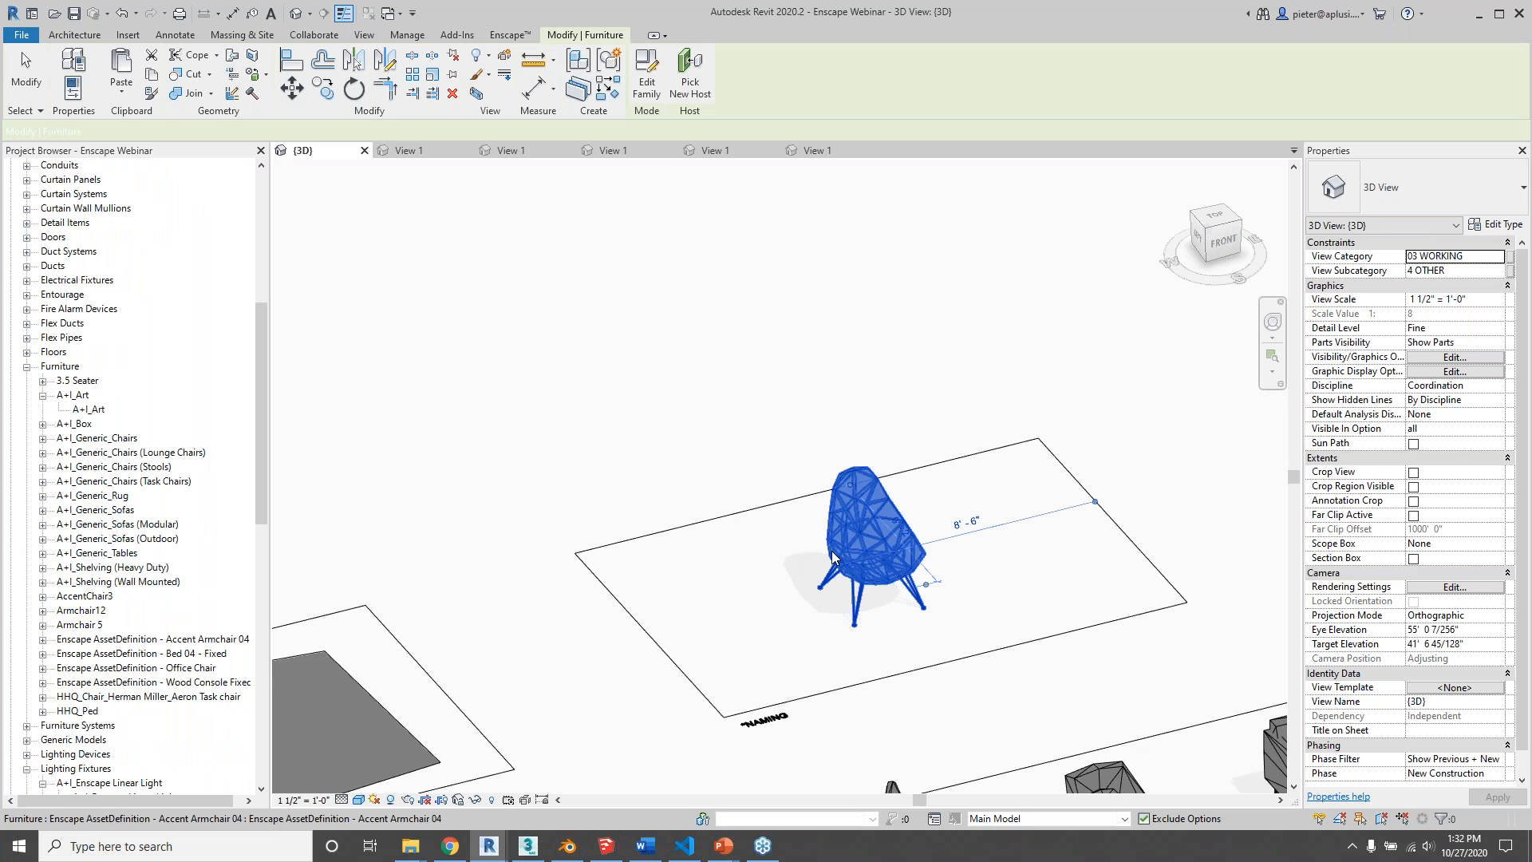
click(216, 639)
text(SOMETHING)
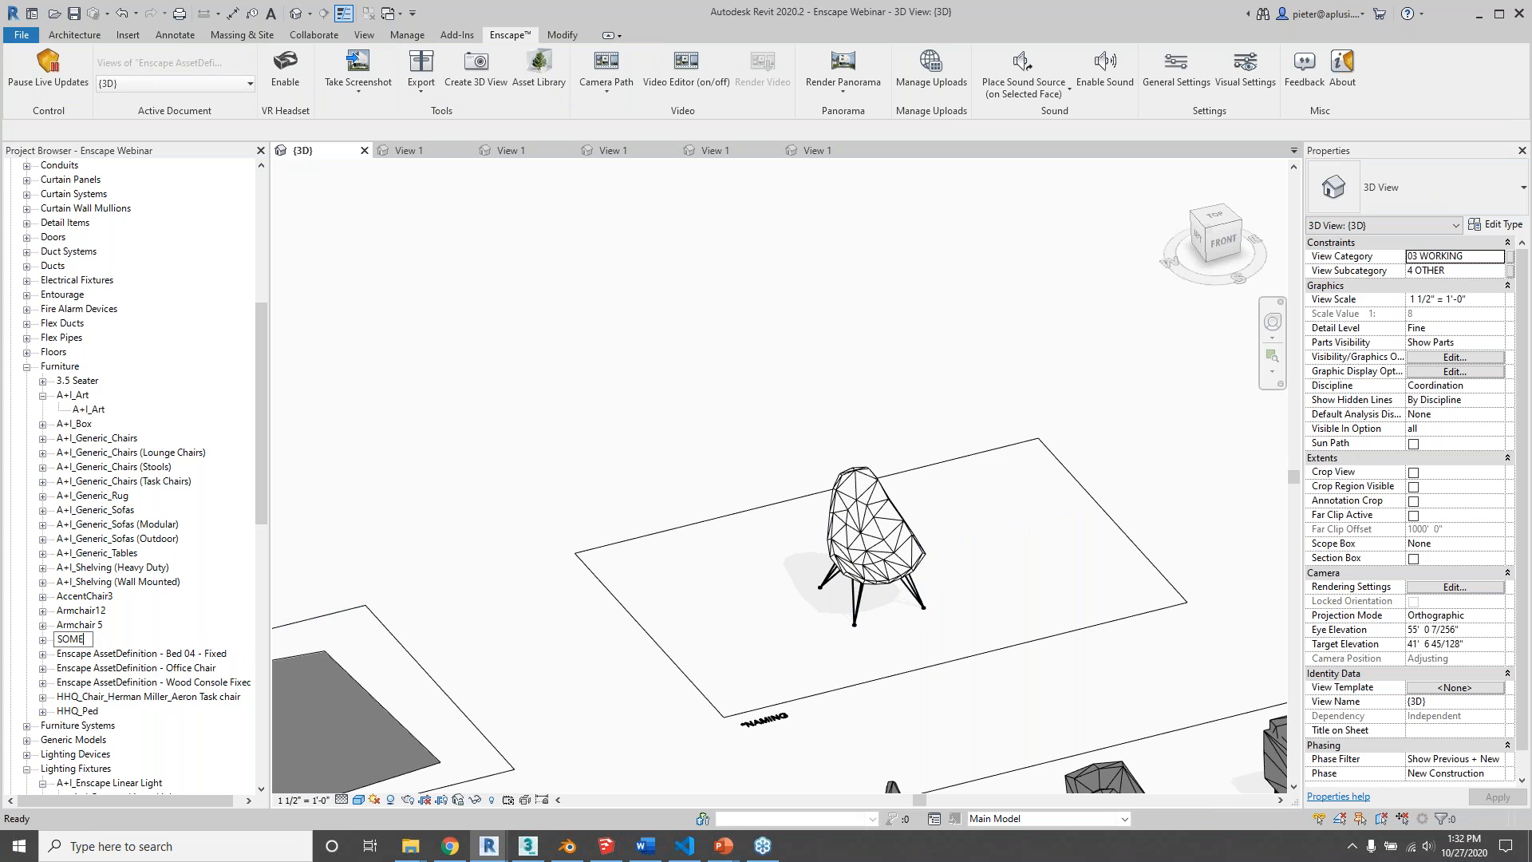
key(Return)
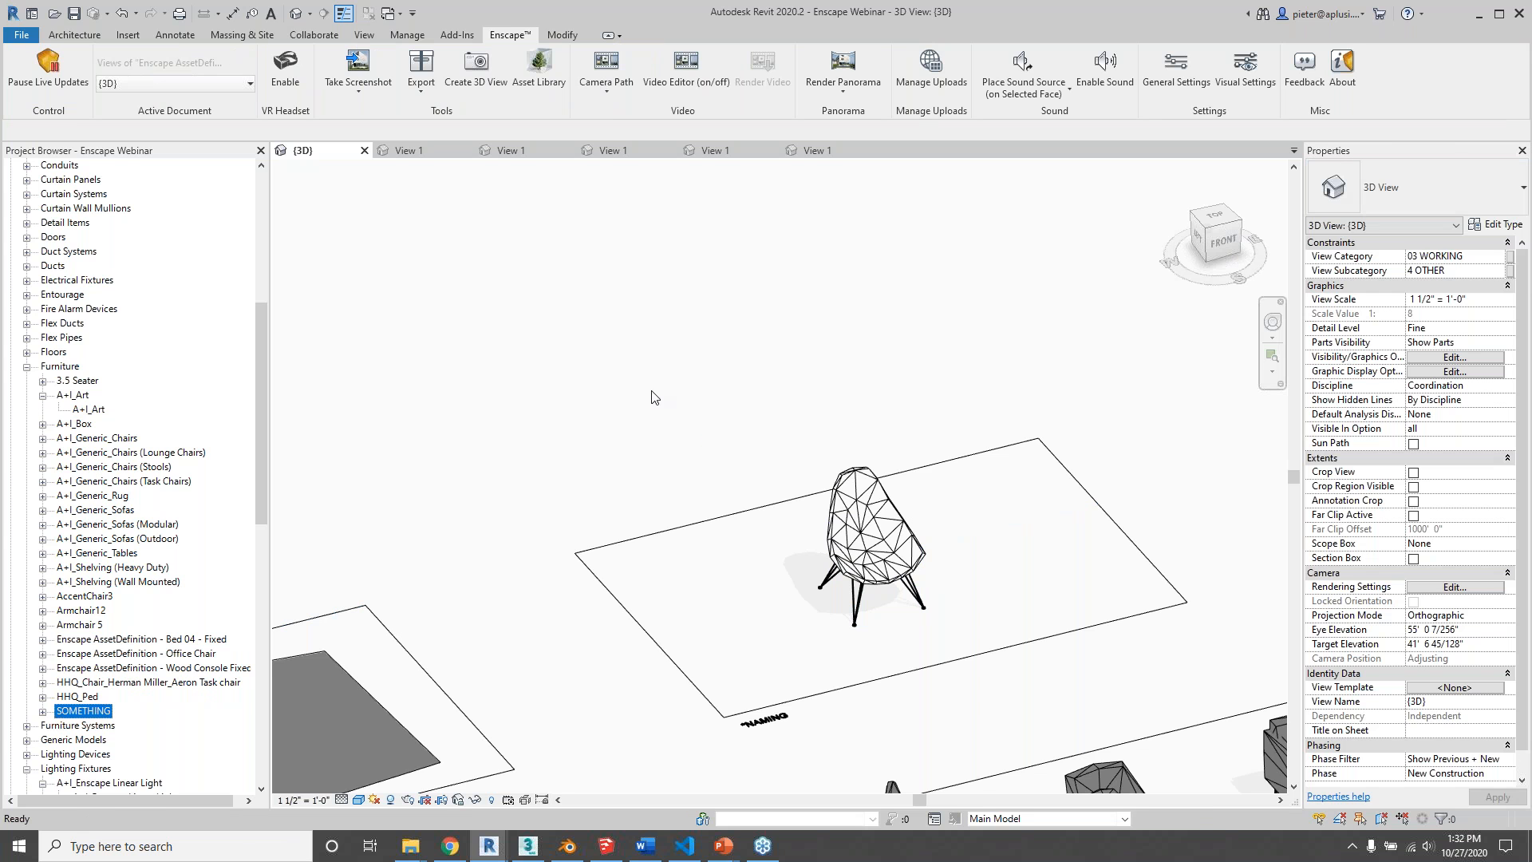
Step: Place a second Accent Armchair 04 from the Furniture assets beside the first in the "Naming" frame, and put the asset library away
click(533, 76)
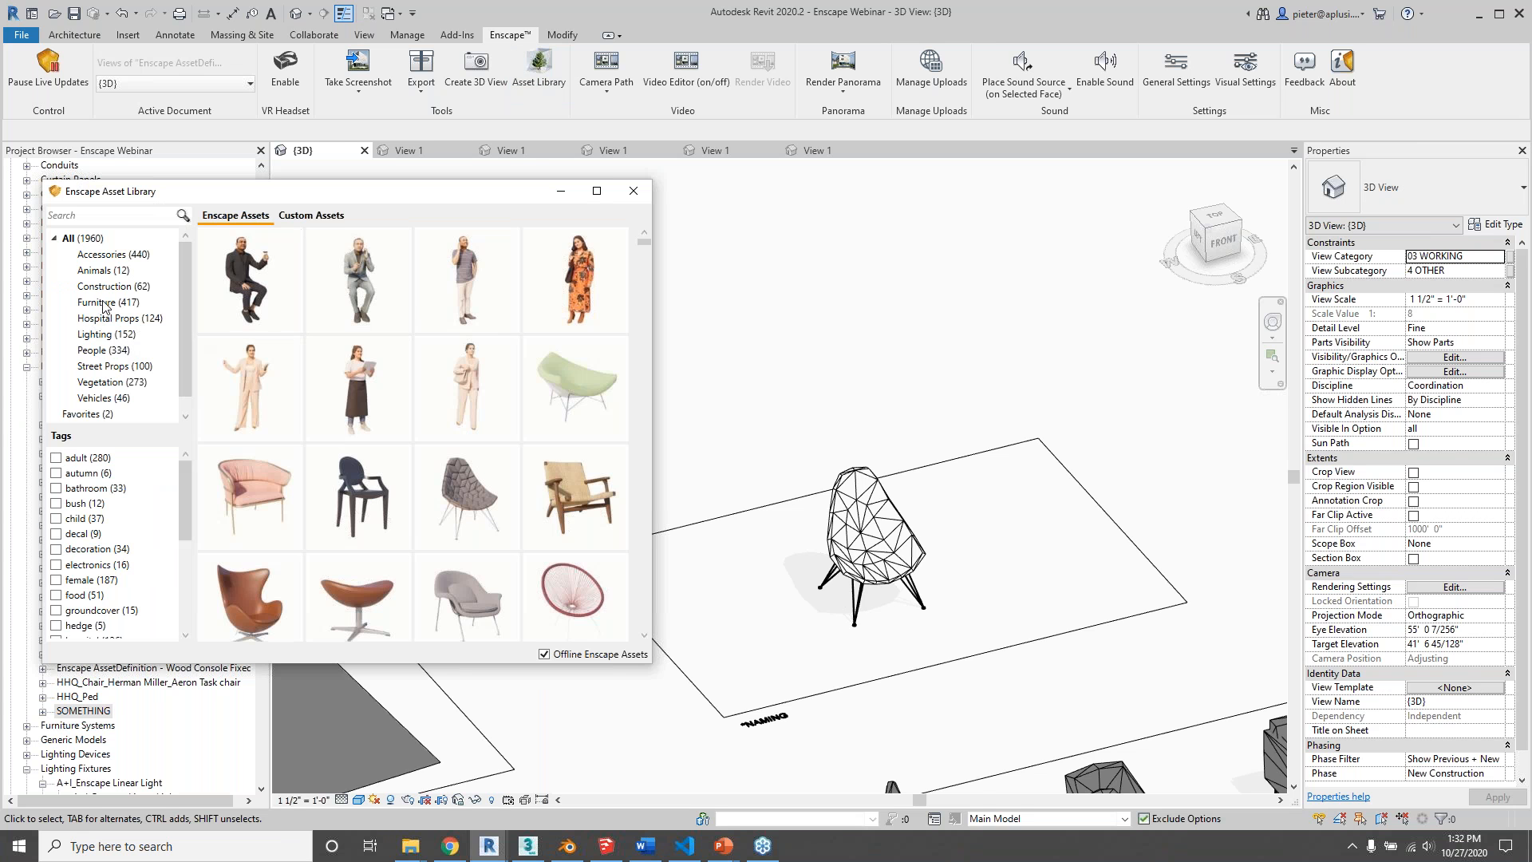
click(100, 303)
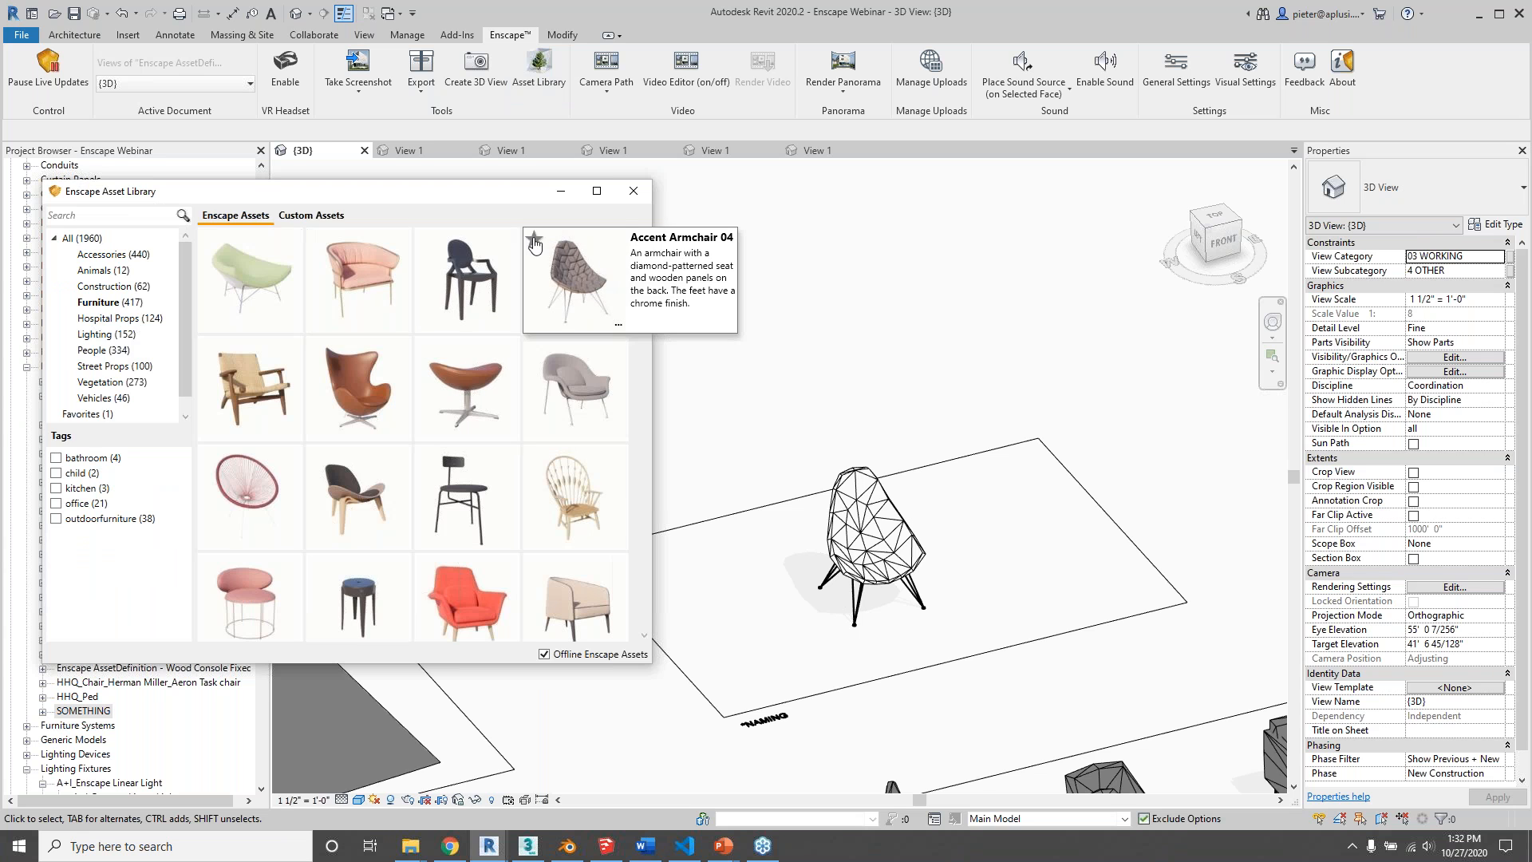
click(576, 289)
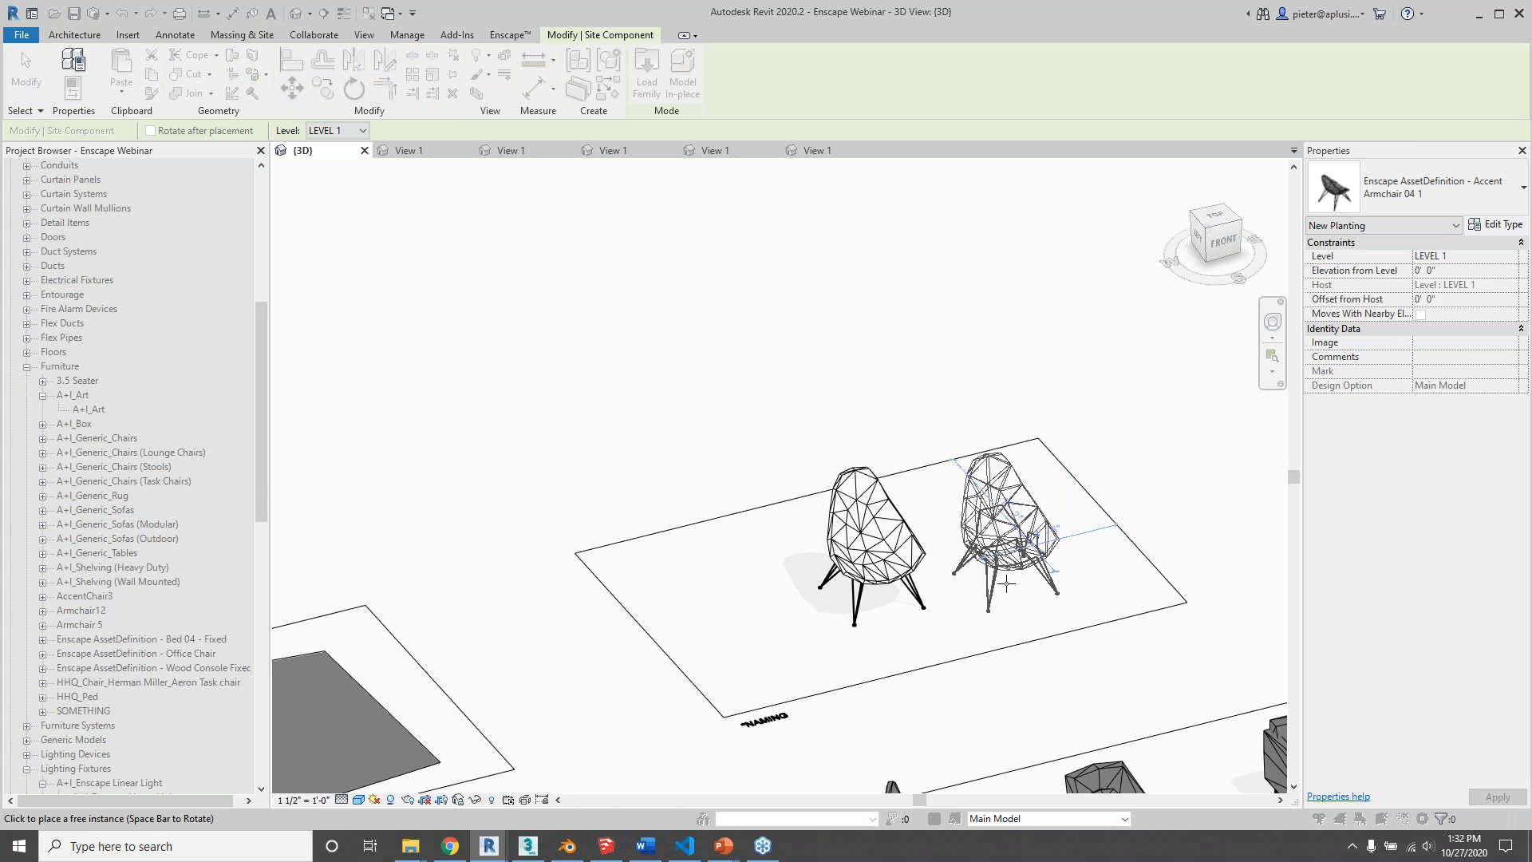
click(1015, 520)
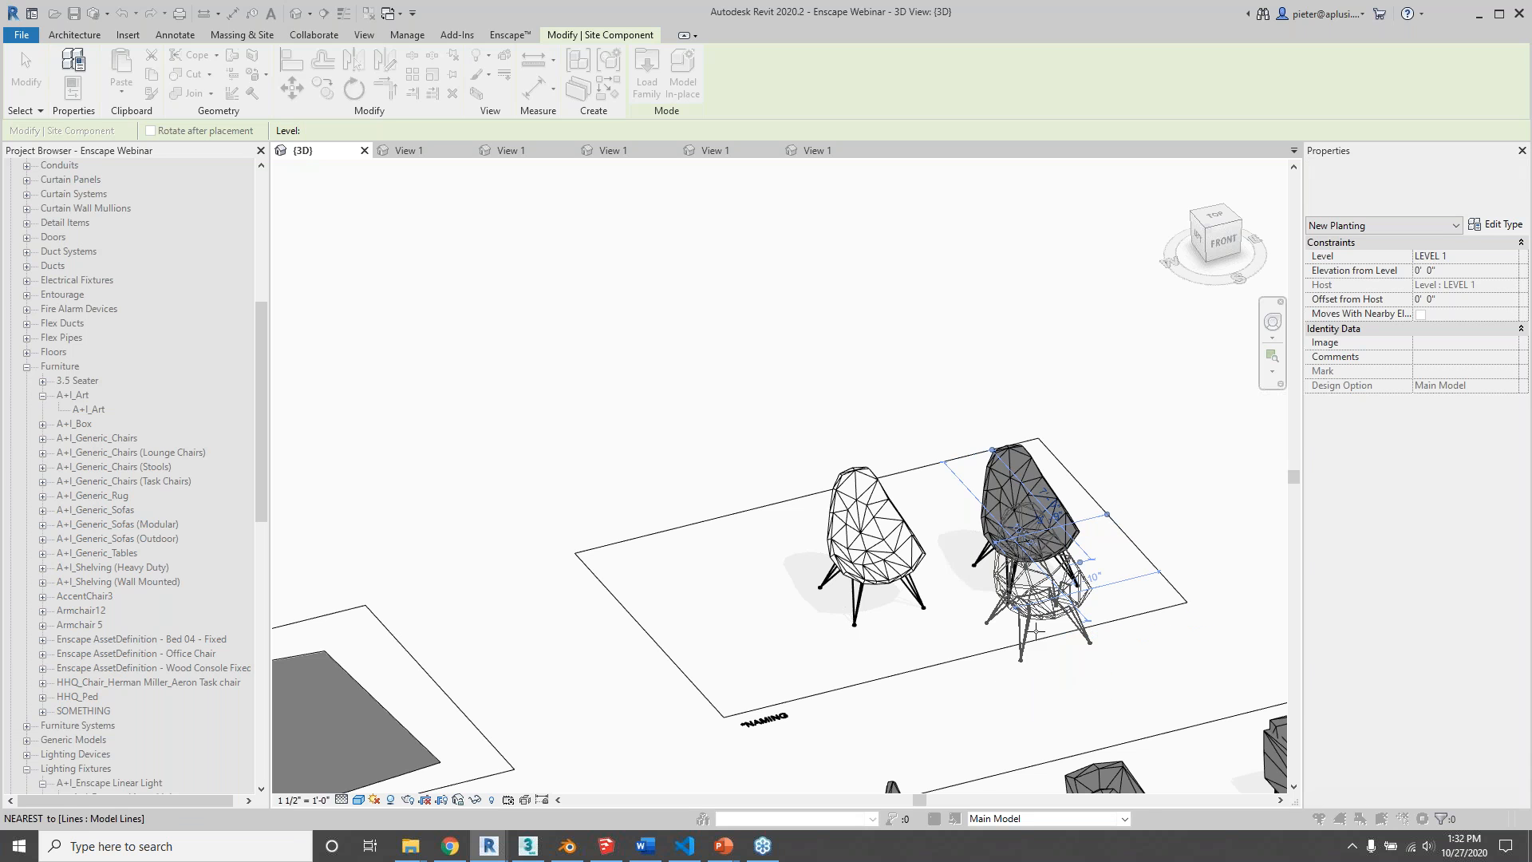
key(Escape)
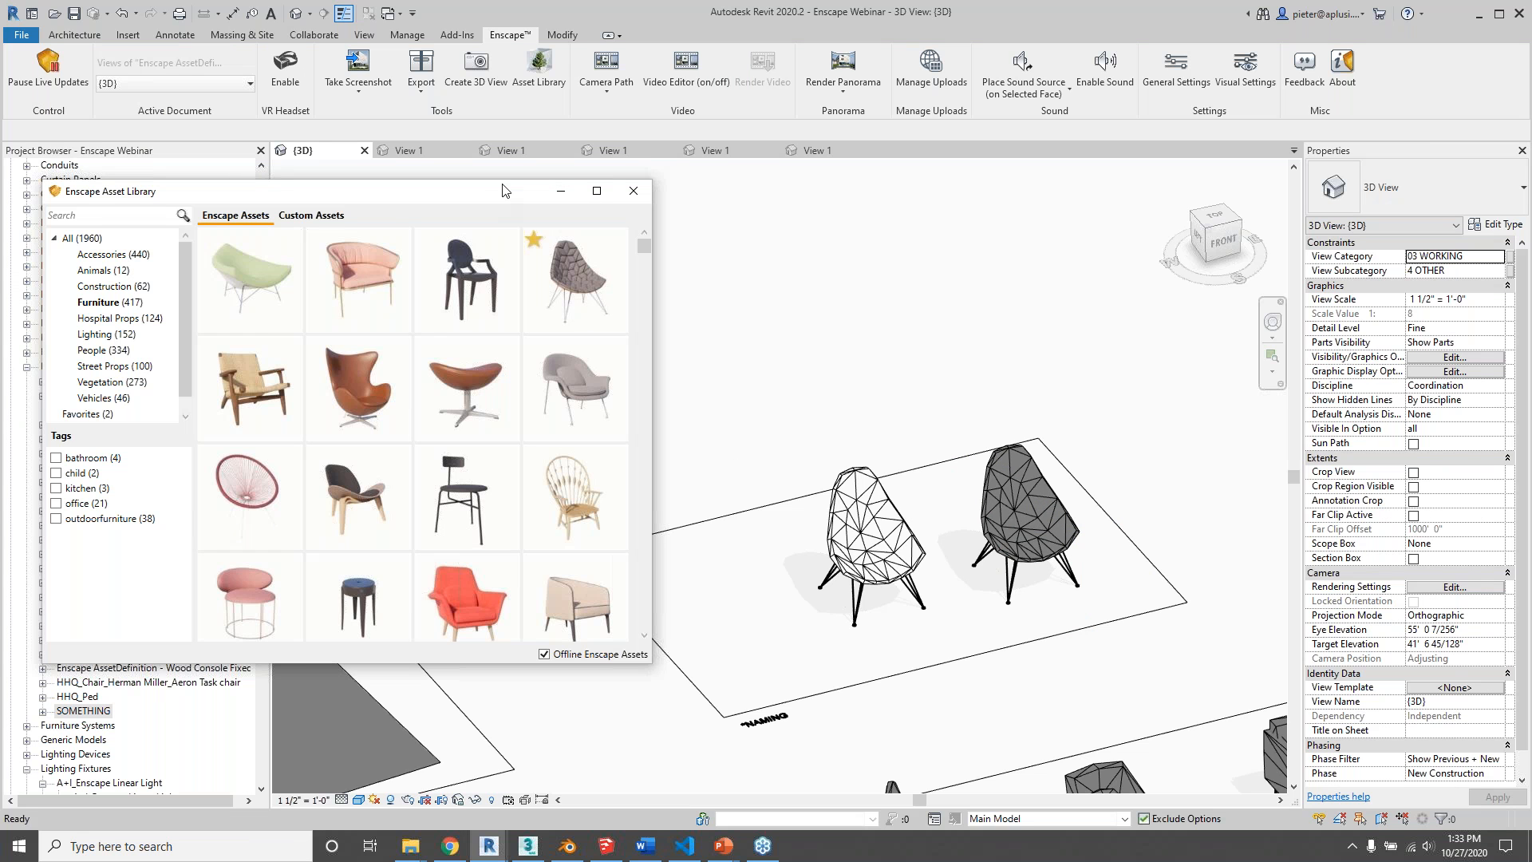
drag(503, 190, 517, 154)
scroll(890, 496, down, 3)
middle_drag(852, 513, 973, 528)
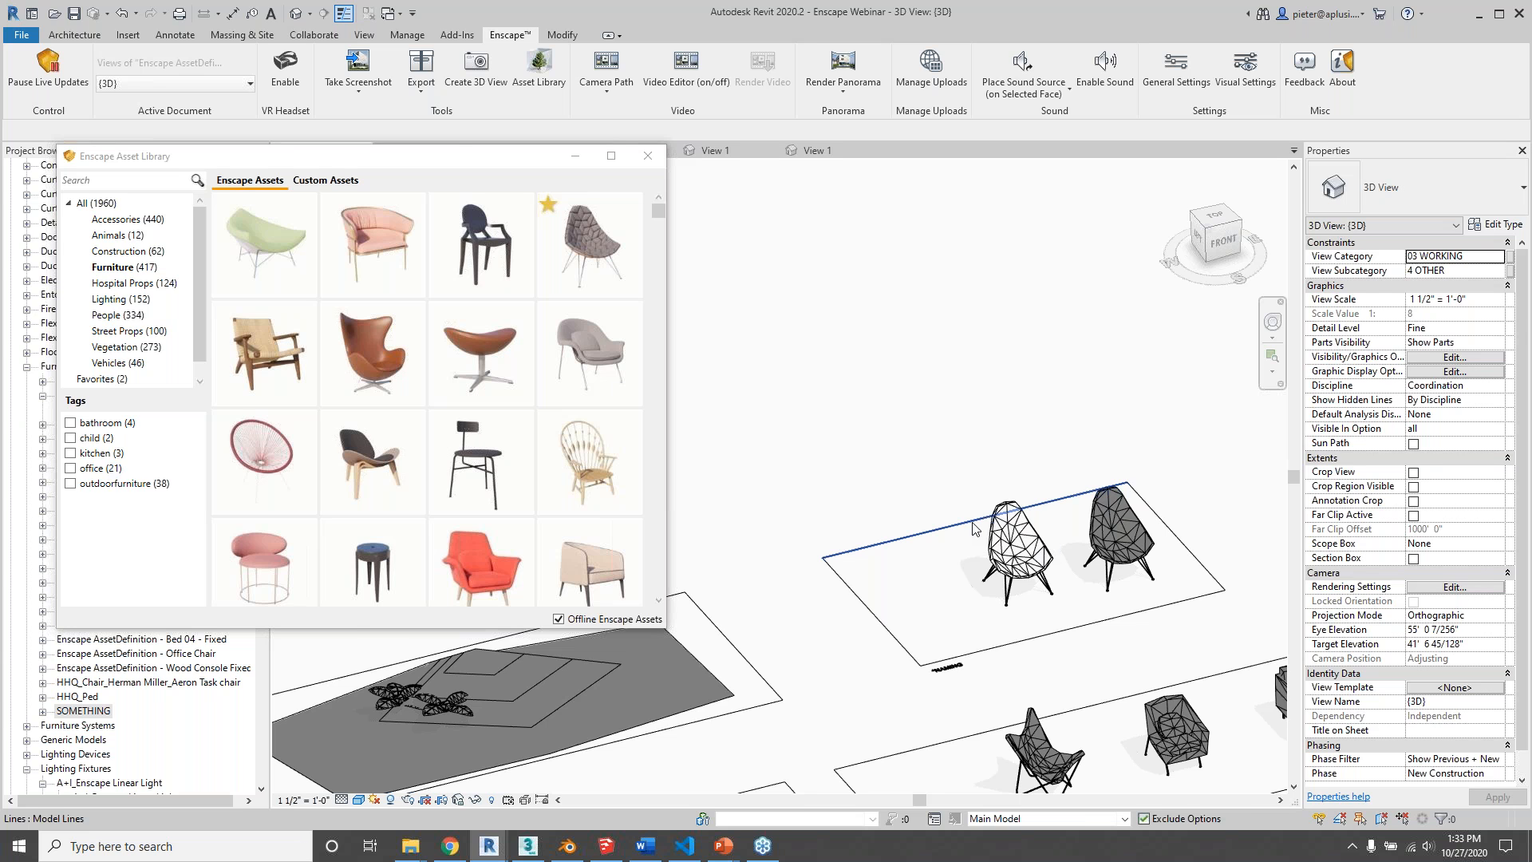
click(581, 156)
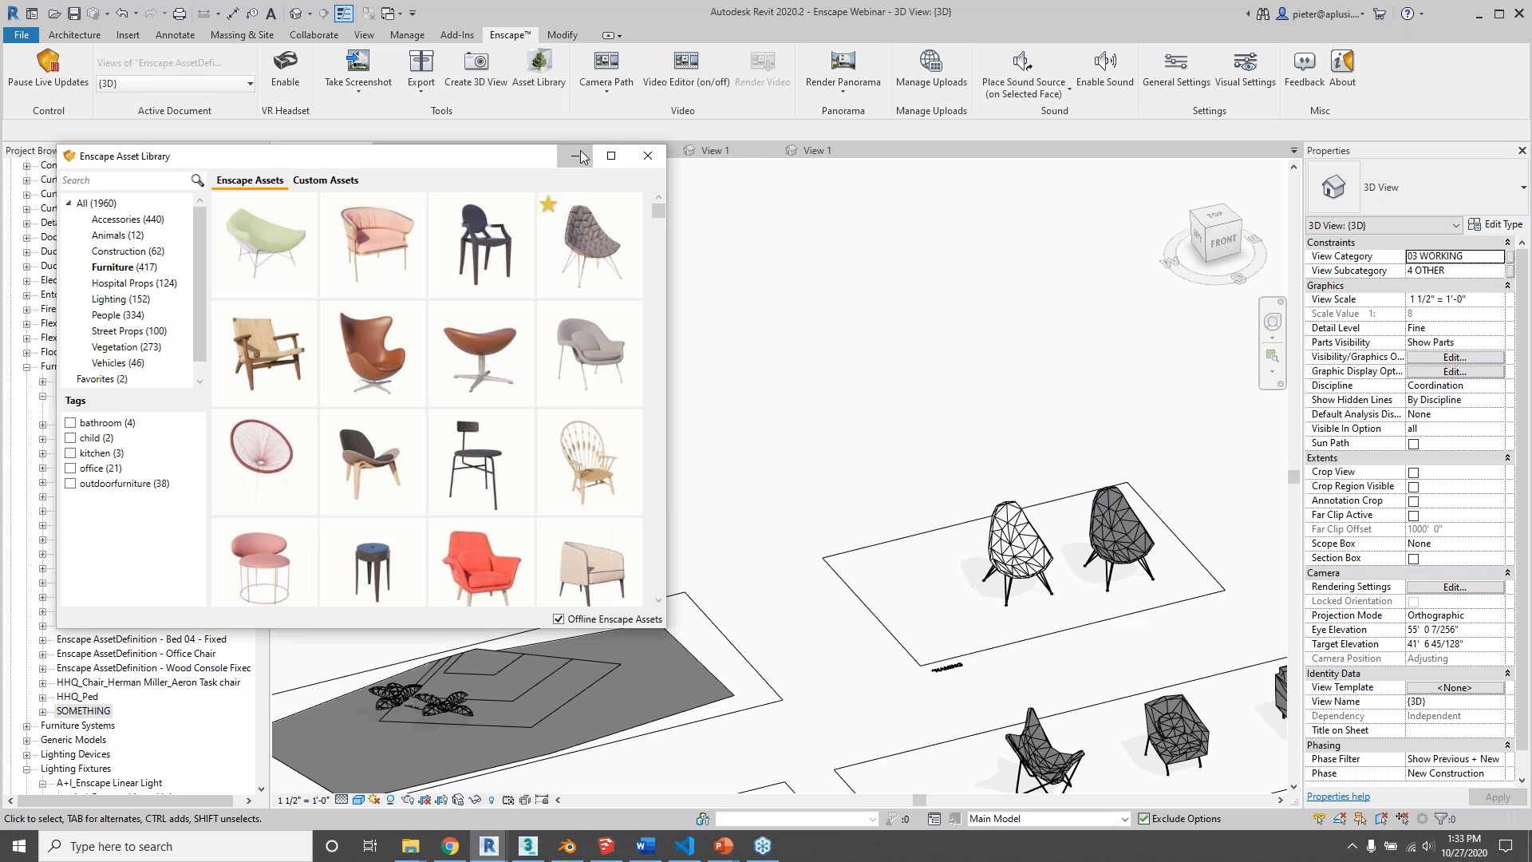
click(580, 156)
Step: Copy the ME100 Chair from the Custom Assets row into the empty "Masking Region (Plan)" frame
scroll(868, 402, down, 2)
scroll(869, 401, down, 3)
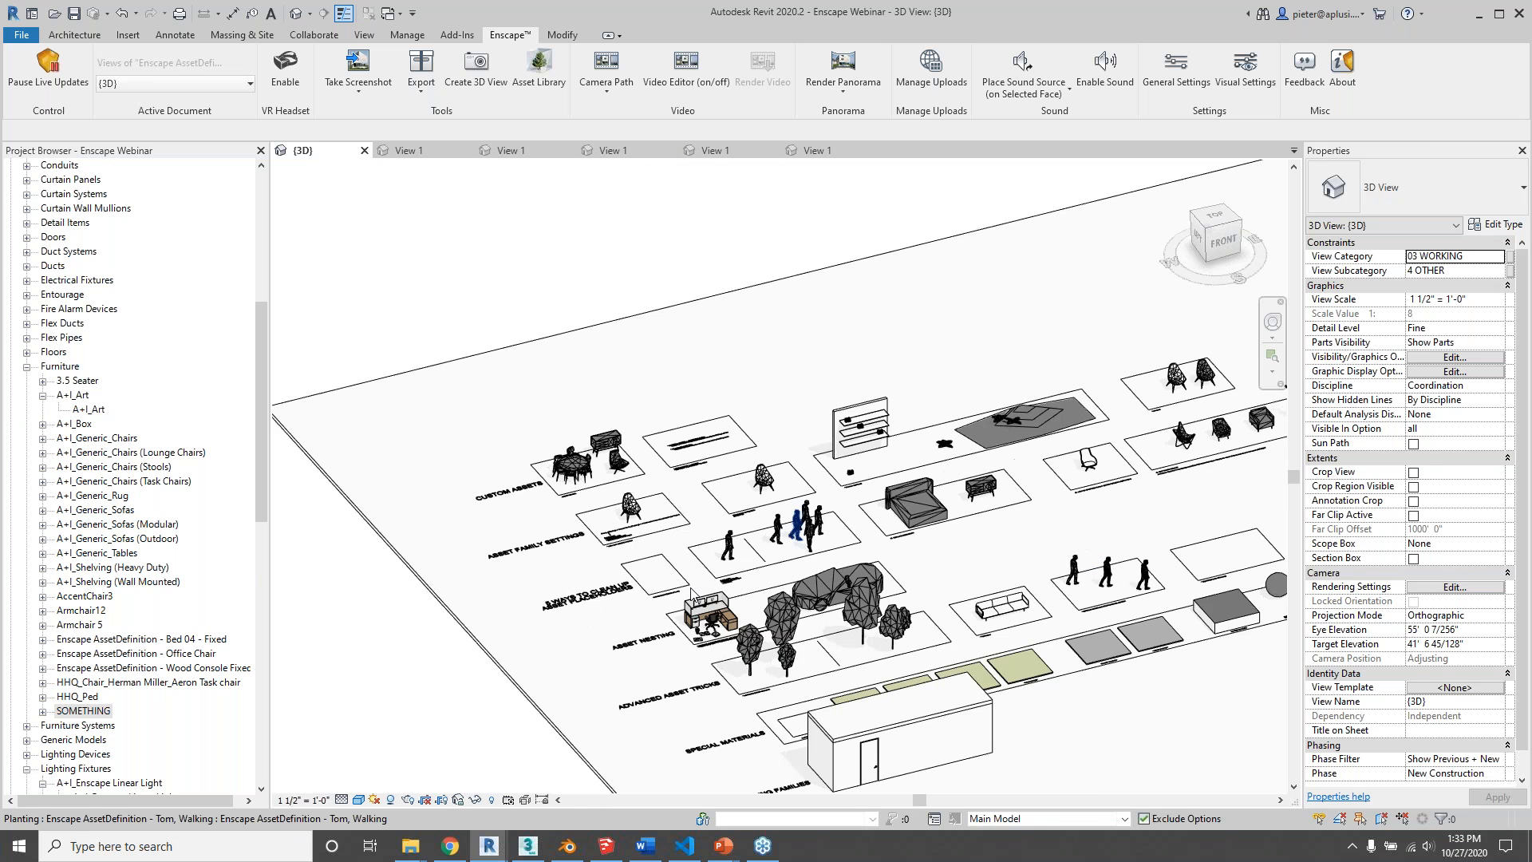
scroll(691, 595, up, 3)
scroll(638, 575, down, 2)
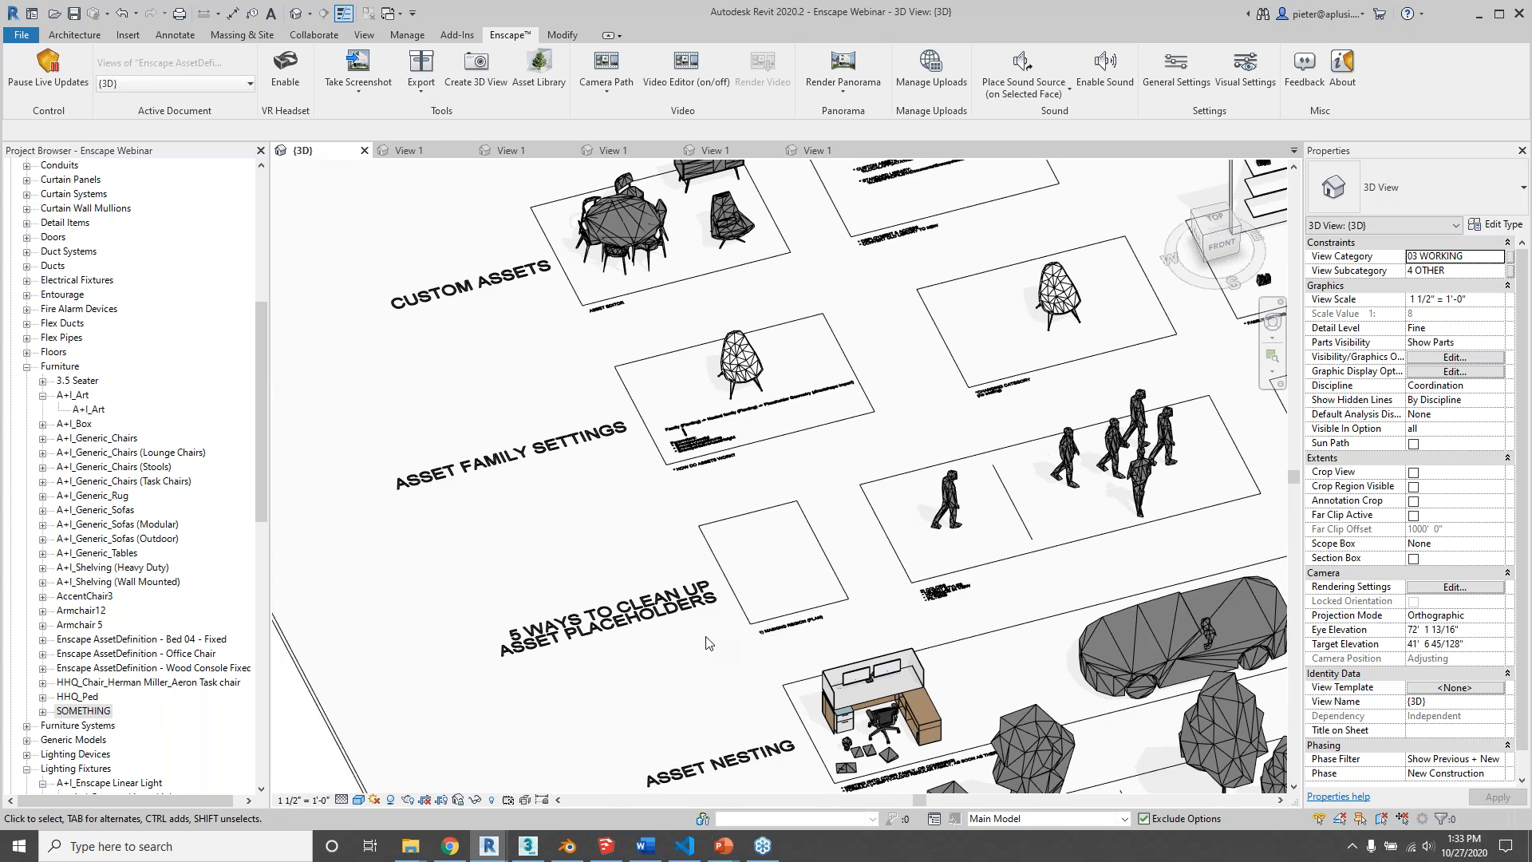
scroll(606, 653, up, 3)
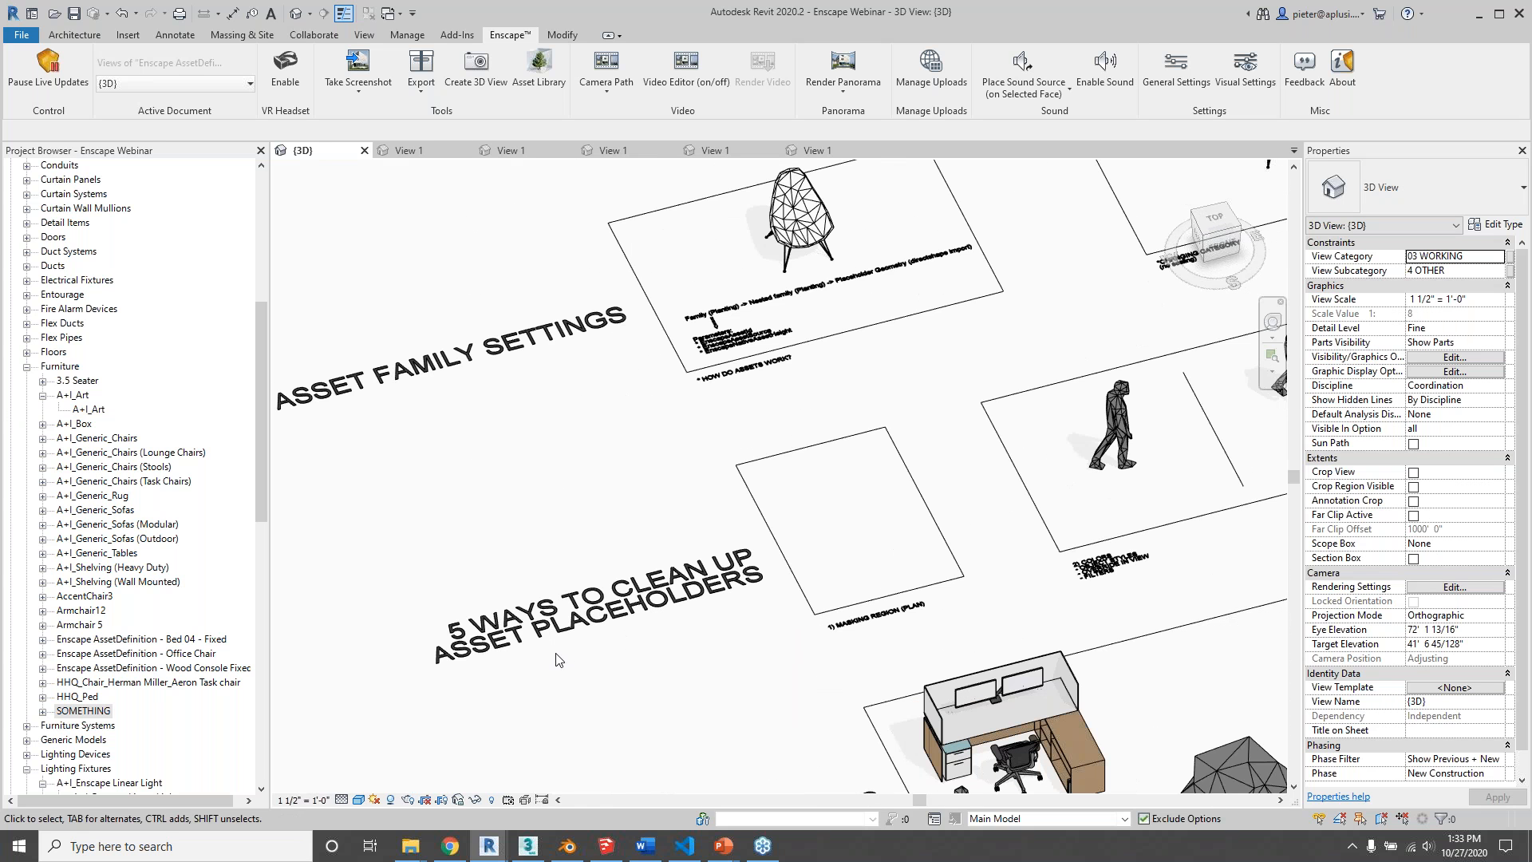
middle_drag(571, 659, 597, 655)
middle_drag(846, 627, 813, 658)
scroll(835, 587, down, 1)
middle_drag(762, 341, 805, 525)
scroll(786, 426, up, 1)
click(826, 248)
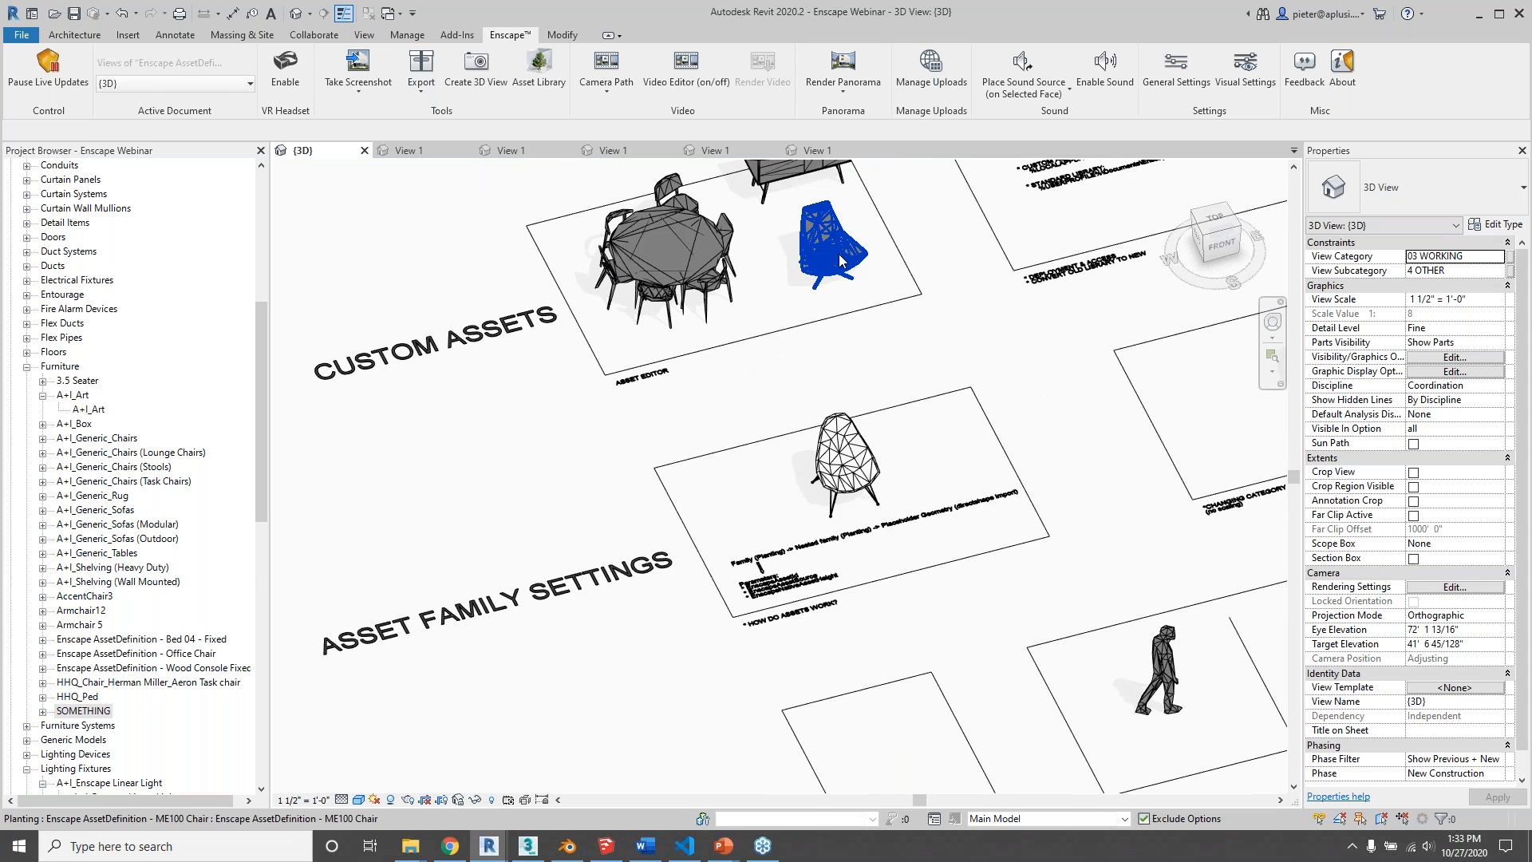
click(323, 89)
click(830, 267)
middle_drag(1005, 638, 974, 471)
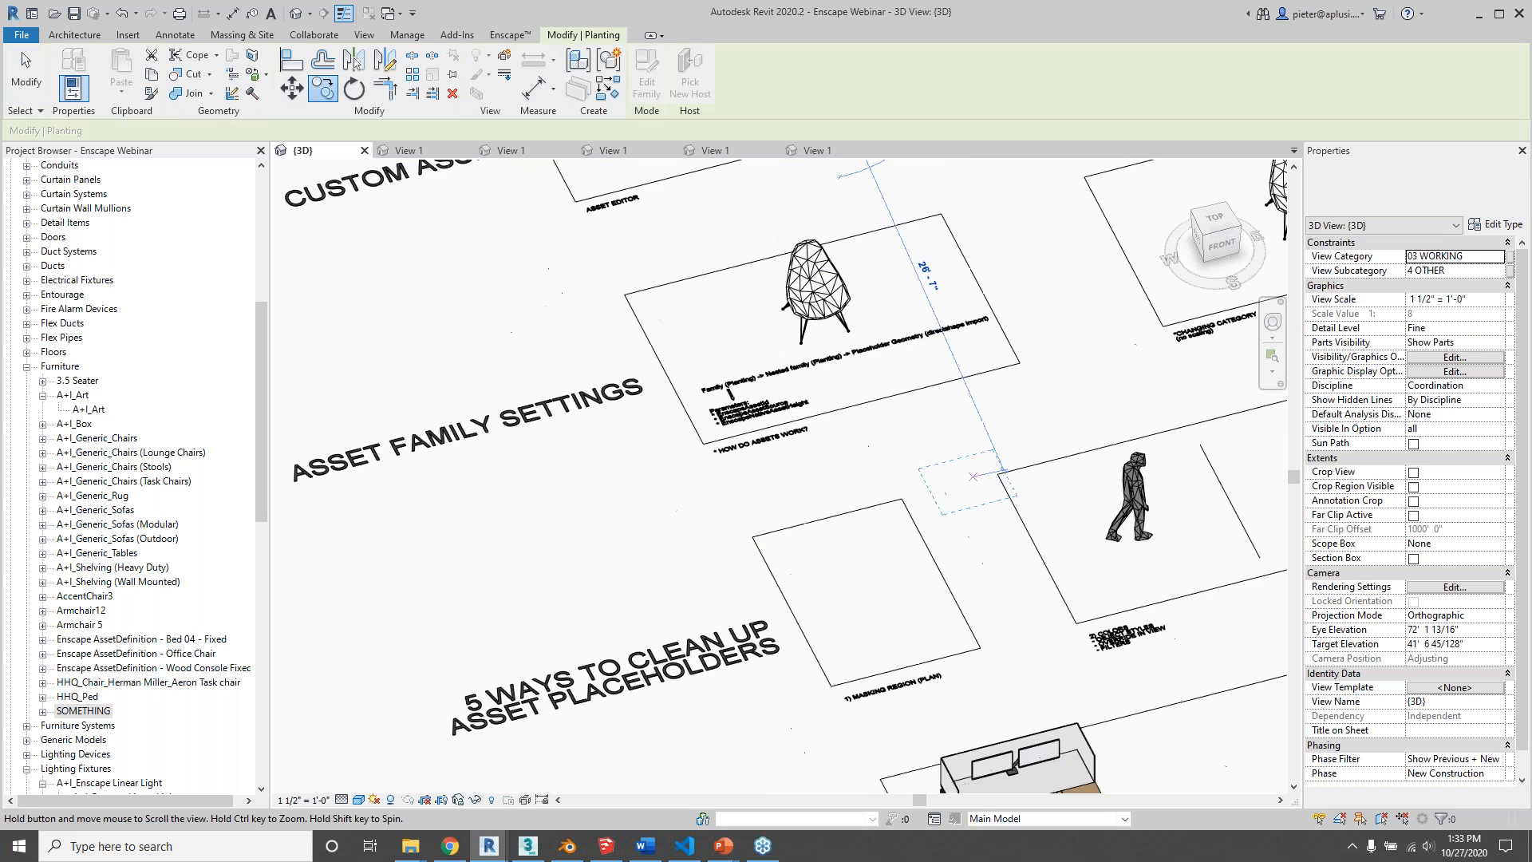
scroll(926, 585, up, 2)
click(842, 599)
click(883, 668)
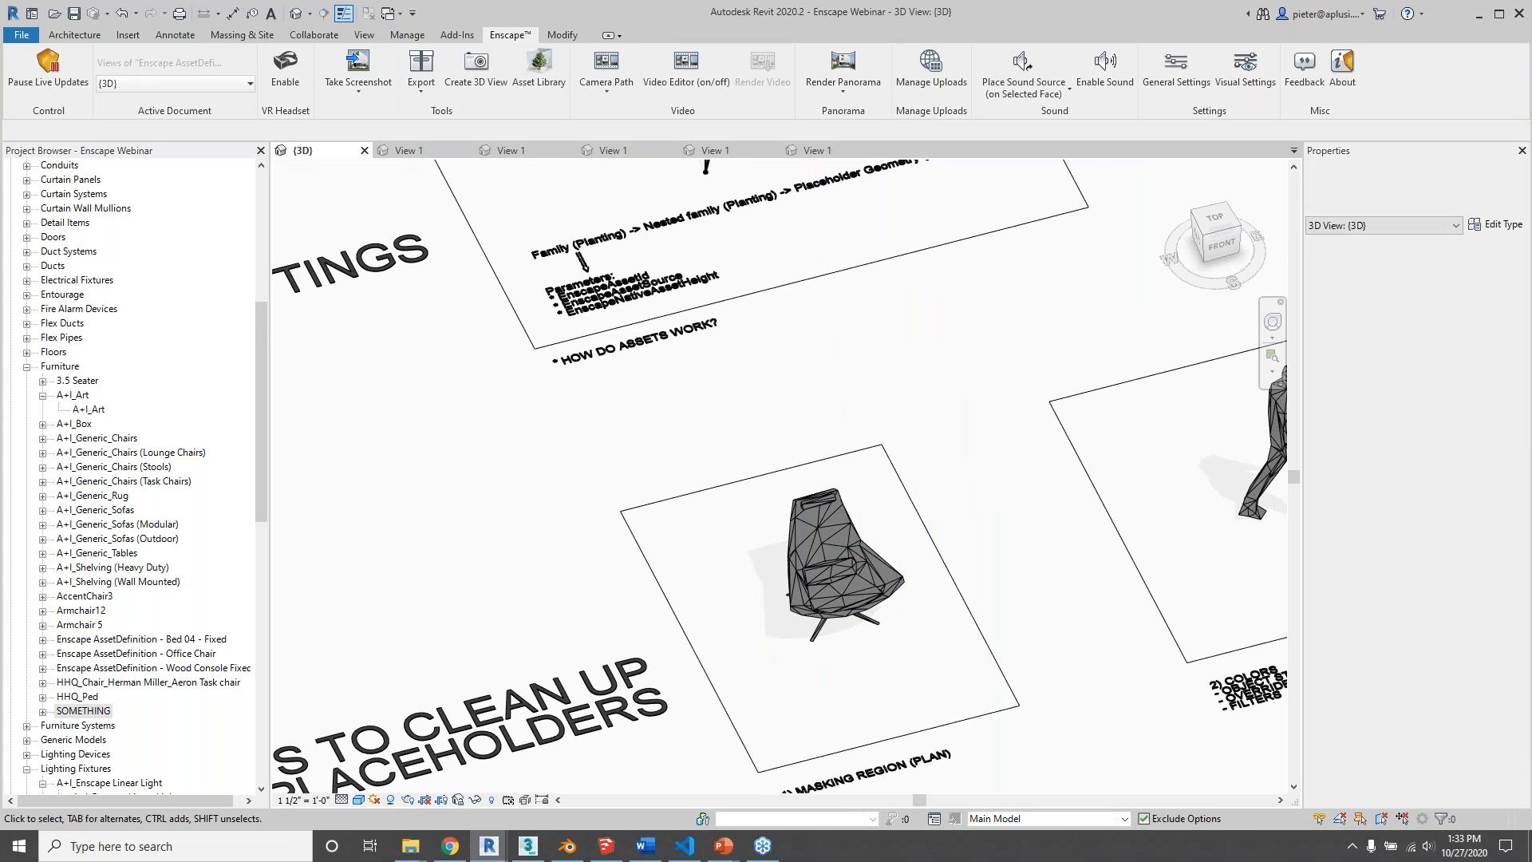
Step: Open the WORK LEVEL 1 floor plan and examine the ME100 Chair's linework in the "Masking Region (Plan)" frame
shift+middle_drag(882, 668, 897, 643)
drag(260, 317, 255, 163)
scroll(782, 495, down, 2)
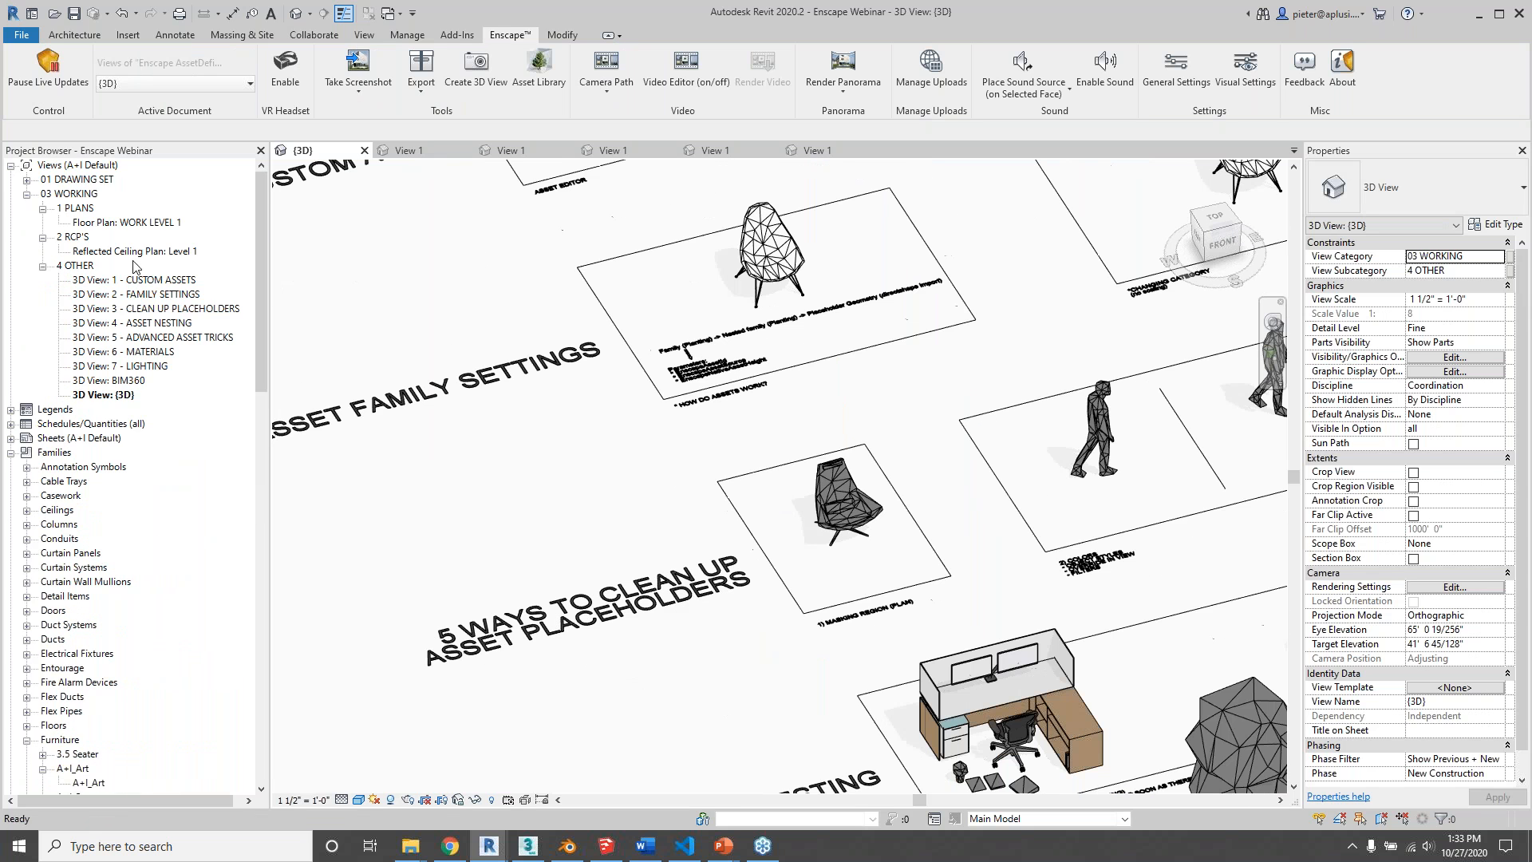
double_click(138, 223)
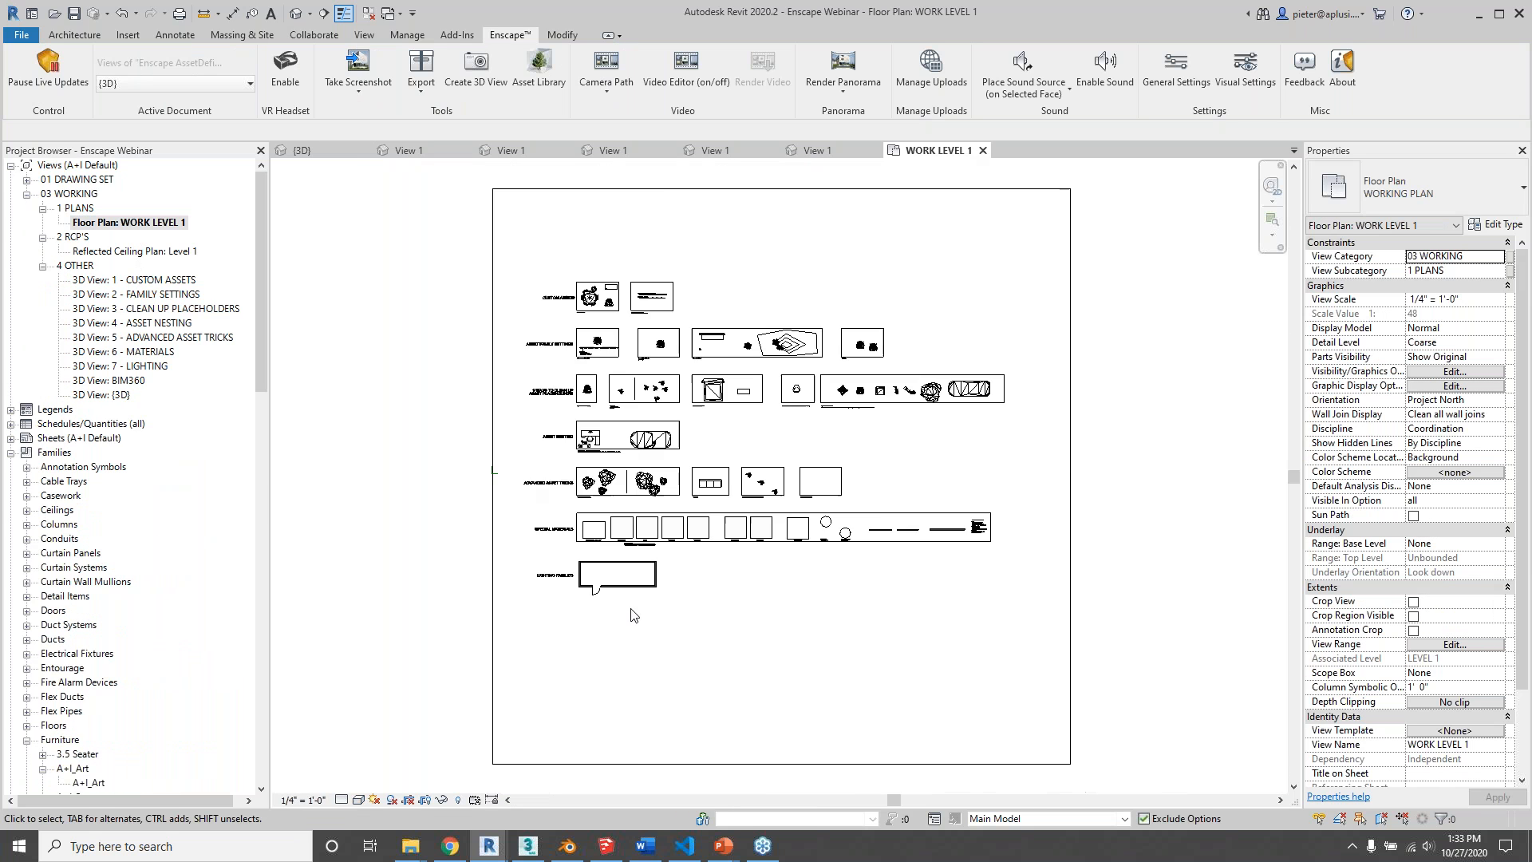
scroll(603, 245, up, 5)
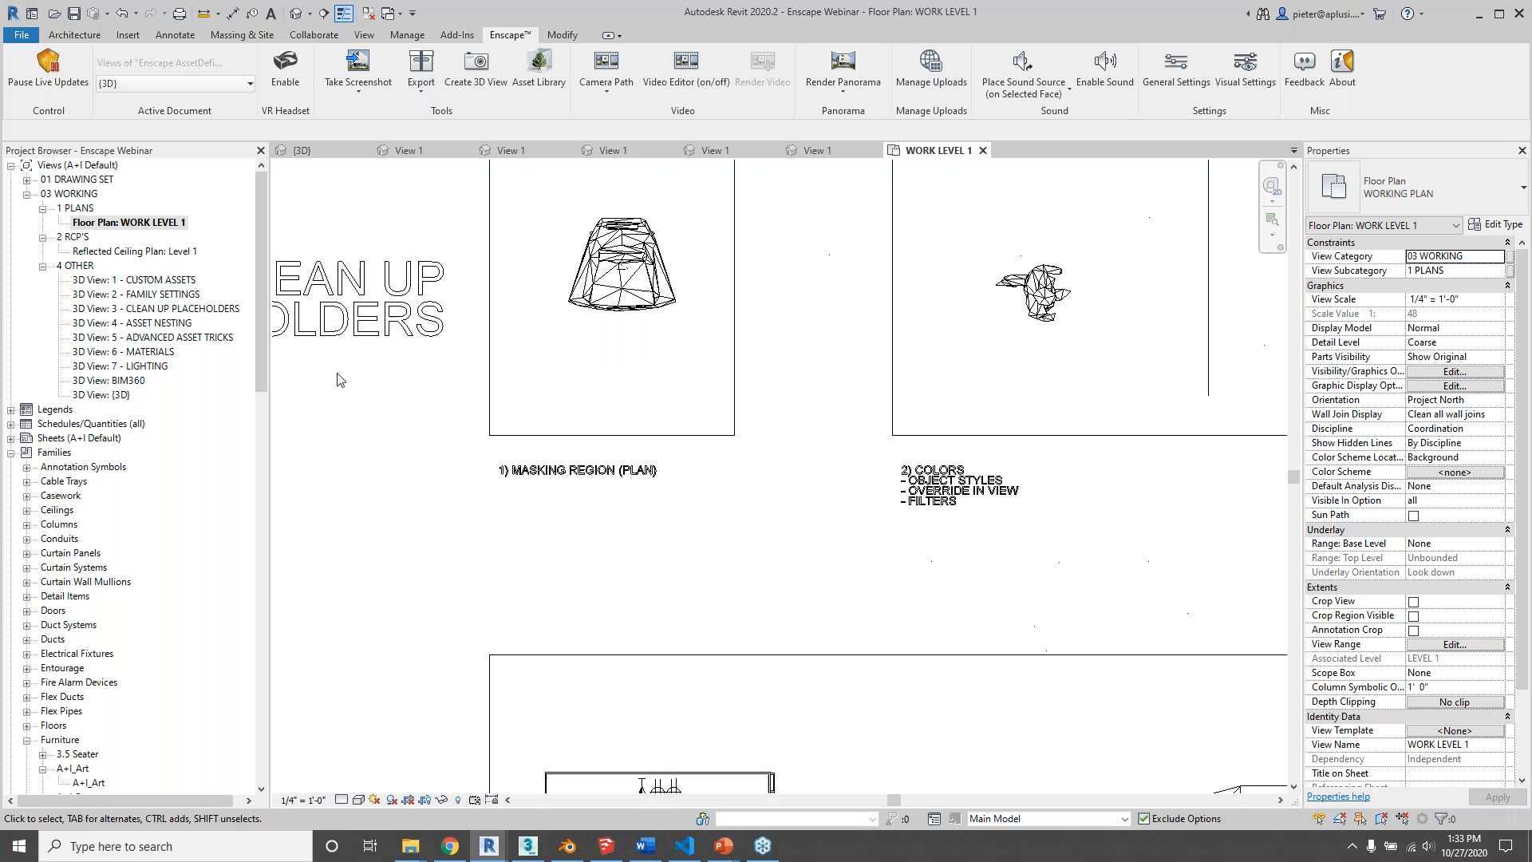
scroll(699, 319, up, 1)
middle_drag(699, 319, 879, 501)
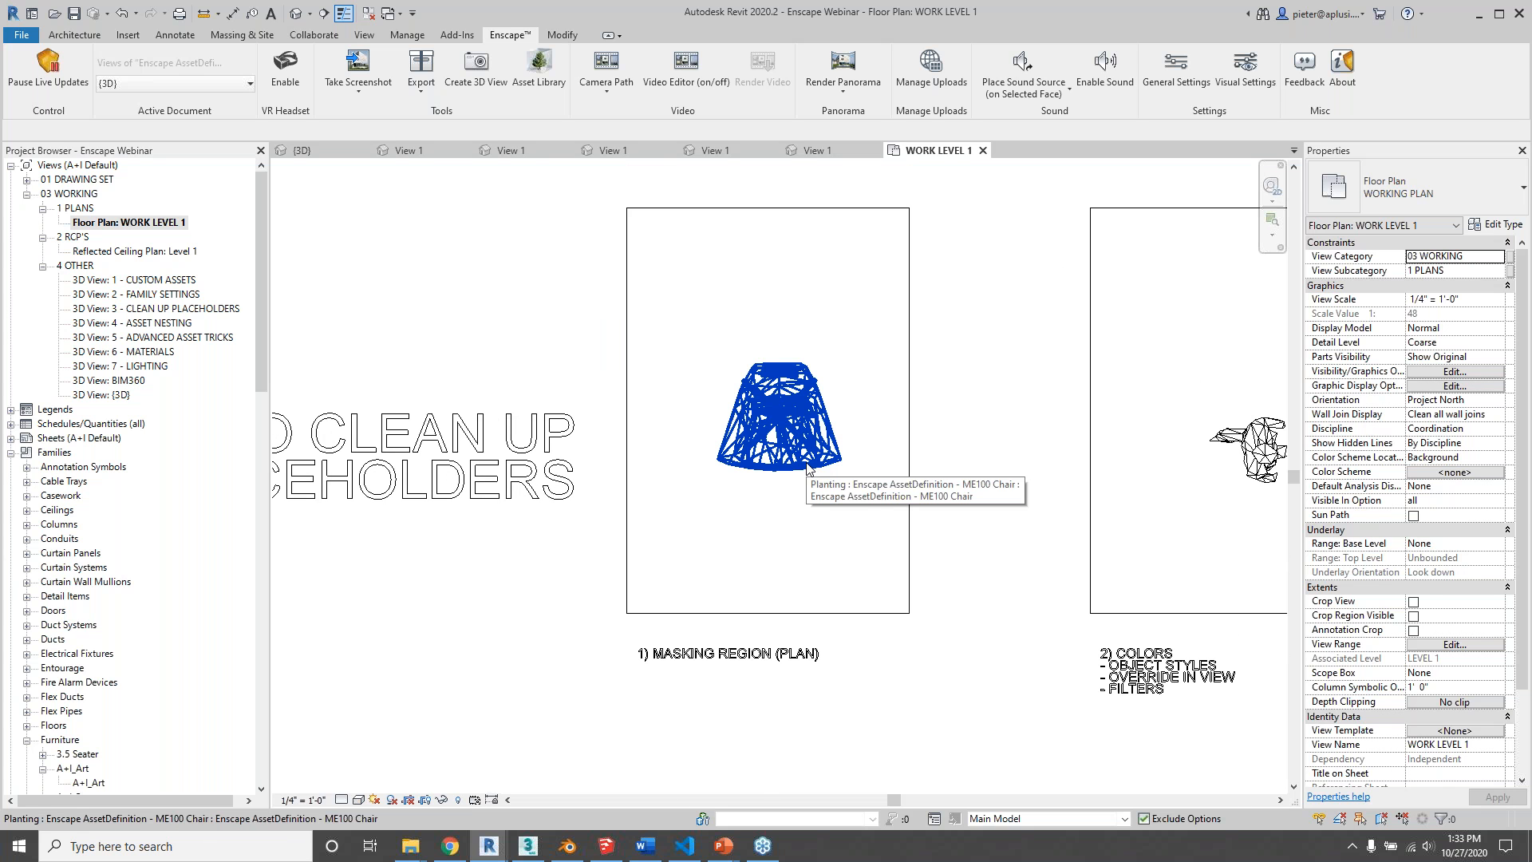
middle_drag(770, 560, 775, 583)
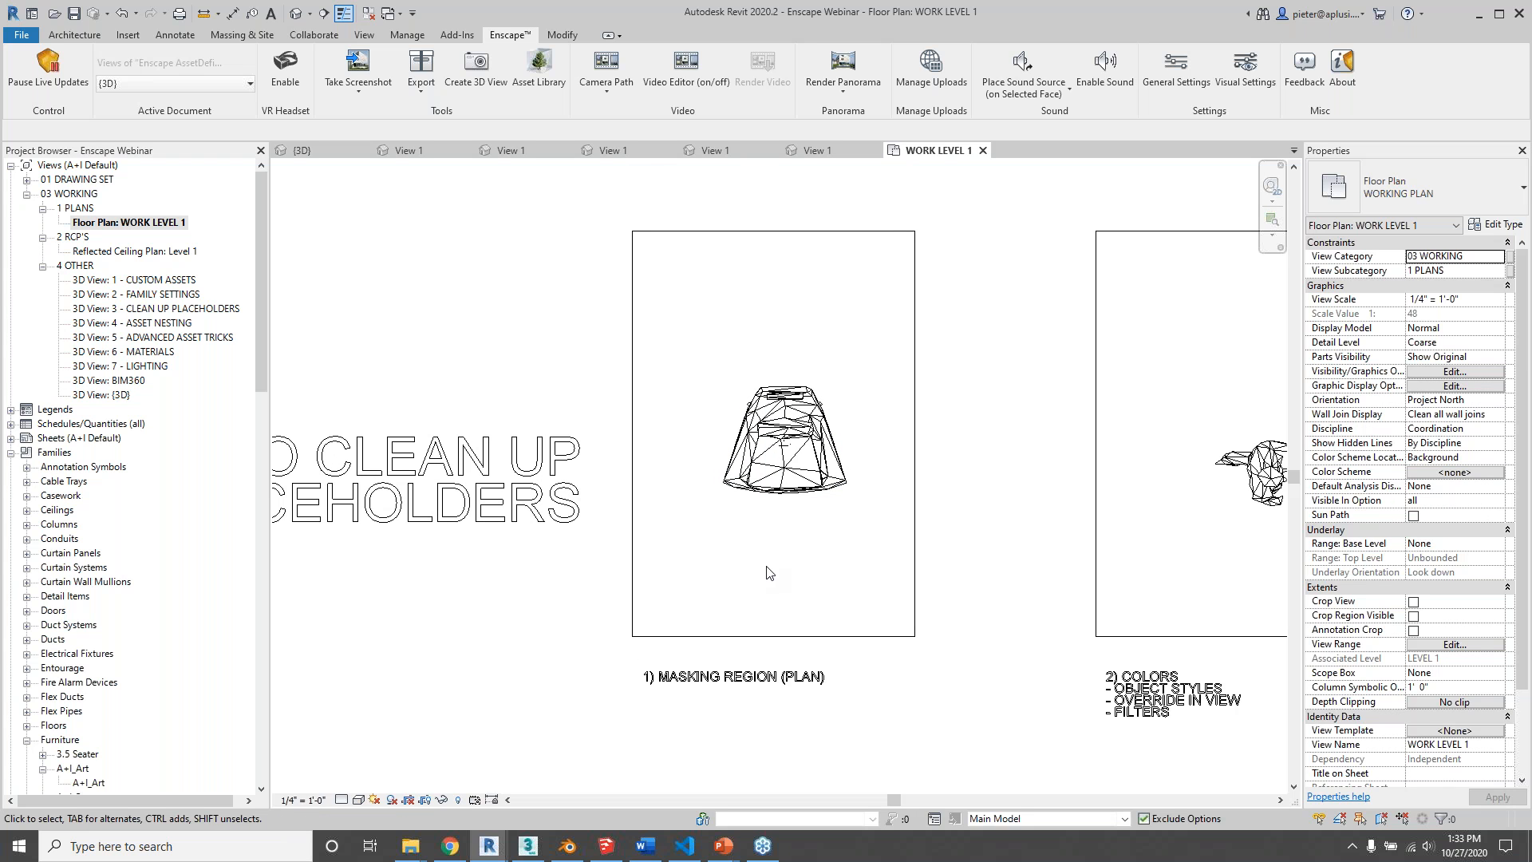
Step: Open the ME100 Chair family for editing and show its Ref. Level floor plan
click(778, 492)
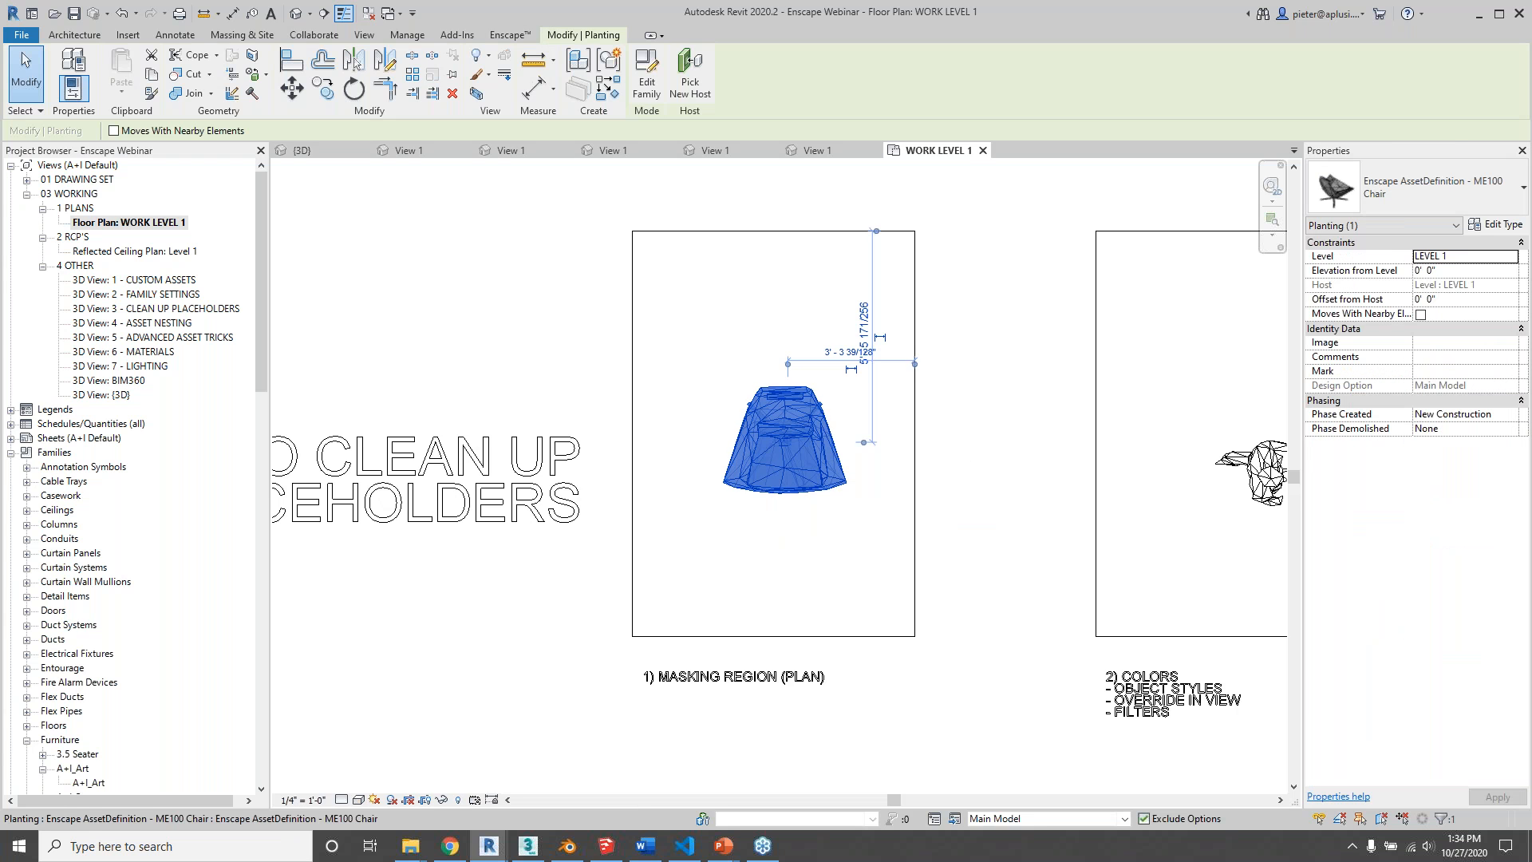
click(648, 80)
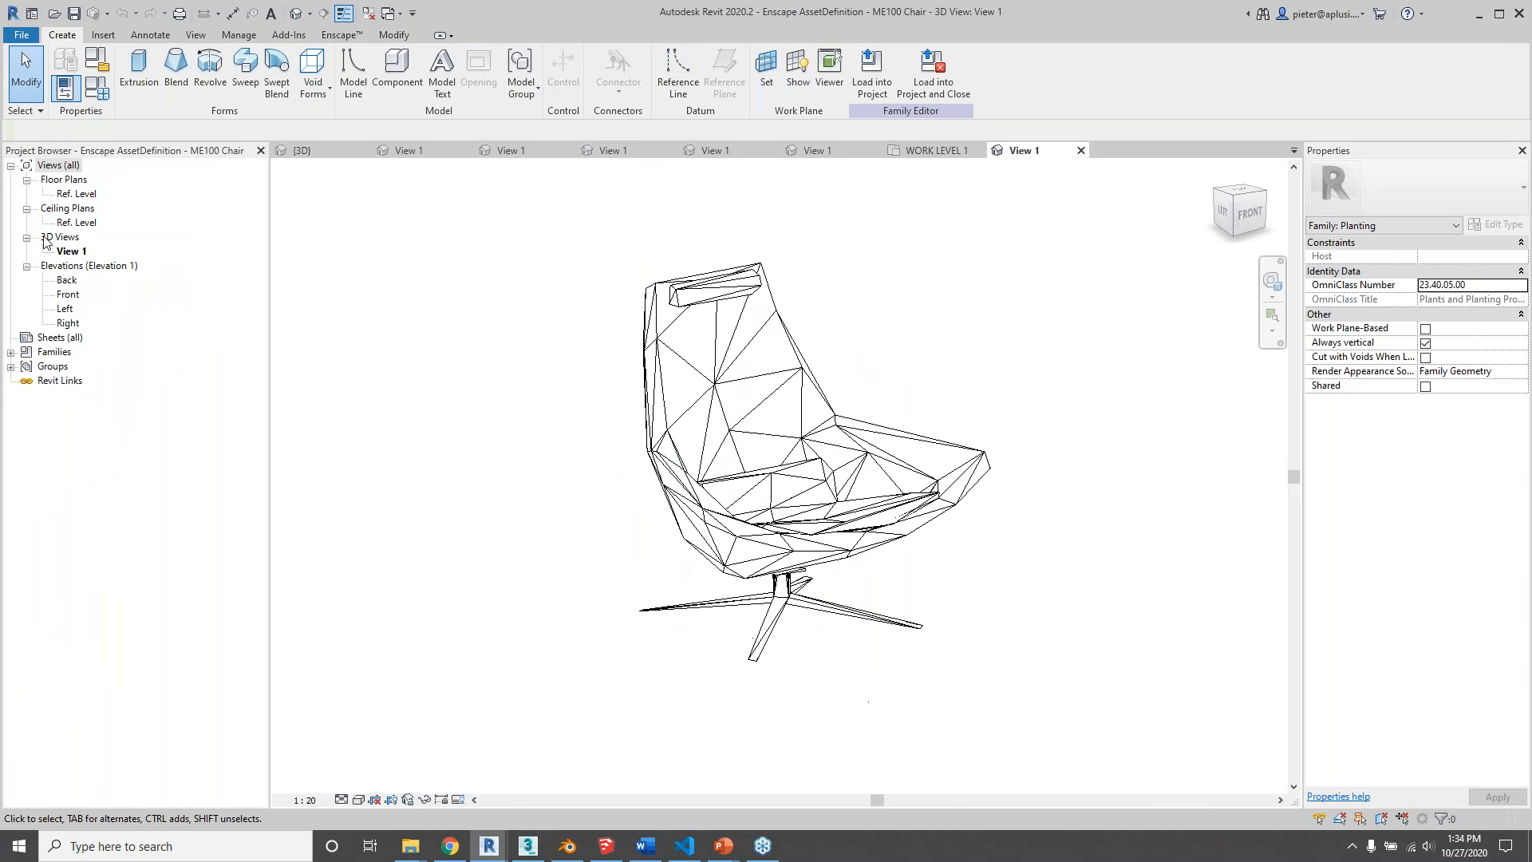
double_click(78, 194)
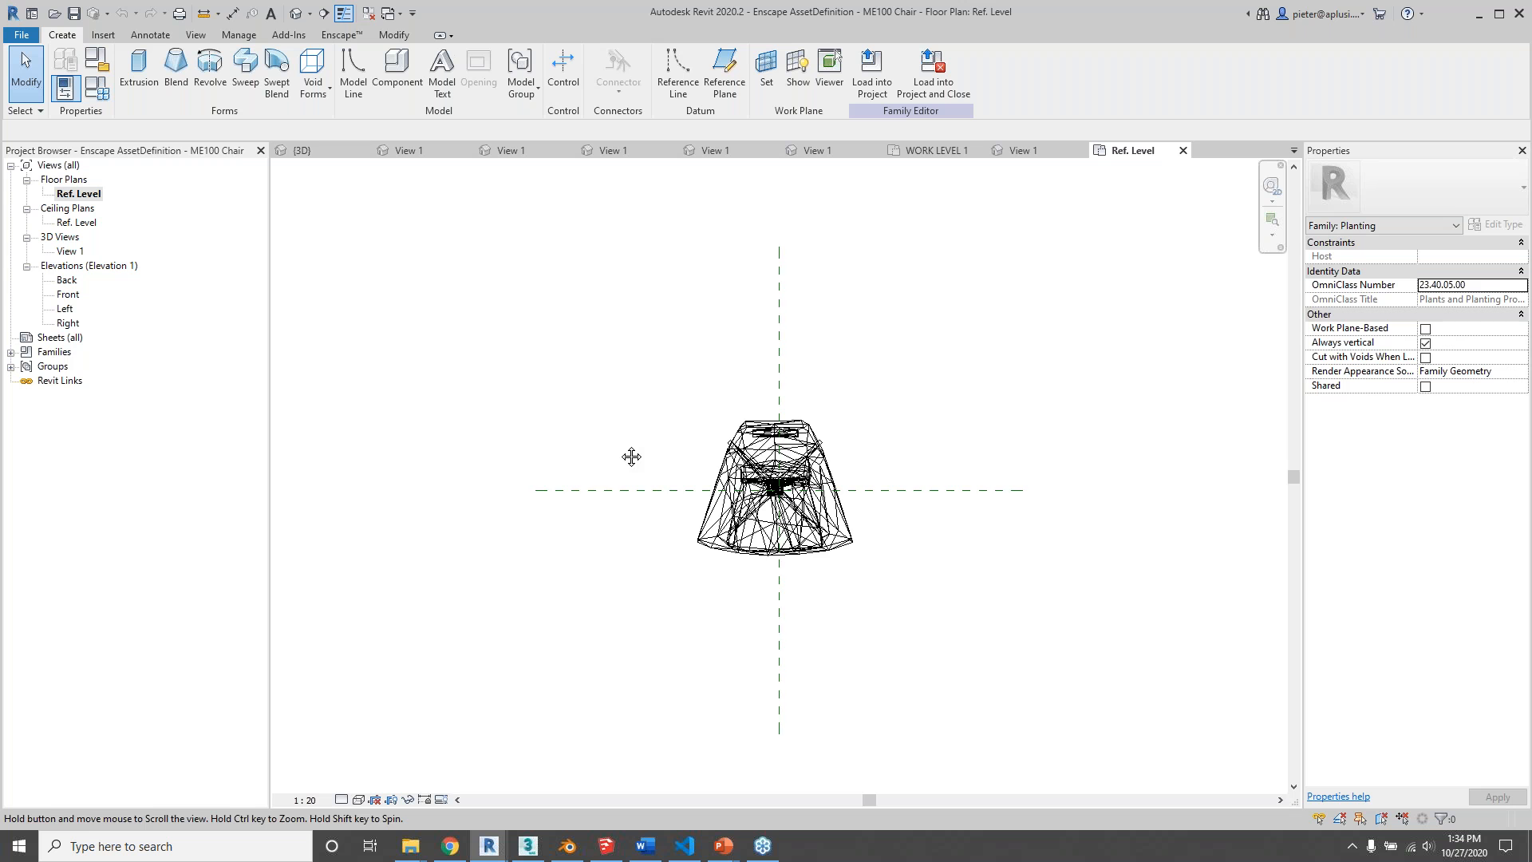
scroll(684, 518, up, 2)
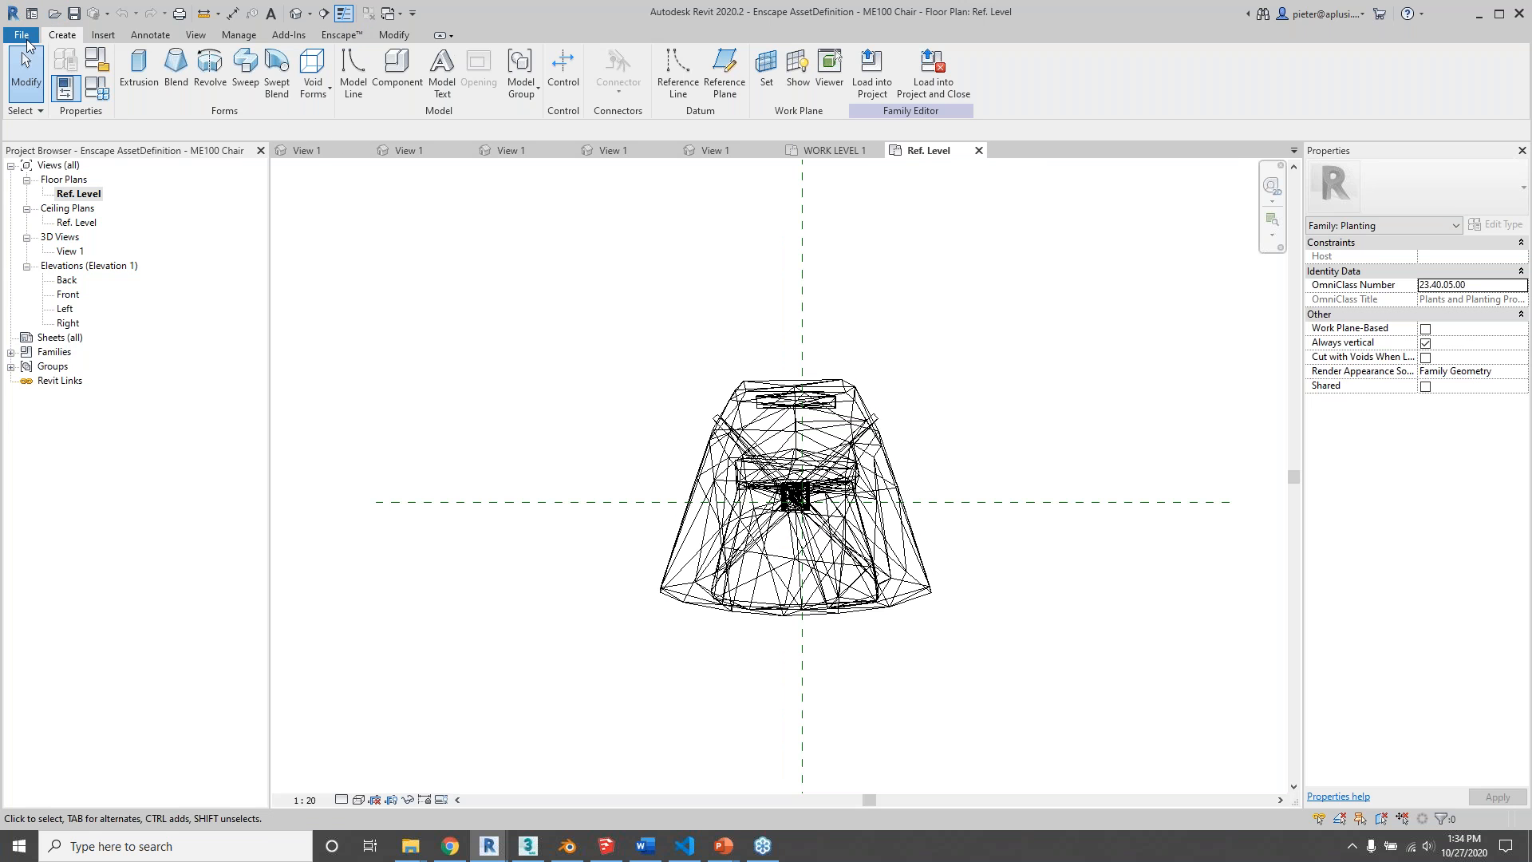
Step: Open the prepared family file ME100ChairMaskingRegion.rfa from the desktop
click(22, 34)
click(59, 138)
scroll(503, 496, down, 3)
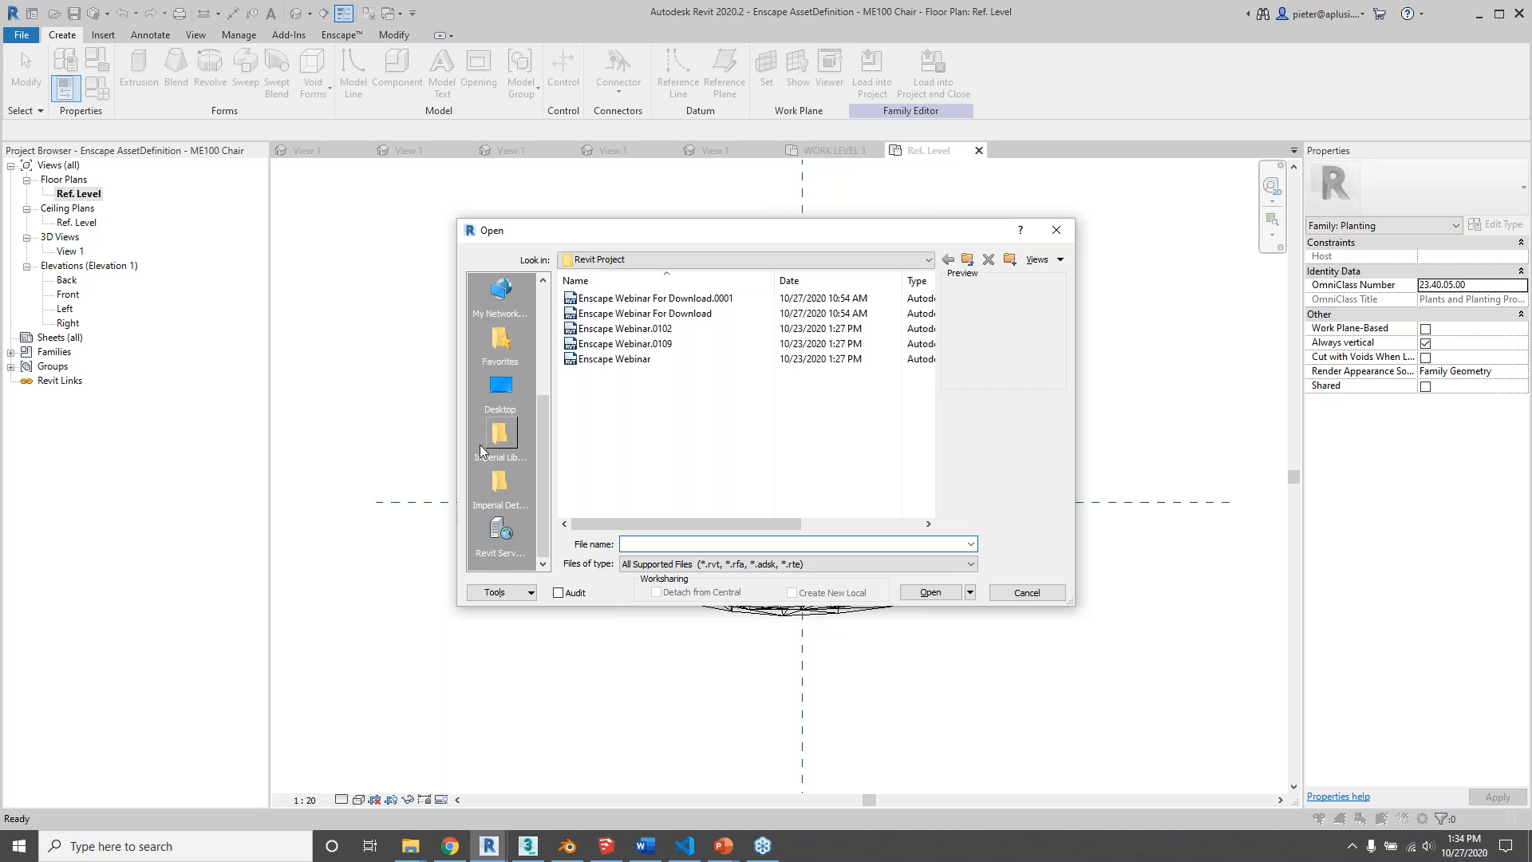
click(500, 387)
click(598, 424)
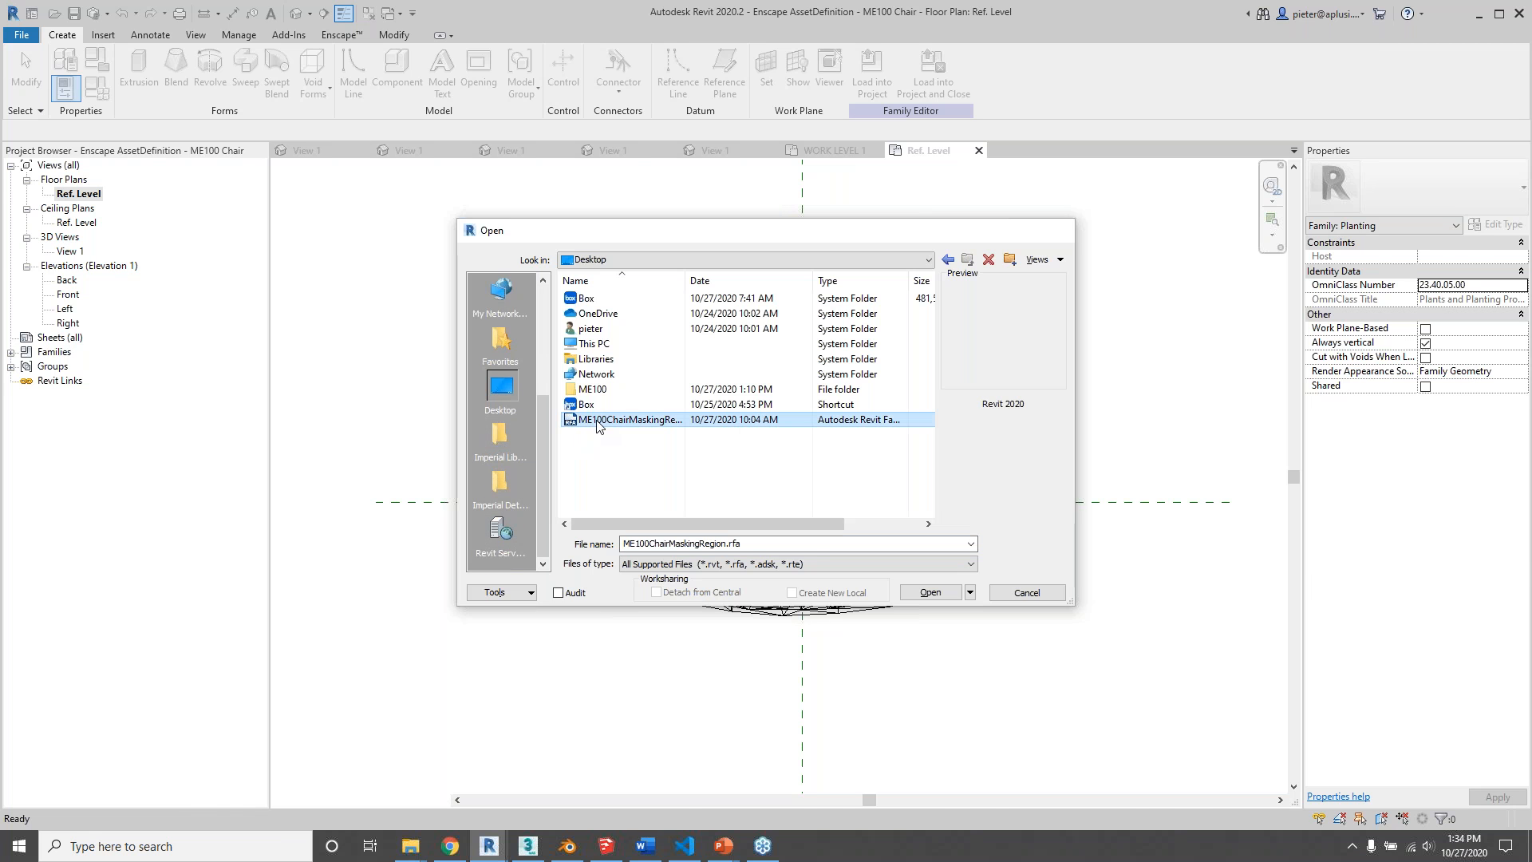
double_click(598, 425)
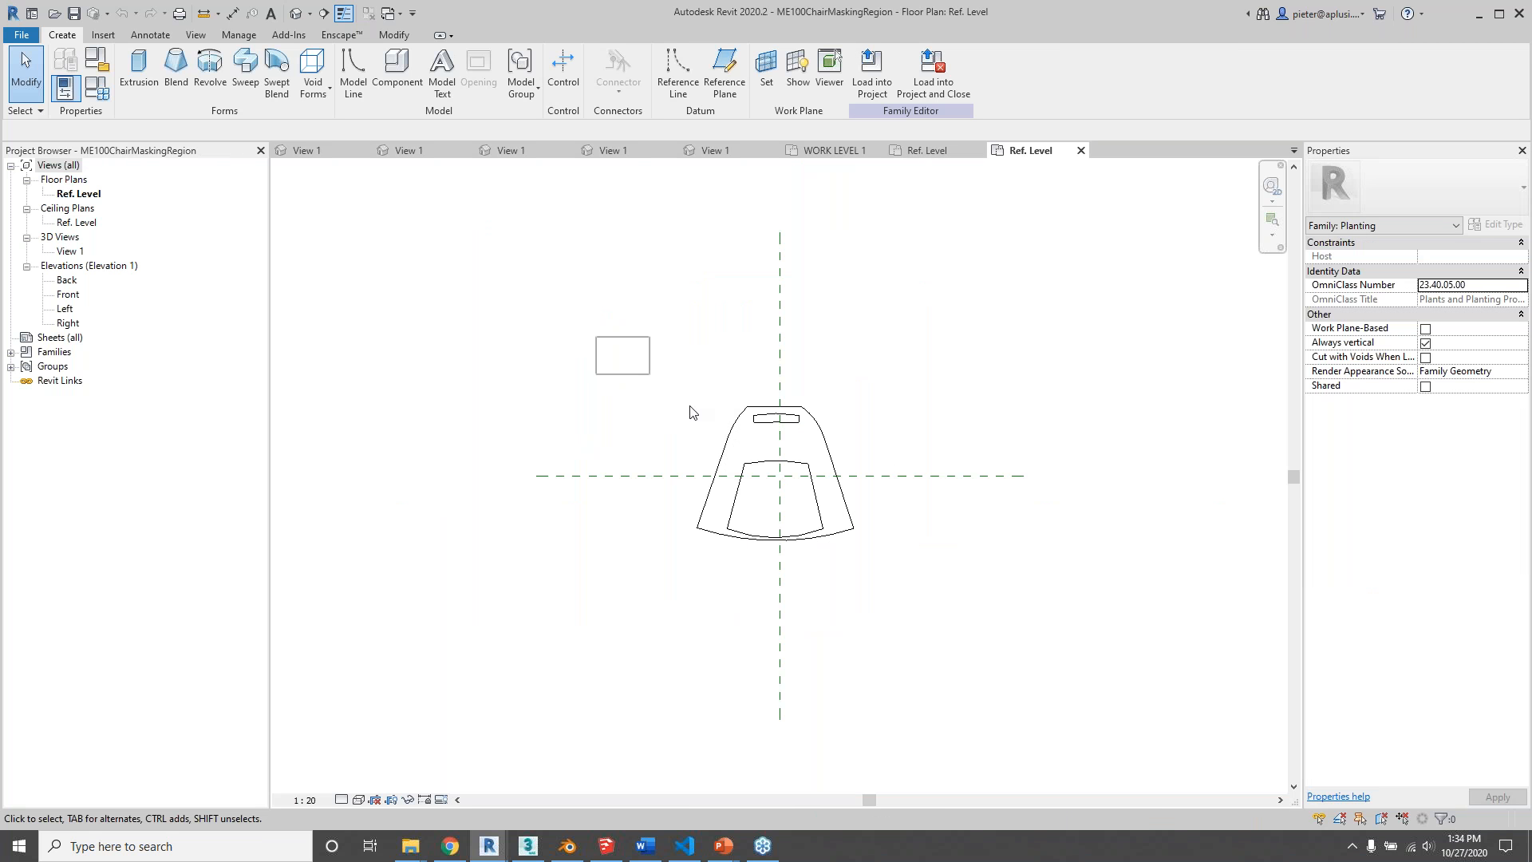
Step: Inspect the prepared family's masking region and inner detail lines, comparing them with the original ME100 Chair family's plan geometry
drag(690, 411, 907, 599)
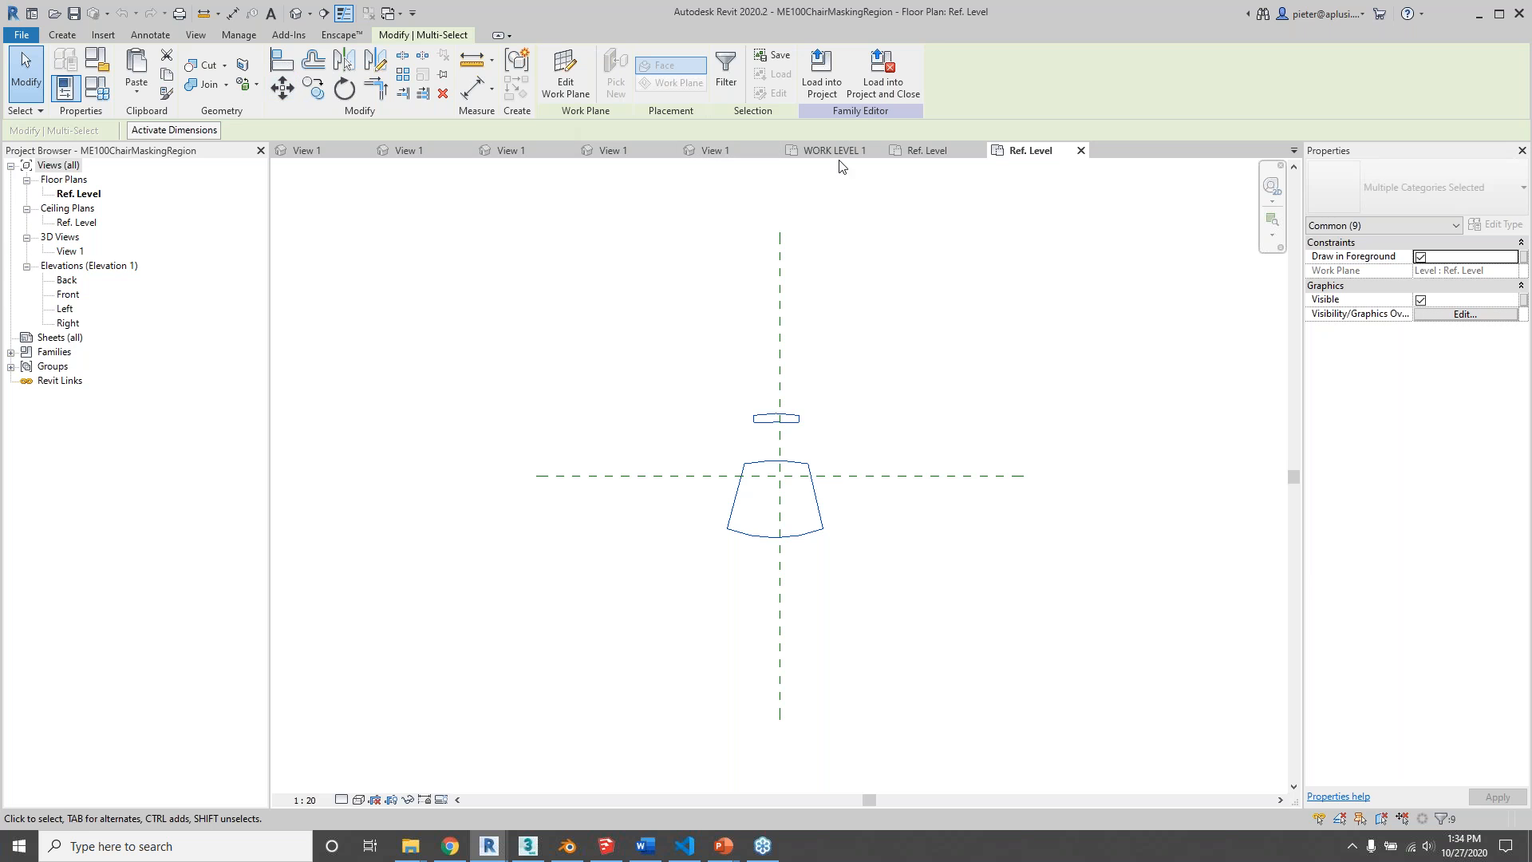
click(918, 150)
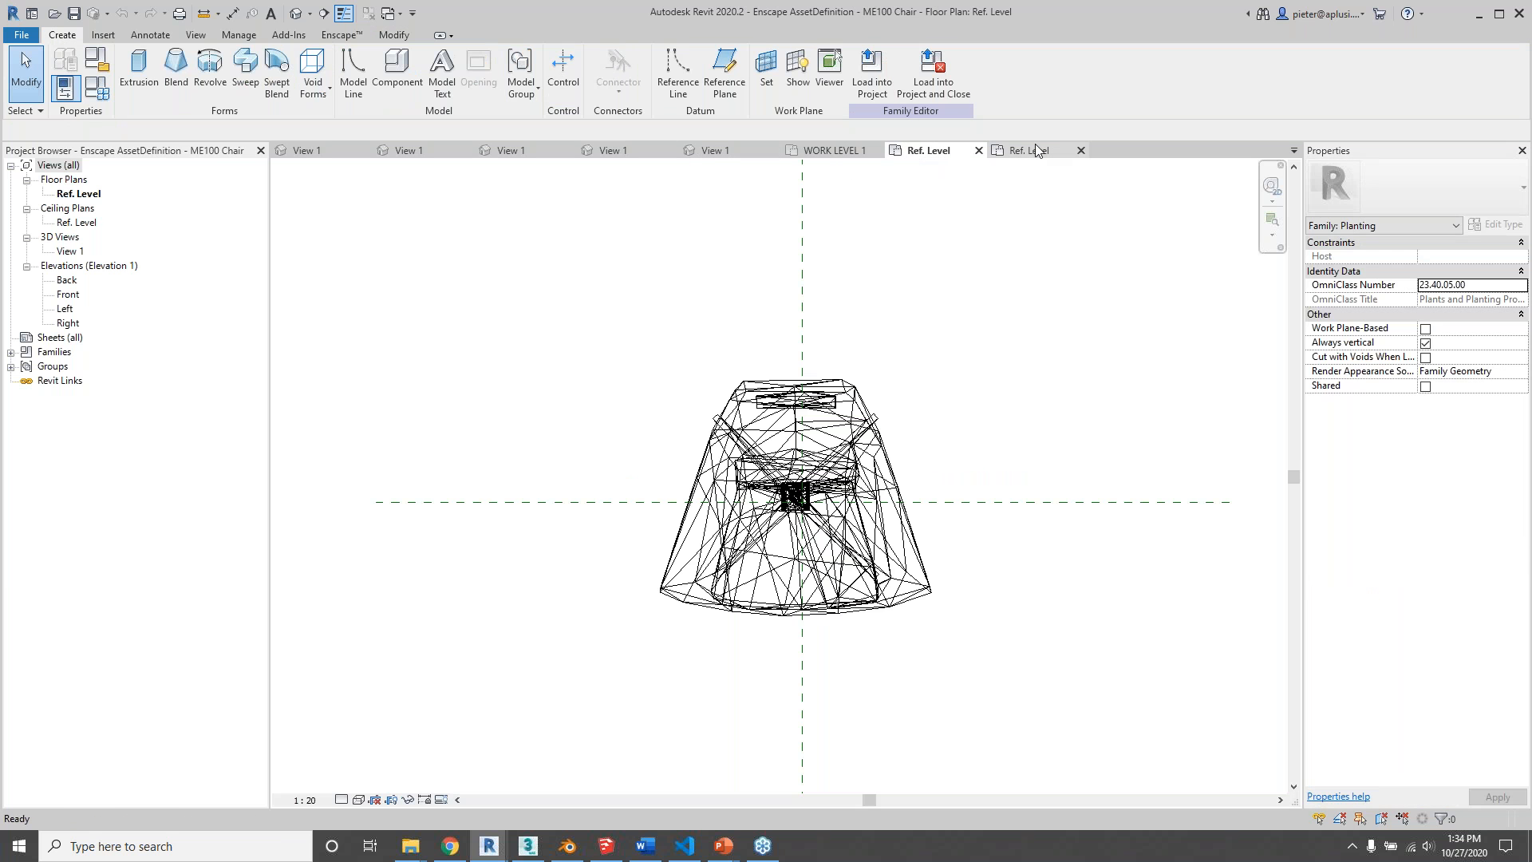
click(1035, 151)
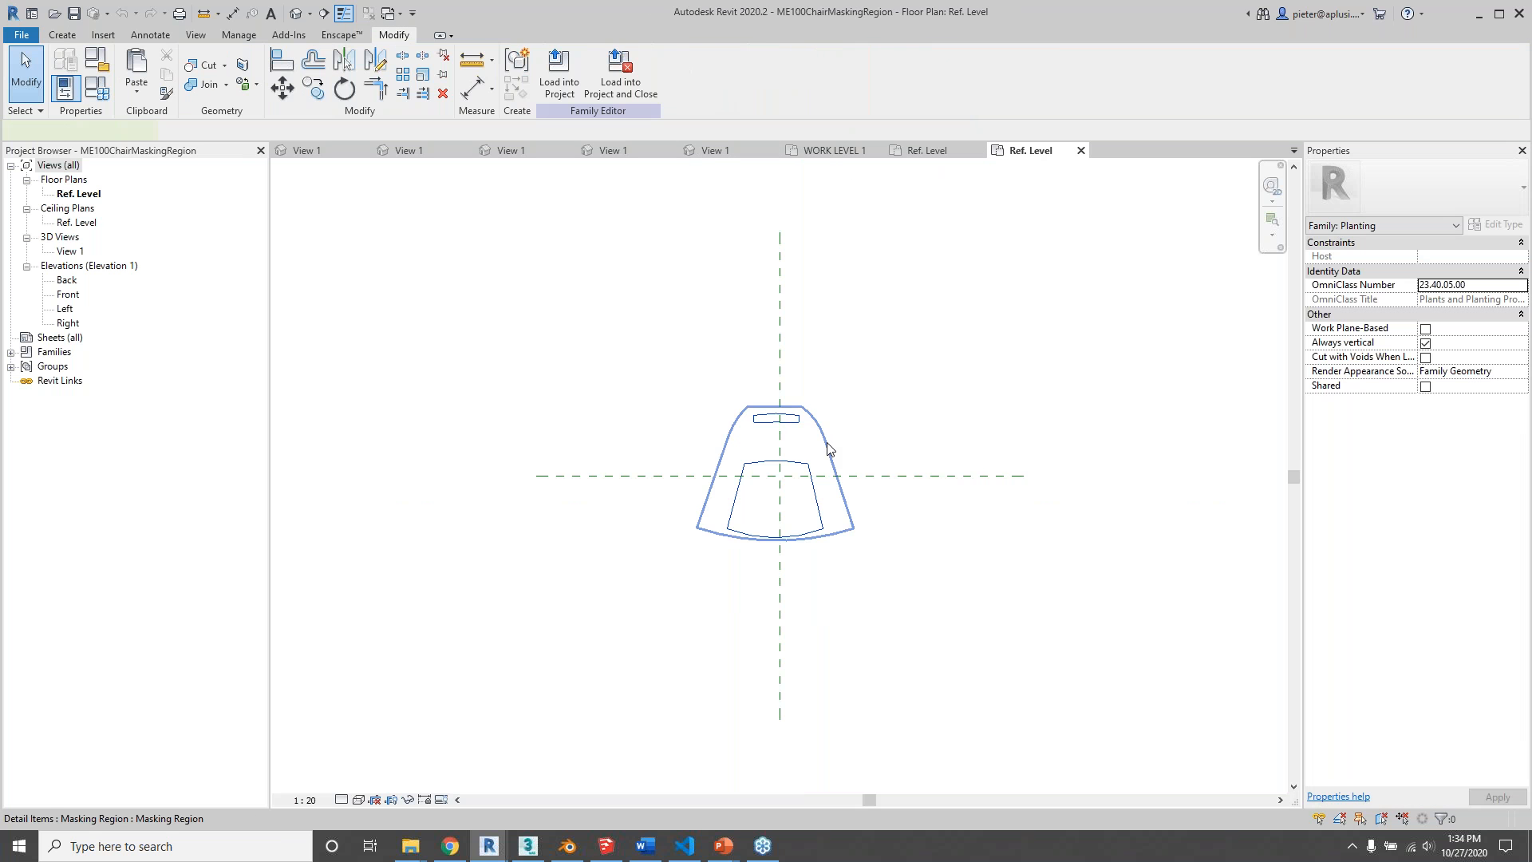
click(828, 450)
scroll(761, 422, up, 2)
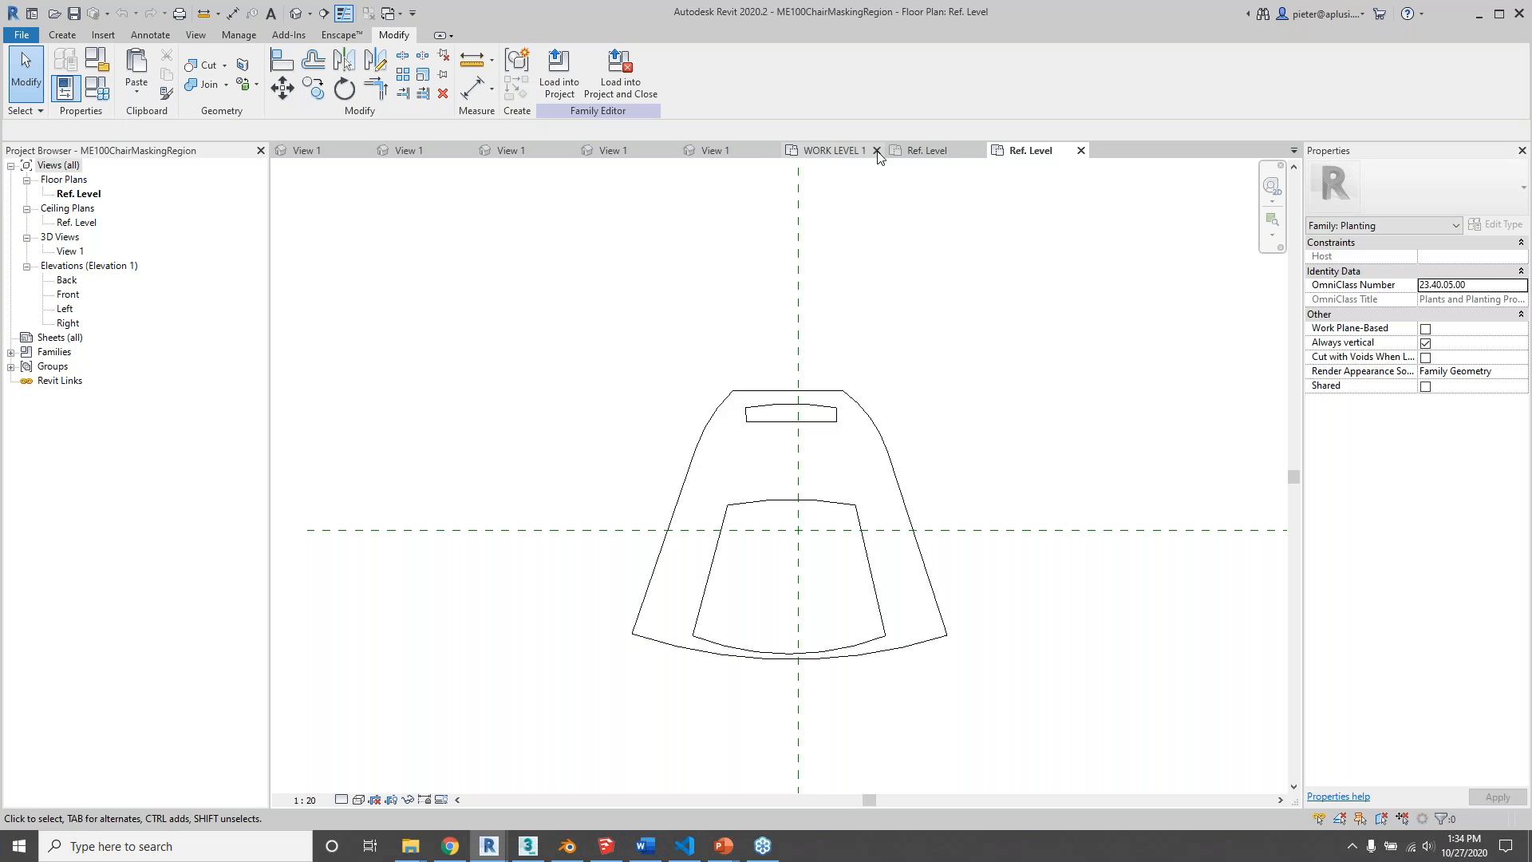
Step: Return to the original ME100 Chair family's Ref. Level plan and set its family category to Furniture
click(909, 151)
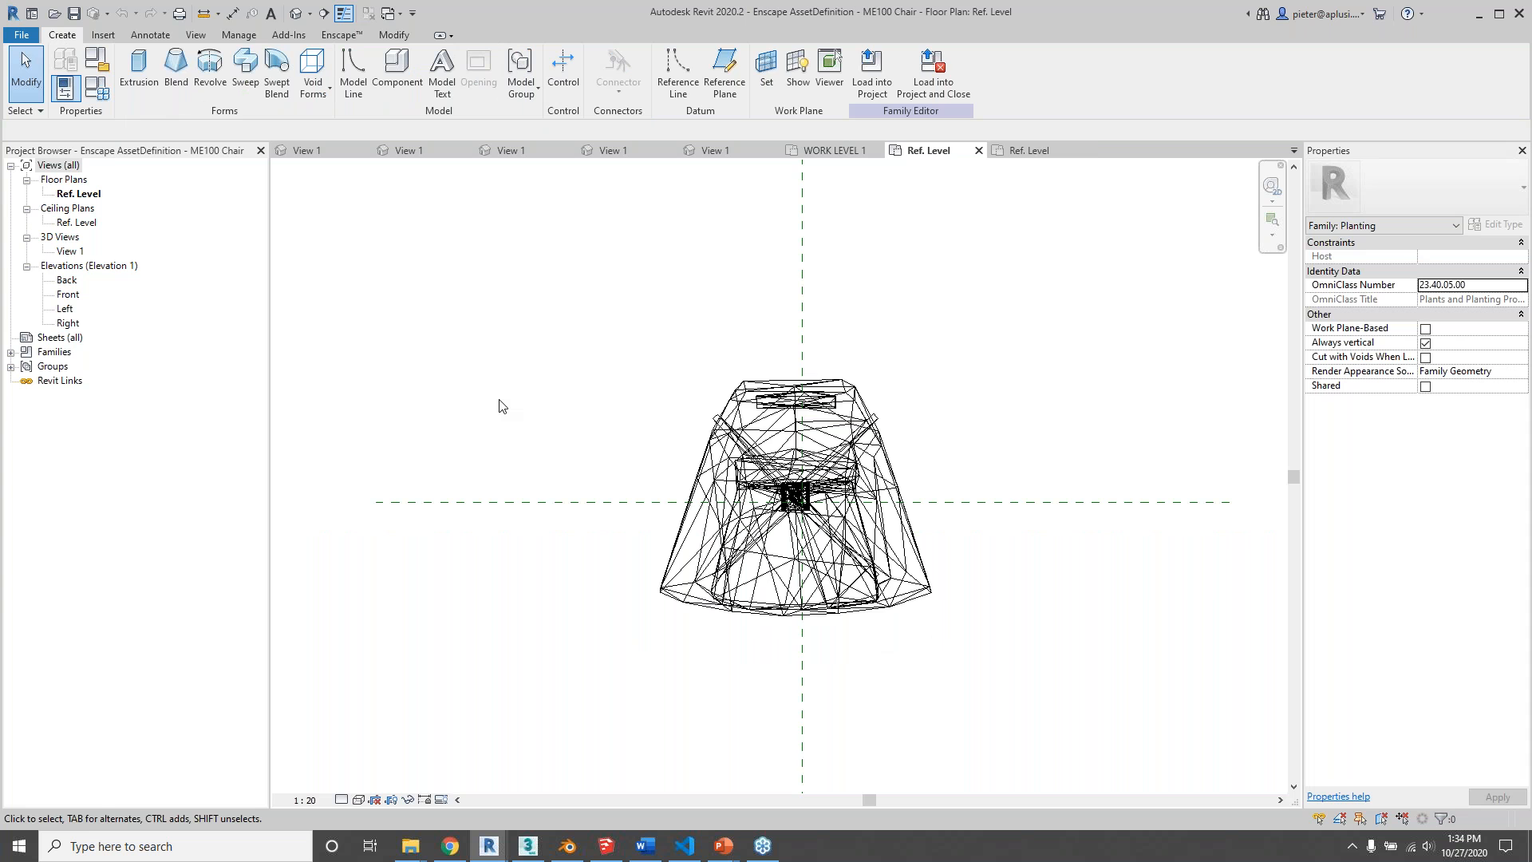
middle_drag(503, 406, 476, 403)
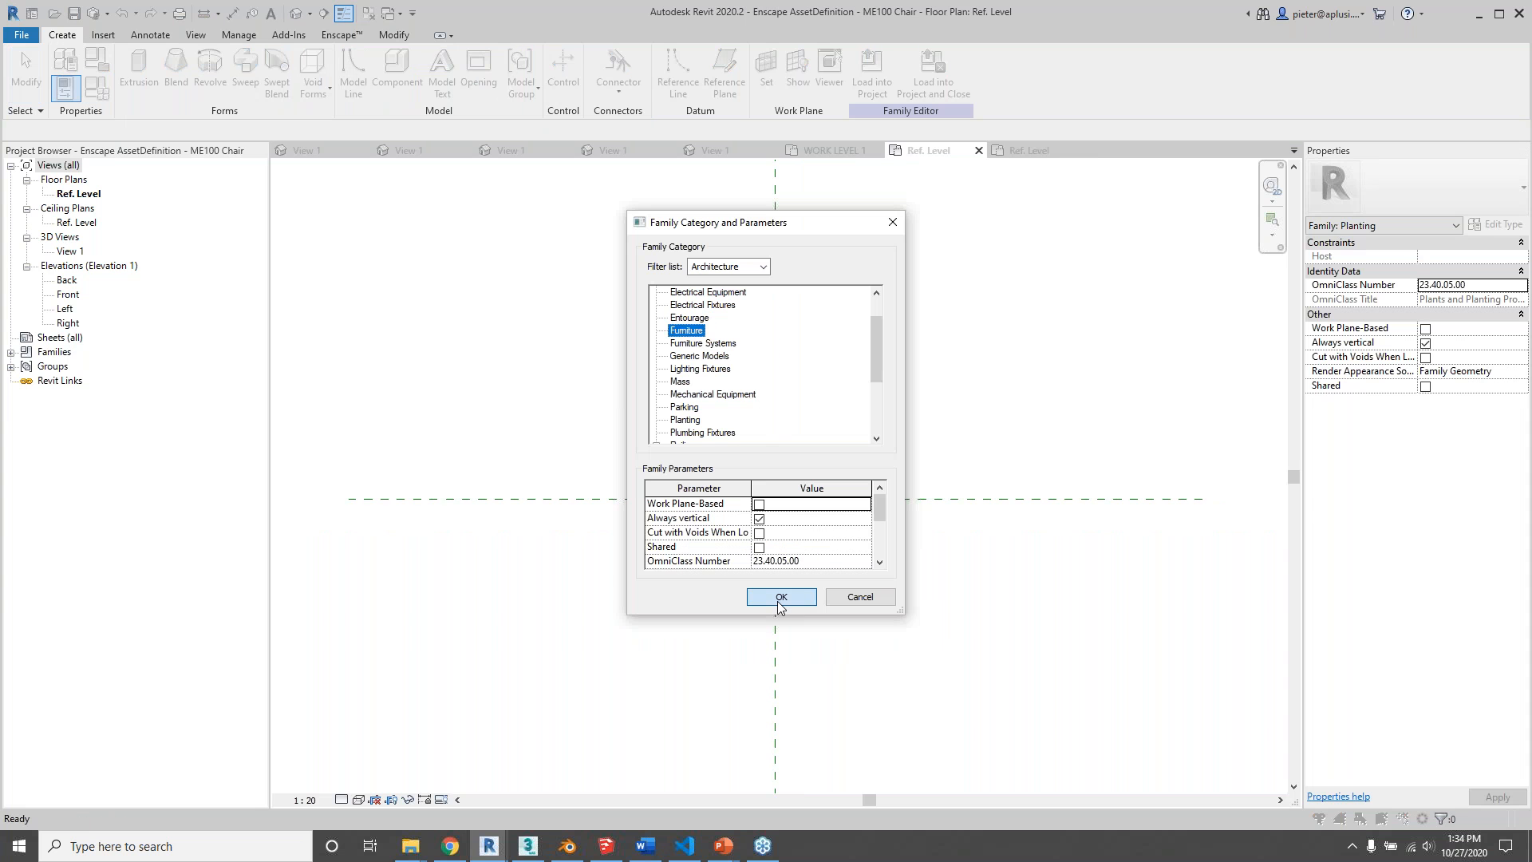
click(778, 602)
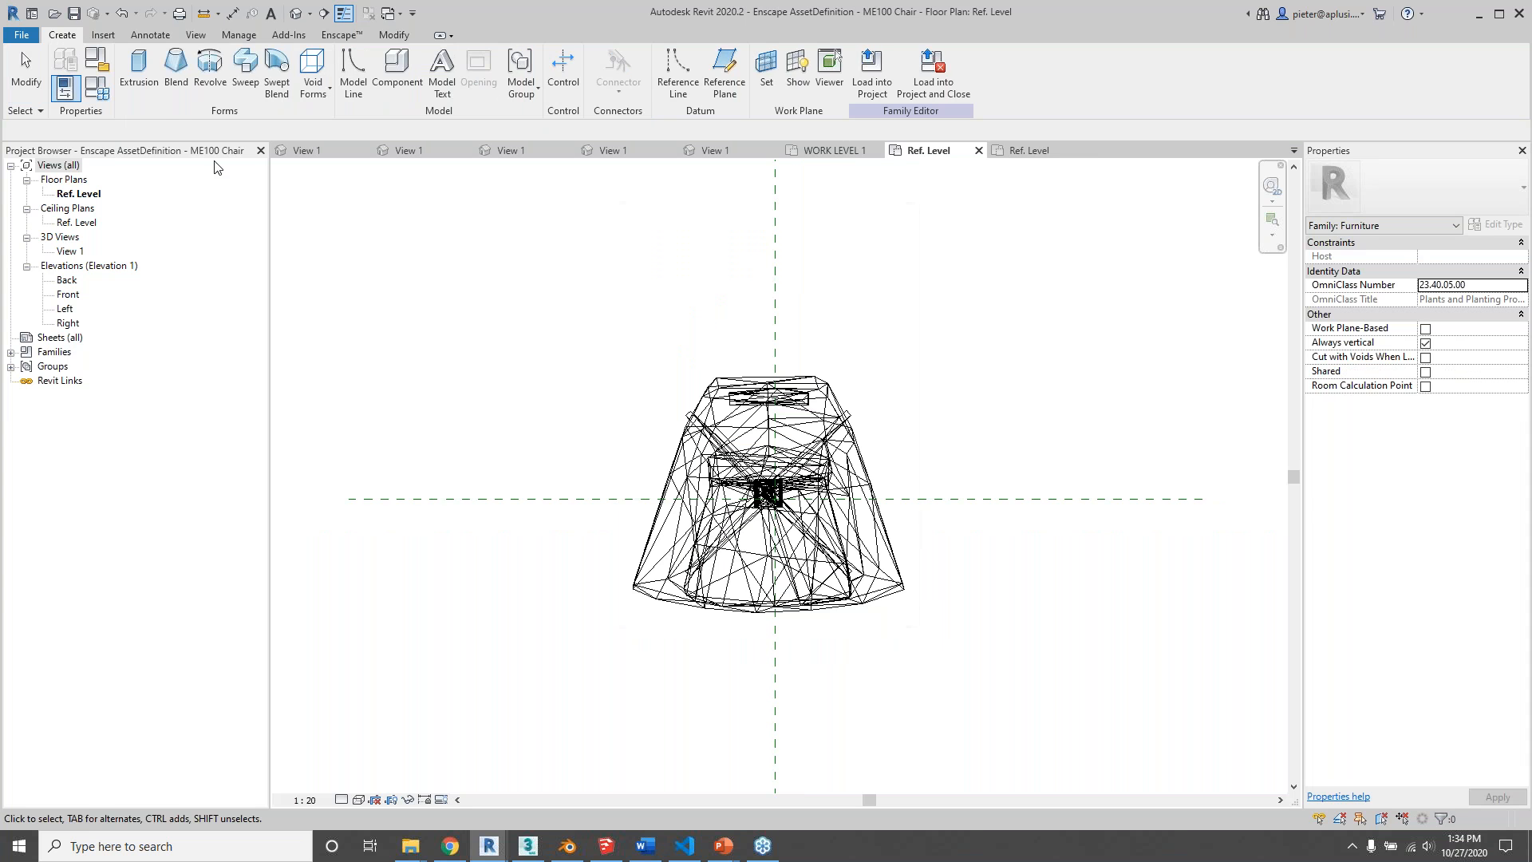
Step: Paste the copied masking region and detail lines into the ME100 Chair family, aligned over the chair's plan geometry
click(138, 97)
click(193, 215)
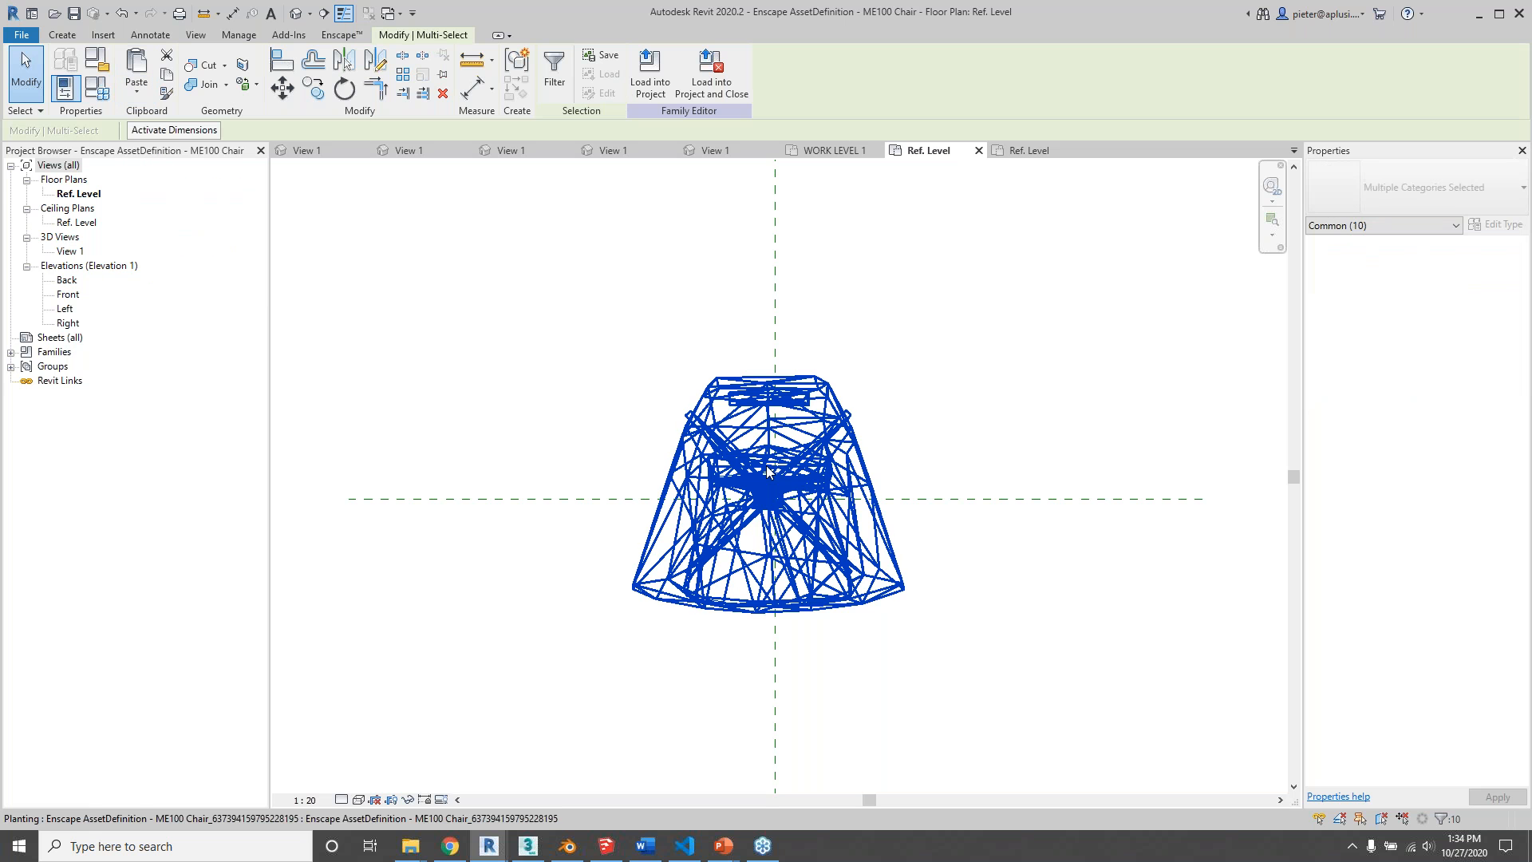
key(Escape)
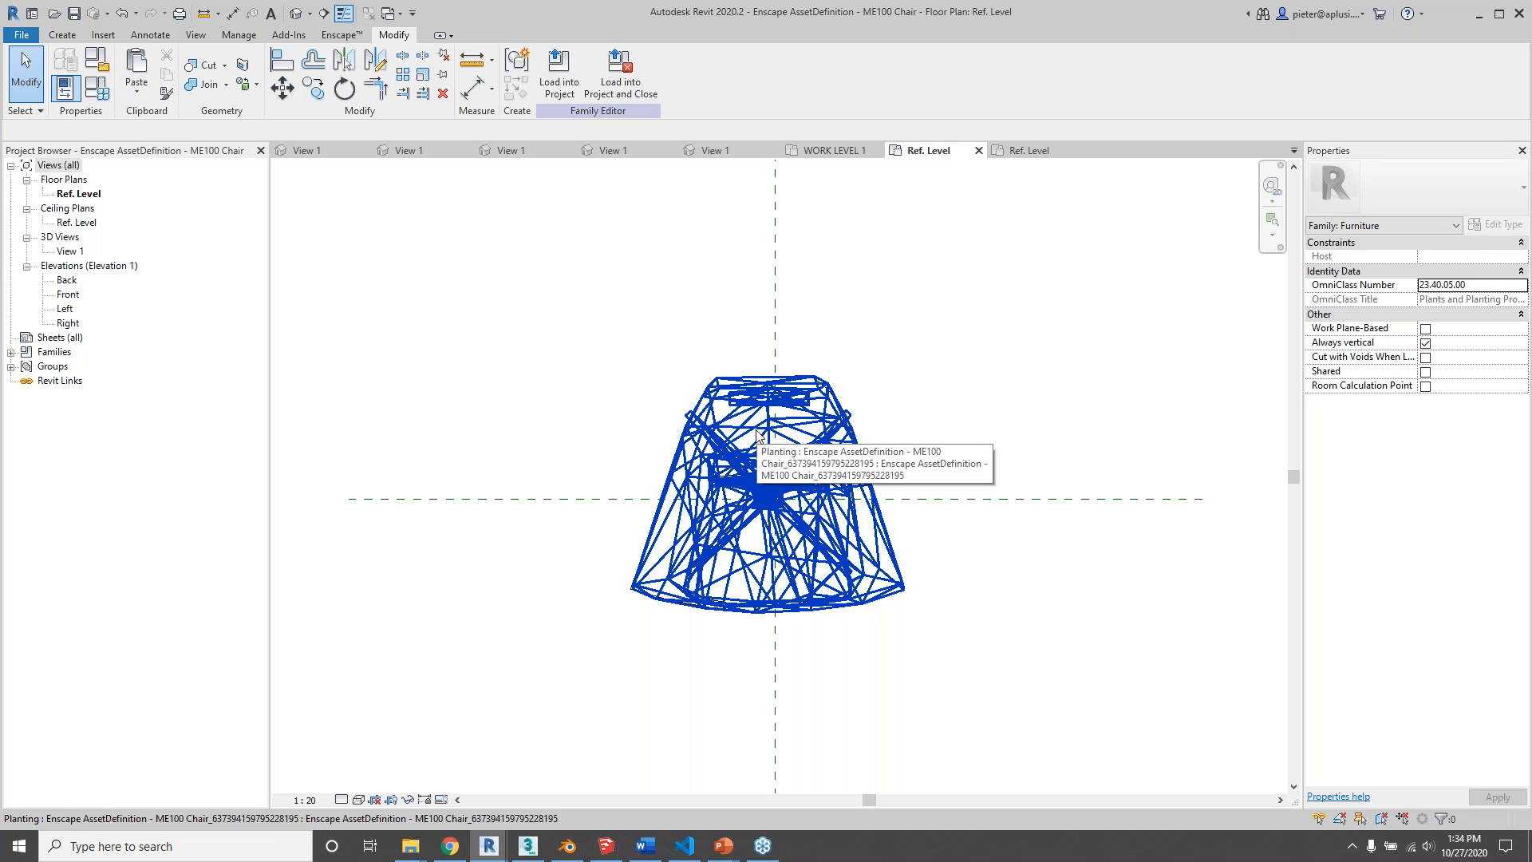
Step: Turn off Plan/RCP display for the nested planting component in its Family Element Visibility Settings
click(759, 435)
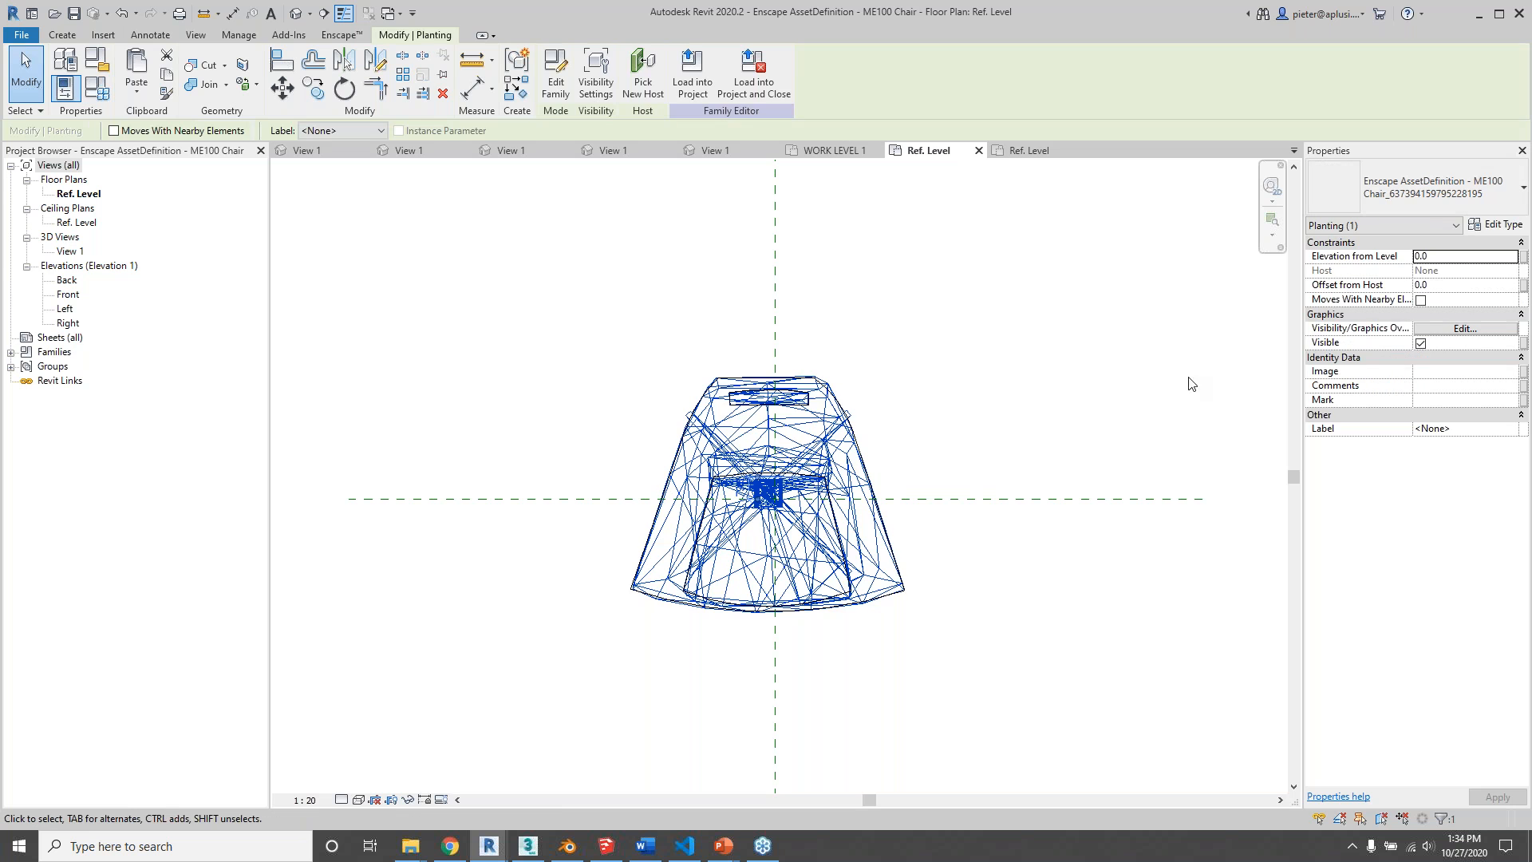
click(1443, 331)
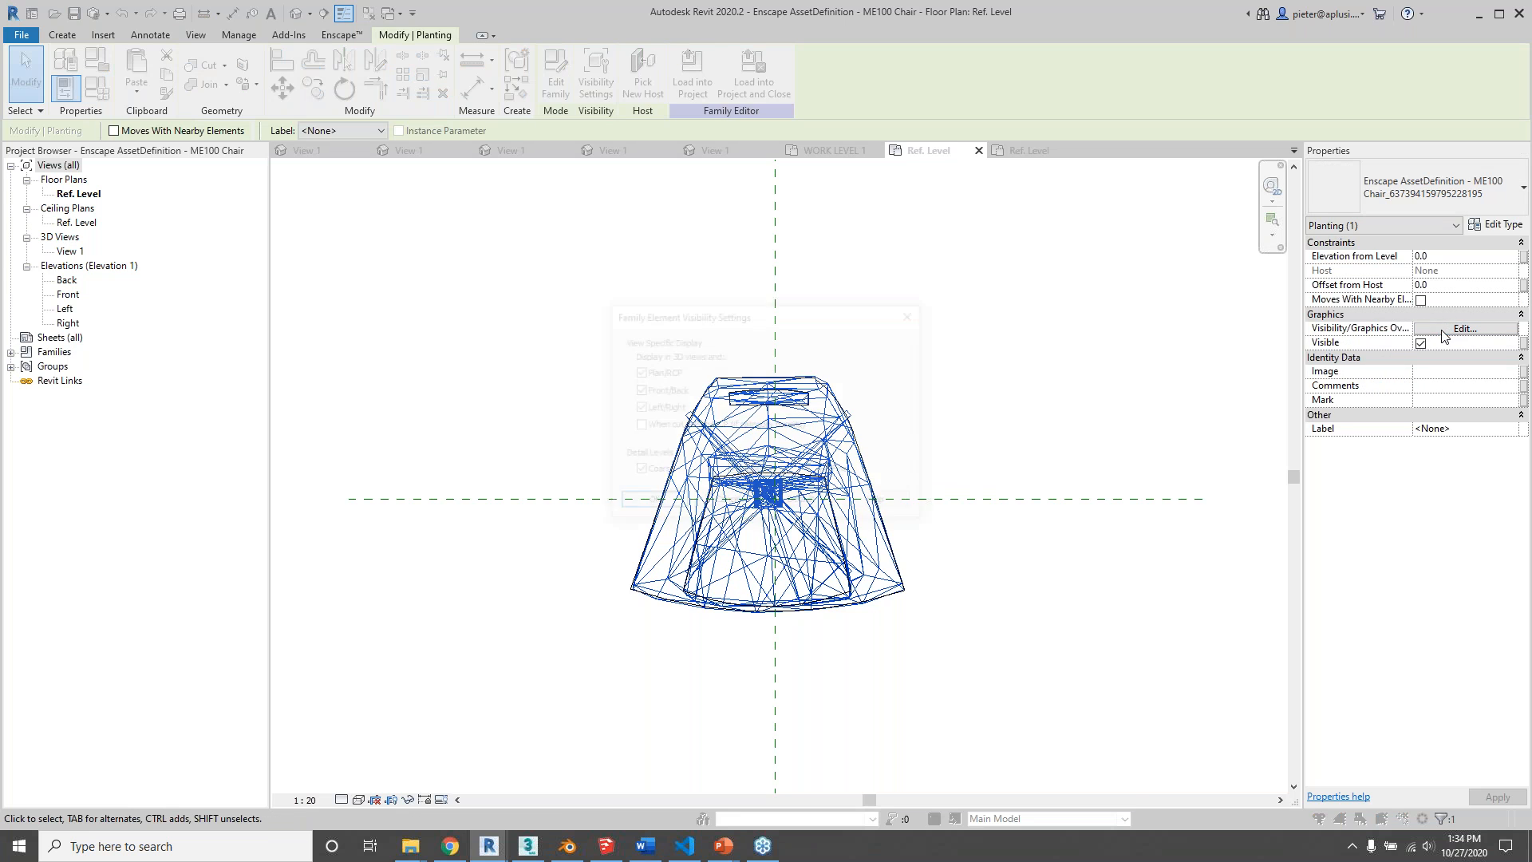
click(648, 373)
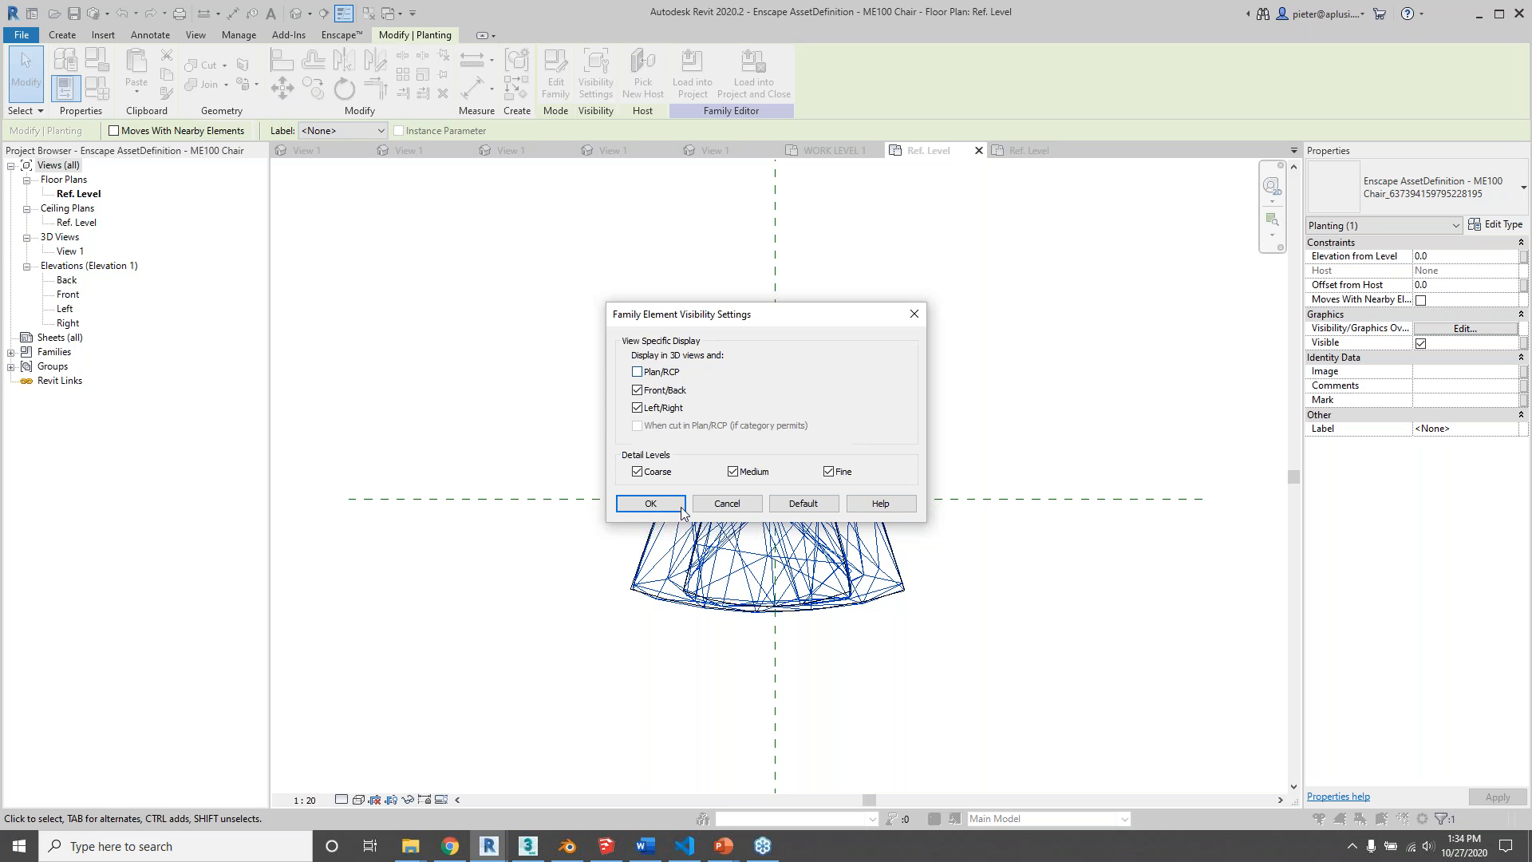
click(642, 504)
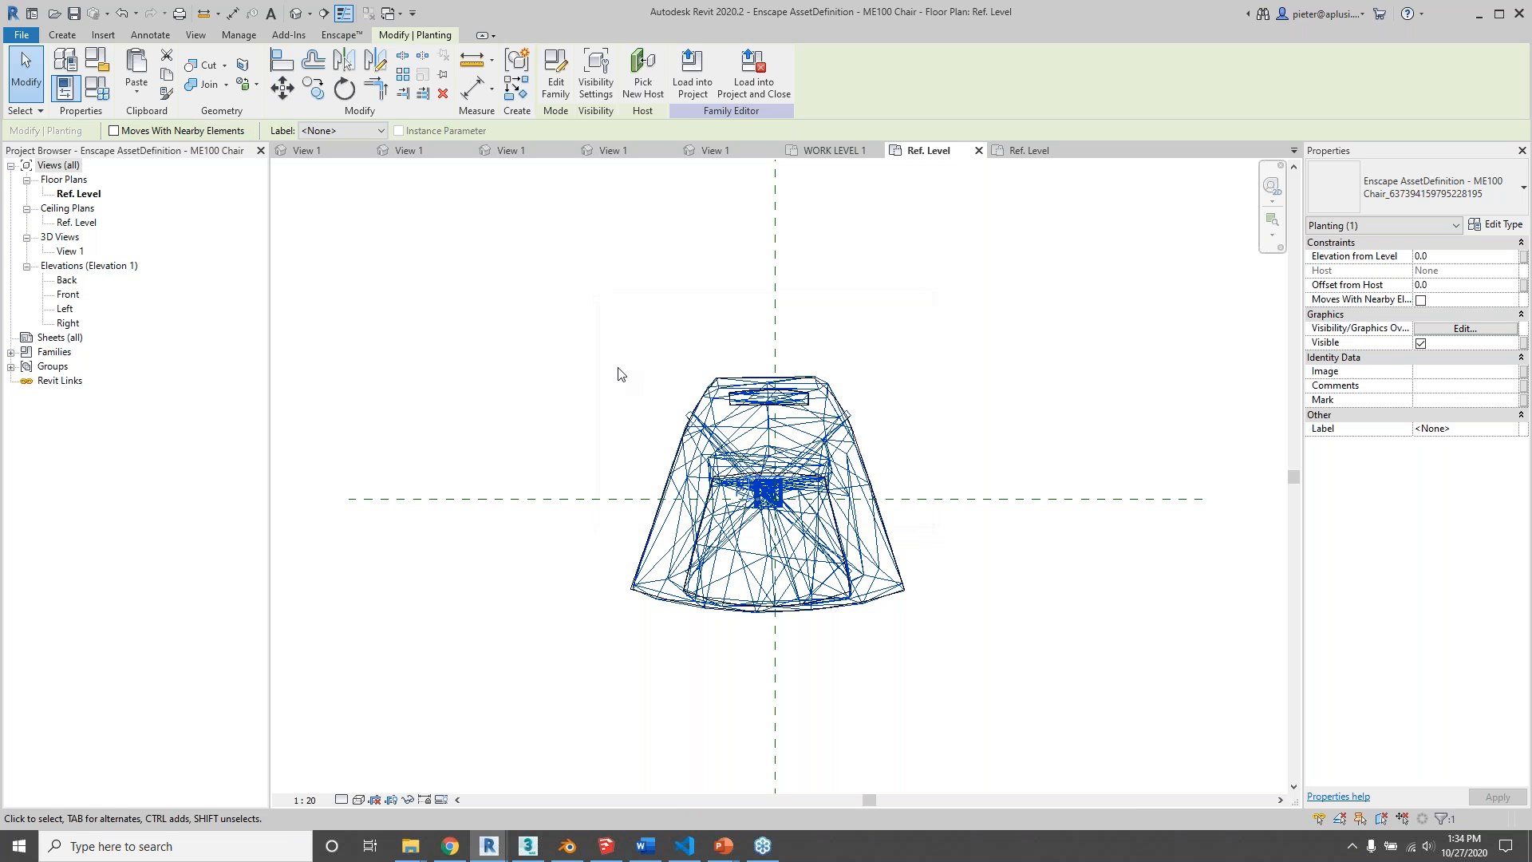
click(617, 371)
Step: Load the ME100 Chair family into the project, overwriting the existing version, and check its linework in the WORK LEVEL 1 plan
middle_drag(618, 371, 656, 378)
click(551, 78)
click(727, 534)
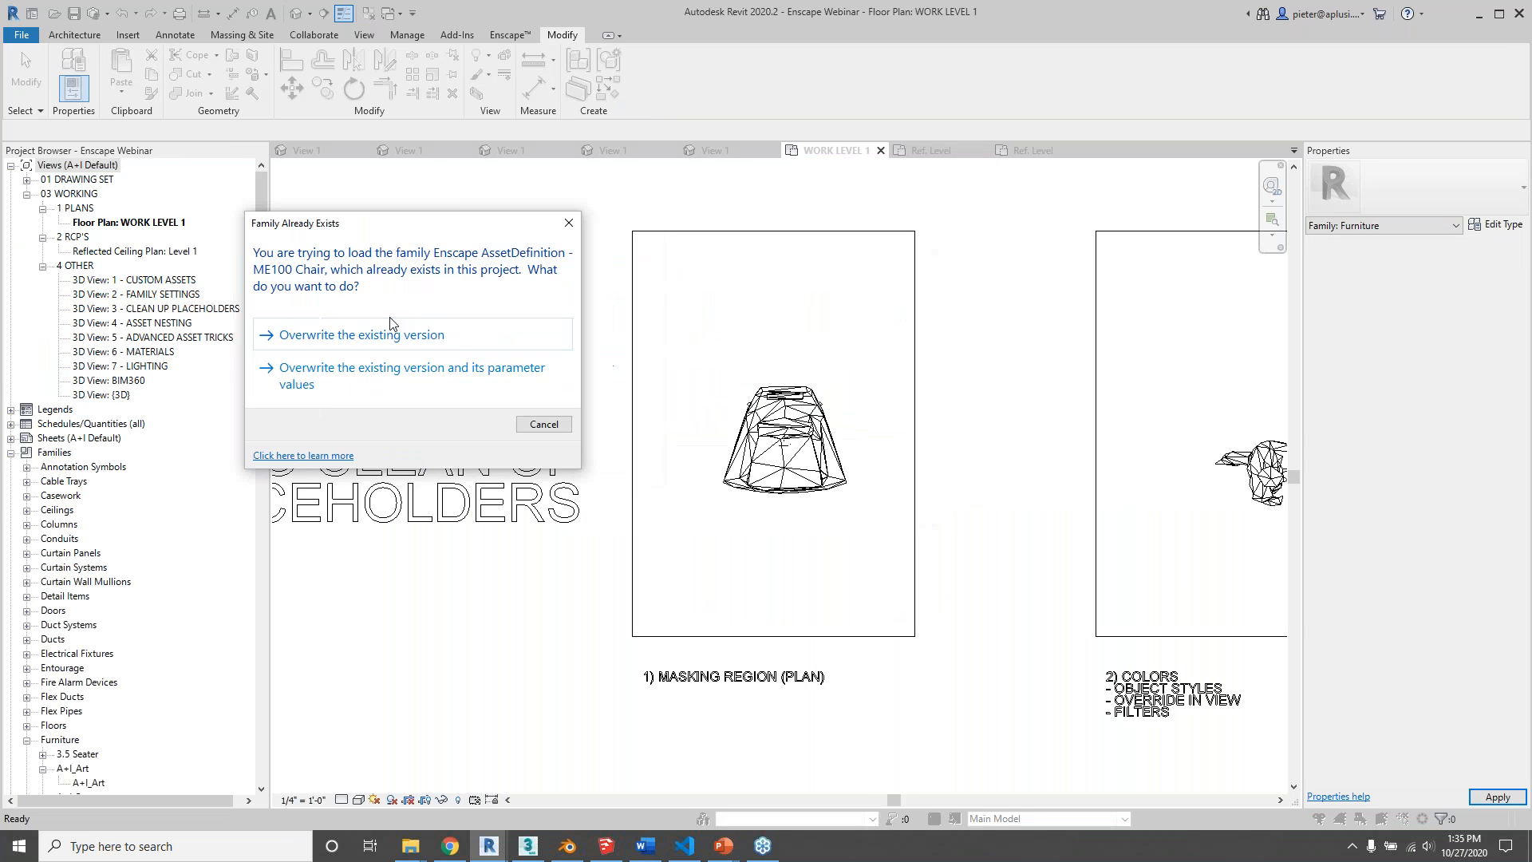
click(392, 341)
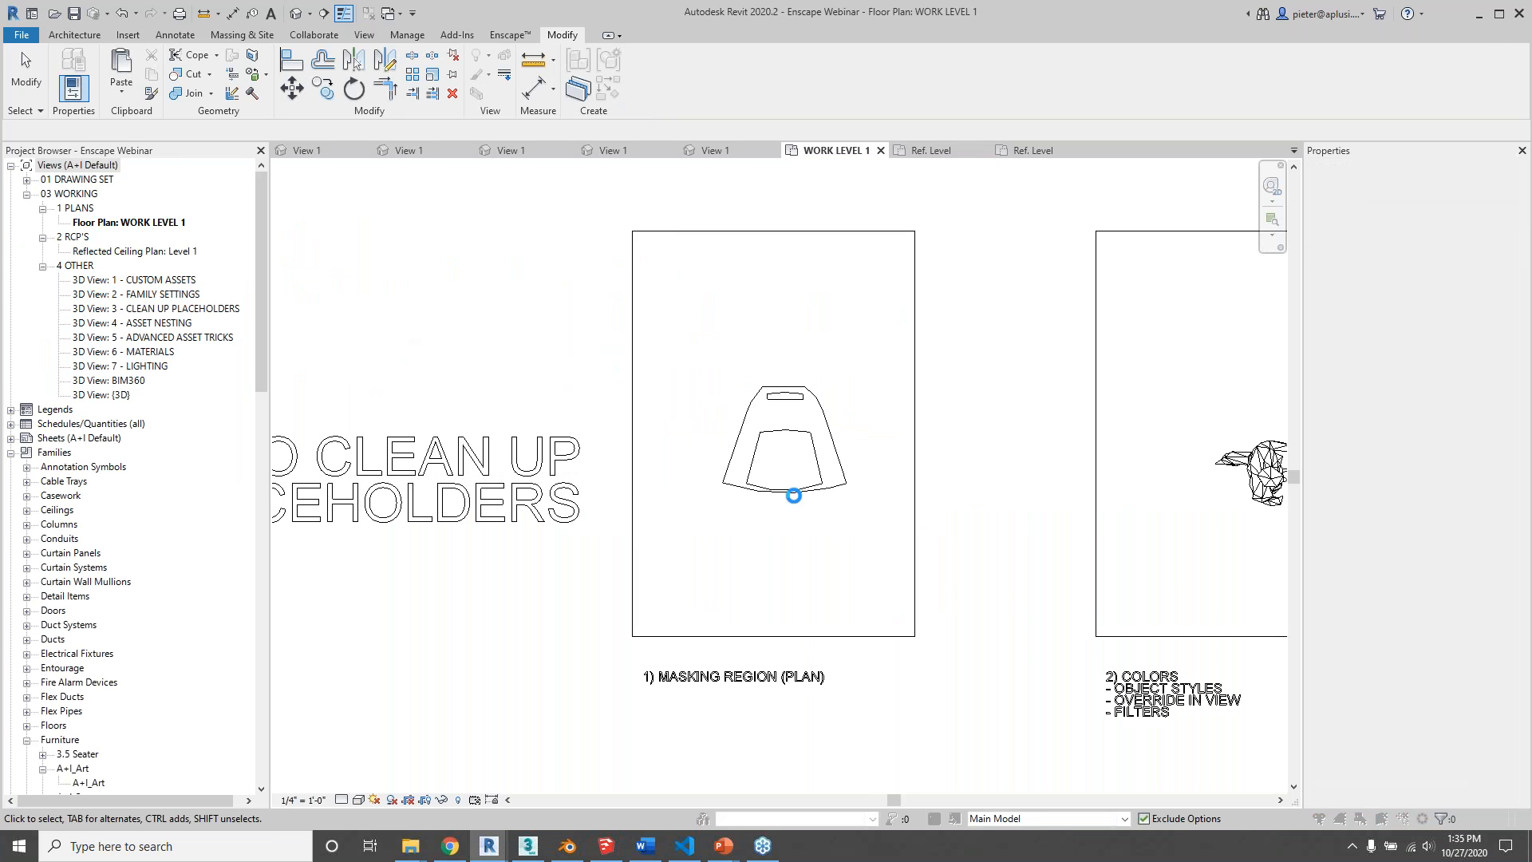
middle_drag(871, 485, 873, 541)
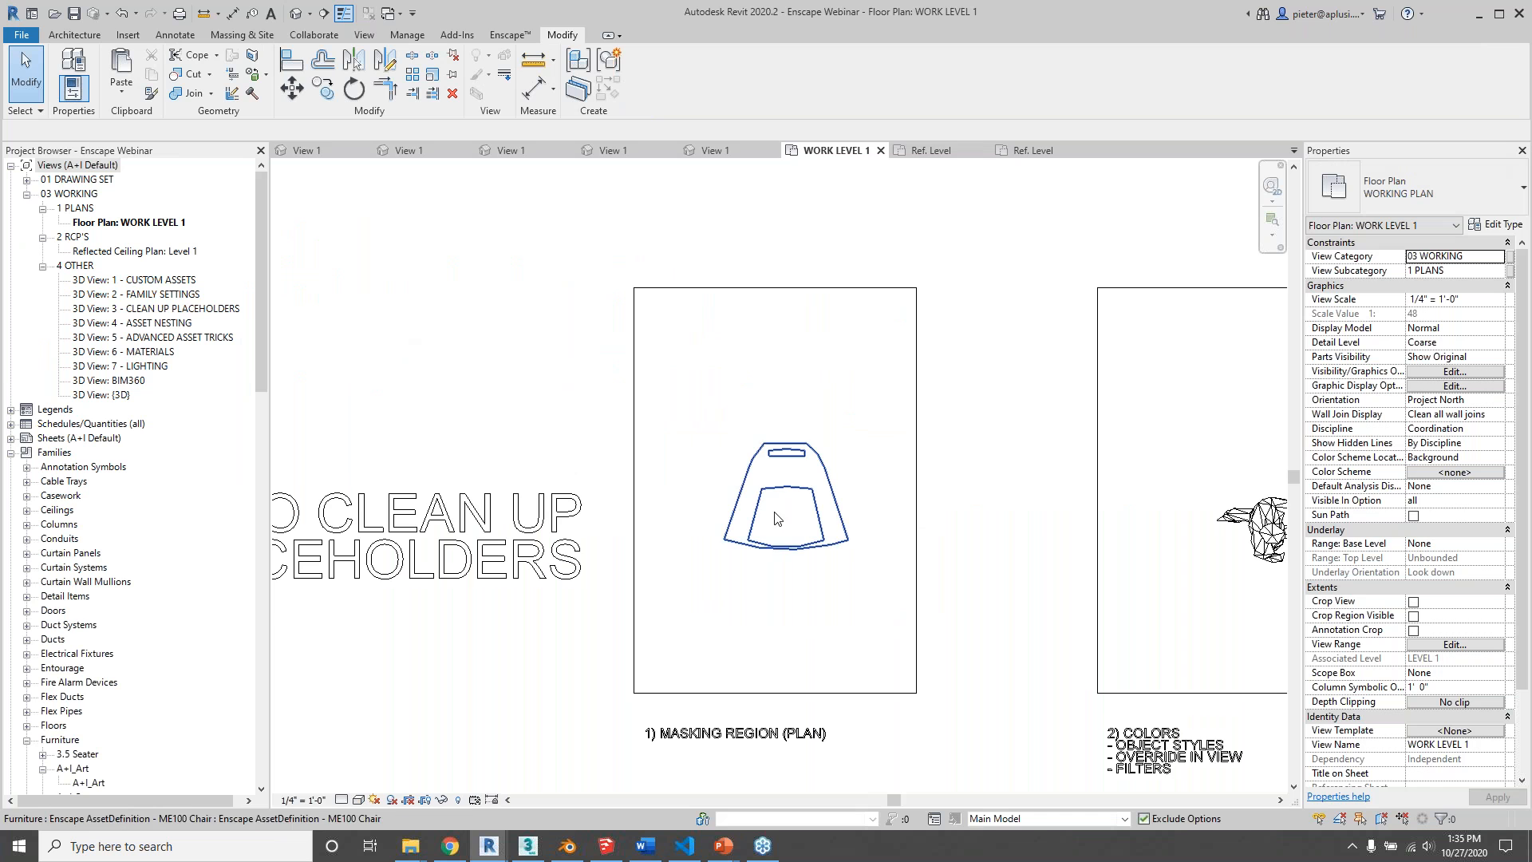
scroll(718, 528, up, 2)
scroll(713, 535, down, 2)
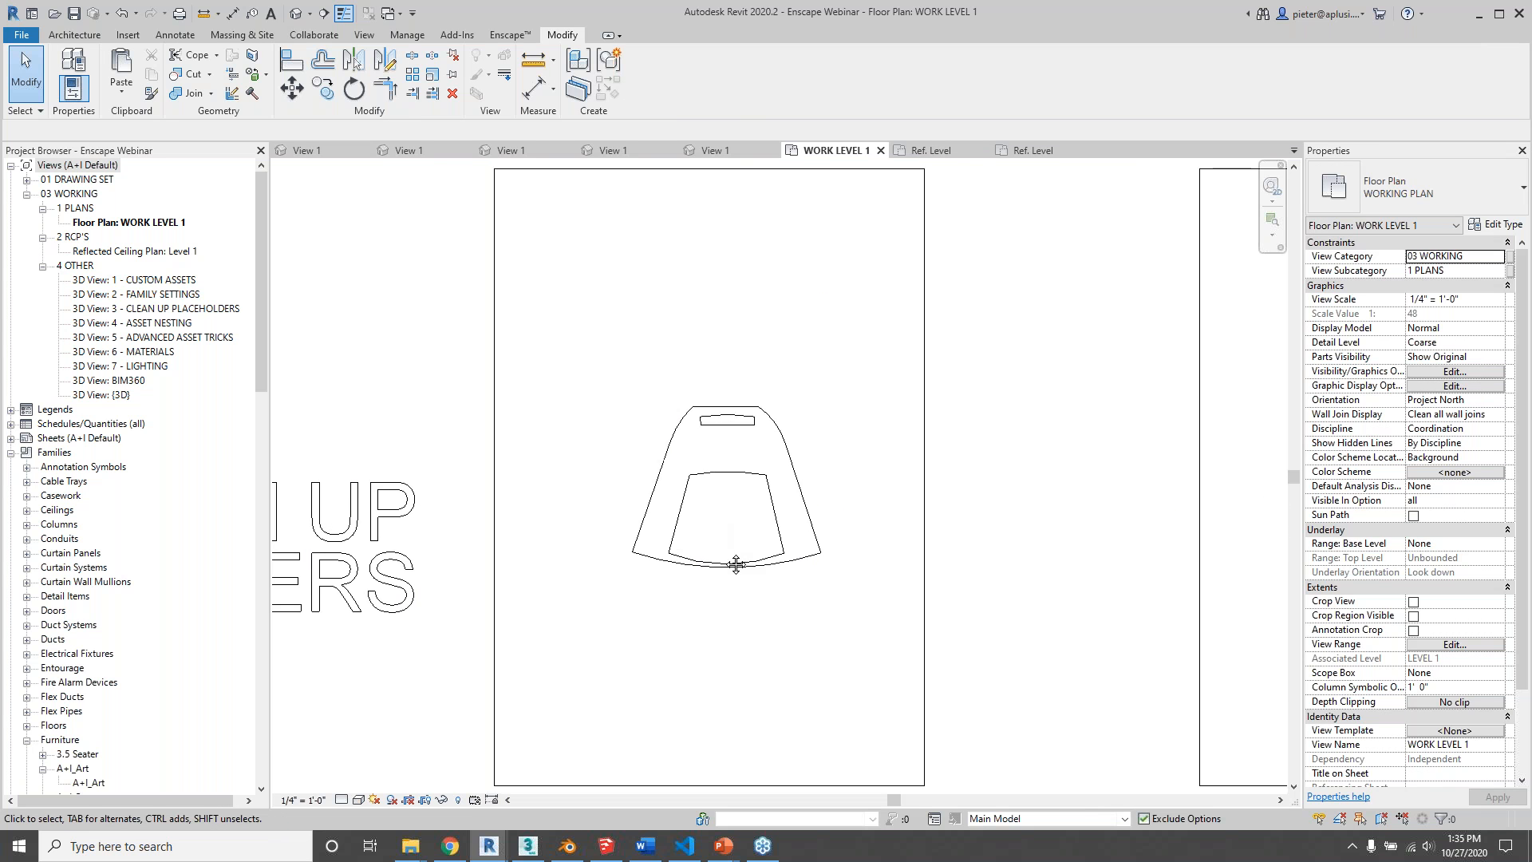
scroll(716, 541, down, 2)
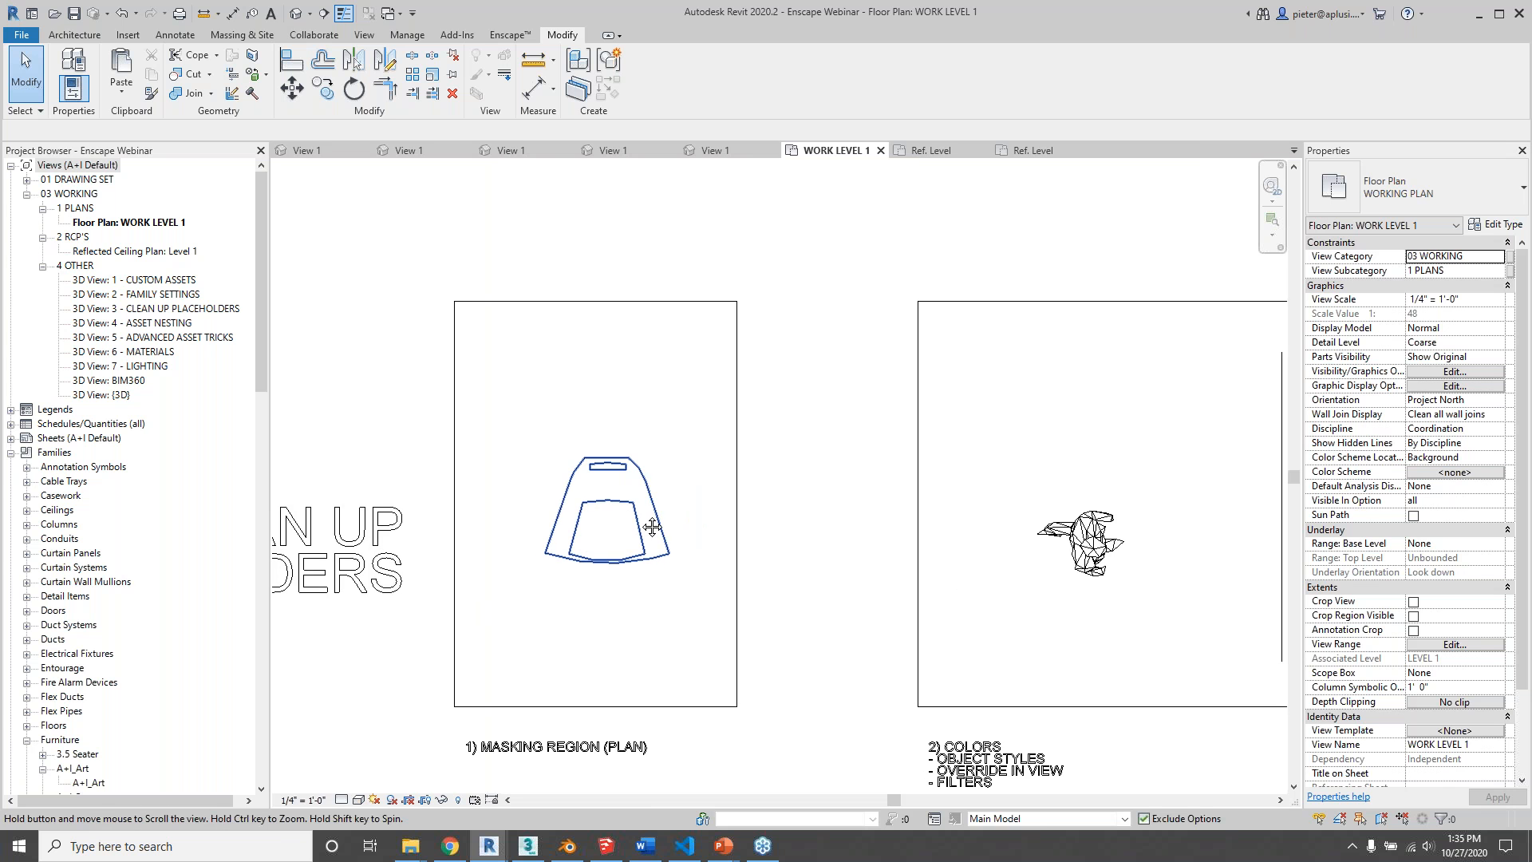
Step: Open the default 3D view and examine the ME100 Chair placeholder and the walking-person placeholders in the "Colors" frame
click(295, 13)
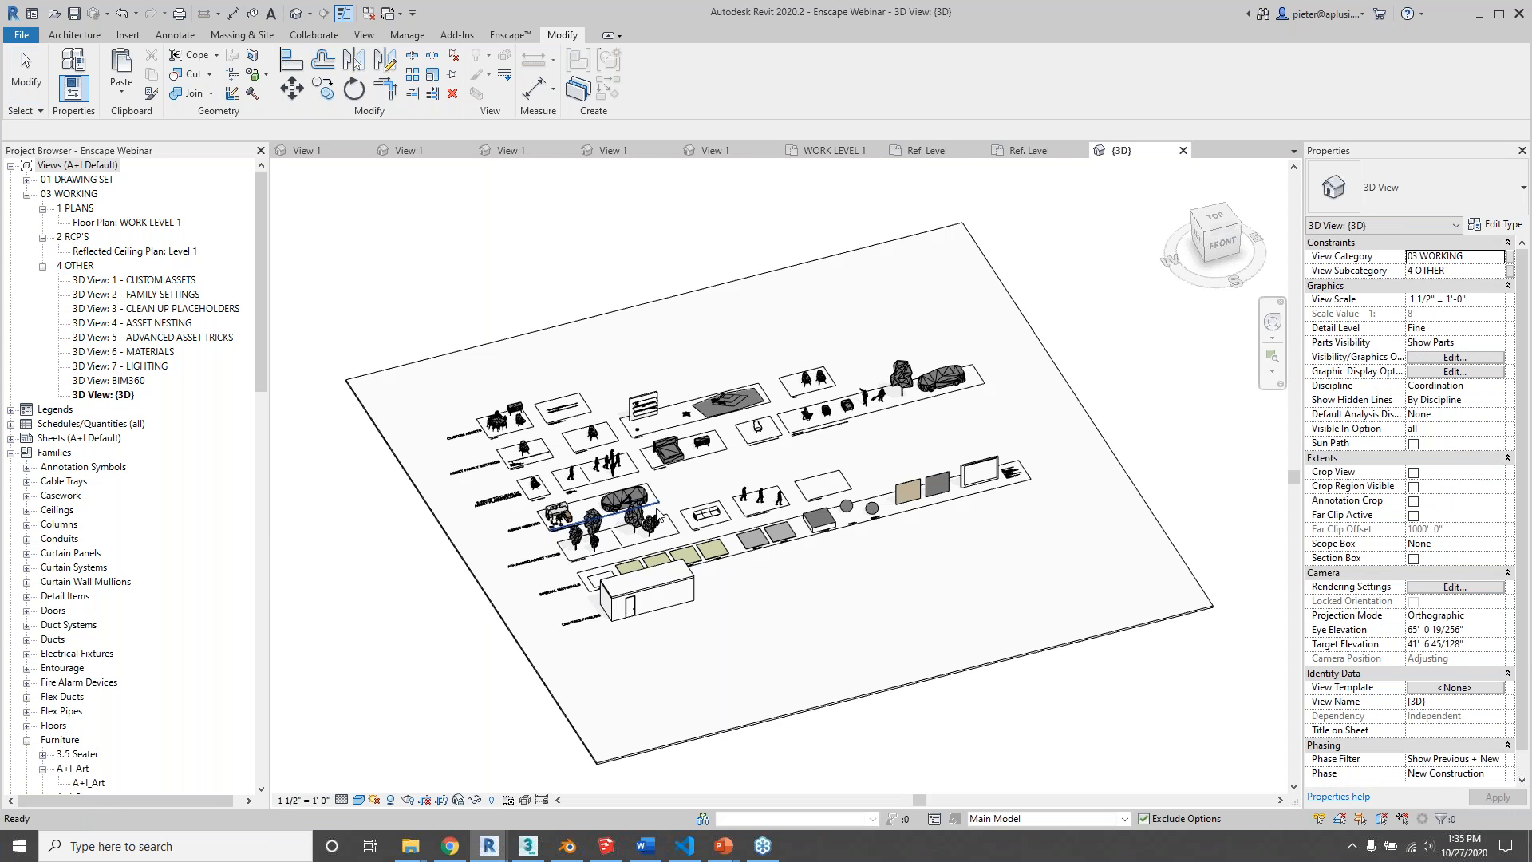
scroll(537, 517, up, 5)
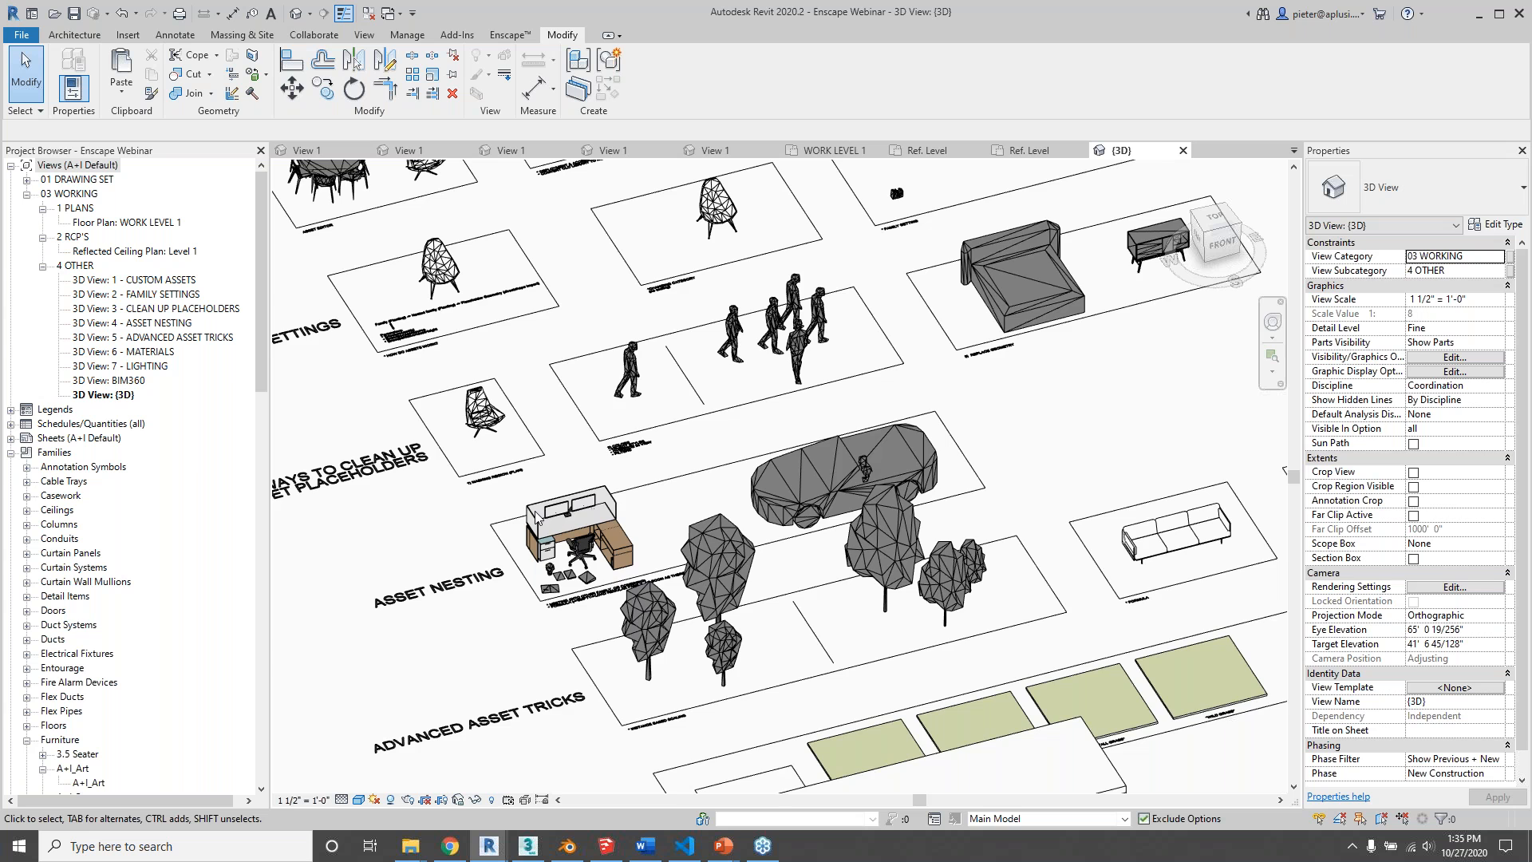
scroll(575, 438, up, 3)
middle_drag(575, 438, 777, 573)
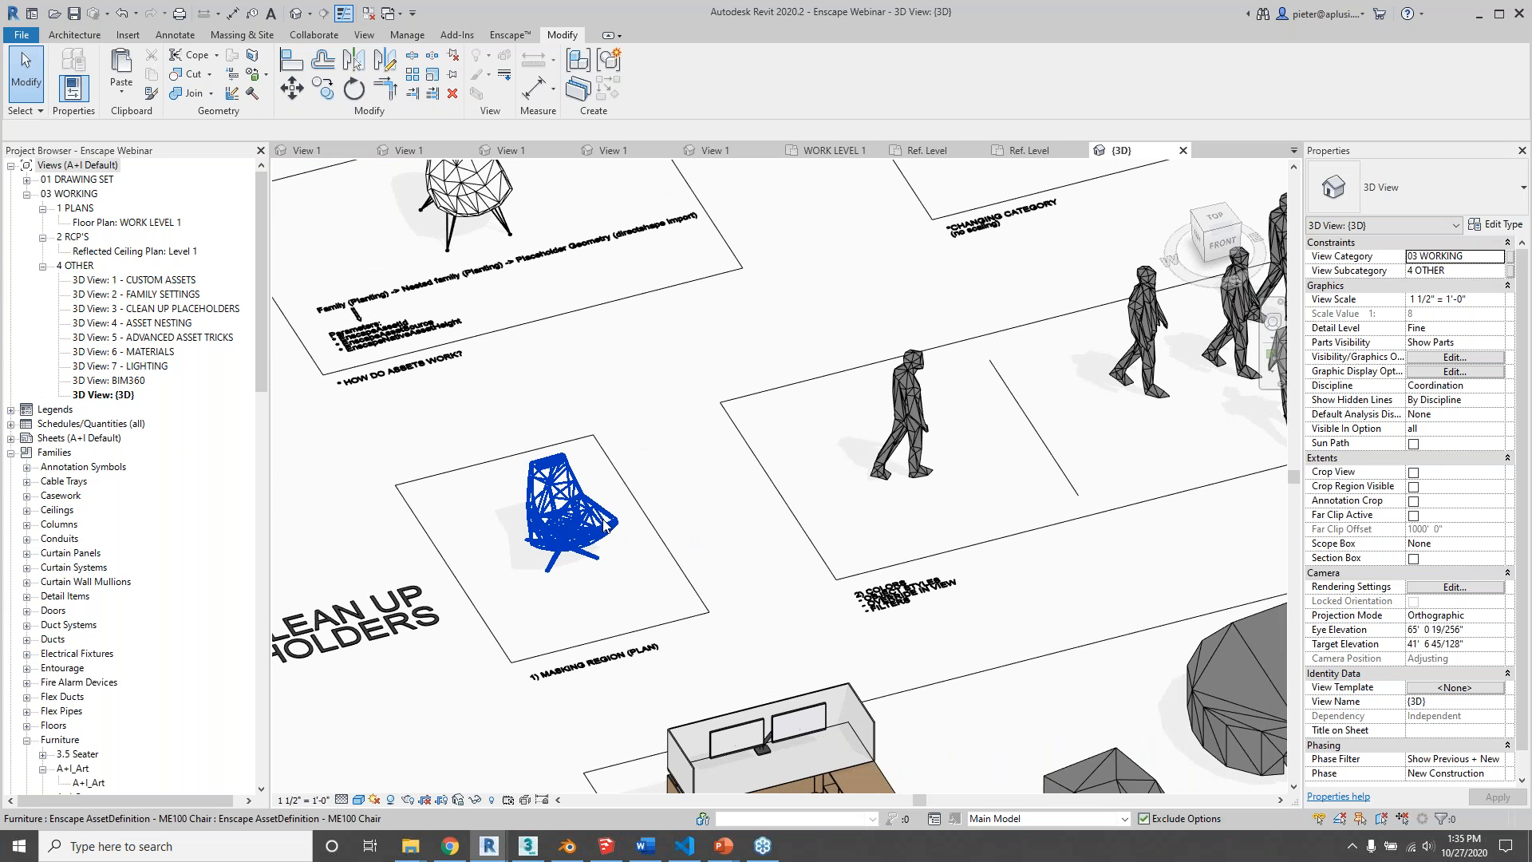
scroll(862, 534, down, 2)
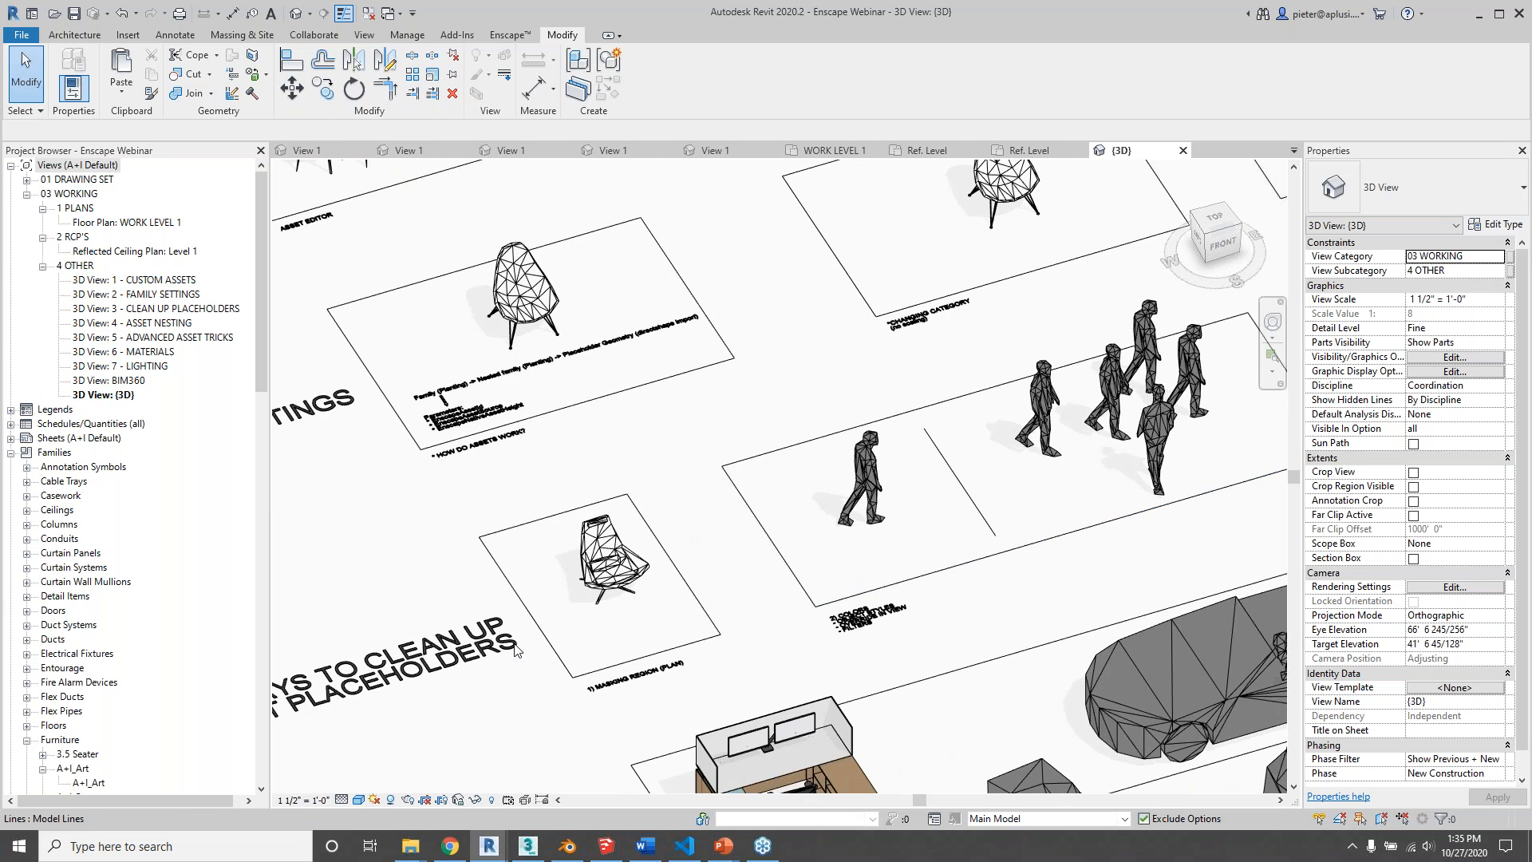
scroll(1021, 605, up, 2)
middle_drag(909, 608, 609, 669)
middle_drag(959, 553, 823, 588)
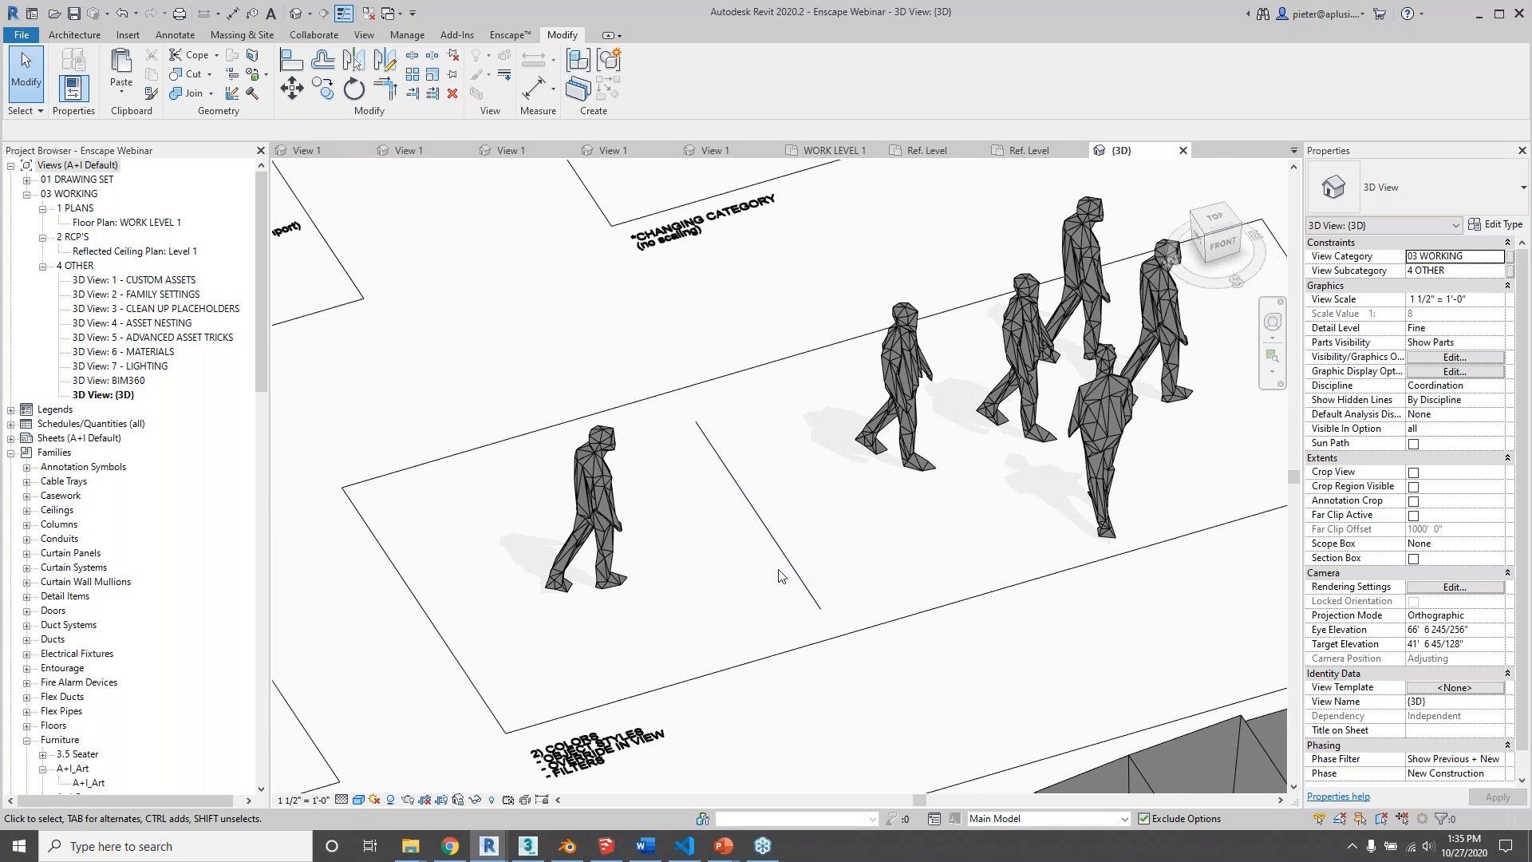
middle_drag(749, 548, 762, 572)
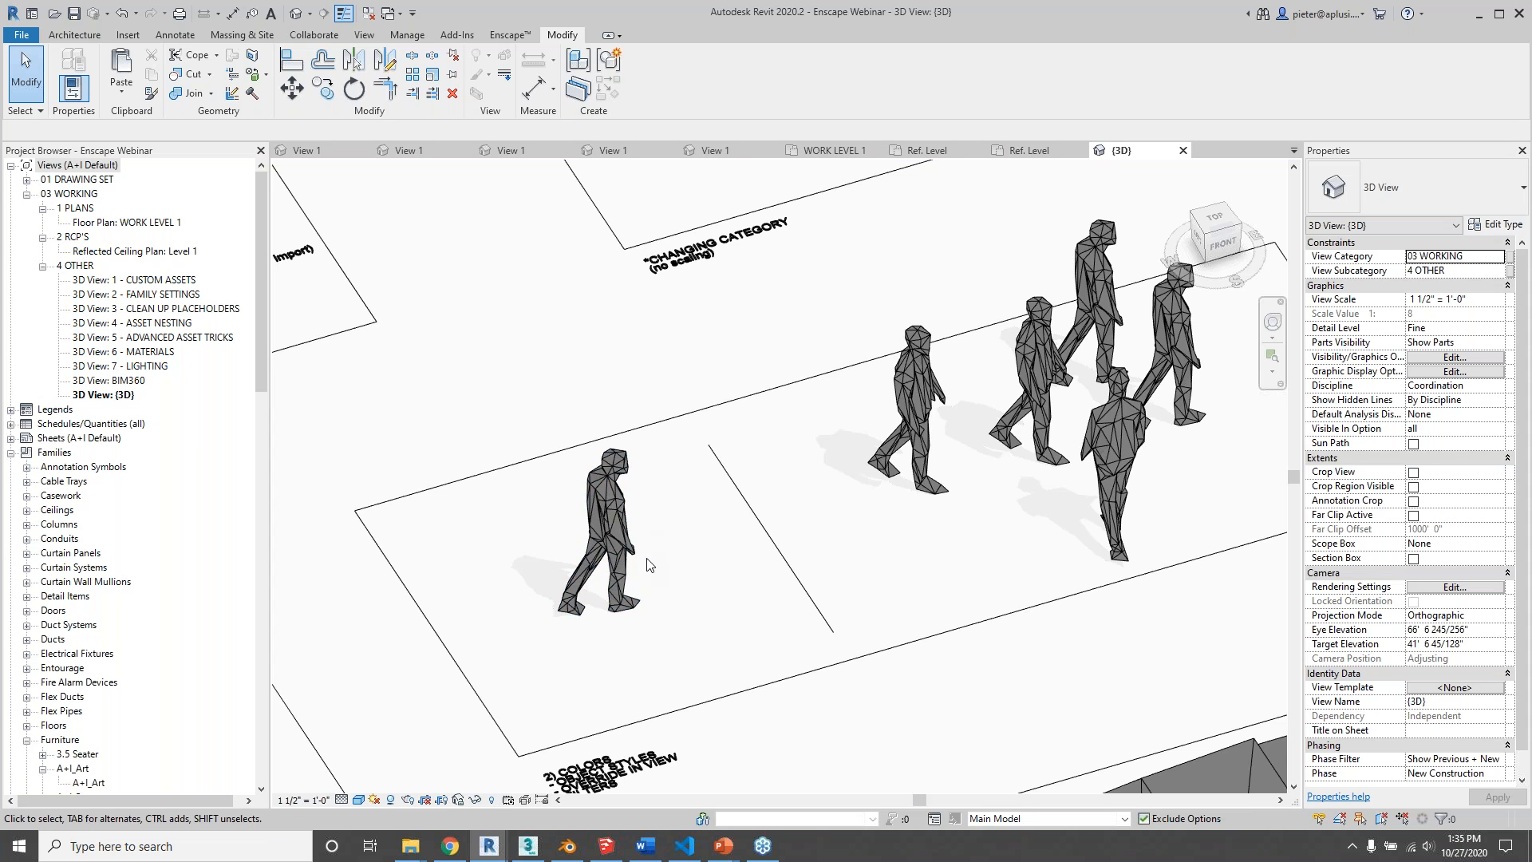
middle_drag(658, 559, 848, 351)
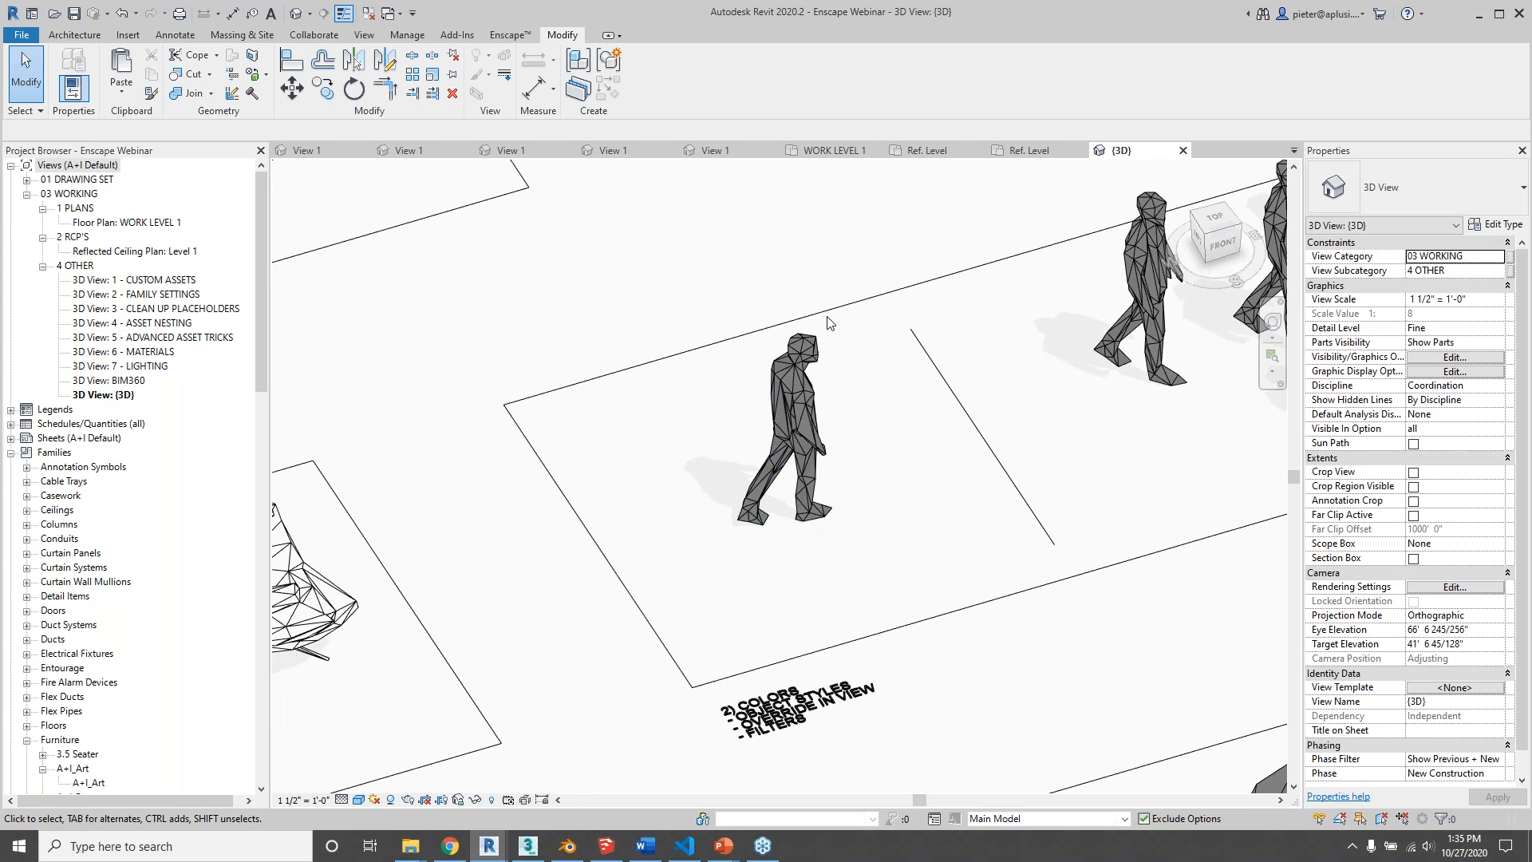
middle_drag(921, 446, 862, 528)
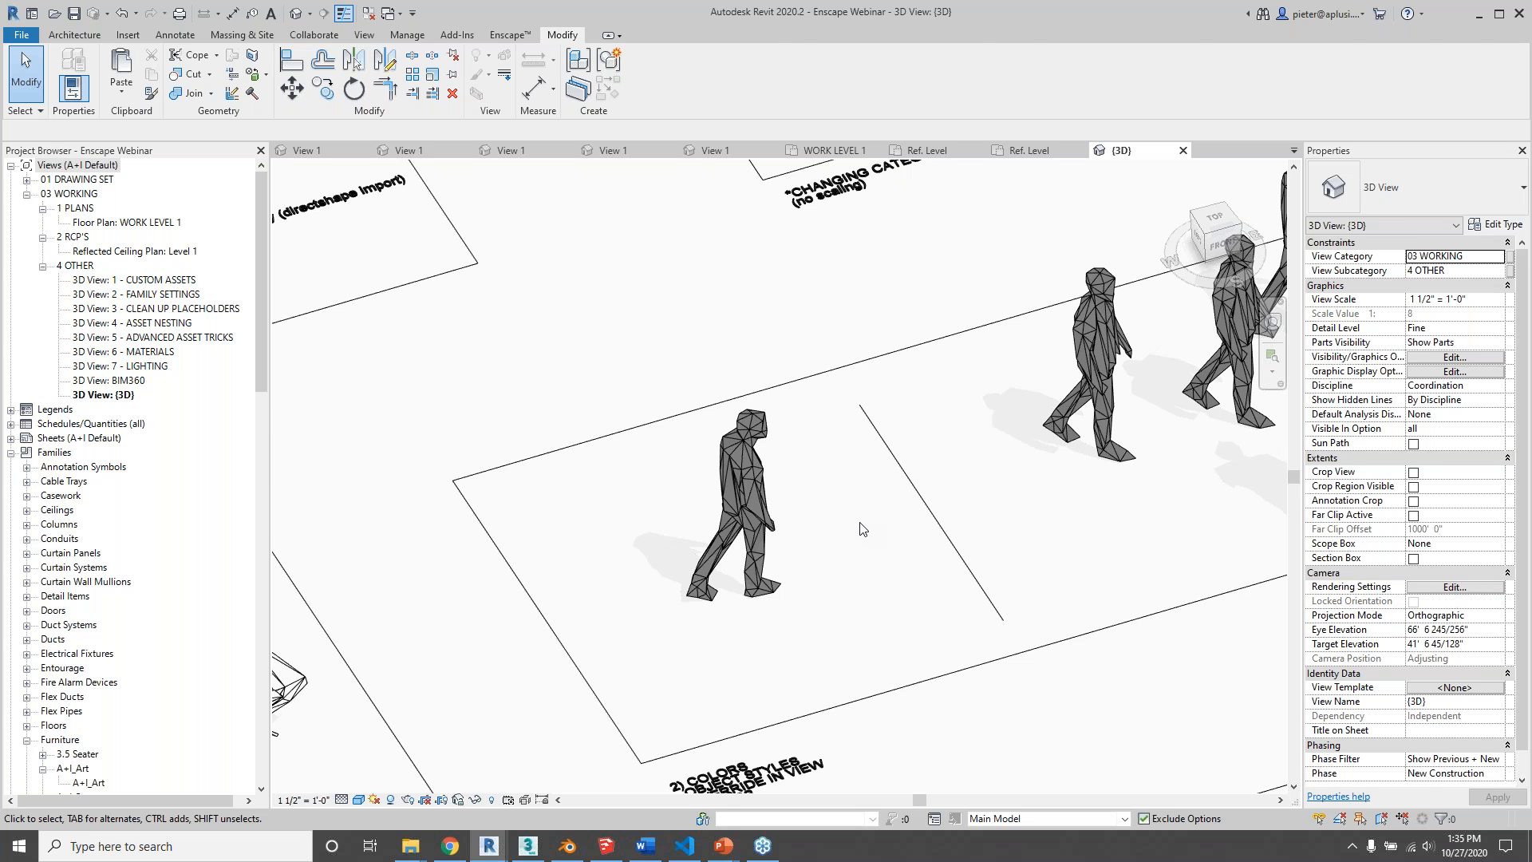
Step: Set the Planting category's material to Default in the project's Object Styles
click(407, 34)
click(102, 91)
click(530, 517)
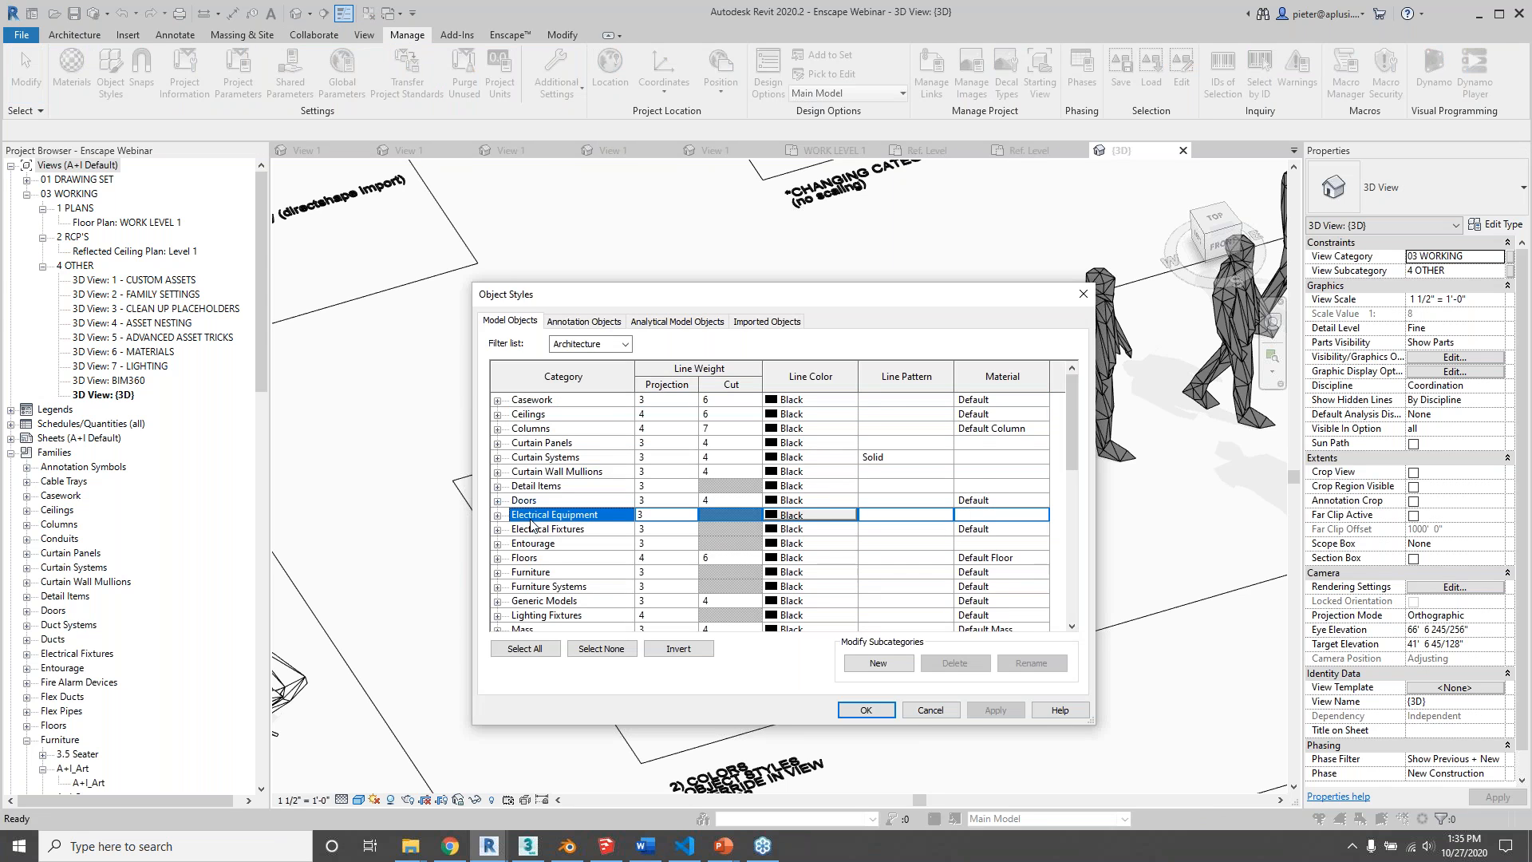
key(p)
scroll(548, 551, down, 1)
click(548, 602)
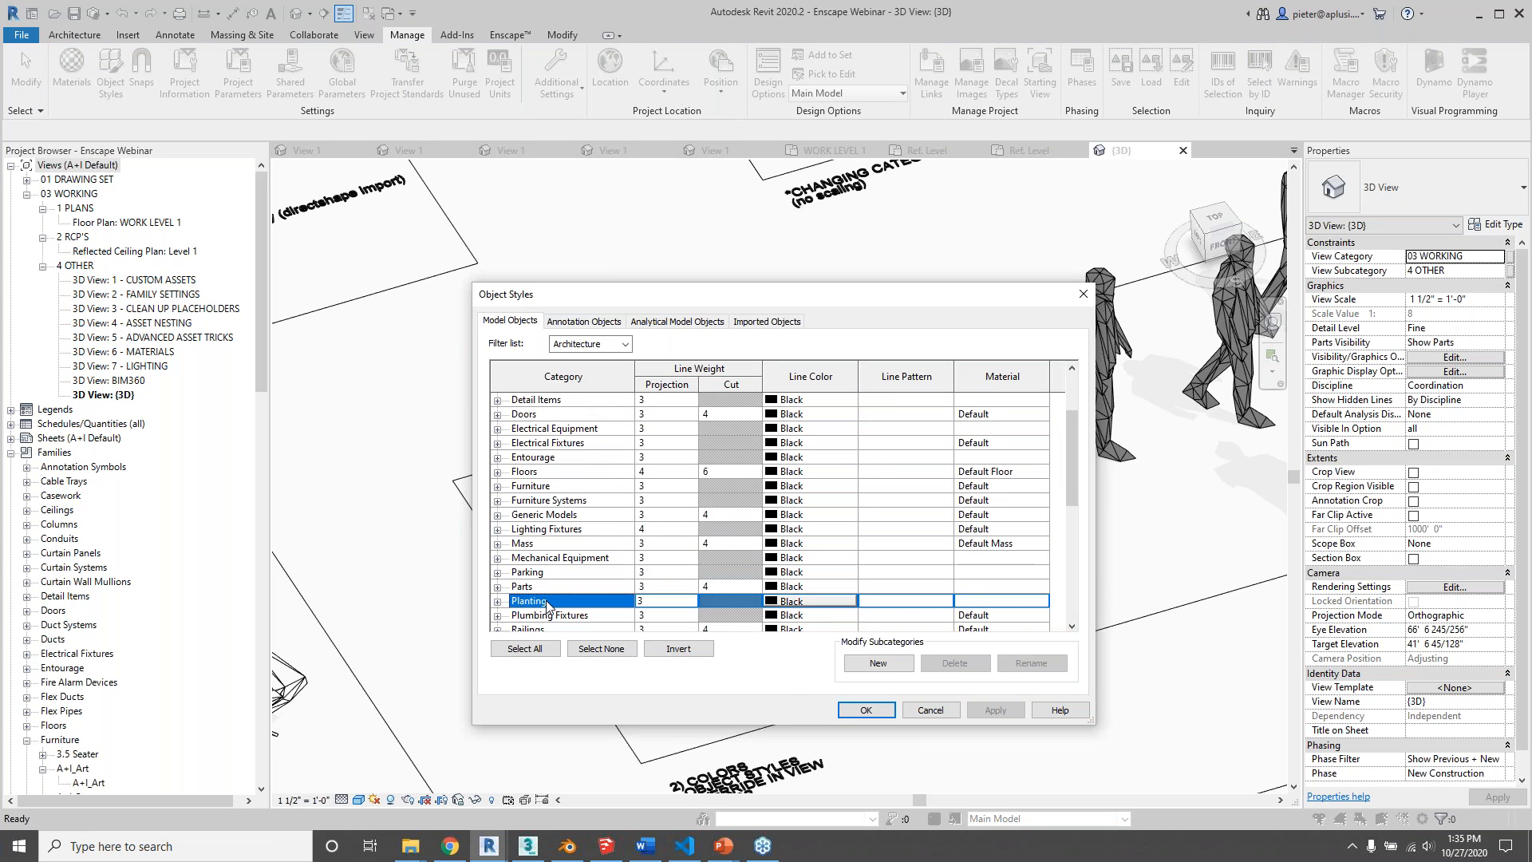
click(995, 601)
text(Default)
click(992, 589)
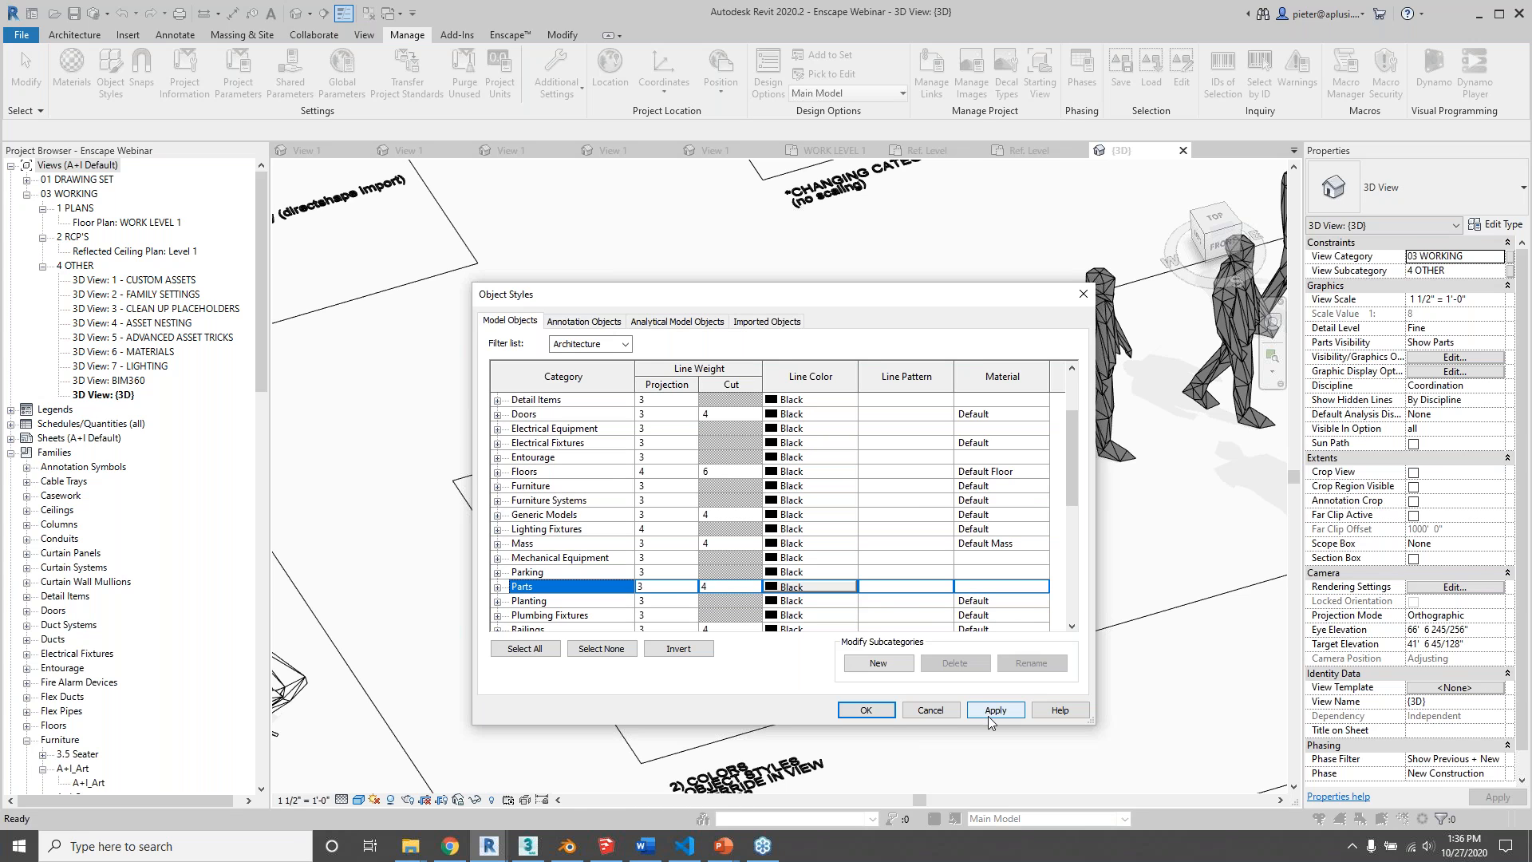
click(897, 712)
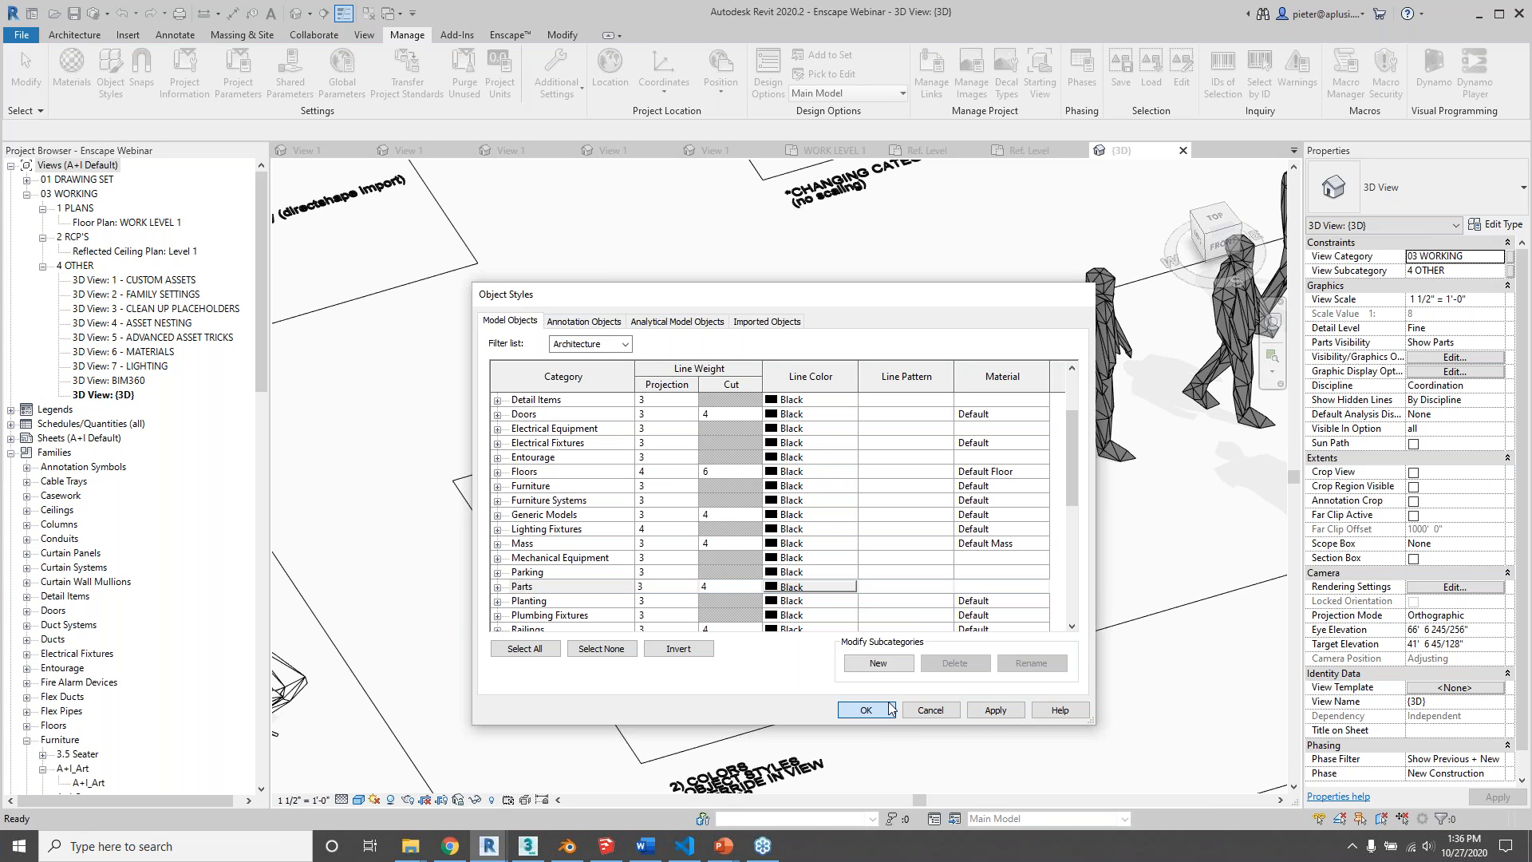
Step: Compare the color of the planting placeholders across the 3D view and on the walking person in the "Colors" frame
scroll(961, 623, down, 4)
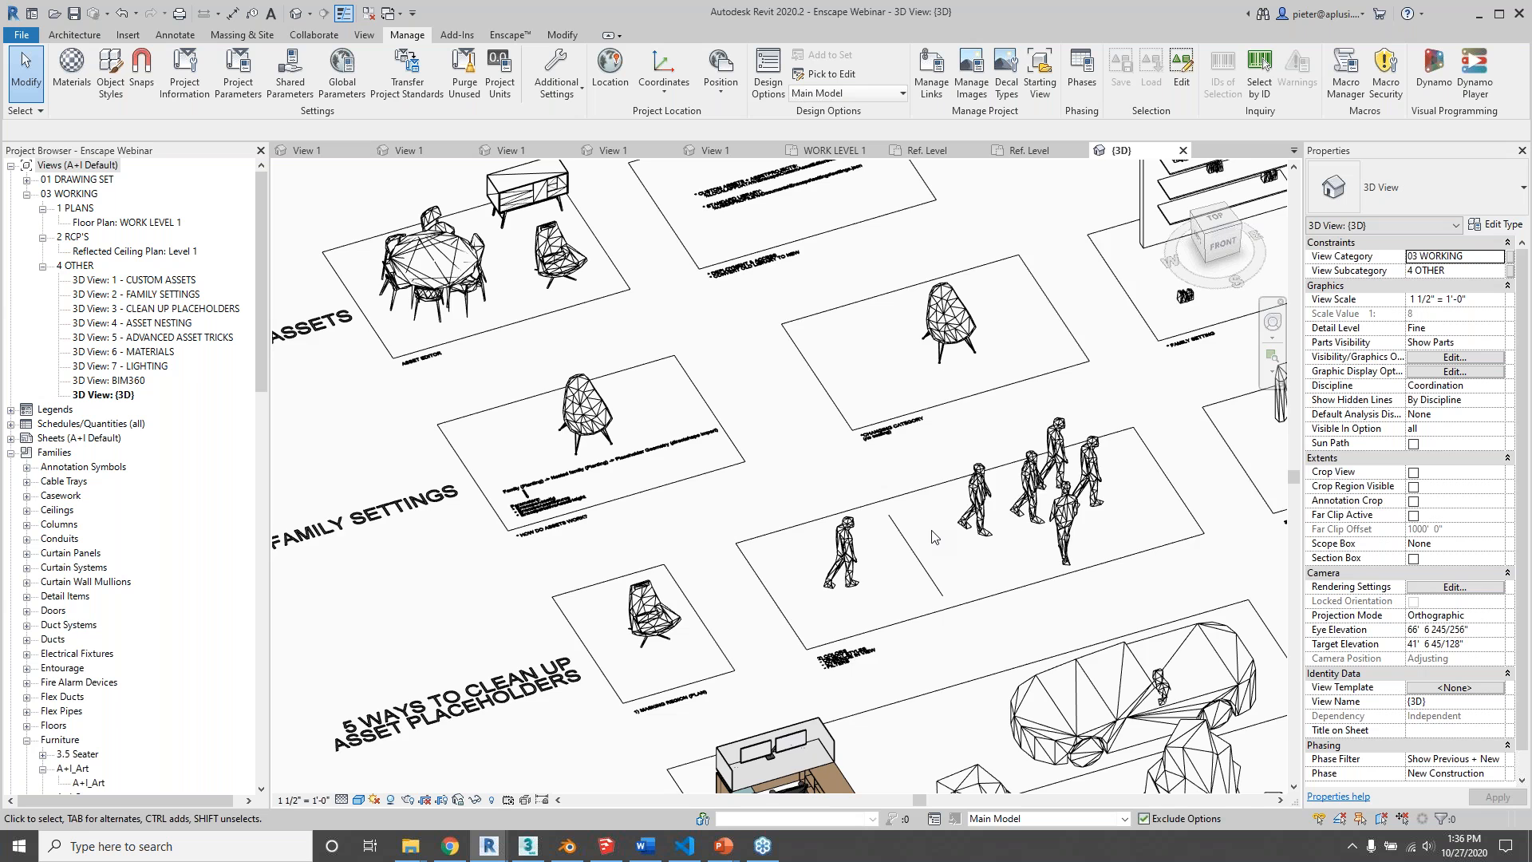
middle_drag(933, 537, 898, 549)
scroll(838, 594, up, 5)
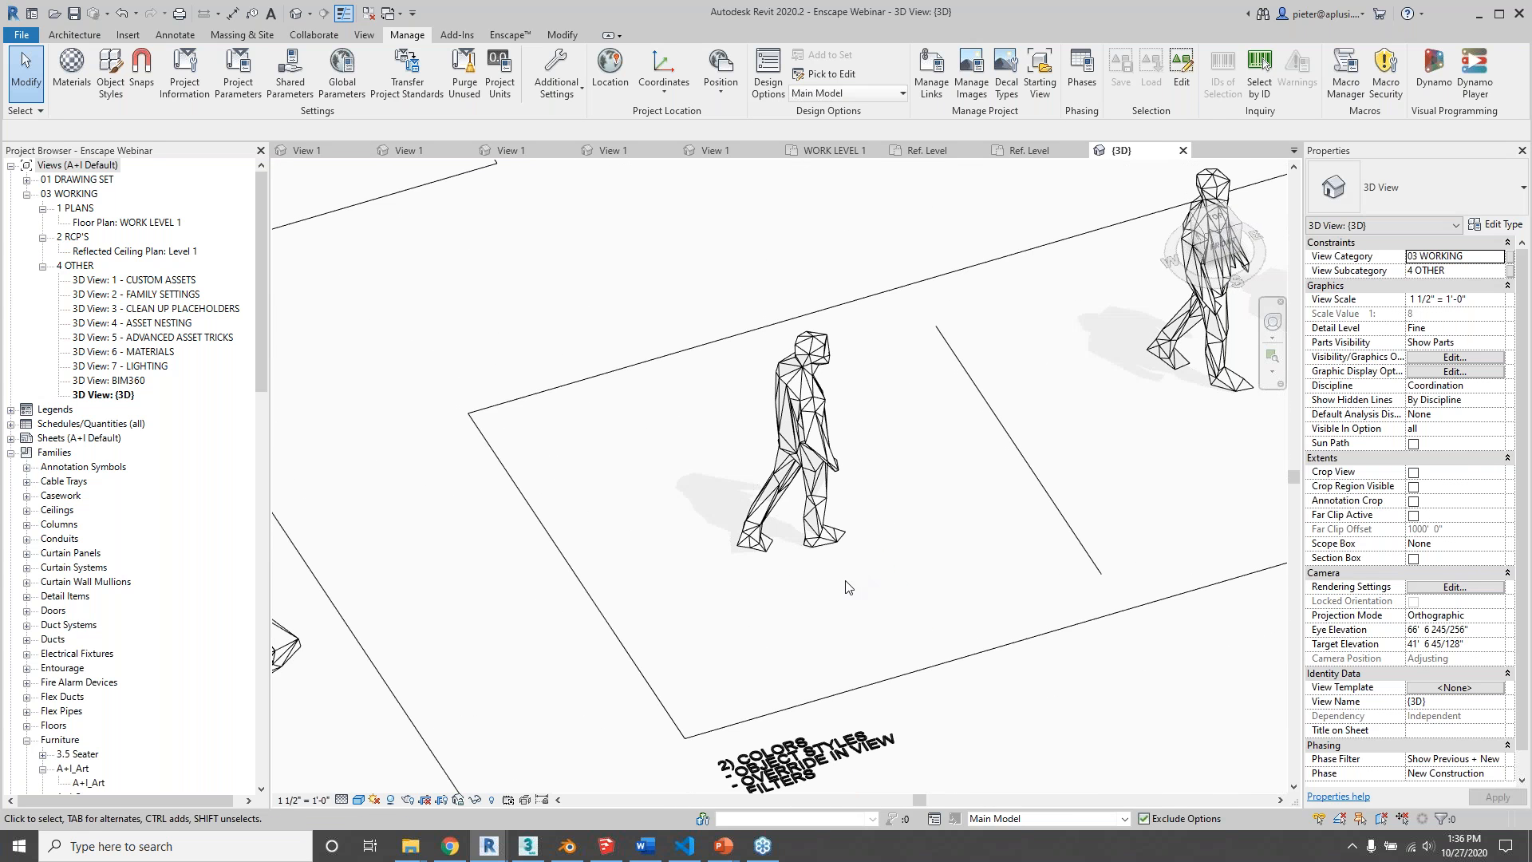
middle_drag(845, 601, 889, 588)
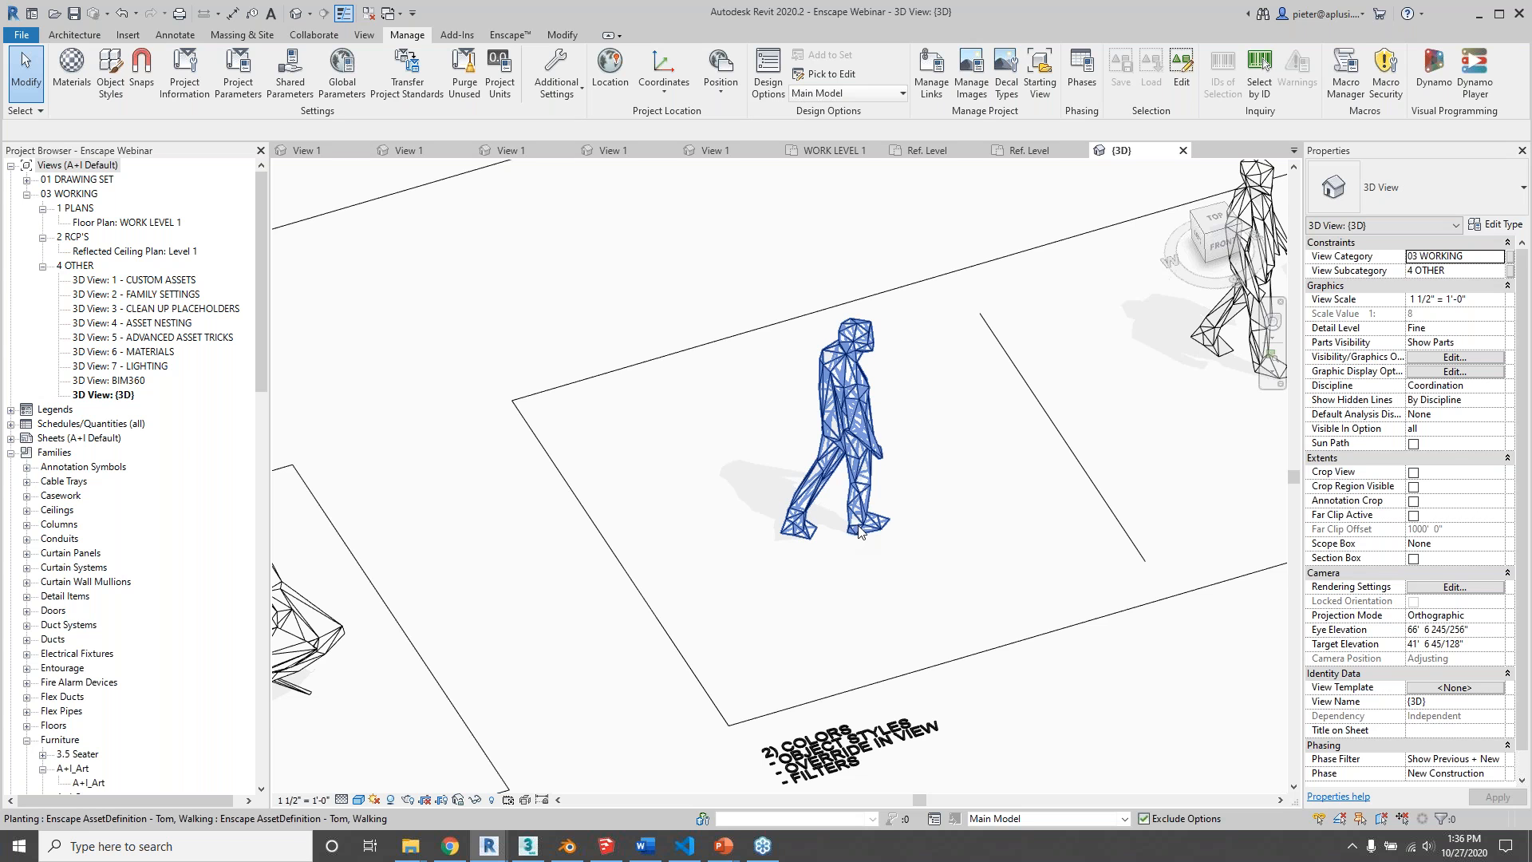
middle_drag(843, 523, 855, 535)
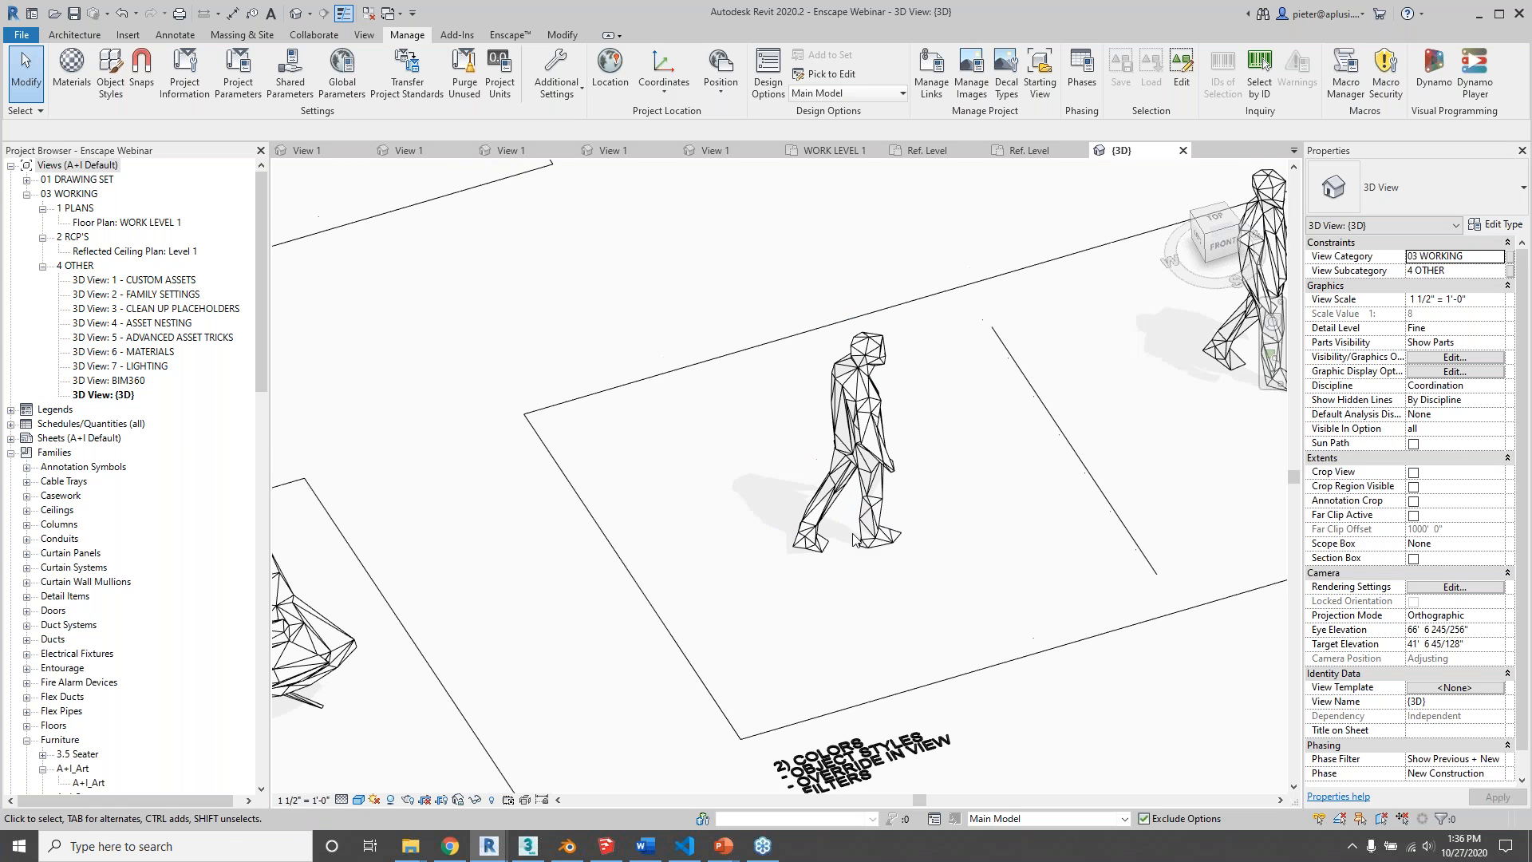
click(876, 470)
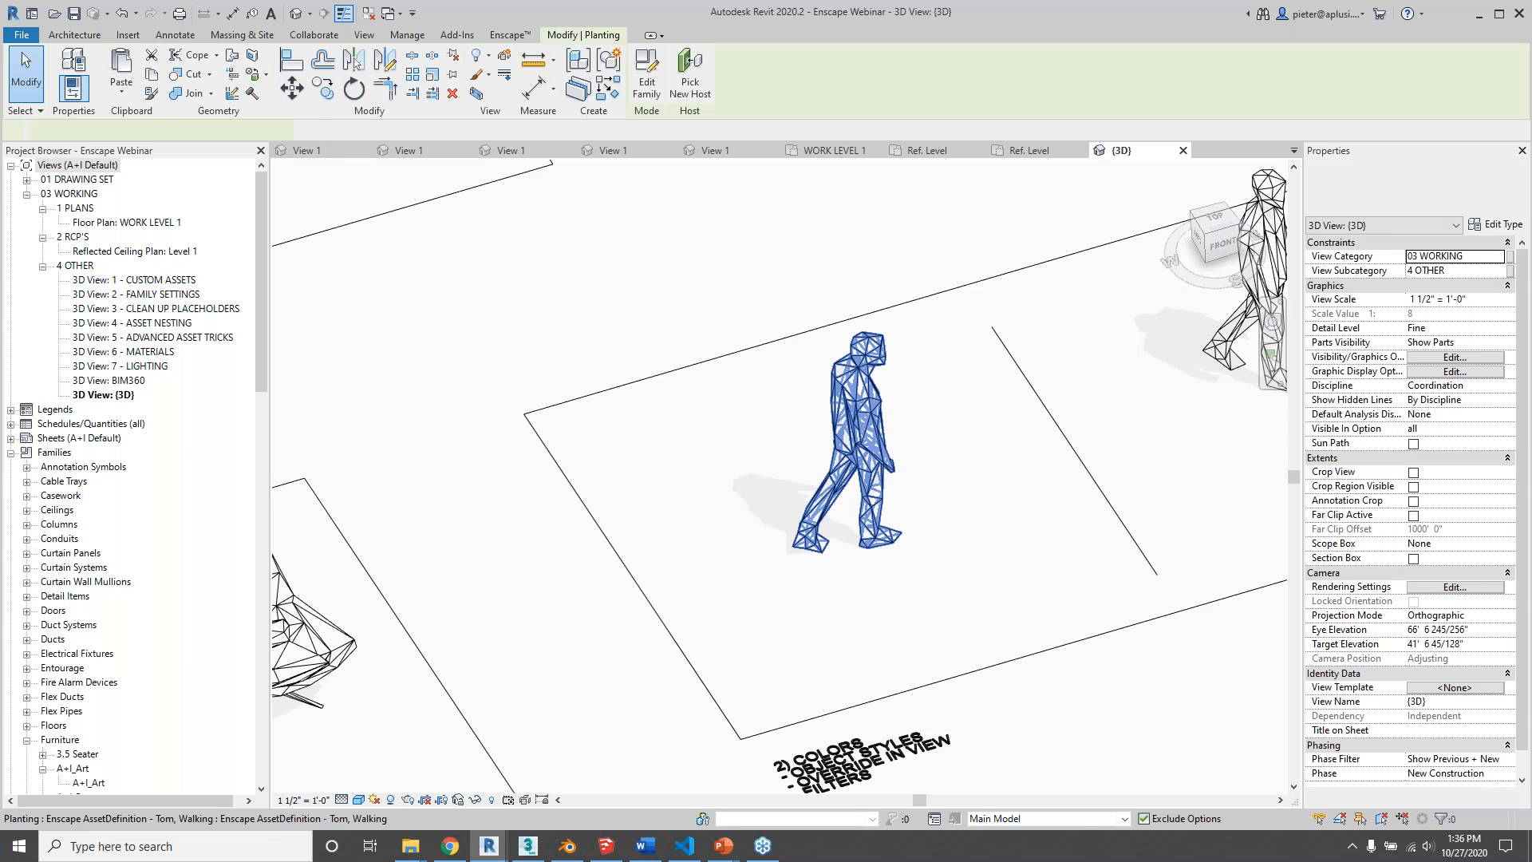
right_click(868, 465)
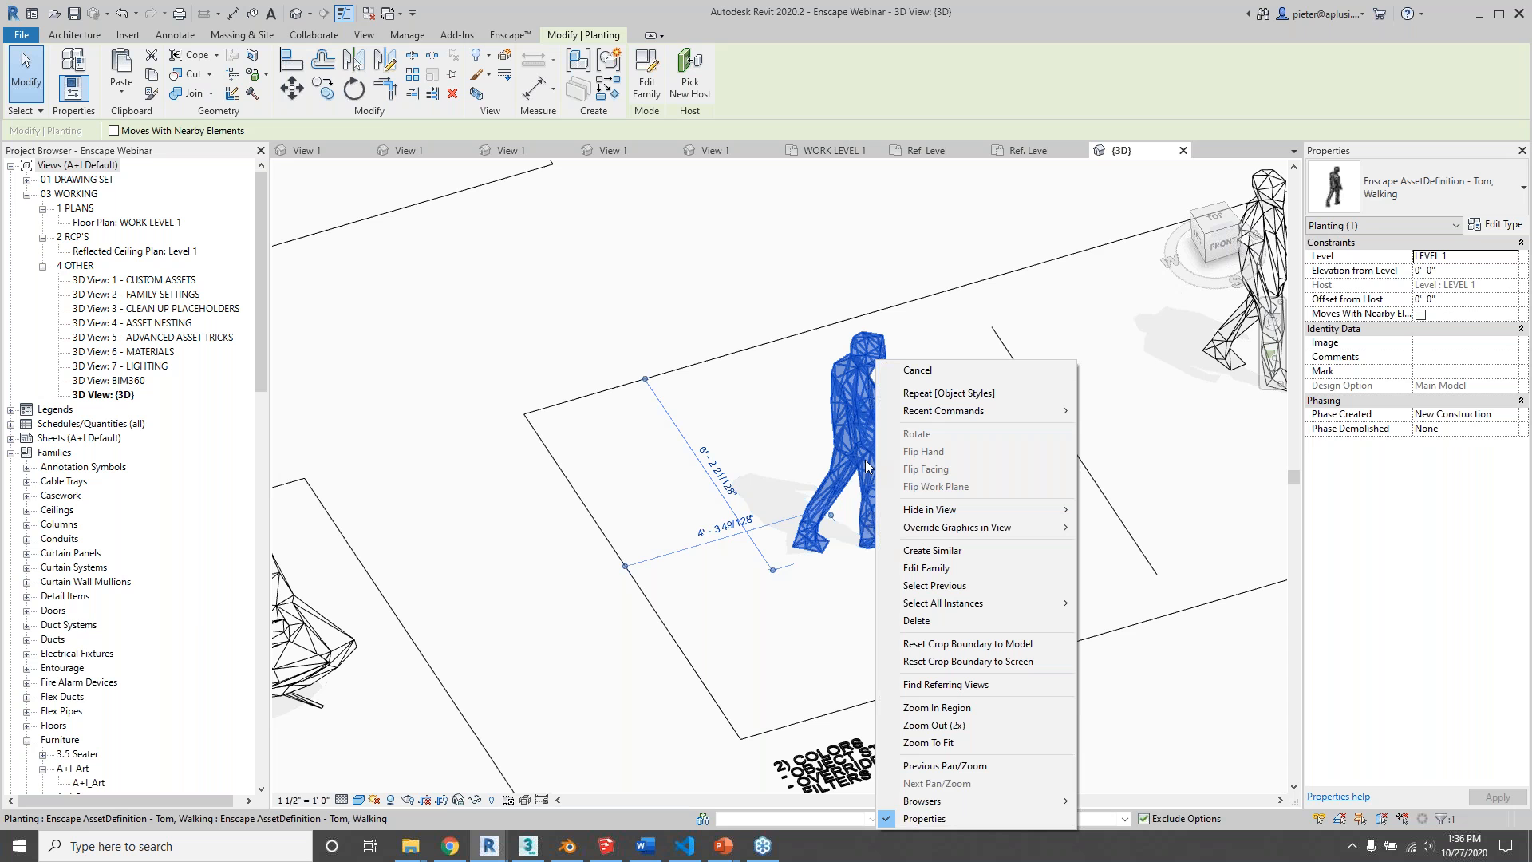
click(712, 289)
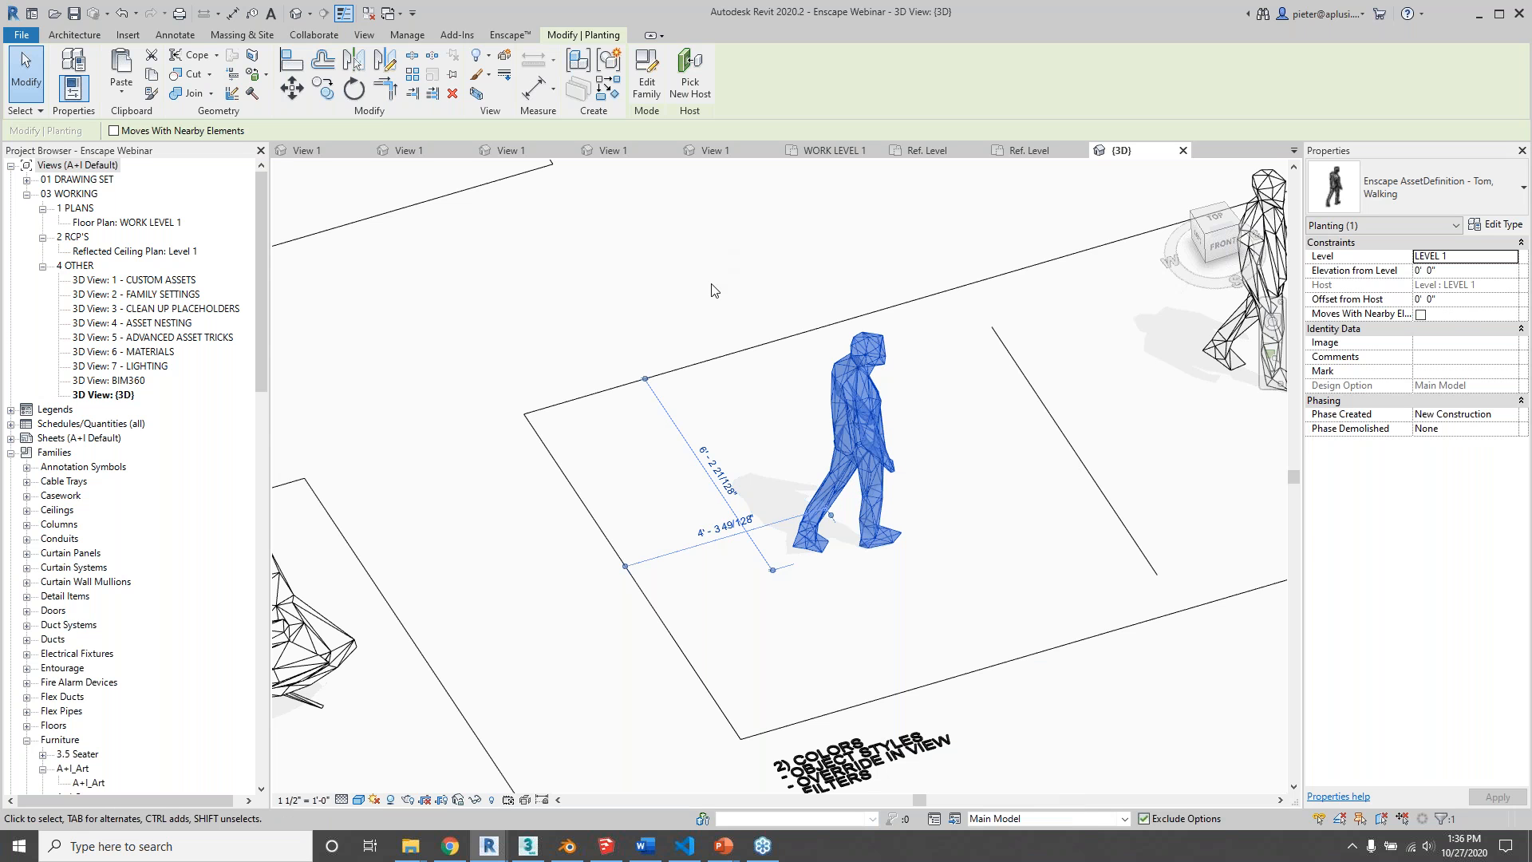
click(712, 289)
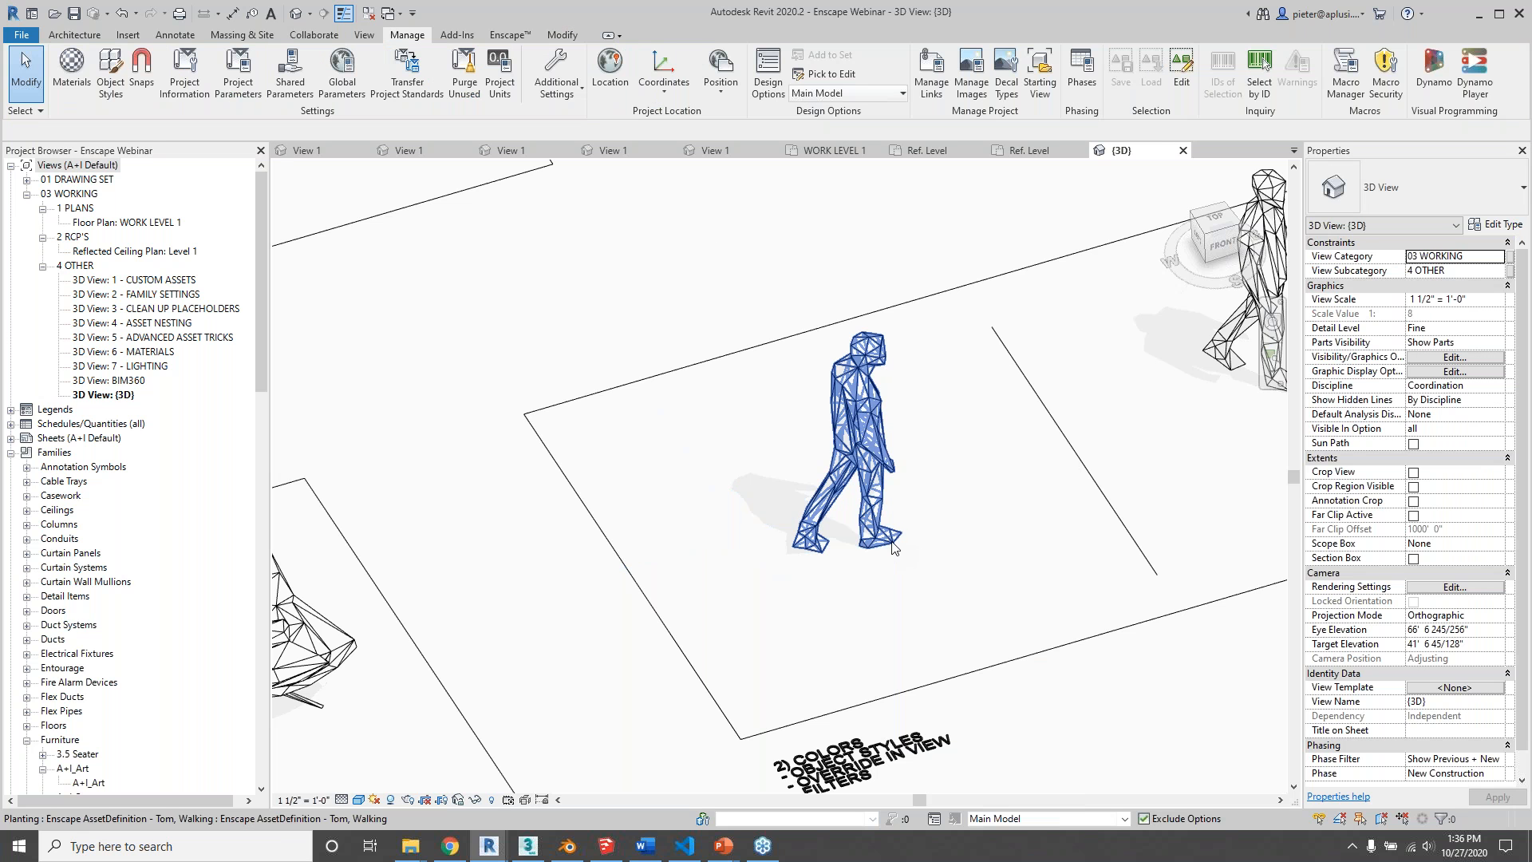
Step: Override the projection line color of the walking person in the "Colors" frame by element, using RGB 60-60-60
click(885, 542)
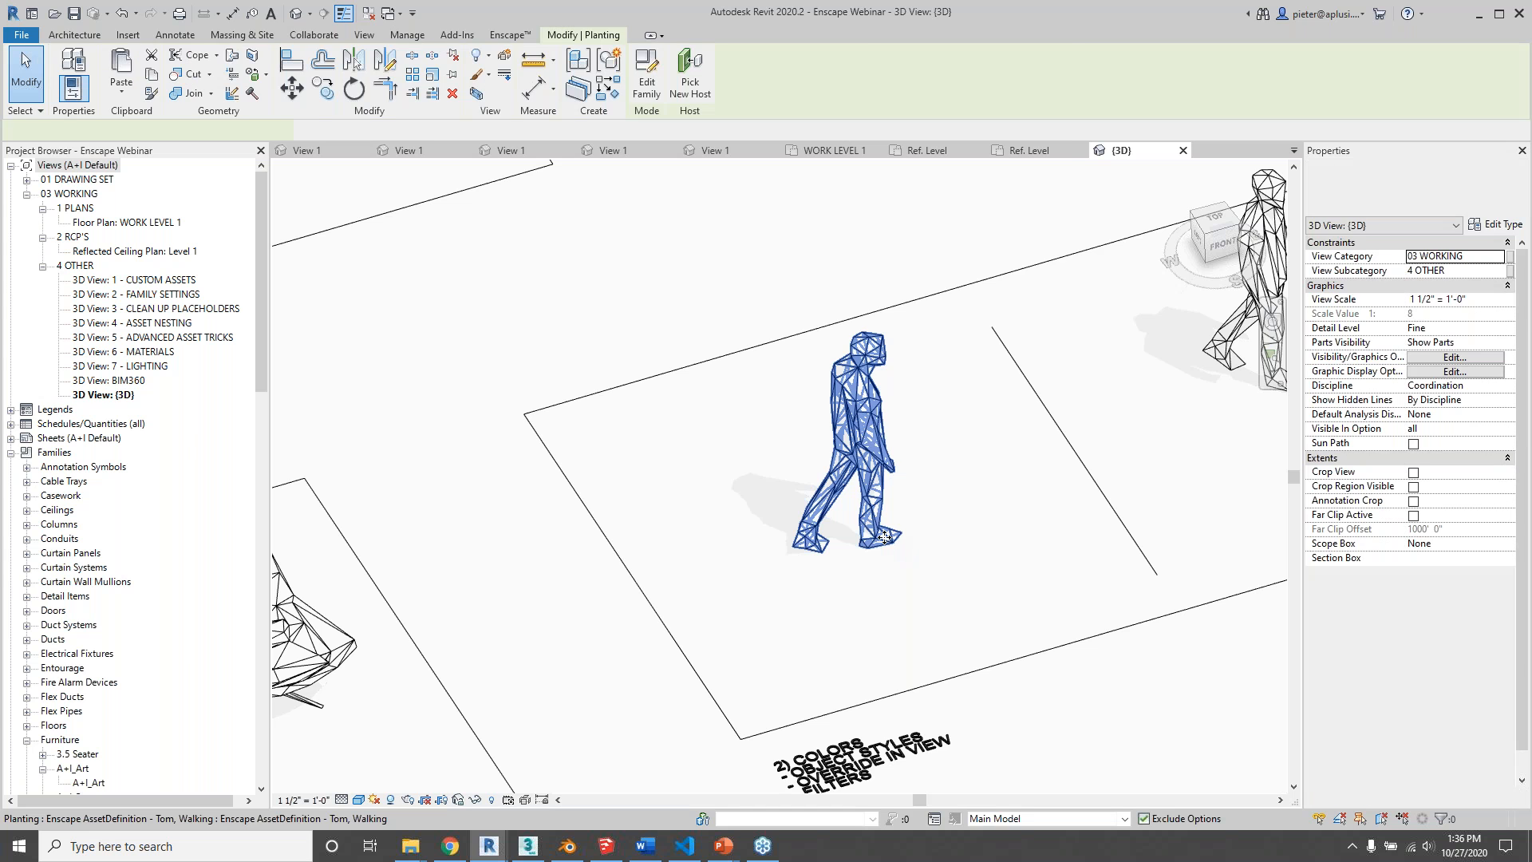
right_click(872, 514)
mouse_move(973, 209)
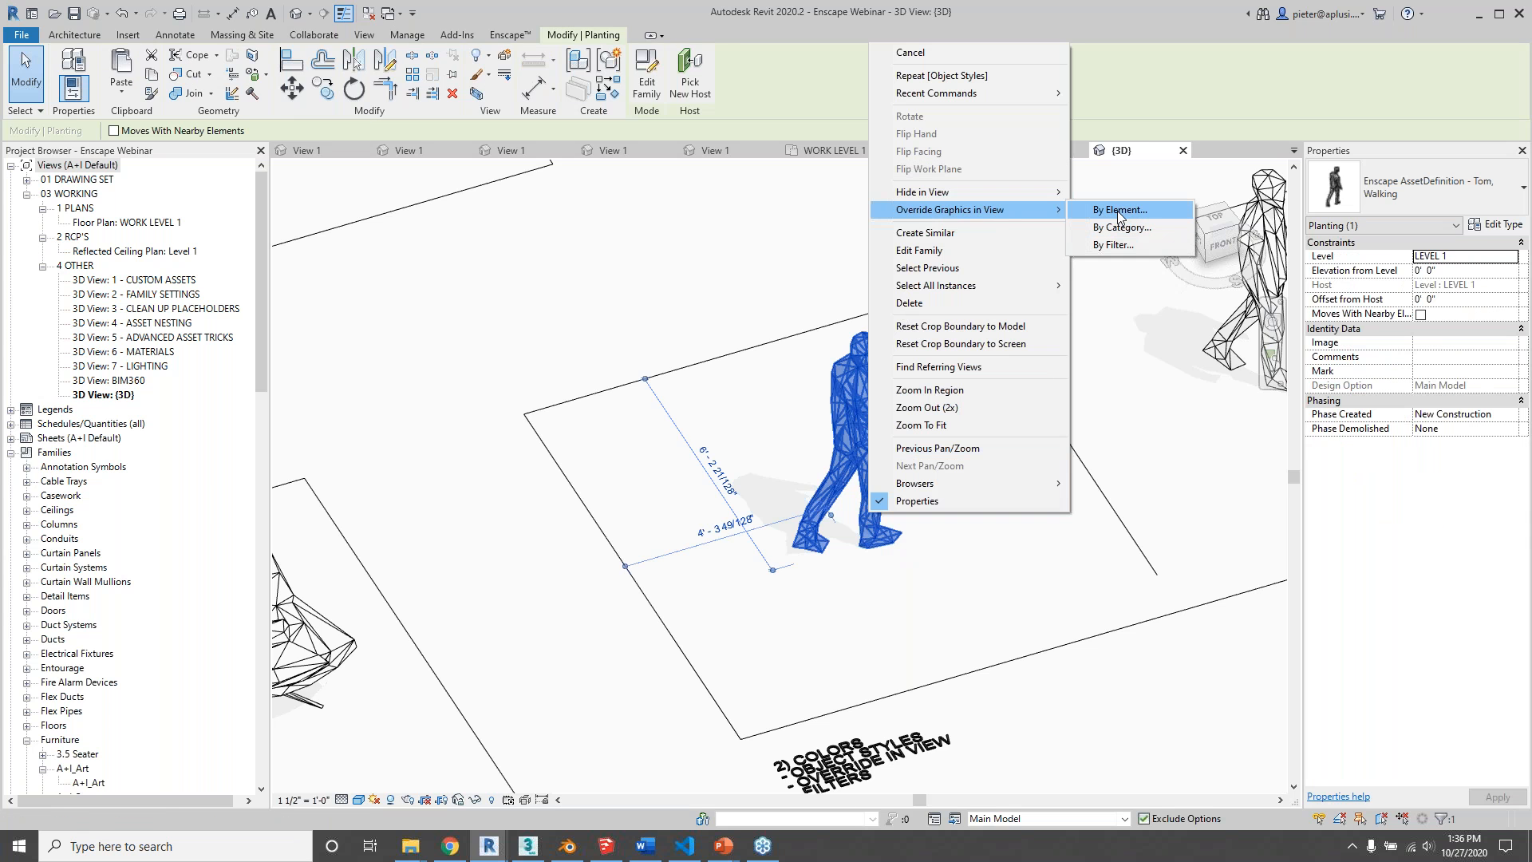
click(1117, 210)
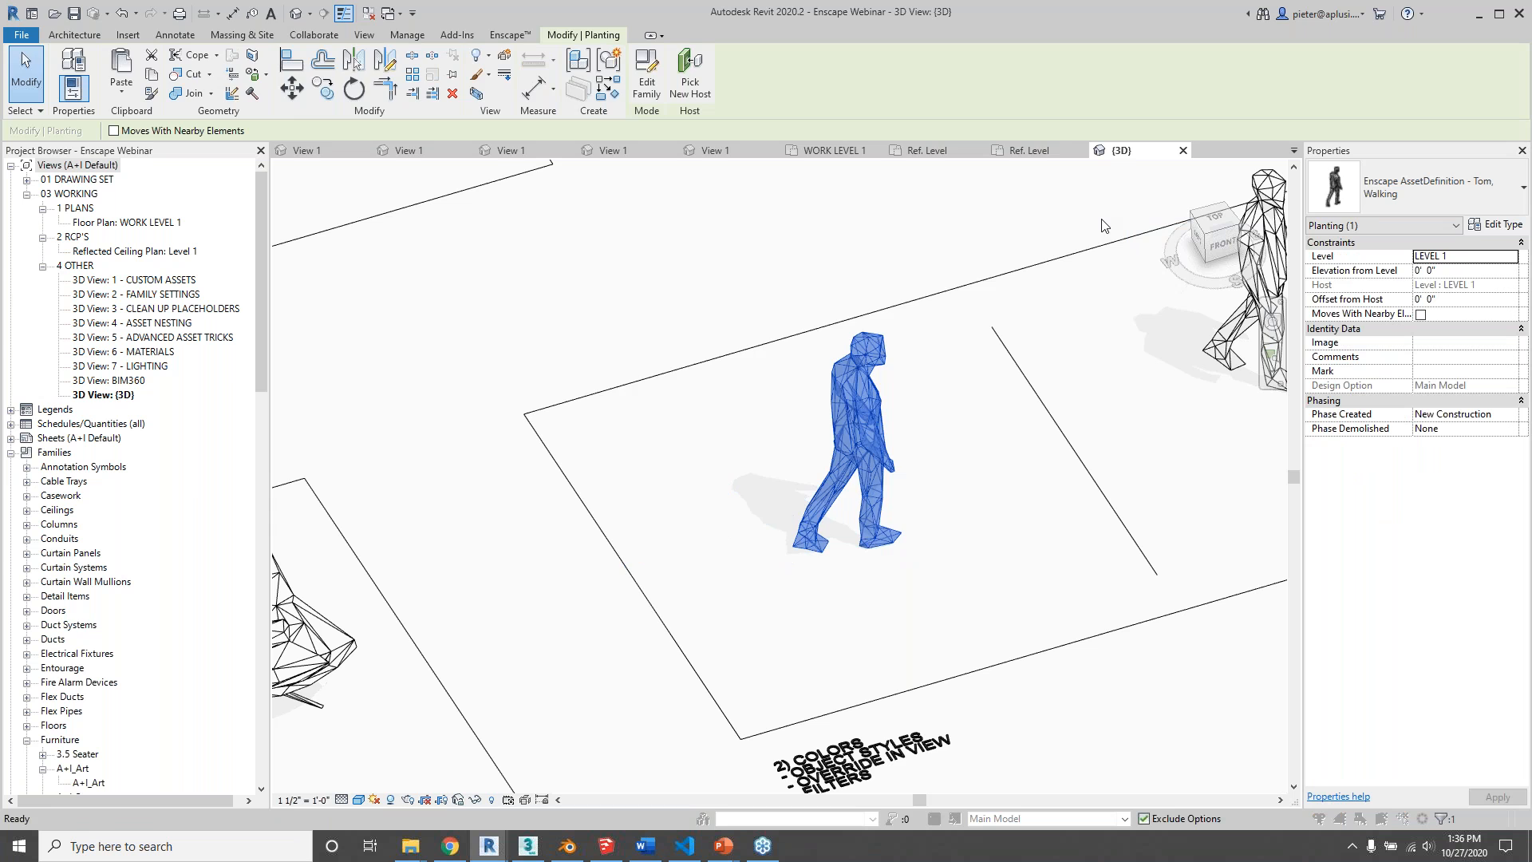
drag(781, 278, 604, 281)
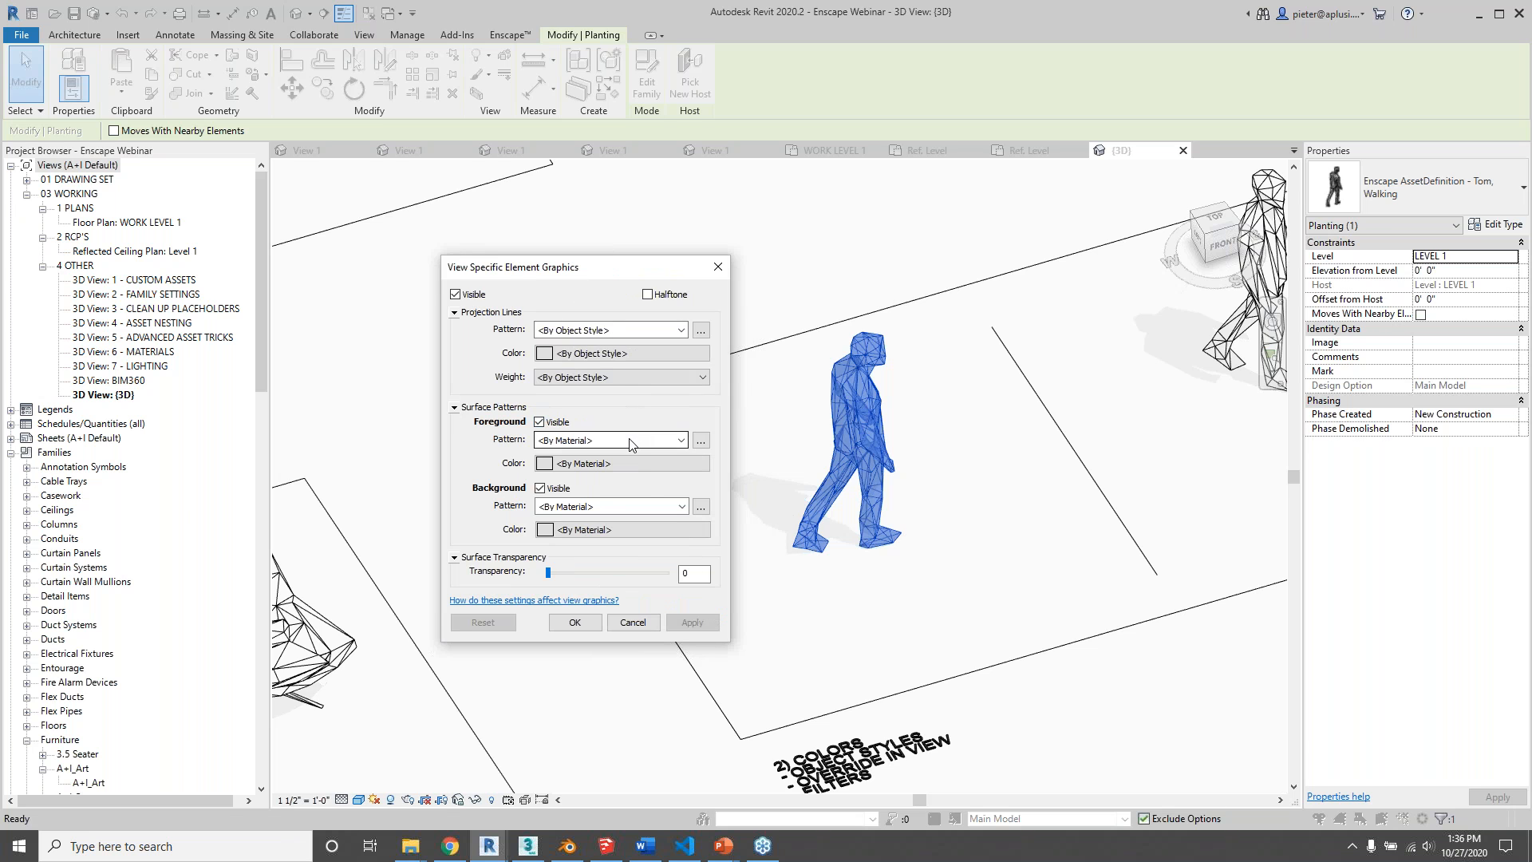
click(591, 353)
click(419, 470)
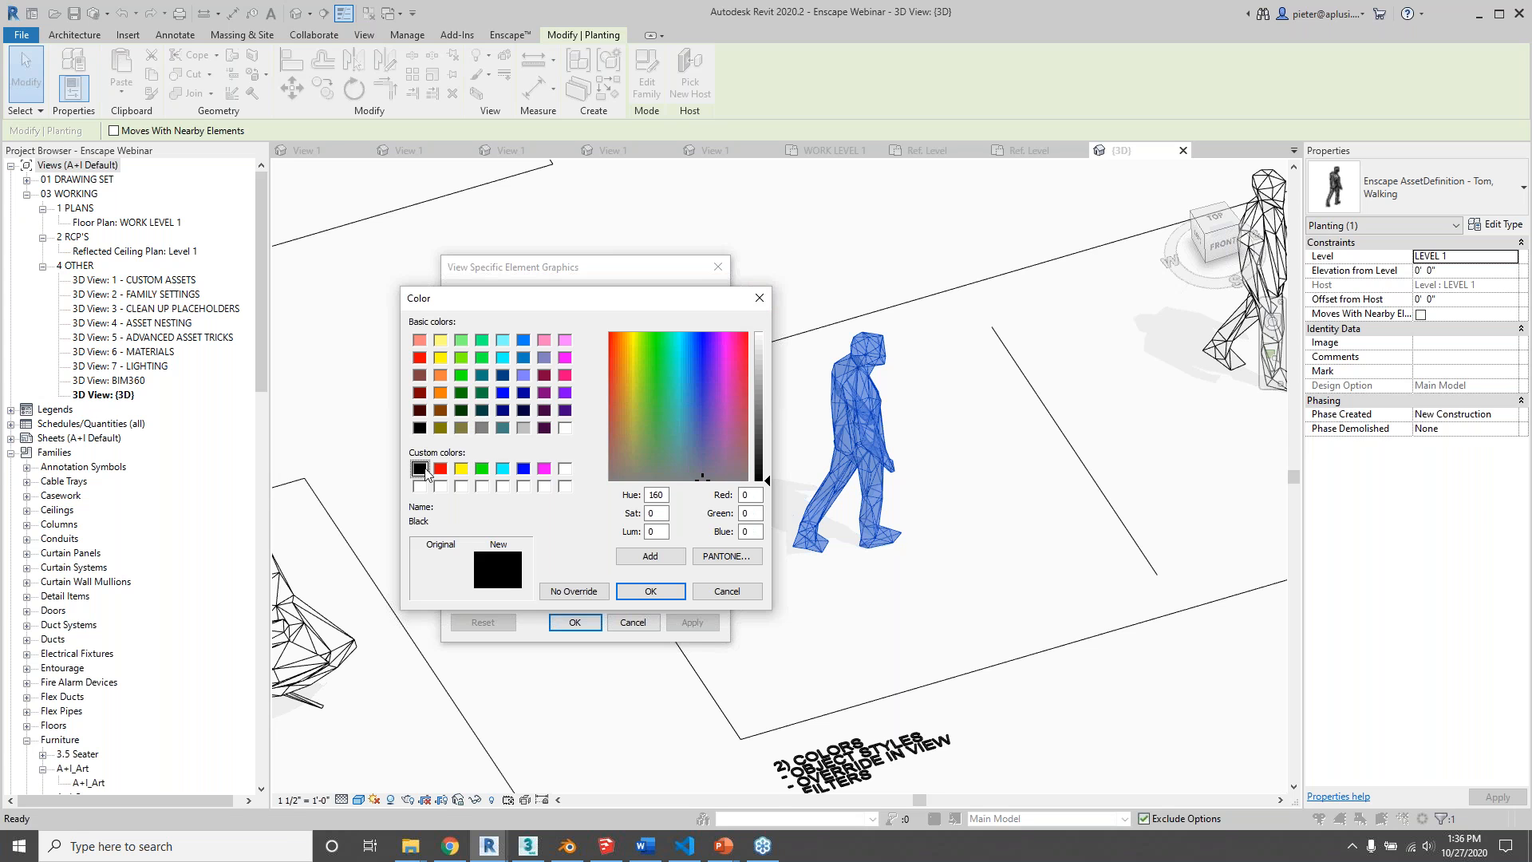
drag(751, 495, 709, 501)
text(60)
key(Tab)
text(60)
key(Tab)
text(60)
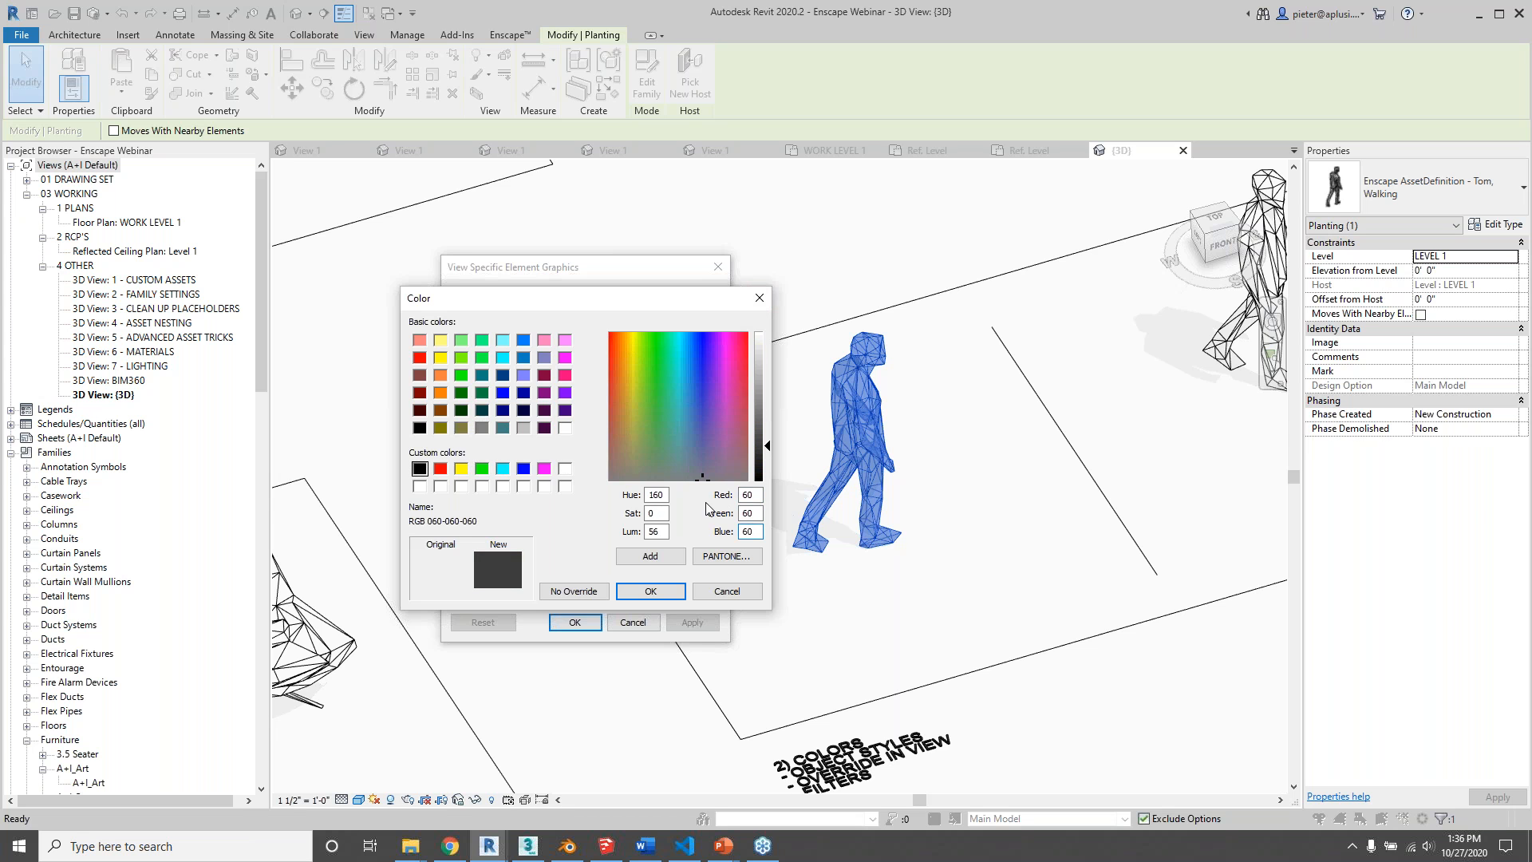
click(650, 590)
Step: Give the walking person's element override a solid surface foreground pattern in RGB 60-60-60 and apply the override to the view
click(556, 447)
click(574, 459)
click(619, 463)
double_click(748, 494)
text(60)
key(Tab)
text(60)
key(Tab)
text(60)
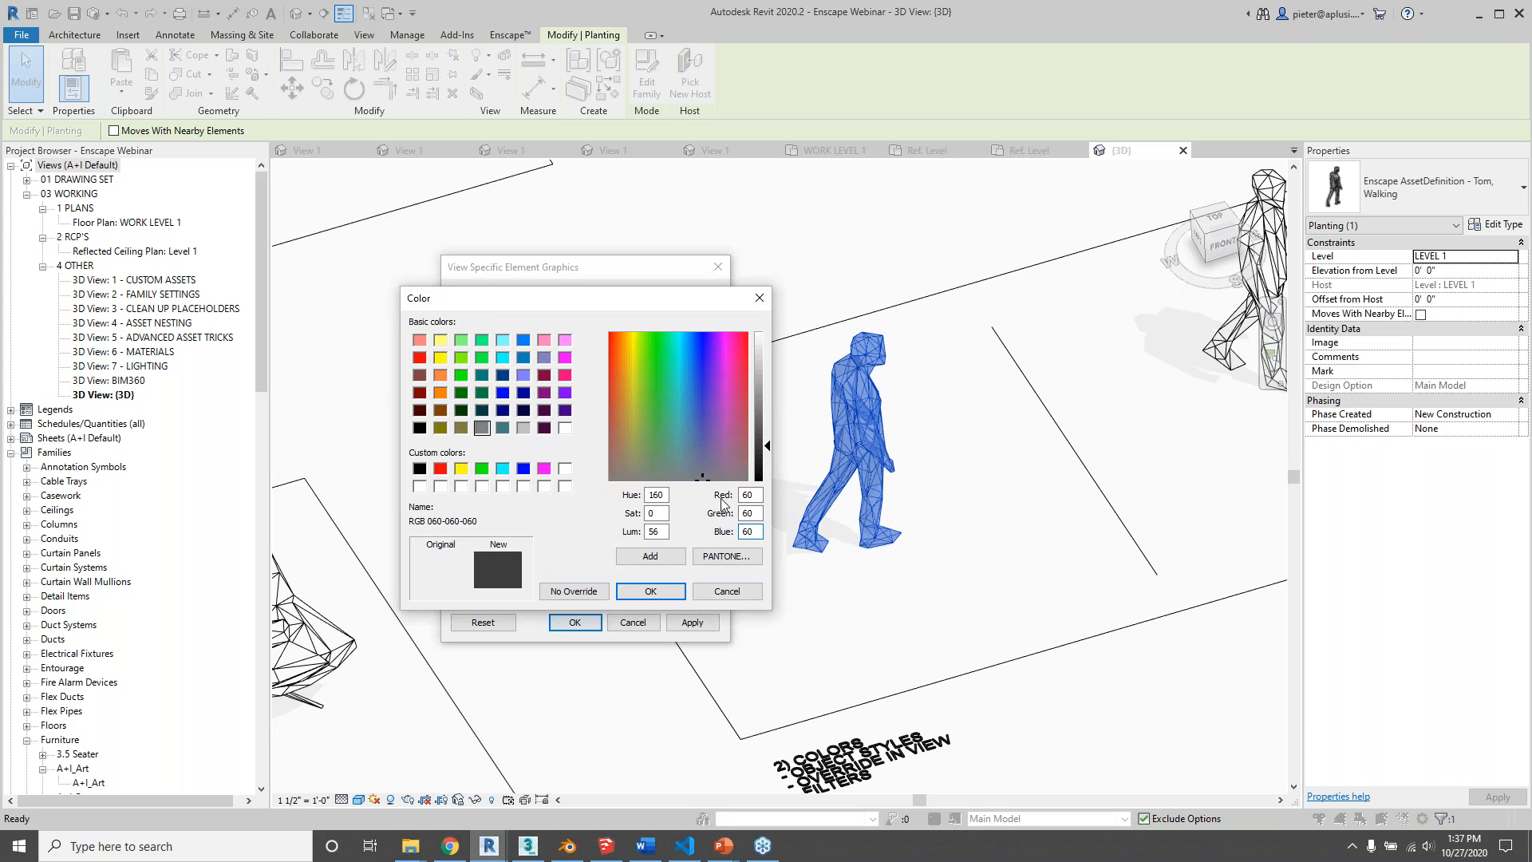
click(638, 590)
click(591, 621)
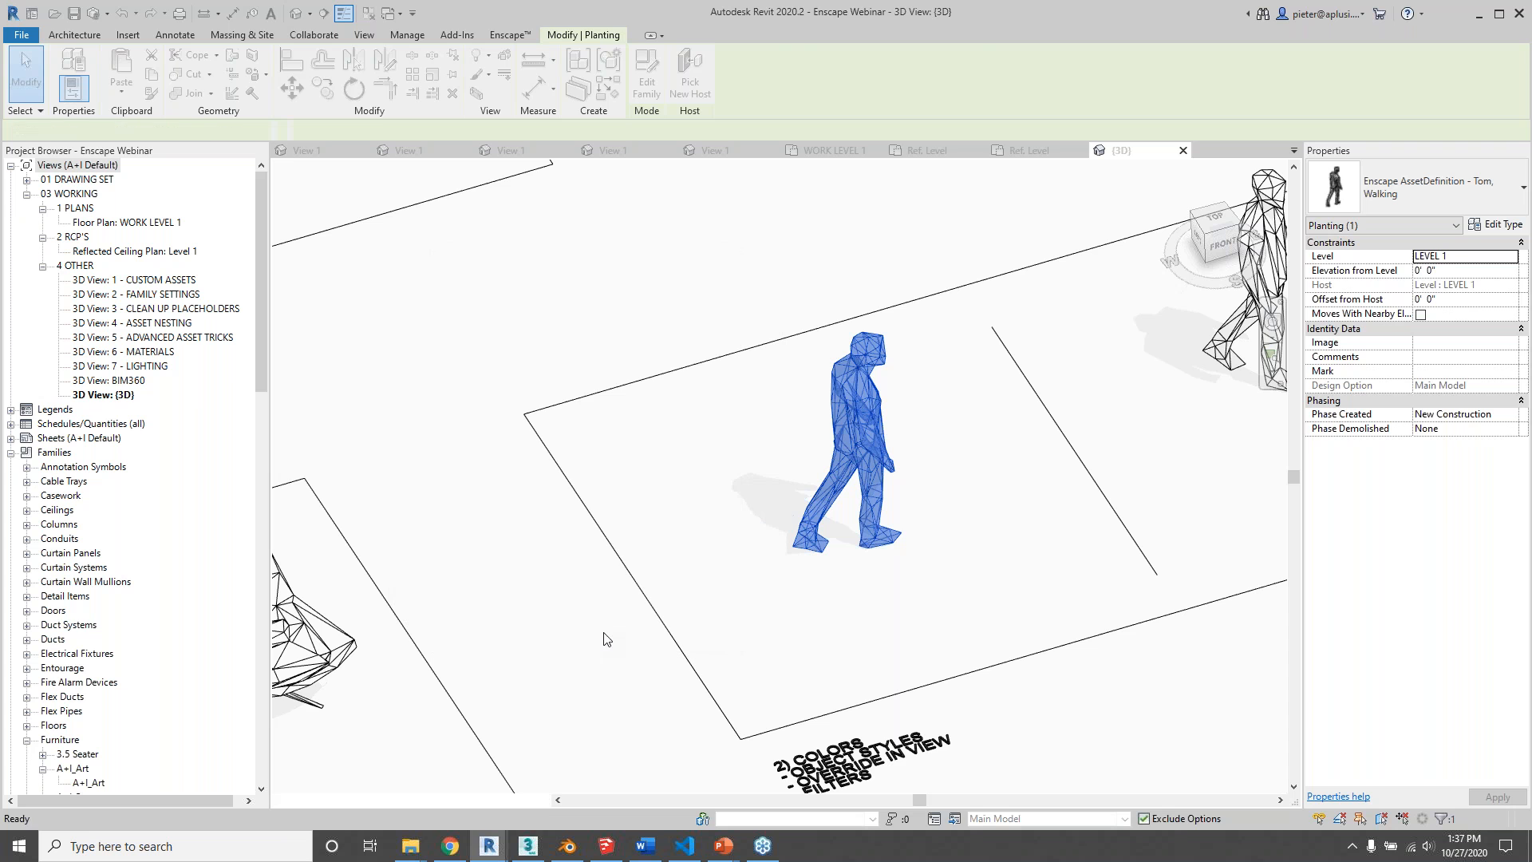
click(604, 639)
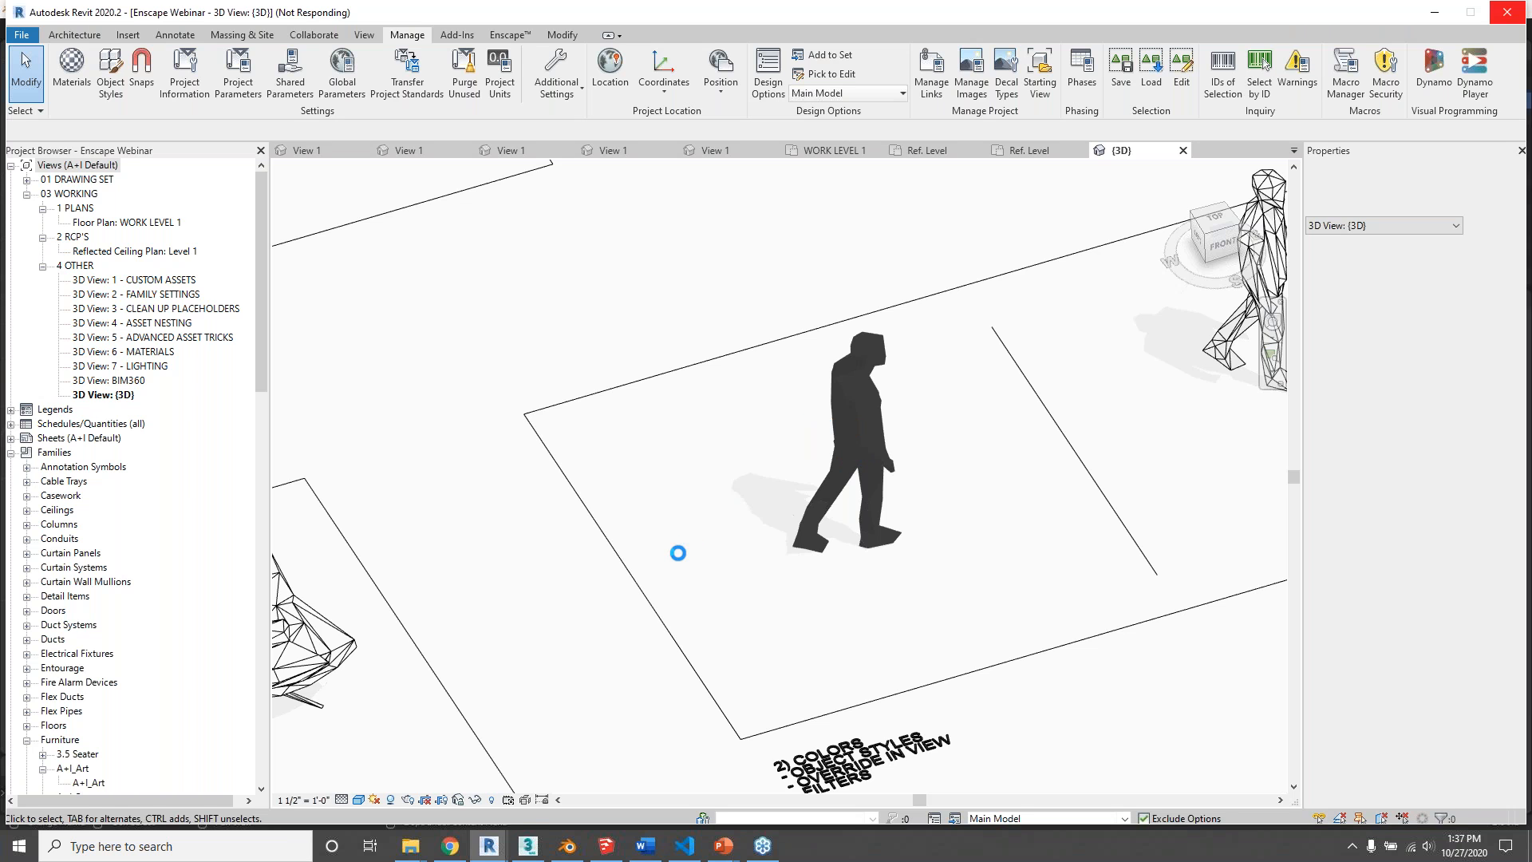
Step: Examine the overridden walking person from several angles and compare it with the group of walking people beside it
shift+middle_drag(679, 553, 795, 612)
scroll(739, 489, down, 2)
click(797, 456)
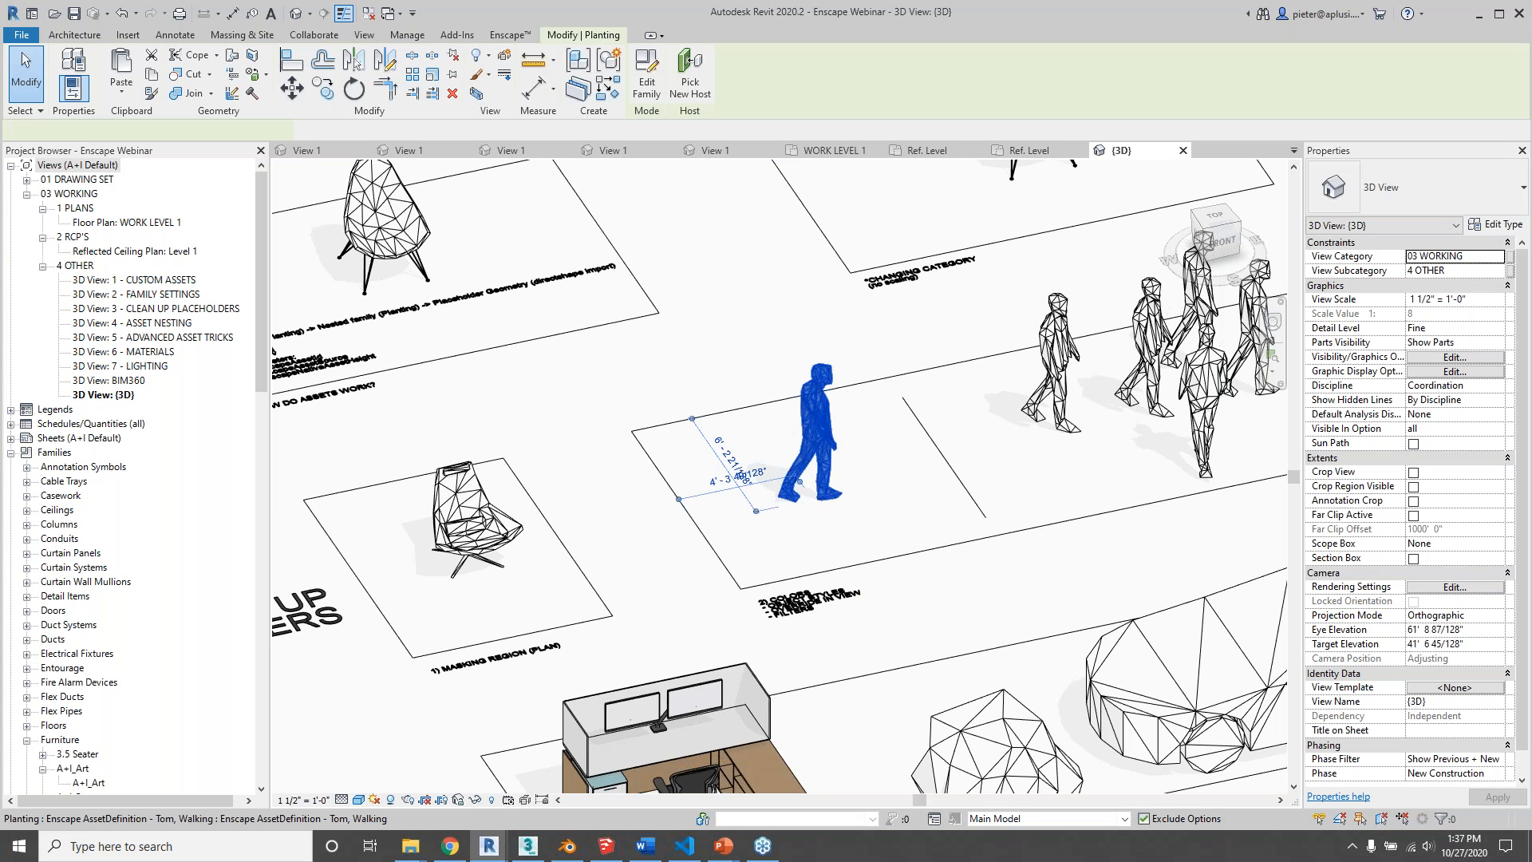
scroll(830, 406, up, 4)
shift+middle_drag(830, 406, 750, 397)
scroll(874, 398, down, 3)
click(693, 583)
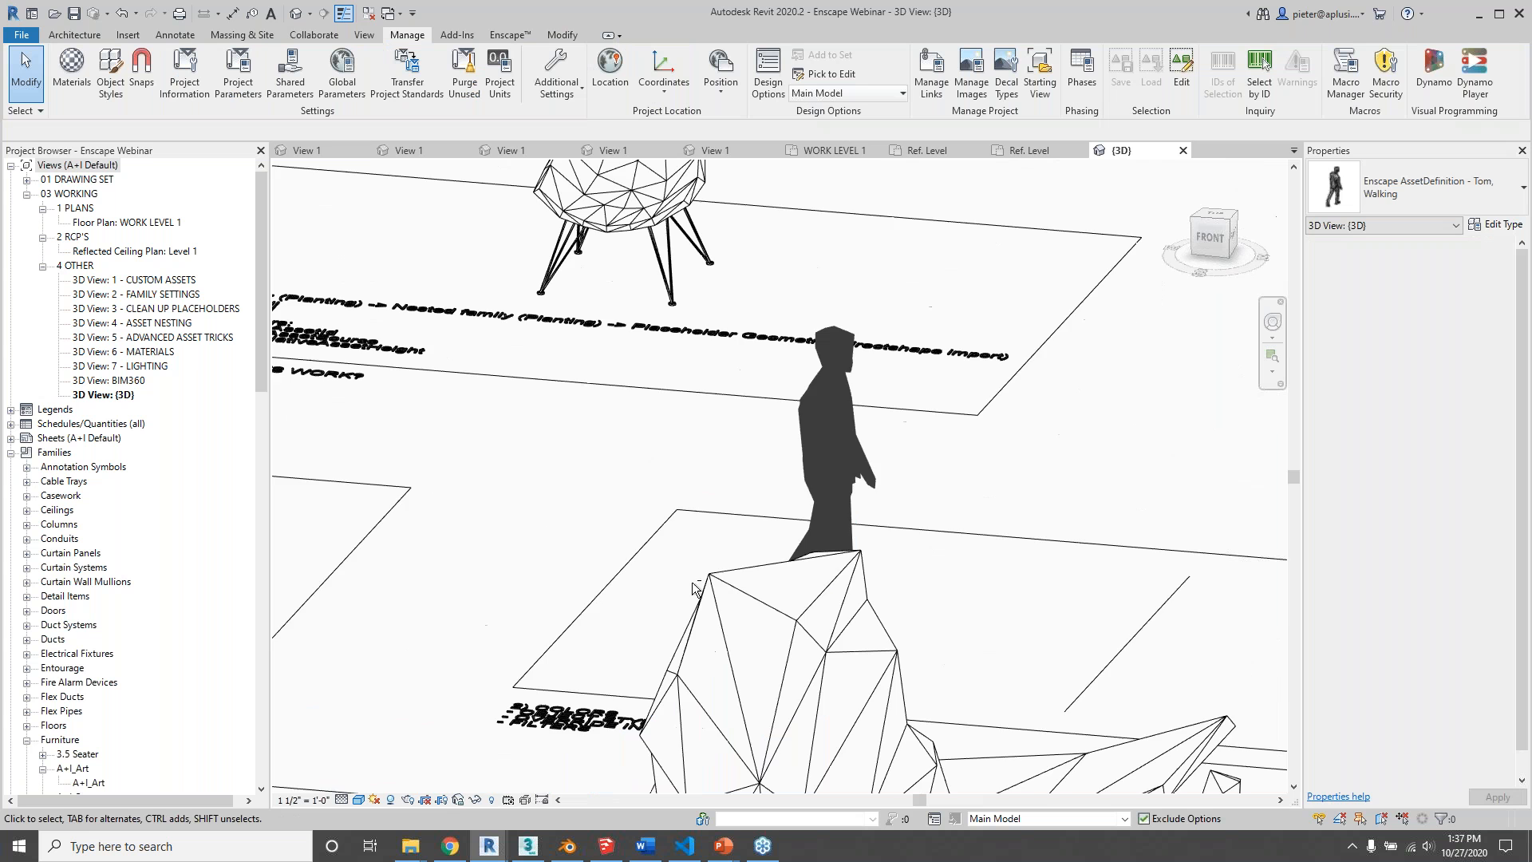
shift+middle_drag(693, 587, 551, 684)
scroll(718, 606, down, 3)
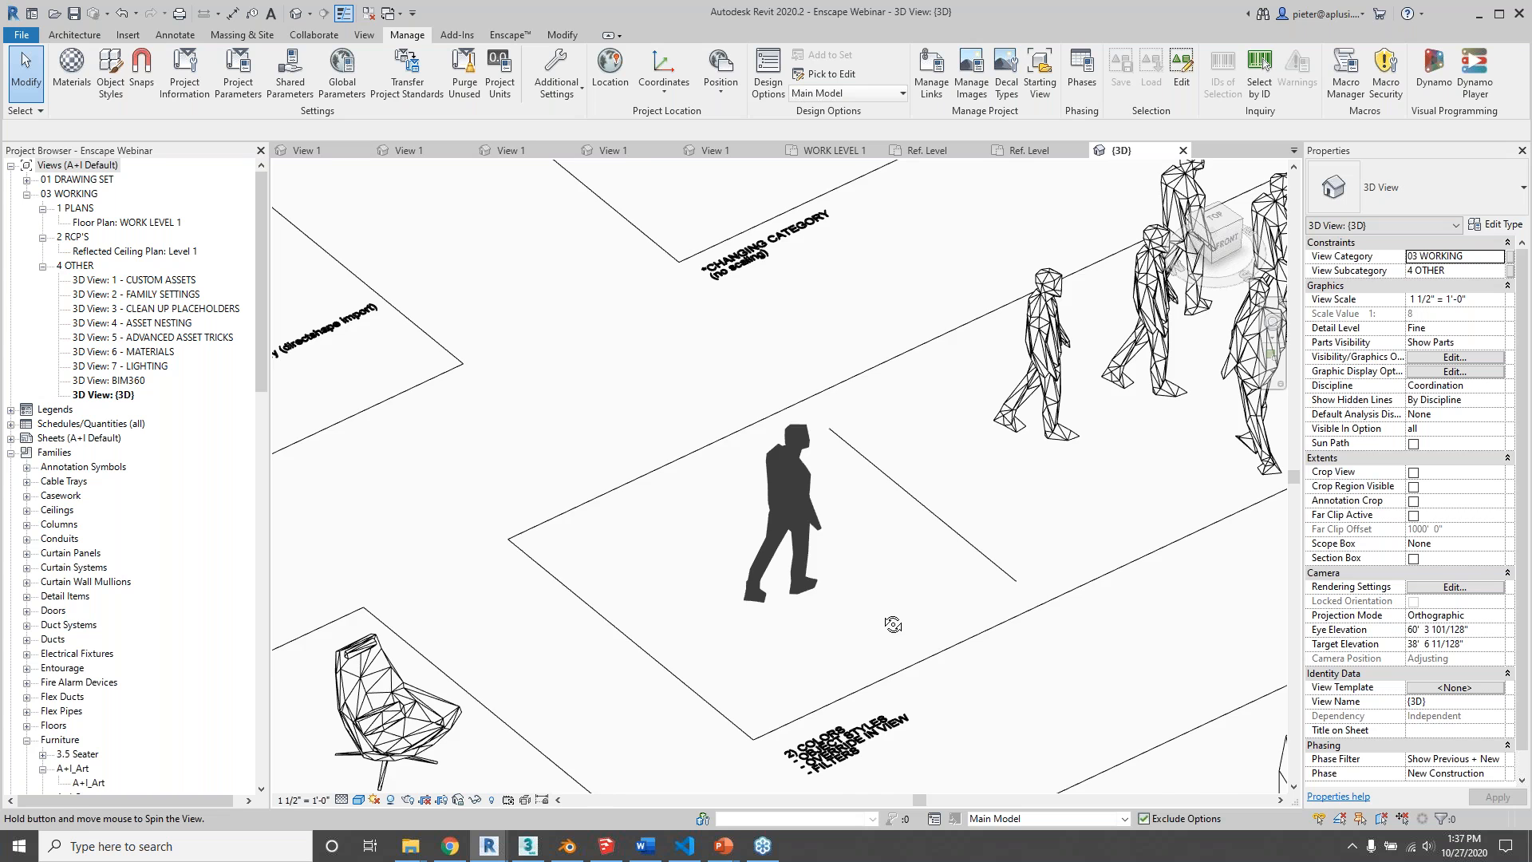
shift+middle_drag(893, 622, 783, 595)
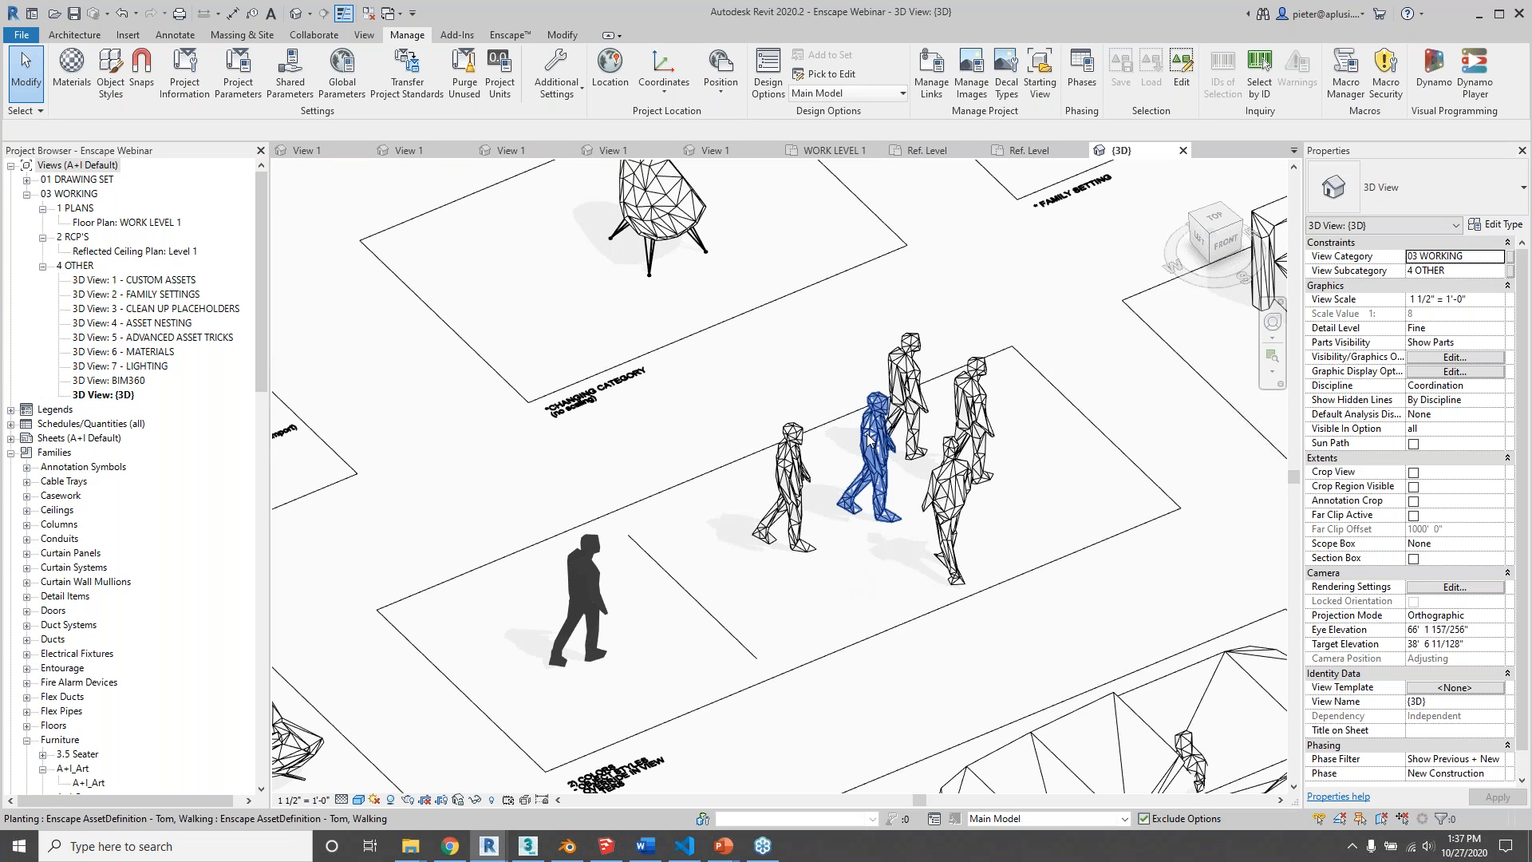
scroll(830, 440, up, 2)
scroll(845, 423, down, 2)
shift+middle_drag(951, 496, 930, 501)
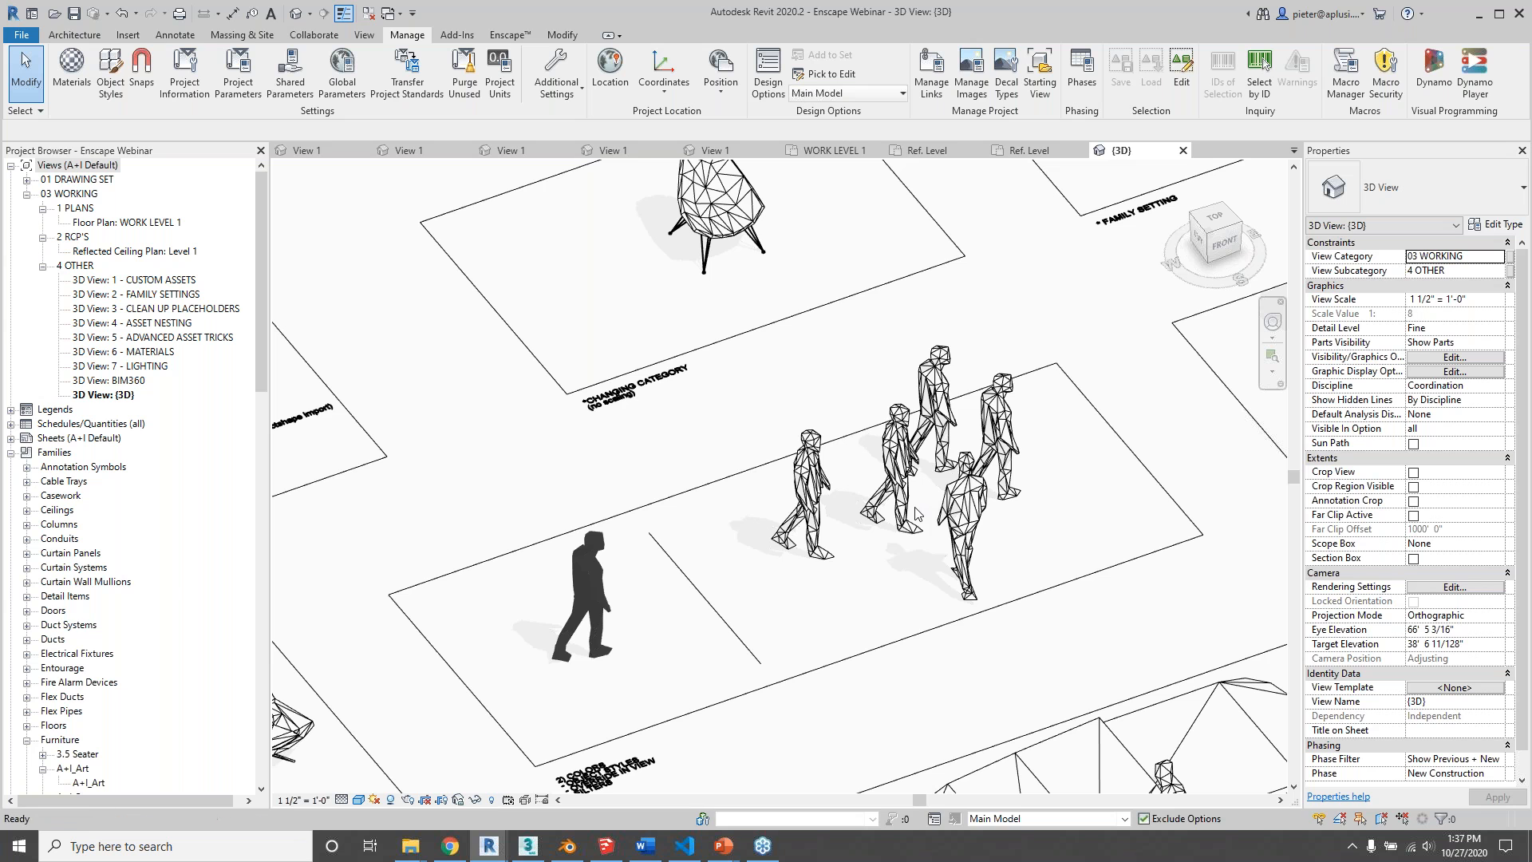
Step: Review the Enscape Asset color filters in the 3D view's Visibility/Graphic Overrides, leaving them as they are
key(v)
key(g)
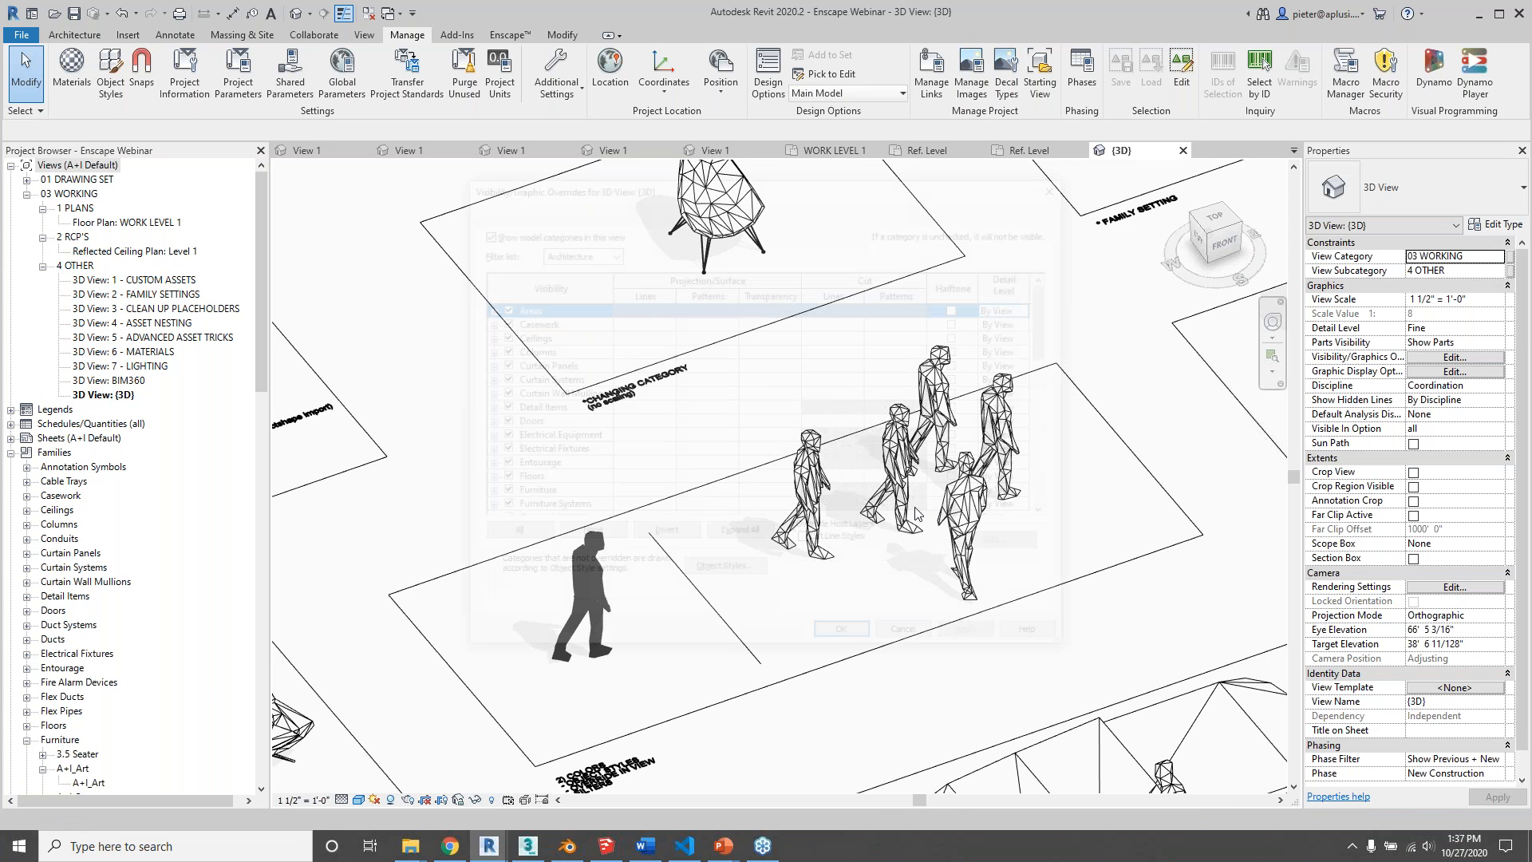
drag(854, 192, 625, 232)
click(625, 251)
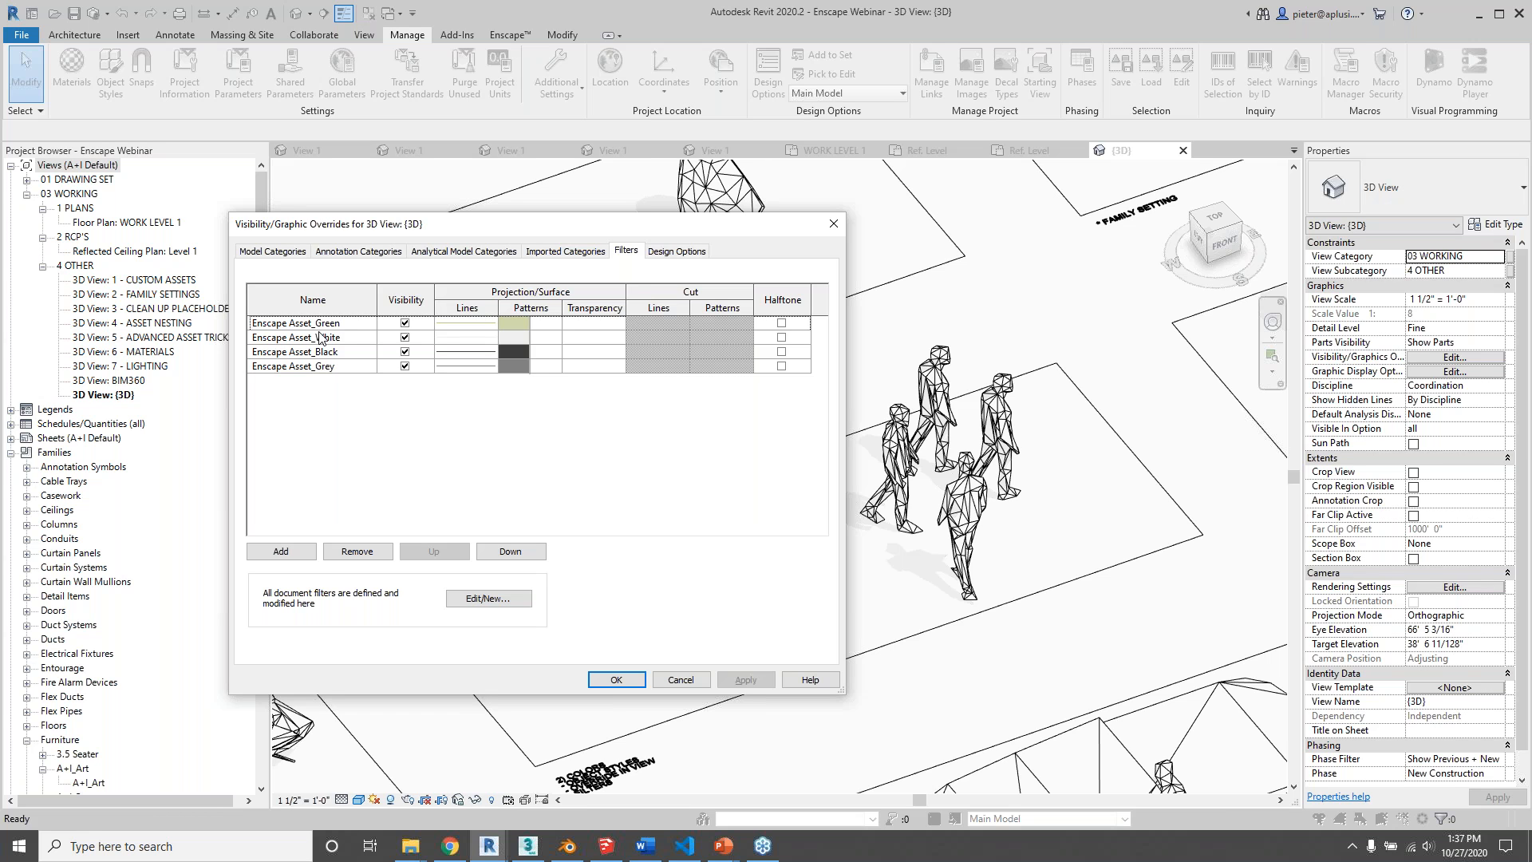
key(Escape)
Step: Select the five walking people in the "Colors" frame together and enter Black as their instance property value
drag(747, 330, 1087, 629)
text(Black)
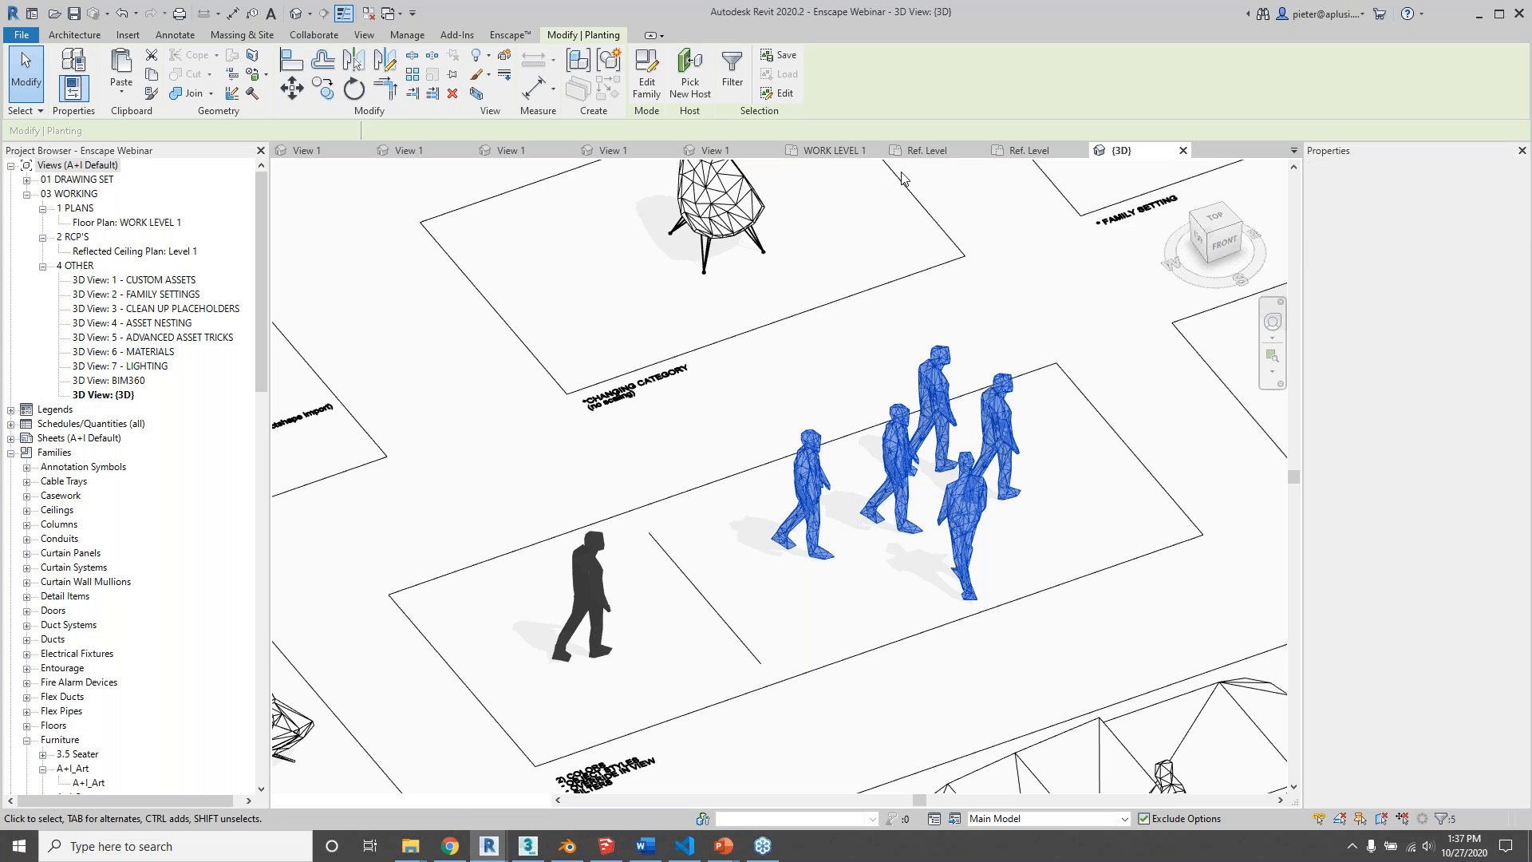
Step: Set the Comments of the two walking figures nearest the dividing line, within the group of five, to White
key(Escape)
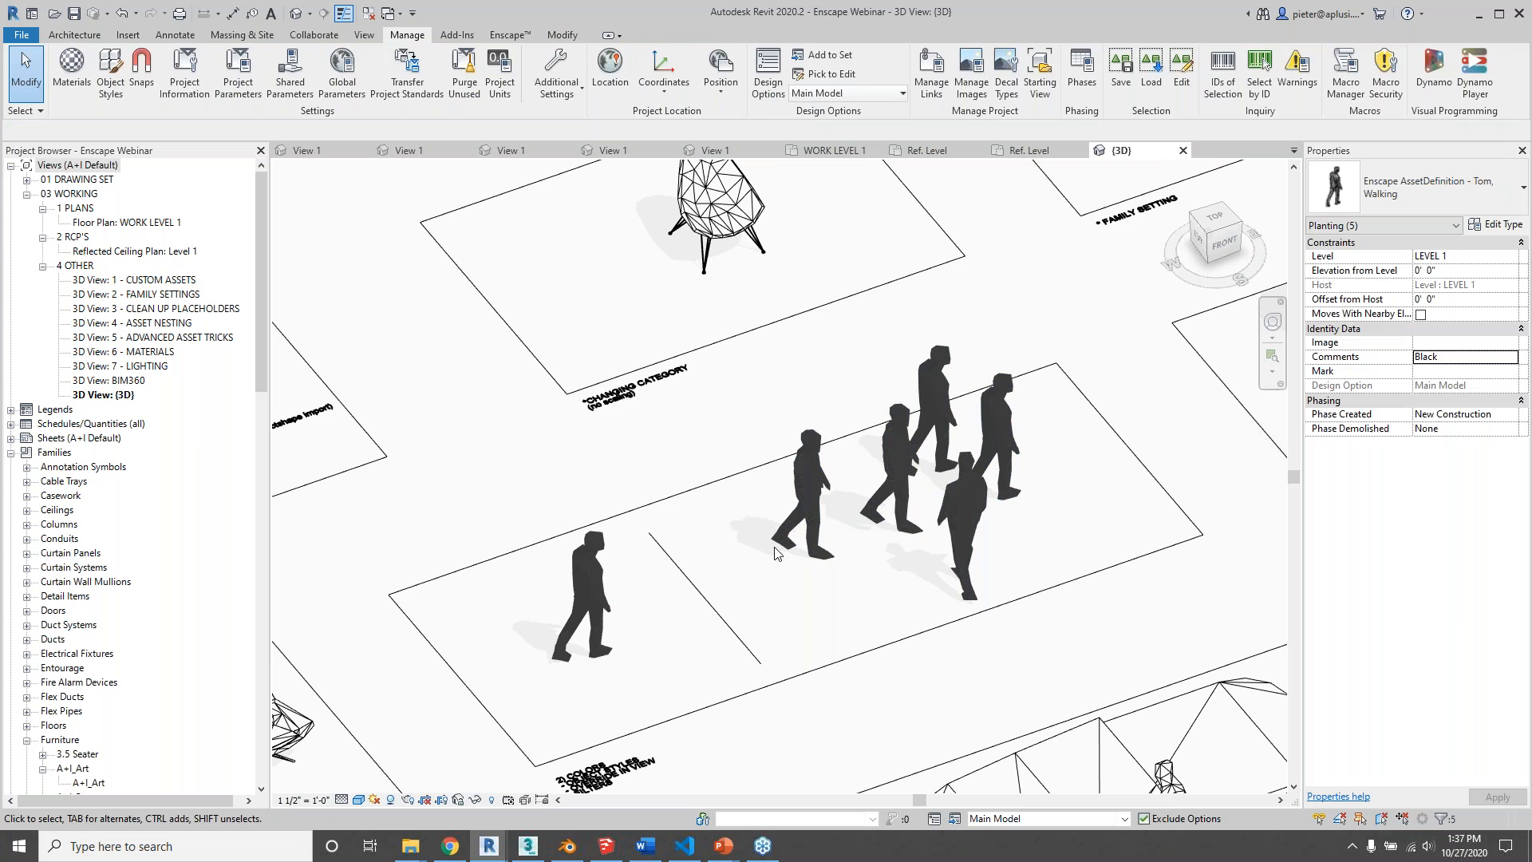
click(775, 553)
ctrl+click(895, 471)
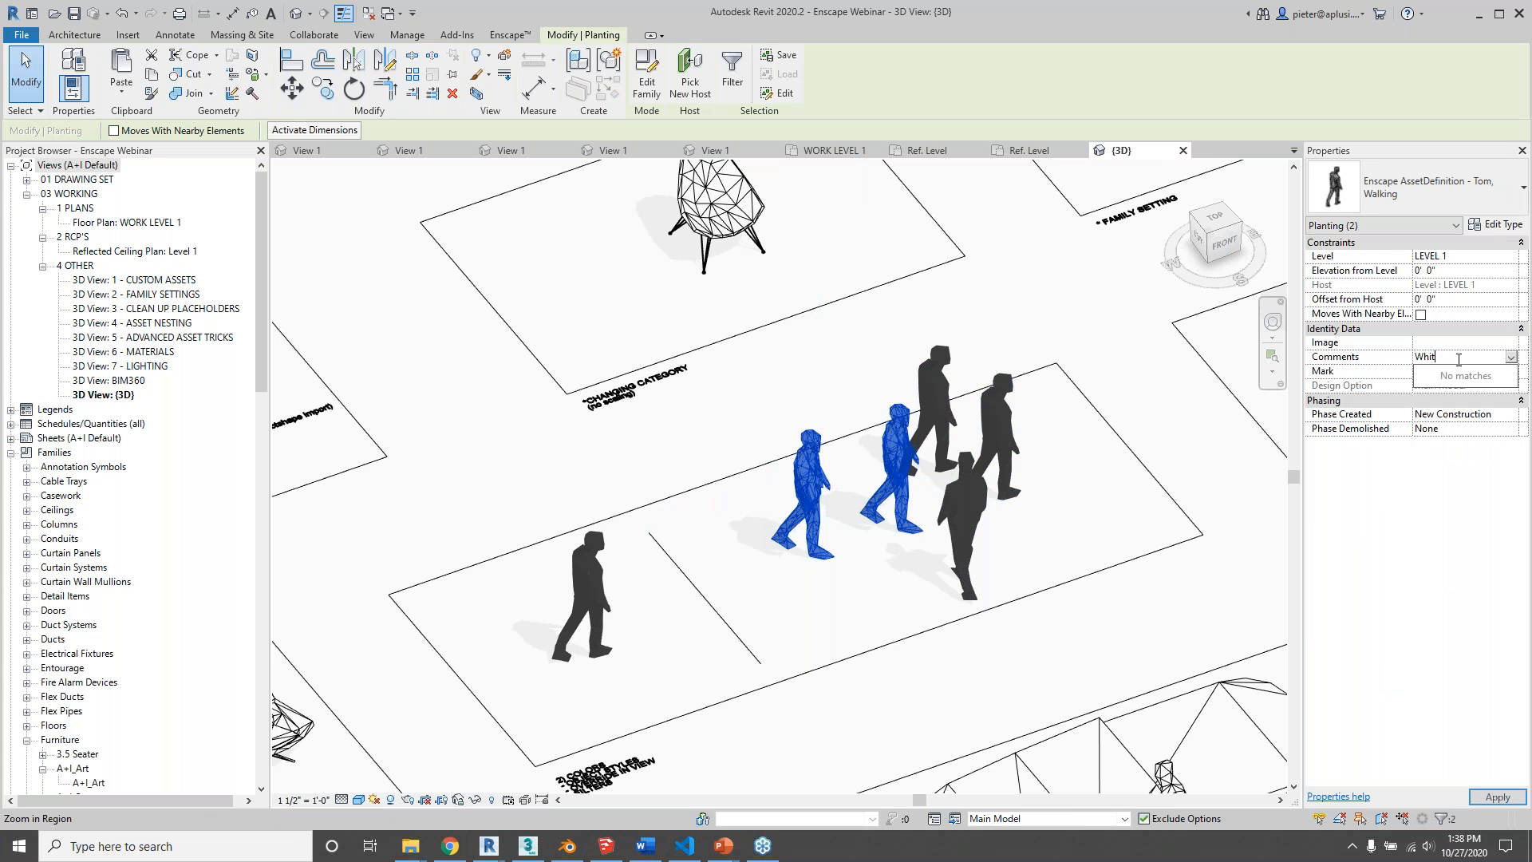
key(Escape)
scroll(862, 567, up, 2)
shift+middle_drag(863, 565, 619, 536)
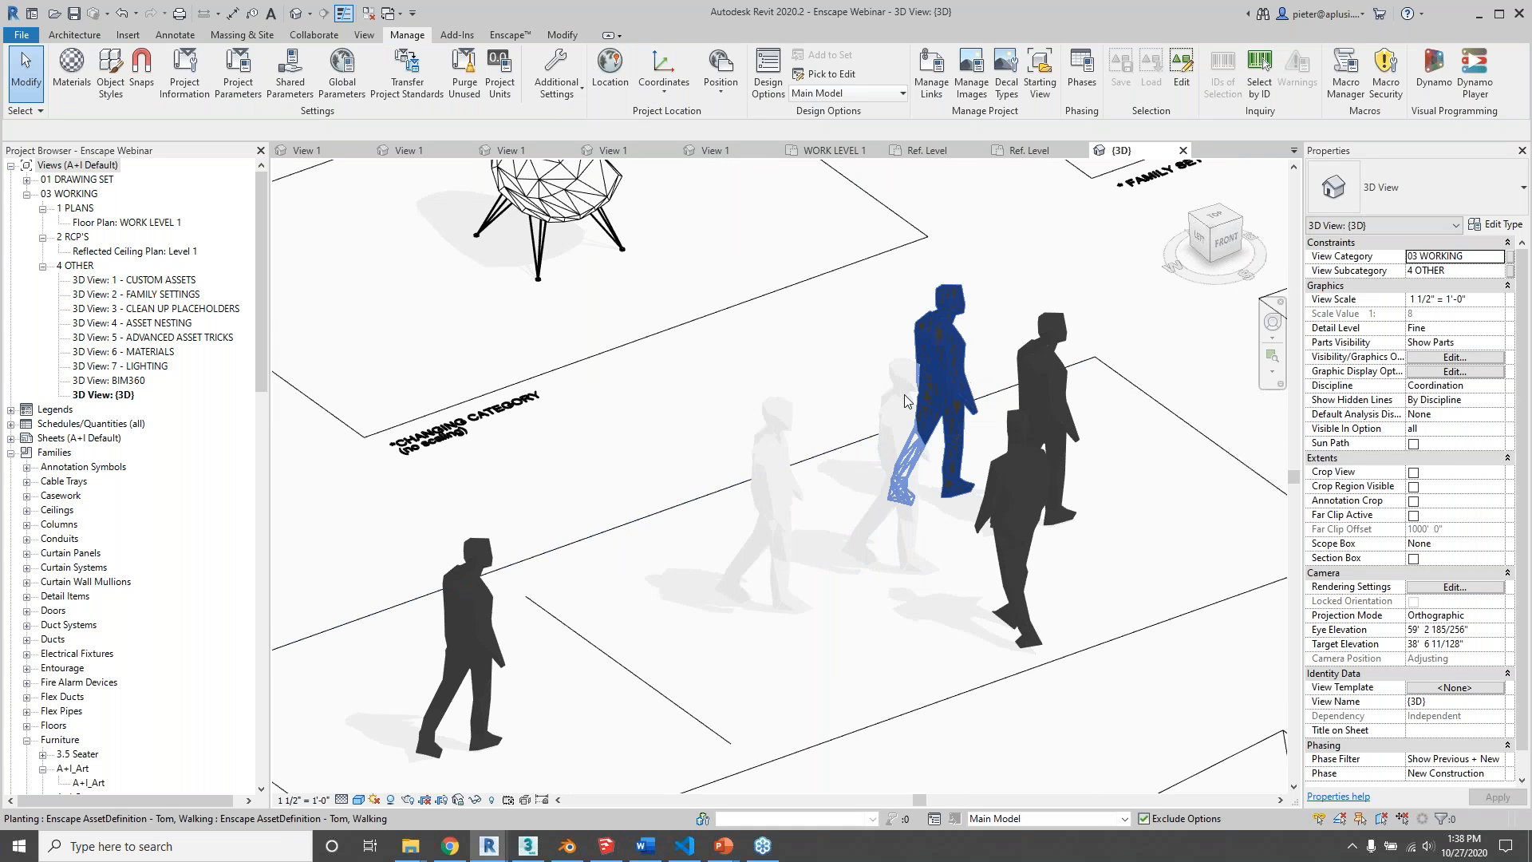
Step: Set the Comments of the two white walking figures to Green
click(769, 463)
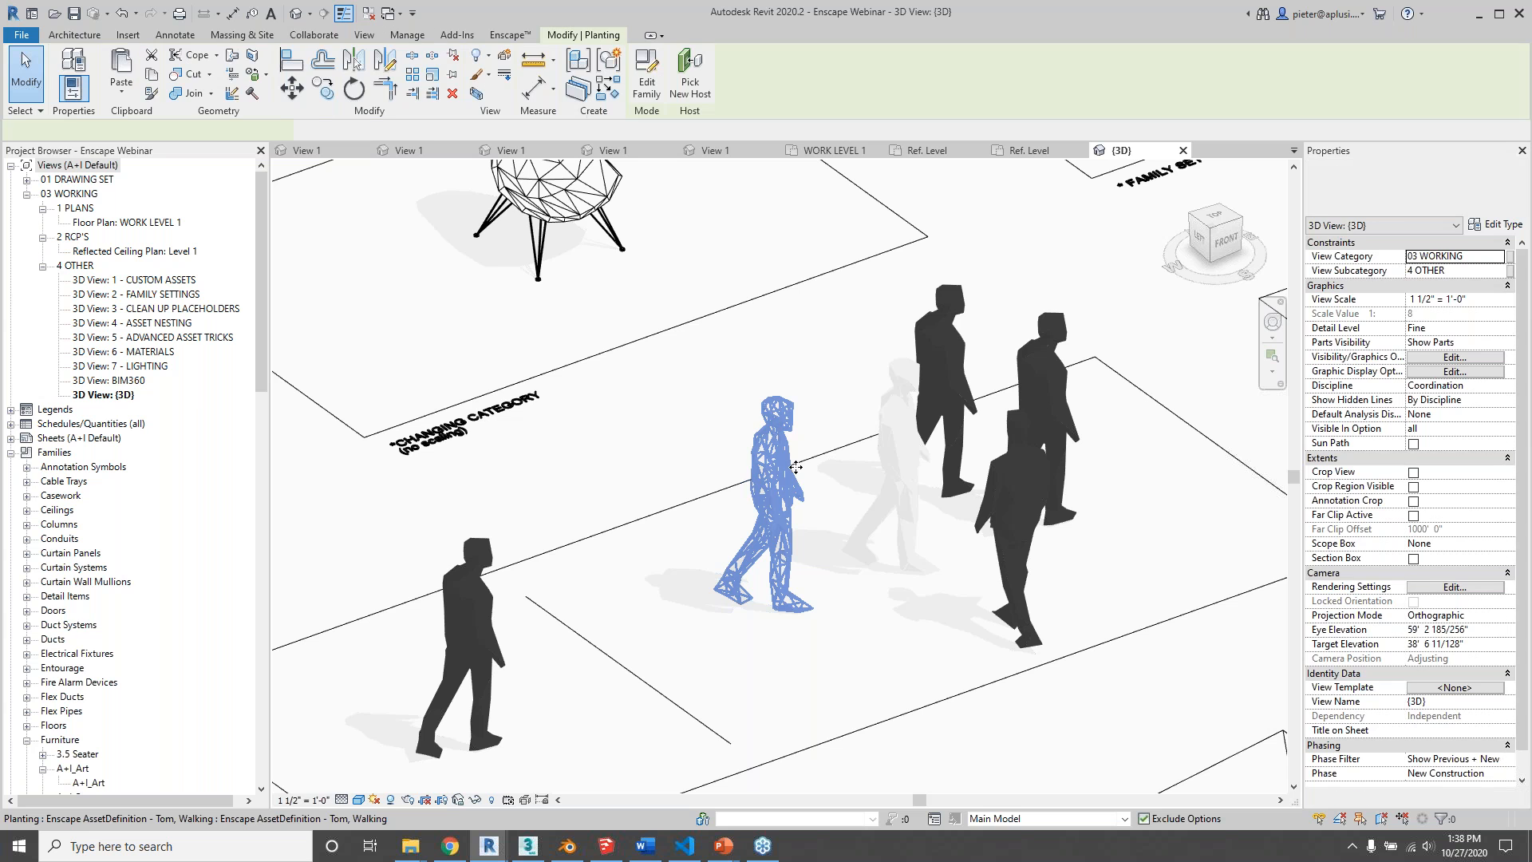
ctrl+click(893, 439)
scroll(894, 439, down, 2)
click(1467, 356)
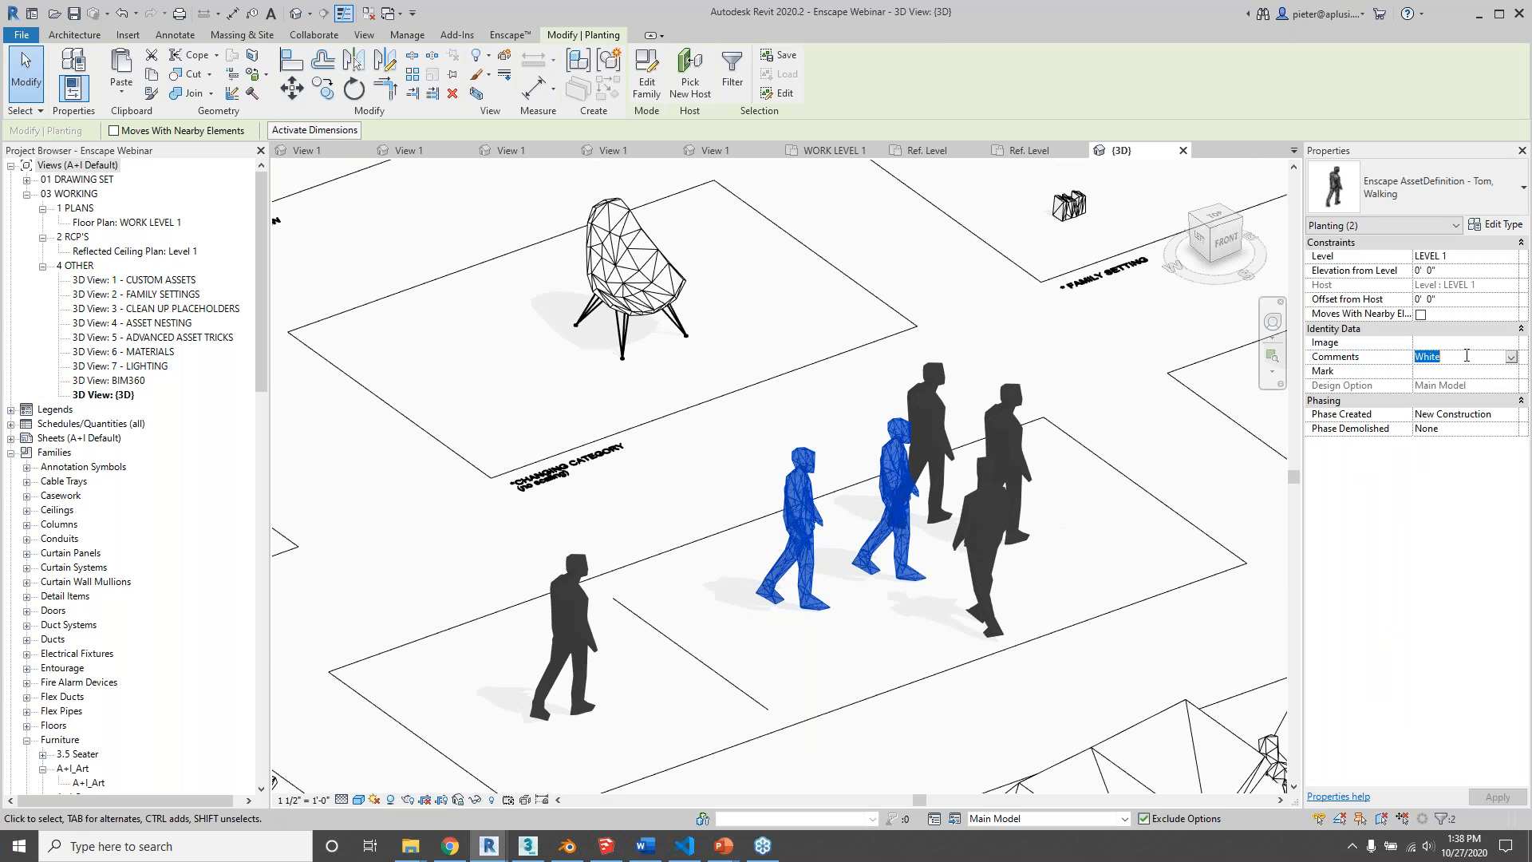
click(1099, 485)
scroll(1099, 490, down, 2)
click(1475, 356)
text(Green)
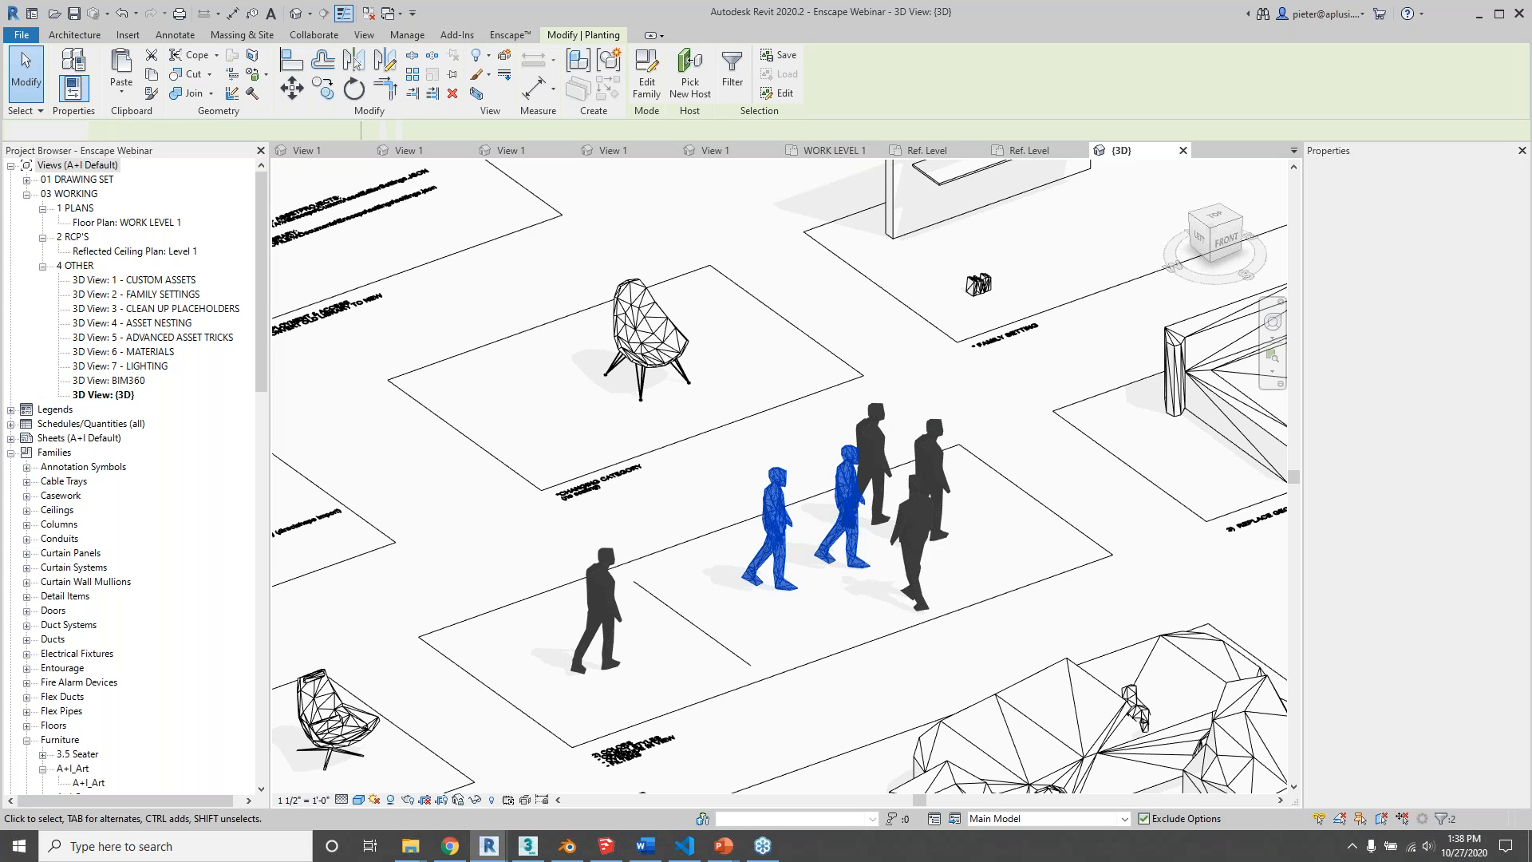
key(Escape)
Step: Open the Enscape Bed 04 asset family in the Replace Geometry area for editing
middle_drag(759, 546, 862, 616)
scroll(843, 586, down, 2)
scroll(861, 616, up, 1)
middle_drag(1097, 539, 699, 661)
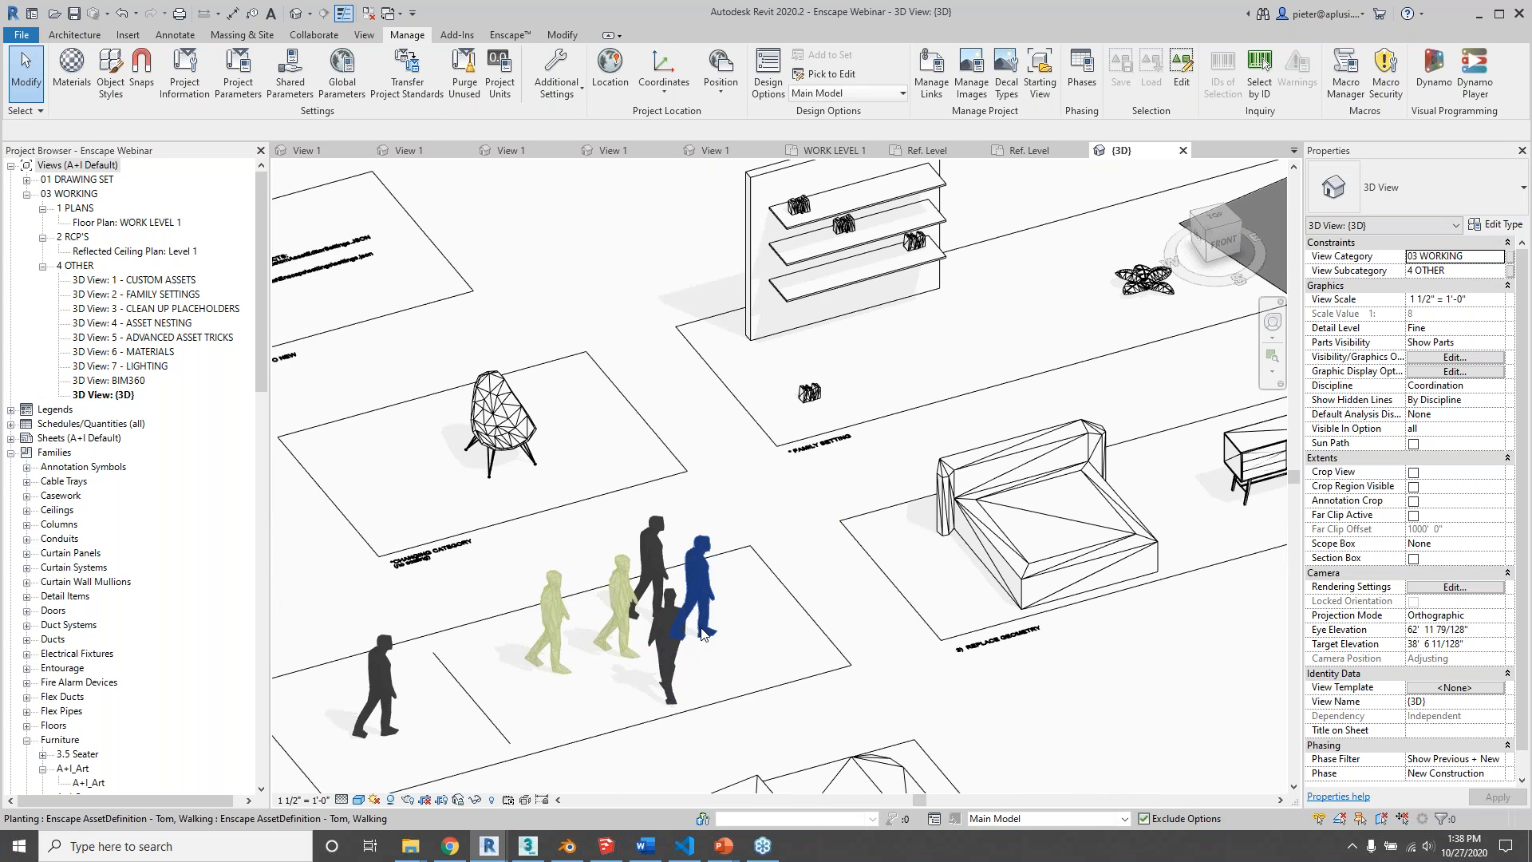
scroll(701, 630, down, 2)
middle_drag(906, 665, 735, 706)
scroll(748, 645, up, 3)
scroll(747, 650, up, 1)
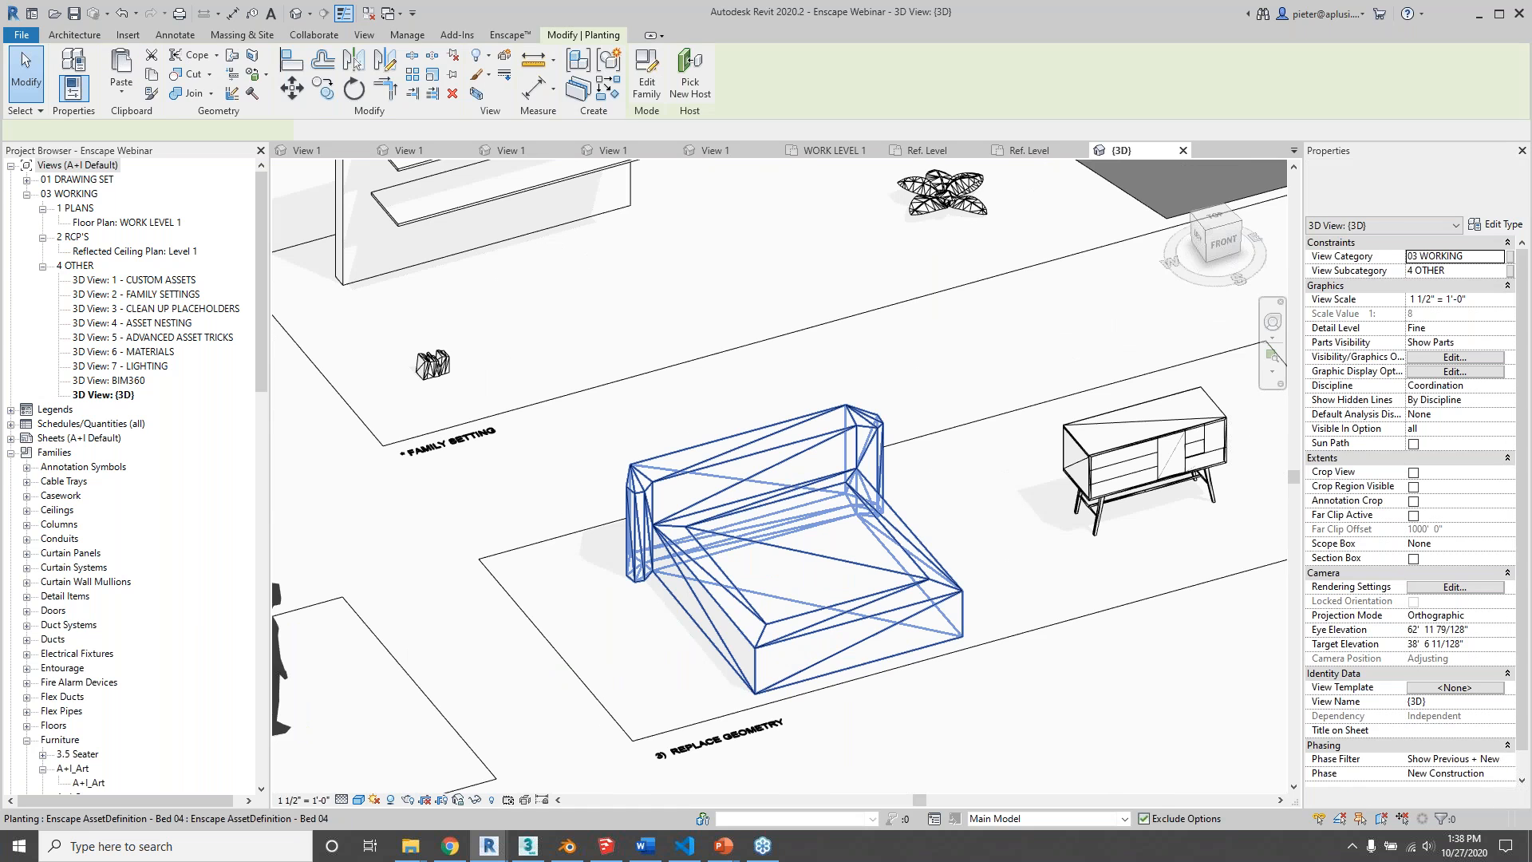
click(831, 635)
middle_drag(832, 636, 832, 660)
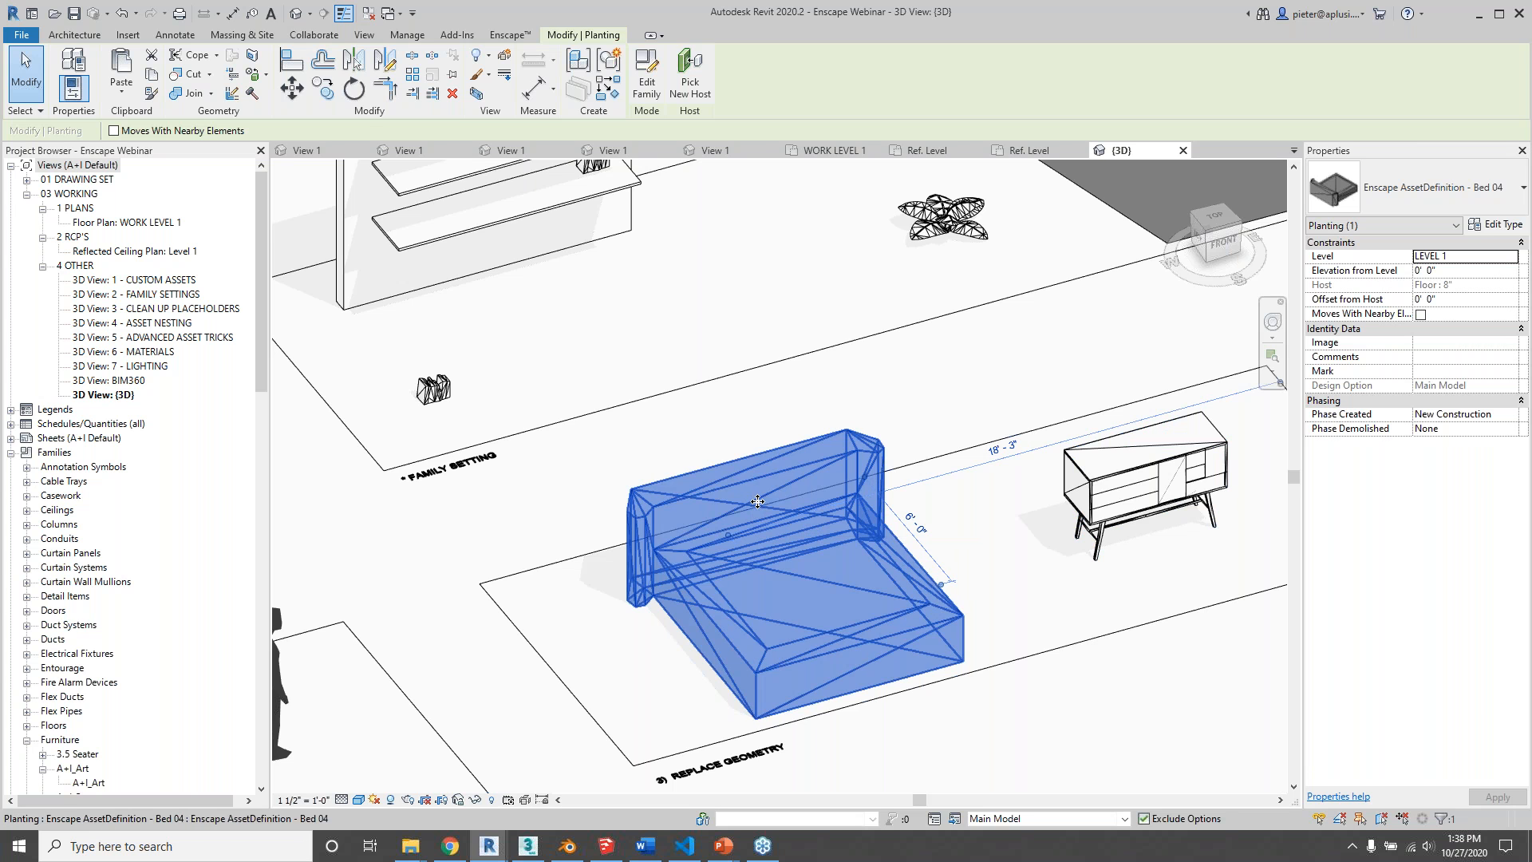
click(643, 101)
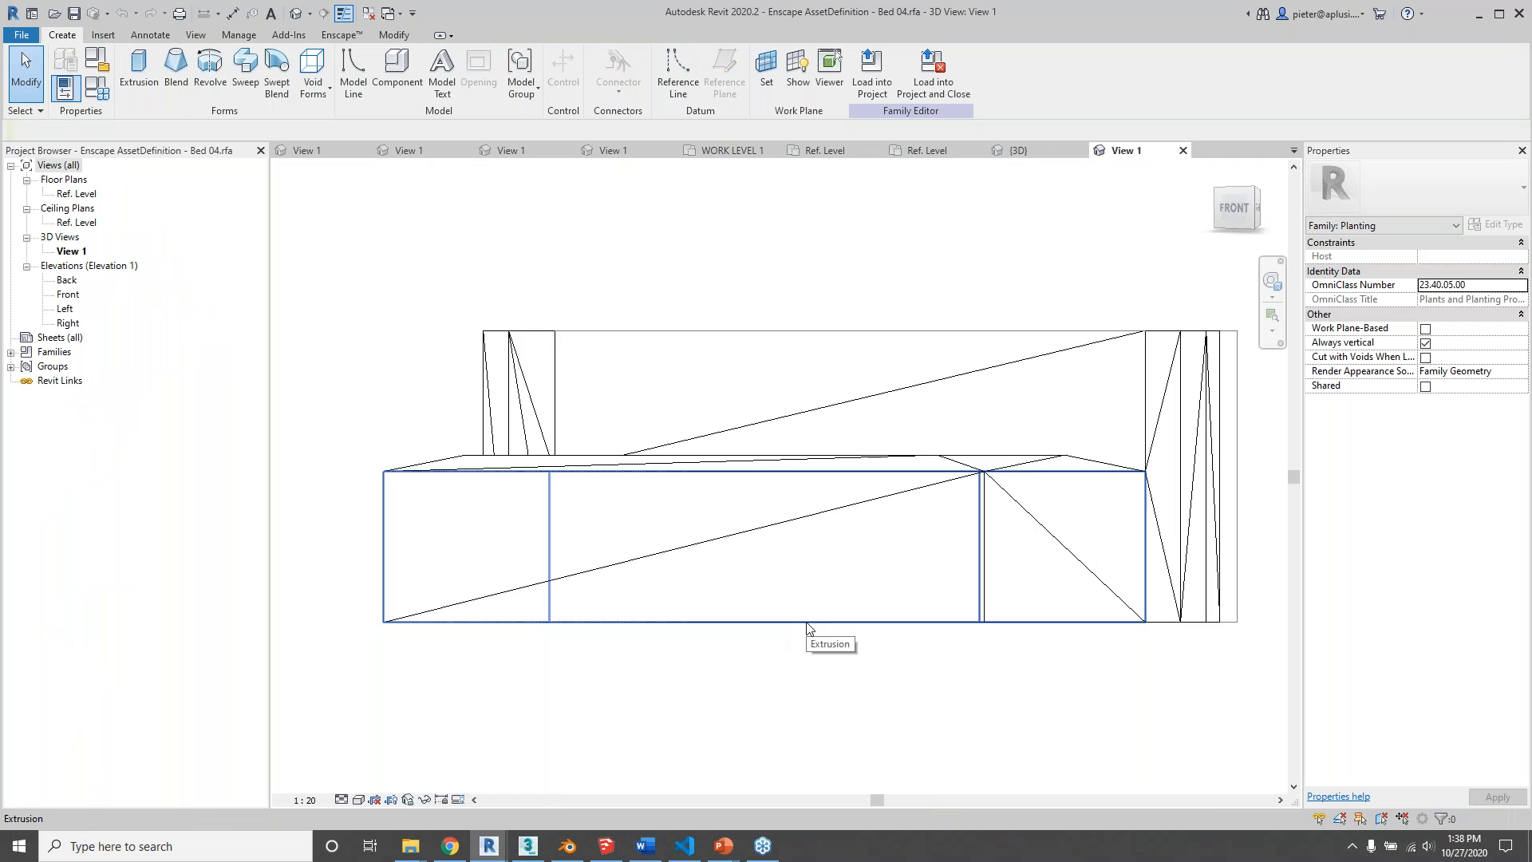
Step: Move the triangulated Enscape bed placeholder aside from the simple bed geometry and delete it from the family
shift+middle_drag(779, 643, 575, 552)
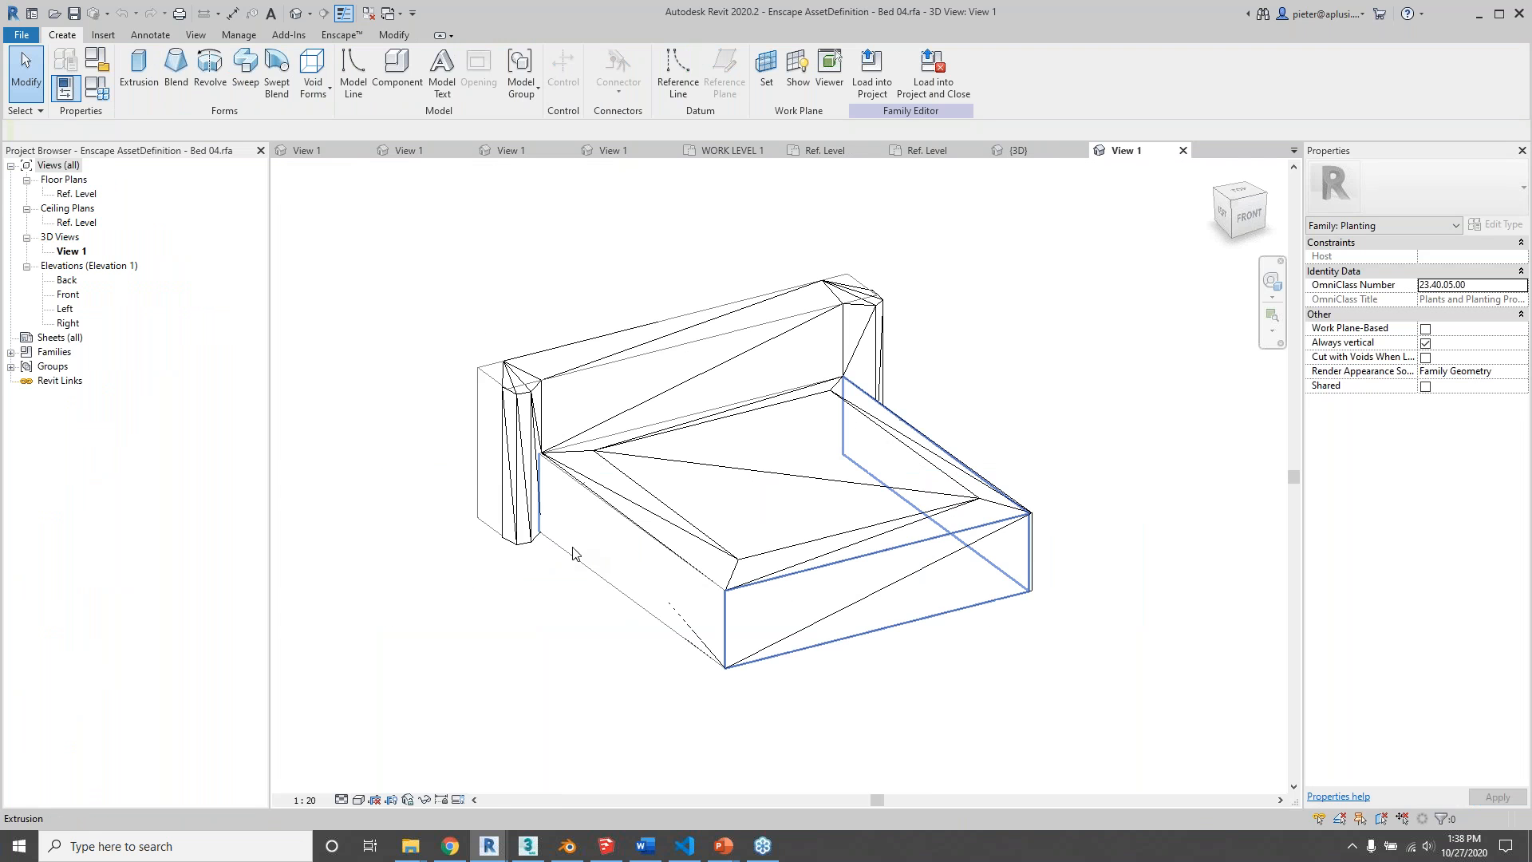
click(534, 406)
drag(749, 528, 1111, 525)
scroll(1151, 365, down, 1)
middle_drag(1150, 366, 950, 417)
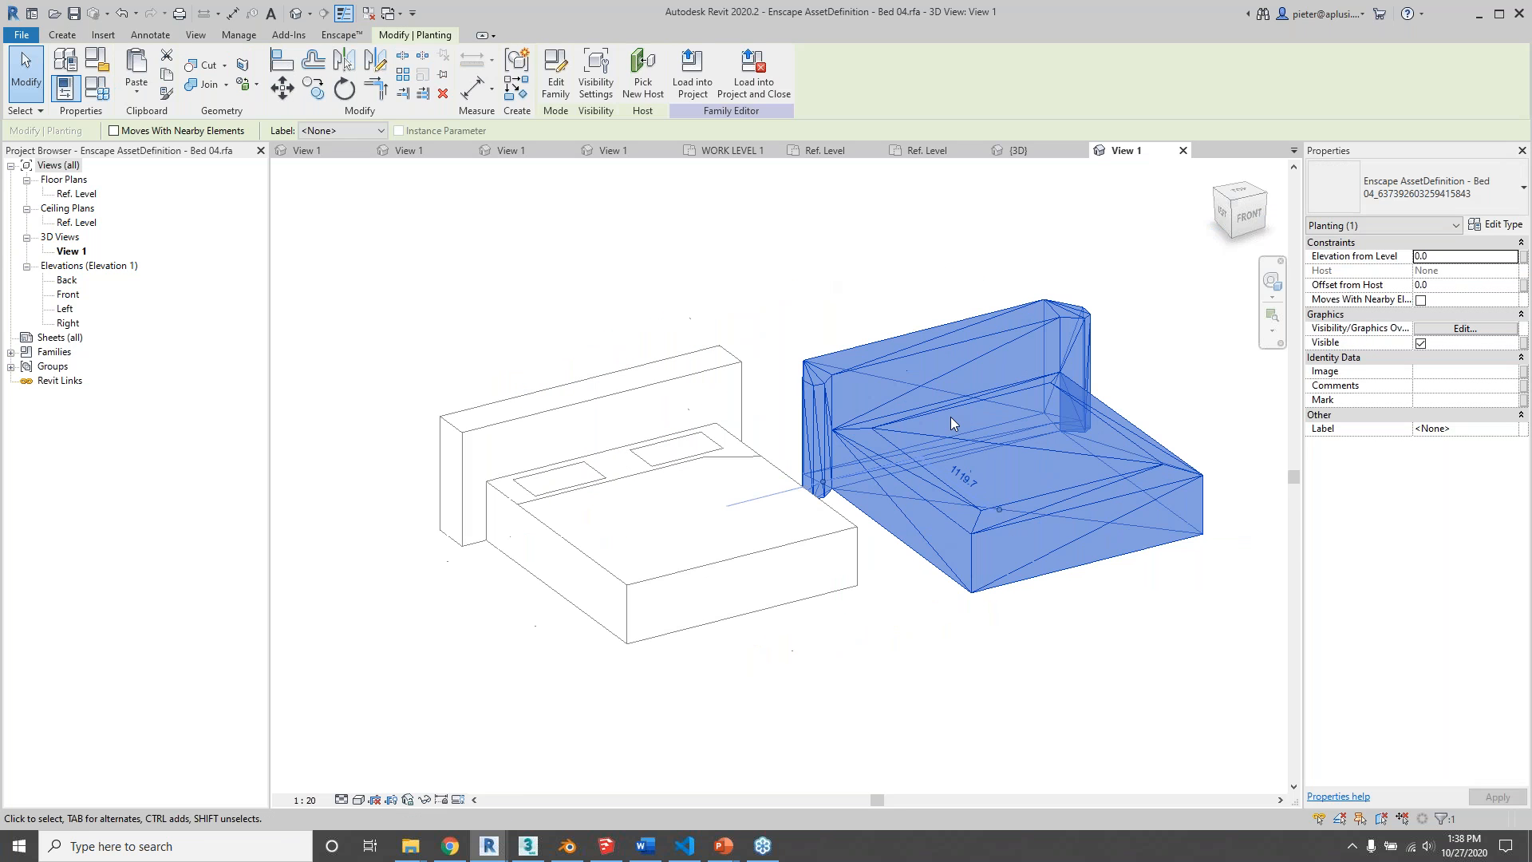
key(Delete)
Step: Examine the simple bed's extrusions and the pillow and blanket lines in the family's 3D view
middle_drag(447, 471, 596, 484)
click(650, 503)
click(613, 448)
key(Escape)
shift+middle_drag(754, 472, 738, 523)
scroll(706, 463, up, 2)
mouse_move(541, 328)
mouse_down()
mouse_move(1077, 659)
mouse_move(1081, 647)
mouse_up()
scroll(1004, 538, down, 1)
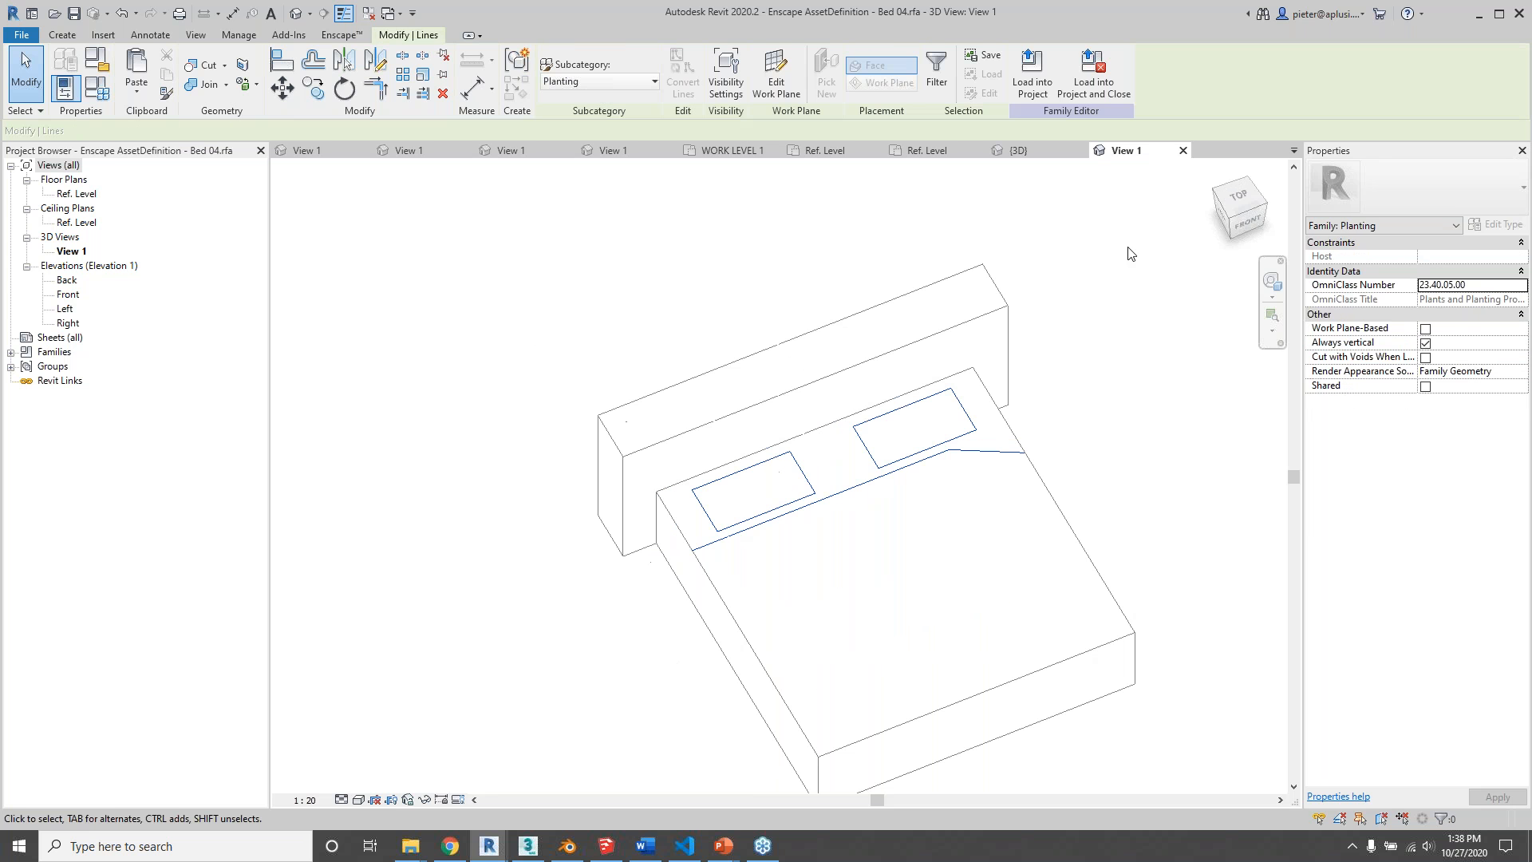
click(1238, 196)
scroll(933, 445, down, 3)
key(Escape)
shift+middle_drag(1019, 538, 642, 648)
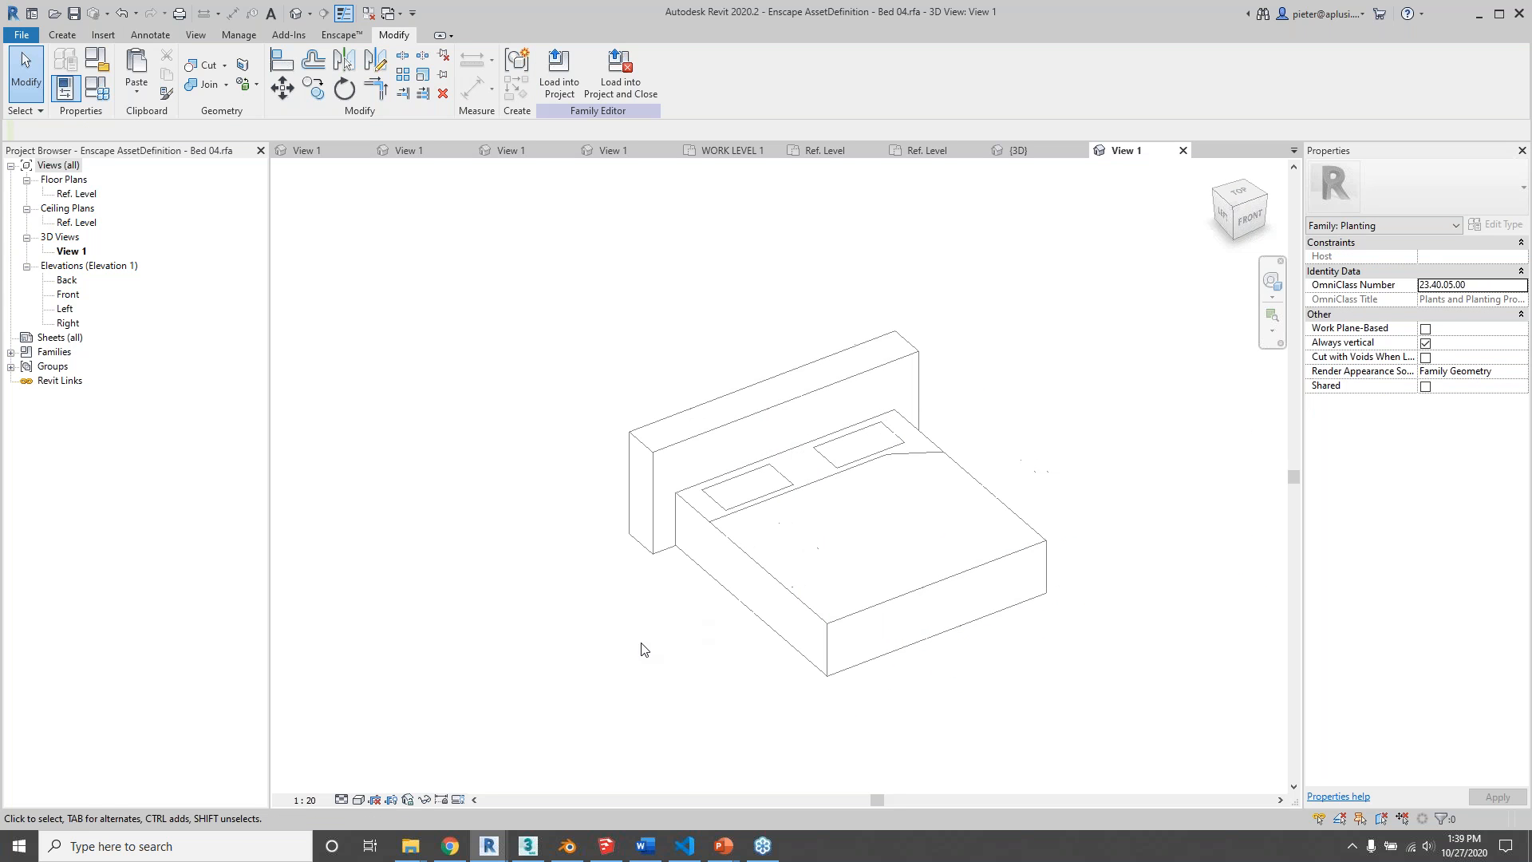
drag(525, 269, 1174, 777)
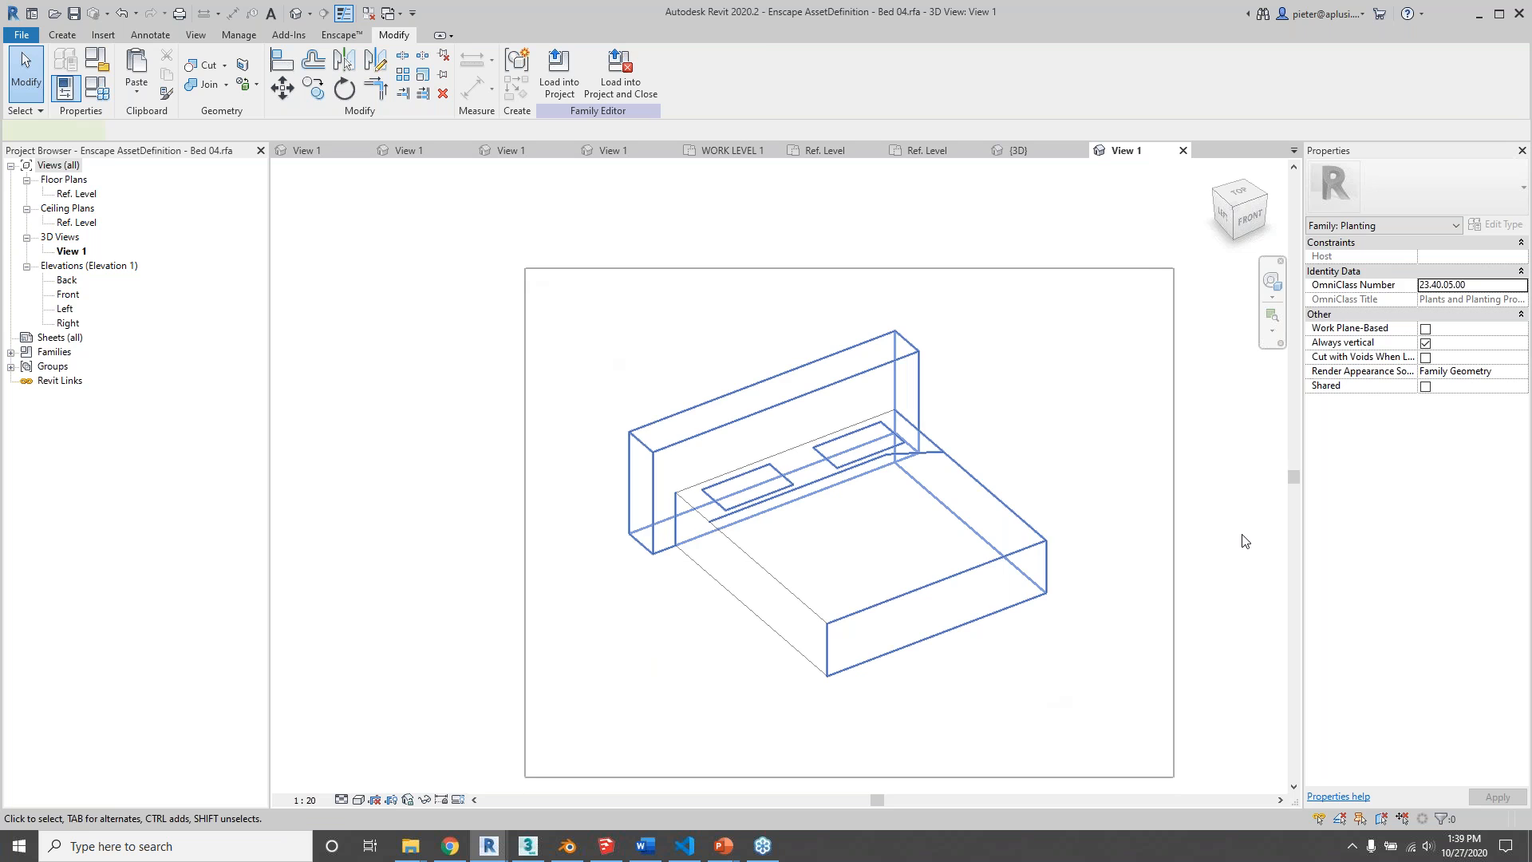
drag(1243, 540, 1174, 776)
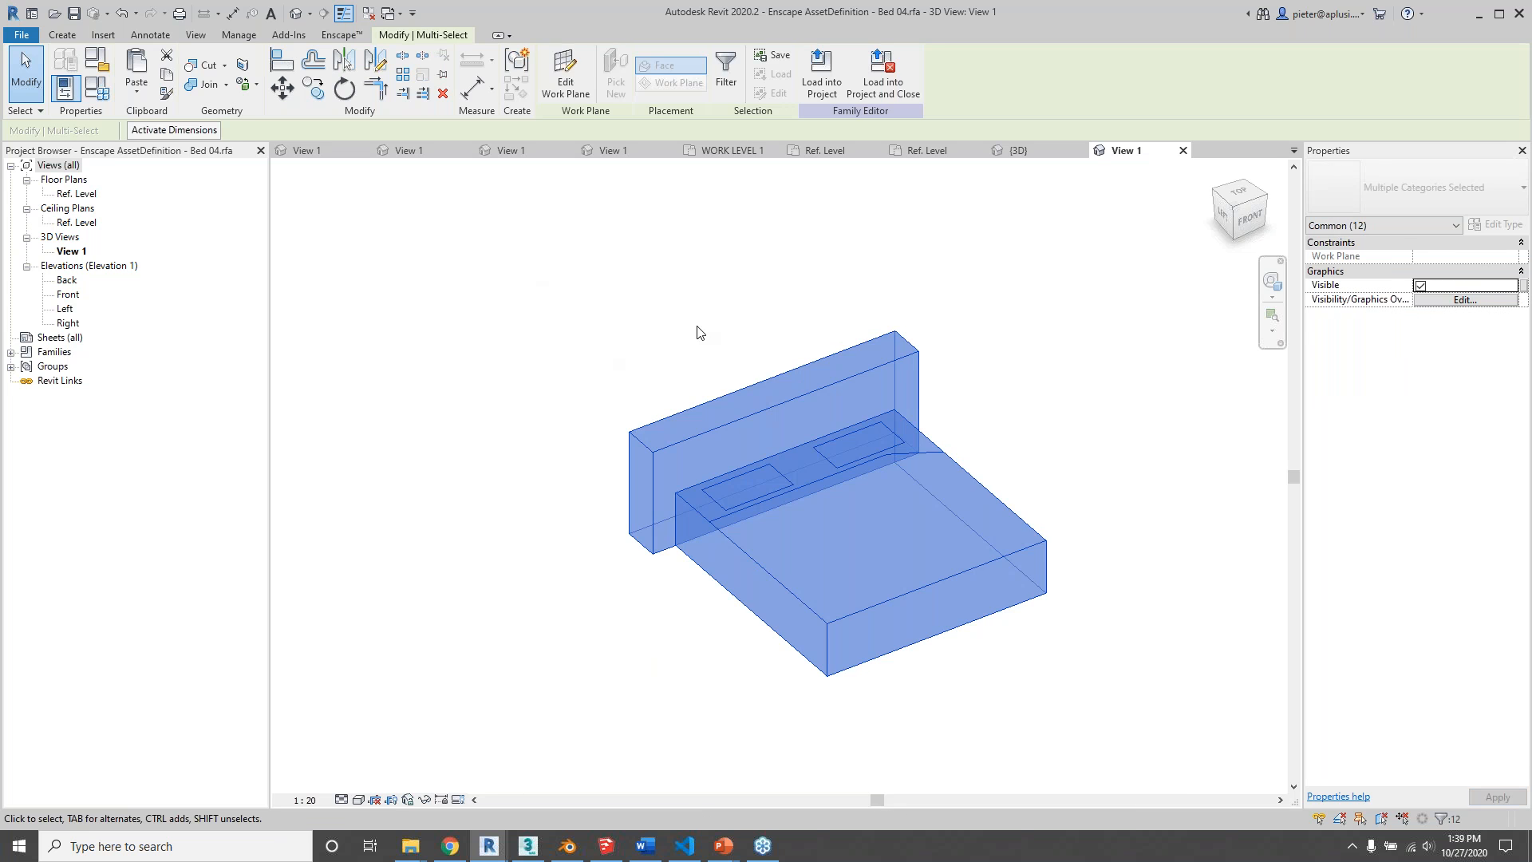
click(696, 332)
Step: Load the edited Bed 04 family into Enscape Webinar.rvt, overwriting the existing family
click(558, 76)
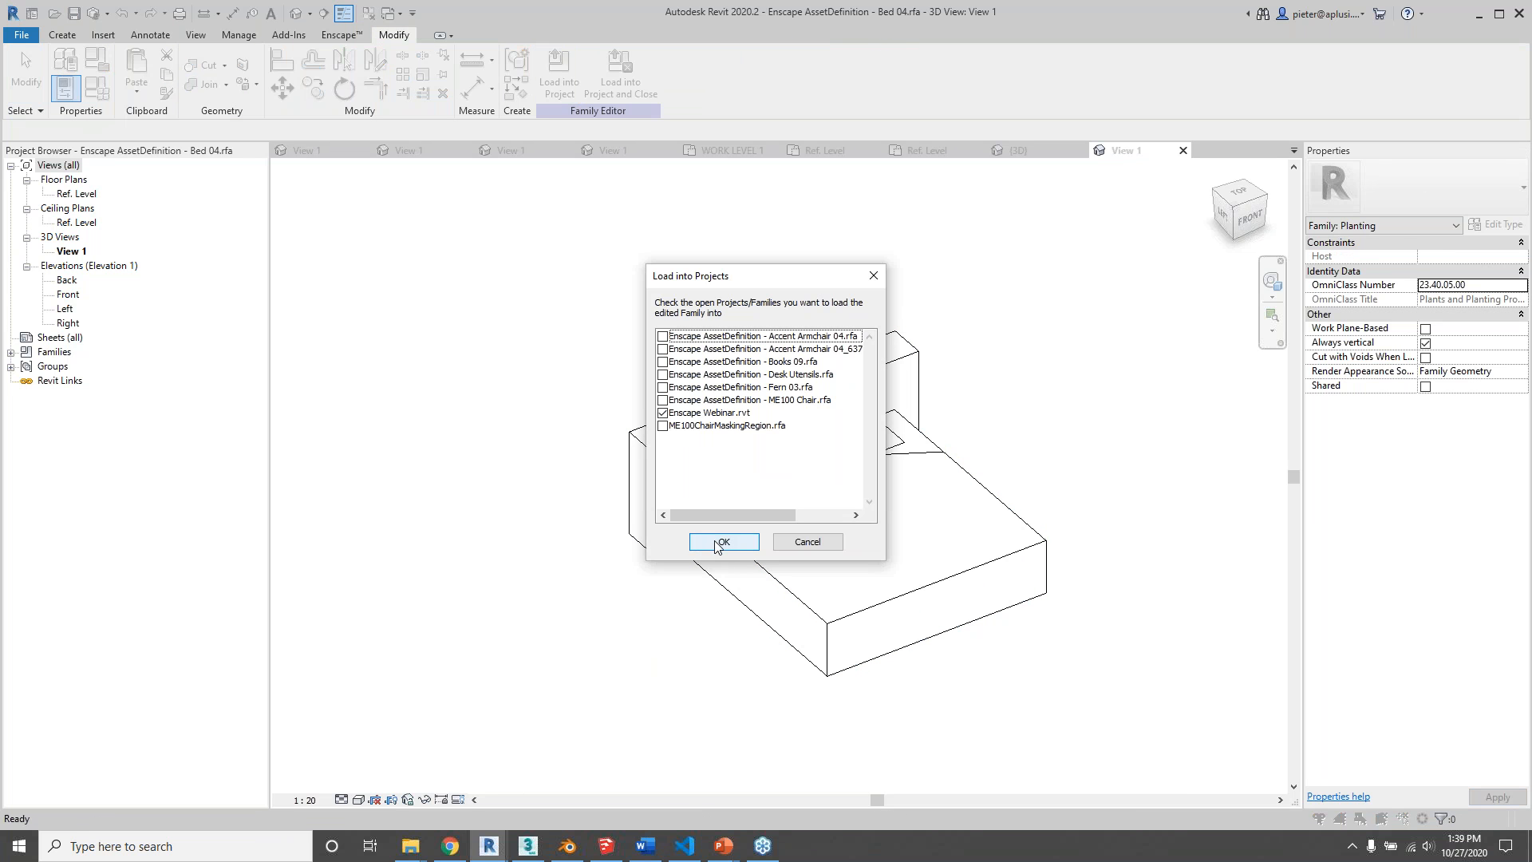
click(721, 542)
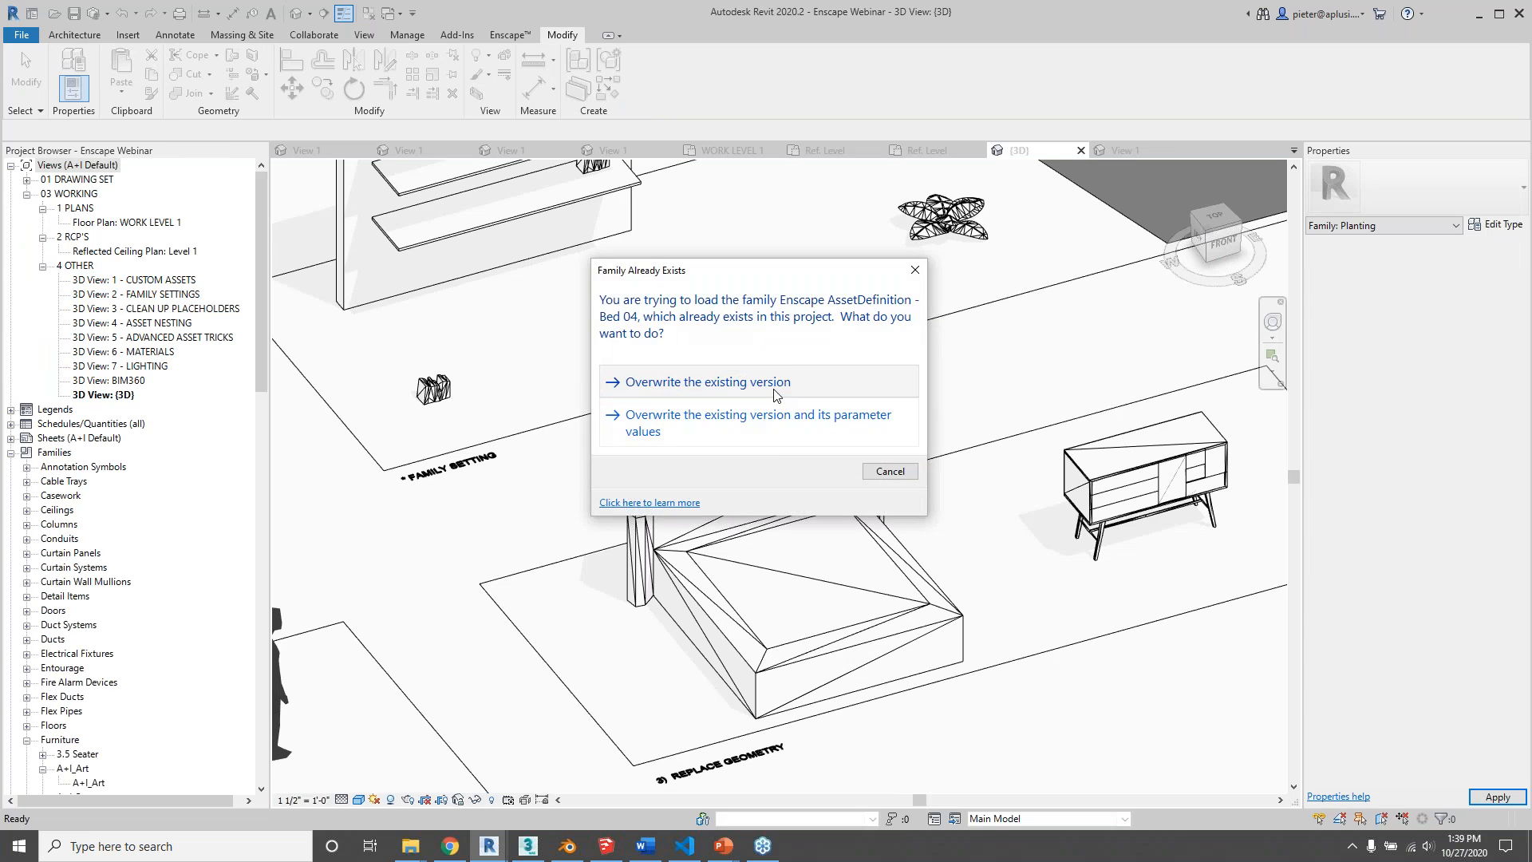
click(798, 485)
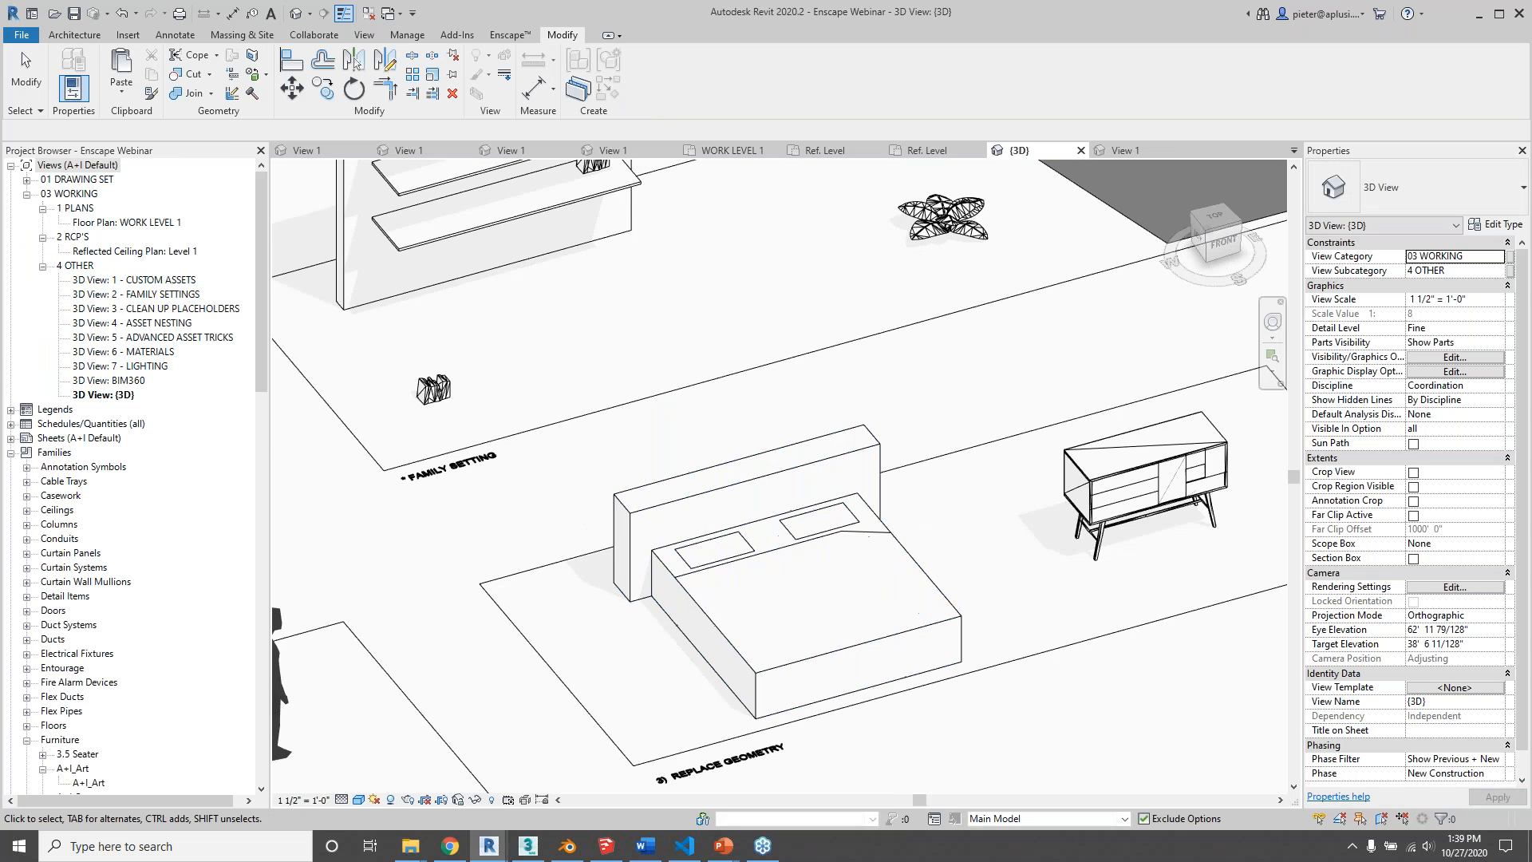
middle_drag(703, 611, 782, 610)
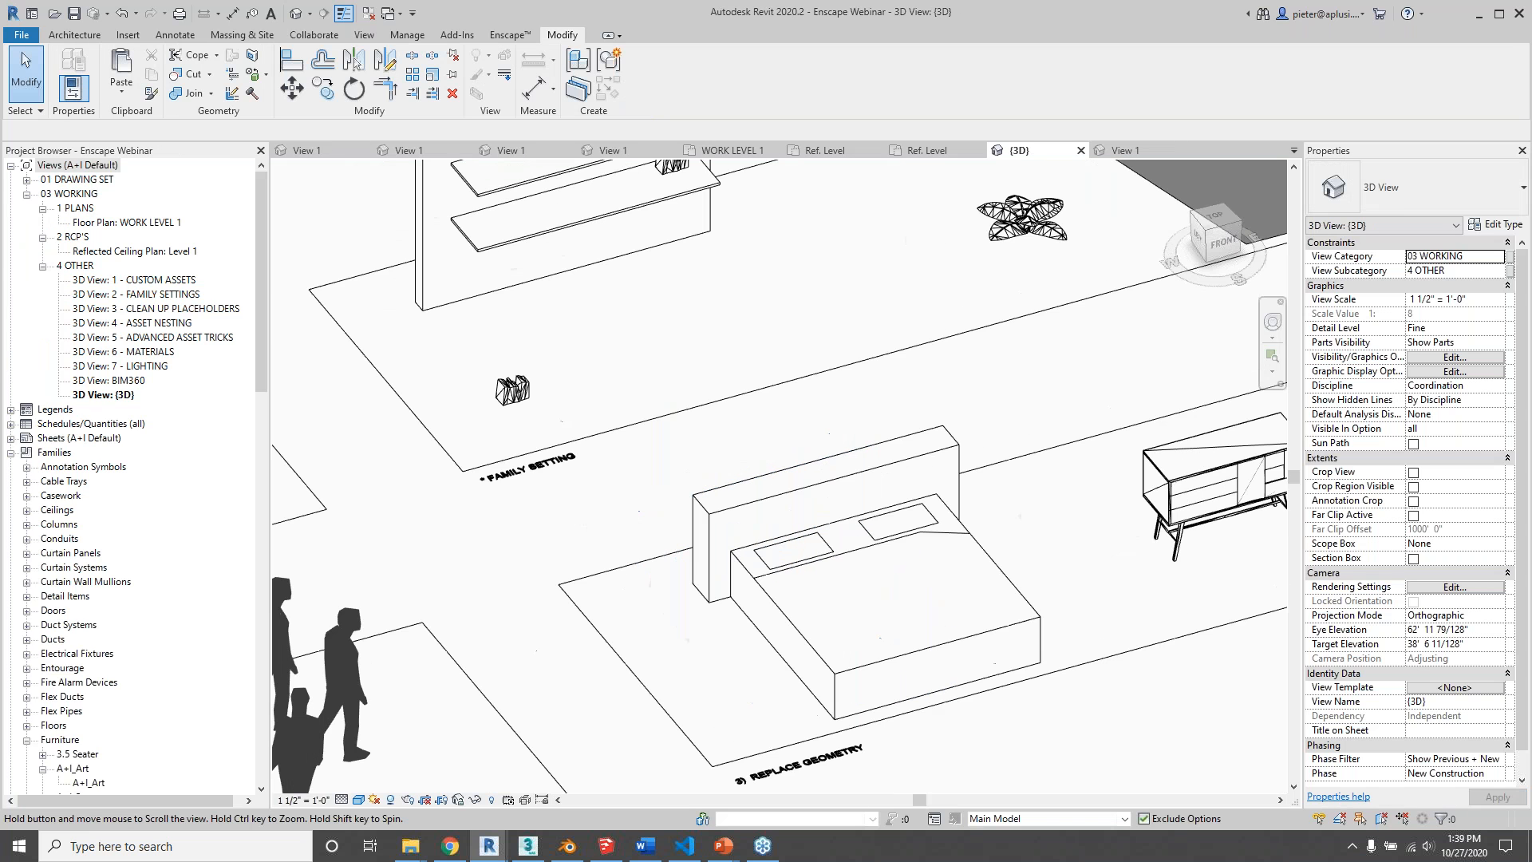
Step: Check the replaced bed geometry in the WORK LEVEL 1 floor plan and in the default 3D view
click(143, 229)
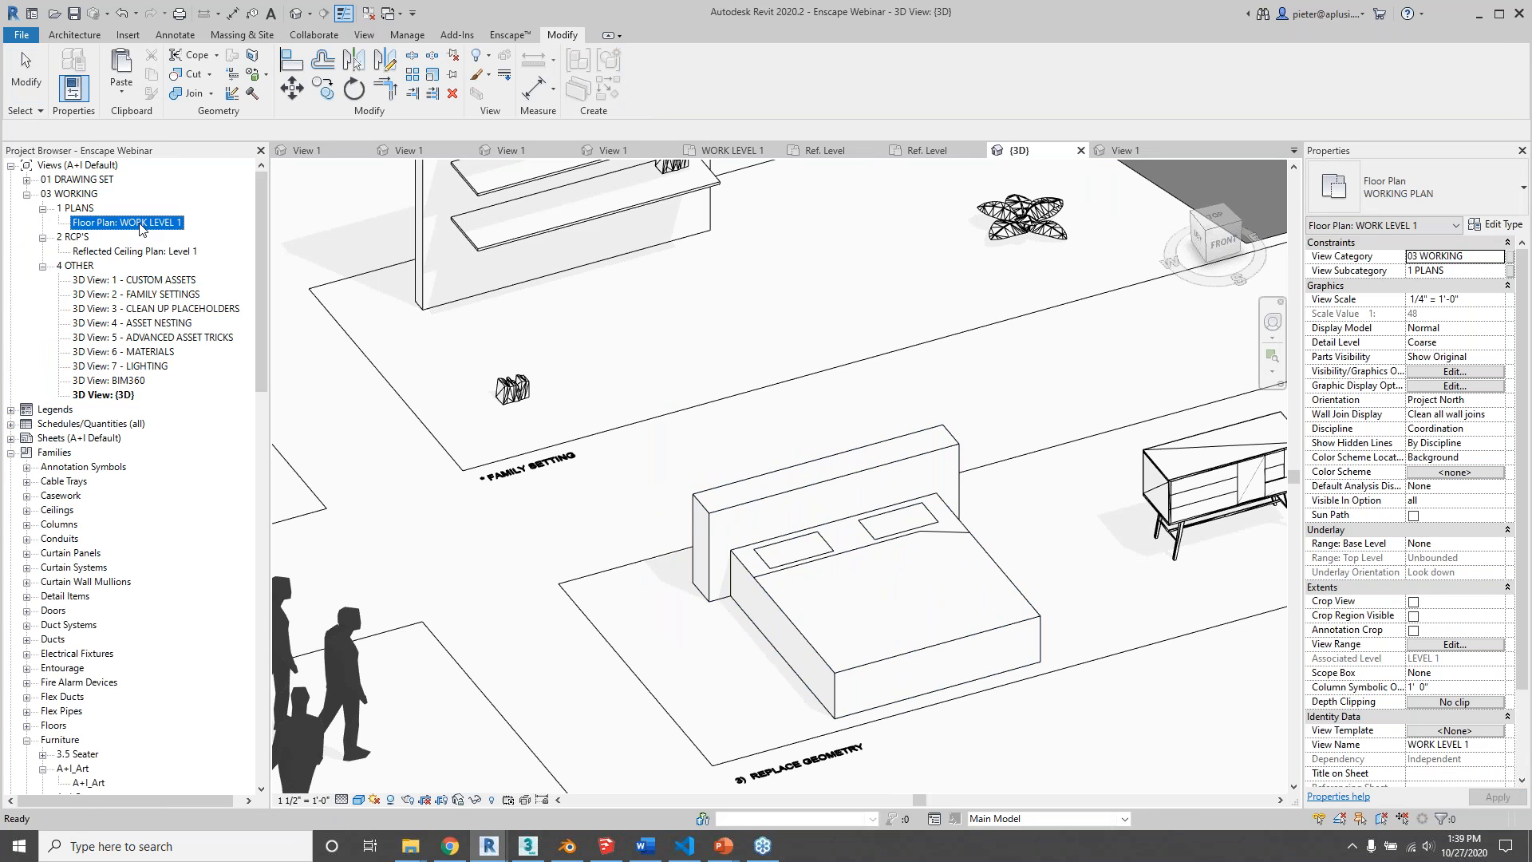
double_click(138, 225)
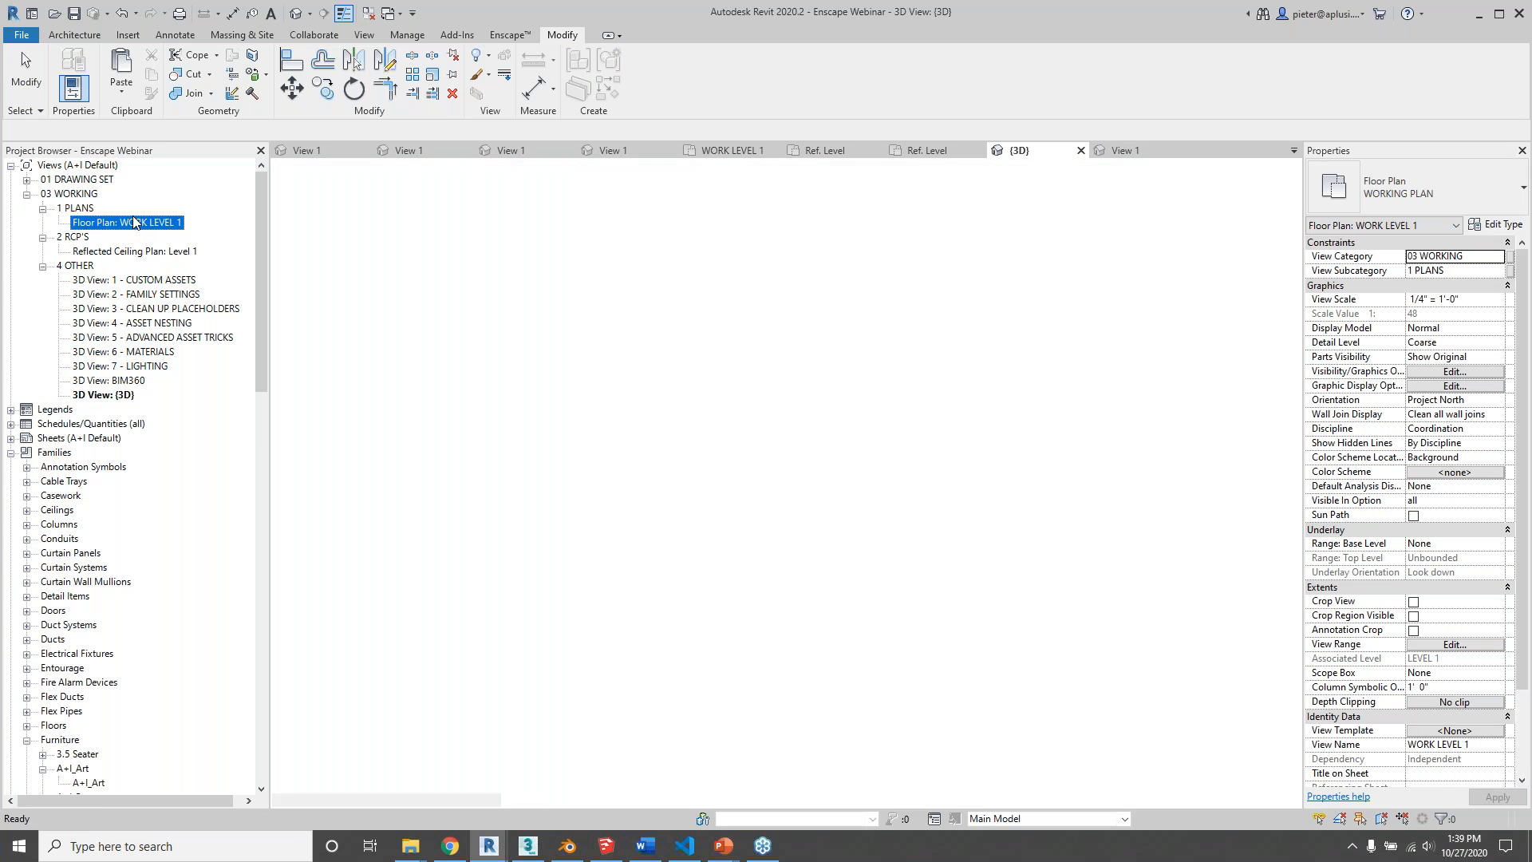
scroll(356, 489, down, 5)
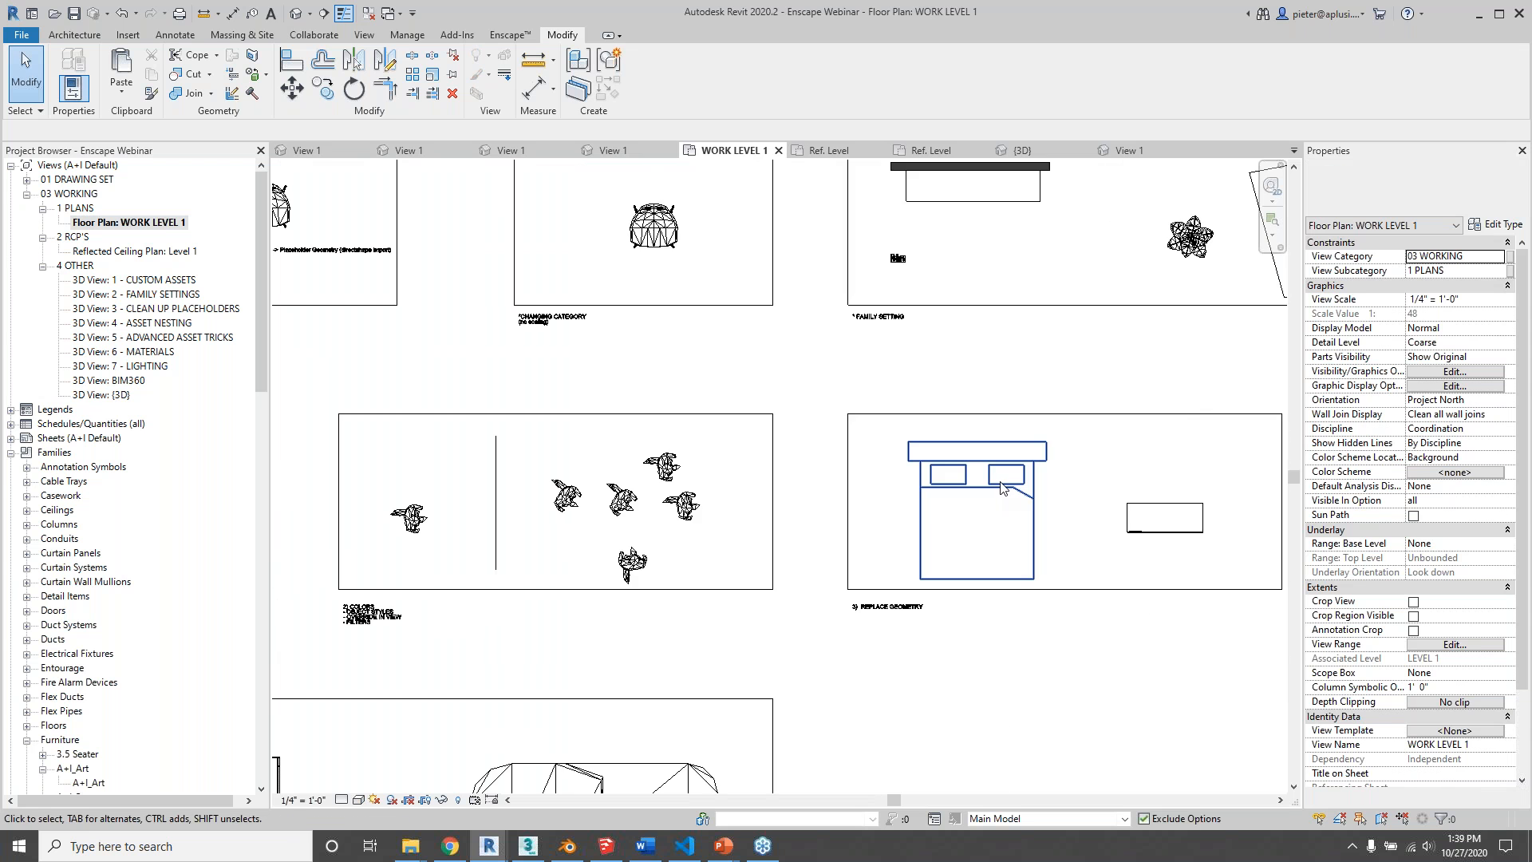
click(297, 16)
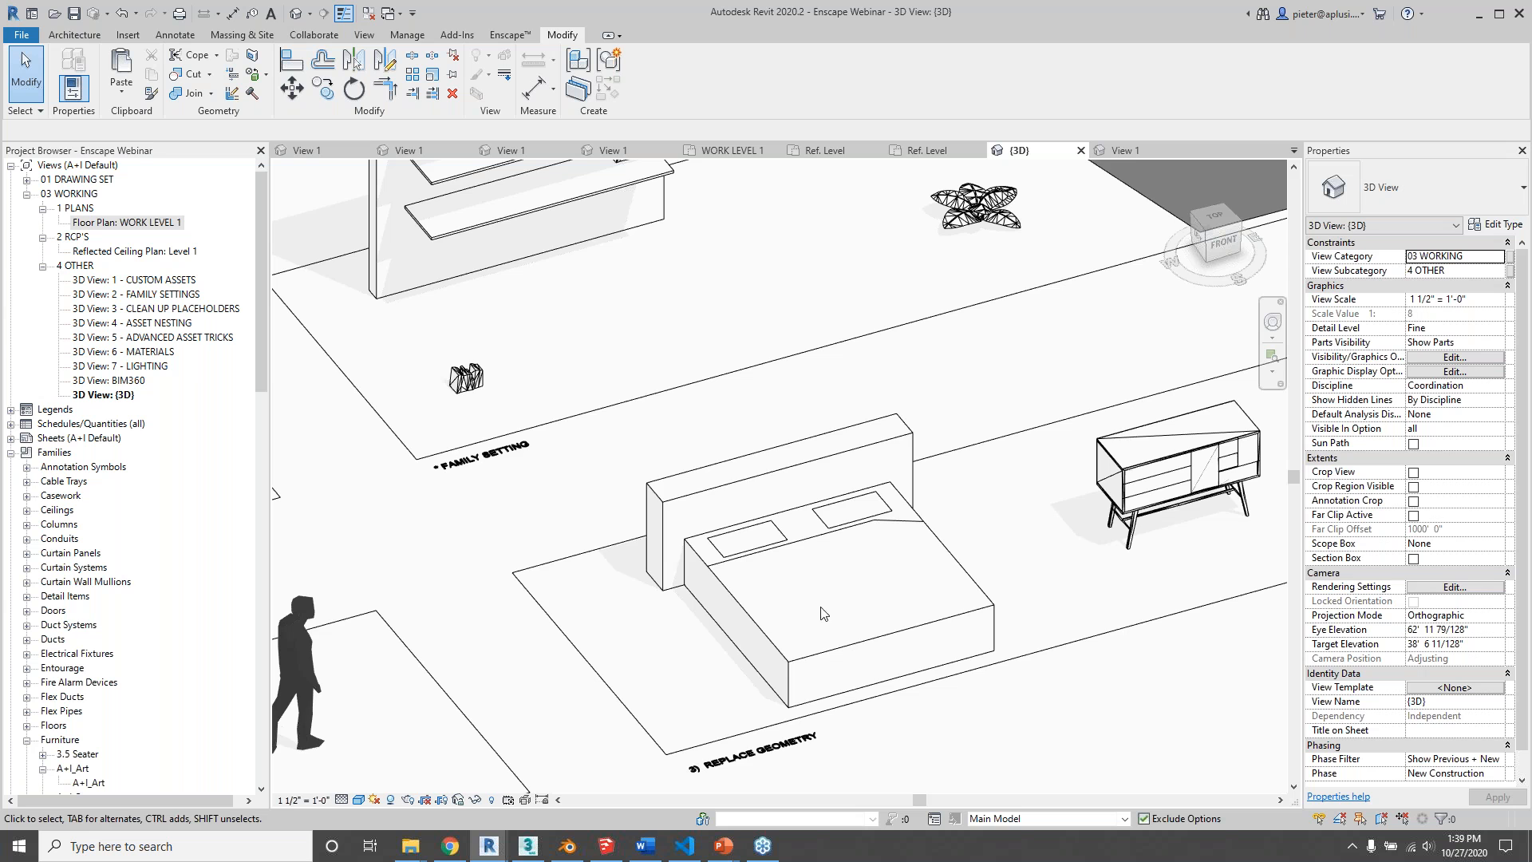
scroll(768, 594, up, 2)
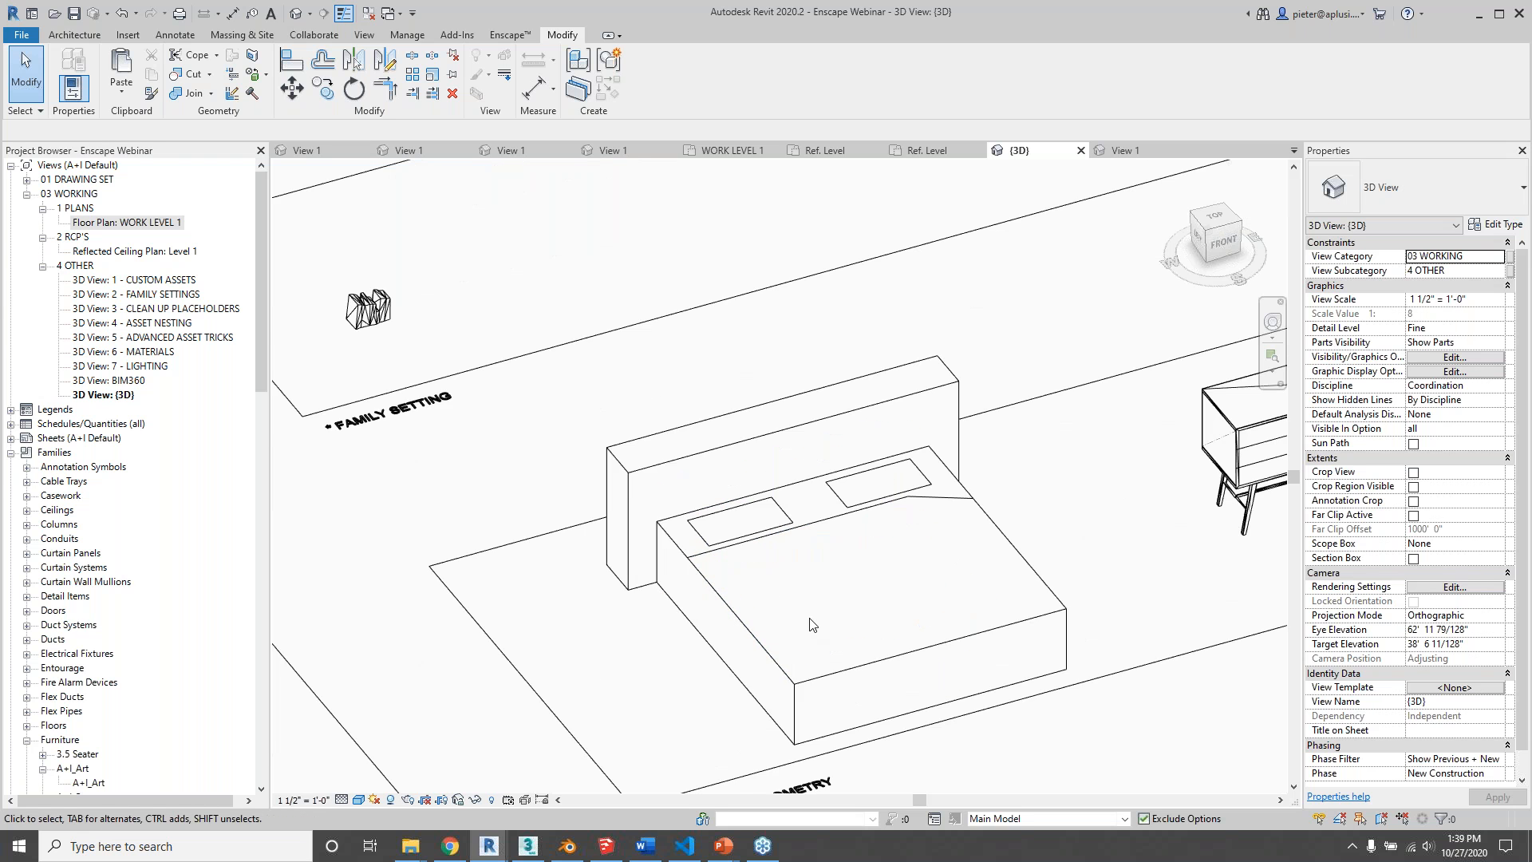
middle_drag(810, 625, 728, 629)
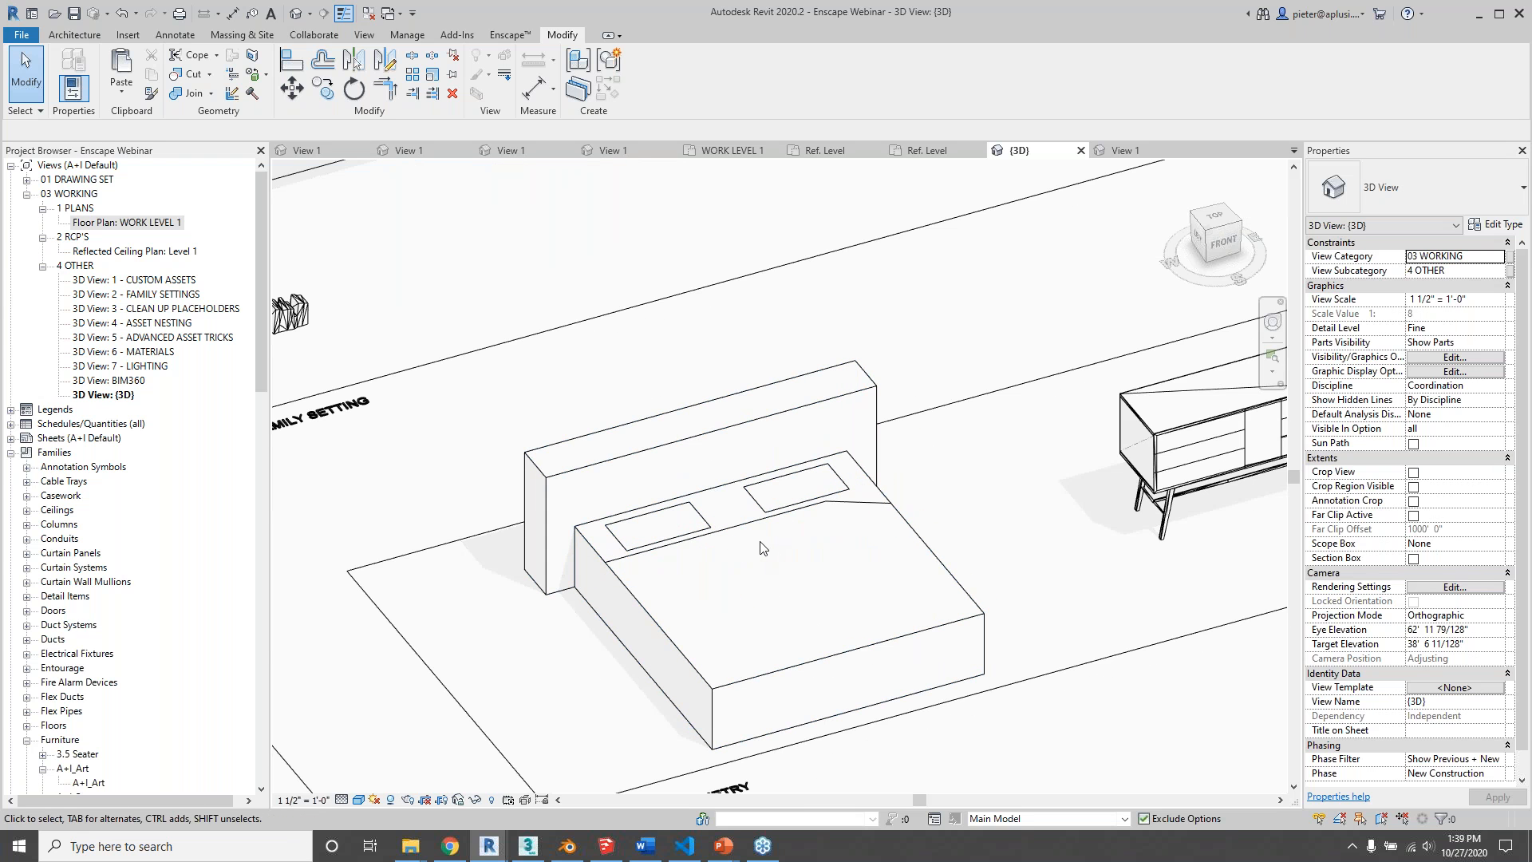
scroll(762, 548, down, 3)
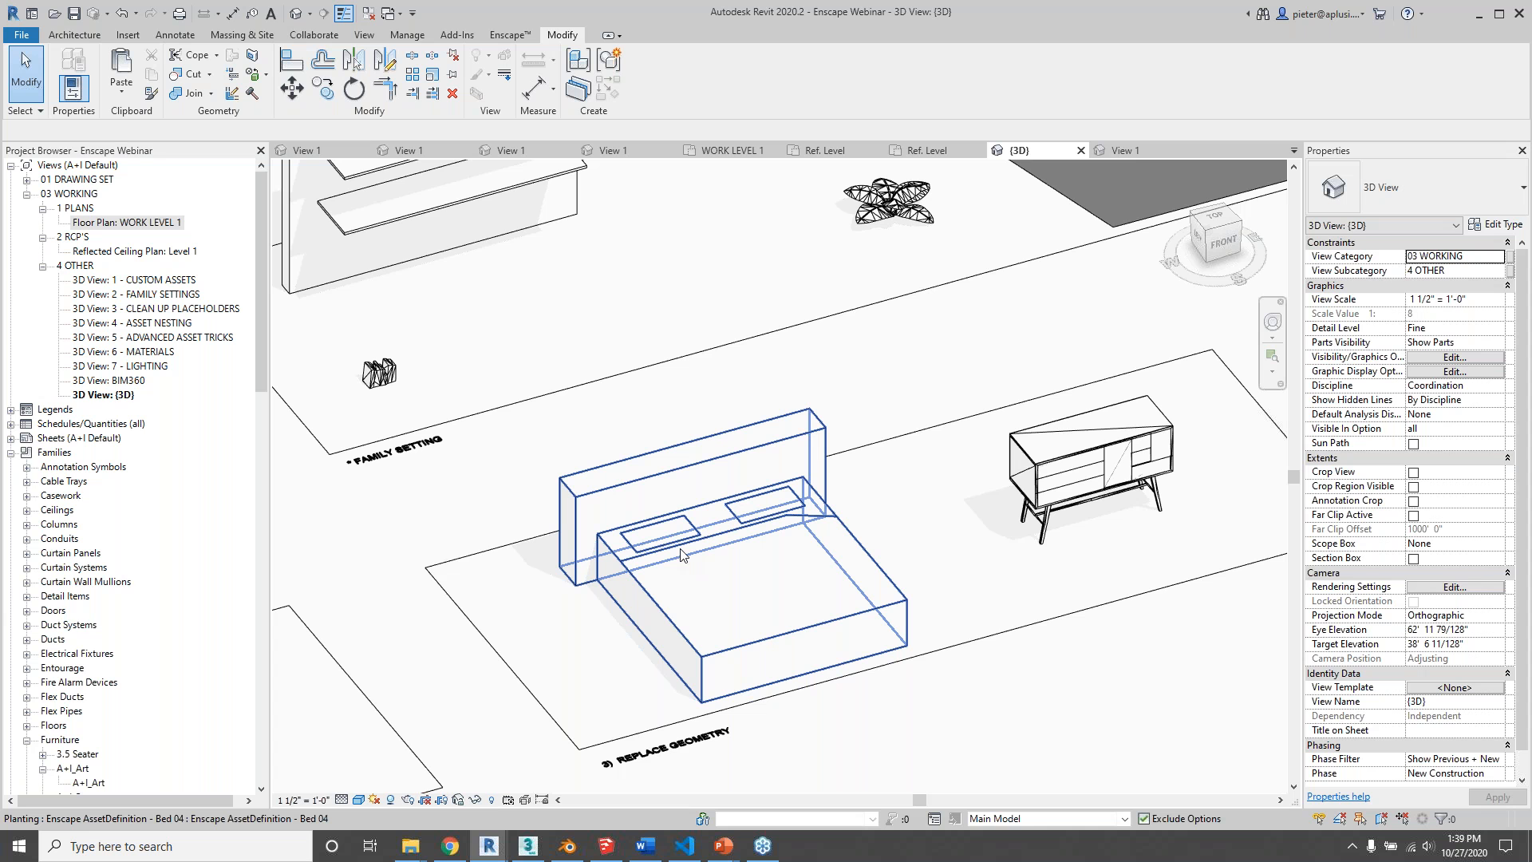
scroll(650, 548, down, 2)
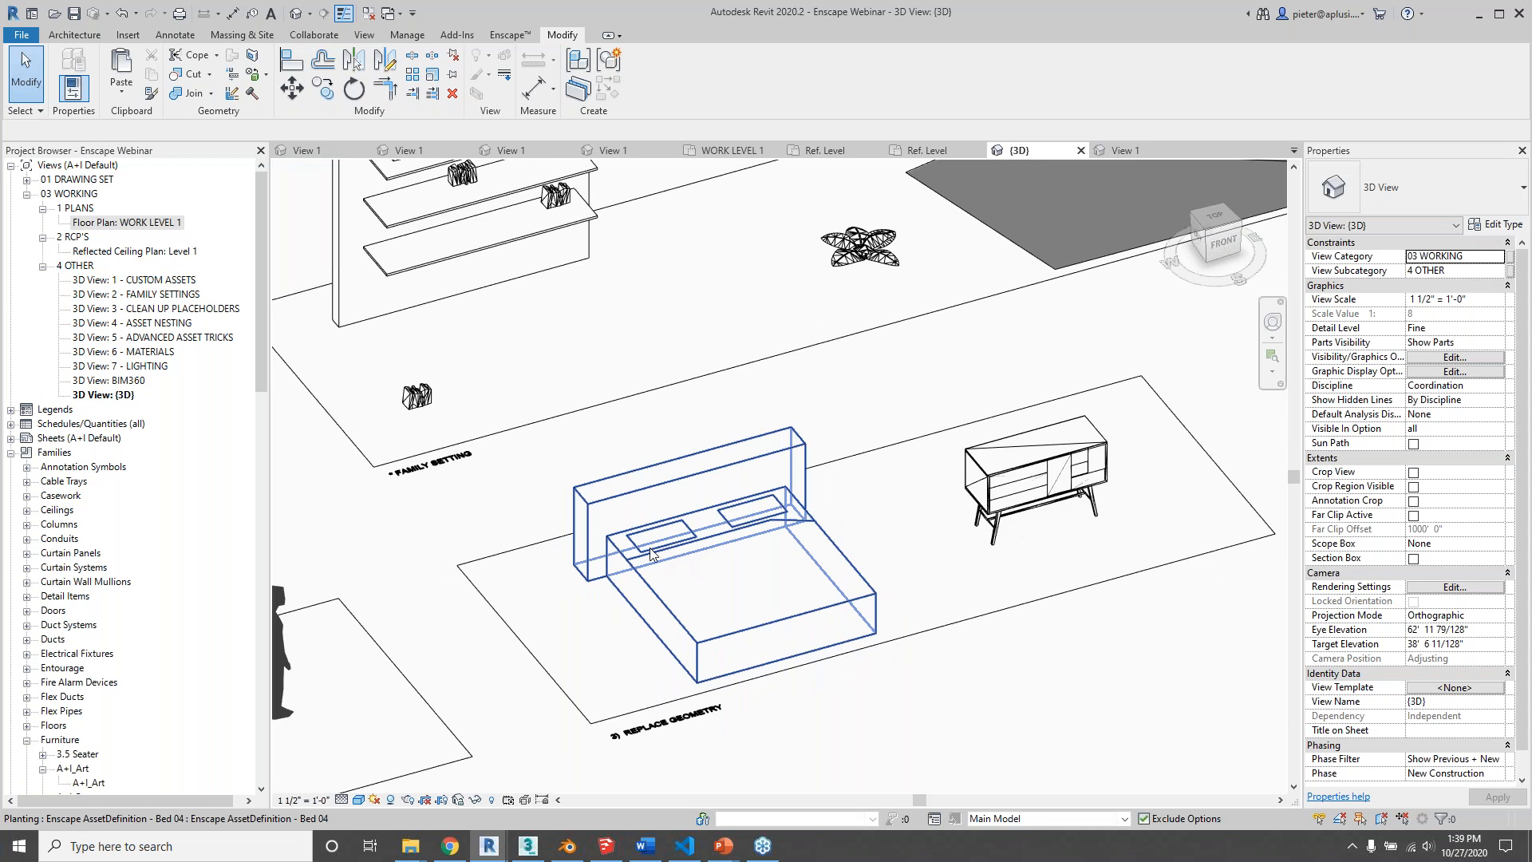
Step: Select the high-back lounge chair in the Link to Existing Family area of the 3D view
middle_drag(1029, 479, 727, 569)
scroll(751, 625, up, 2)
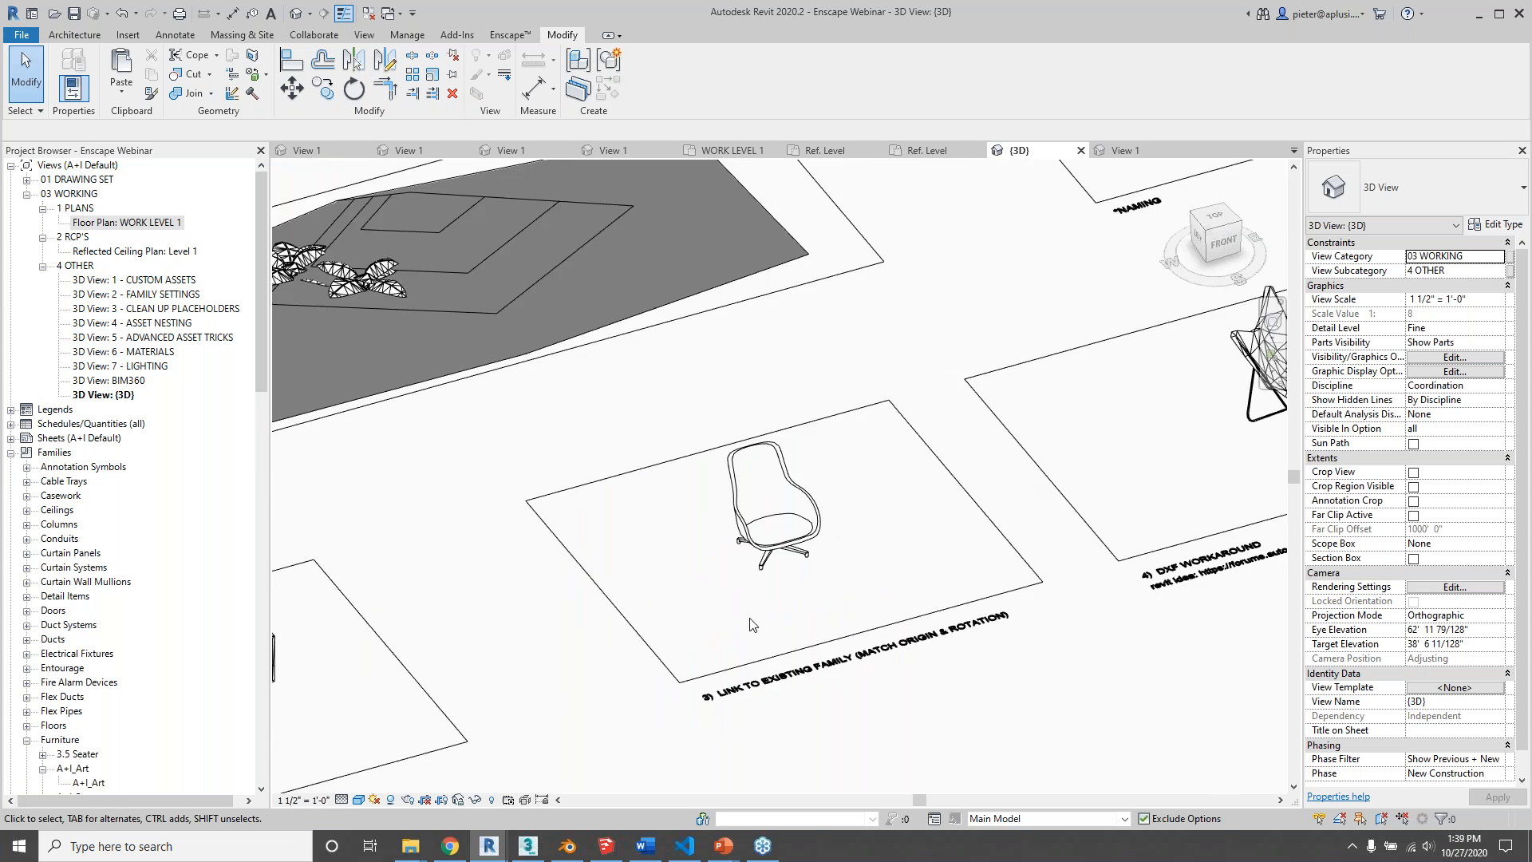
scroll(806, 623, up, 1)
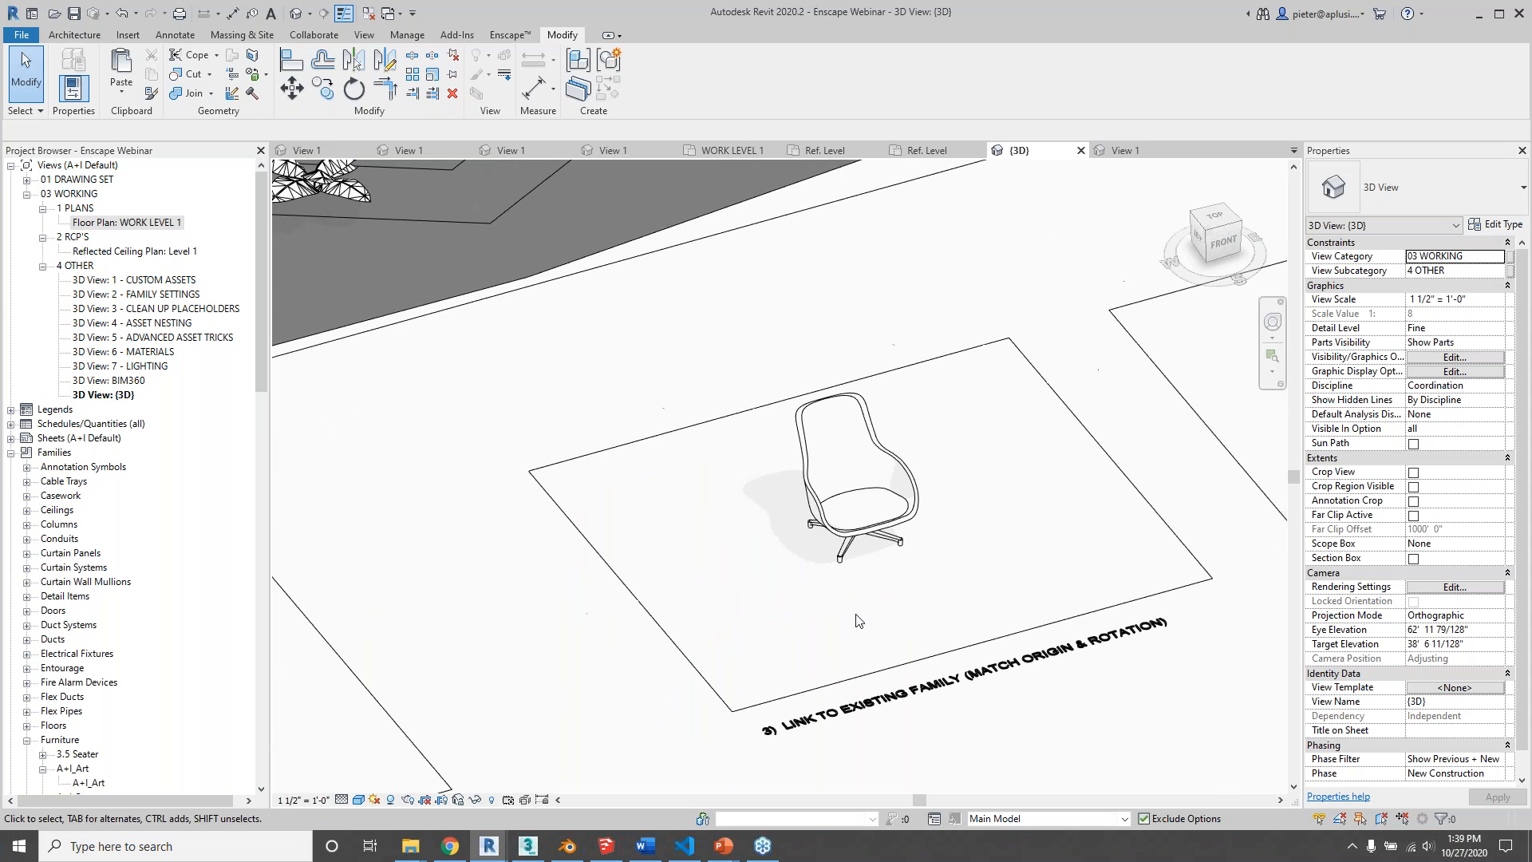
click(835, 533)
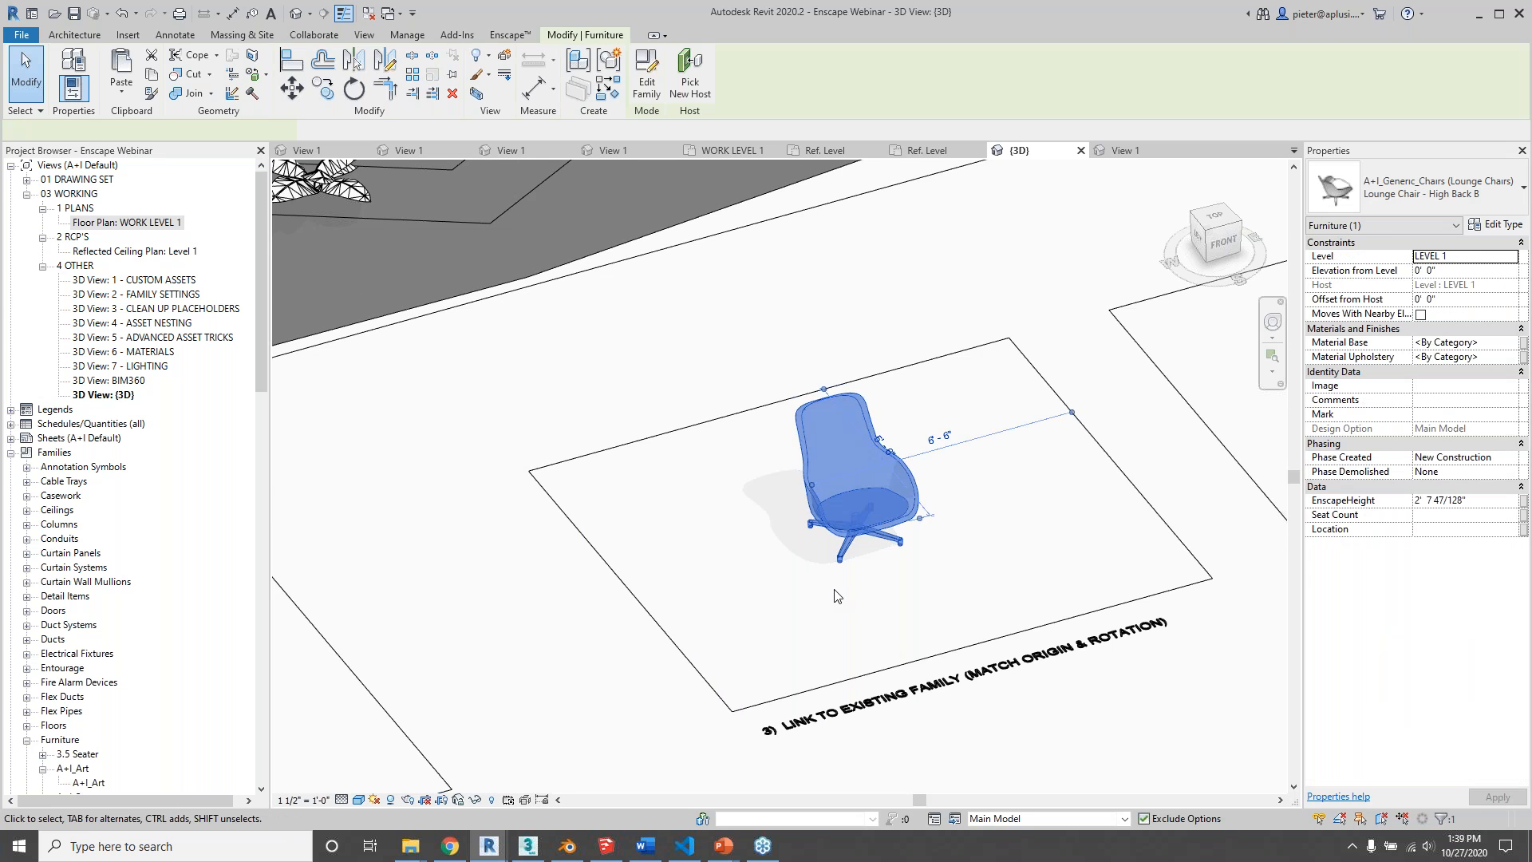
middle_drag(836, 533, 818, 546)
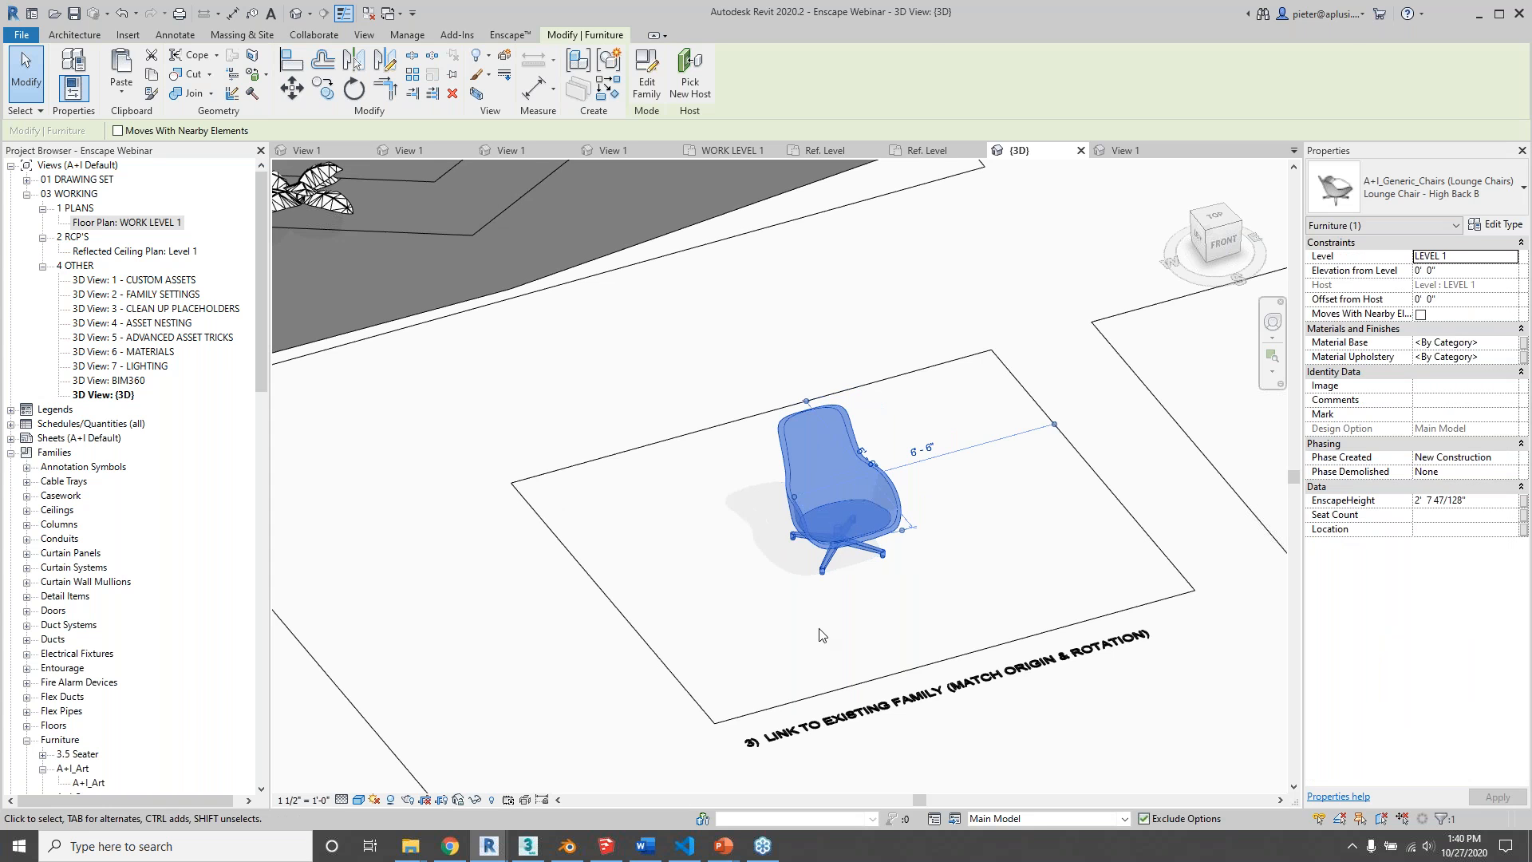
Step: Start linking a Revit family to the Accent Chair 02 asset, search the target families for "chairs (loun", and close without linking
click(509, 34)
click(539, 71)
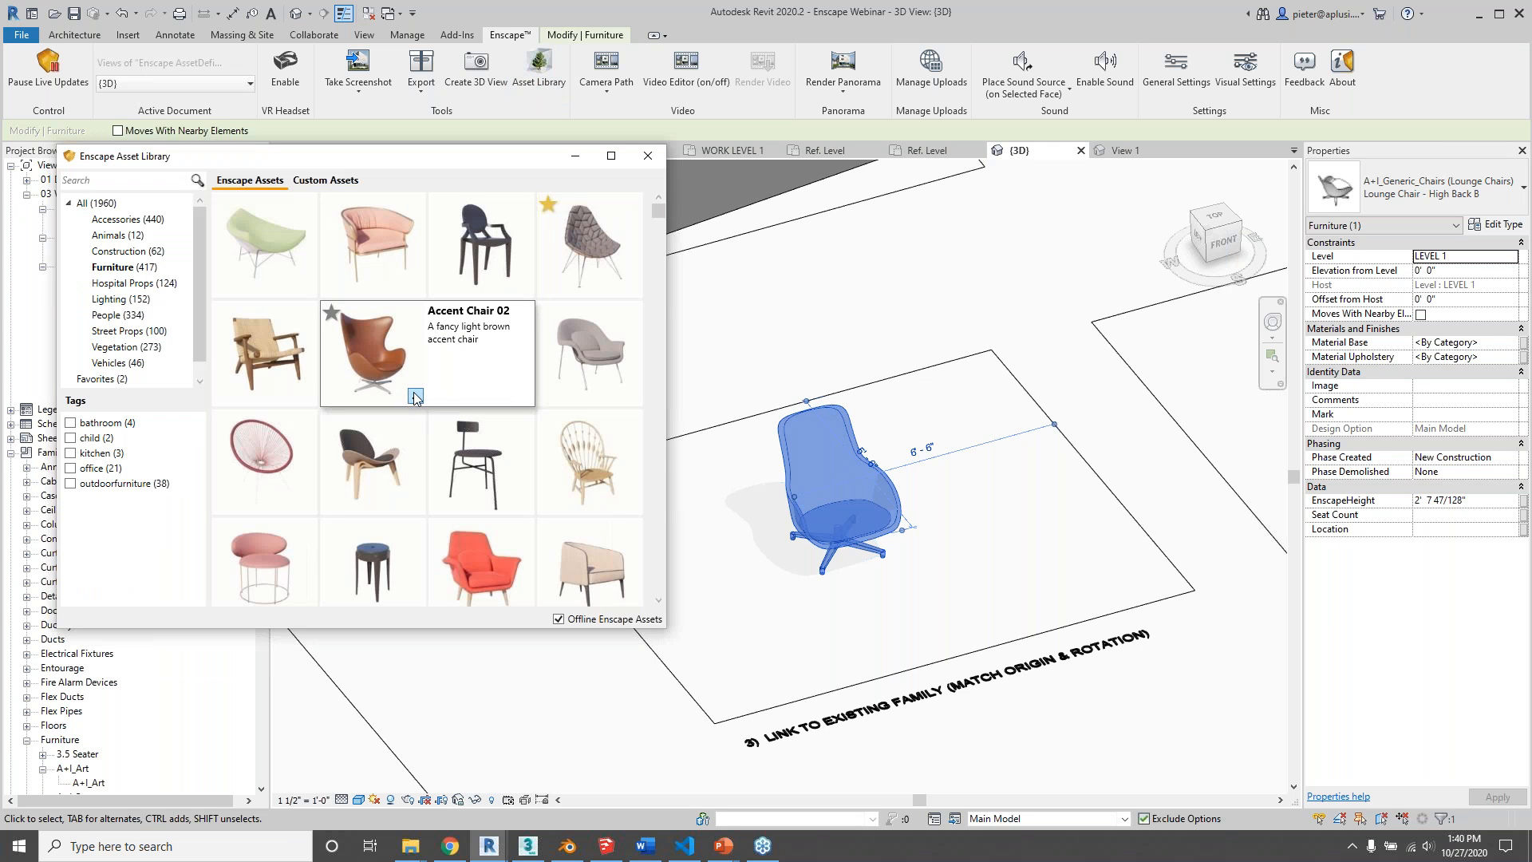
click(416, 401)
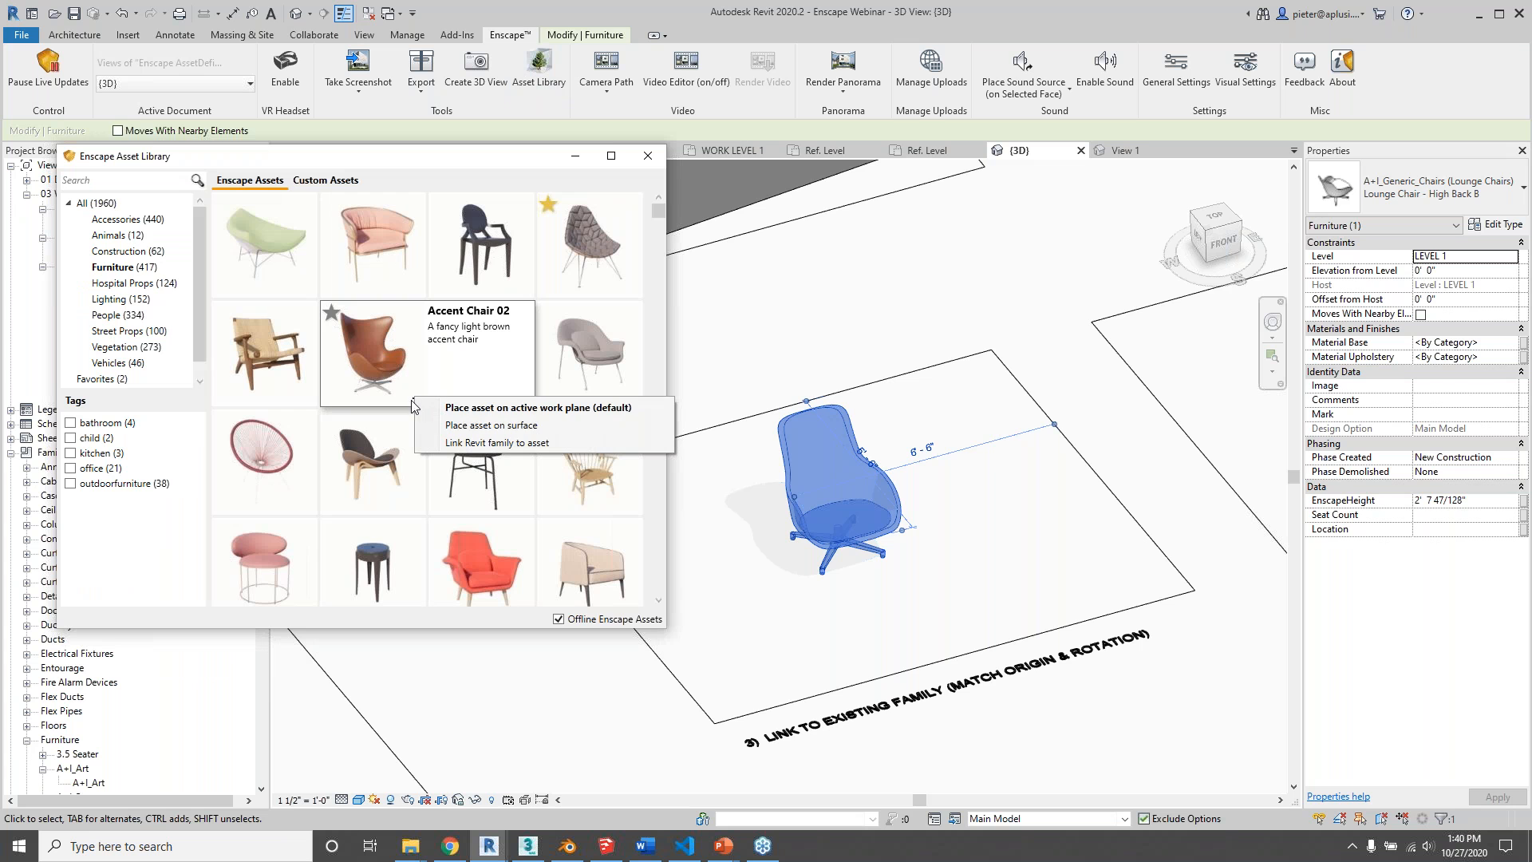
click(465, 443)
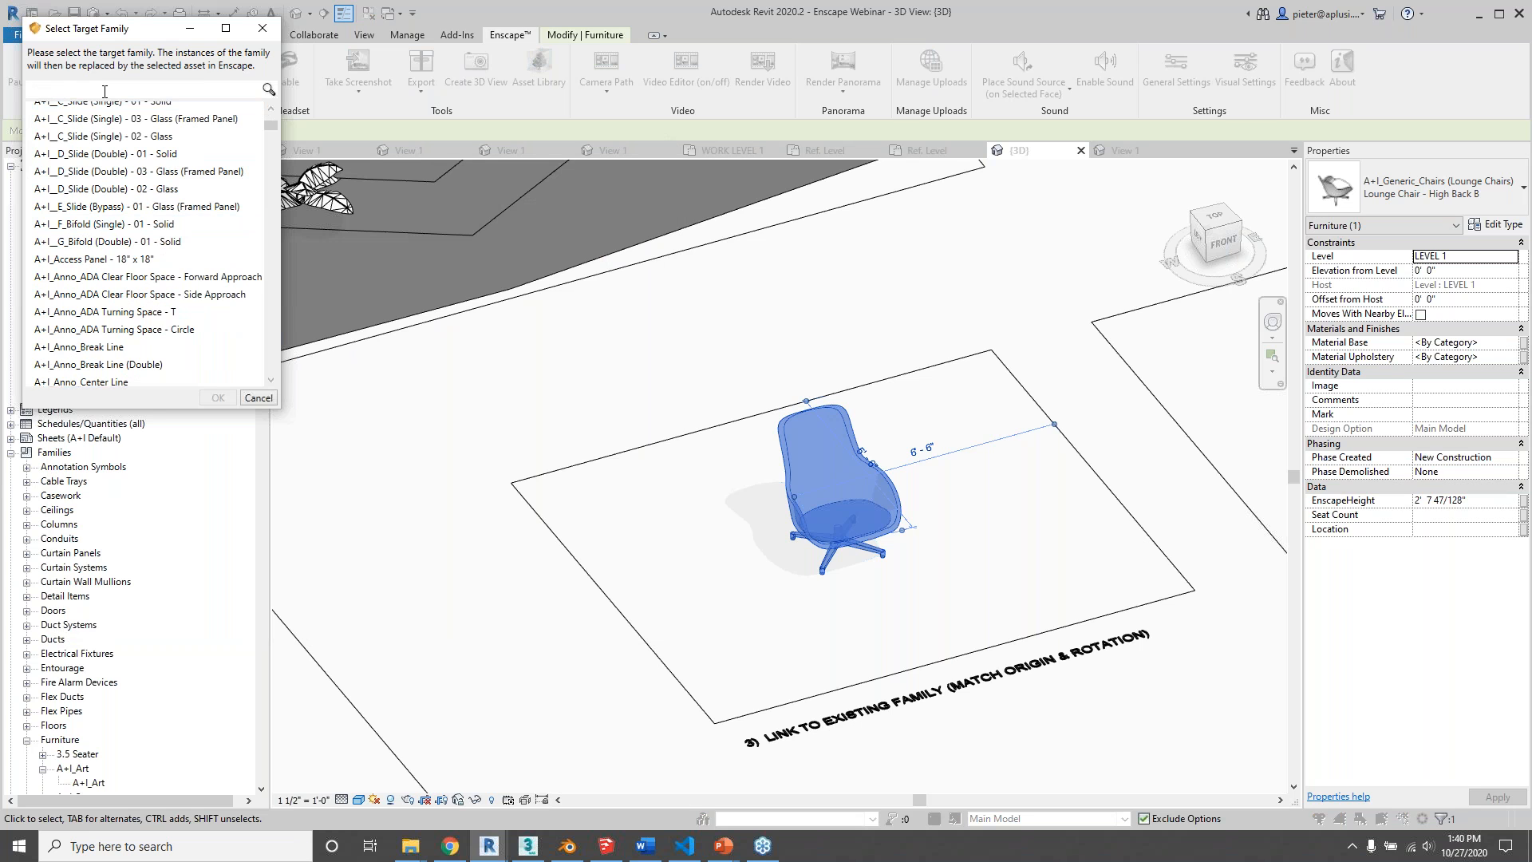
text(chairs (loun)
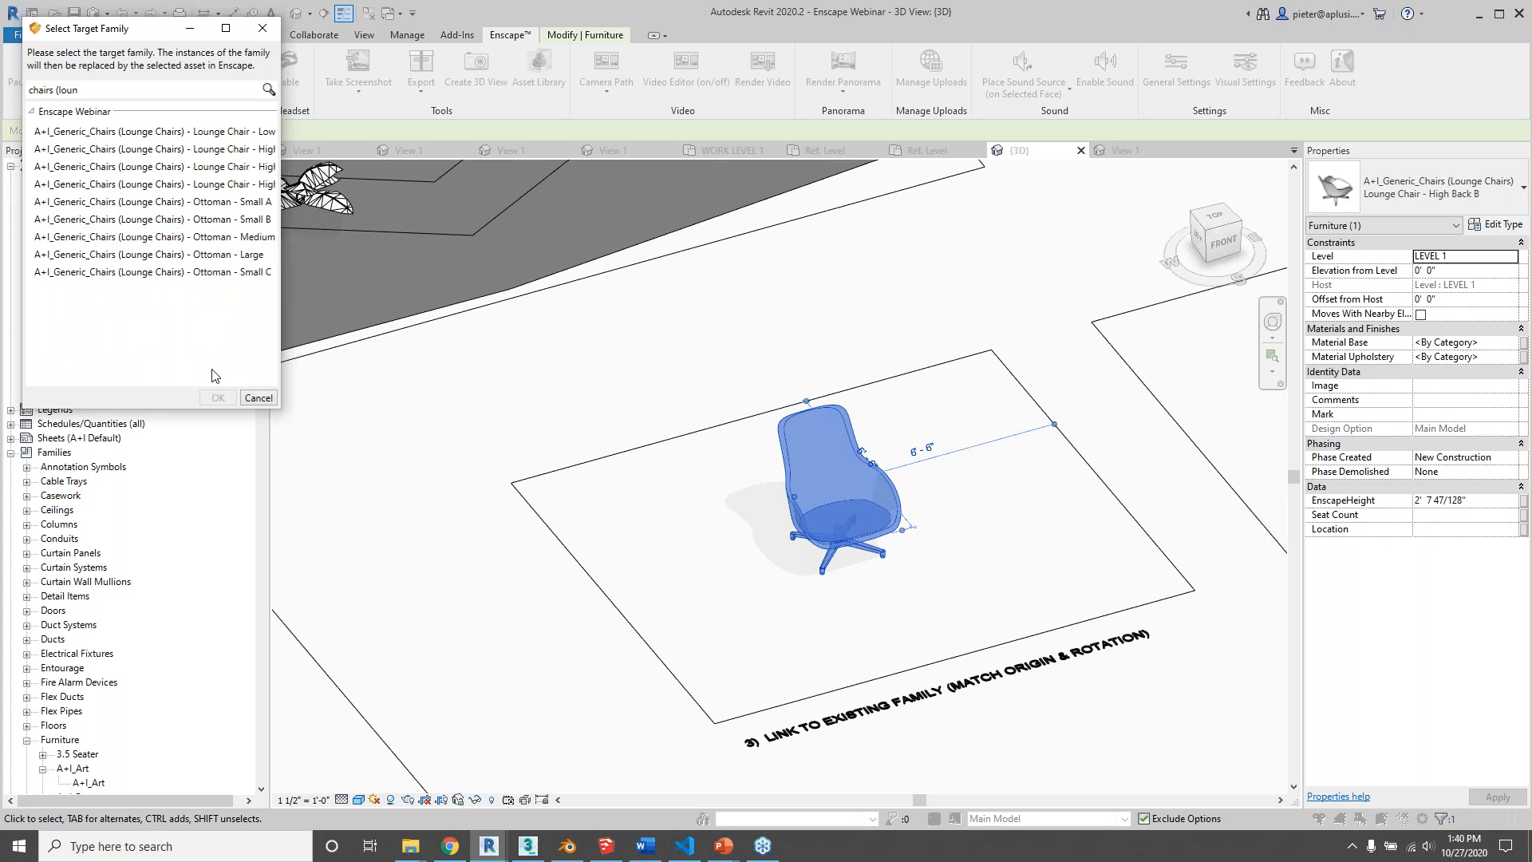
click(264, 29)
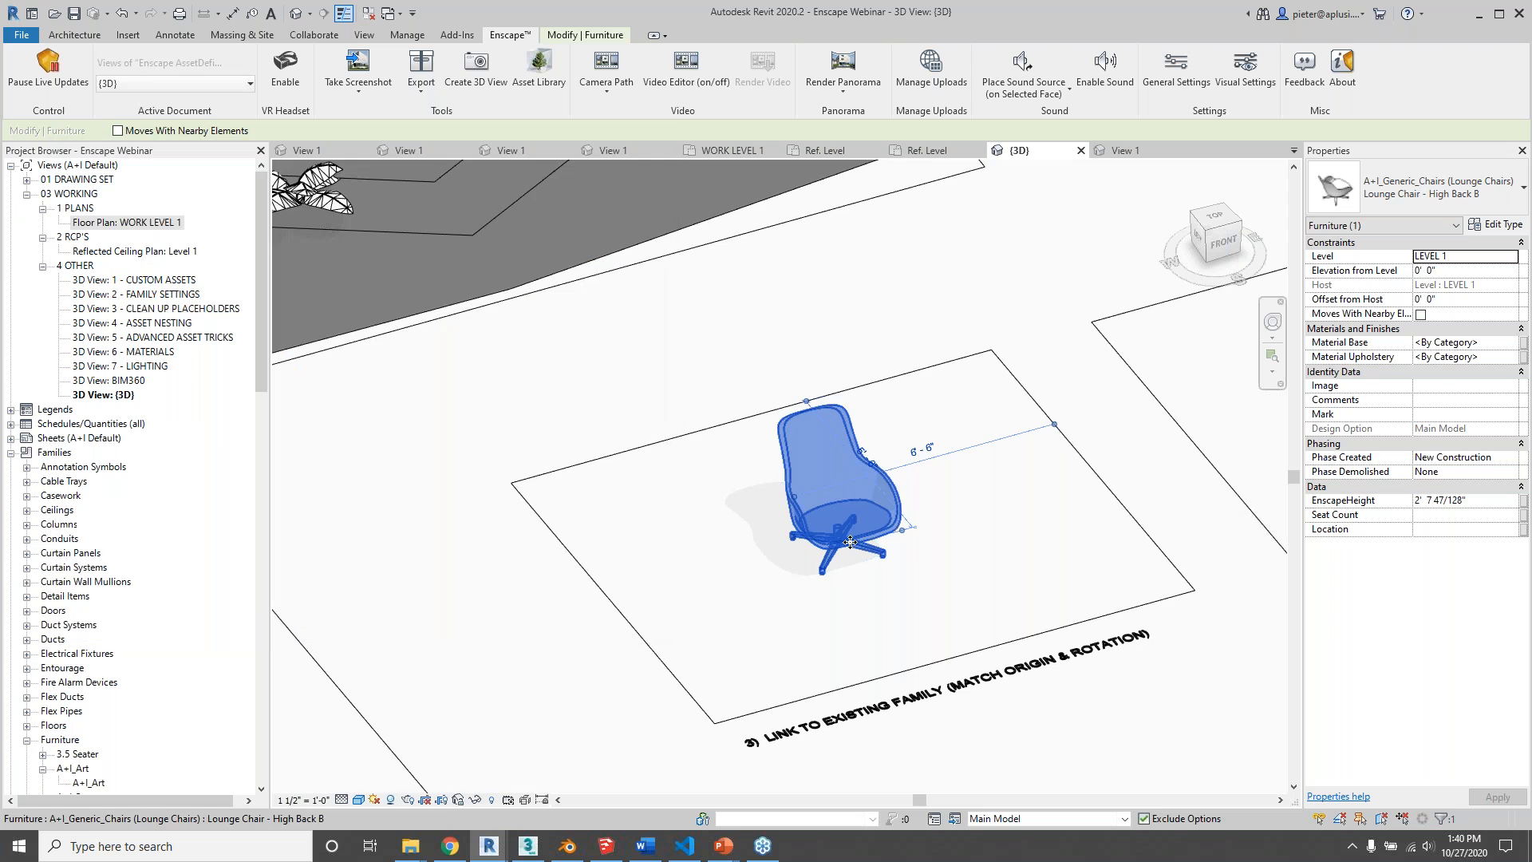
Step: Review the Enscape asset parameters in the lounge chair's type properties and examine the chair in the 3D view
click(1498, 224)
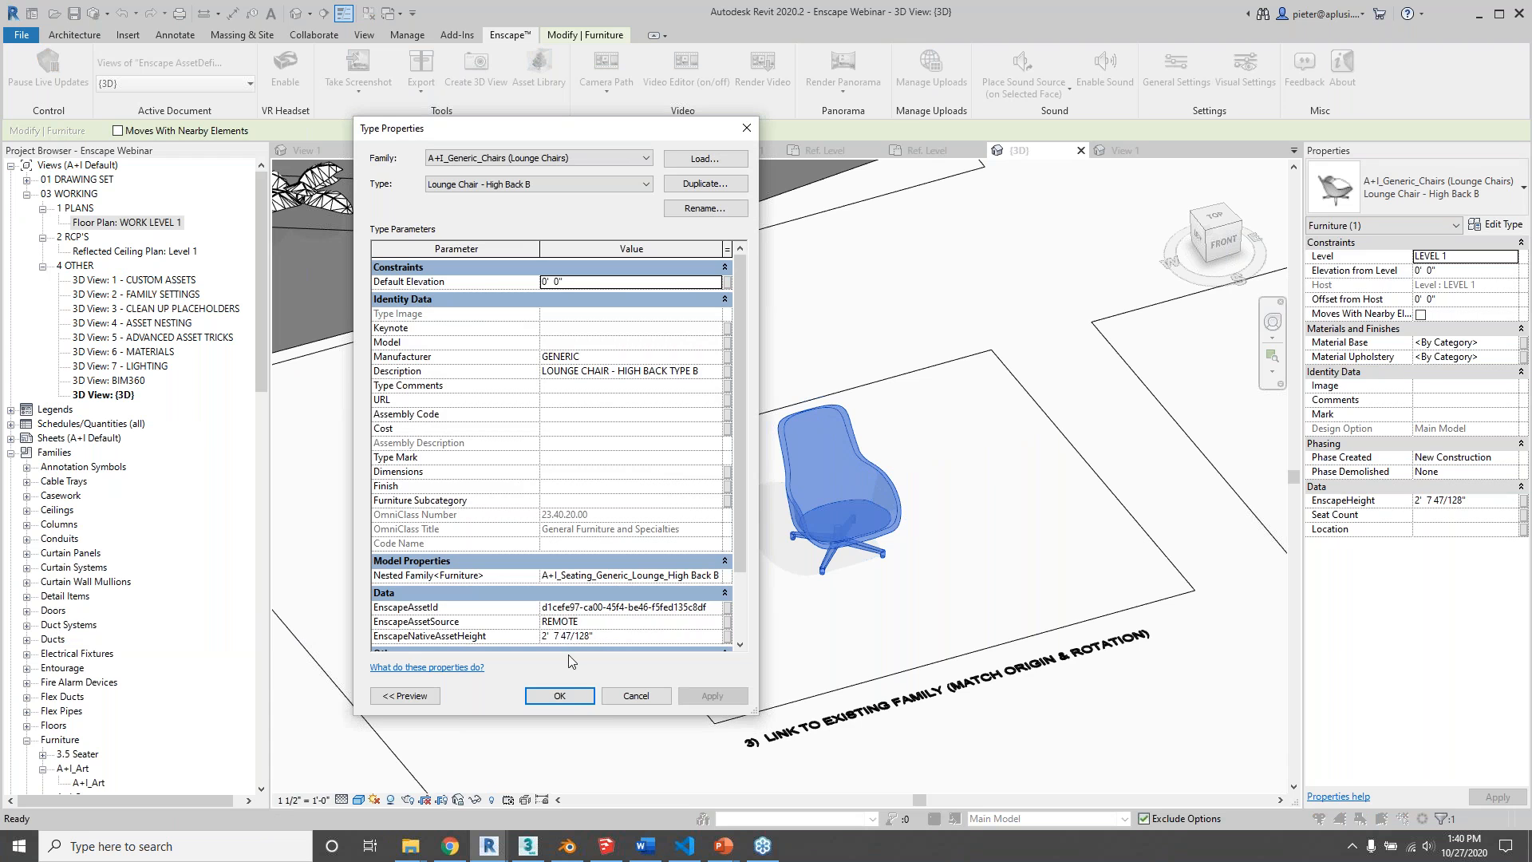
click(639, 699)
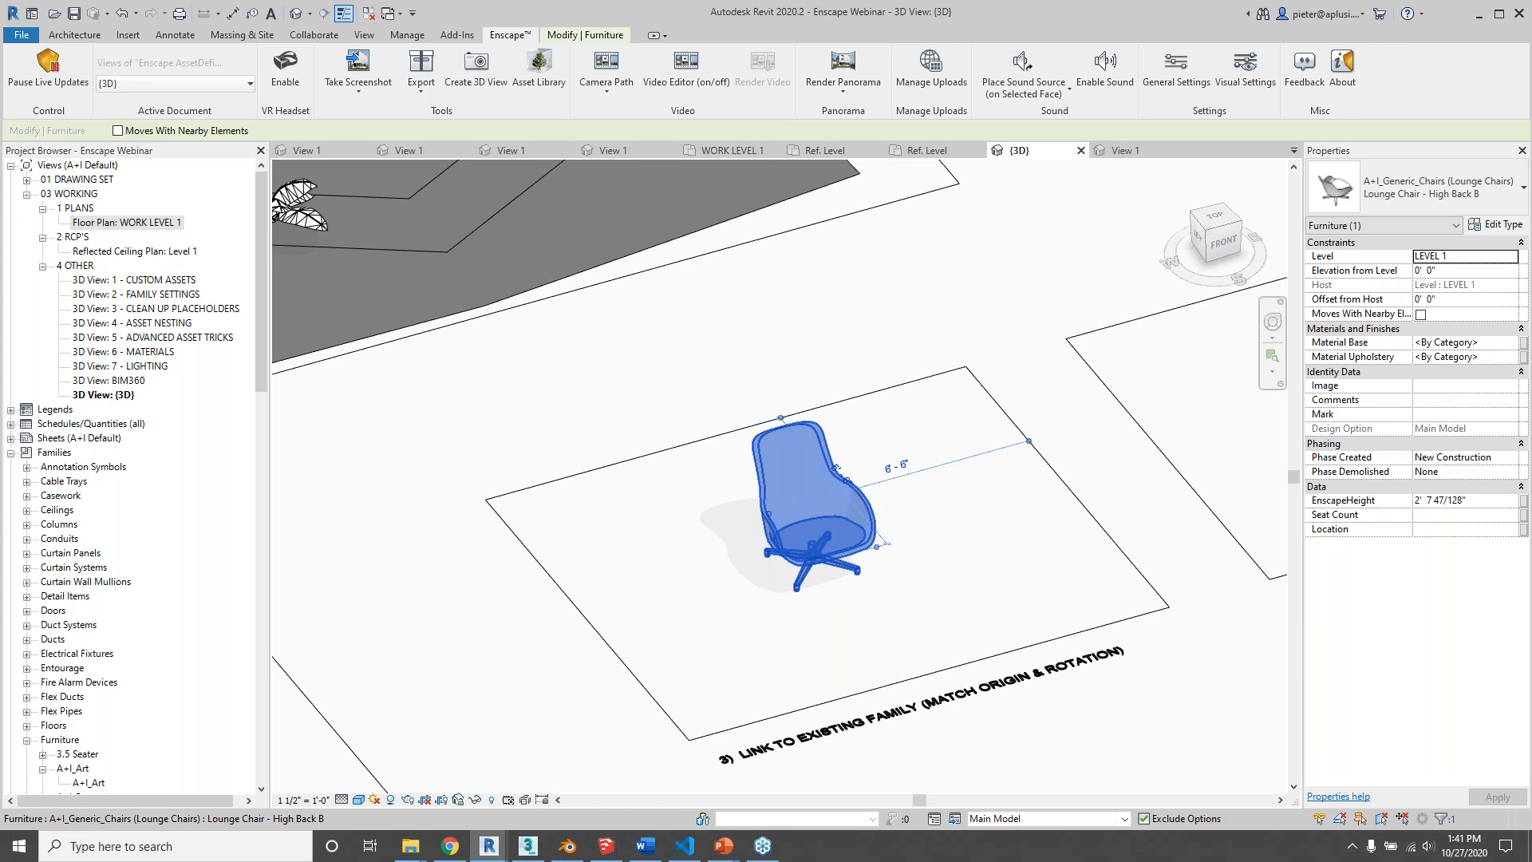
scroll(787, 561, down, 4)
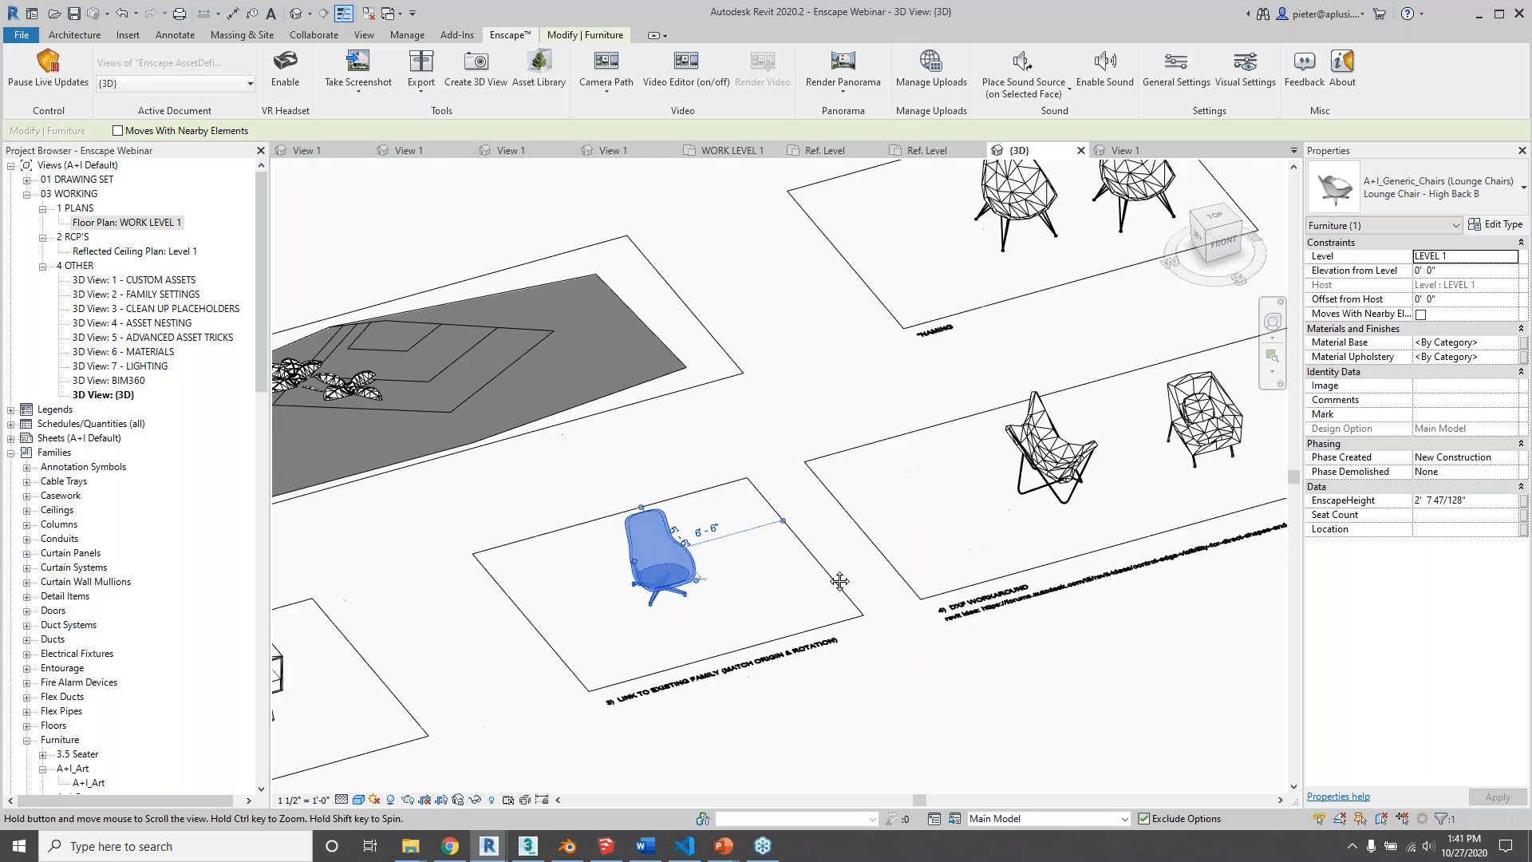
click(898, 673)
scroll(780, 531, up, 5)
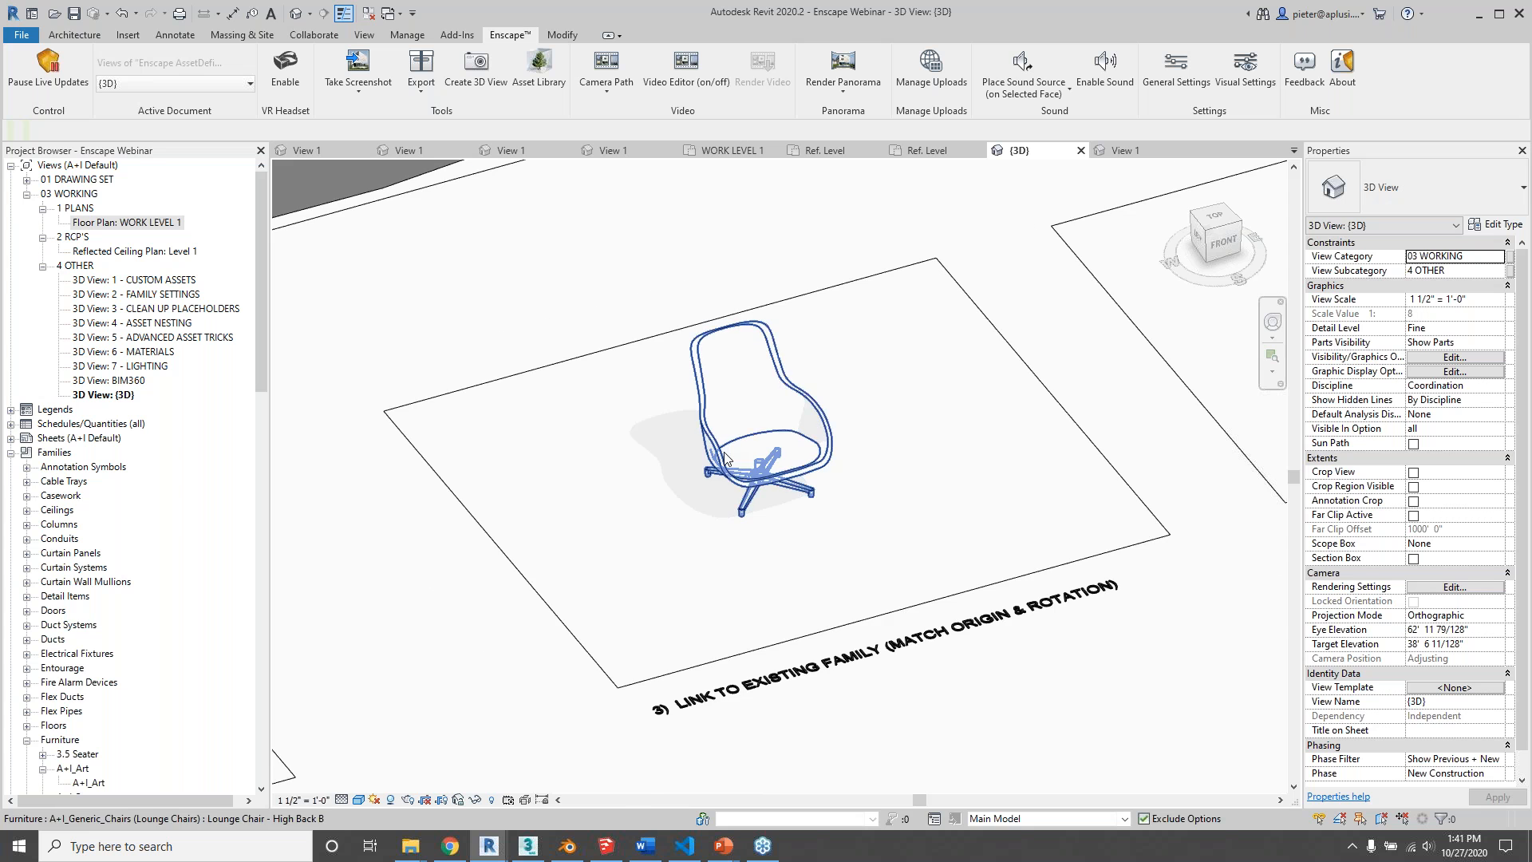
scroll(728, 450, up, 2)
middle_drag(768, 442, 738, 529)
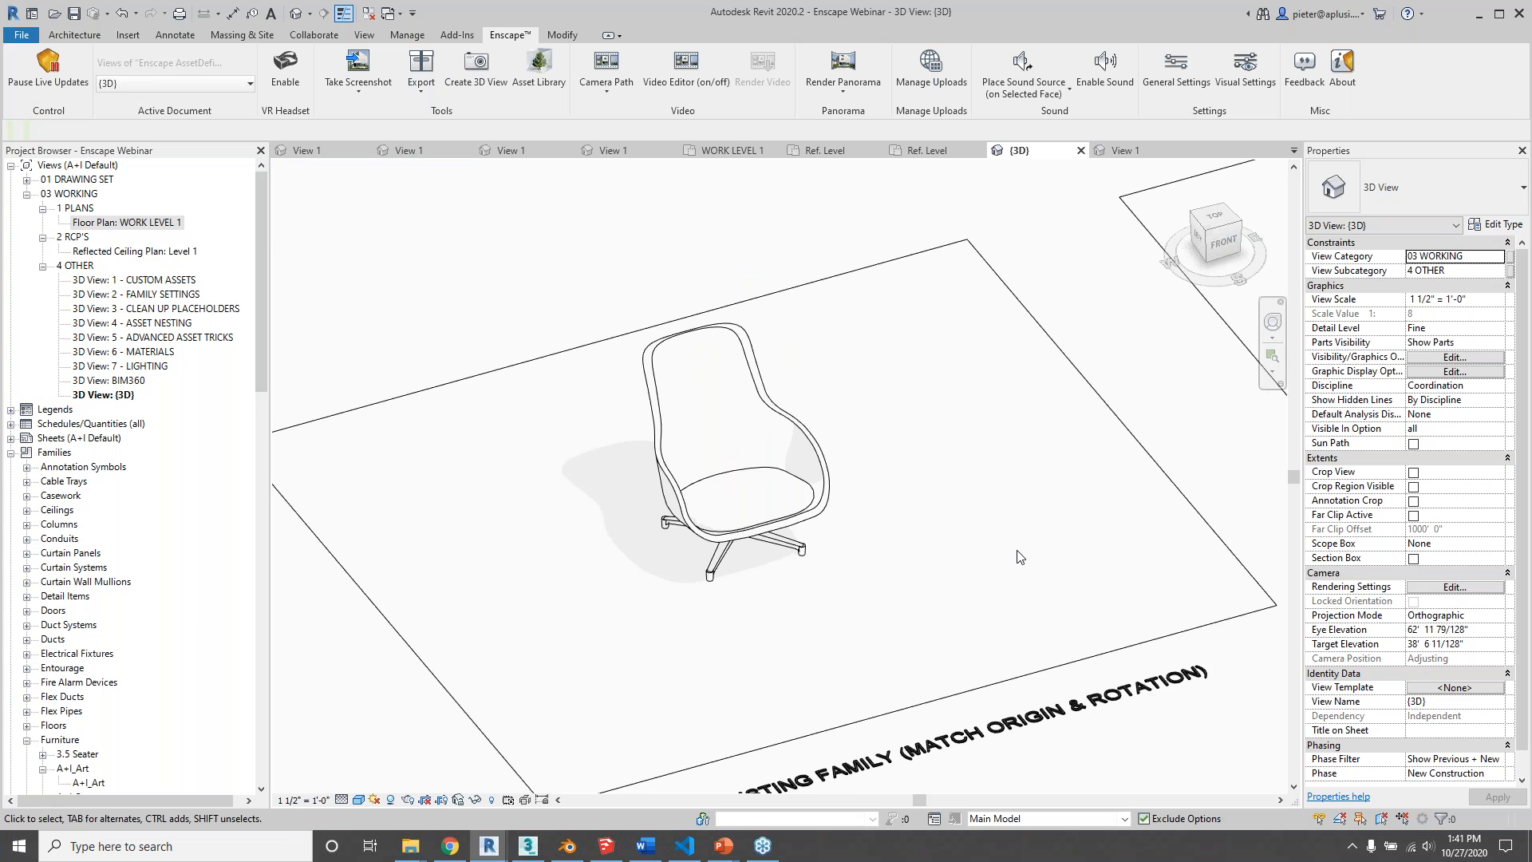
Step: Compare the DXF workaround placeholders by activating the C - Clean up triangulation design option, and return to the main model
scroll(878, 532, down, 2)
middle_drag(917, 551, 771, 633)
scroll(743, 674, down, 3)
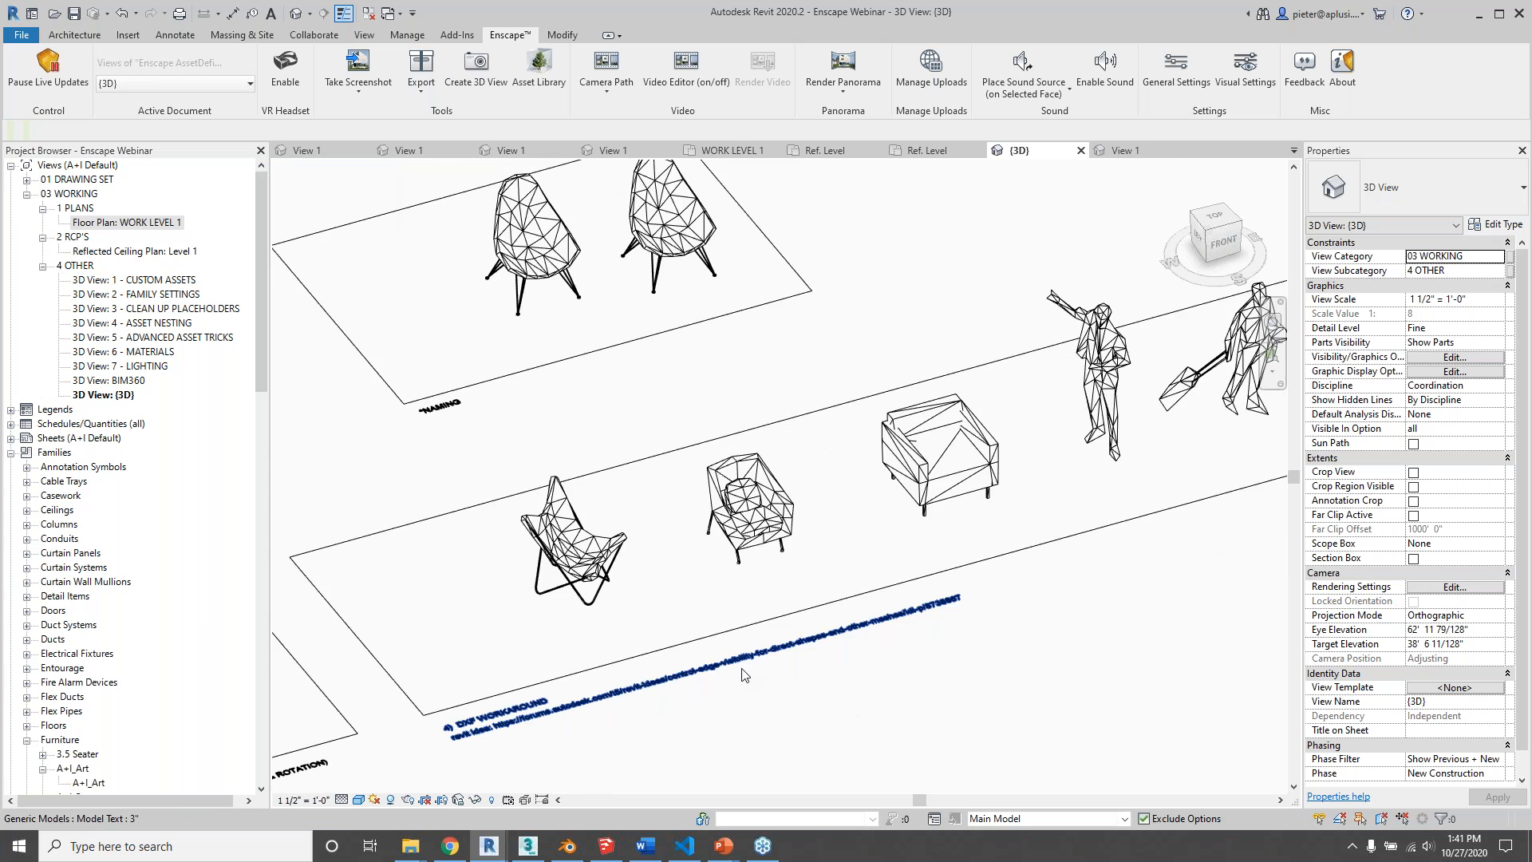
scroll(742, 675, down, 2)
scroll(603, 676, down, 1)
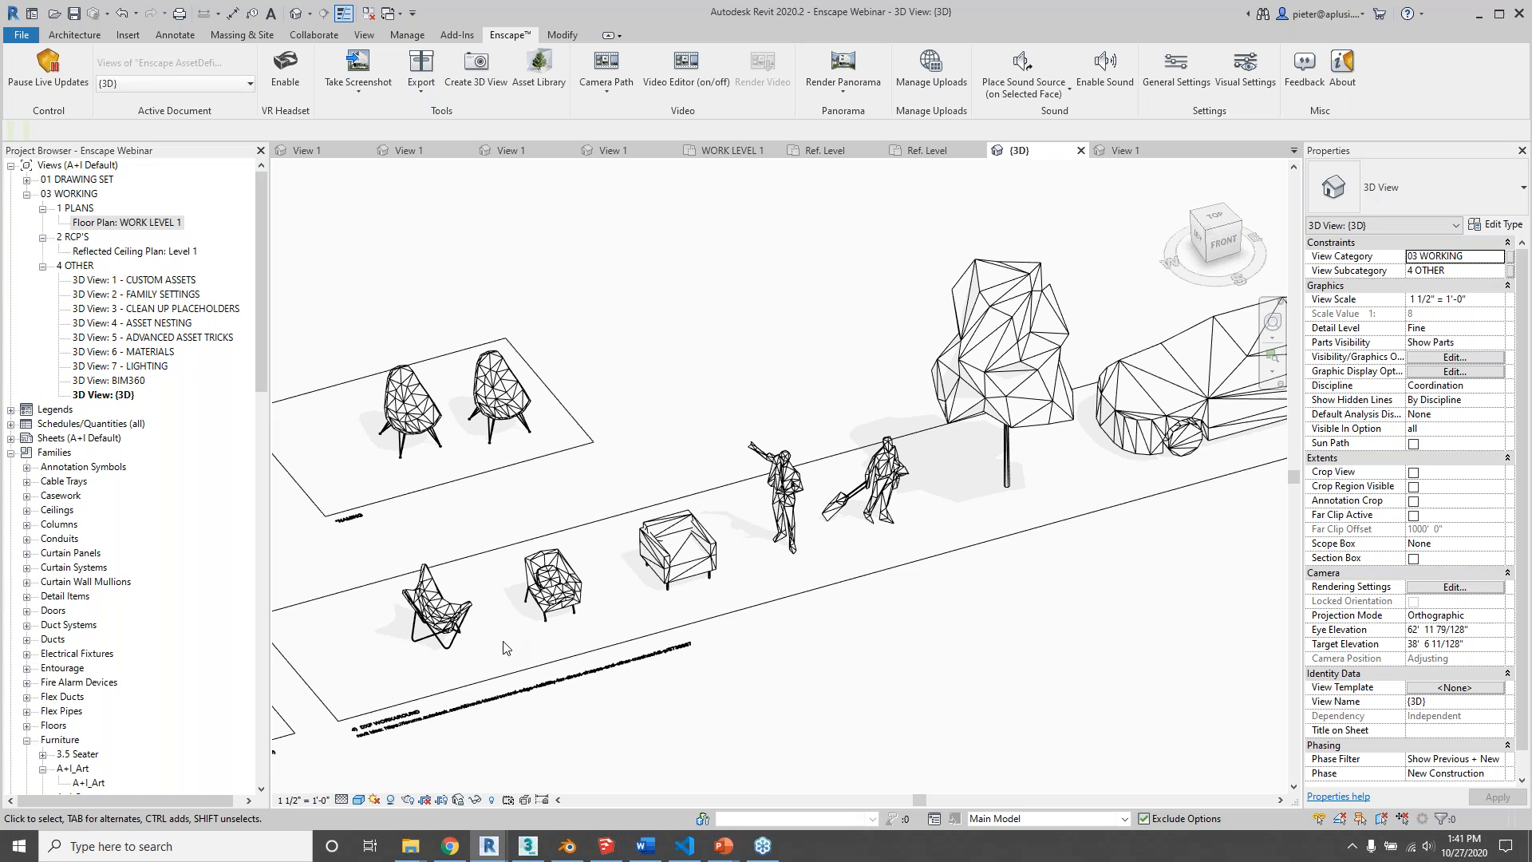
click(1010, 820)
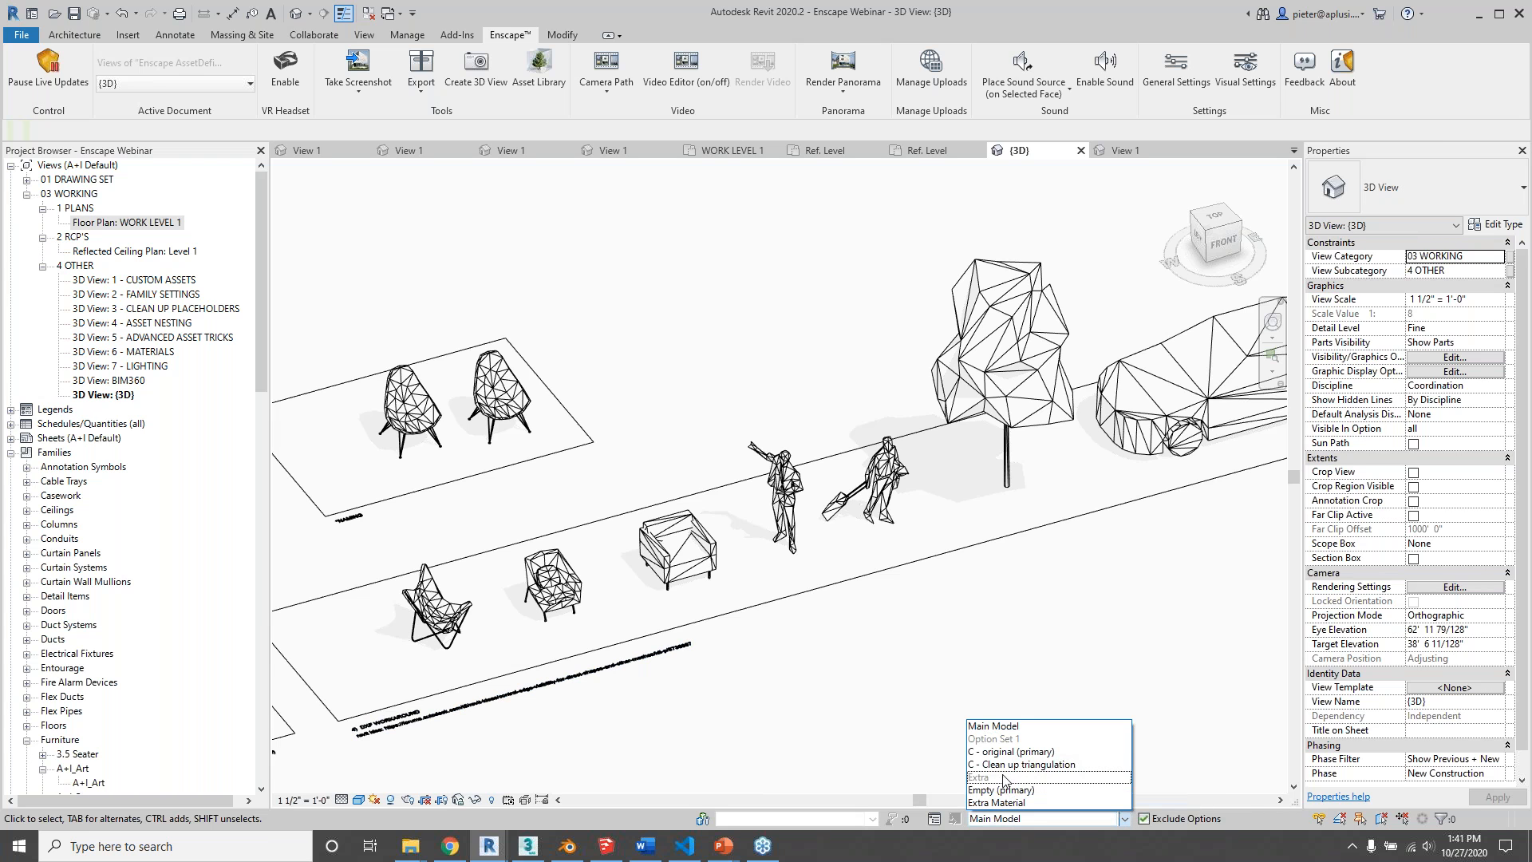
click(1012, 764)
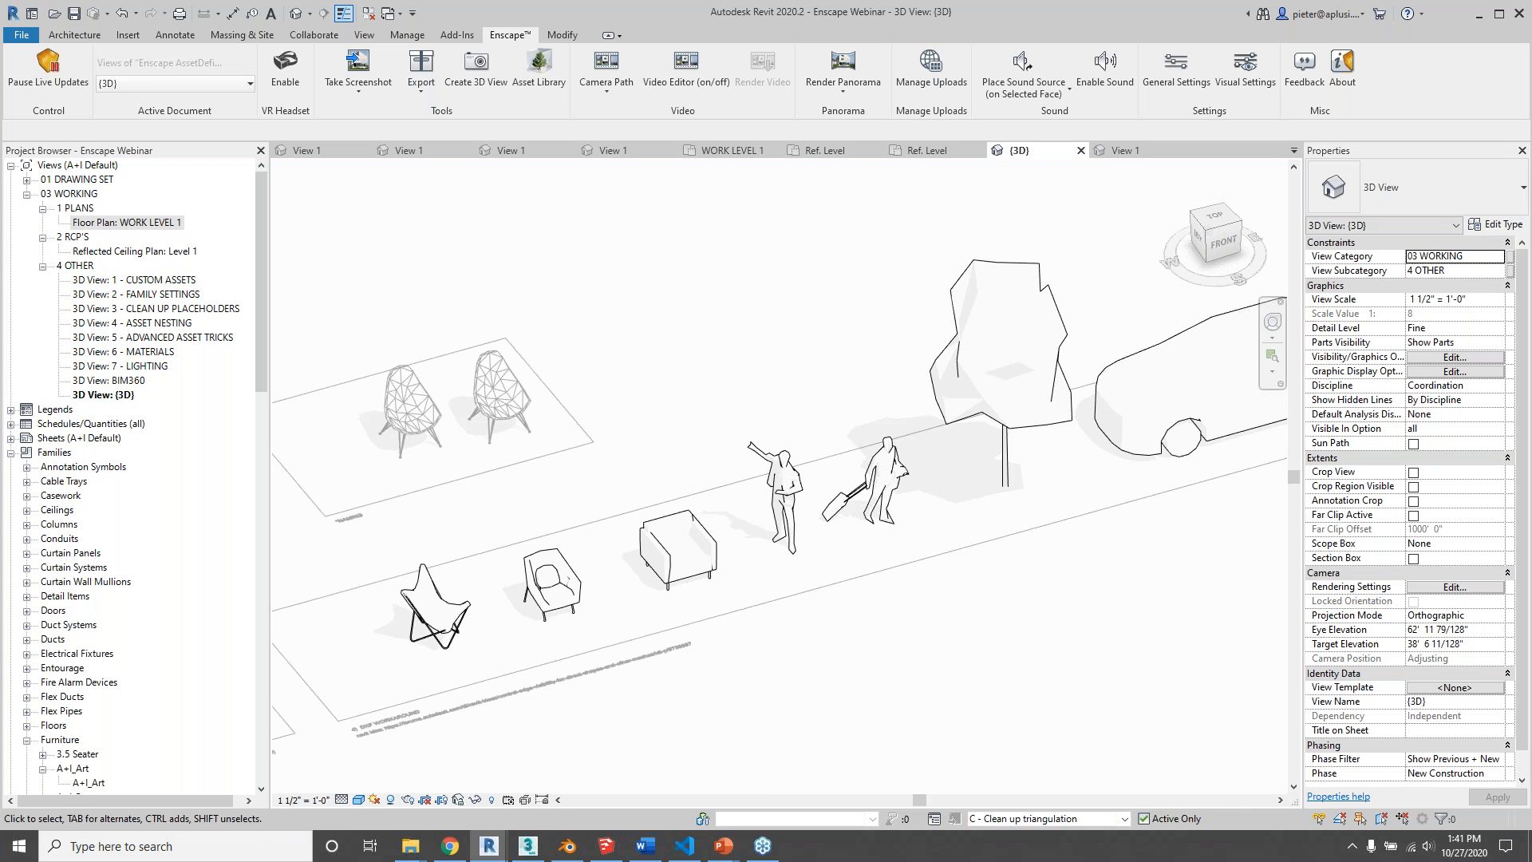
click(1003, 816)
click(994, 727)
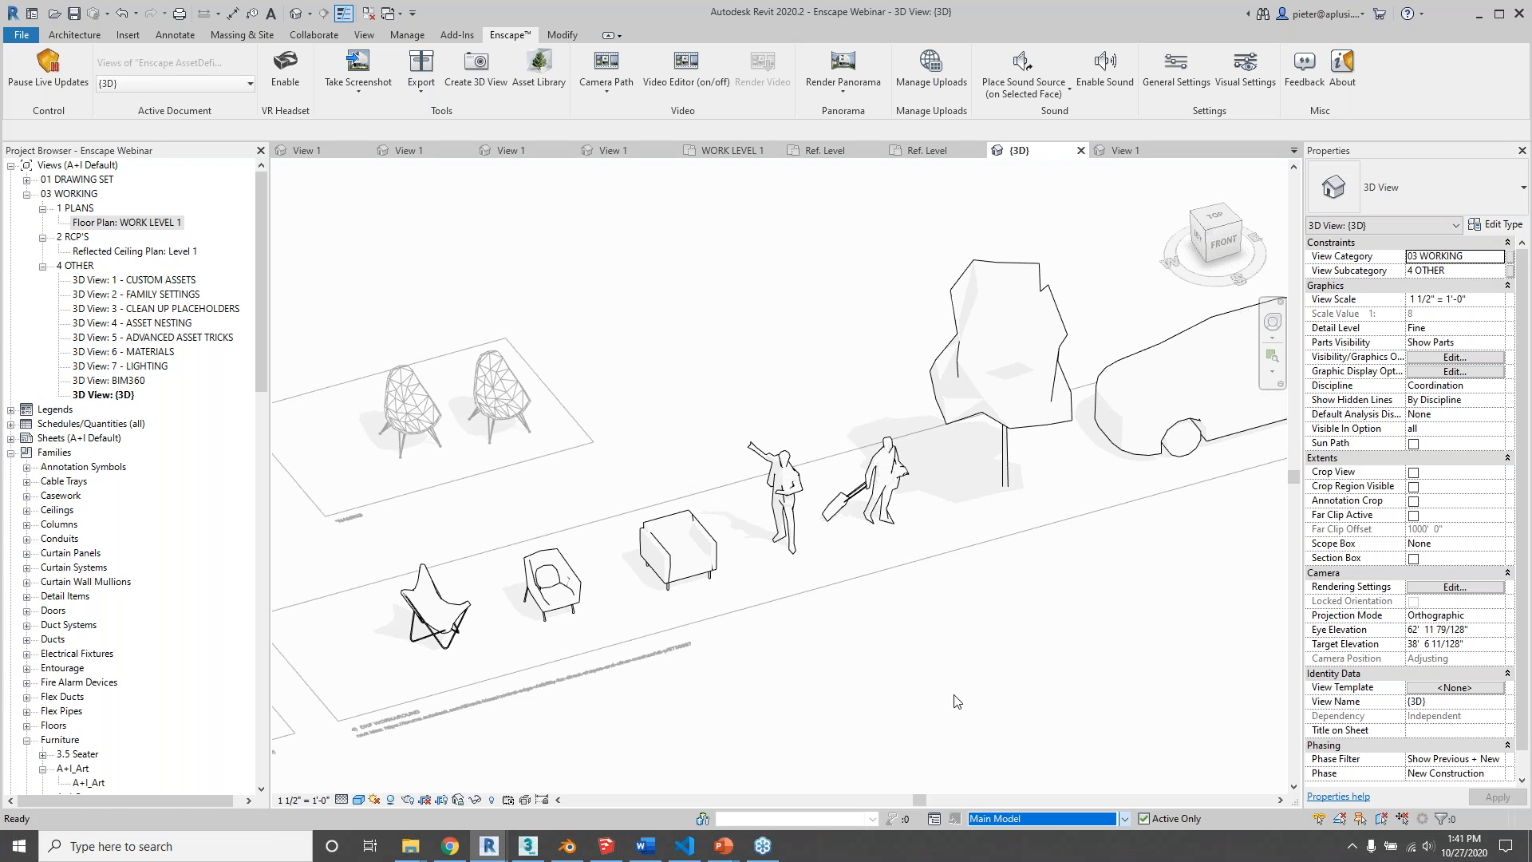
Step: Copy the ME100 Chair from the Custom Assets area to the open space in front of the DXF workaround row
scroll(958, 702, down, 6)
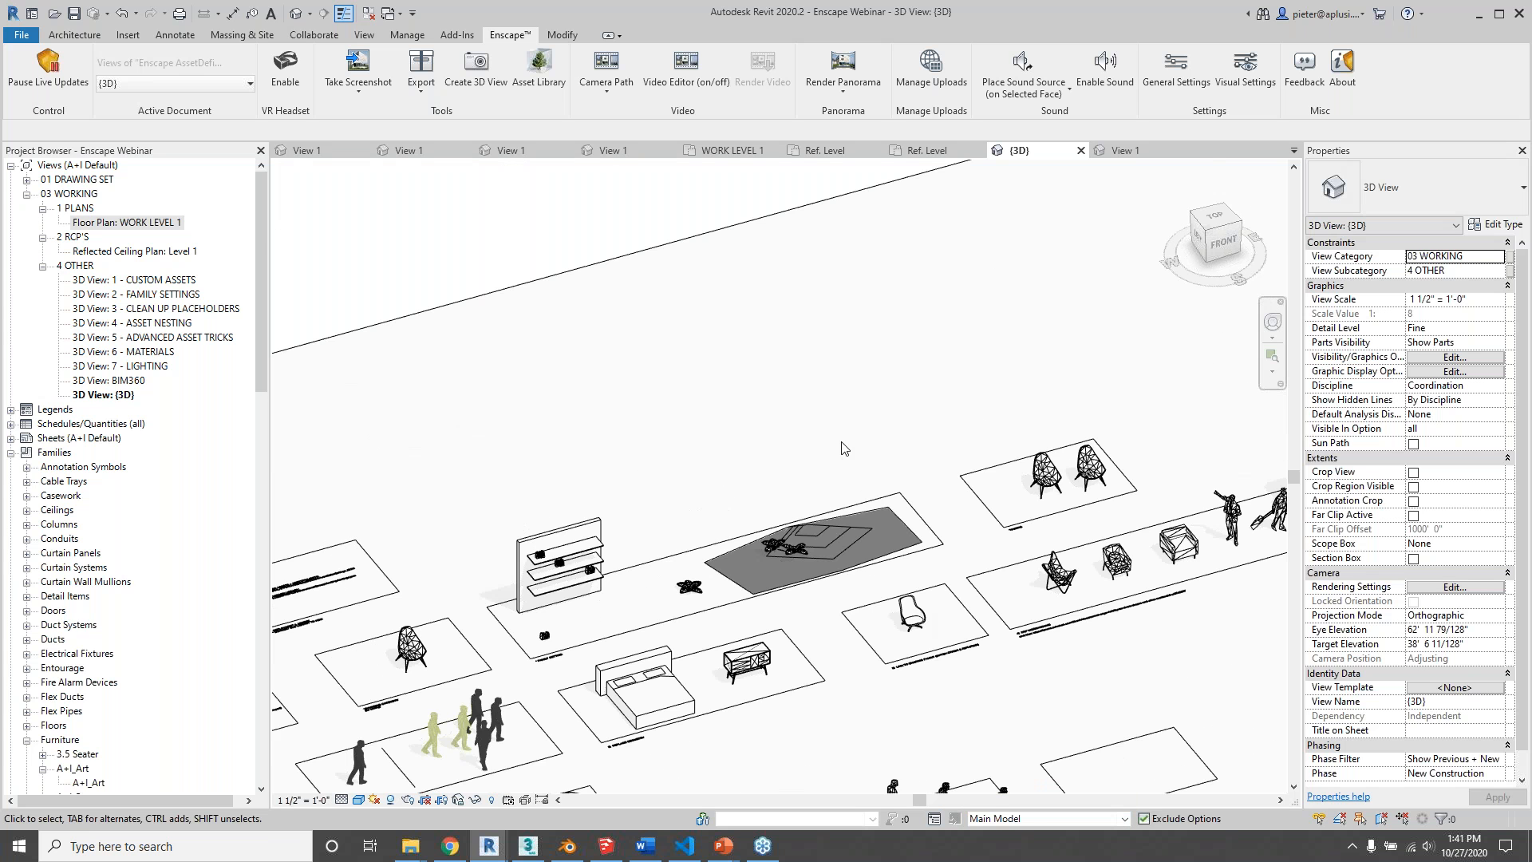
middle_drag(325, 658, 705, 535)
click(567, 493)
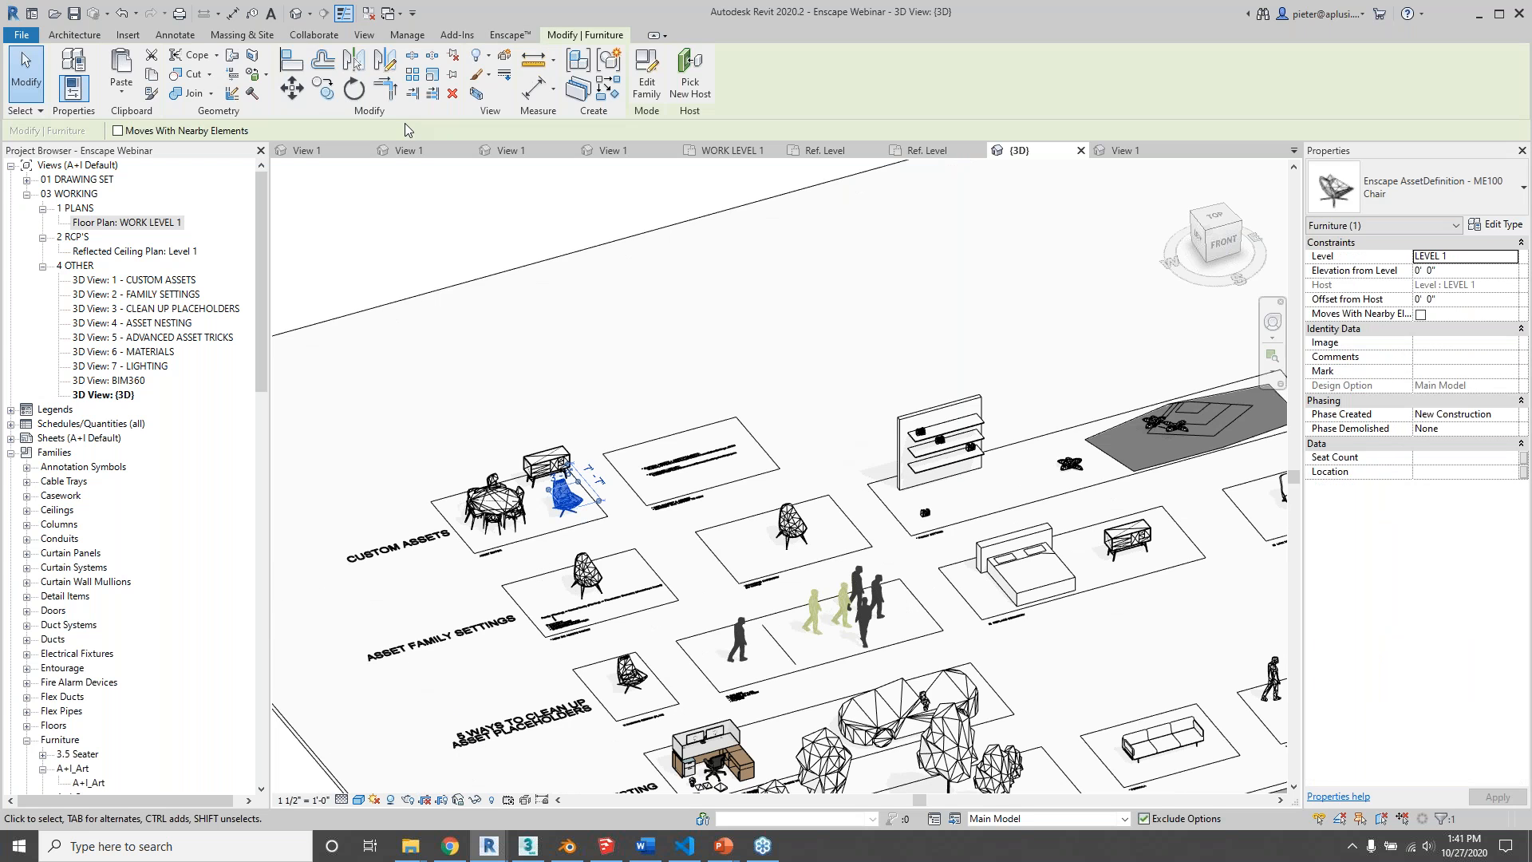
key(c)
key(o)
click(564, 509)
middle_drag(1131, 503, 624, 491)
scroll(1130, 491, up, 1)
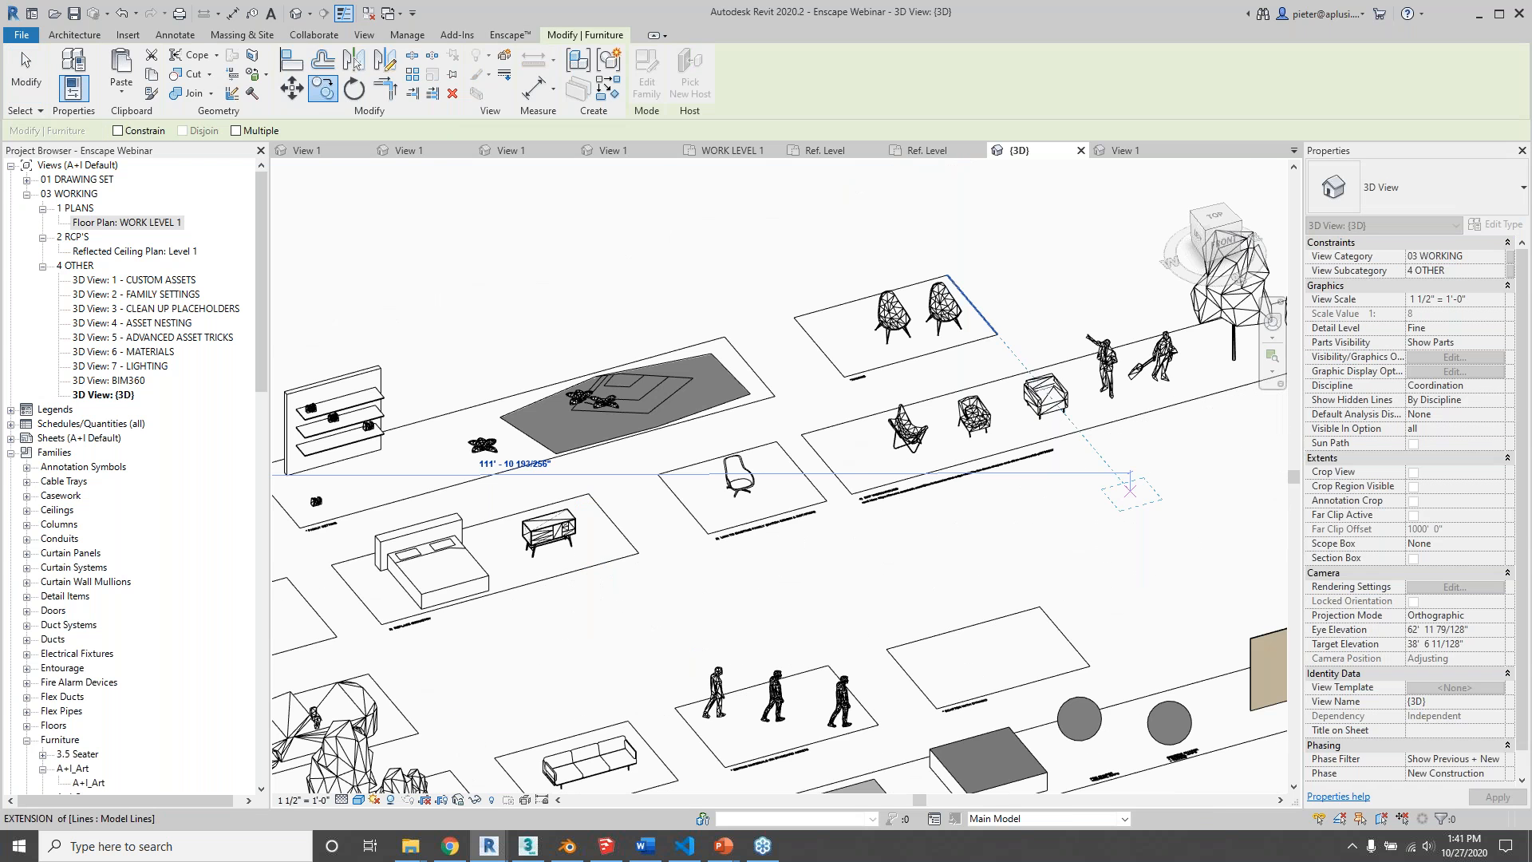
scroll(1130, 490, up, 3)
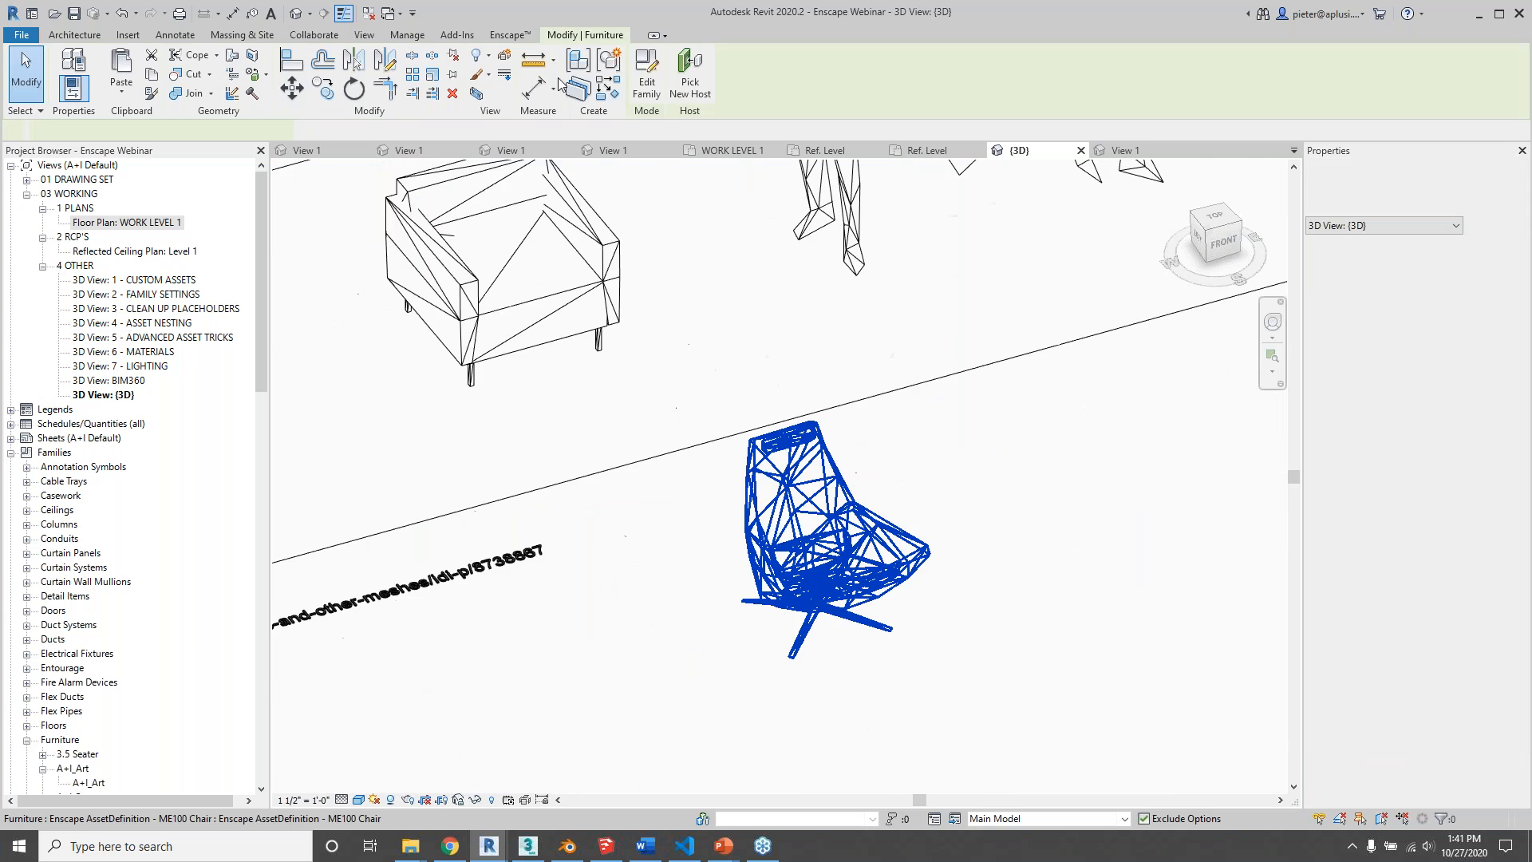
Step: Show the ME100 Chair family in its default 3D view and export it to the Desktop as an FBX file named mechairfbx
click(295, 13)
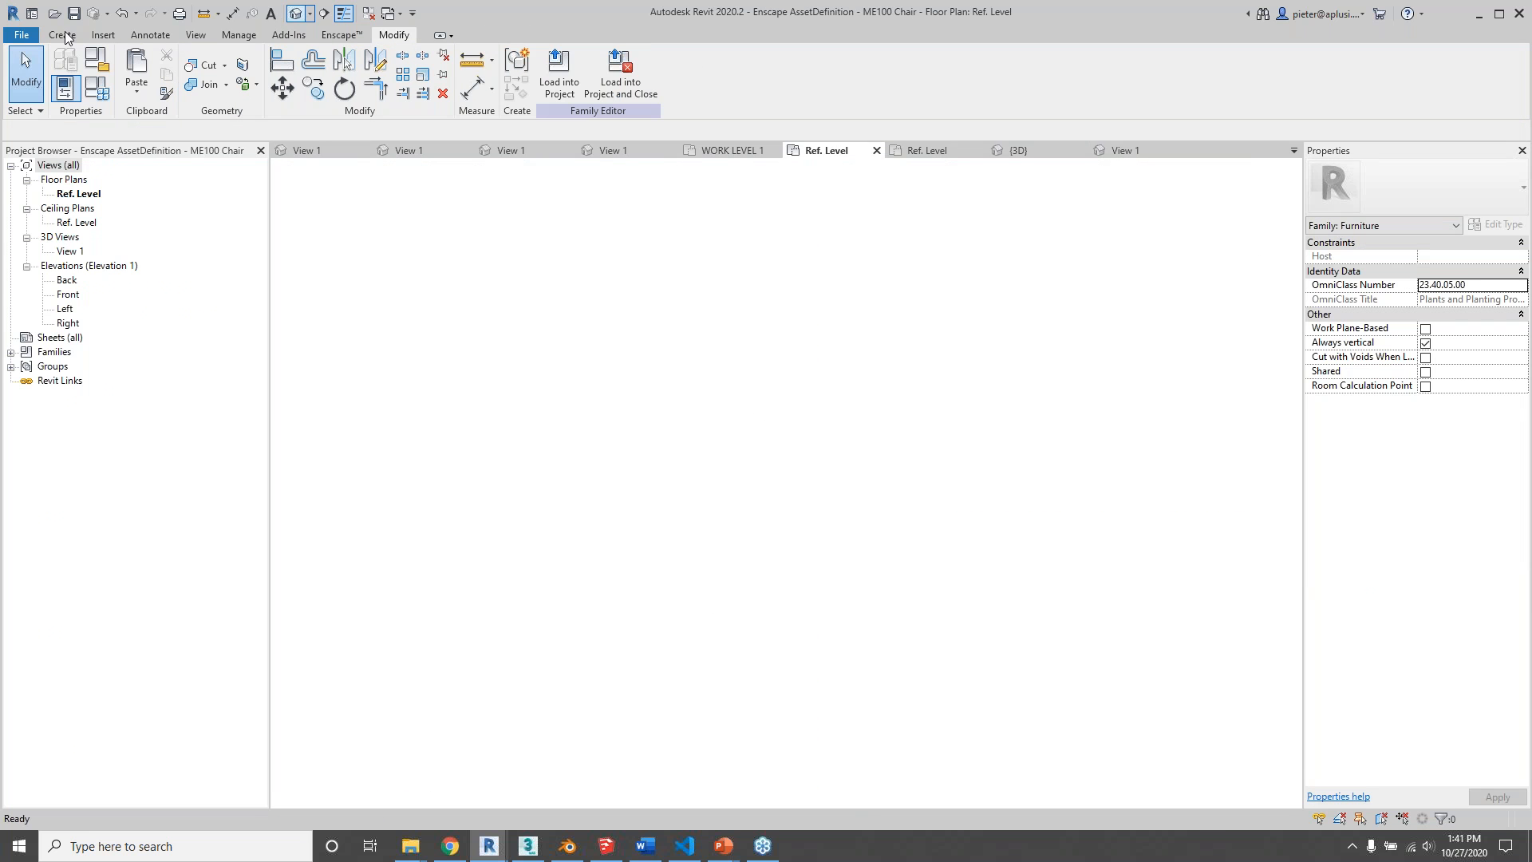
click(22, 34)
mouse_move(87, 252)
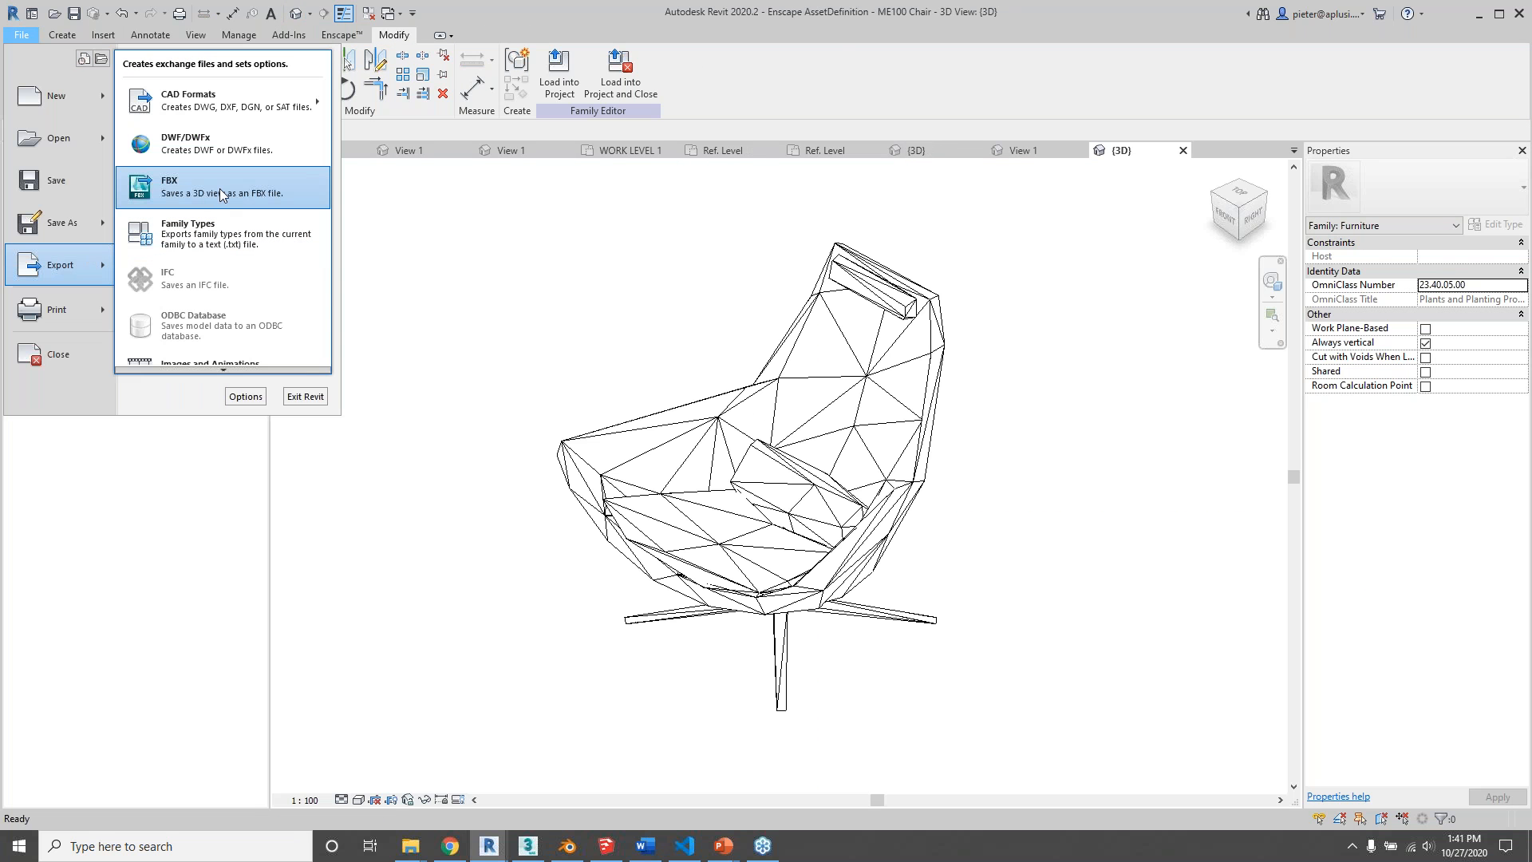
click(218, 188)
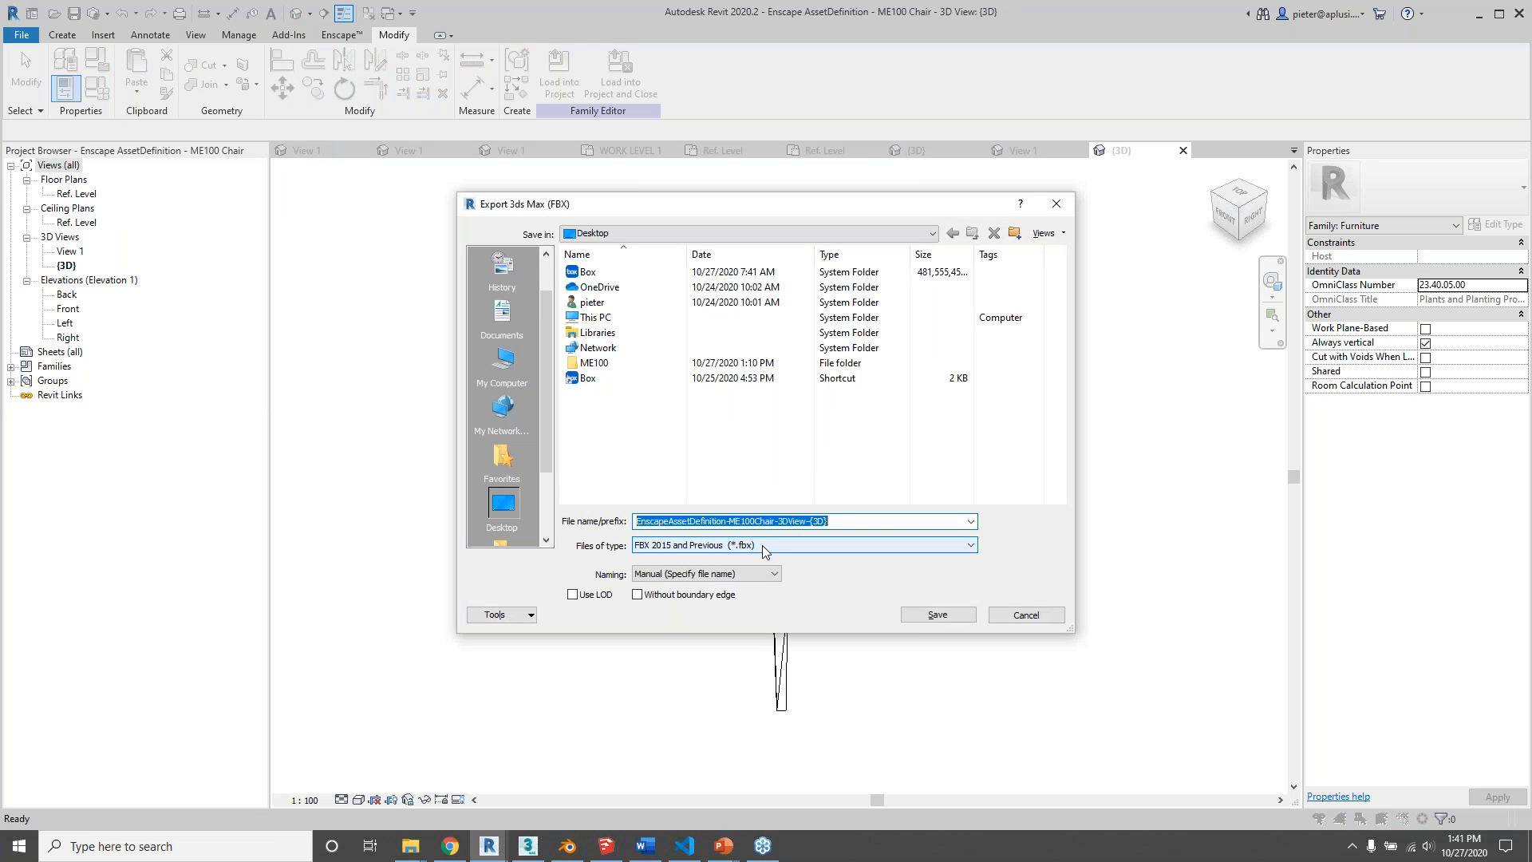
text(mechairfbx)
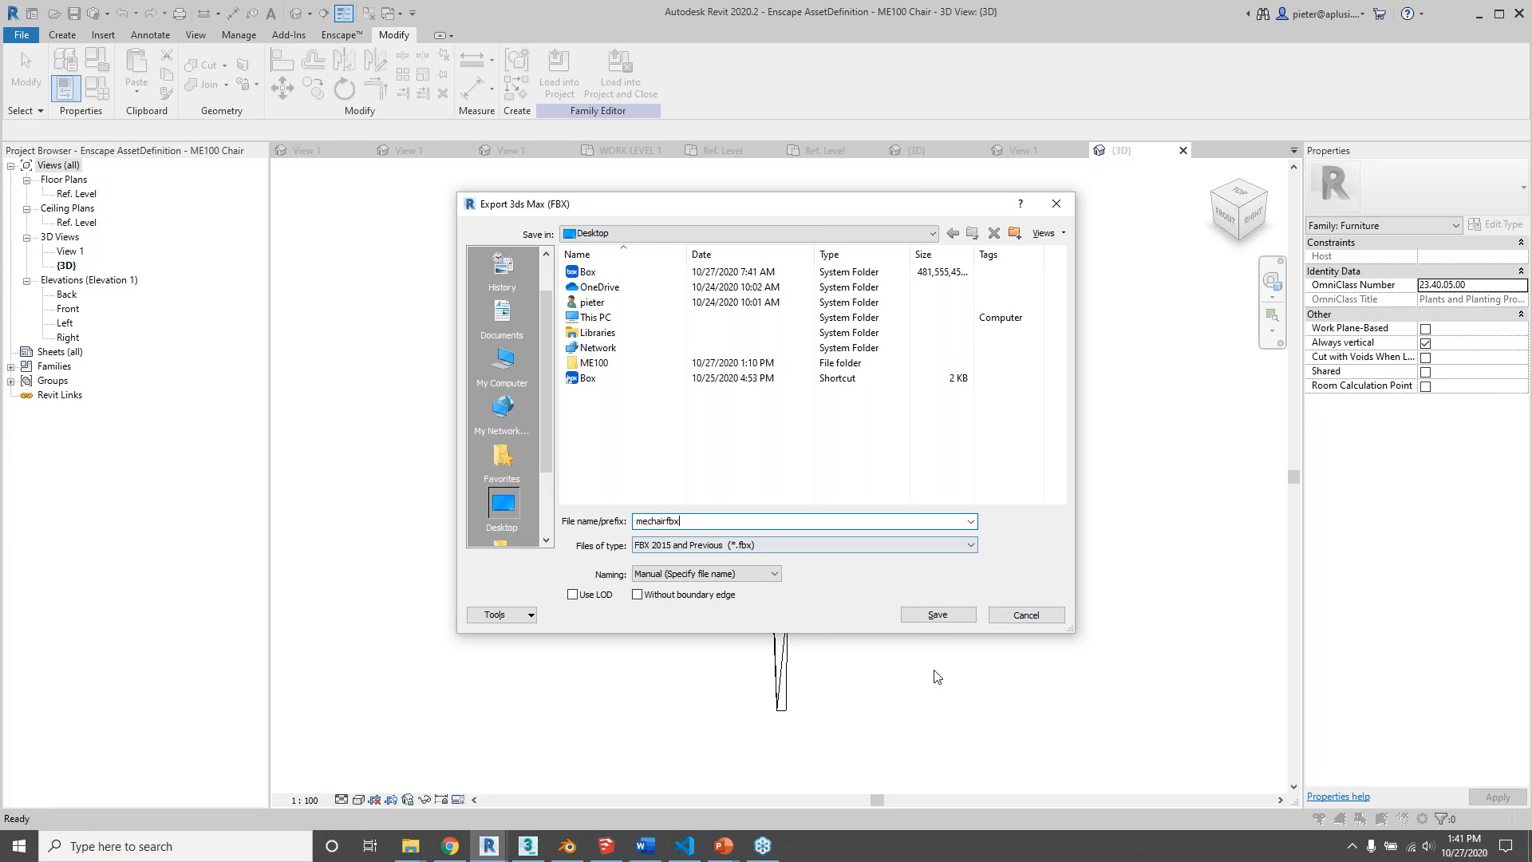
click(919, 622)
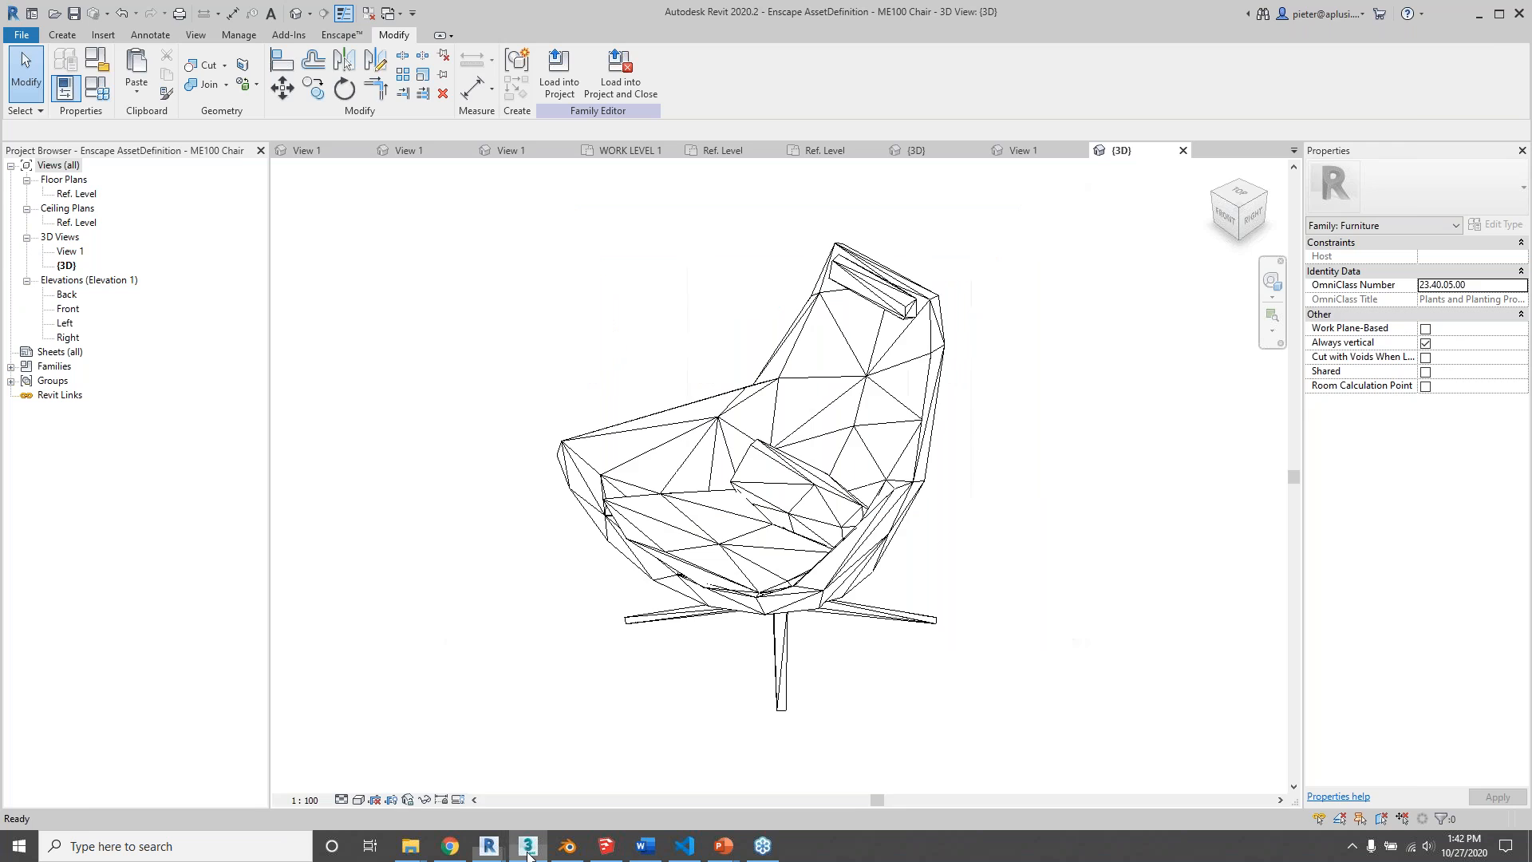
Step: Switch to 3ds Max and import mechairfbx.fbx from the Desktop with the Autodesk Media & Entertainment preset
click(529, 848)
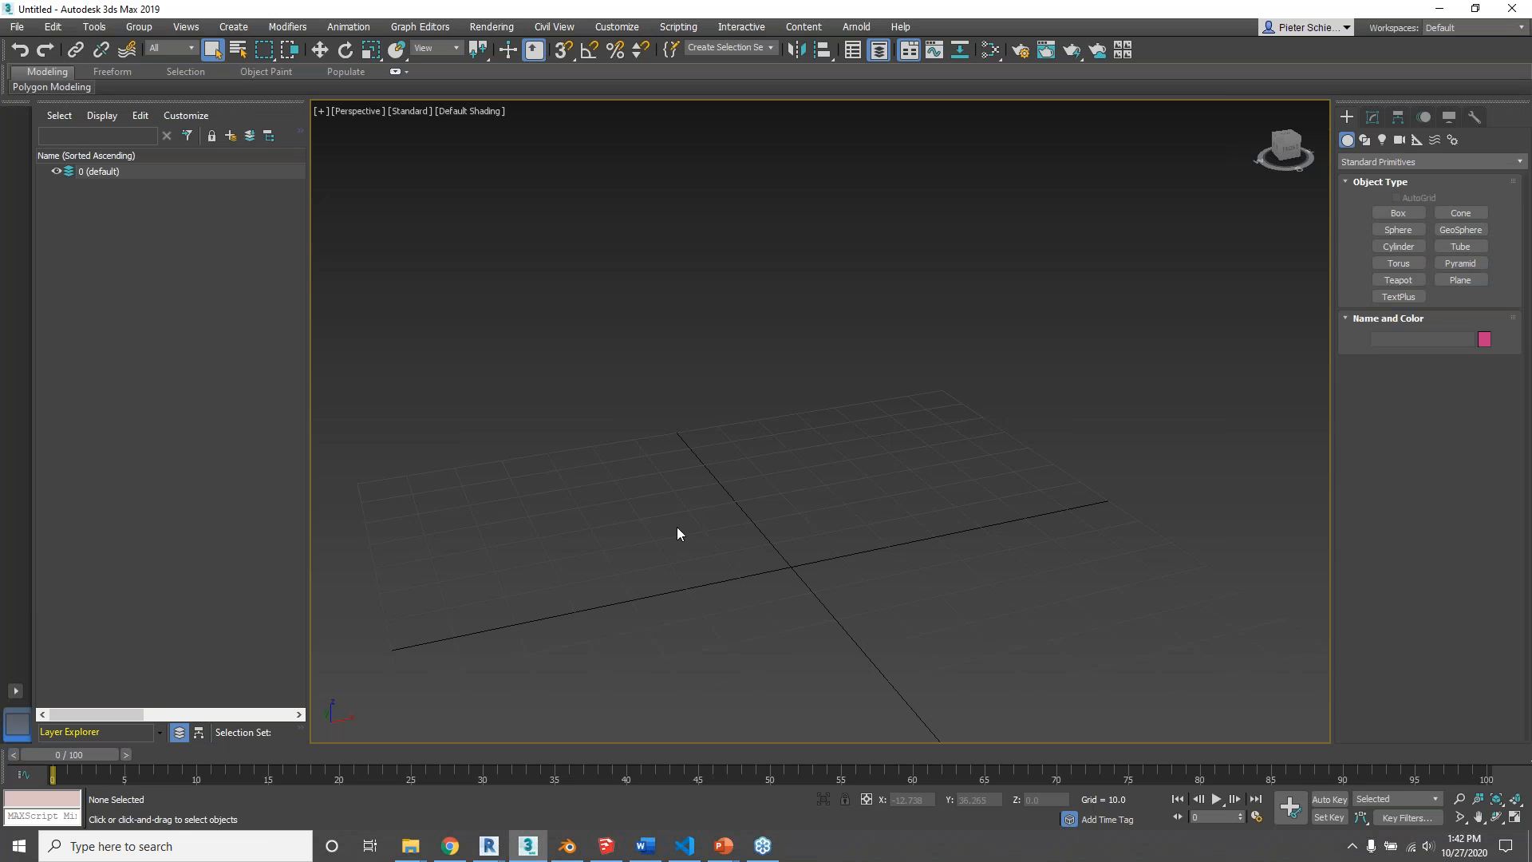
middle_drag(678, 528, 700, 509)
click(17, 26)
mouse_move(65, 238)
click(201, 256)
click(128, 185)
click(413, 340)
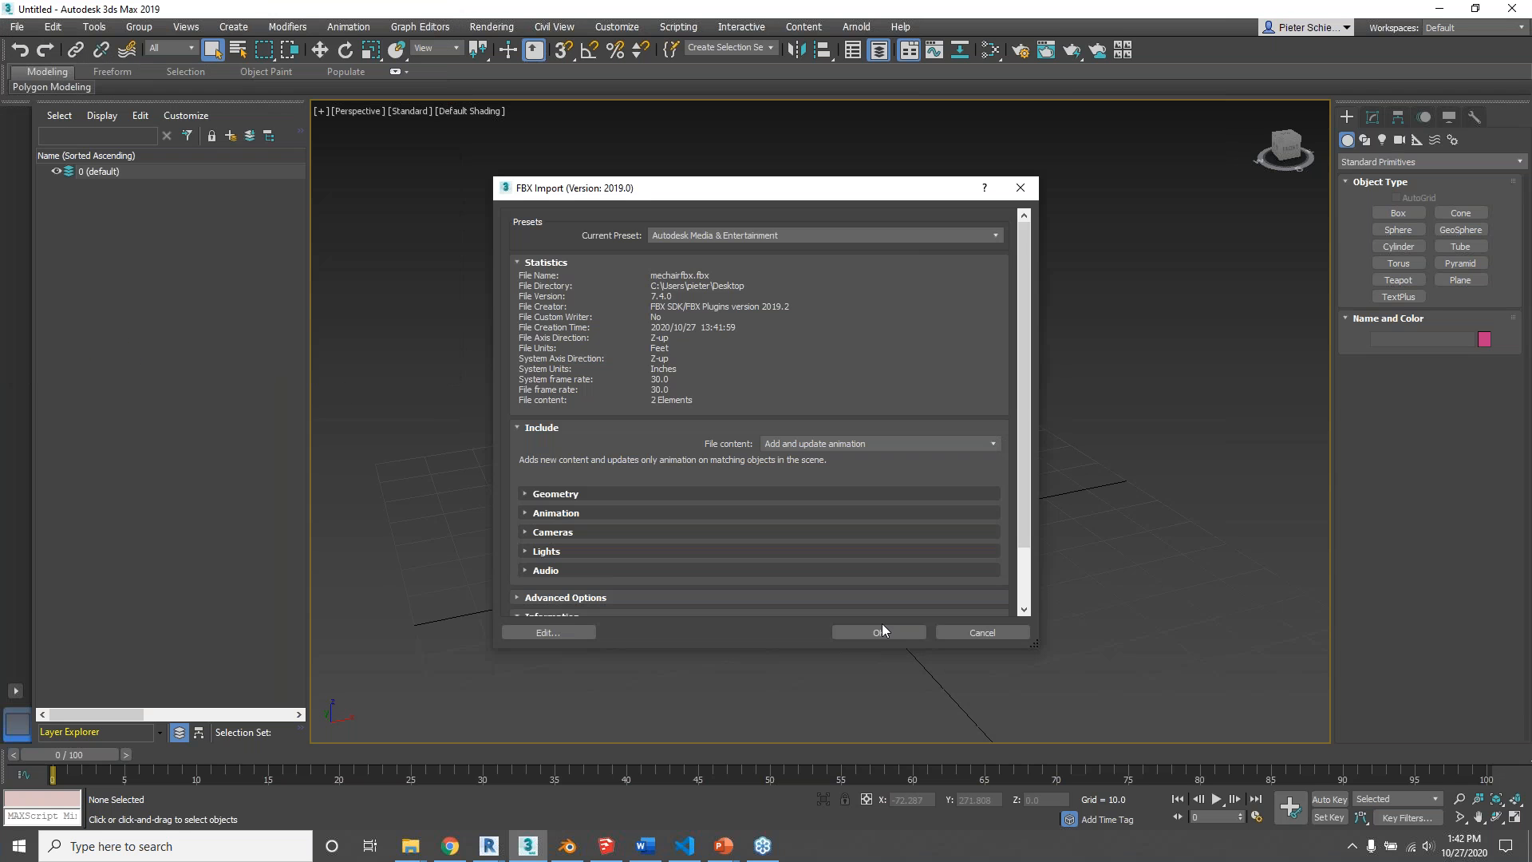
click(878, 629)
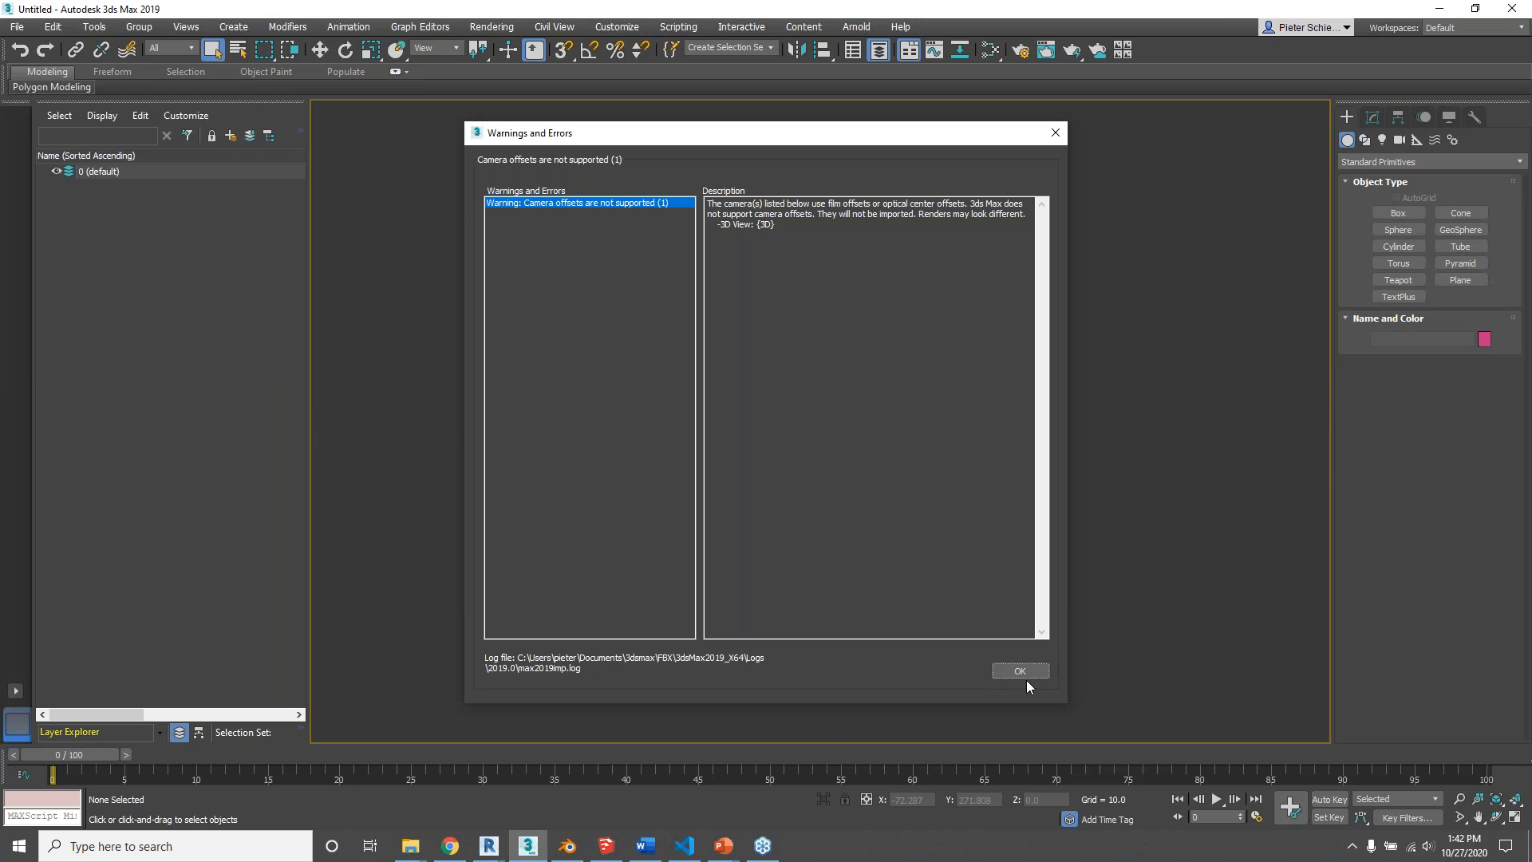
click(1021, 671)
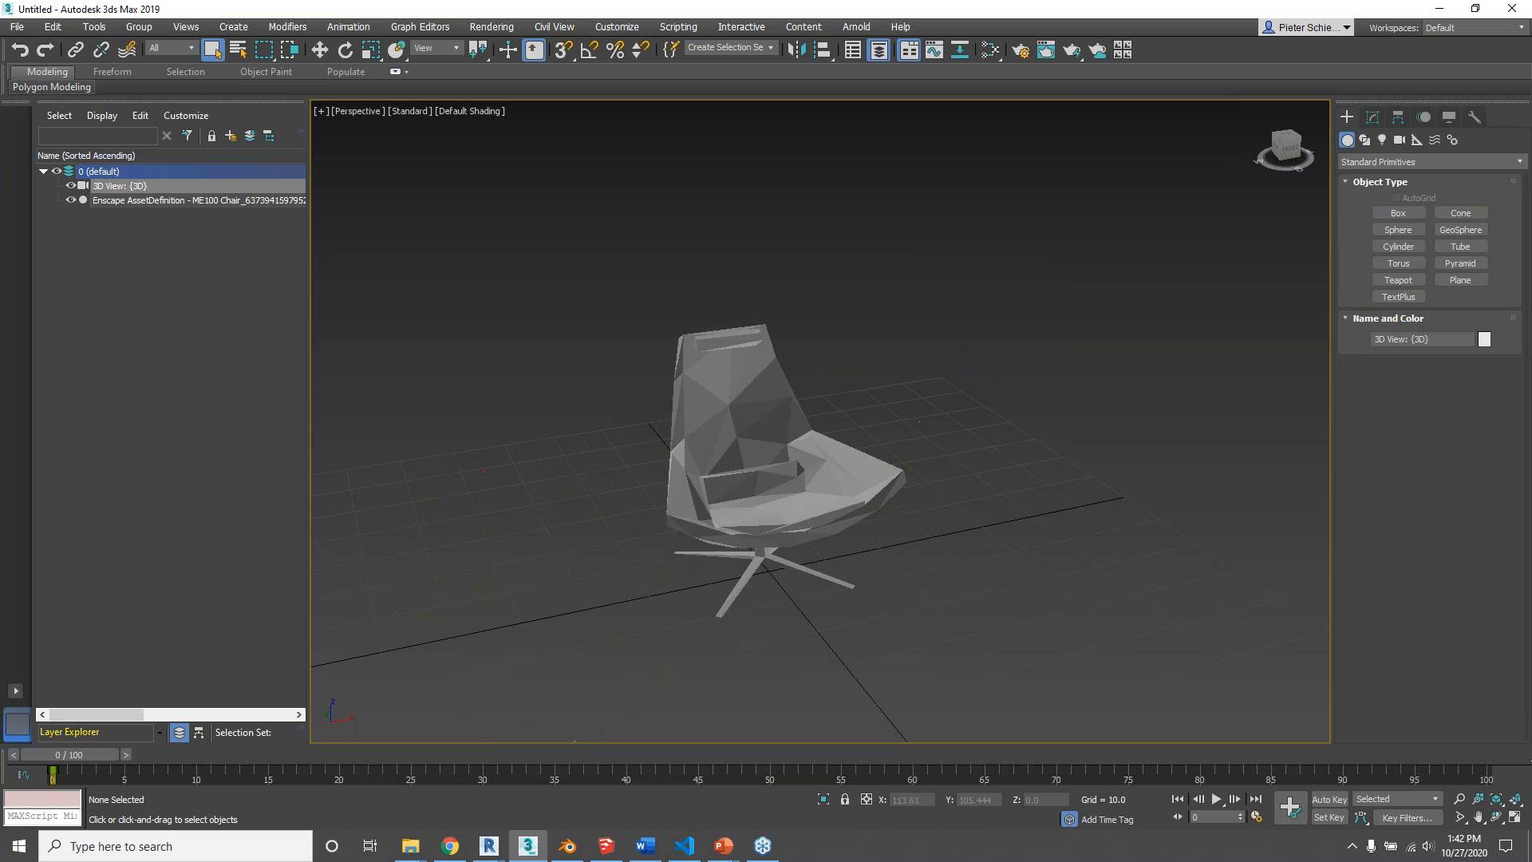
Step: Create a layer named "Enscape Asset - ME100 Chair" and select the imported chair mesh
click(230, 135)
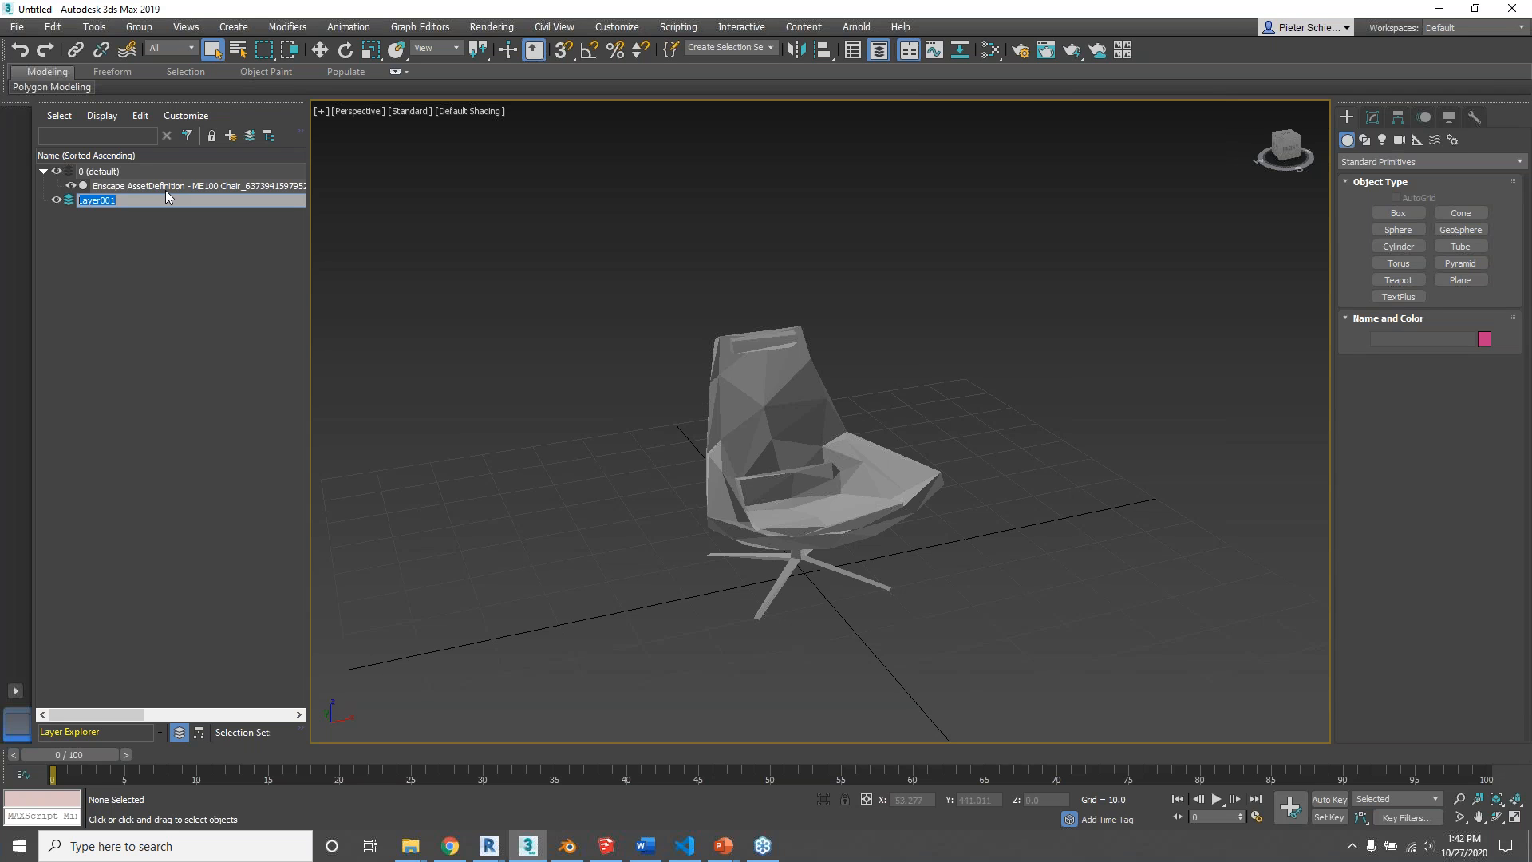
text(Enscape ass)
text(Asse)
text(t - ME100 Chair)
key(Return)
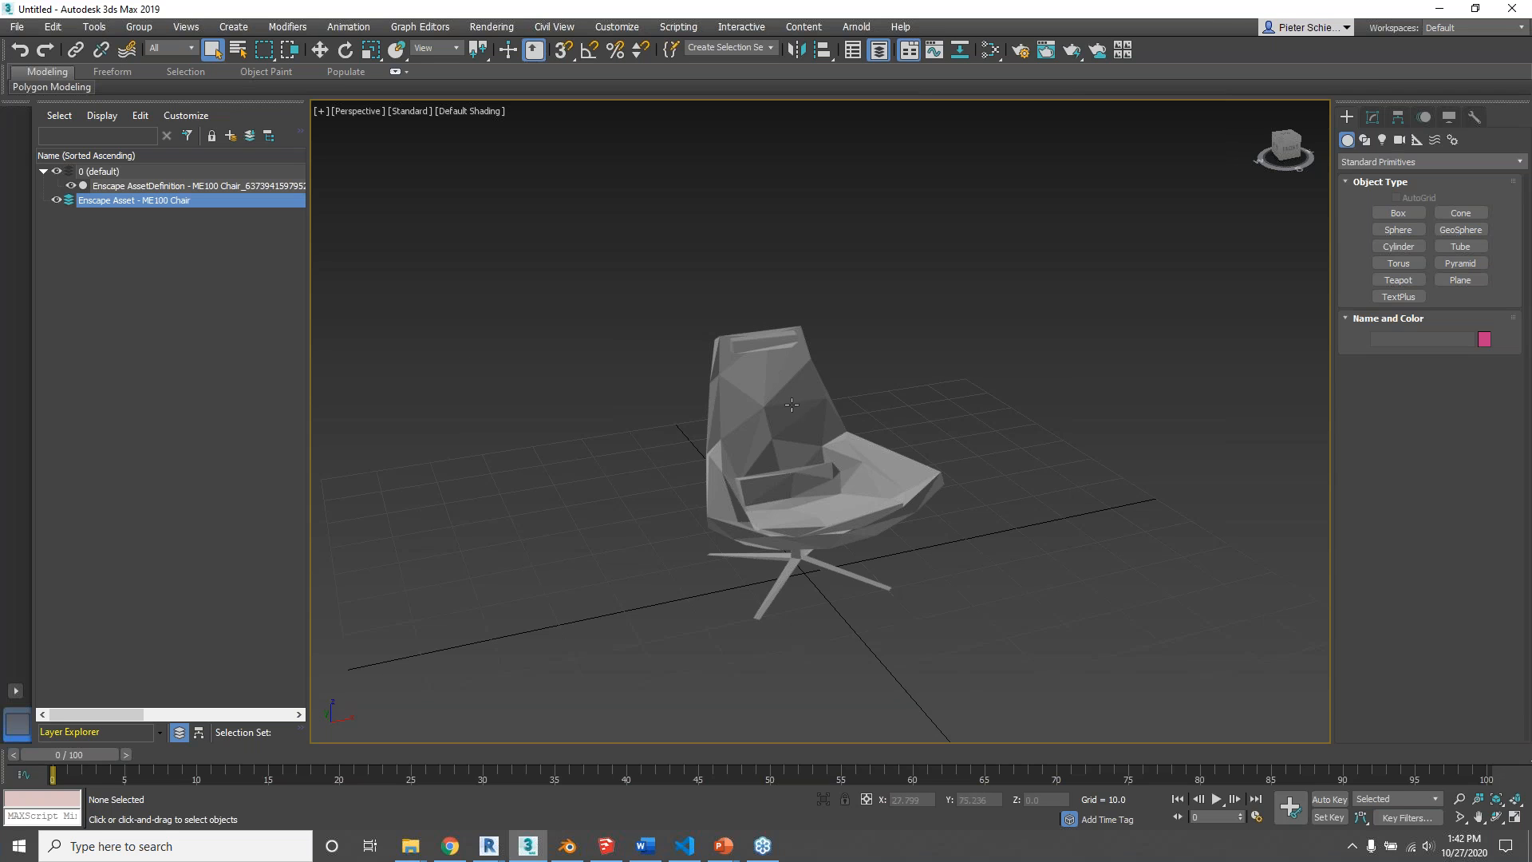
click(791, 405)
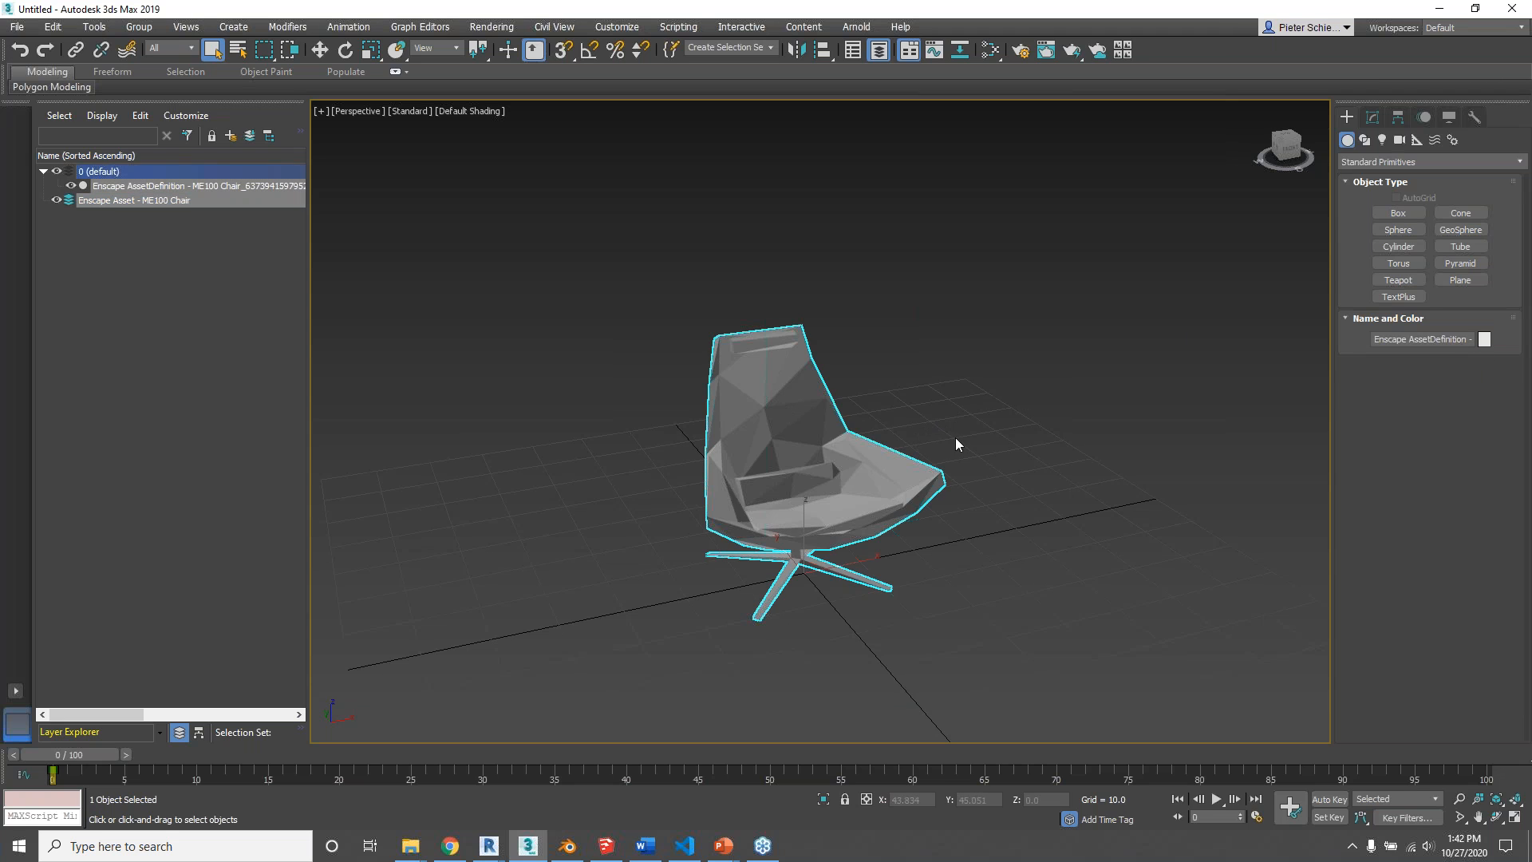
Step: Set the imported chair mesh's object color to By Layer
click(1485, 339)
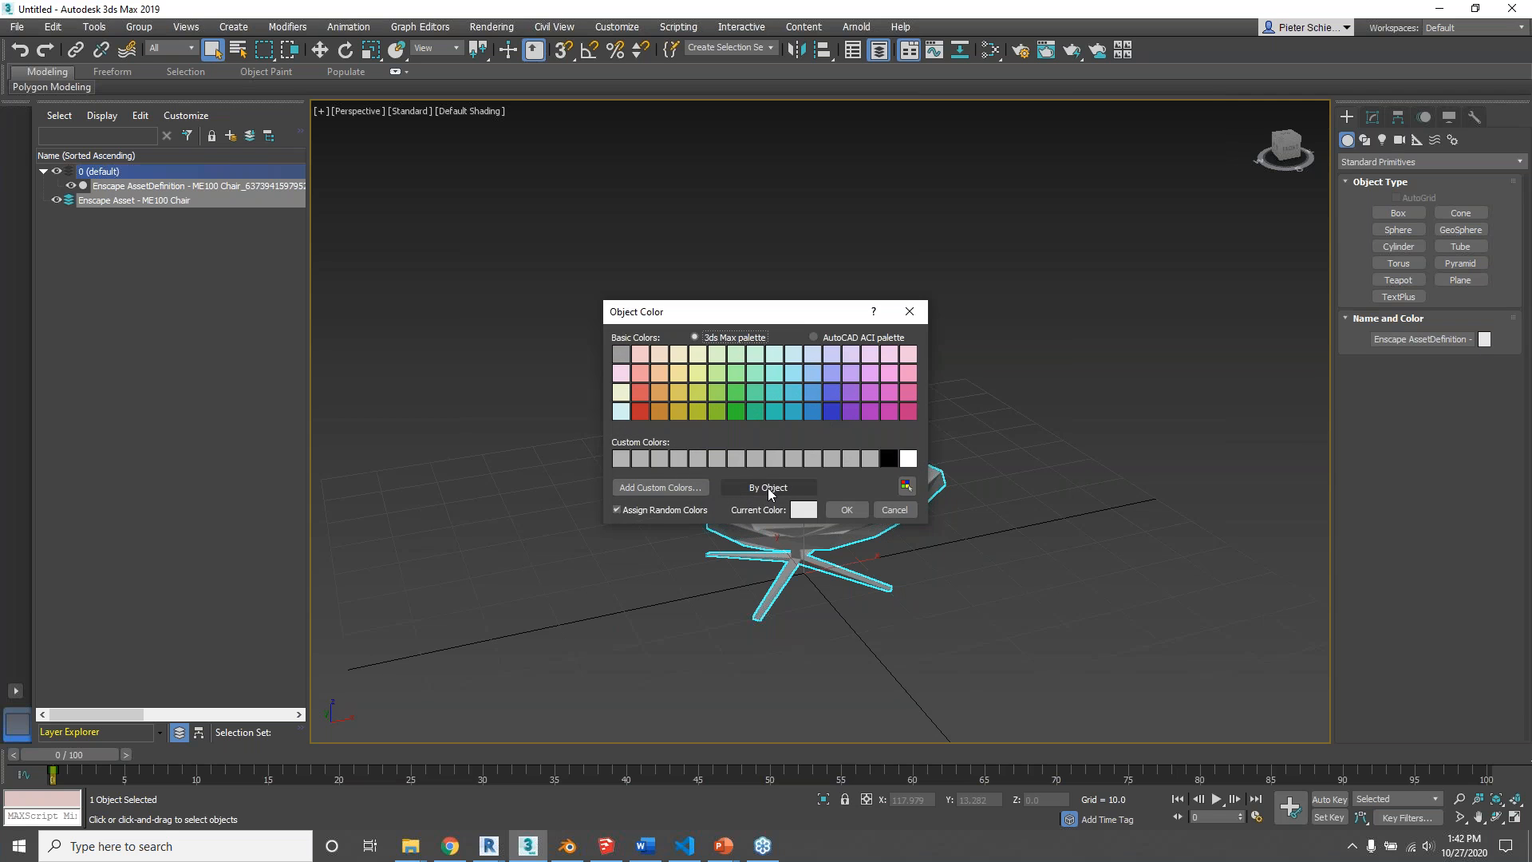
click(768, 487)
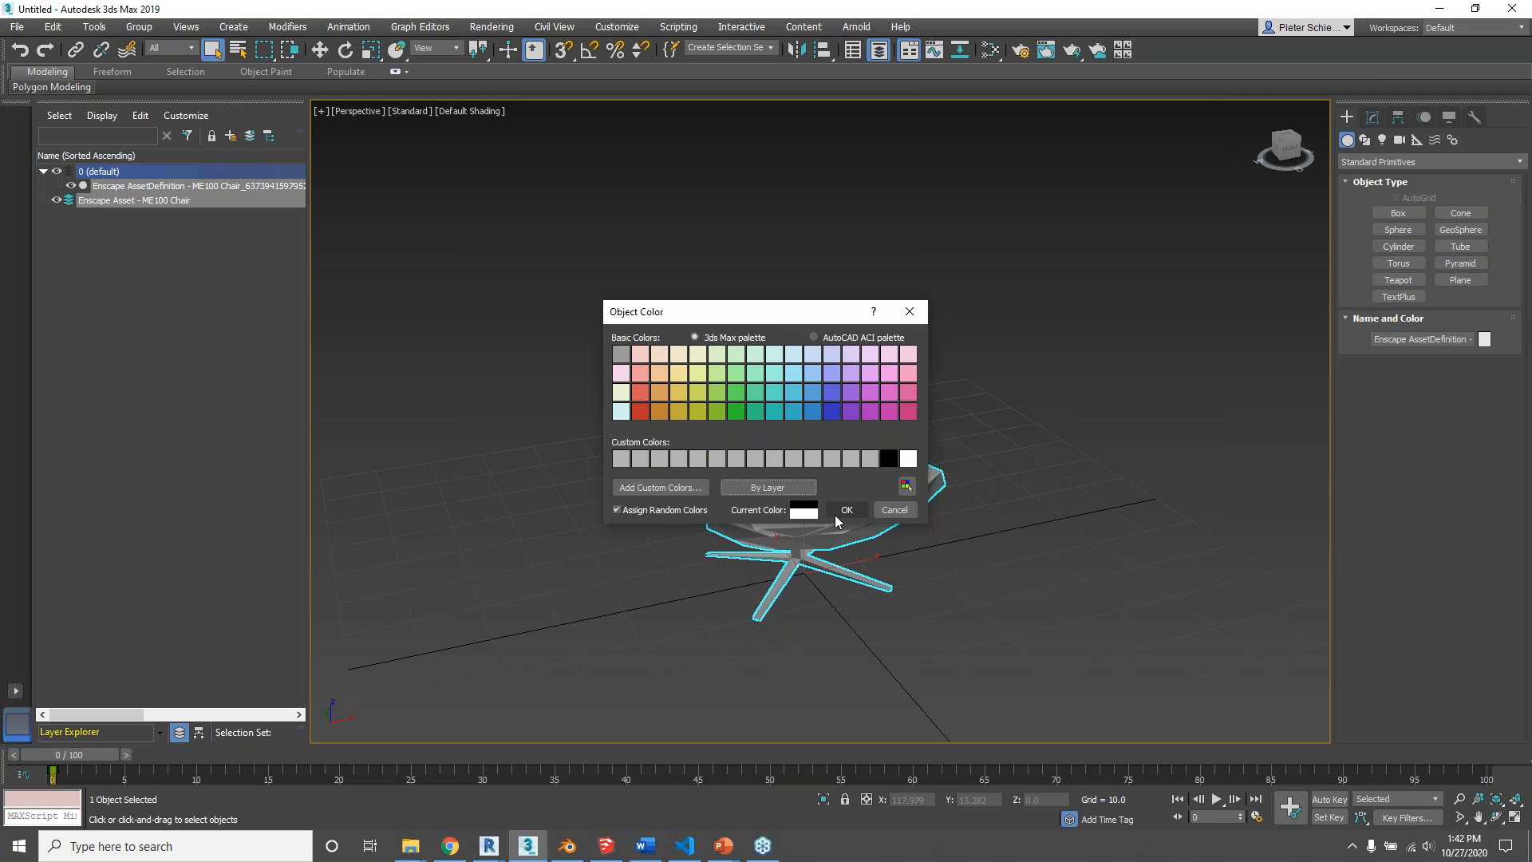
click(836, 515)
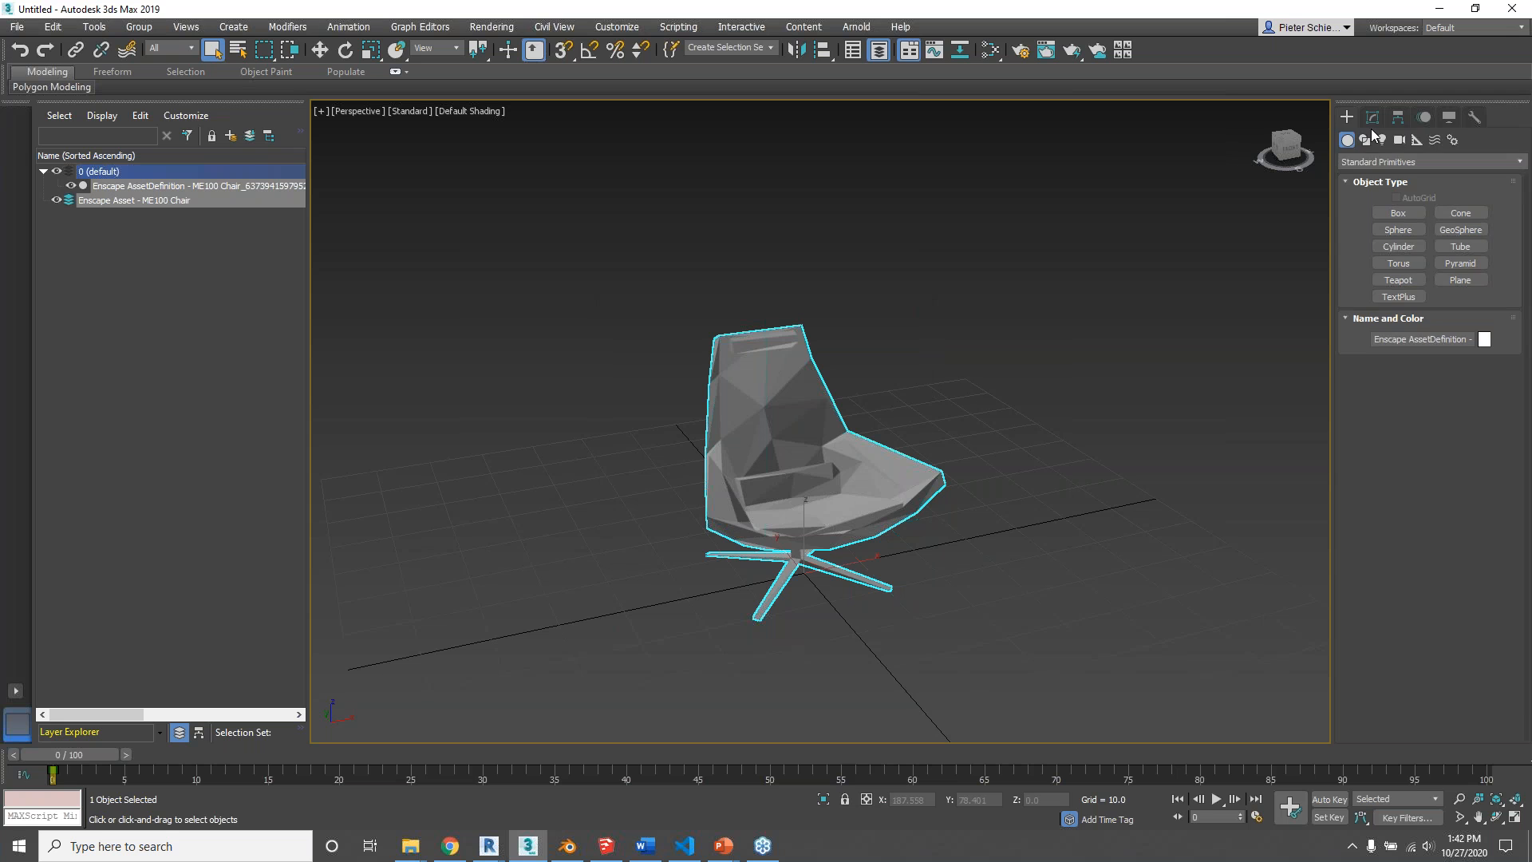
Step: Make the edges of the chair's Editable Mesh invisible at the Edge sub-object level
click(1372, 118)
click(1348, 185)
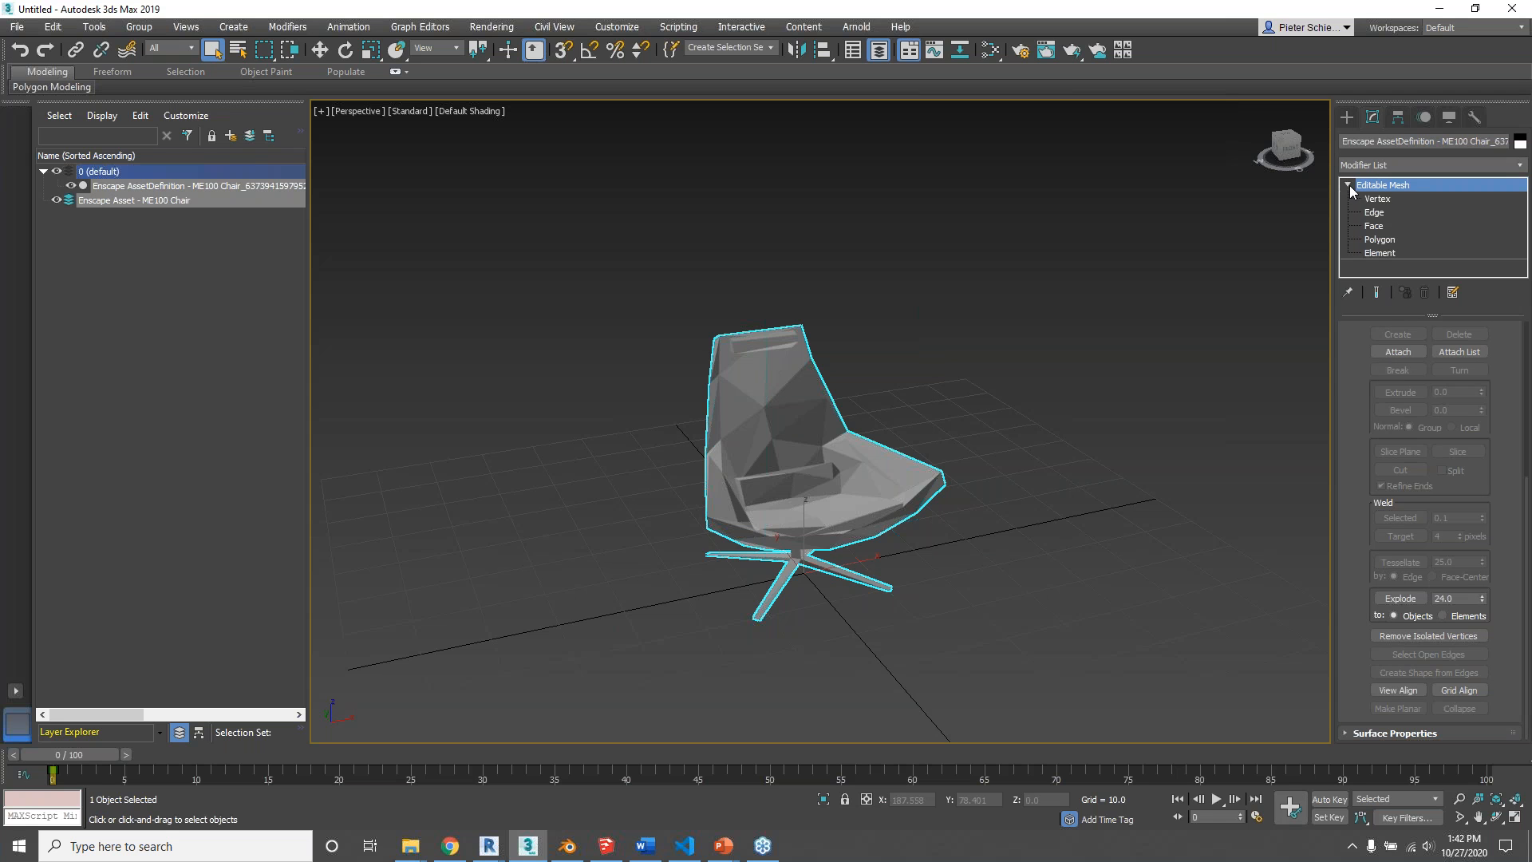
click(1376, 213)
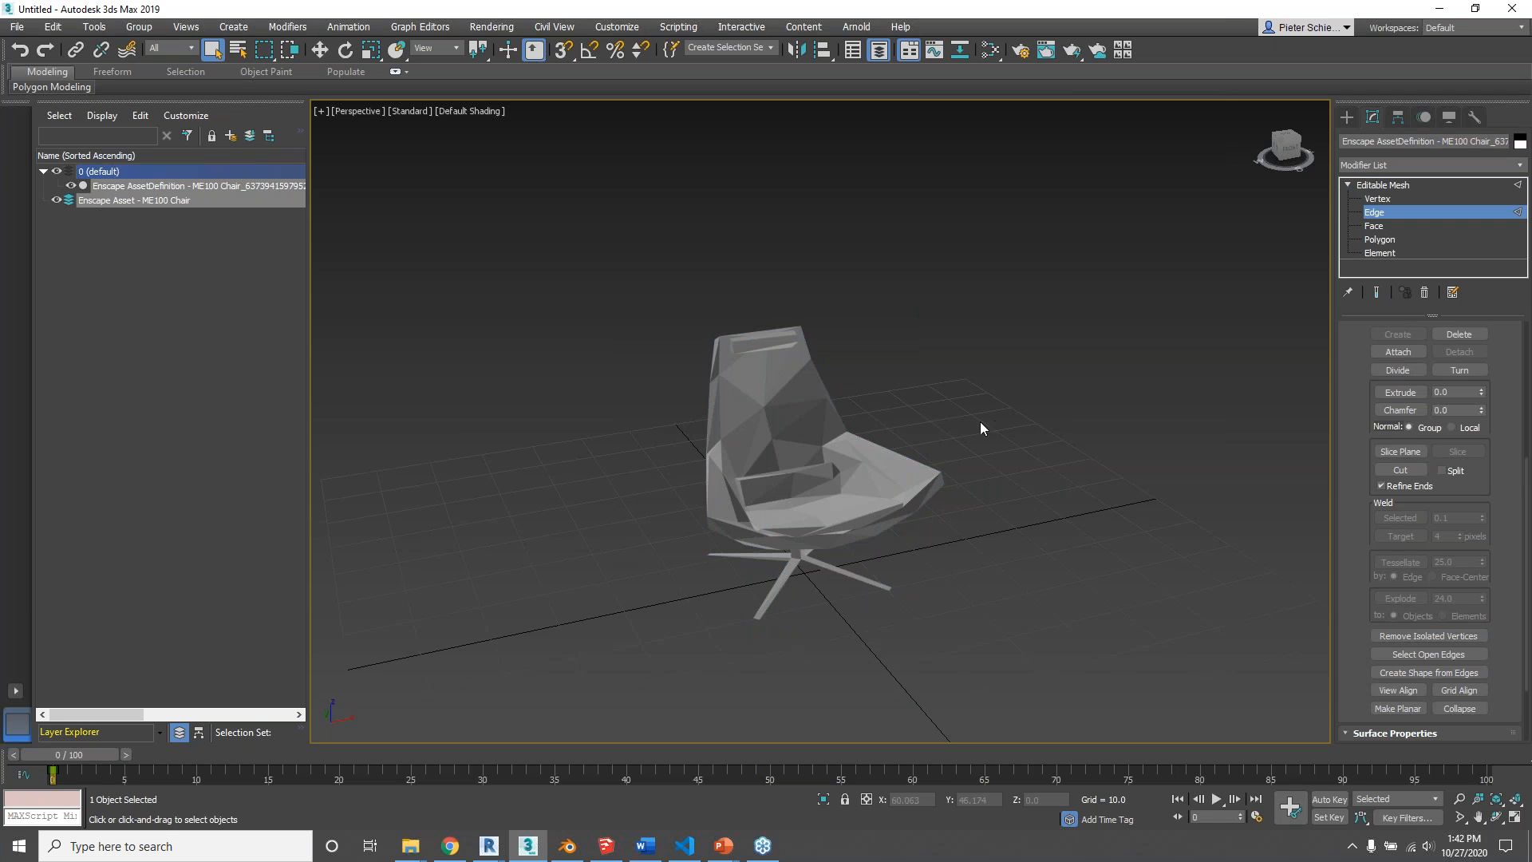
middle_drag(980, 421, 1020, 431)
scroll(1402, 471, down, 2)
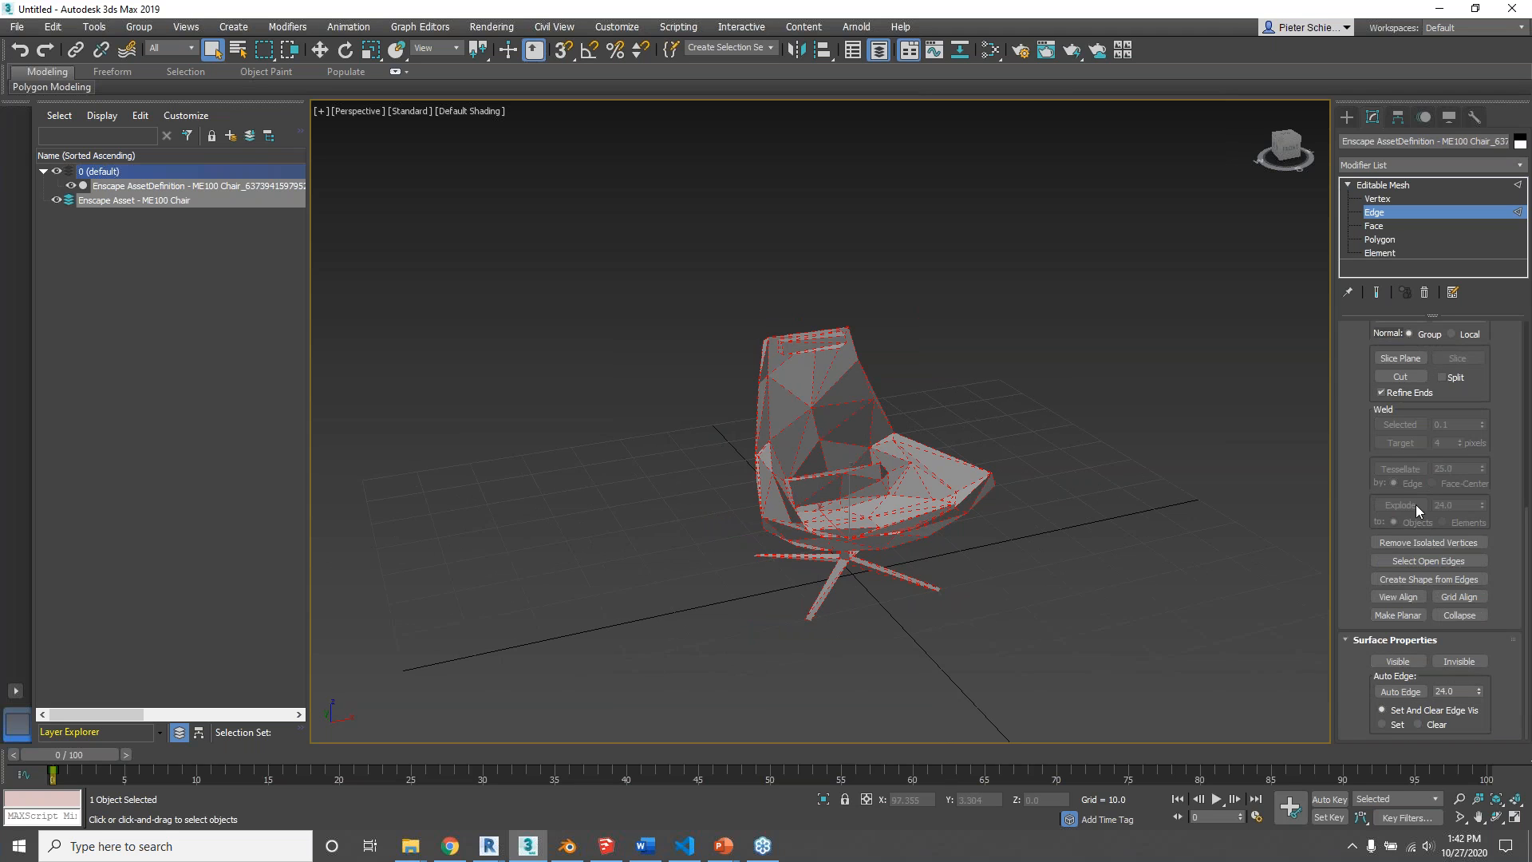
click(1471, 664)
click(1348, 117)
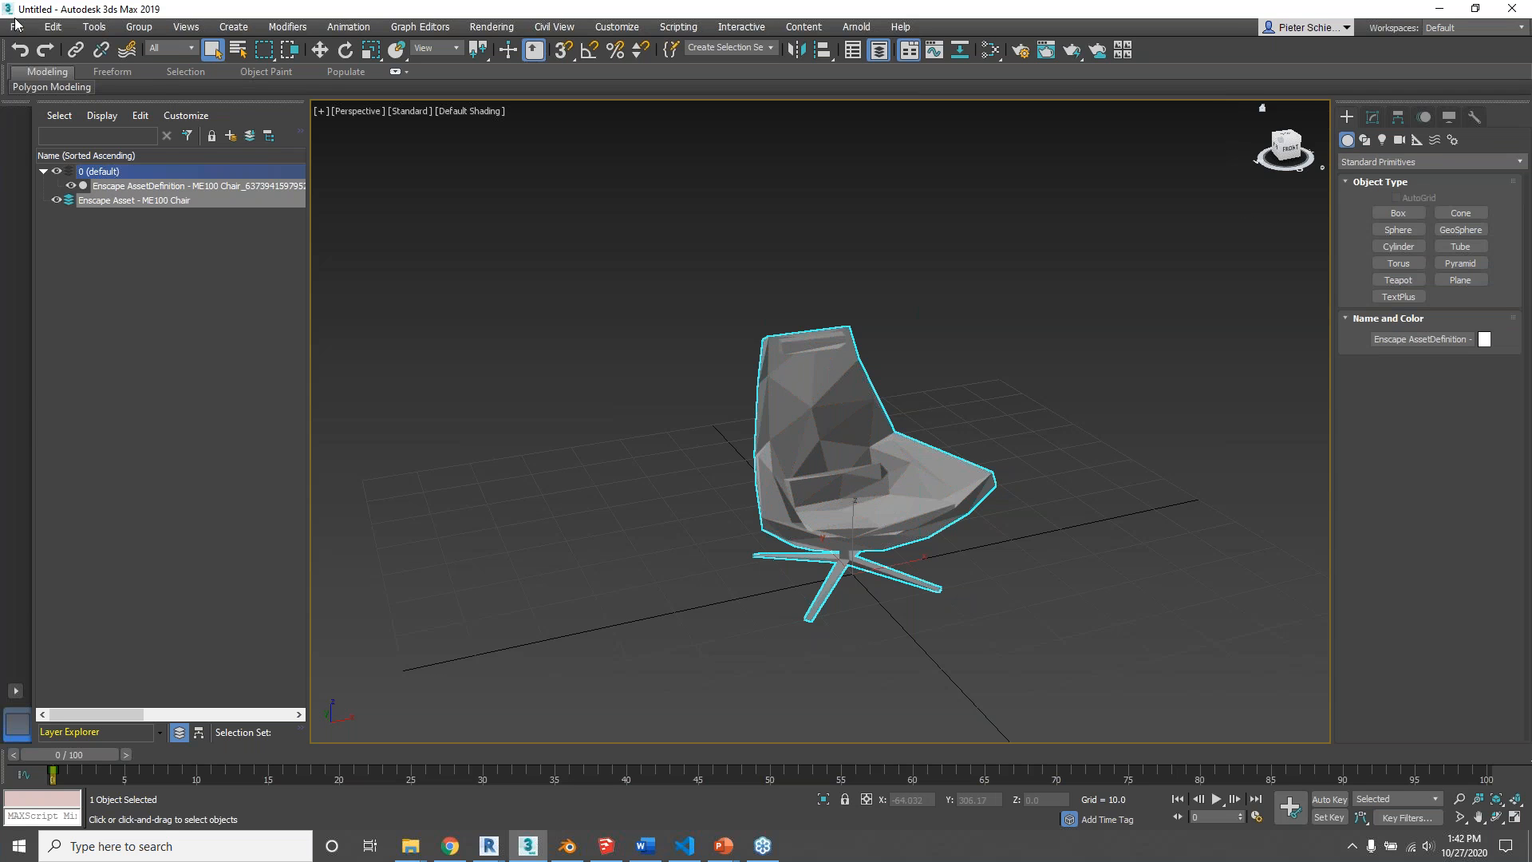
Step: Export the chair to the Desktop as an AutoCAD DXF file named mechairhiddenedges
click(17, 26)
mouse_move(93, 262)
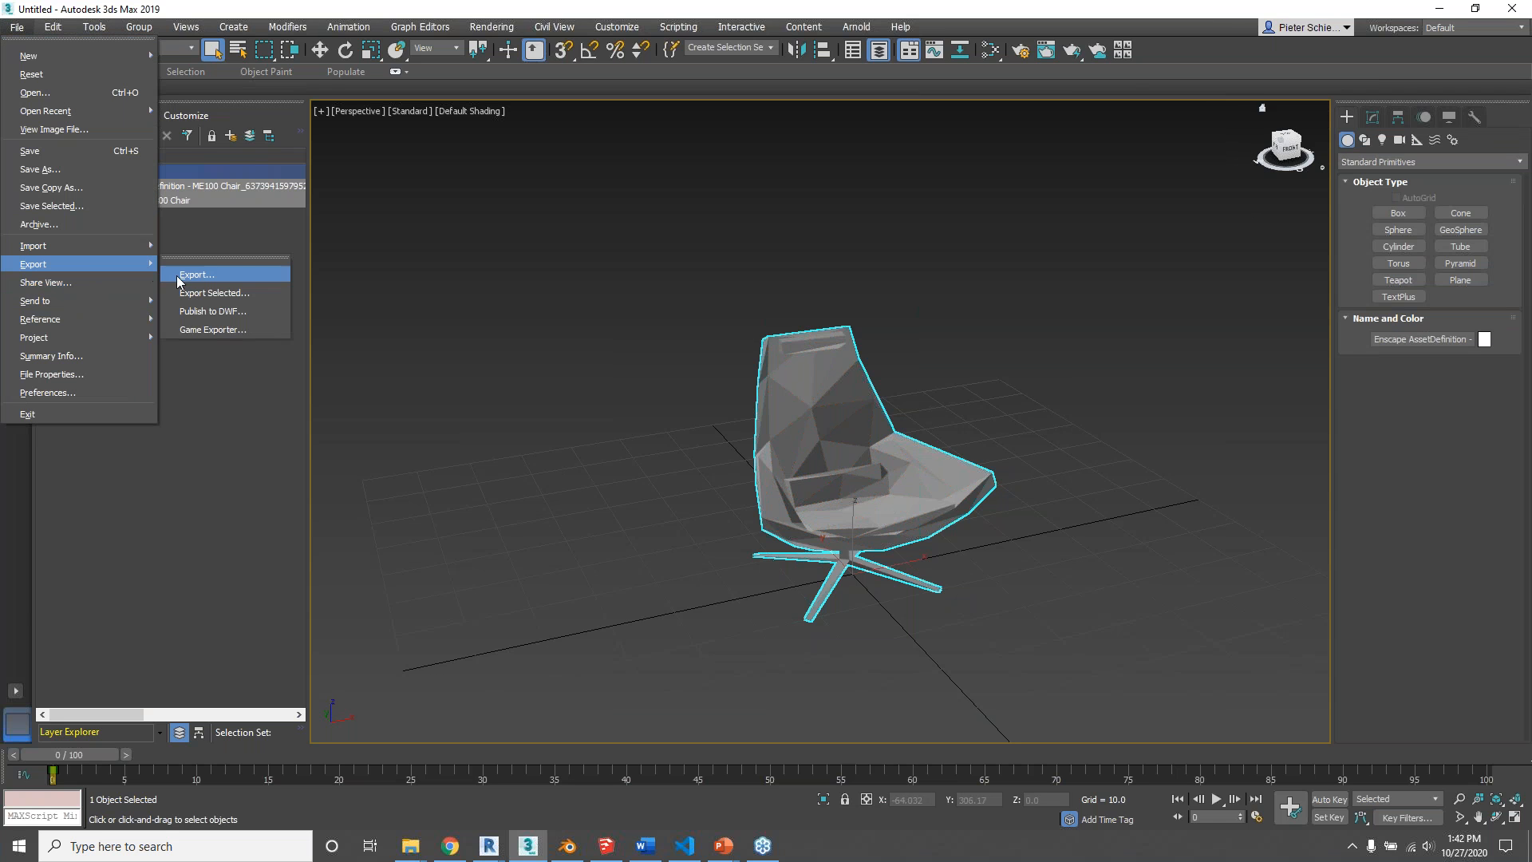
click(207, 278)
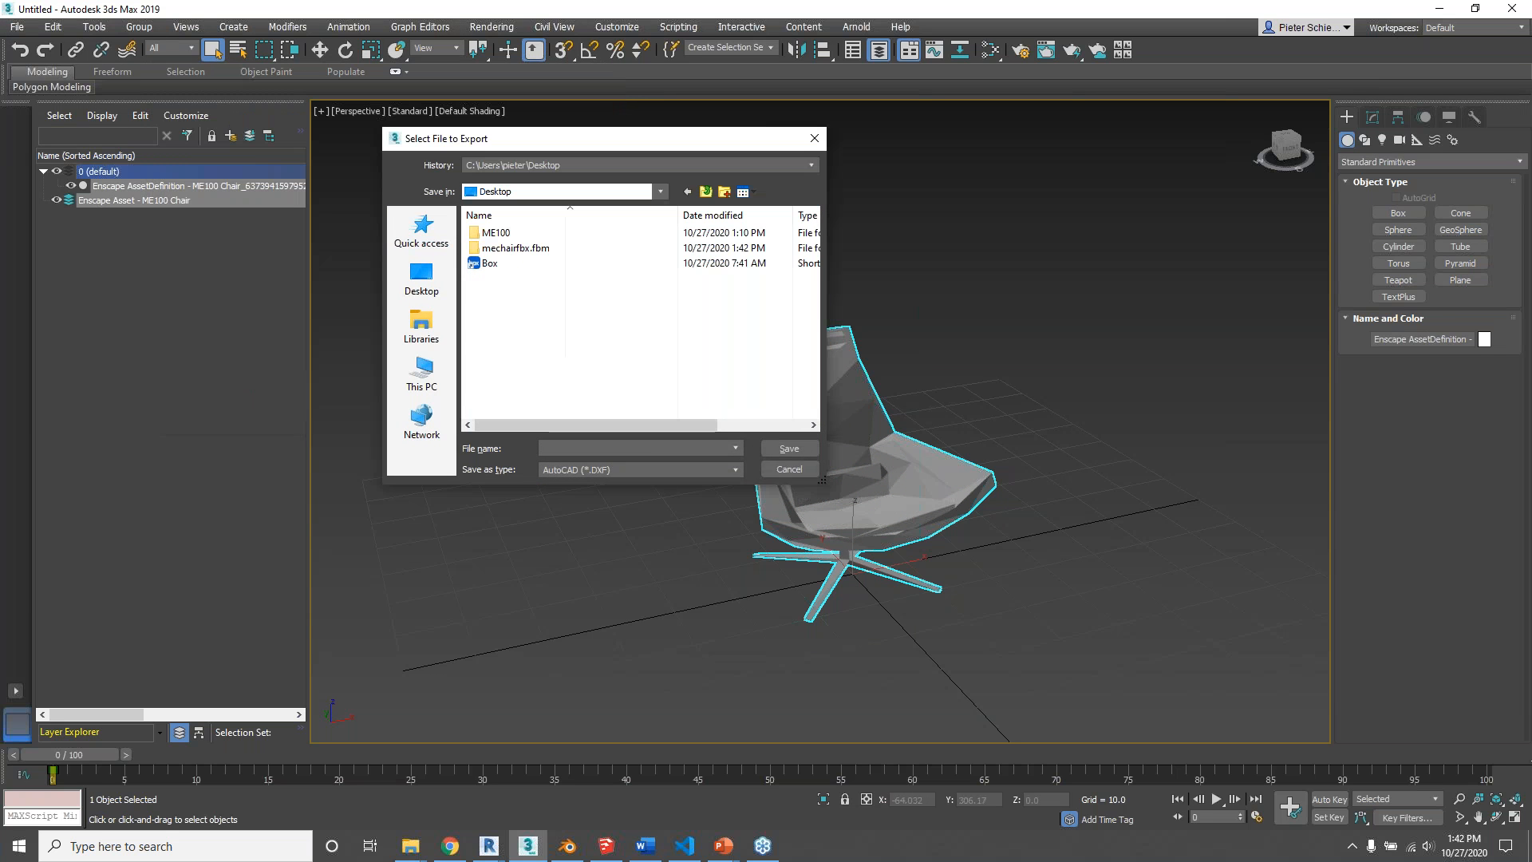
text(mechairhiddenedges)
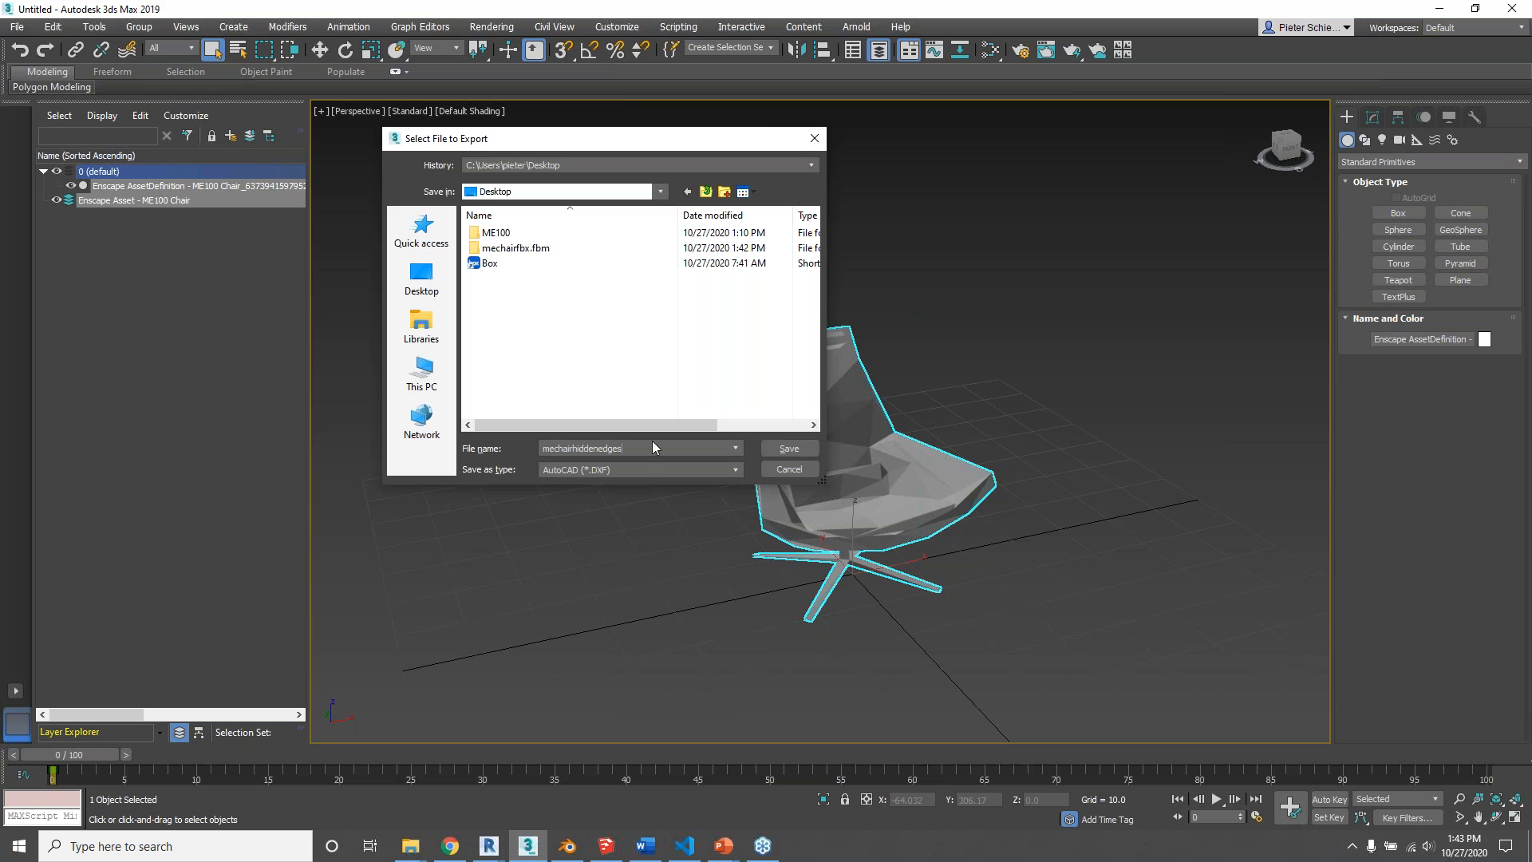
click(788, 448)
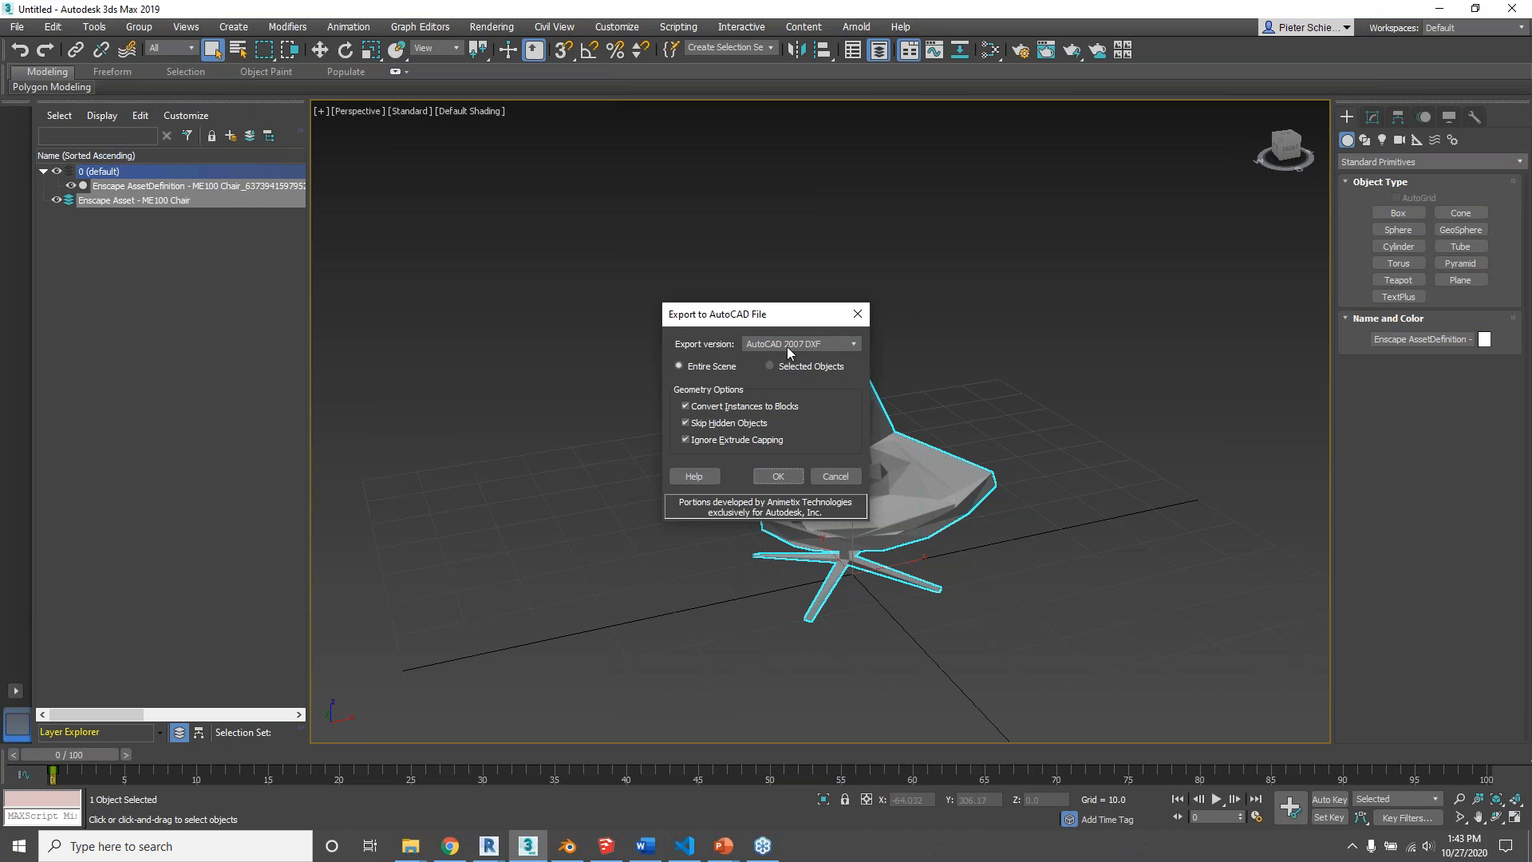
click(789, 343)
click(789, 349)
click(797, 368)
click(775, 476)
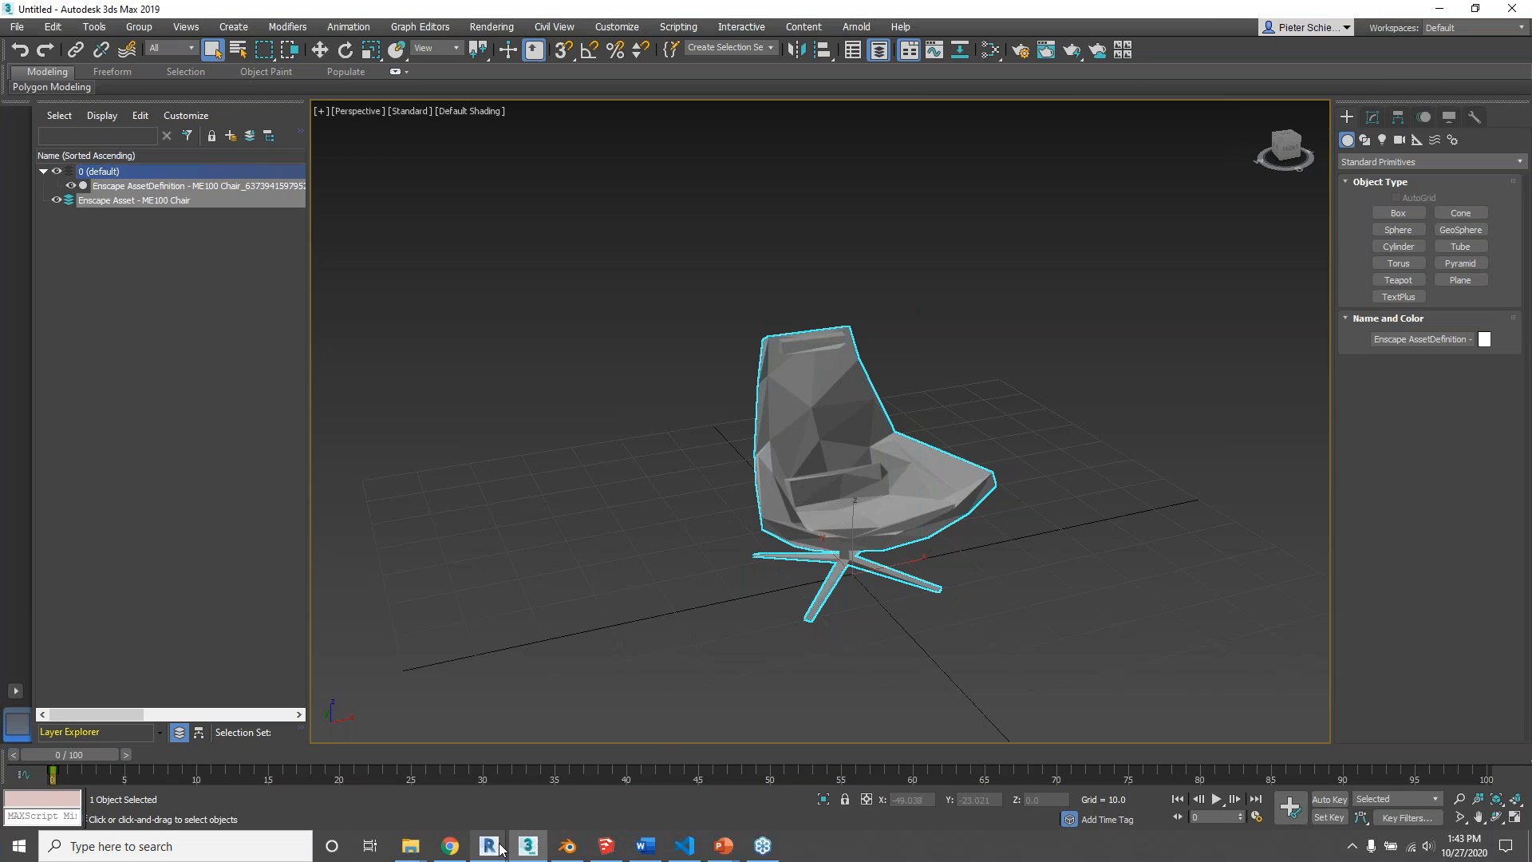
Step: Switch to the ME100 Chair family in Revit and import mechairhiddenedges.DXF as CAD geometry
mouse_move(501, 847)
click(413, 798)
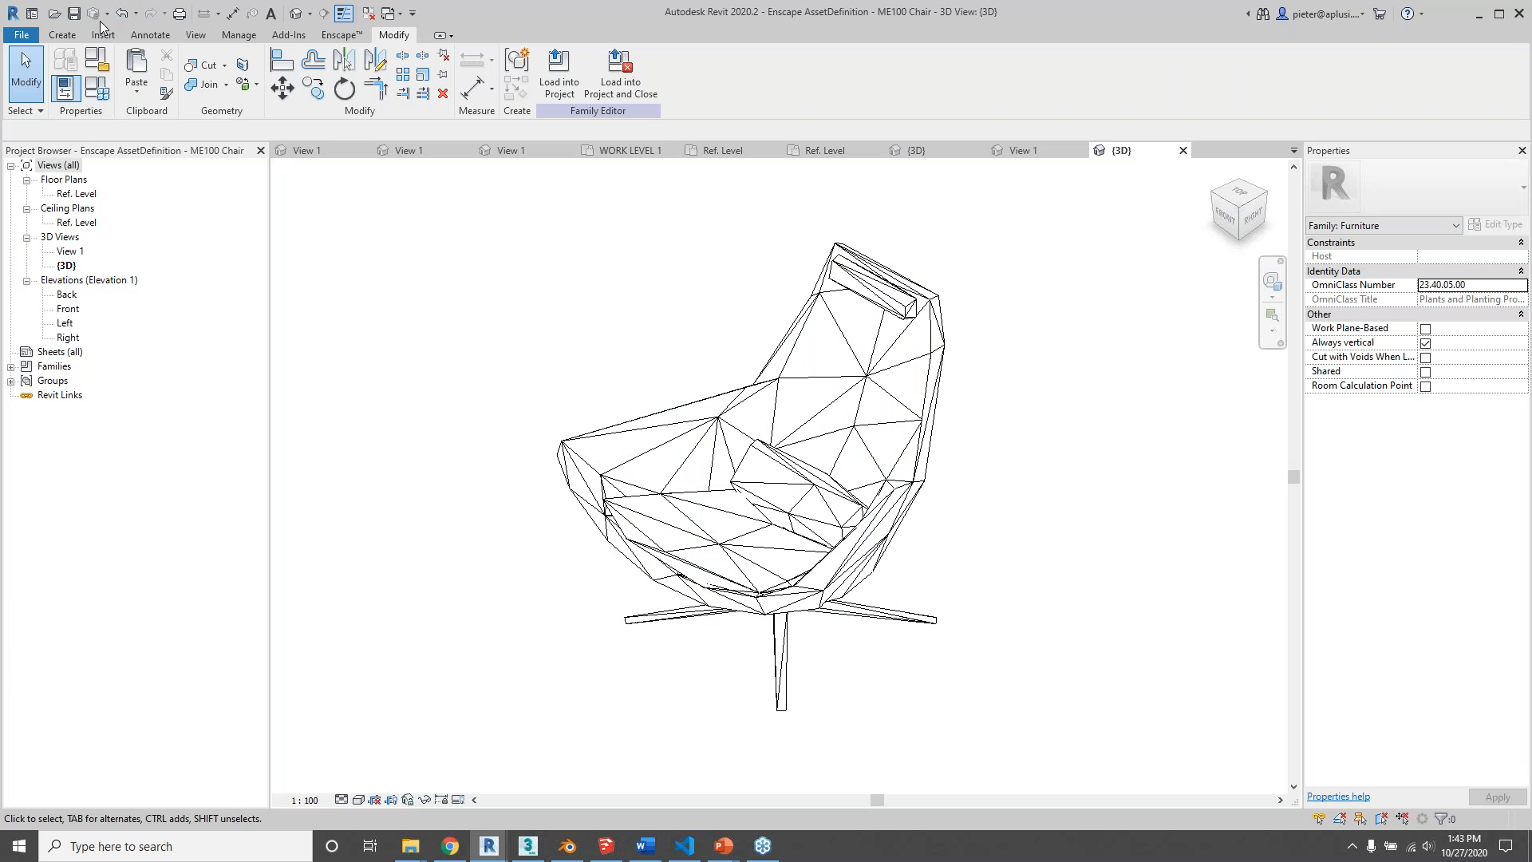
click(103, 34)
click(388, 88)
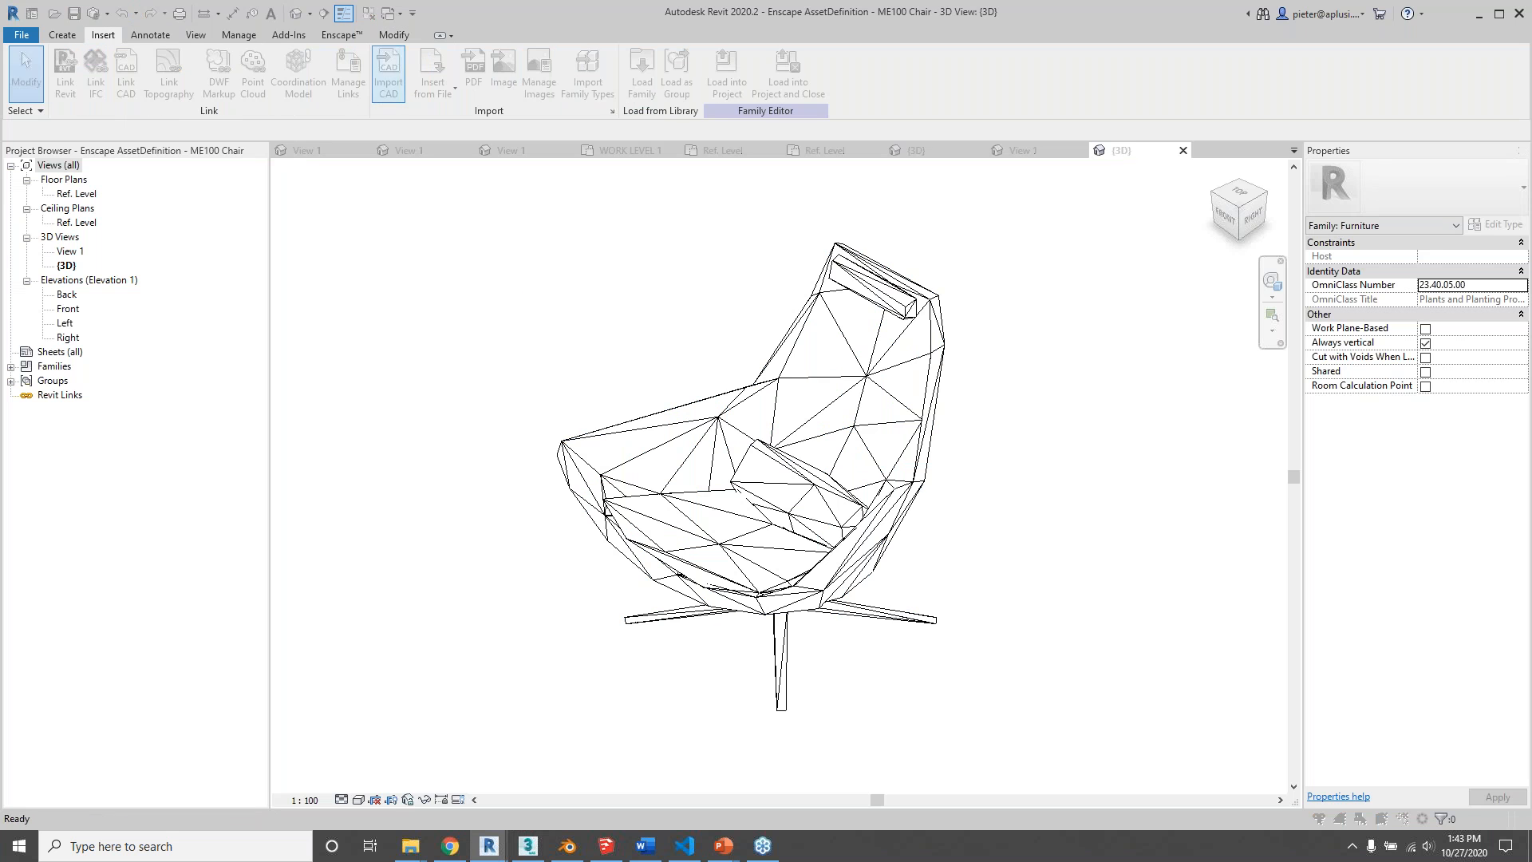
click(631, 400)
click(938, 622)
Step: Move the original nested ME100 Chair placeholder off the imported DXF chair and delete it
drag(701, 559, 1045, 539)
shift+middle_drag(1045, 538, 1087, 551)
scroll(1045, 527, down, 2)
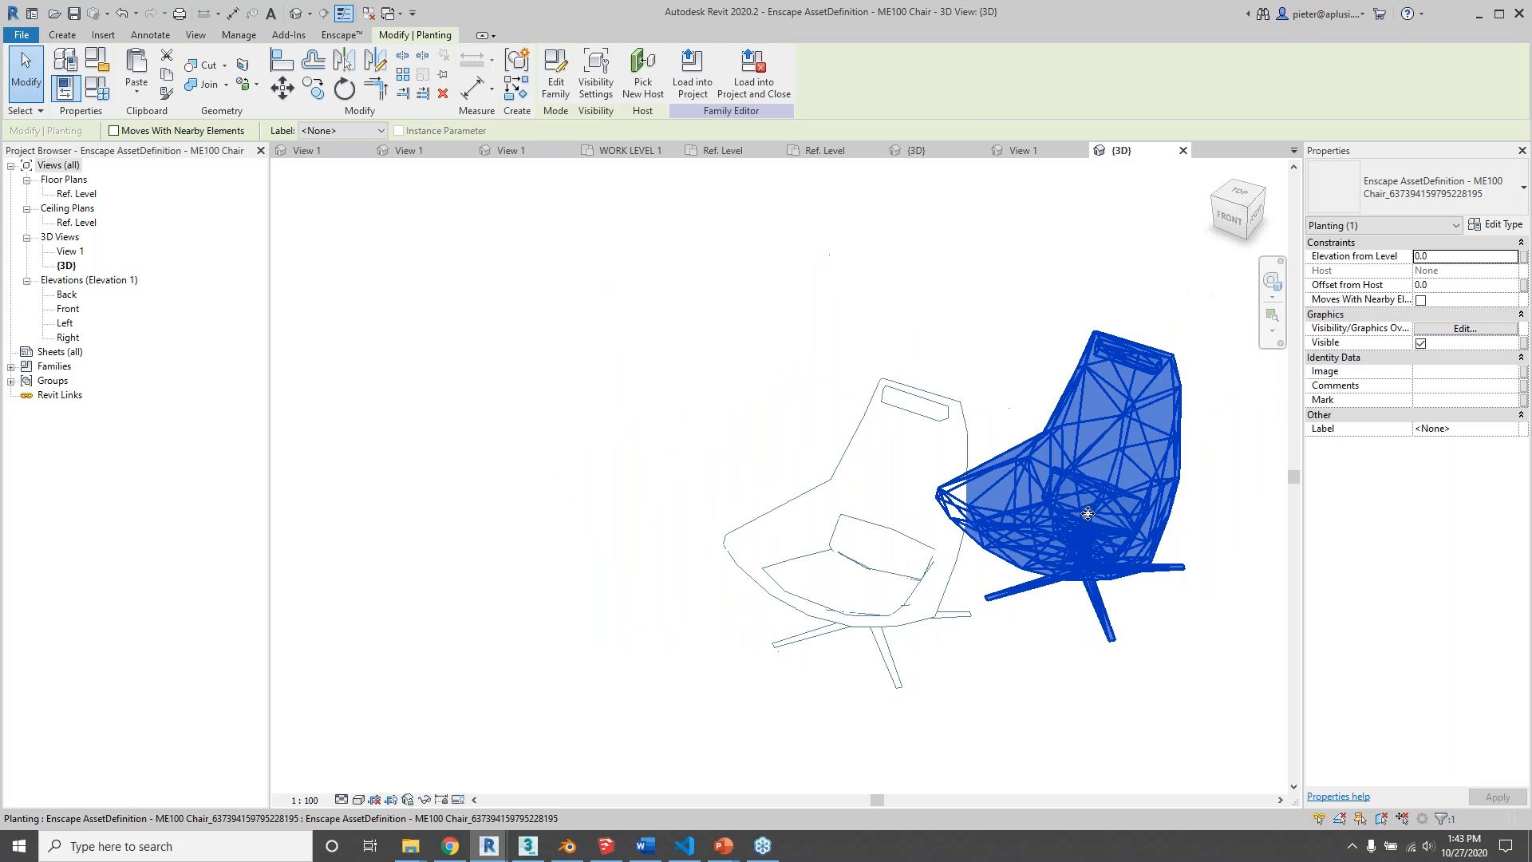
key(Delete)
Step: Load the ME100 Chair family with the imported DXF geometry into the Enscape Webinar.rvt project
click(918, 582)
click(917, 582)
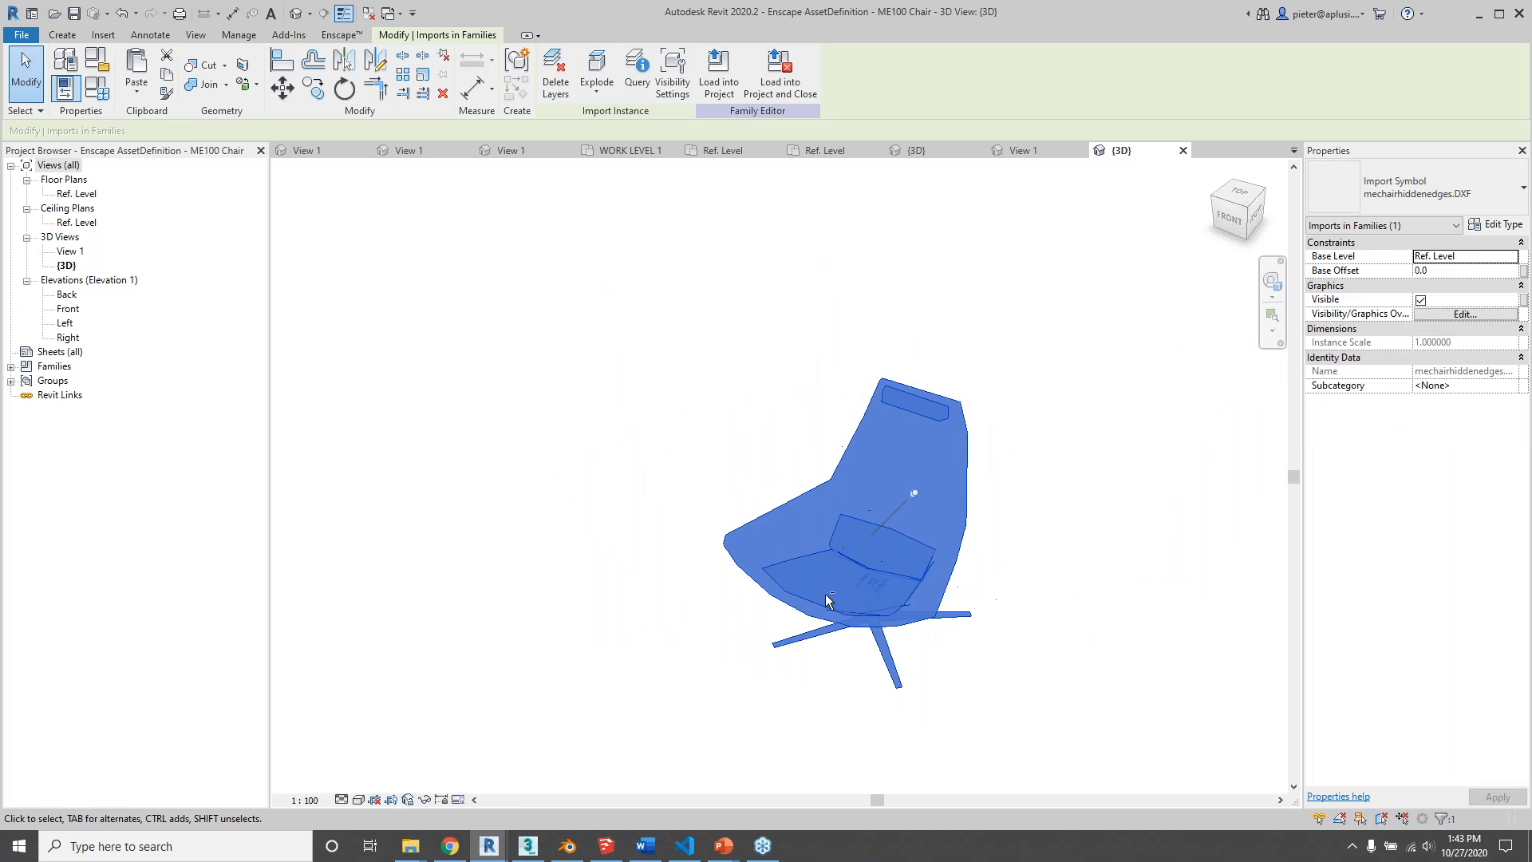
shift+middle_drag(826, 595, 1088, 626)
click(1088, 626)
shift+middle_drag(718, 574, 900, 551)
scroll(900, 551, up, 3)
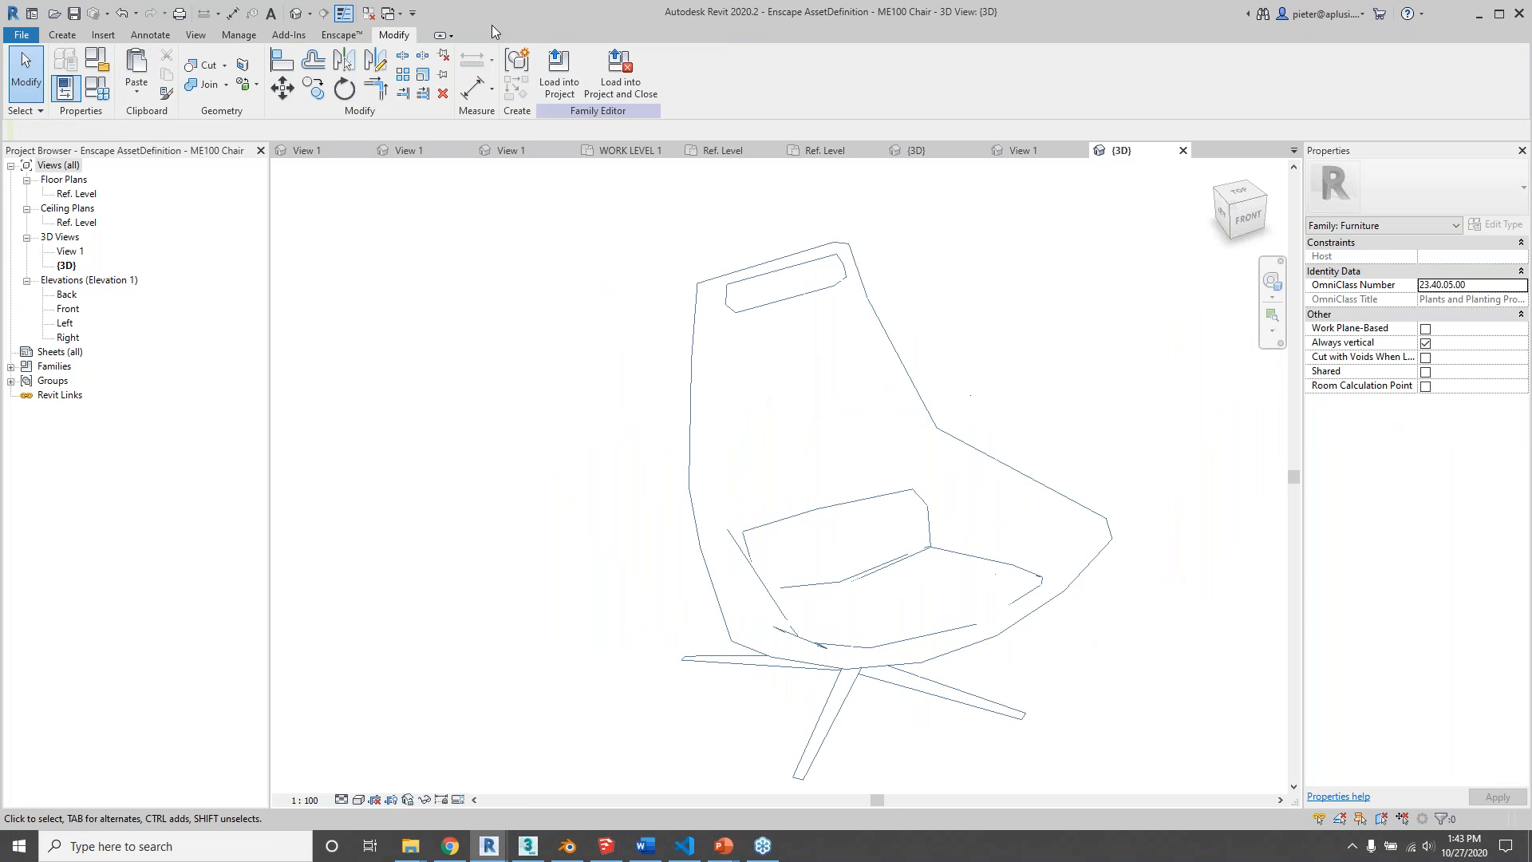
click(557, 67)
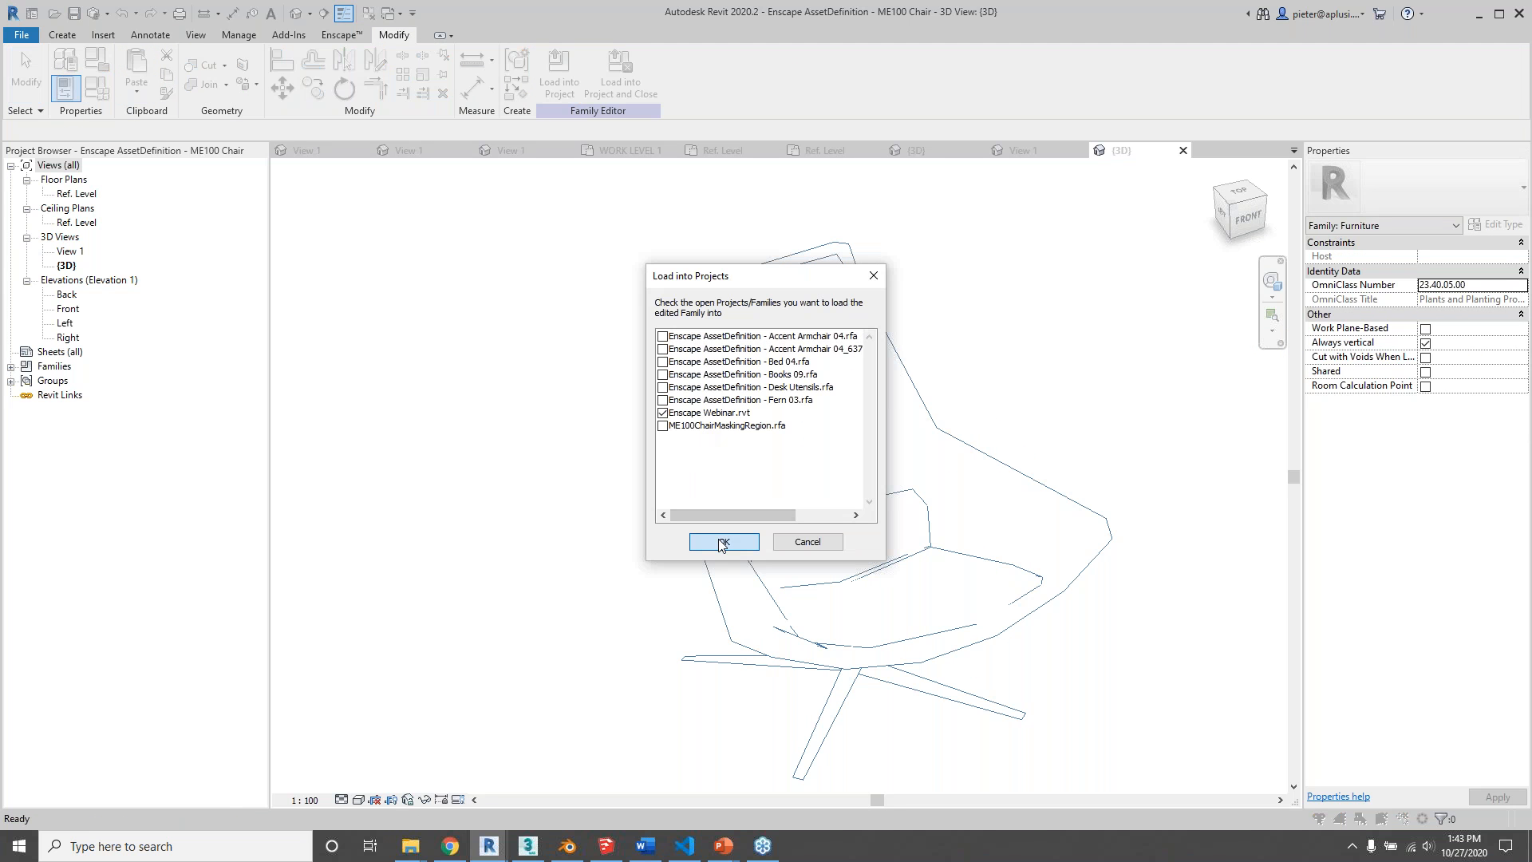
click(722, 540)
click(756, 381)
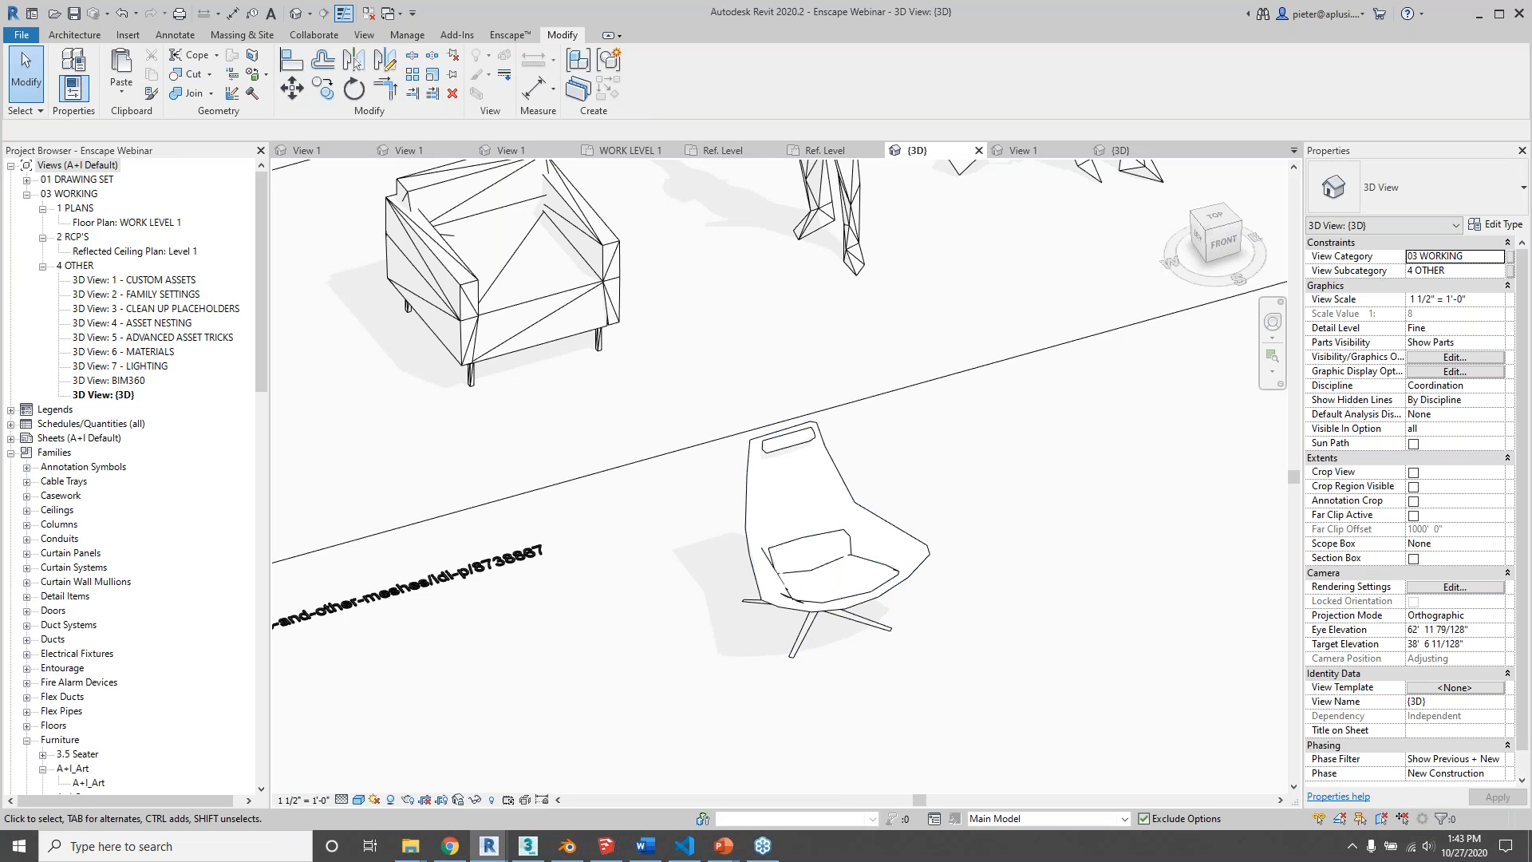
Step: Examine the updated ME100 chair in the WORK LEVEL 1 floor plan and compare it with the masking region version
double_click(136, 223)
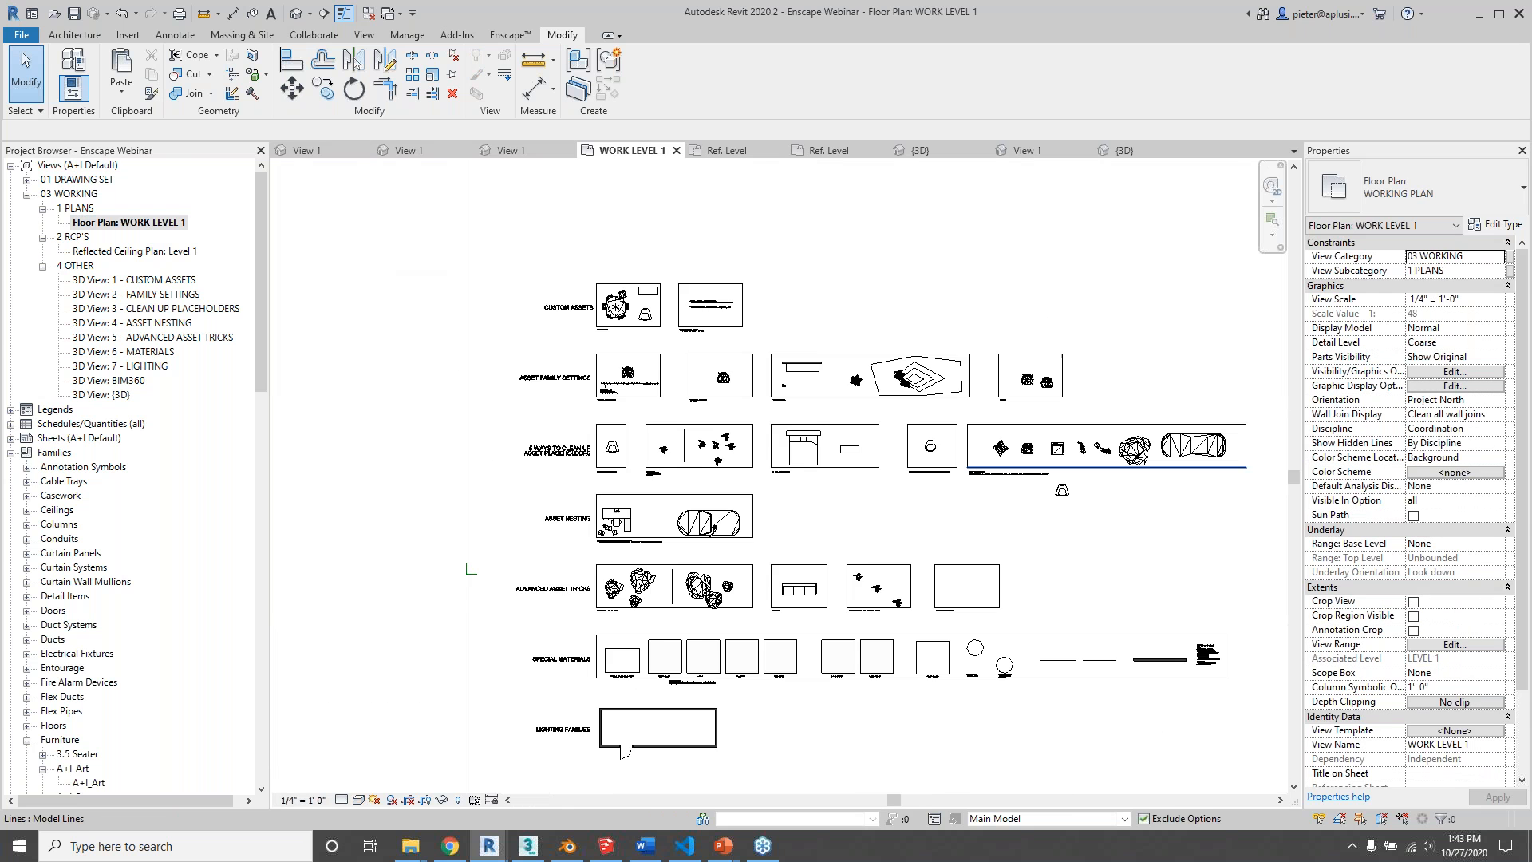
scroll(1070, 487, up, 5)
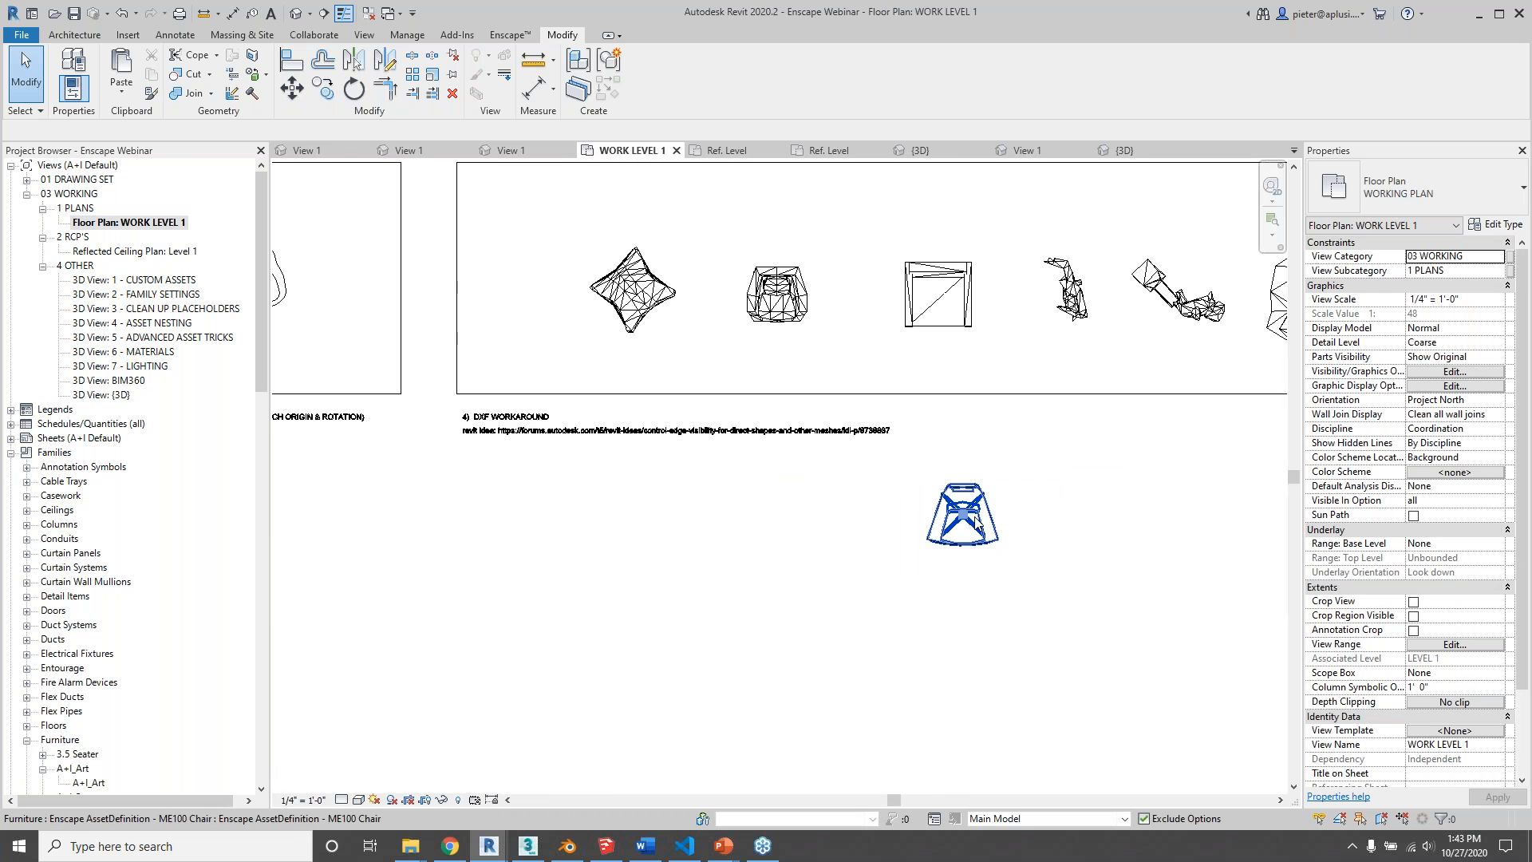
scroll(977, 521, down, 5)
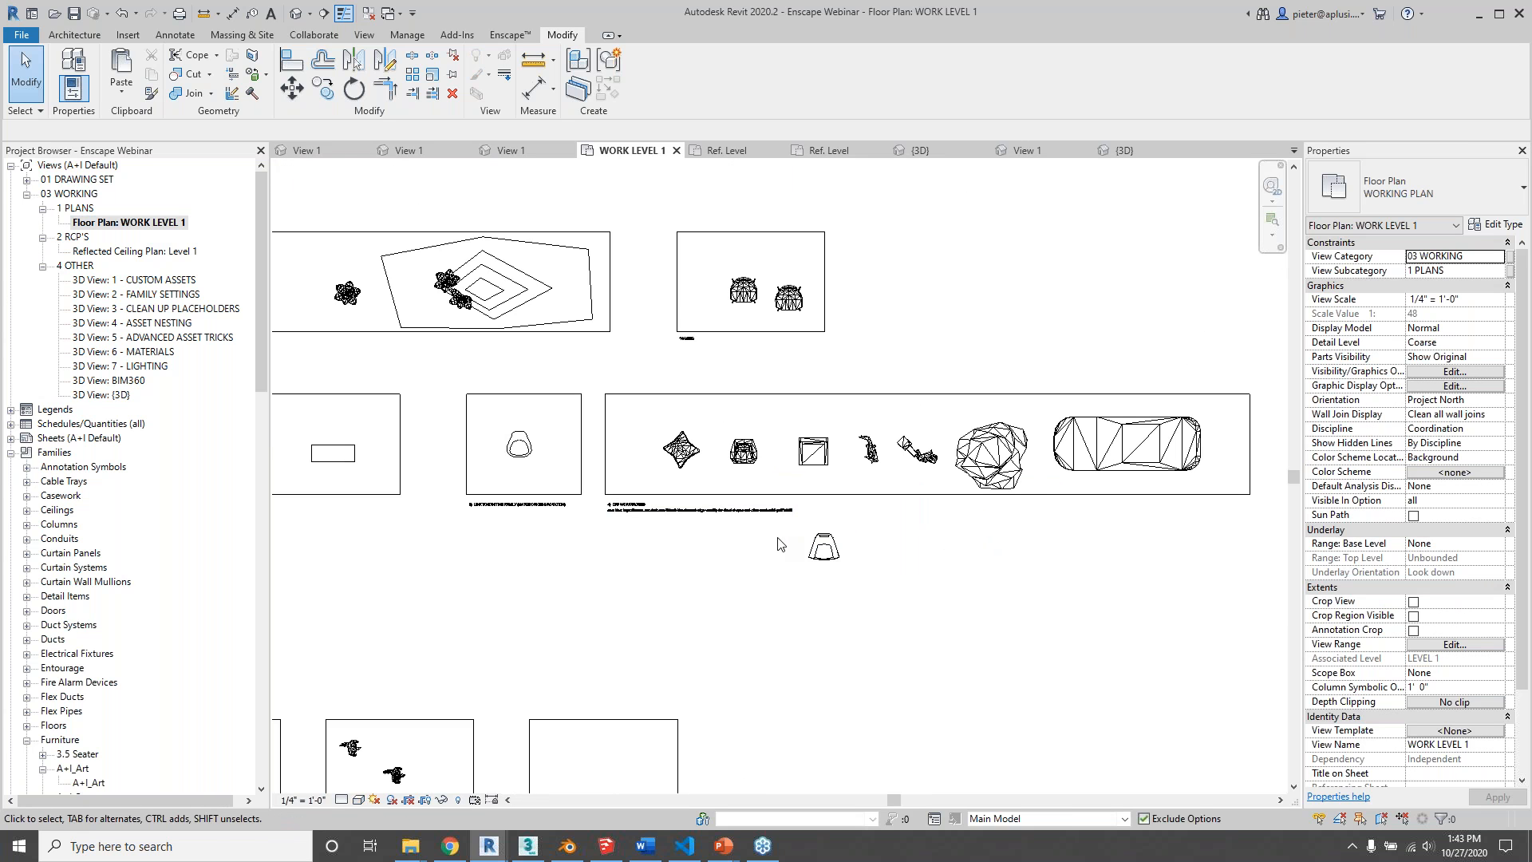
middle_drag(824, 547, 860, 550)
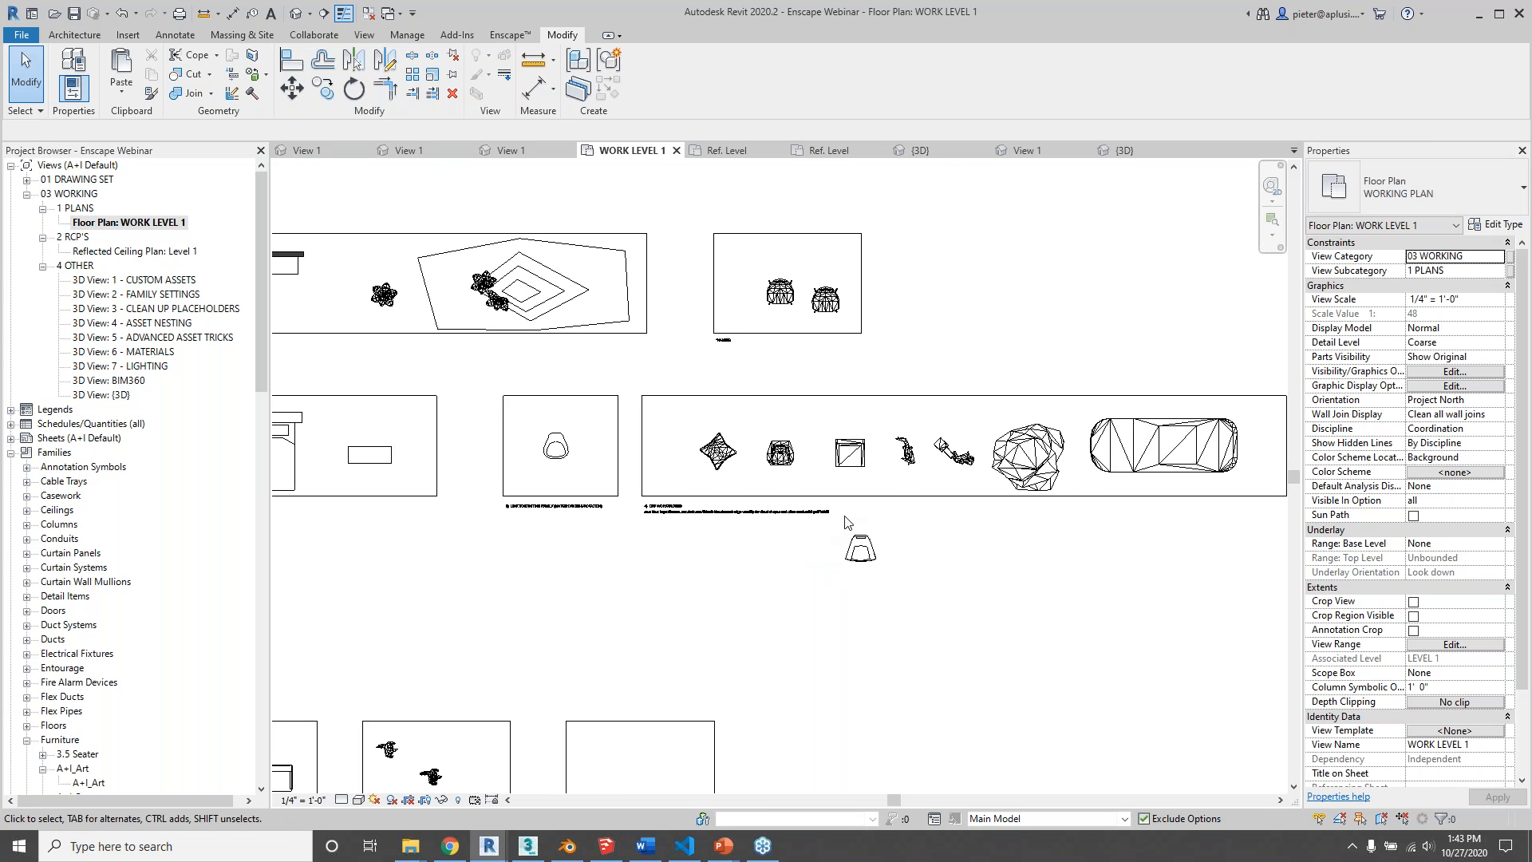
middle_drag(769, 562, 1332, 606)
scroll(390, 519, up, 3)
middle_drag(407, 523, 503, 544)
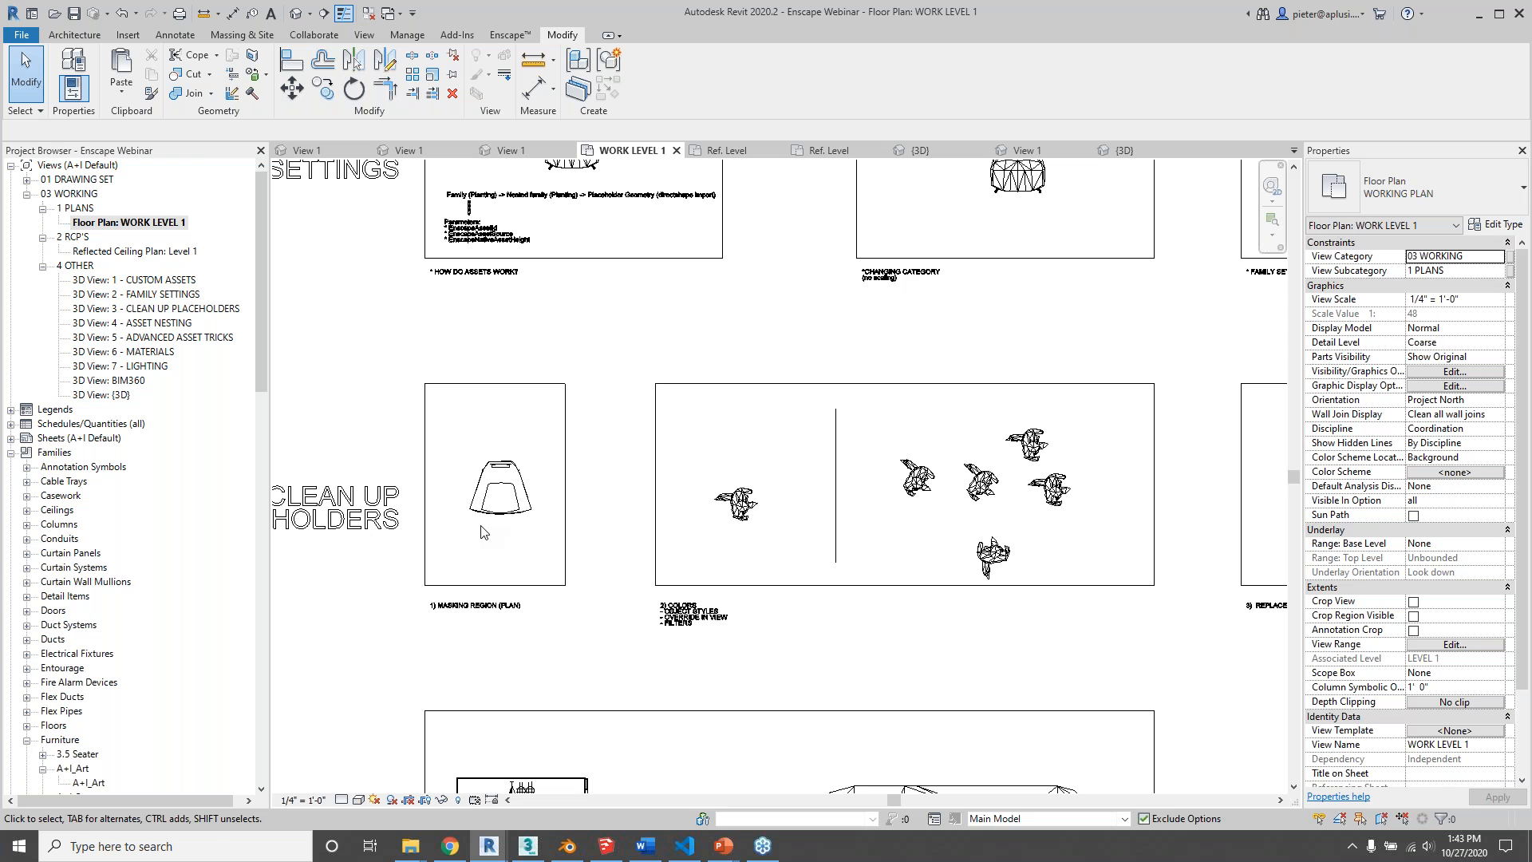
scroll(477, 473, down, 3)
scroll(479, 475, down, 1)
scroll(1169, 550, up, 2)
middle_drag(1170, 551, 785, 576)
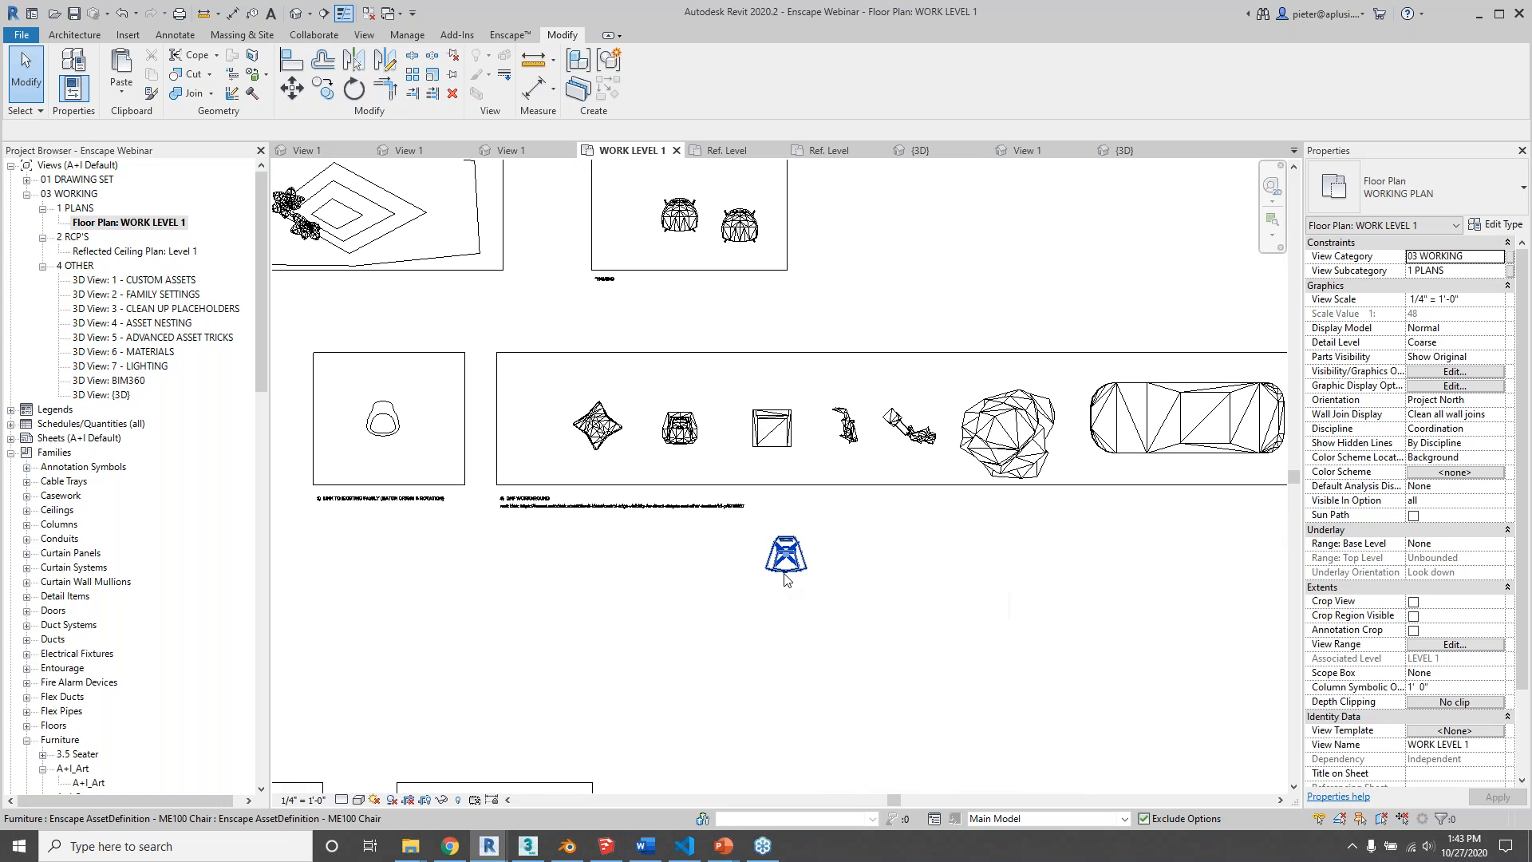
middle_drag(767, 564, 825, 574)
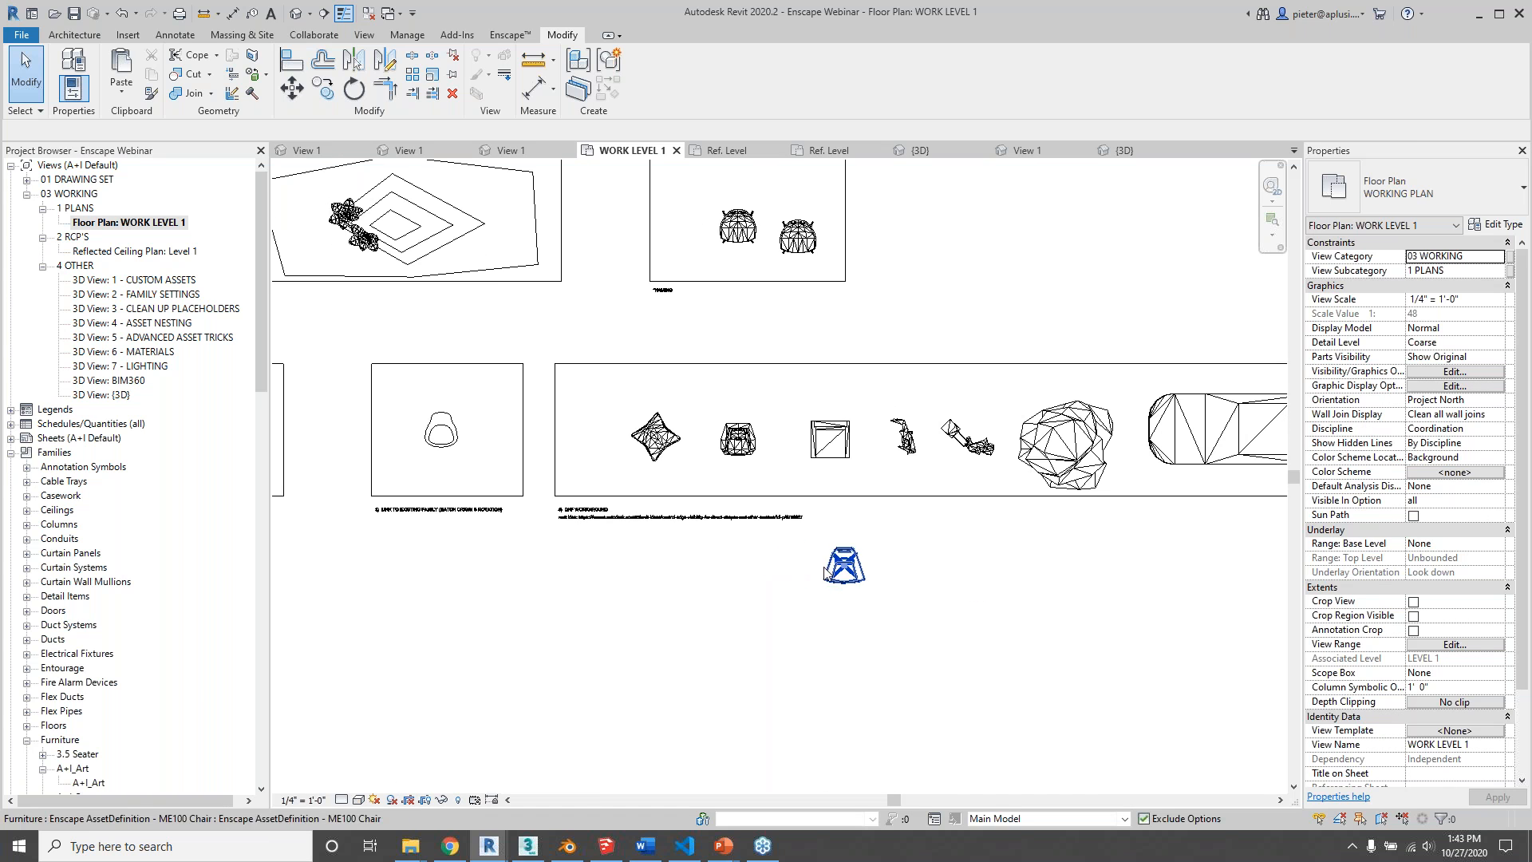
Step: Review the imported object styles in the 3D view, checking the material of the Enscape Asset - ME100 subcategory
click(295, 14)
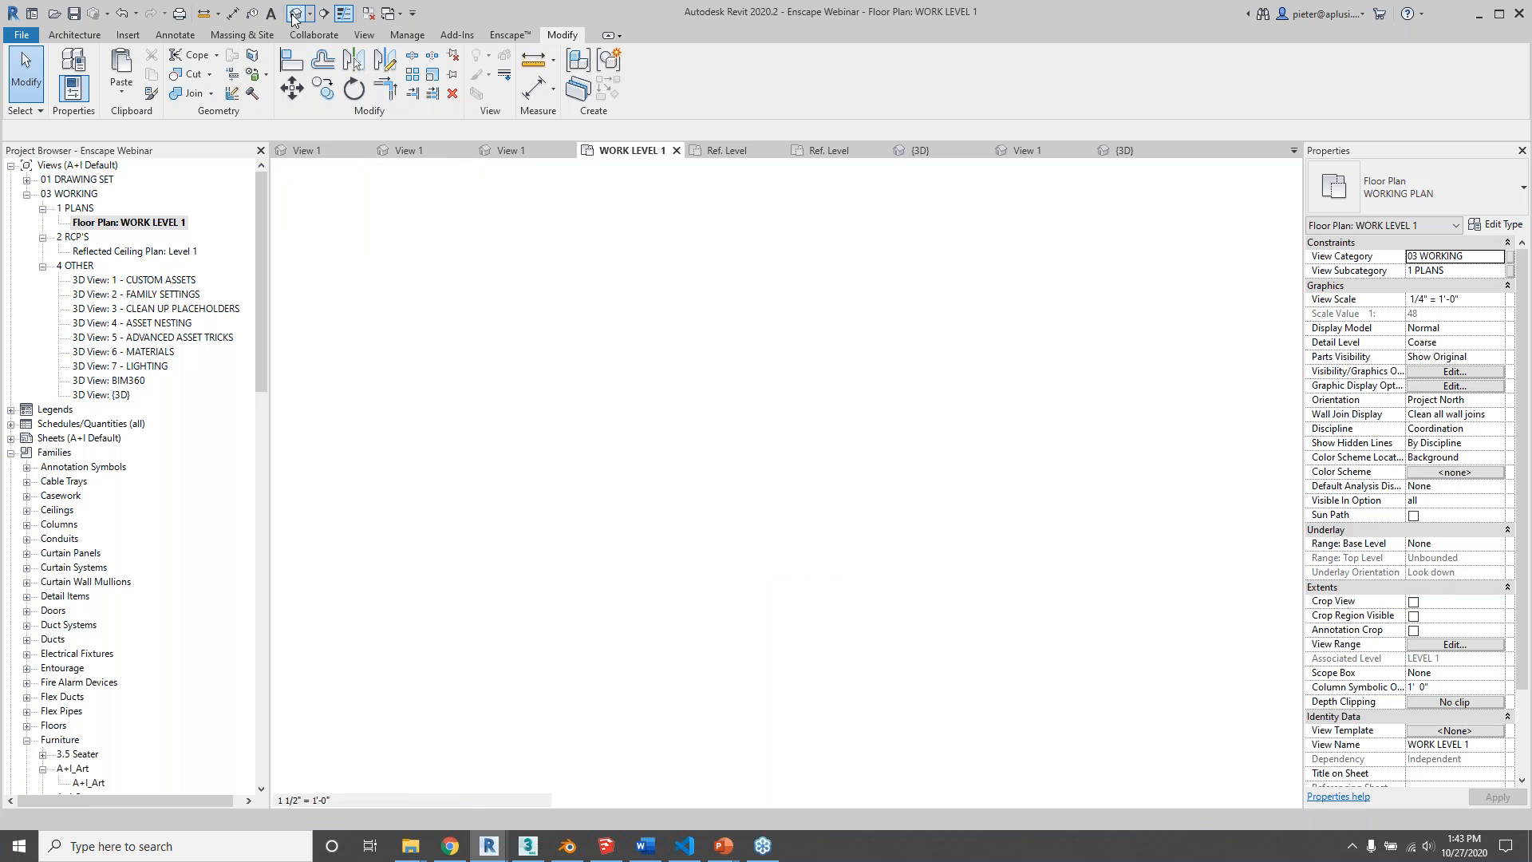
click(406, 33)
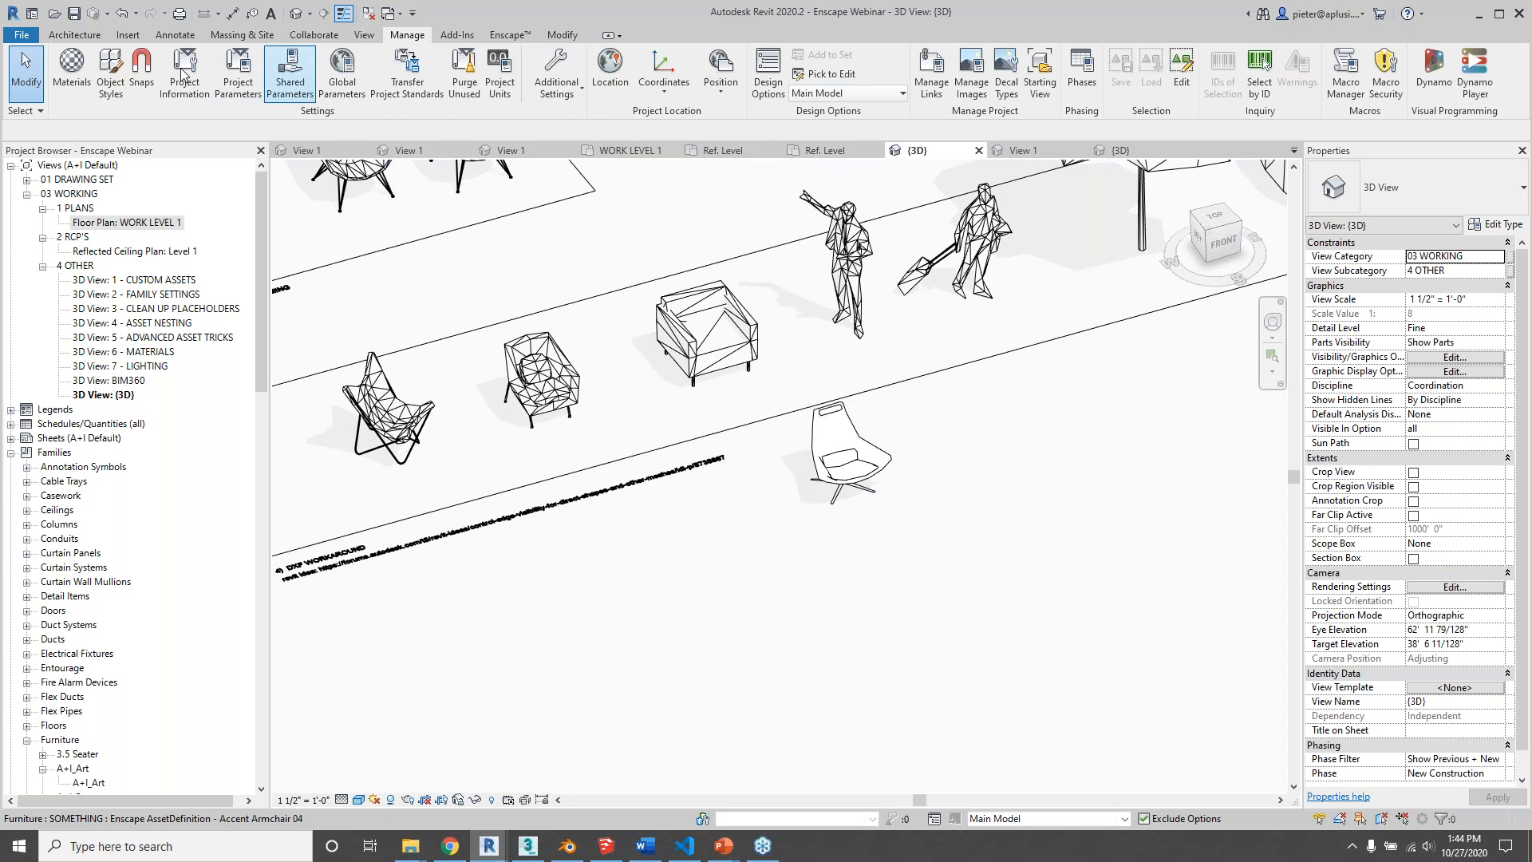
click(111, 73)
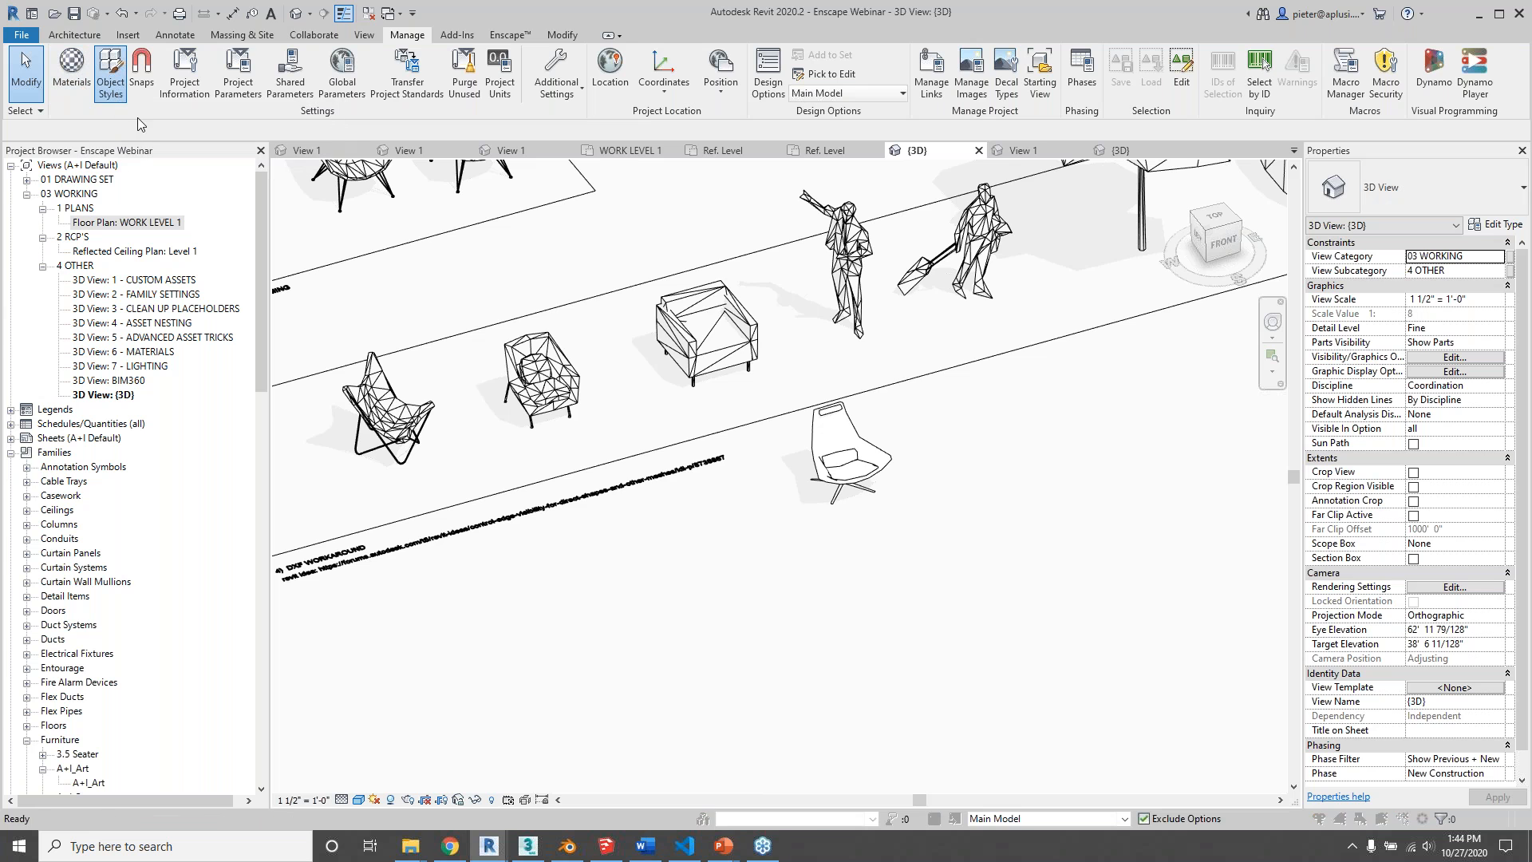
drag(638, 370, 685, 370)
click(621, 501)
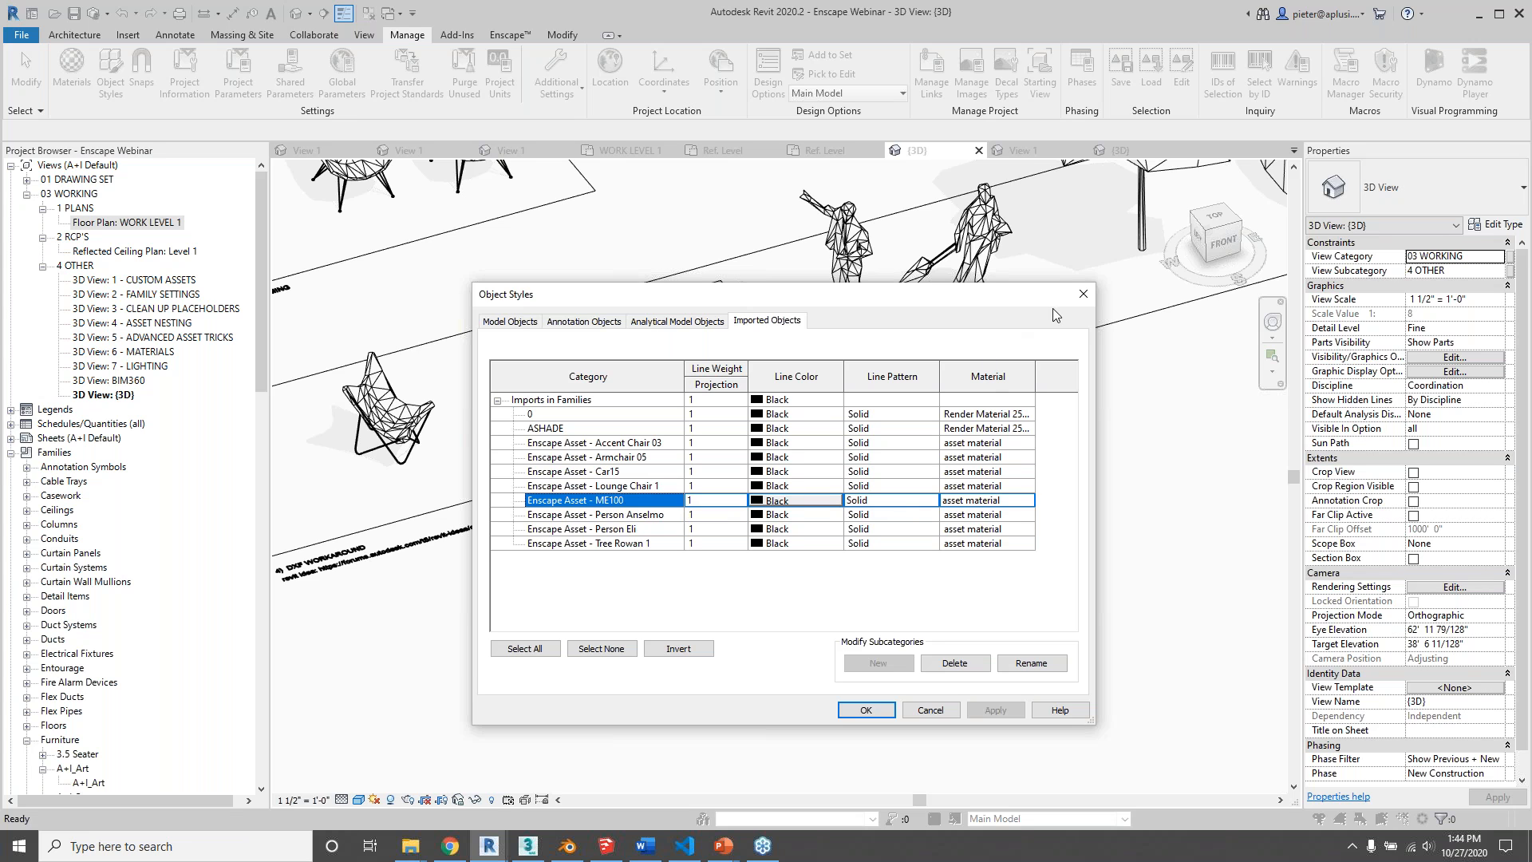
click(1007, 500)
click(1084, 294)
Step: Review the type properties of the HHQ_Workstation in the asset nesting area of the 3D view
scroll(1036, 366, down, 5)
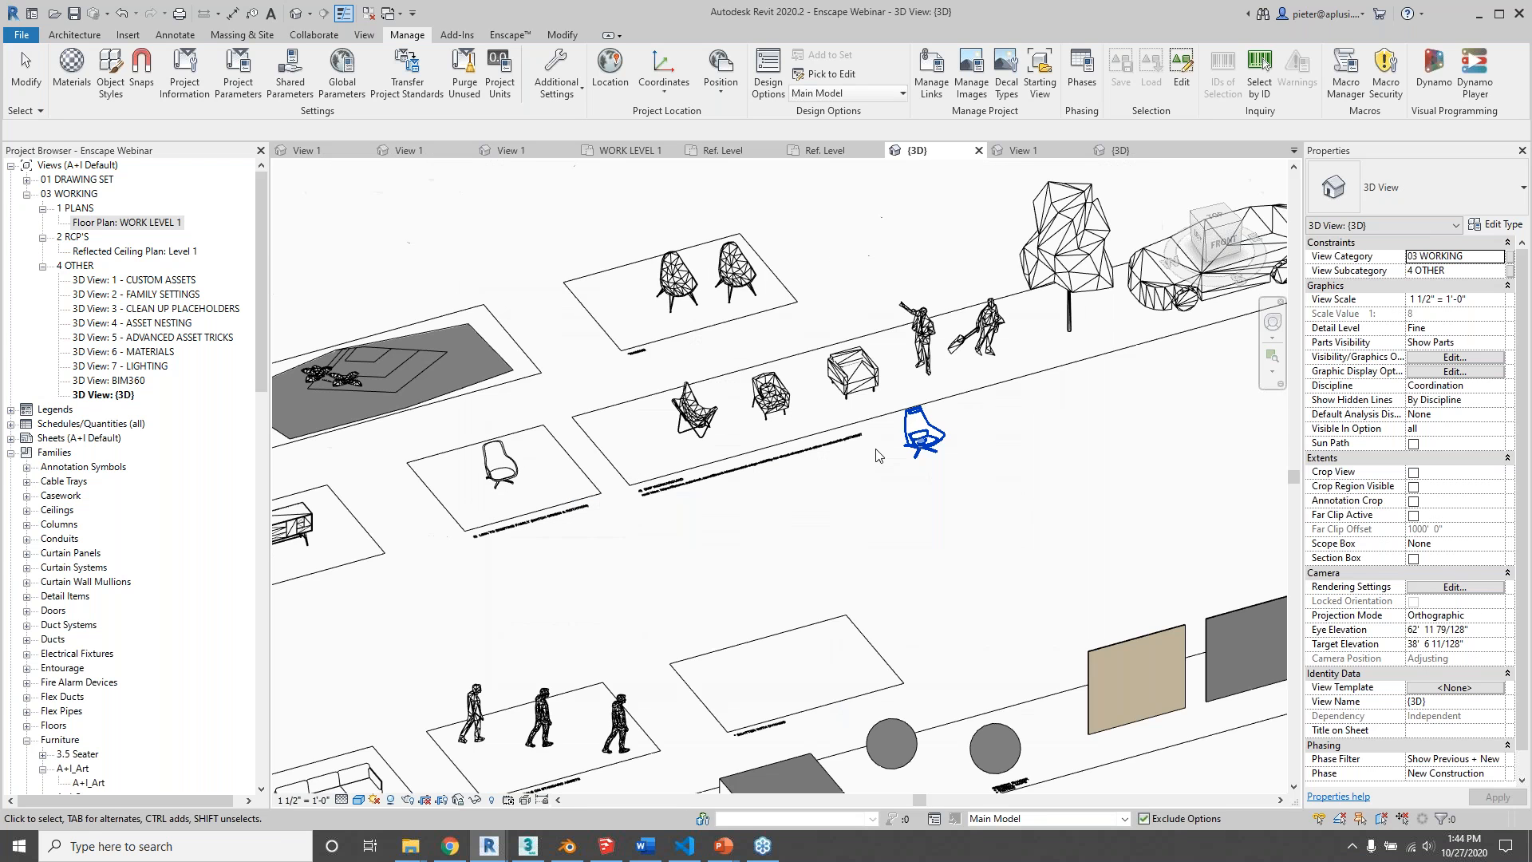
scroll(869, 456, down, 2)
scroll(556, 543, up, 2)
middle_drag(556, 543, 717, 559)
scroll(717, 559, up, 5)
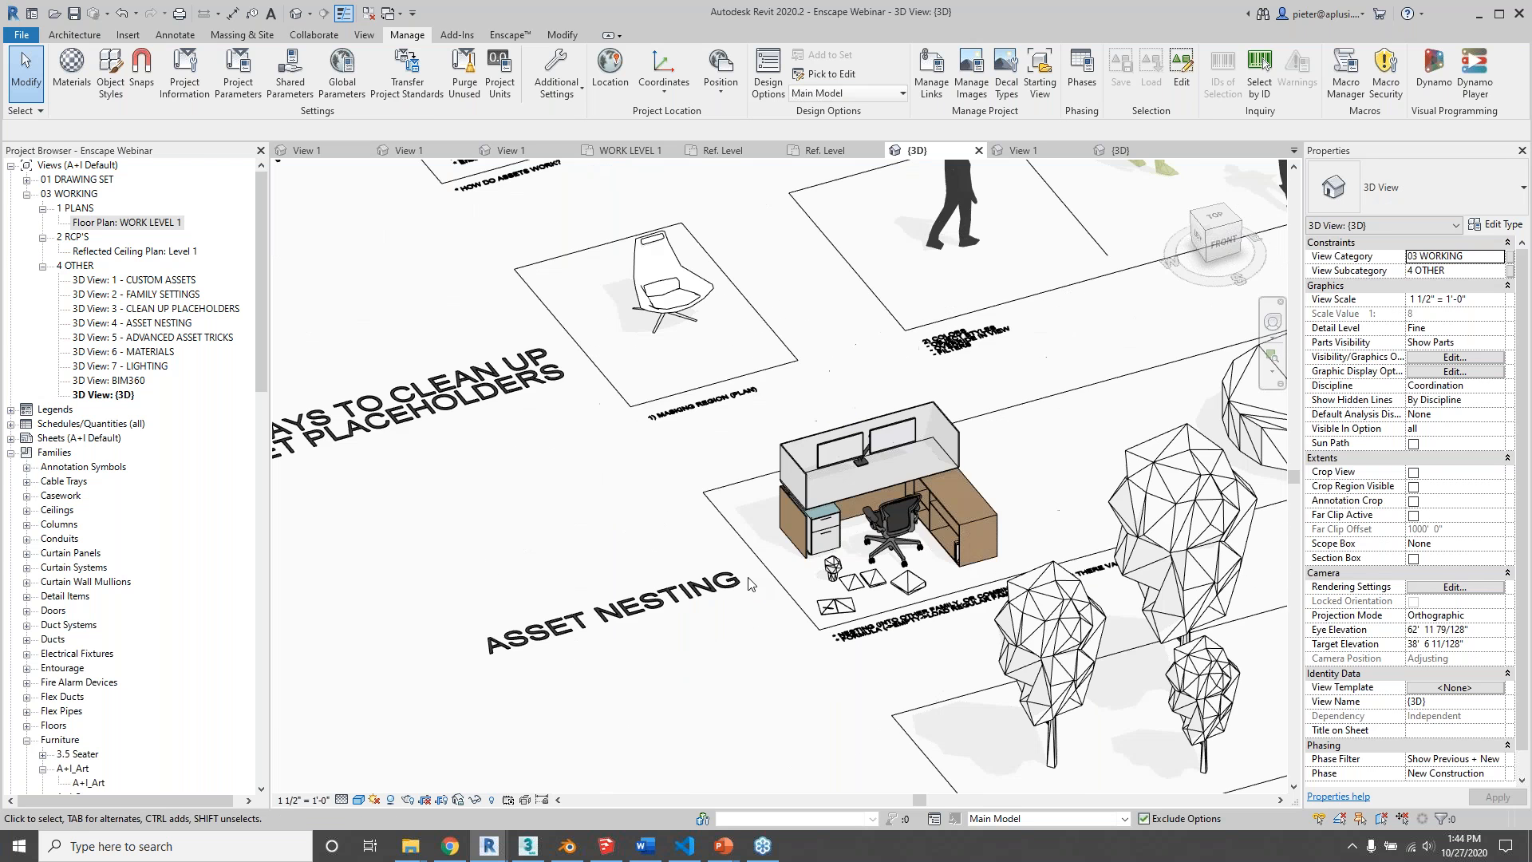
middle_drag(823, 608, 827, 628)
scroll(827, 628, up, 1)
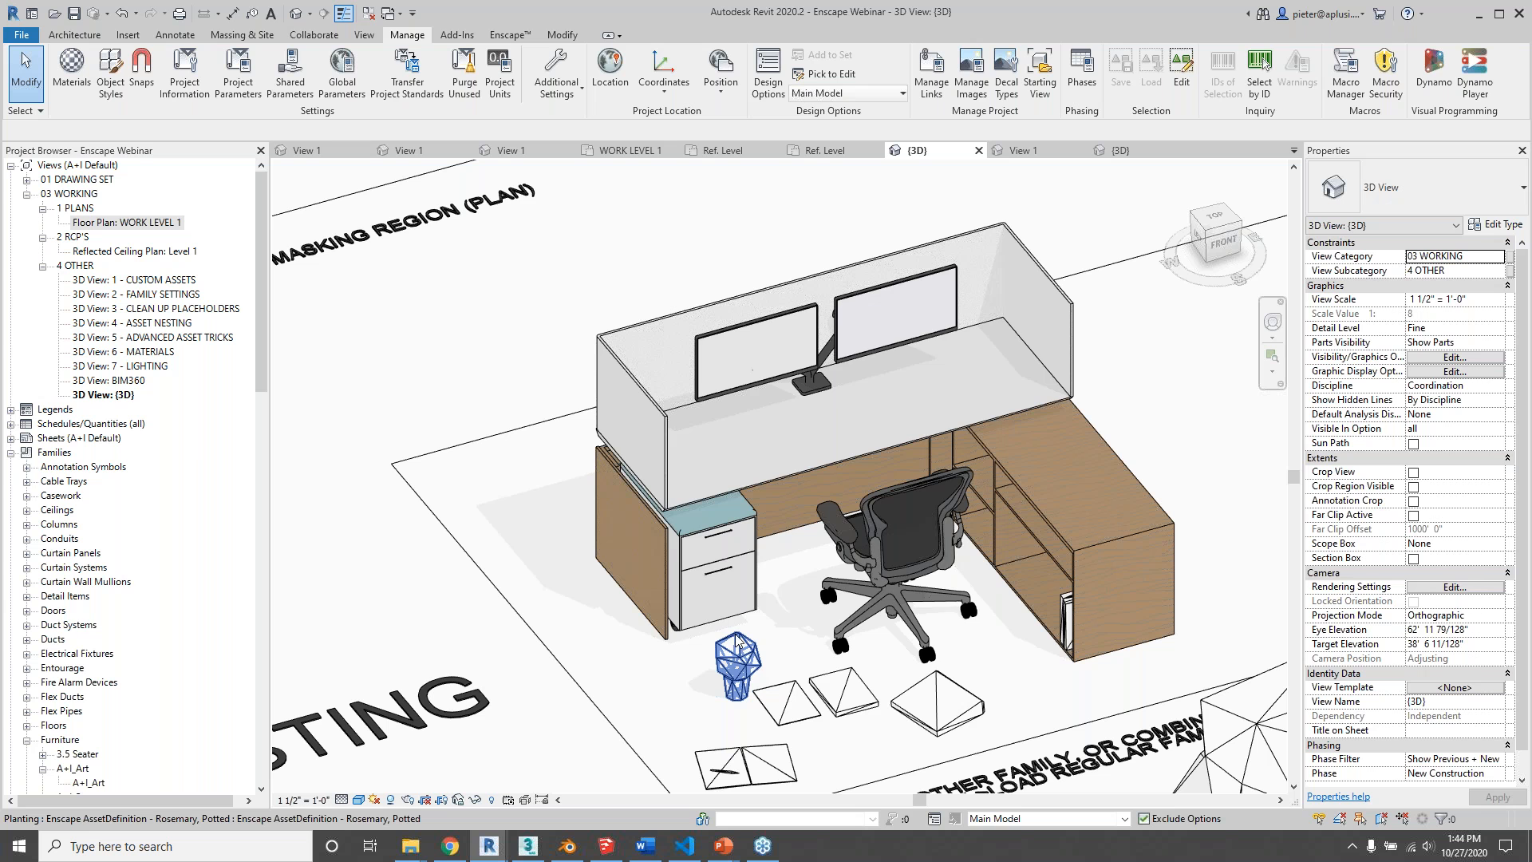
click(690, 503)
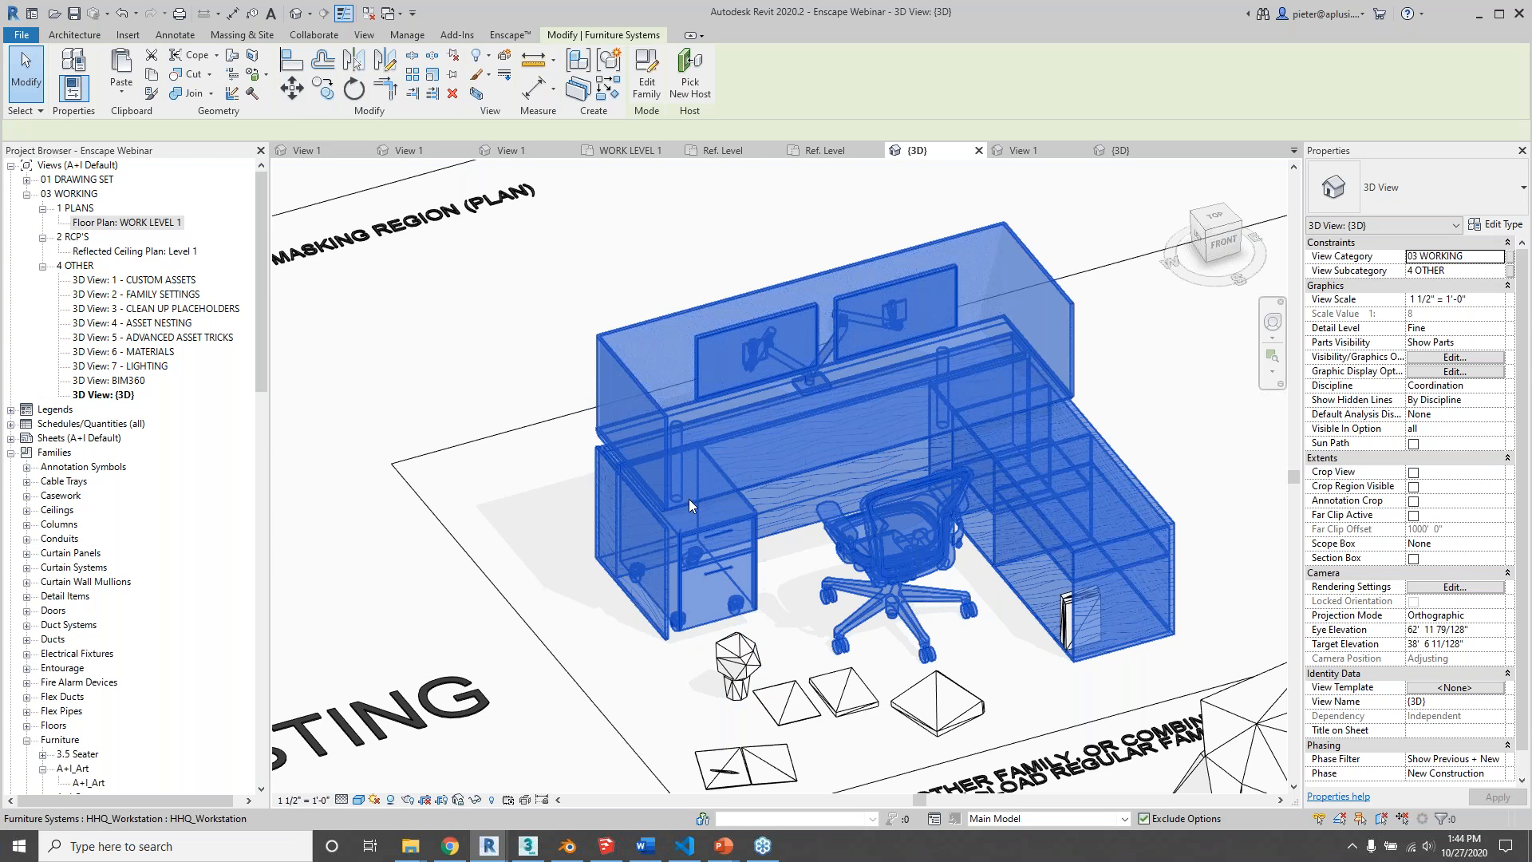
click(1481, 230)
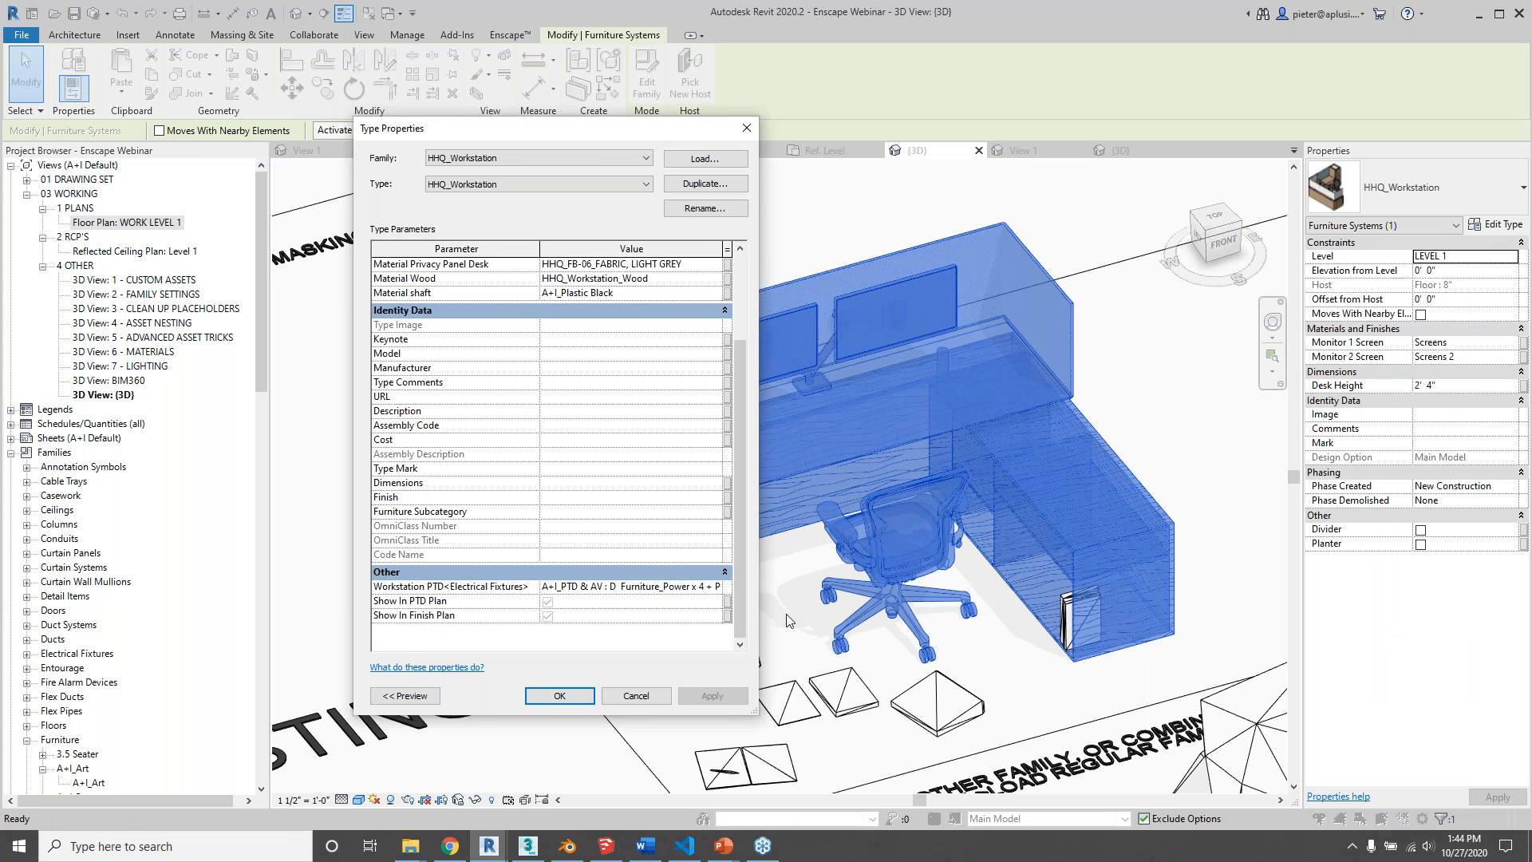
key(Escape)
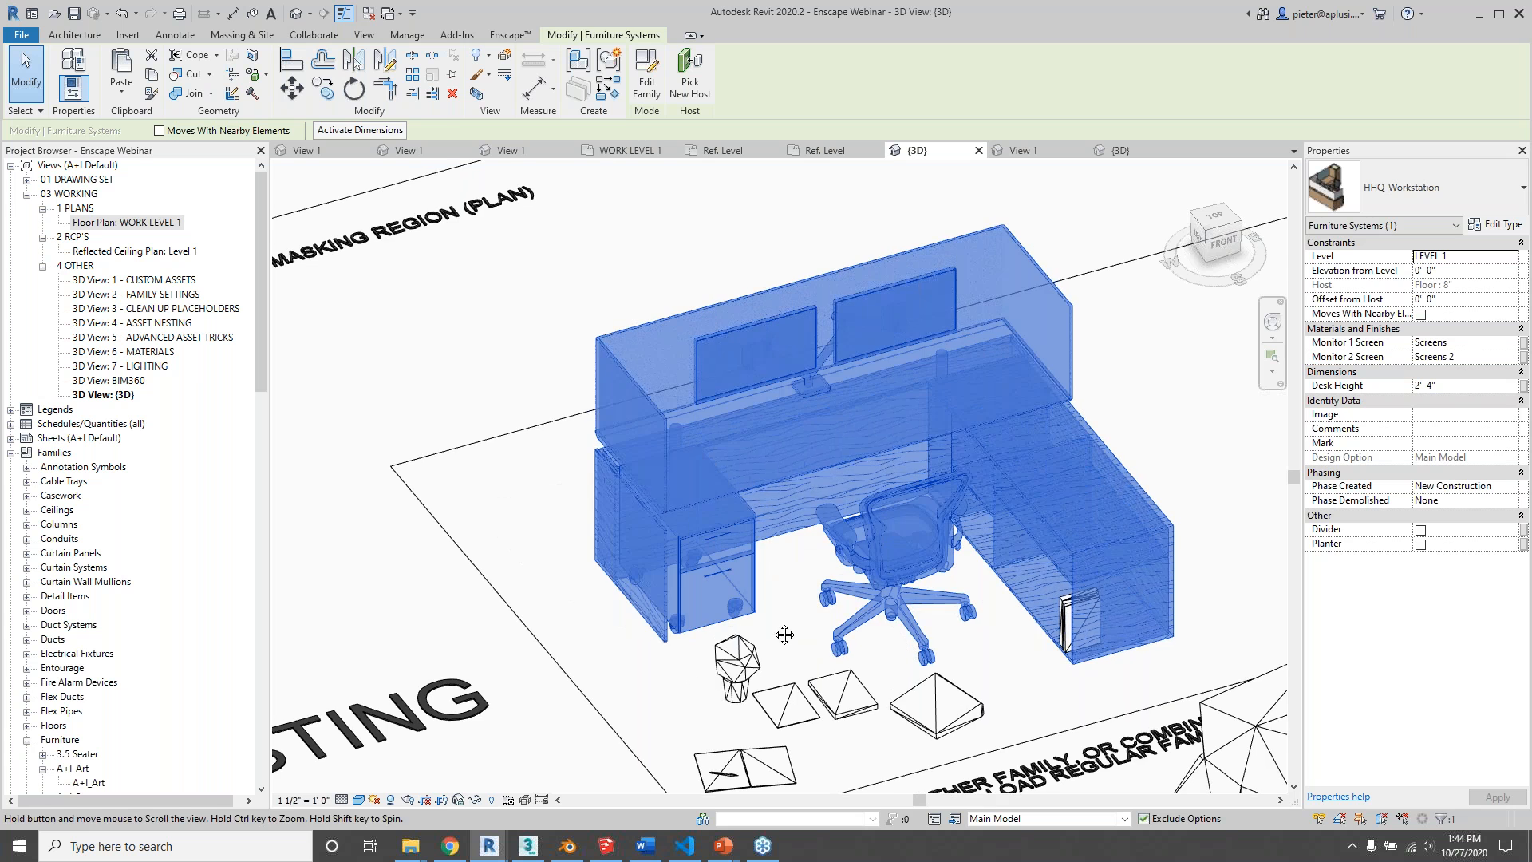
Step: Open the HHQ_Workstation family for editing
middle_drag(736, 627, 717, 643)
click(717, 643)
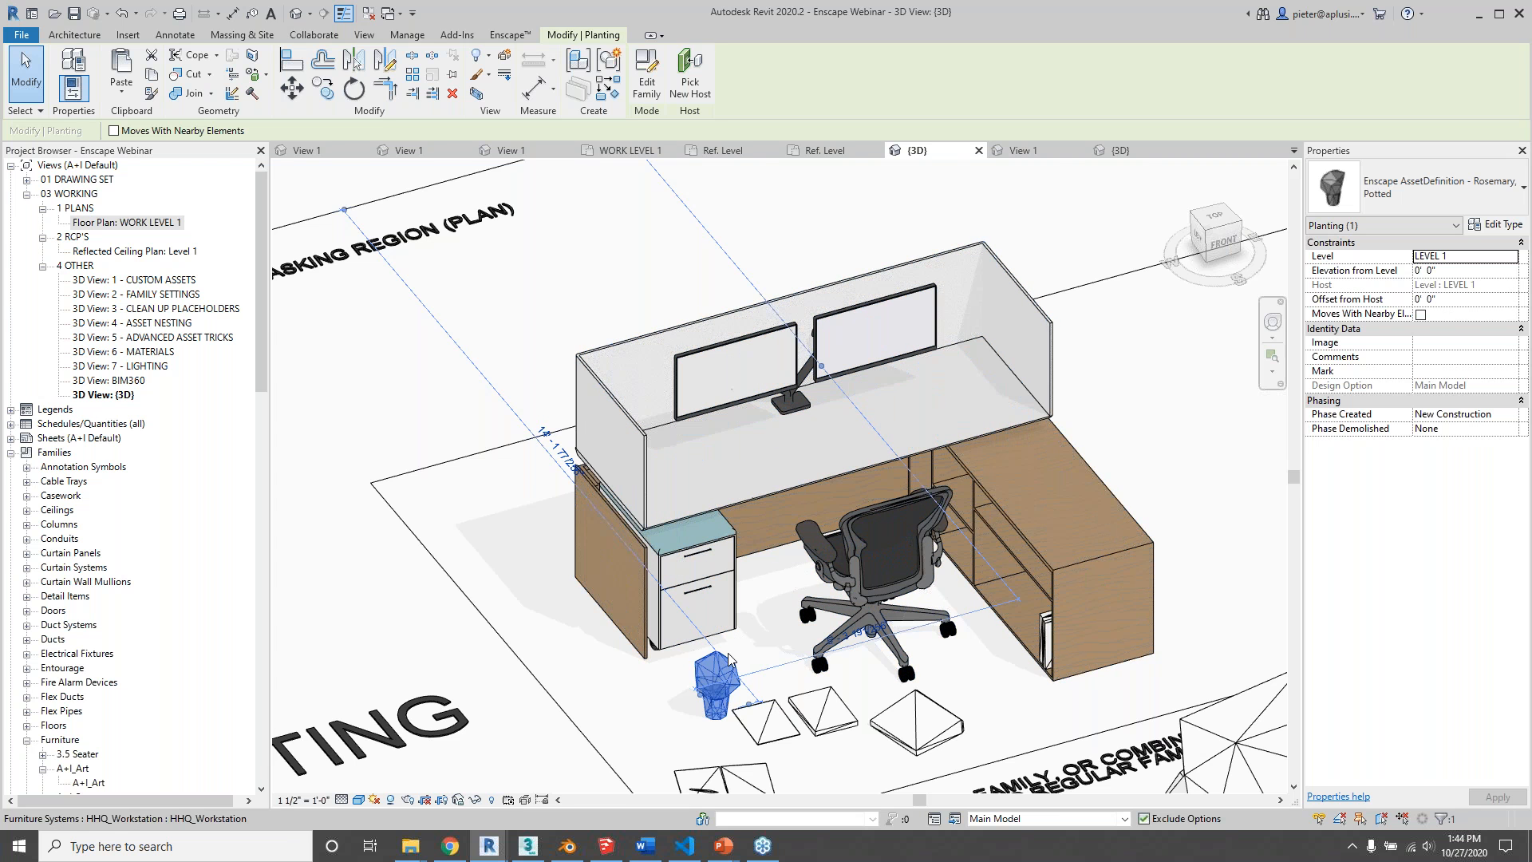
click(710, 599)
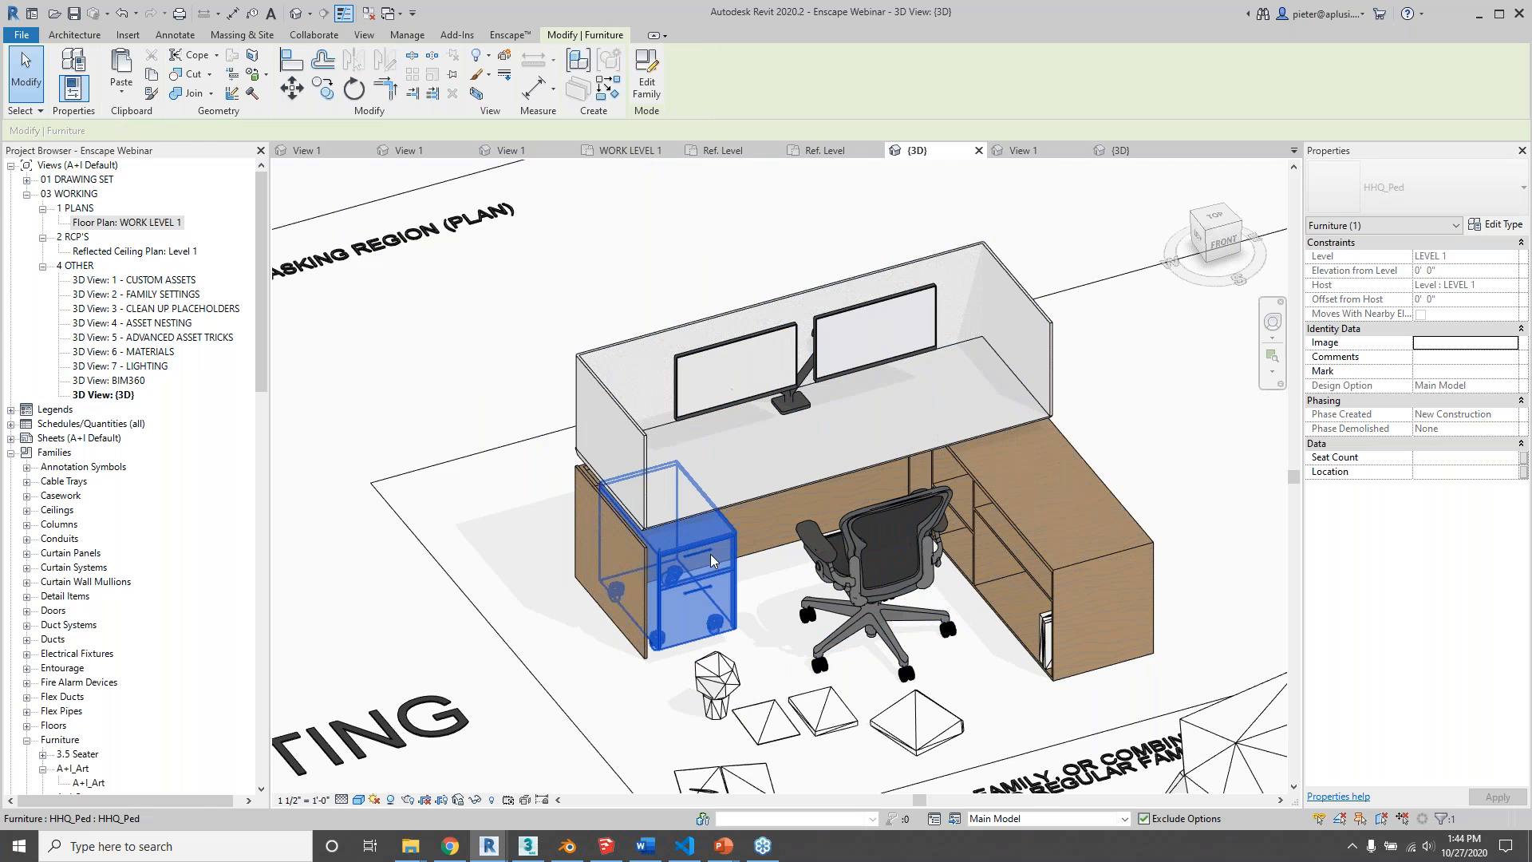
click(743, 508)
click(647, 87)
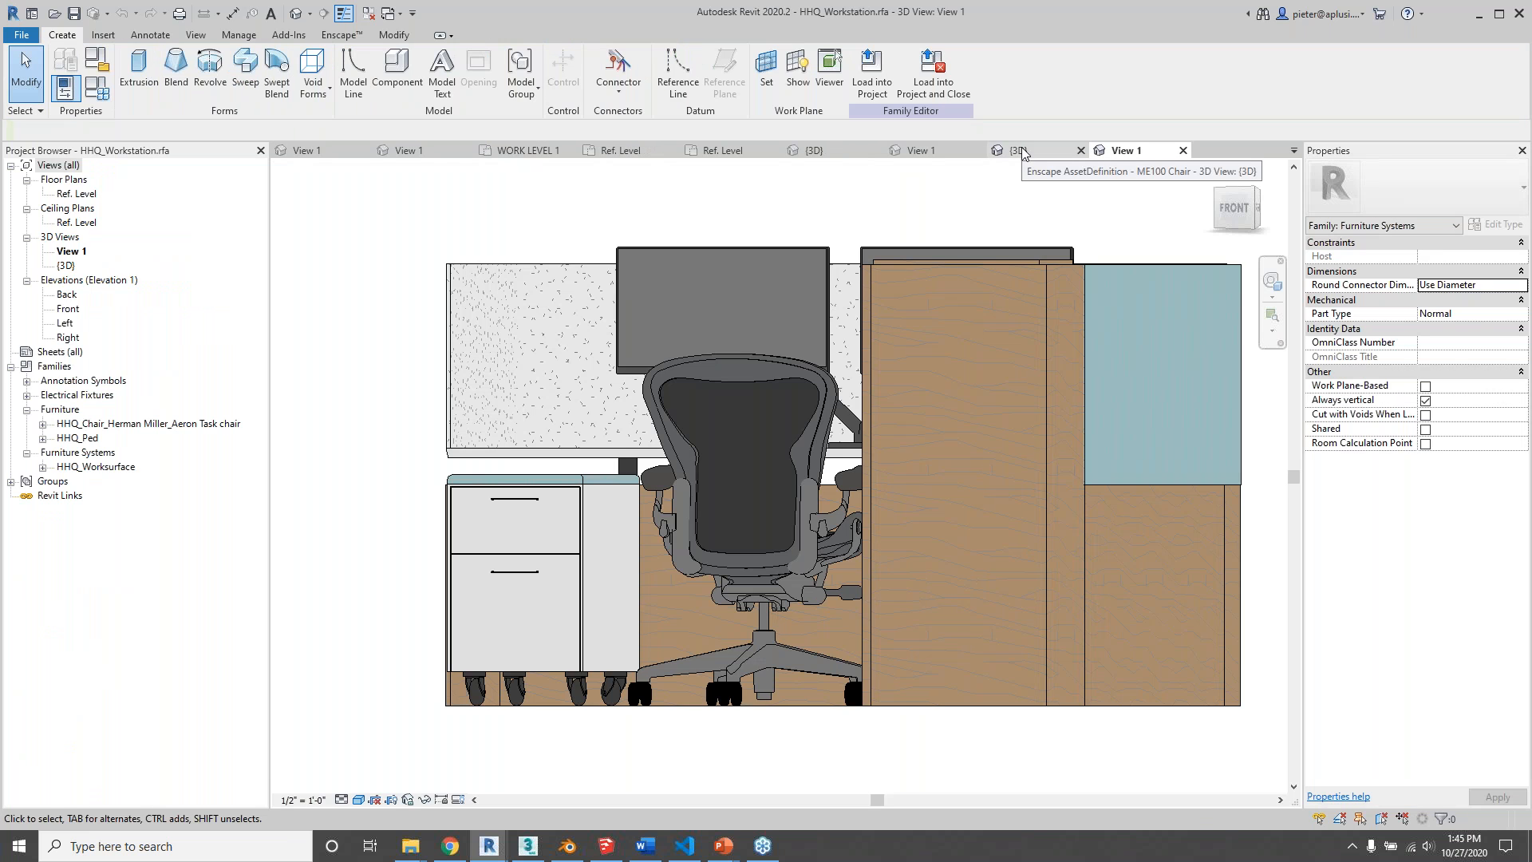
Step: Close the leftover family views, including Bed 04 and ME100 Chair, without saving changes
click(1081, 151)
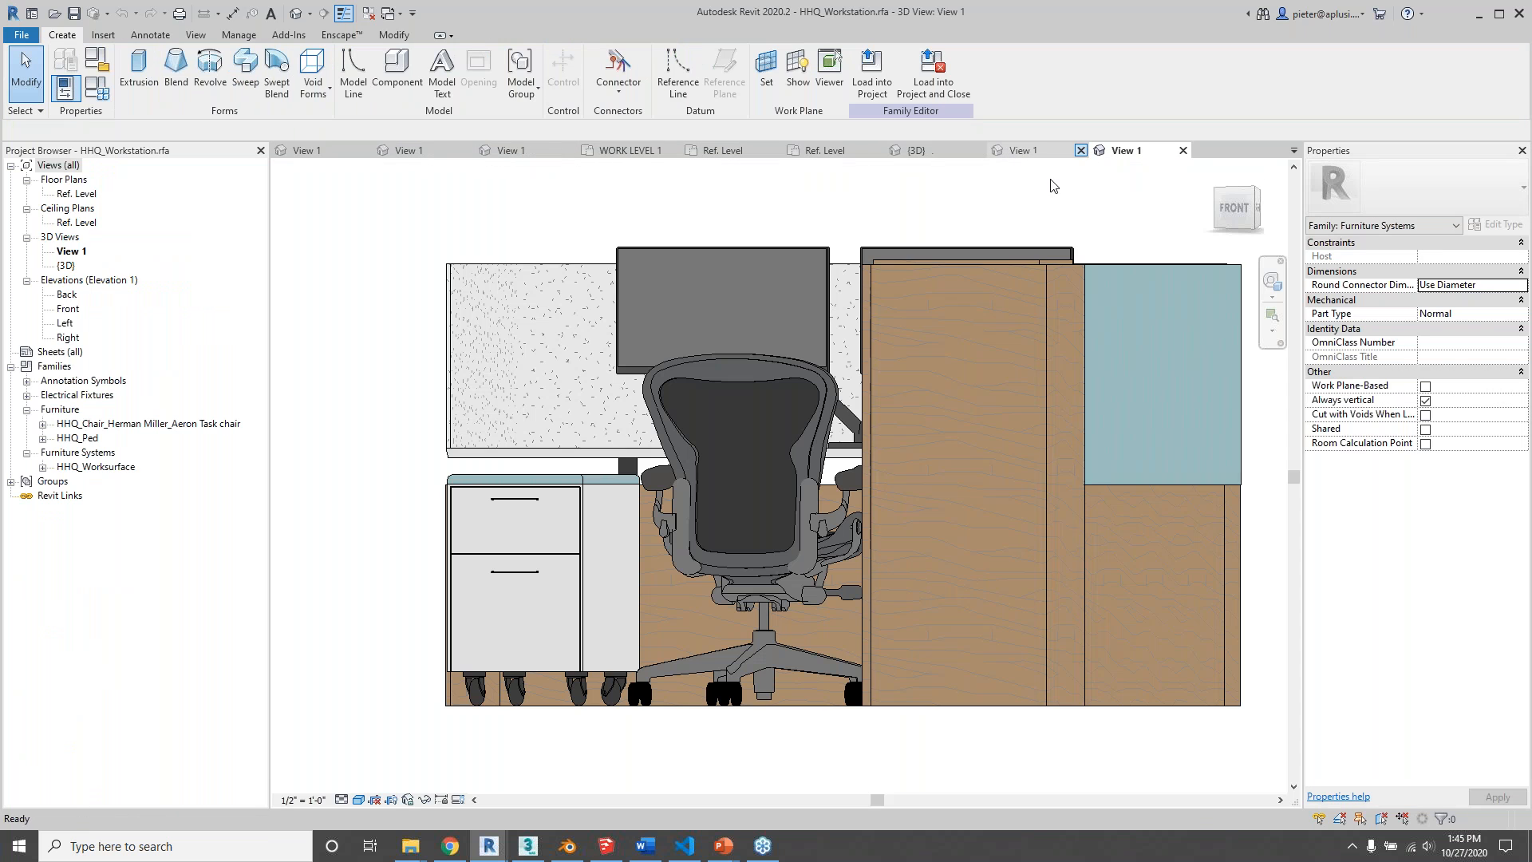
click(1081, 150)
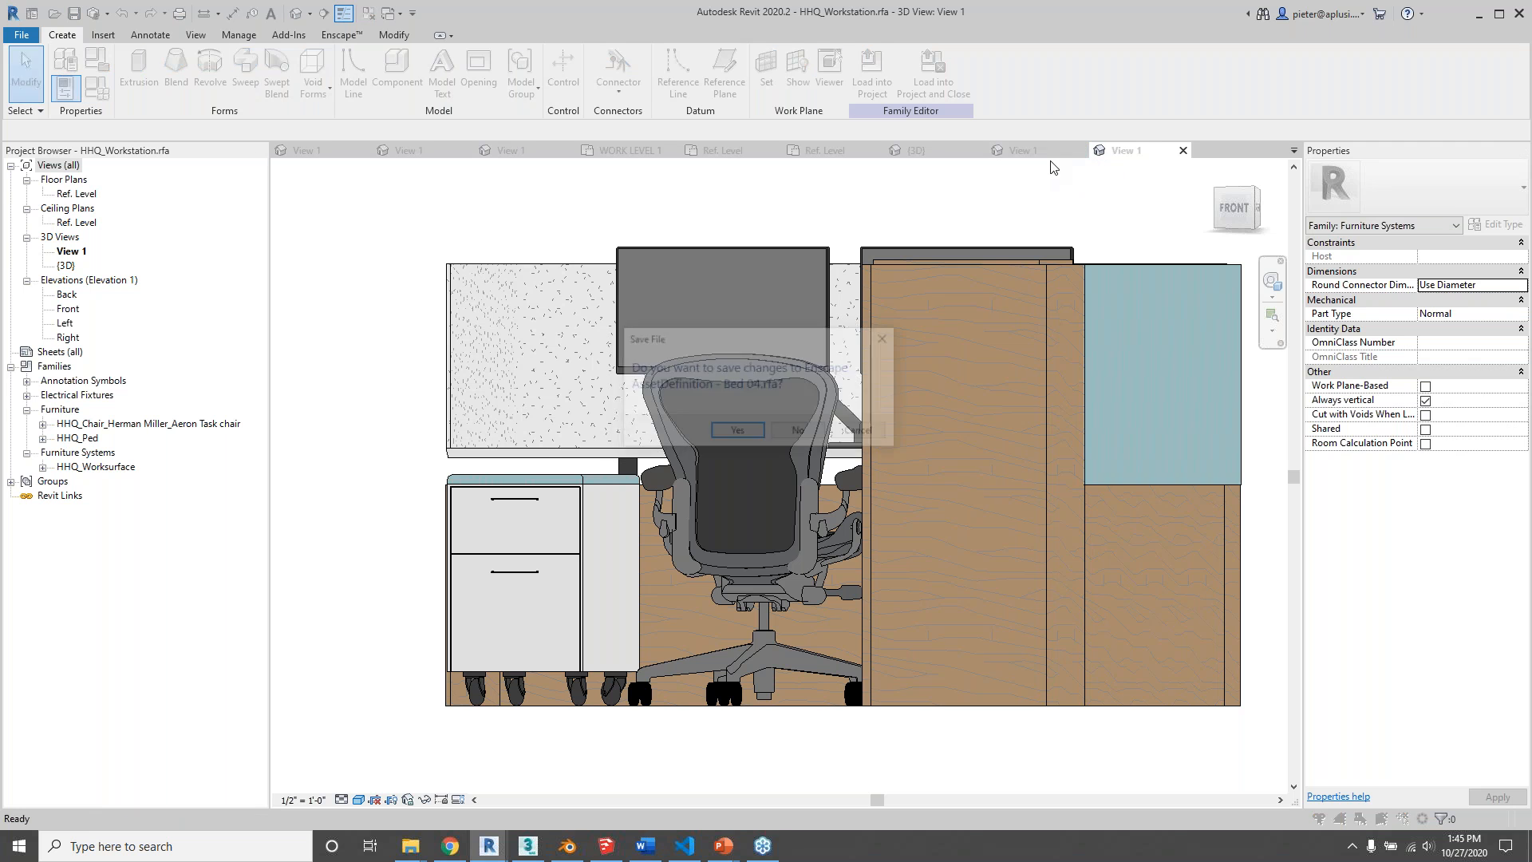
click(799, 432)
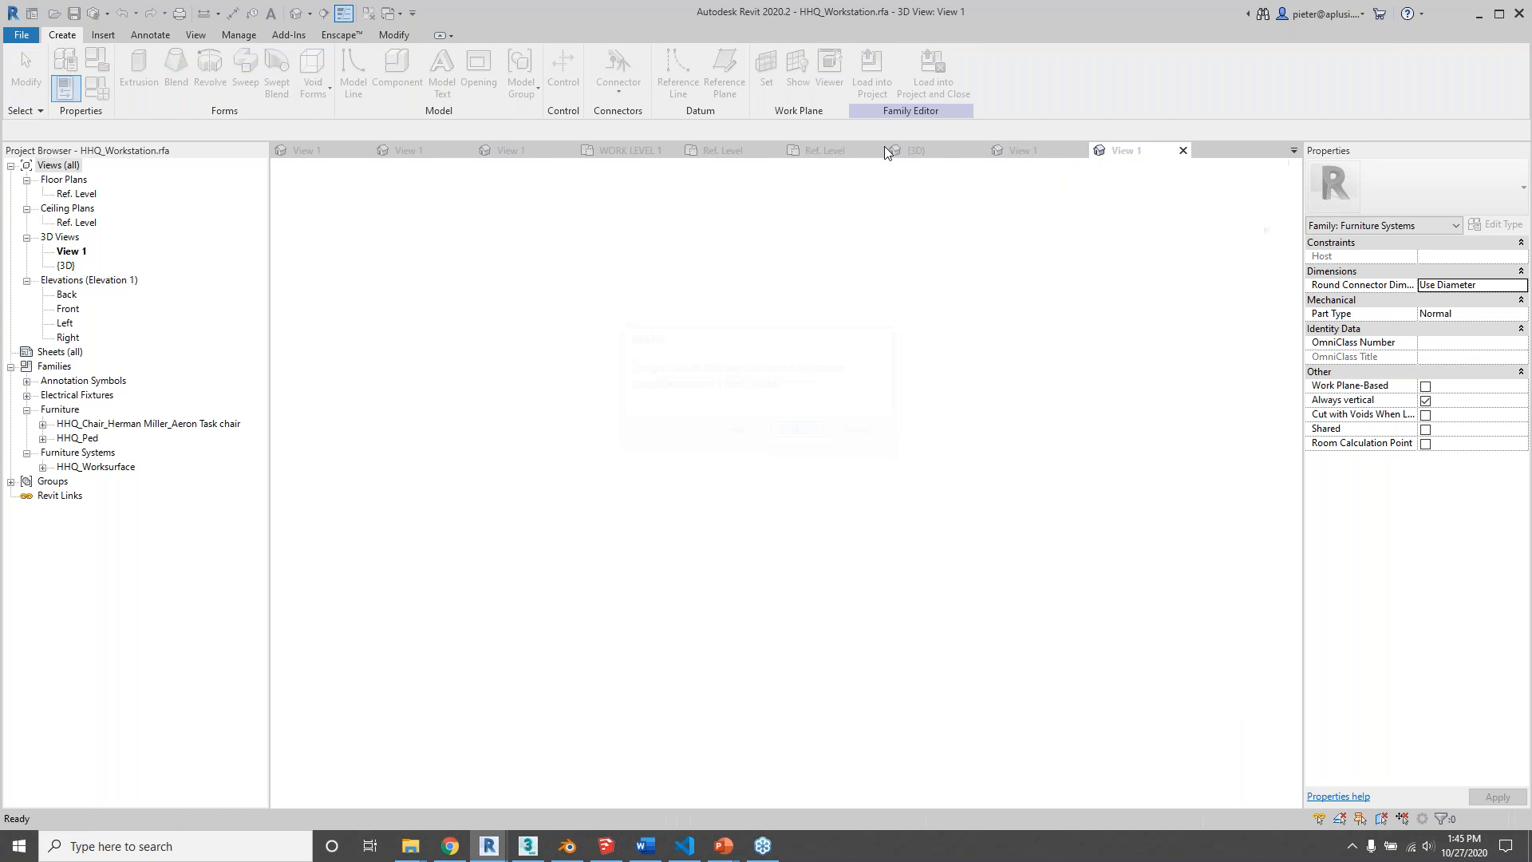
click(876, 150)
click(798, 431)
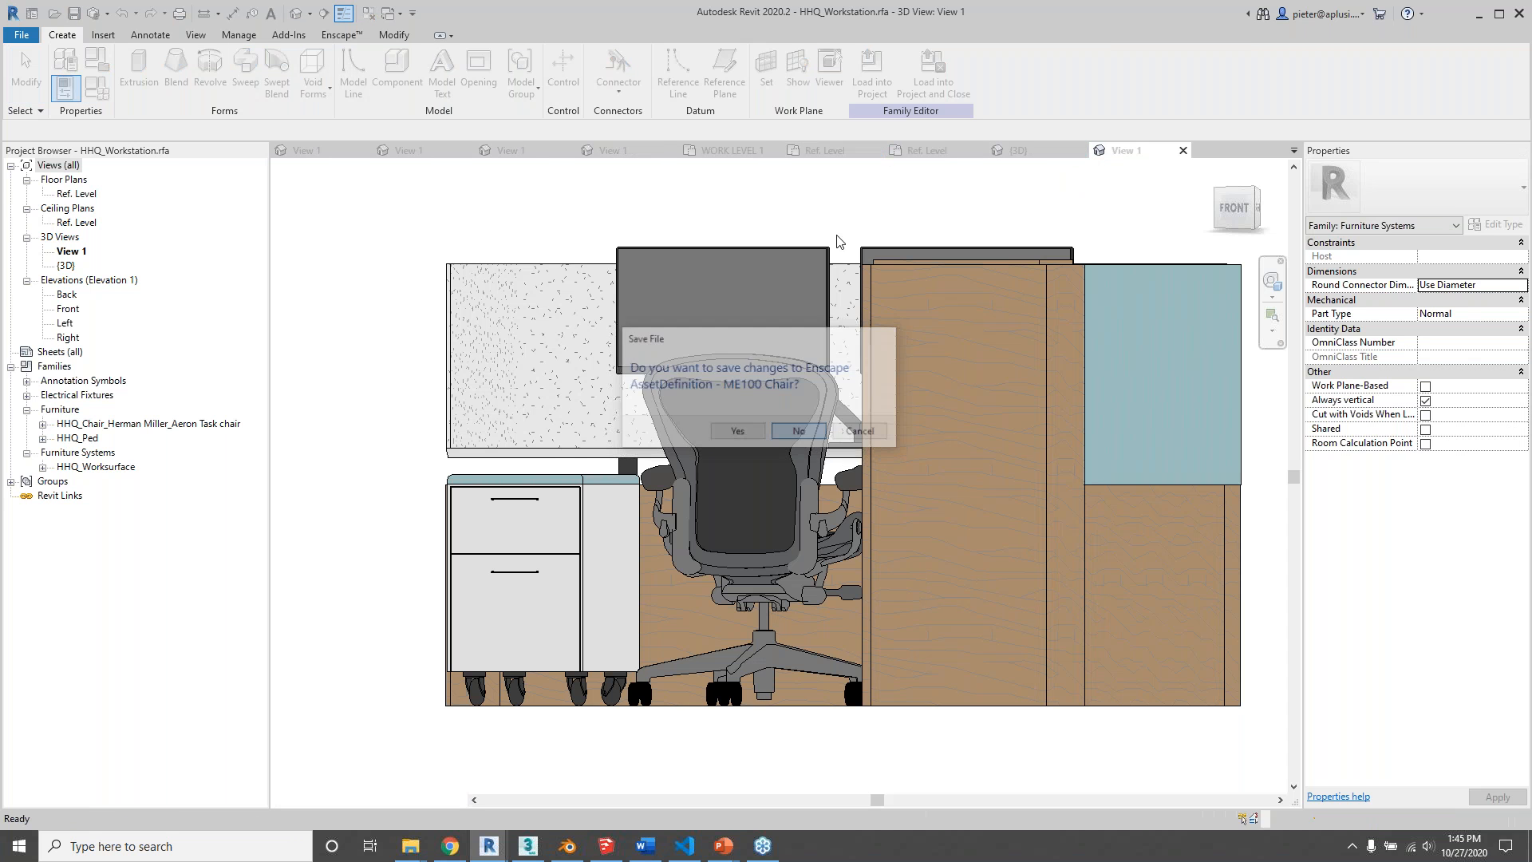
click(979, 150)
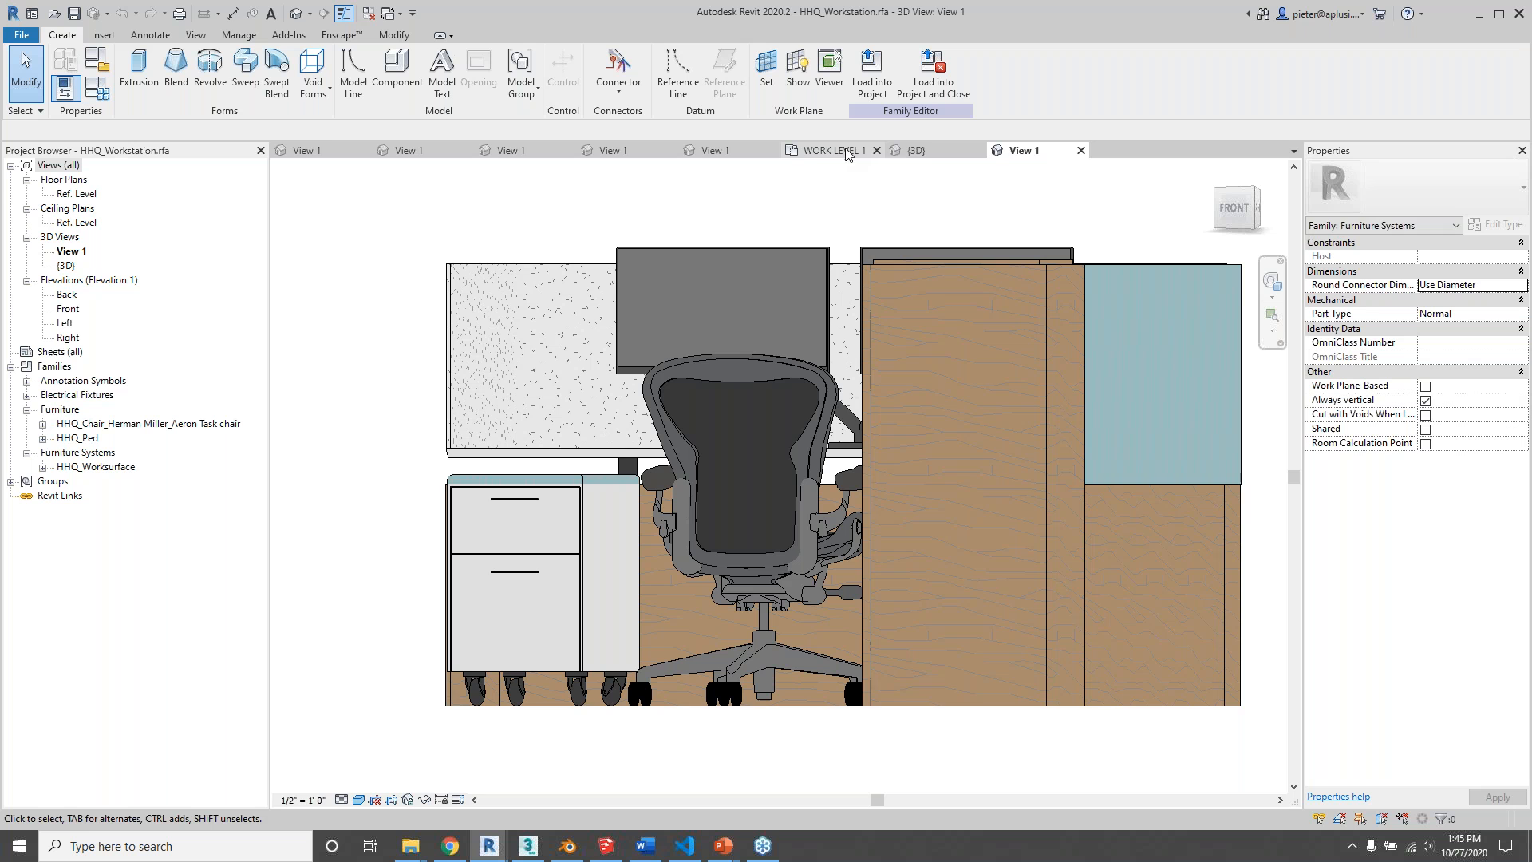
Step: Return to the Enscape Webinar 3D view and open the Rosemary, Potted asset family for editing
click(836, 150)
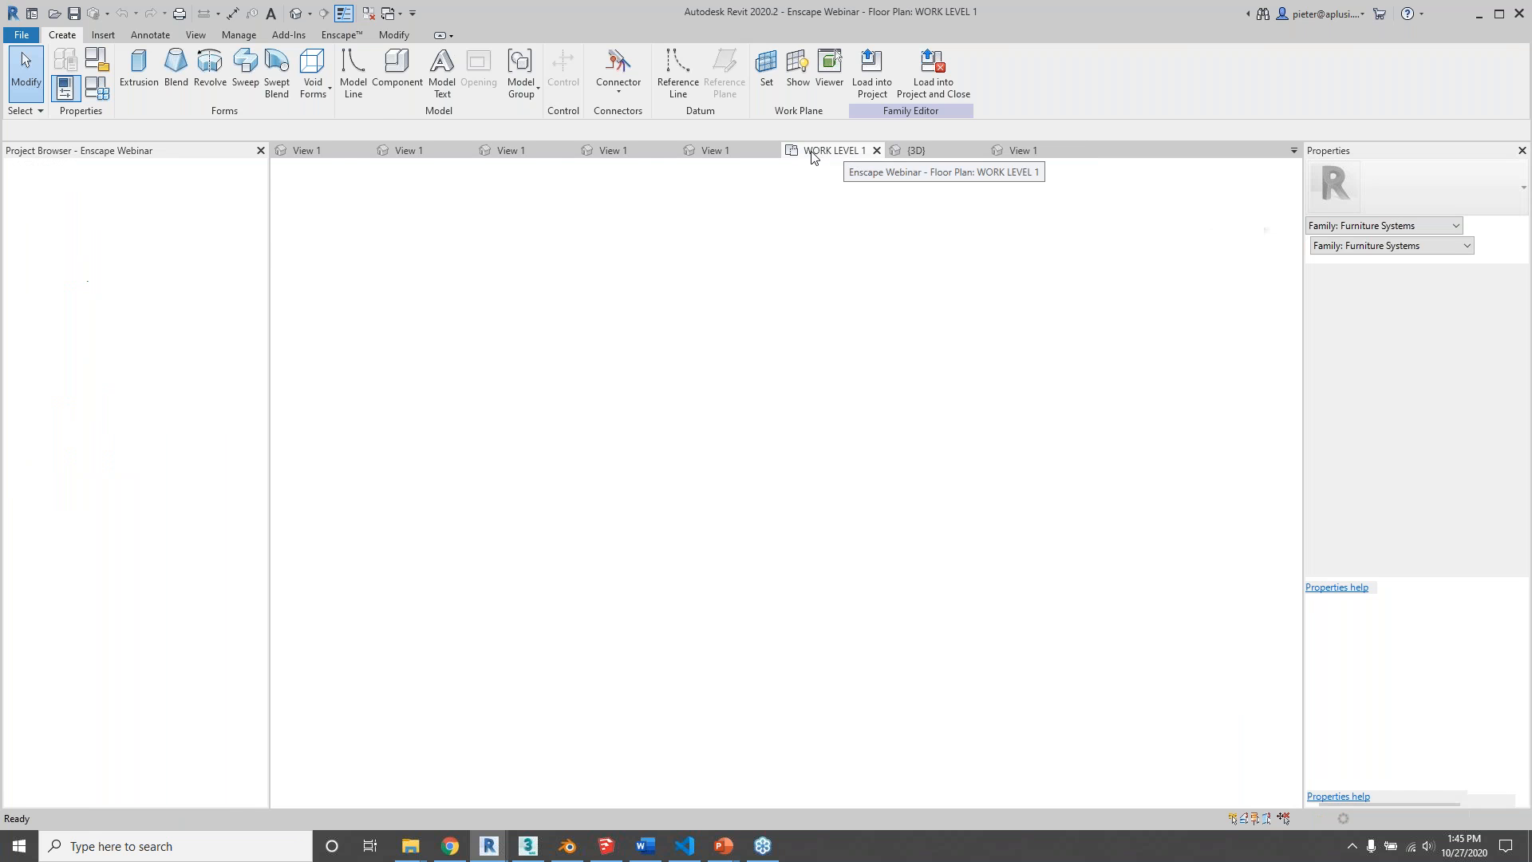
click(325, 11)
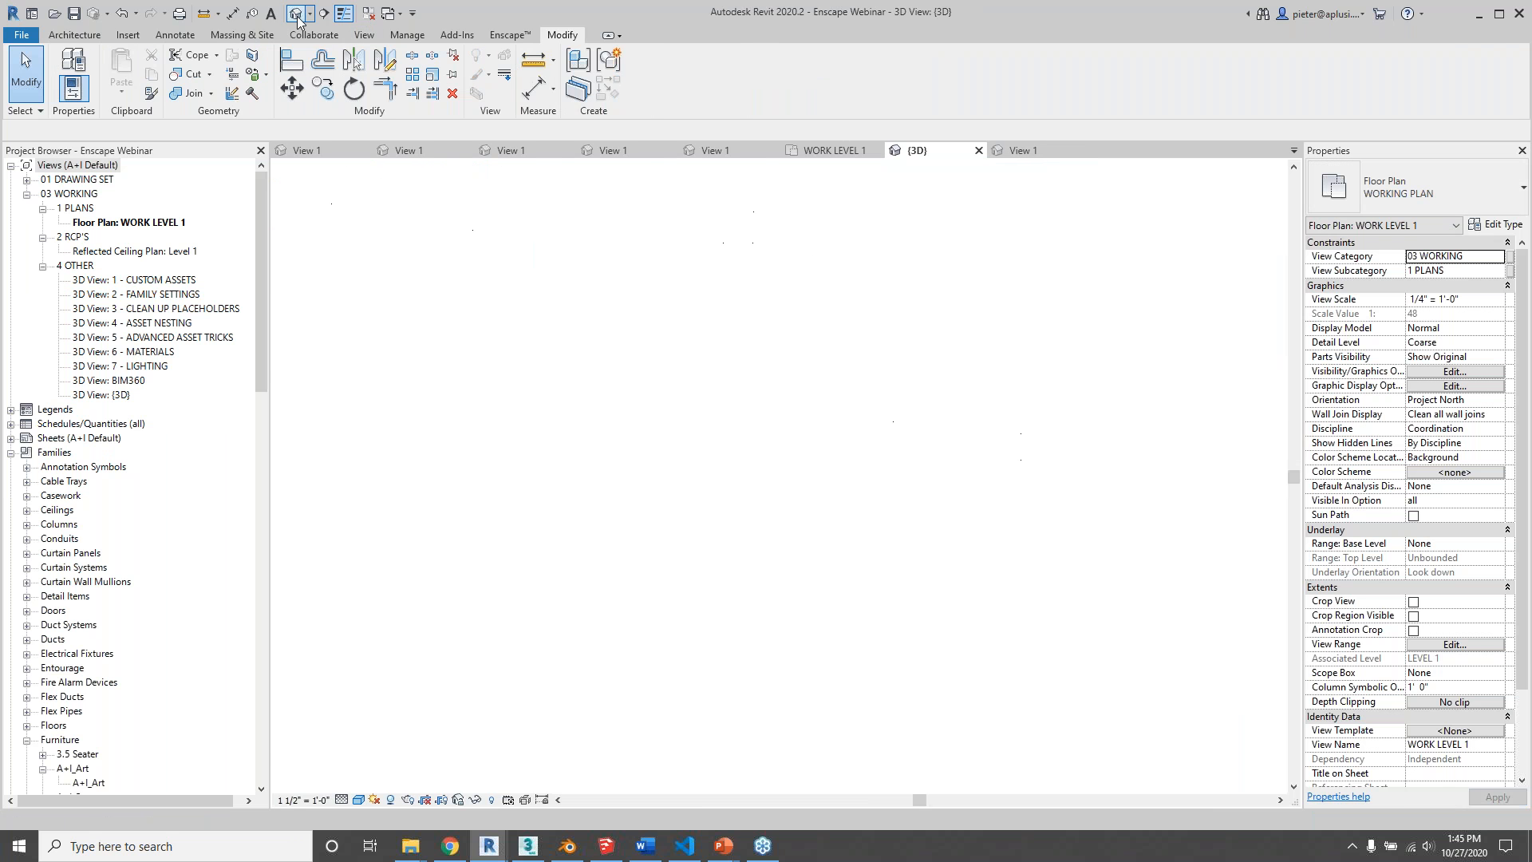
scroll(595, 490, down, 1)
click(708, 632)
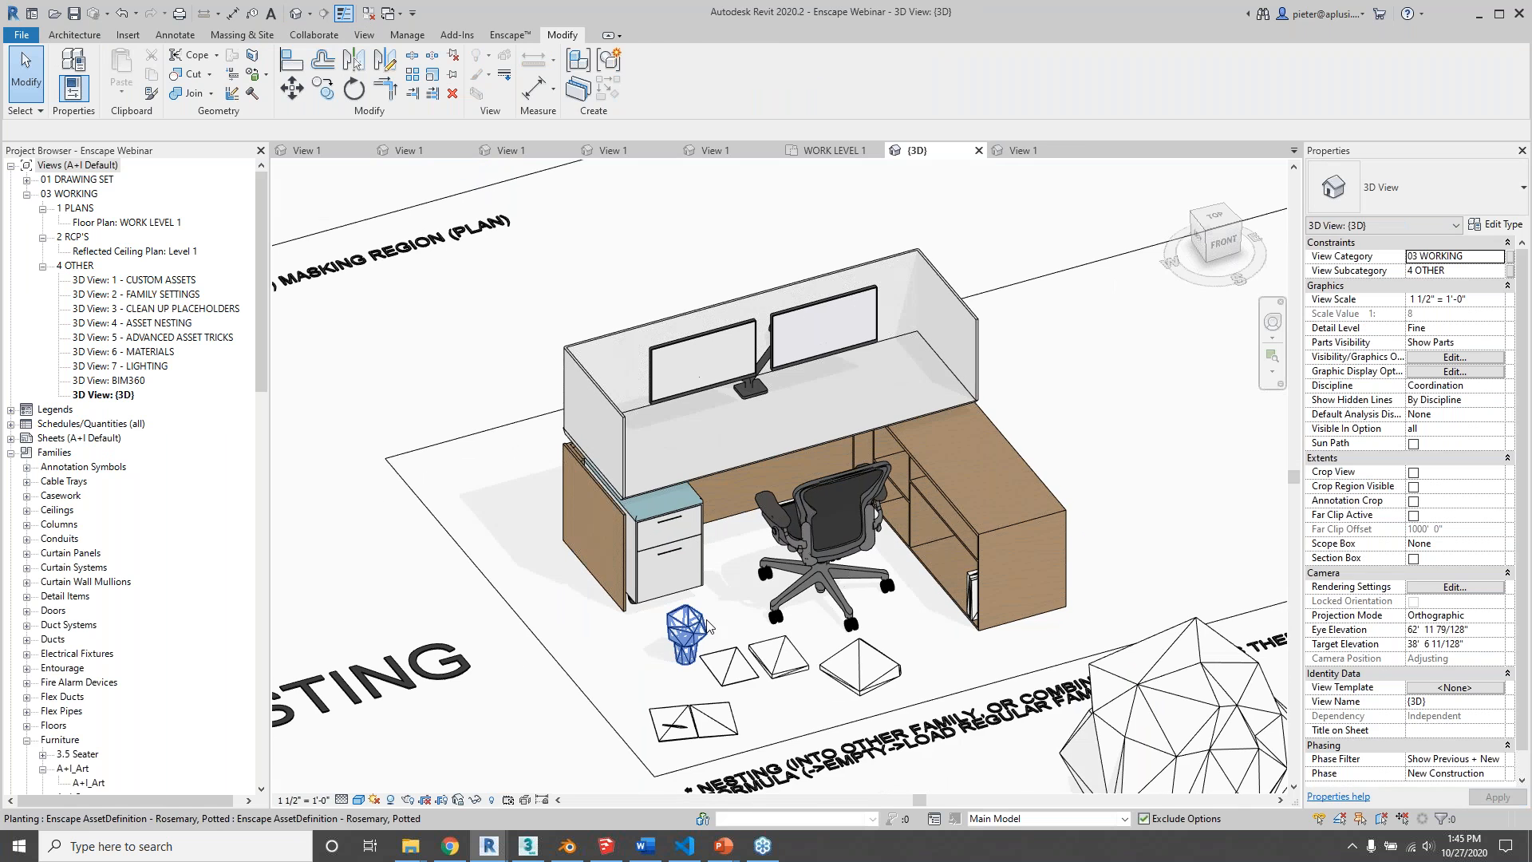
scroll(709, 632, up, 2)
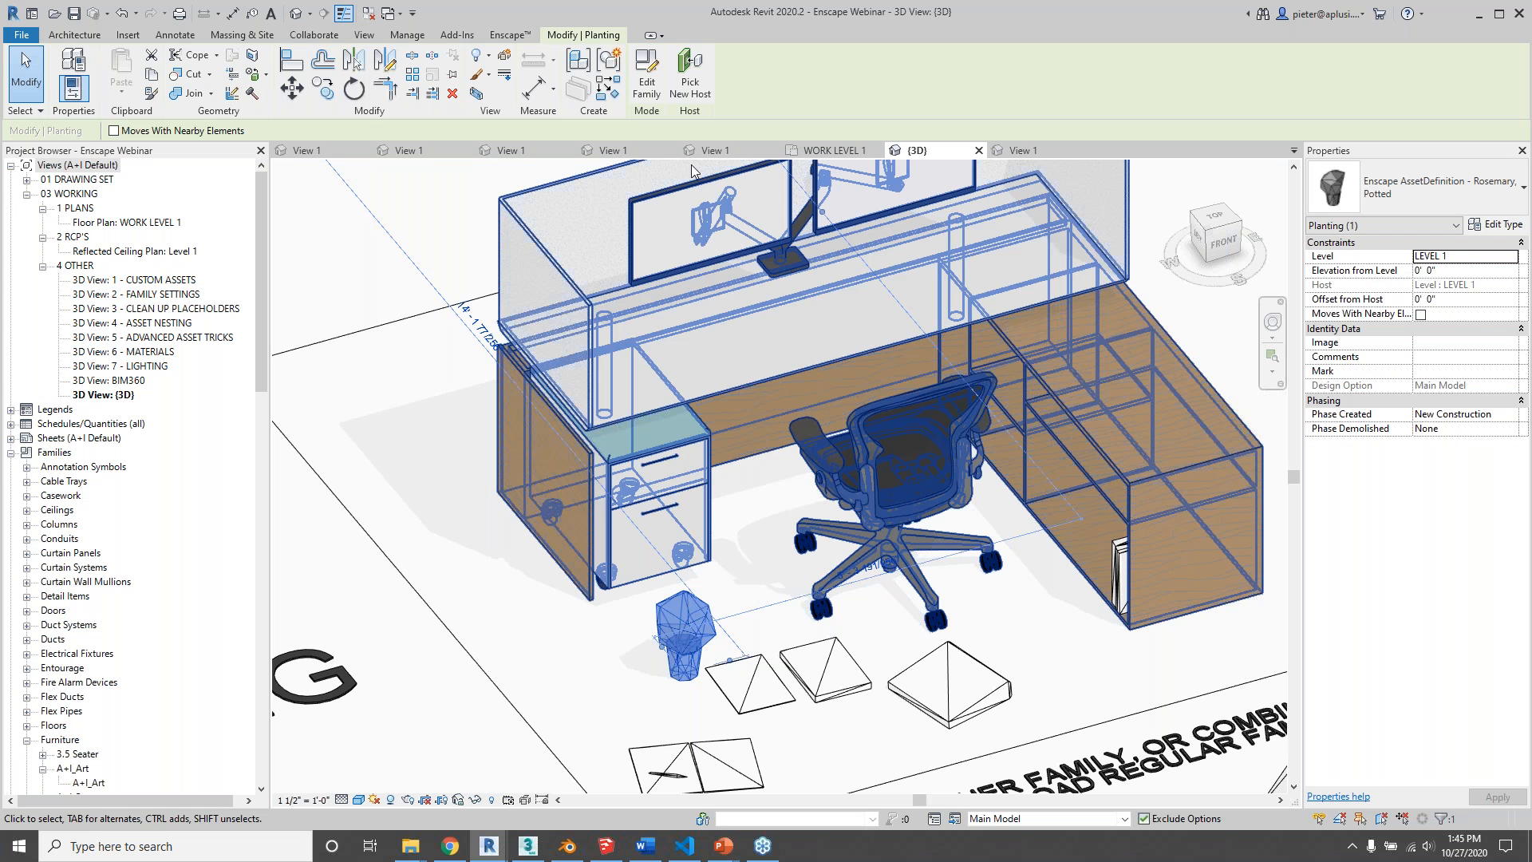
click(657, 97)
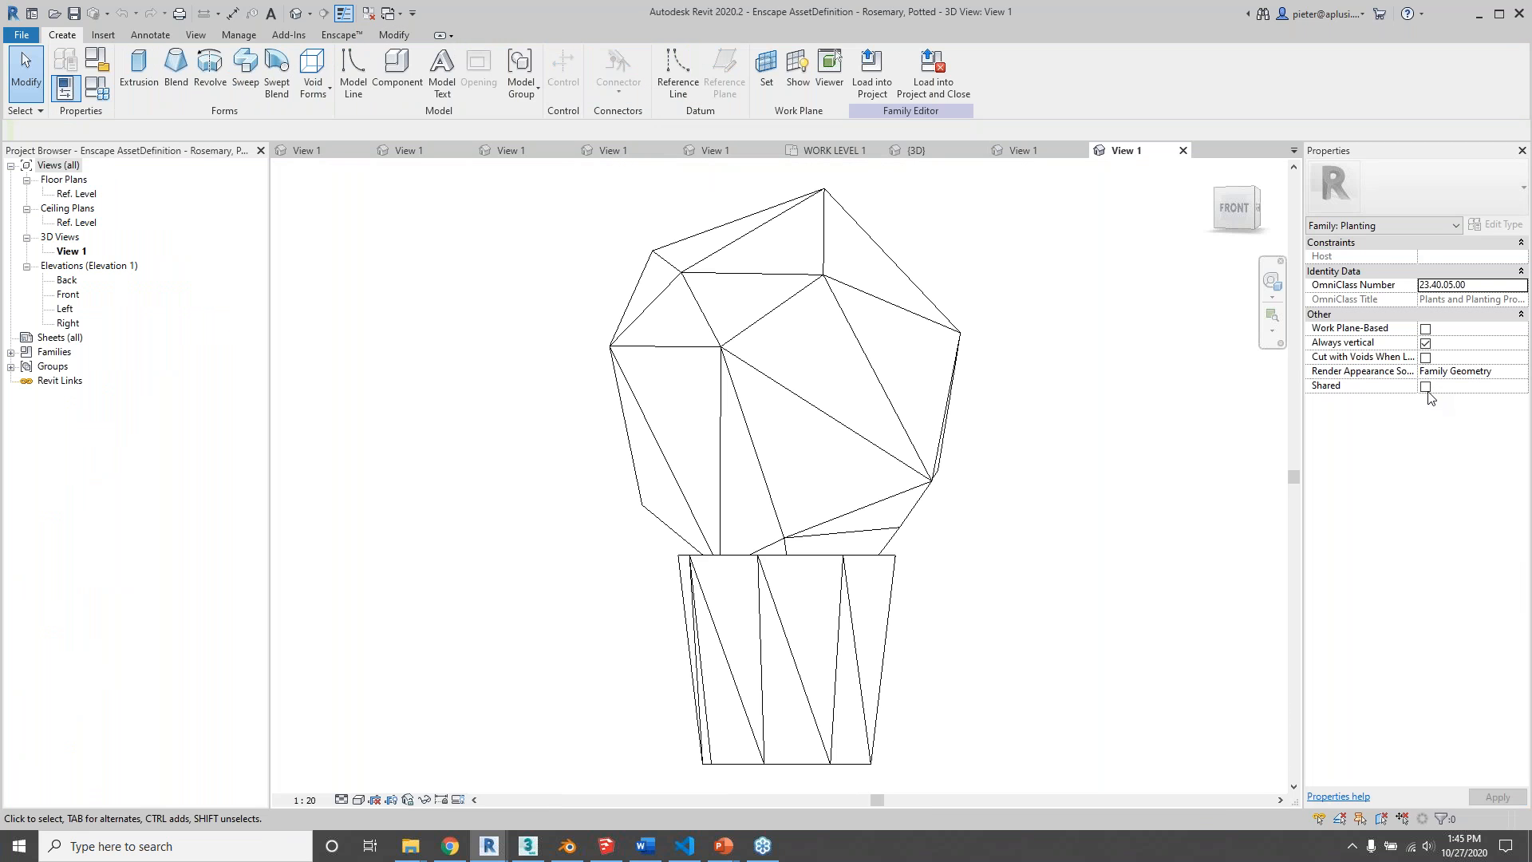
Step: Make the Rosemary, Potted family Shared and Work Plane-Based, with Always vertical turned off
click(1426, 387)
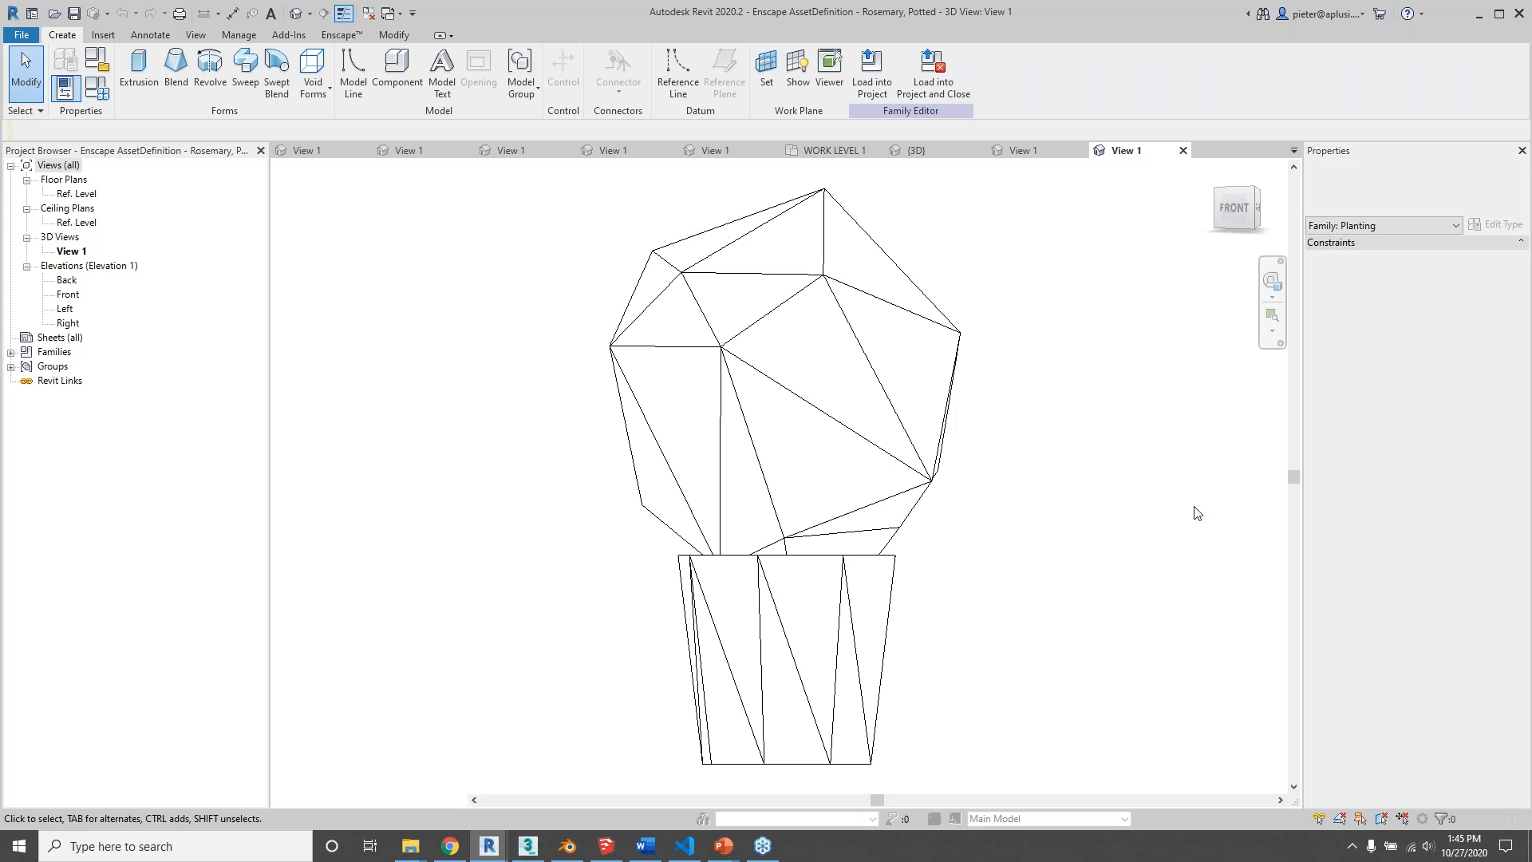
shift+middle_drag(1013, 438, 1002, 375)
click(863, 79)
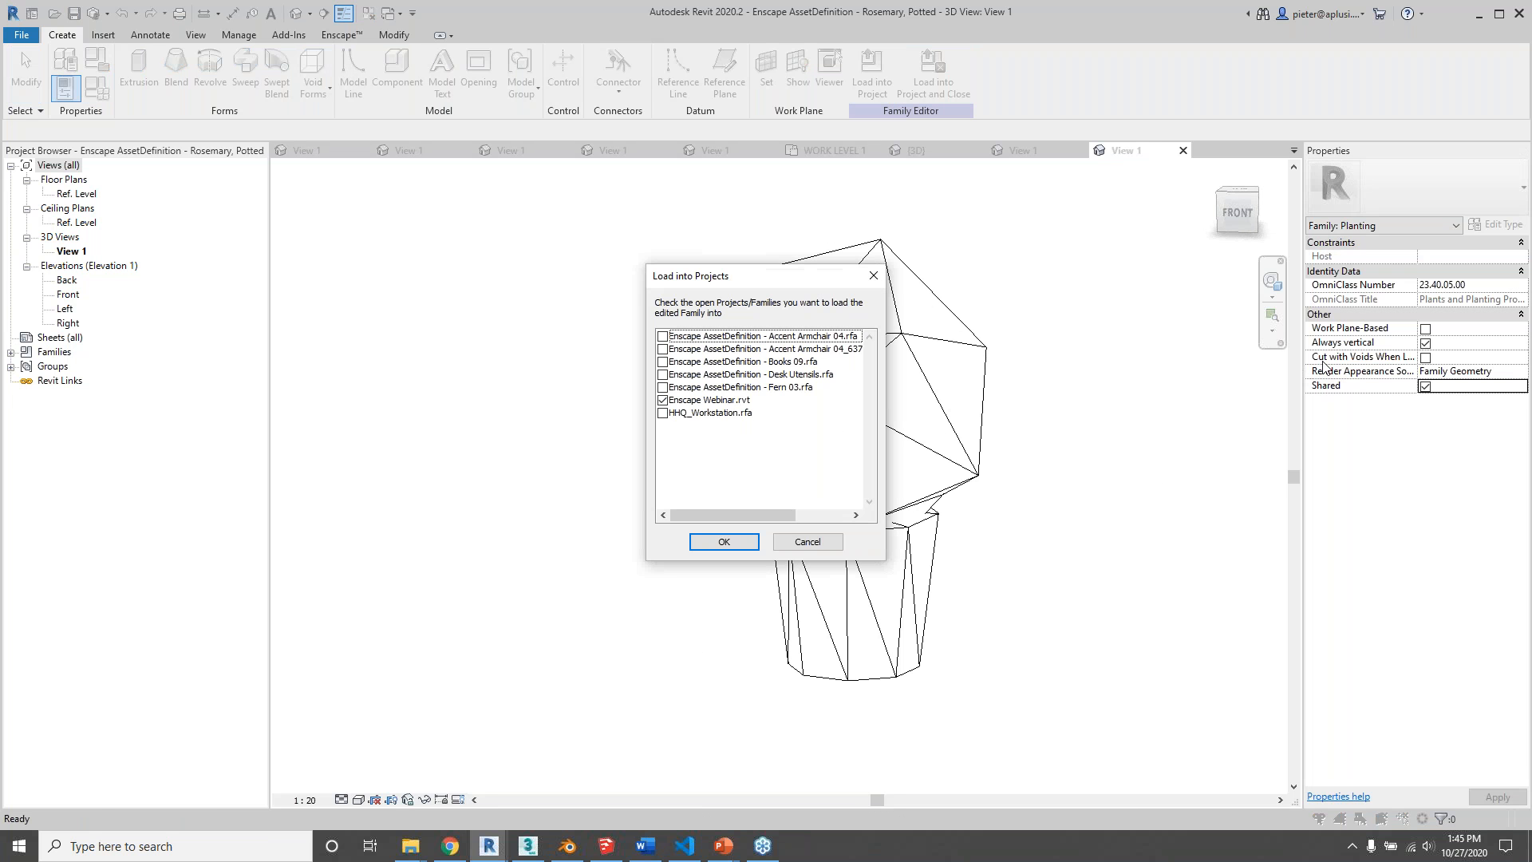
key(Escape)
click(1425, 345)
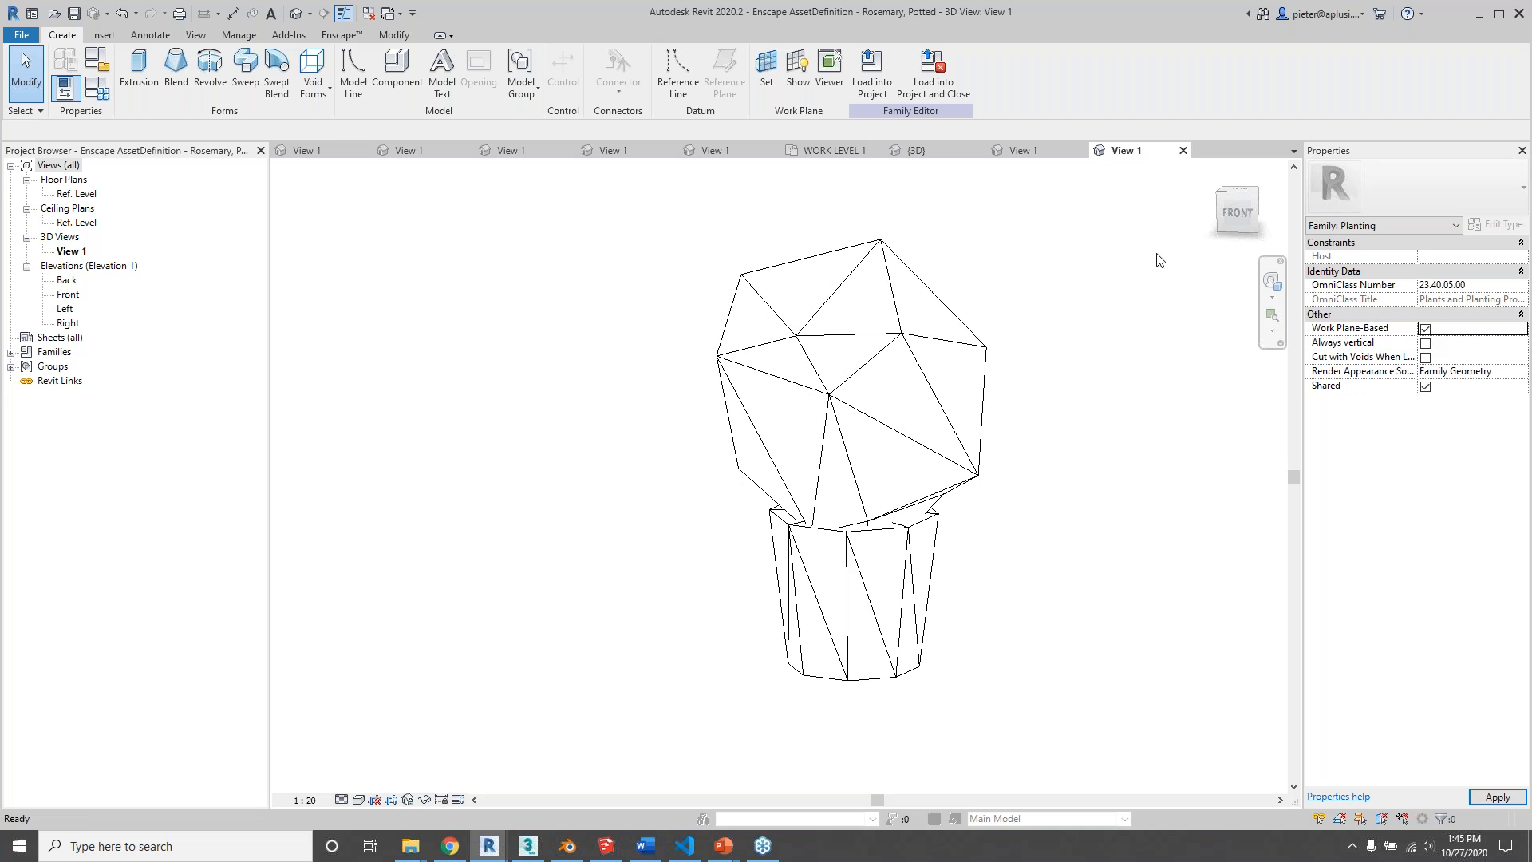
Step: Load the potted rosemary into HHQ_Workstation.rfa and place it on the desktop beside the monitors, near the side privacy panel
click(866, 83)
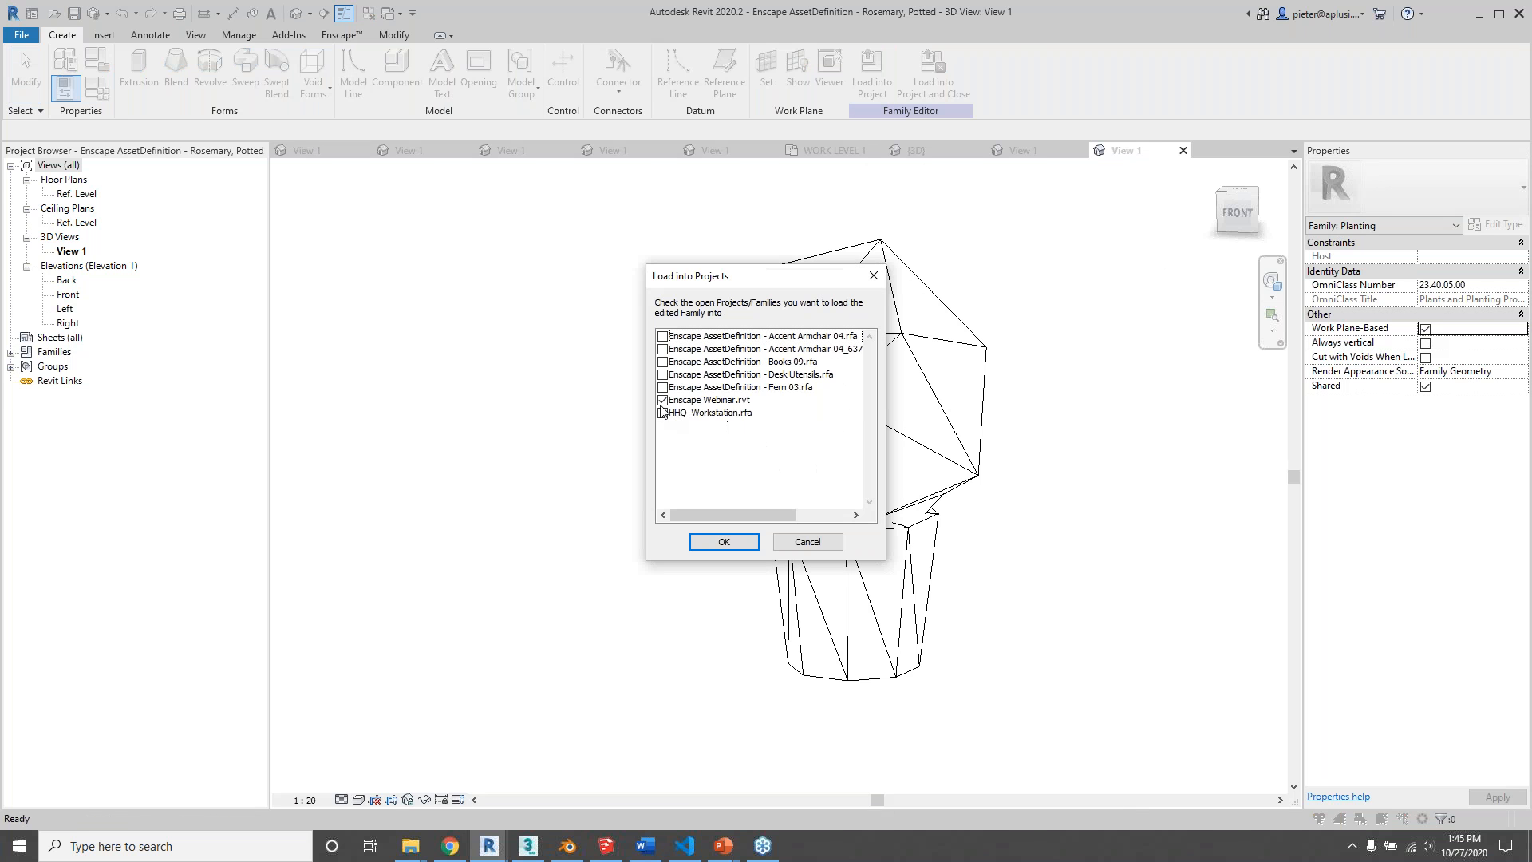
click(663, 413)
click(724, 540)
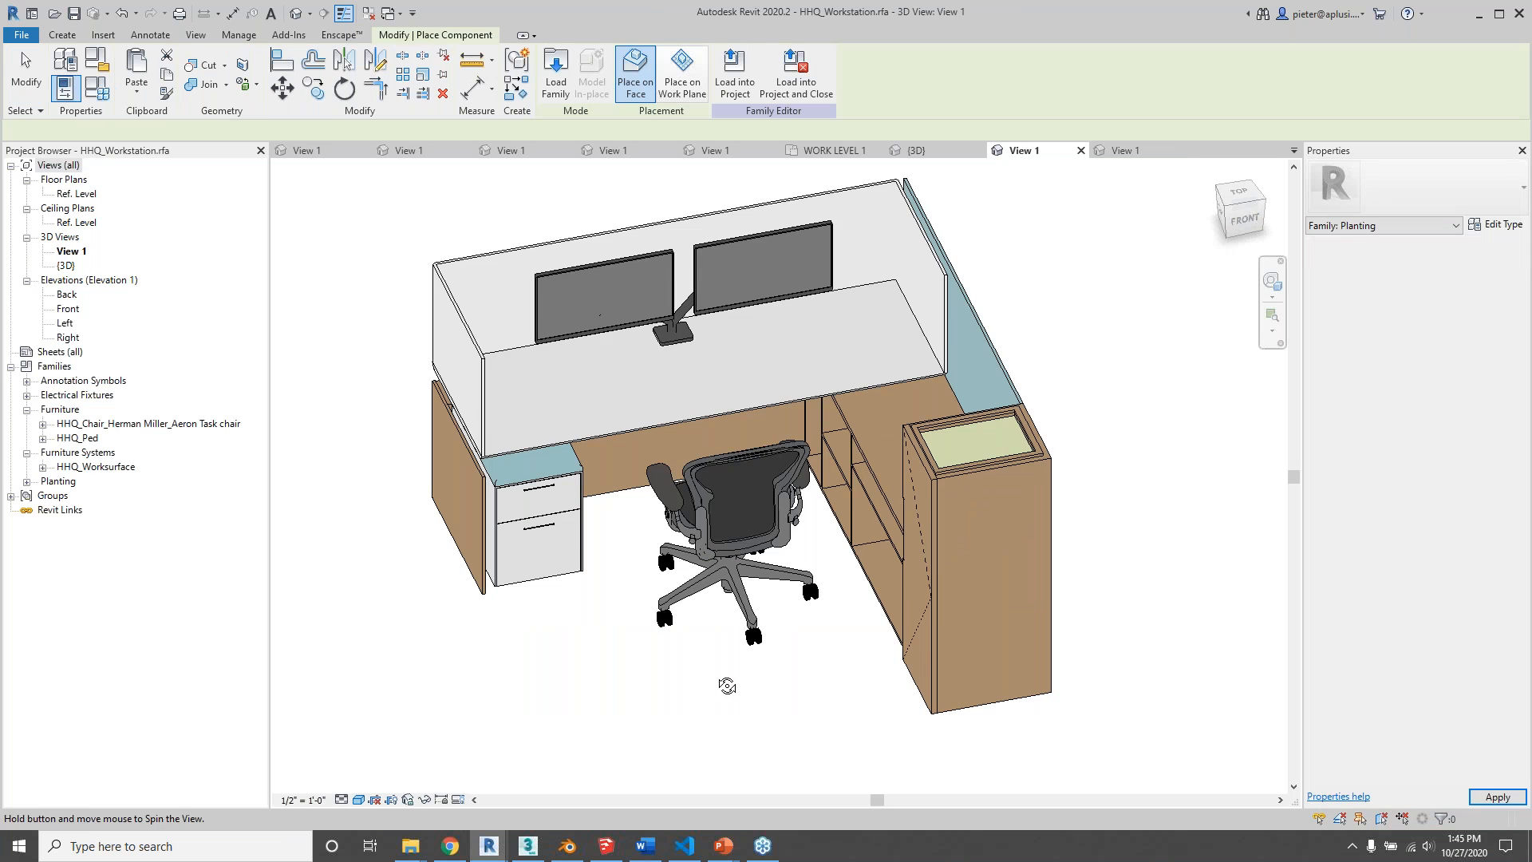
click(500, 386)
shift+middle_drag(636, 556, 645, 483)
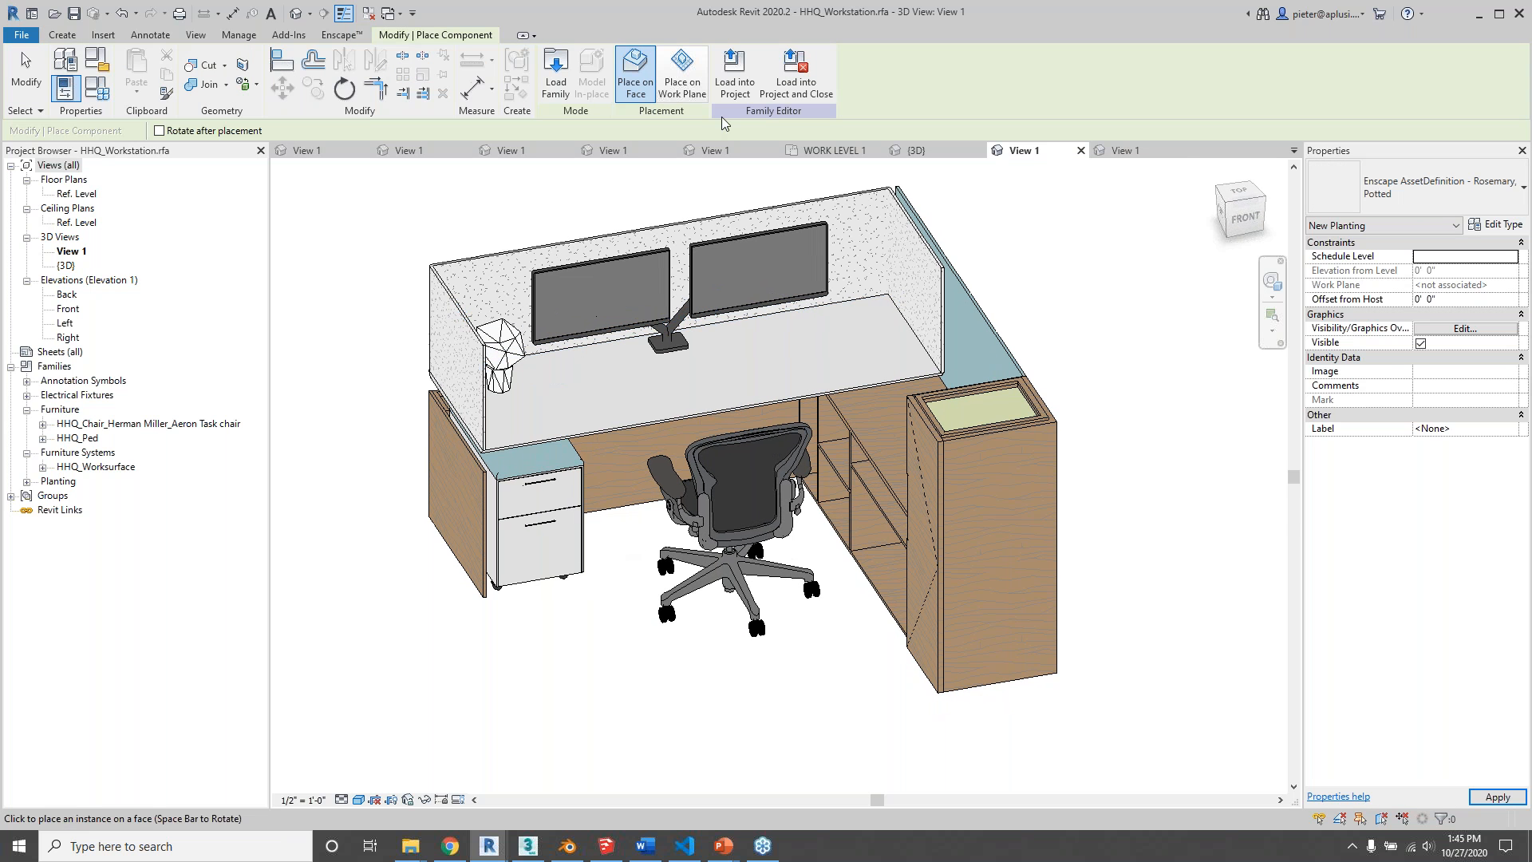
key(Escape)
Step: Load the HHQ_Workstation family into Enscape Webinar.rvt, overwriting the shared sub-component family with the HHQ_Workstation version
click(559, 84)
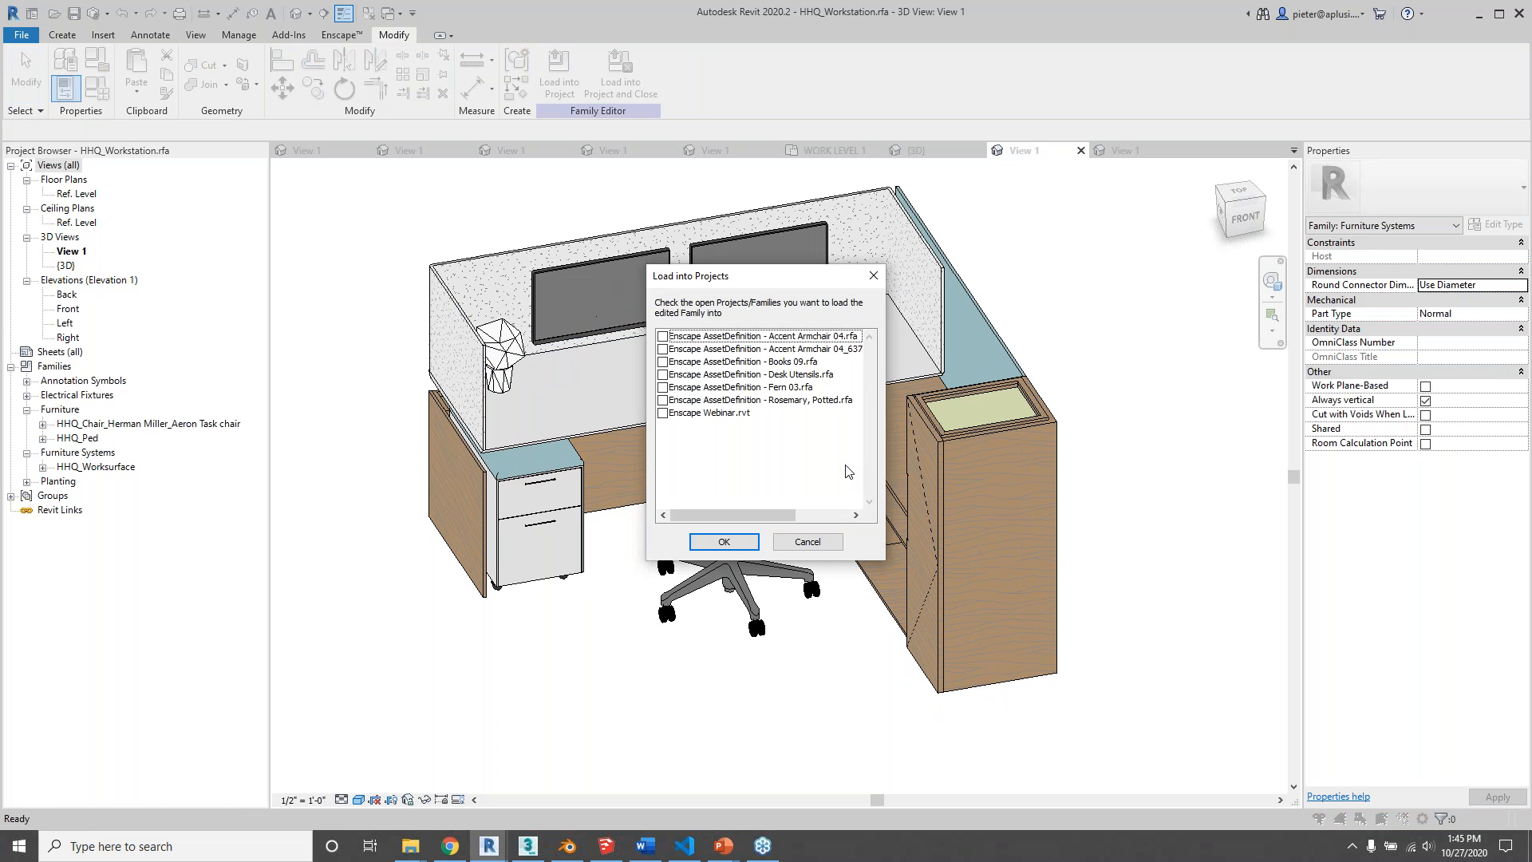
key(Escape)
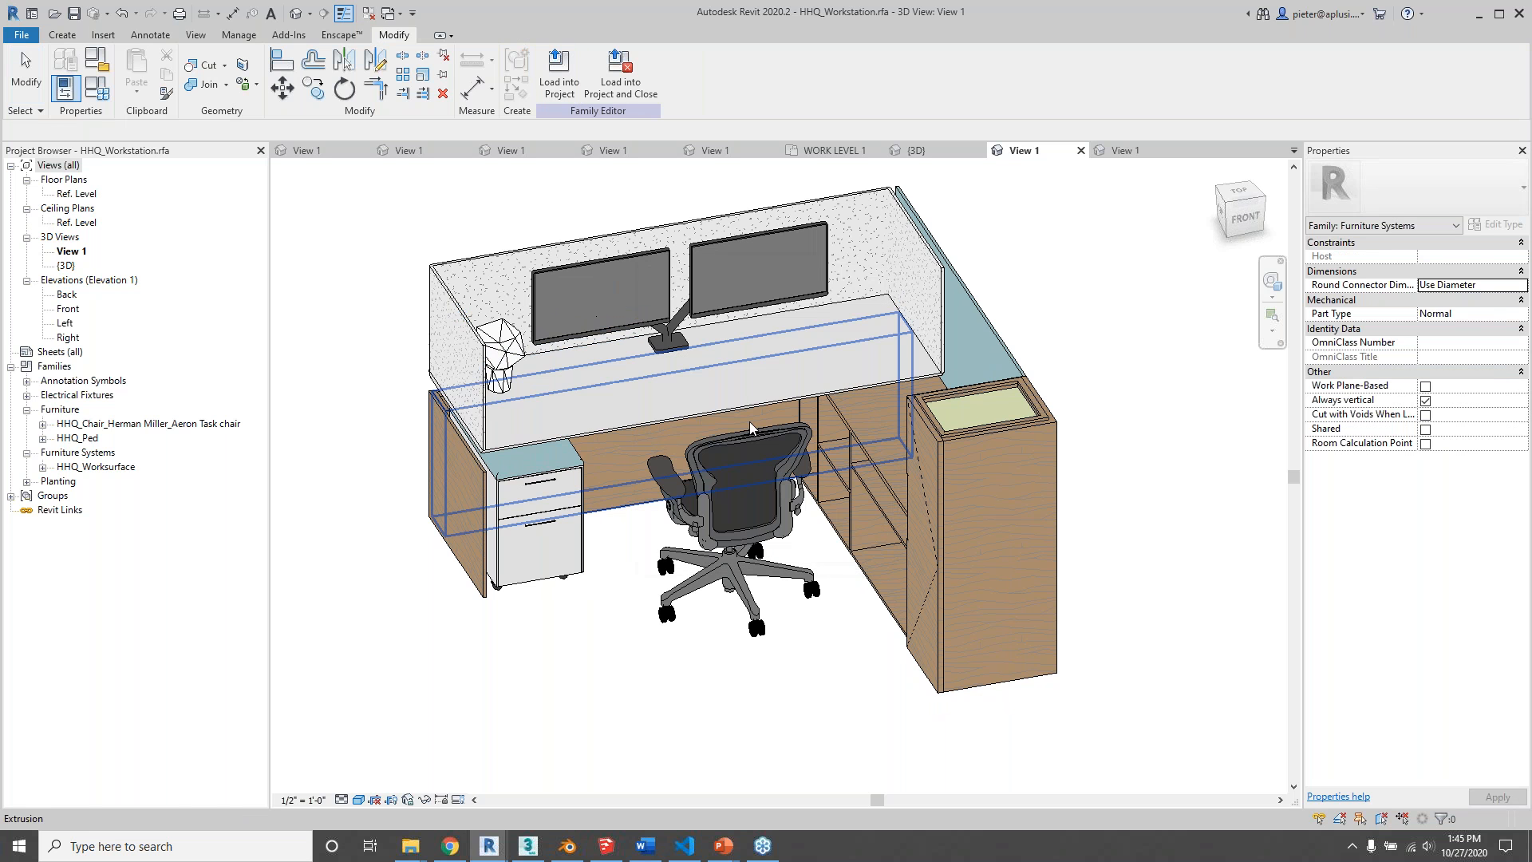
middle_drag(750, 421, 794, 492)
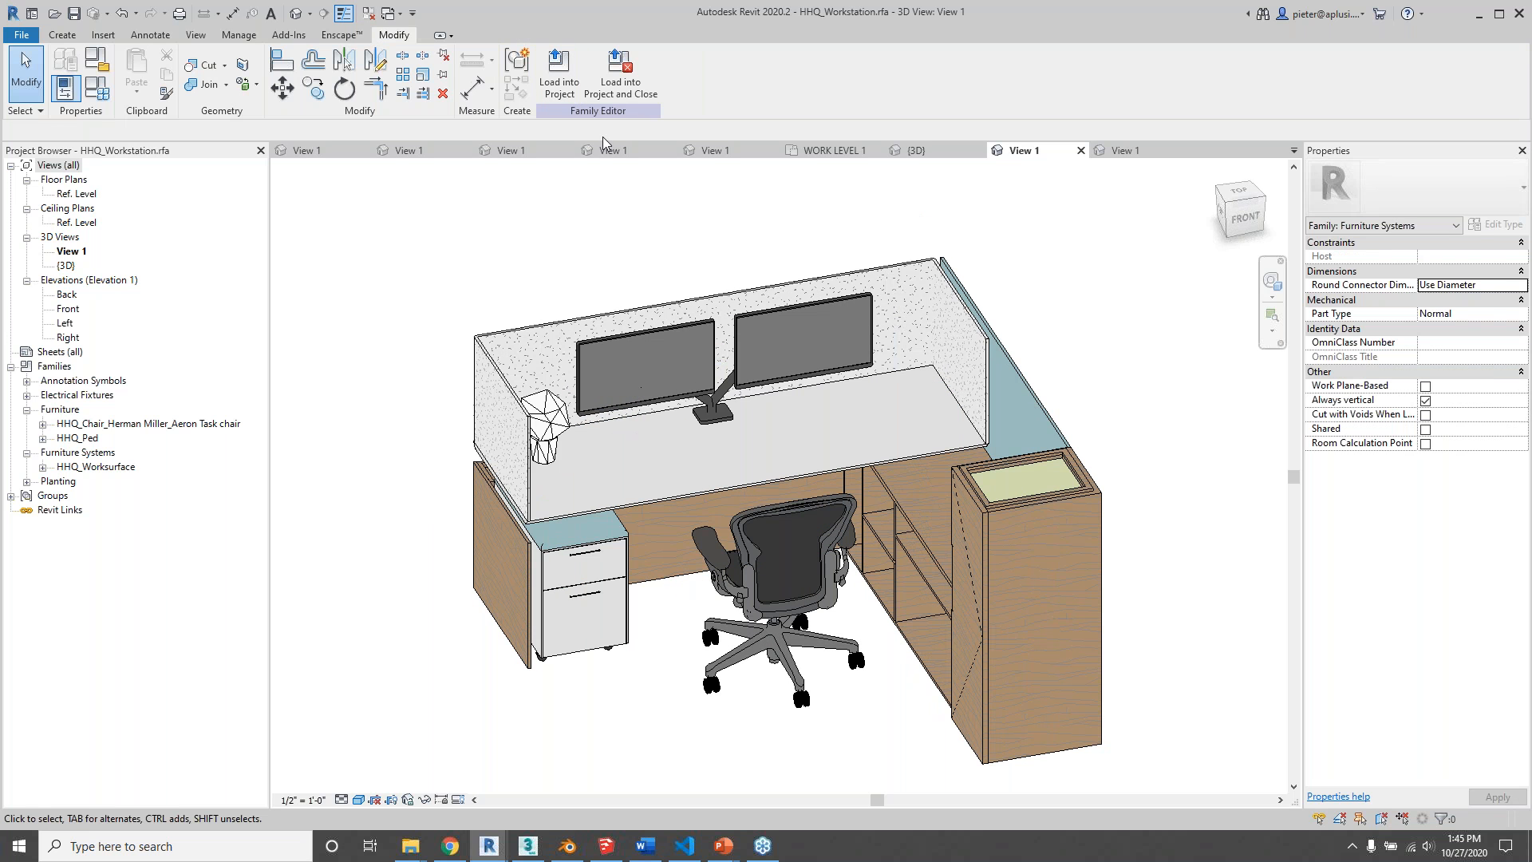
click(570, 97)
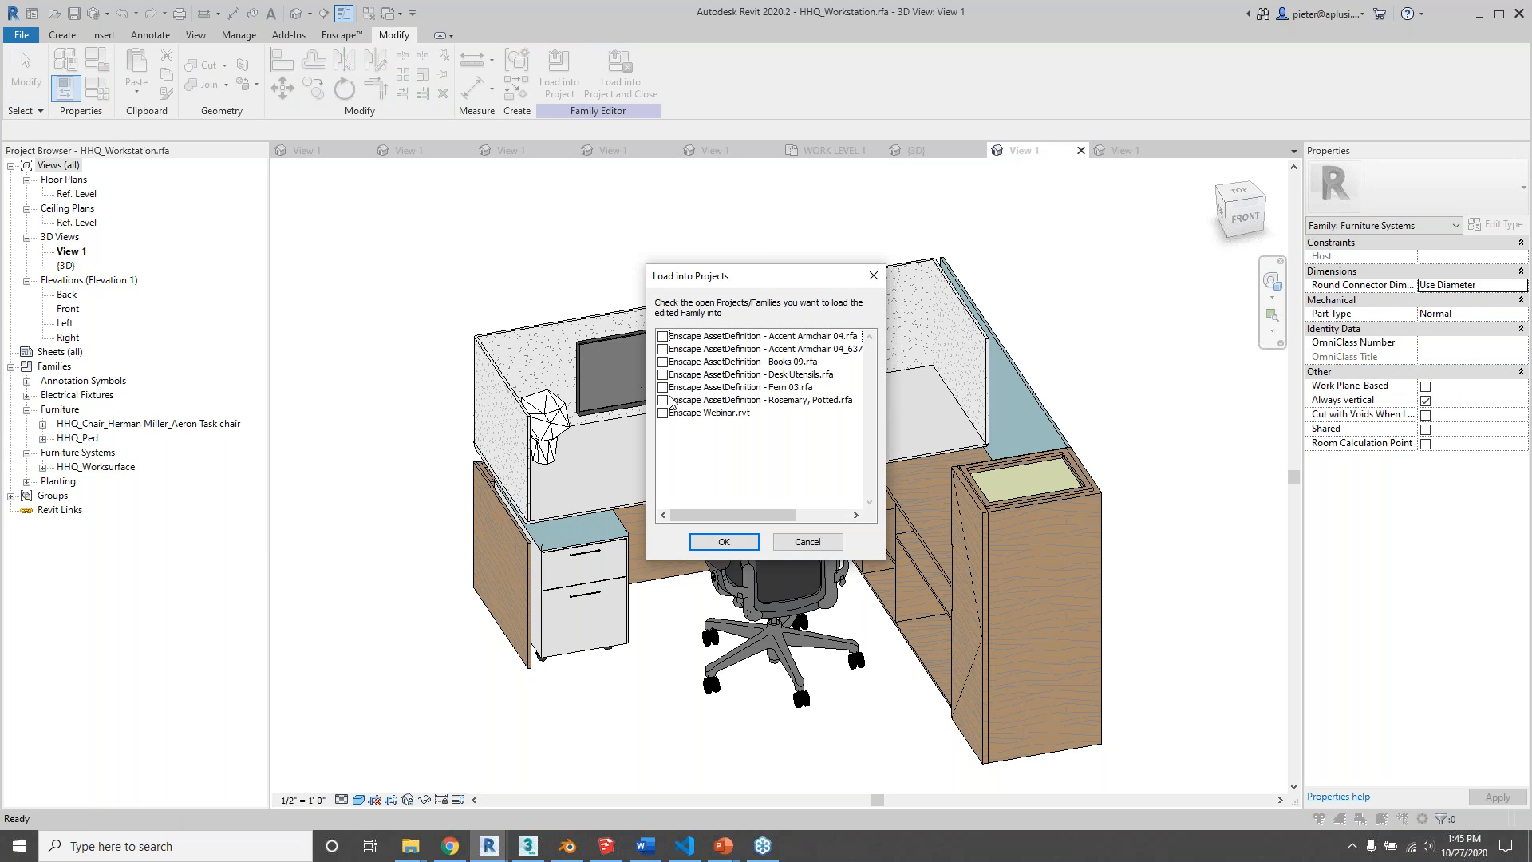
click(663, 414)
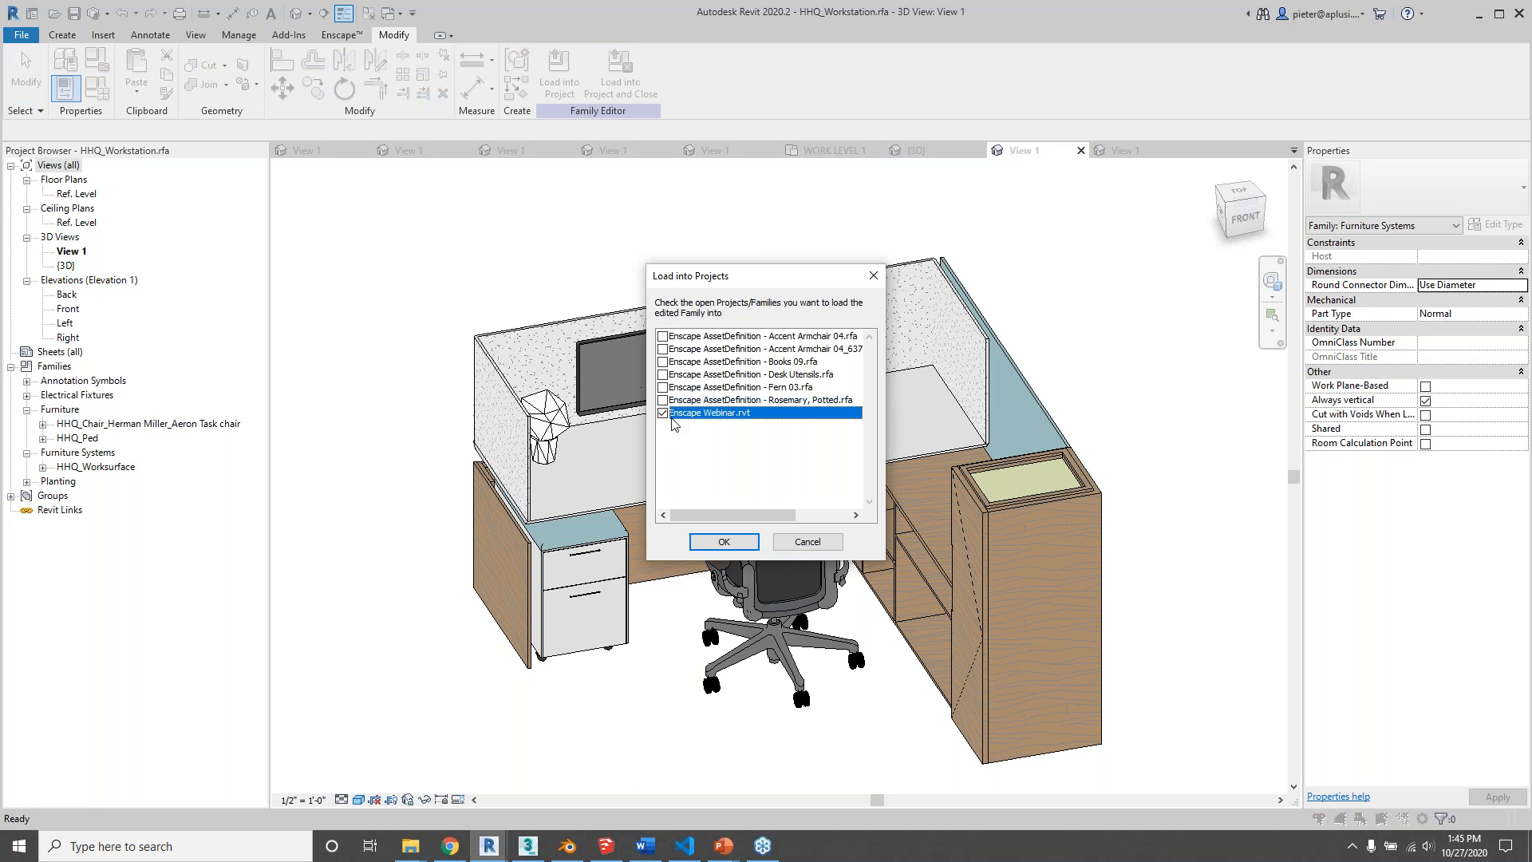
click(724, 543)
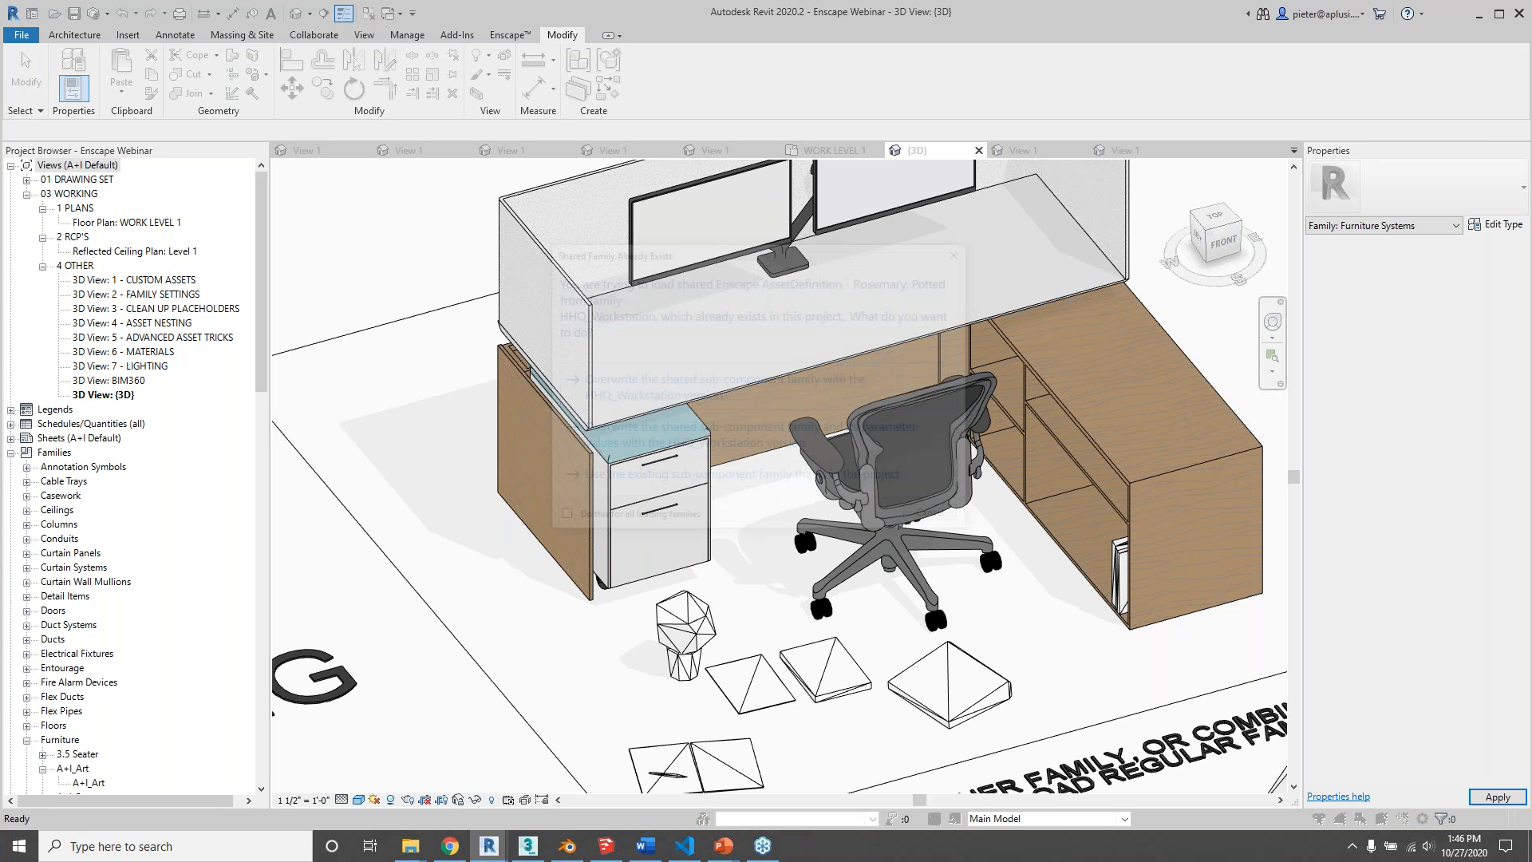
click(634, 392)
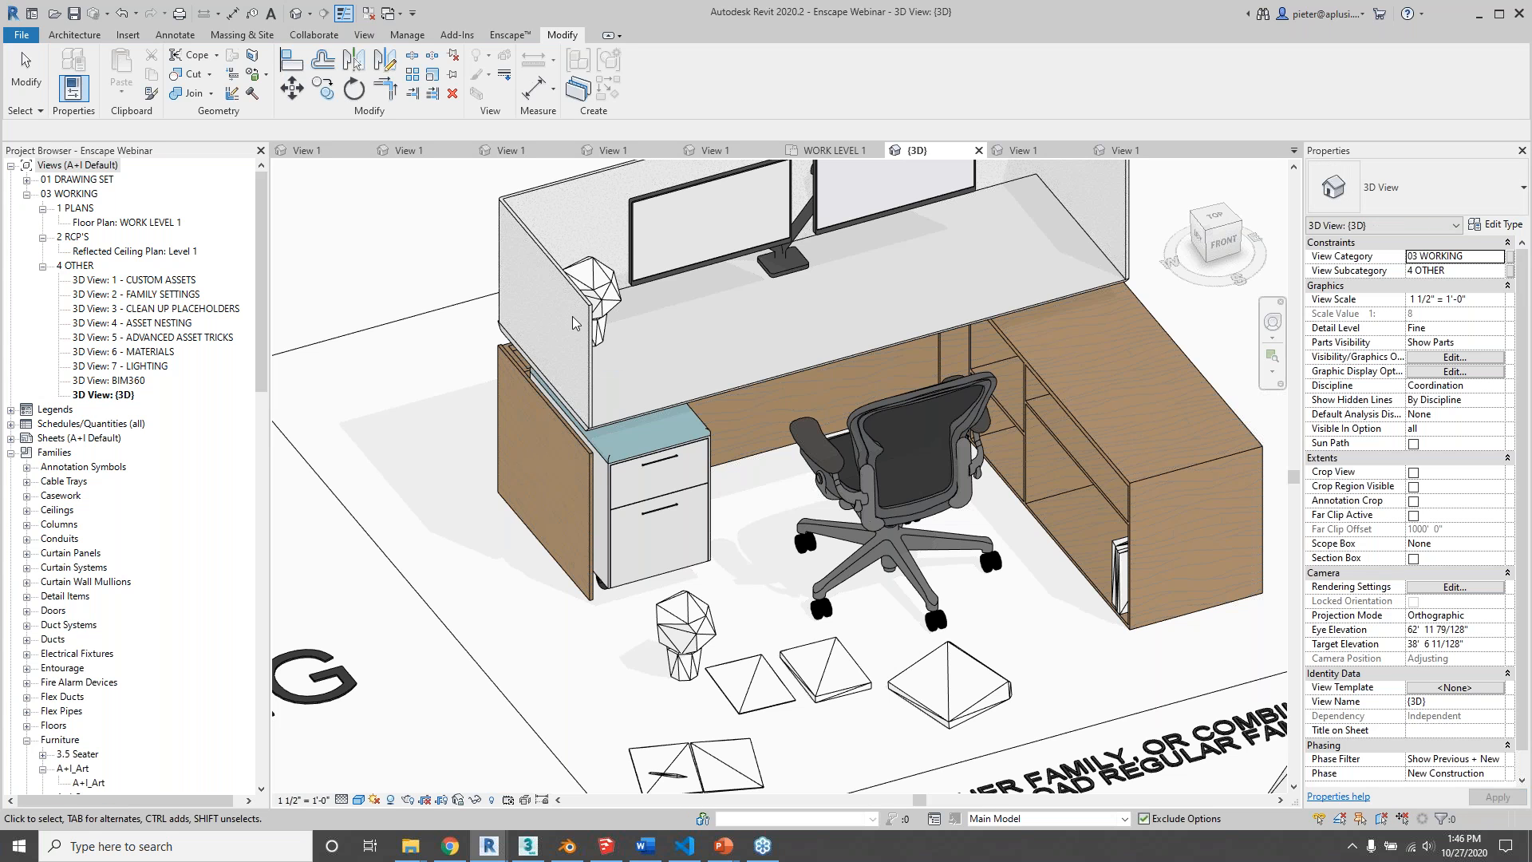
Step: Examine the potted rosemary nested in the workstation and the surrounding asset placeholders in the 3D view
click(596, 303)
shift+middle_drag(607, 312, 664, 520)
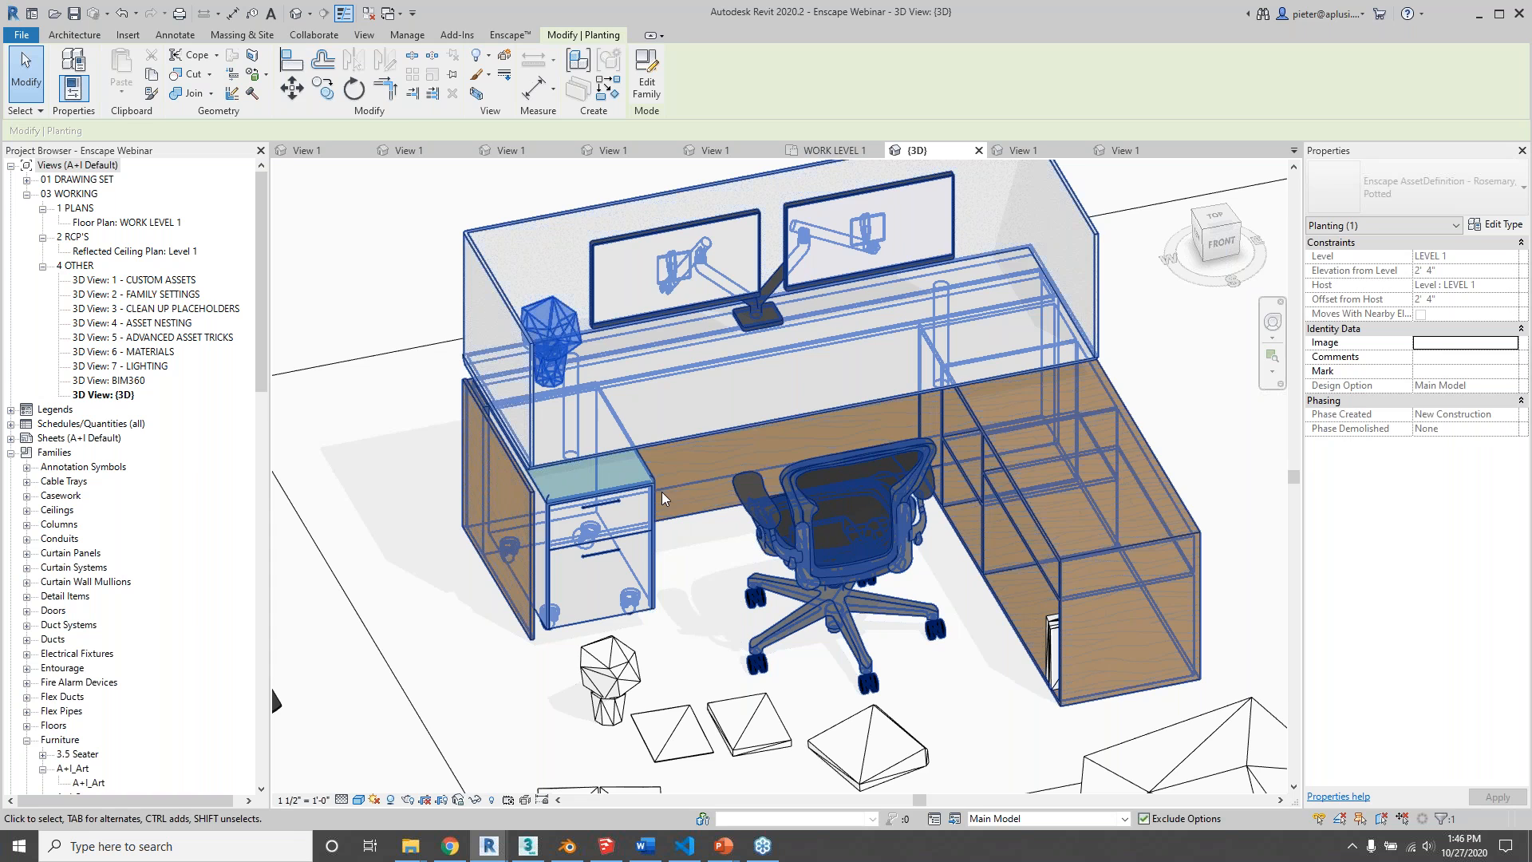
drag(662, 492, 812, 425)
scroll(812, 425, down, 3)
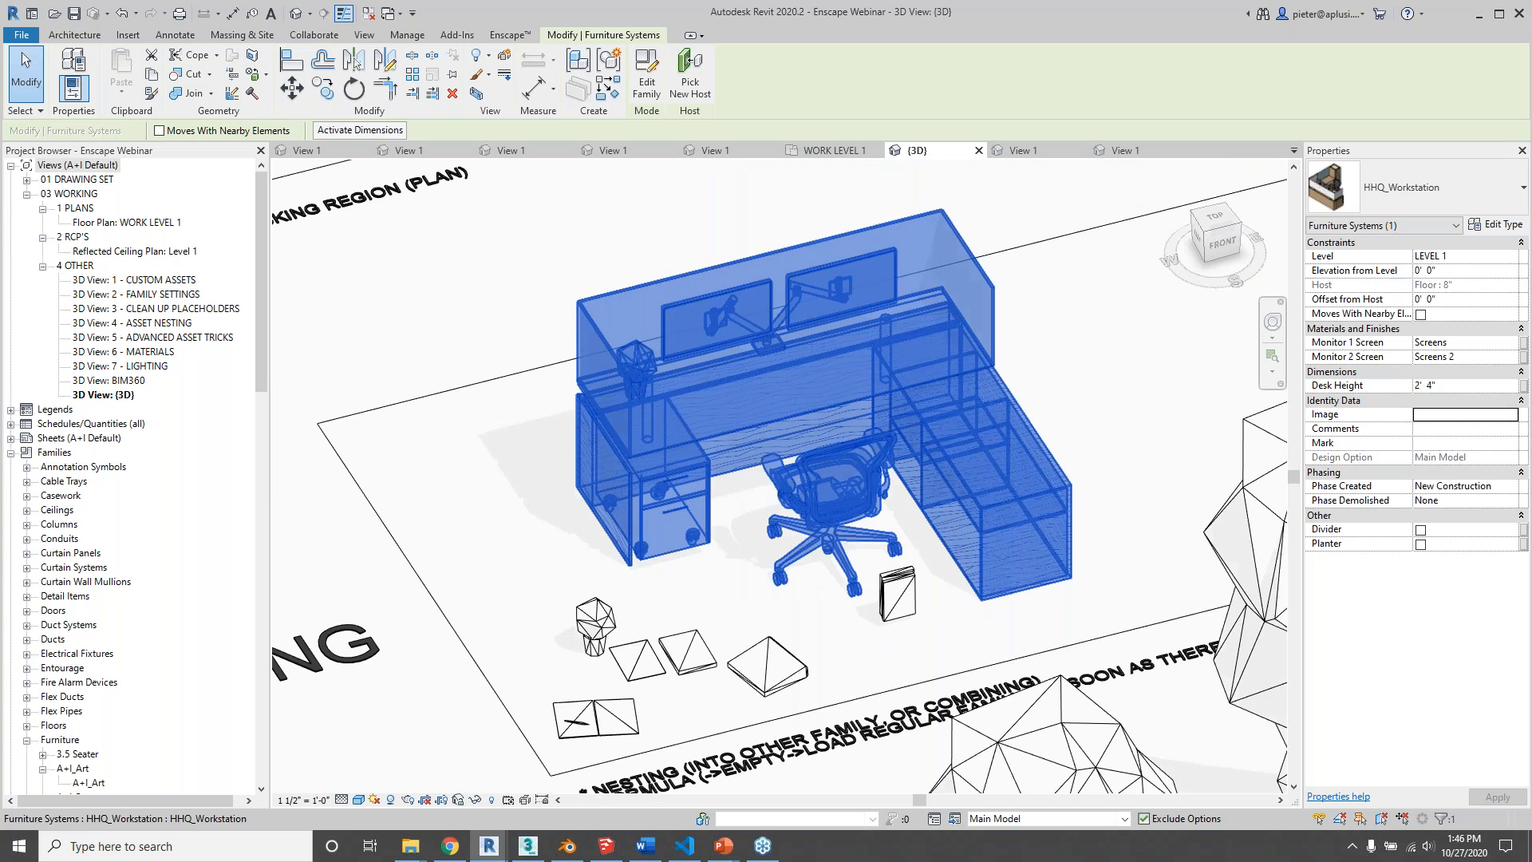
shift+middle_drag(742, 511, 775, 512)
click(671, 582)
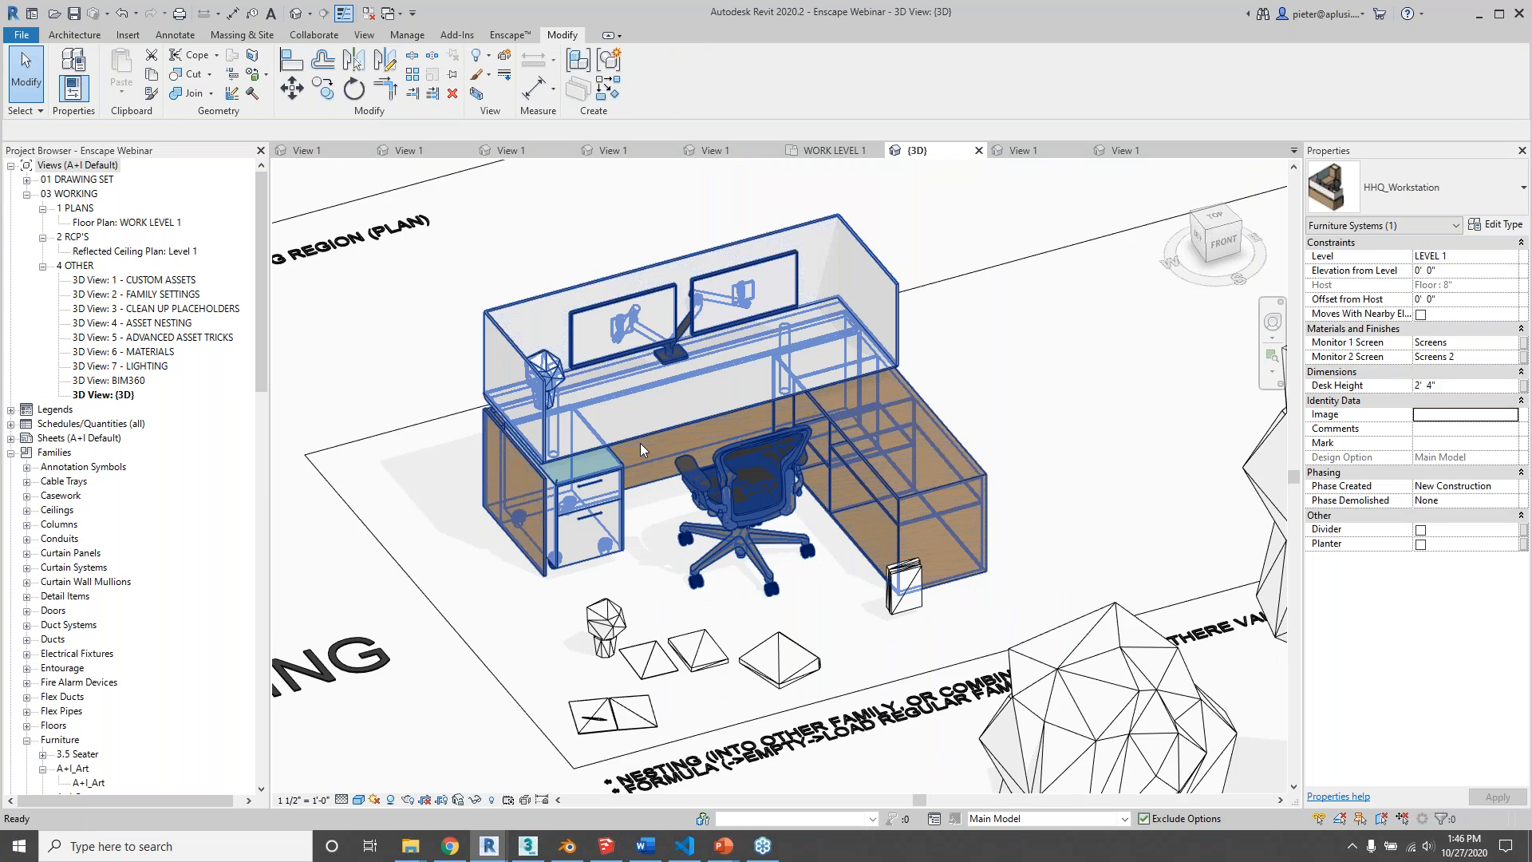
Step: View the Enscape Asset Library from within the HHQ_Workstation family and return to the project's 3D view
scroll(640, 443, down, 2)
click(612, 456)
click(650, 94)
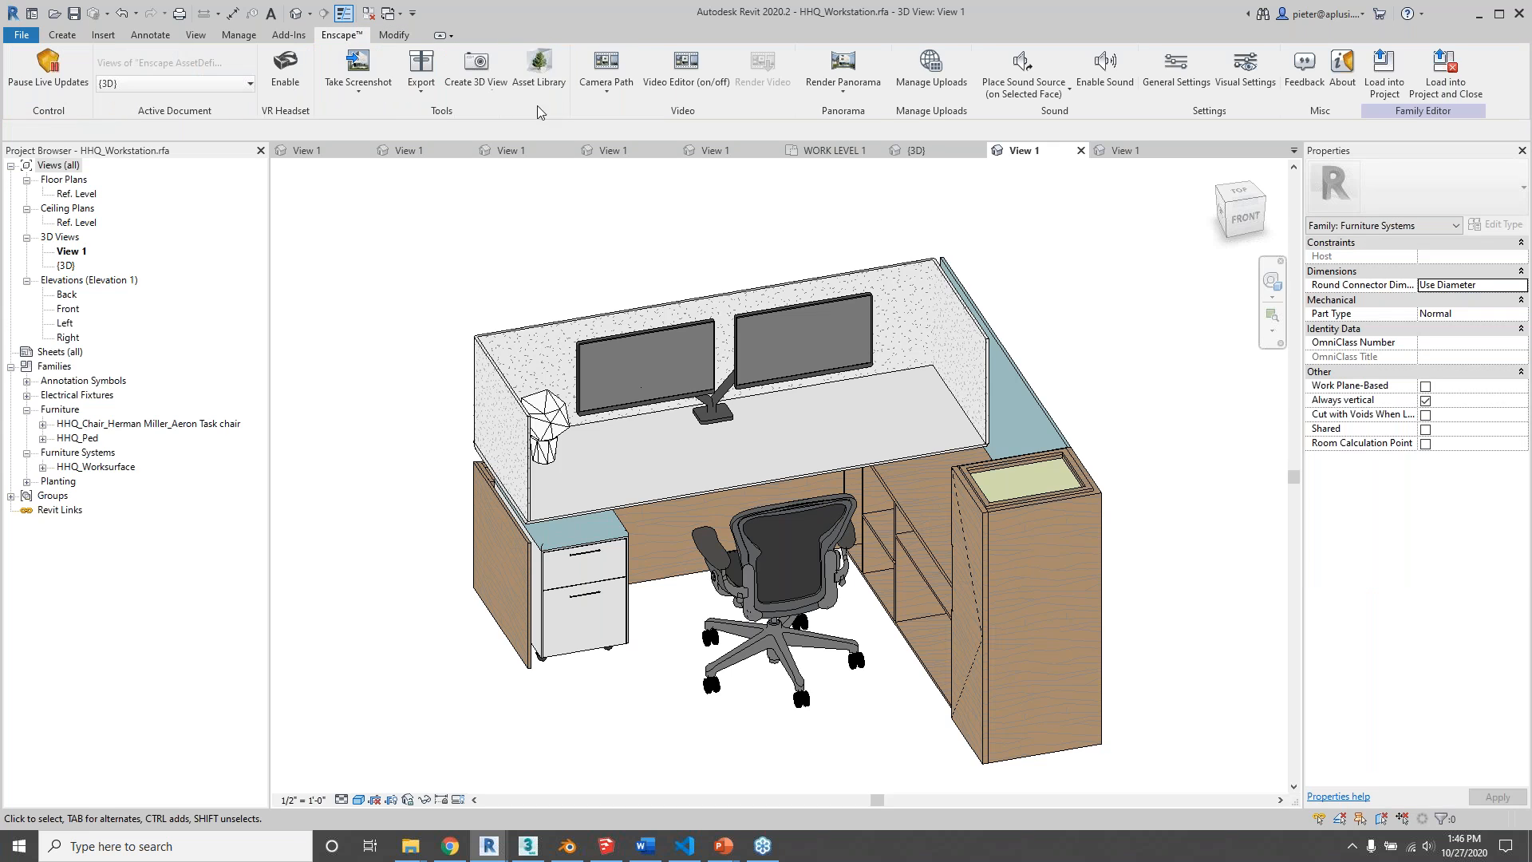
click(547, 96)
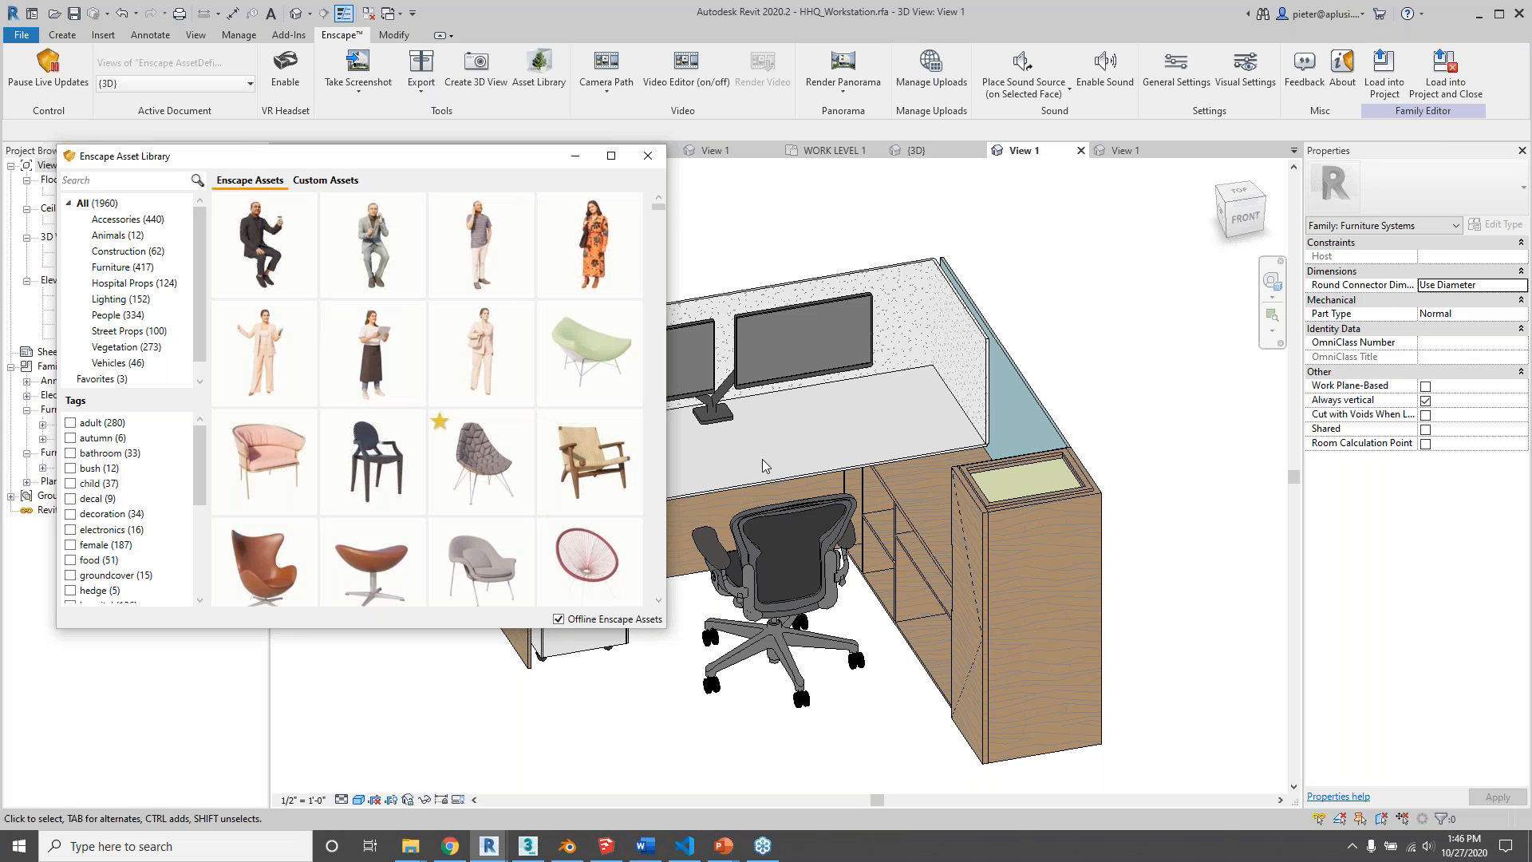
click(648, 156)
middle_drag(711, 450, 664, 472)
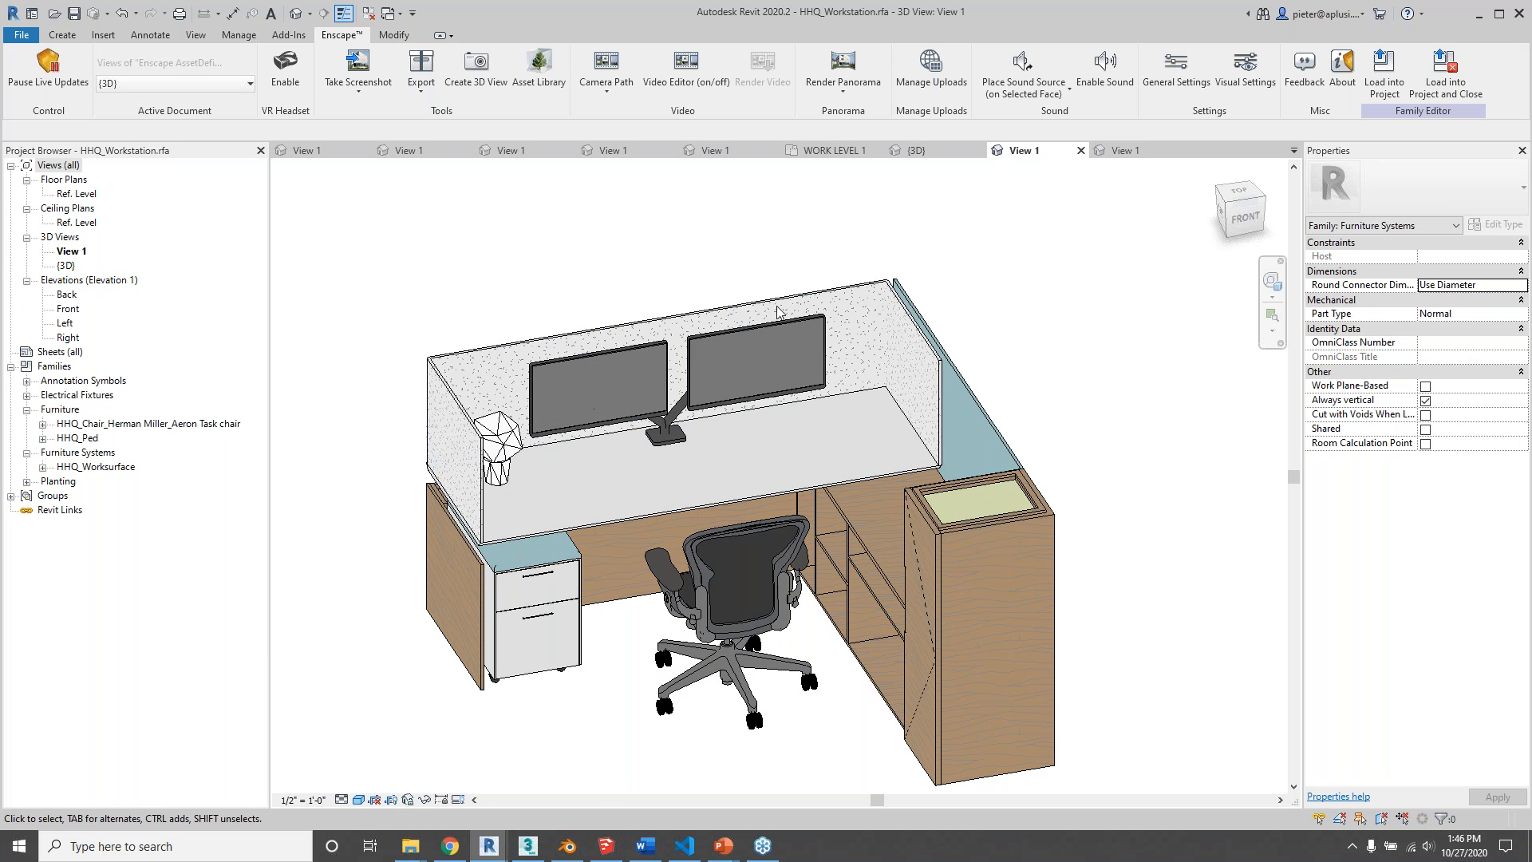
click(916, 152)
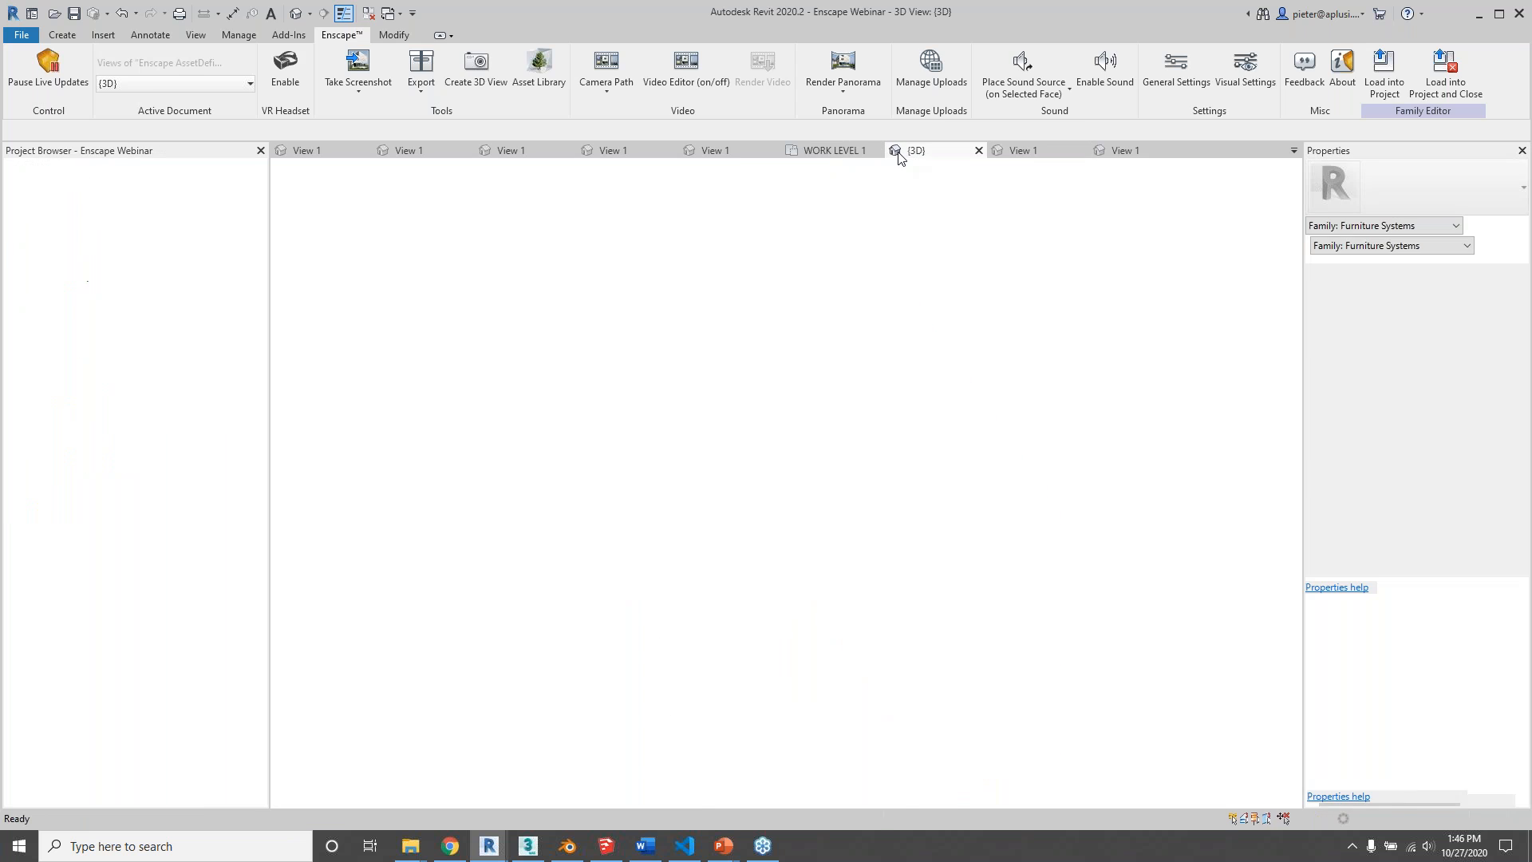
Step: Inspect the Car 16 asset and select the seated driver figure nested inside it
middle_drag(1007, 396, 694, 465)
scroll(694, 465, down, 3)
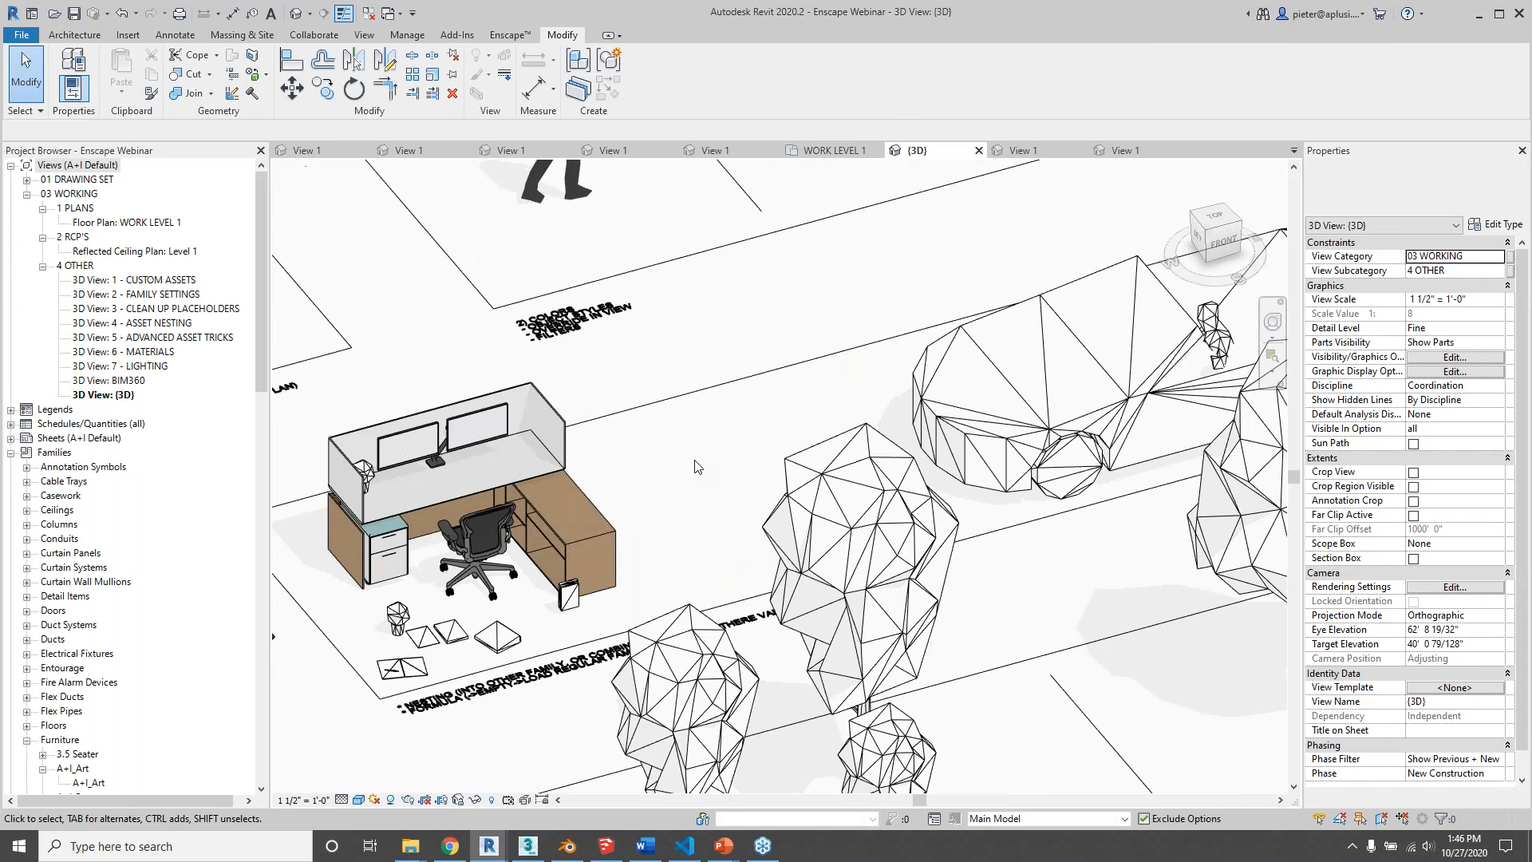
scroll(947, 441, up, 1)
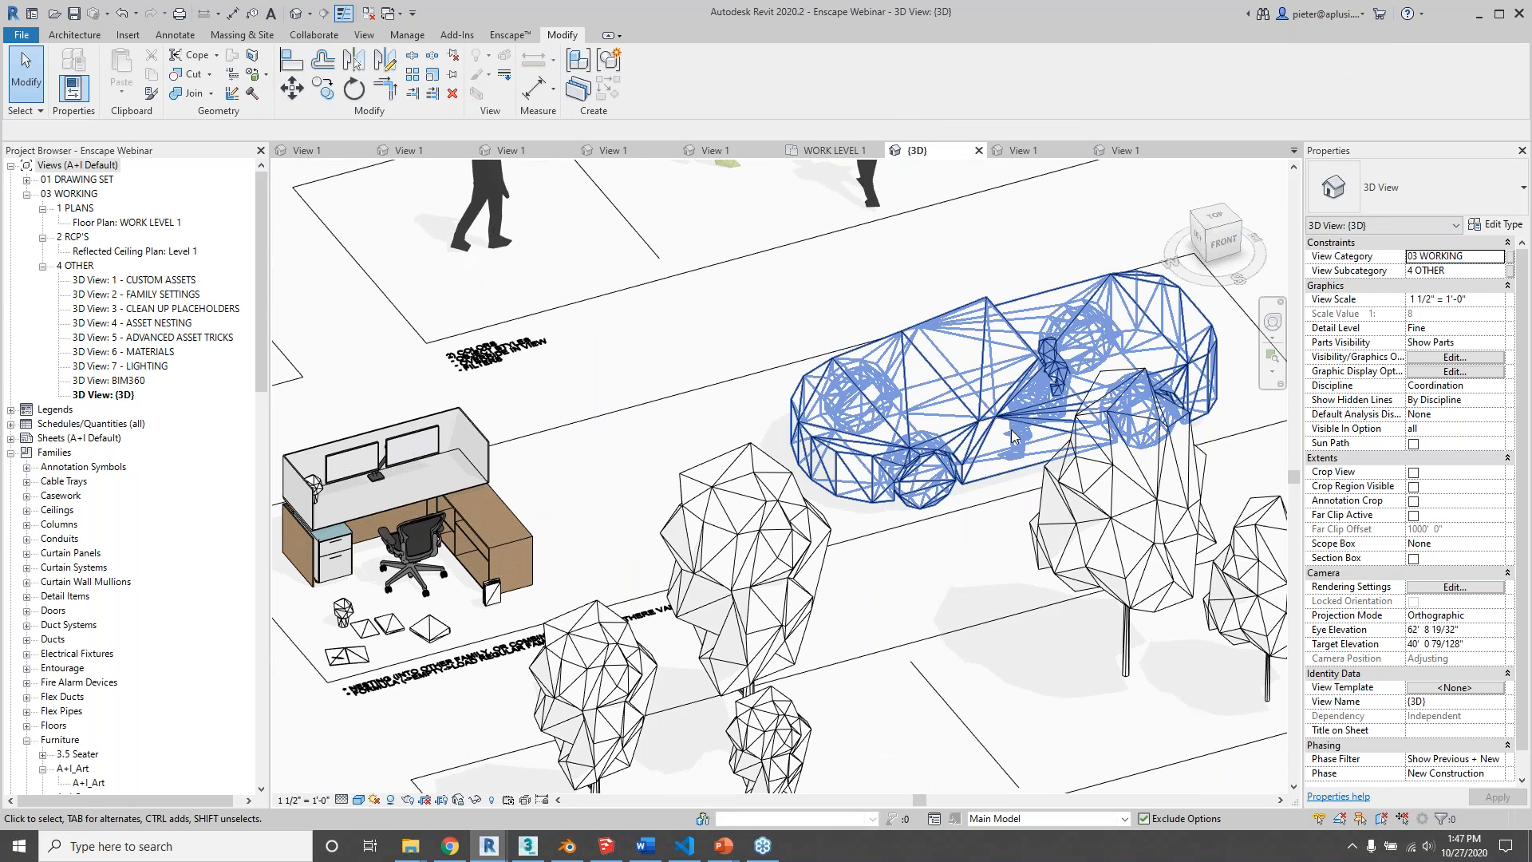
click(1012, 413)
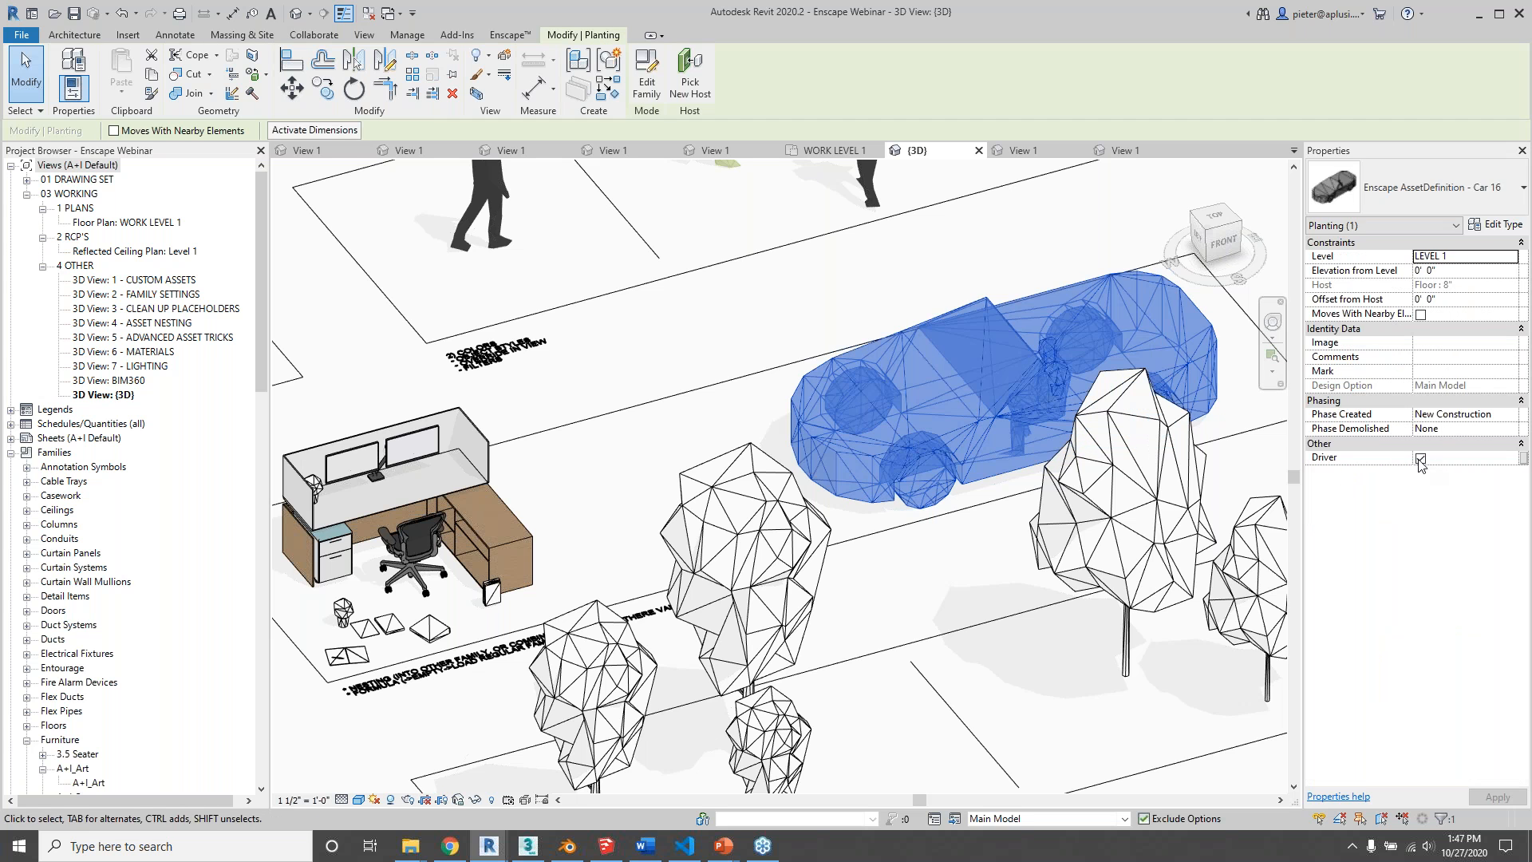
scroll(1049, 414, up, 6)
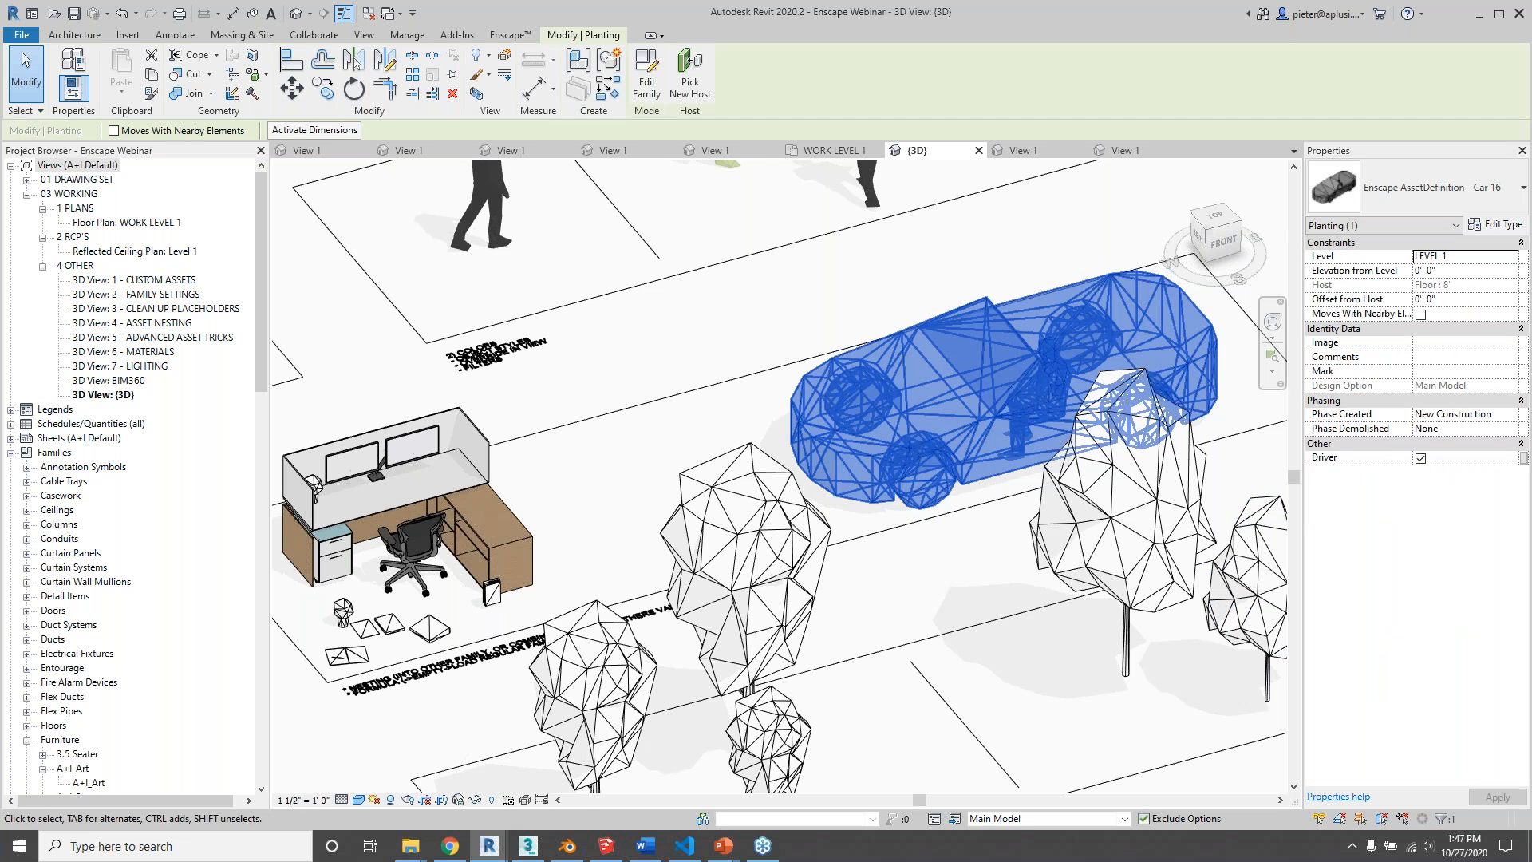
shift+middle_drag(1048, 414, 530, 484)
click(530, 483)
key(Tab)
click(856, 432)
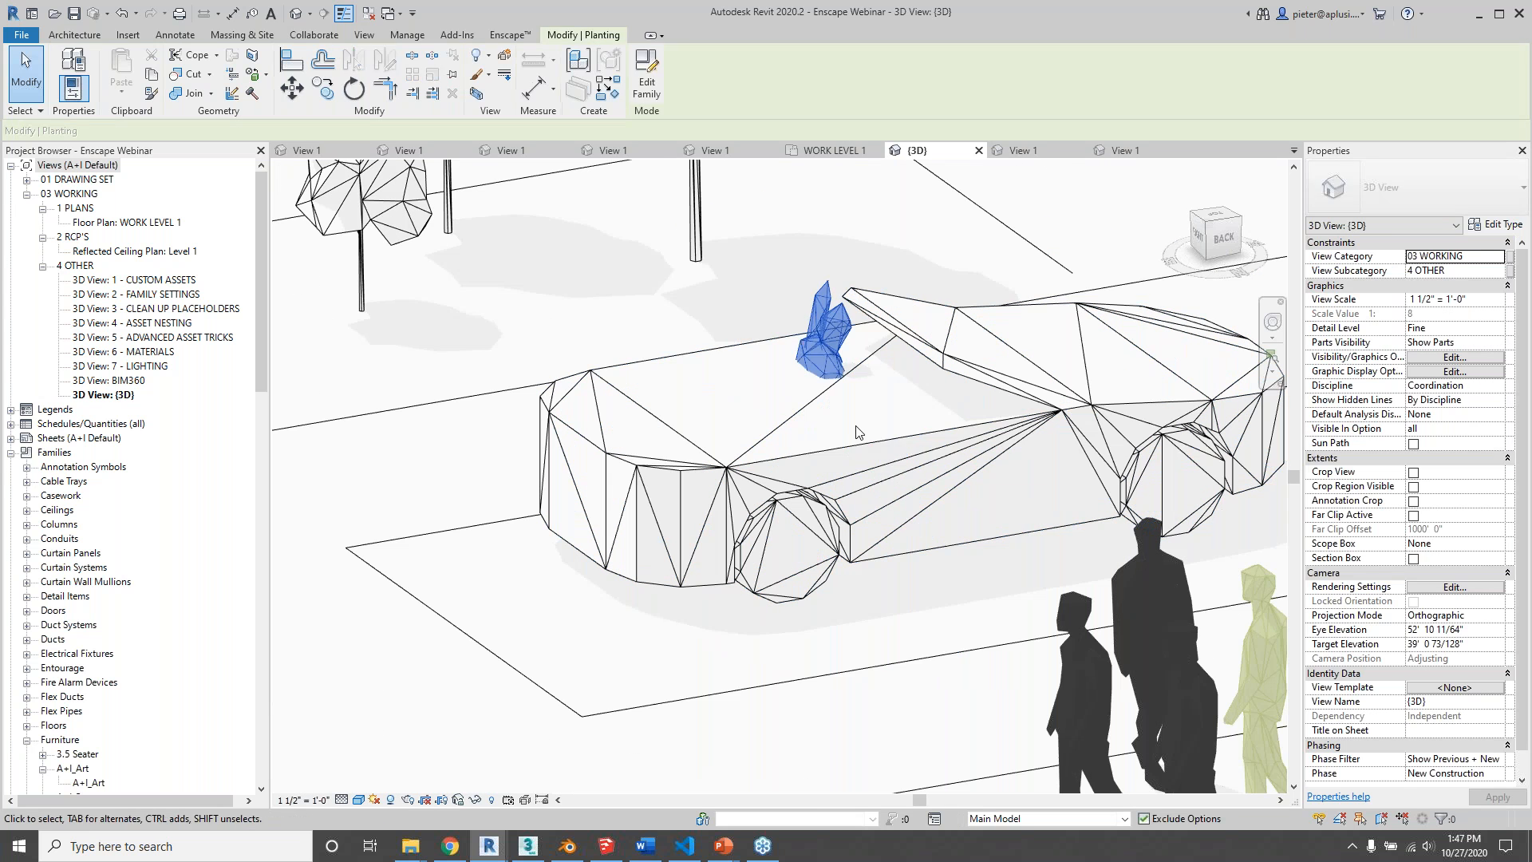
Step: Bring up the Enscape render of the 3D view and examine the convertible and its driver from the side
mouse_move(488, 846)
click(580, 797)
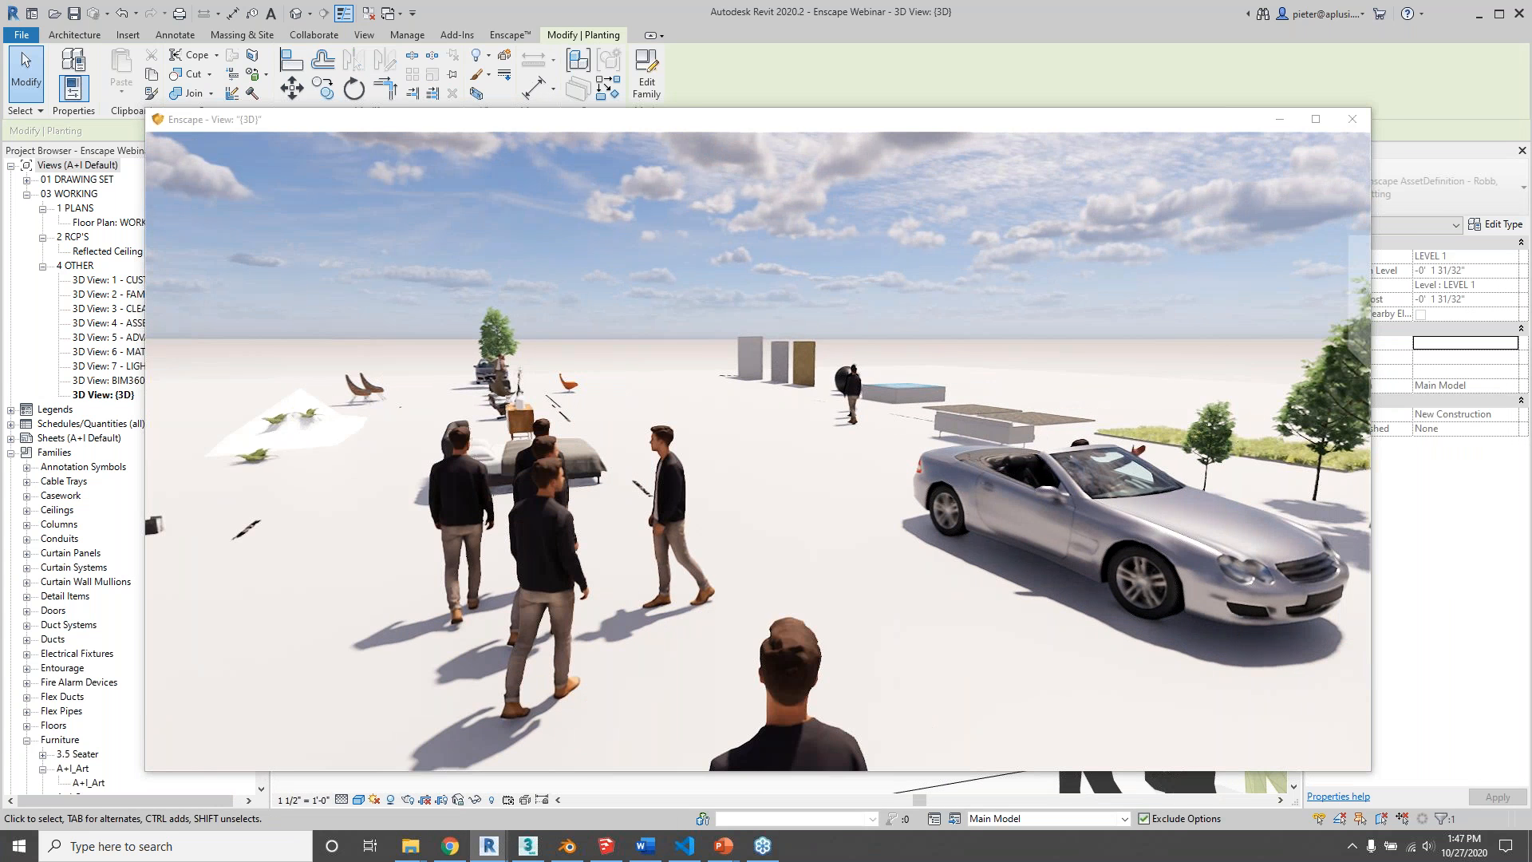
right_drag(1049, 231, 678, 231)
drag(679, 232, 1049, 232)
scroll(1049, 232, up, 3)
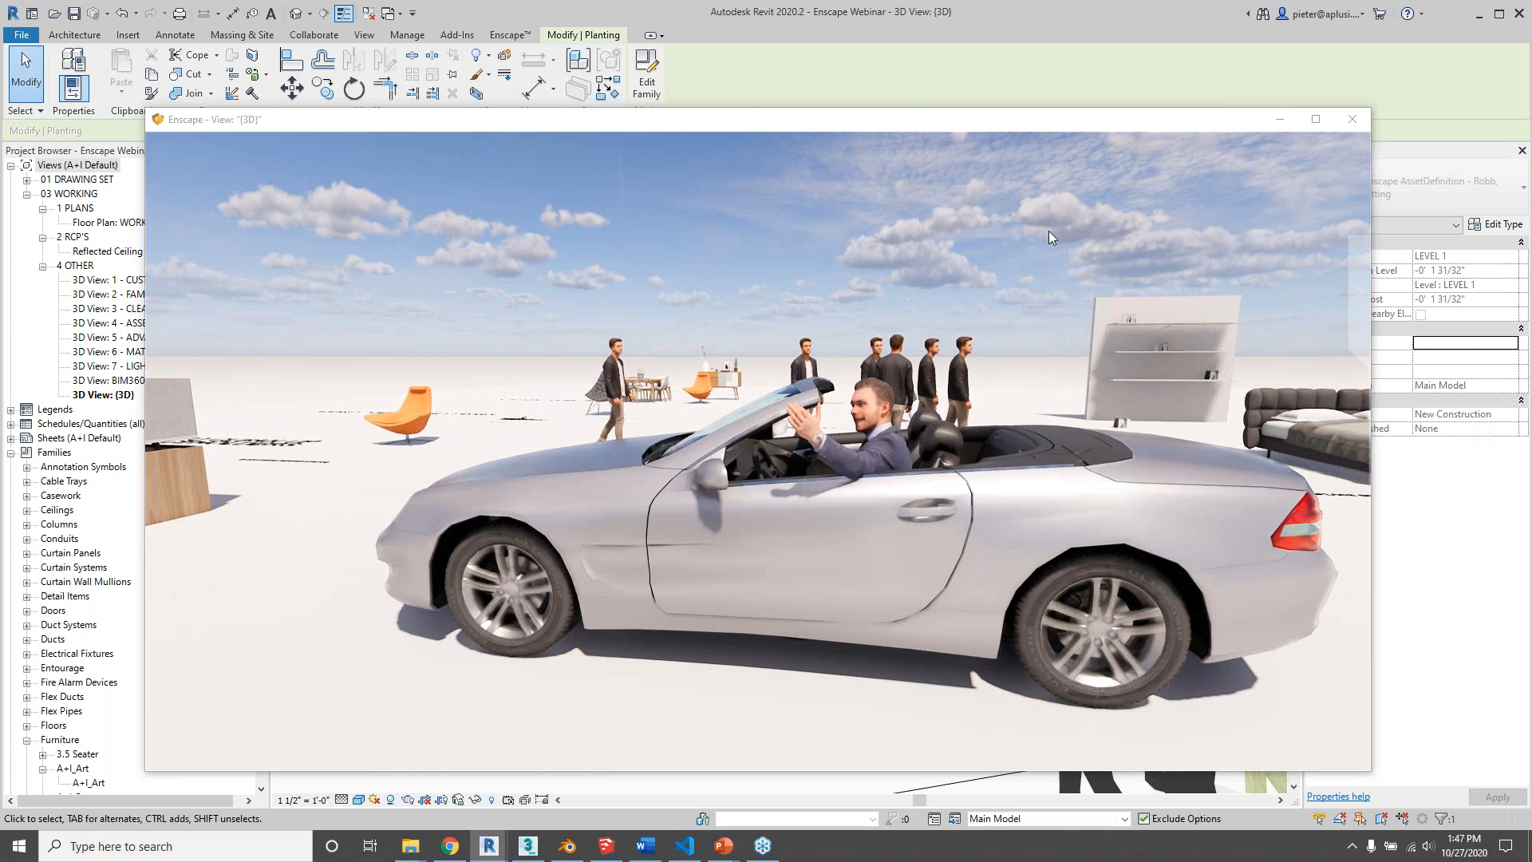
Step: Arrange the Enscape render window and the Revit project side by side
drag(1370, 437, 841, 438)
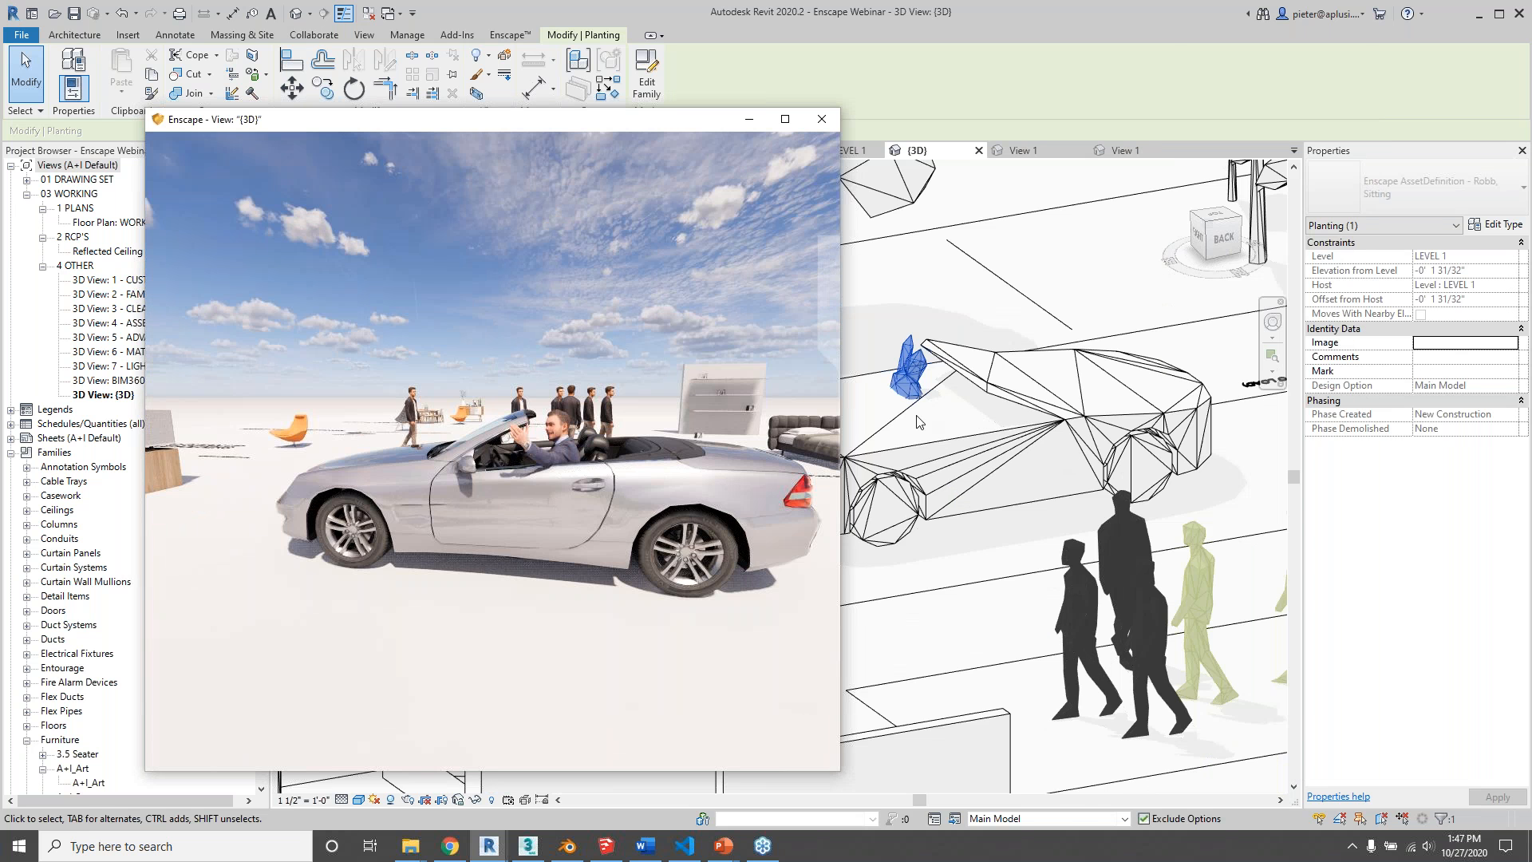
click(916, 421)
key(super+Right)
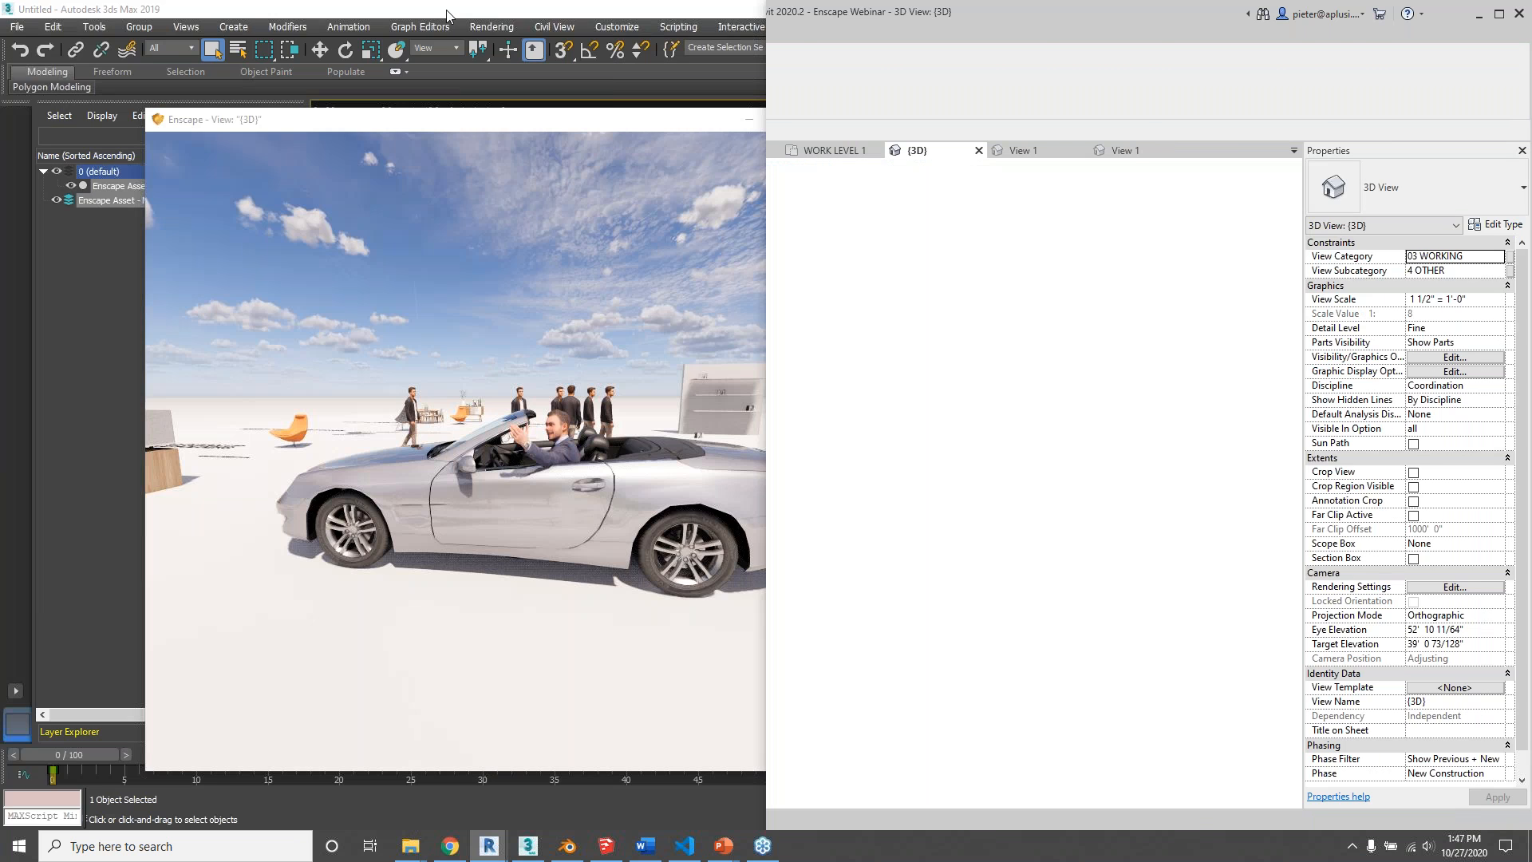
click(147, 147)
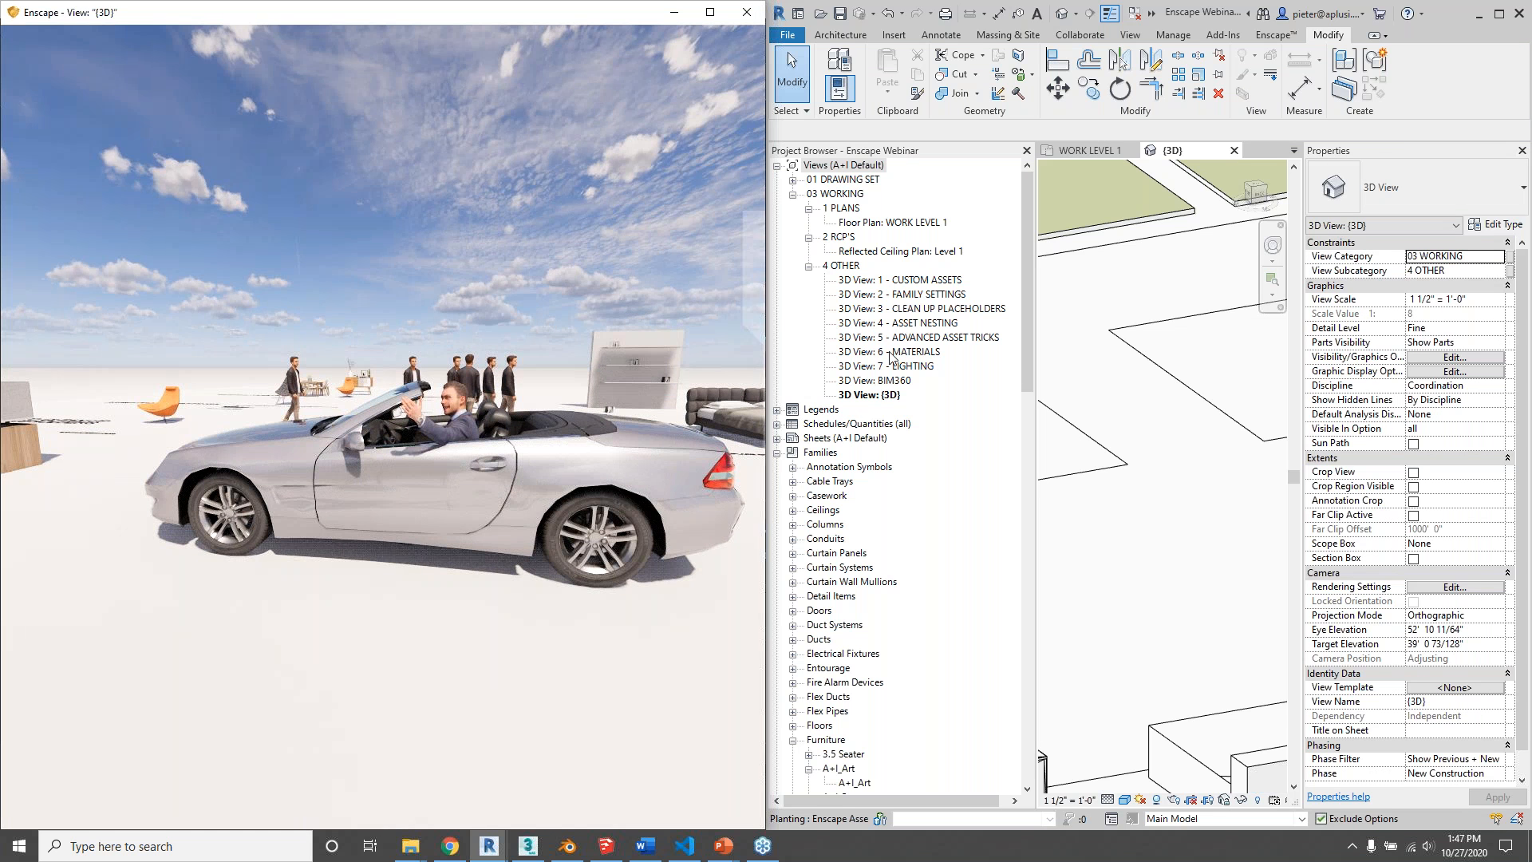
Step: Turn off the Driver parameter of the Car 16 asset
click(1122, 443)
scroll(1122, 445, down, 3)
click(1149, 447)
scroll(1166, 447, up, 2)
shift+middle_drag(1166, 471, 1213, 519)
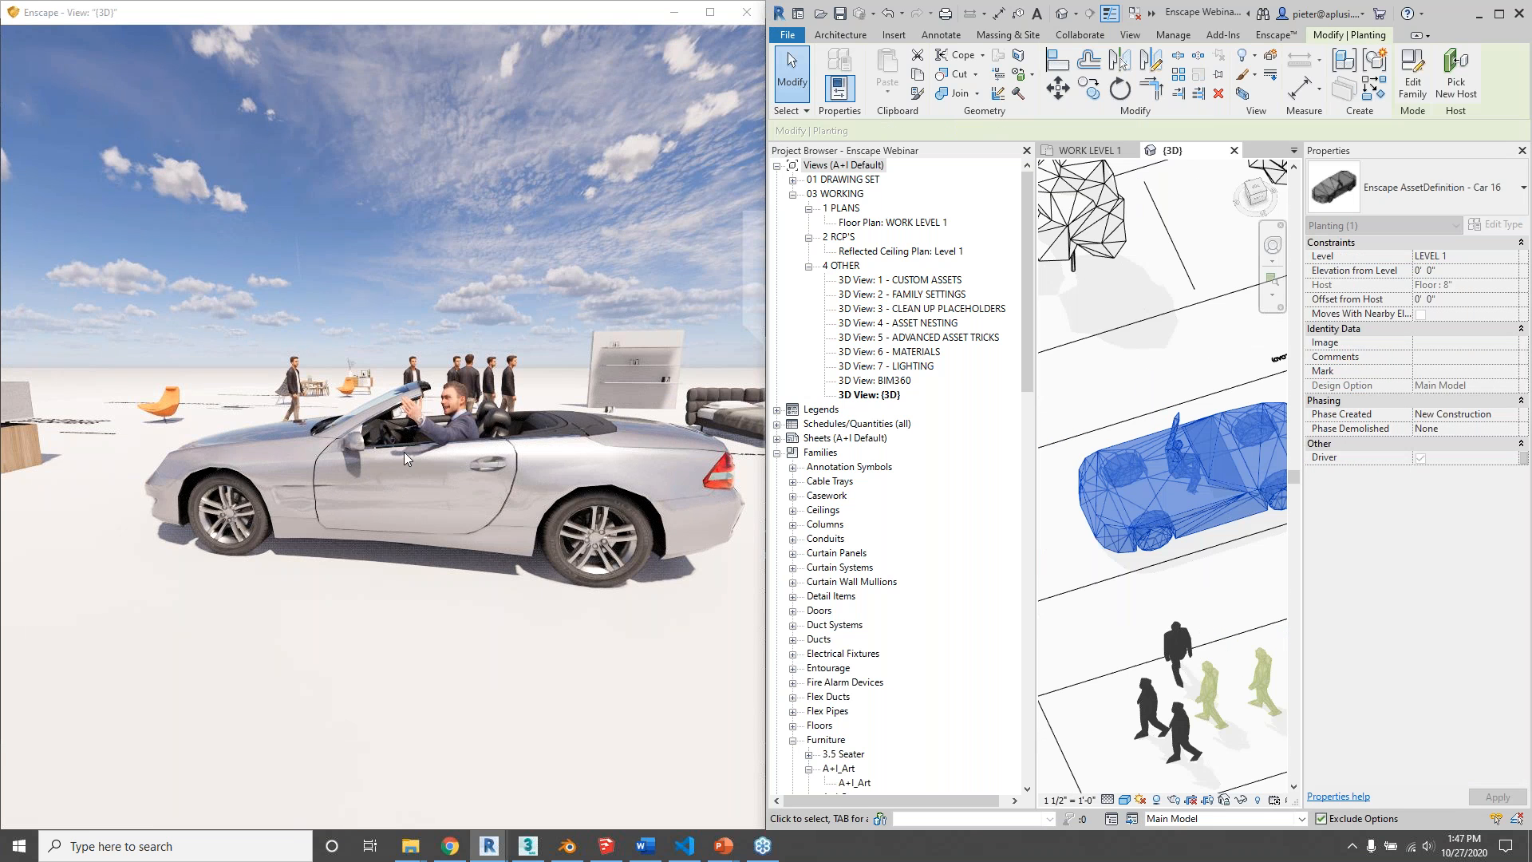
scroll(1178, 482, up, 2)
scroll(1178, 481, down, 3)
shift+middle_drag(1178, 481, 1269, 575)
click(1420, 458)
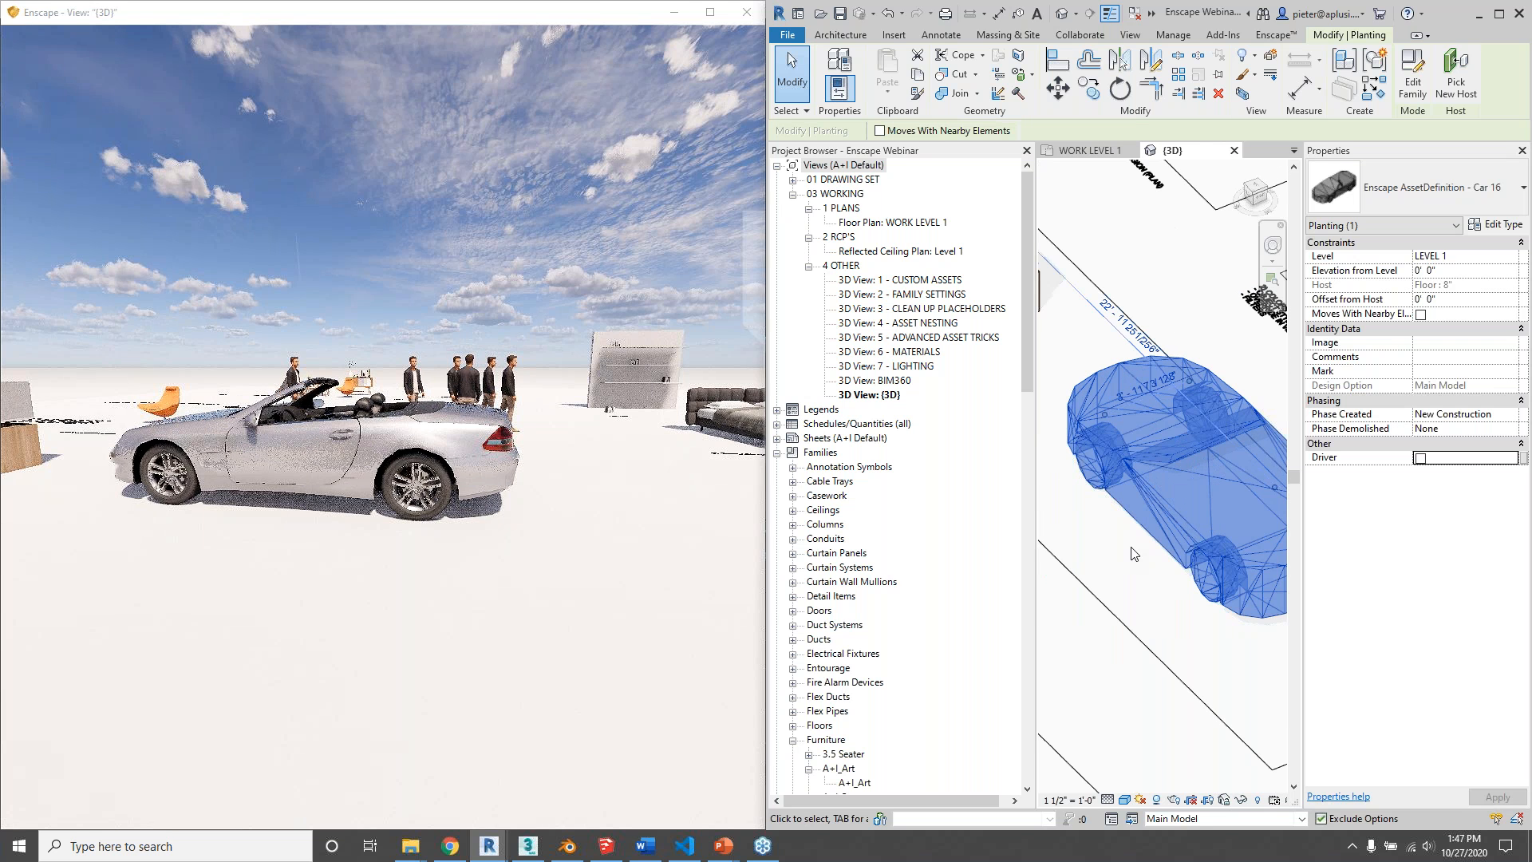
scroll(1137, 561, down, 3)
shift+middle_drag(1136, 561, 1229, 188)
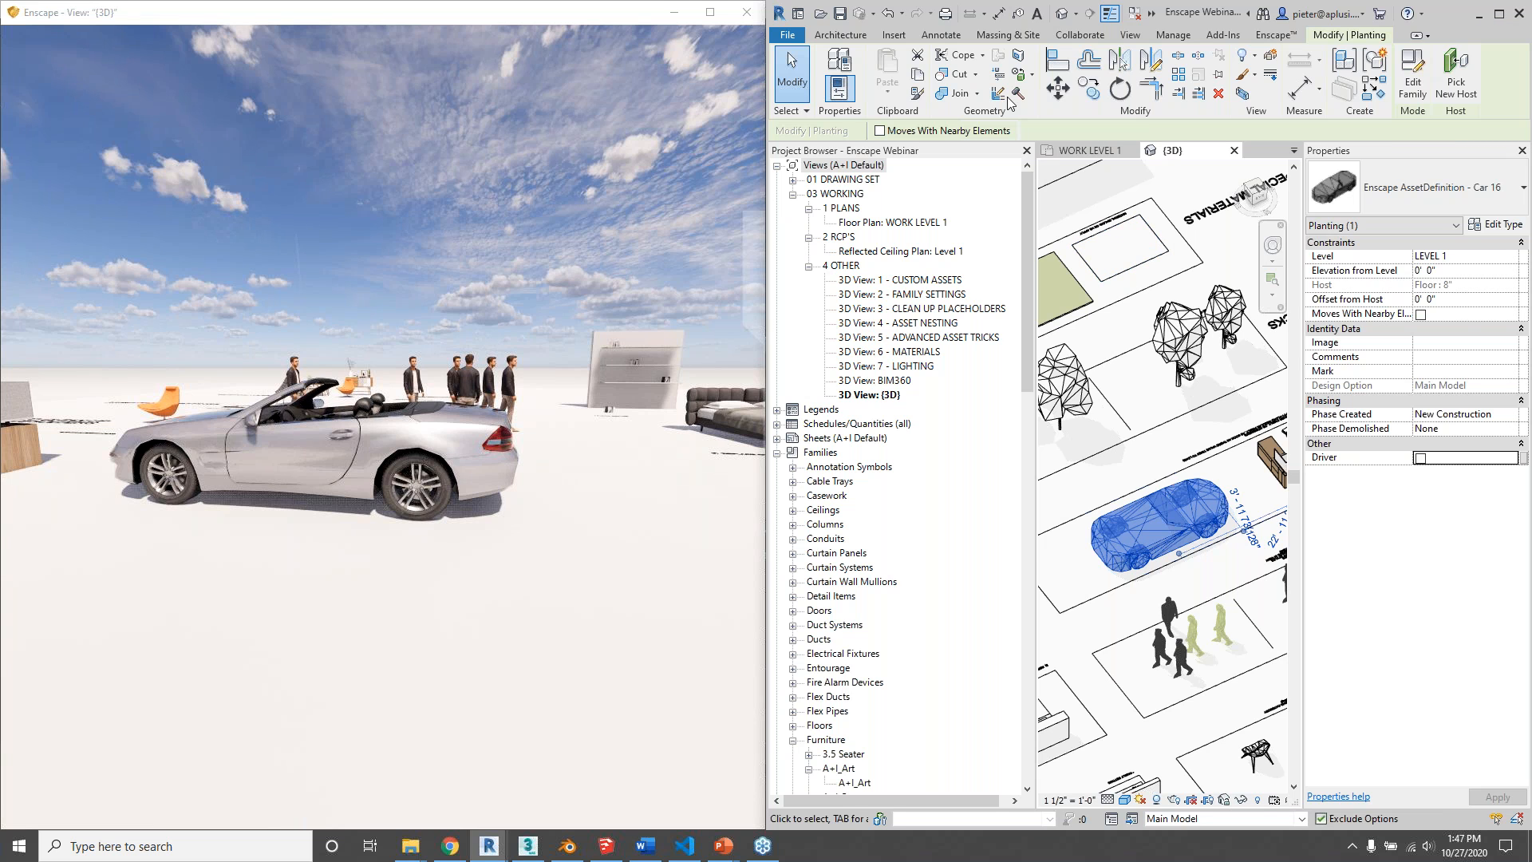
Step: Return to the Enscape Webinar project's 3D view in Revit and maximize its window
drag(765, 559, 651, 559)
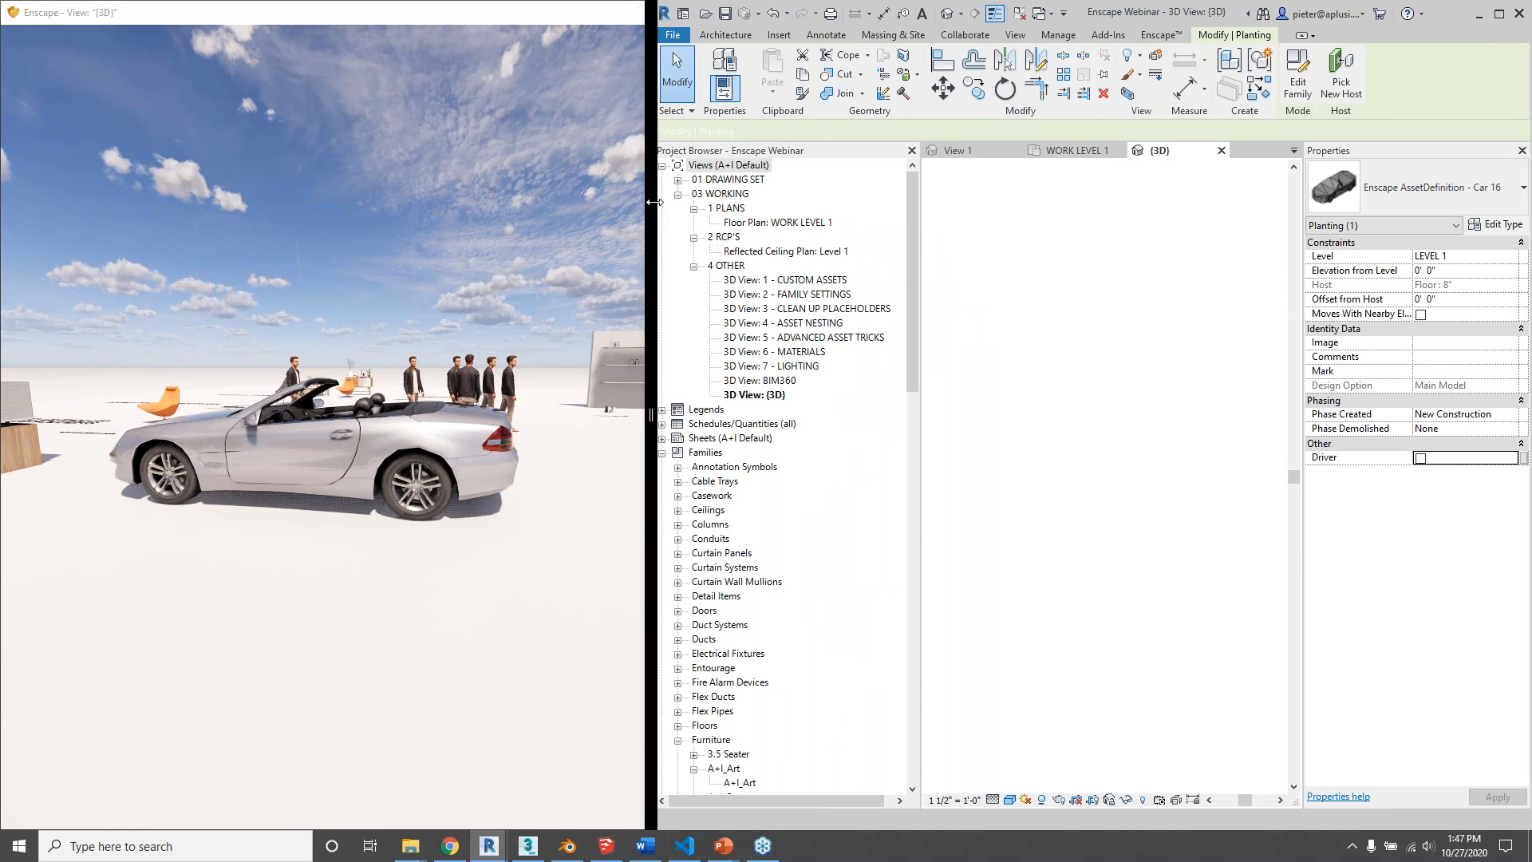
shift+middle_drag(1149, 597, 1113, 575)
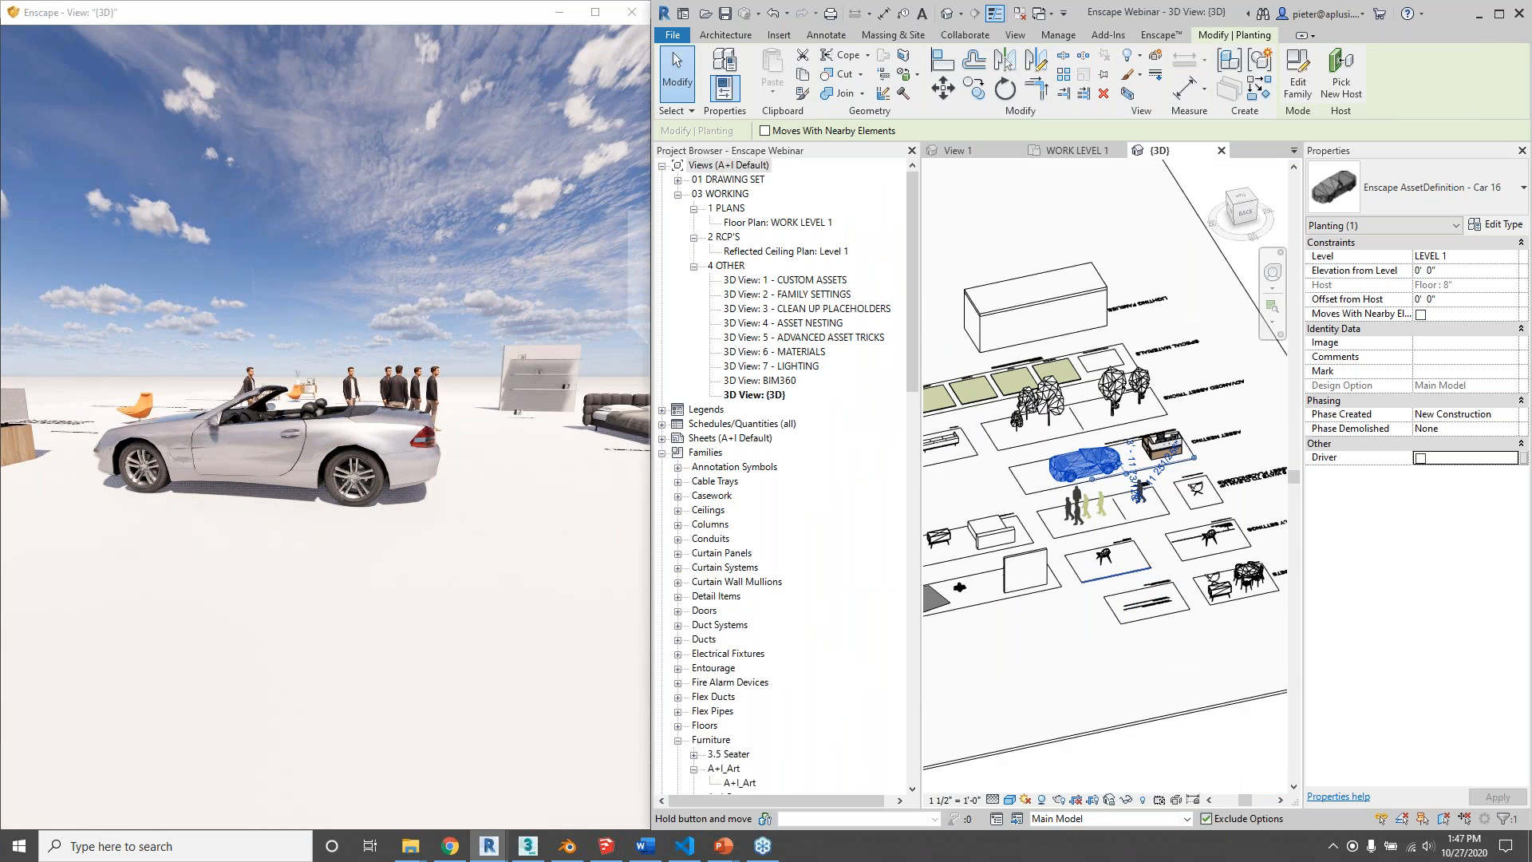
key(alt+Tab)
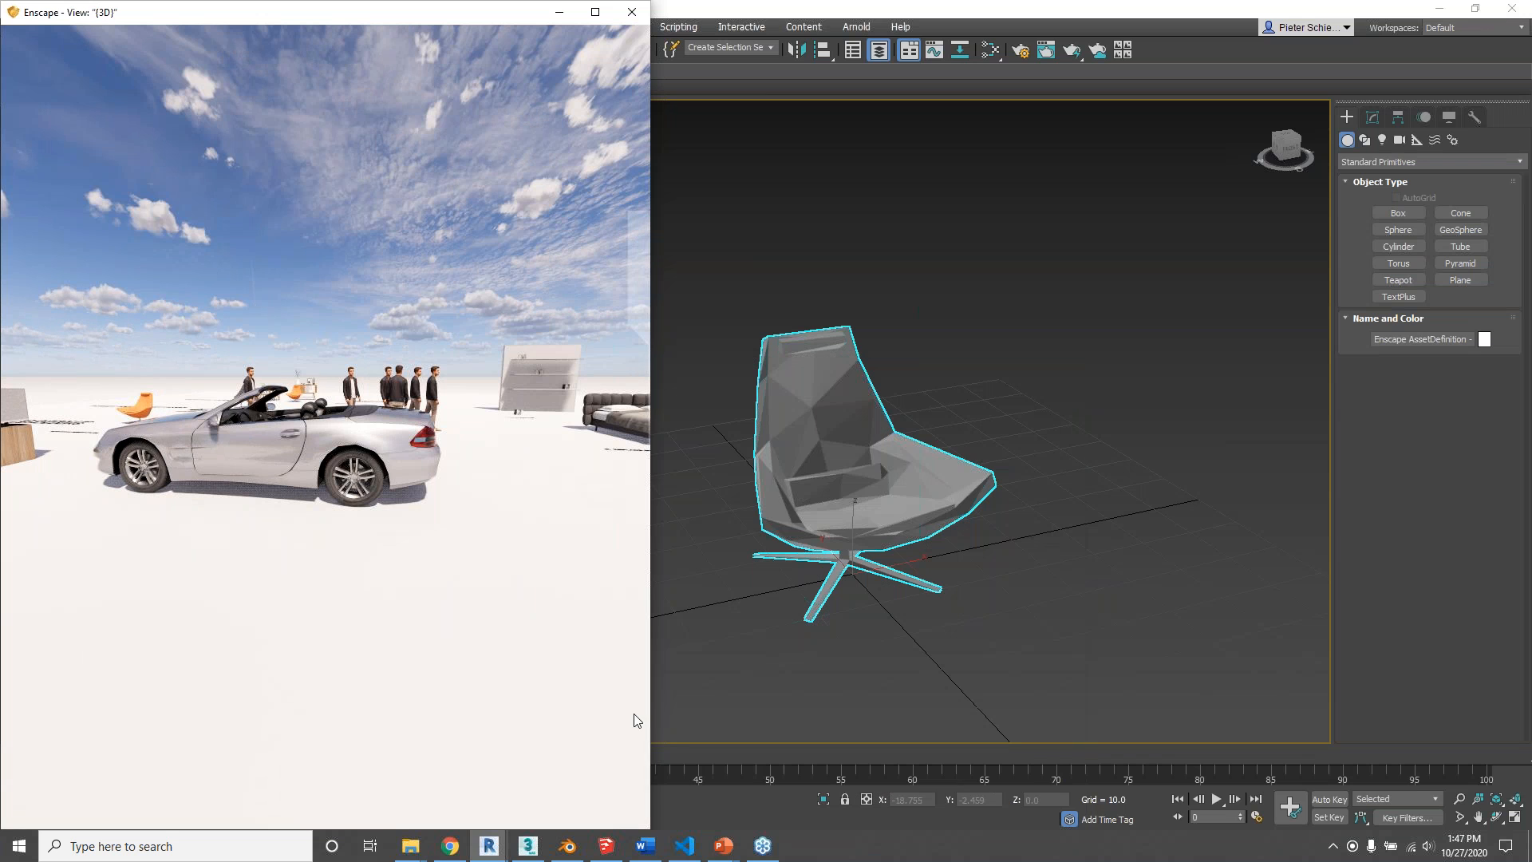
mouse_move(490, 846)
click(447, 766)
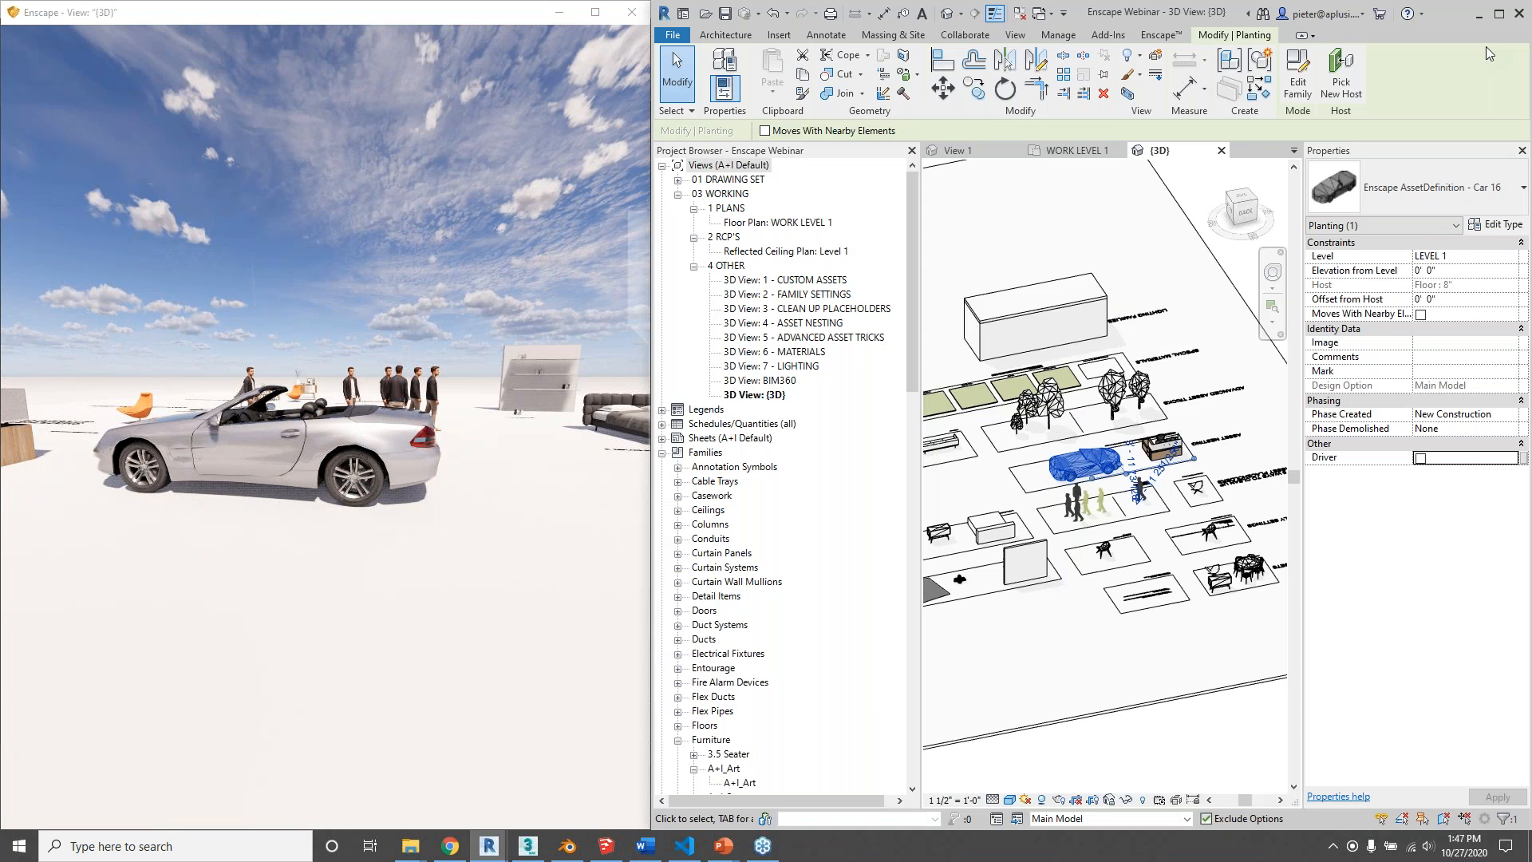
click(1499, 13)
Step: Examine the Ficus Medium tree and its neighbours in the Advanced Asset Tricks area
scroll(1036, 531, down, 3)
scroll(782, 511, up, 3)
scroll(784, 513, up, 2)
shift+middle_drag(784, 513, 1010, 558)
scroll(556, 580, up, 3)
shift+middle_drag(556, 580, 743, 613)
scroll(643, 670, up, 2)
scroll(718, 601, down, 1)
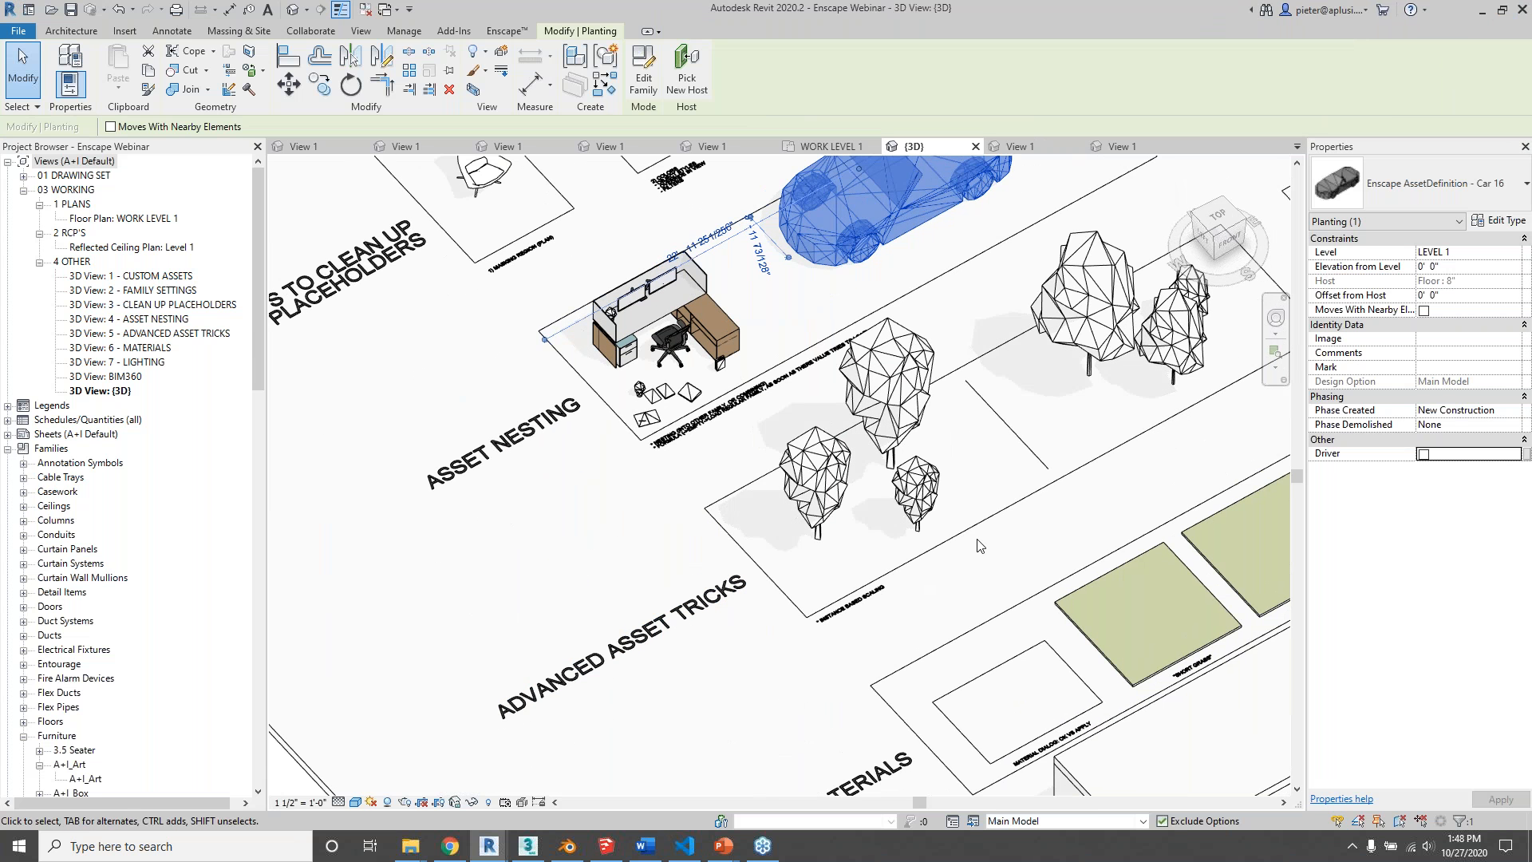
middle_drag(977, 545, 898, 601)
scroll(853, 608, up, 2)
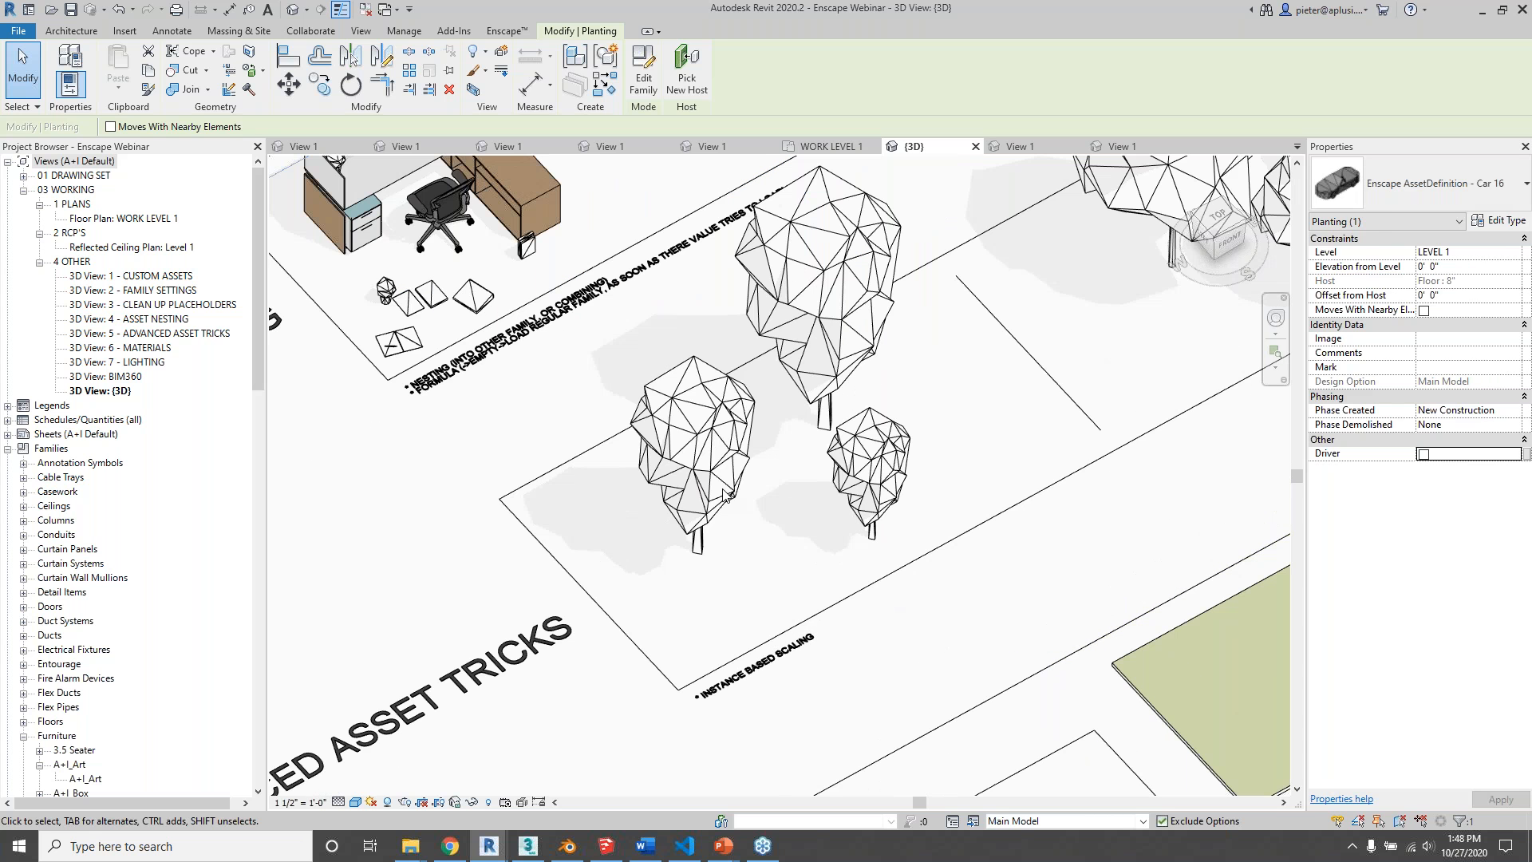
click(730, 487)
shift+middle_drag(958, 543, 878, 546)
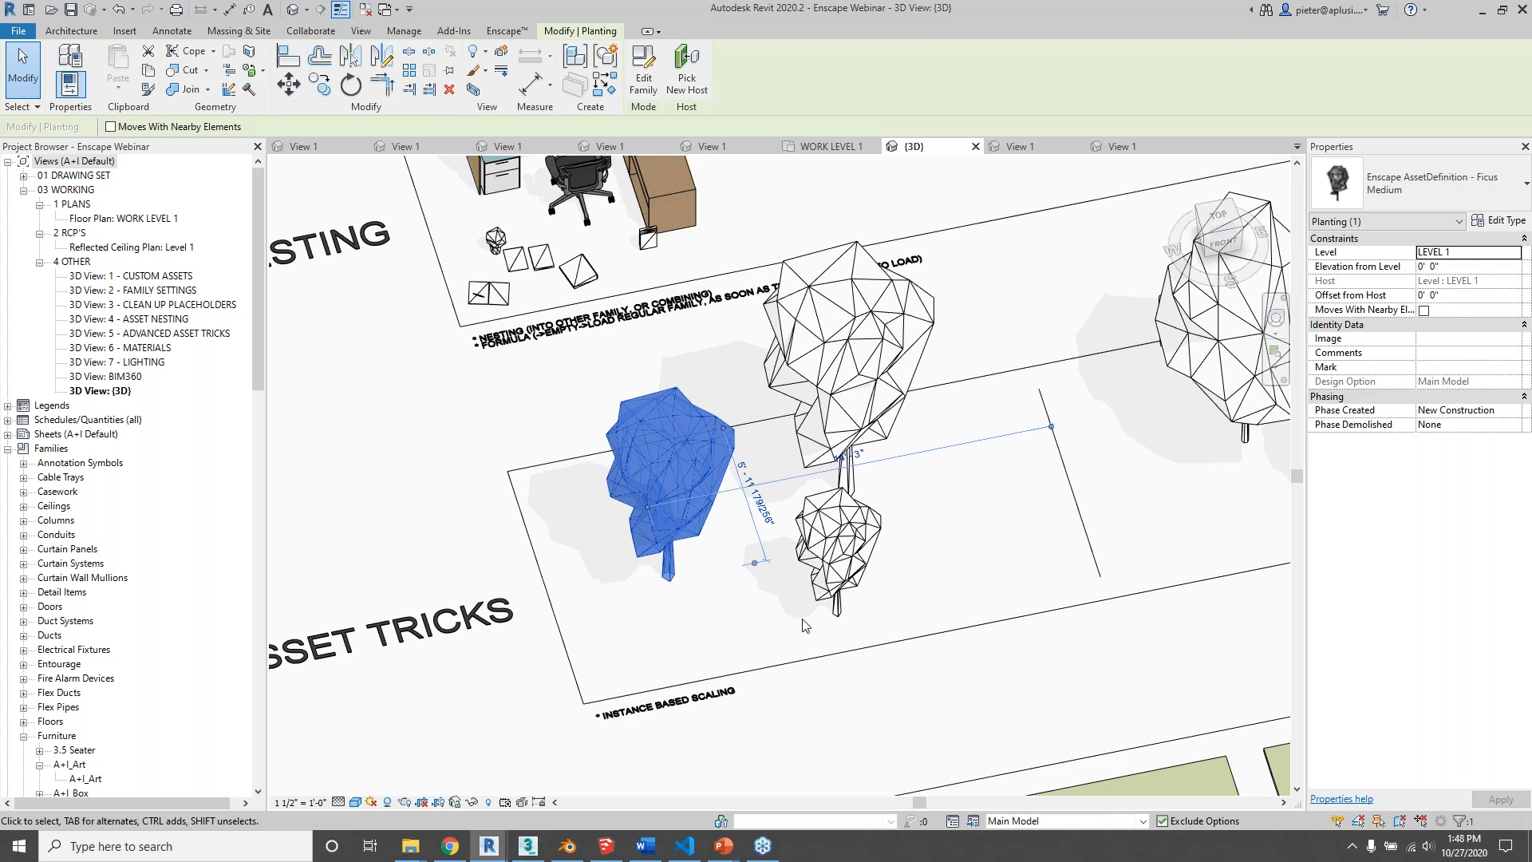
middle_drag(933, 537, 626, 609)
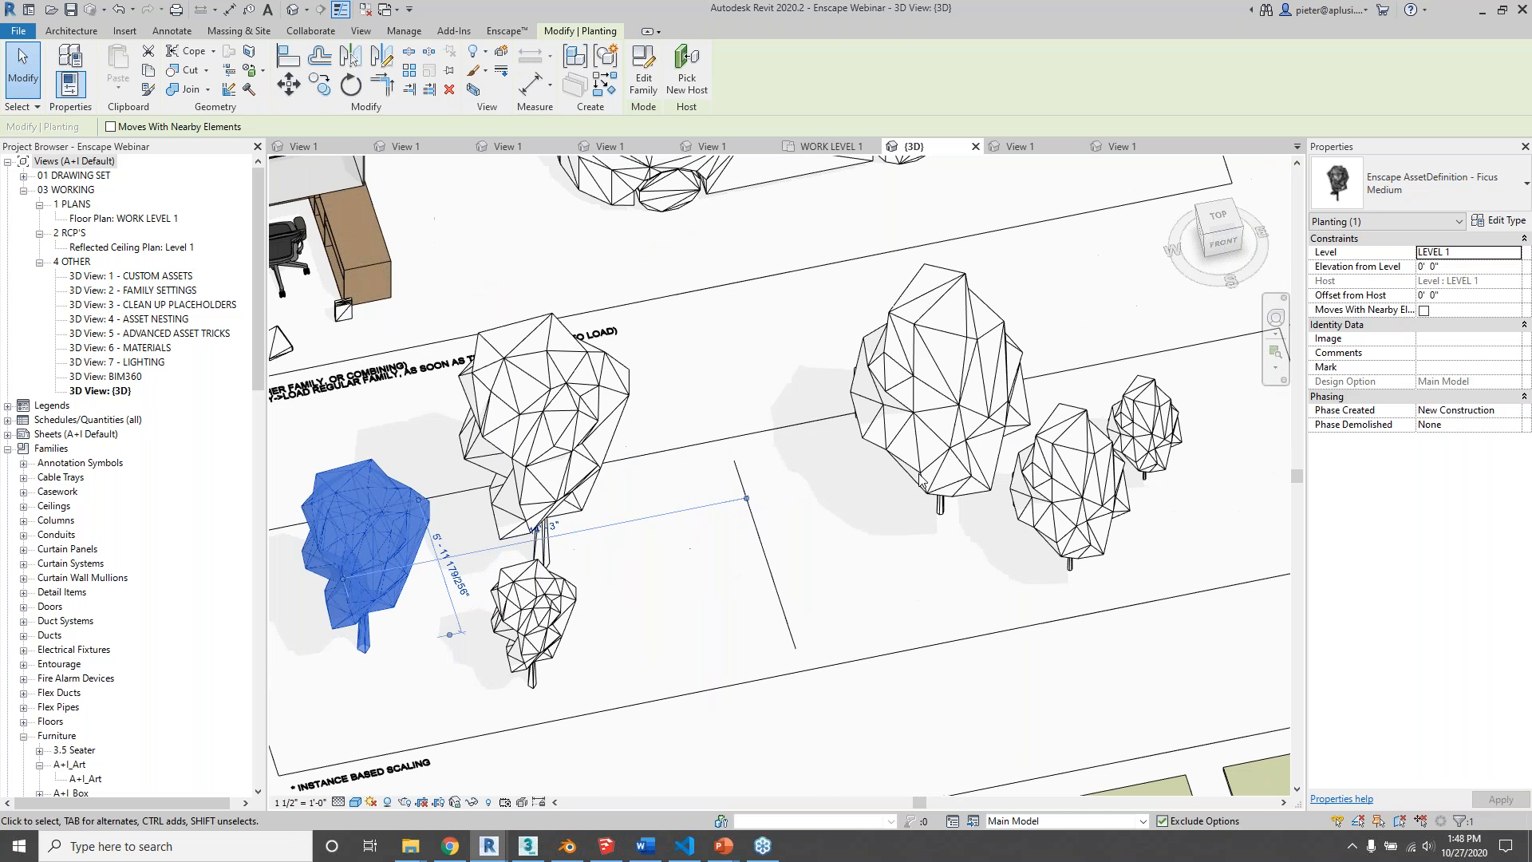
Step: Set the EnscapeHeight of the largest Rowan tree to 10' 0"
click(925, 472)
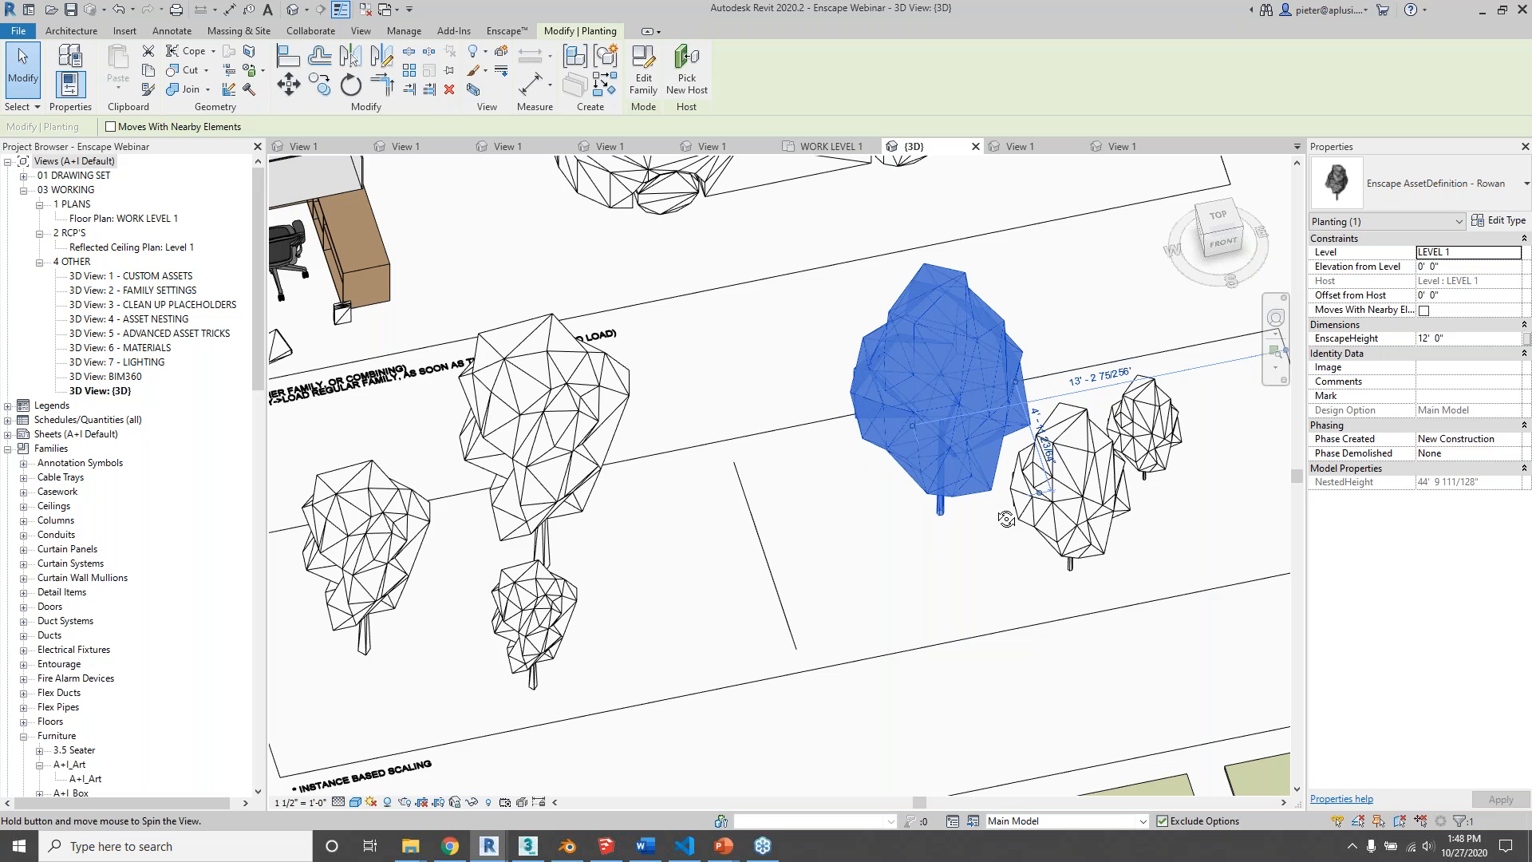
shift+middle_drag(1006, 518, 1030, 504)
click(1467, 339)
text(10)
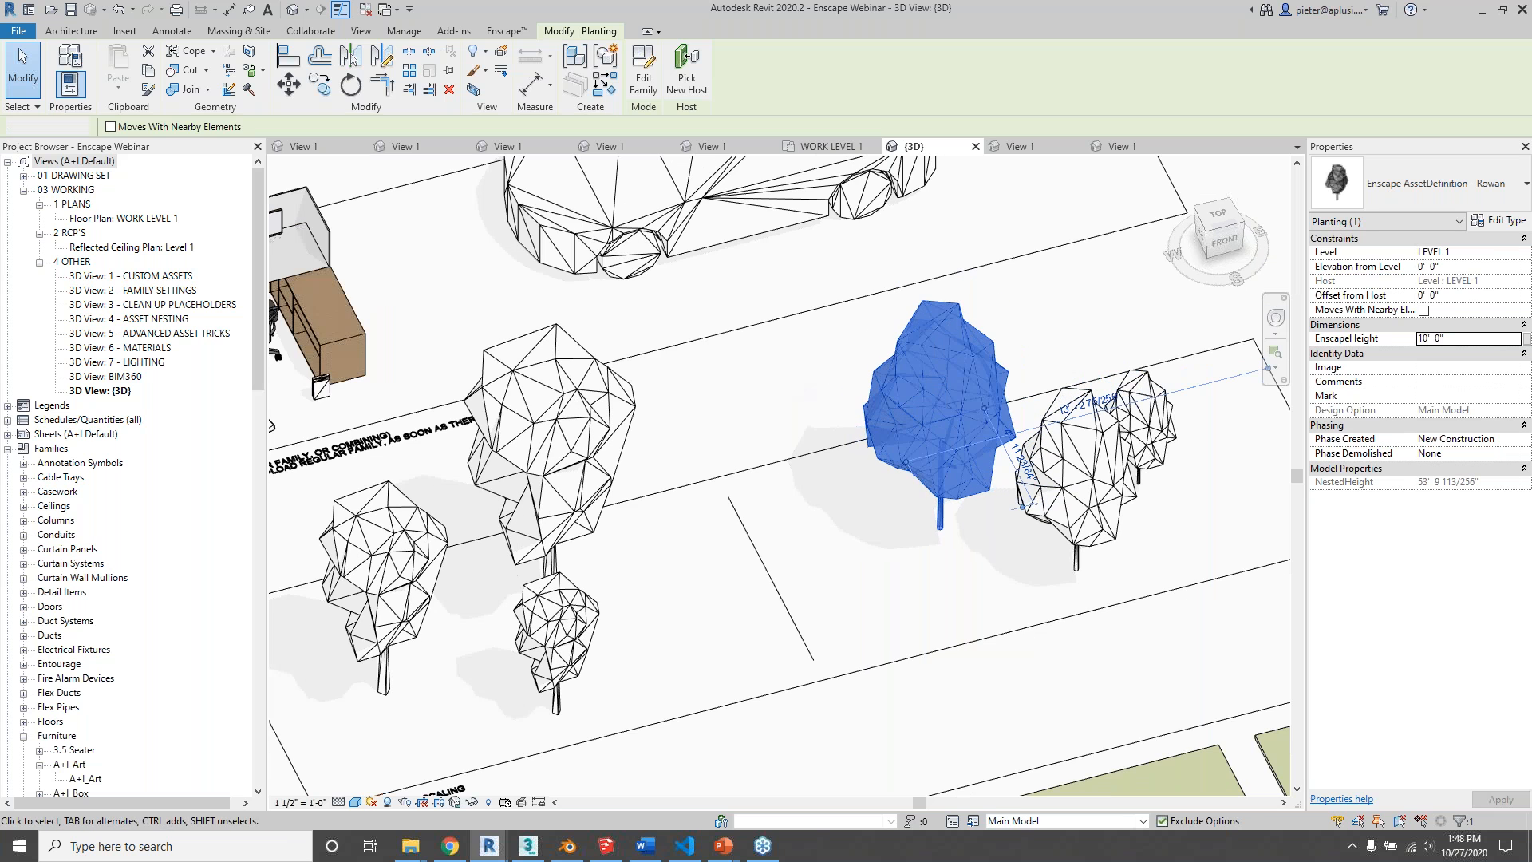
middle_drag(1097, 483, 931, 604)
scroll(918, 558, down, 1)
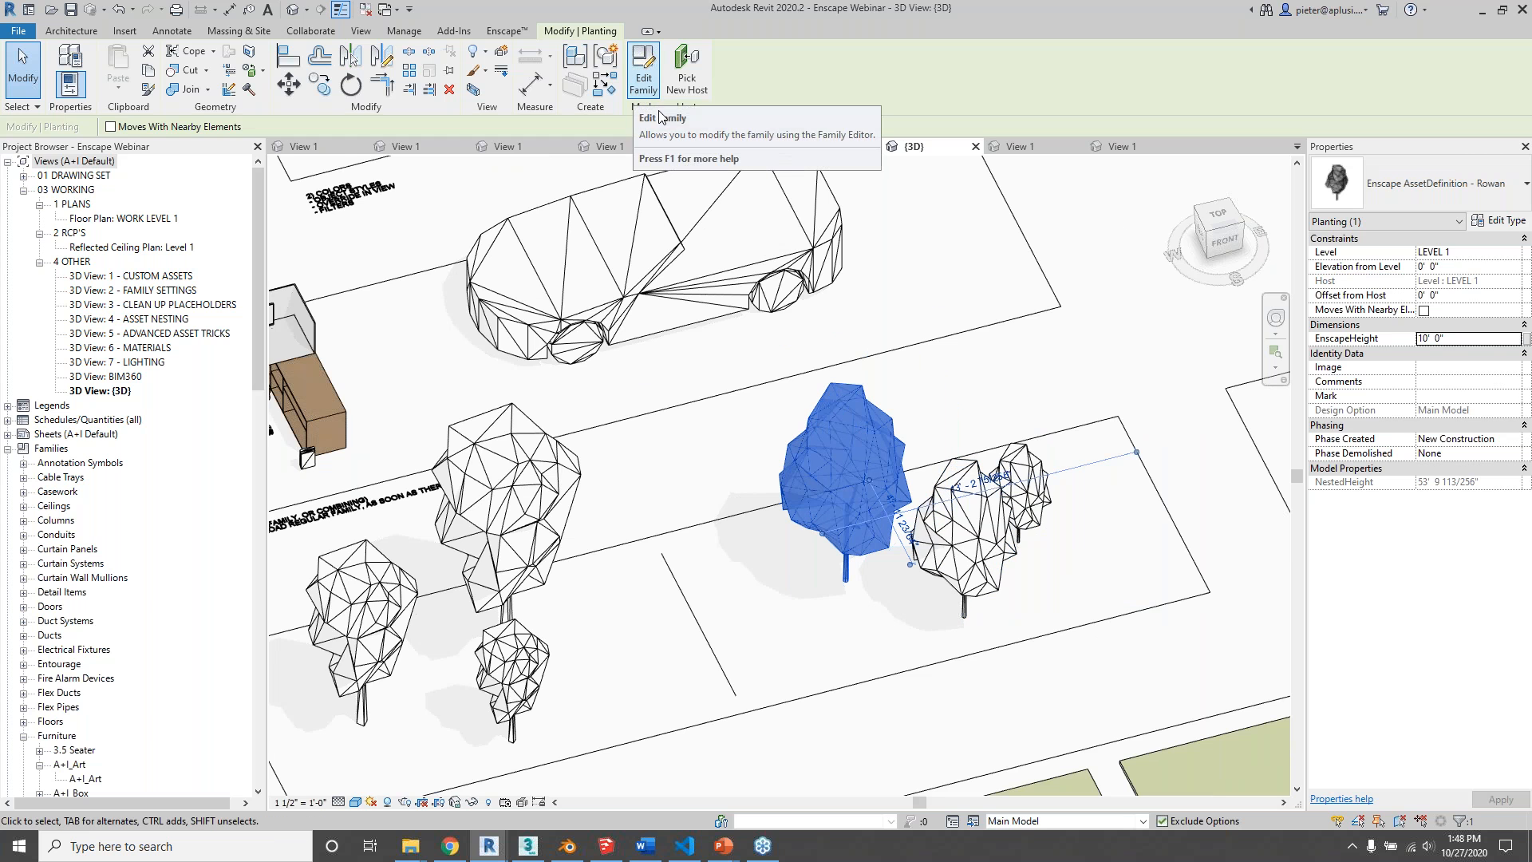
Step: Examine the height parameters and formulas in the Rowan family's Family Types, and close the family to return to the project
click(636, 81)
click(97, 85)
drag(963, 636, 1275, 775)
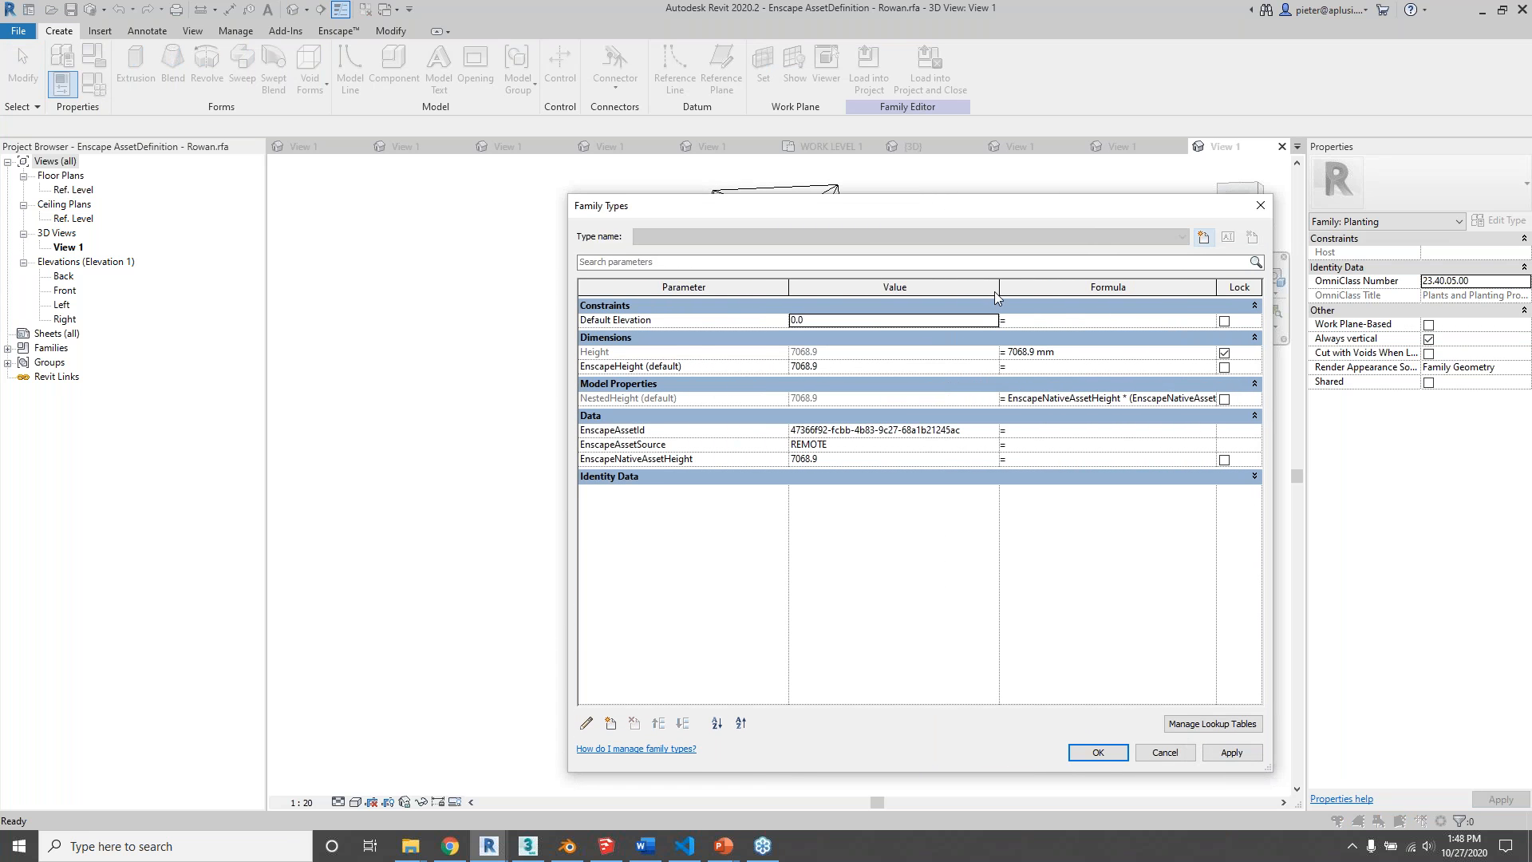
drag(998, 289, 942, 289)
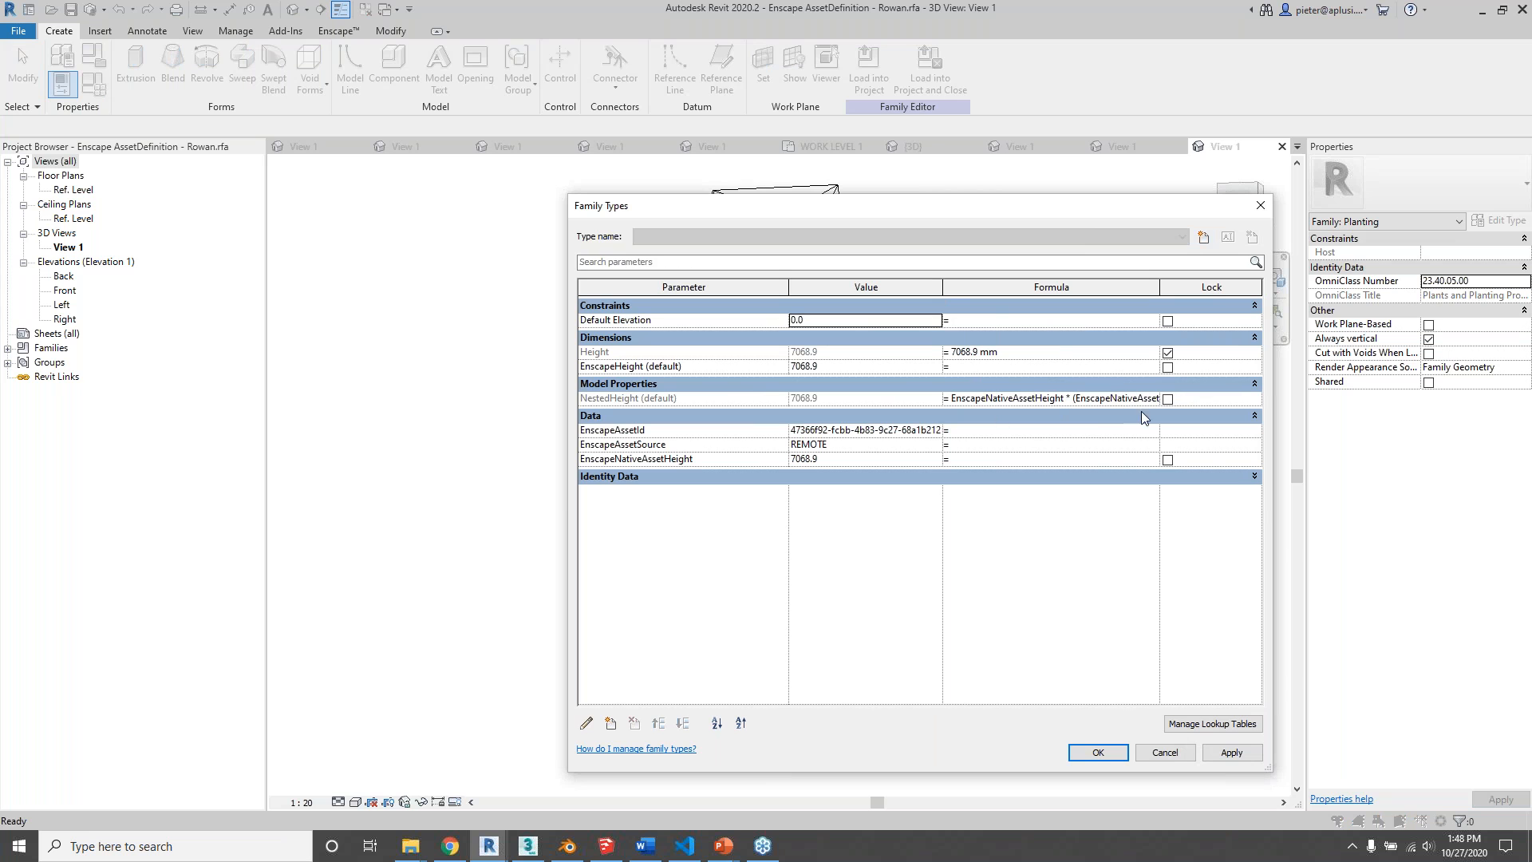
click(589, 367)
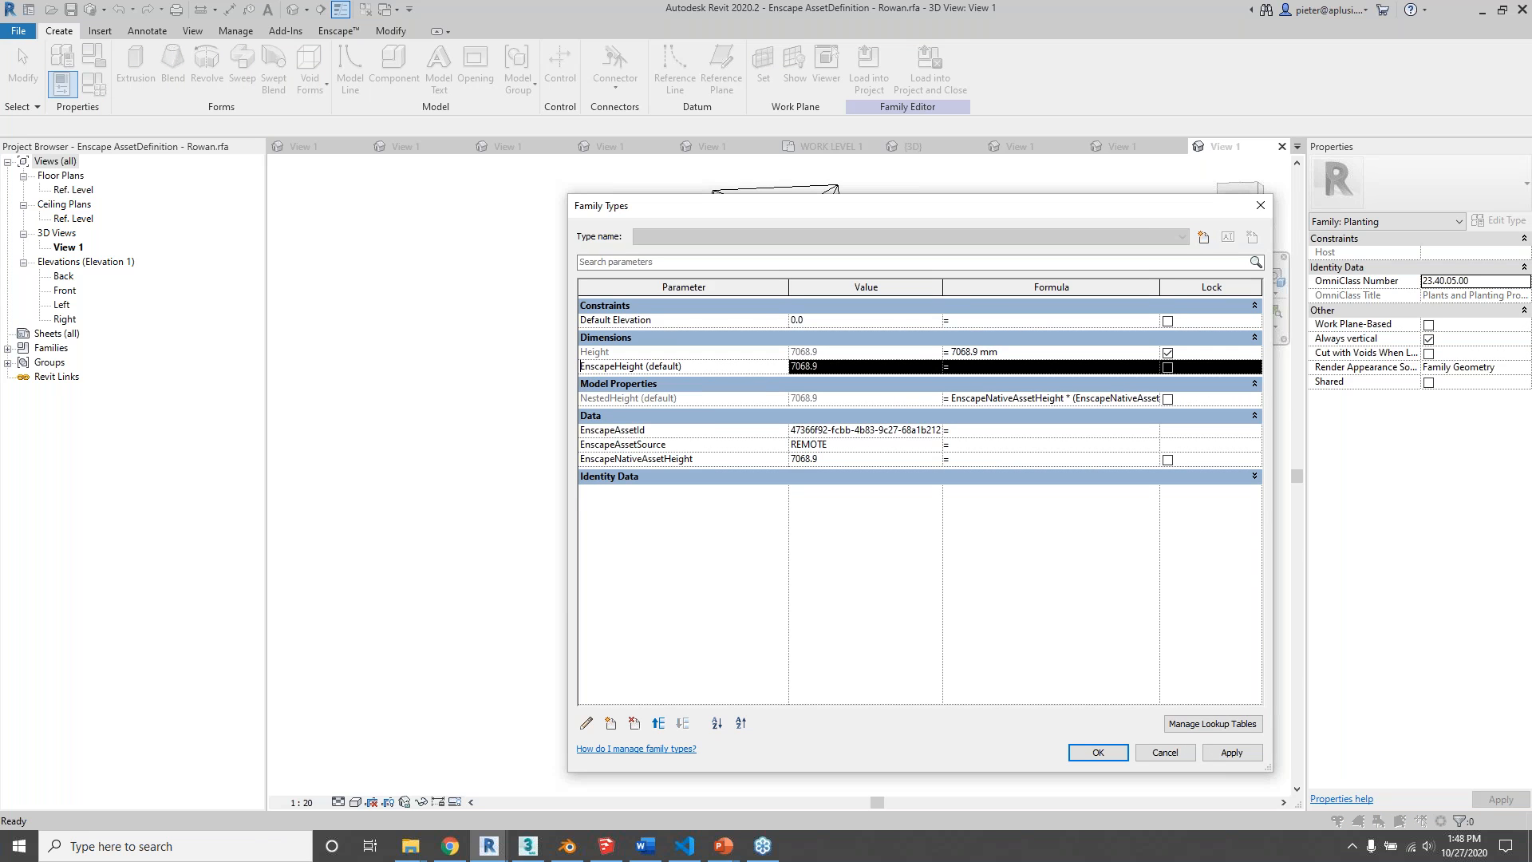
drag(999, 352, 950, 352)
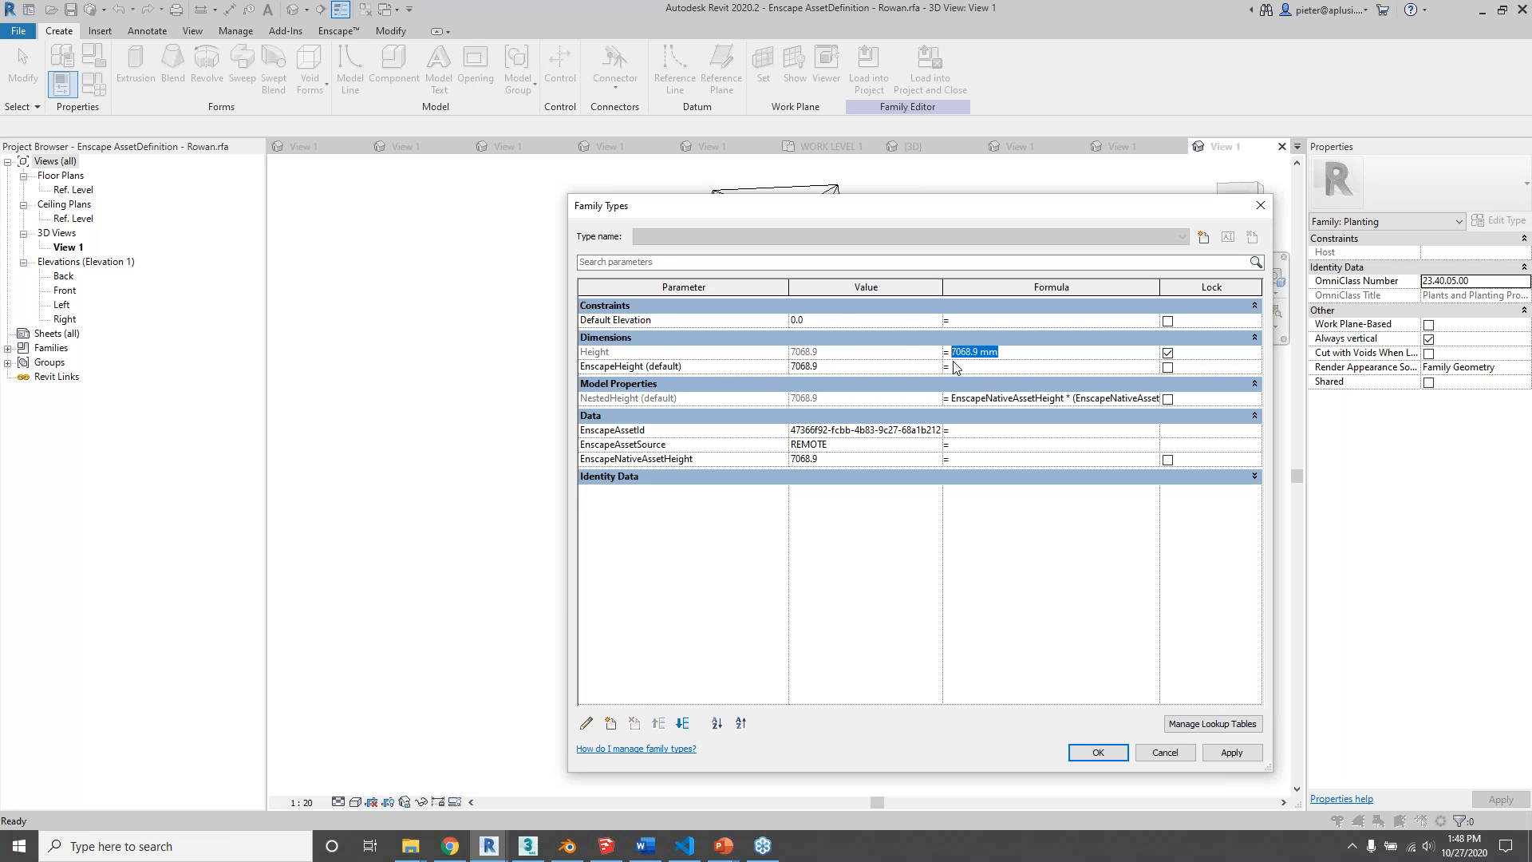
click(1258, 205)
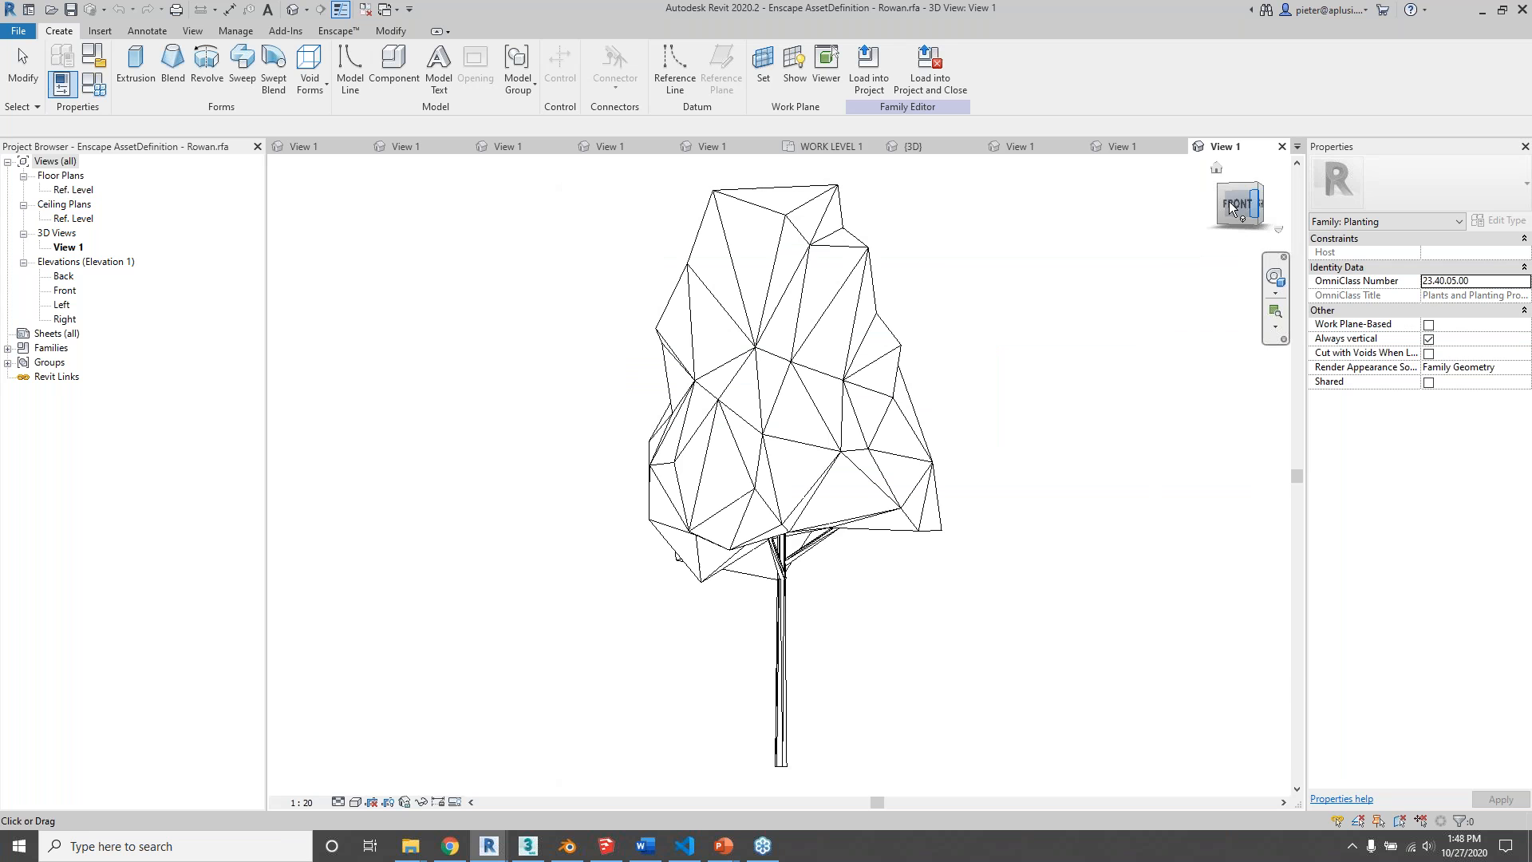
click(1282, 147)
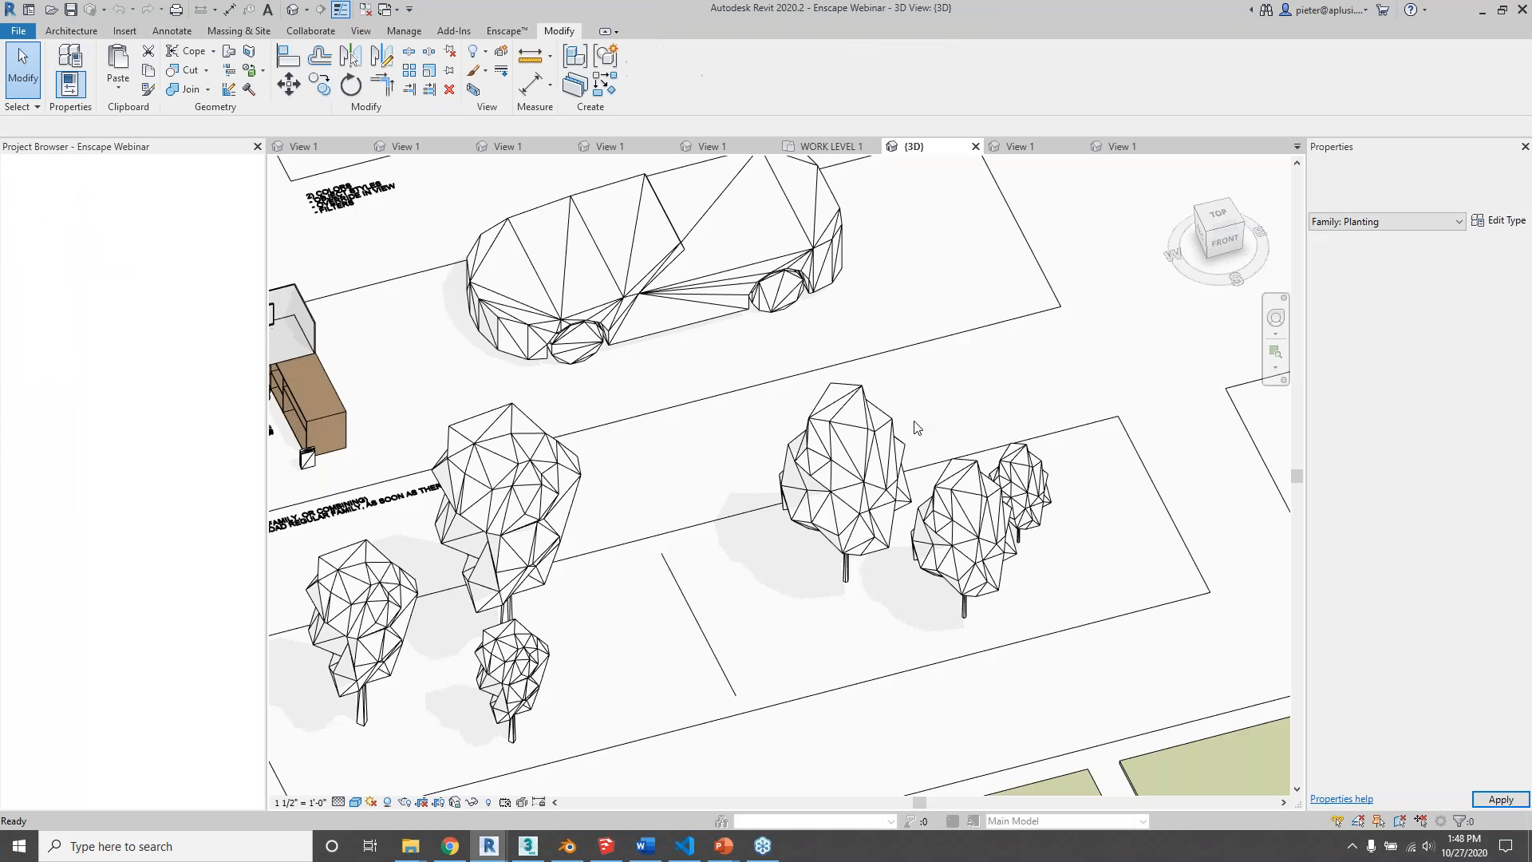
scroll(853, 503, down, 8)
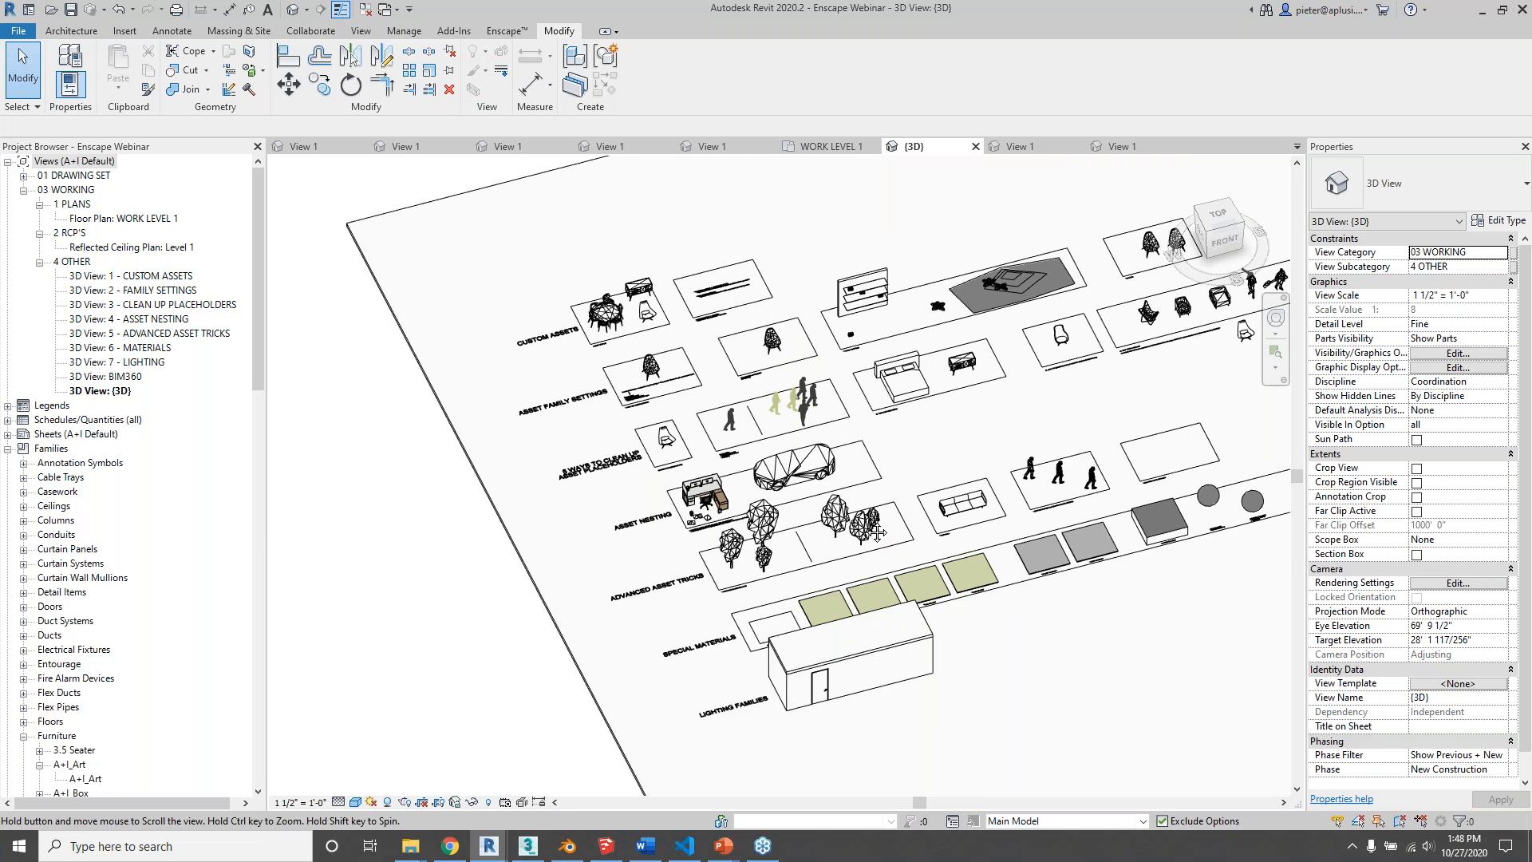
Step: Select the three-seat sofa in the Formula area of the 3D view
scroll(1190, 356, up, 2)
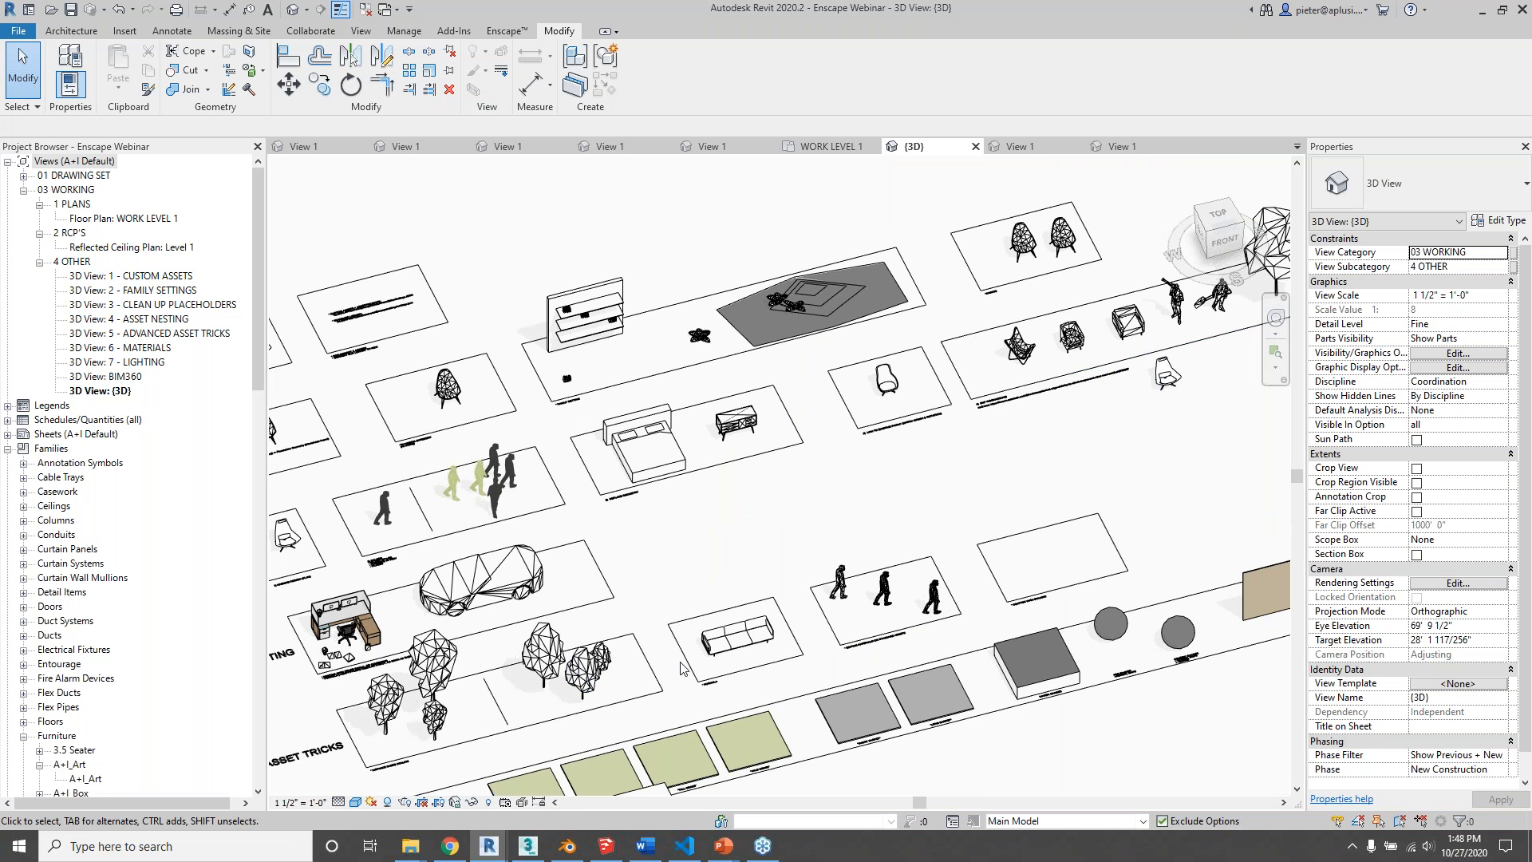
scroll(685, 669, up, 3)
scroll(685, 669, up, 3)
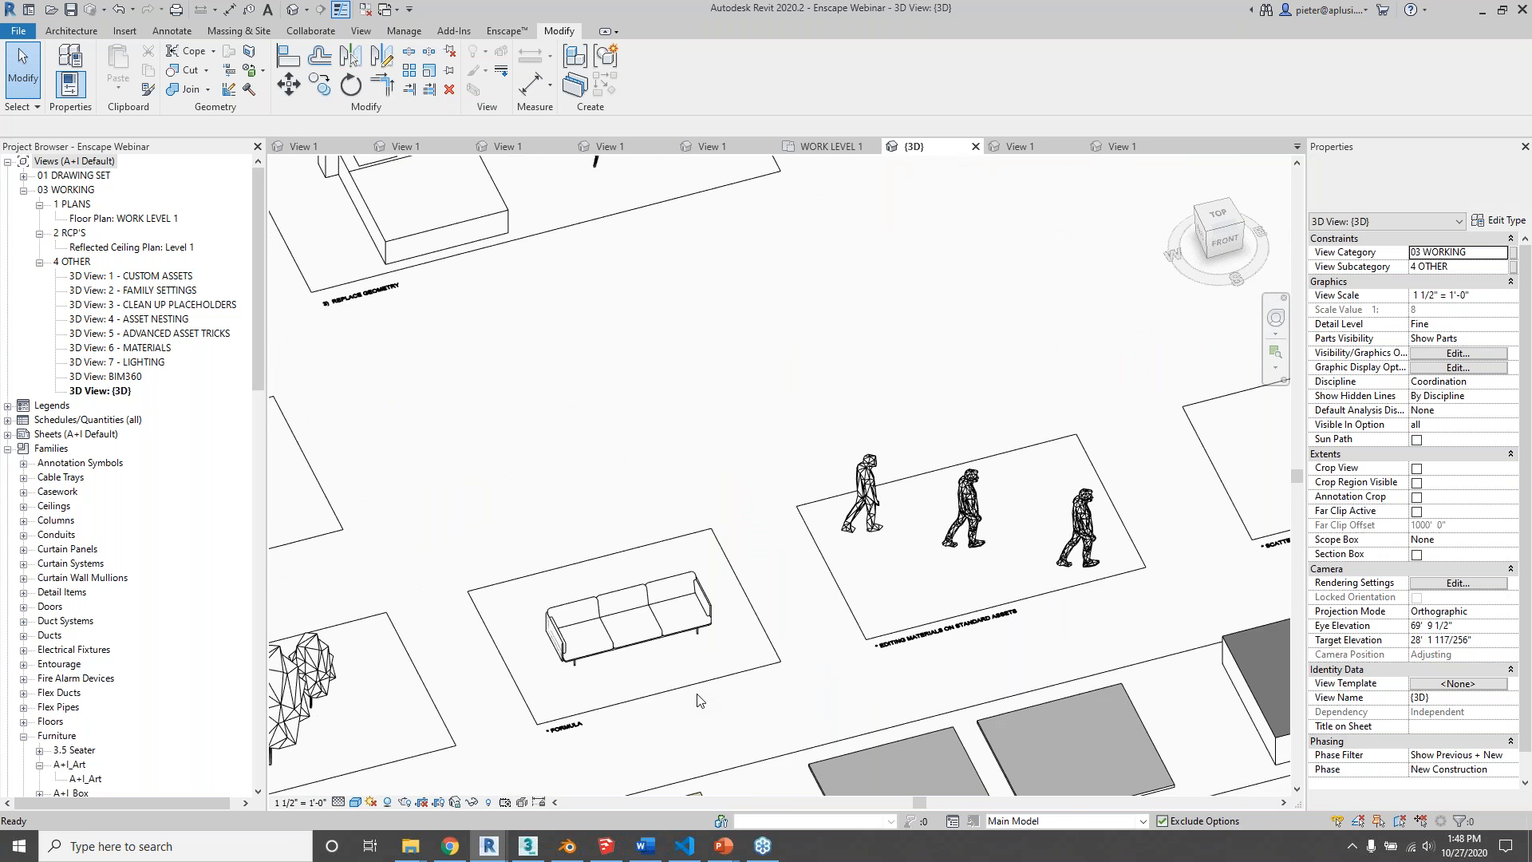
scroll(698, 701, up, 3)
click(718, 631)
middle_drag(728, 636, 830, 635)
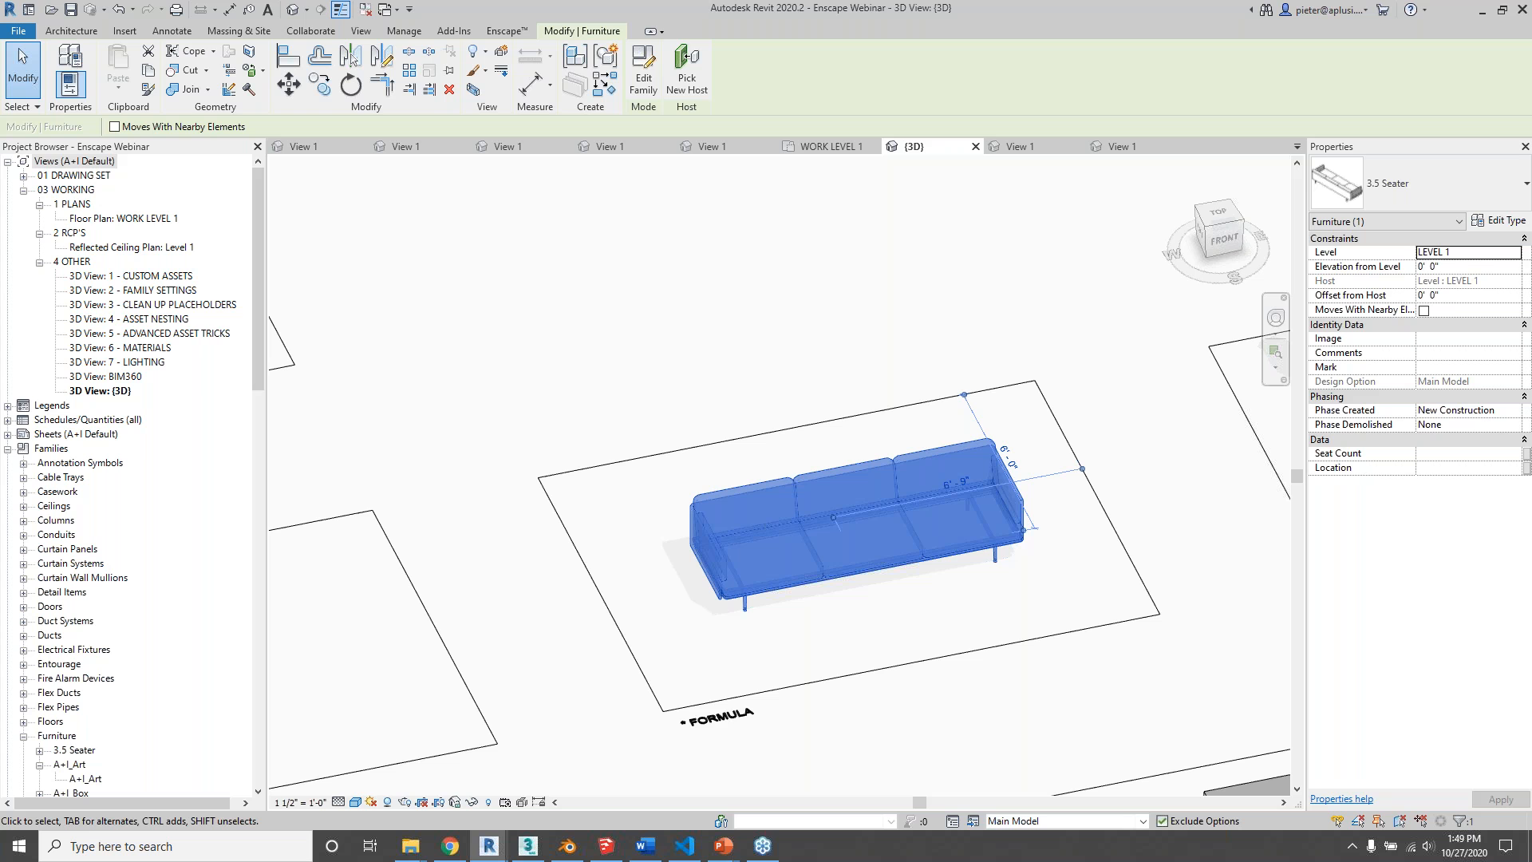
Step: Arrange the Enscape and Revit windows side by side with the sofa in view in both
mouse_move(490, 839)
click(470, 794)
click(1504, 11)
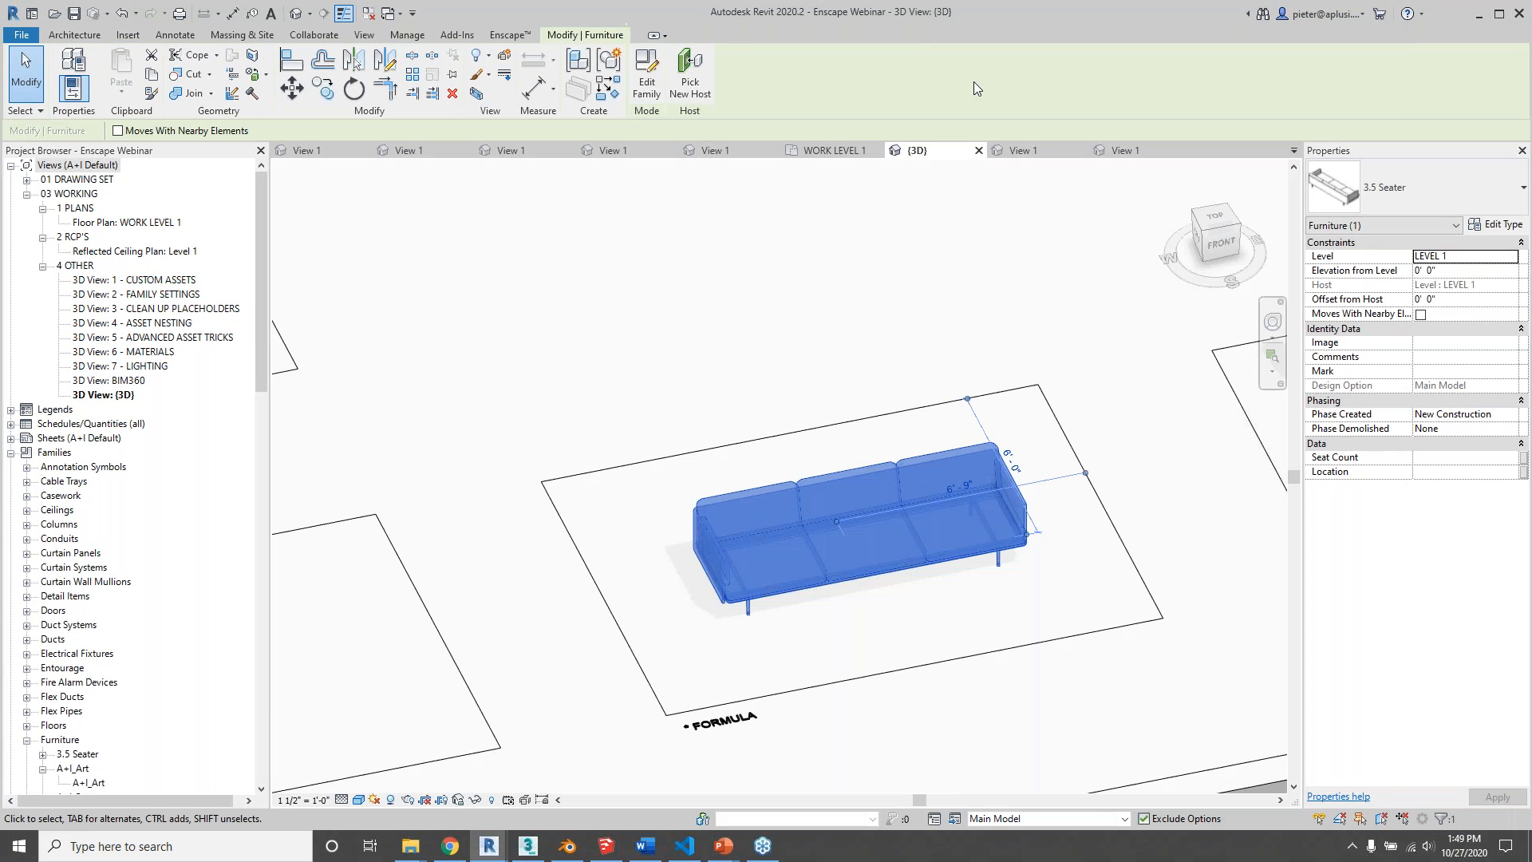
key(super+Right)
scroll(1116, 562, down, 5)
scroll(1116, 561, up, 6)
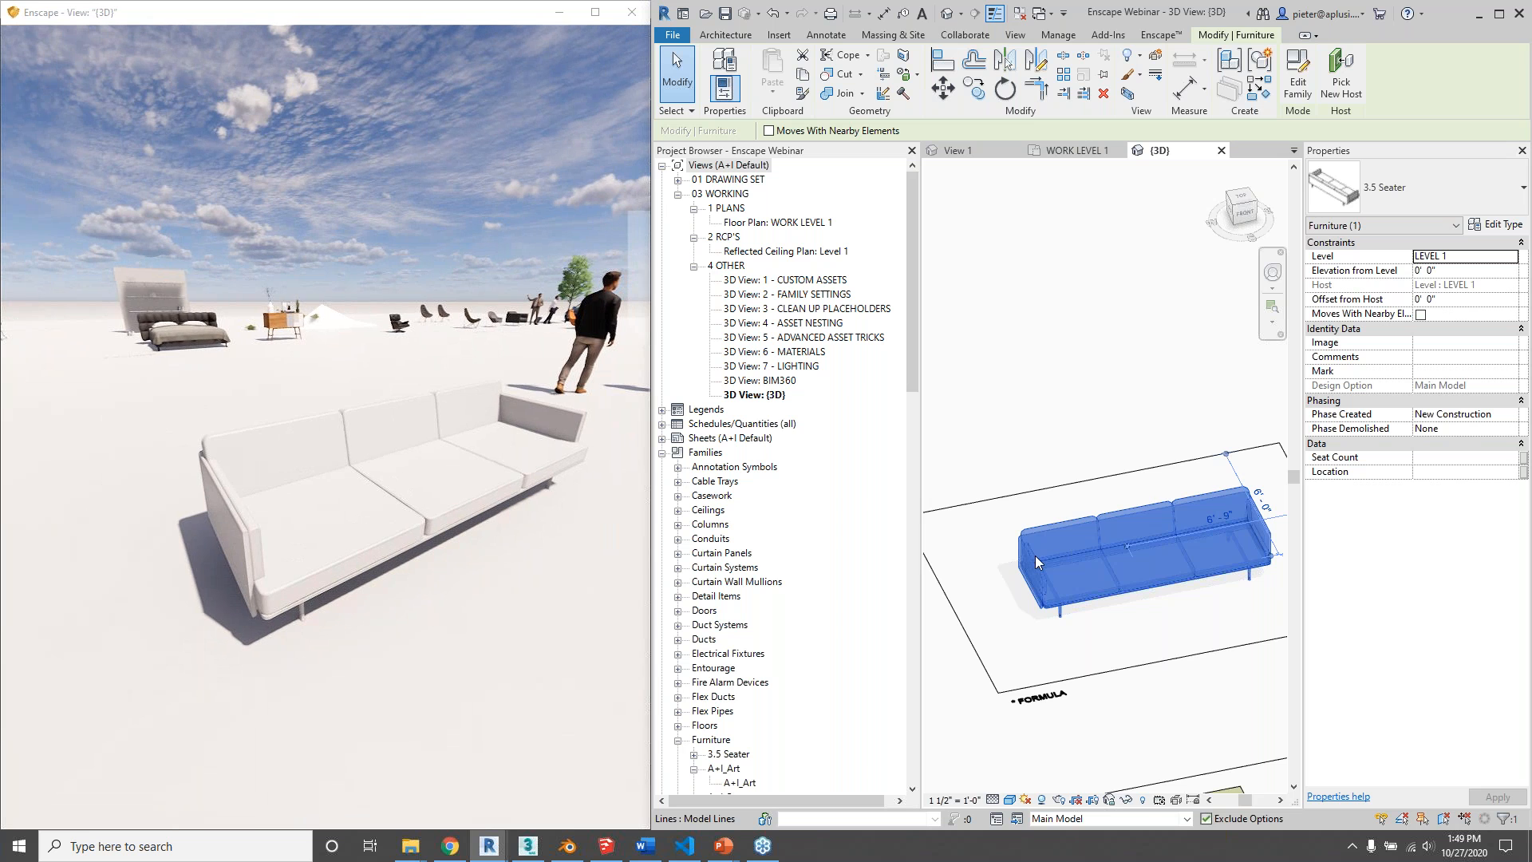
Step: Turn on Render As Enscape Asset in the sofa's type properties, and deselect the sofa
click(1483, 229)
scroll(663, 607, down, 5)
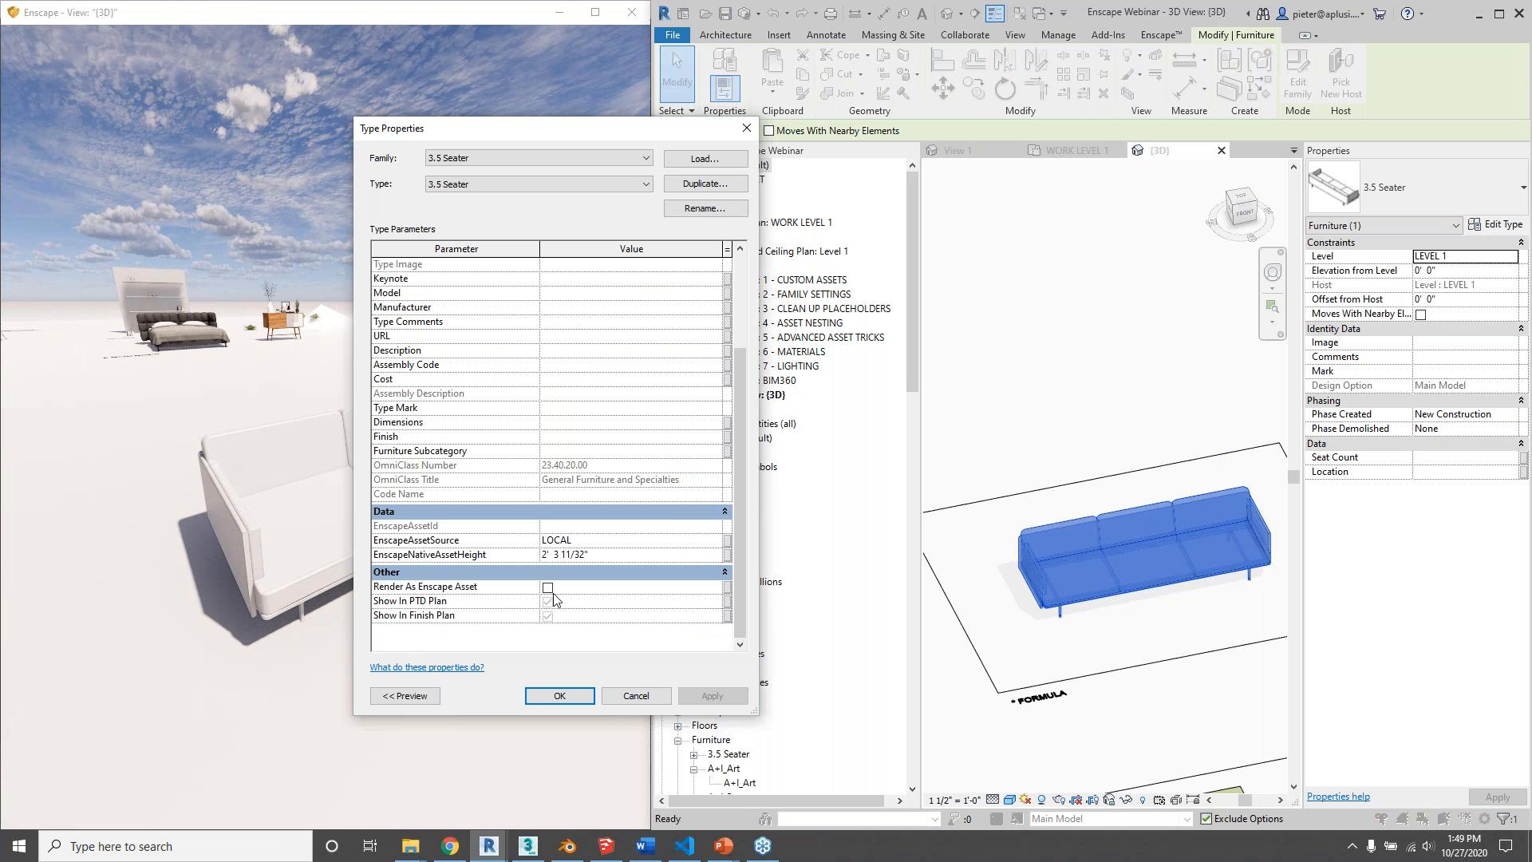
click(549, 589)
click(560, 696)
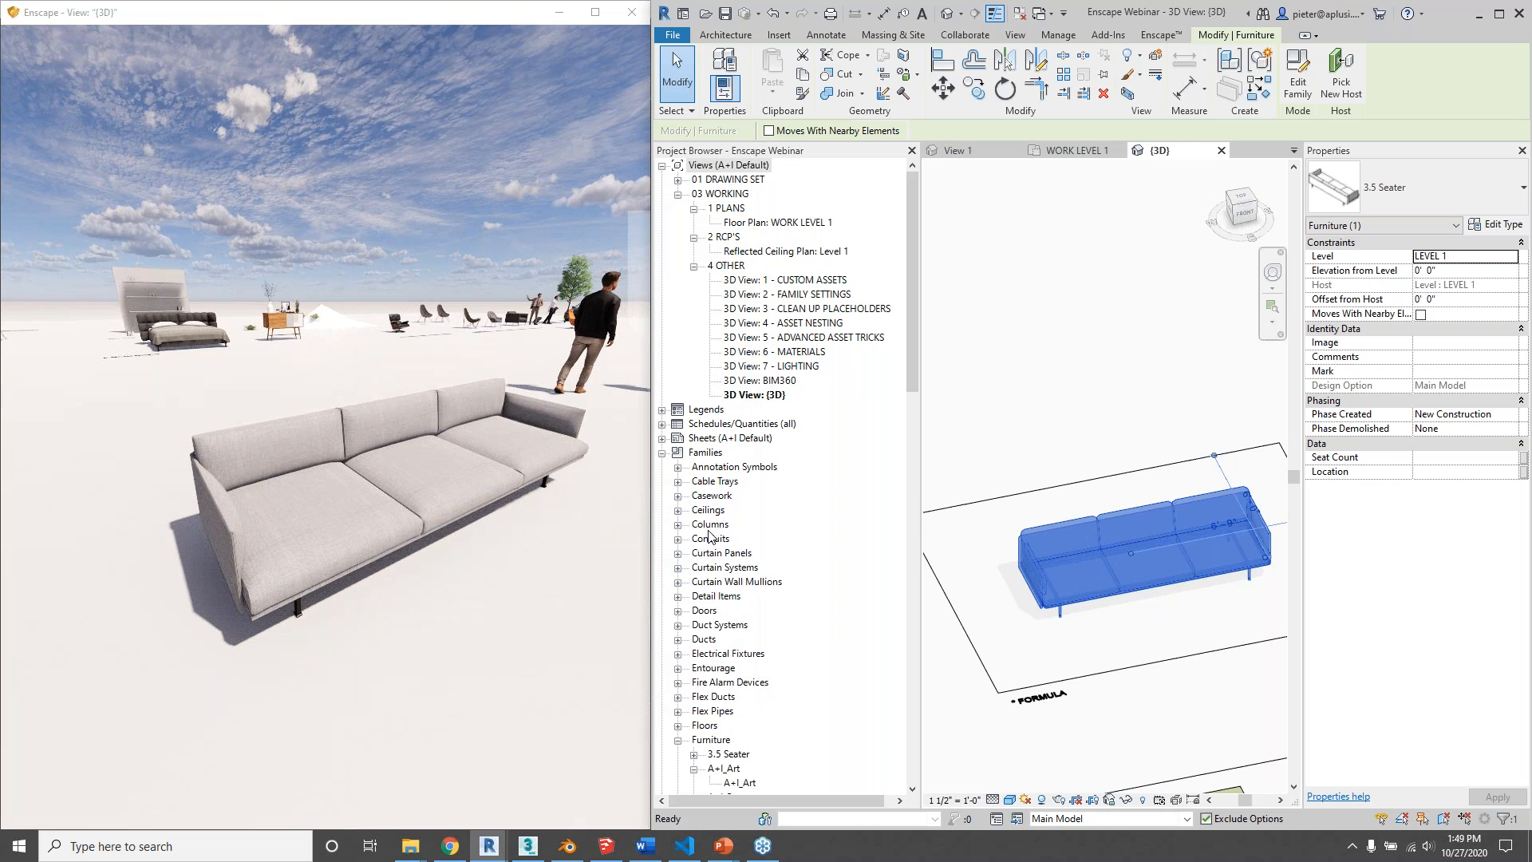
scroll(1037, 571, down, 3)
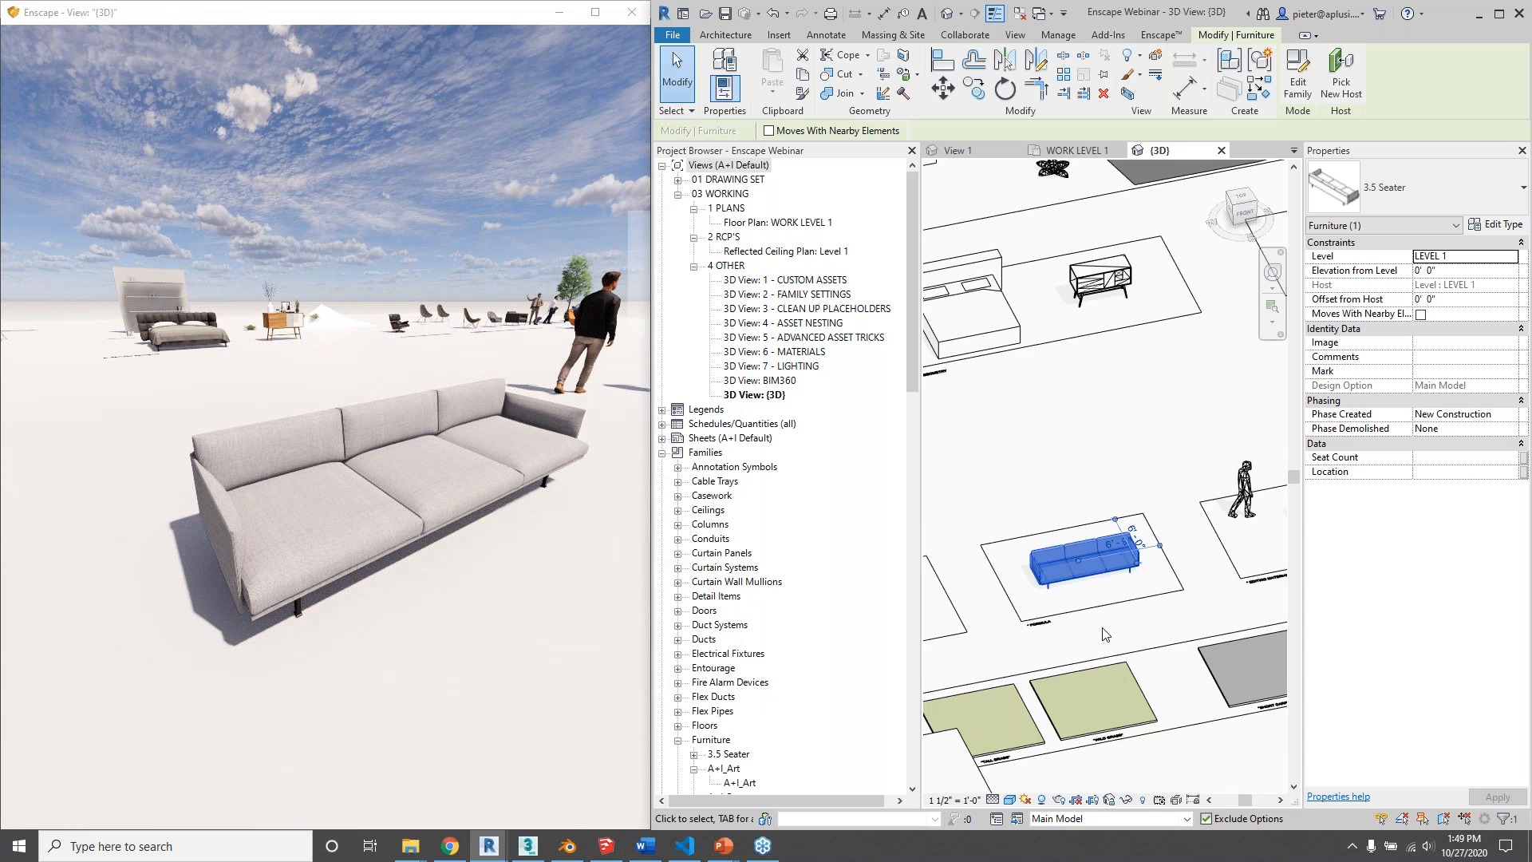
click(1103, 634)
scroll(1073, 597, up, 2)
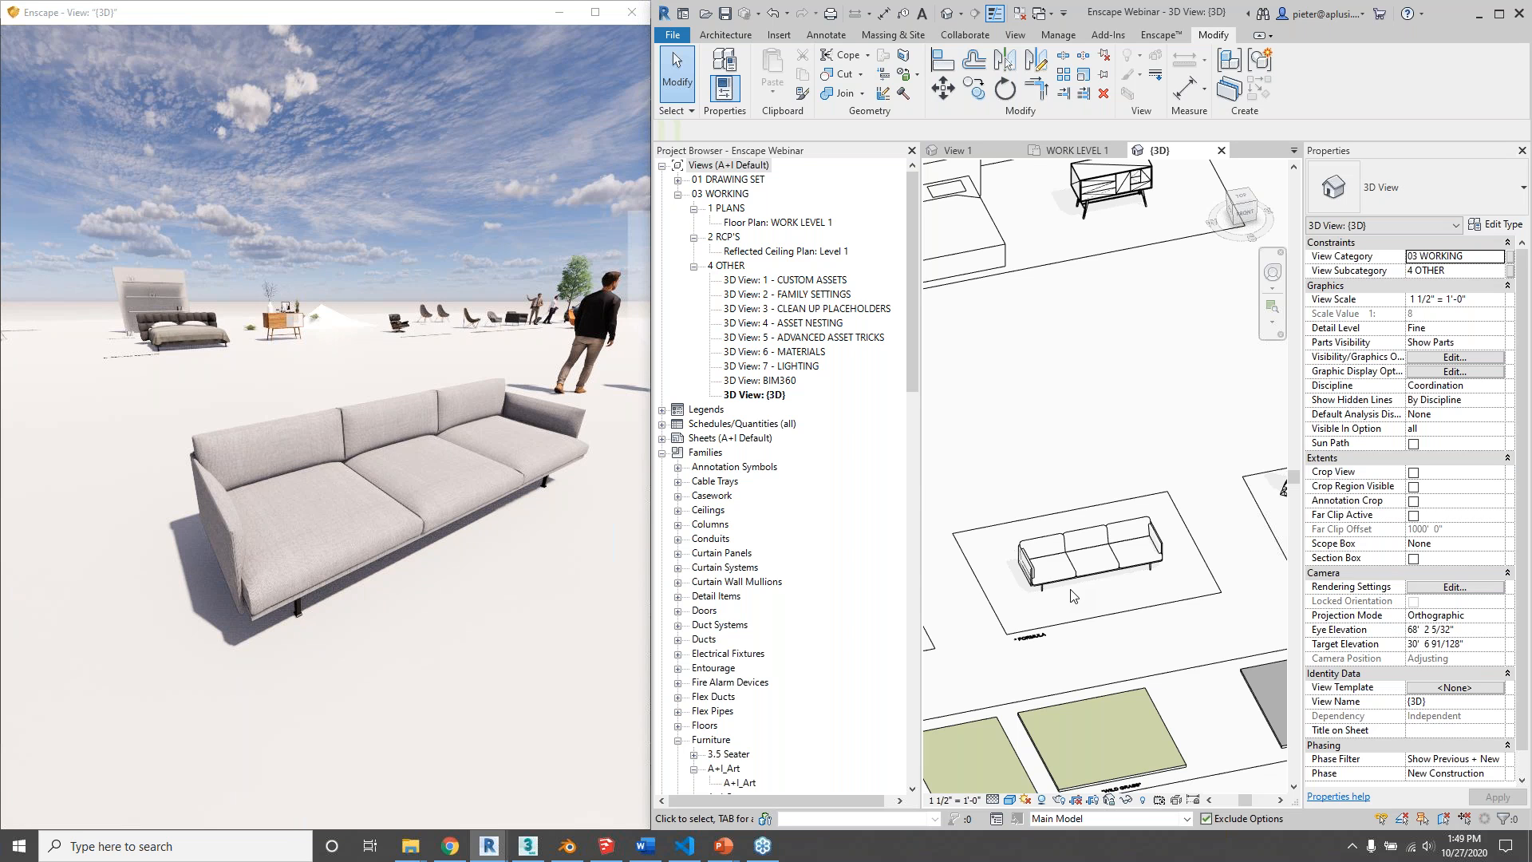
Step: Bring the three walking people in the Editing Materials on Standard Assets area into view in both Revit and Enscape
scroll(1073, 587, down, 2)
middle_drag(1214, 553, 1072, 574)
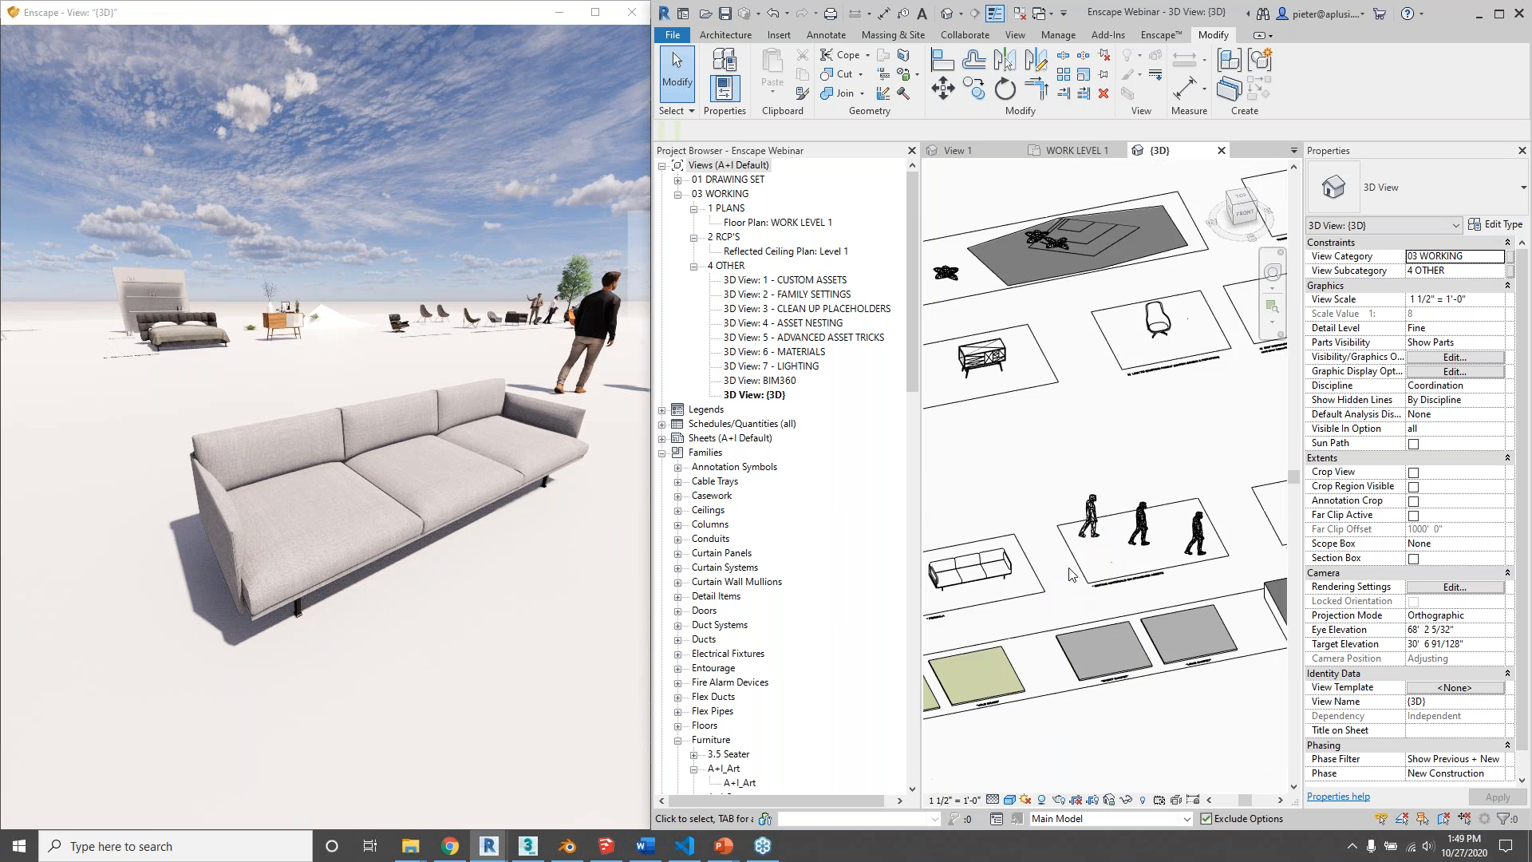
scroll(1071, 575, up, 2)
drag(416, 345, 445, 334)
key(w)
key(d)
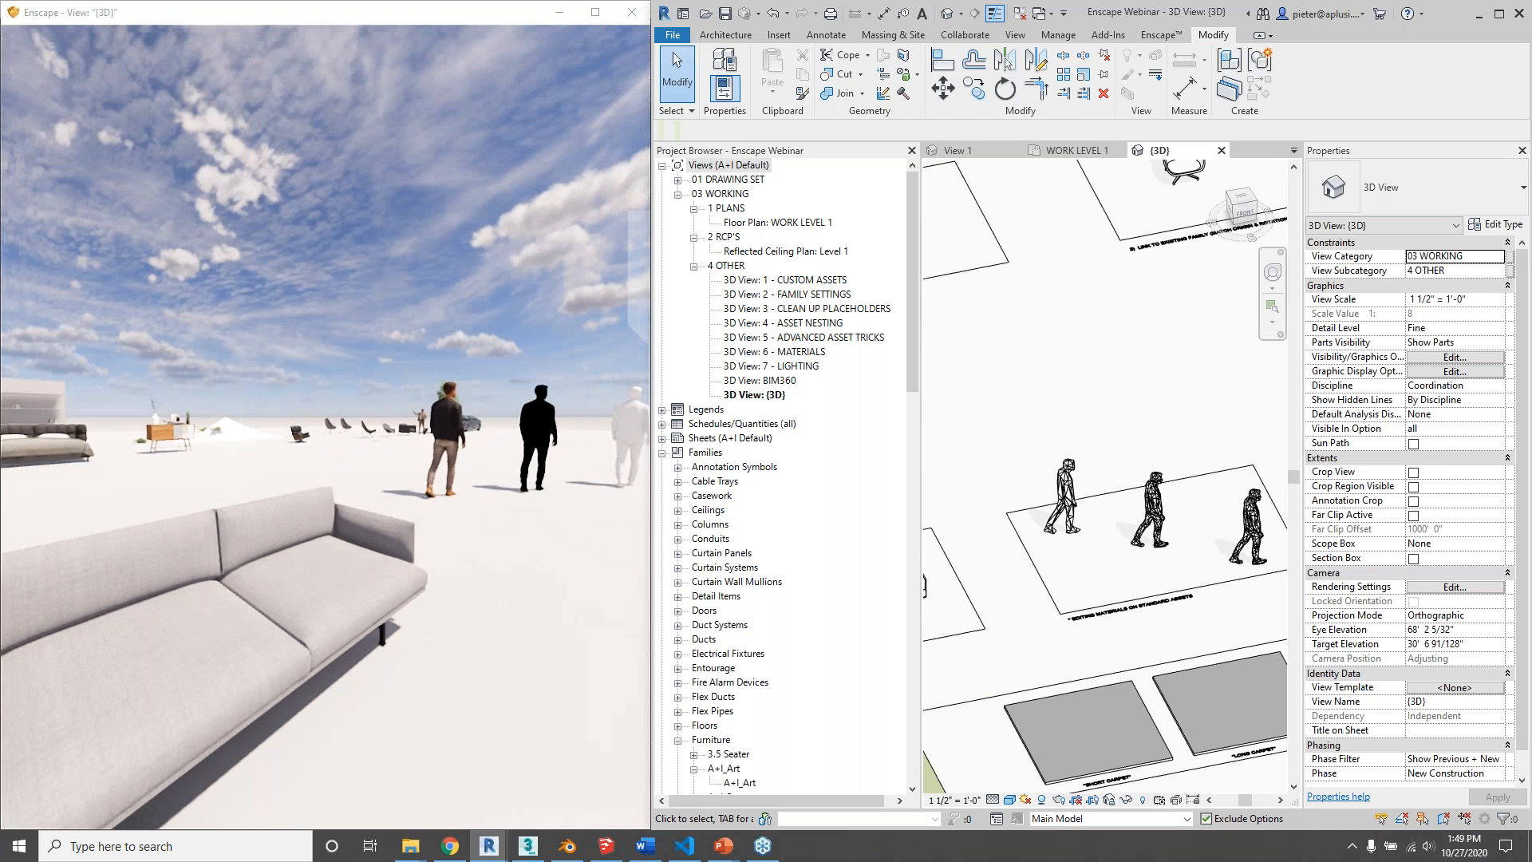
drag(323, 483, 205, 489)
key(d)
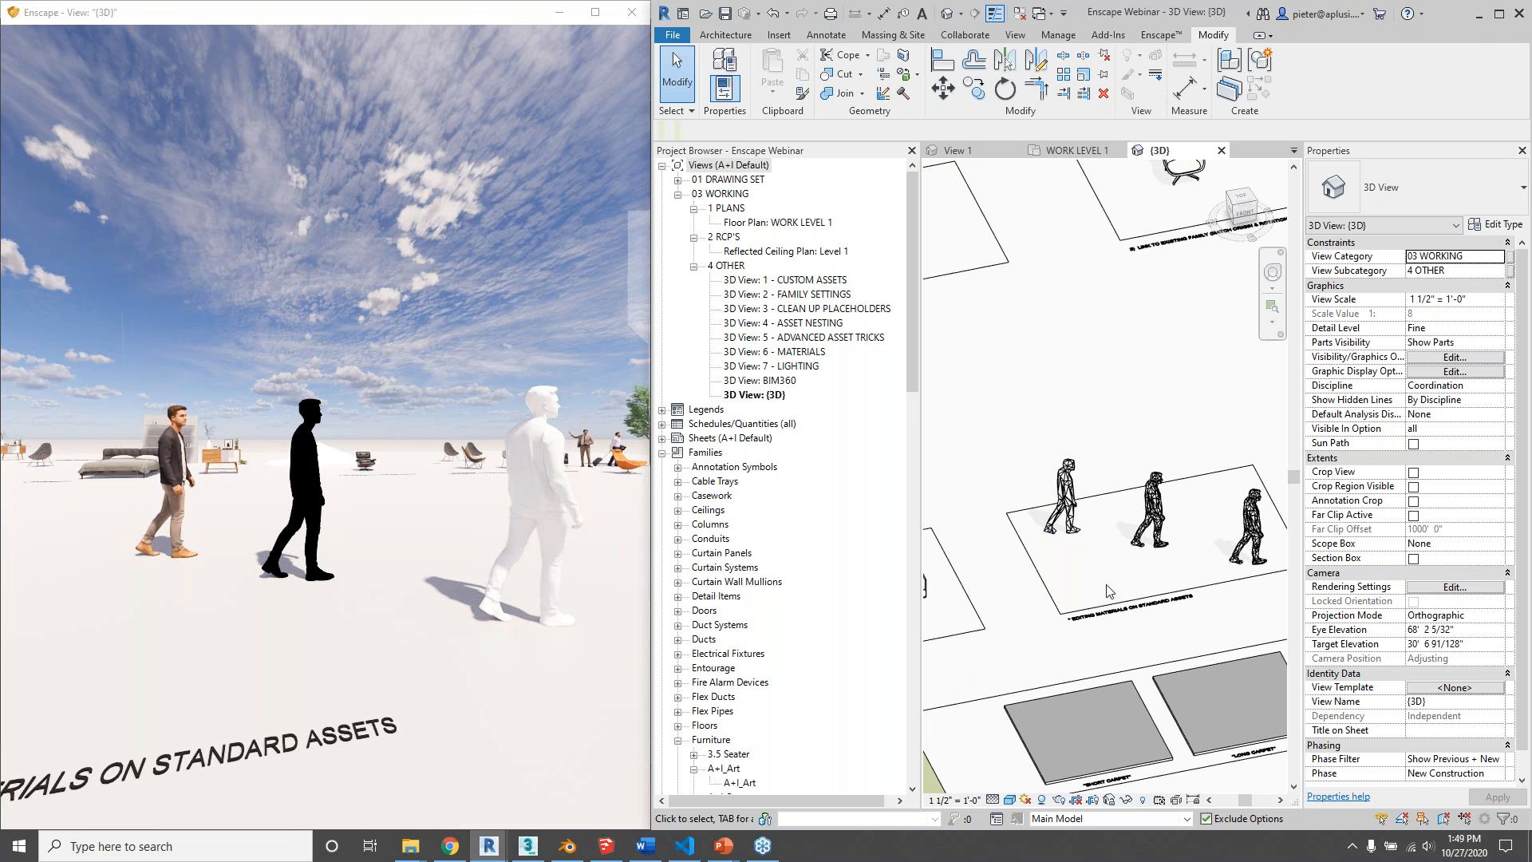
Step: Open the Enscape Asset Library to look at the standard assets, and minimize it
click(1162, 34)
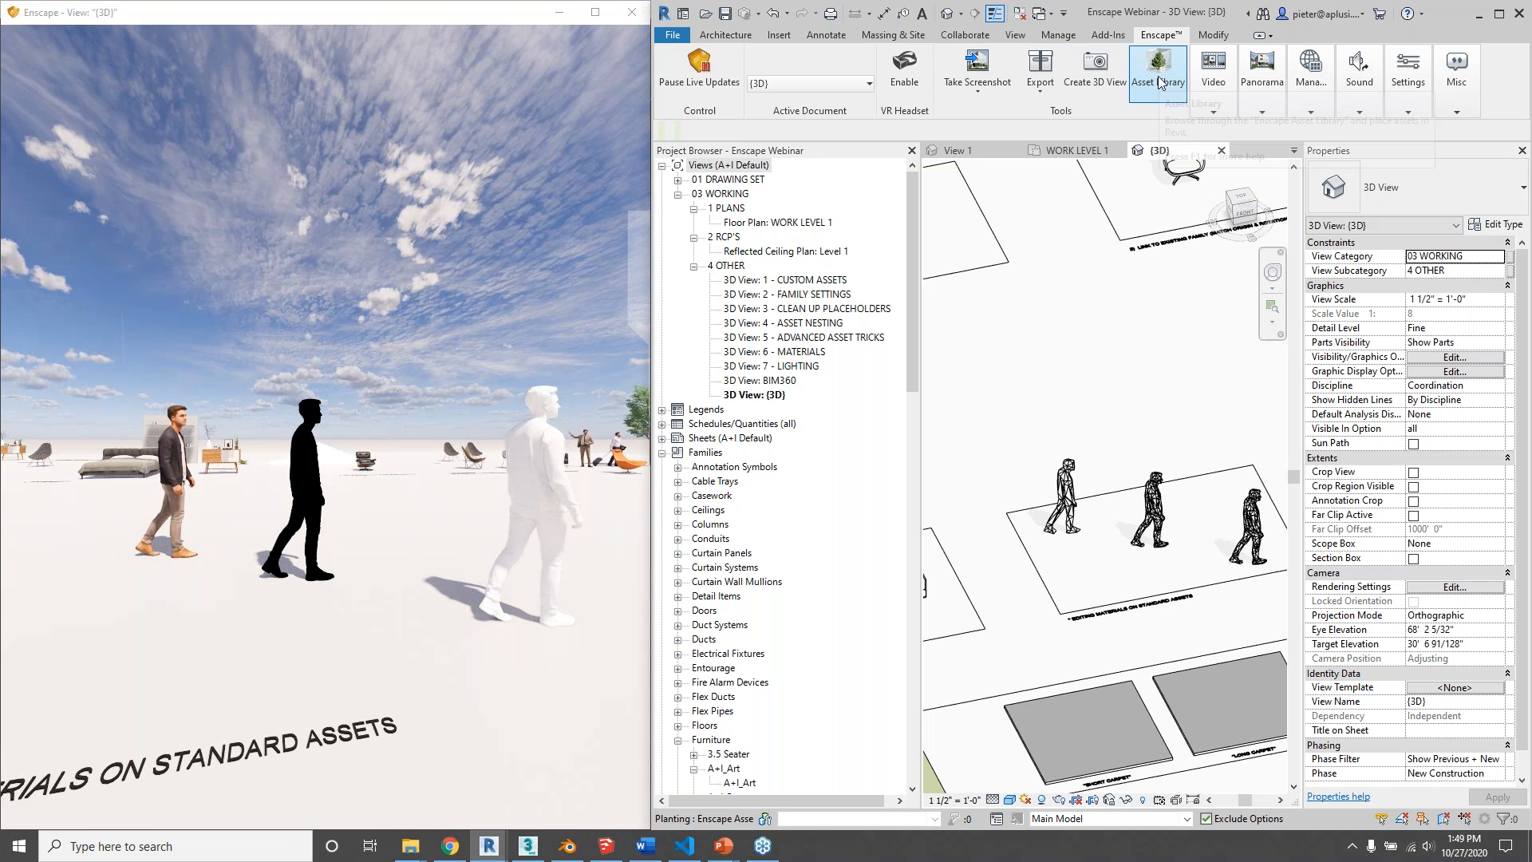
click(1158, 75)
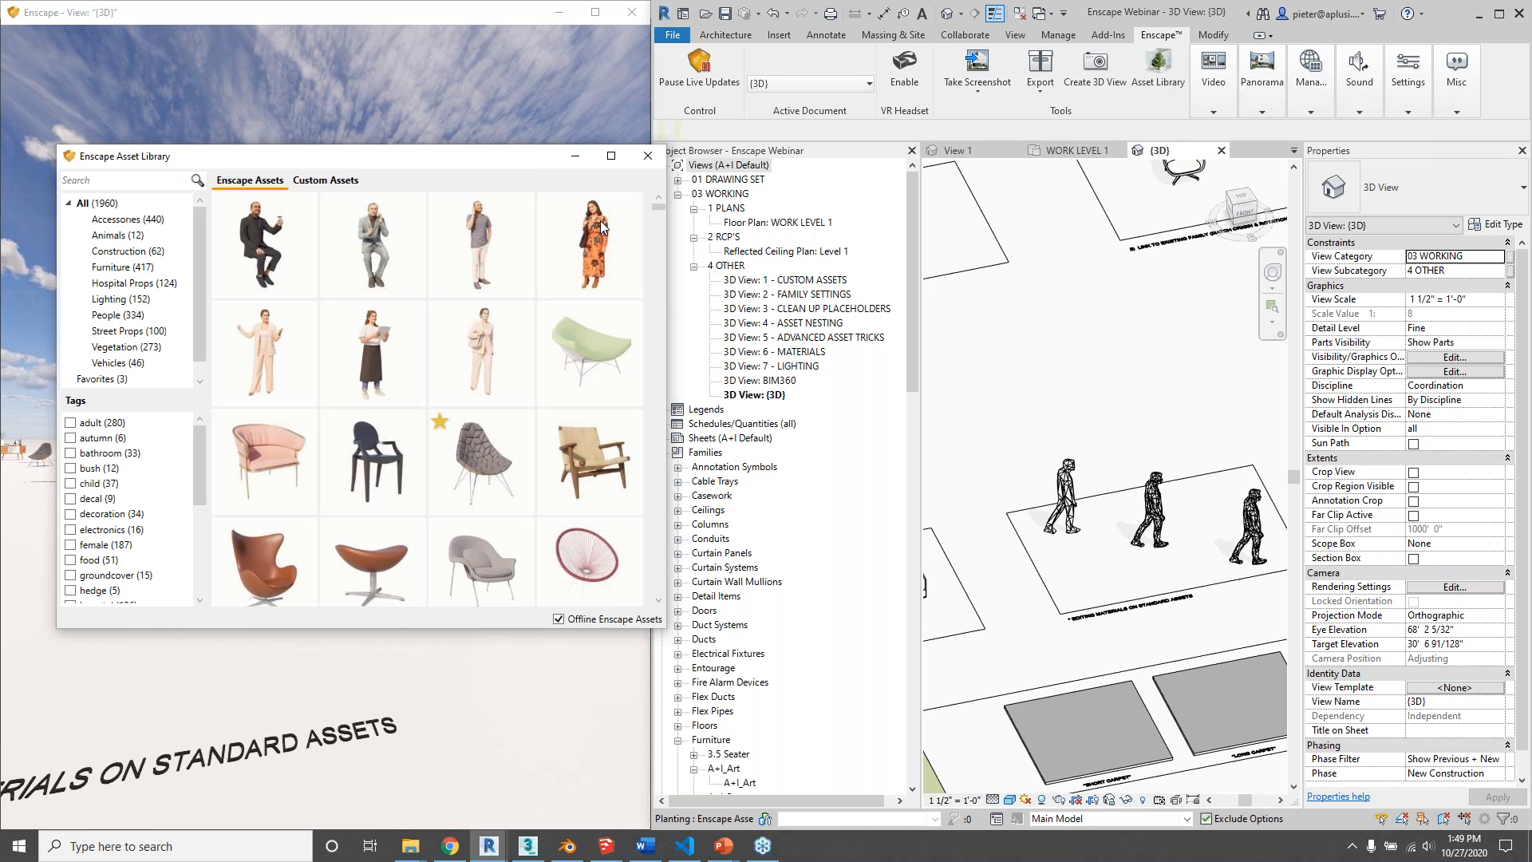
click(576, 158)
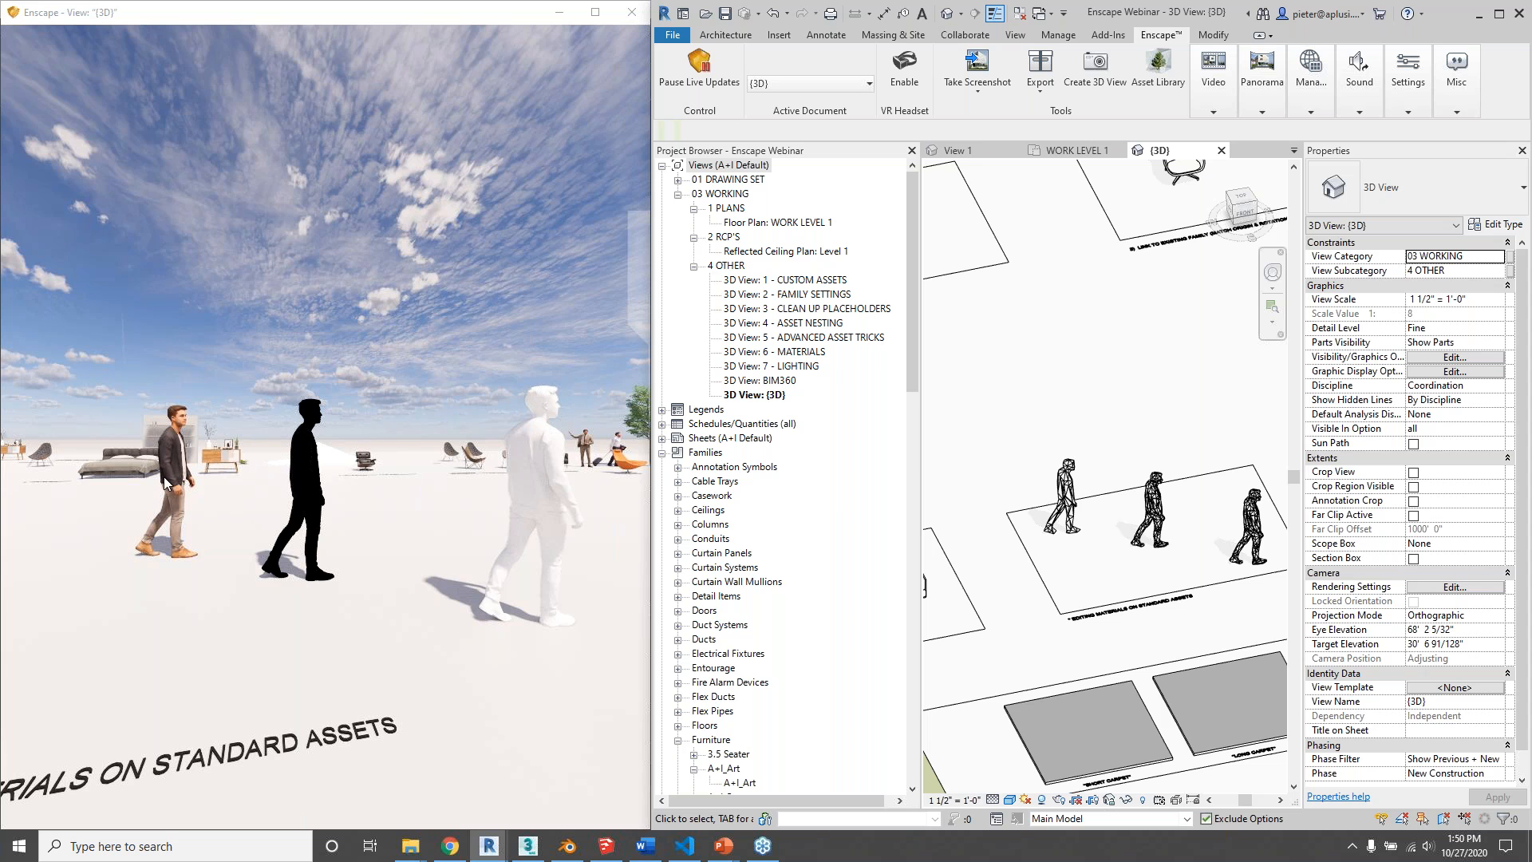
Step: Examine the textured, black and white versions of the walking person from several angles in the Enscape render
scroll(226, 513, up, 2)
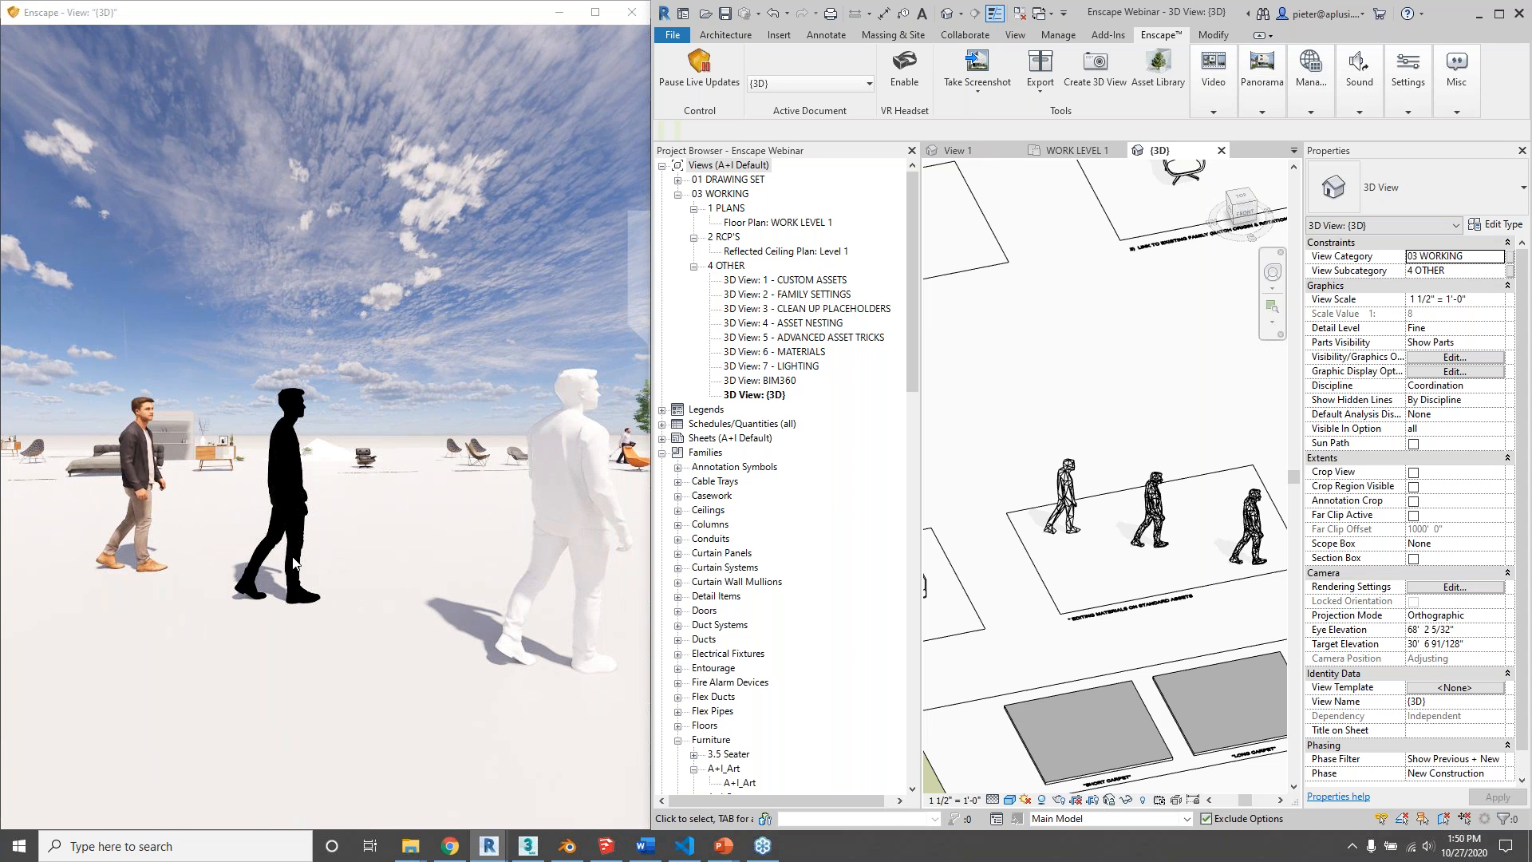
key(w)
key(d)
key(d)
drag(561, 548, 384, 547)
key(d)
drag(478, 543, 550, 543)
key(a)
right_drag(551, 543, 222, 467)
key(a)
drag(214, 435, 415, 436)
key(a)
drag(32, 464, 156, 464)
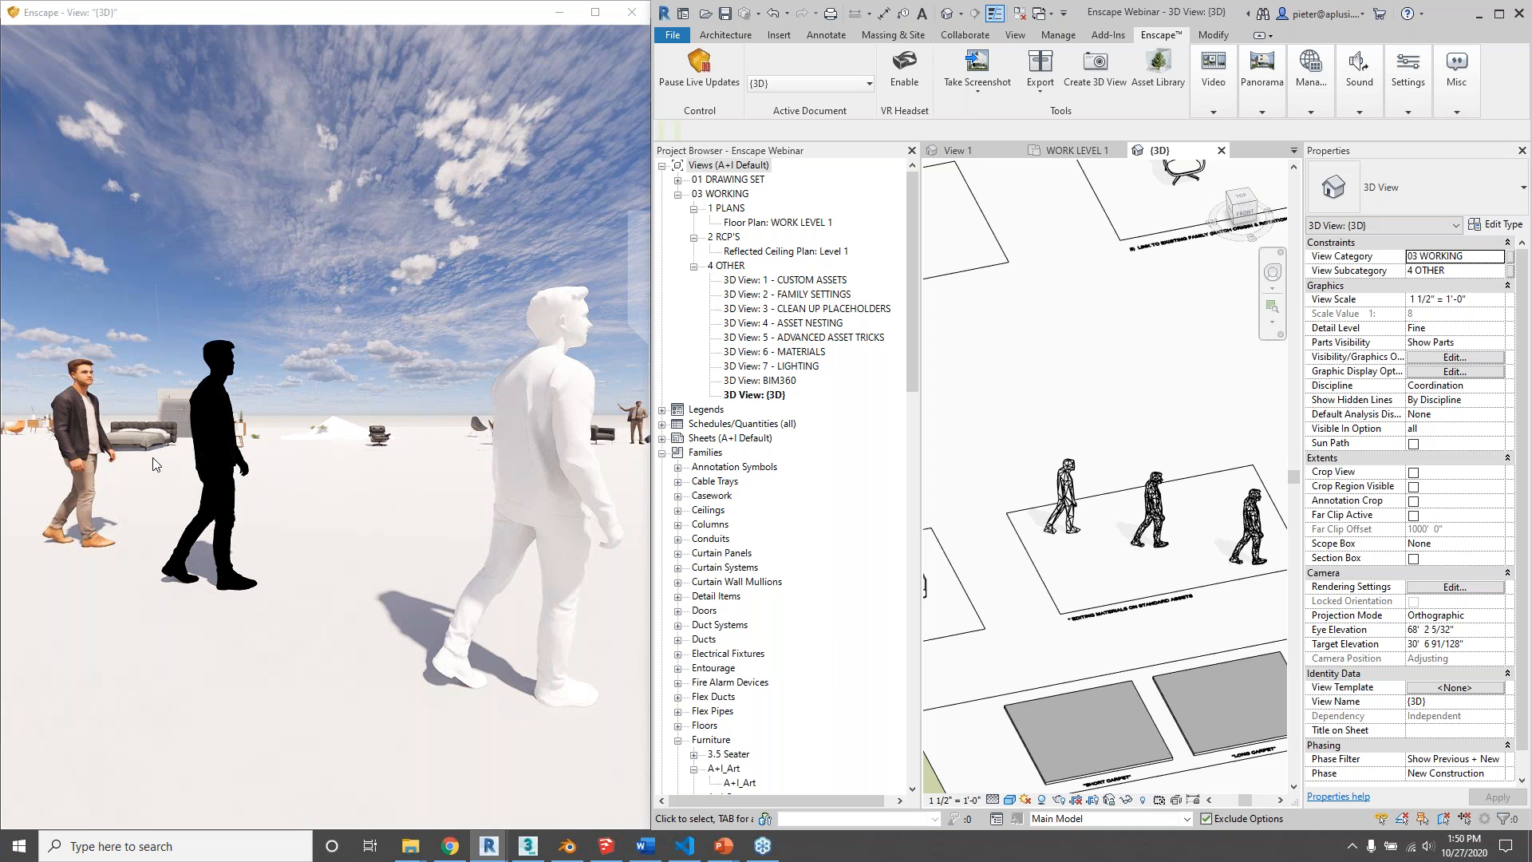
drag(153, 458, 177, 509)
key(e)
key(s)
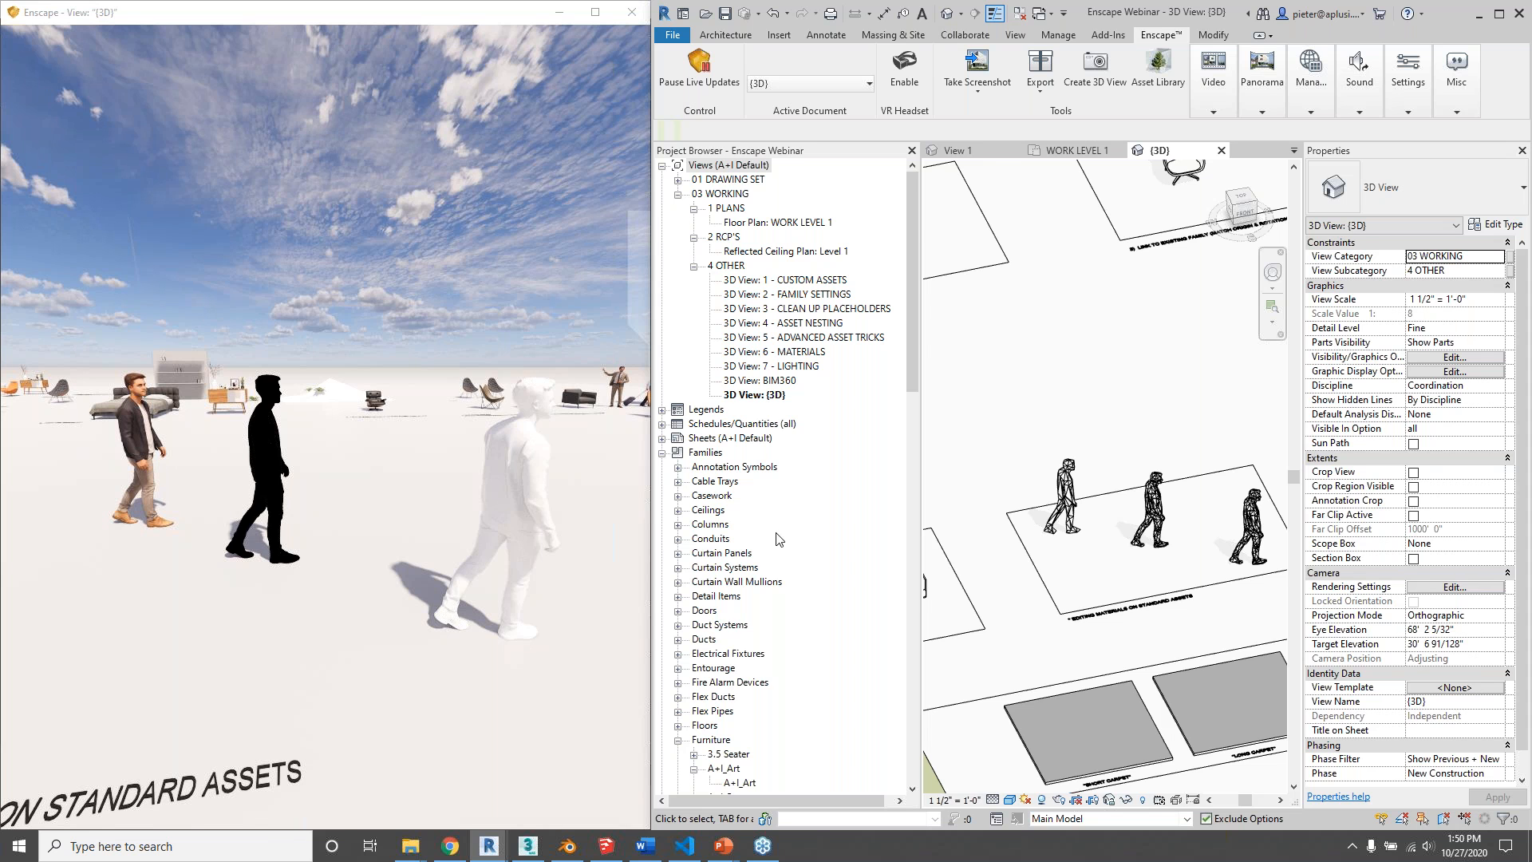
Step: Examine the Scatter with Dynamo area next to the walking people in the Revit 3D view
scroll(778, 539, down, 1)
scroll(1038, 534, down, 3)
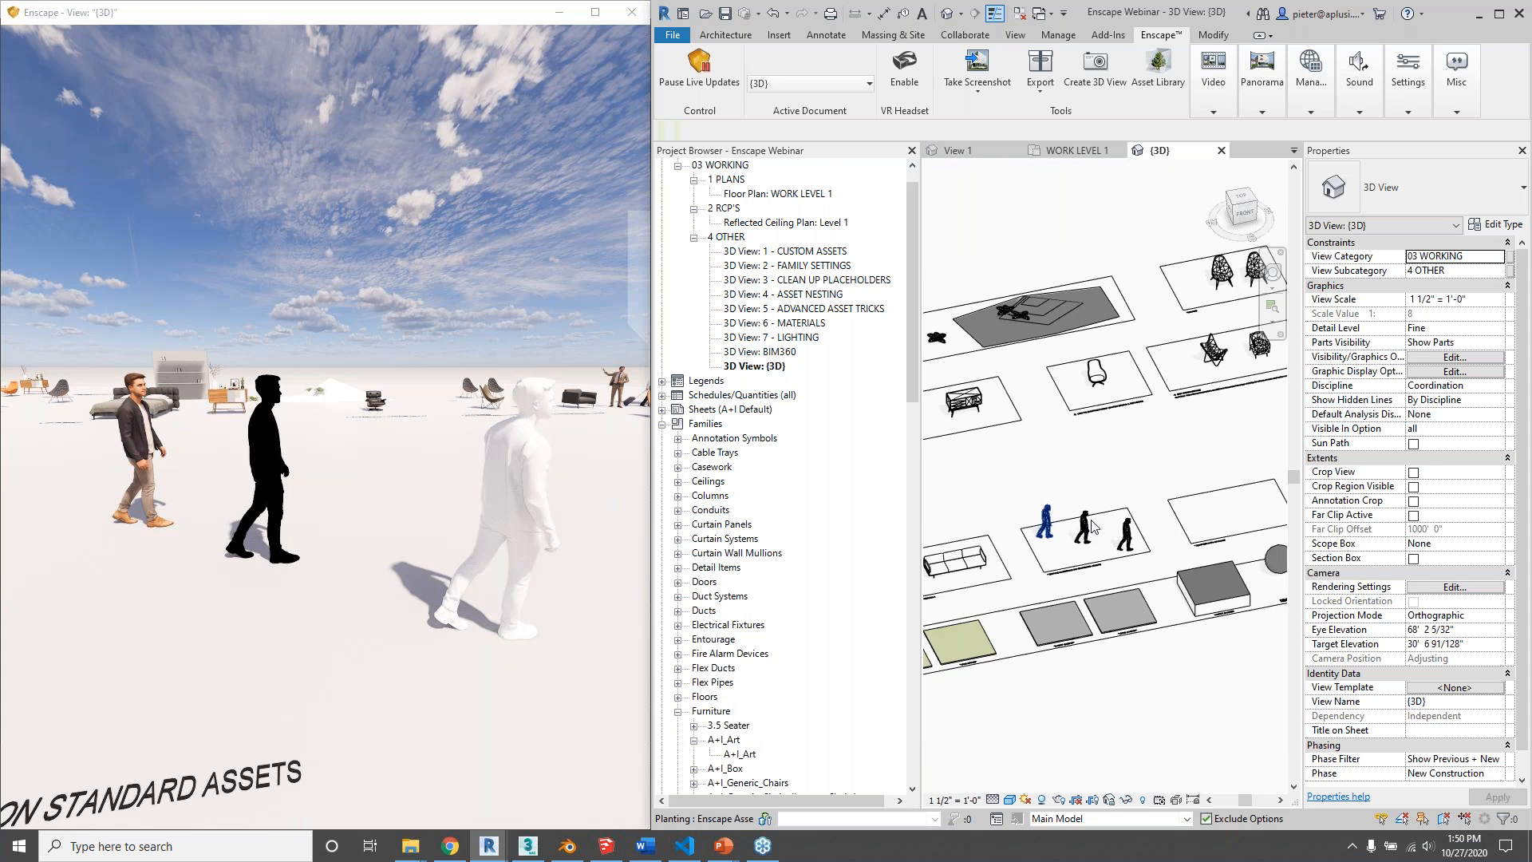
scroll(1205, 535, up, 6)
middle_drag(1155, 583, 1105, 634)
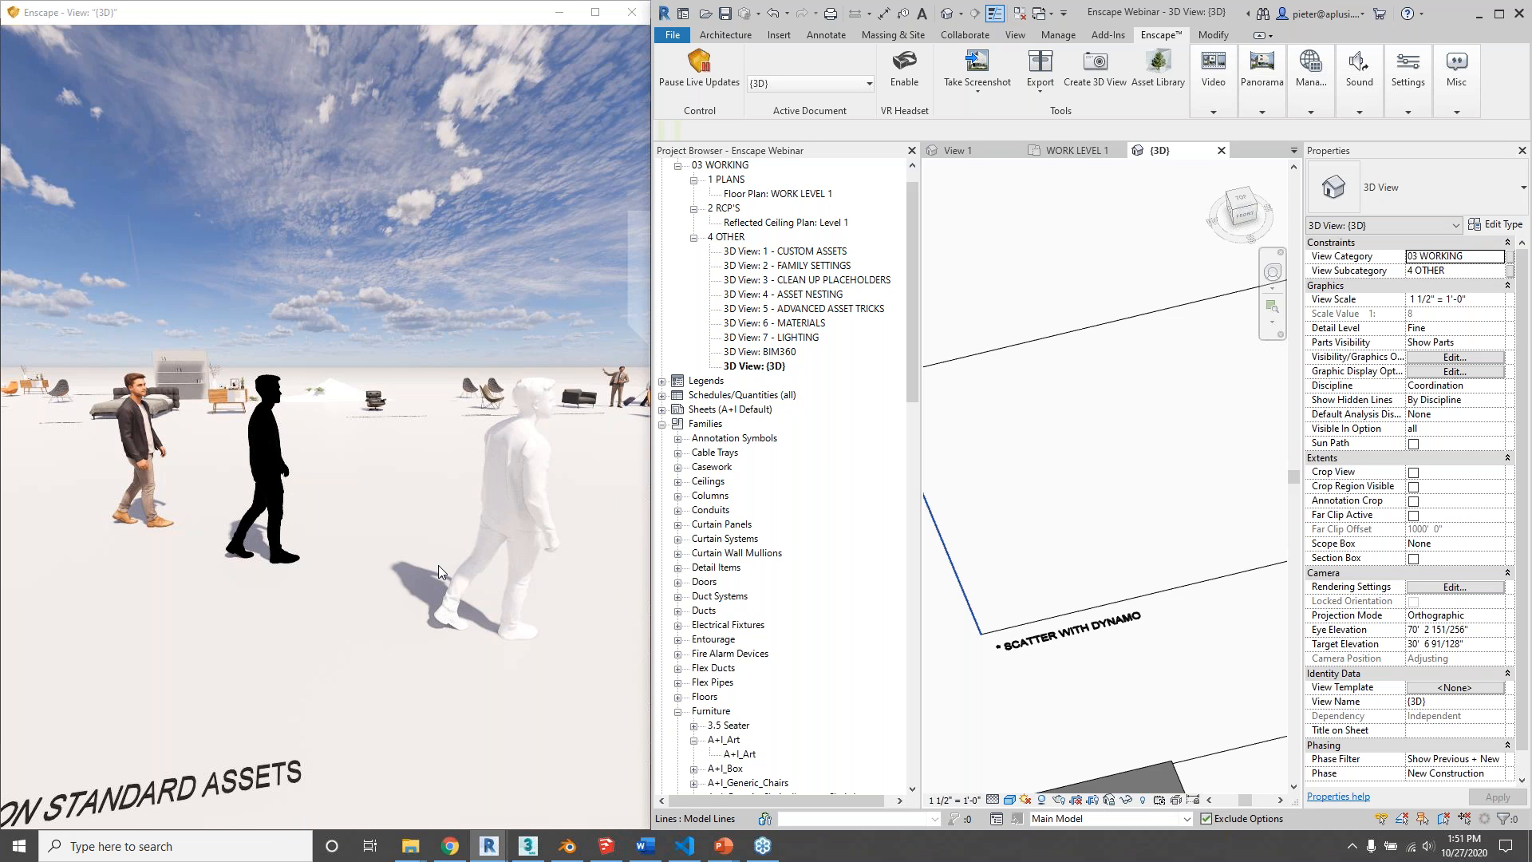
scroll(947, 681, down, 4)
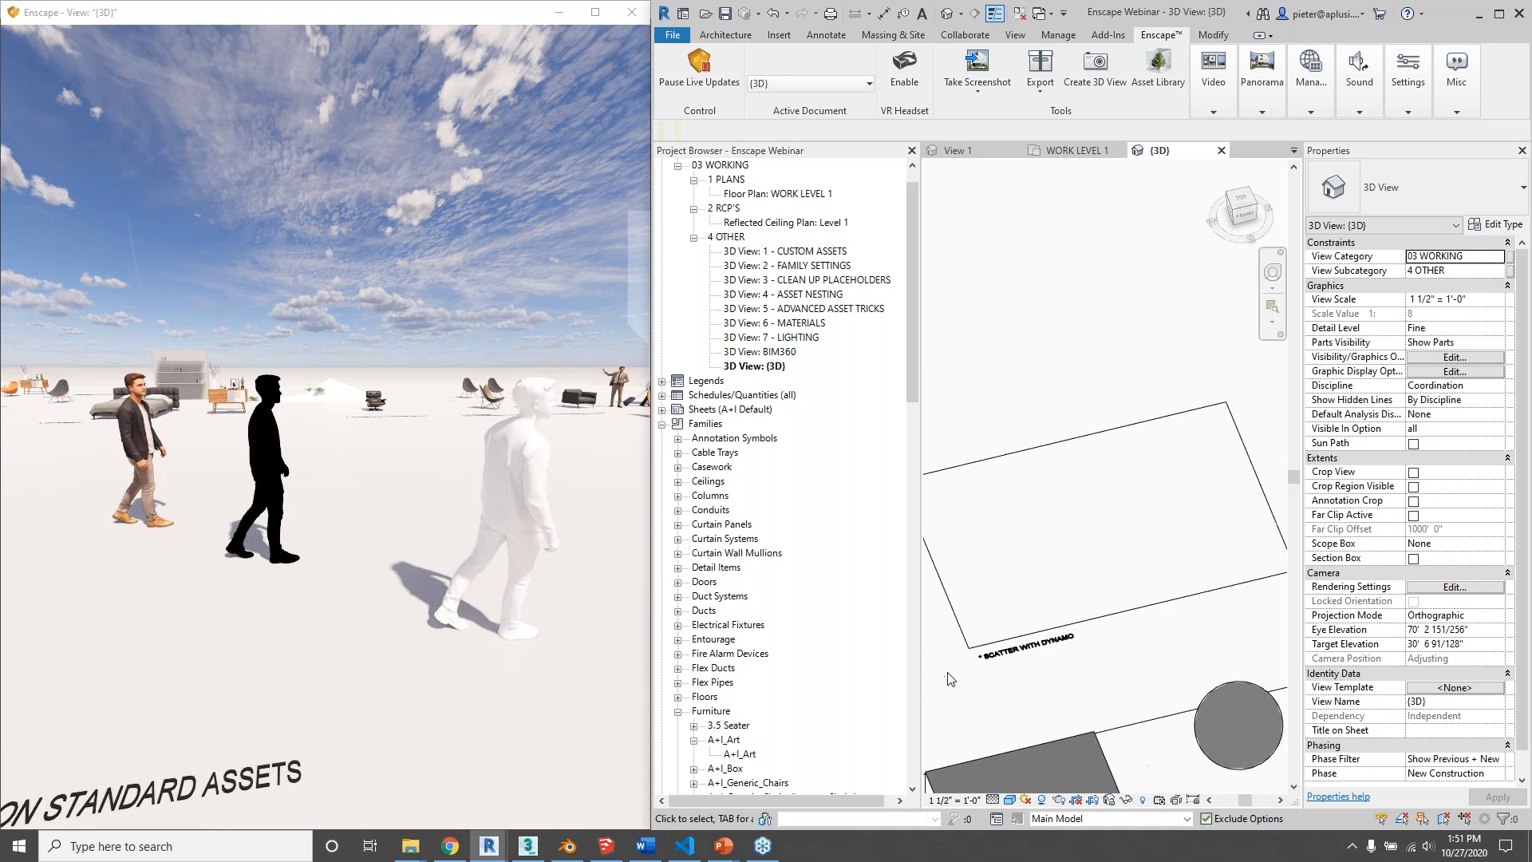
middle_drag(1023, 652, 1146, 548)
scroll(1174, 576, down, 2)
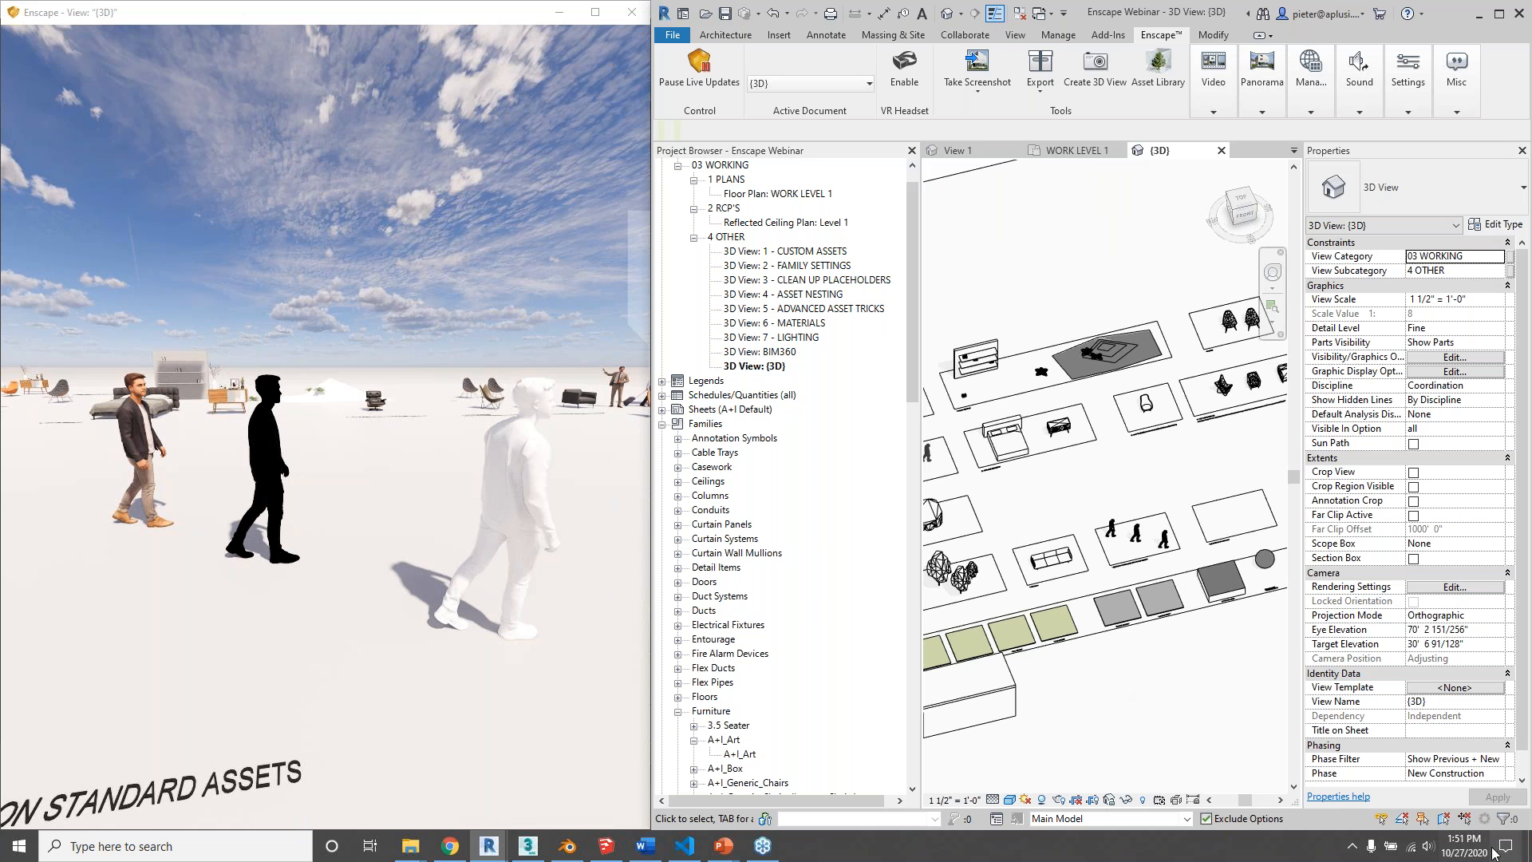
Step: Move on to the Special Materials area, examine Tufted Leather B's appearance settings in the Material Browser, and close it without applying changes
mouse_move(1469, 849)
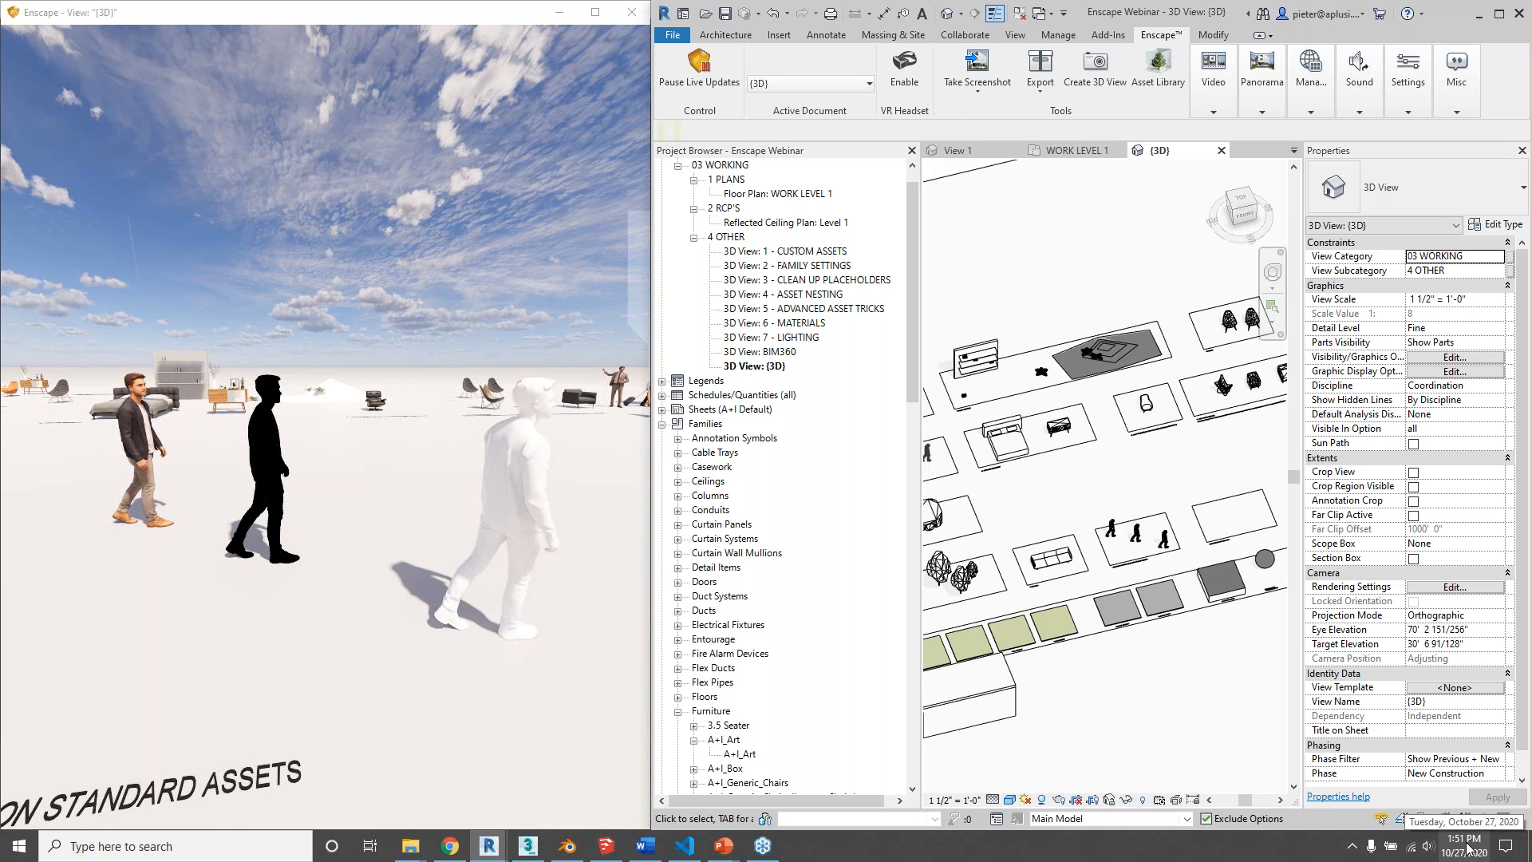
scroll(1086, 532, down, 3)
scroll(1086, 532, up, 5)
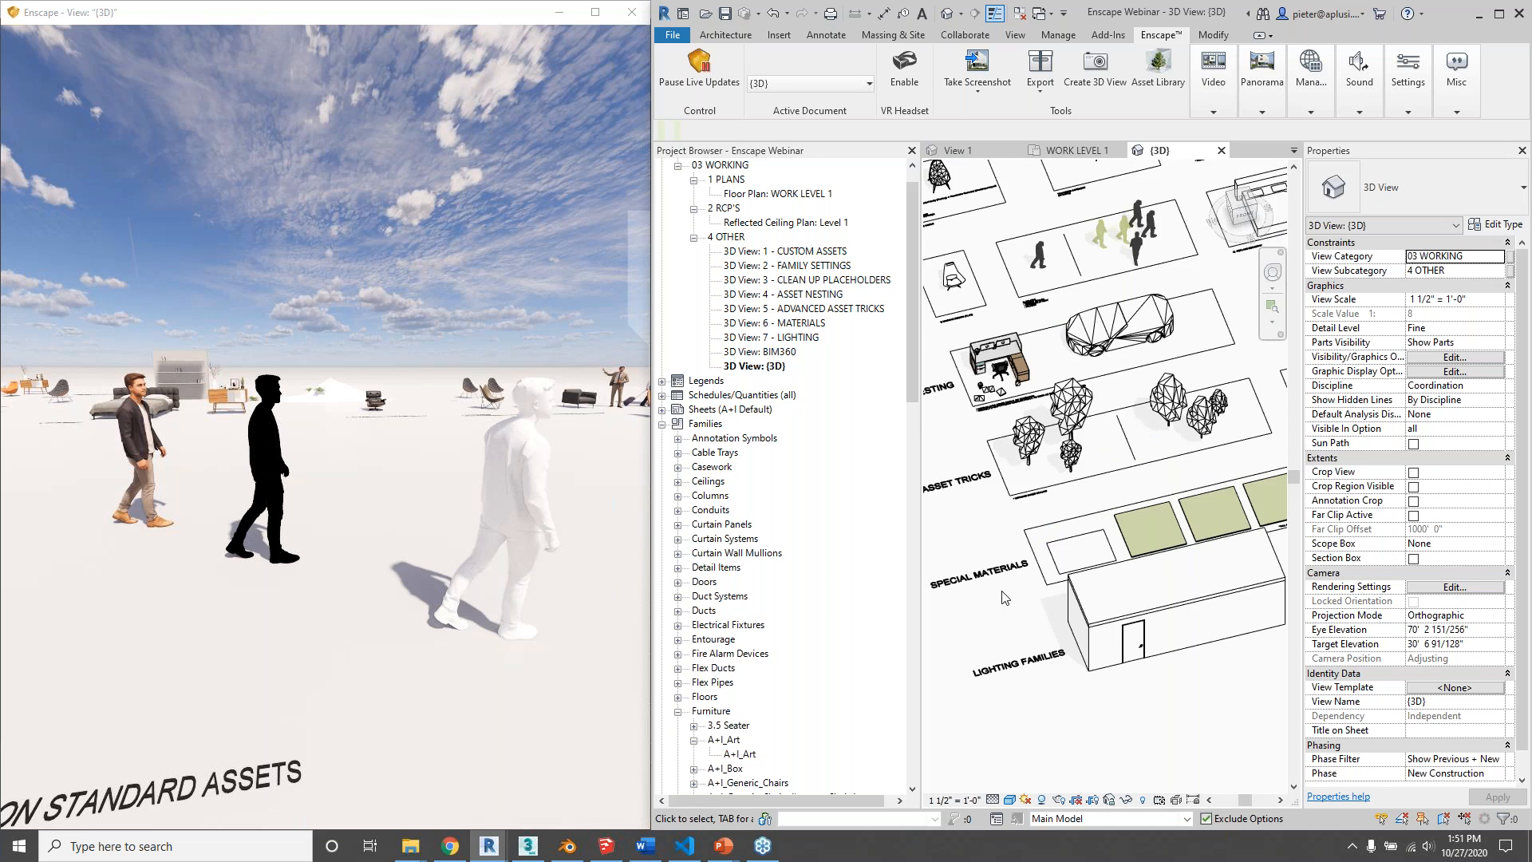
scroll(1004, 598, down, 1)
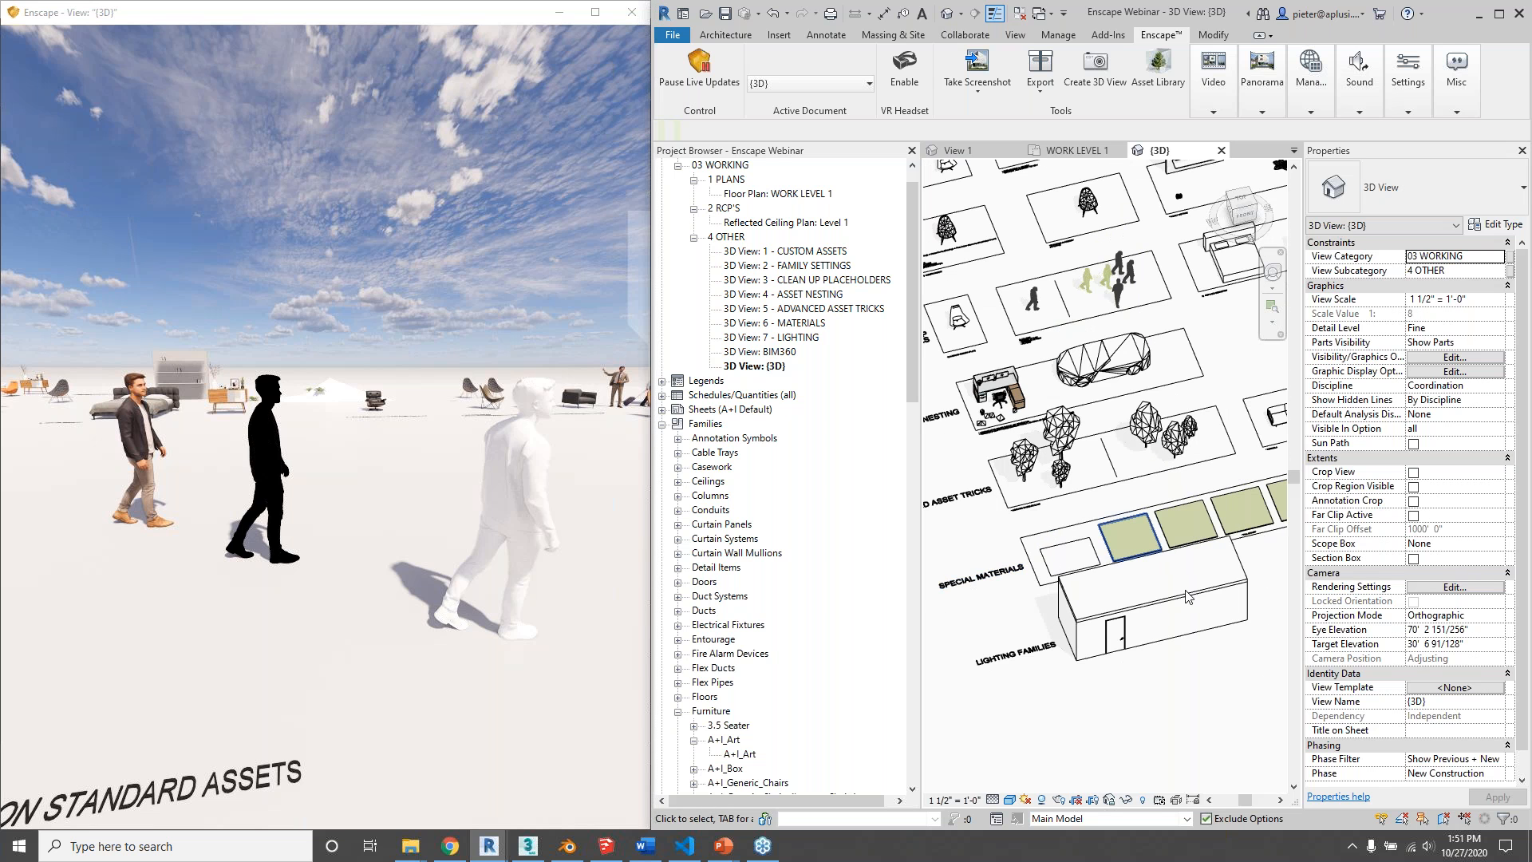
scroll(1187, 597, up, 5)
scroll(1149, 642, down, 5)
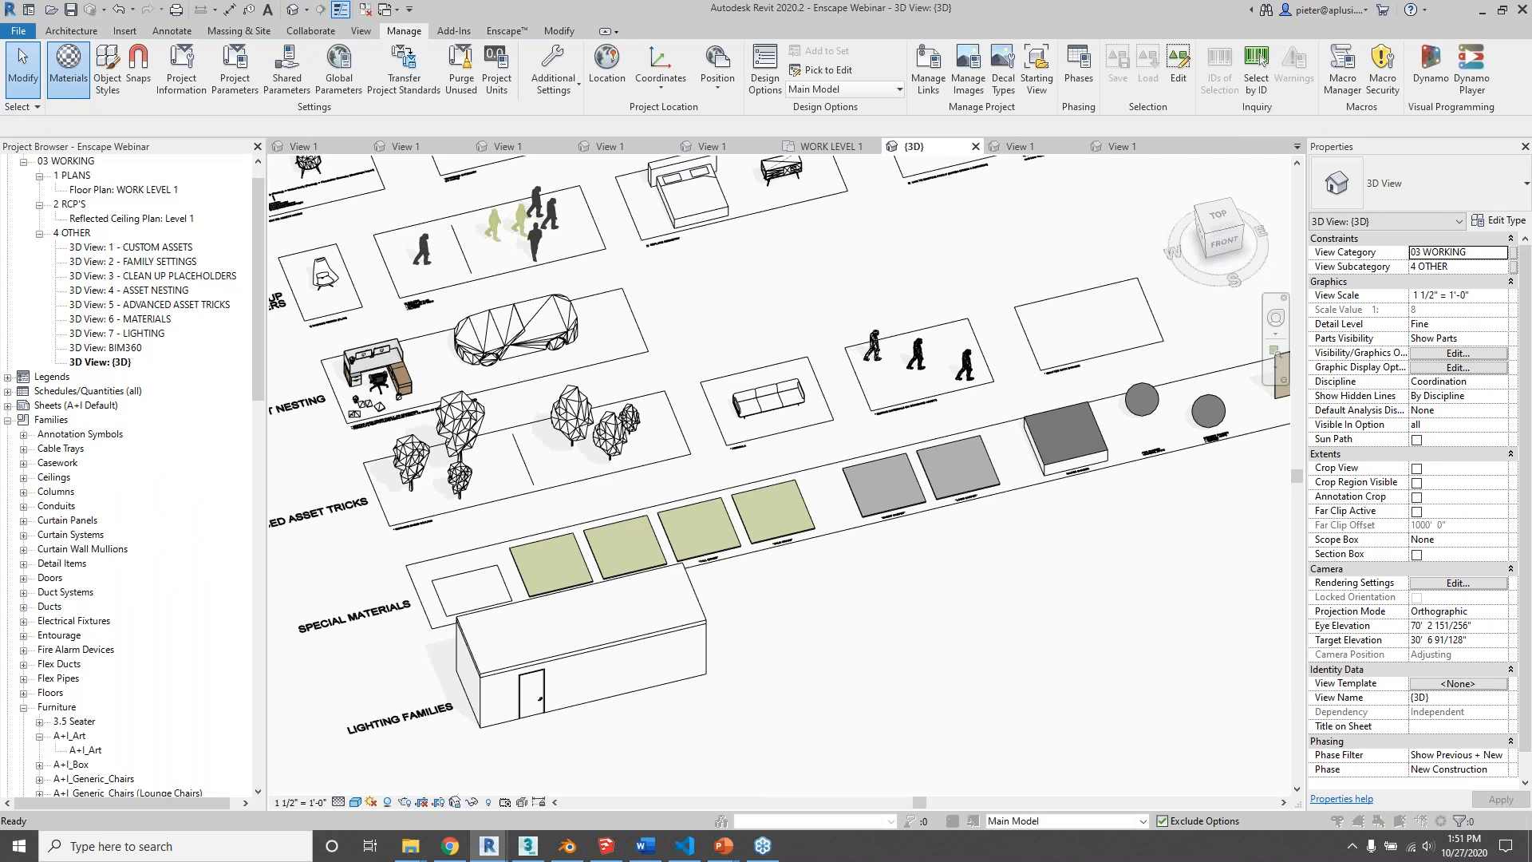
click(895, 281)
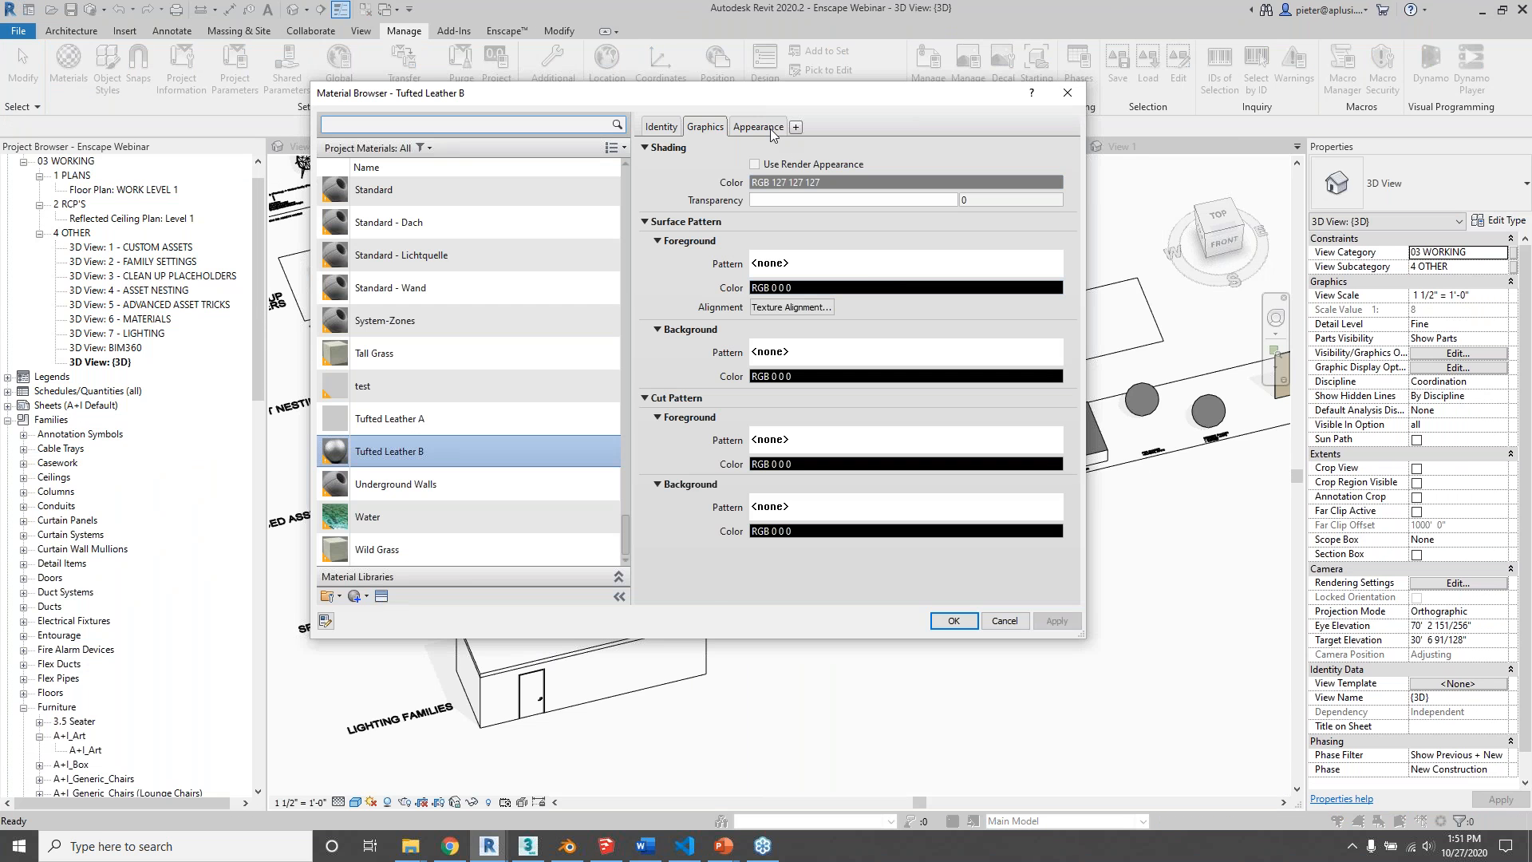
click(771, 130)
drag(771, 102, 619, 109)
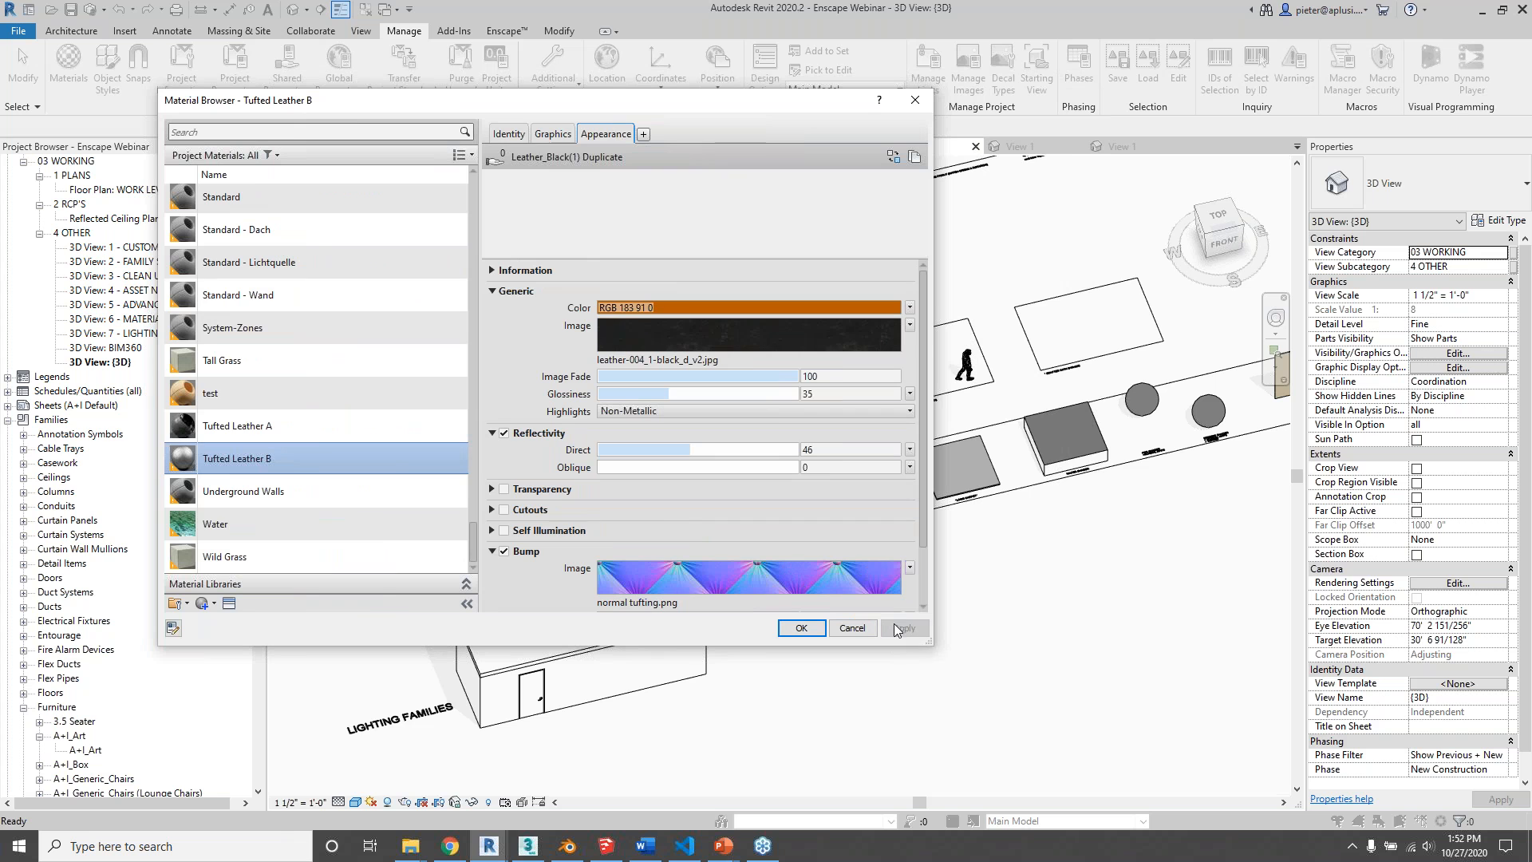
drag(787, 376, 821, 376)
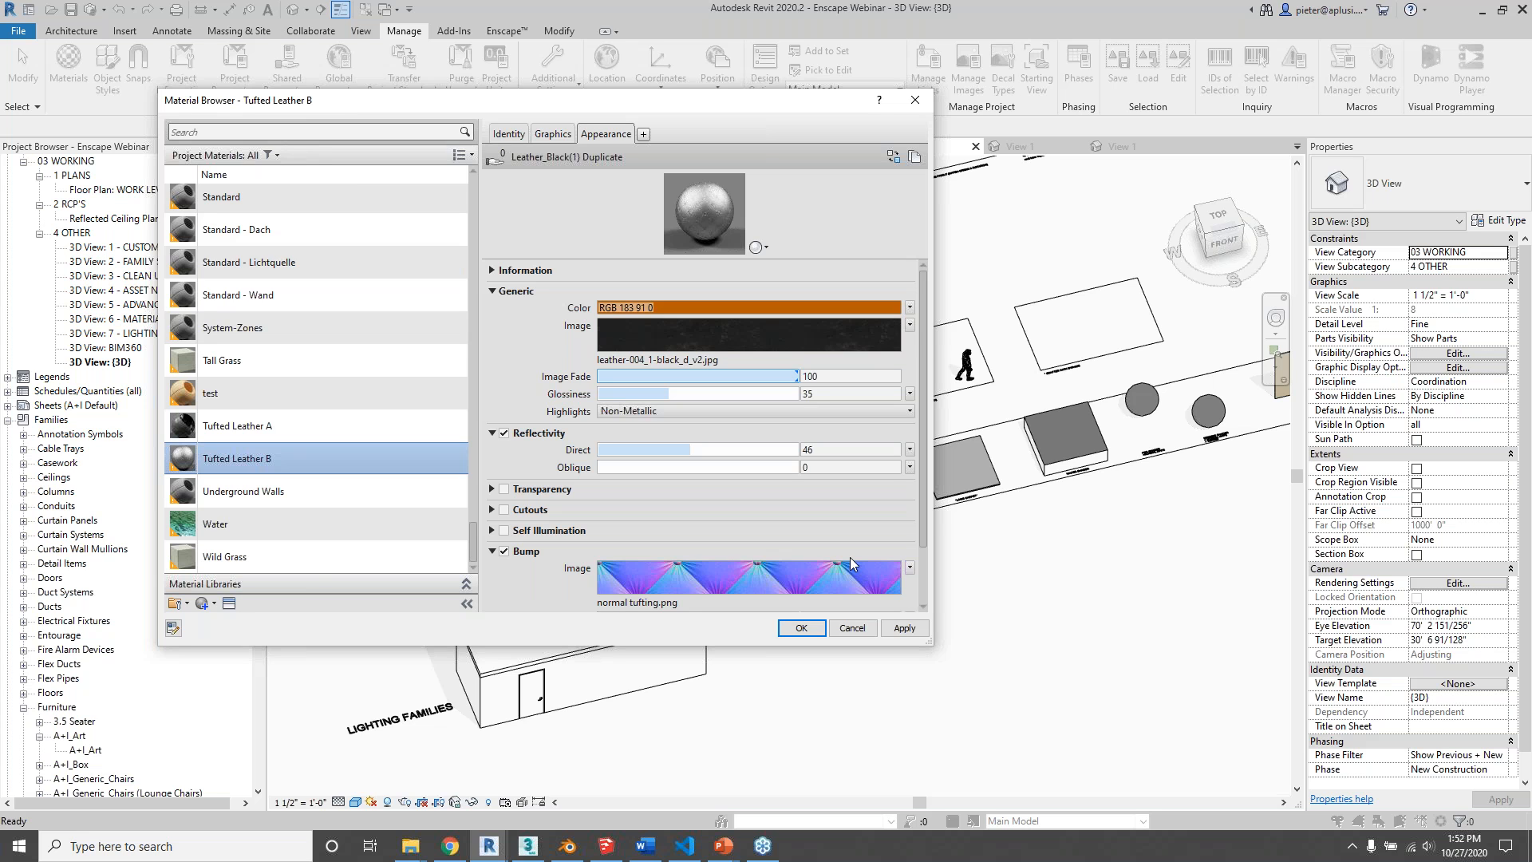
click(914, 101)
Step: Switch from the Special Materials area in Revit to the Enscape render, and maximize its window
scroll(658, 549, up, 3)
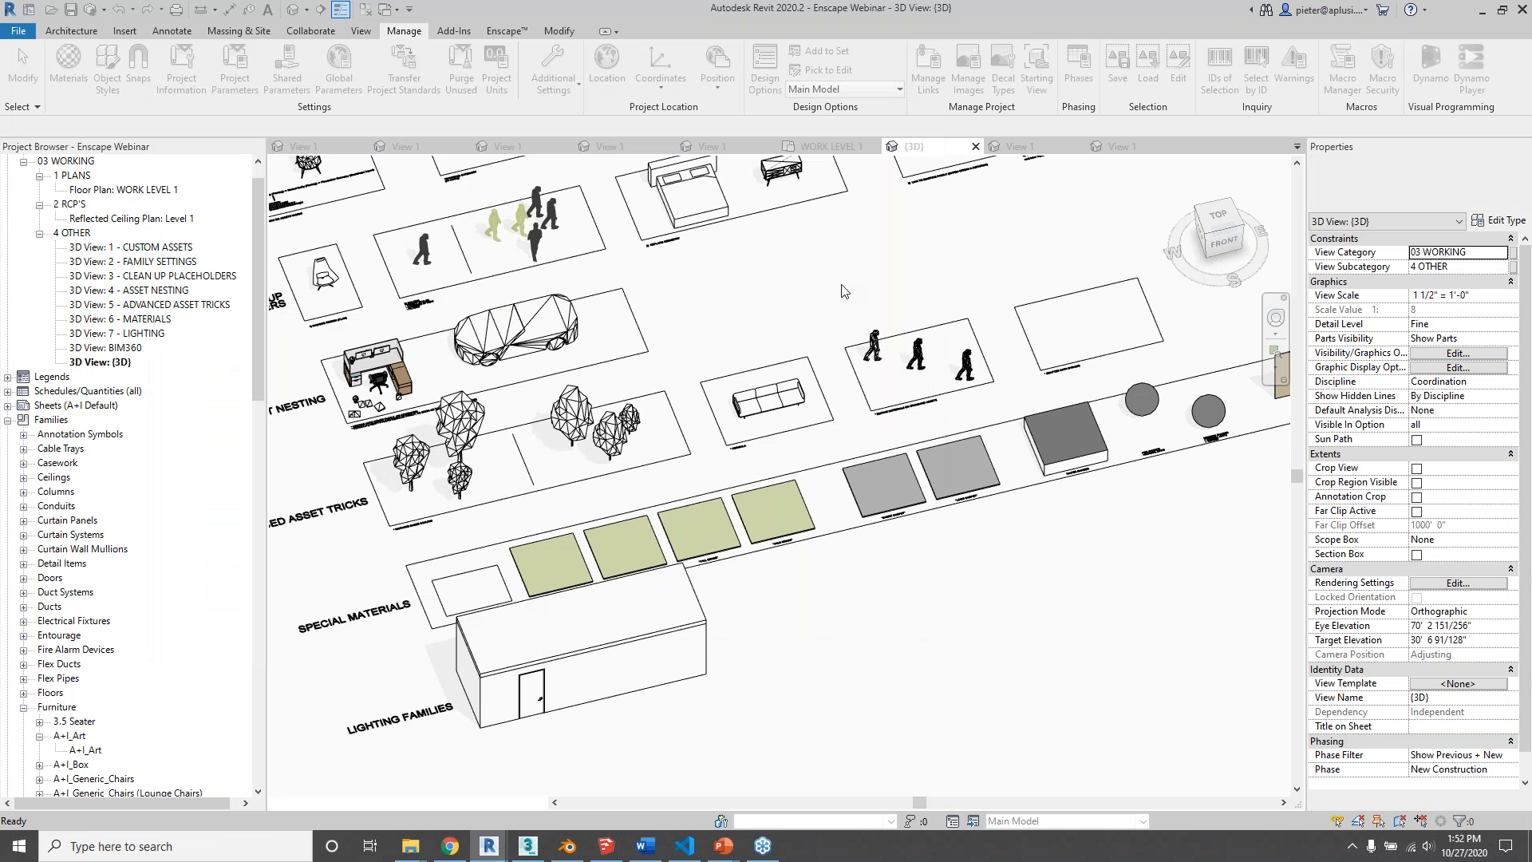
scroll(657, 549, up, 2)
mouse_move(483, 852)
click(574, 798)
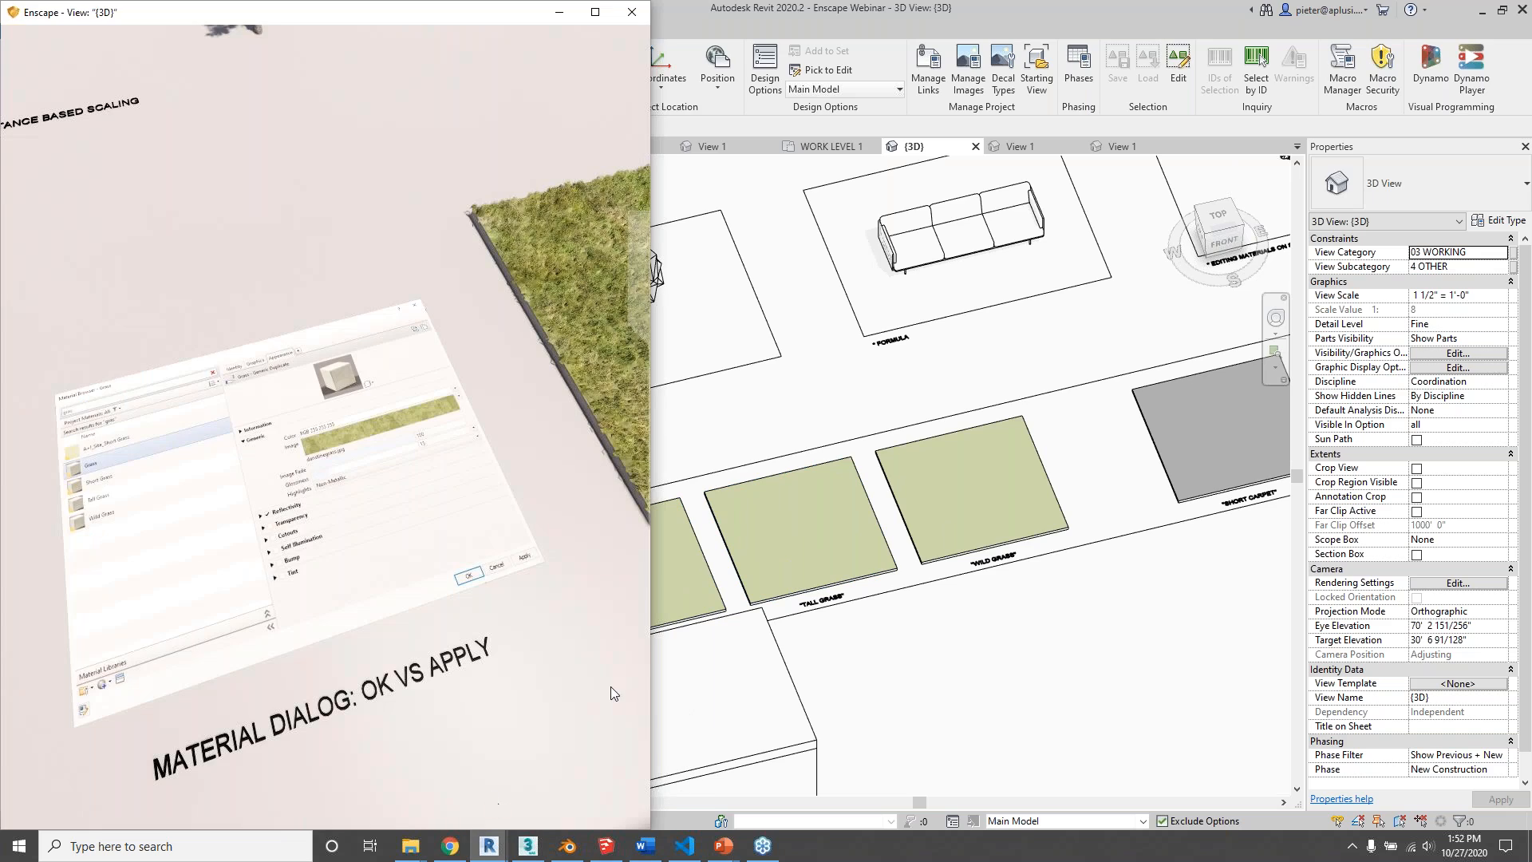
click(595, 12)
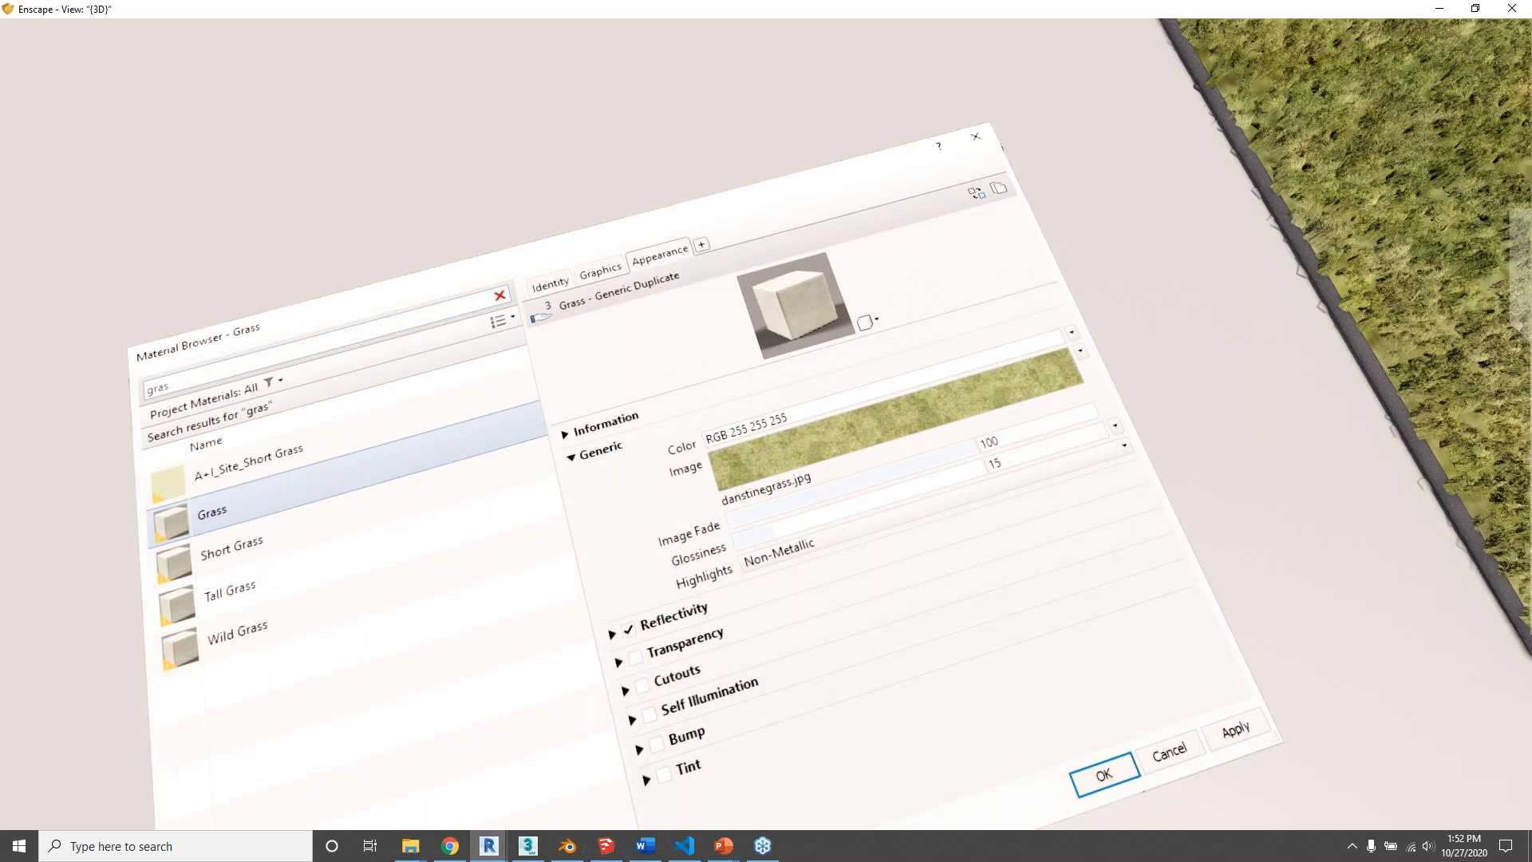
Step: Examine the Short Grass and Grass sample patches from closer and farther viewpoints in the Enscape render
scroll(740, 612, down, 5)
scroll(740, 611, up, 2)
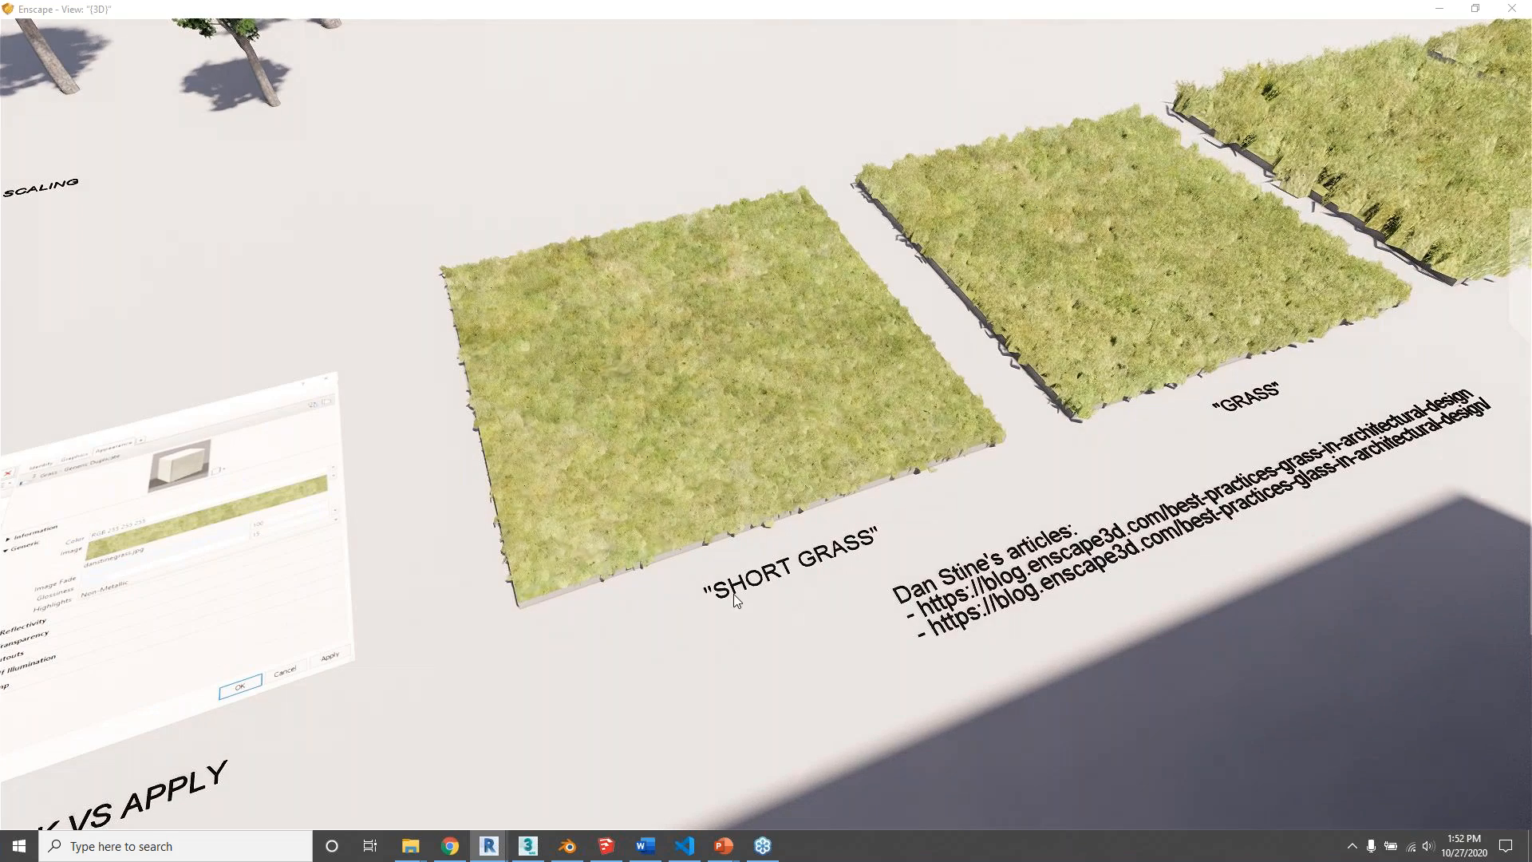
key(d)
drag(1219, 423, 1308, 302)
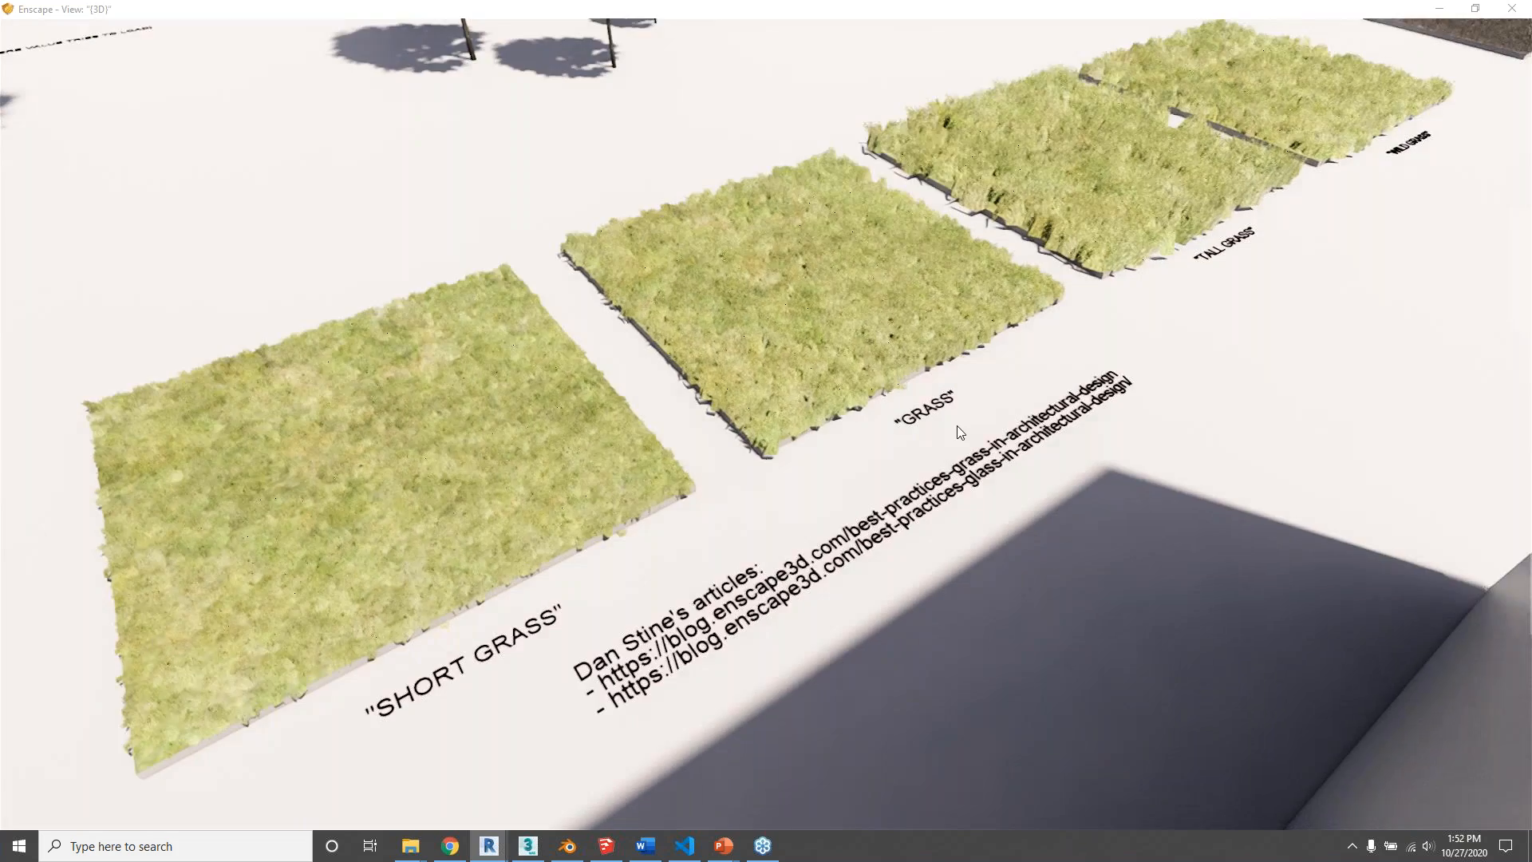
key(a)
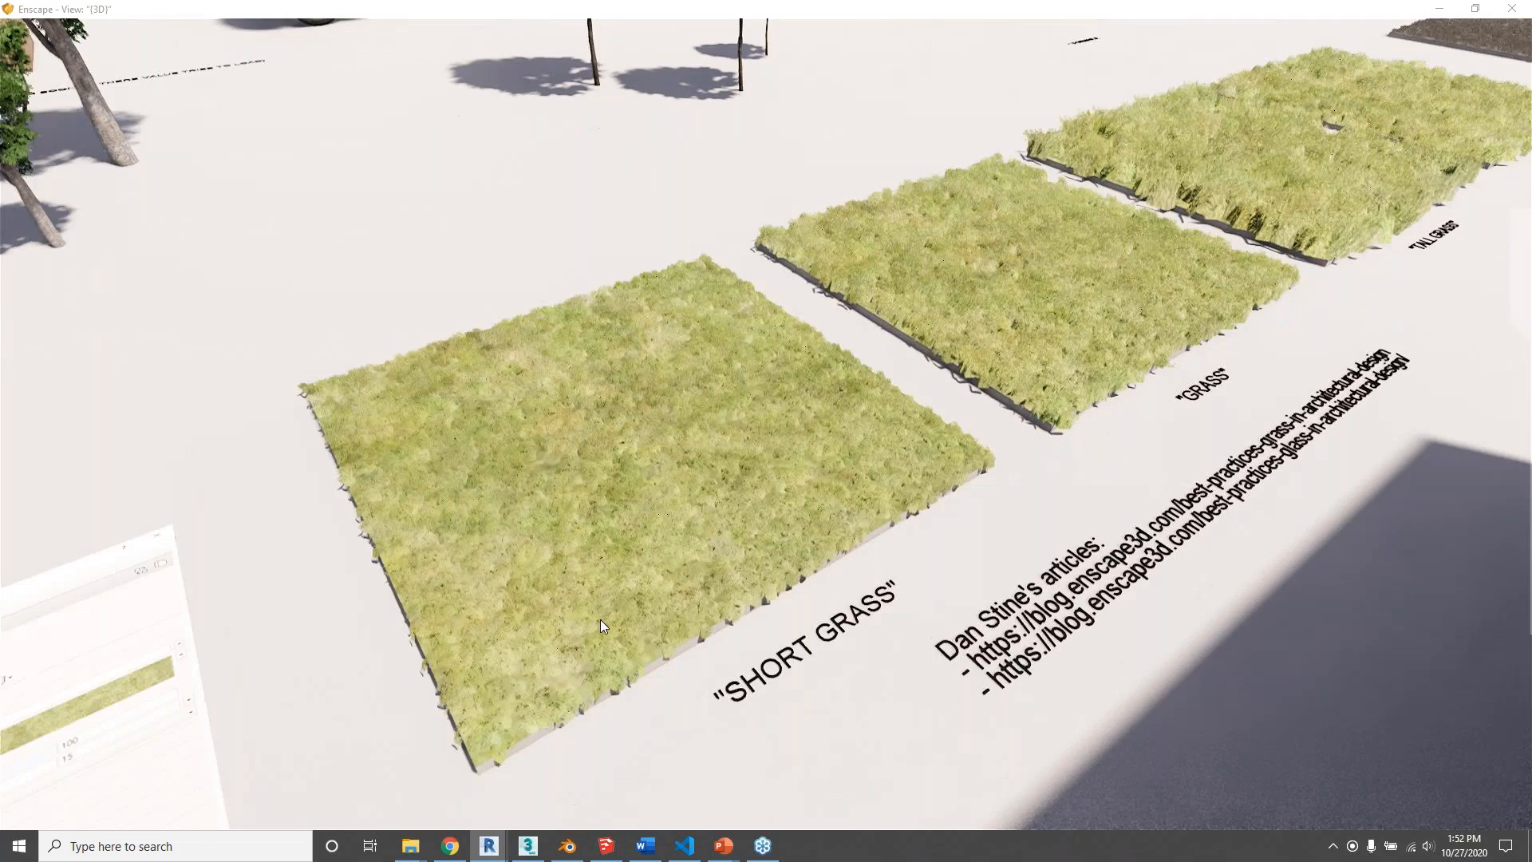
key(w)
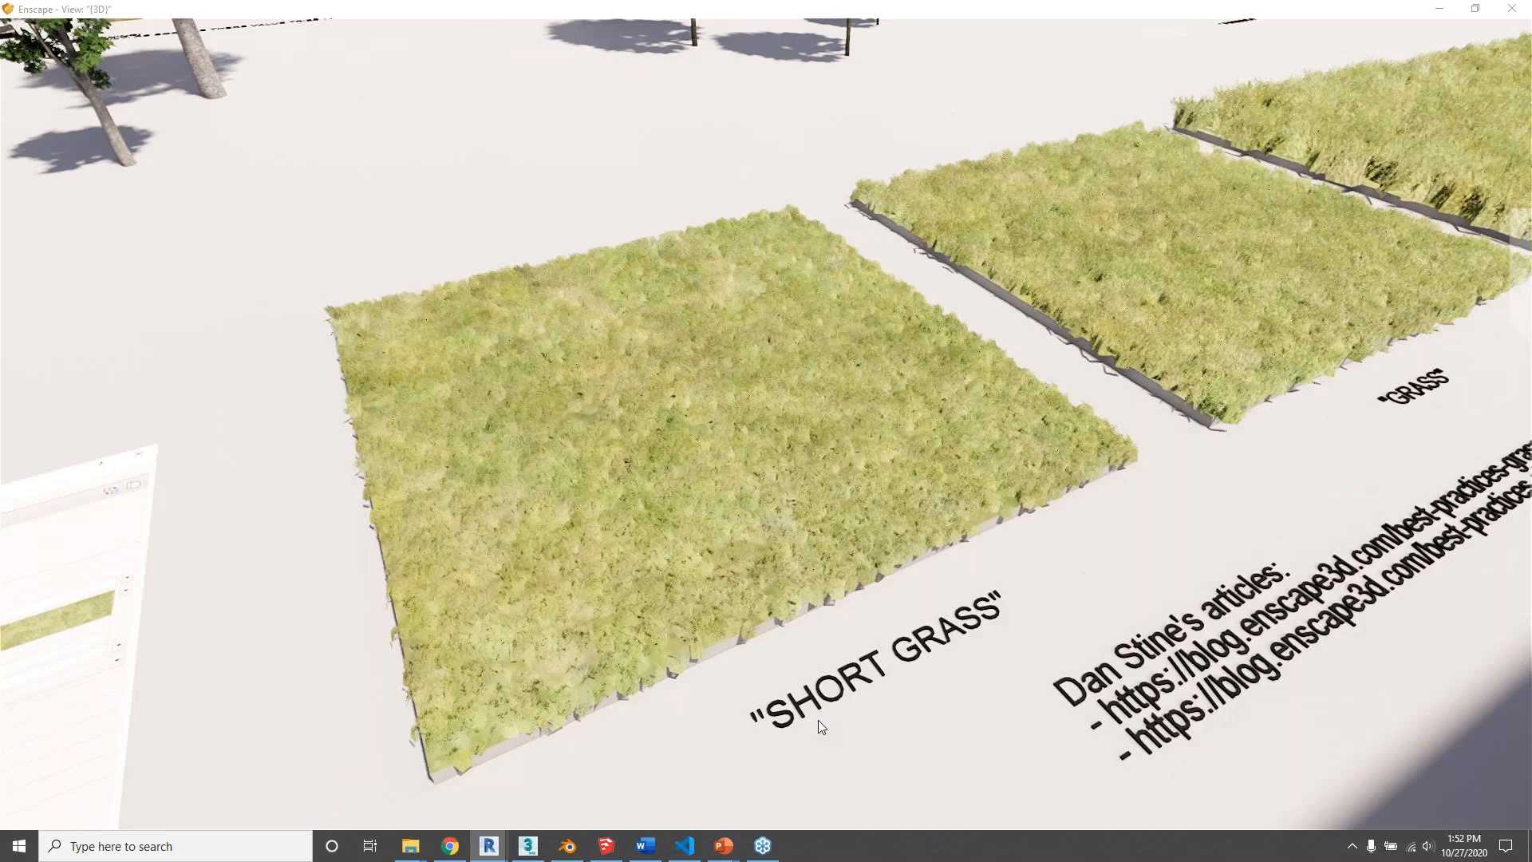
scroll(793, 610, down, 3)
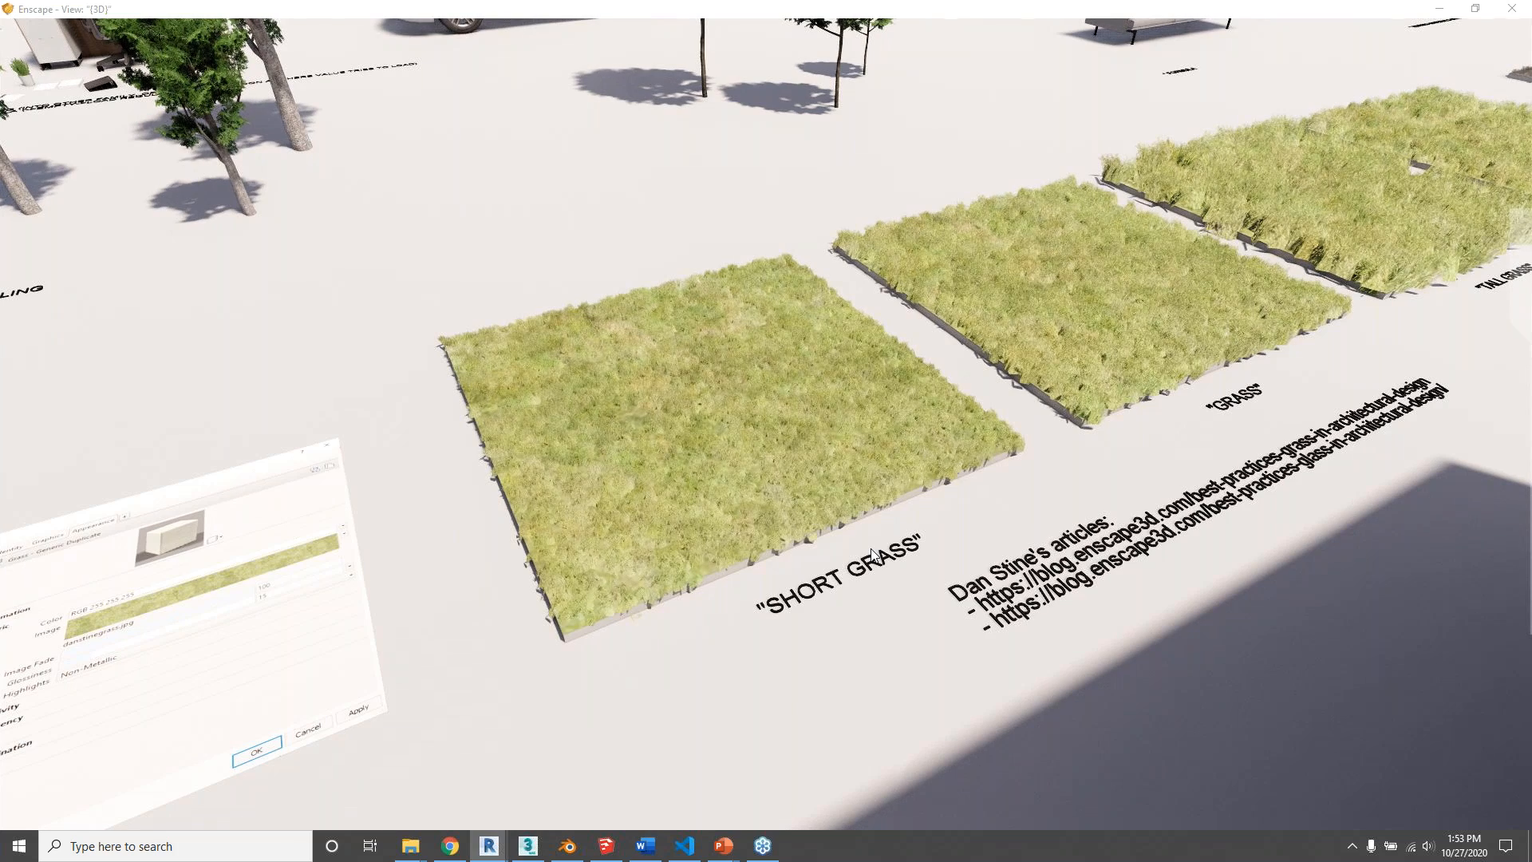
scroll(816, 533, up, 3)
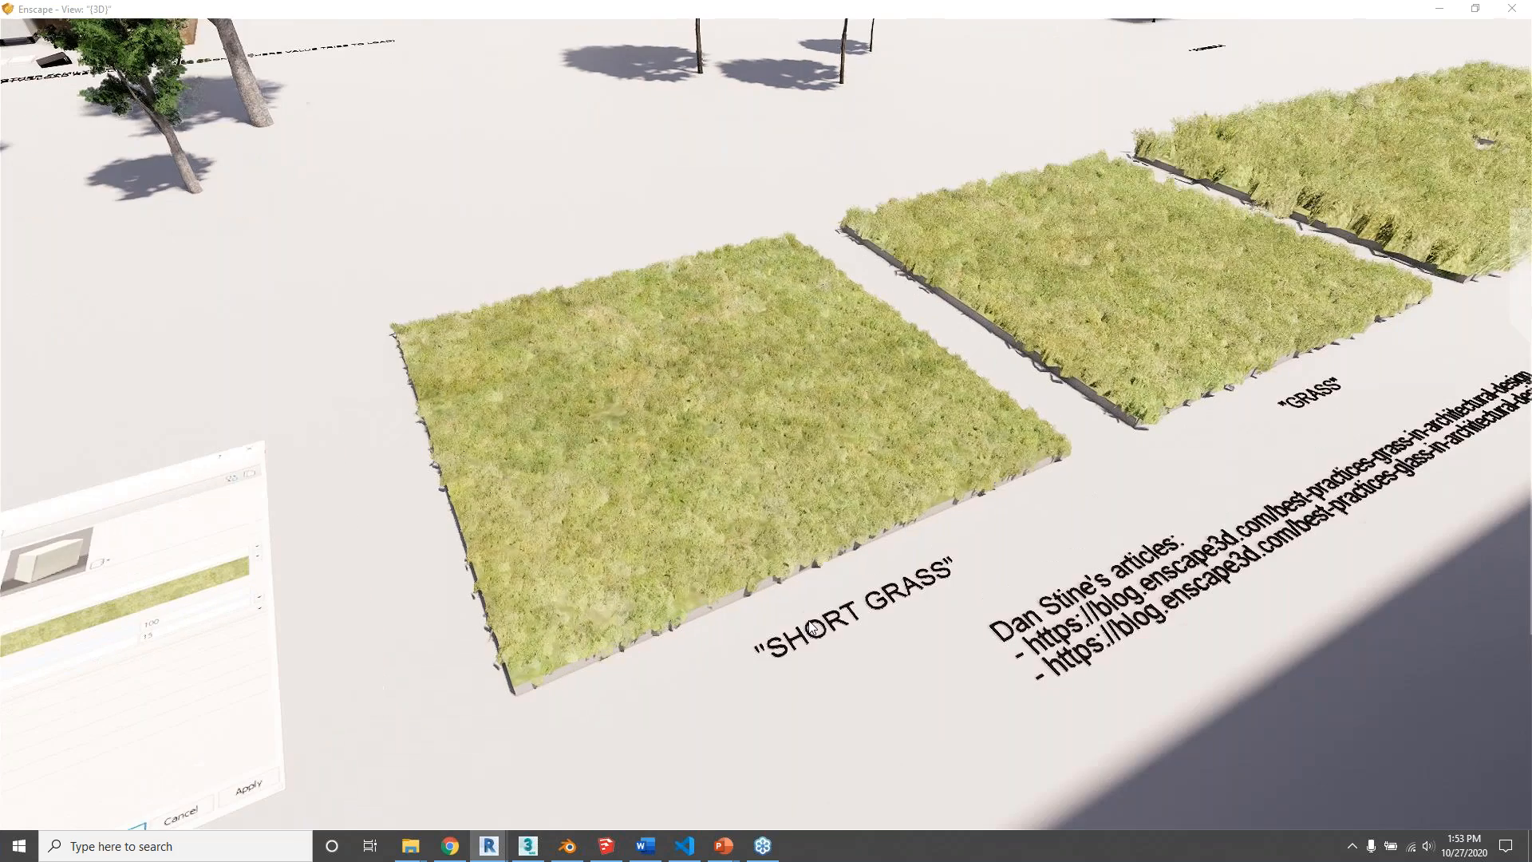
scroll(808, 621, up, 3)
scroll(764, 672, down, 3)
Step: Examine the Tall Grass and Wild Grass samples up close, and return to the Grass sample for comparison
drag(764, 672, 778, 583)
right_drag(763, 467, 694, 467)
key(d)
drag(694, 467, 907, 515)
key(w)
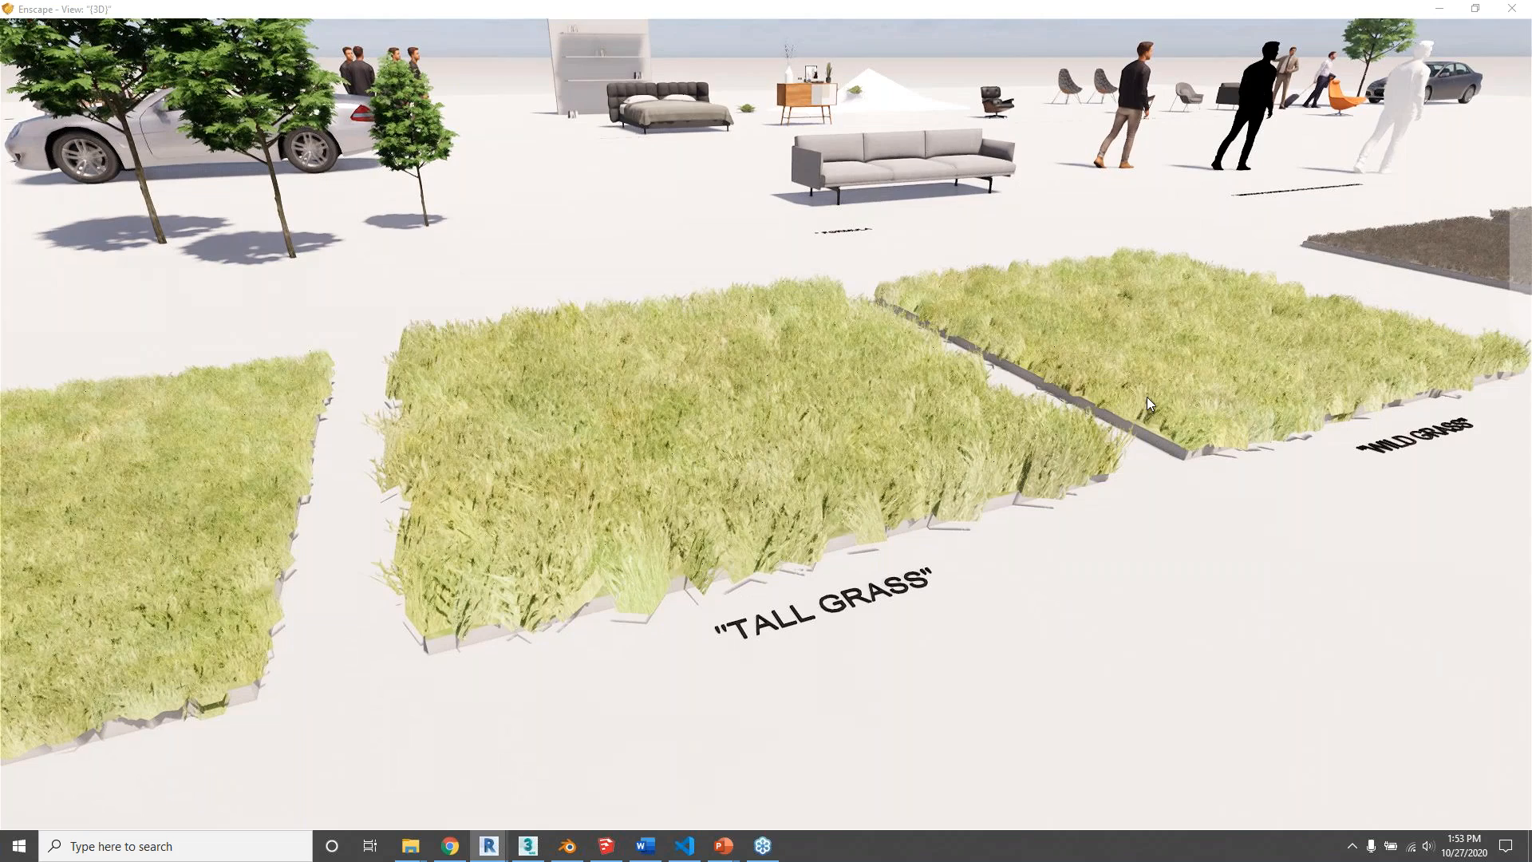
right_drag(1118, 395, 1013, 459)
key(s)
key(a)
key(q)
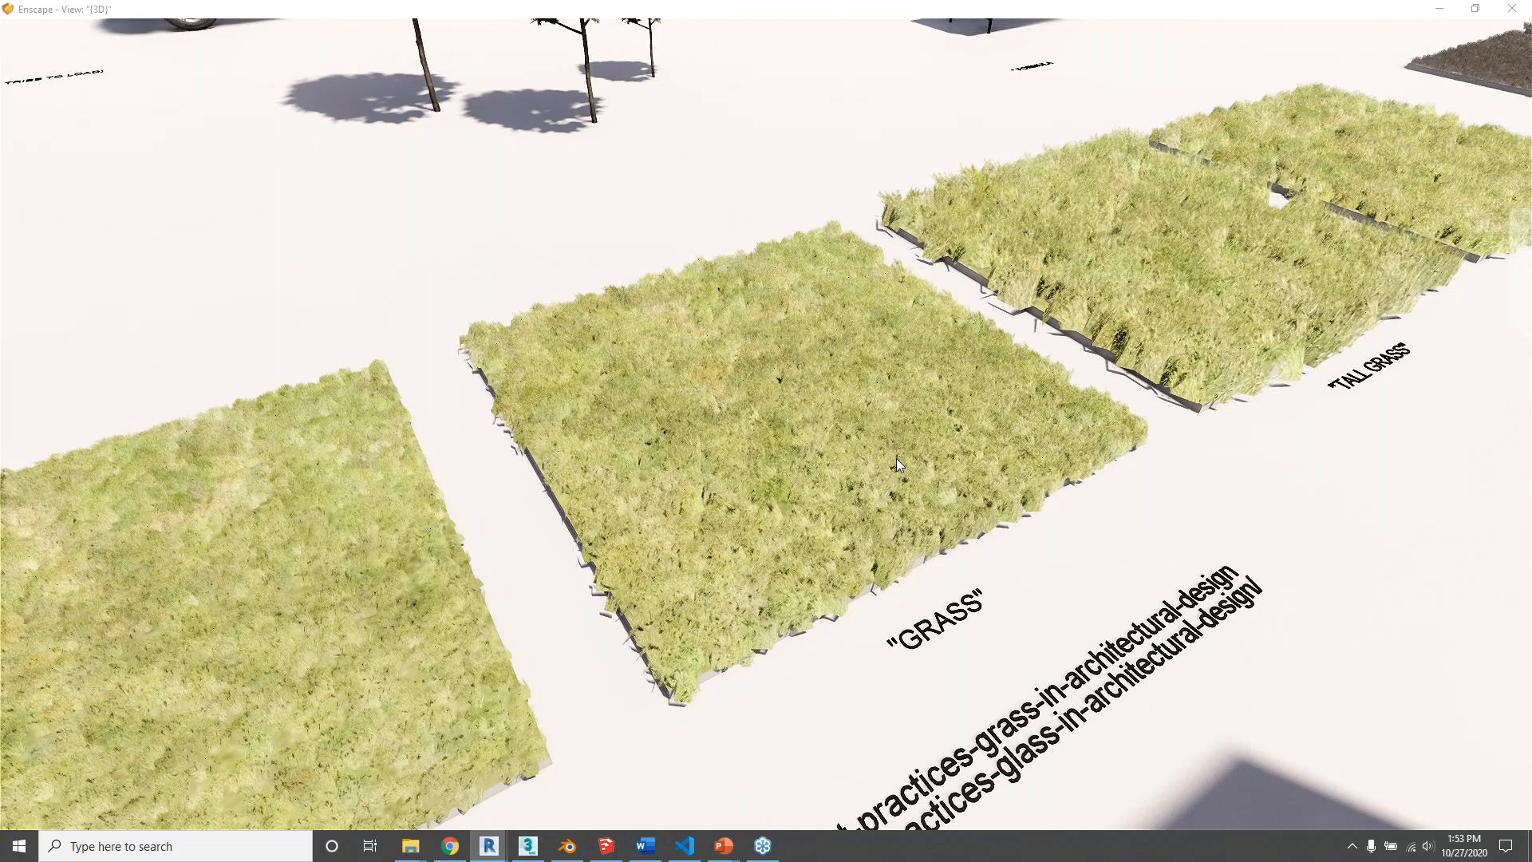
Step: Switch to Revit, search the project materials for "gras", examine the Grass material's appearance image, and close the Material Browser
click(1439, 8)
click(68, 68)
text(gras)
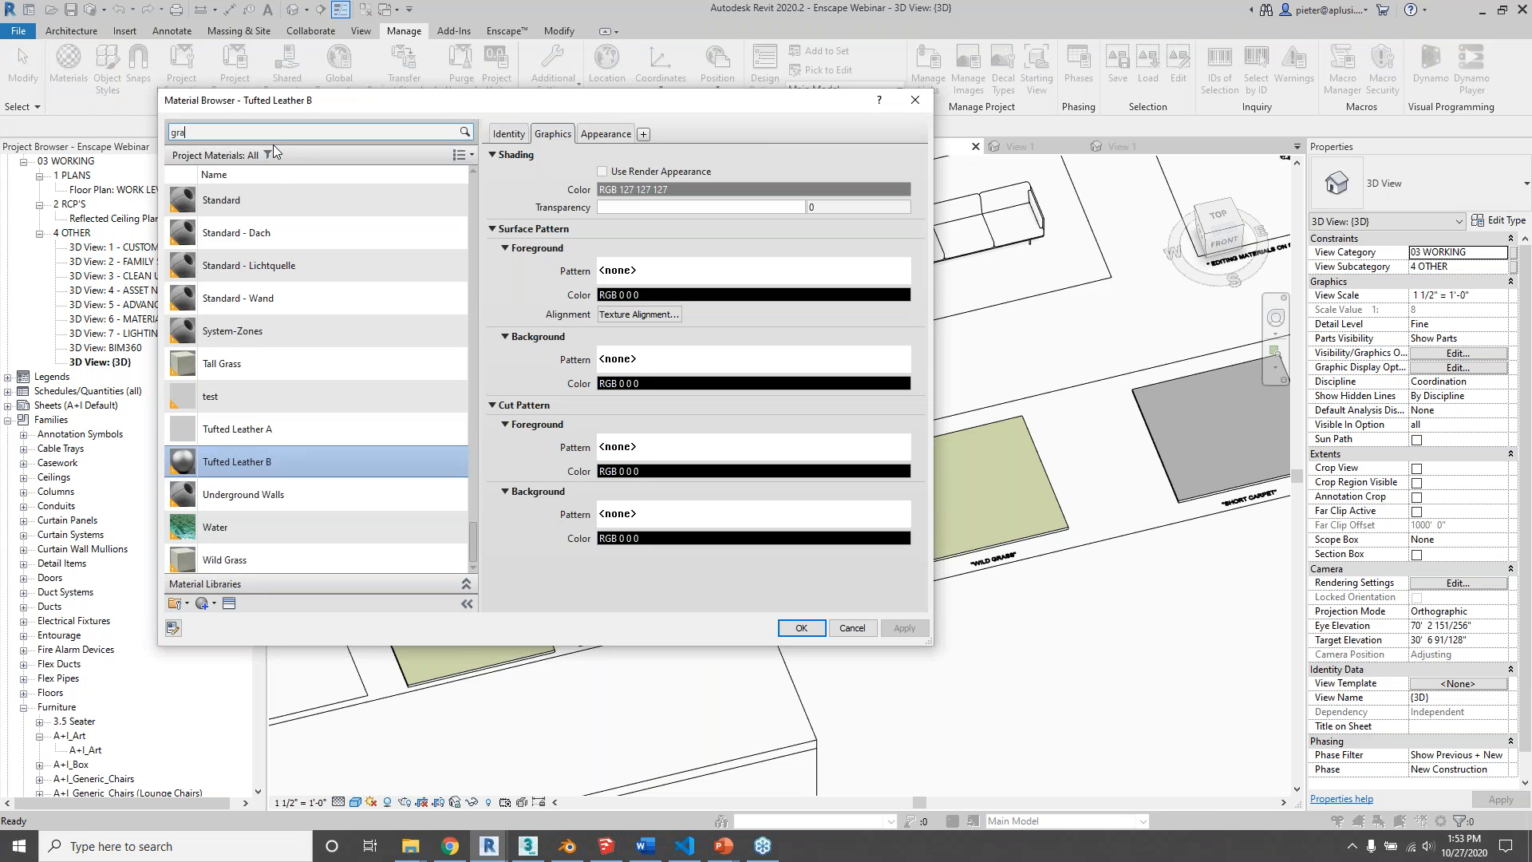
click(244, 254)
click(605, 134)
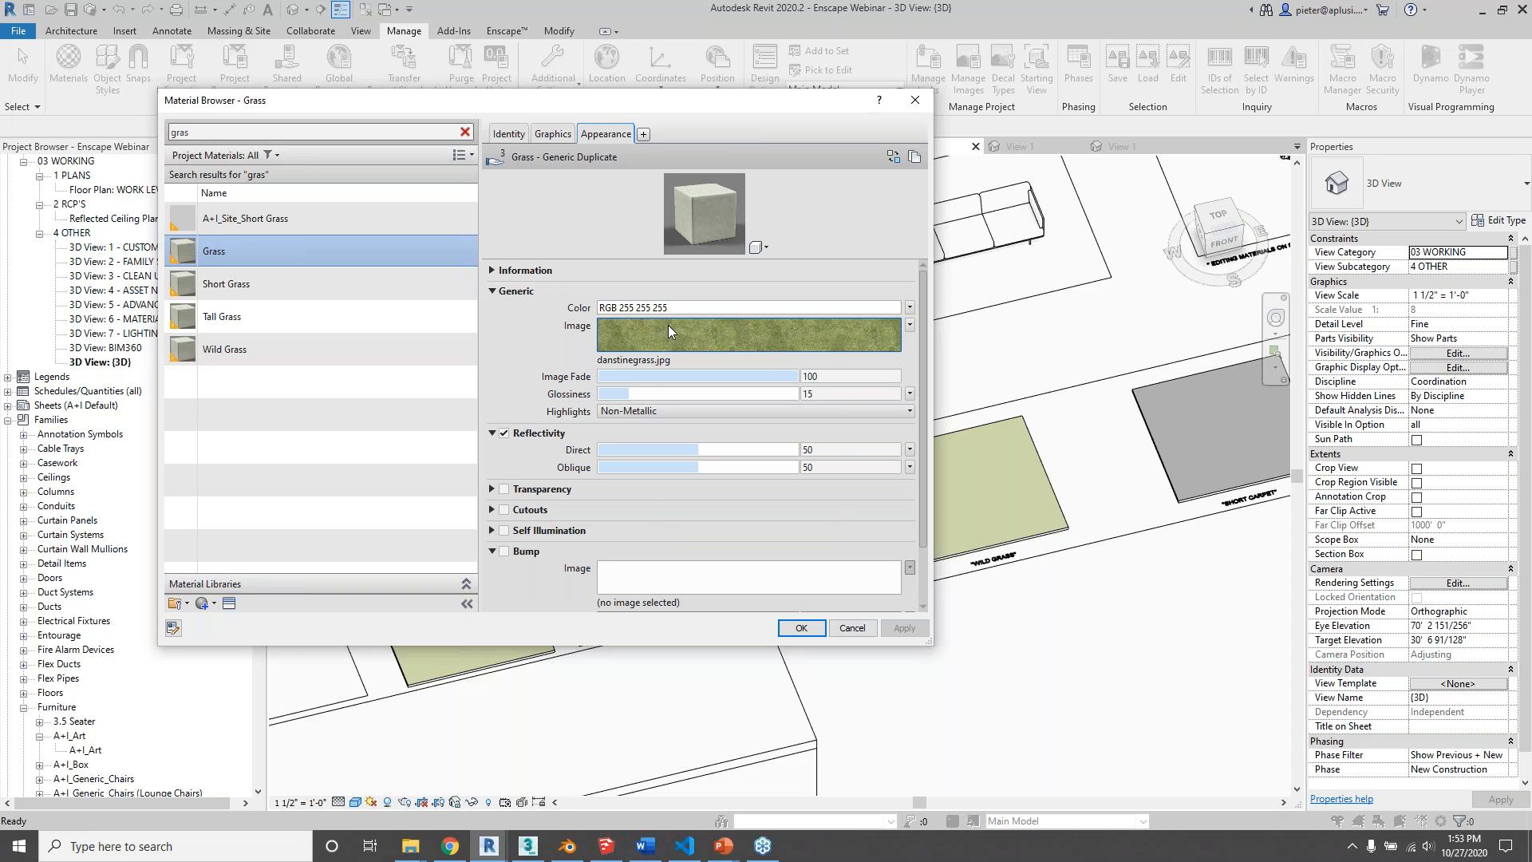
mouse_move(668, 327)
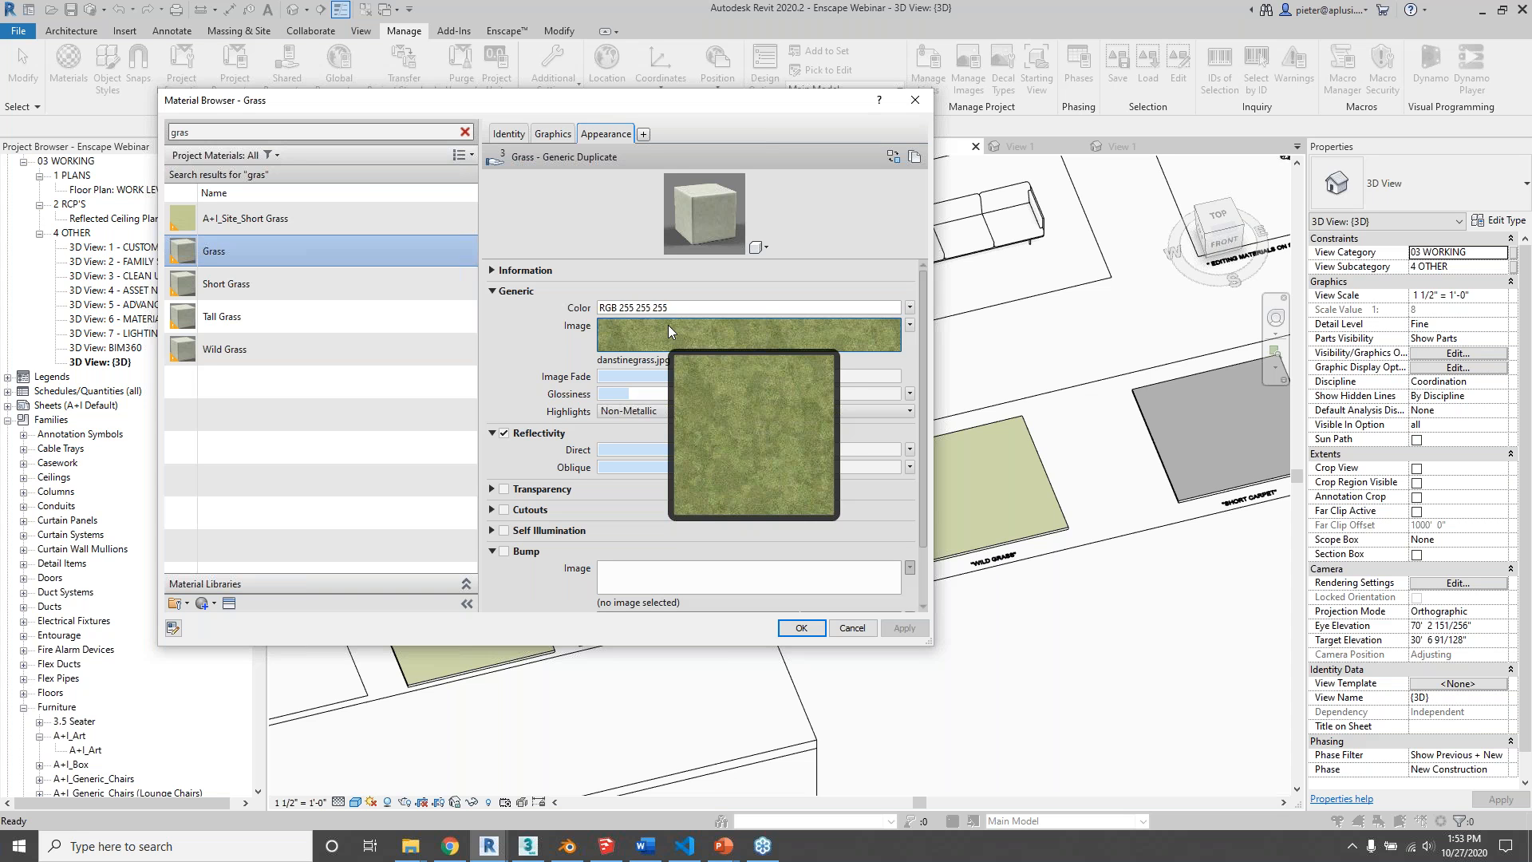
click(910, 101)
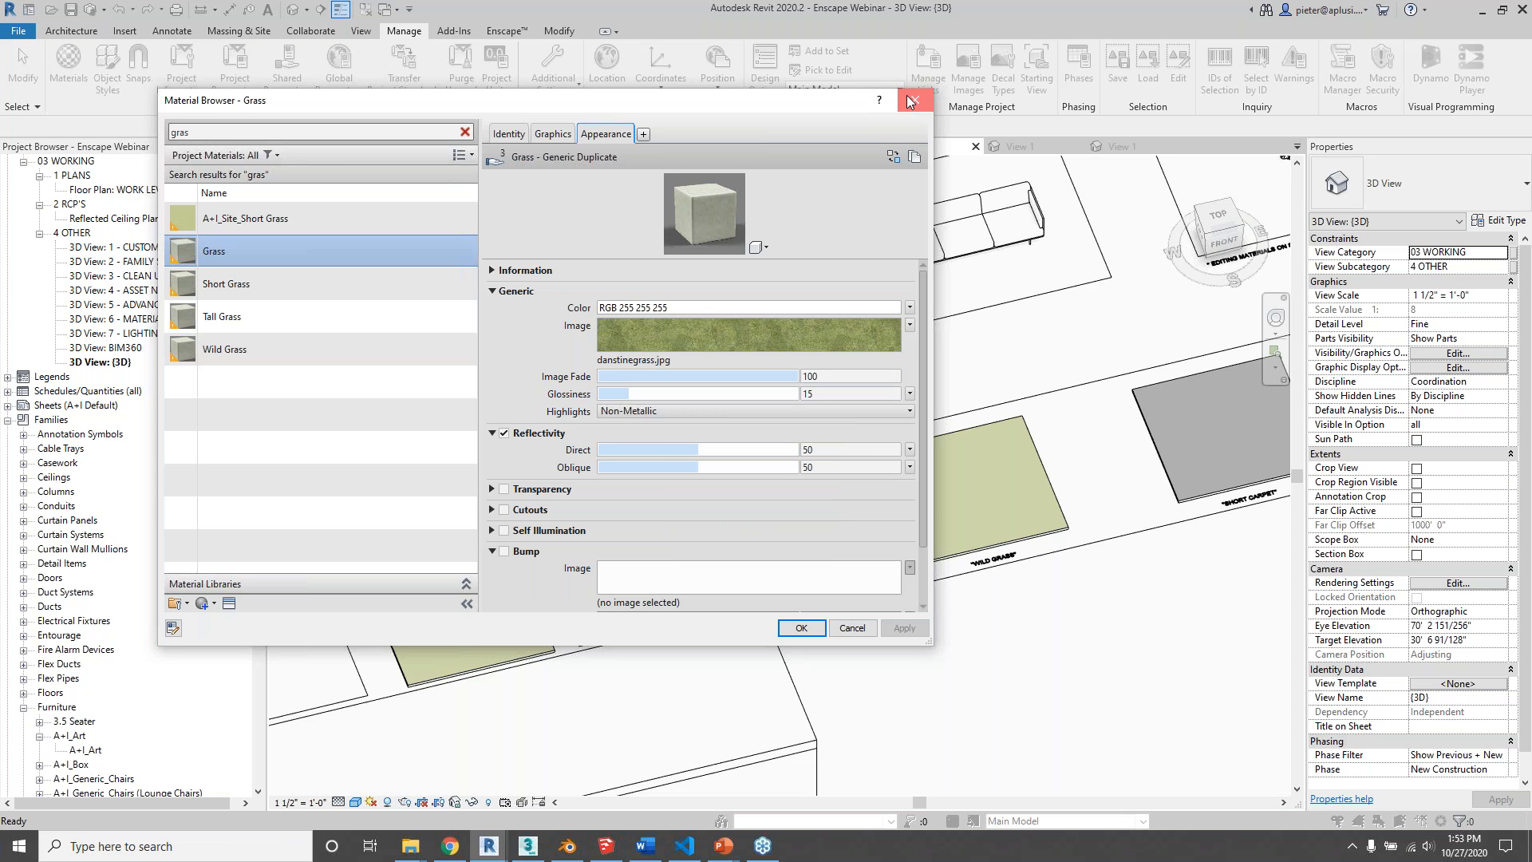
Step: Look over the Special Materials samples in Revit, return to the Enscape render, and examine the Short Carpet and Long Carpet samples
scroll(684, 594, down, 4)
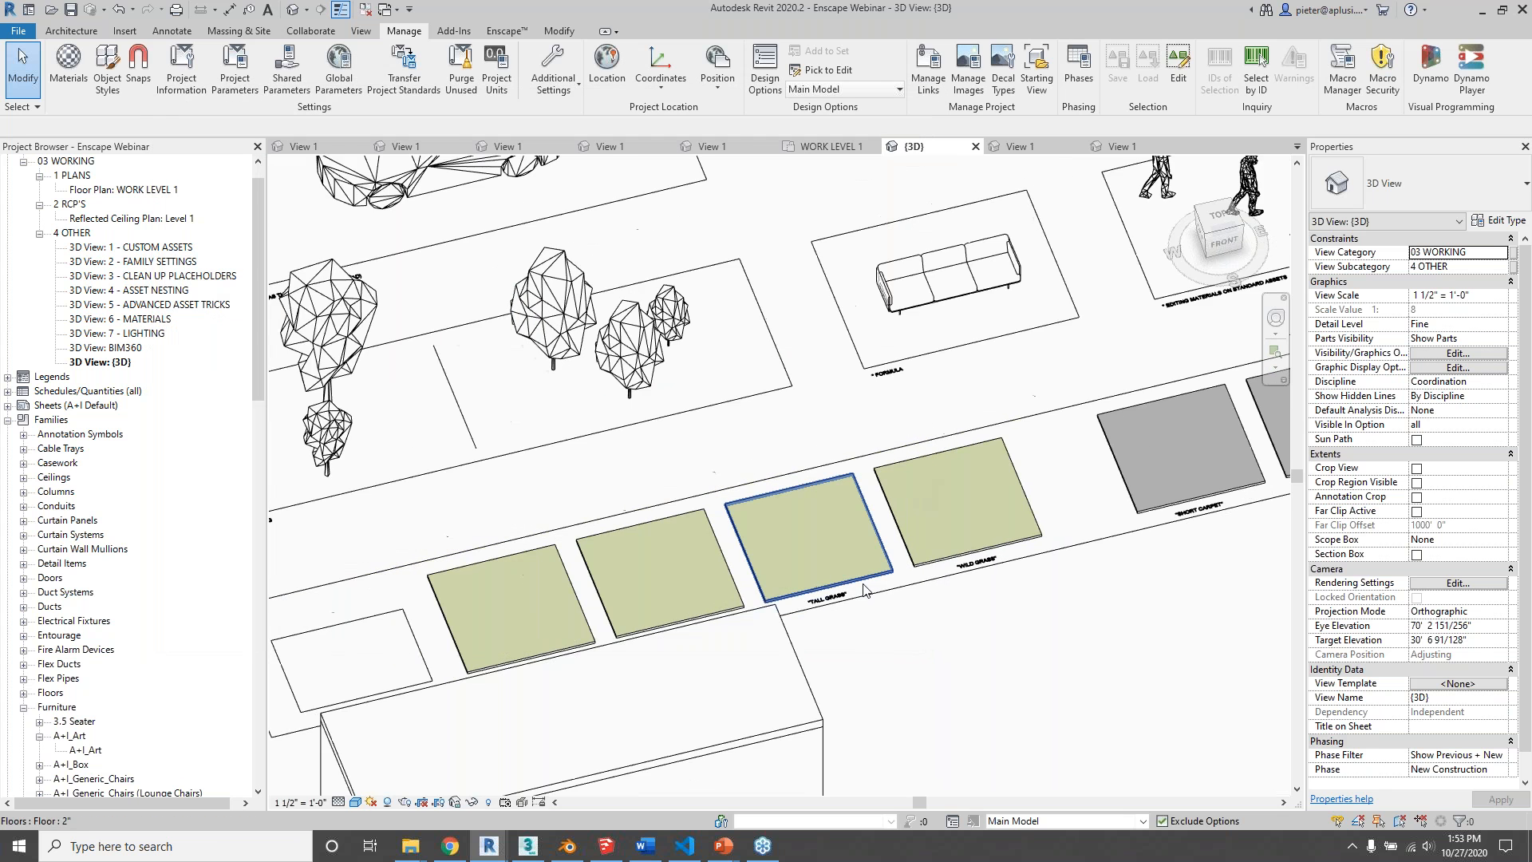
shift+middle_drag(708, 676, 695, 710)
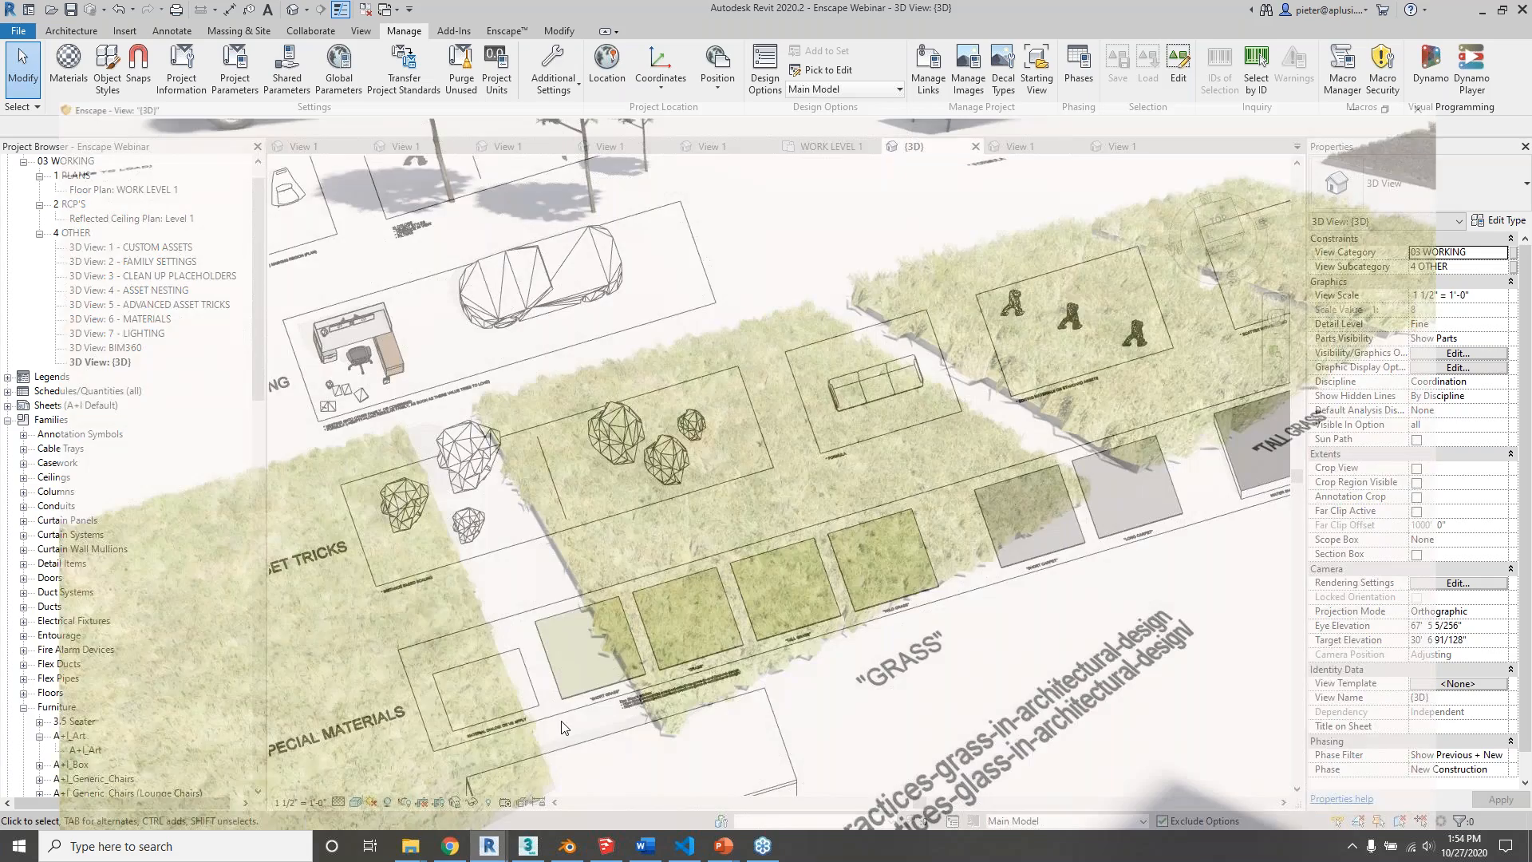
drag(1190, 479, 1190, 438)
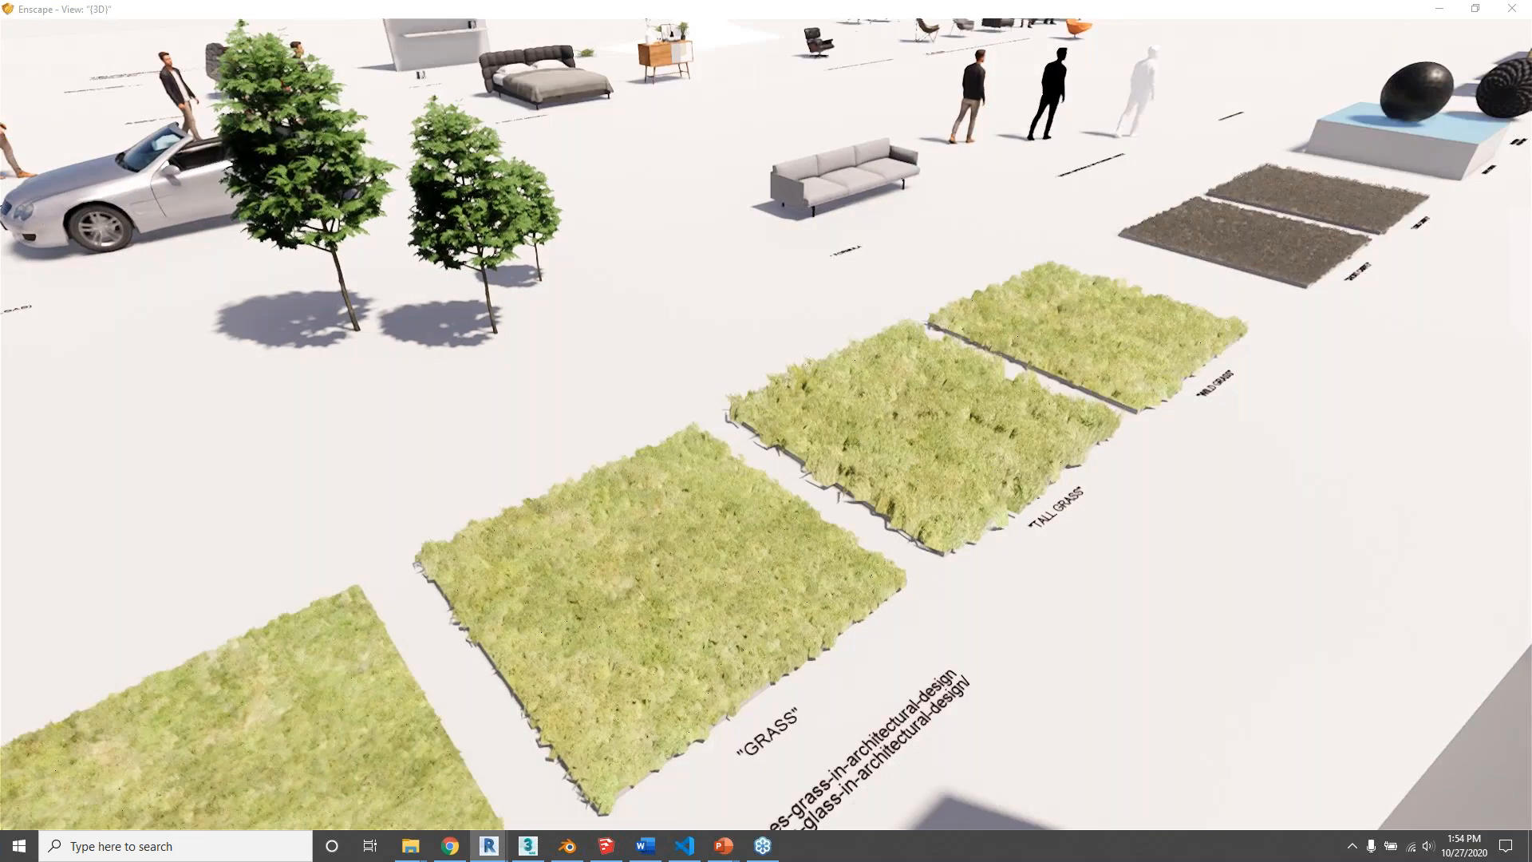
key(w)
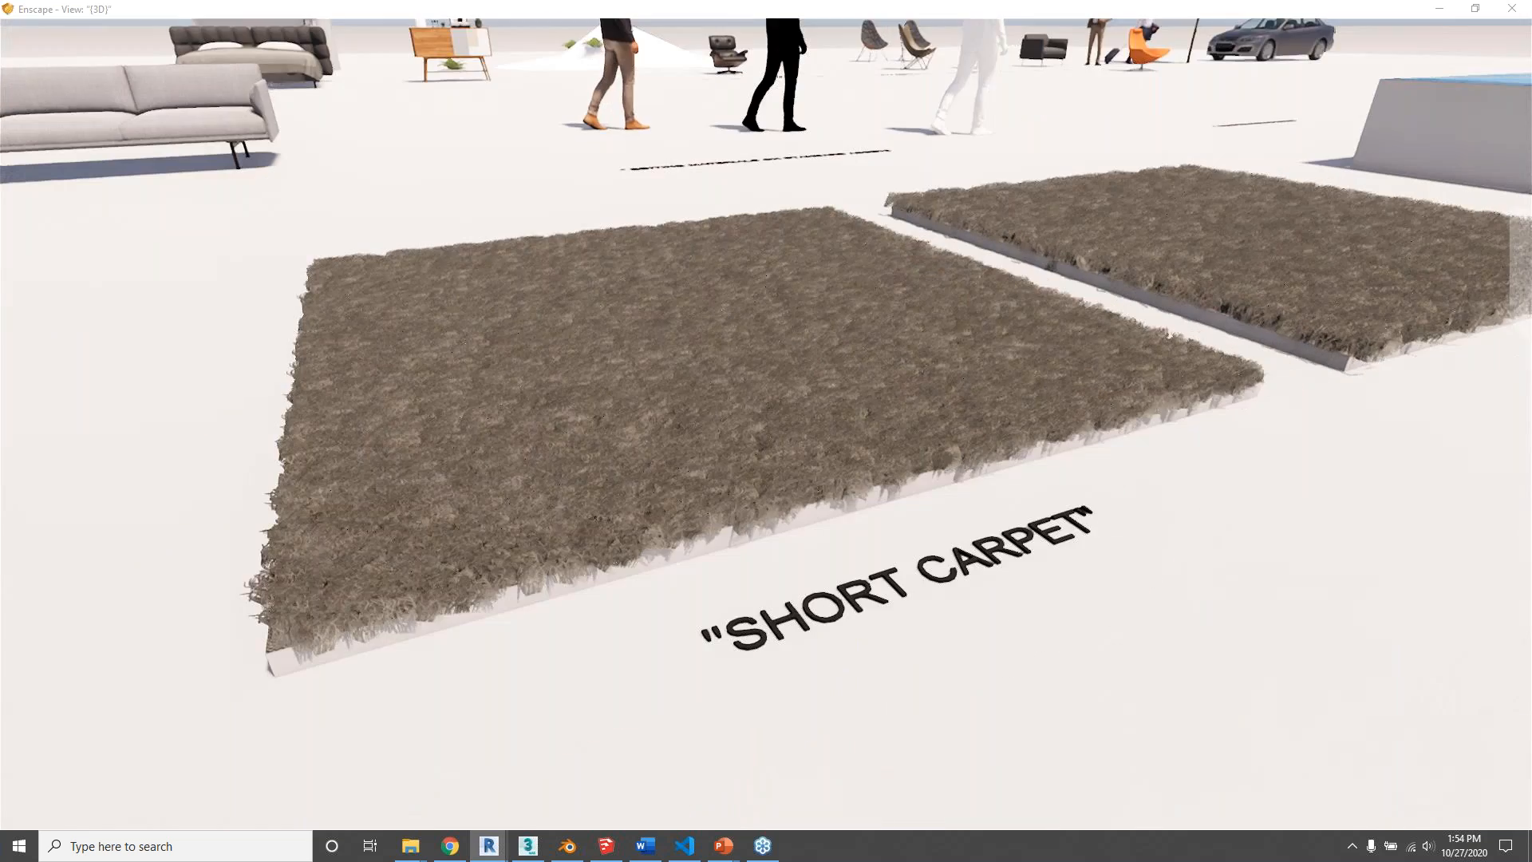
right_drag(773, 493, 773, 591)
scroll(773, 492, down, 3)
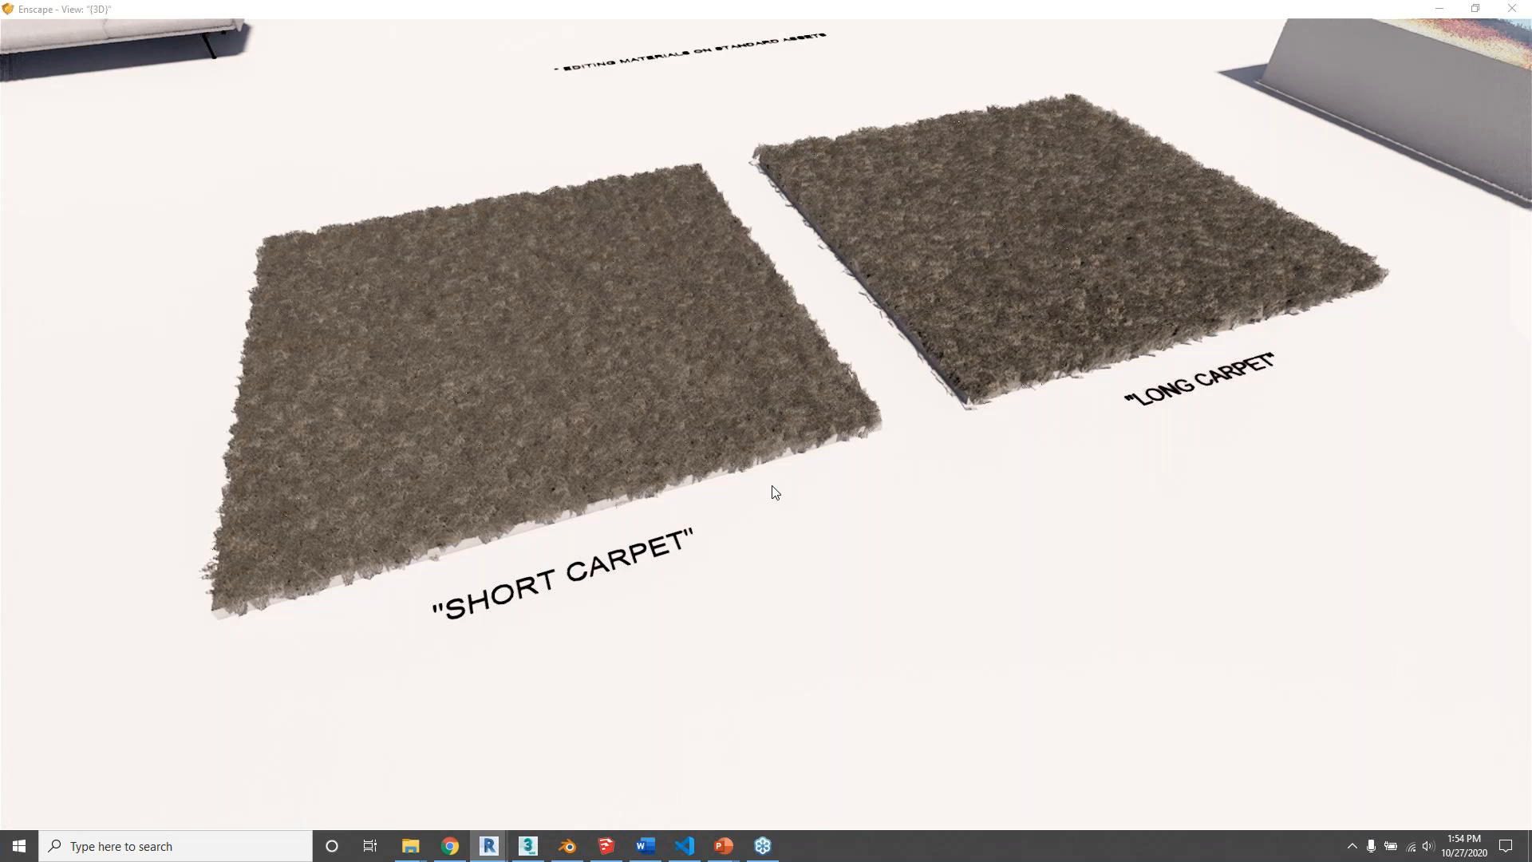
drag(1217, 447, 1181, 423)
key(d)
drag(809, 559, 809, 500)
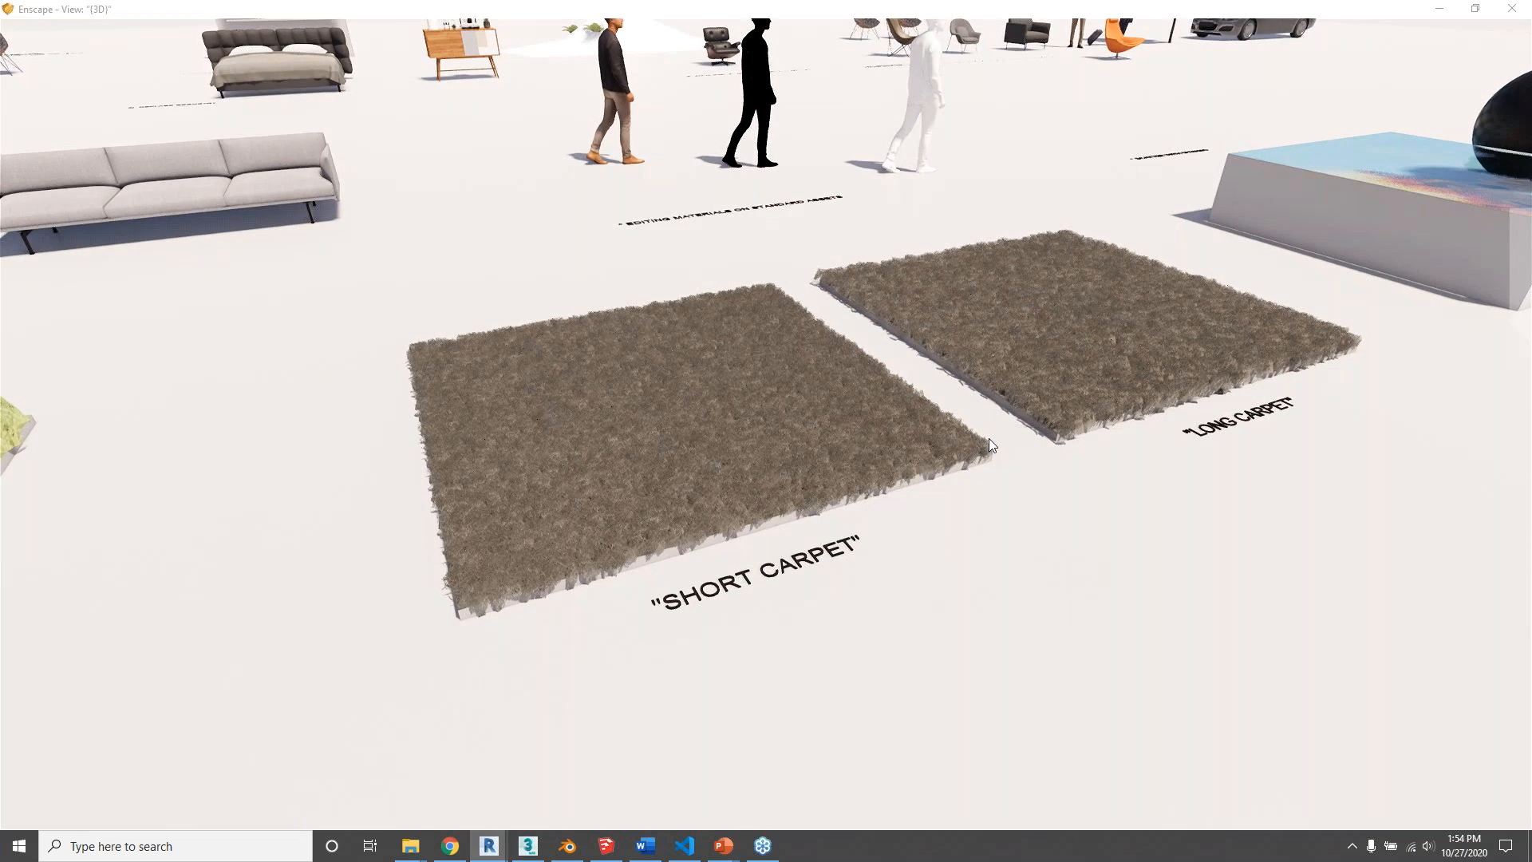
Step: Move past the carpet samples and examine the Water Shader pool in the Enscape render
drag(988, 366, 798, 264)
key(w)
right_drag(1157, 401, 1007, 401)
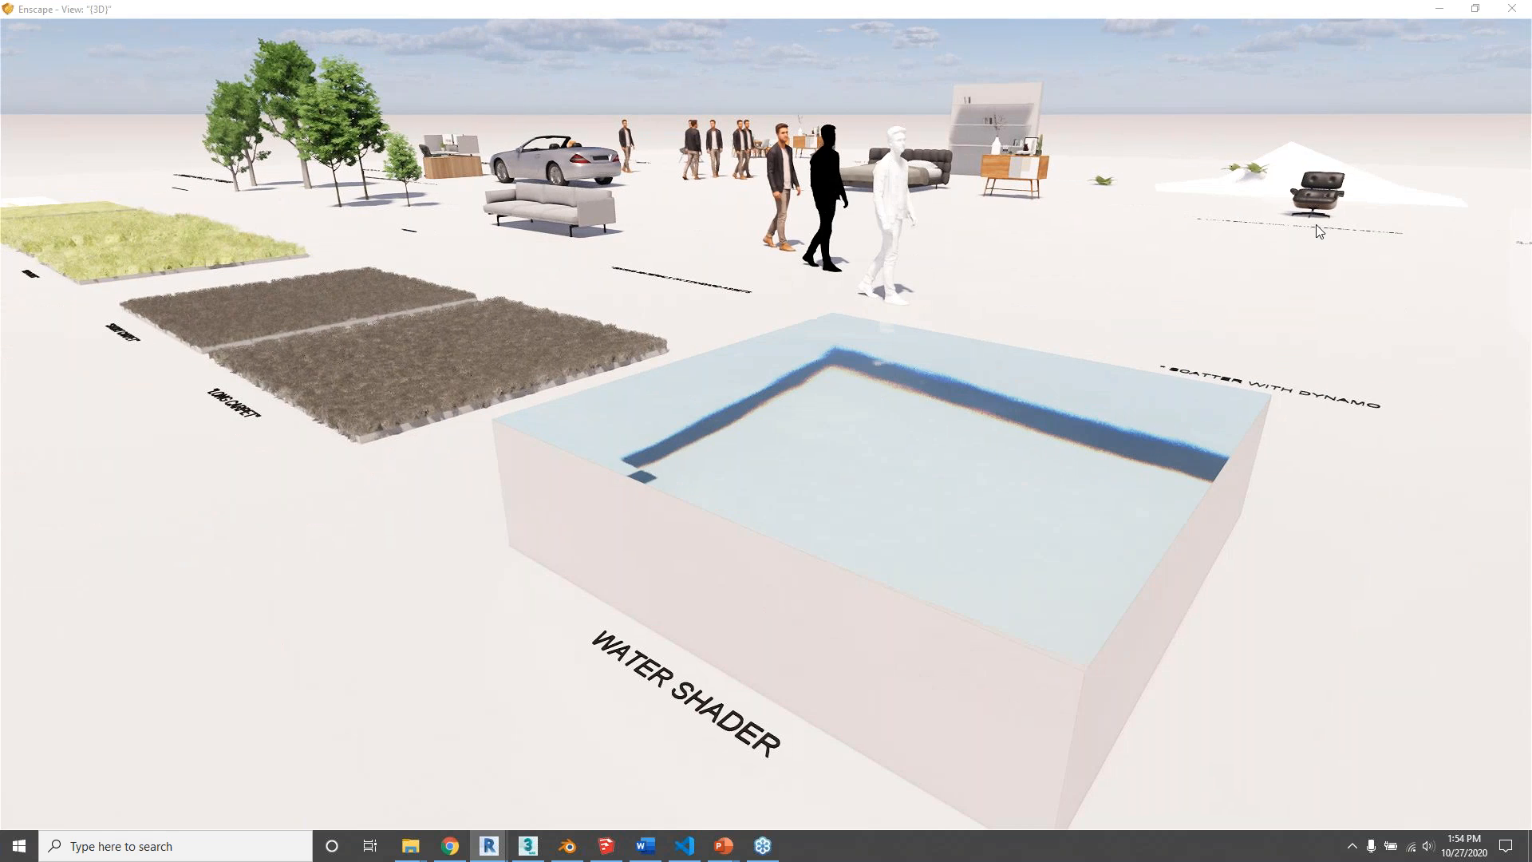
Step: Switch back to Revit and create a new project material named water2
click(1441, 11)
click(70, 79)
click(209, 605)
click(217, 620)
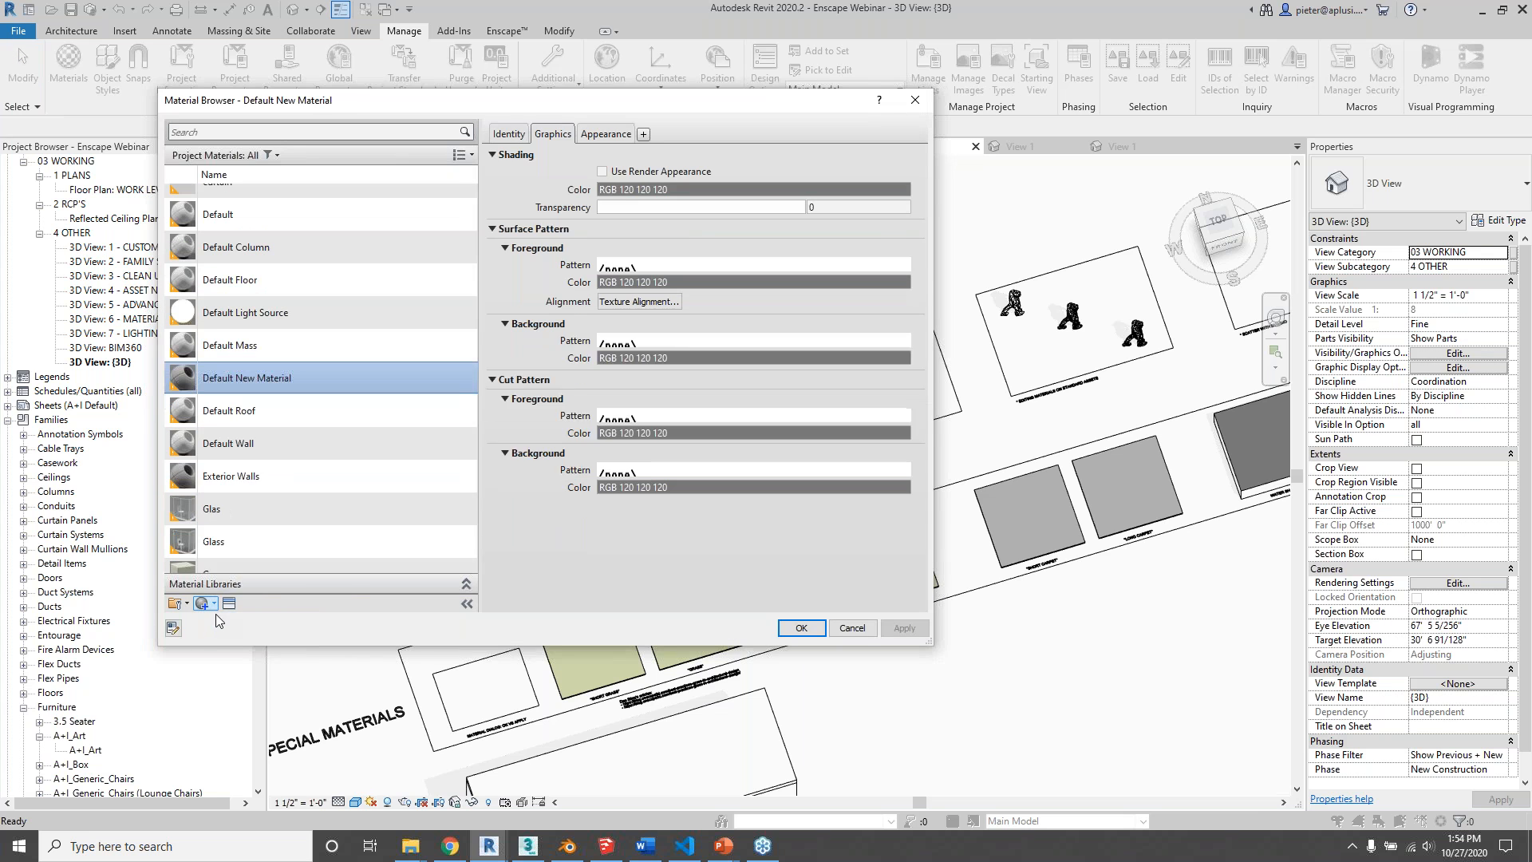
right_click(260, 363)
click(297, 407)
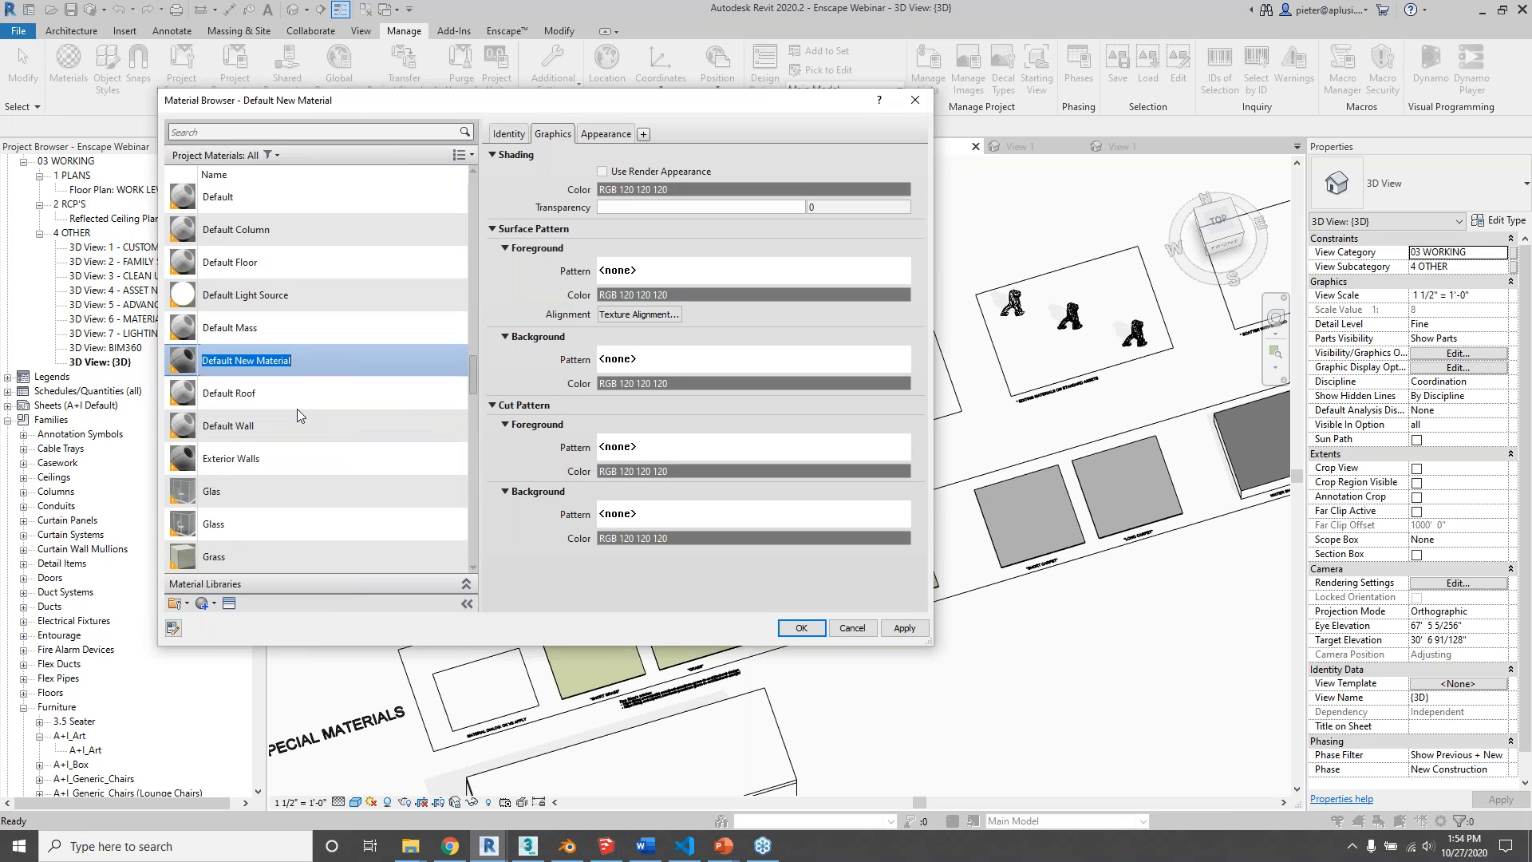
text(water2)
key(Return)
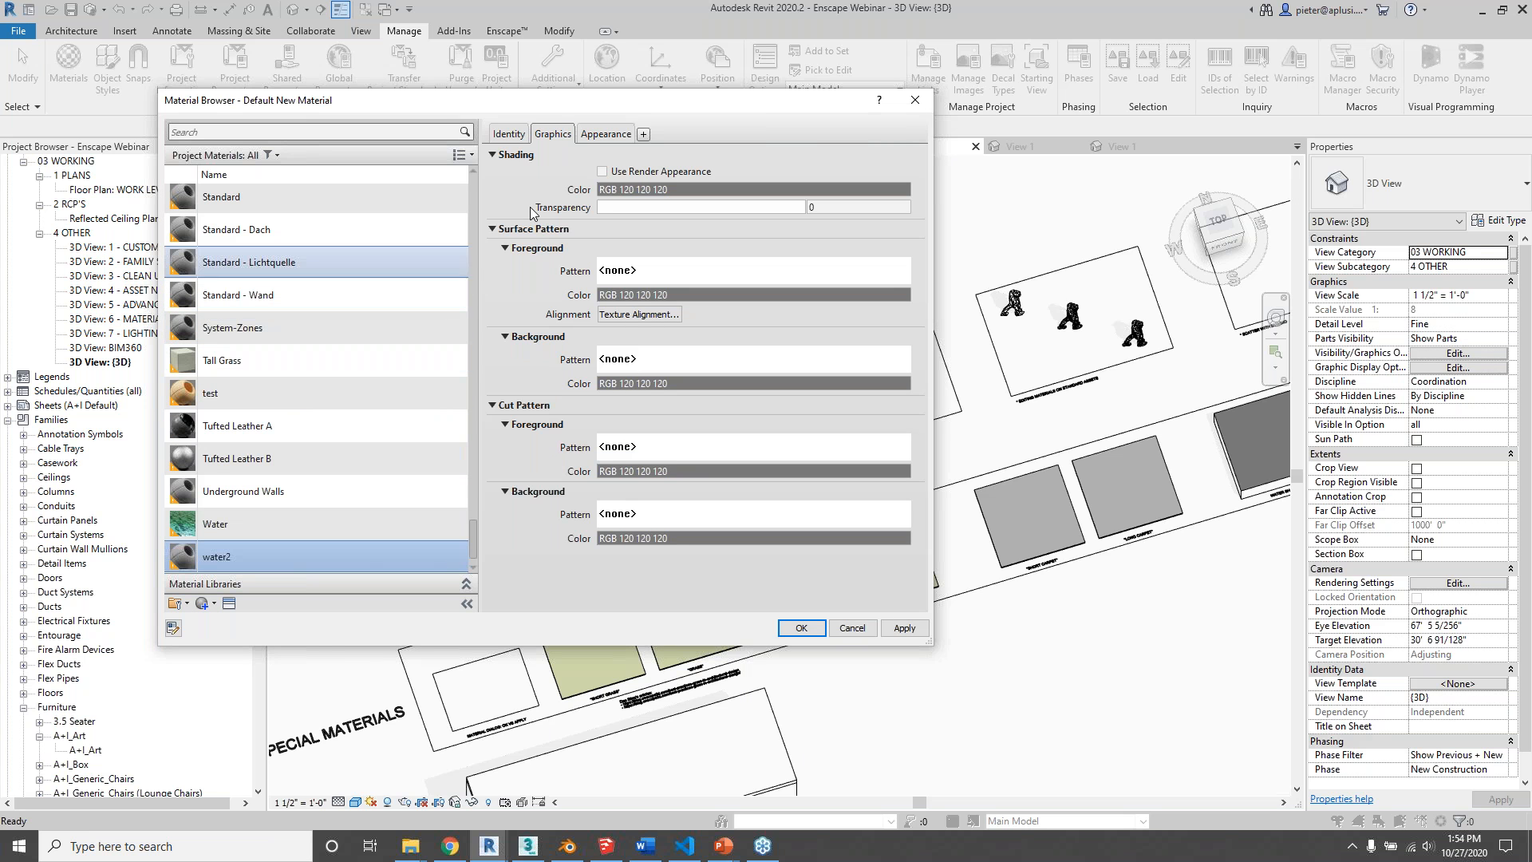
Step: Replace water2's appearance asset with Indoor Pool from the Appearance Library's Liquid category, and close the Asset Browser
click(609, 134)
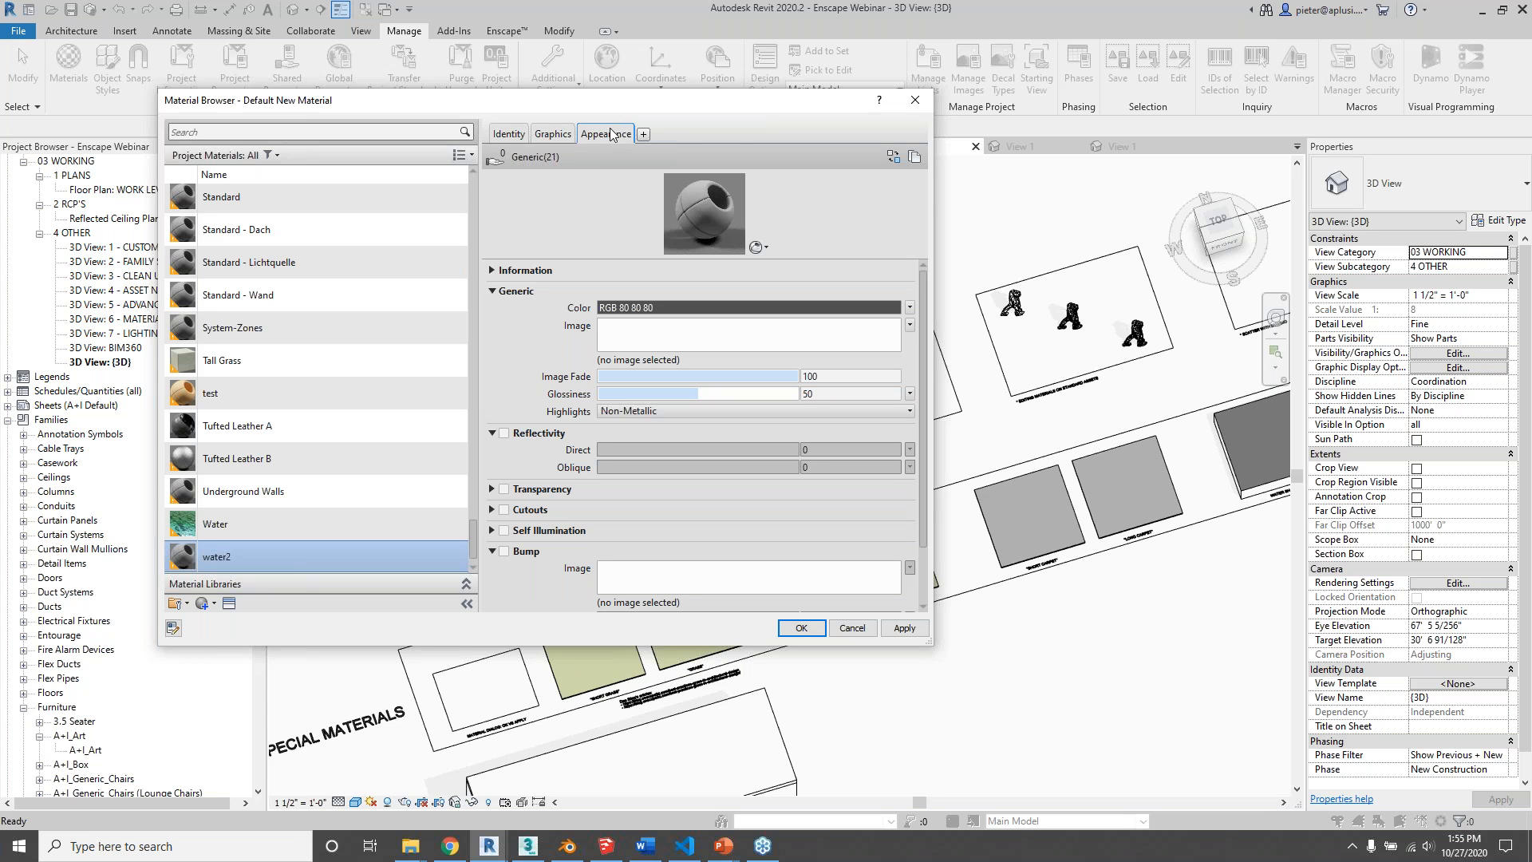
right_click(610, 130)
click(638, 177)
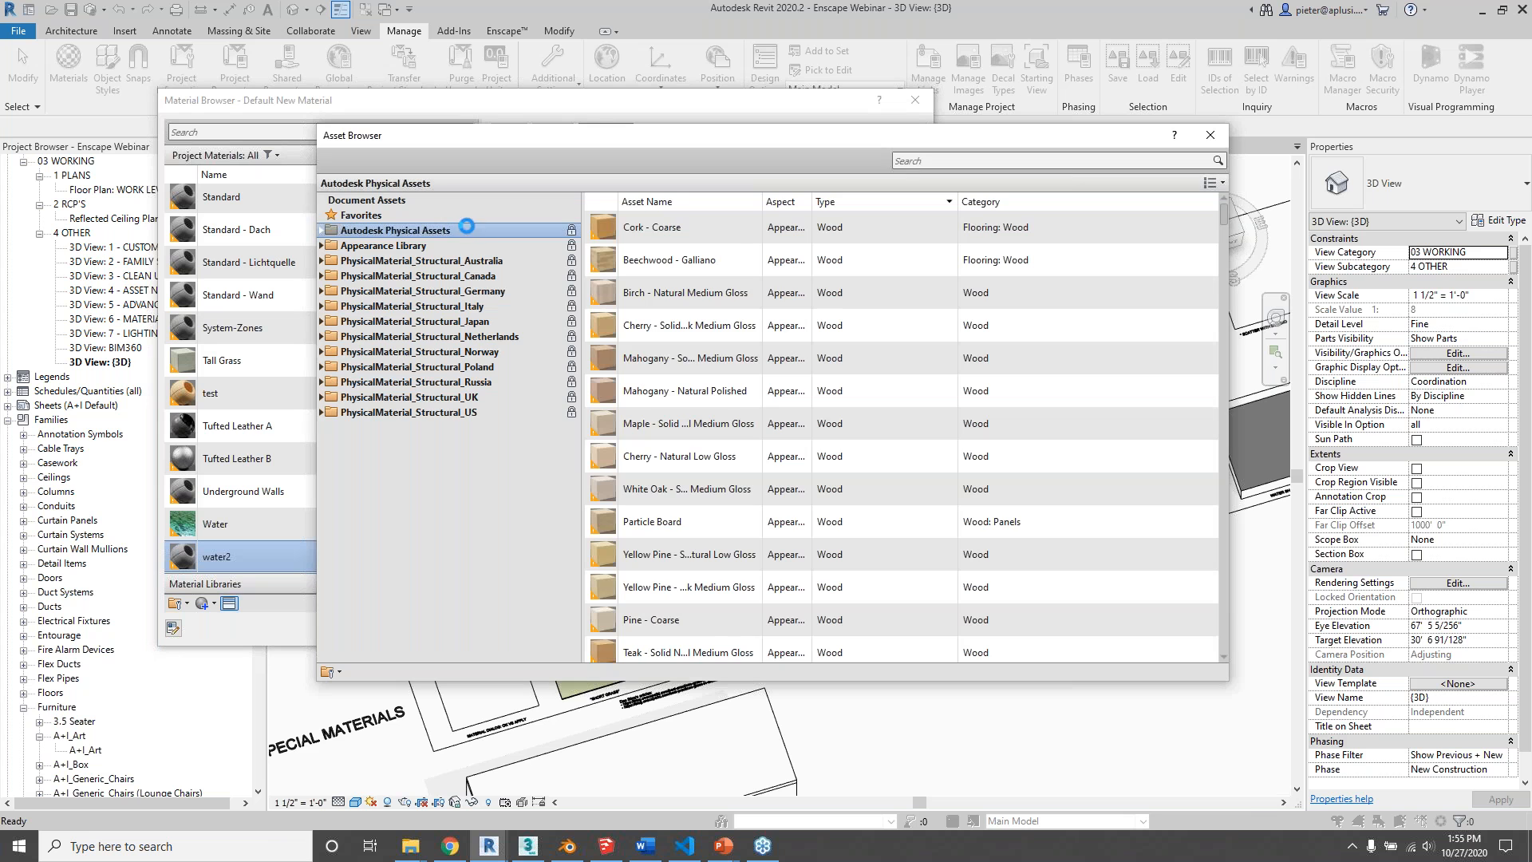
double_click(380, 246)
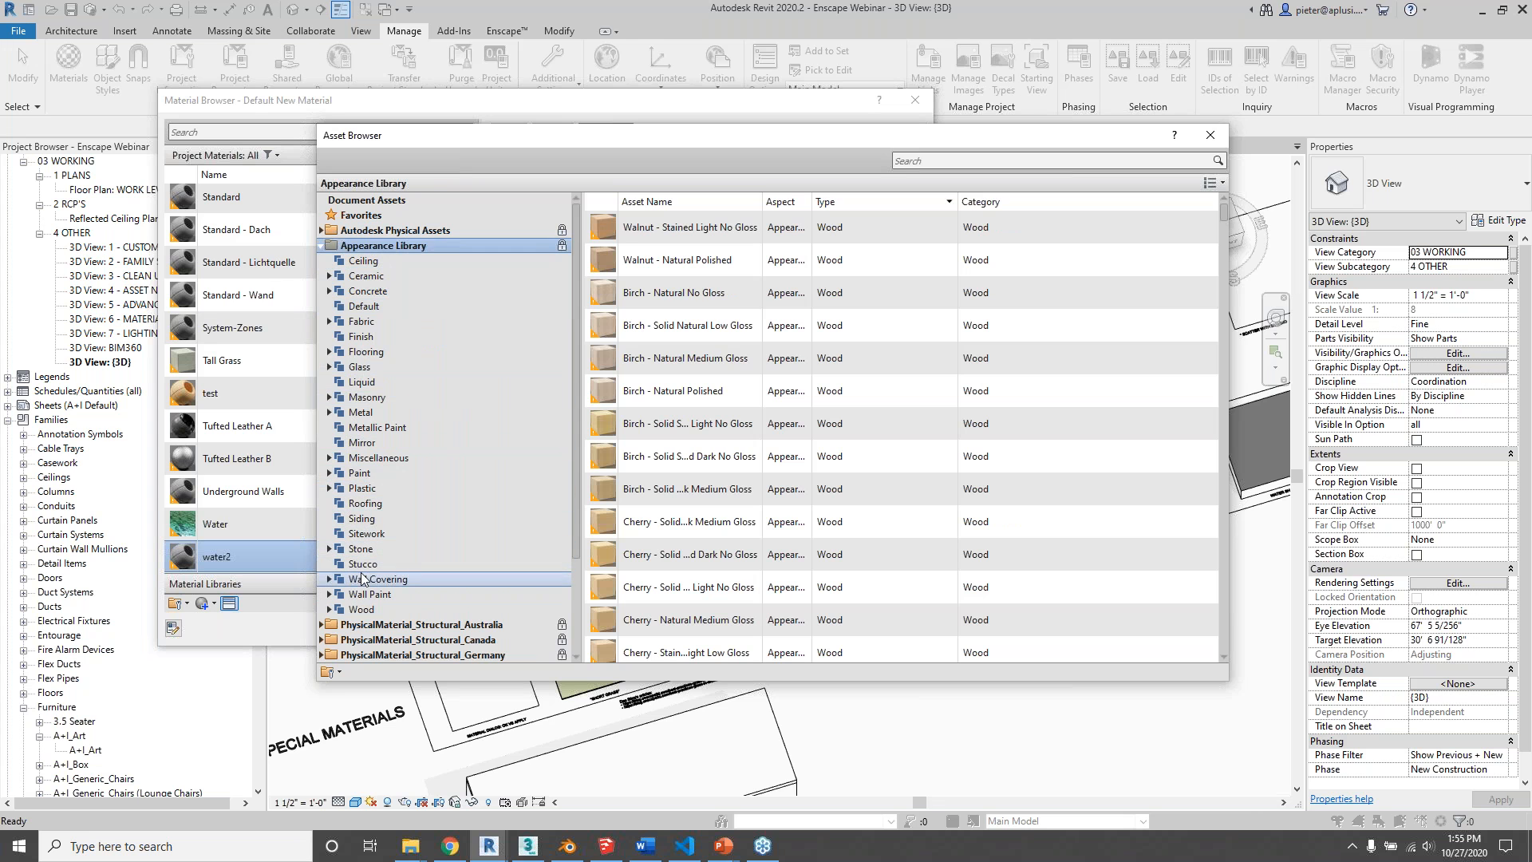
click(361, 381)
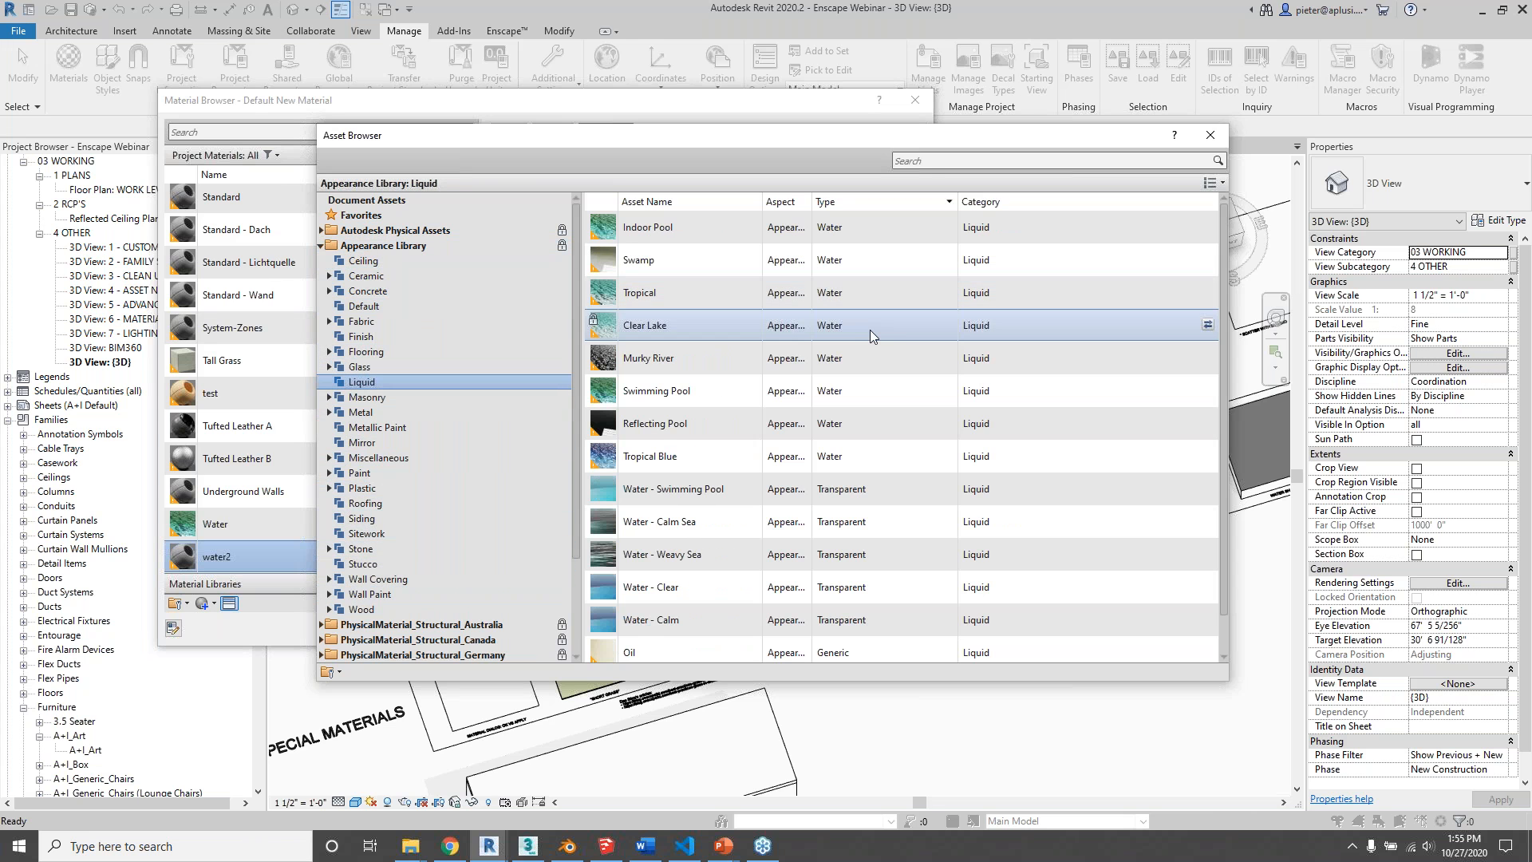
scroll(856, 495, down, 1)
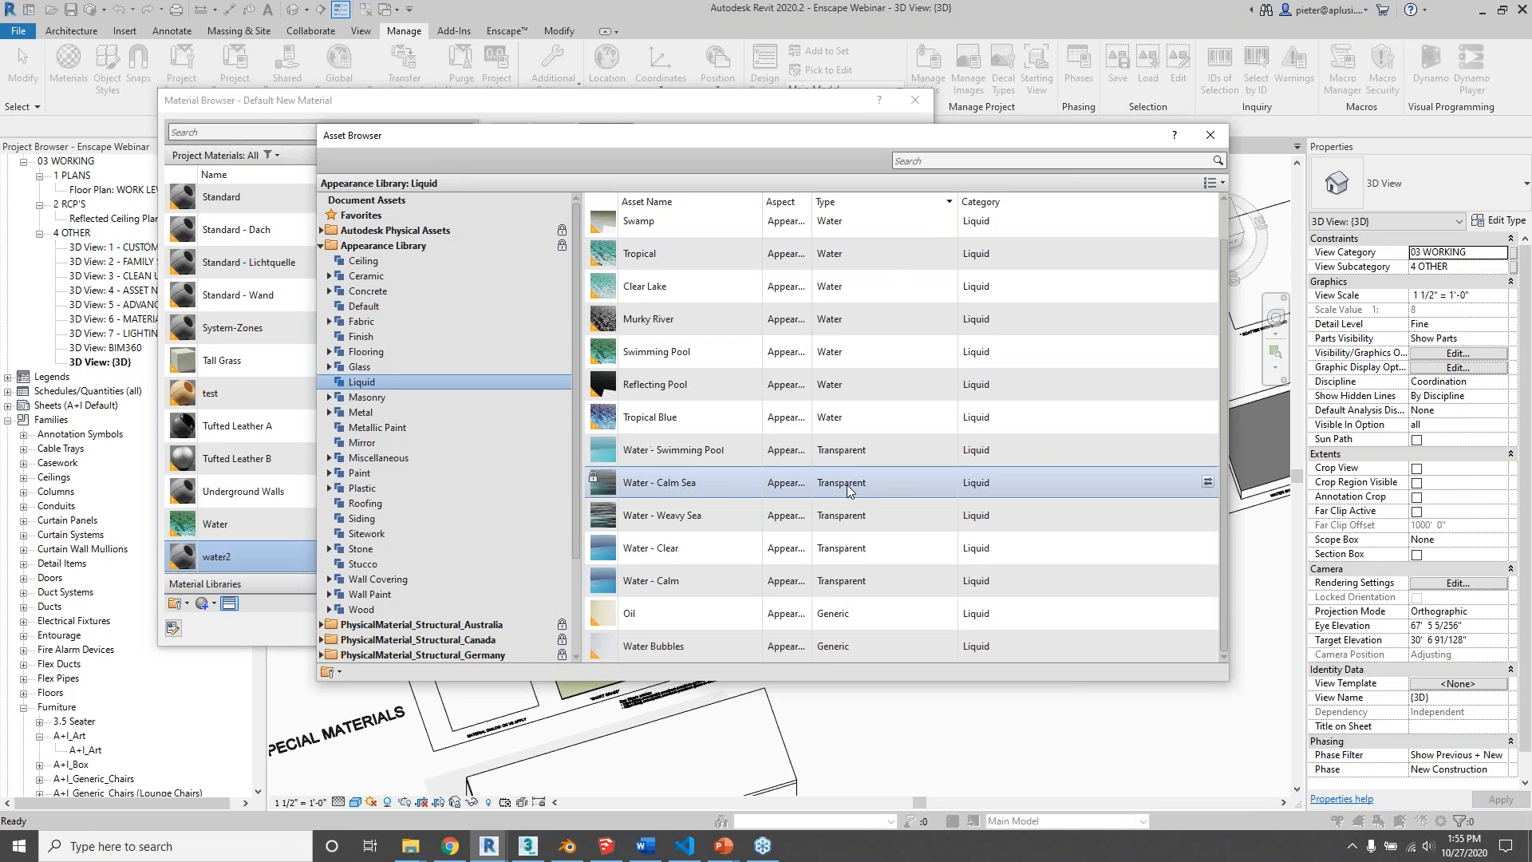
scroll(866, 503, up, 1)
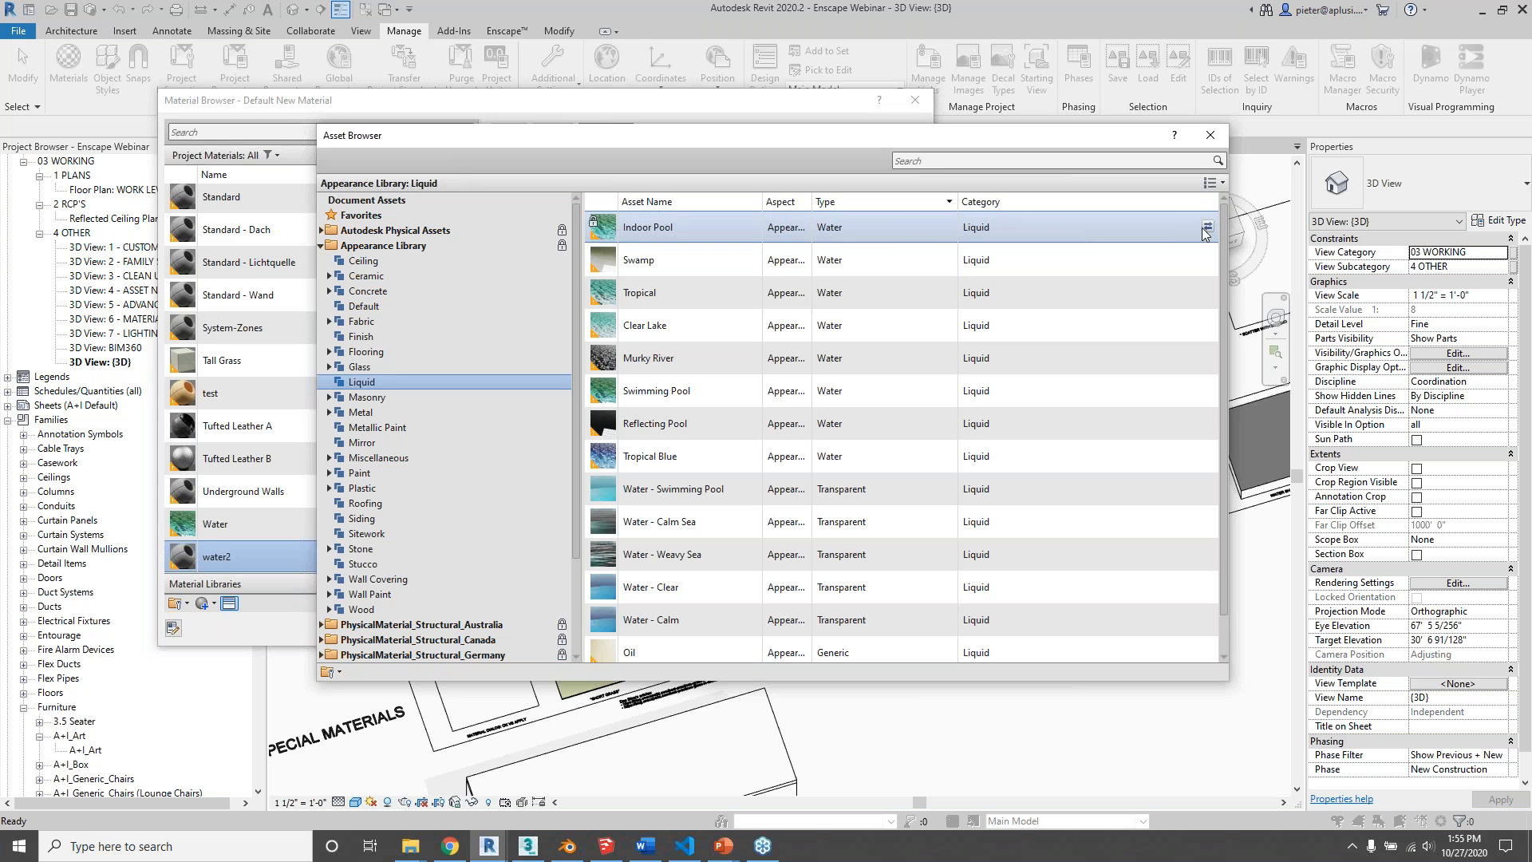
click(1211, 138)
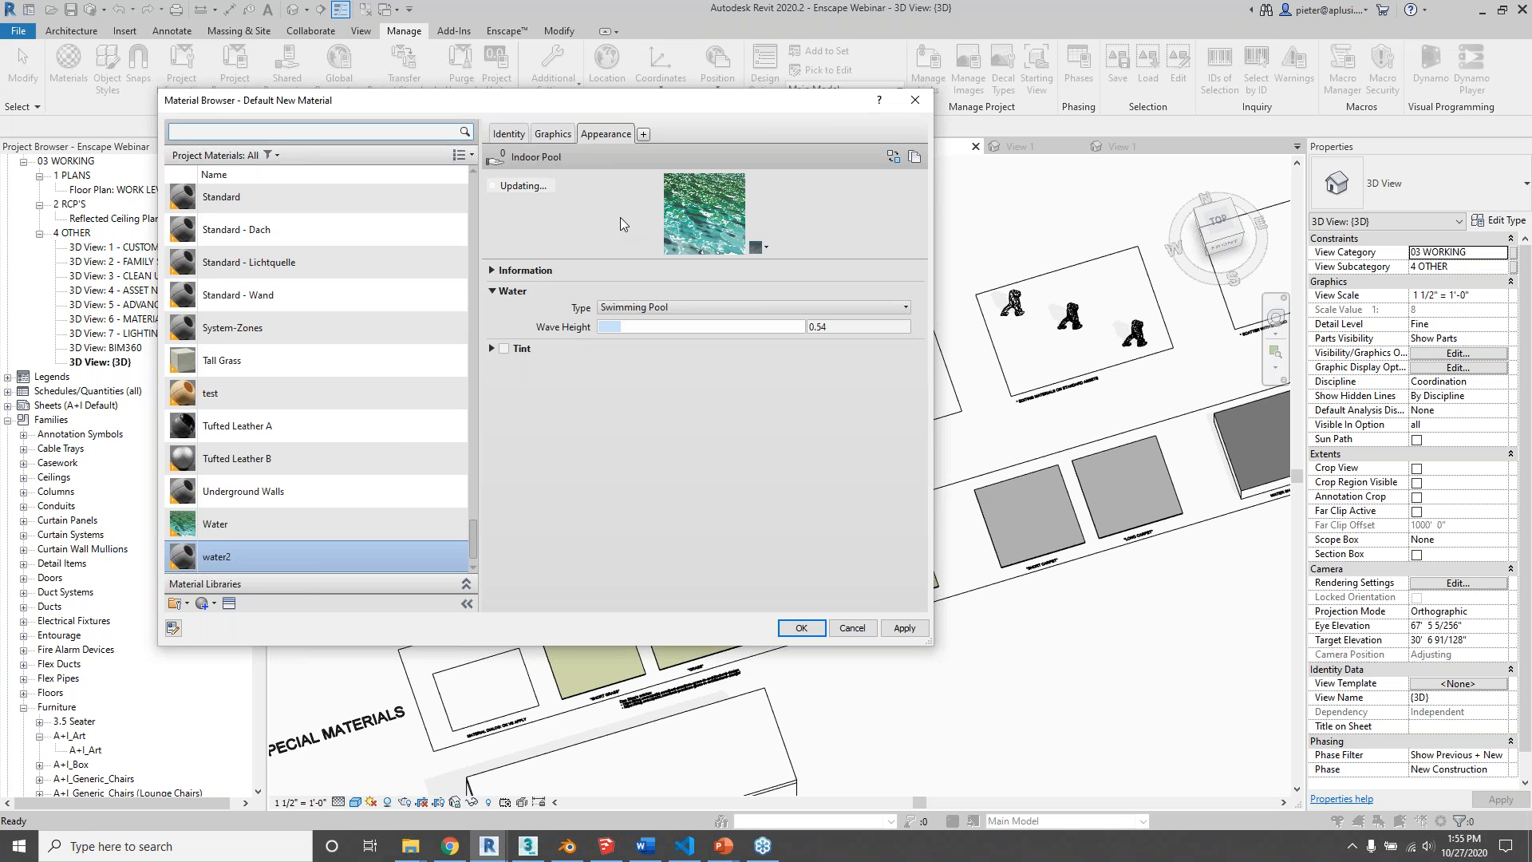
Step: Try the Generic Reflecting Pool and Swimming Pool water types on the water2 appearance
click(639, 307)
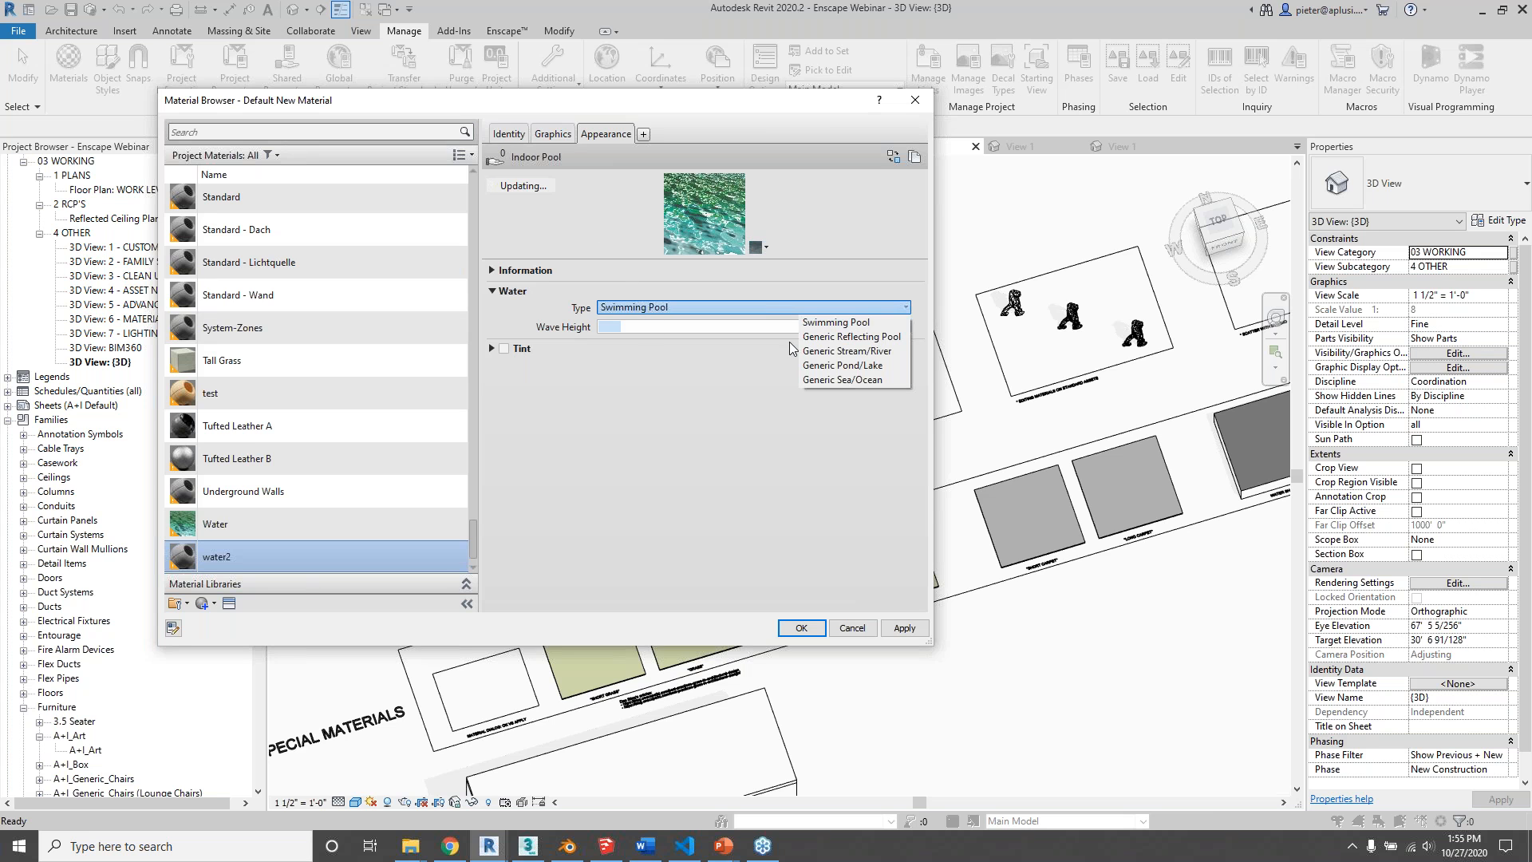
click(813, 338)
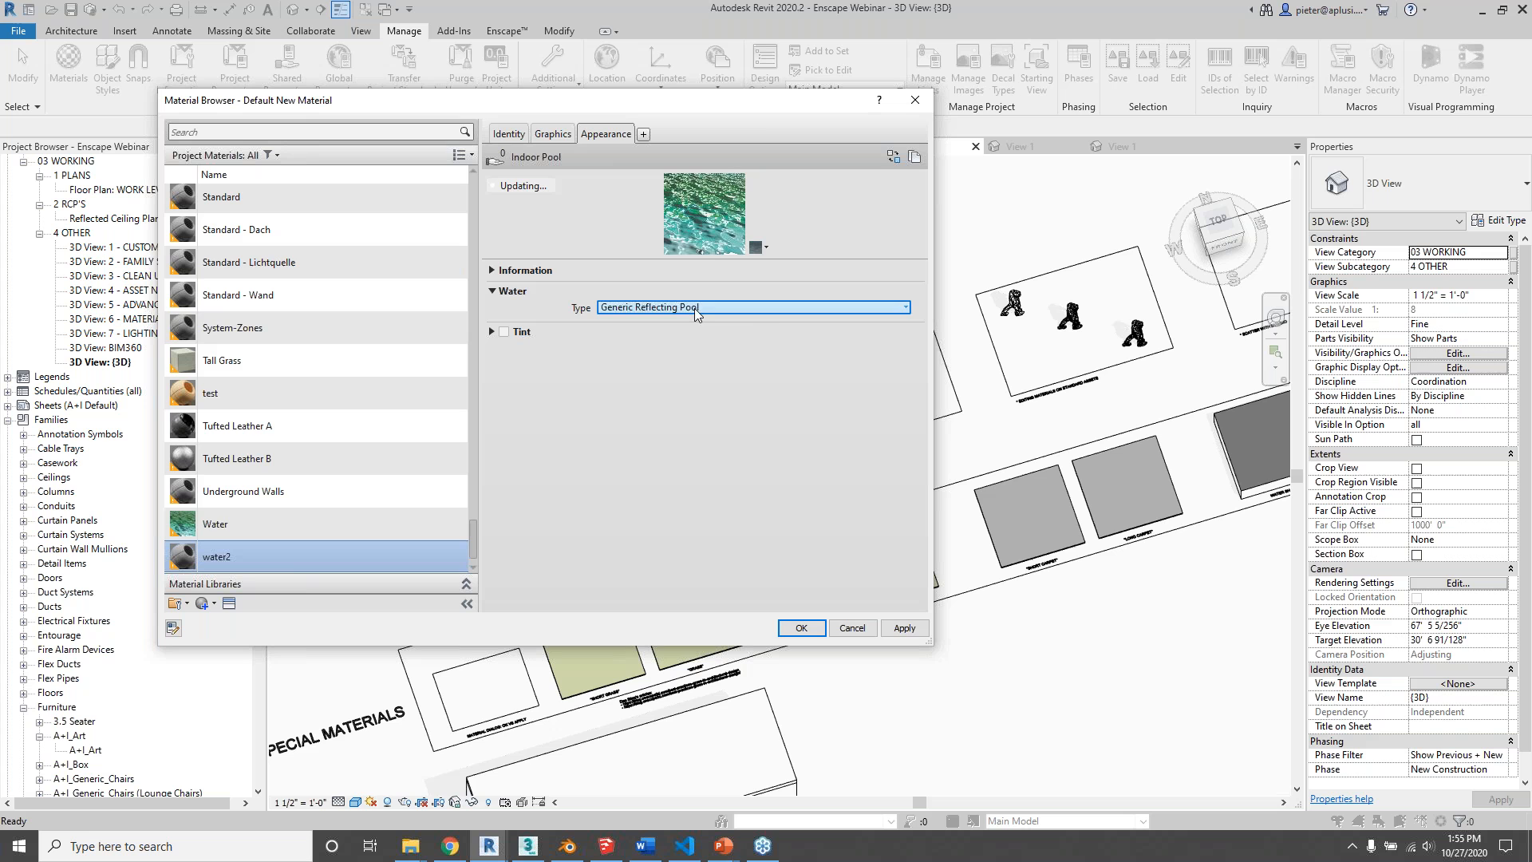
click(809, 339)
click(838, 310)
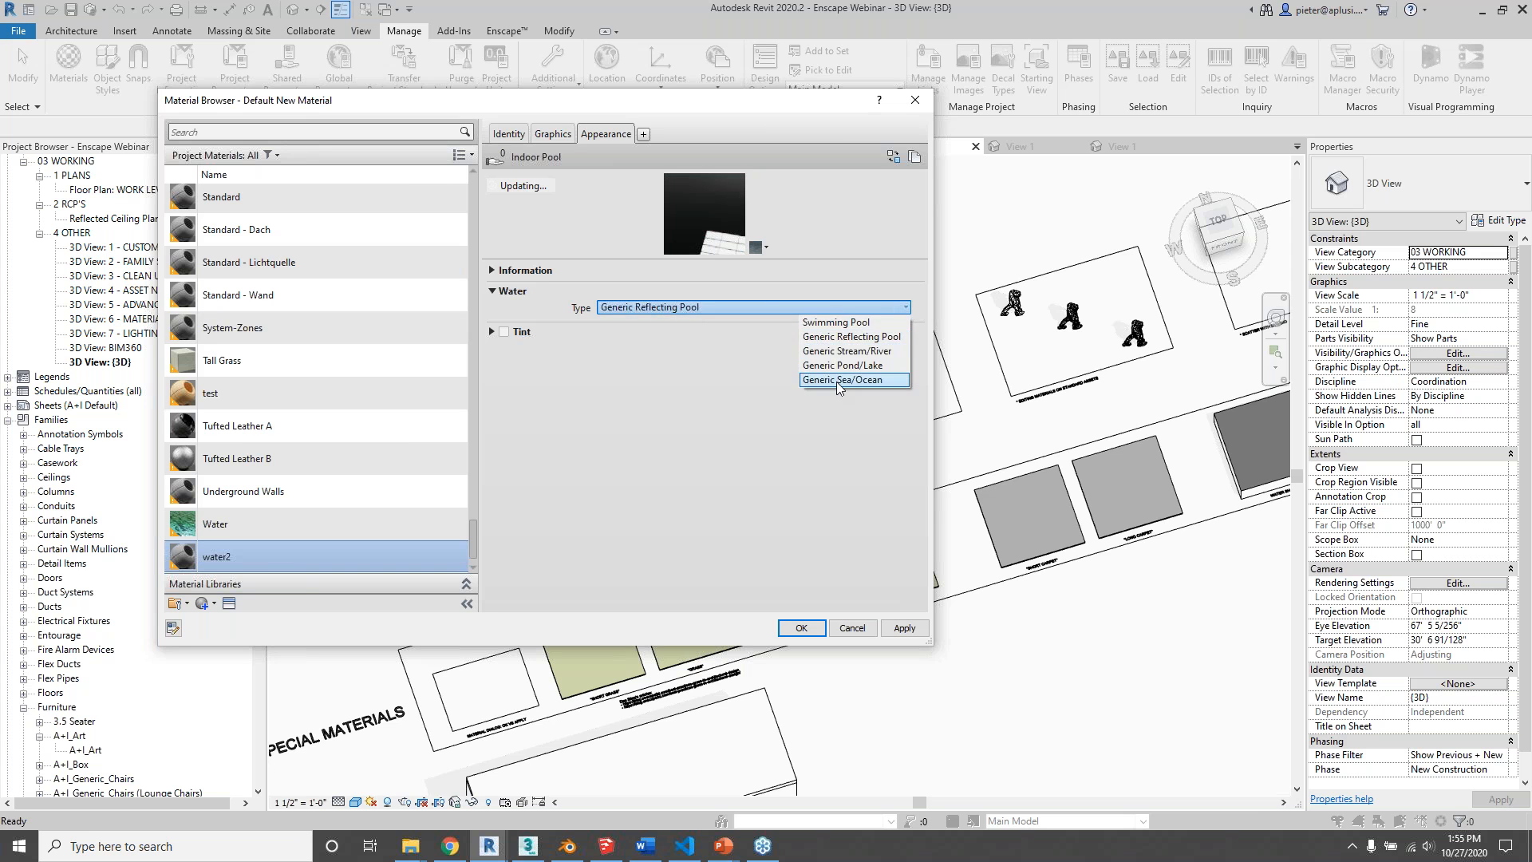
click(854, 323)
Step: Set water2's water type to Generic Pond/Lake and review the available water colors, keeping Tropical
click(846, 308)
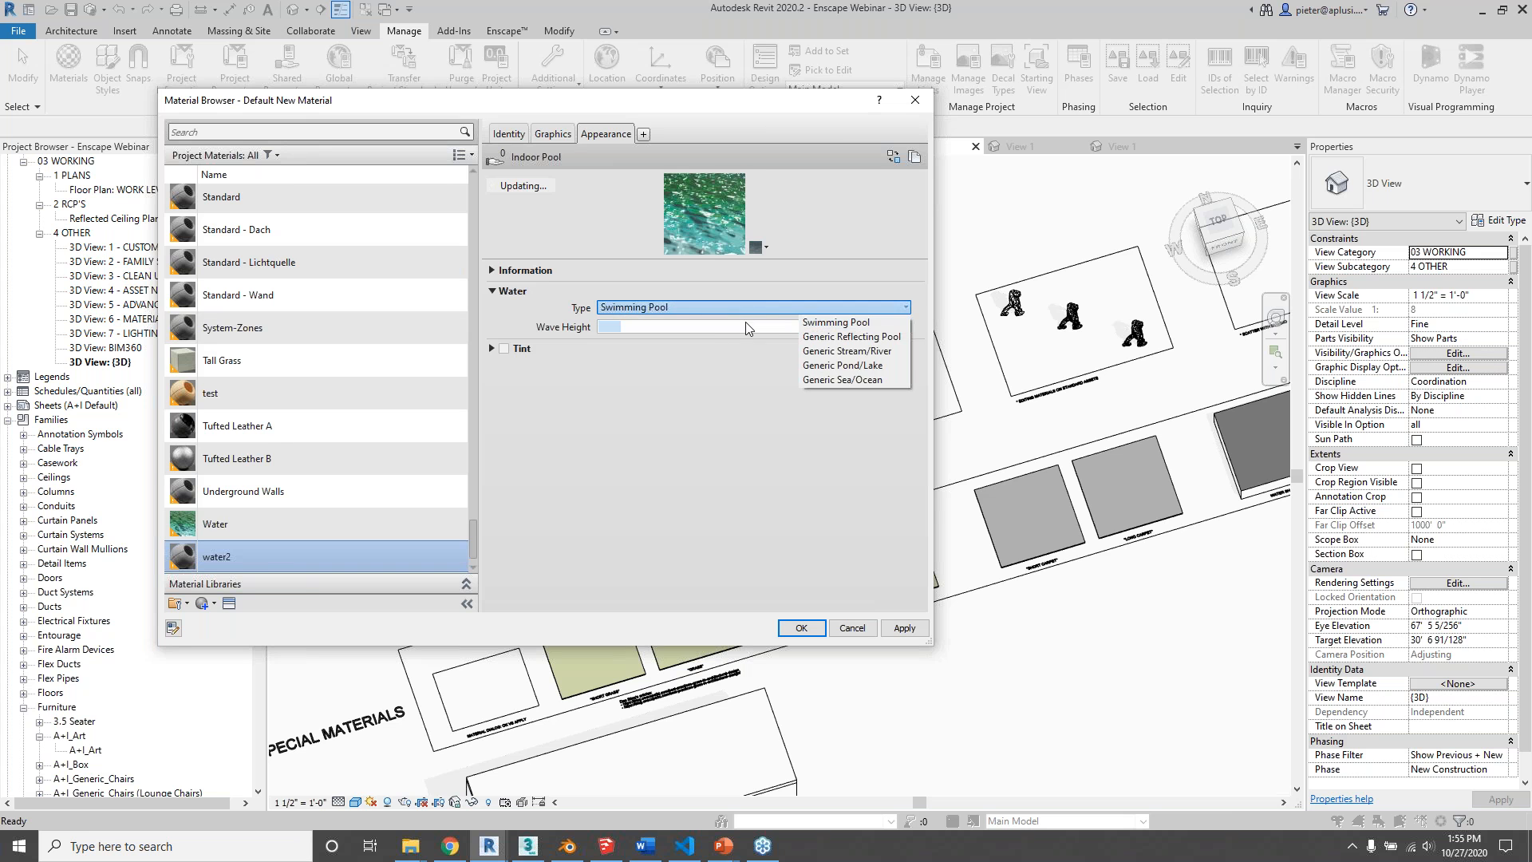
click(843, 364)
click(630, 327)
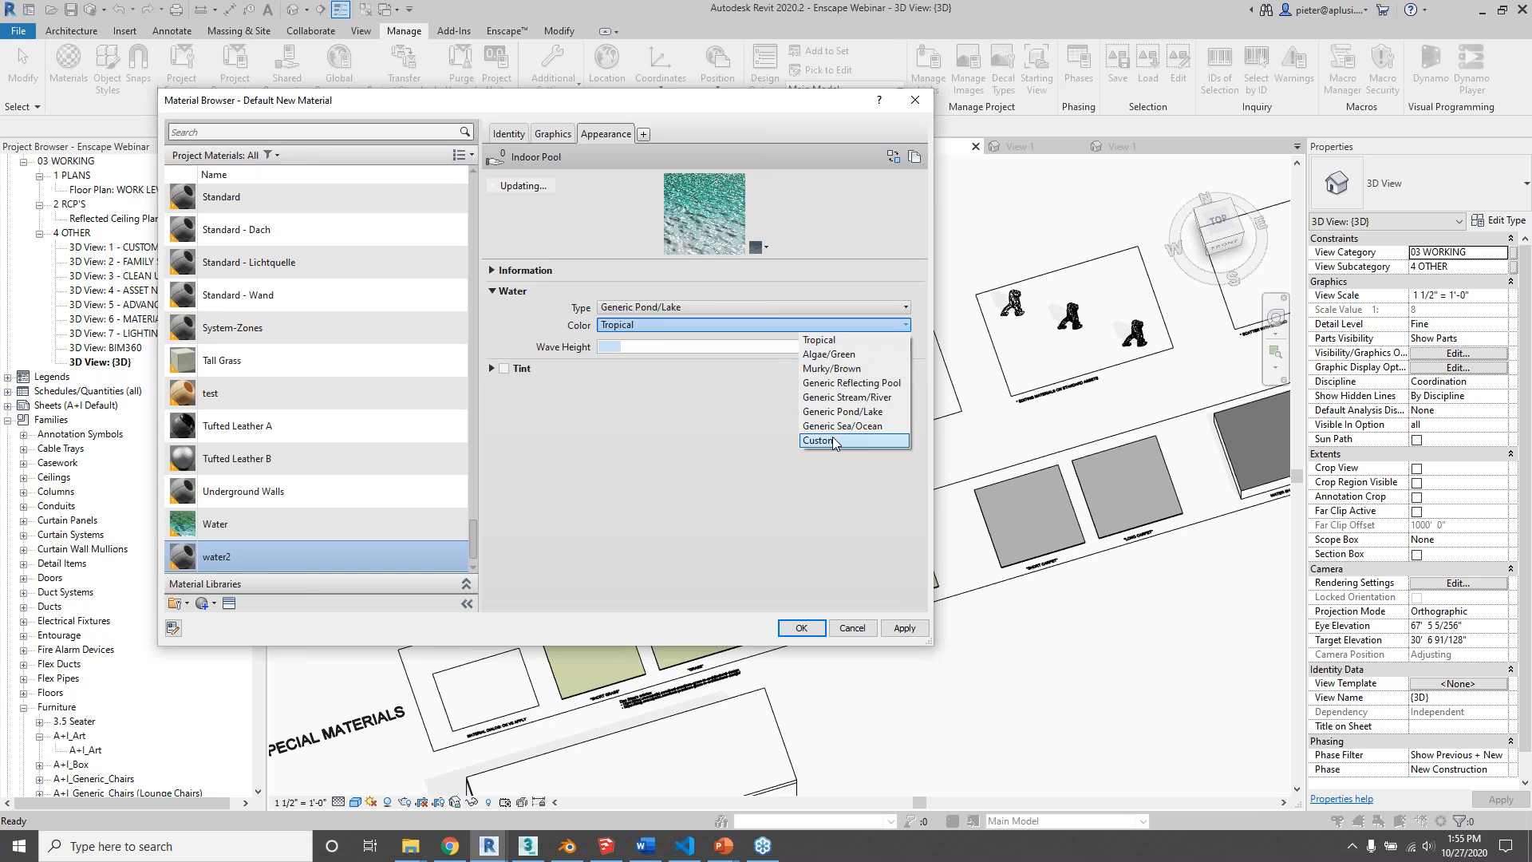
click(747, 468)
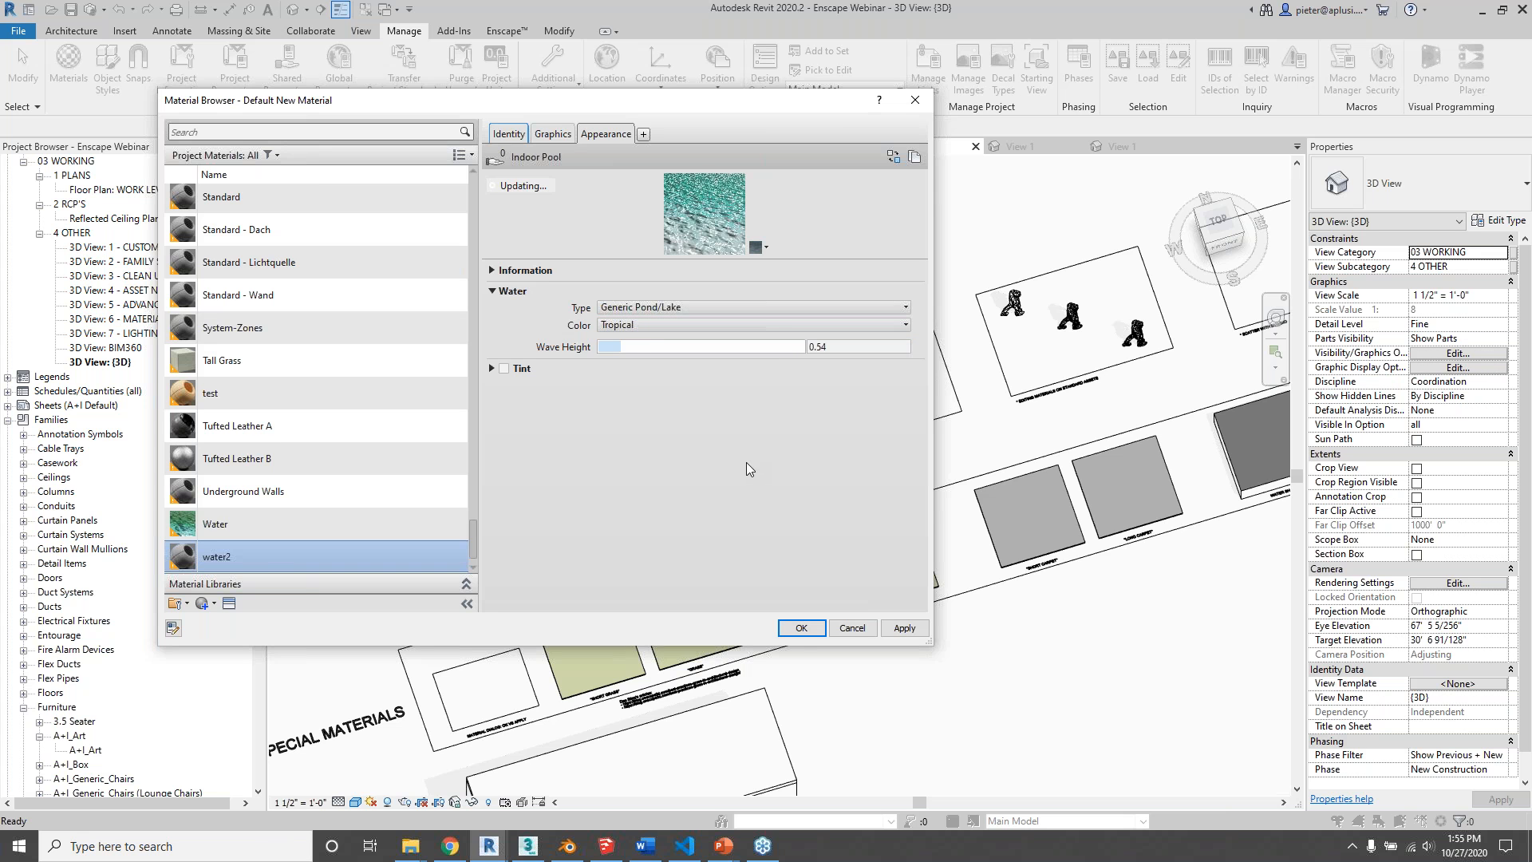
Step: Accept the water2 material and switch to the Enscape view to examine the PBR and generic shader spheres
click(801, 631)
mouse_move(499, 844)
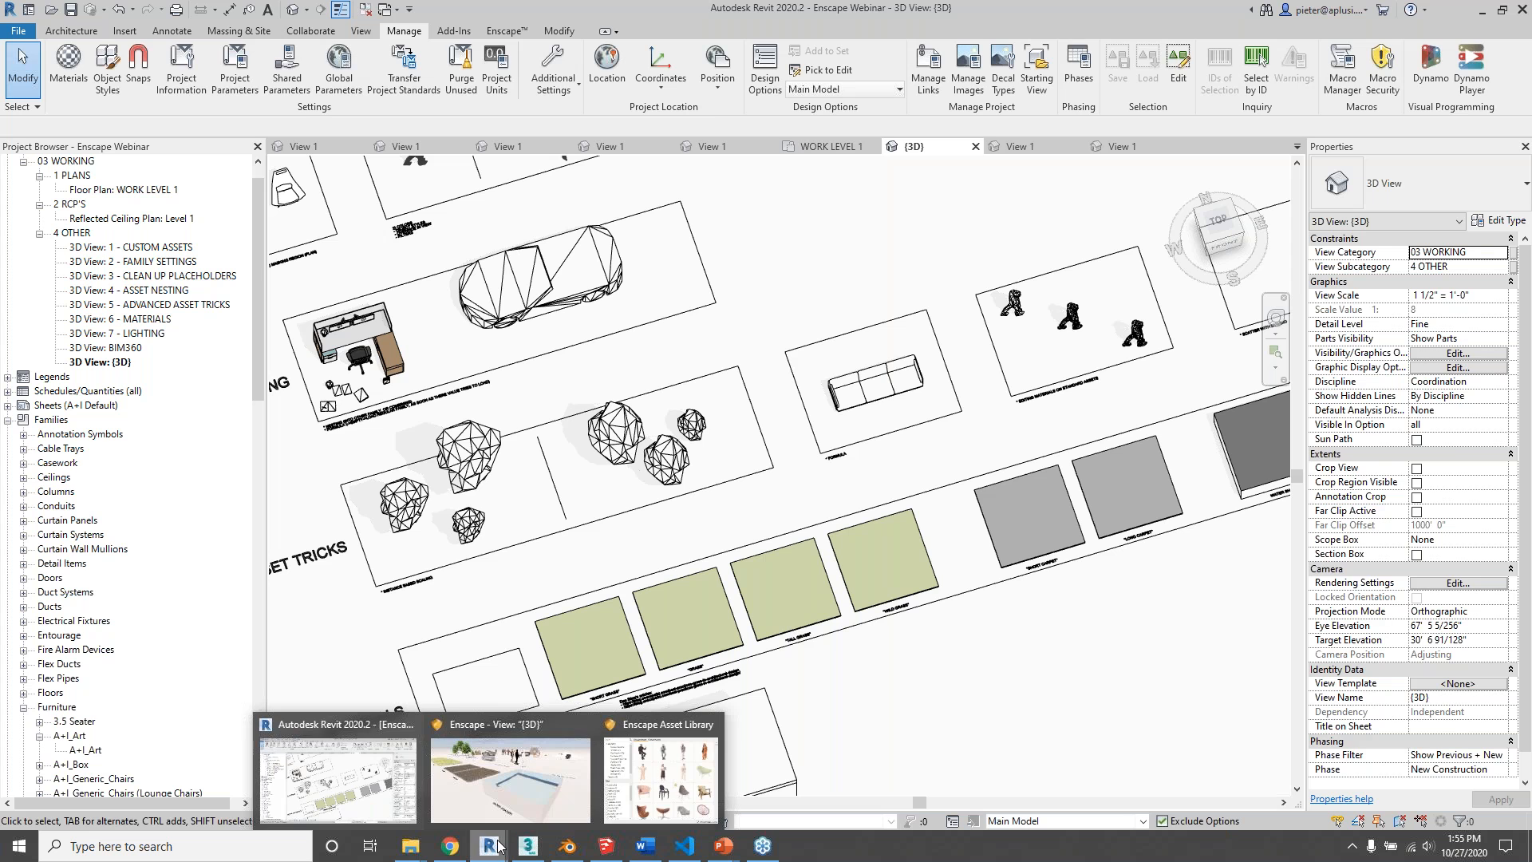
click(510, 778)
drag(718, 438, 495, 452)
right_drag(495, 452, 534, 445)
scroll(584, 450, up, 2)
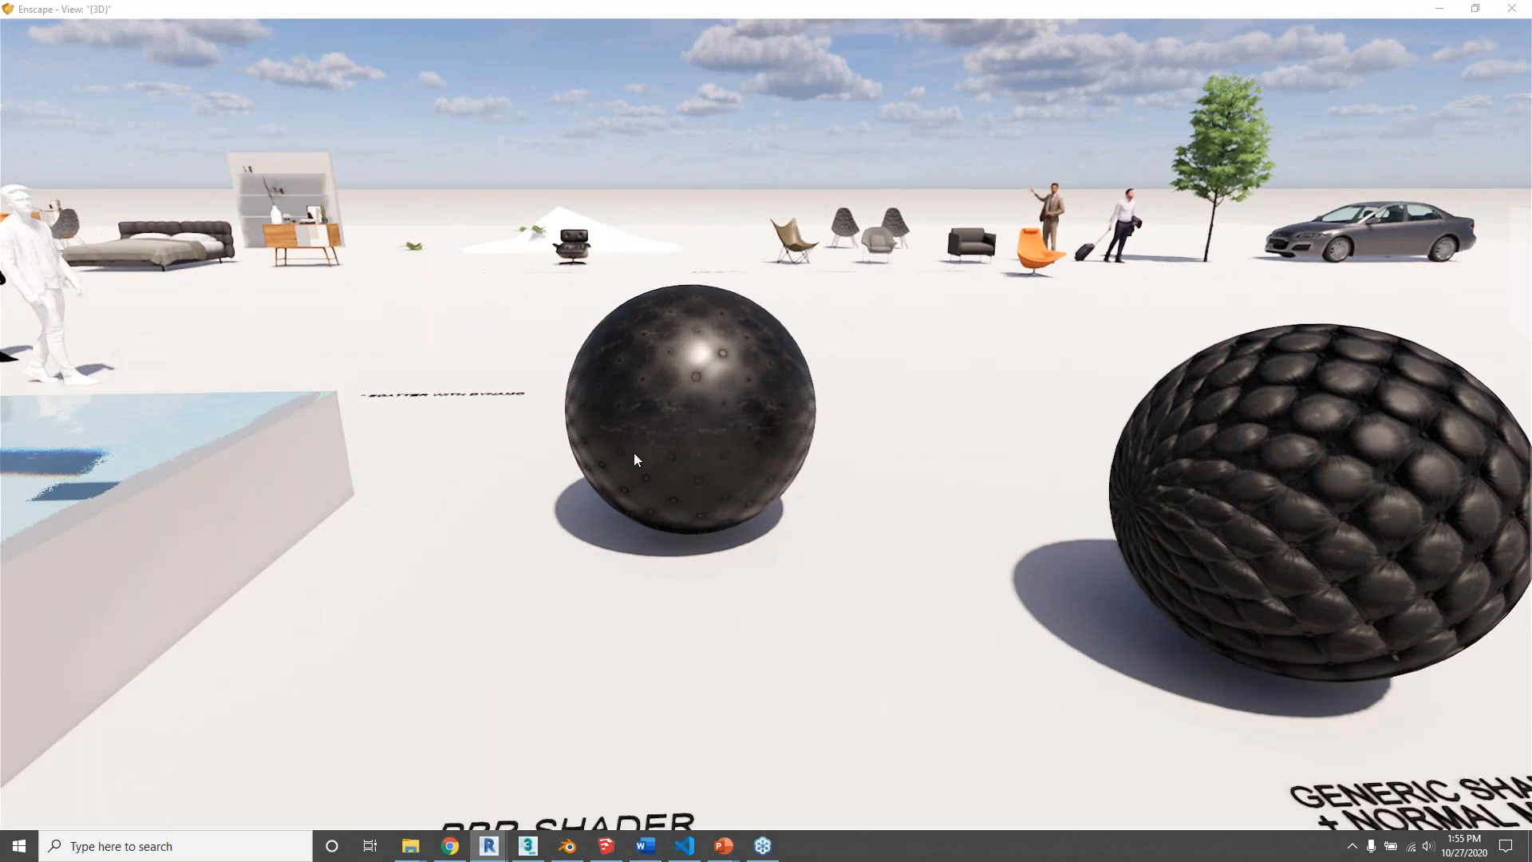
drag(633, 455, 694, 455)
scroll(694, 454, down, 1)
right_drag(694, 455, 830, 487)
scroll(766, 487, down, 2)
middle_drag(265, 471, 740, 568)
right_drag(809, 568, 511, 504)
scroll(646, 504, up, 1)
middle_drag(510, 505, 622, 504)
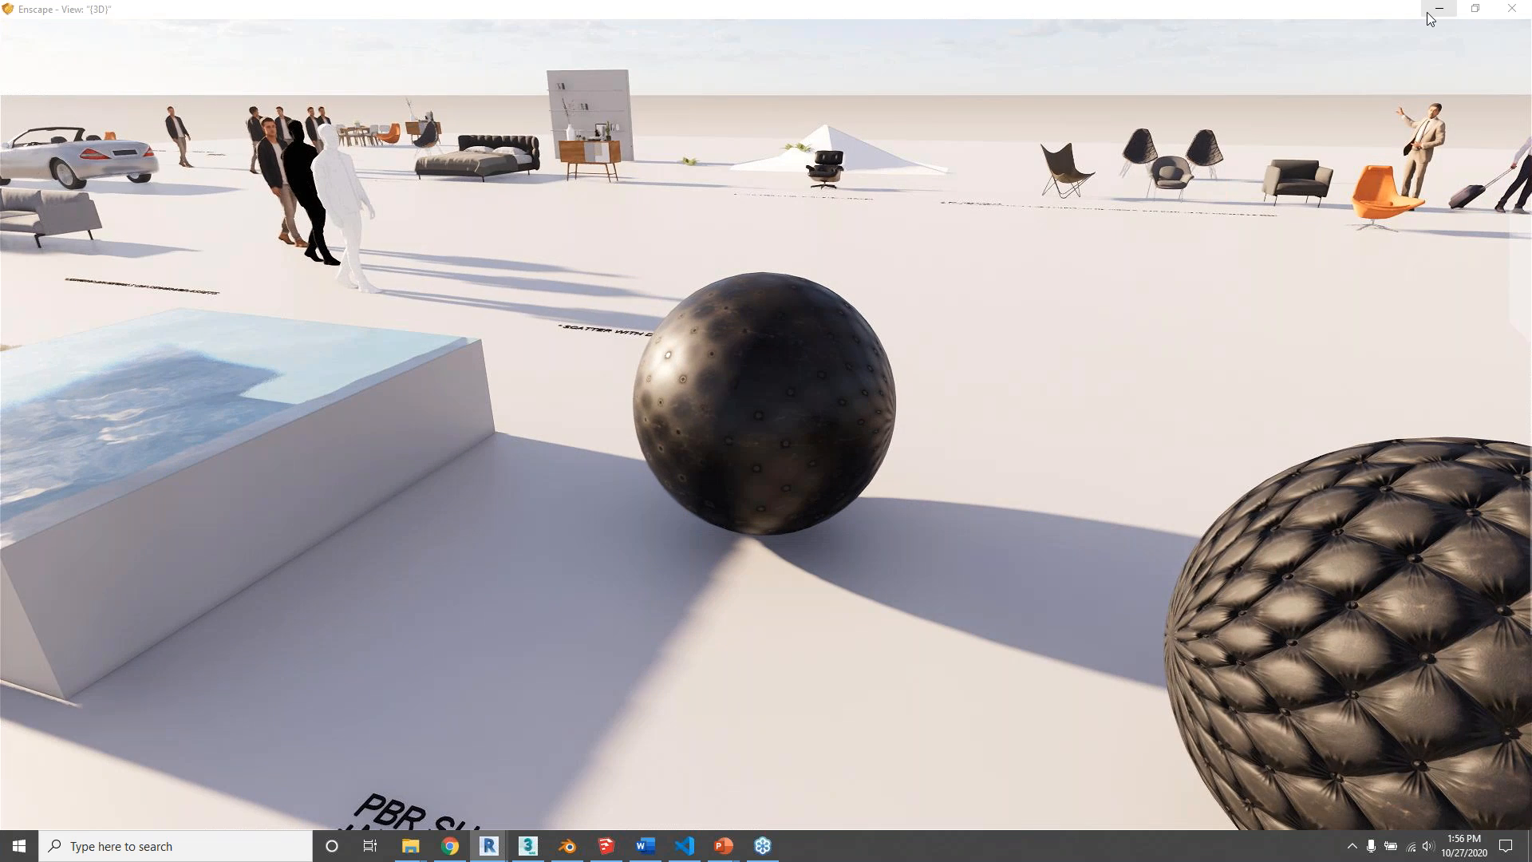
Step: Return to the Revit 3D view and select the sphere above the PBR Shader label
click(1437, 9)
middle_drag(1013, 487, 724, 541)
scroll(1093, 464, up, 3)
middle_drag(1093, 464, 745, 513)
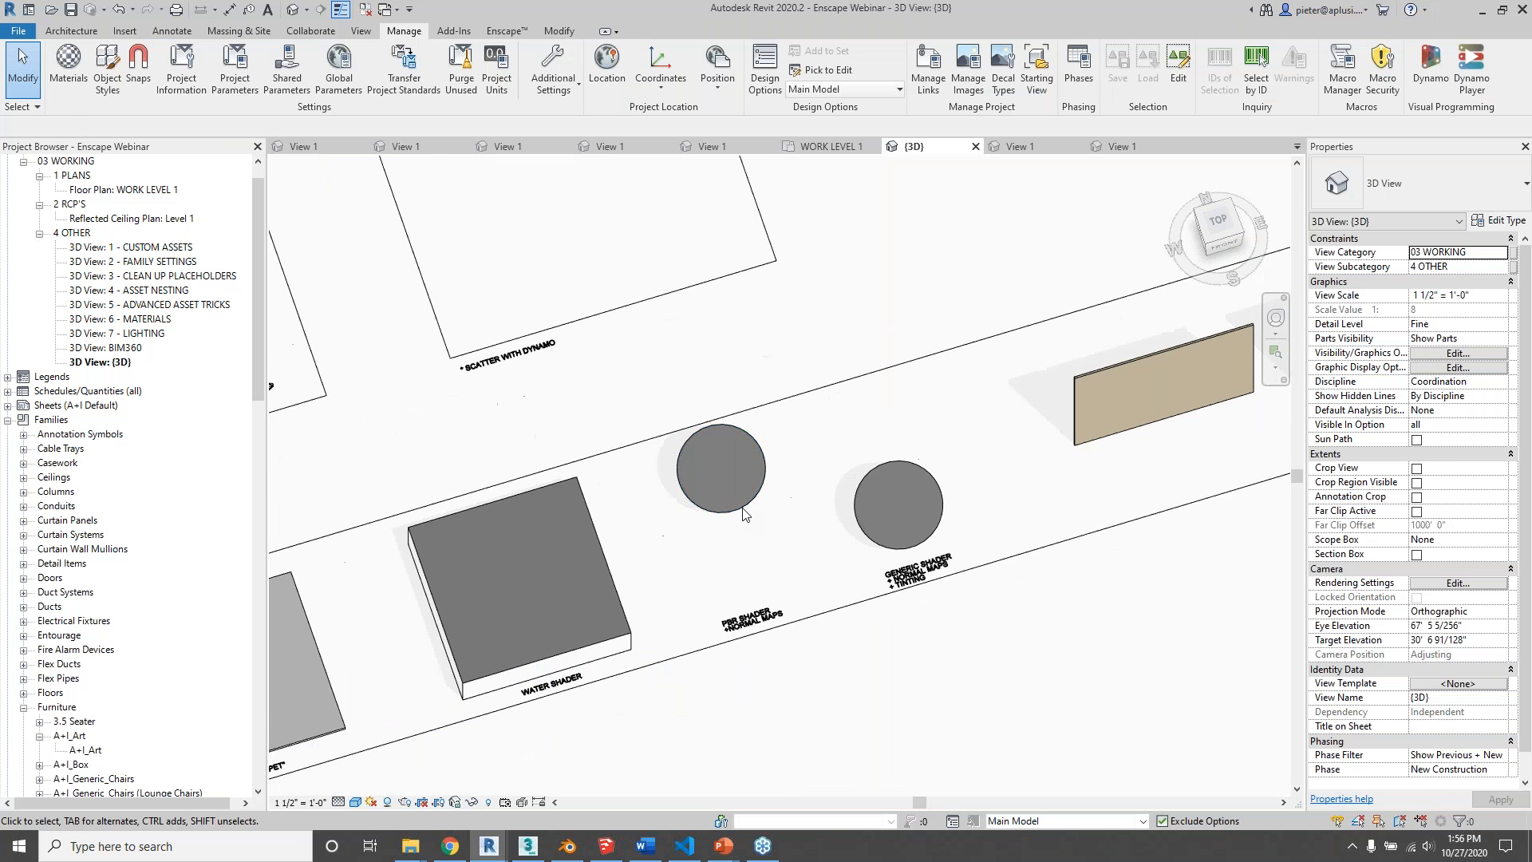
click(742, 519)
scroll(742, 519, up, 2)
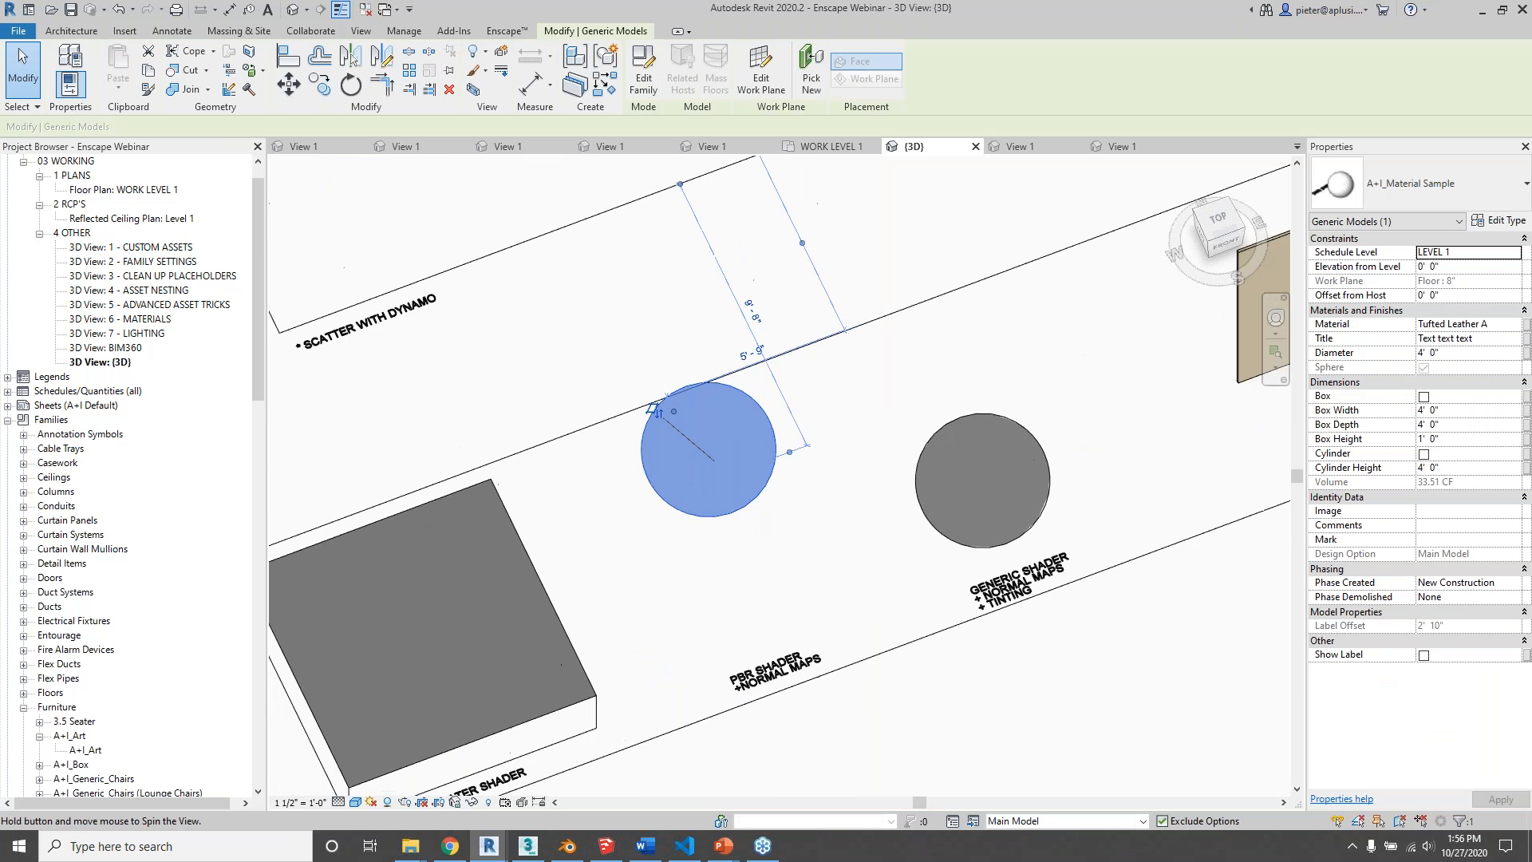
middle_drag(862, 533, 779, 581)
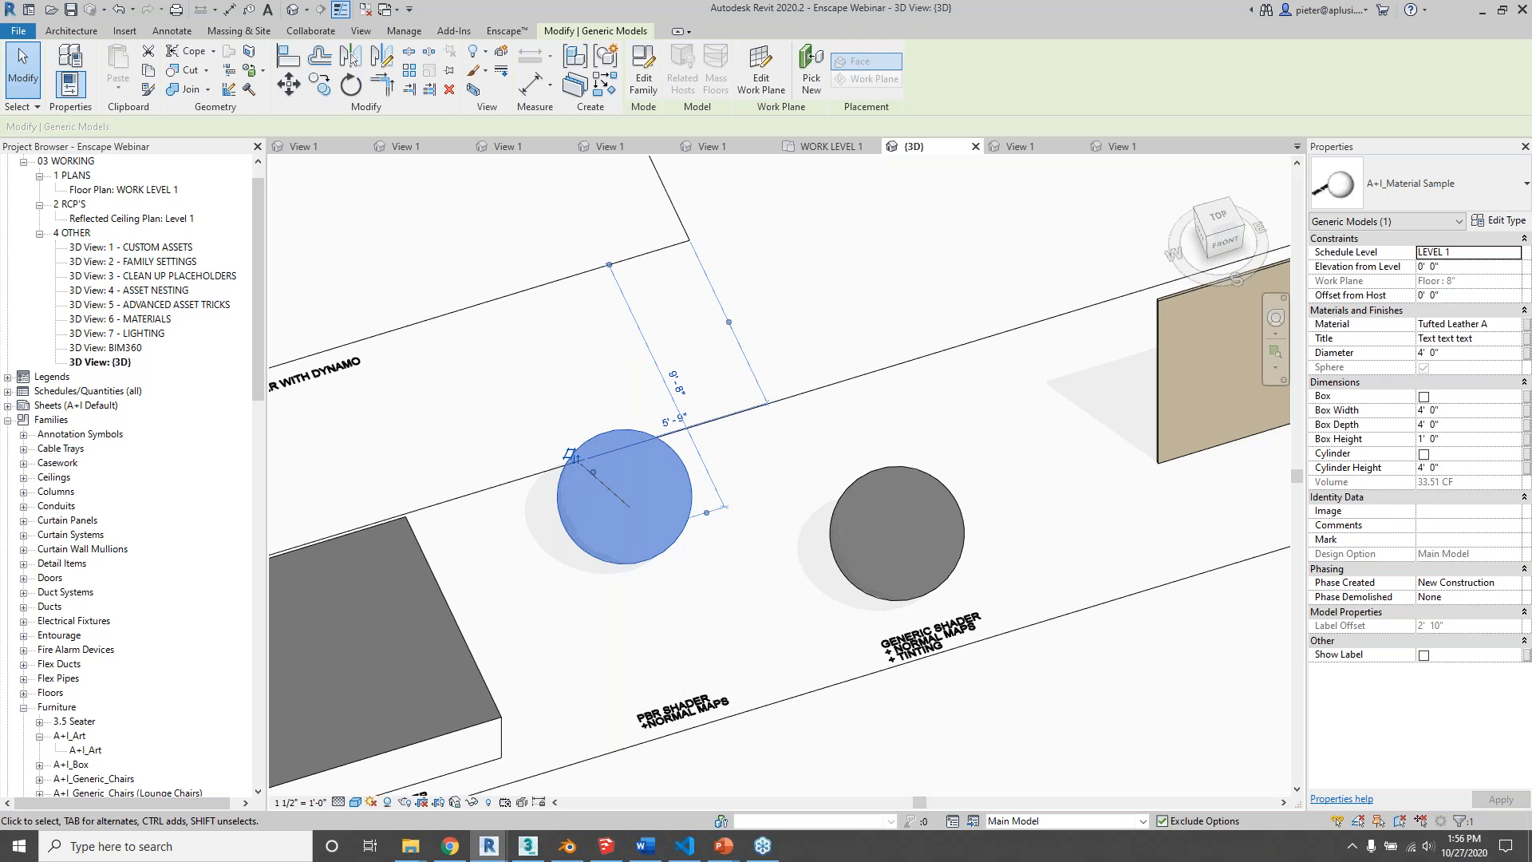
middle_drag(669, 620, 740, 628)
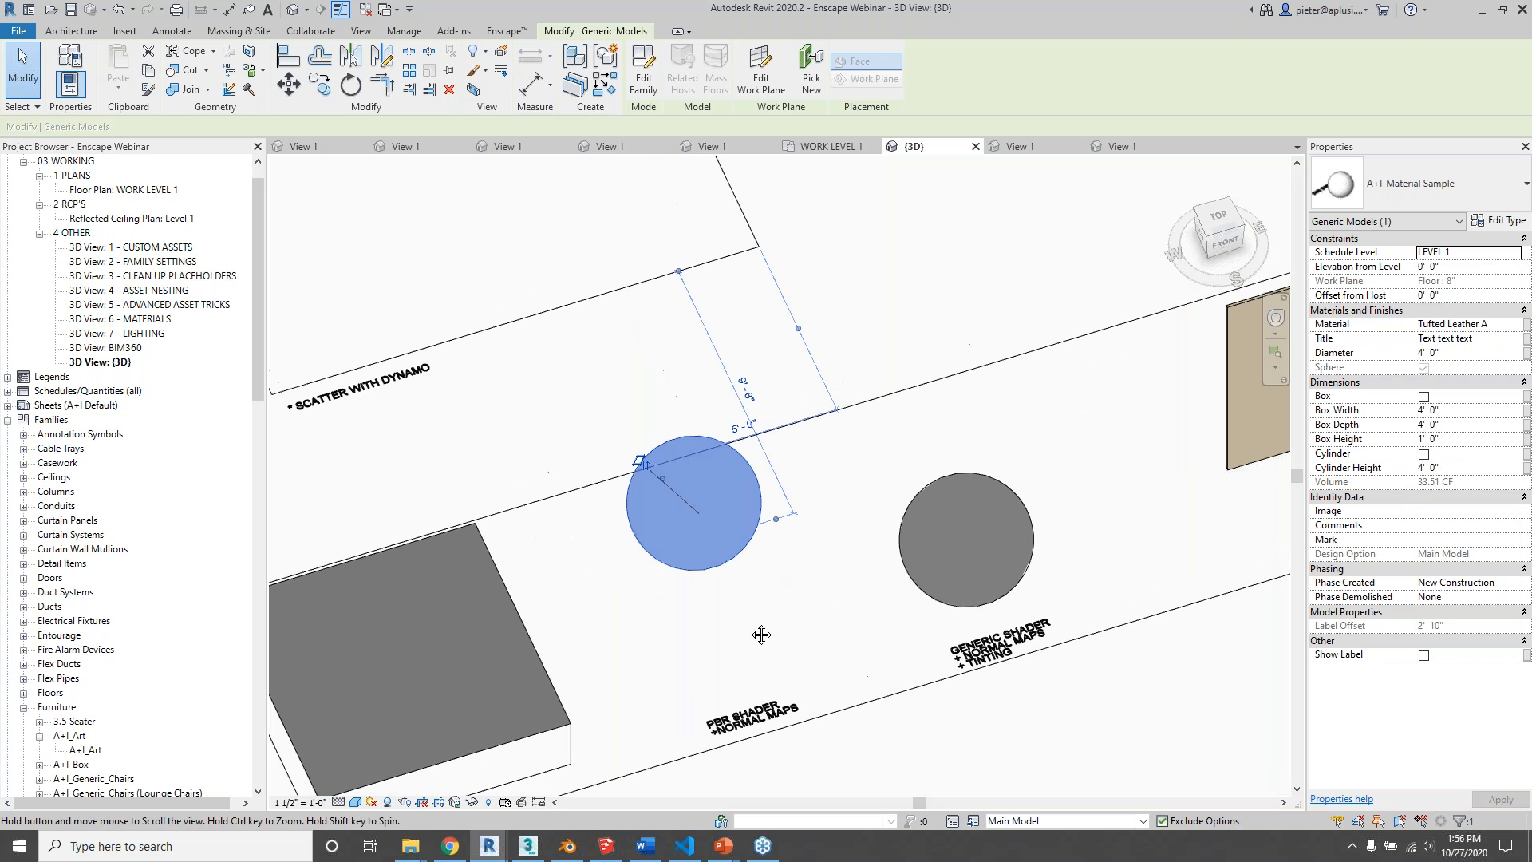
click(404, 30)
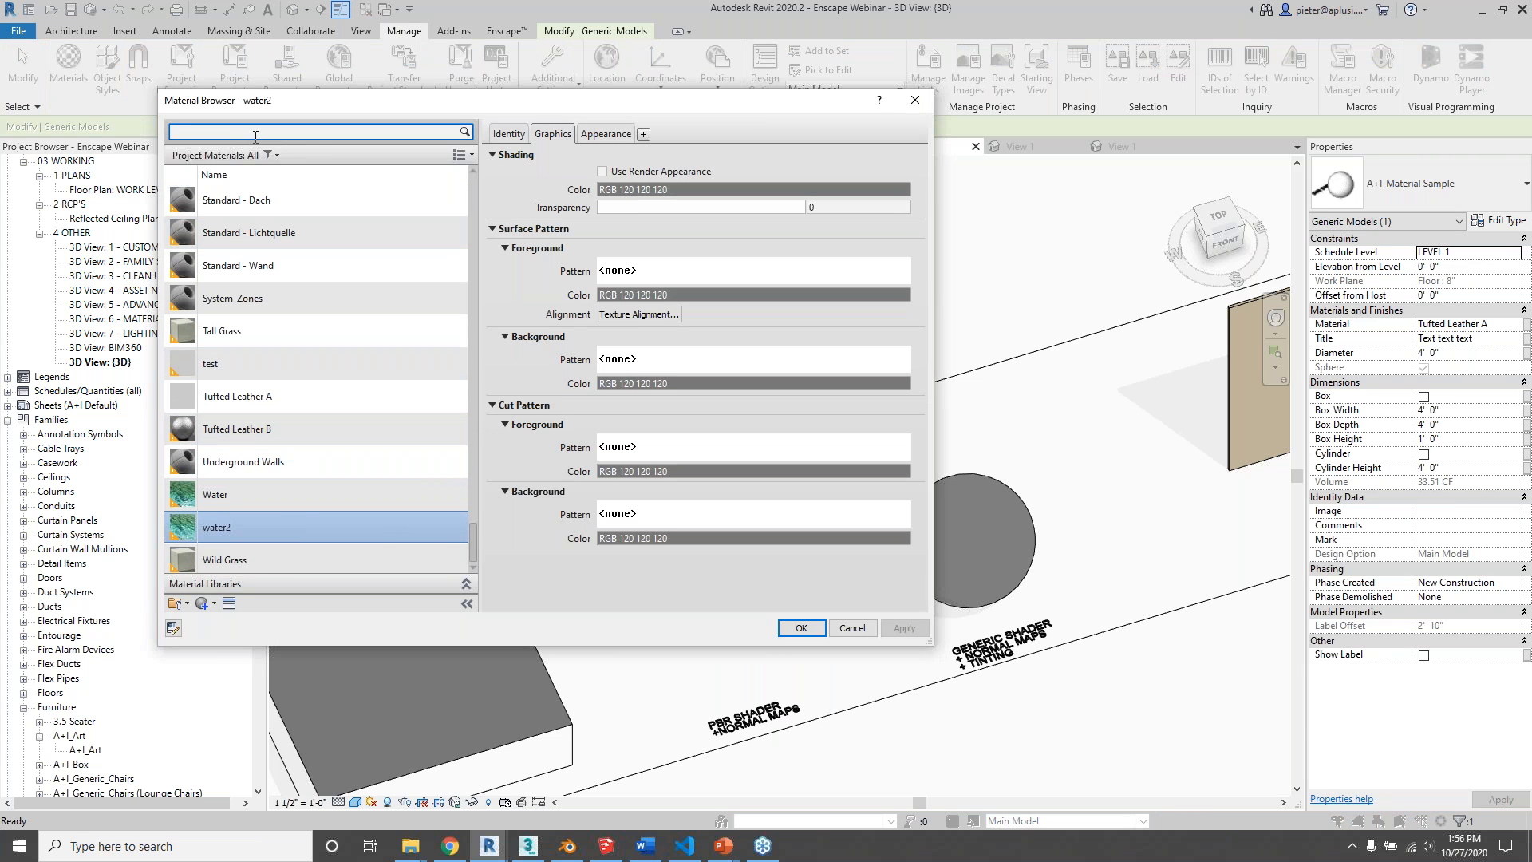
text(tu)
key(Return)
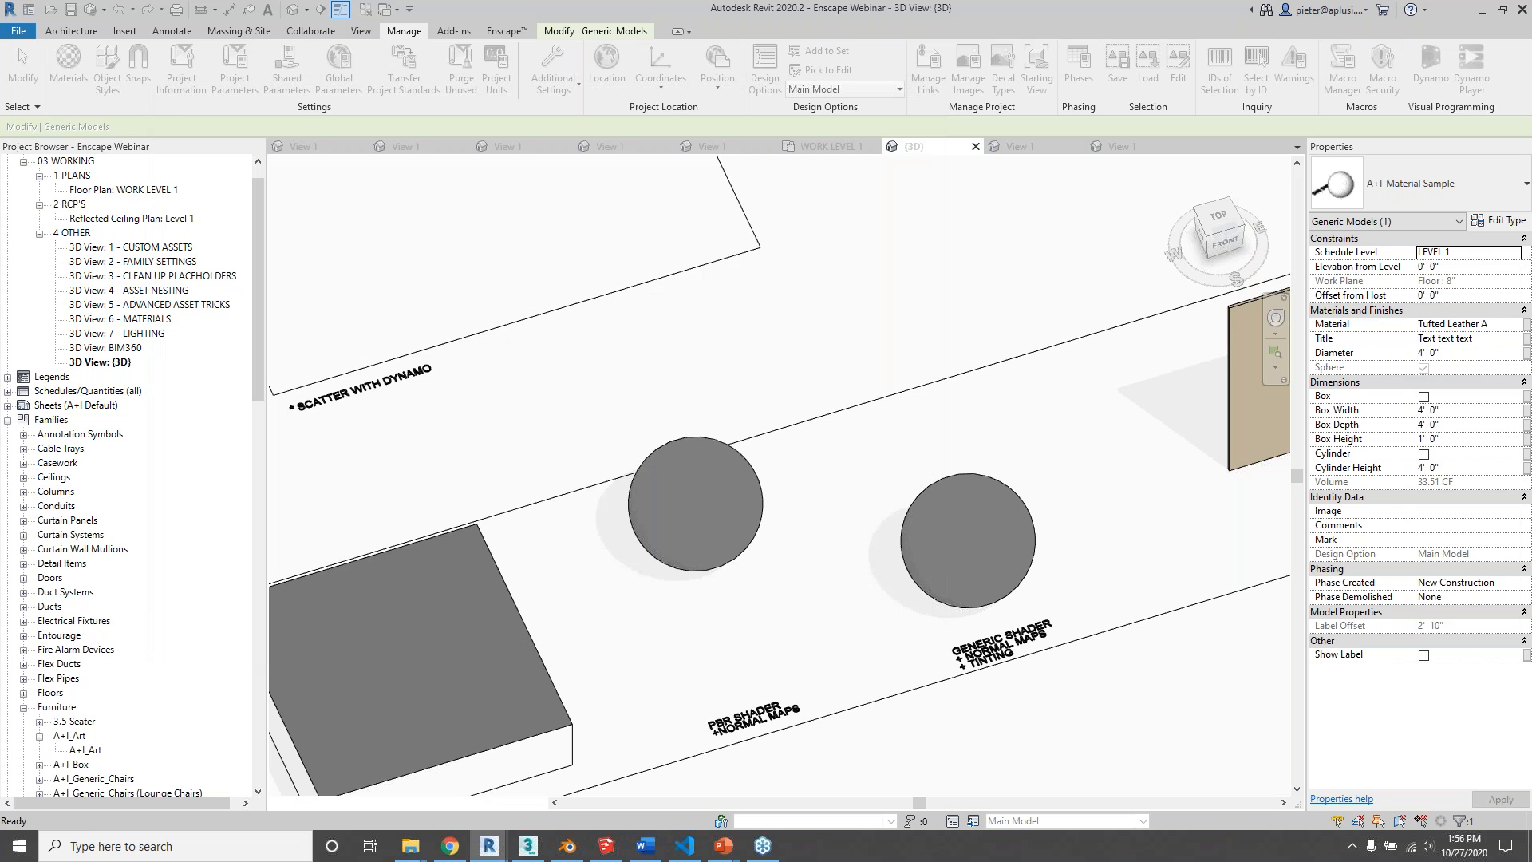
Step: Open the Tufted Leather A material from the PBR shader sphere's properties and show its appearance settings
click(695, 503)
click(1514, 329)
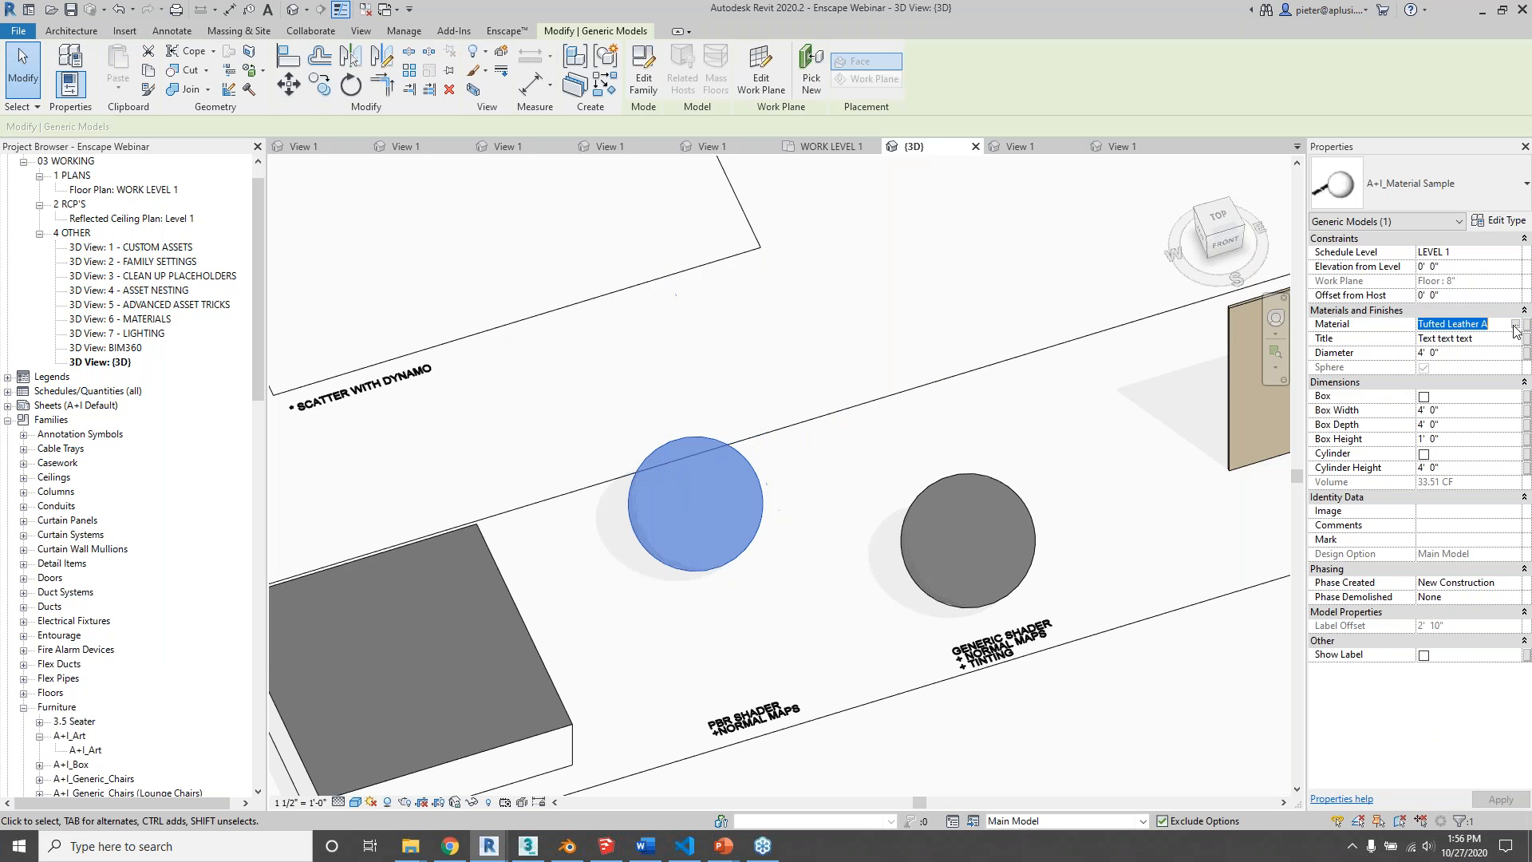
click(1515, 328)
click(621, 134)
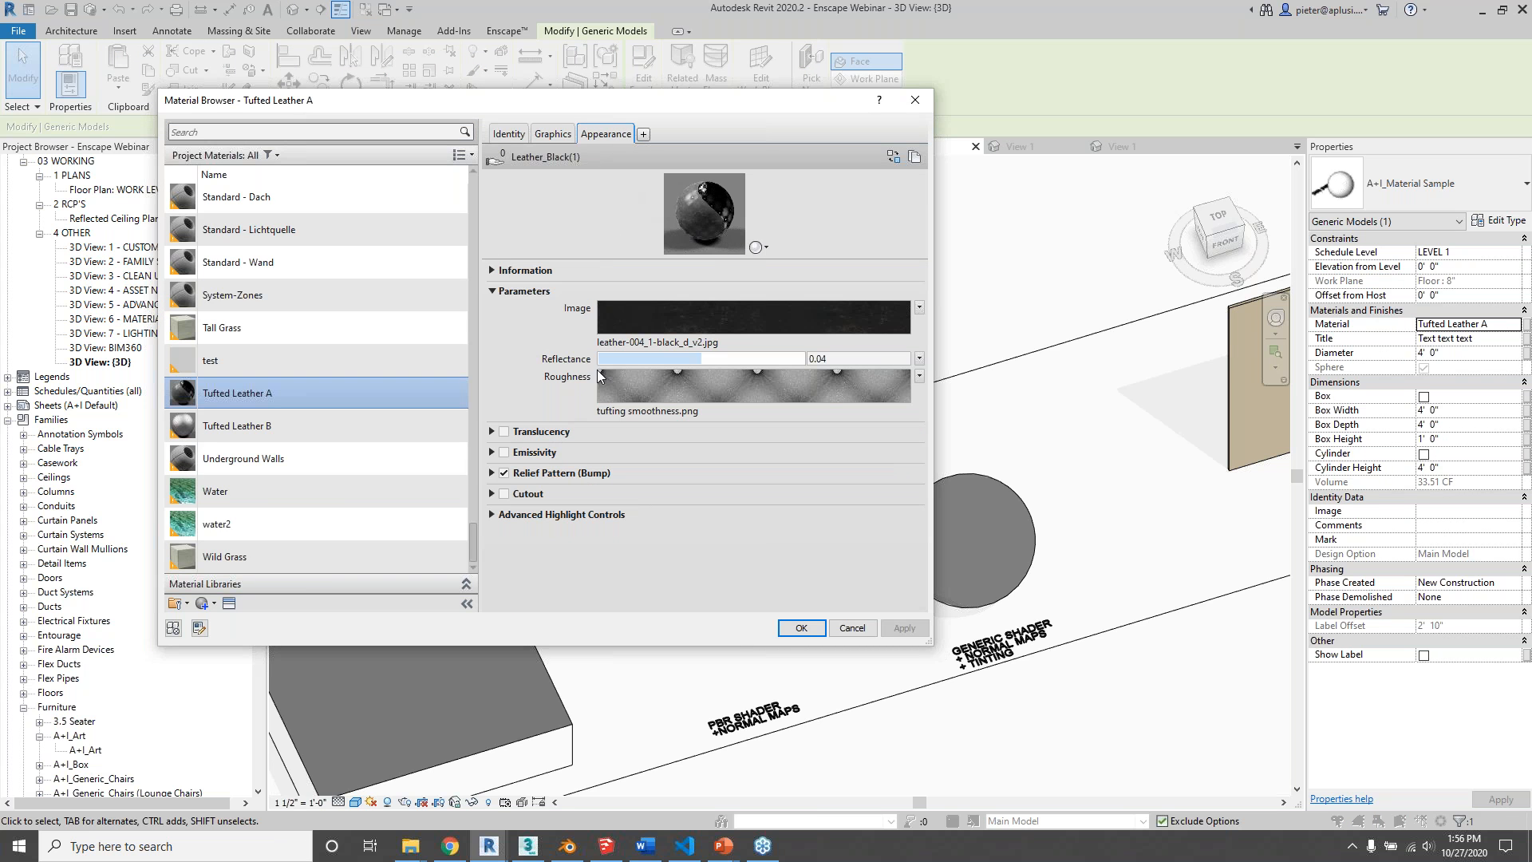
right_click(600, 137)
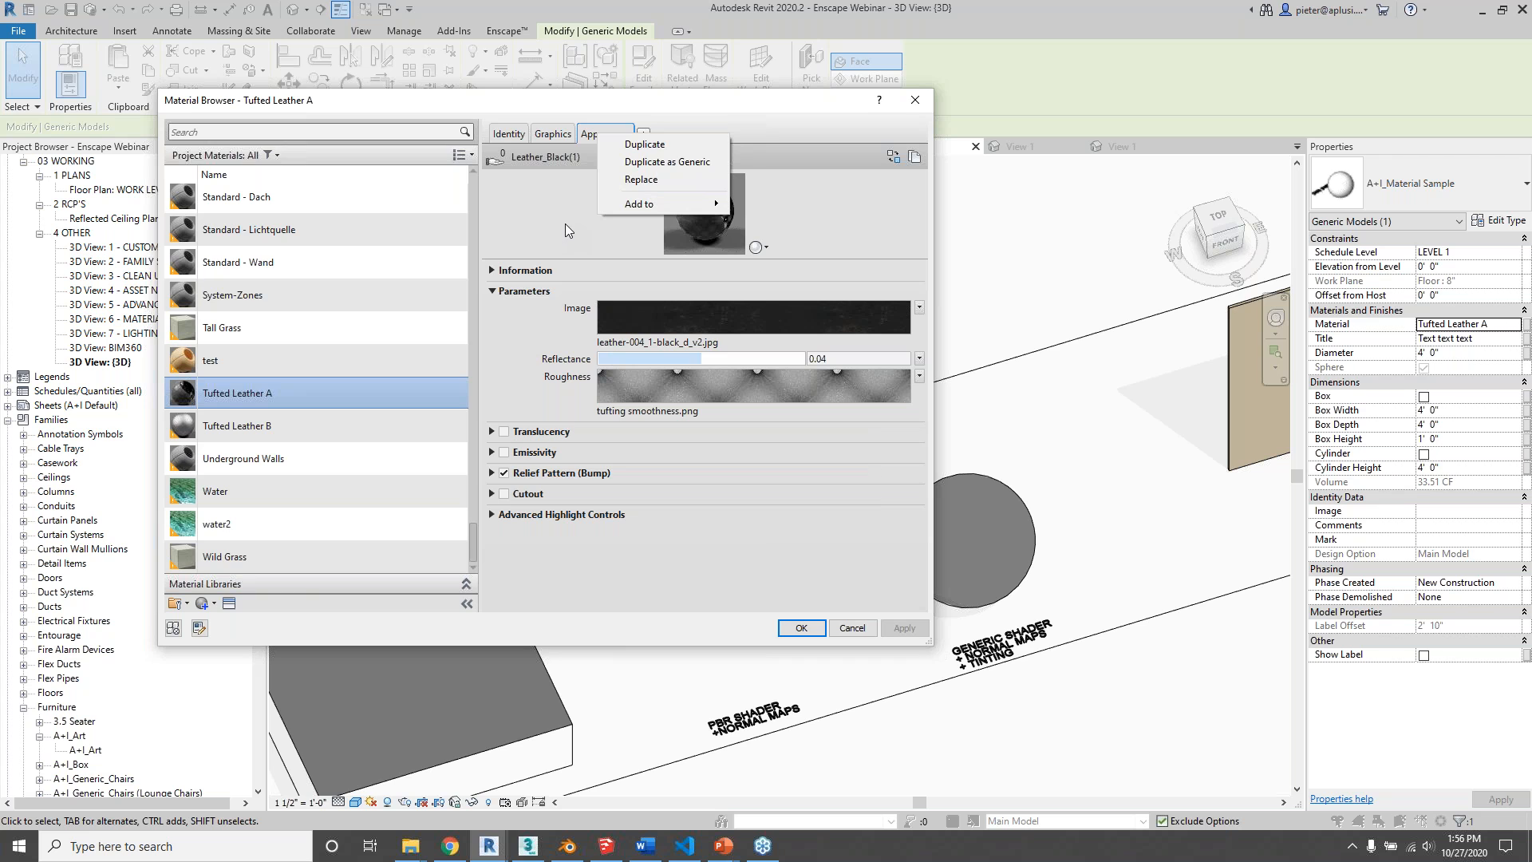
click(520, 241)
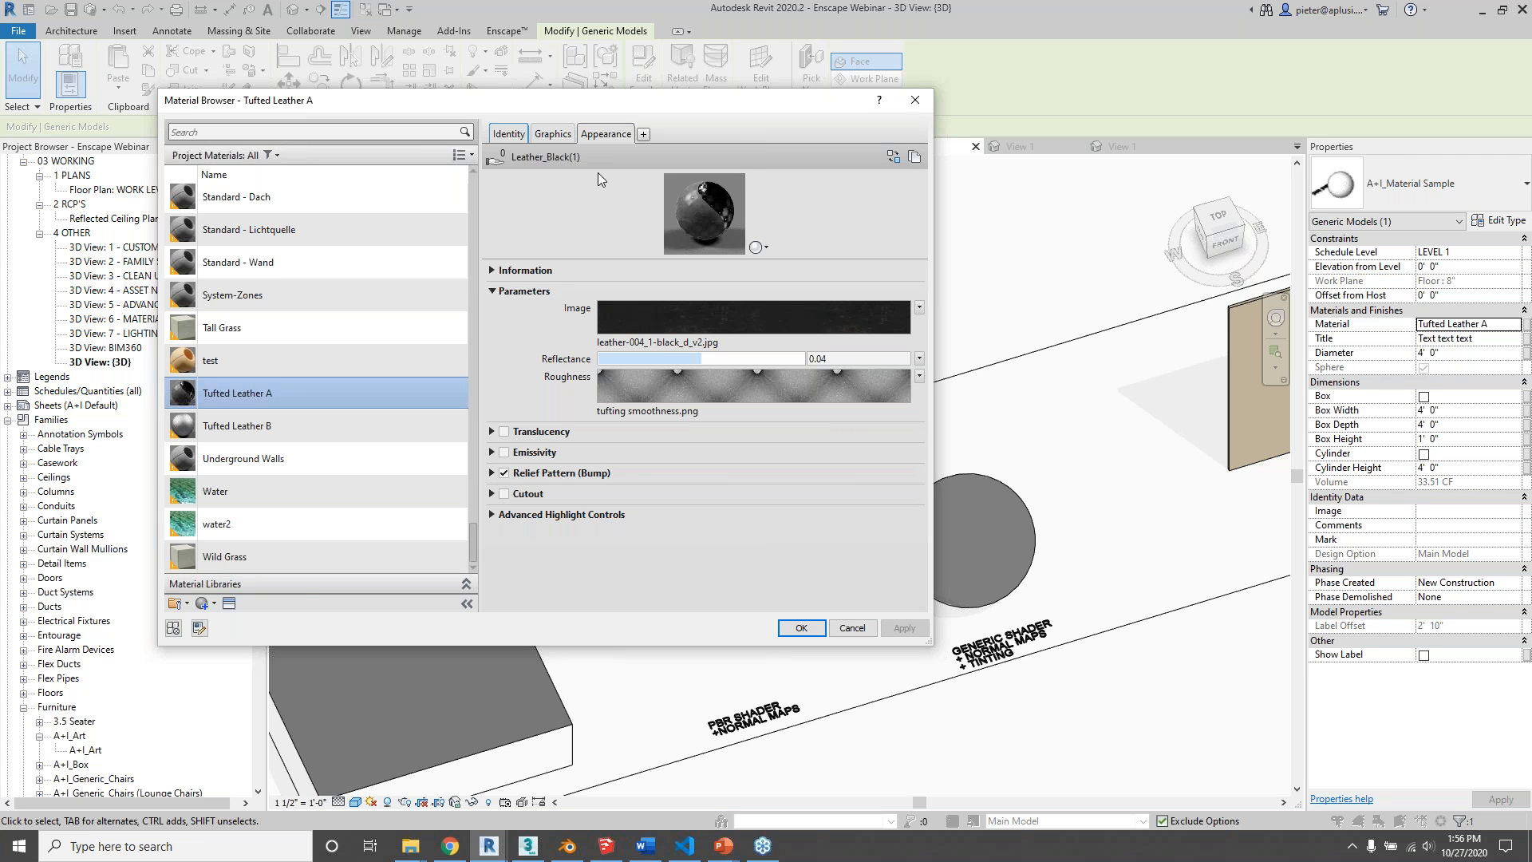
Step: Replace Tufted Leather A's relief pattern image with normal tufting.png and accept the material
click(491, 474)
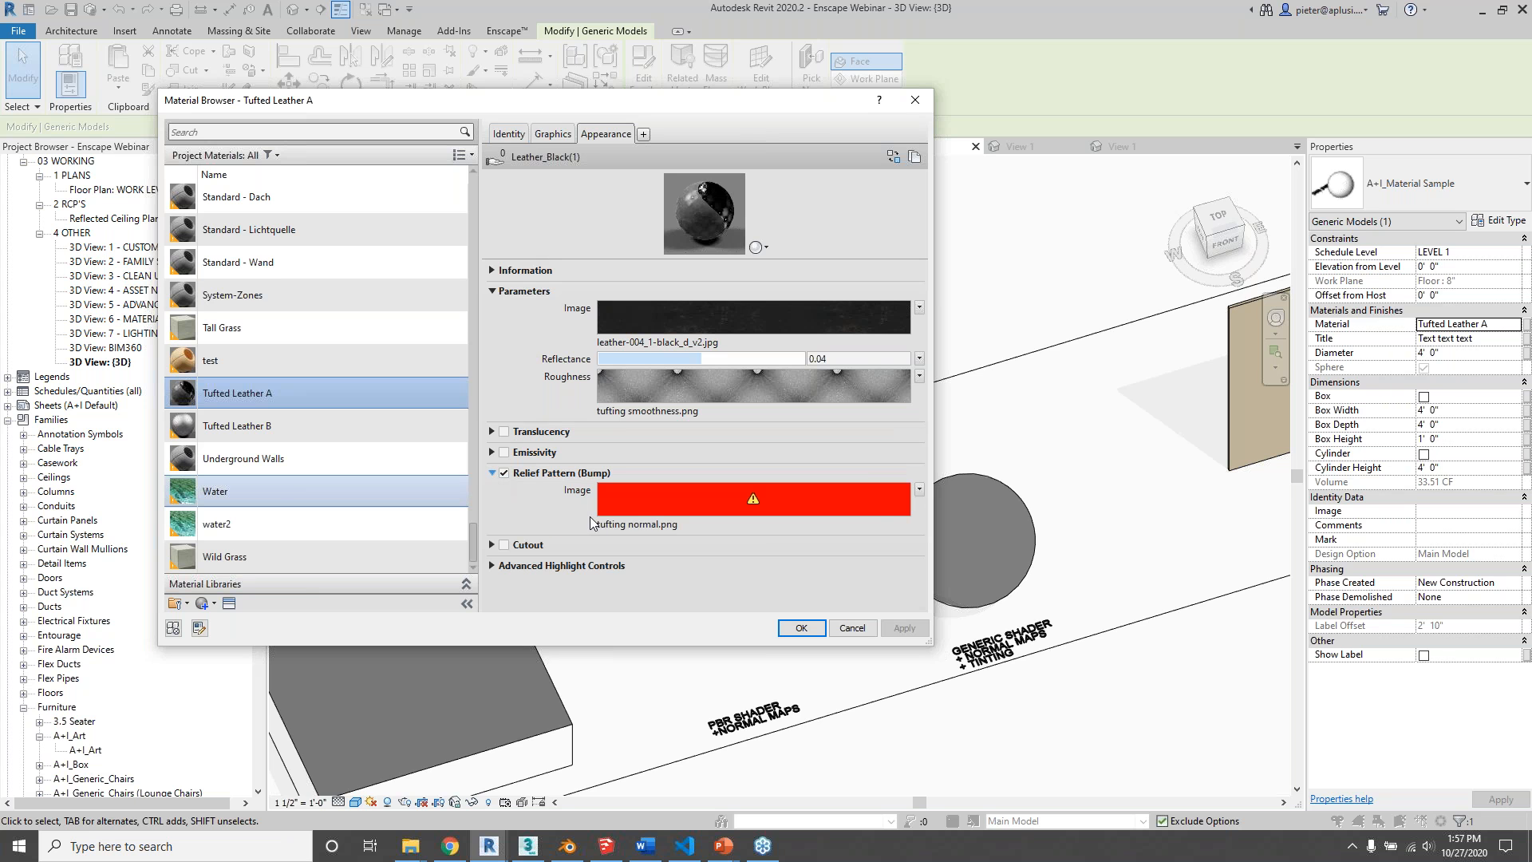
click(638, 525)
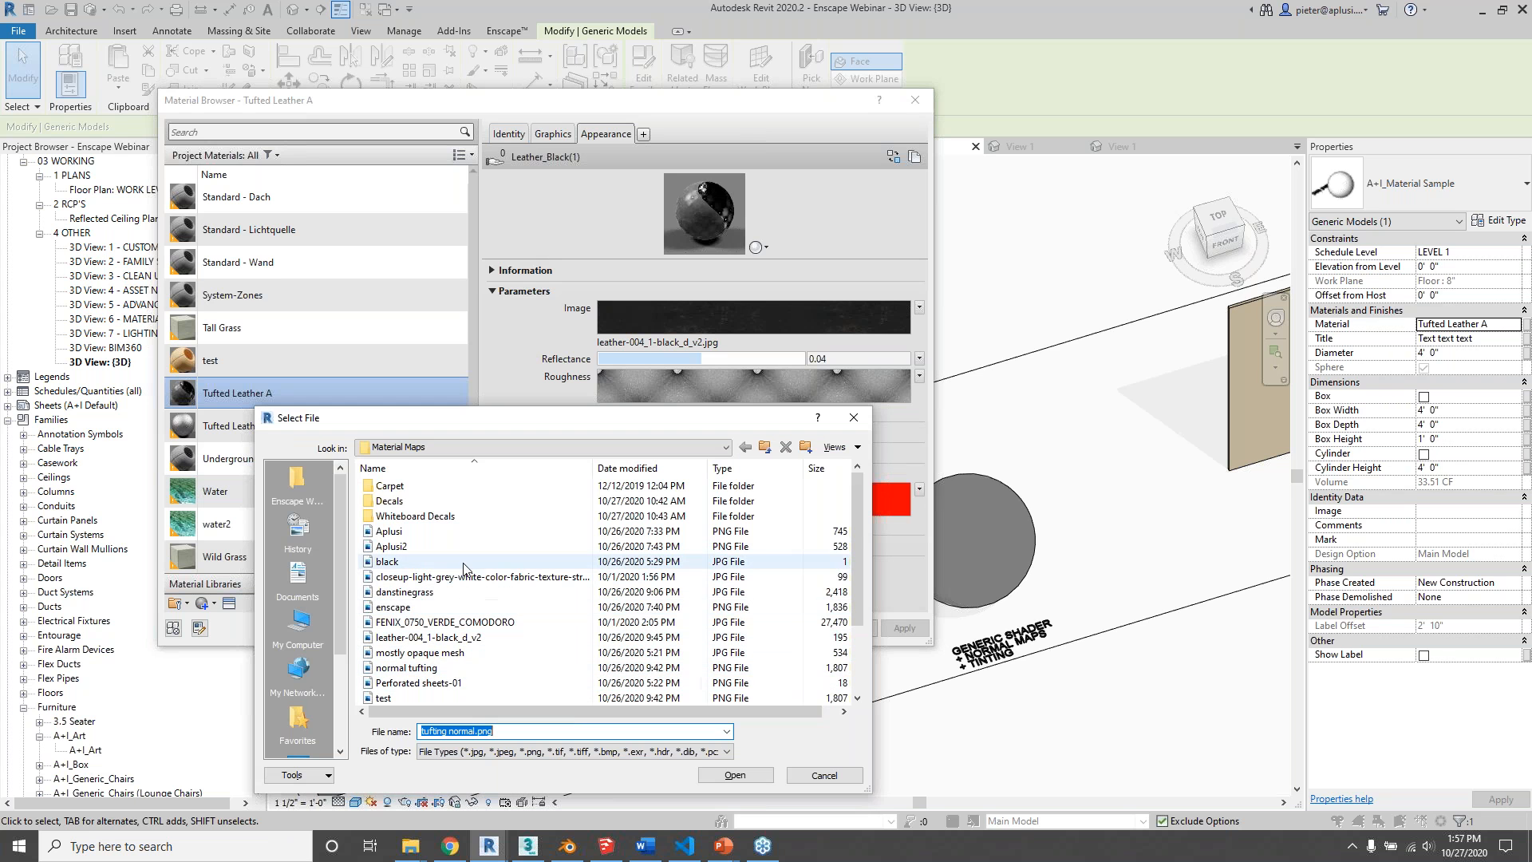
click(431, 577)
click(773, 780)
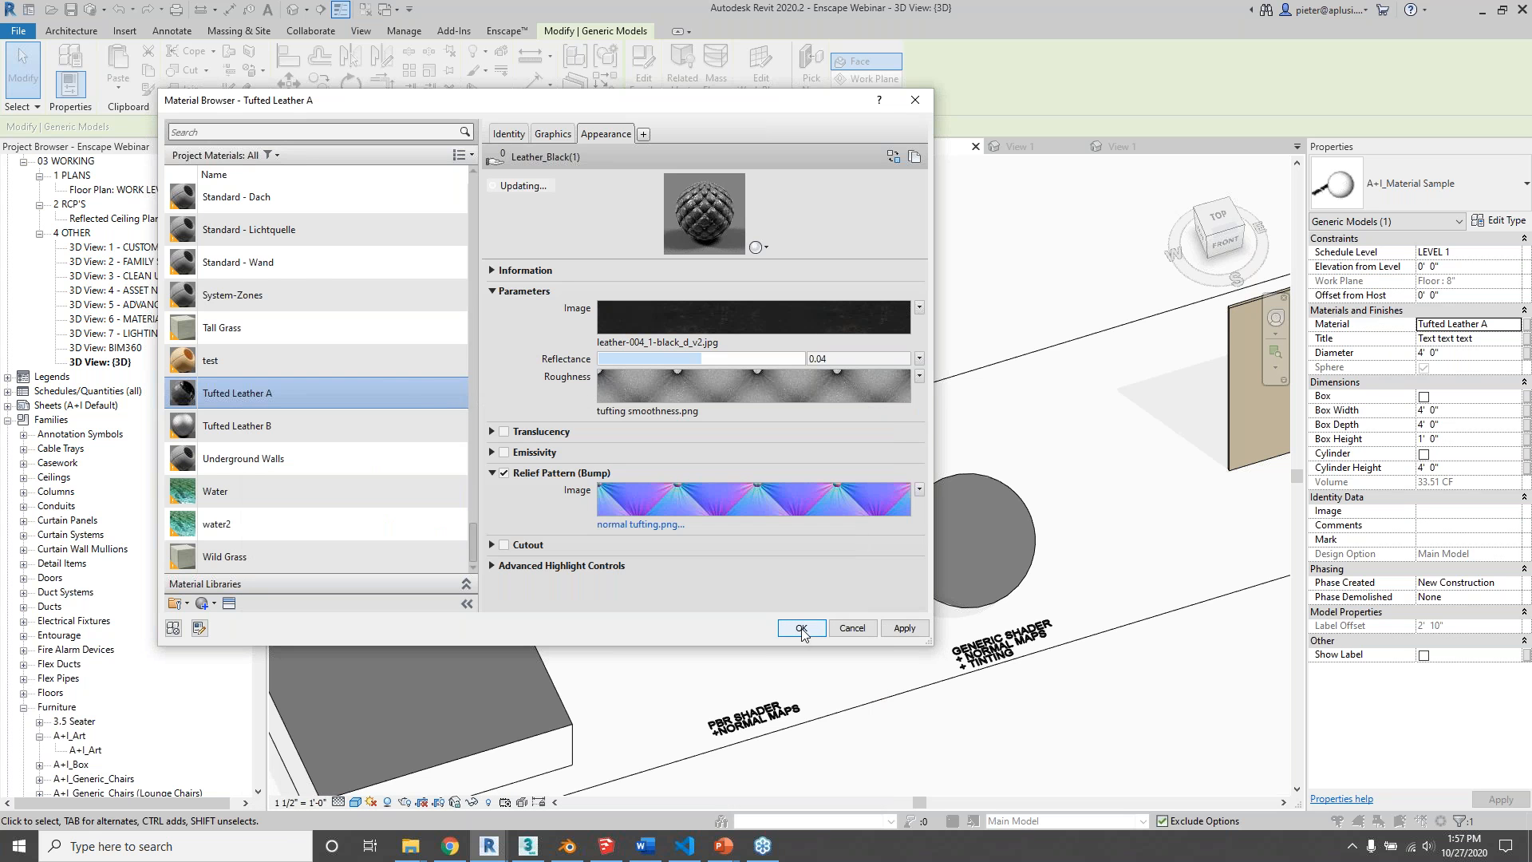
click(802, 628)
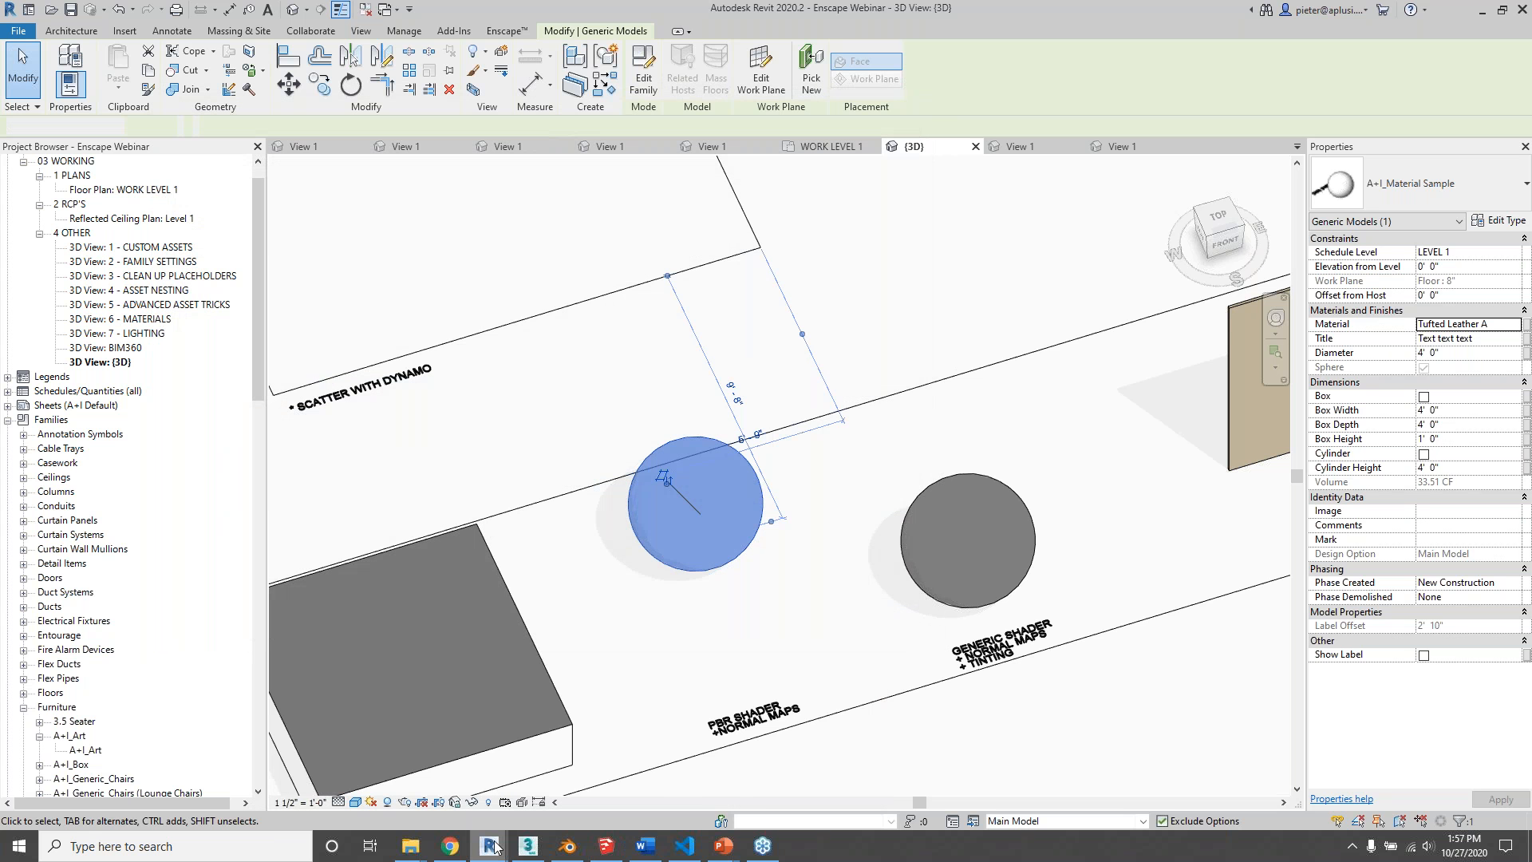
Step: Switch to the Enscape view and examine the PBR sphere's tufted leather up close and beside the generic shader sphere
mouse_move(489, 846)
click(548, 772)
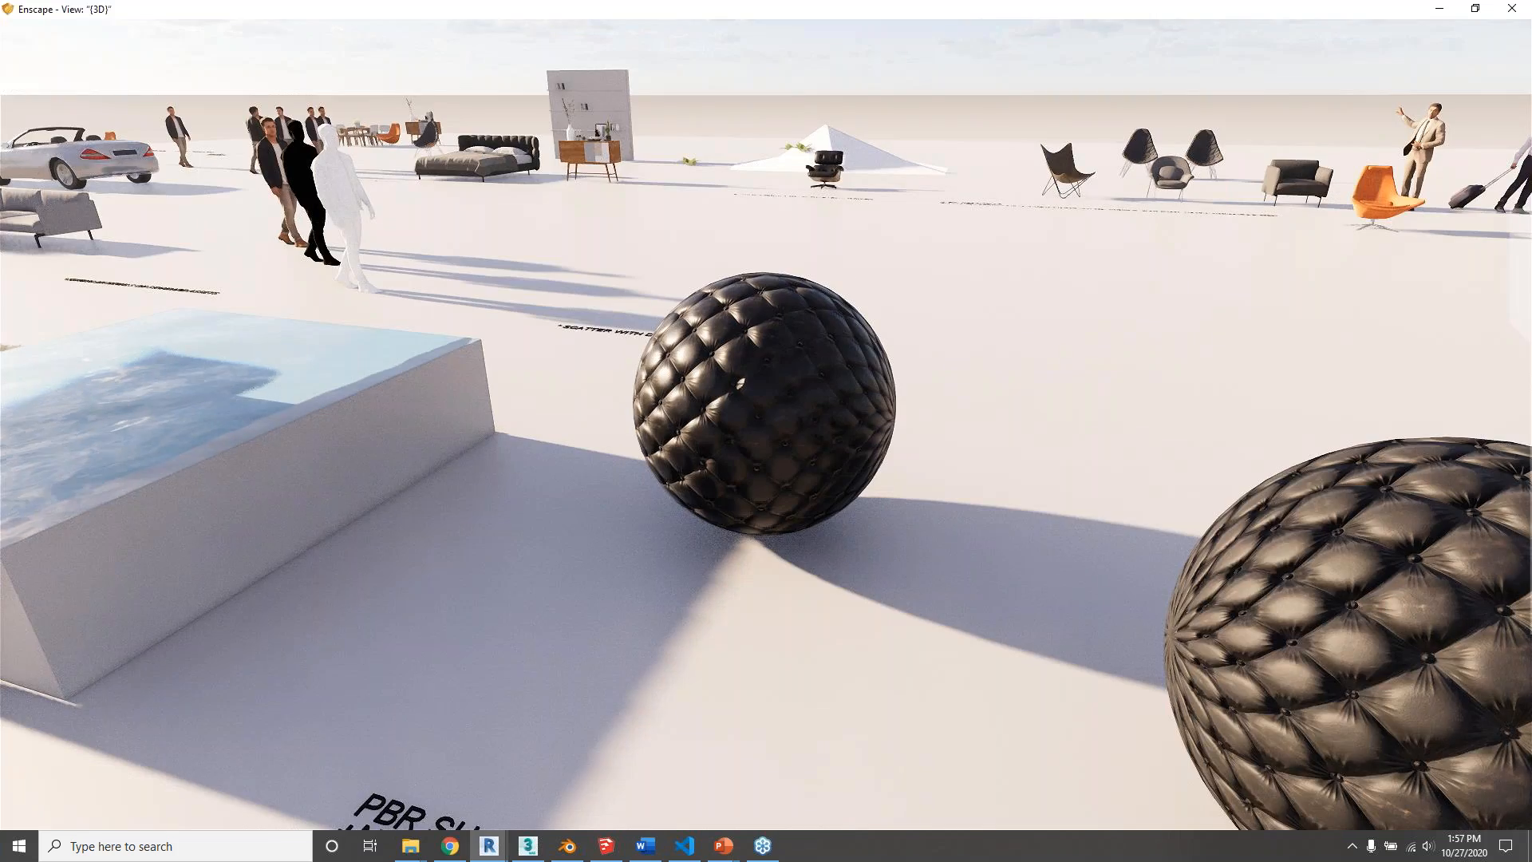
right_drag(785, 378, 643, 429)
scroll(644, 430, up, 2)
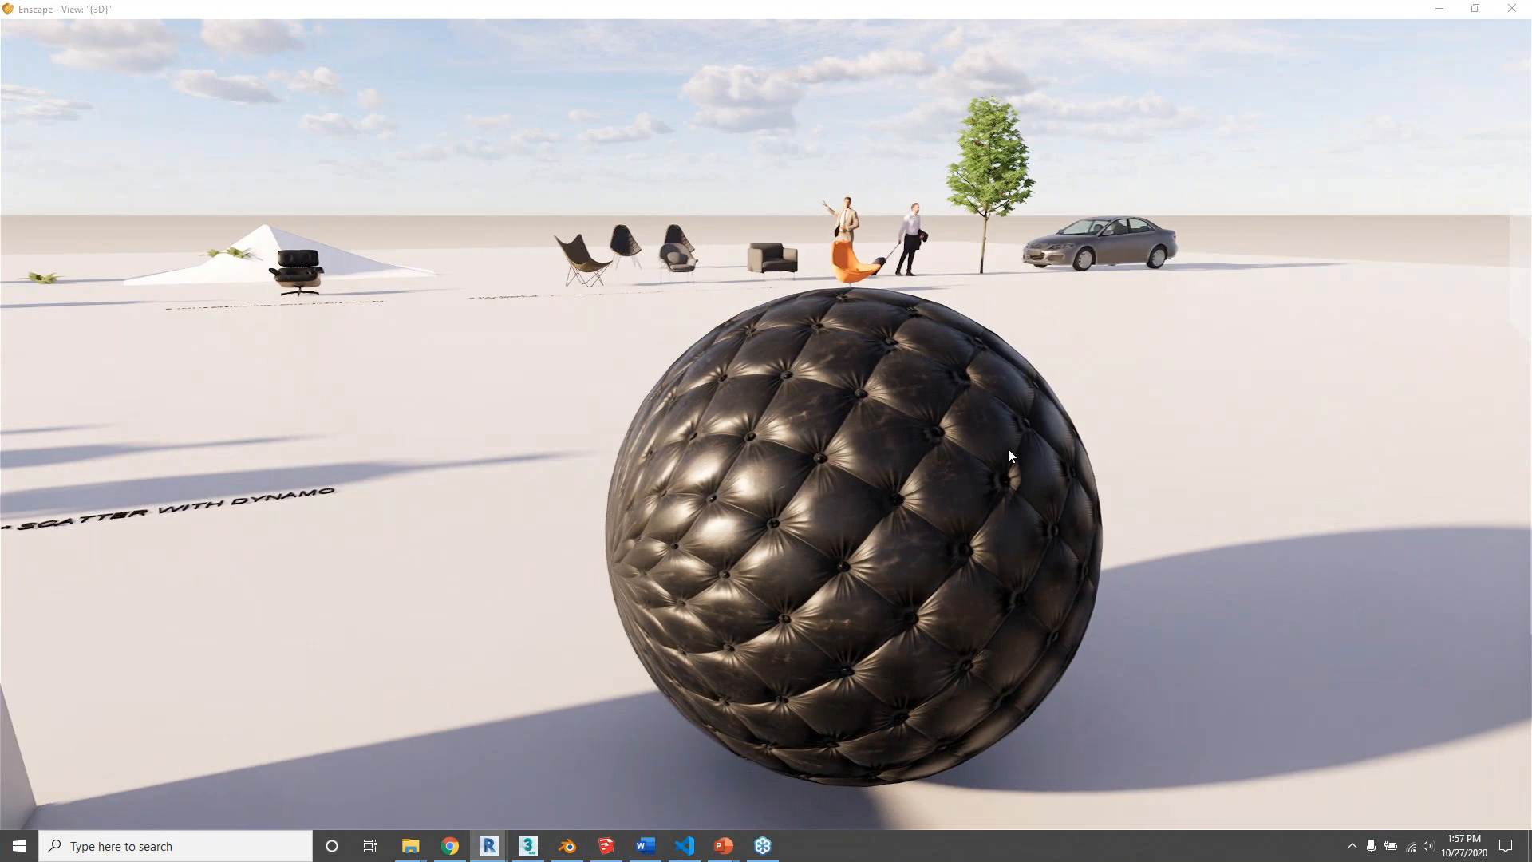
scroll(793, 507, up, 2)
right_drag(793, 508, 802, 543)
scroll(826, 527, down, 5)
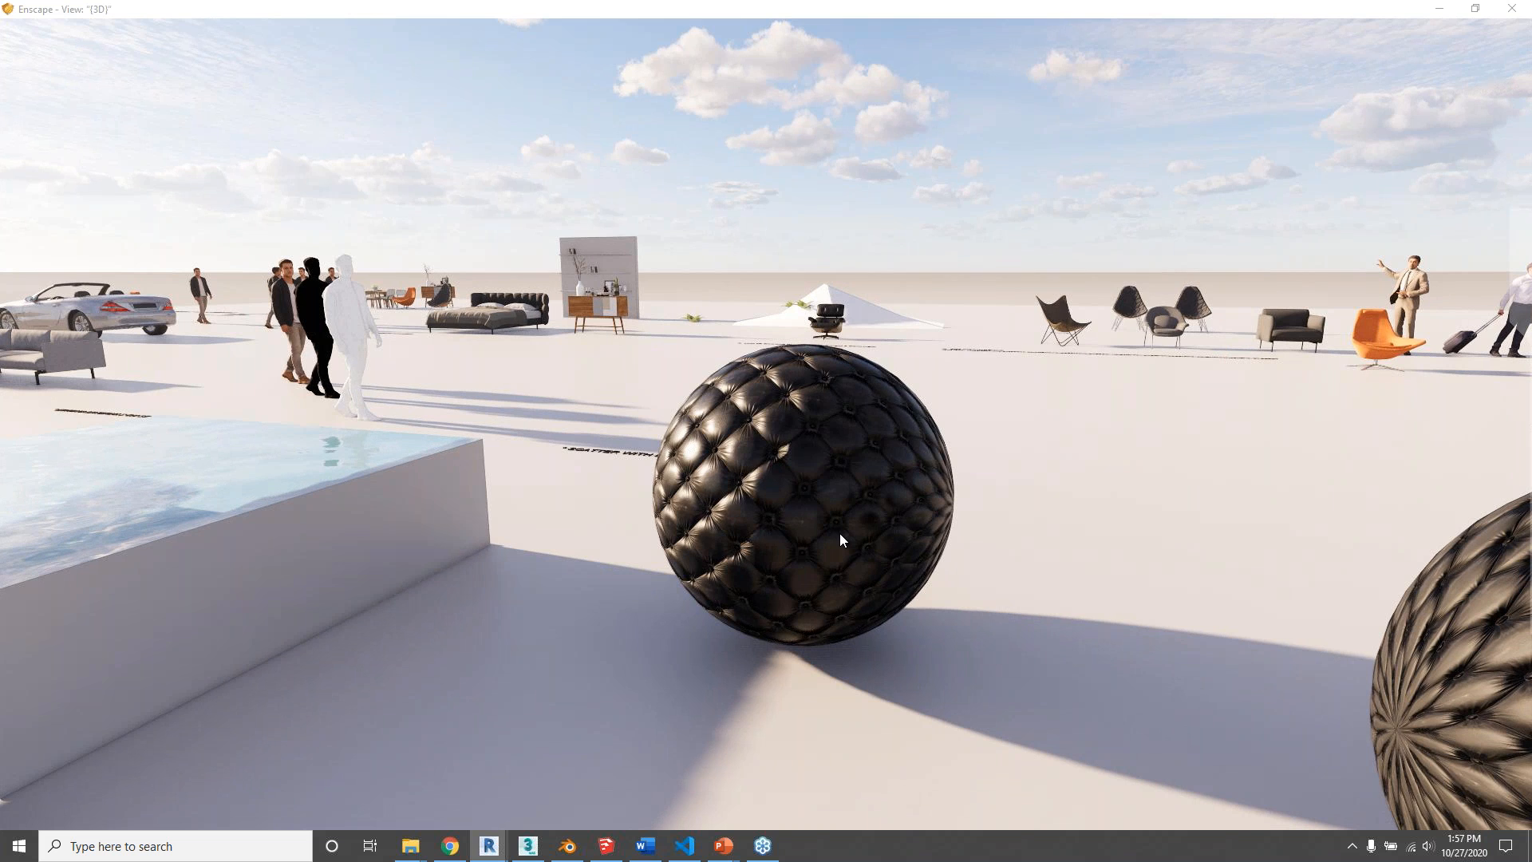
key(s)
drag(843, 534, 596, 424)
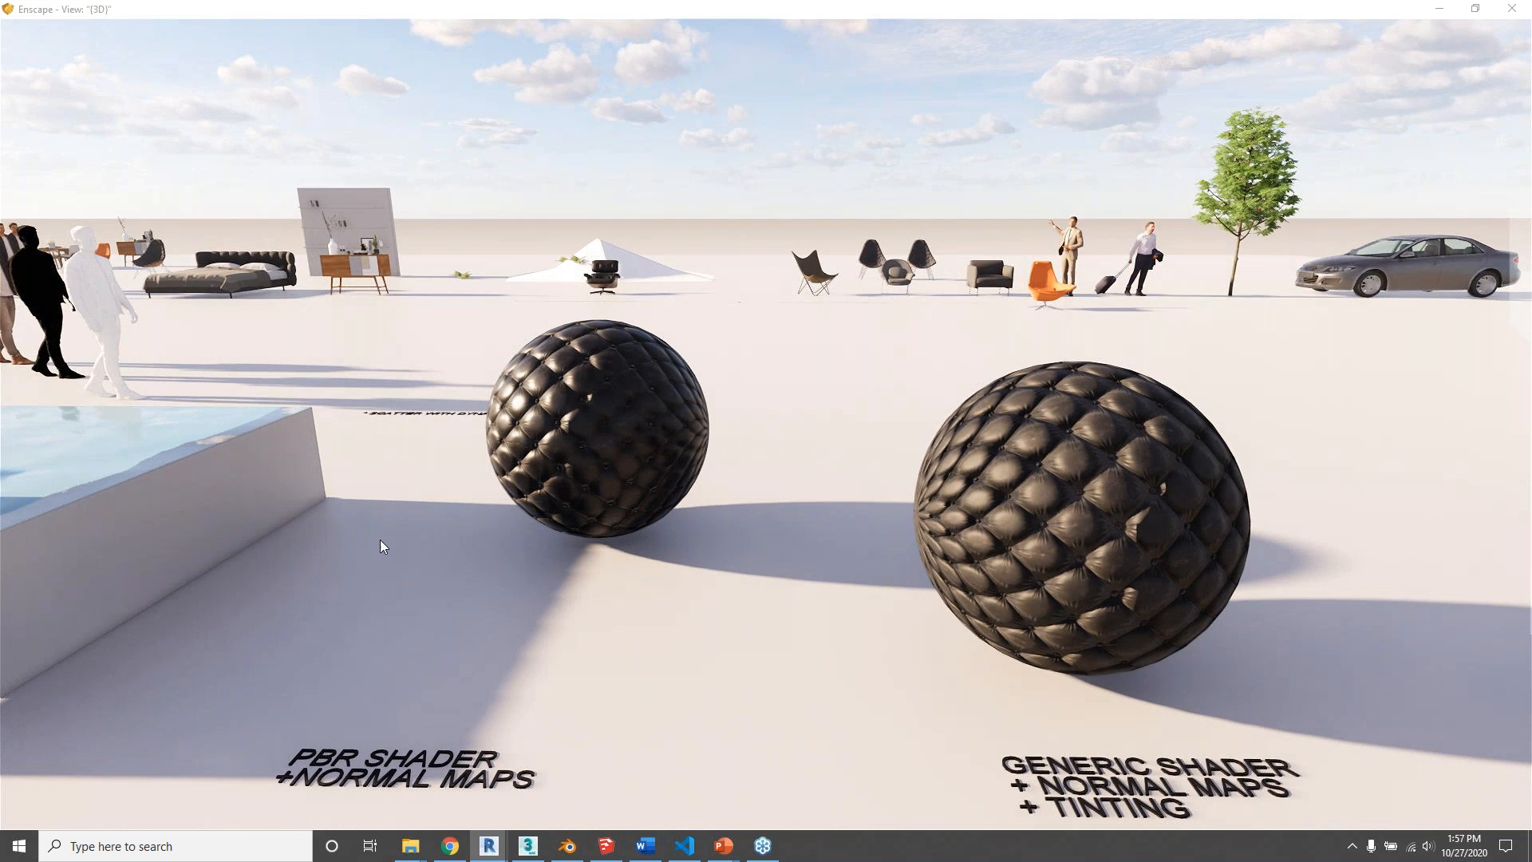
key(a)
drag(381, 540, 311, 507)
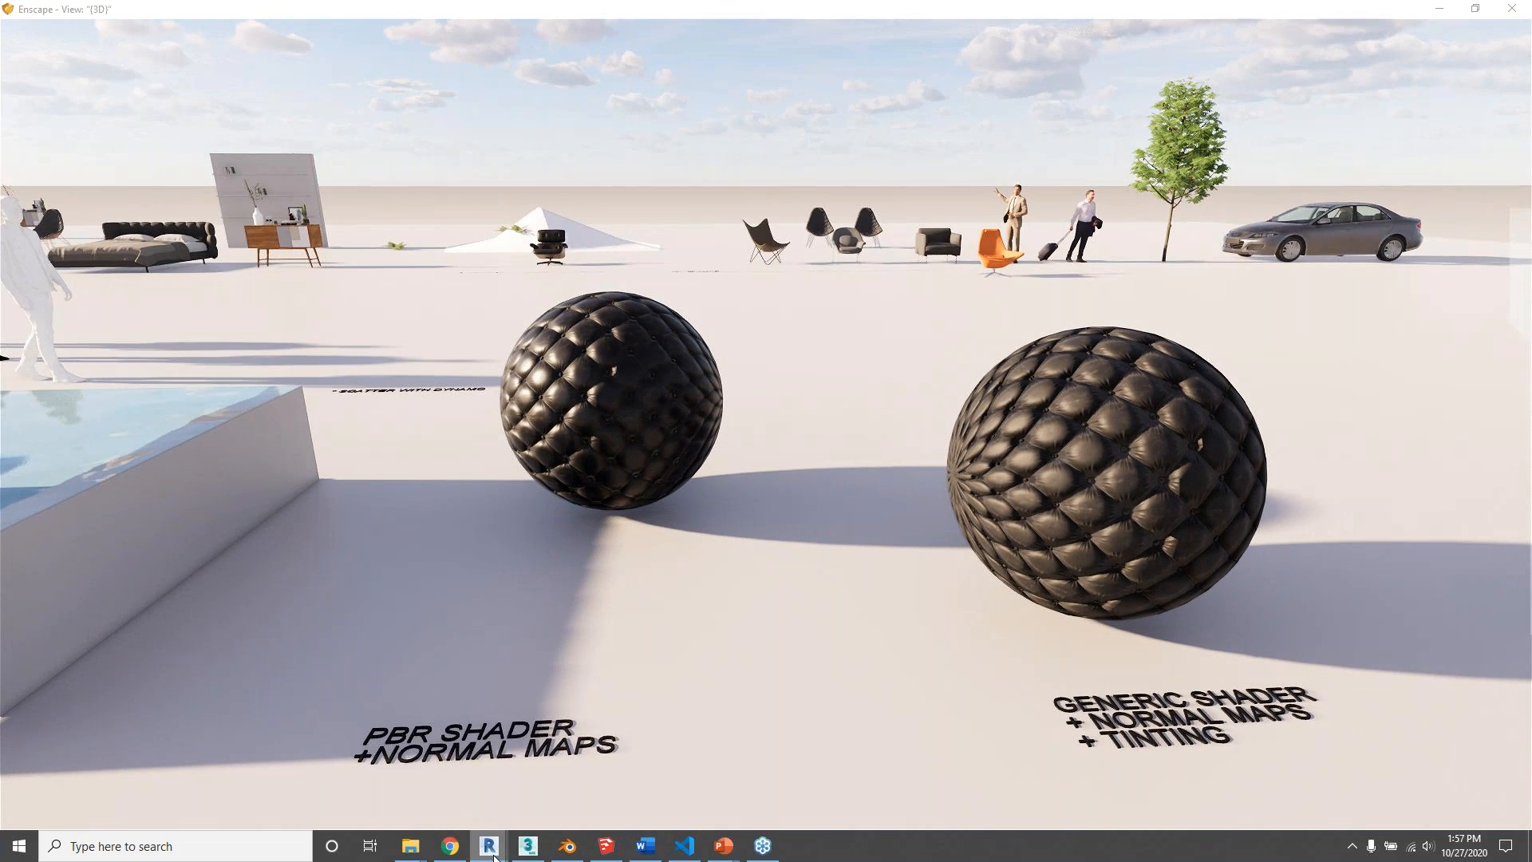
mouse_move(494, 855)
click(382, 780)
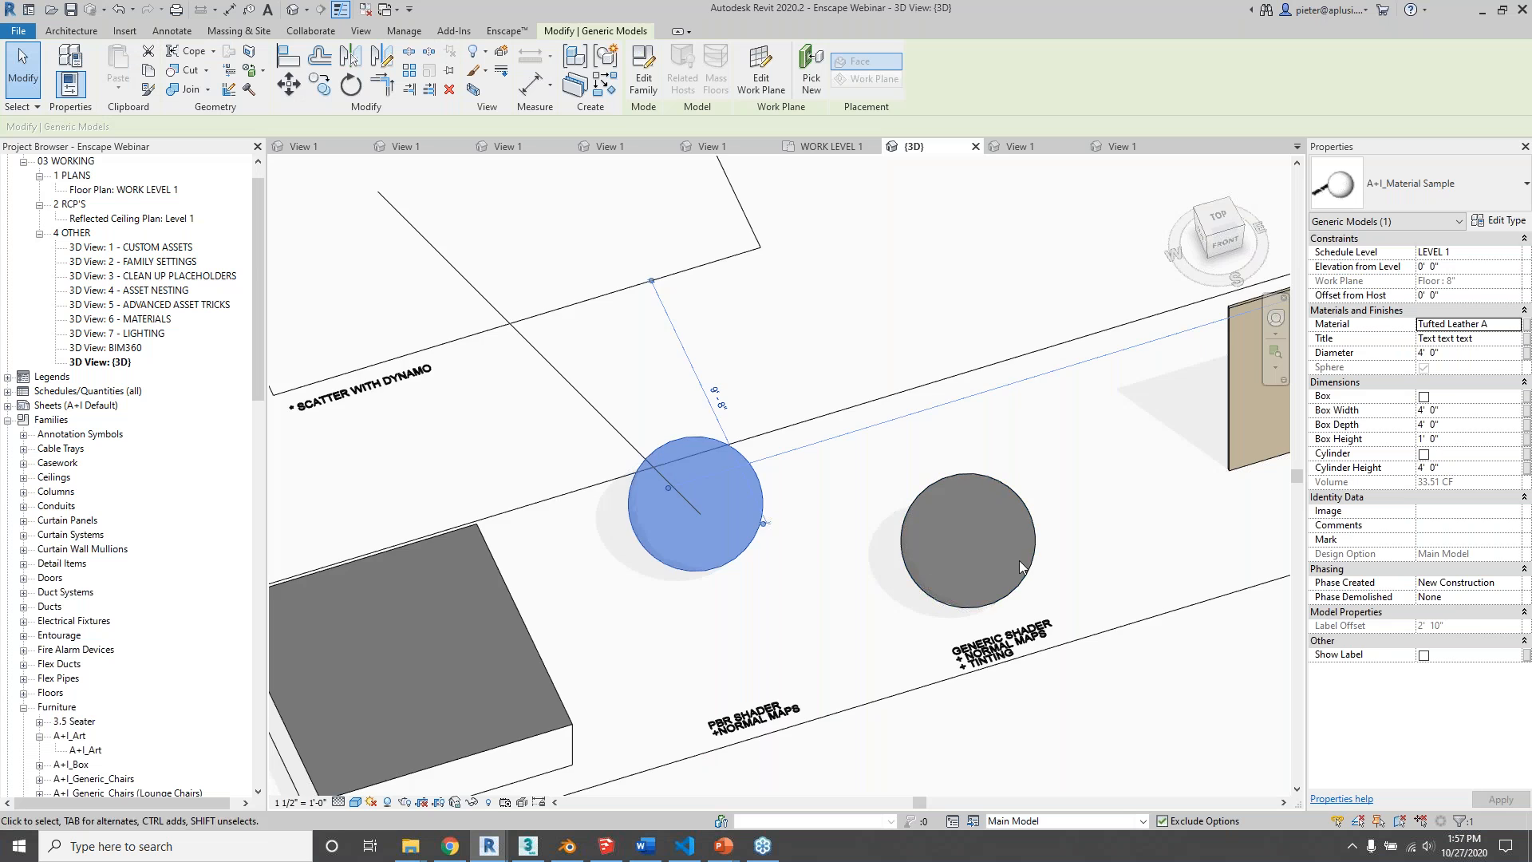
scroll(1020, 563, up, 2)
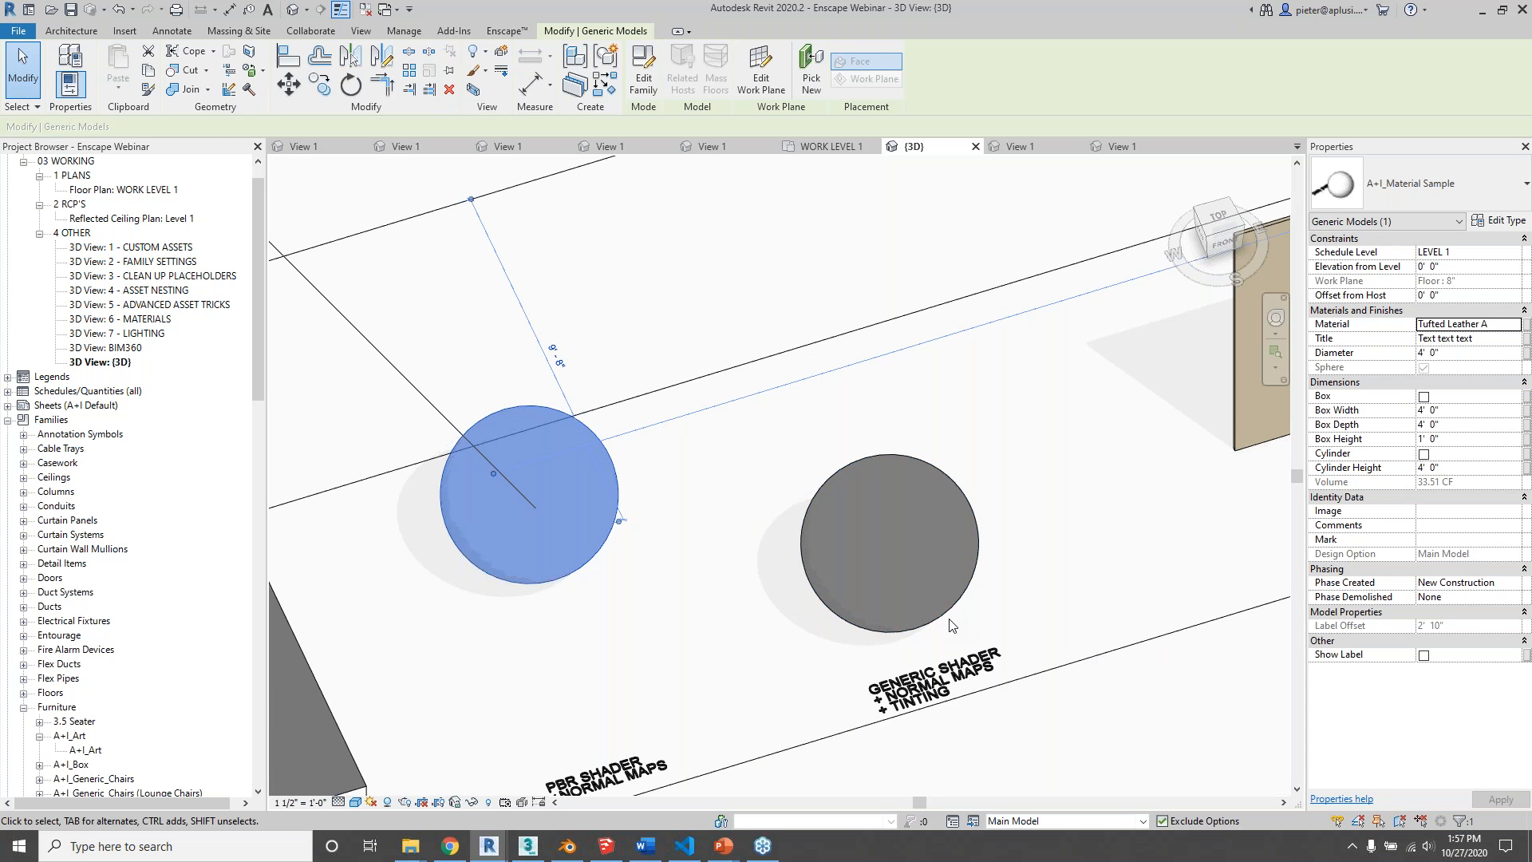
mouse_move(496, 858)
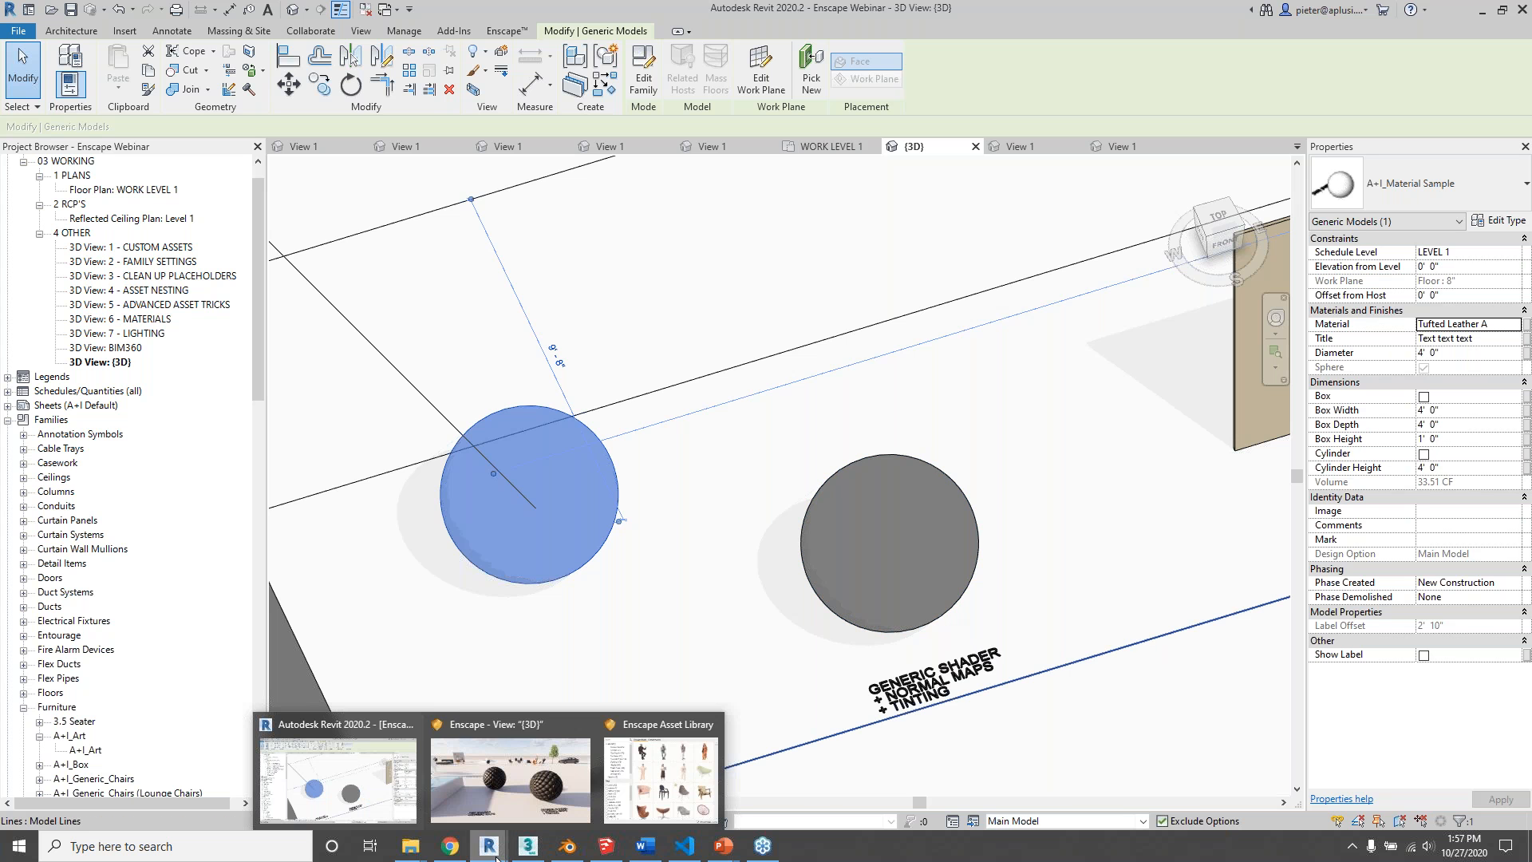
click(512, 798)
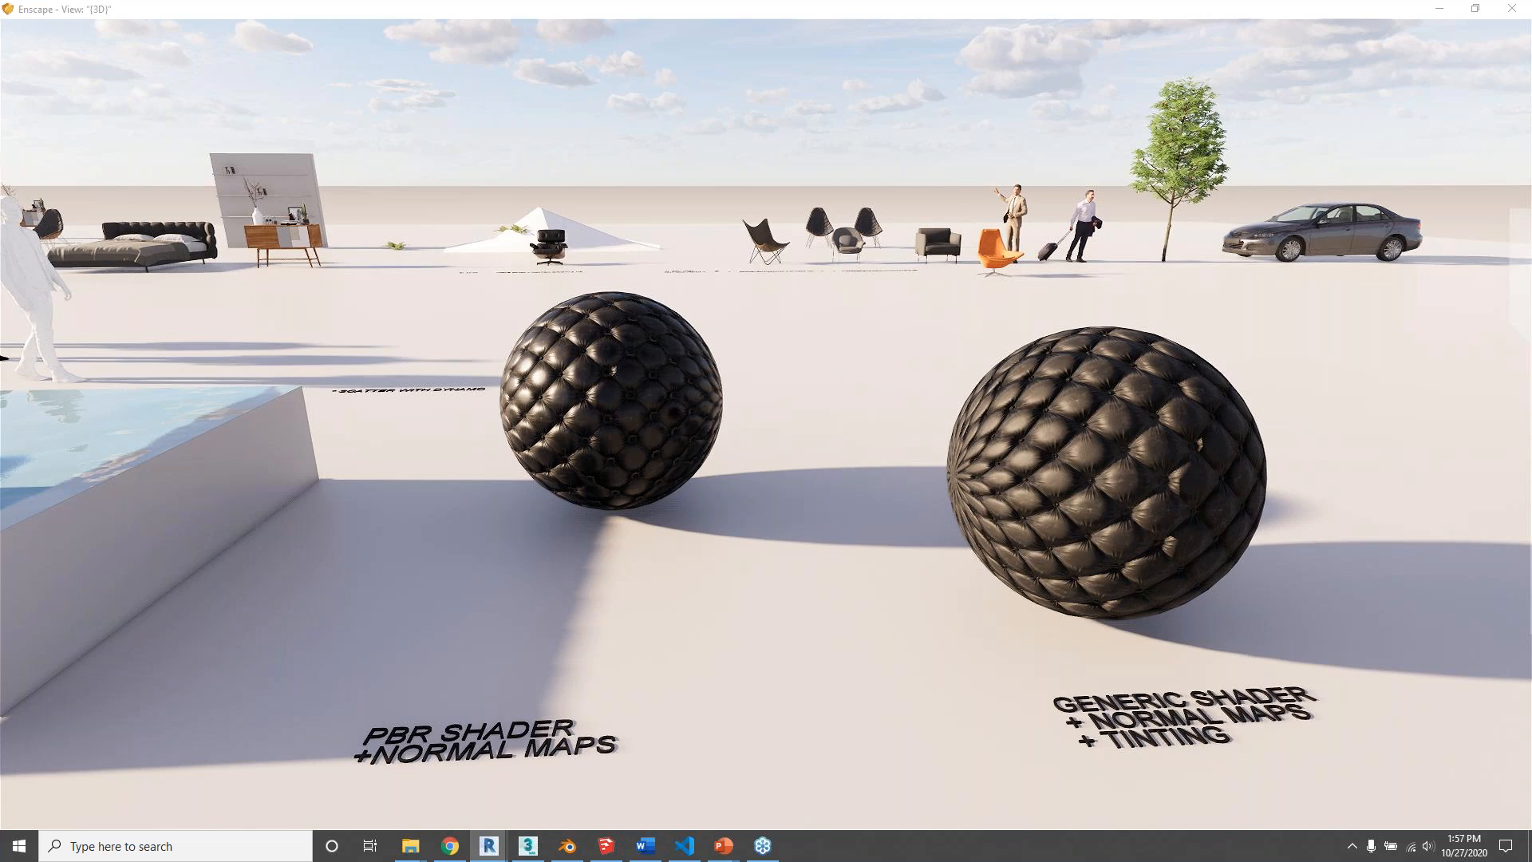
Step: Compare the tufted leather on the PBR and generic shader spheres from several angles
right_drag(830, 344, 1061, 375)
scroll(657, 361, up, 2)
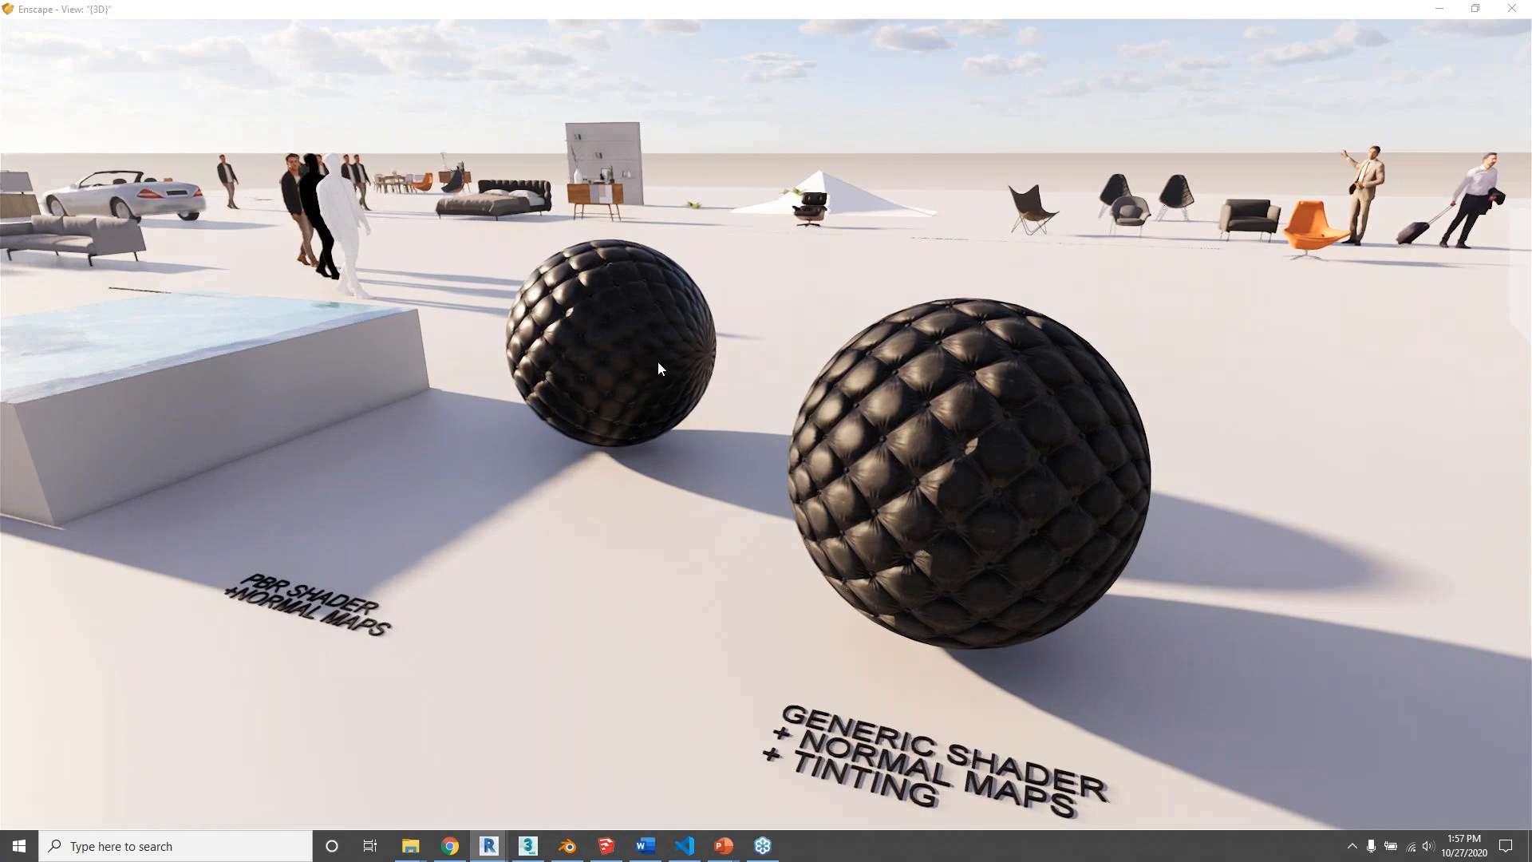
middle_drag(1208, 443, 1045, 437)
right_drag(1046, 438, 918, 407)
middle_drag(918, 407, 838, 411)
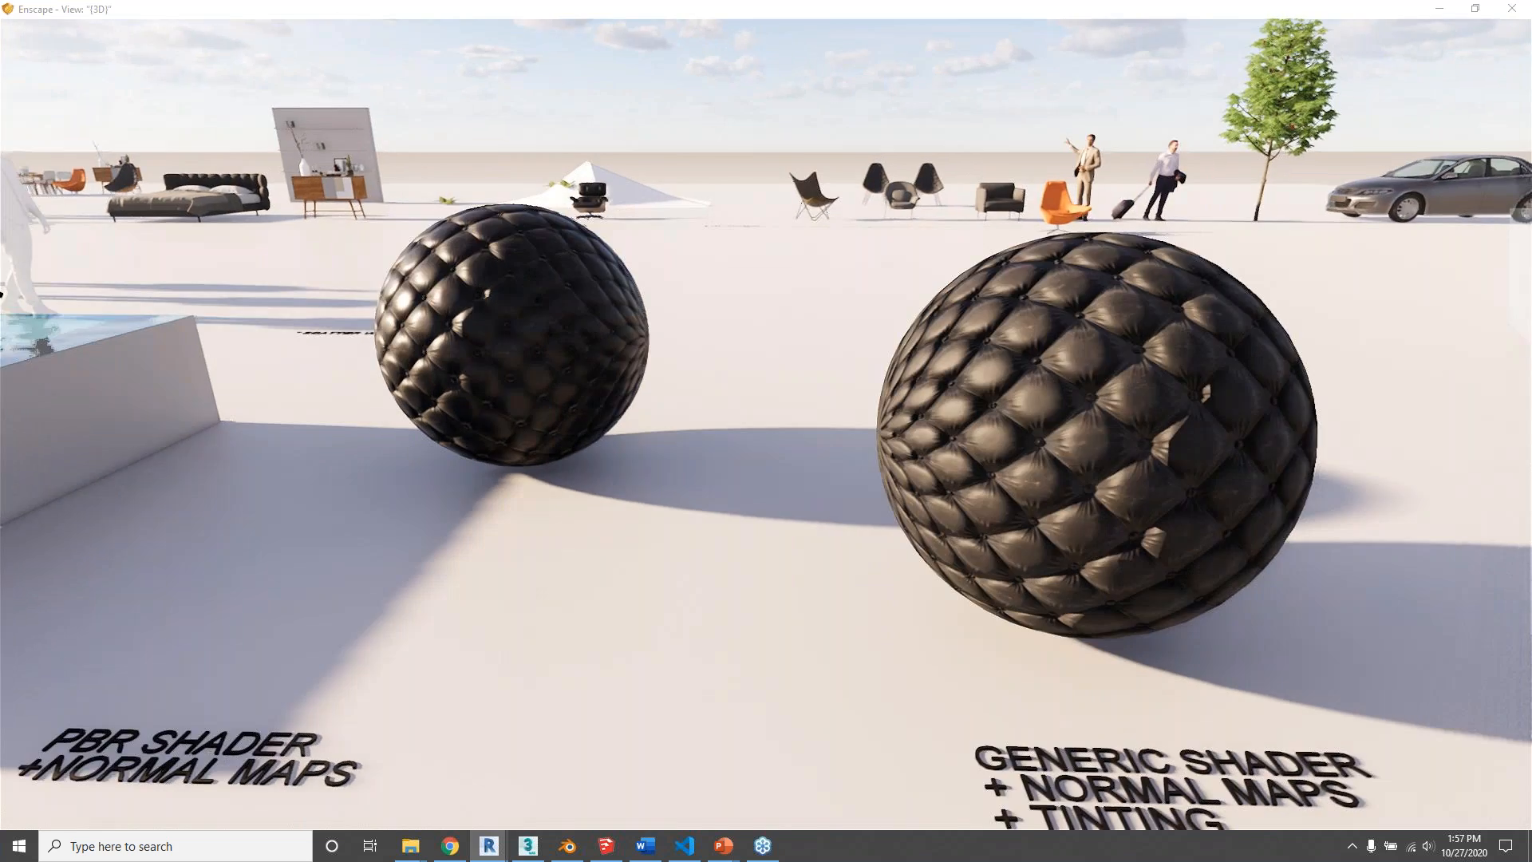
Step: Move past the leather spheres to examine the gold and grey panels standing beside the whiteboard
right_drag(838, 411, 998, 403)
drag(997, 403, 1245, 311)
middle_drag(1245, 311, 1118, 317)
right_drag(1118, 317, 969, 347)
scroll(970, 347, down, 3)
middle_drag(970, 347, 862, 343)
right_drag(862, 343, 709, 515)
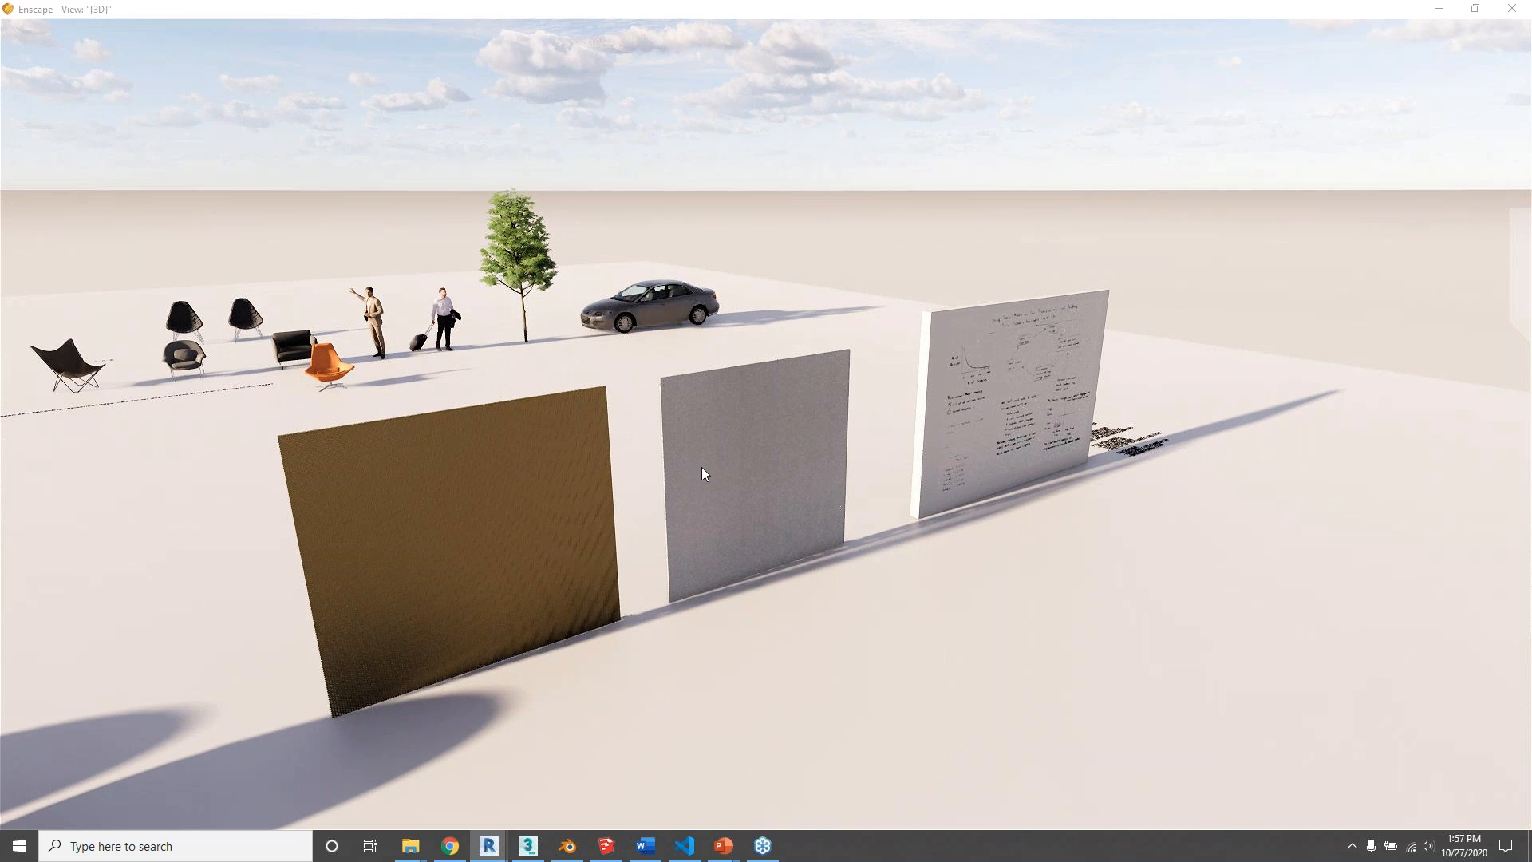
right_drag(806, 467, 746, 486)
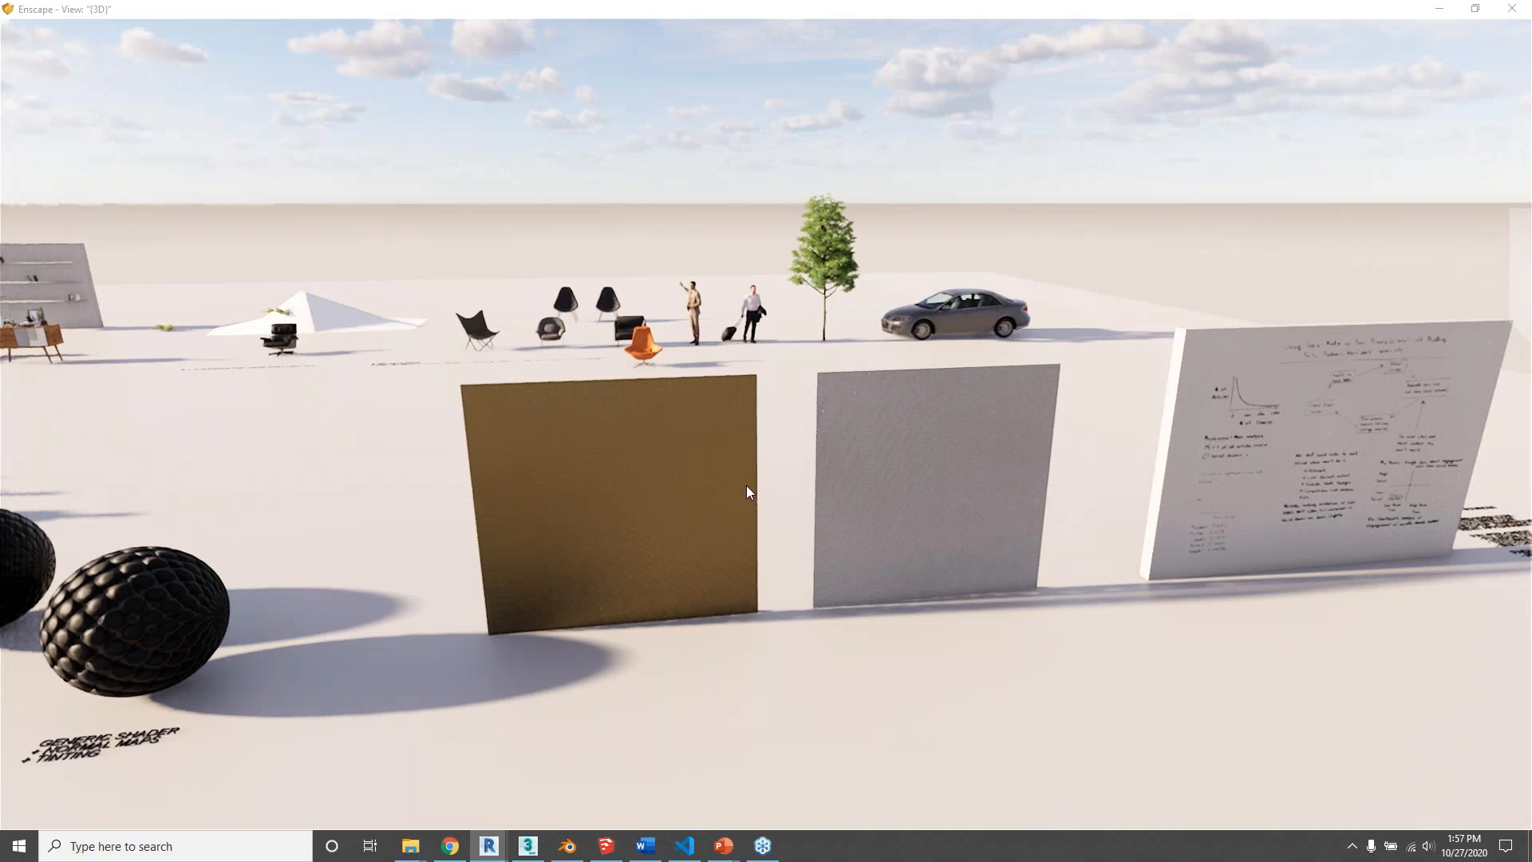
key(d)
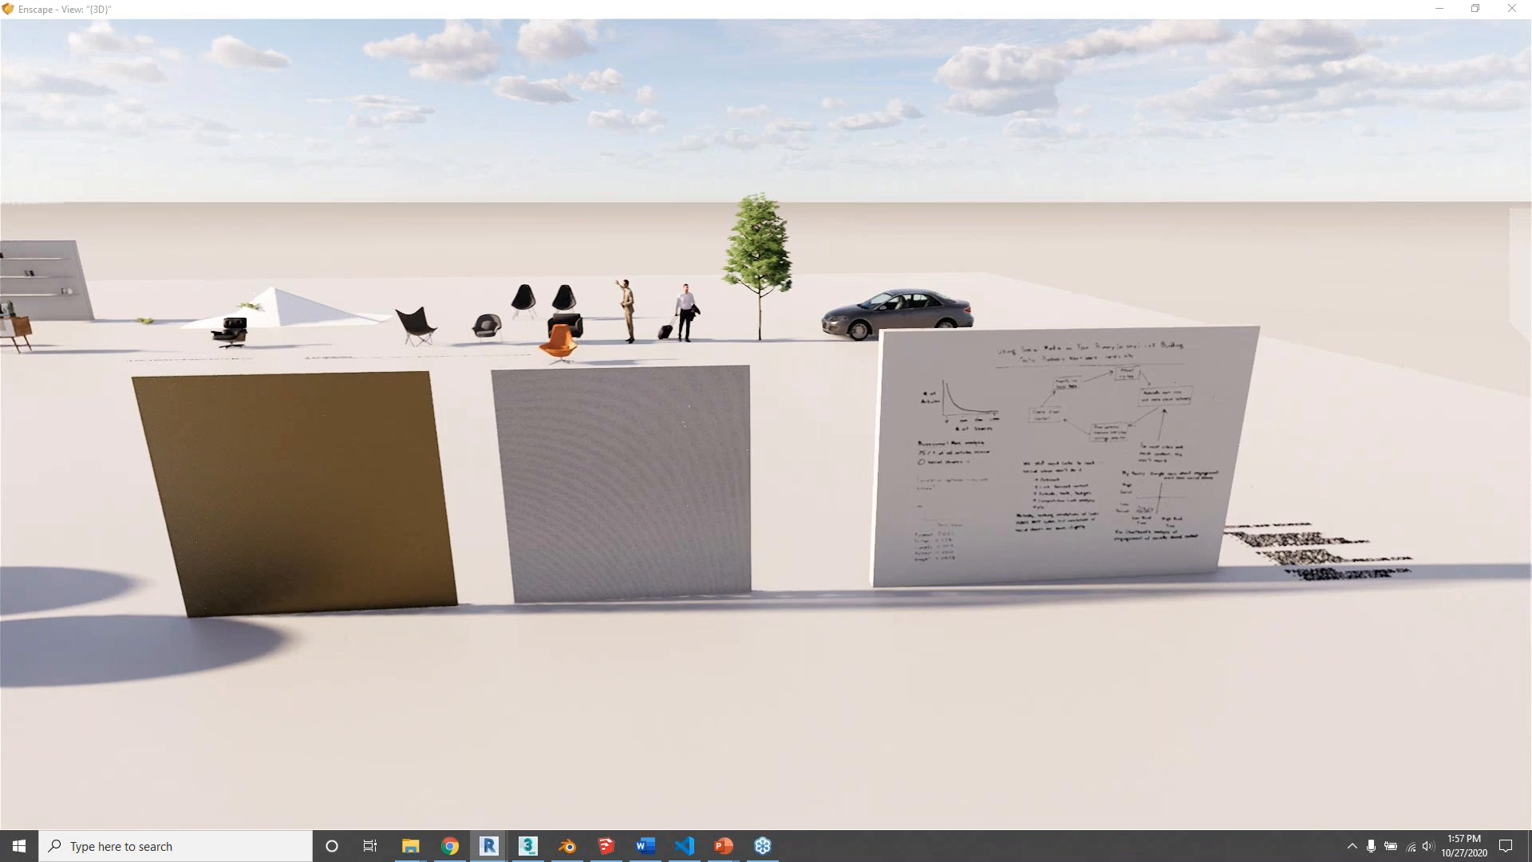
Step: Approach the whiteboard panel and examine its handwritten decal from the front and at an angle
key(w)
right_drag(948, 476, 841, 519)
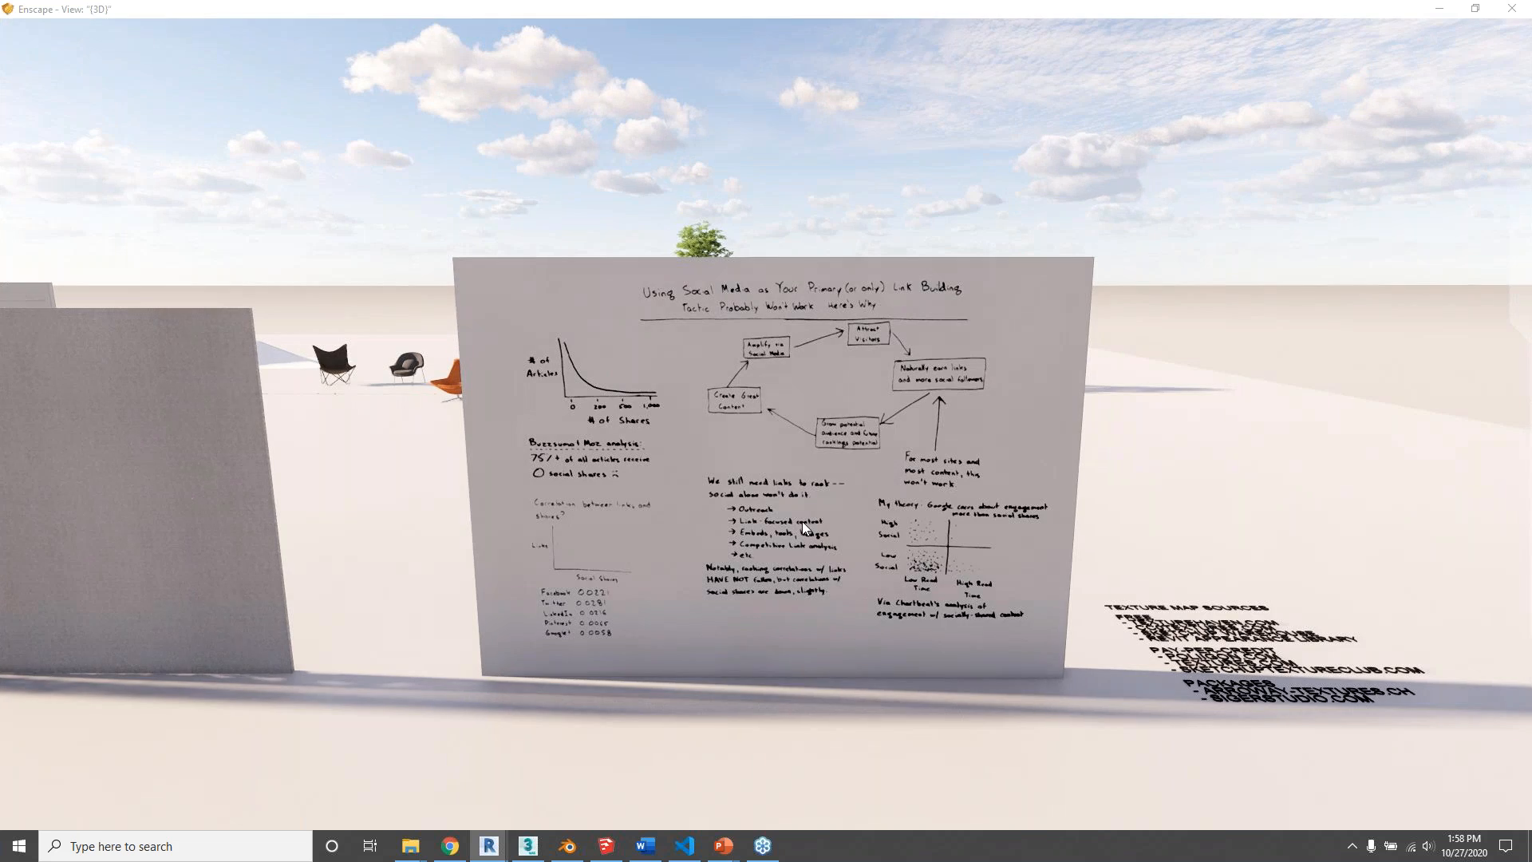
drag(802, 521, 879, 530)
right_drag(880, 530, 997, 523)
key(w)
mouse_move(691, 312)
mouse_down()
mouse_move(902, 307)
mouse_move(910, 351)
mouse_move(898, 311)
mouse_move(691, 323)
mouse_up()
right_drag(691, 324, 747, 348)
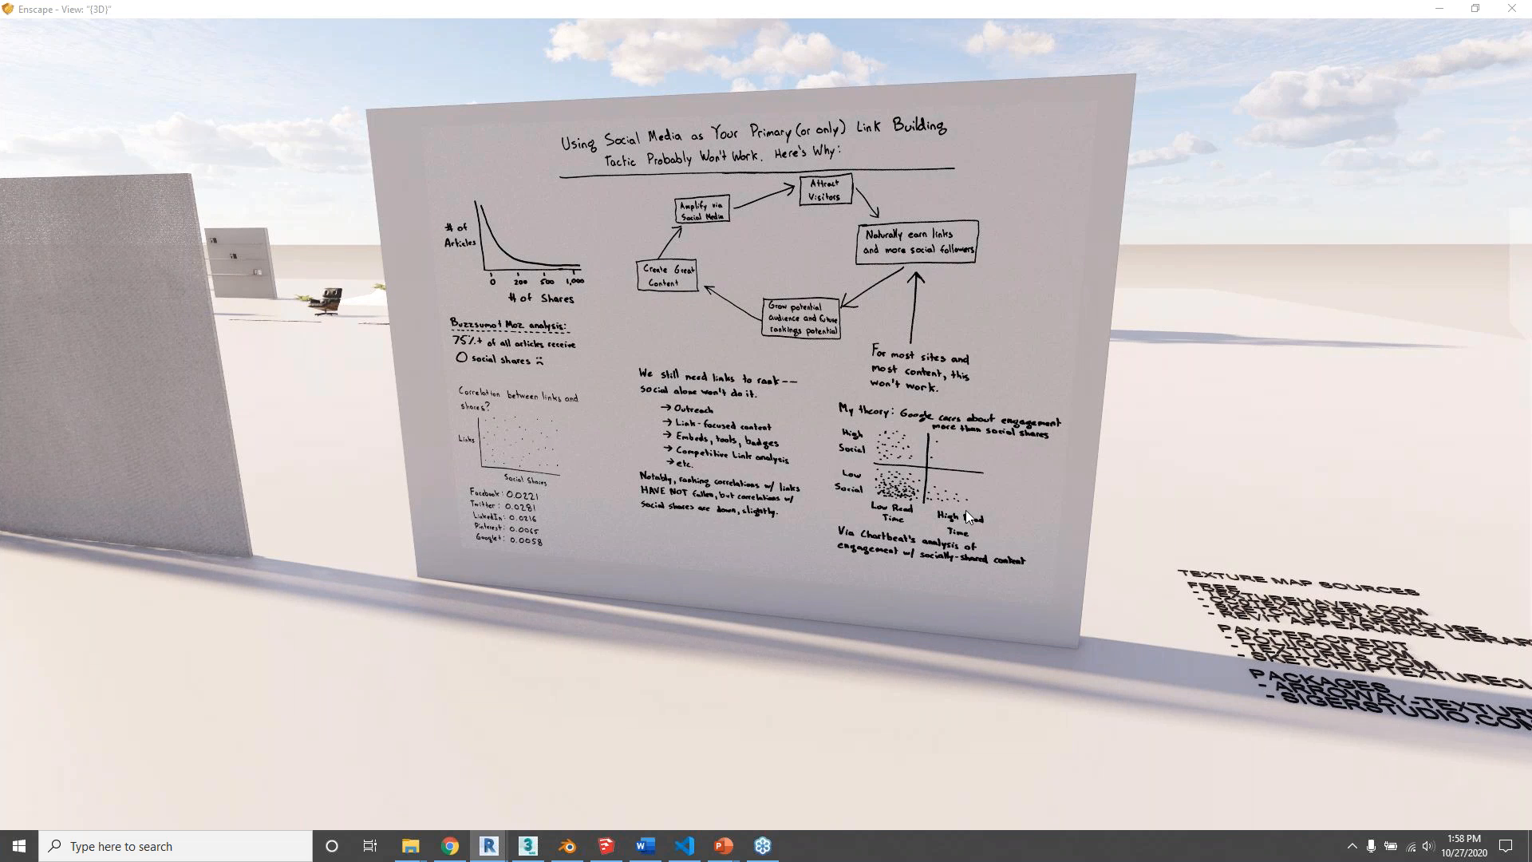
Step: Move to the Texture Map Sources text on the ground and read its list of free, pay-per-credit and package sources
key(d)
drag(979, 548, 1062, 790)
key(w)
key(w)
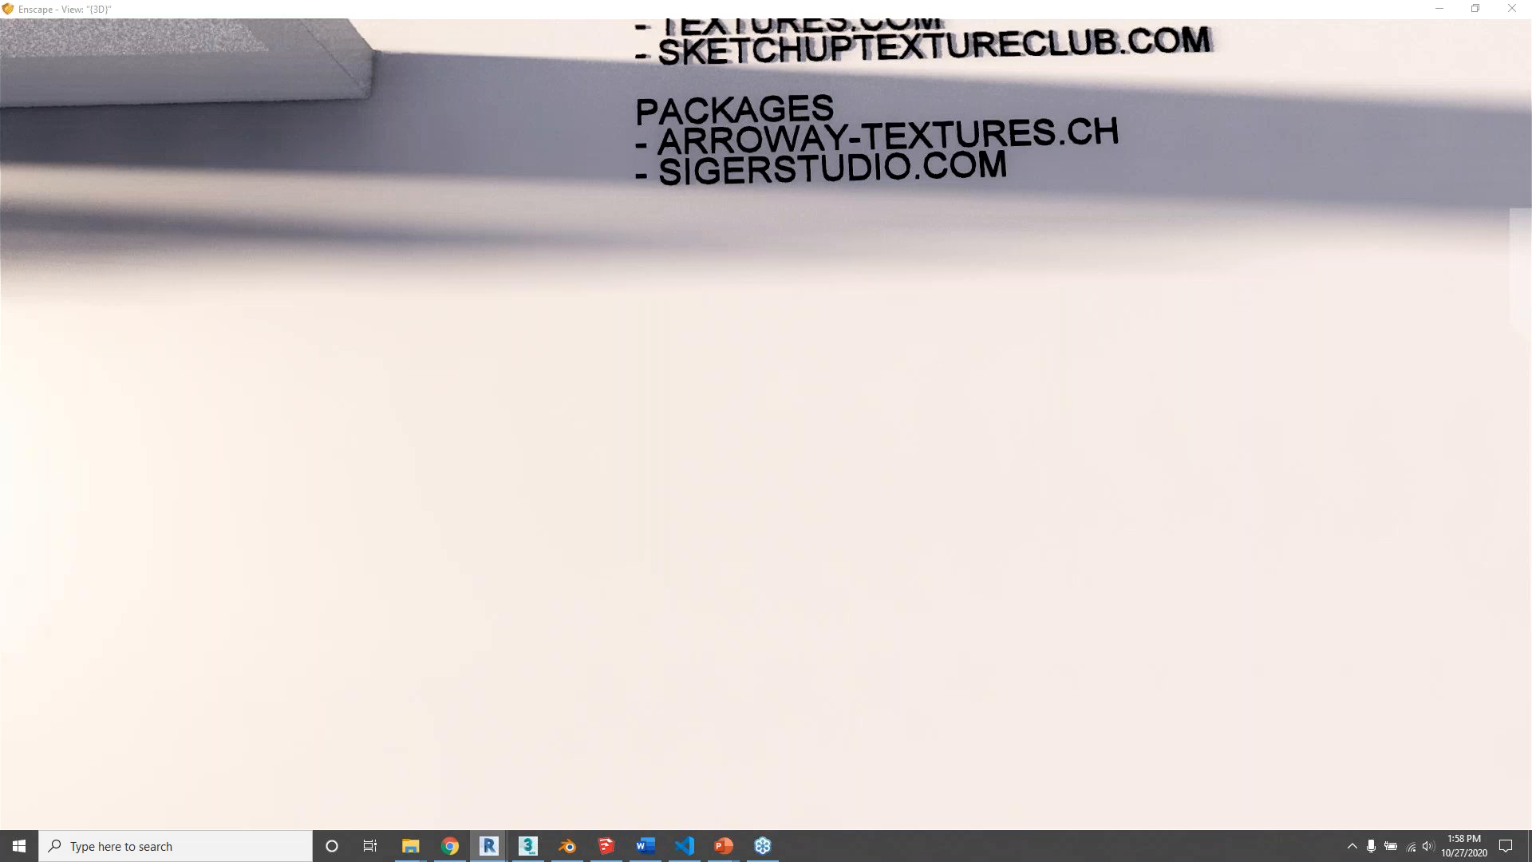
key(w)
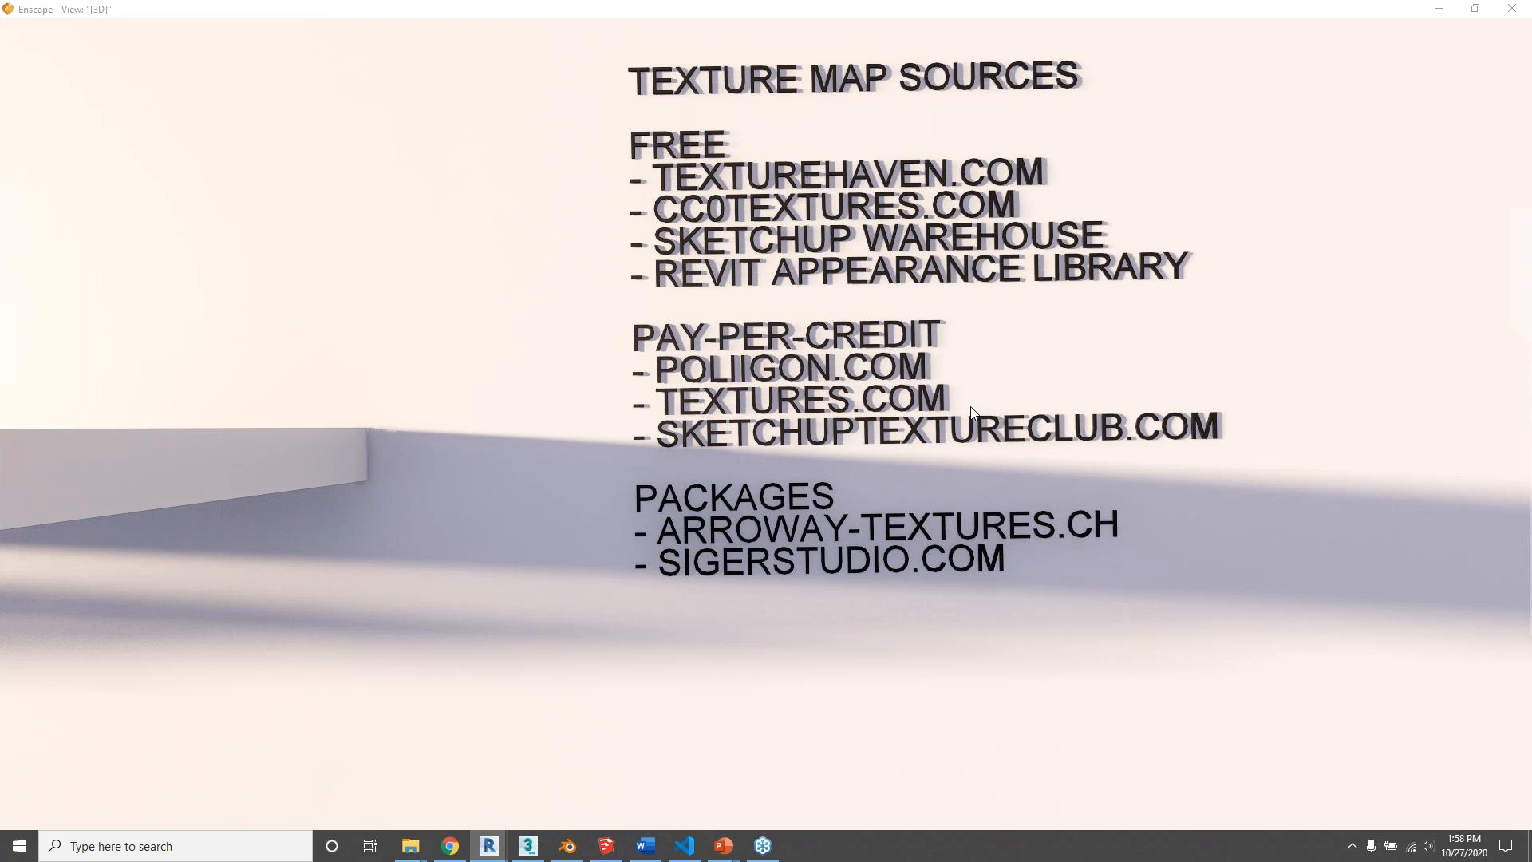
Step: Move from the Texture Map Sources text into the lighting room and face the end wall beside the door
right_drag(970, 443, 807, 391)
drag(806, 391, 333, 283)
key(w)
key(w)
right_drag(333, 284, 160, 372)
key(w)
key(d)
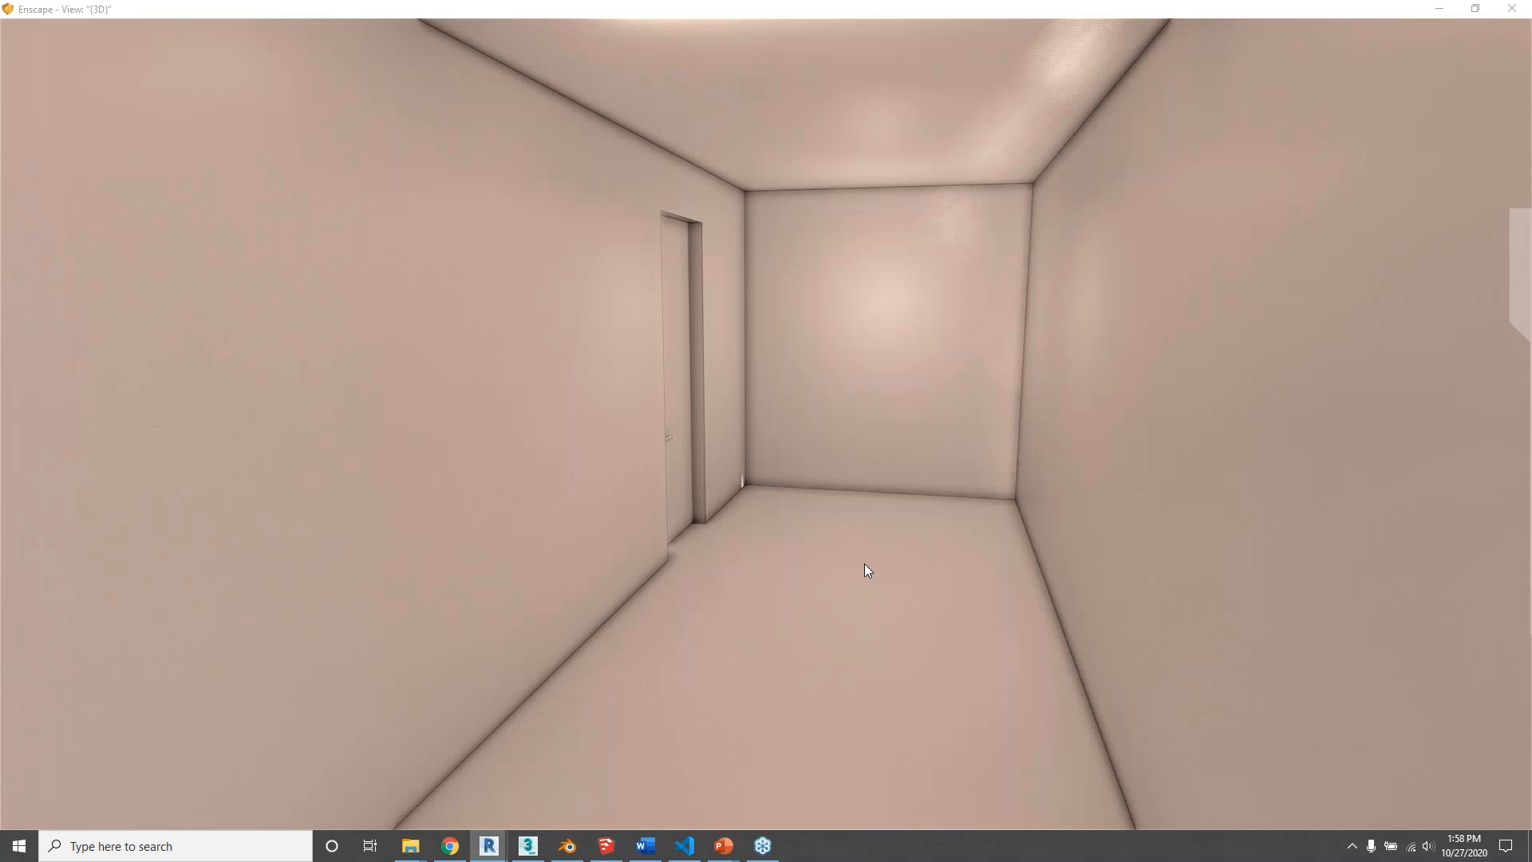
key(a)
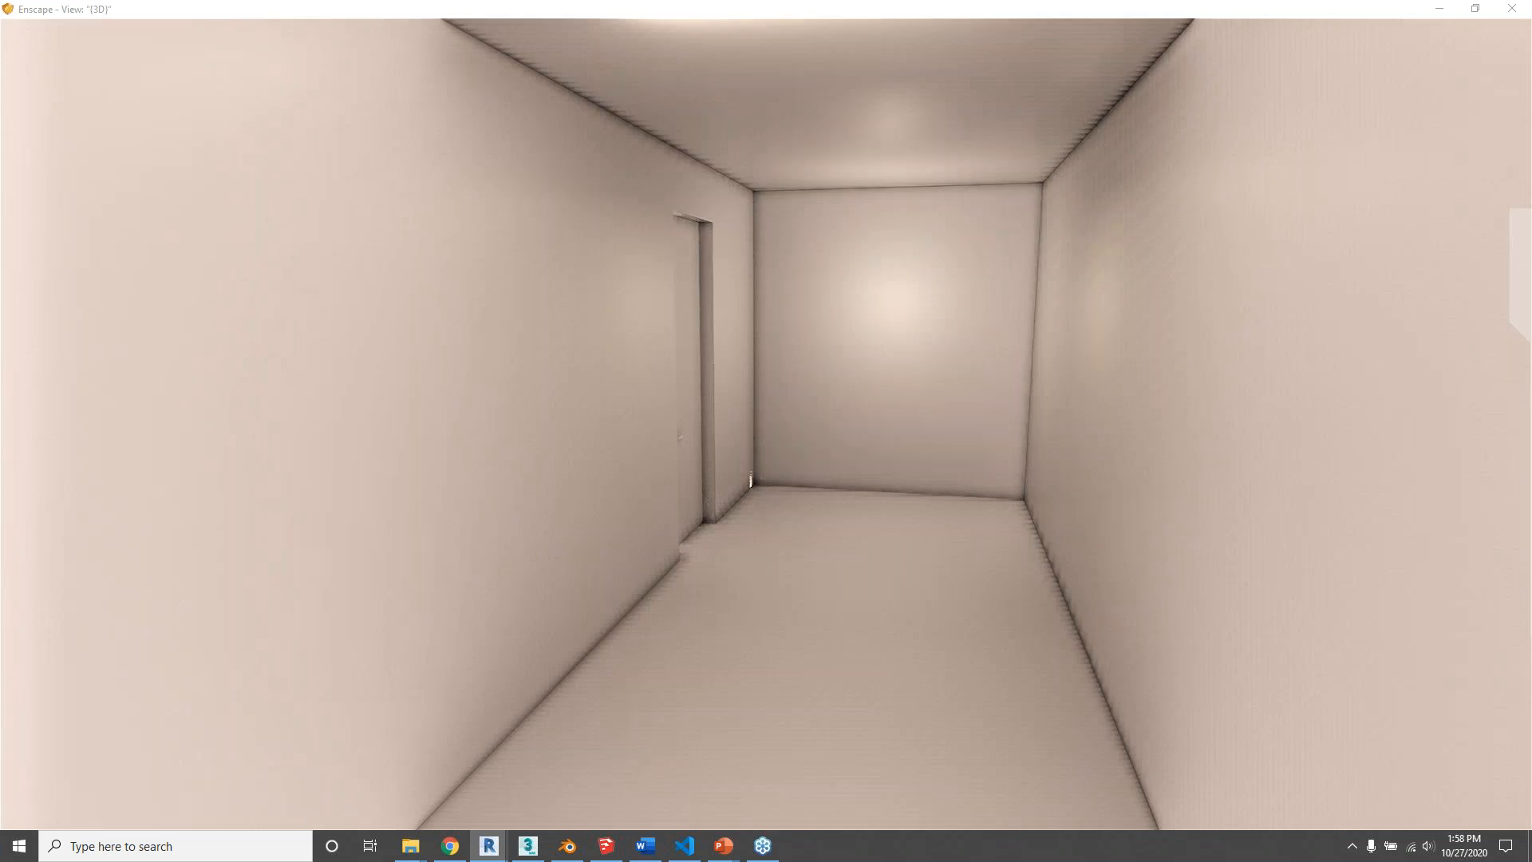
Step: Change the time of day to 05:10 so the room is lit by its artificial lights
drag(868, 572, 863, 520)
shift+right_drag(863, 520, 1001, 533)
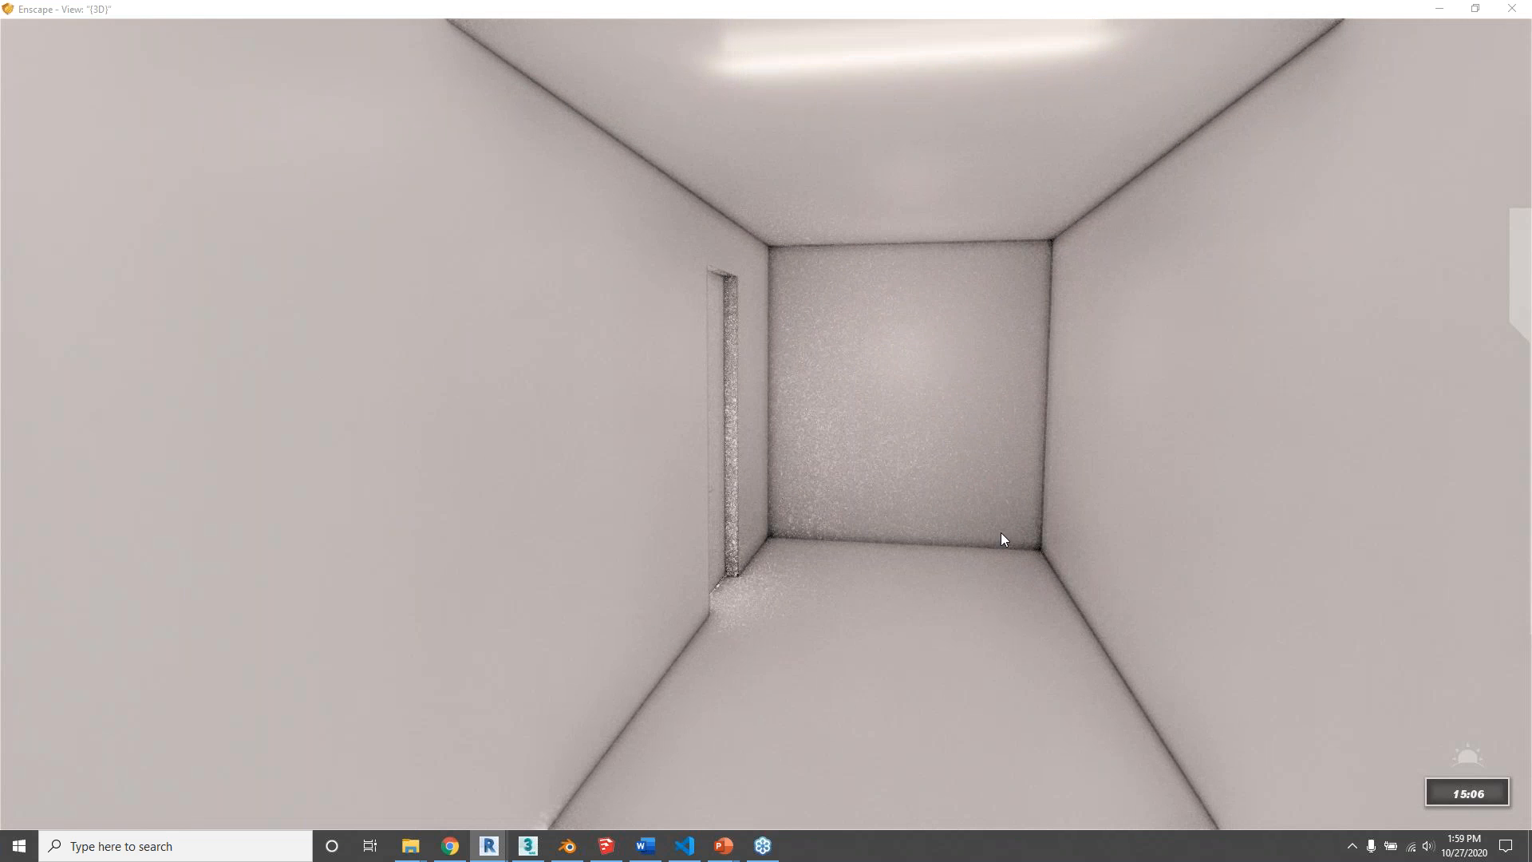
key(u)
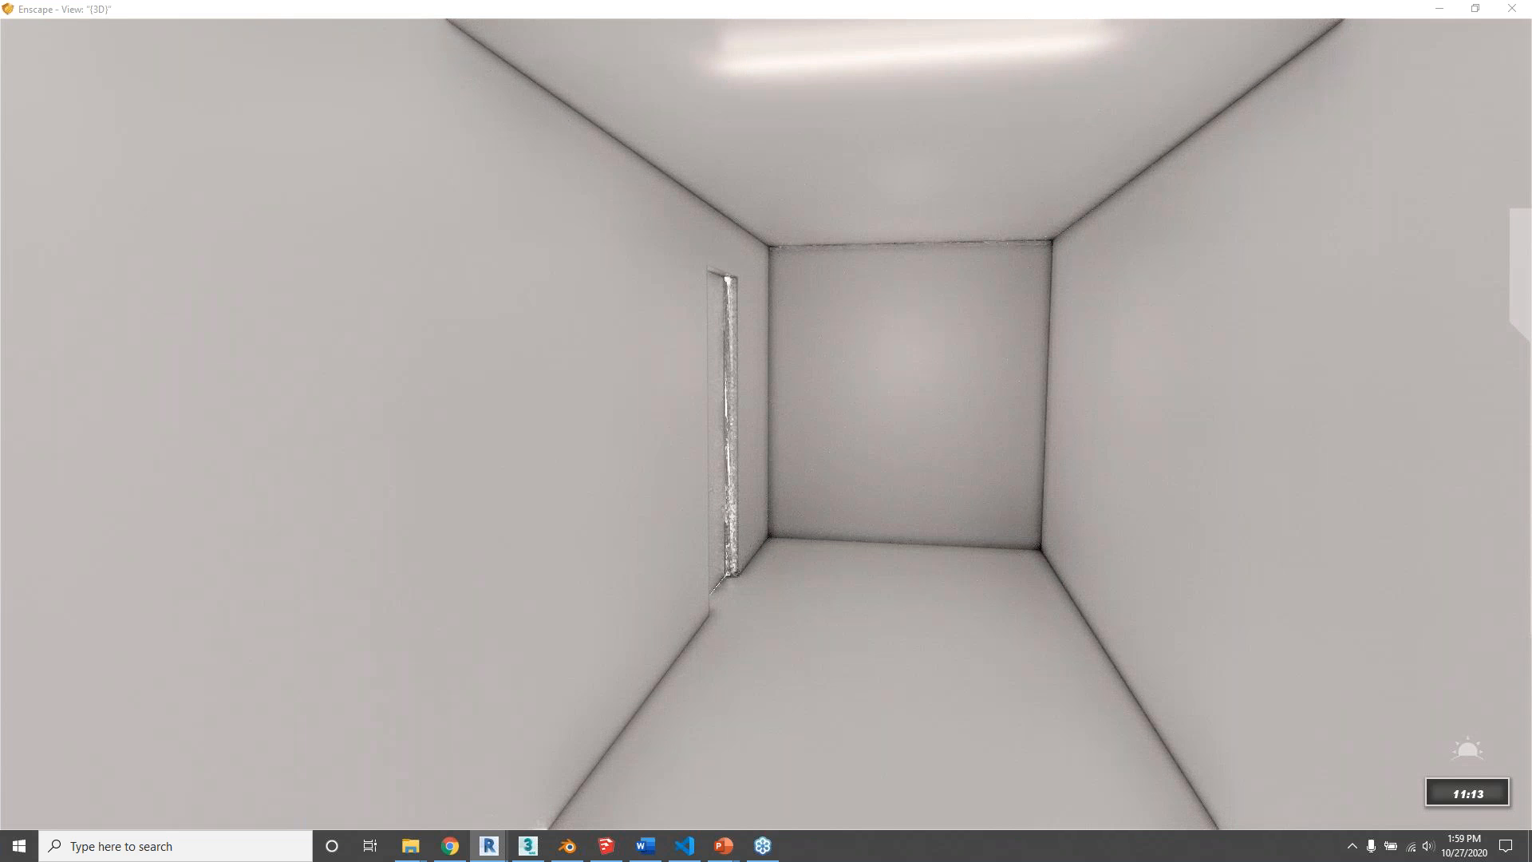
key(u)
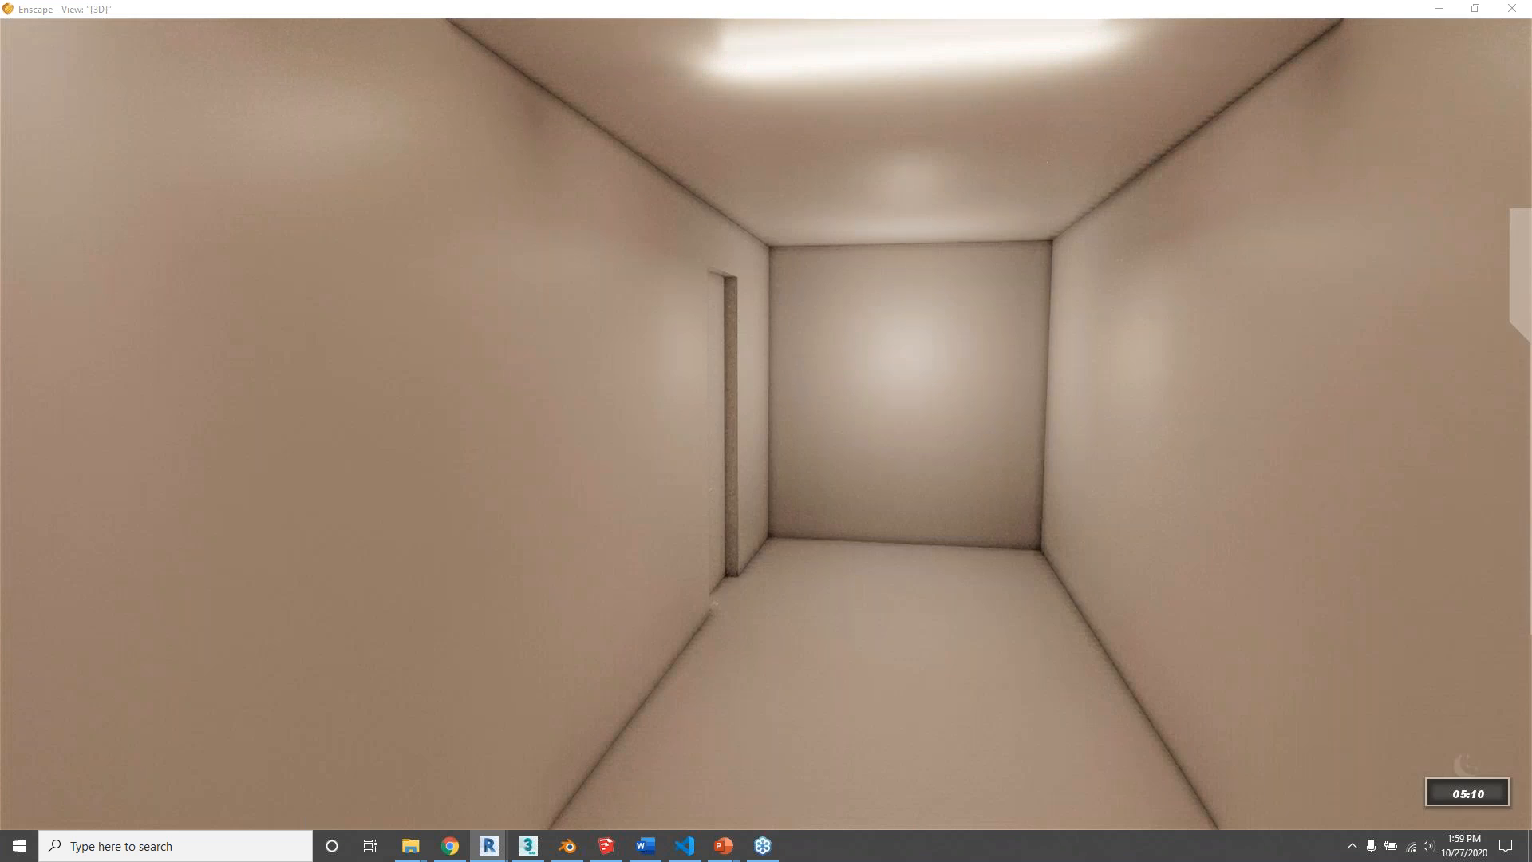
Step: Examine the linear light's glow on the ceiling and the spotlight patterns on the wall from both directions
key(s)
key(w)
drag(1224, 494, 985, 251)
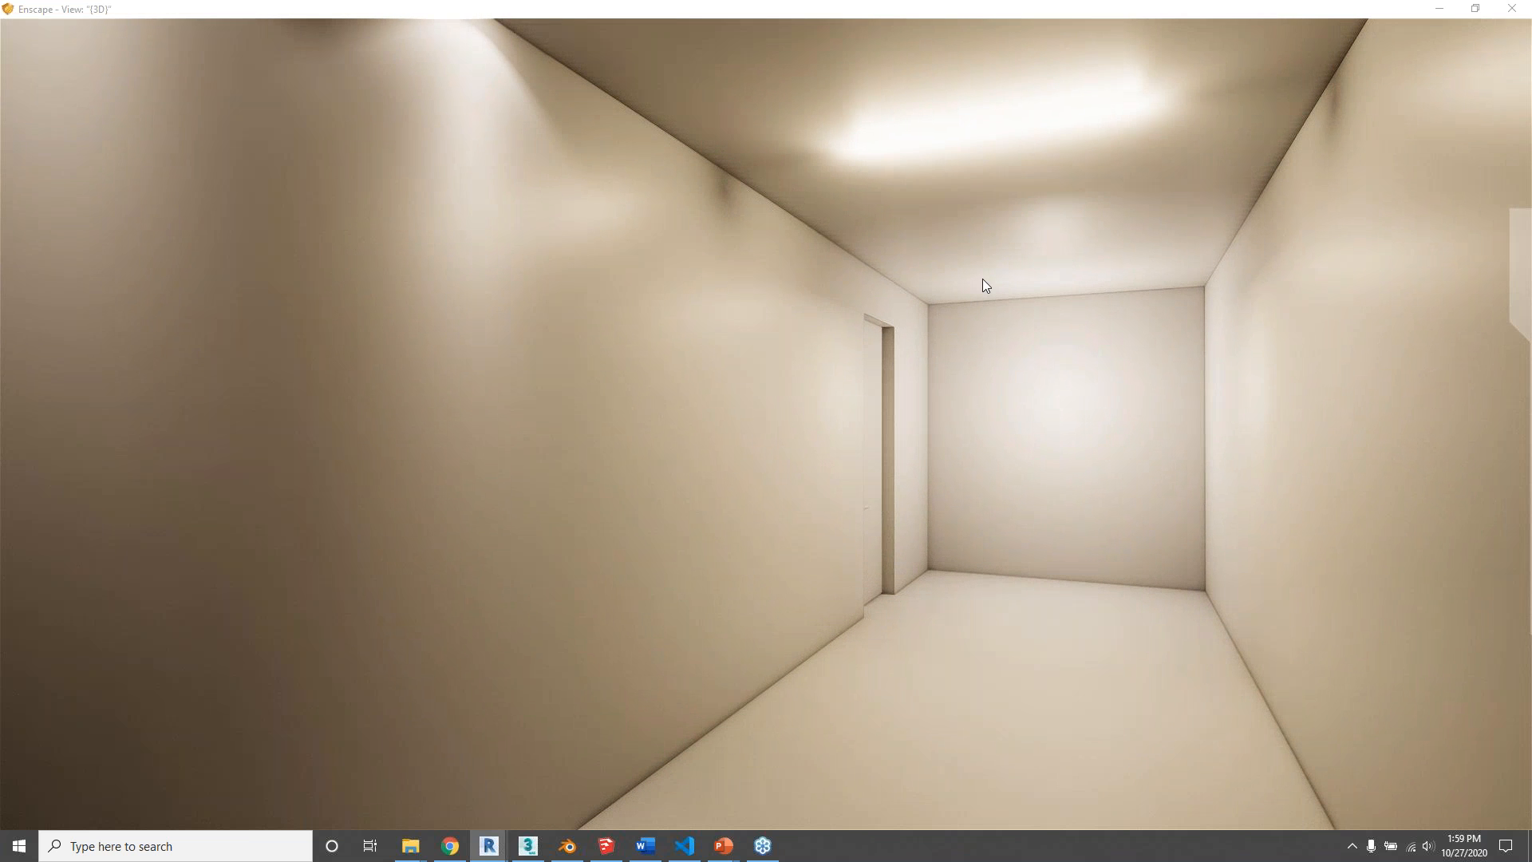
drag(1012, 310, 1036, 379)
key(d)
key(s)
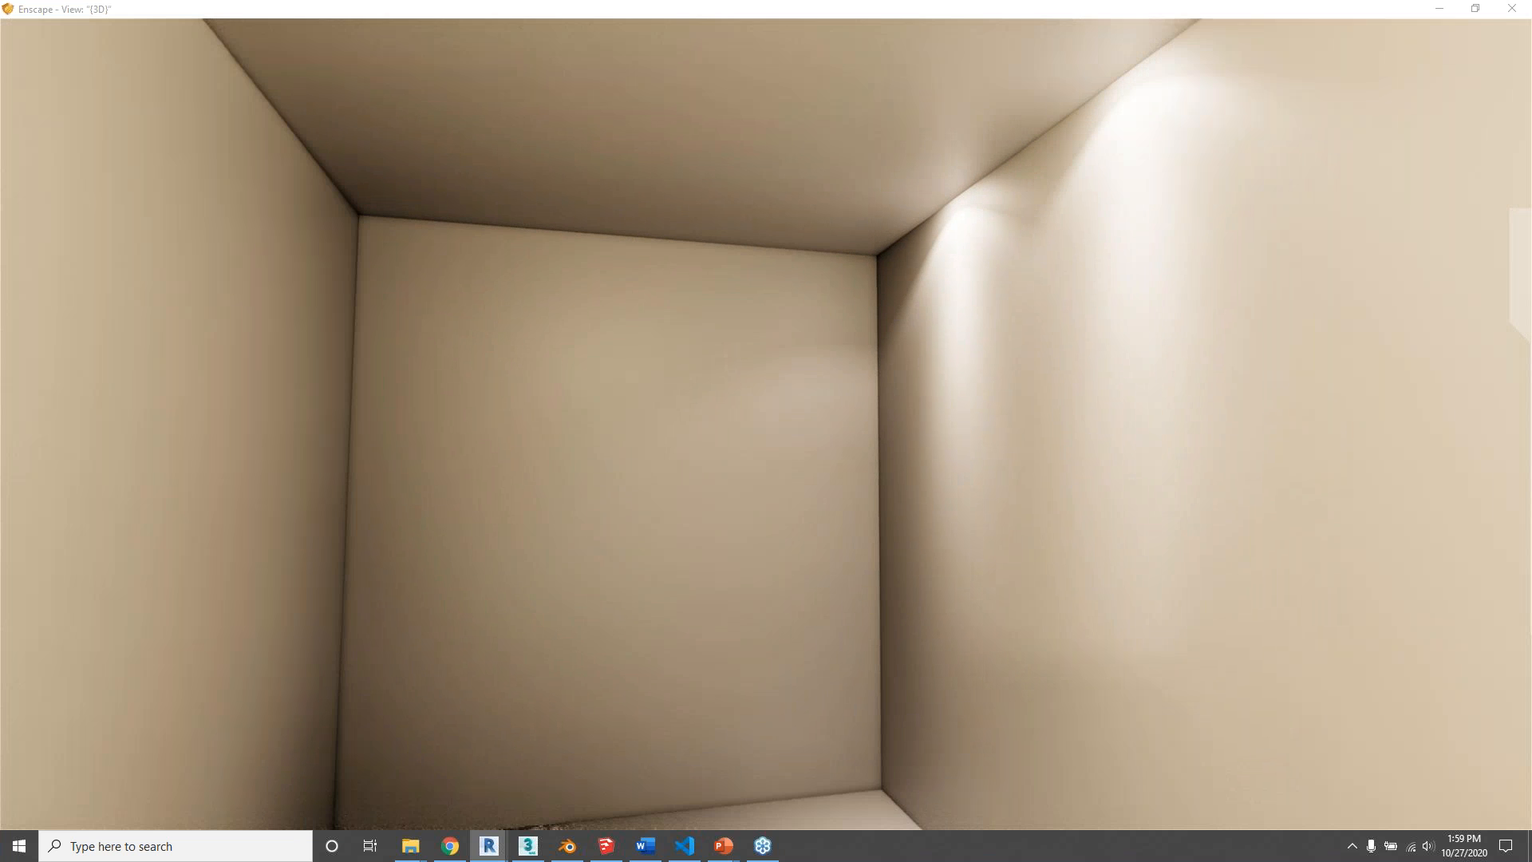
drag(985, 170, 990, 209)
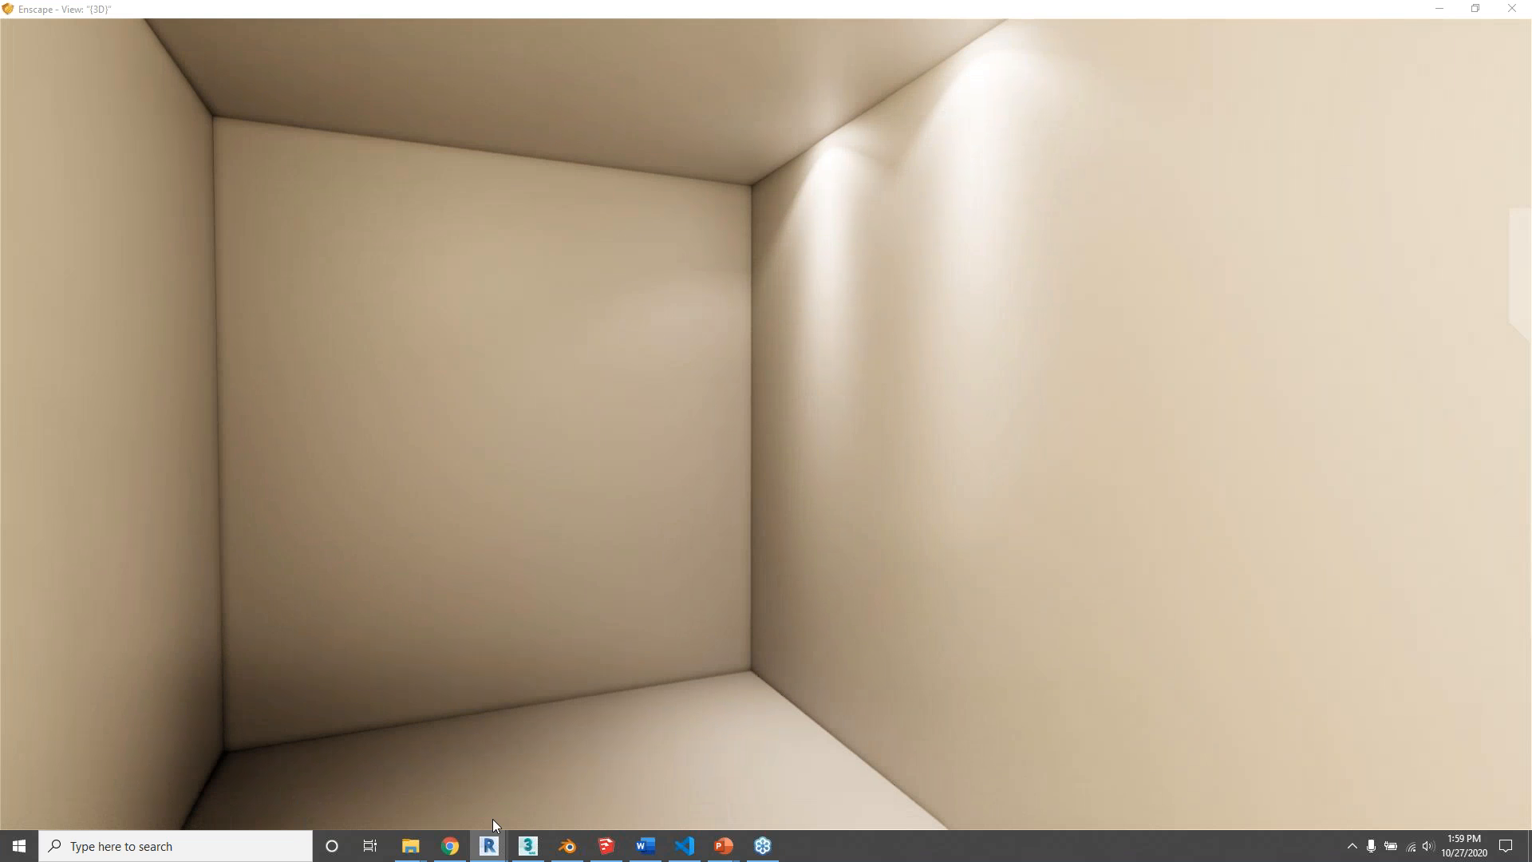
Step: Switch to Revit, pause Enscape's live updates, and temporarily hide the ceiling over the Lighting Families room
mouse_move(489, 845)
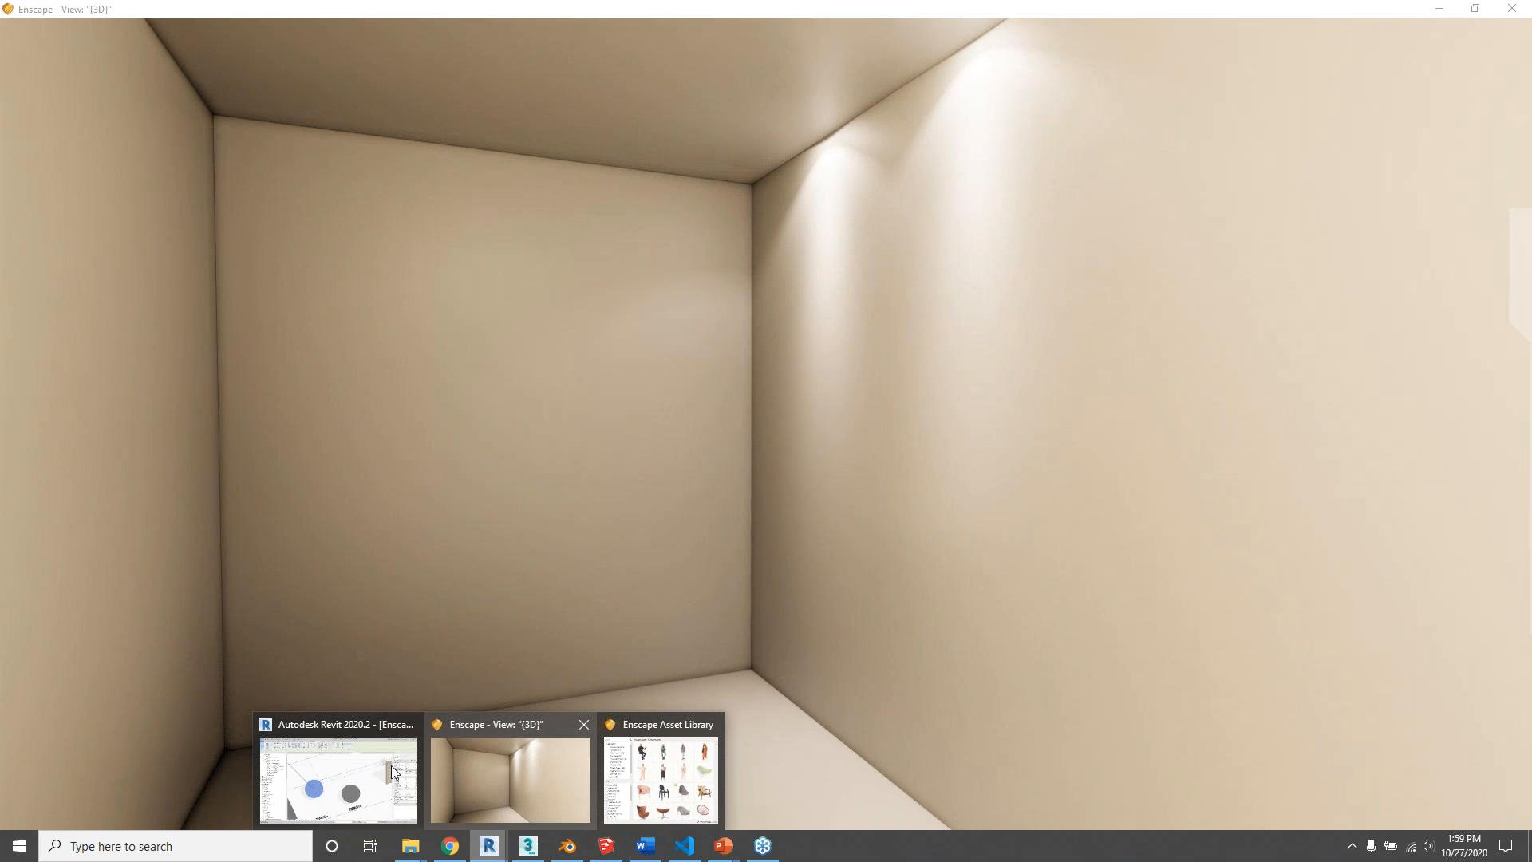
click(391, 764)
click(45, 68)
scroll(622, 401, down, 6)
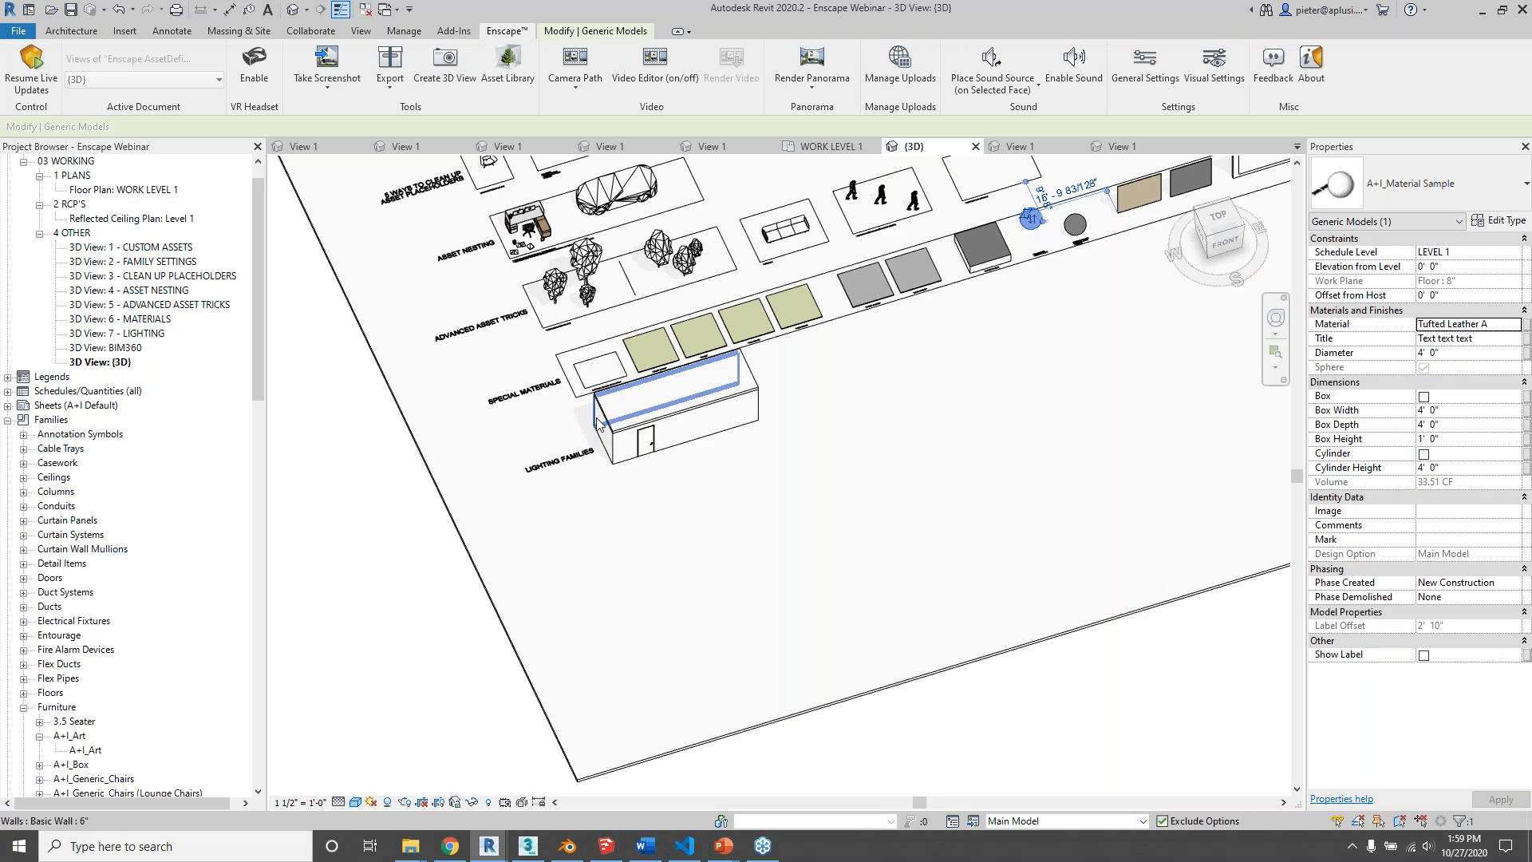
click(621, 402)
key(h)
key(h)
scroll(622, 403, up, 6)
Step: Select the A+I_Enscape Point Light near the room's end and view it up close with its properties
shift+middle_drag(660, 404, 705, 453)
click(667, 624)
scroll(751, 663, up, 5)
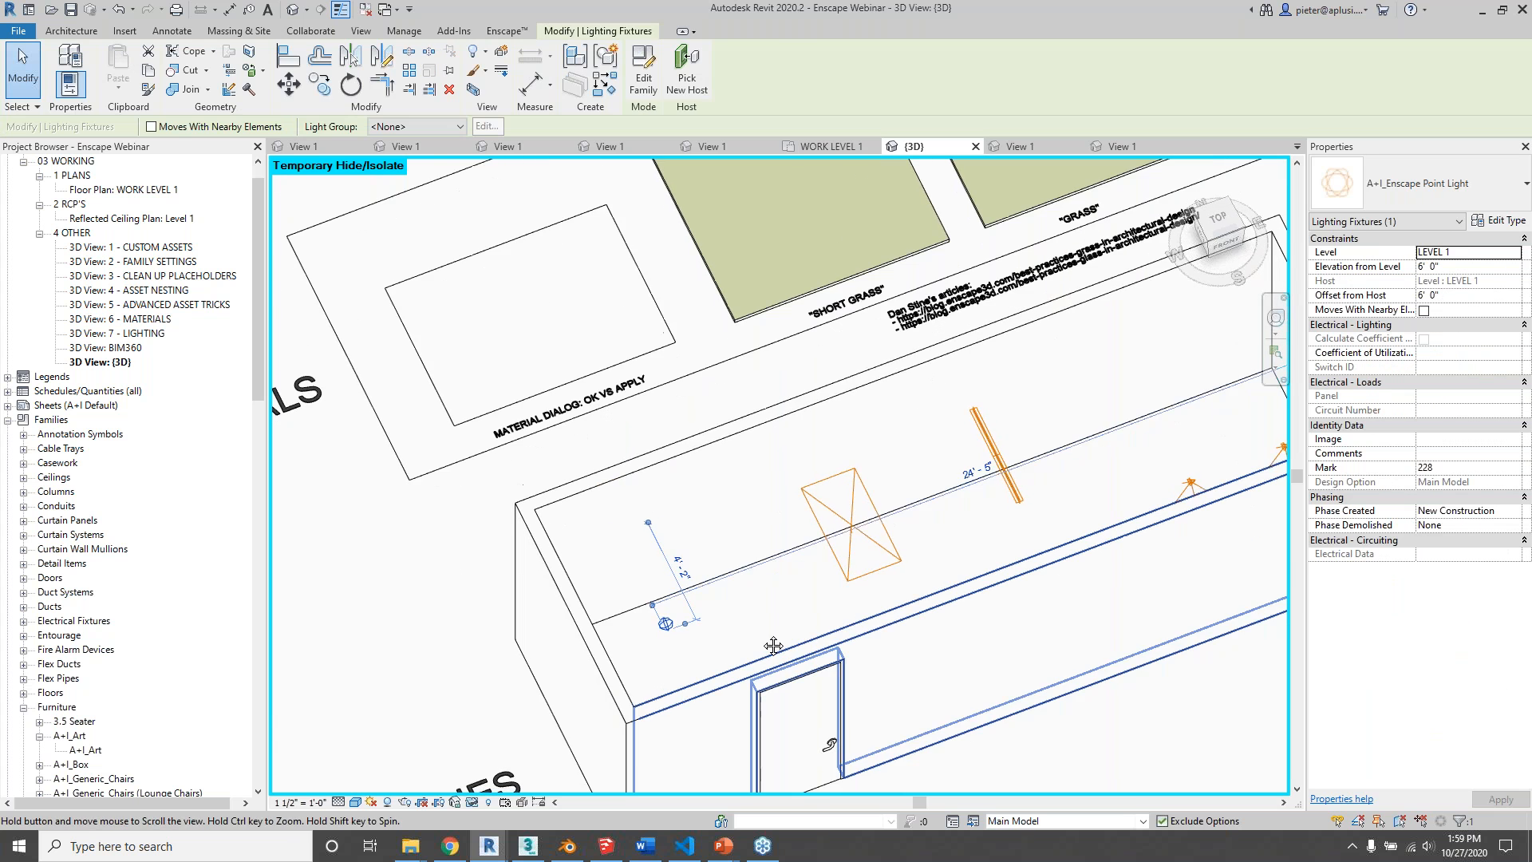
shift+middle_drag(751, 663, 547, 583)
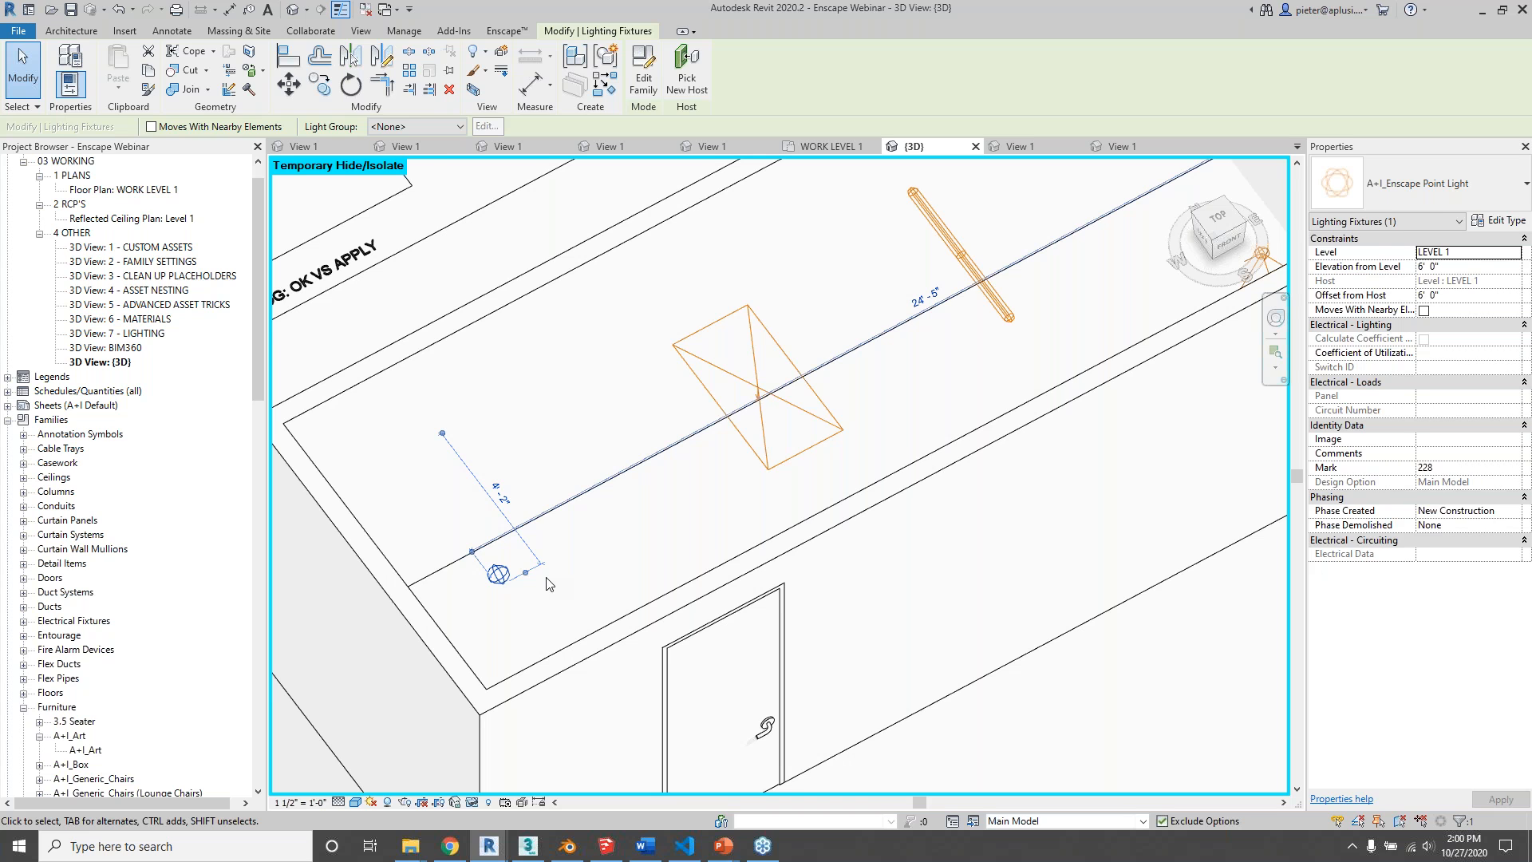
Step: Set the plane light's emitting rectangle to a width of 4' and a length of 8'
click(721, 421)
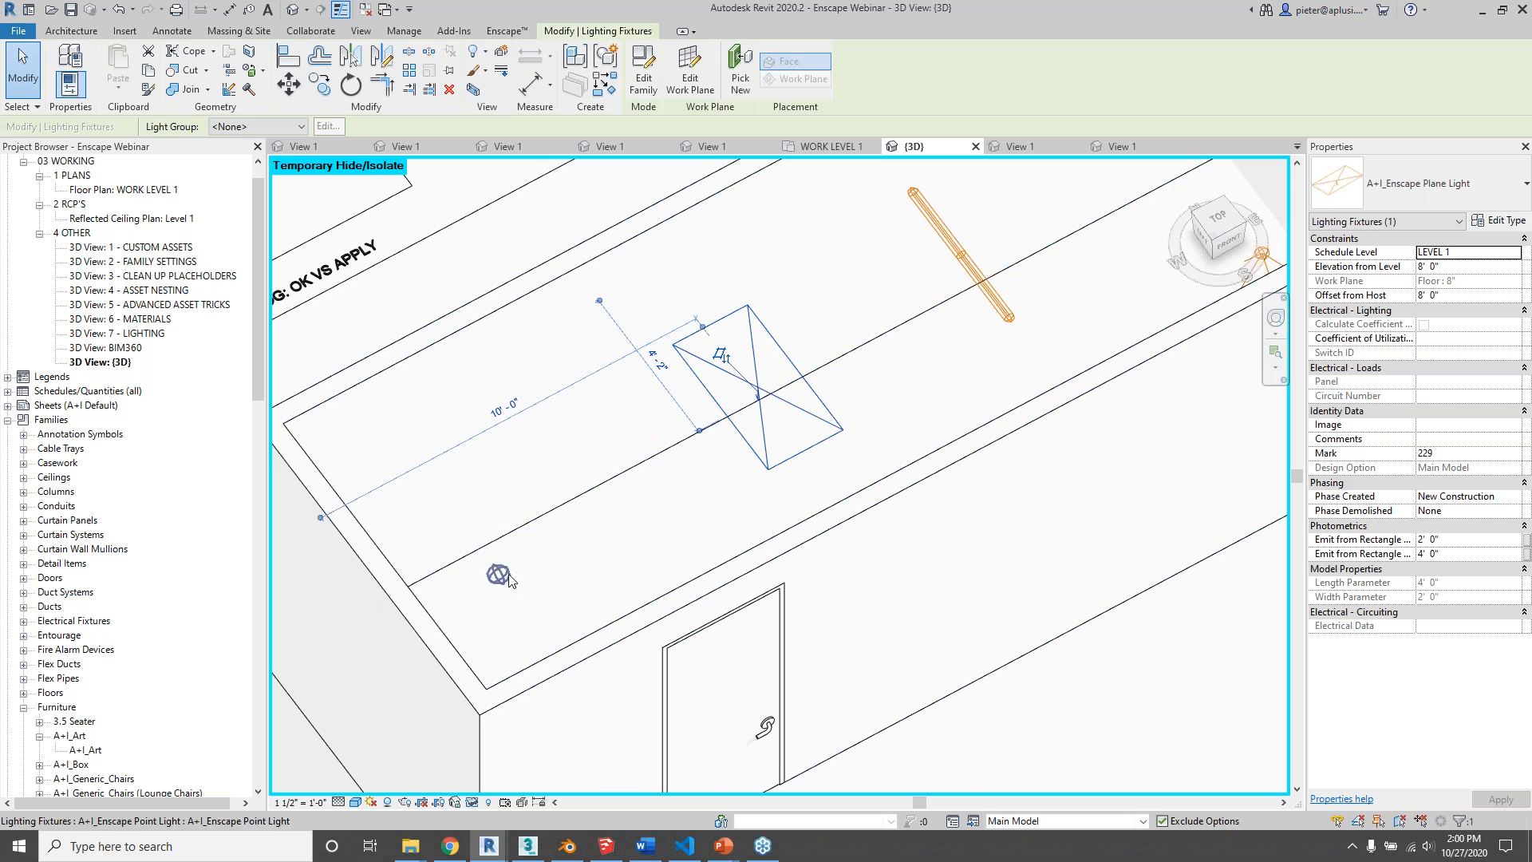
middle_drag(848, 414, 859, 466)
click(1467, 542)
text(4)
click(1459, 556)
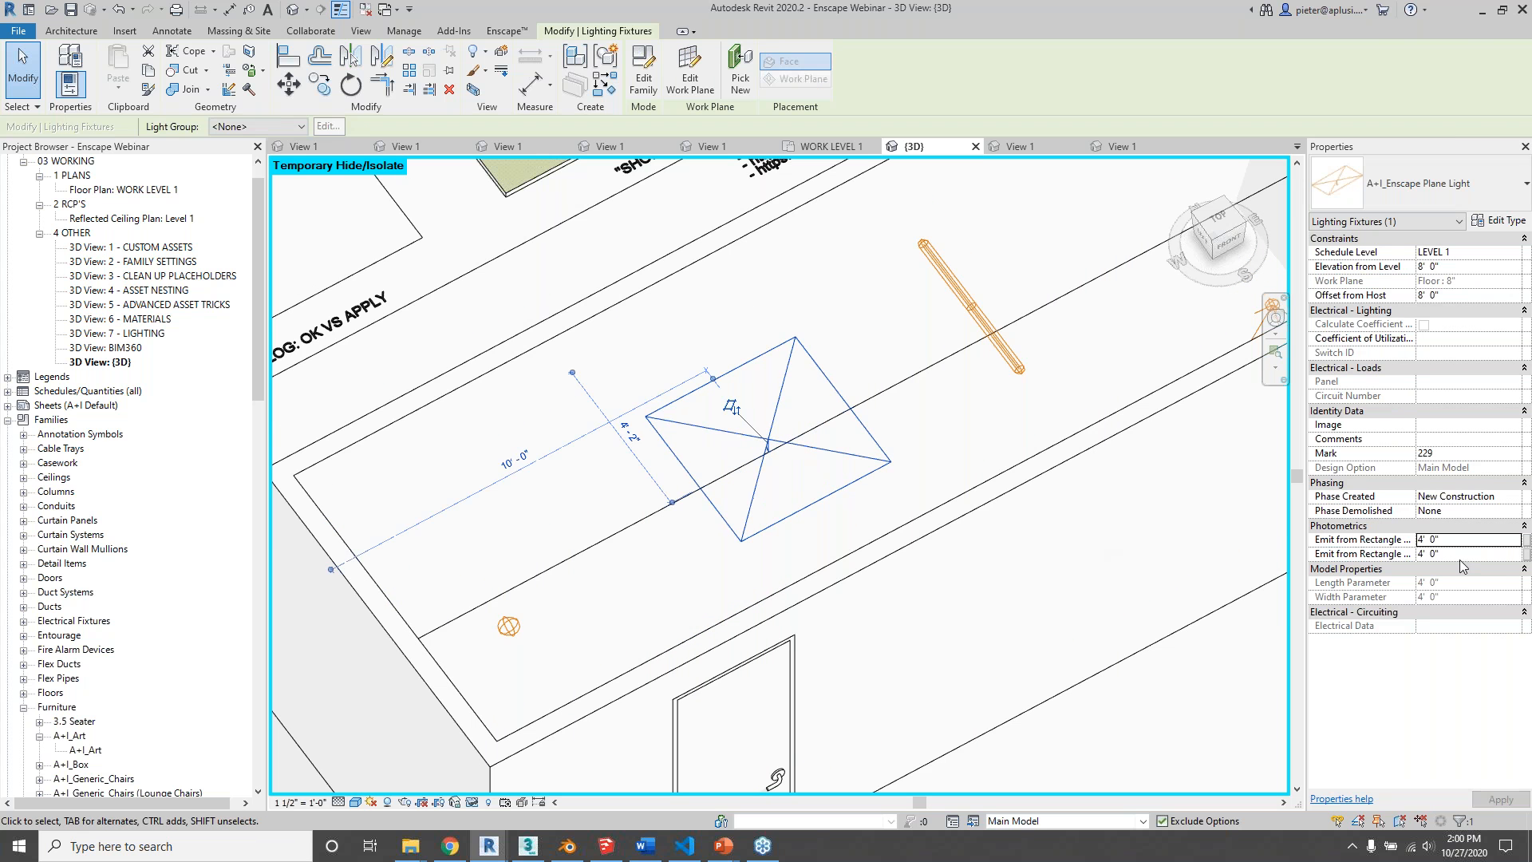
text(8)
shift+middle_drag(883, 581, 742, 584)
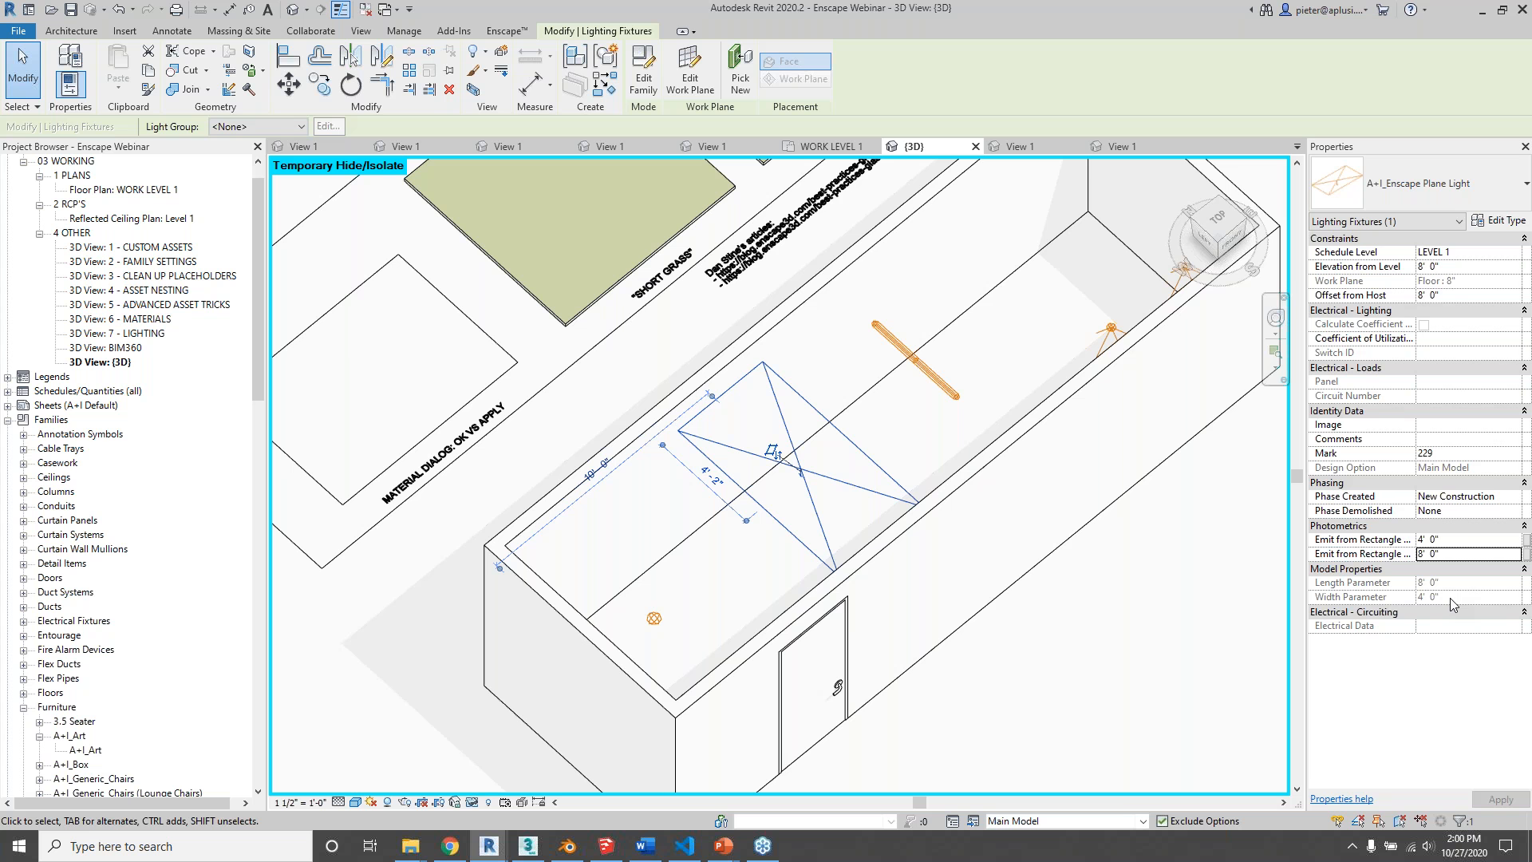
Step: Review the whole layout of sample rows and examine the chairs, figures, tree and vehicle placeholders at the far end
scroll(885, 520, down, 2)
scroll(886, 521, down, 5)
shift+middle_drag(918, 559, 975, 648)
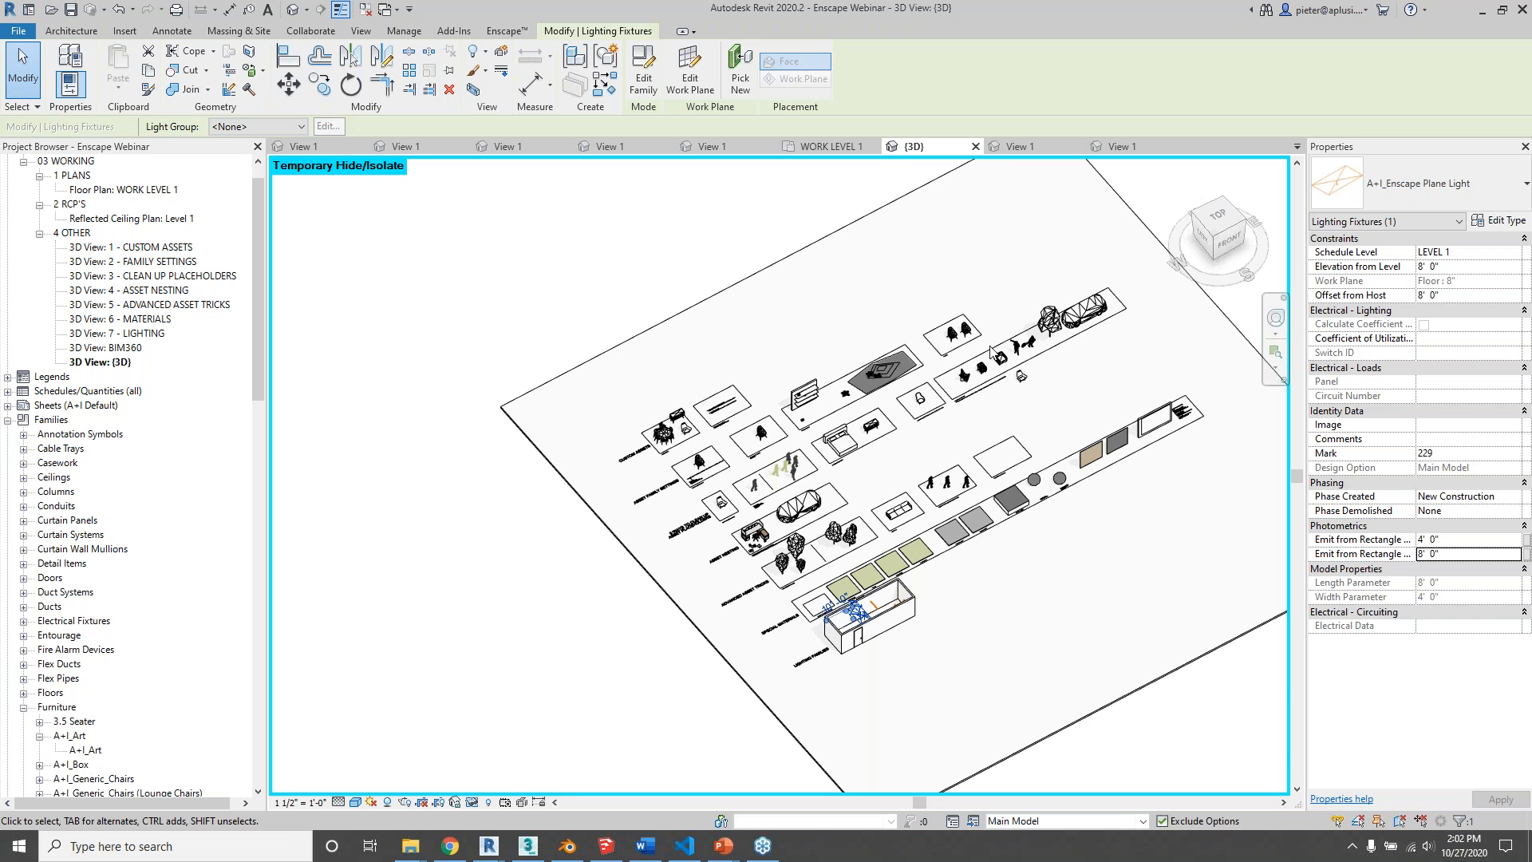
scroll(984, 399, up, 5)
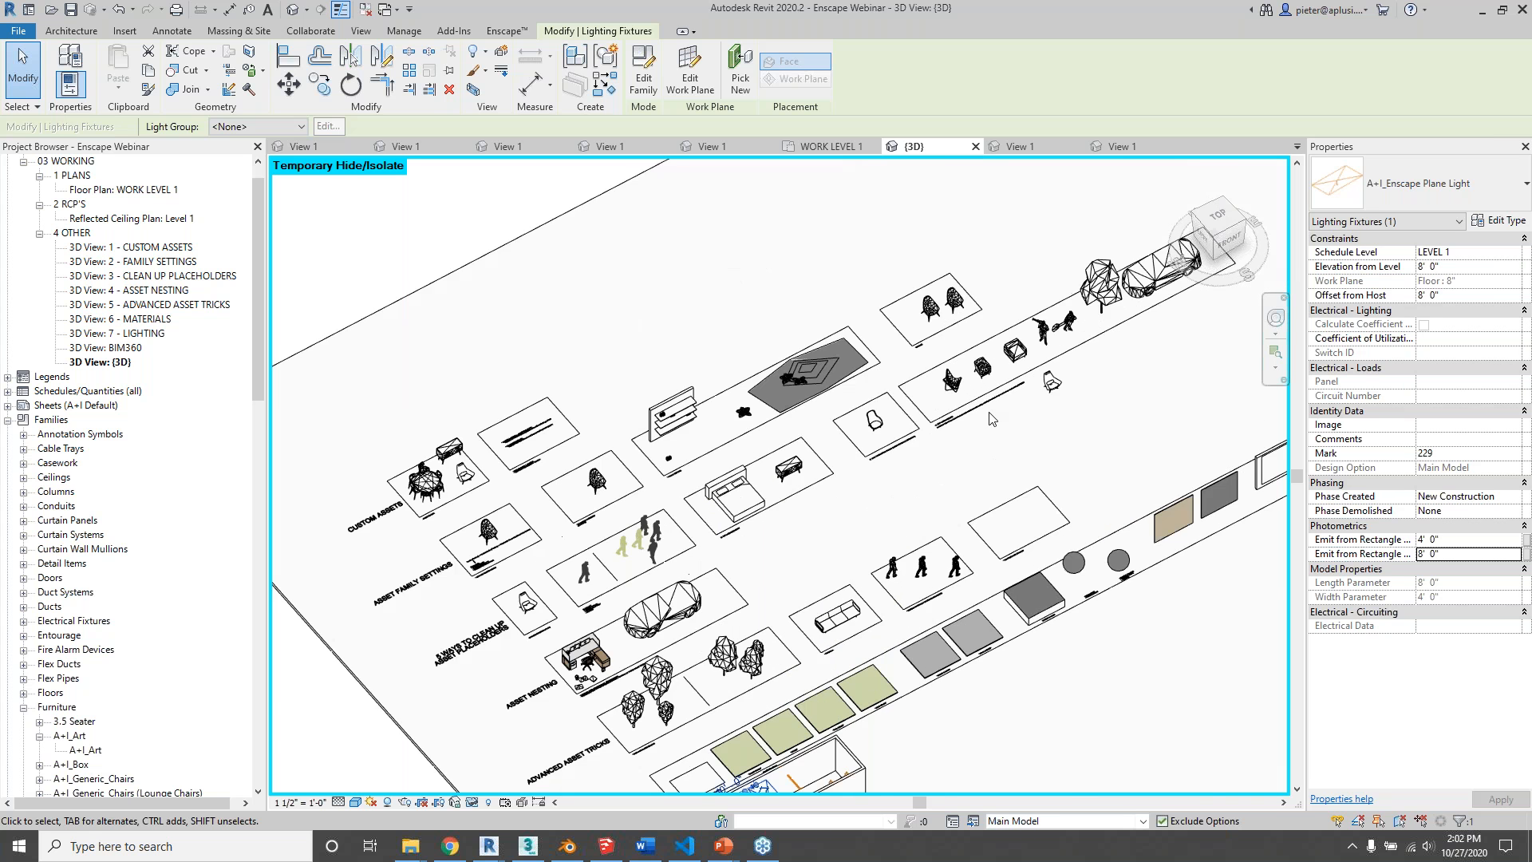
scroll(984, 431, down, 4)
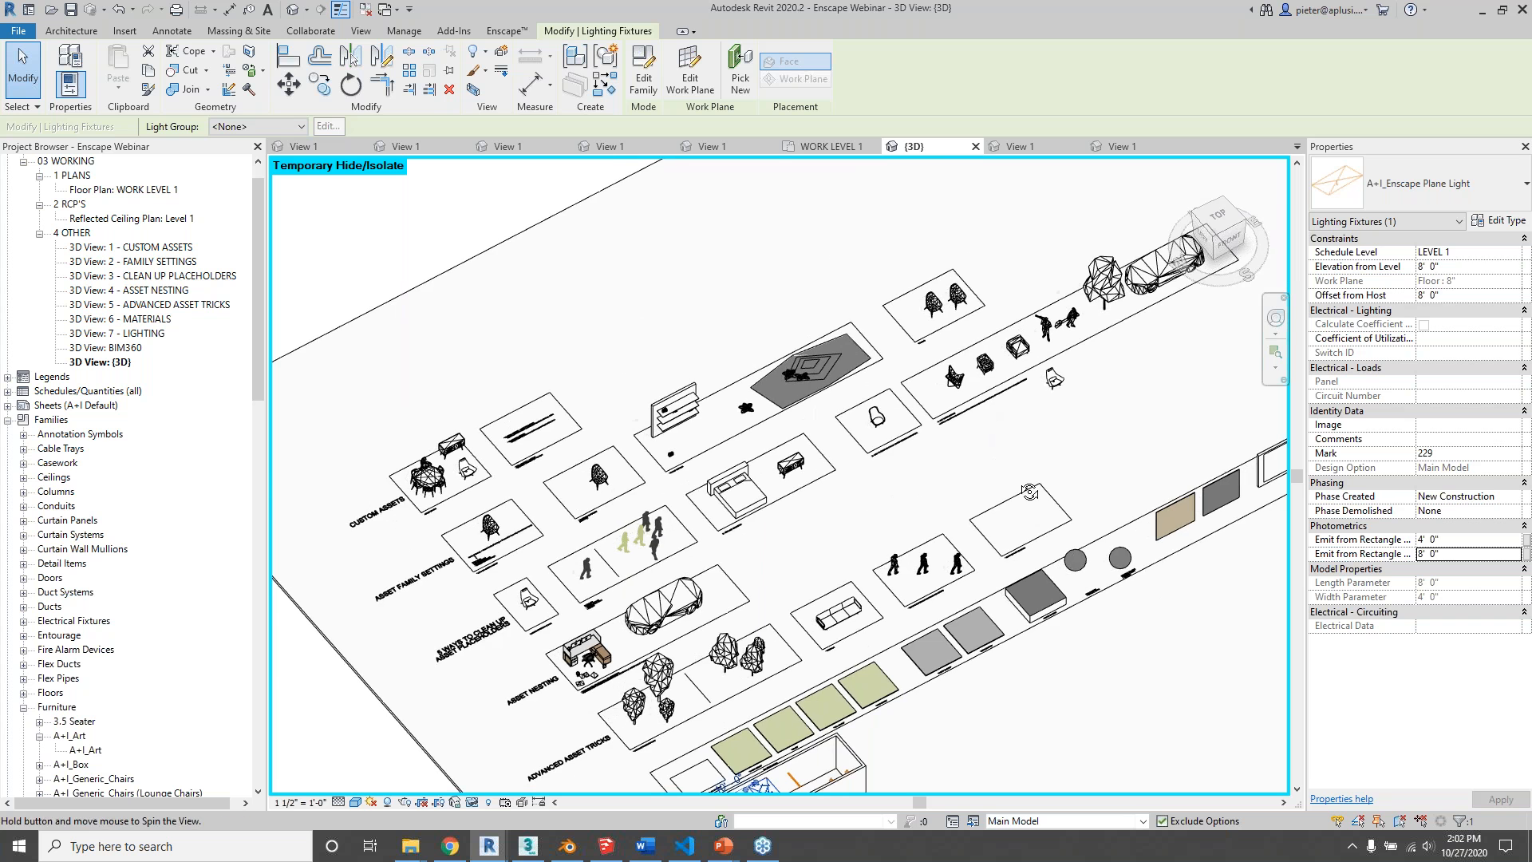
middle_drag(1070, 408, 684, 630)
scroll(824, 551, up, 3)
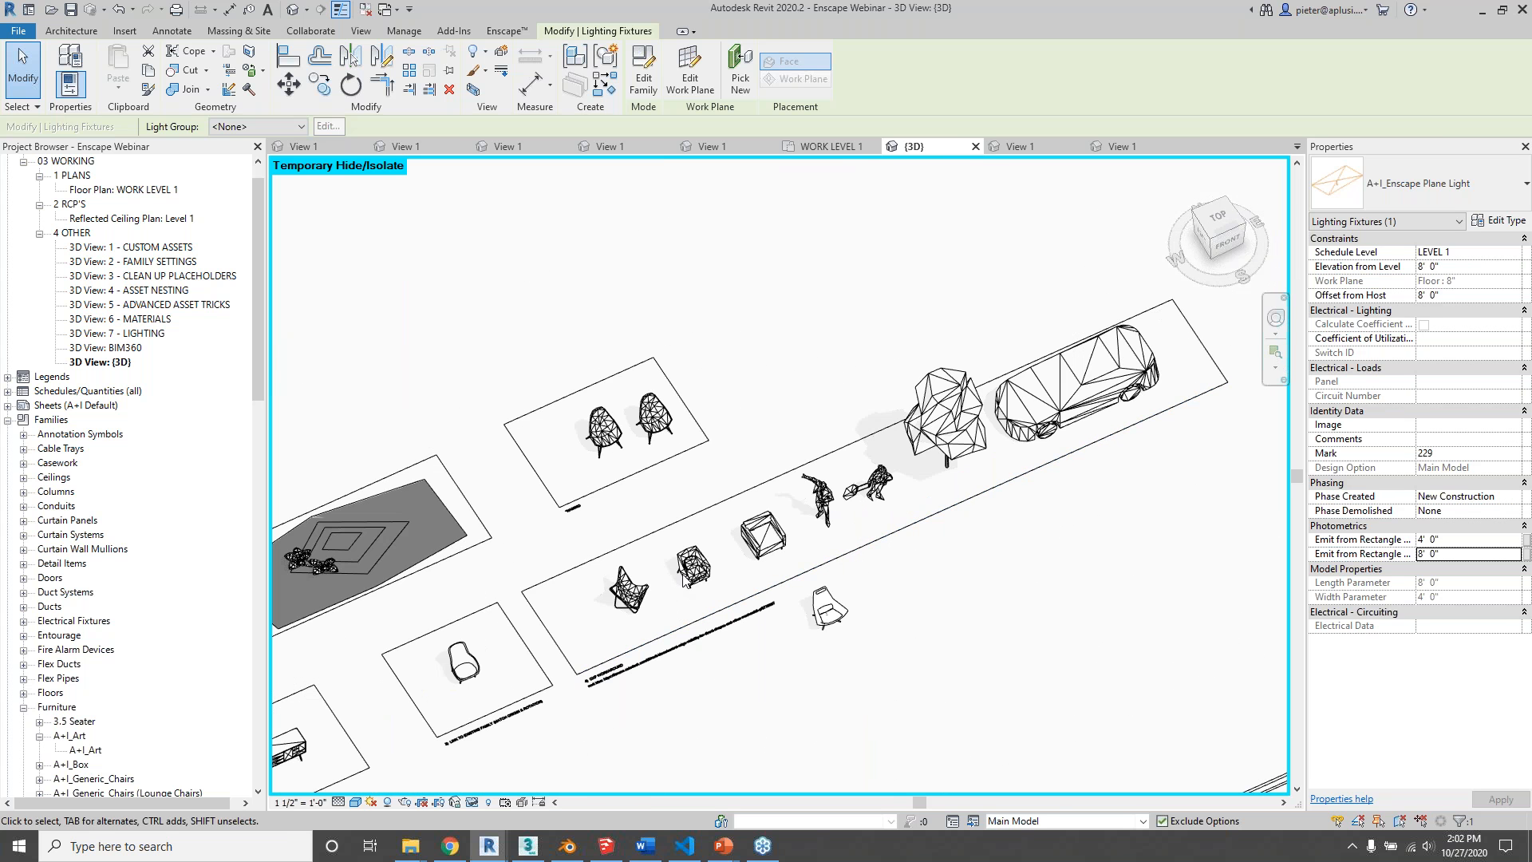
scroll(624, 702, up, 5)
middle_drag(732, 606, 670, 687)
scroll(661, 682, down, 1)
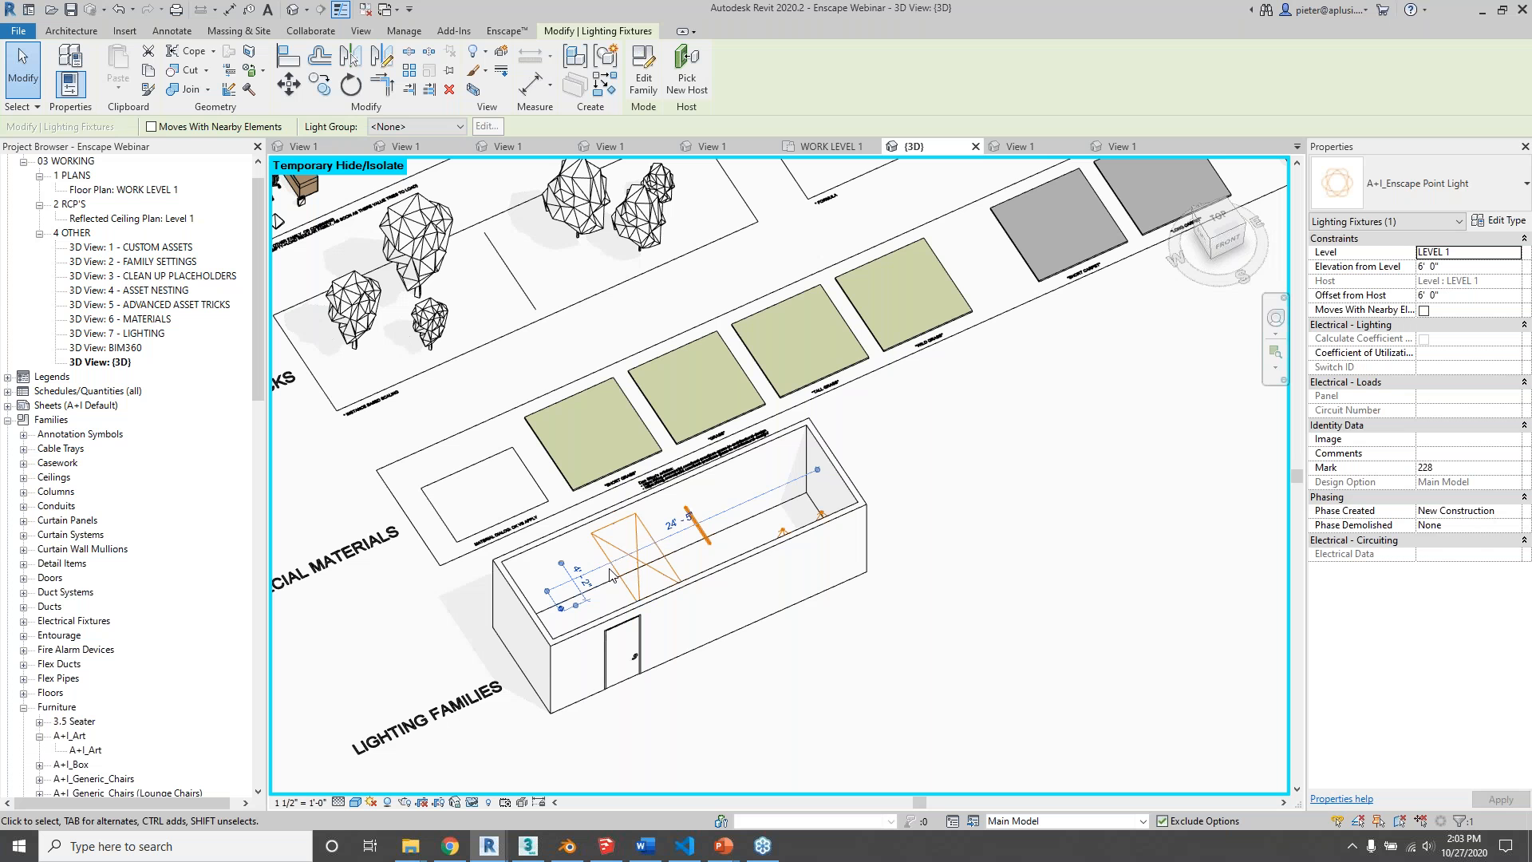
Step: Open the selected point light's family for editing and inspect its spherical light source
scroll(573, 623, up, 3)
scroll(573, 622, up, 3)
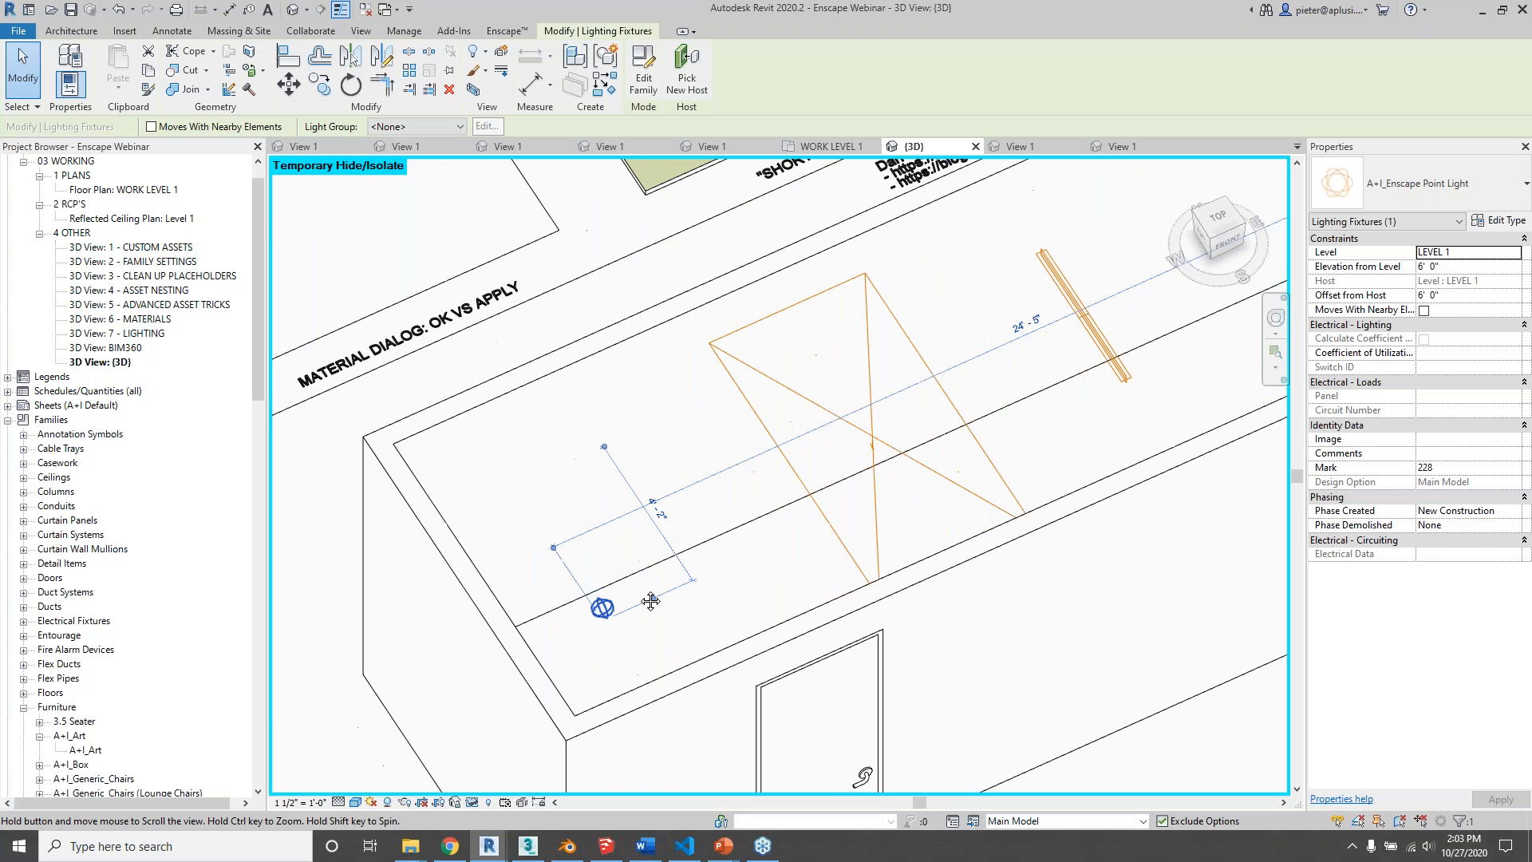
scroll(639, 595, up, 3)
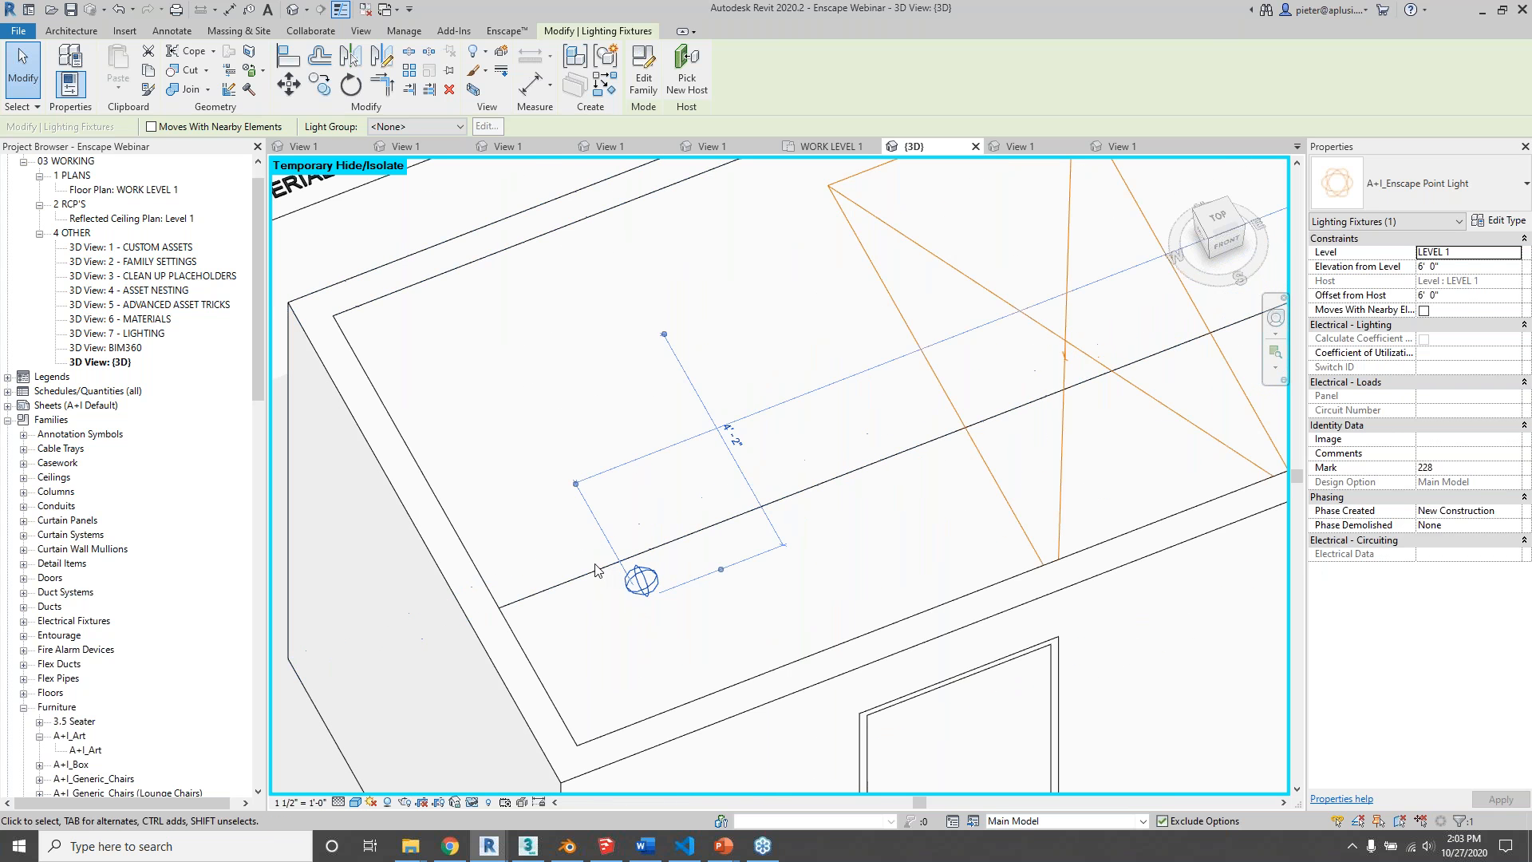
click(642, 88)
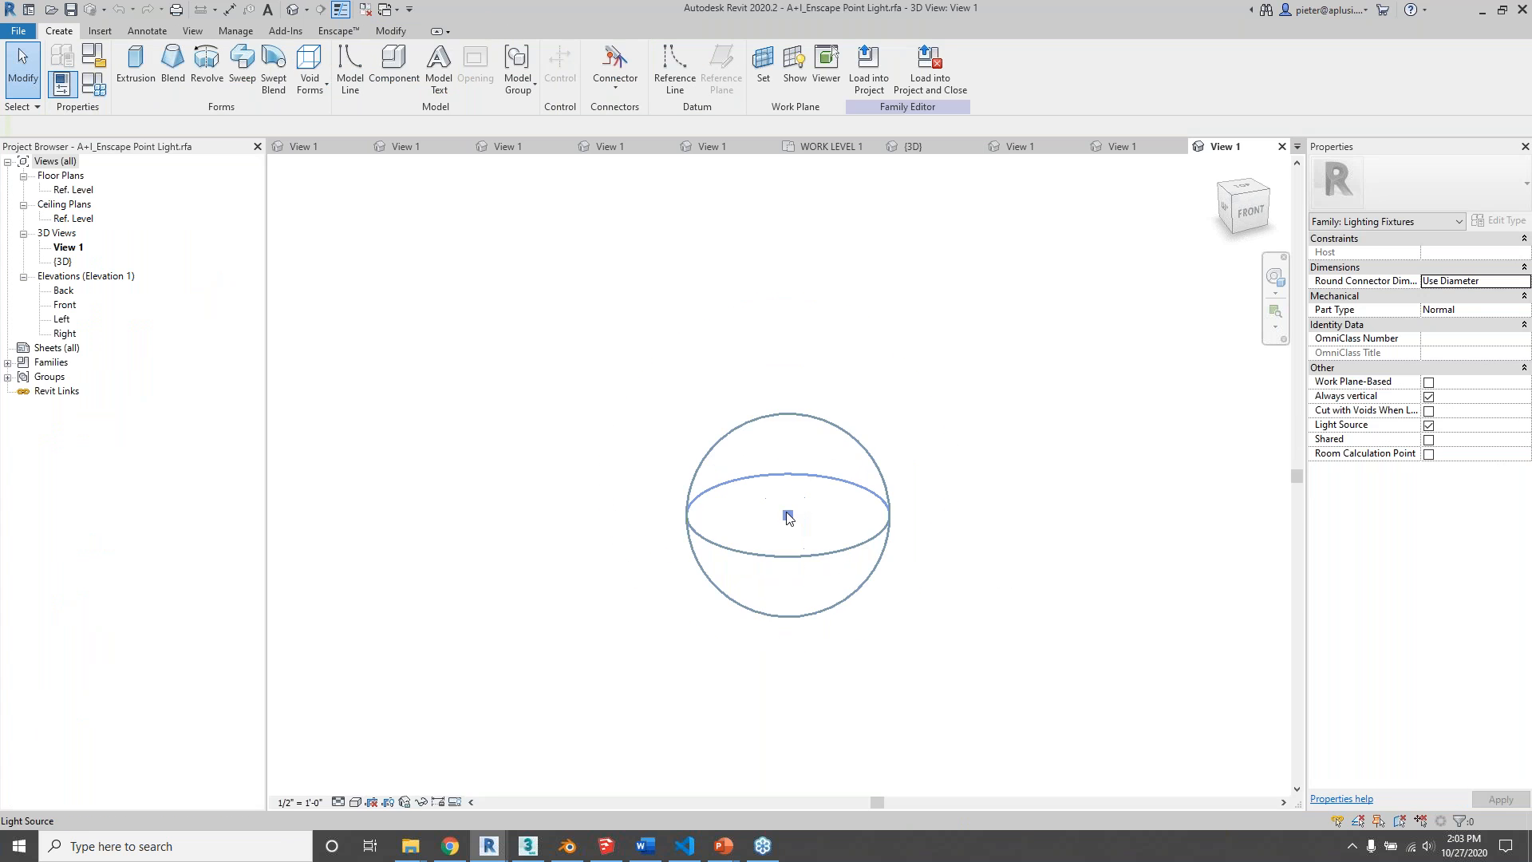
click(745, 508)
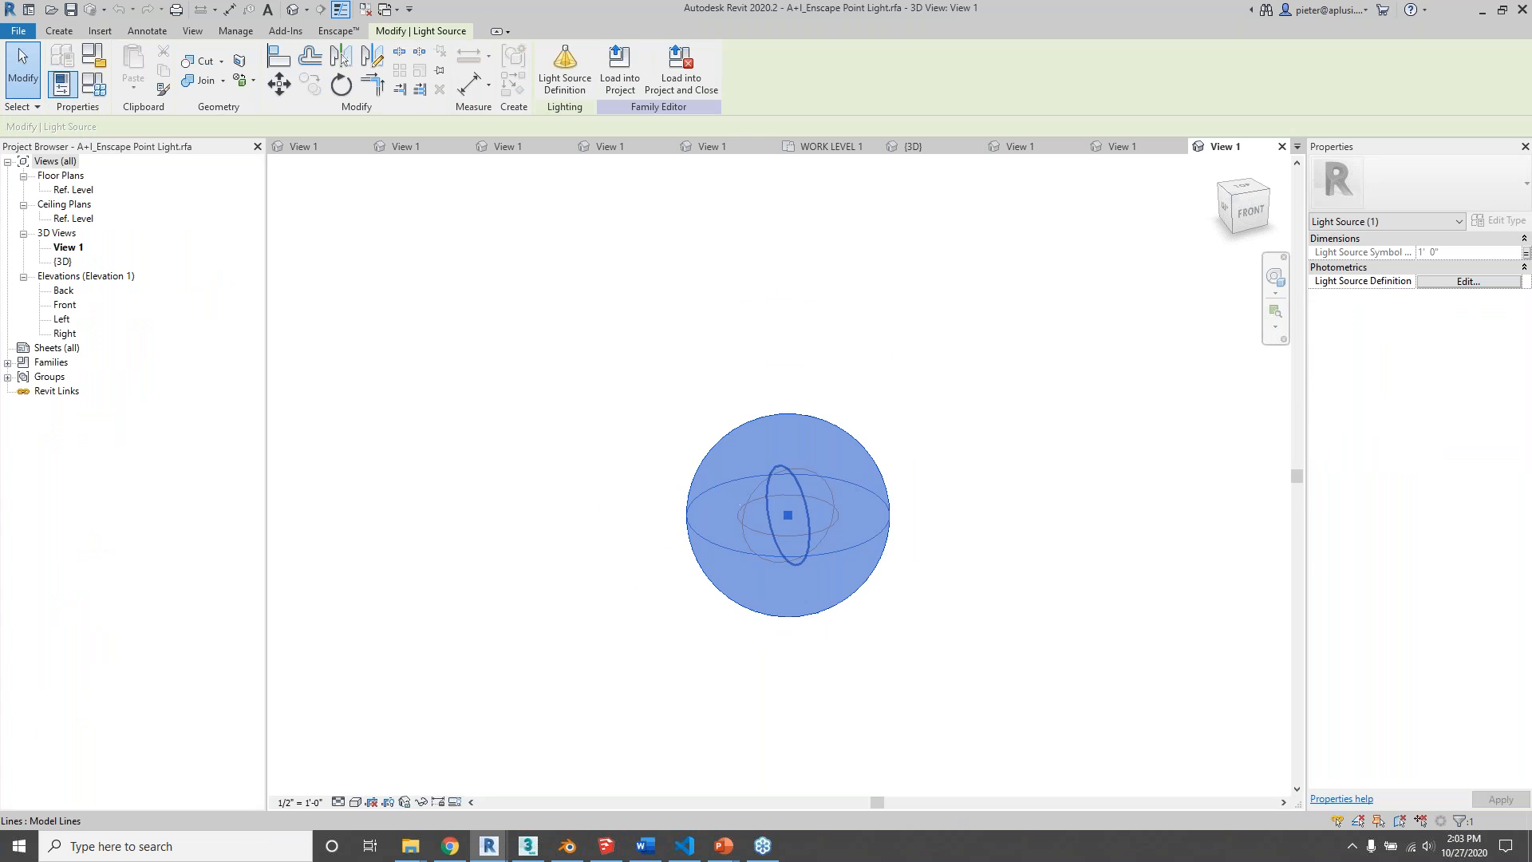
click(688, 300)
Step: Check the point light's family category and parameters, keeping the Lighting Fixtures category
click(94, 70)
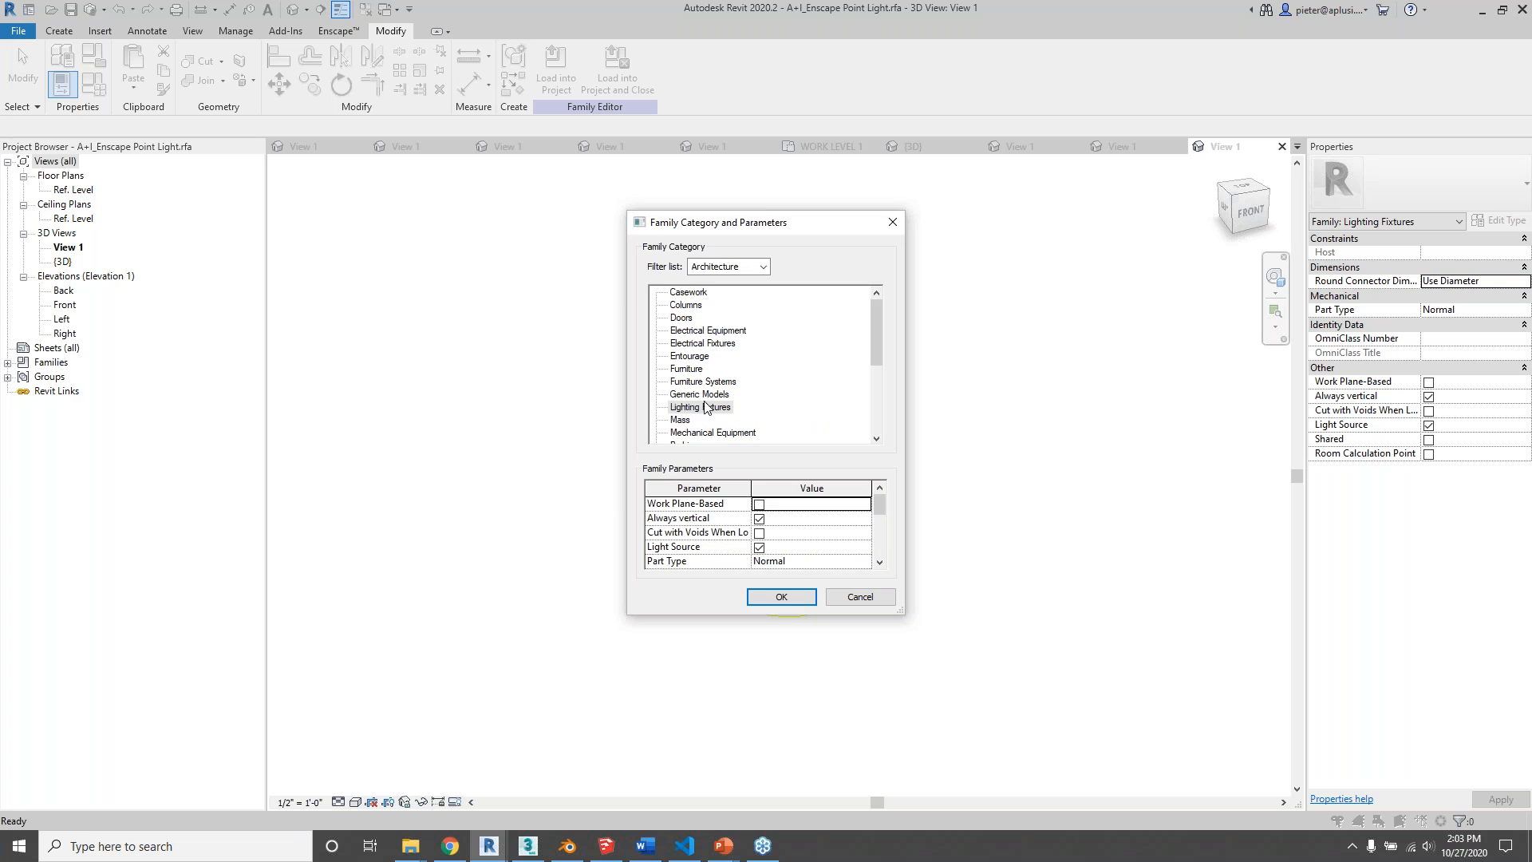
click(696, 408)
click(790, 598)
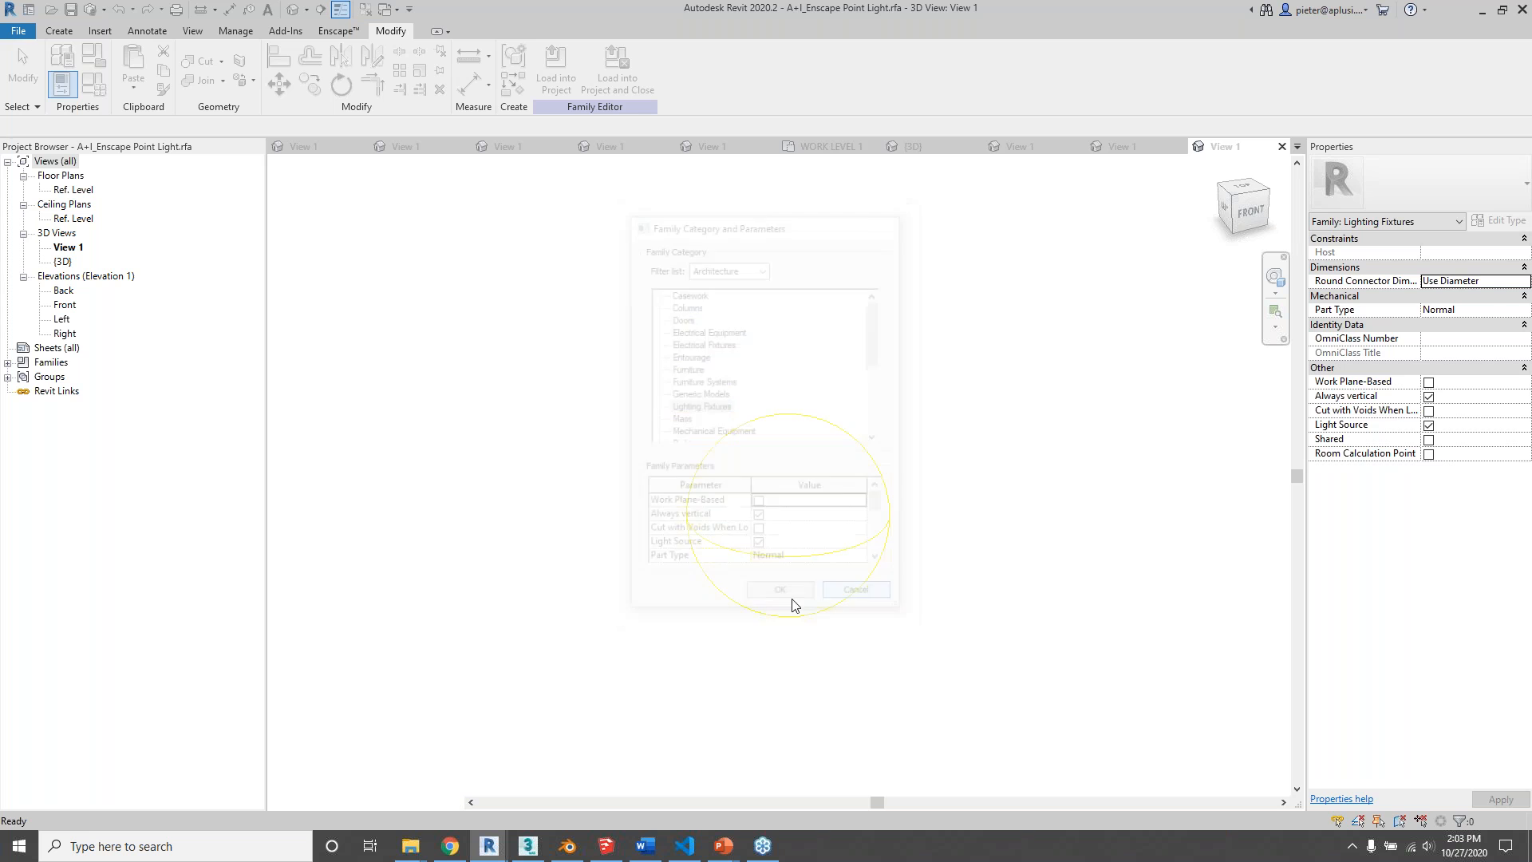
Step: Temporarily hide the light source to inspect the circular Enscape Lights model lines, and close the point light family without saving
click(735, 556)
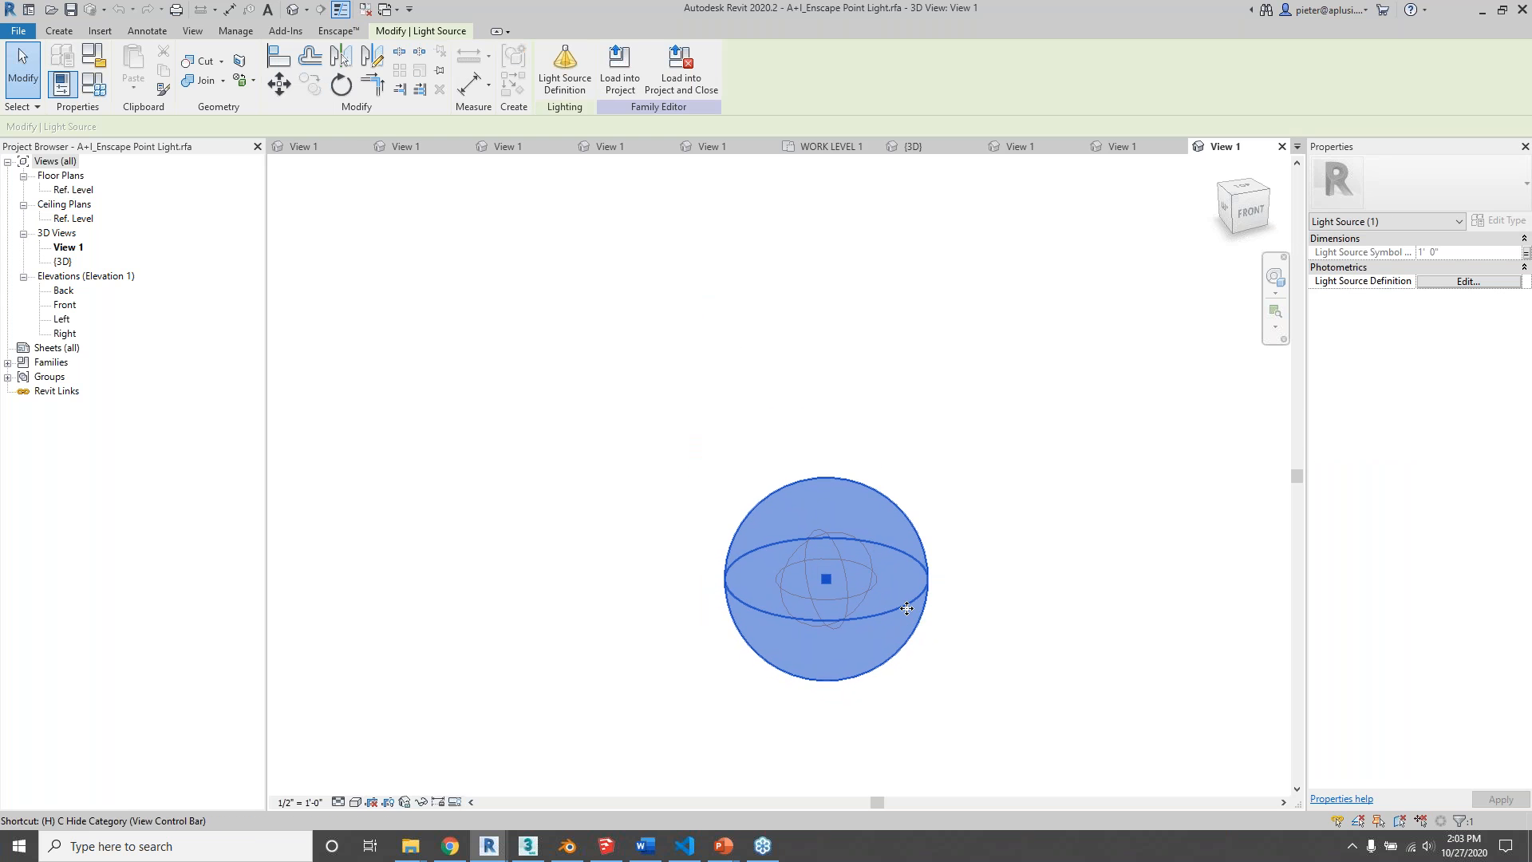
key(h)
key(h)
drag(670, 431, 981, 702)
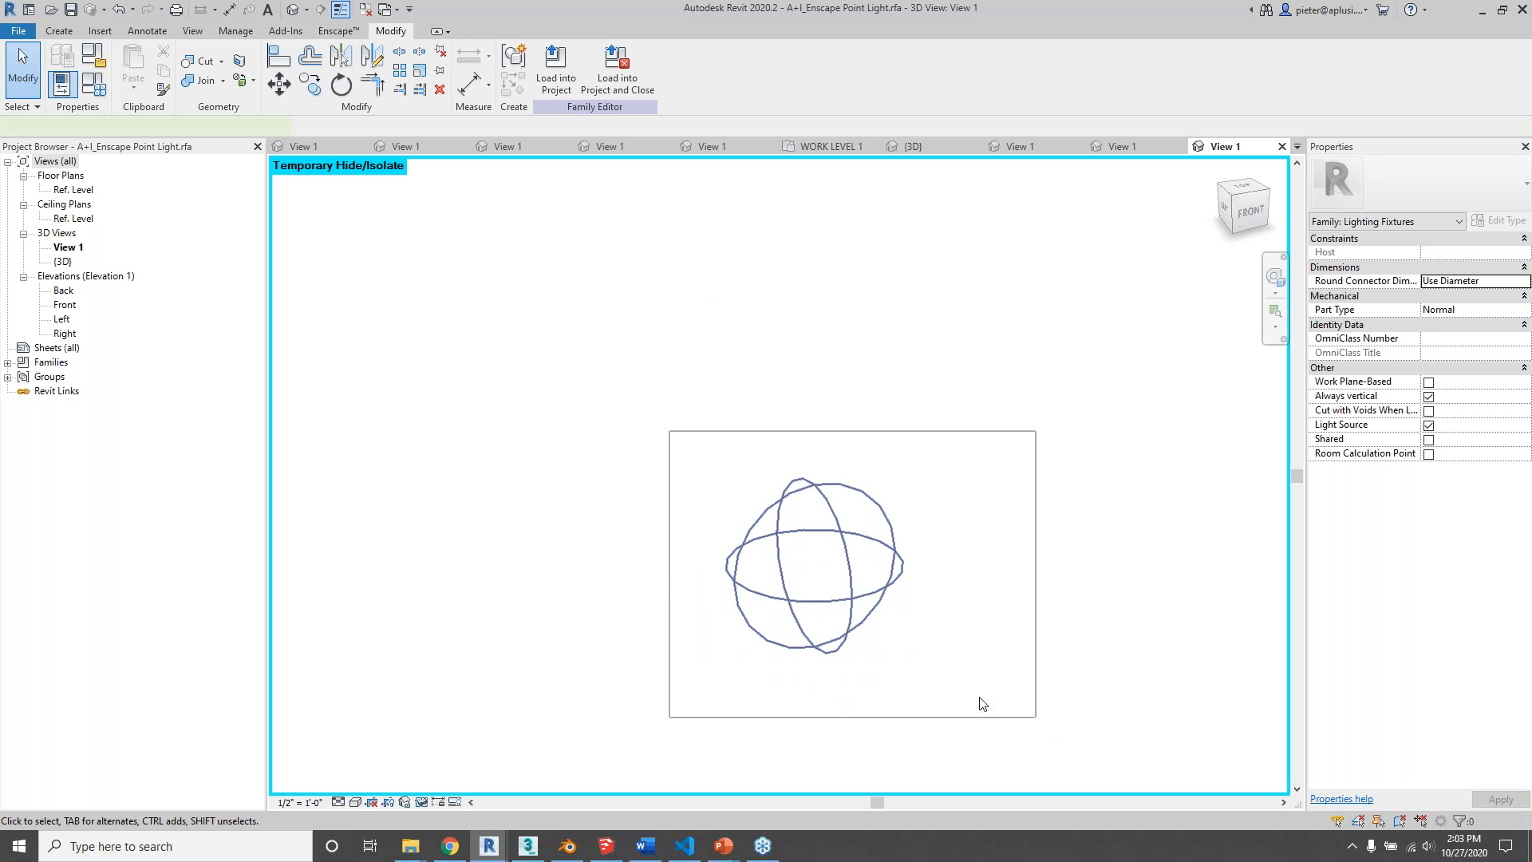
shift+middle_drag(896, 684, 814, 559)
click(853, 492)
click(811, 594)
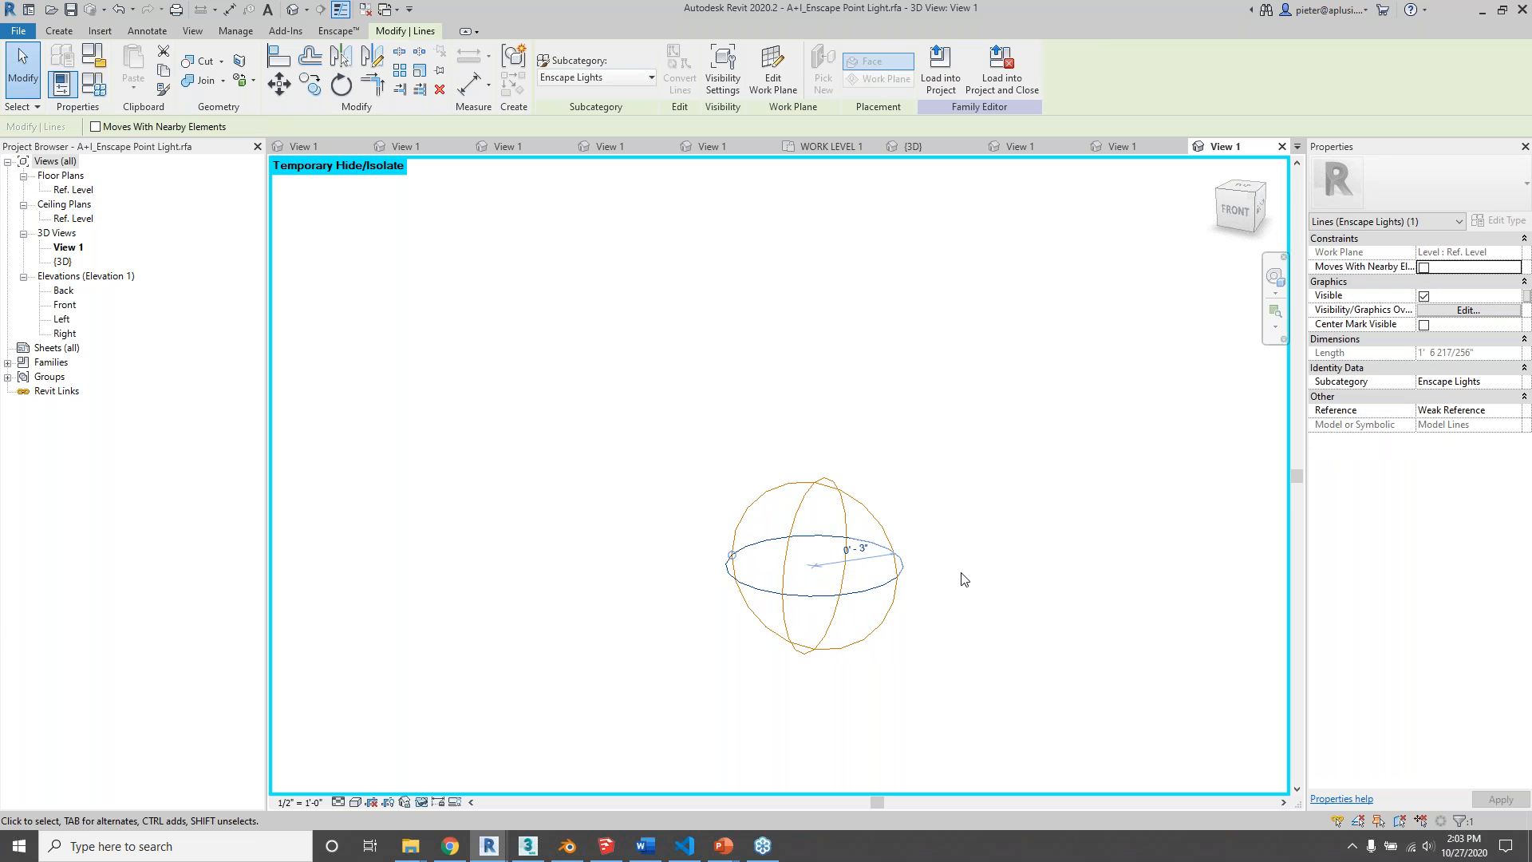
click(1282, 147)
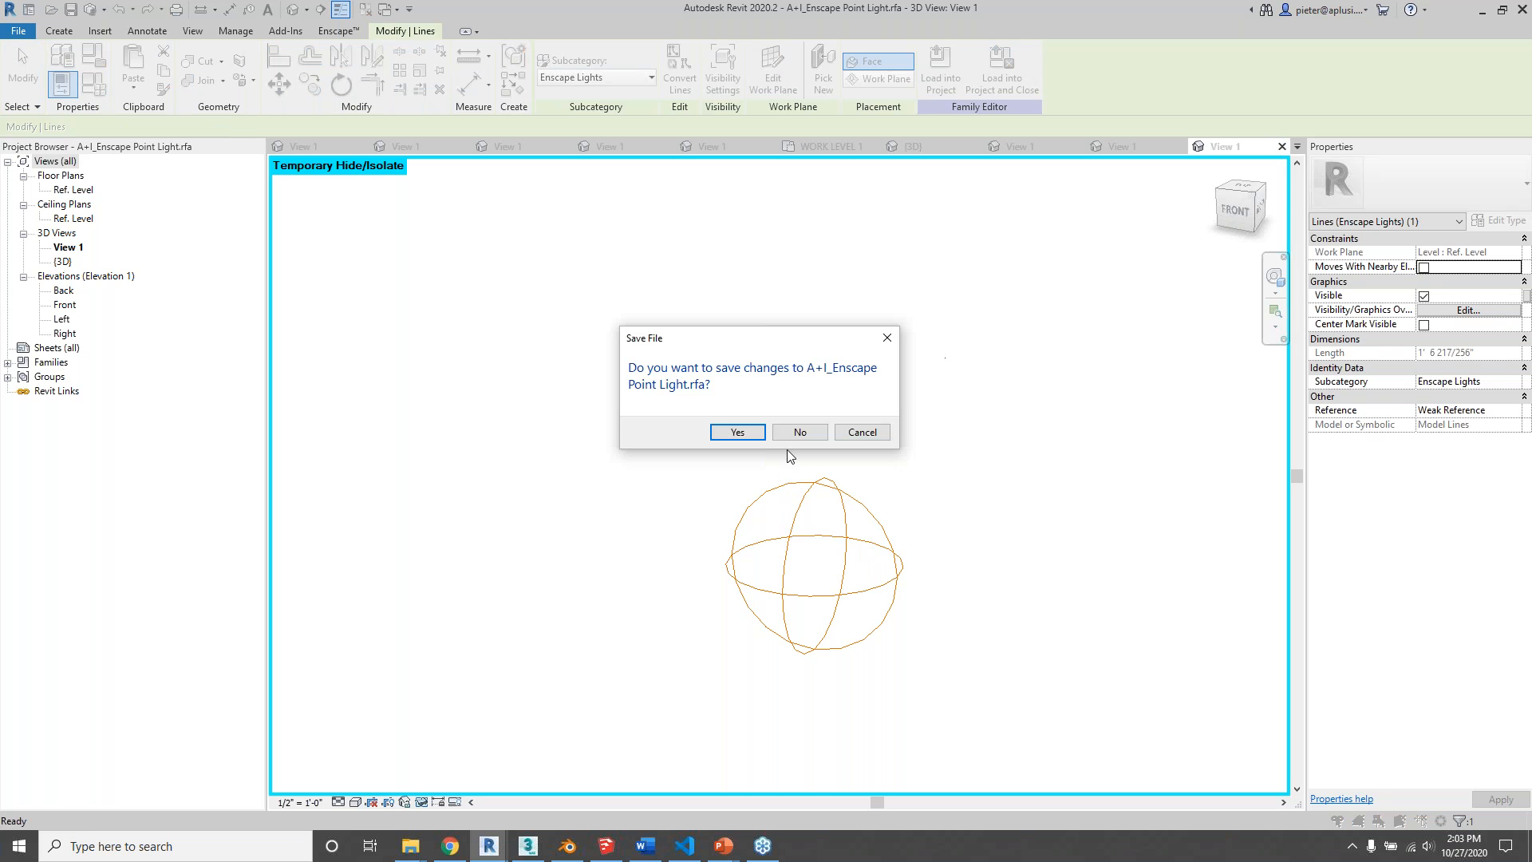
click(798, 433)
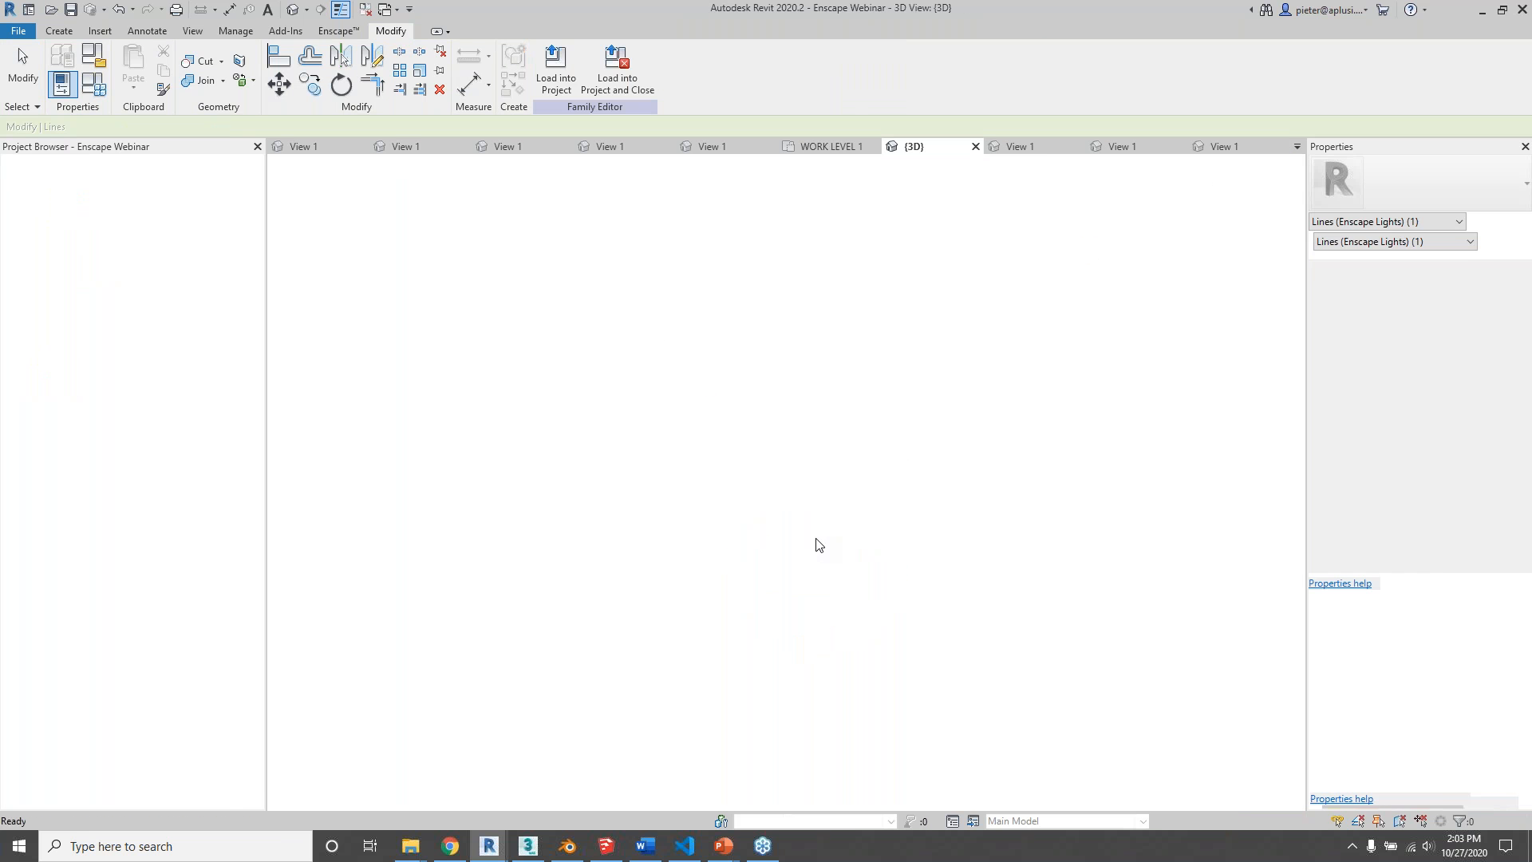
Step: Select the plane light in the Lighting Families room and open its family for editing
middle_drag(963, 510, 646, 607)
scroll(647, 607, down, 2)
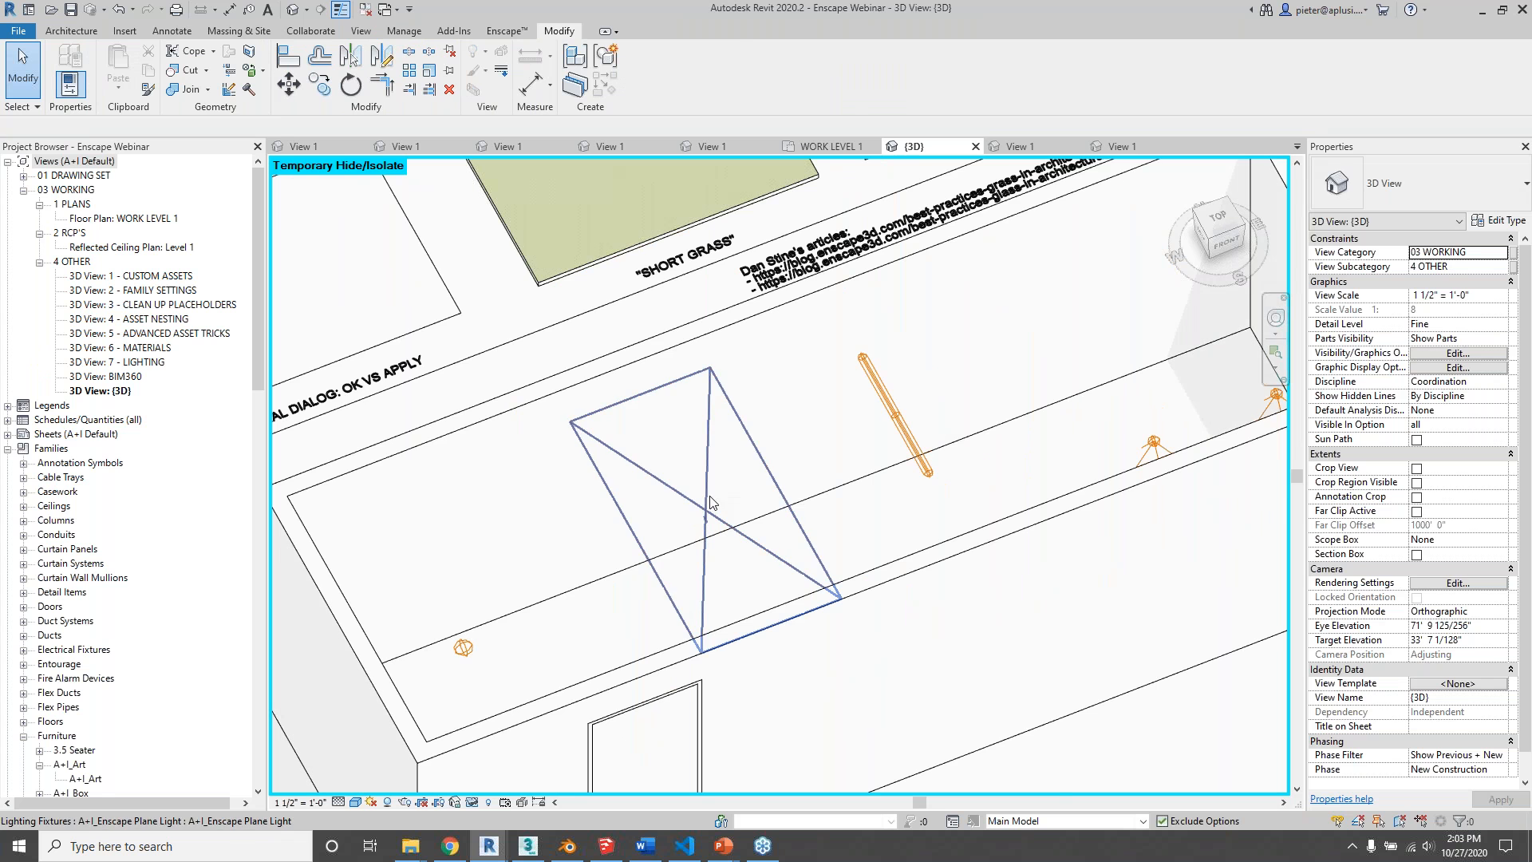
click(694, 553)
shift+middle_drag(694, 553, 719, 542)
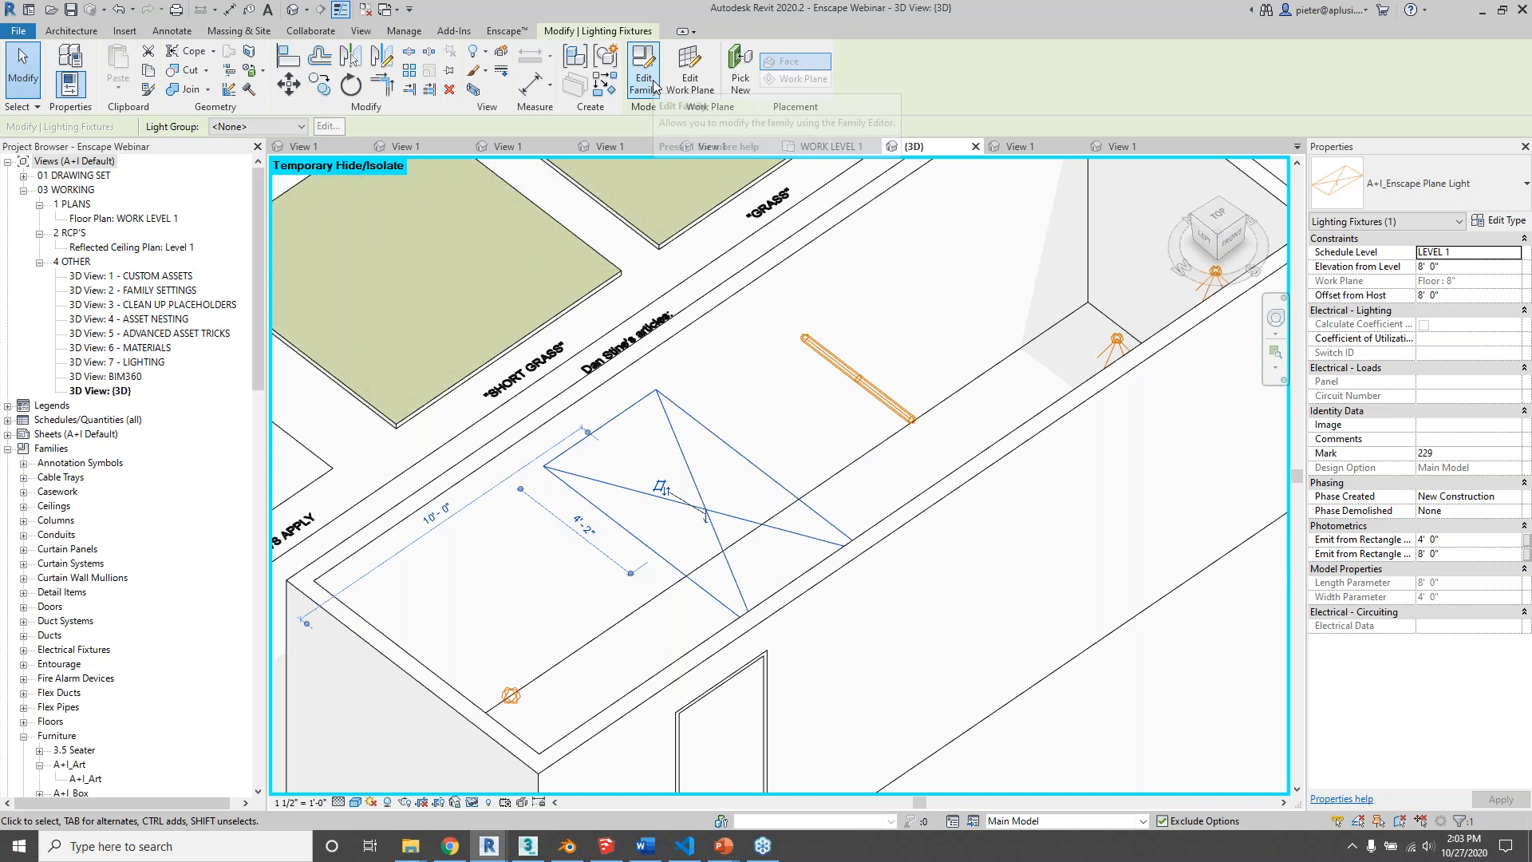
click(653, 86)
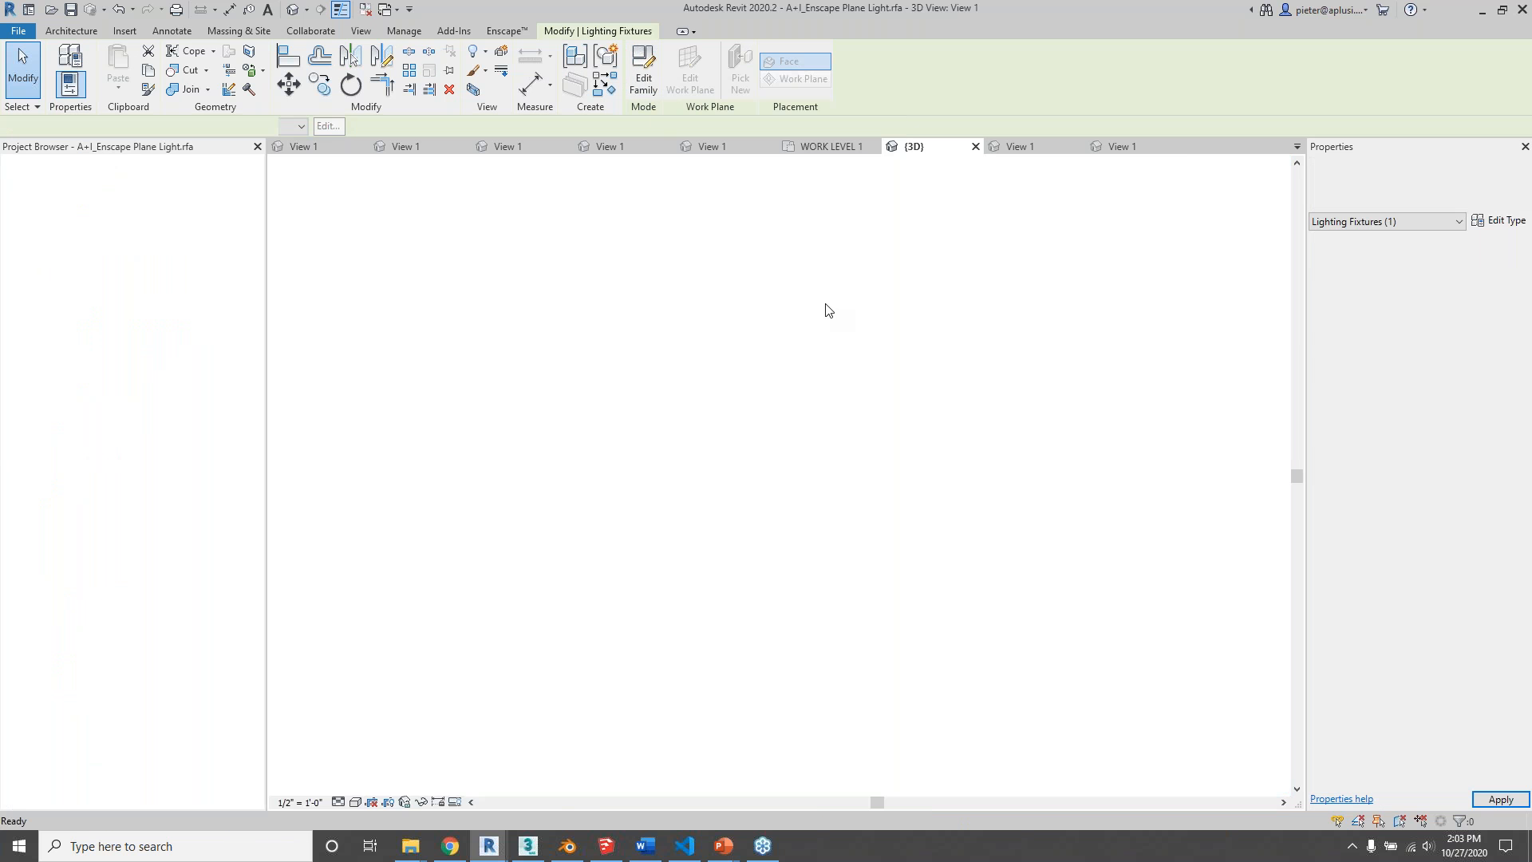
scroll(830, 421, down, 2)
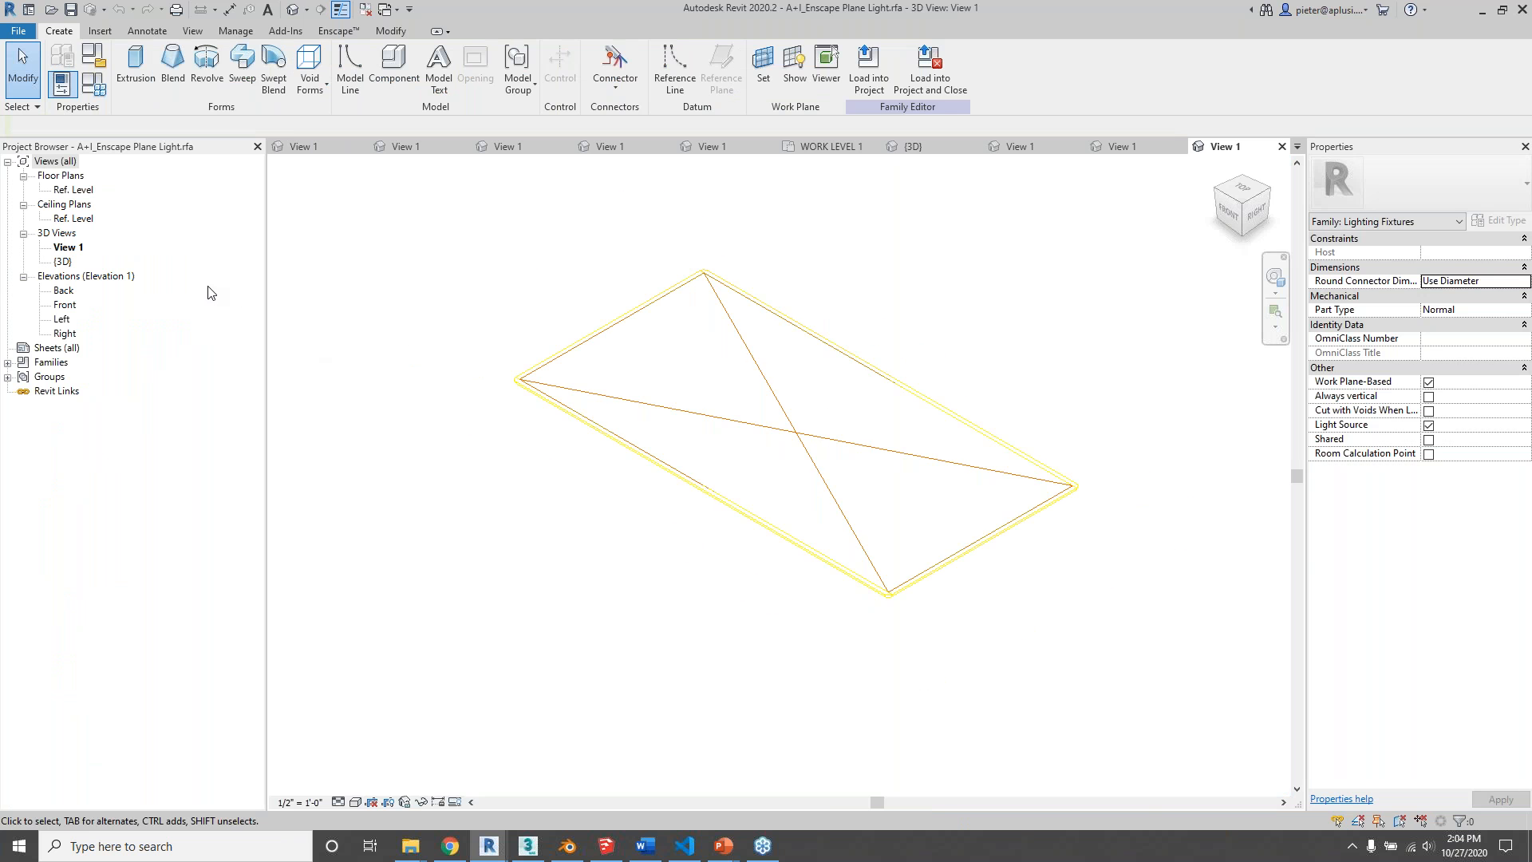
Step: Open the Ref. Level floor plan and draw two short vertical reference planes beside the plane light
double_click(75, 197)
scroll(799, 517, down, 2)
scroll(799, 517, up, 5)
key(p)
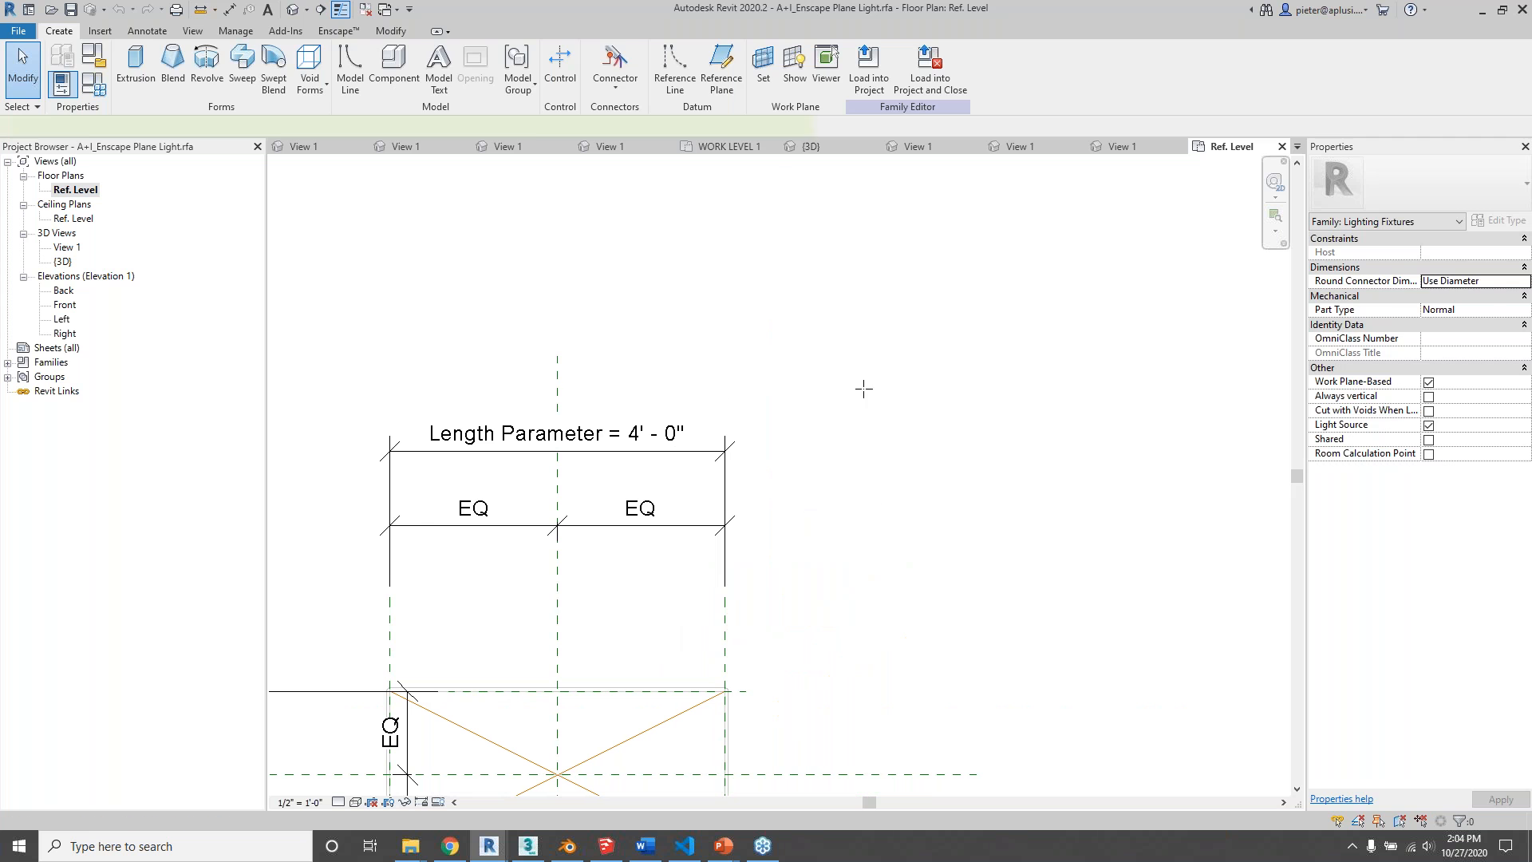
click(853, 388)
click(853, 542)
click(1129, 388)
click(1130, 568)
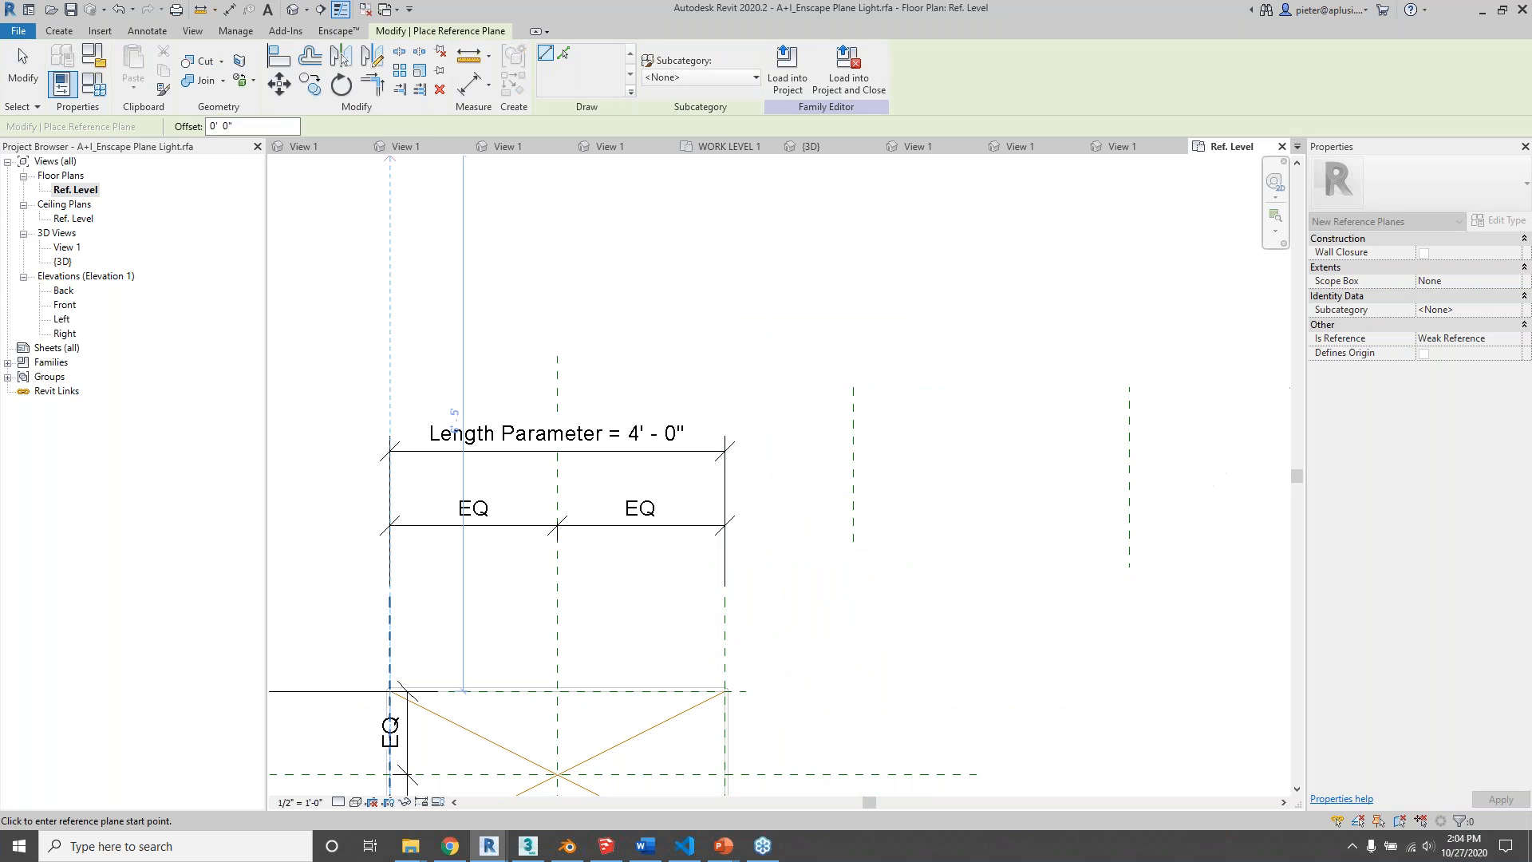
Step: Inspect the parameter properties of Emit from Rectangle Width in the family types, and leave without changing anything
click(93, 83)
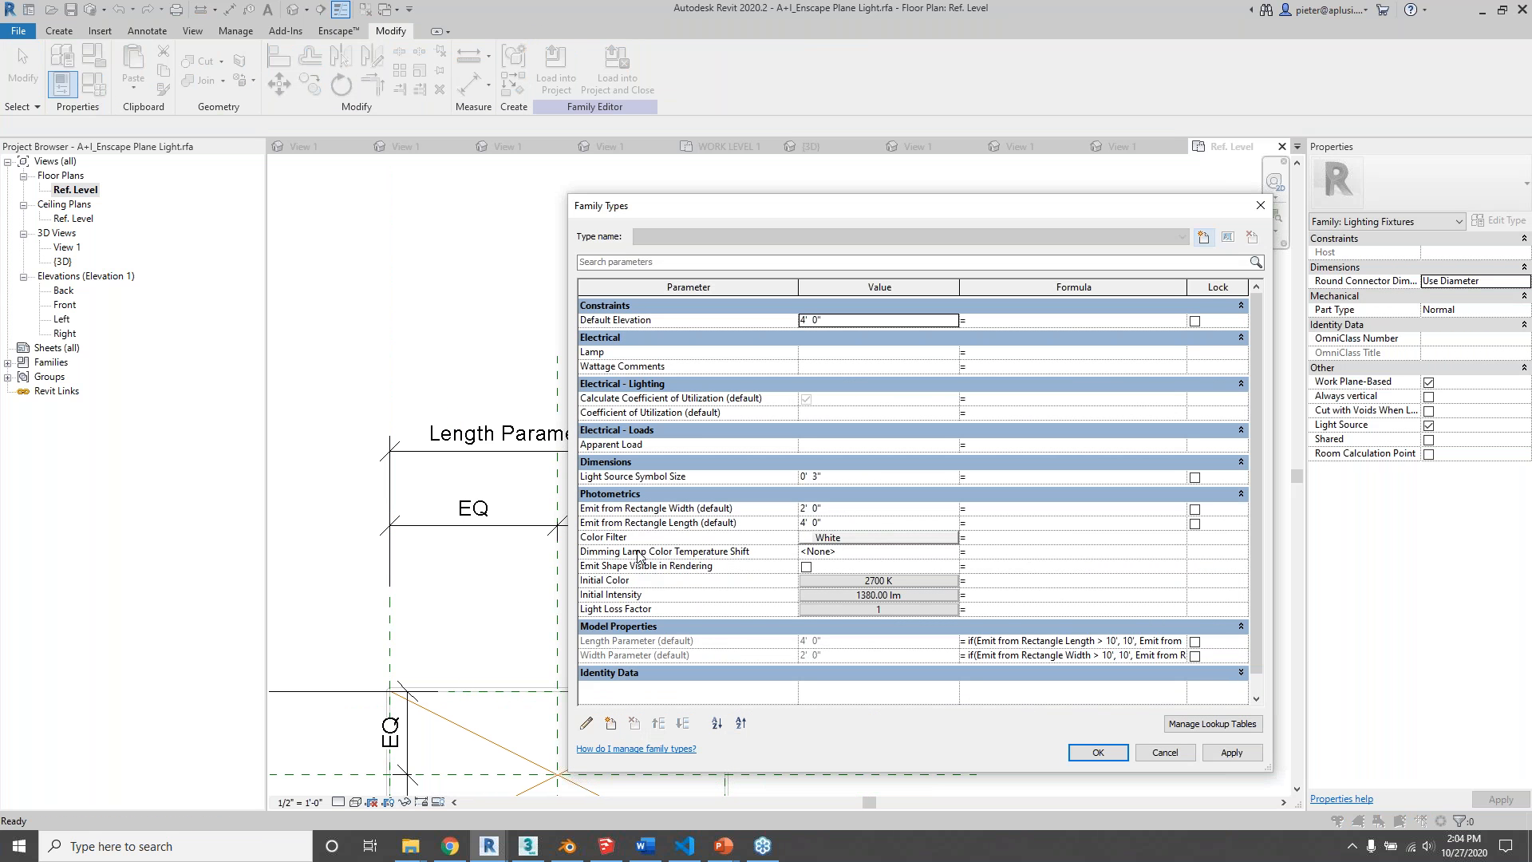
click(656, 523)
click(630, 508)
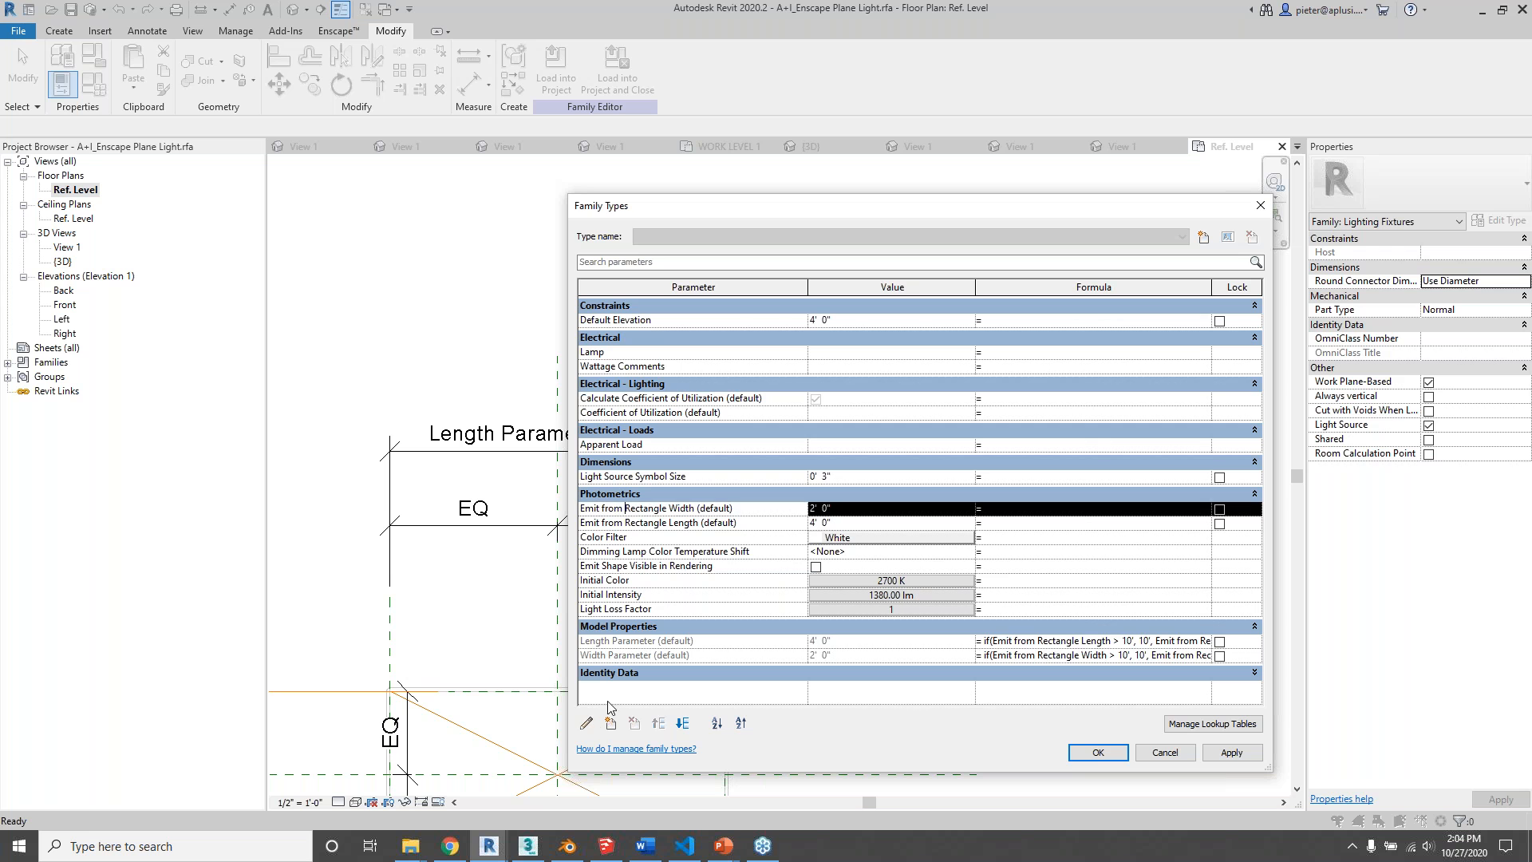
click(587, 723)
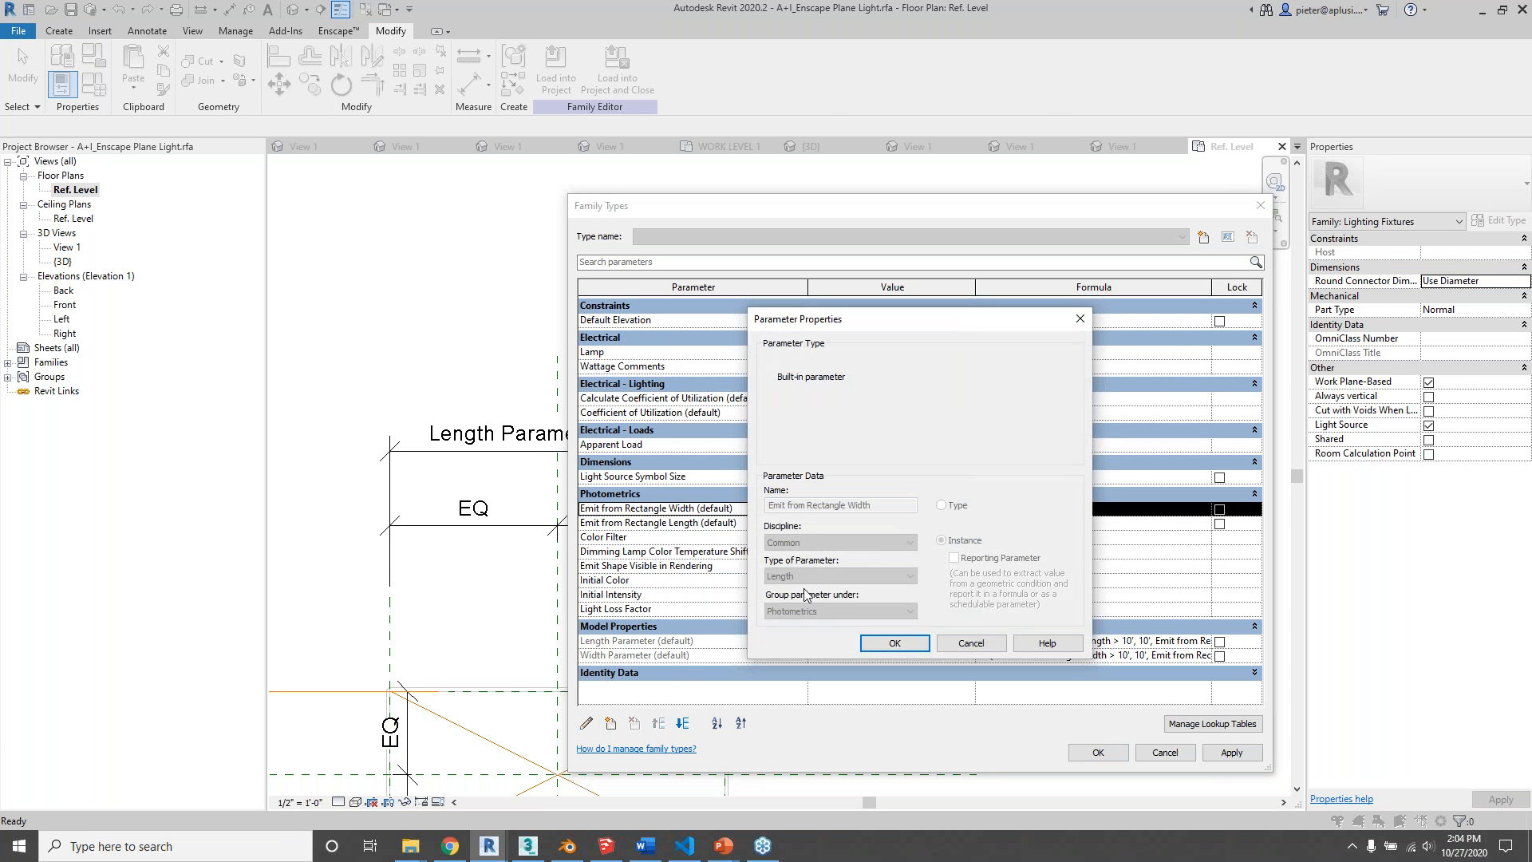
drag(808, 328, 872, 327)
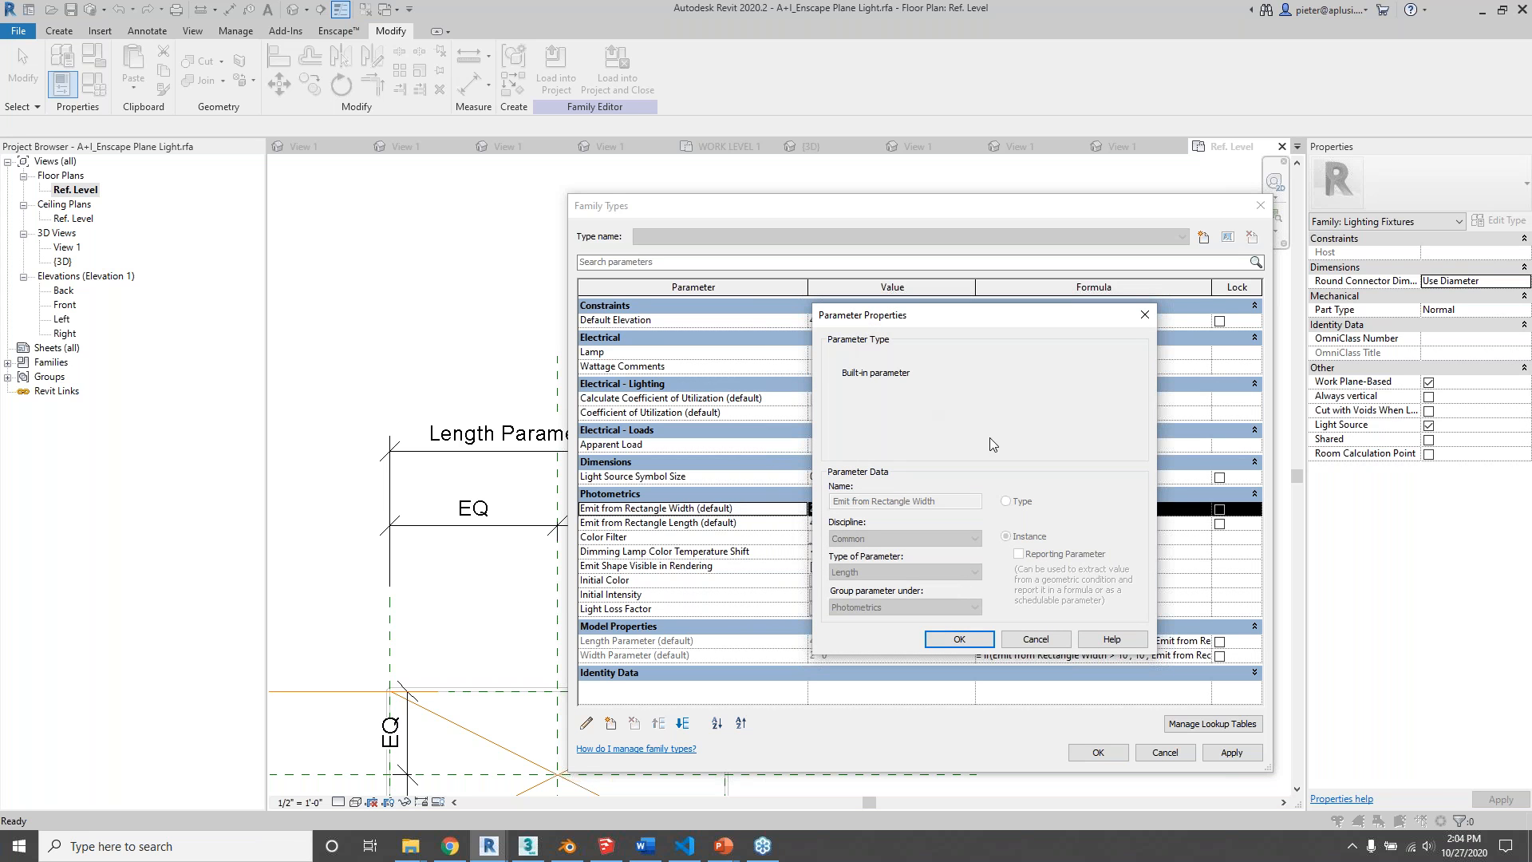
click(1035, 639)
click(1153, 751)
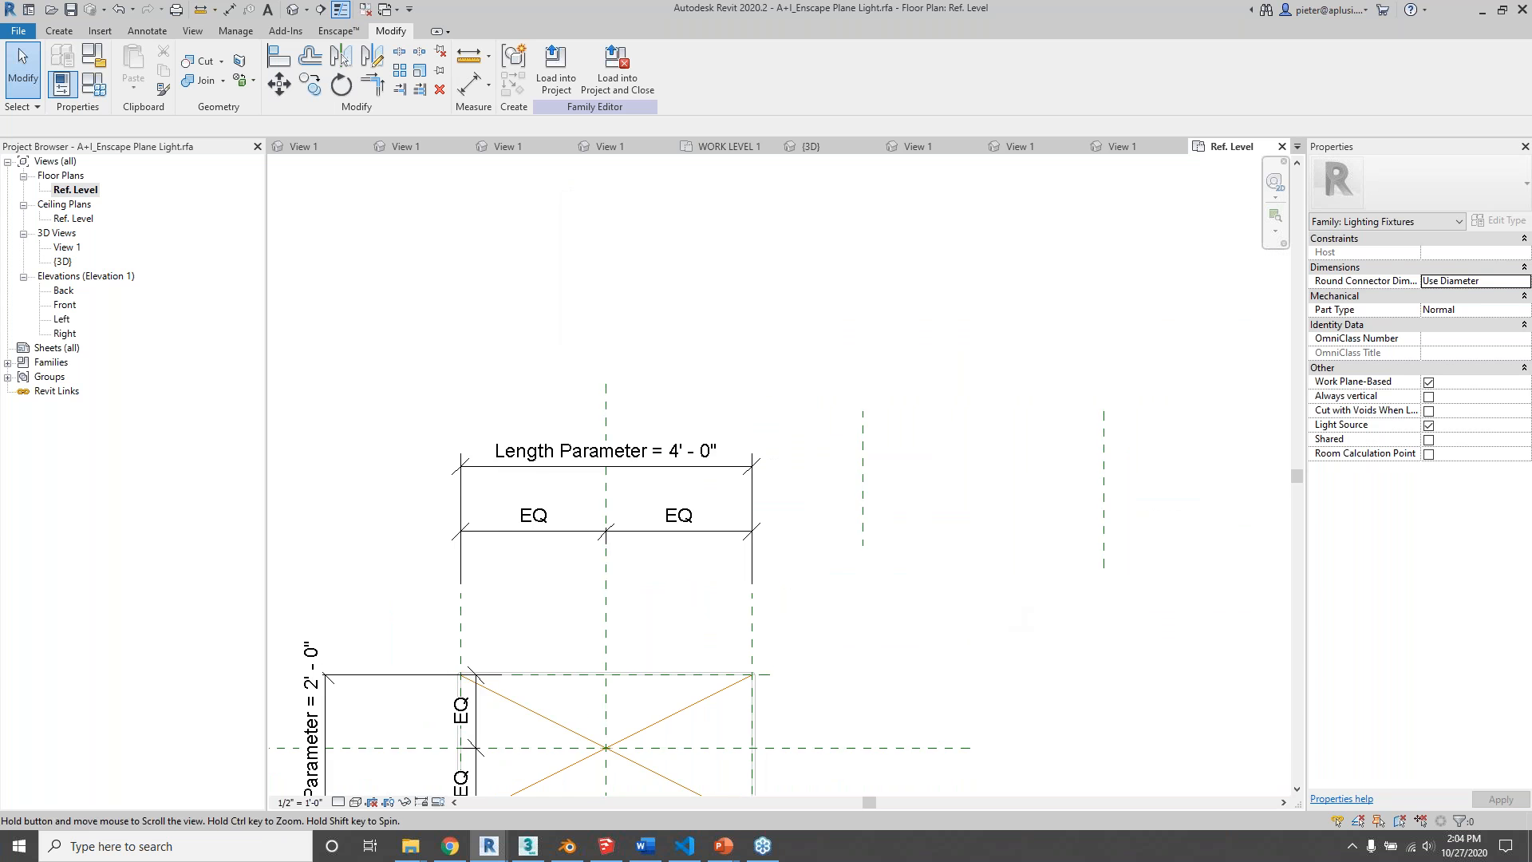
Step: Add an aligned dimension between the two new vertical reference planes and select it
scroll(886, 577, down, 1)
key(i)
click(868, 547)
click(1108, 532)
click(1018, 409)
key(Escape)
key(Escape)
click(1017, 409)
Step: Label the new dimension with Length Parameter, and switch its label to Emit from Rectangle Length
click(691, 67)
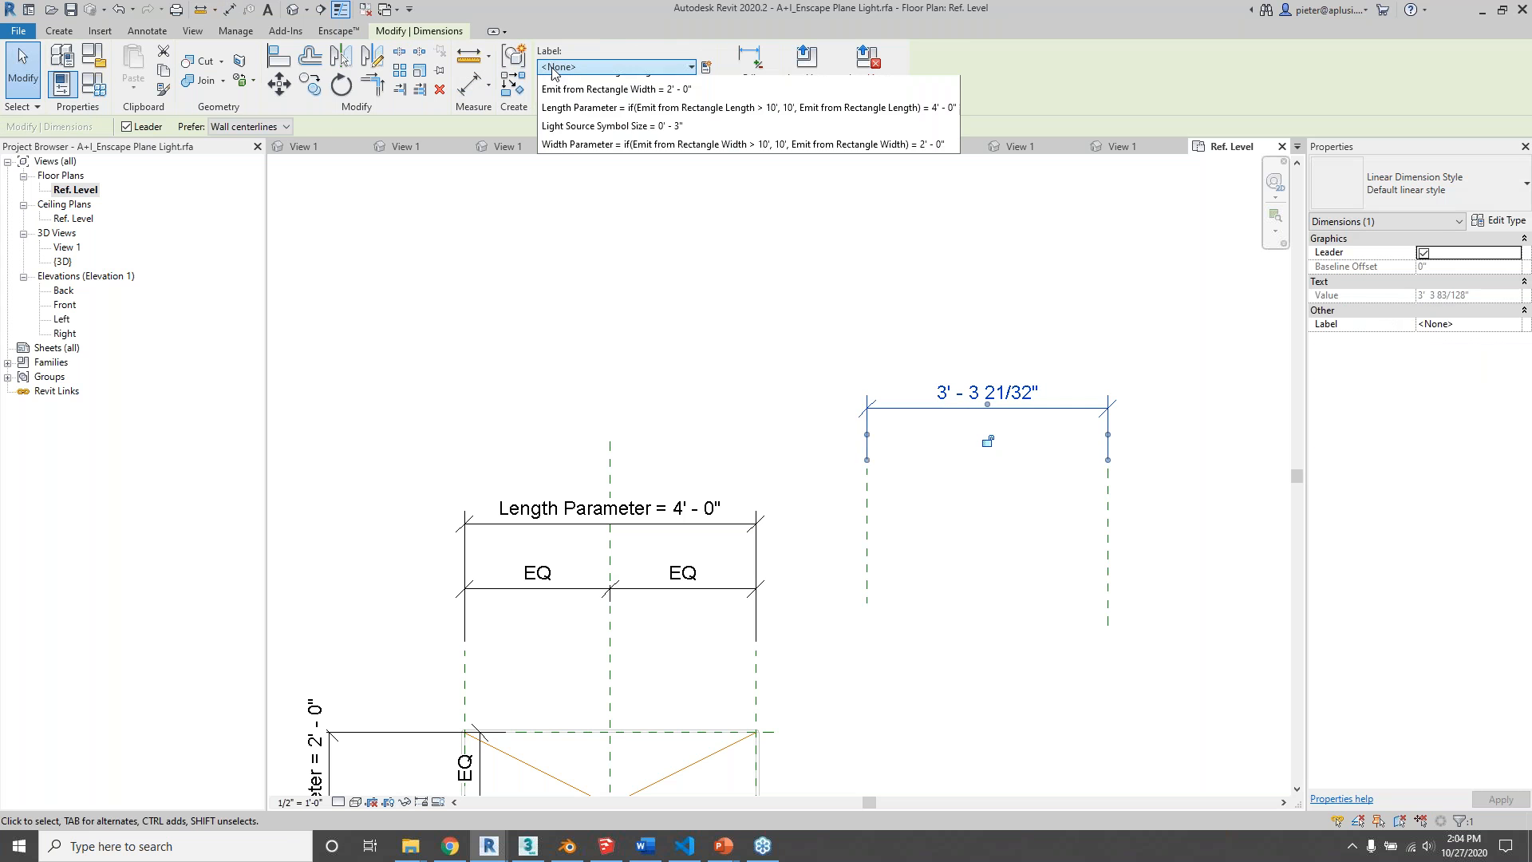
click(563, 176)
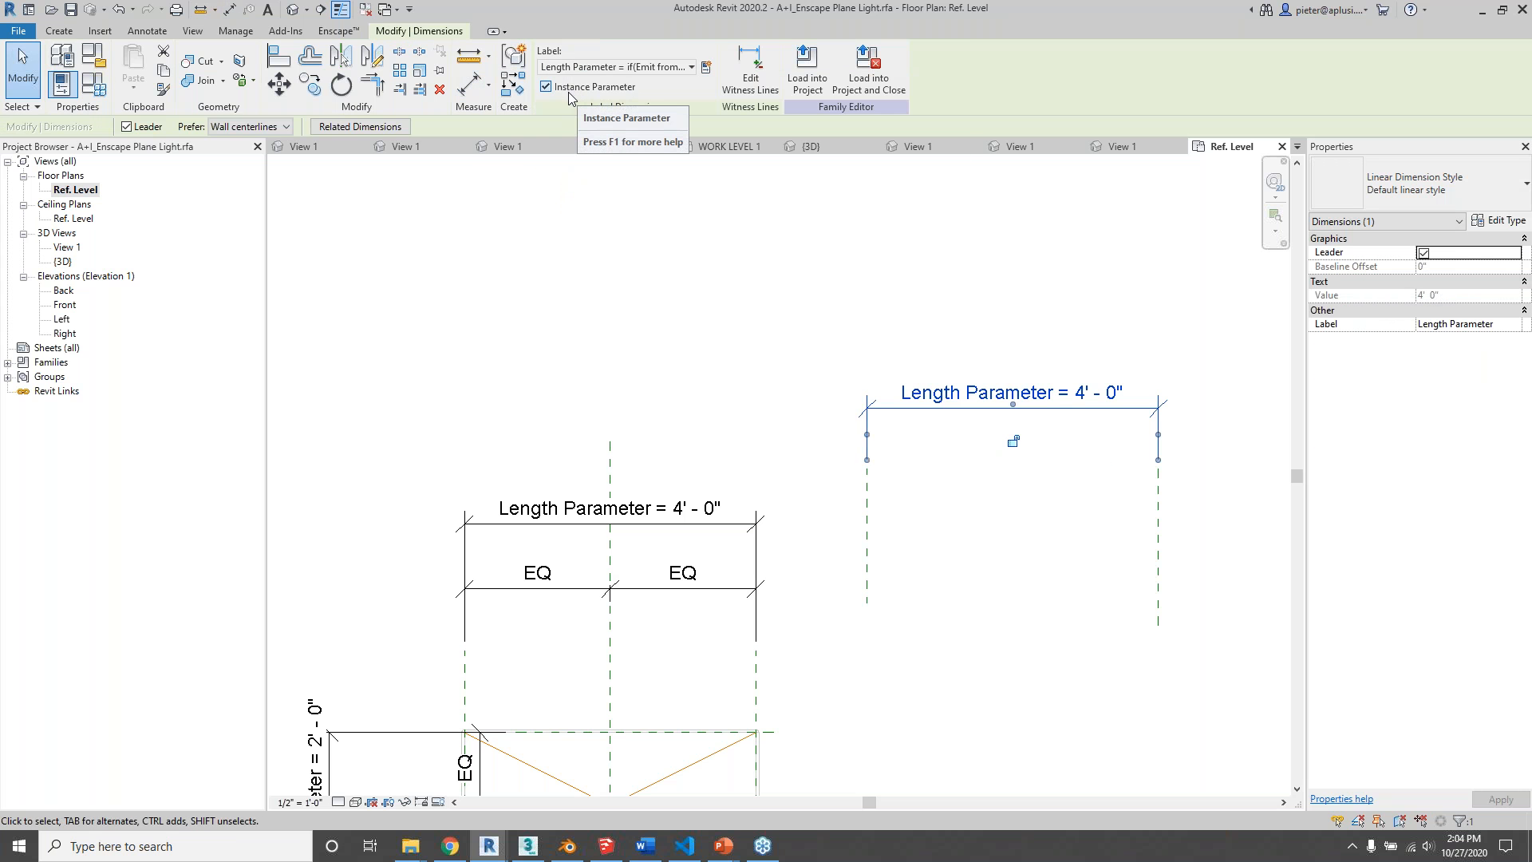
click(591, 67)
click(573, 145)
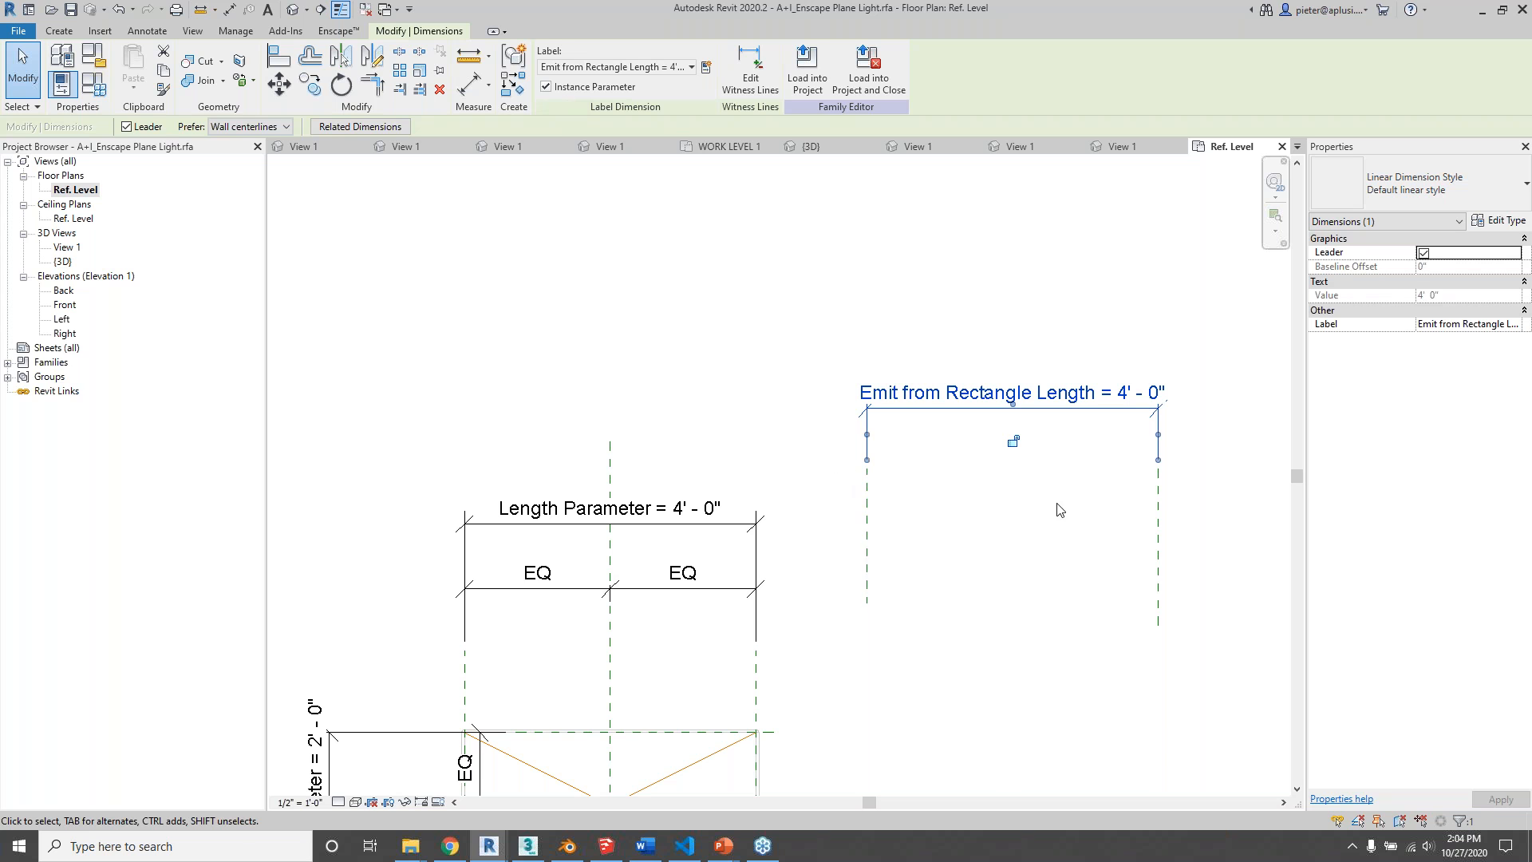
Step: Delete the two test reference planes together with their labelled dimension
click(773, 267)
drag(818, 310, 1294, 723)
key(Delete)
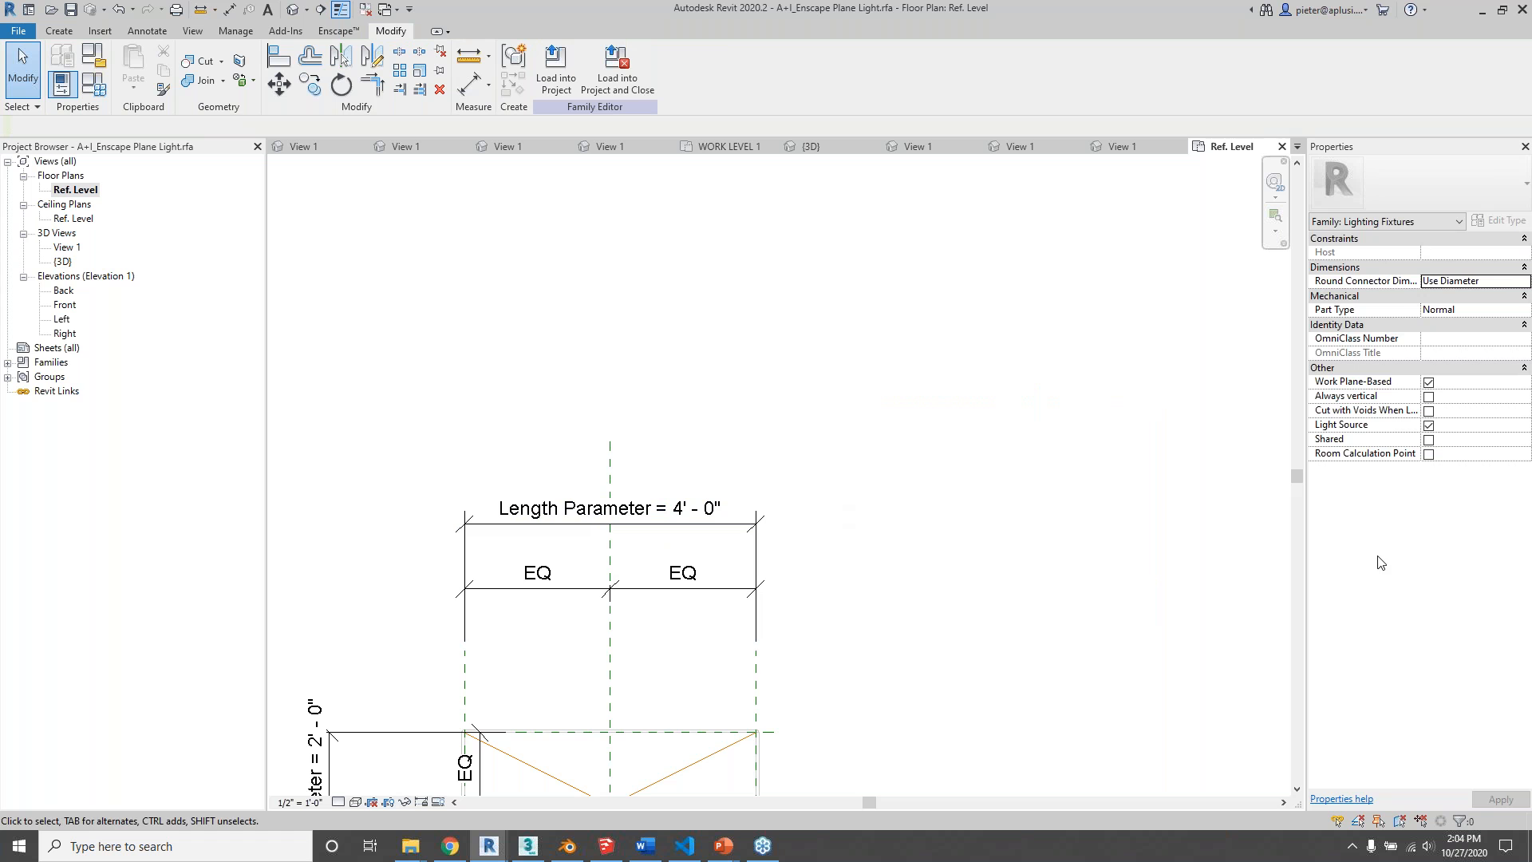
middle_drag(818, 403, 874, 380)
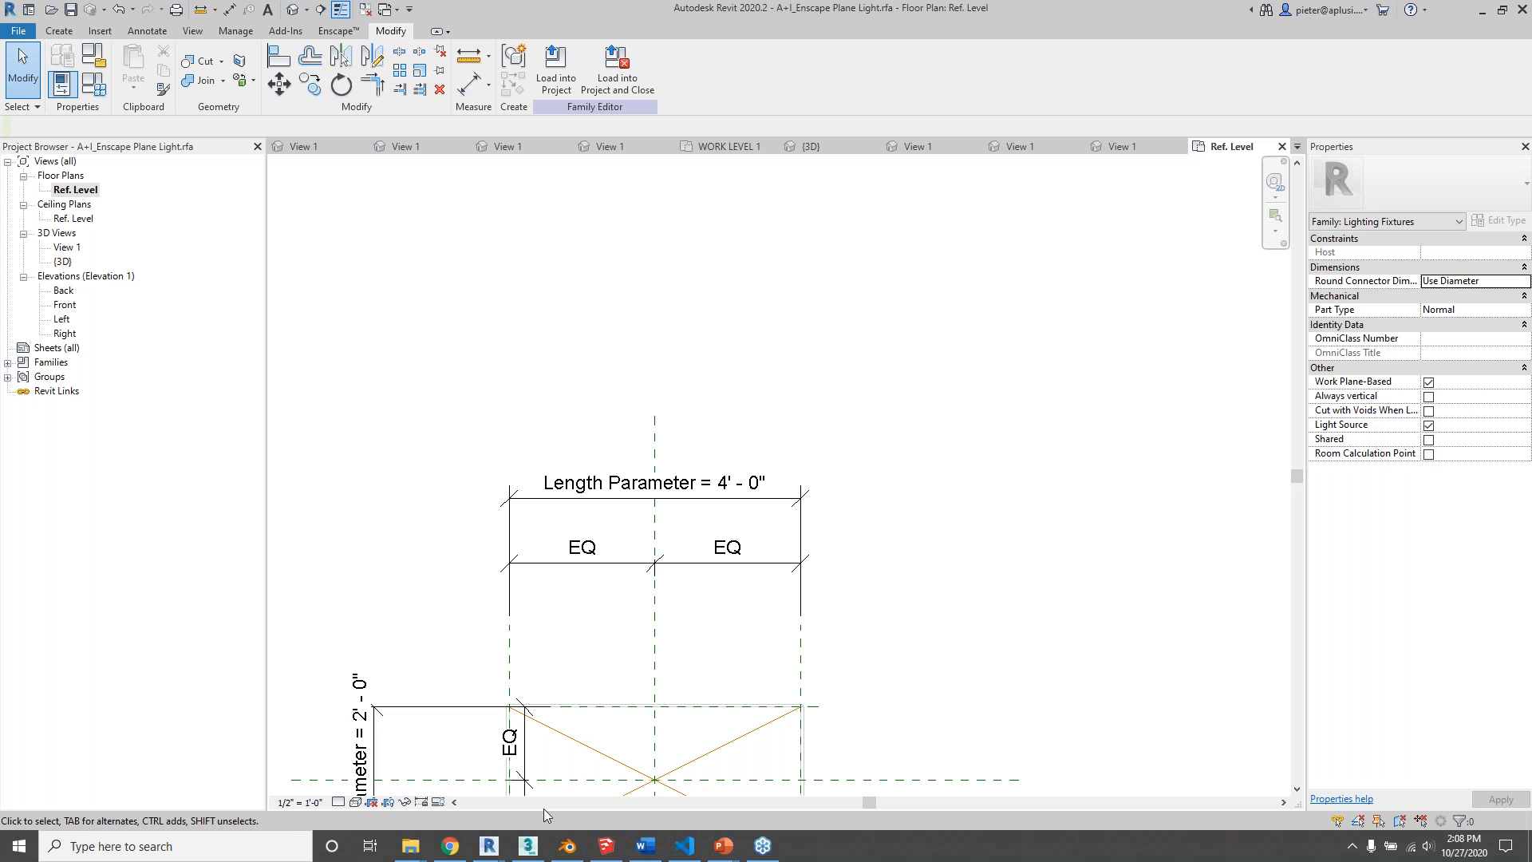
Step: Return to the webinar project's {3D} view and make C - Clean up triangulation the active design option
mouse_move(488, 846)
click(721, 145)
click(292, 10)
scroll(691, 520, down, 6)
middle_drag(691, 521, 722, 690)
scroll(876, 451, up, 4)
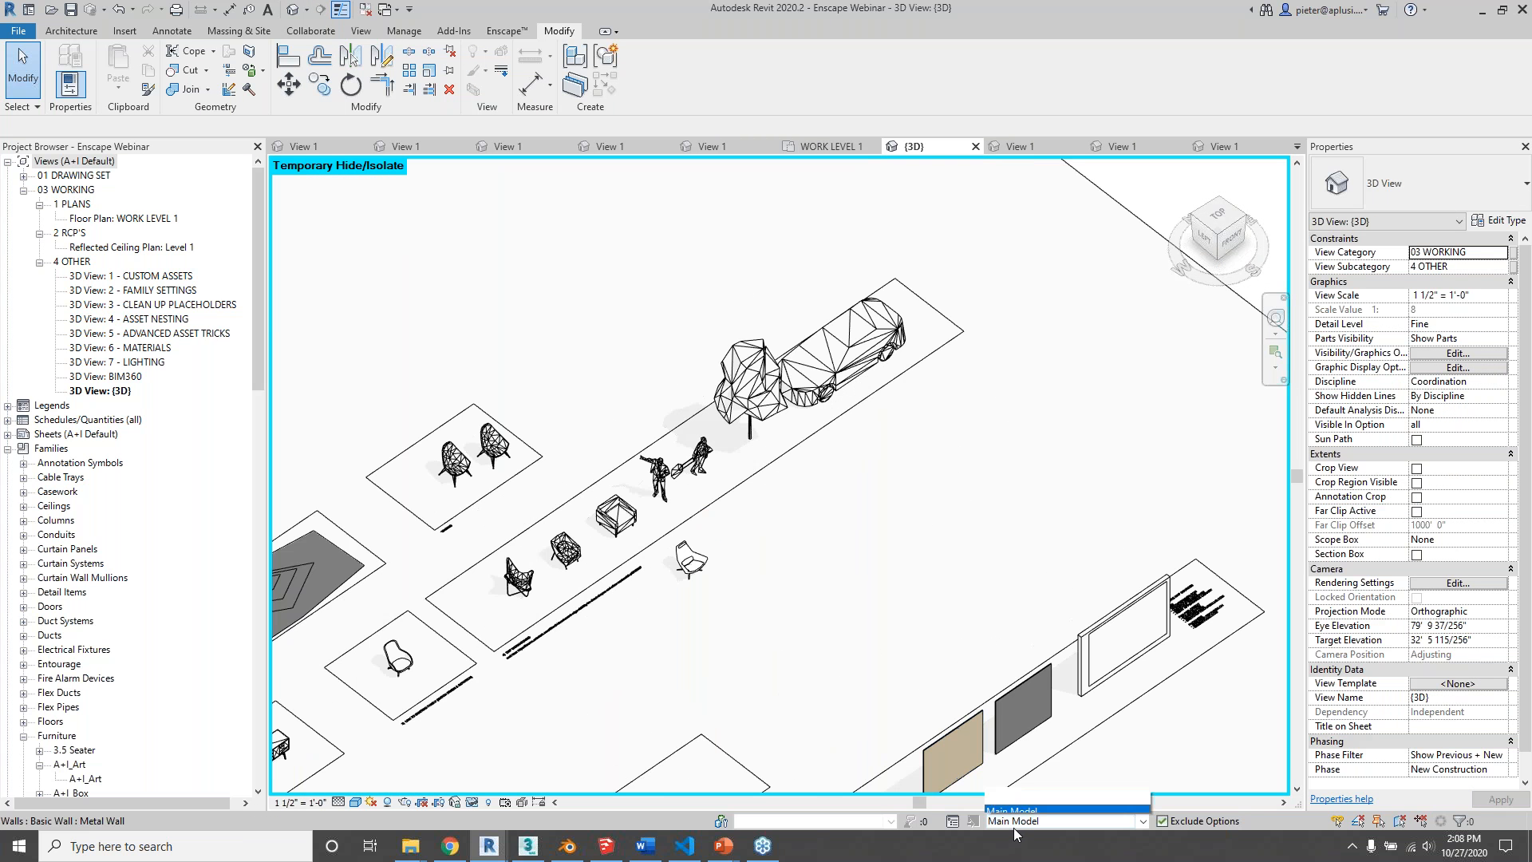
click(1037, 820)
click(1024, 769)
Step: Examine the Rowan Tree Fixed placeholder from the front and at an angle to check its cleaned-up edges
scroll(756, 448, up, 2)
shift+middle_drag(756, 448, 310, 132)
scroll(1016, 646, down, 1)
middle_drag(1015, 646, 765, 499)
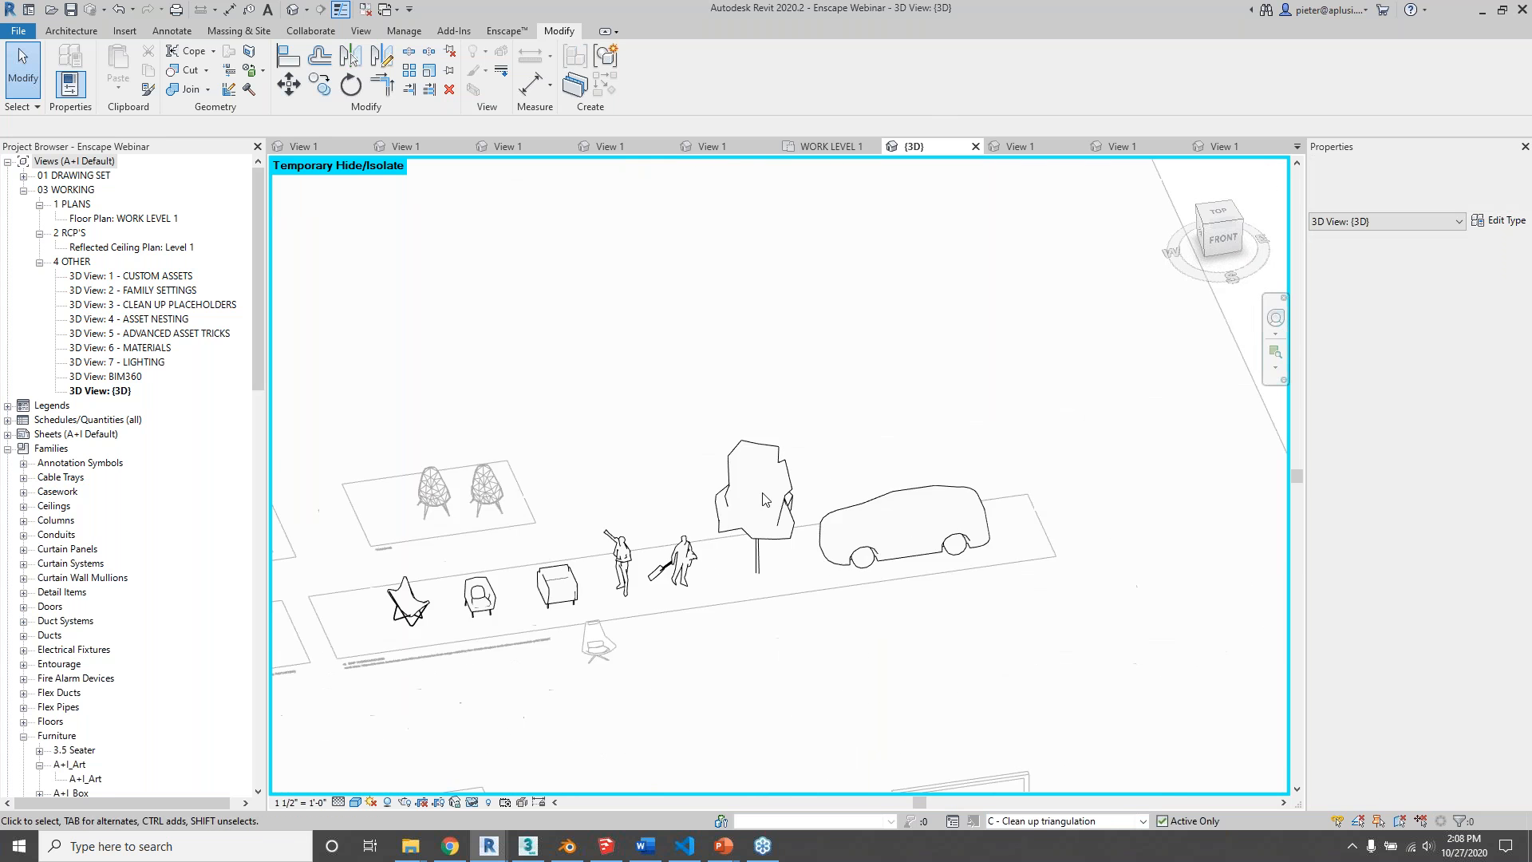
scroll(762, 503, up, 1)
click(780, 567)
scroll(774, 510, up, 3)
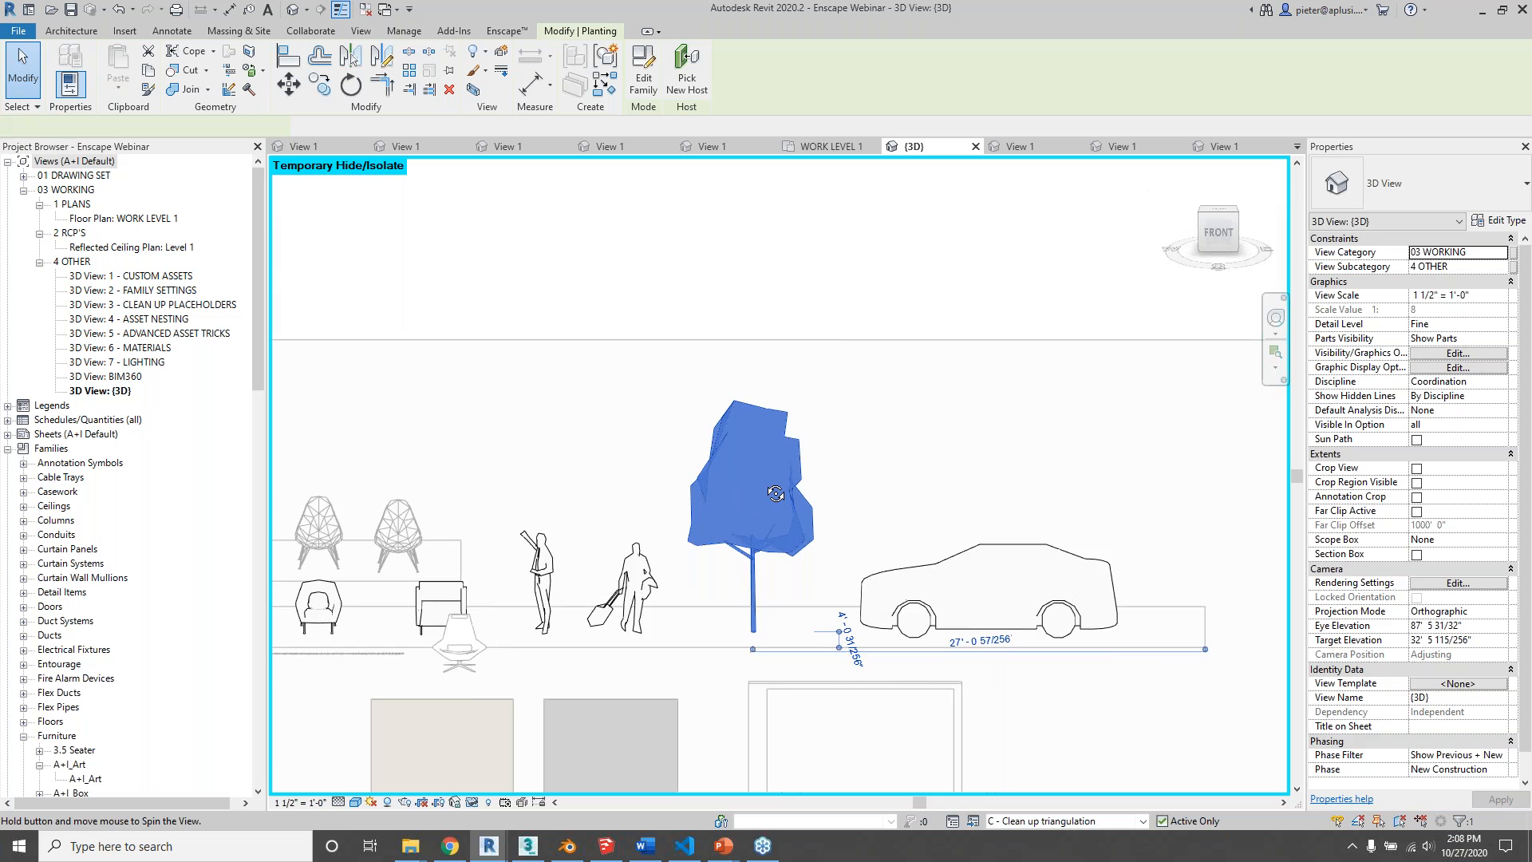
key(Escape)
scroll(812, 603, down, 1)
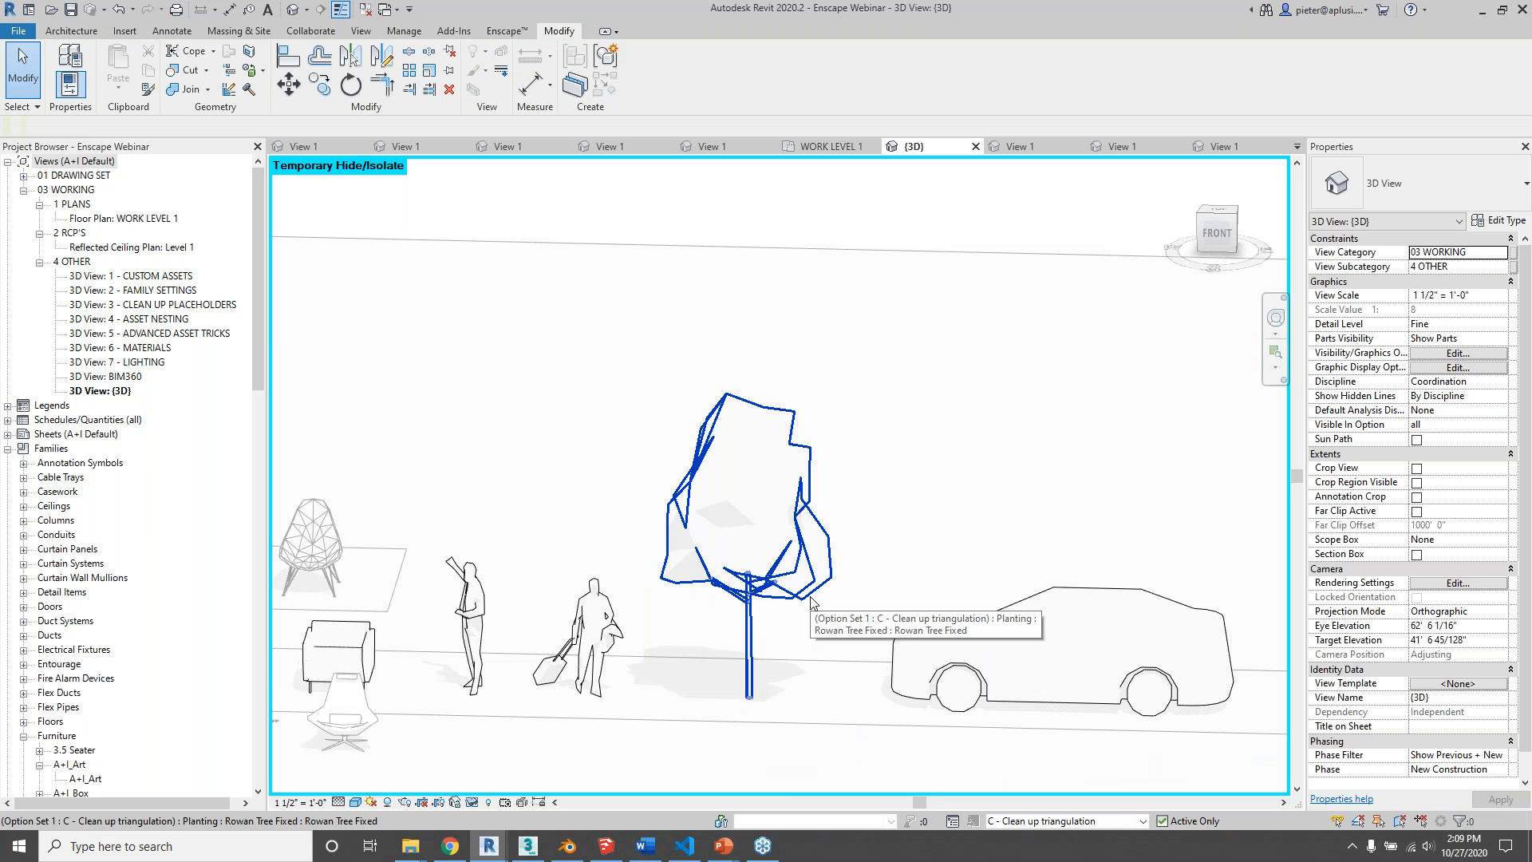
middle_drag(938, 473, 927, 482)
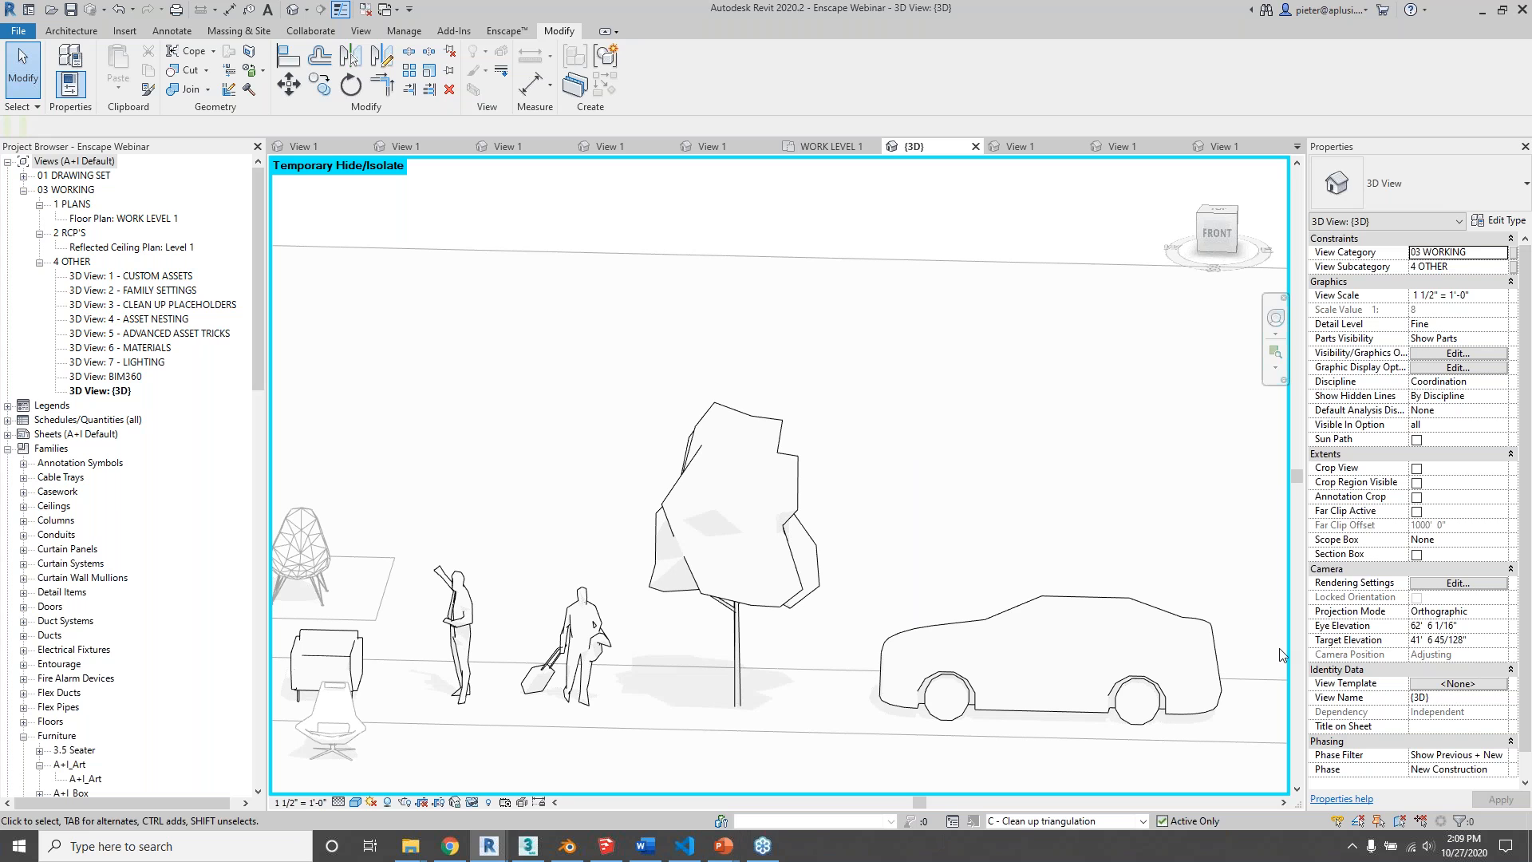